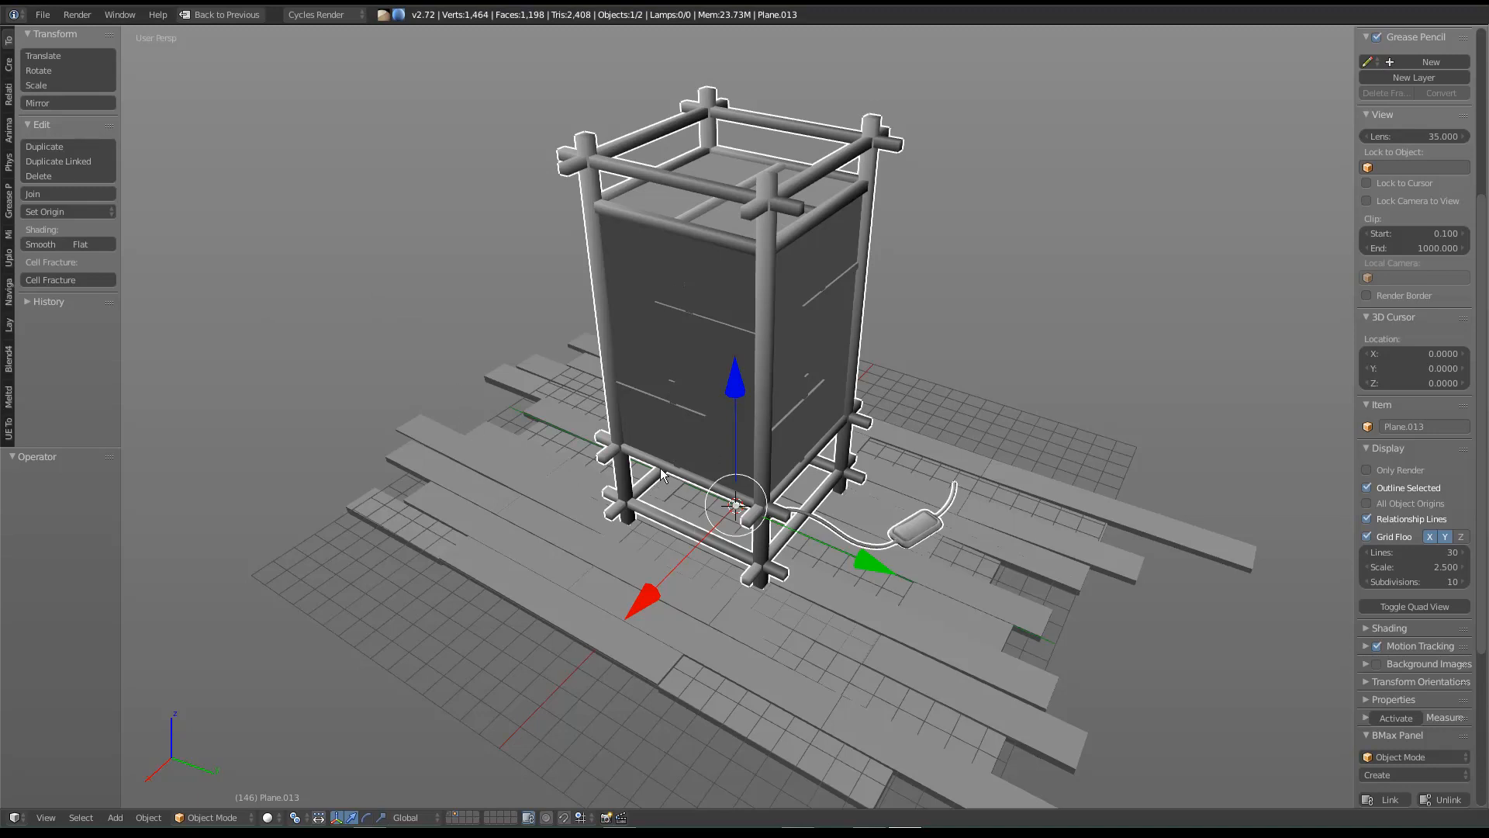
Step: Hide the lamp object and open the wooden plank floor for mesh editing
middle_drag(940, 563, 737, 287)
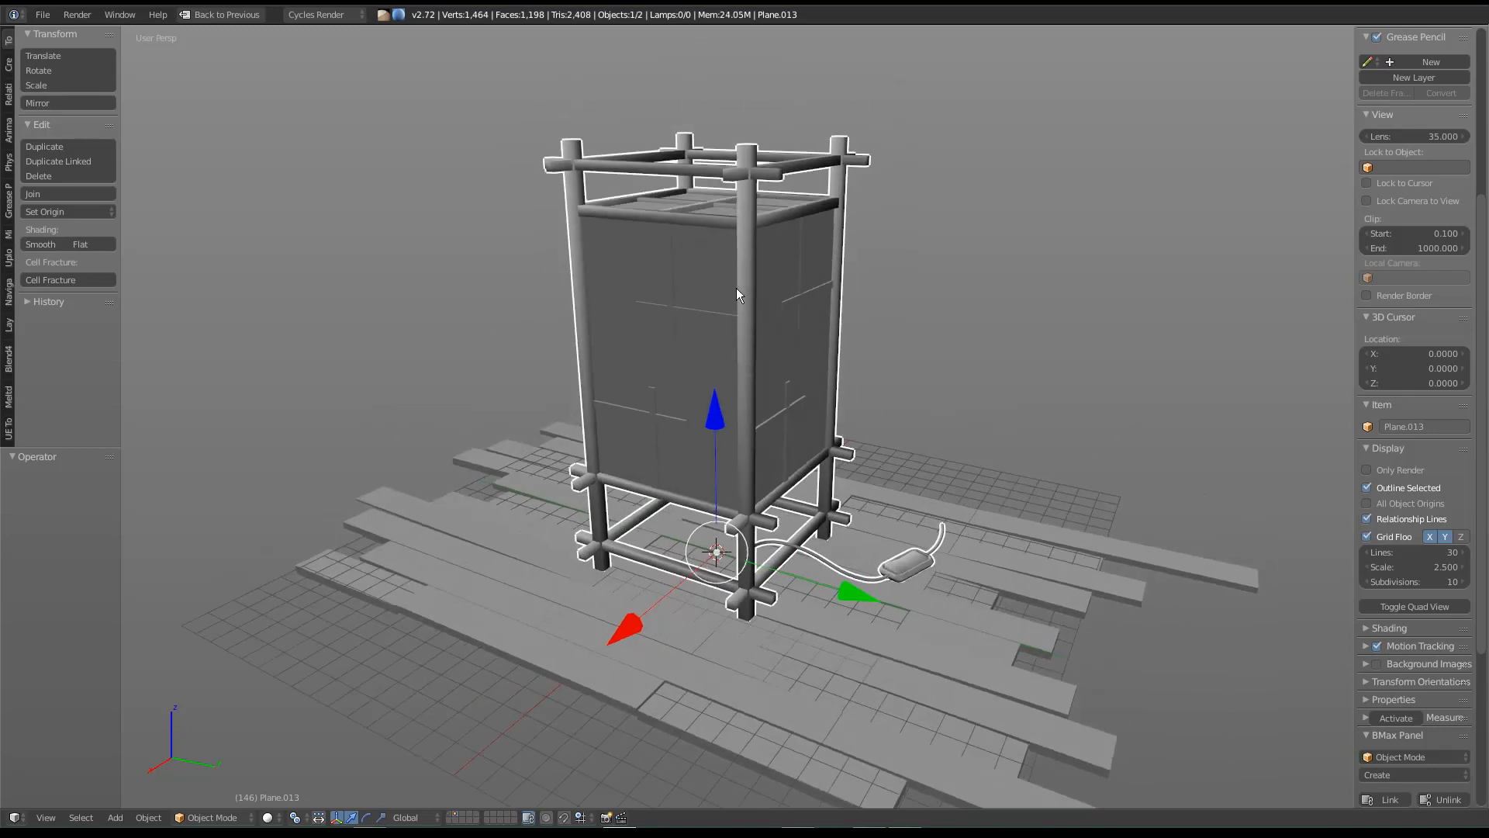
key(h)
right_click(760, 465)
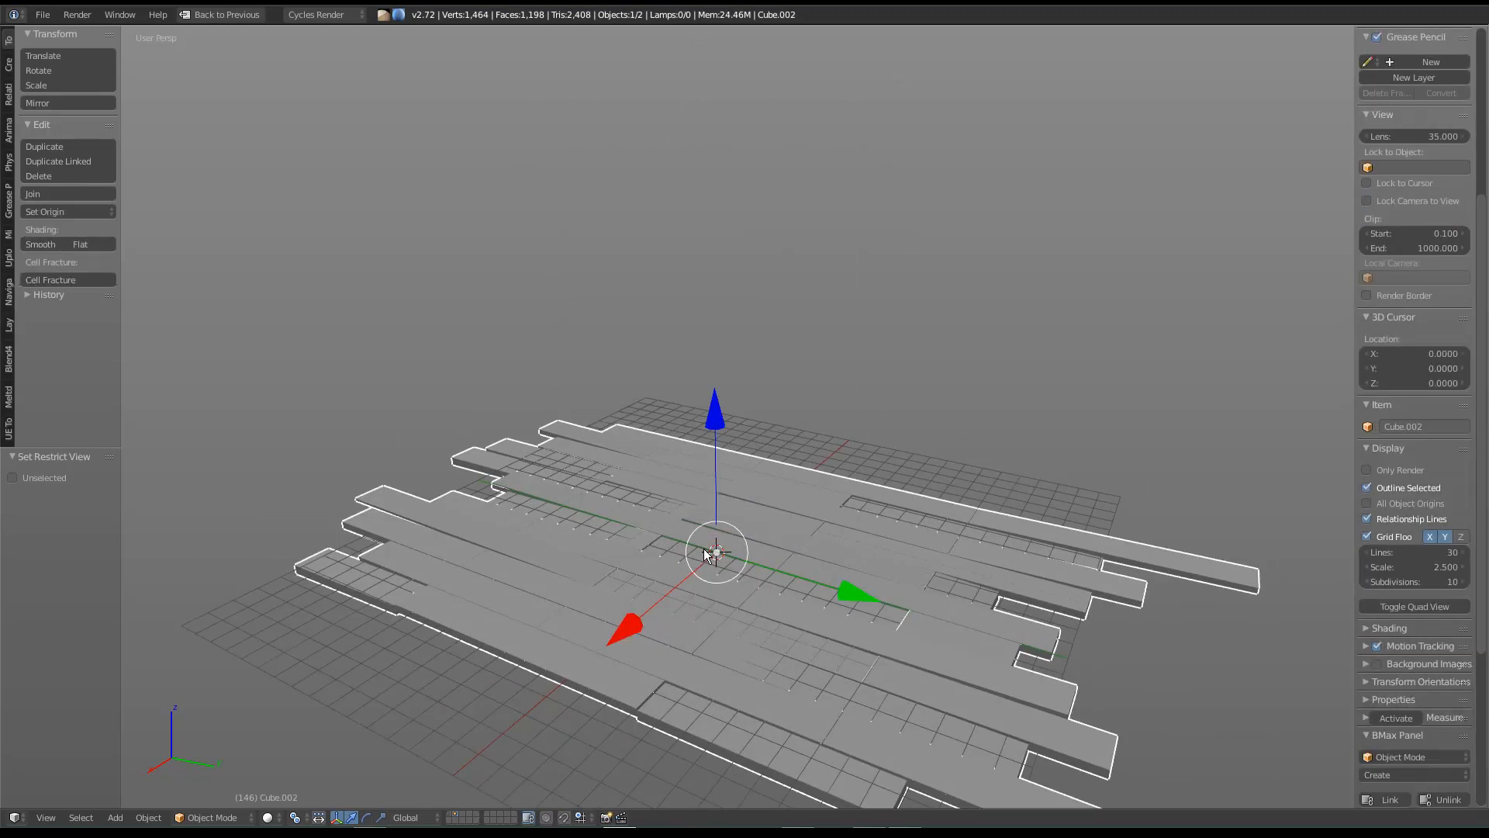
middle_drag(773, 425, 801, 463)
key(Tab)
Step: Unwrap the selected top faces of the floor planks with the standard Unwrap method while viewing them from above
middle_drag(329, 462, 951, 481)
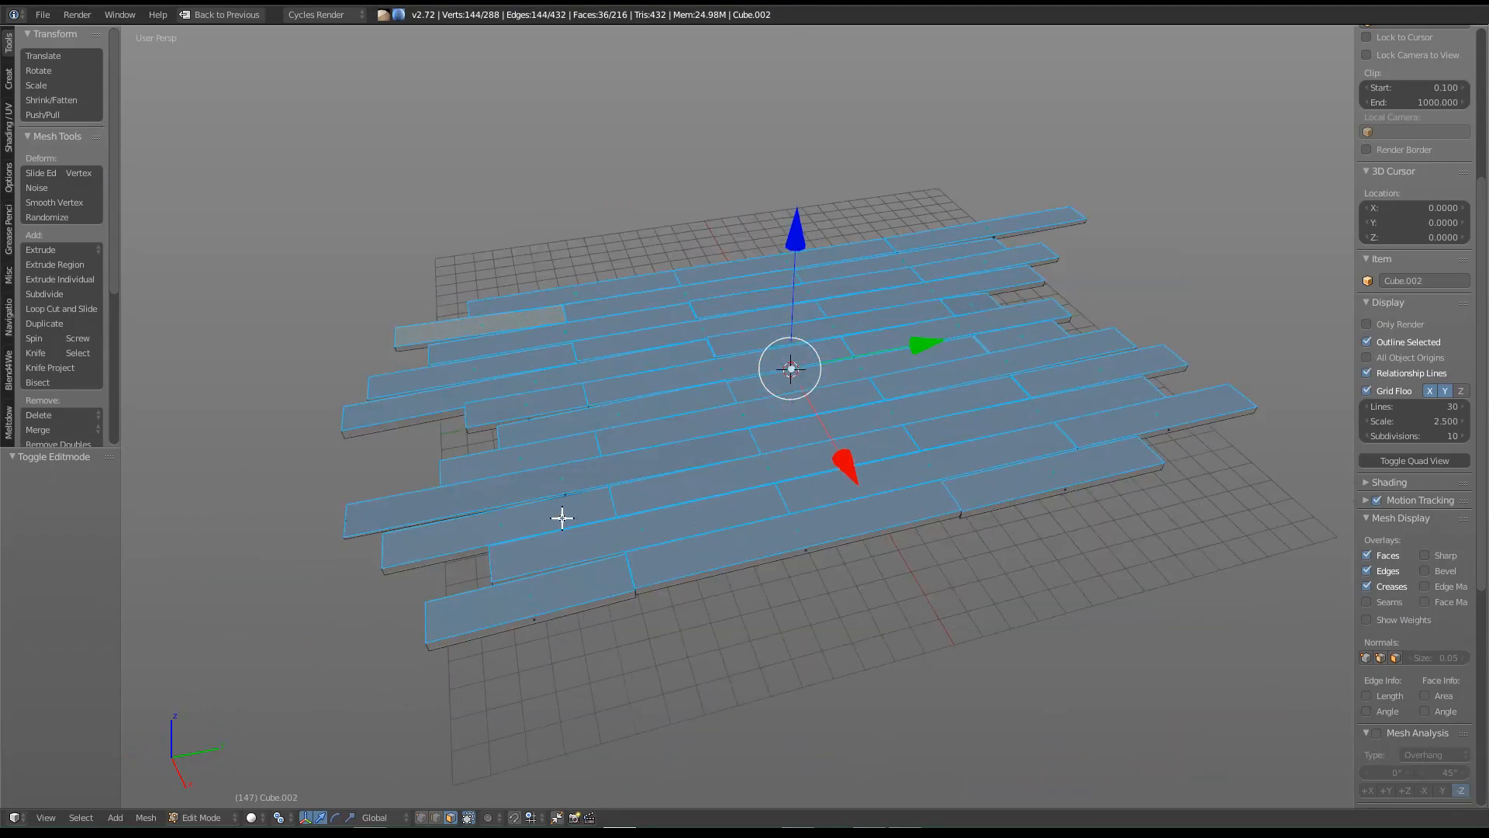
middle_drag(585, 512, 519, 466)
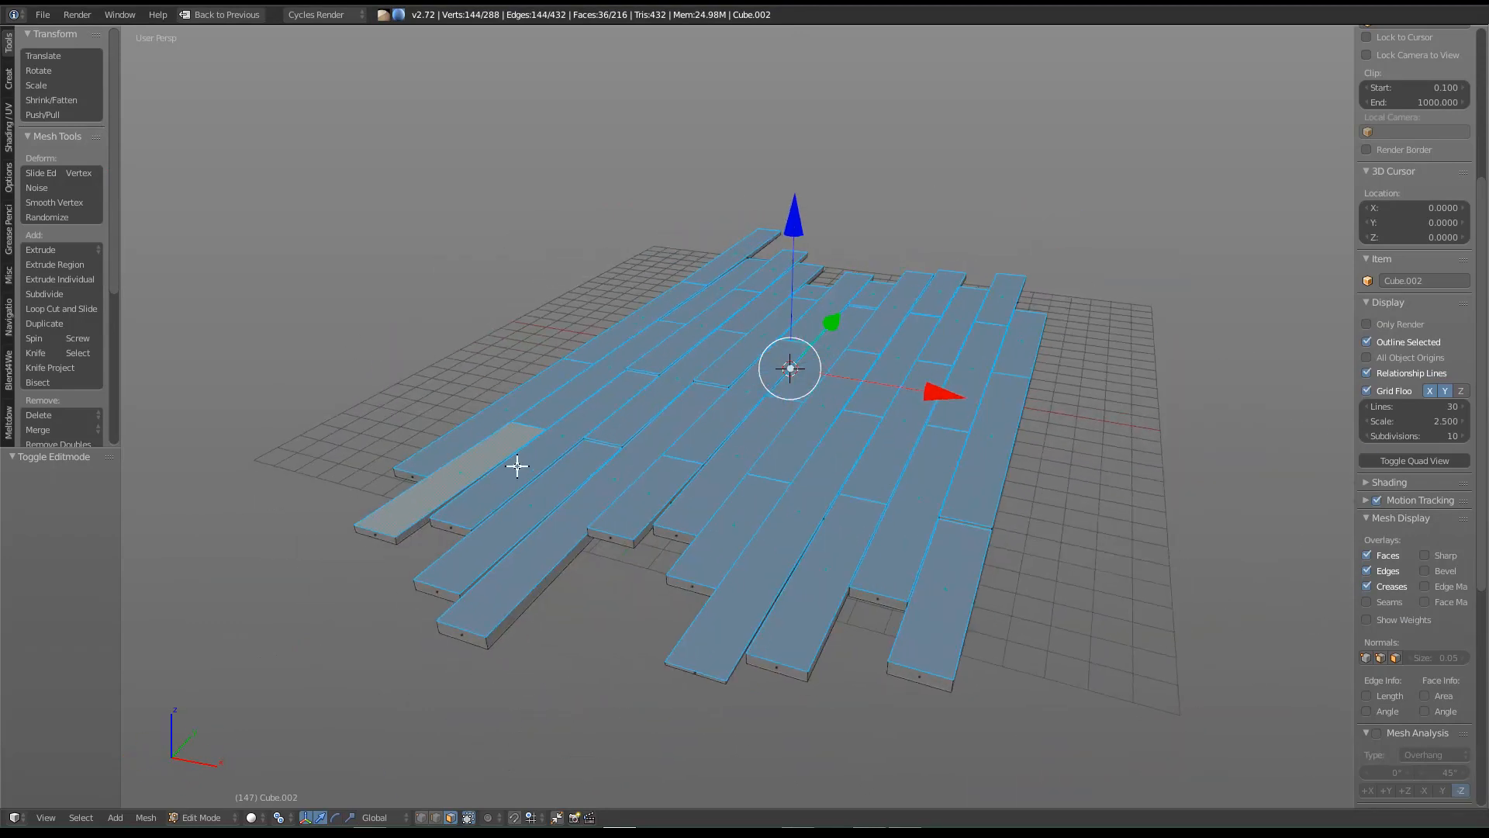
middle_drag(941, 548, 874, 509)
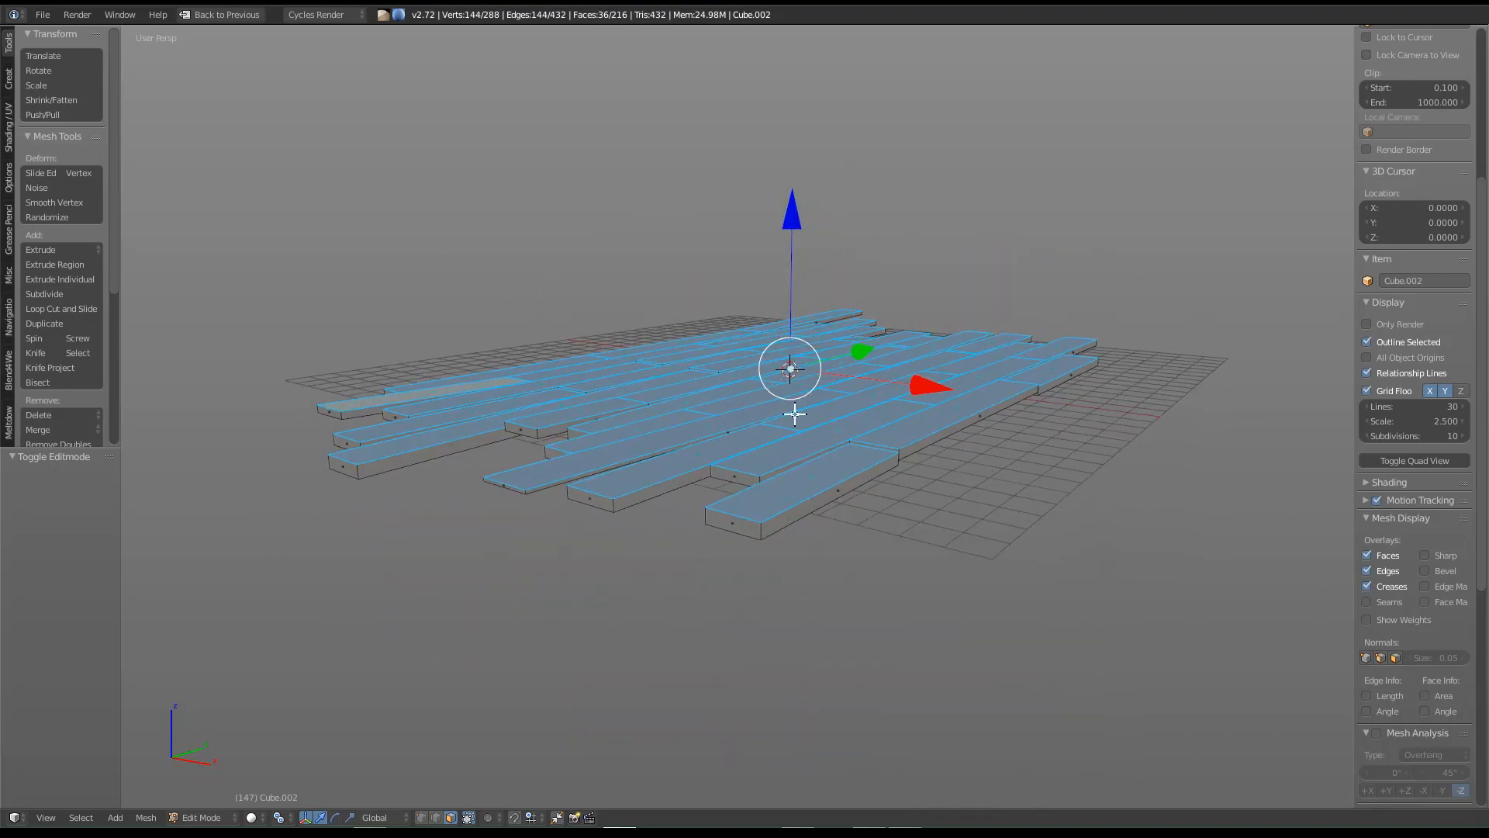
key(KP_7)
scroll(799, 409, down, 1)
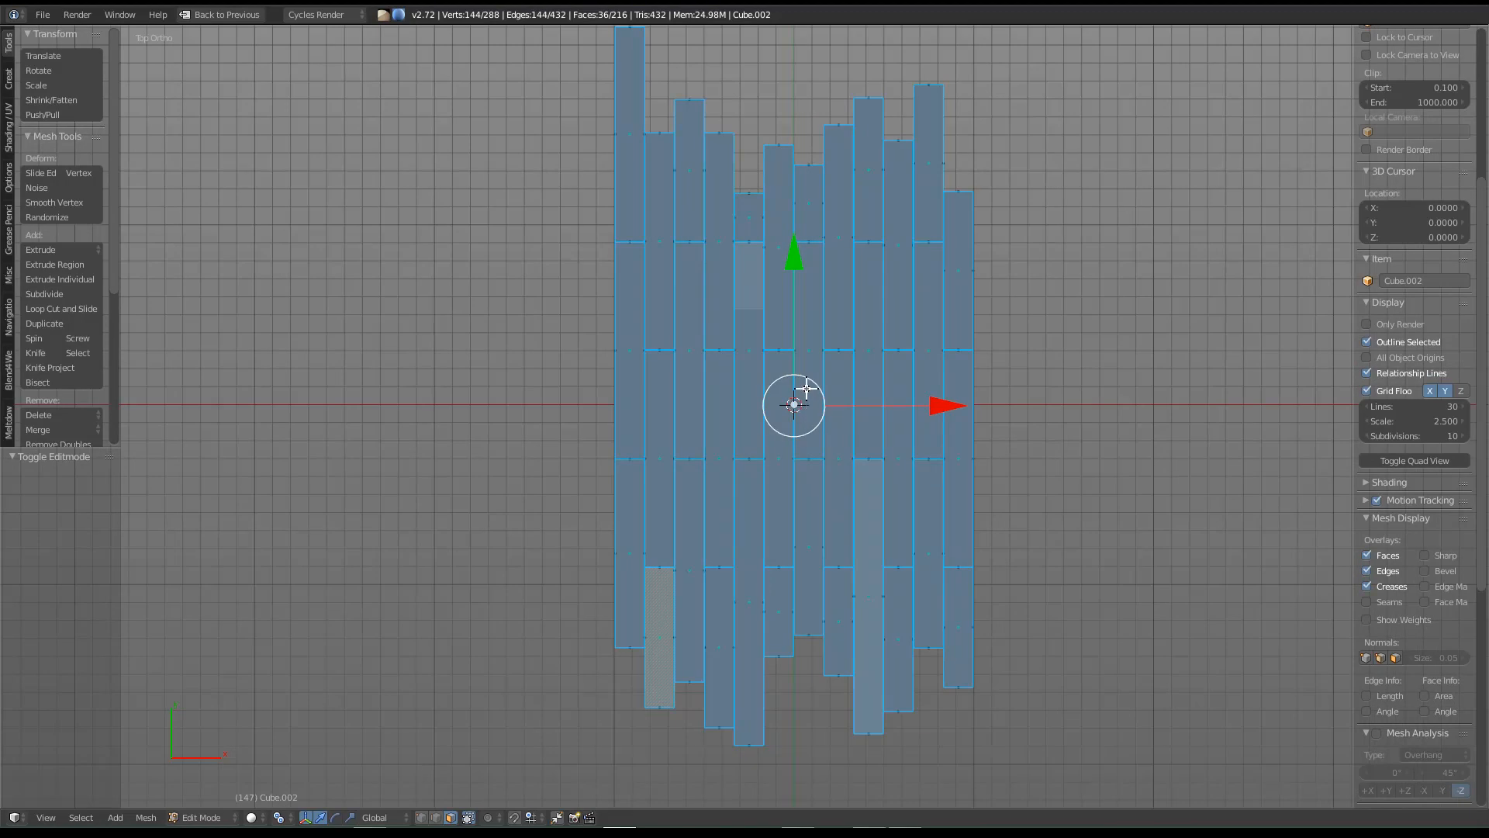
key(u)
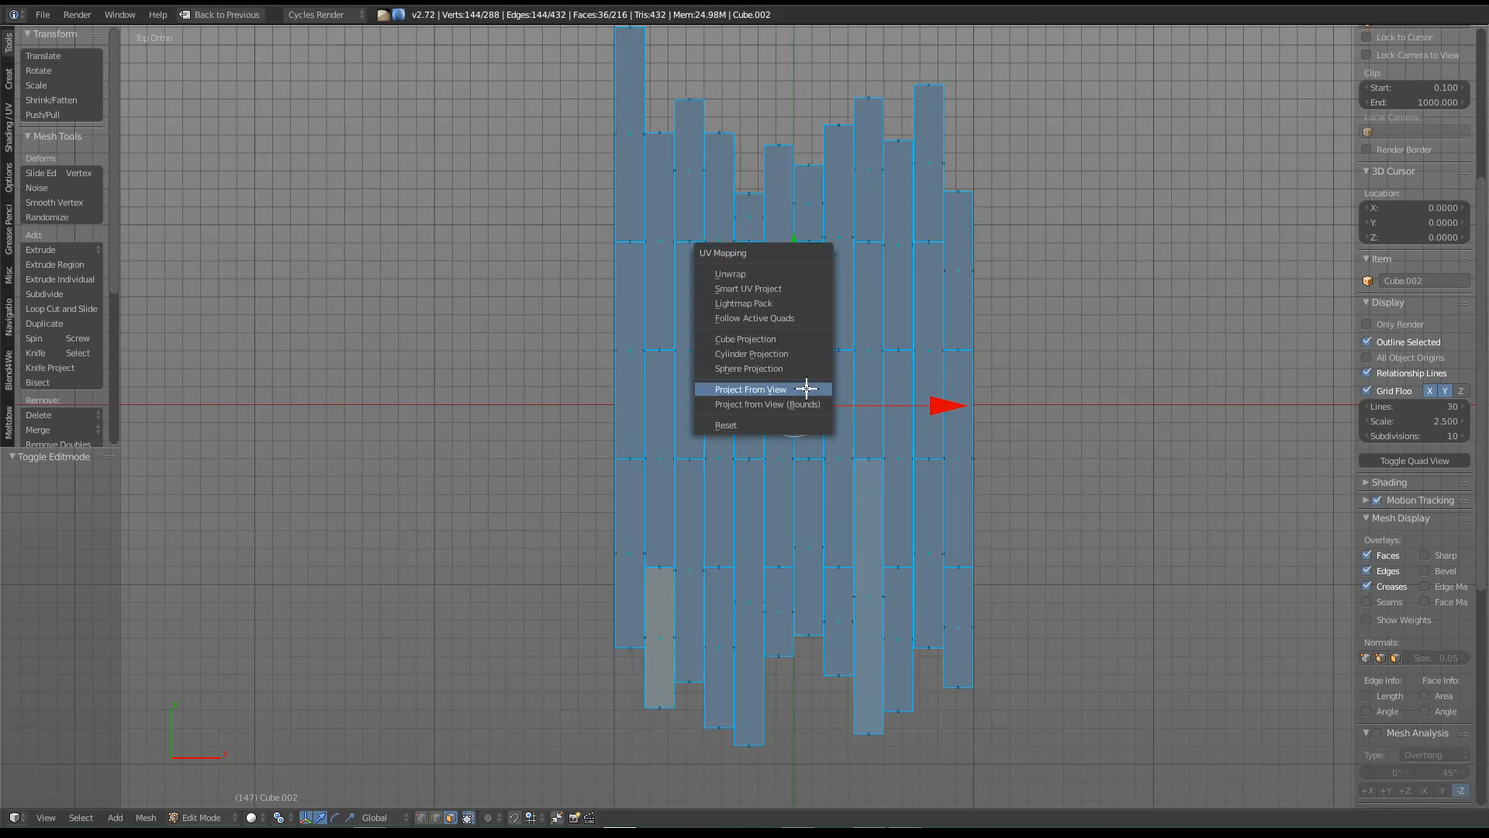
click(762, 270)
Step: Restore the full editor layout, hide the 3D view's side panels, and widen the UV editor beside it
key(ctrl+Up)
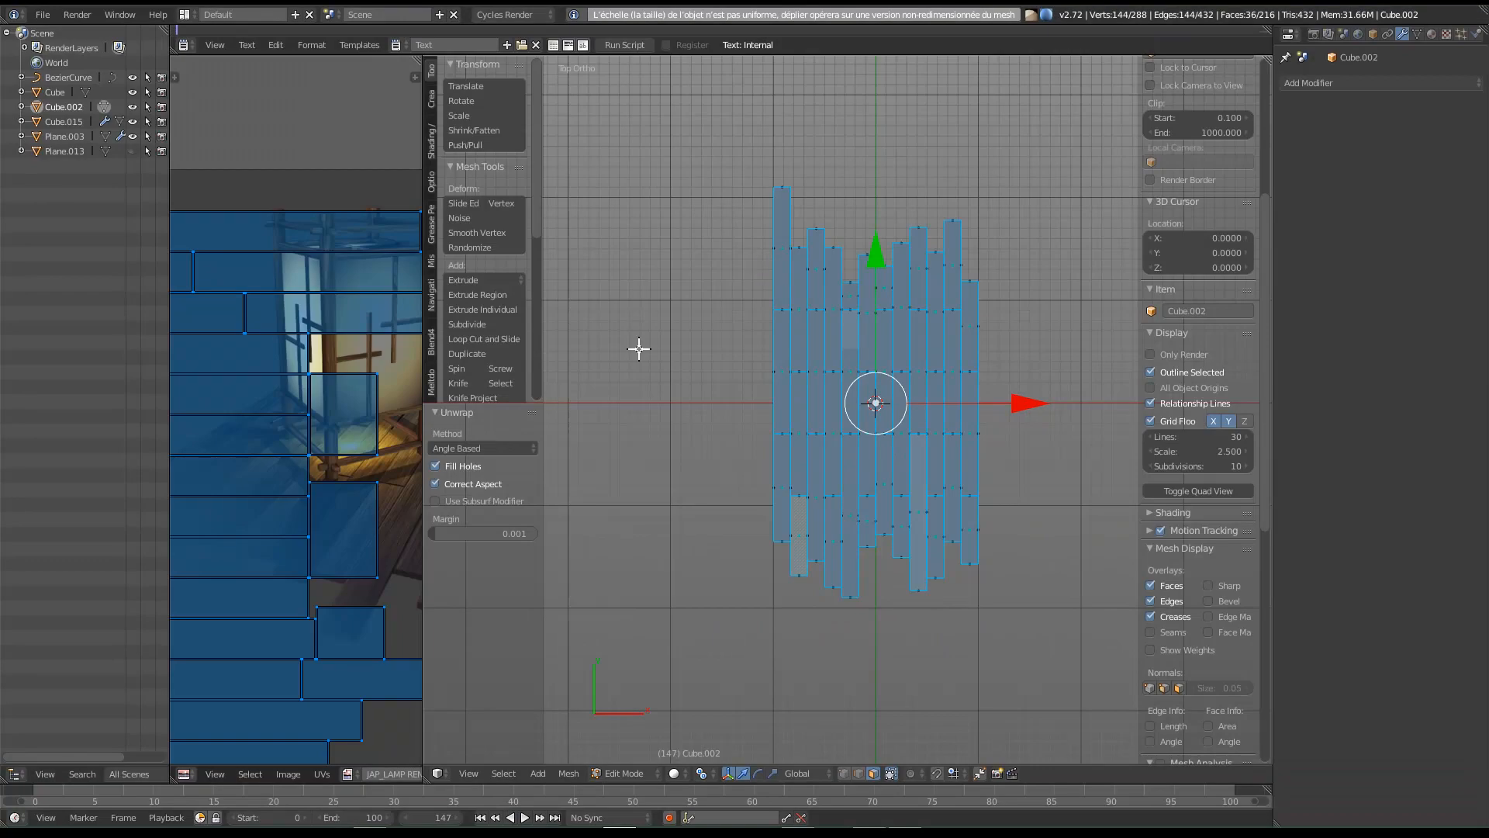
key(t)
key(n)
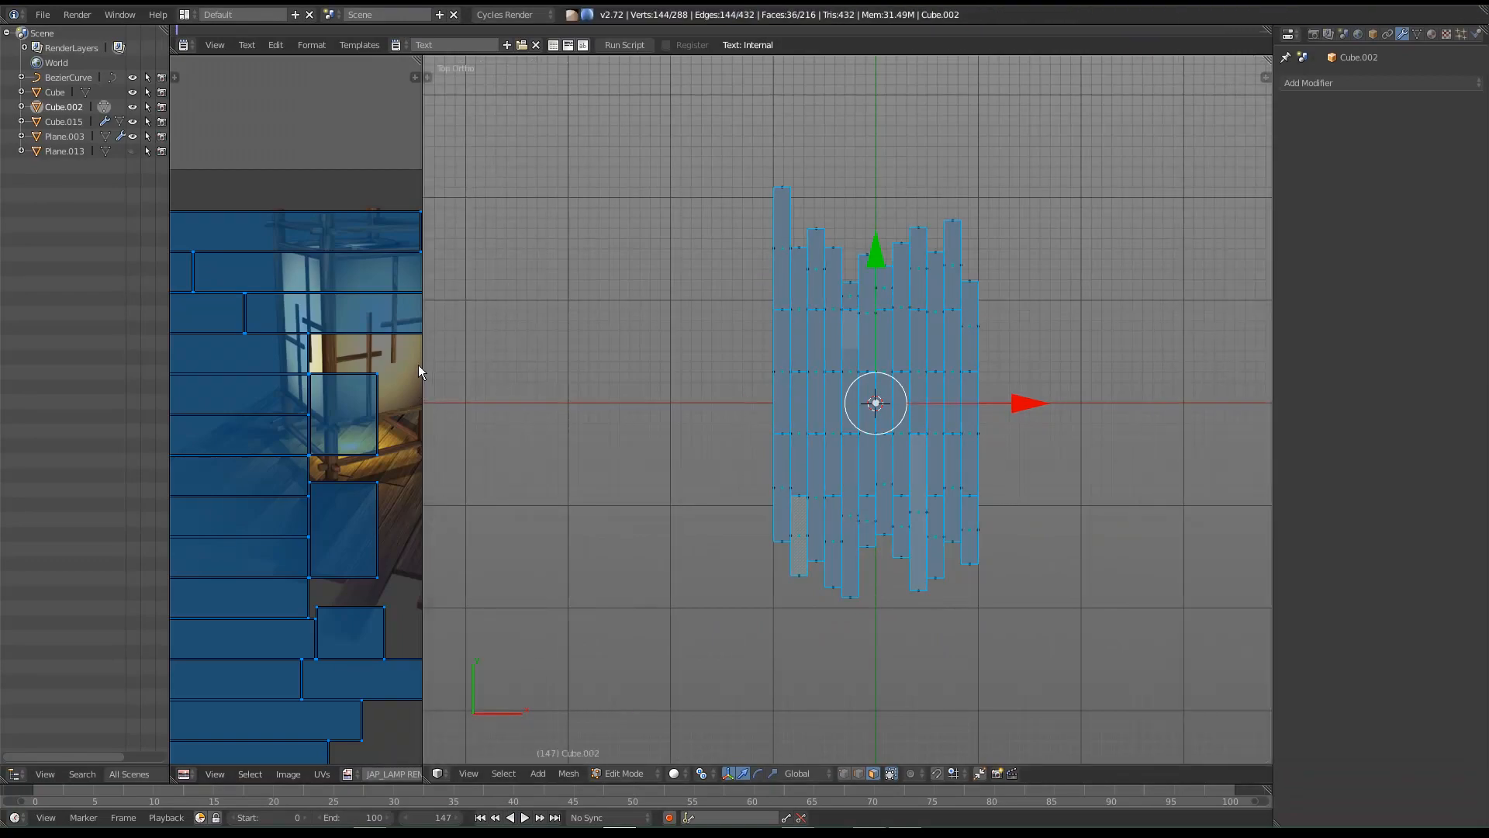
drag(422, 371, 773, 372)
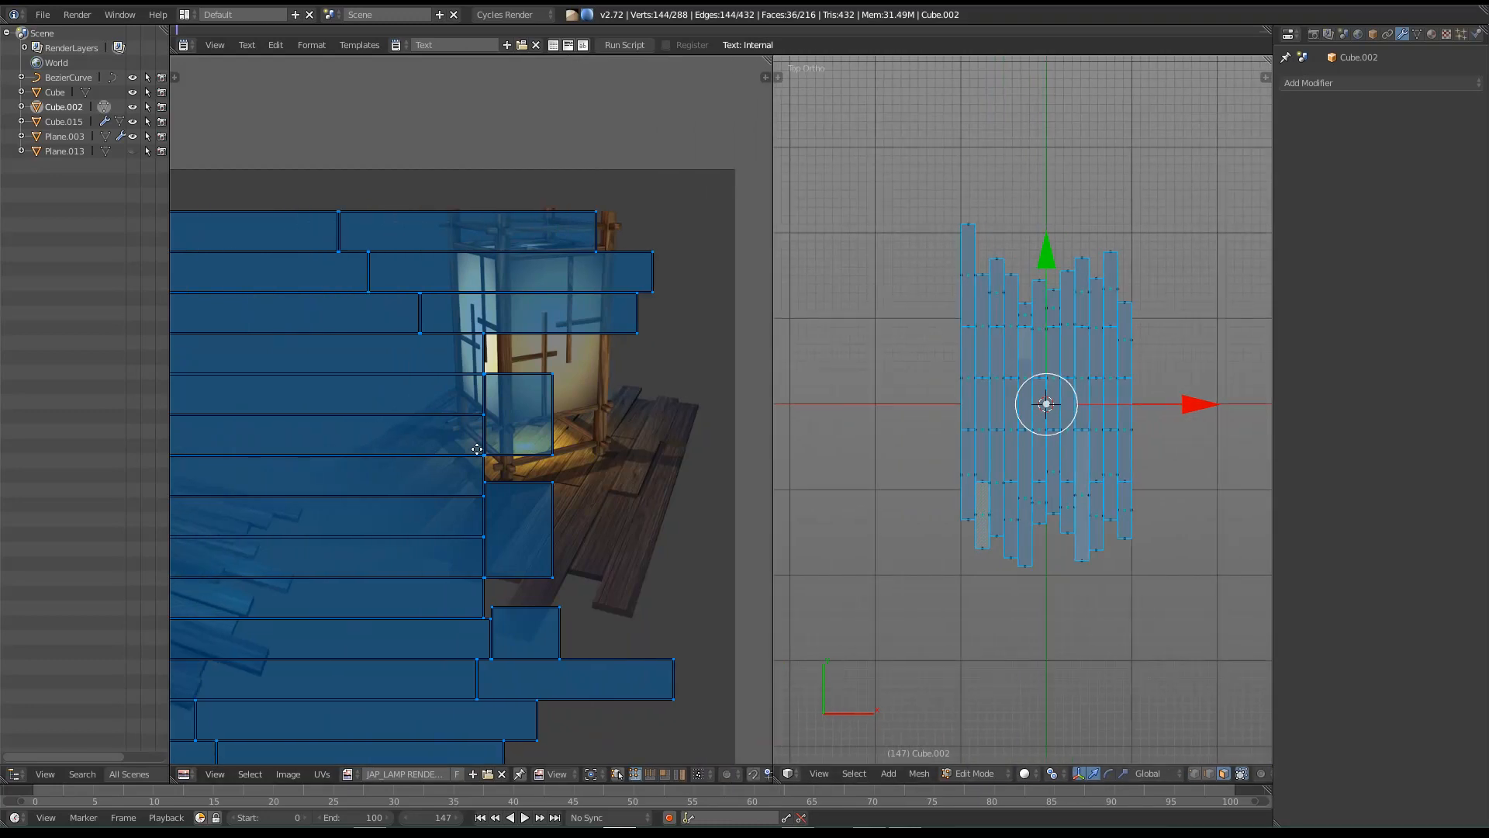
key(Home)
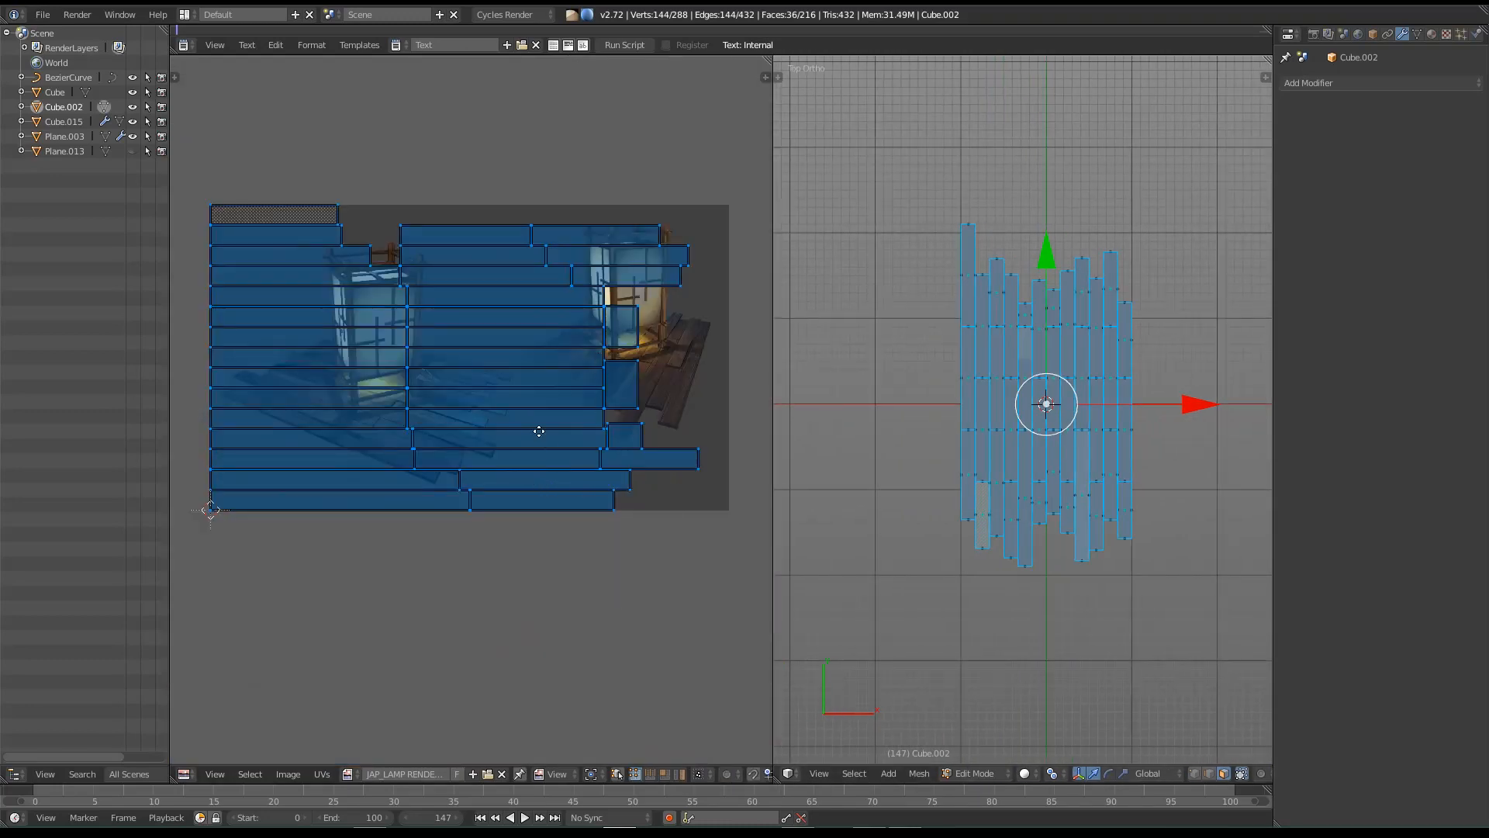
middle_drag(538, 435, 533, 459)
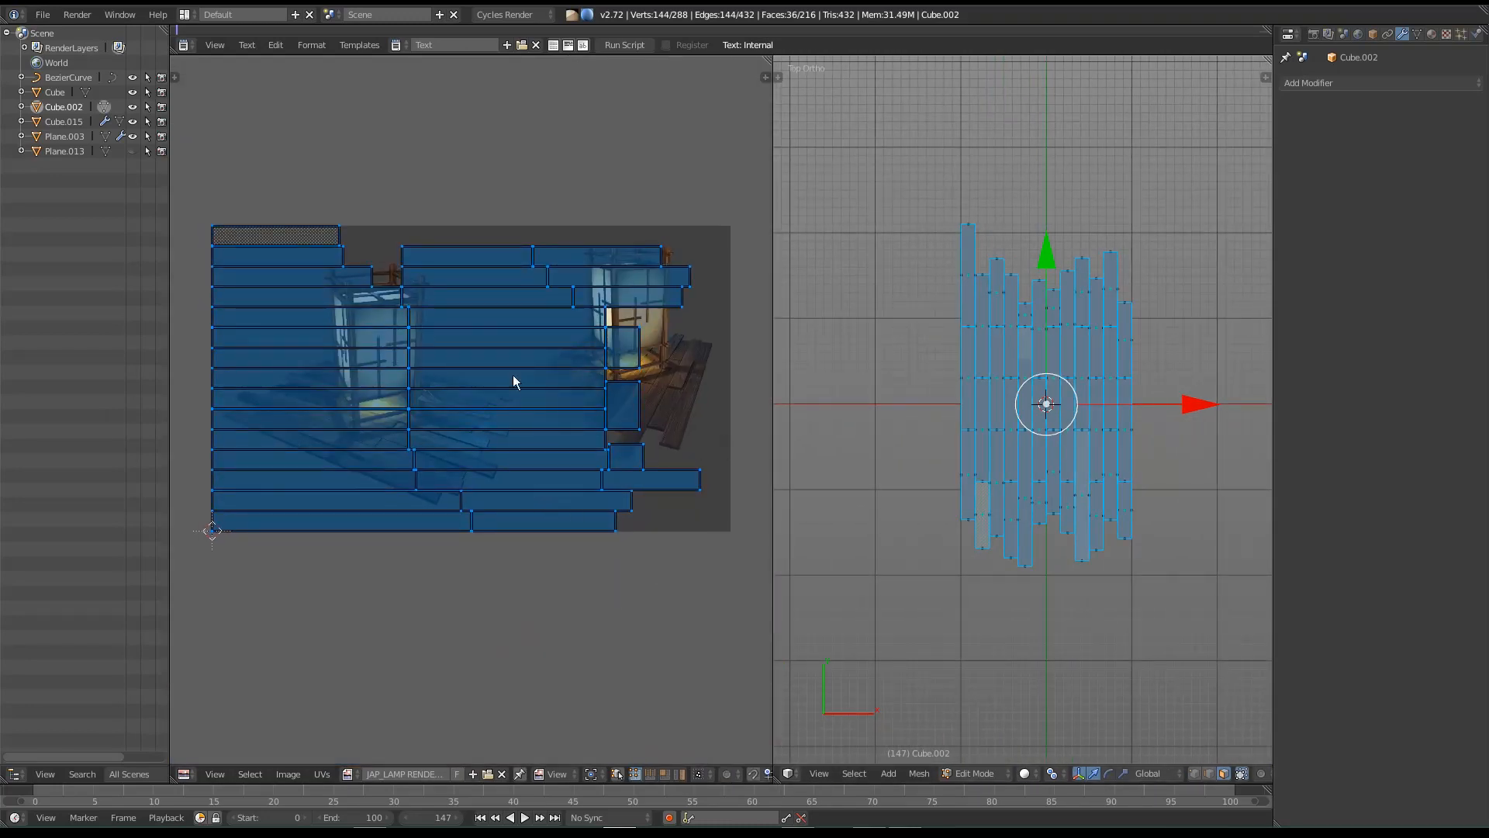
scroll(534, 384, up, 1)
scroll(429, 425, down, 1)
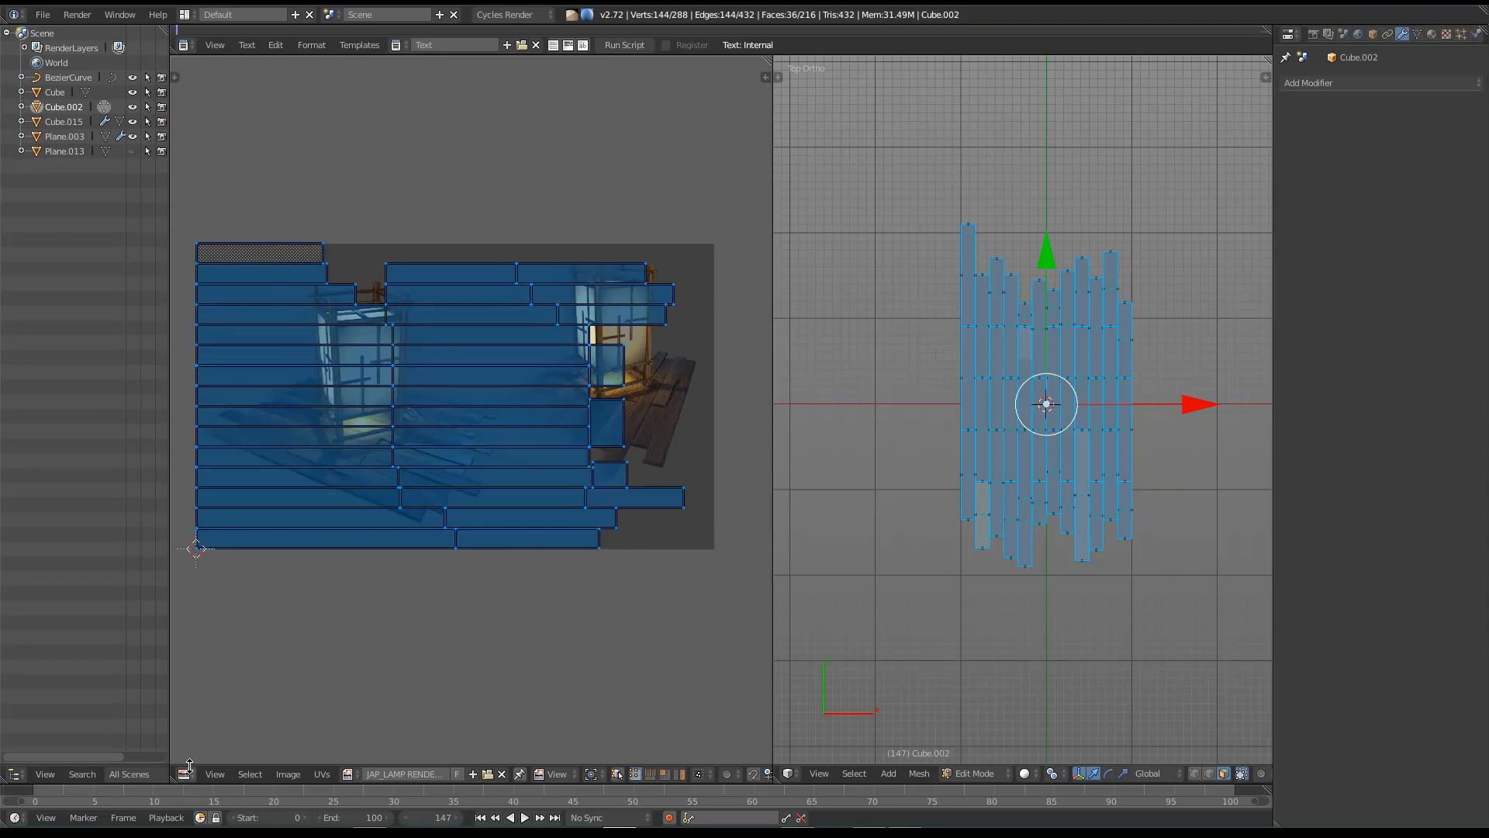
middle_drag(247, 458, 241, 549)
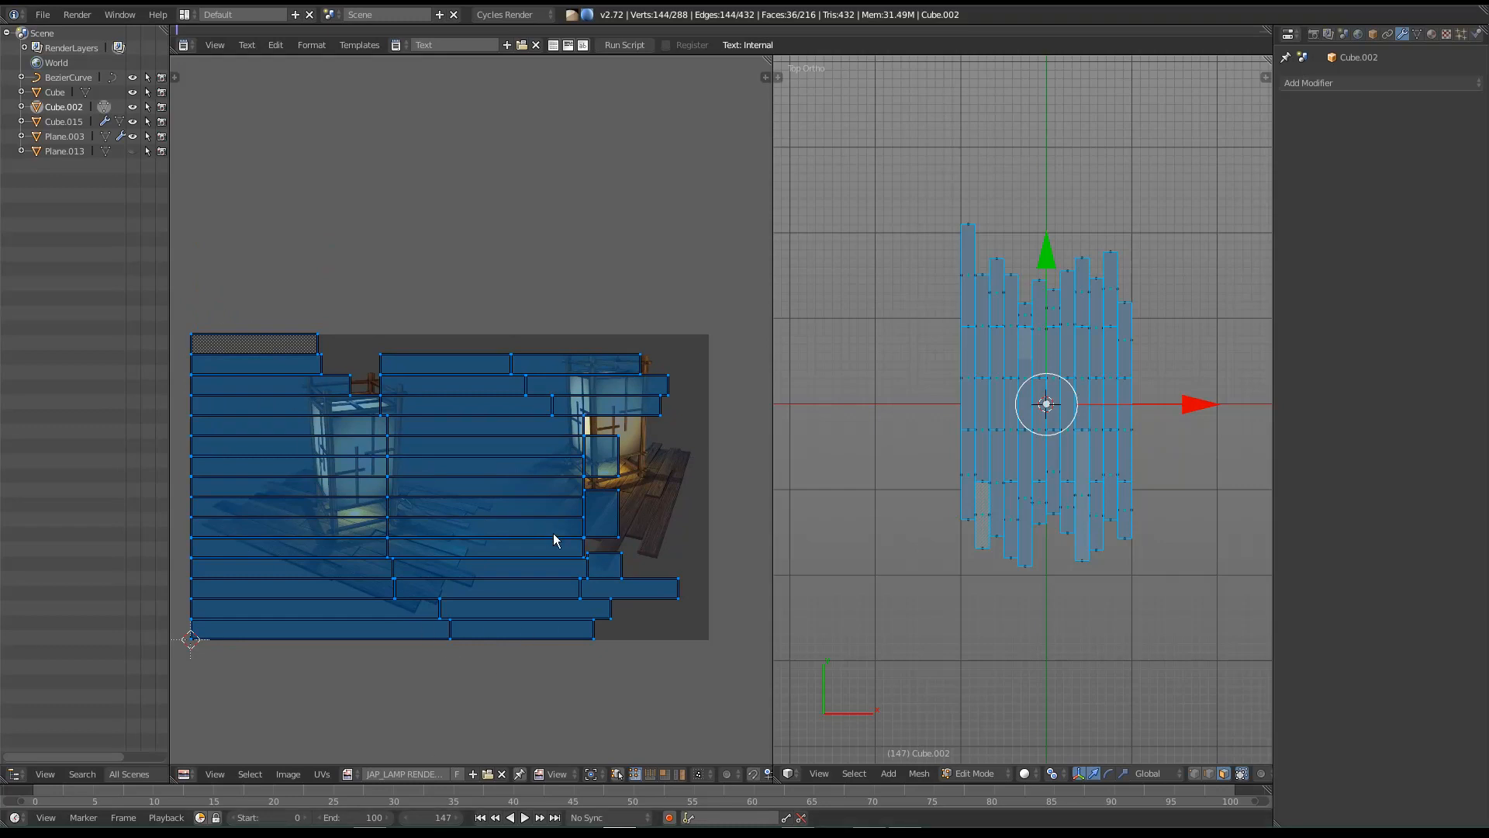
Step: Unlink the lamp render from the UV editor and create a blank 1024 × 1024 px image named UVS PARQUET
click(502, 773)
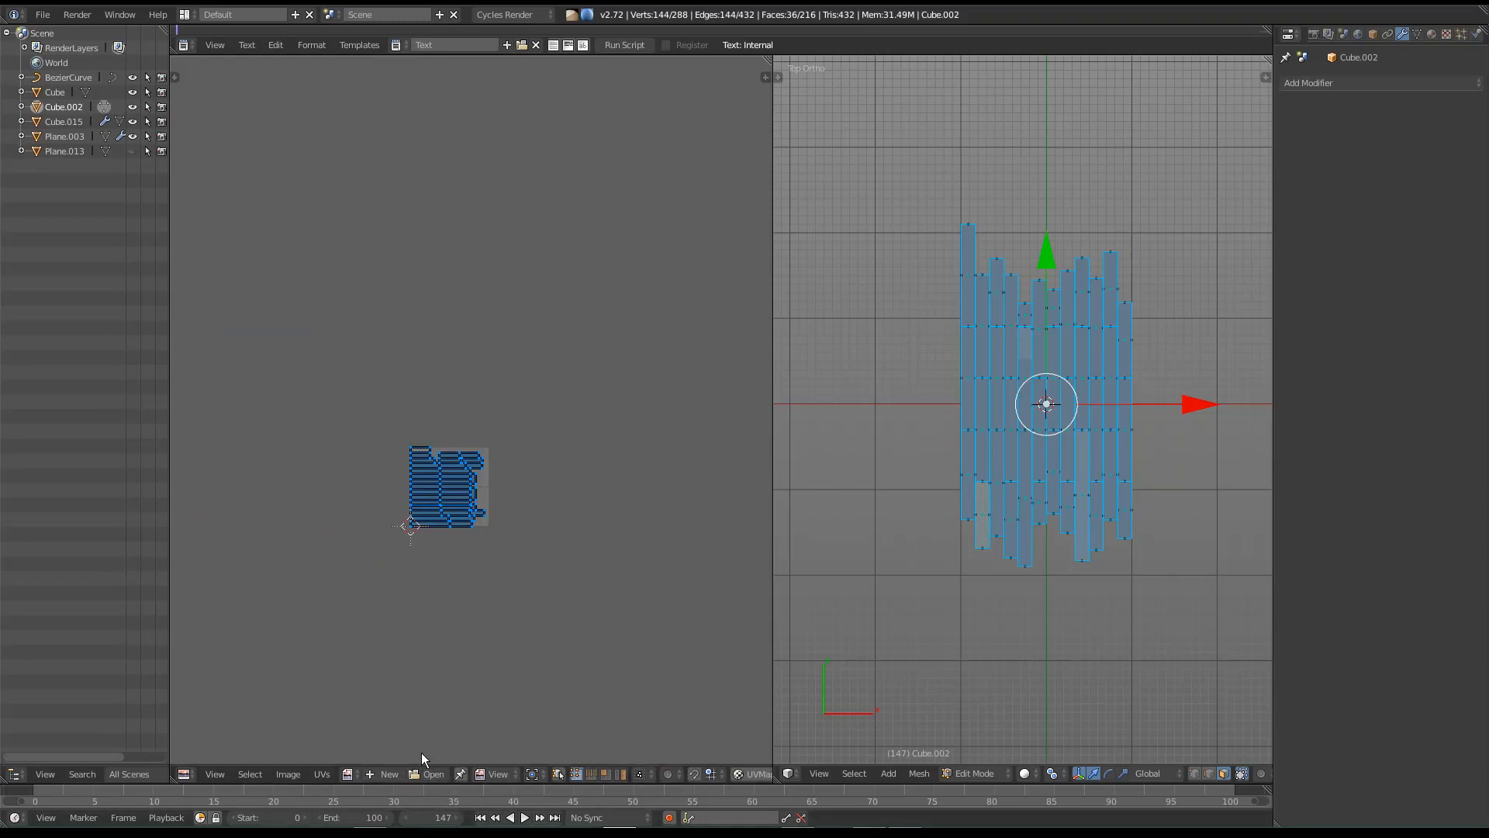
scroll(465, 613, up, 3)
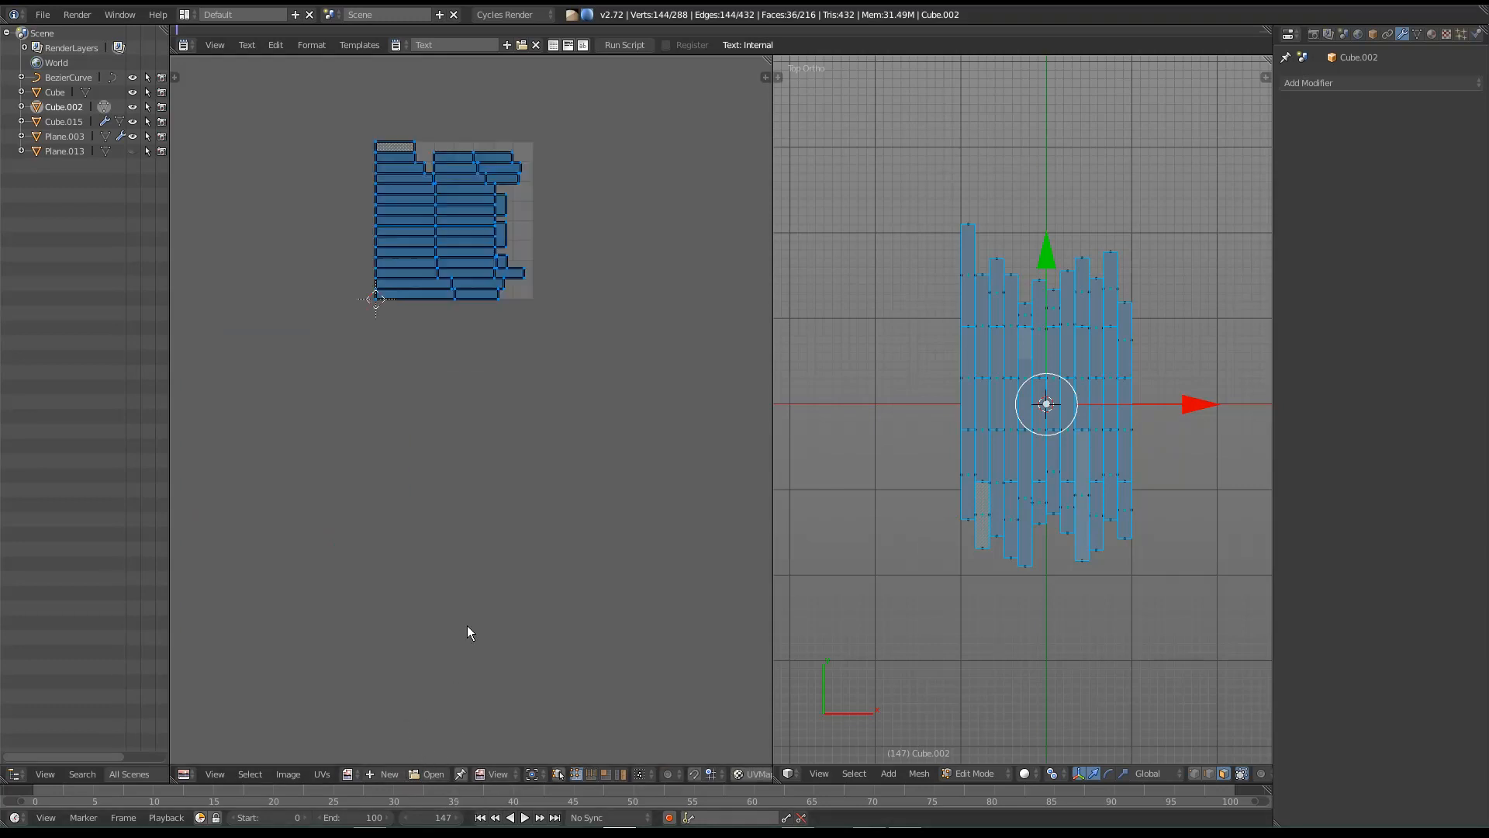
click(372, 774)
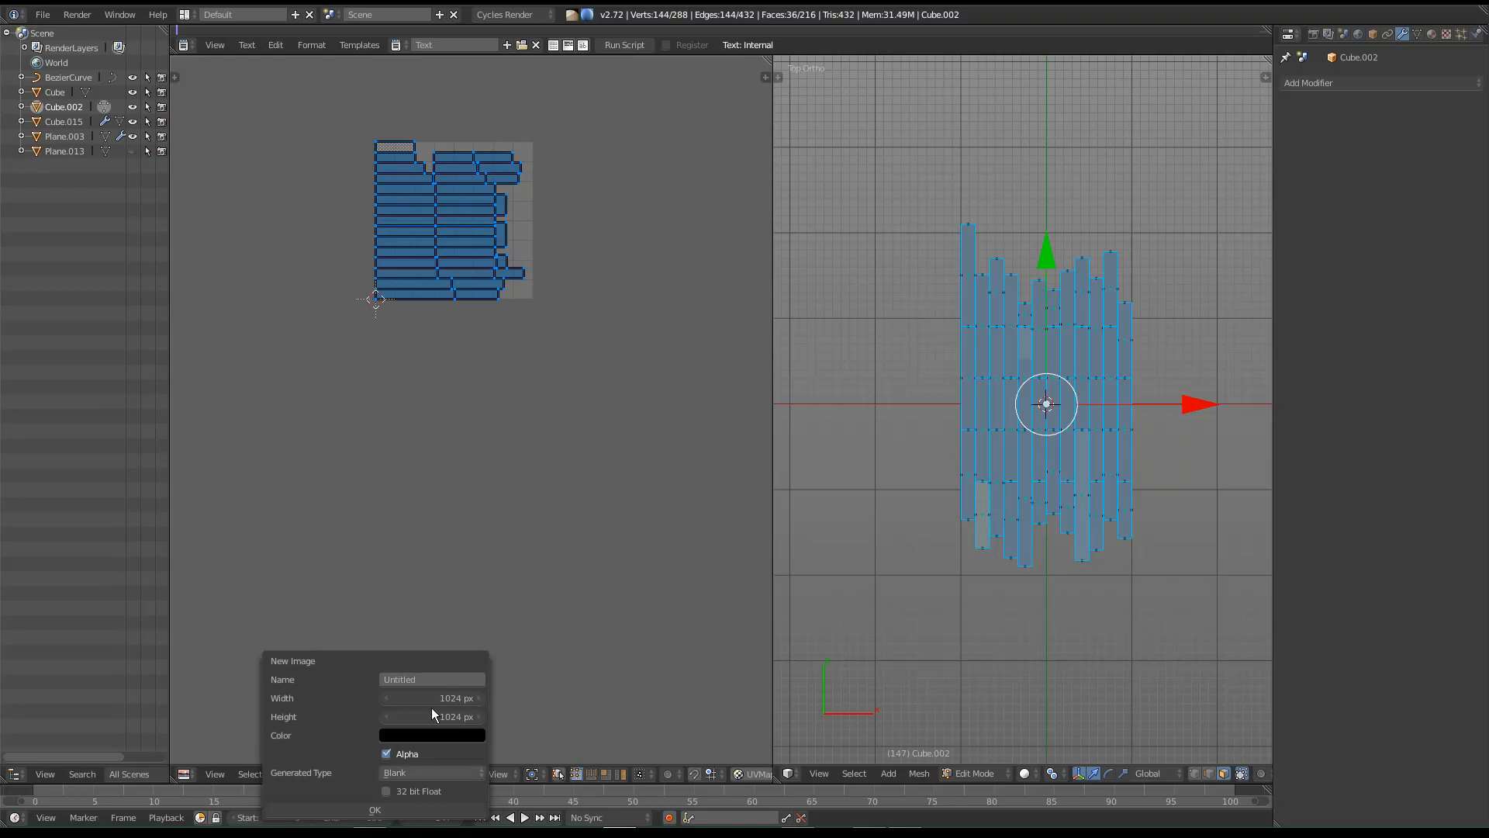
click(417, 679)
text(UVS PARQUET)
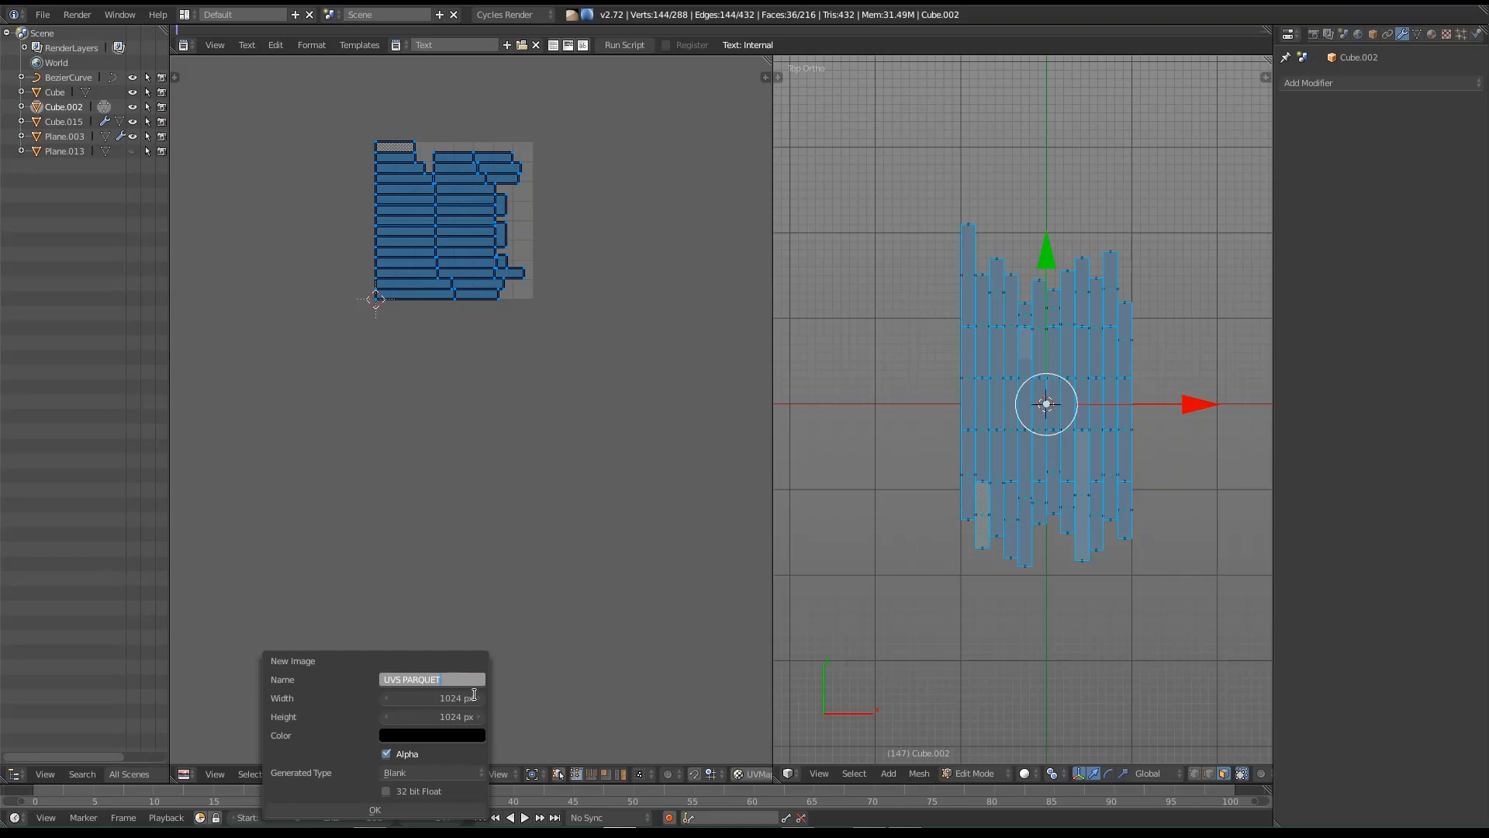
key(Return)
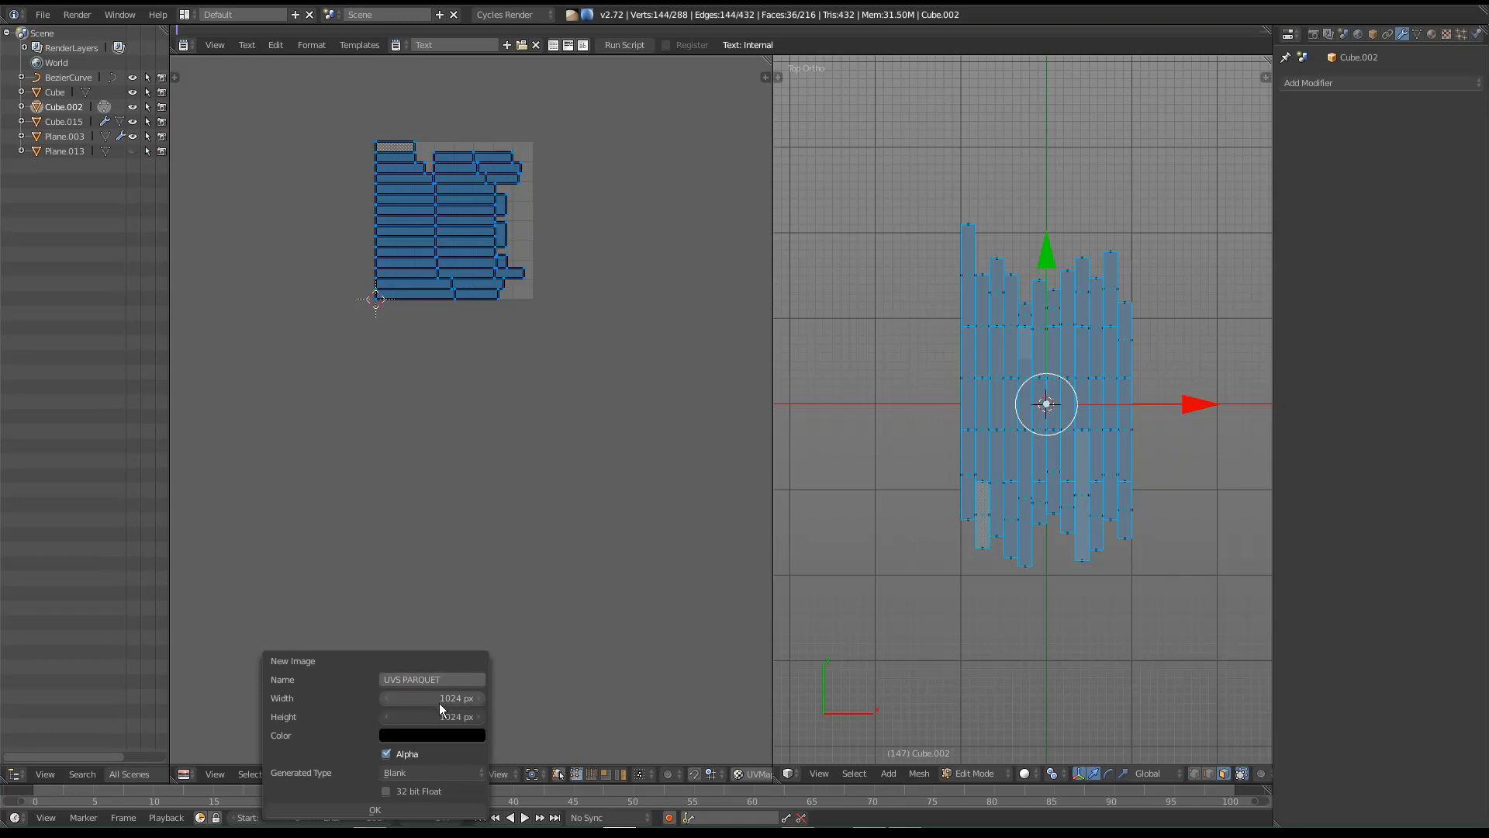
click(421, 806)
middle_drag(438, 513, 452, 566)
Step: Enlarge the planks in the top view and map their top faces with Project From View
scroll(450, 564, down, 3)
shift+middle_drag(944, 546, 897, 565)
shift+middle_drag(947, 516, 938, 545)
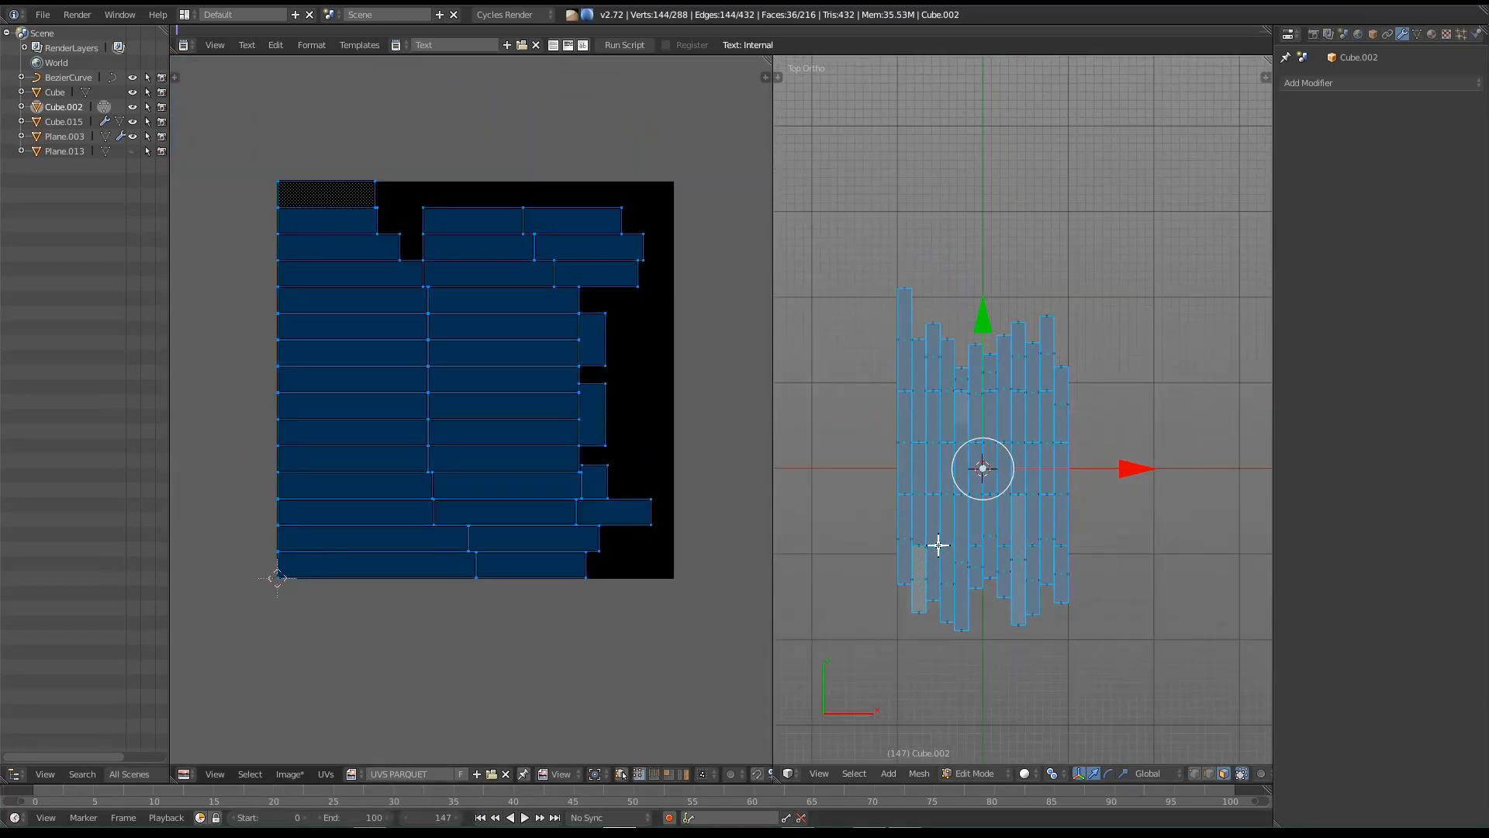
scroll(987, 471, up, 4)
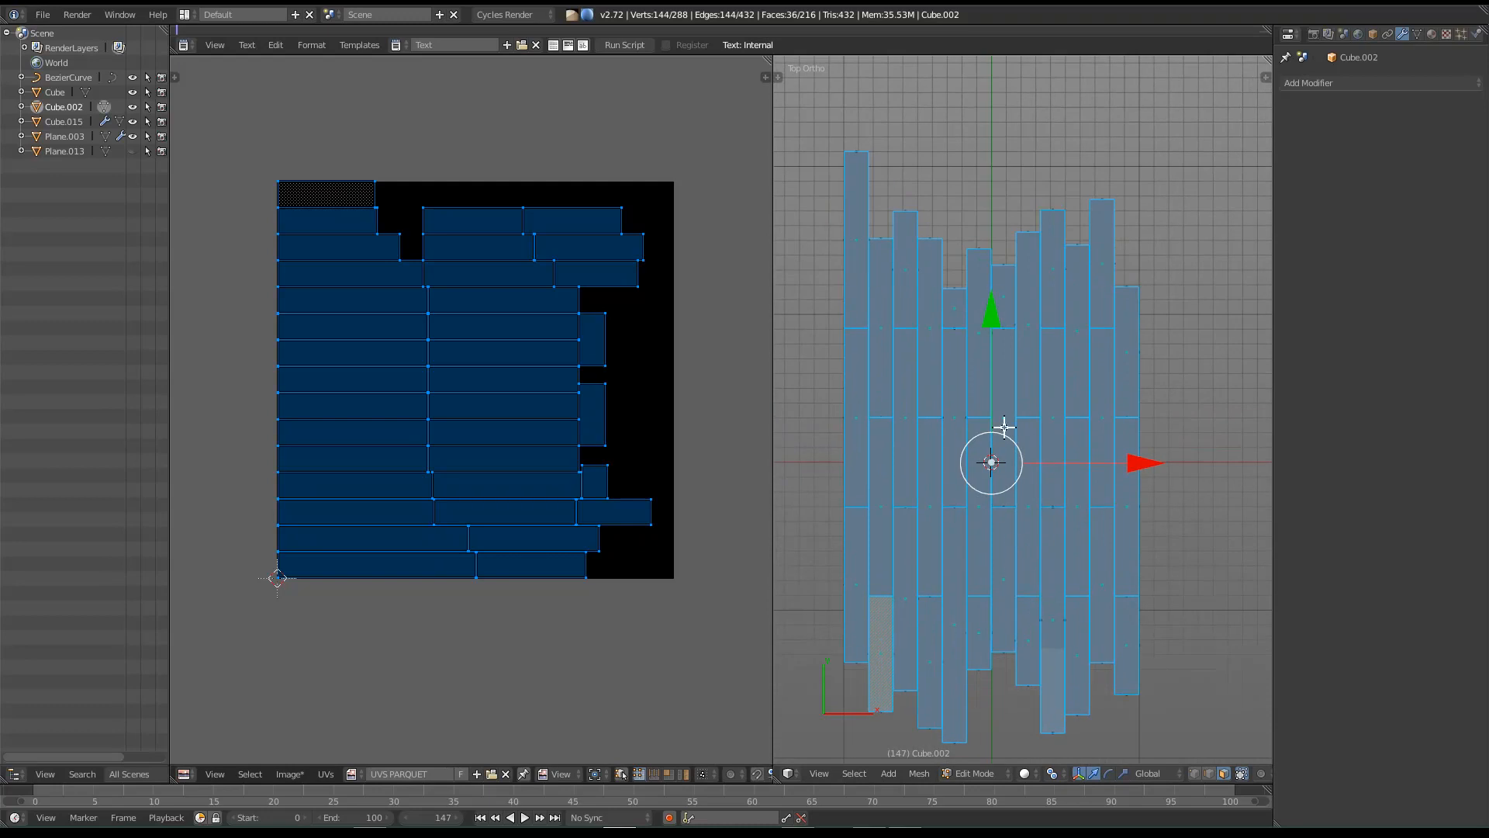
shift+middle_drag(1006, 508, 997, 481)
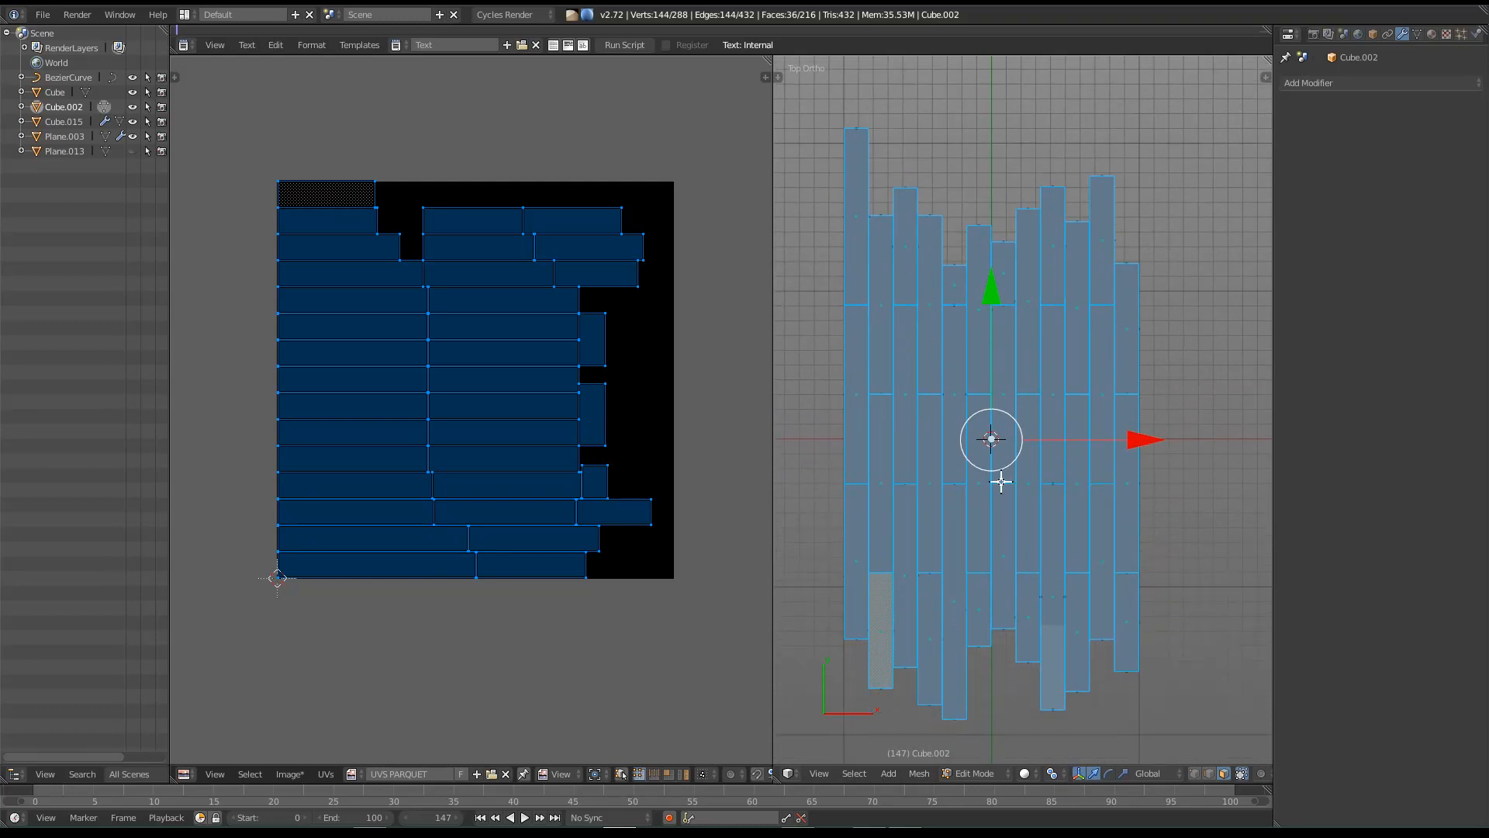
key(u)
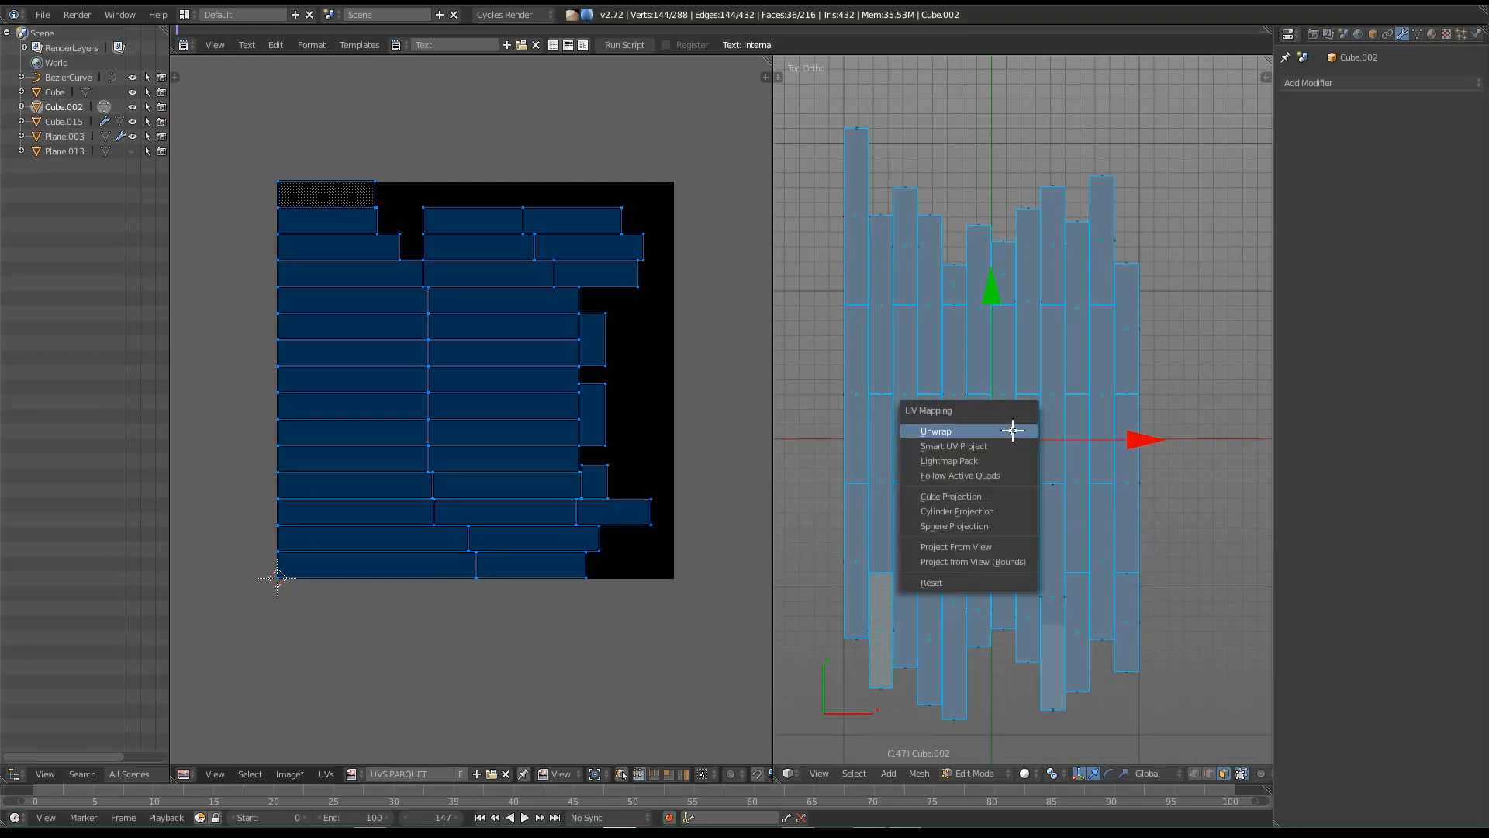
click(995, 546)
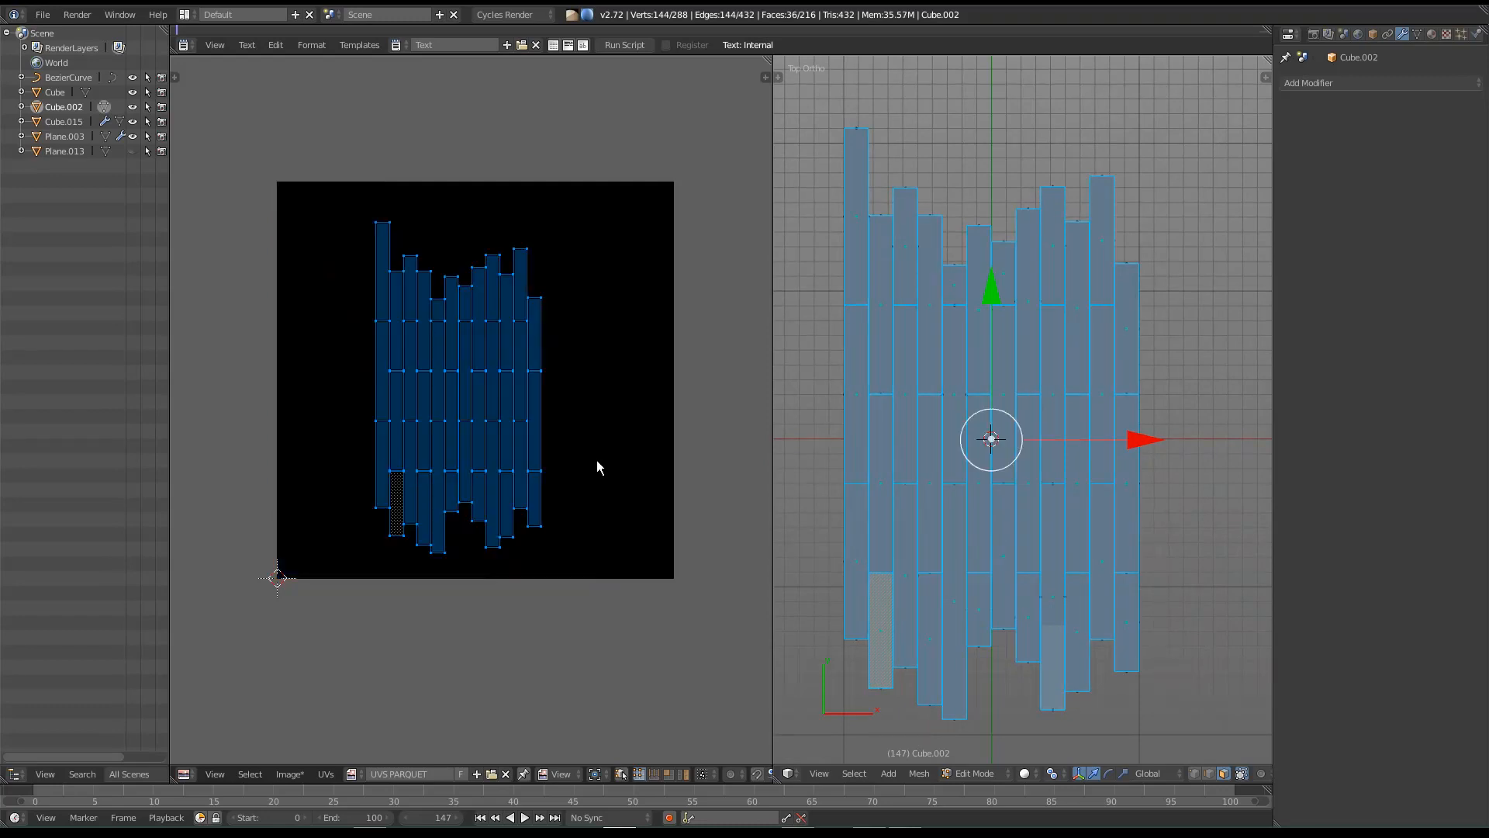
scroll(1034, 555, down, 1)
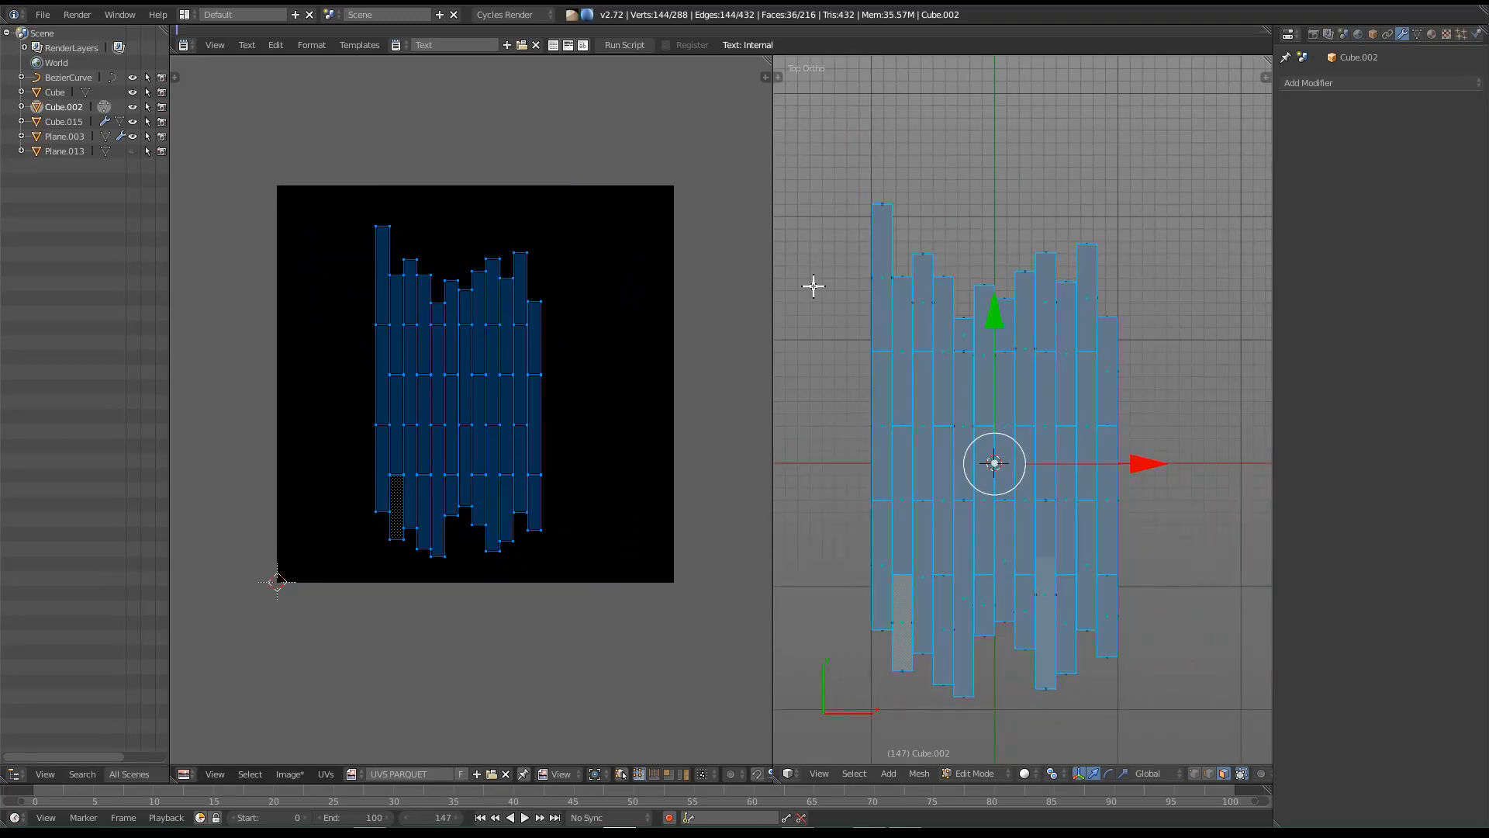
Step: Try Project From View on the planks' top faces from an angled perspective view
middle_drag(1037, 612, 974, 492)
key(u)
click(974, 492)
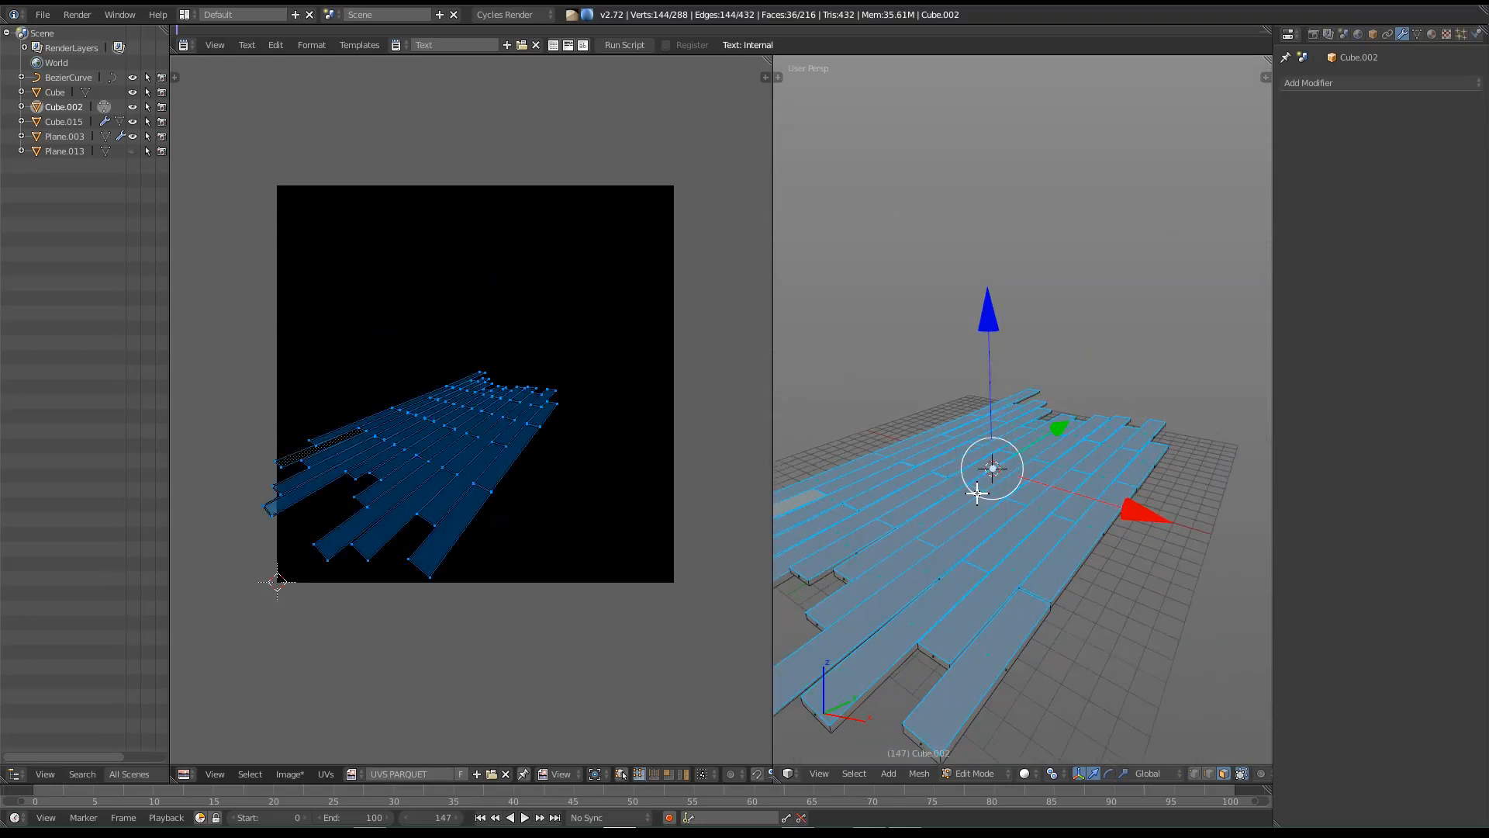
middle_drag(509, 489, 565, 485)
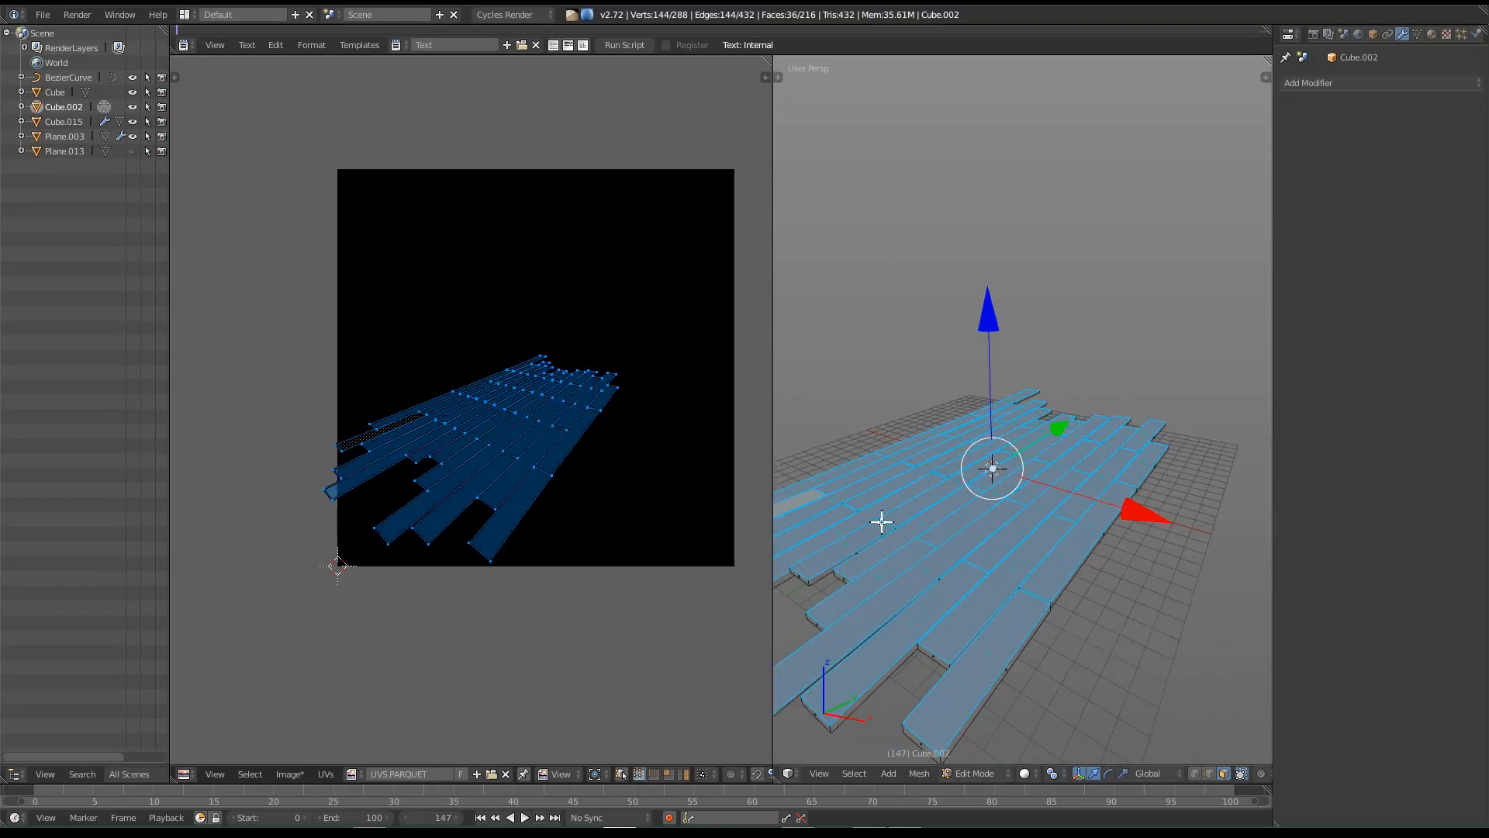
Step: Project the planks' top faces from the orthographic top view and scale their UV island down slightly
key(KP_7)
key(u)
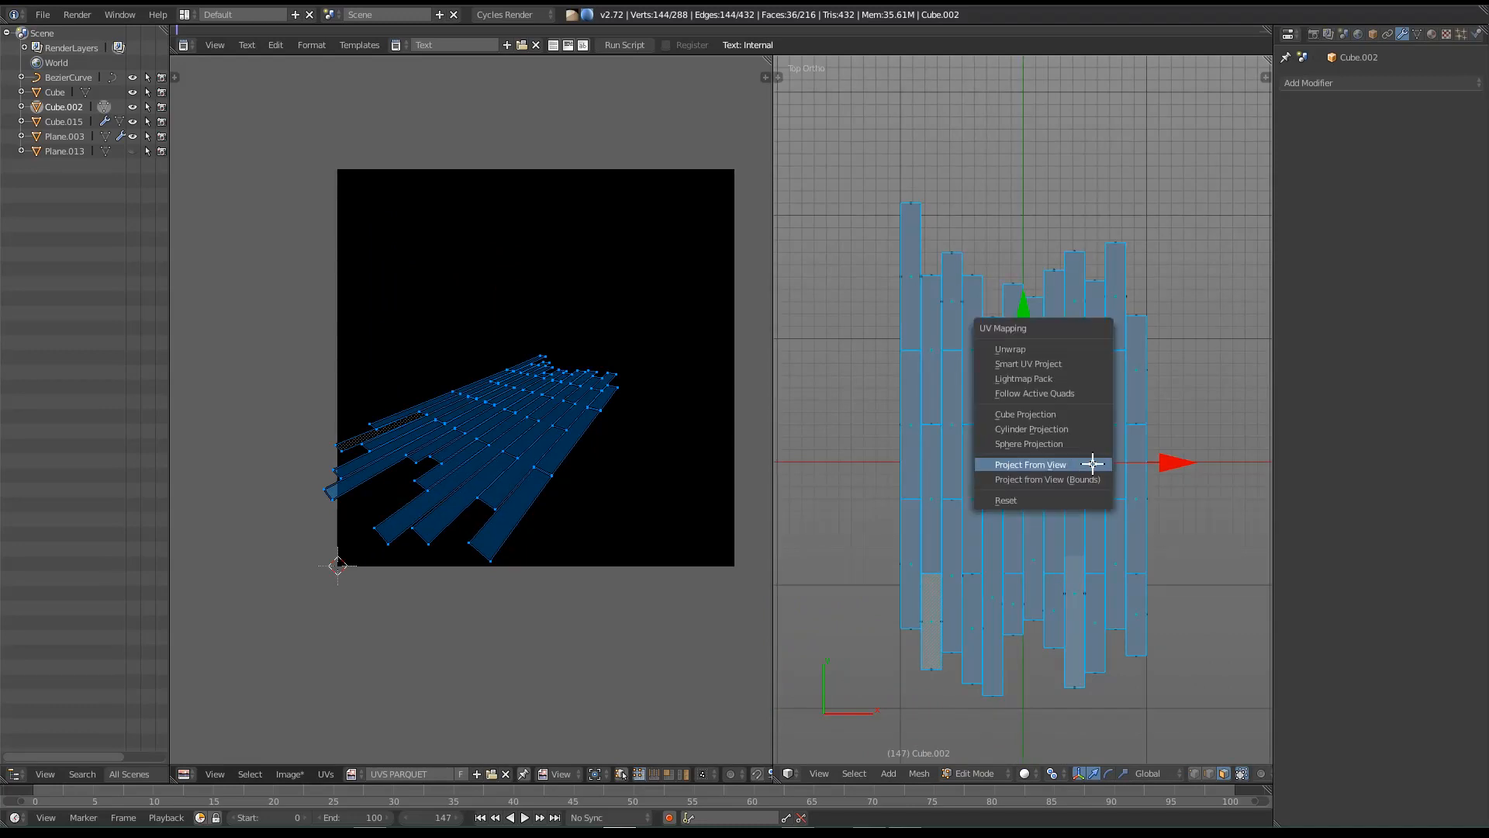
click(1086, 466)
key(s)
click(700, 419)
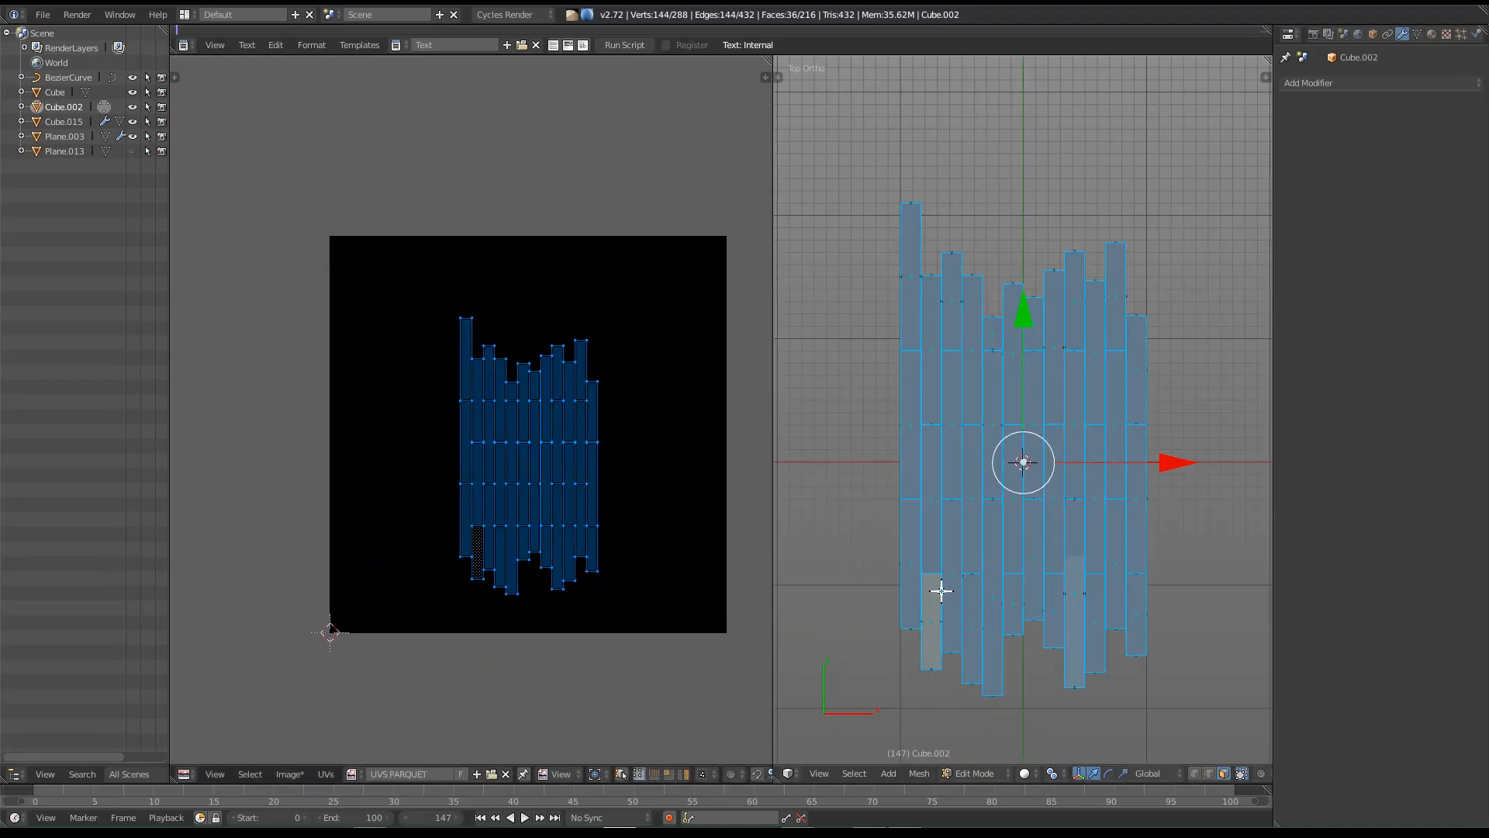
Step: Invert the face selection to pick the planks' underside and side faces
middle_drag(1031, 593, 1041, 390)
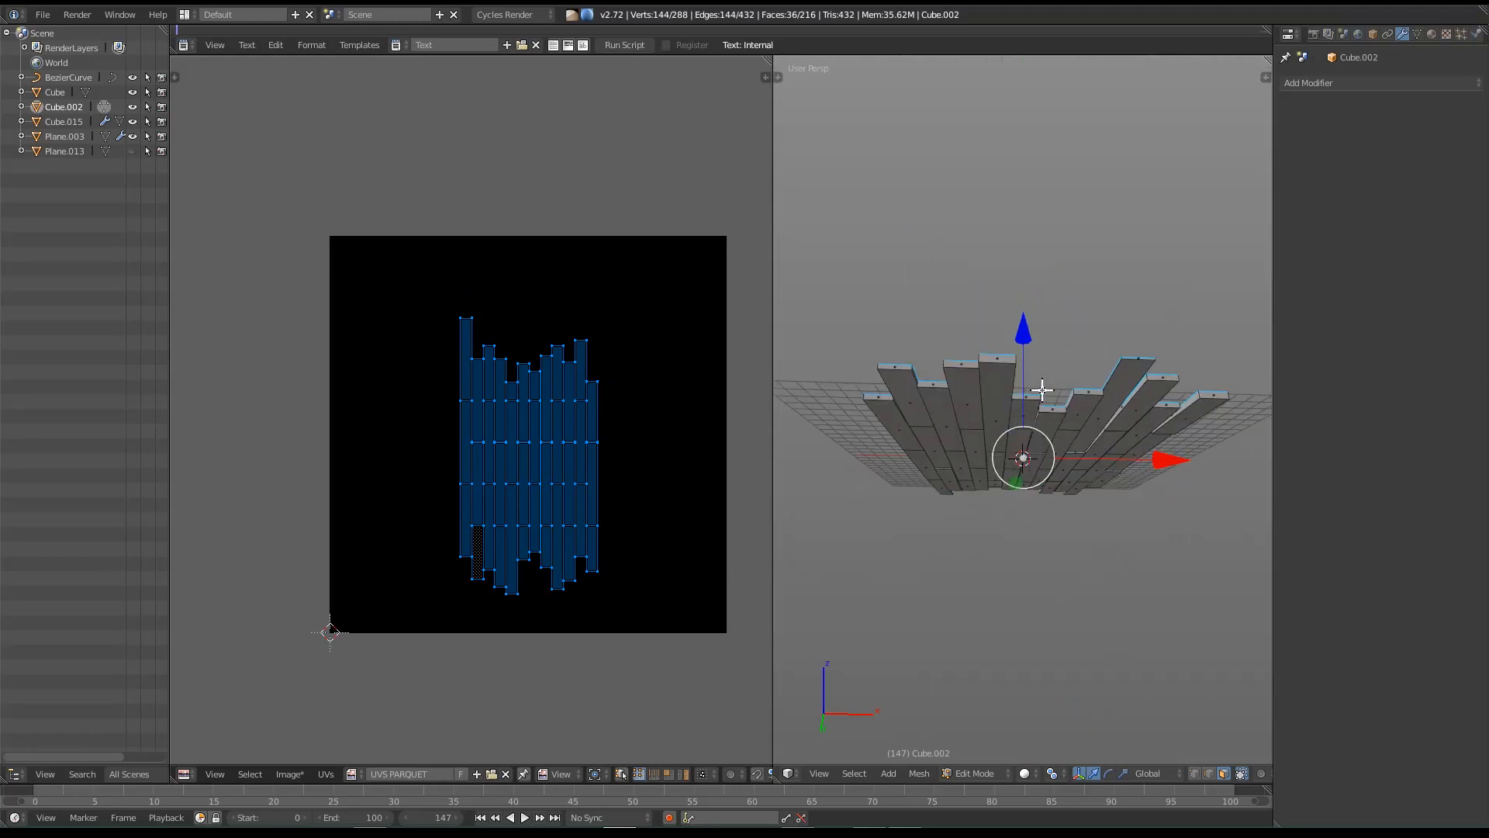
key(a)
middle_drag(1041, 390, 1030, 433)
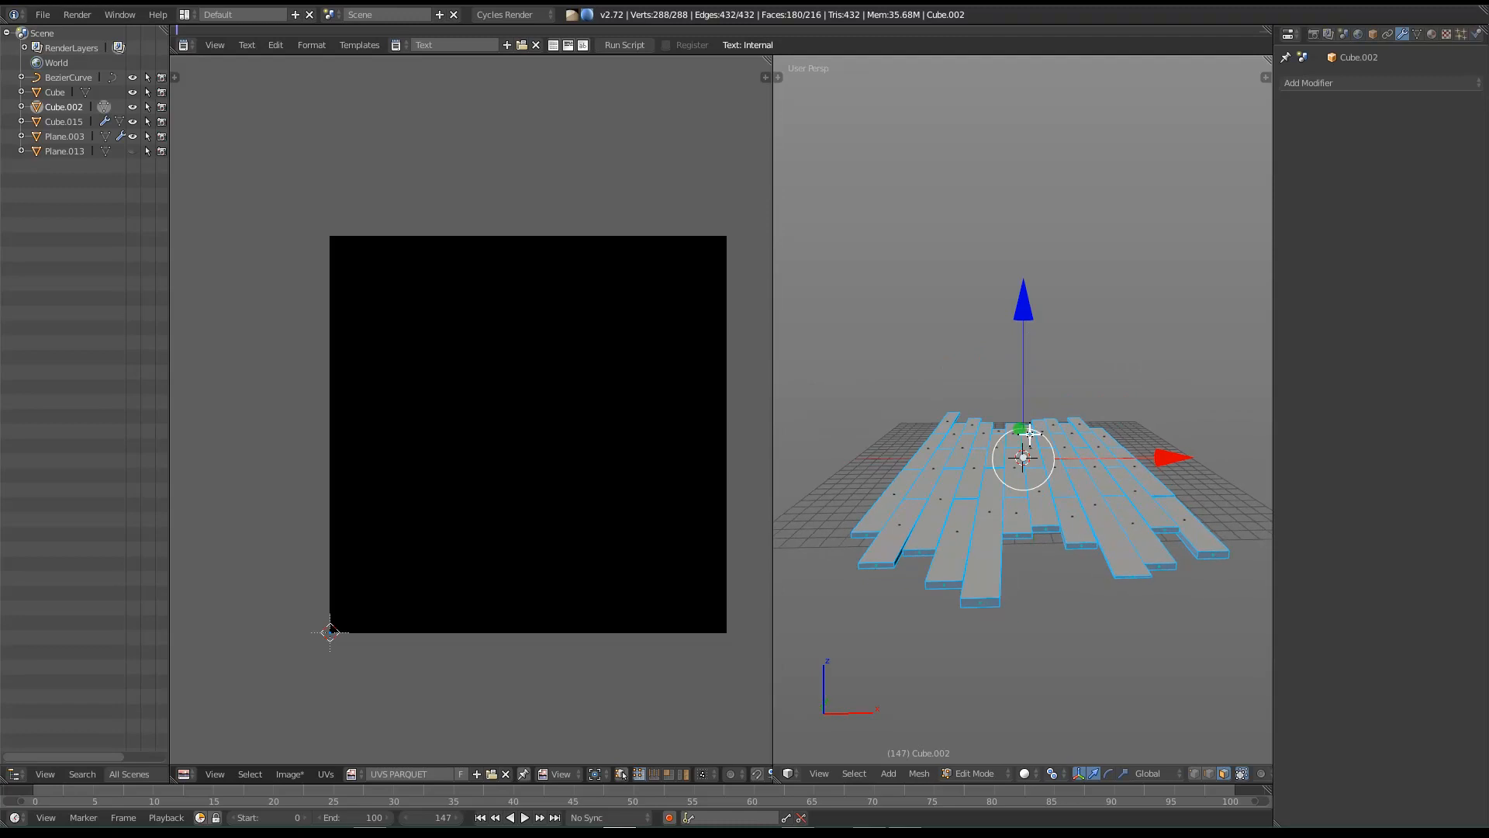
Step: Project the selected underside and side faces from the bottom view and move their UV island across the image's left edge
key(KP_7)
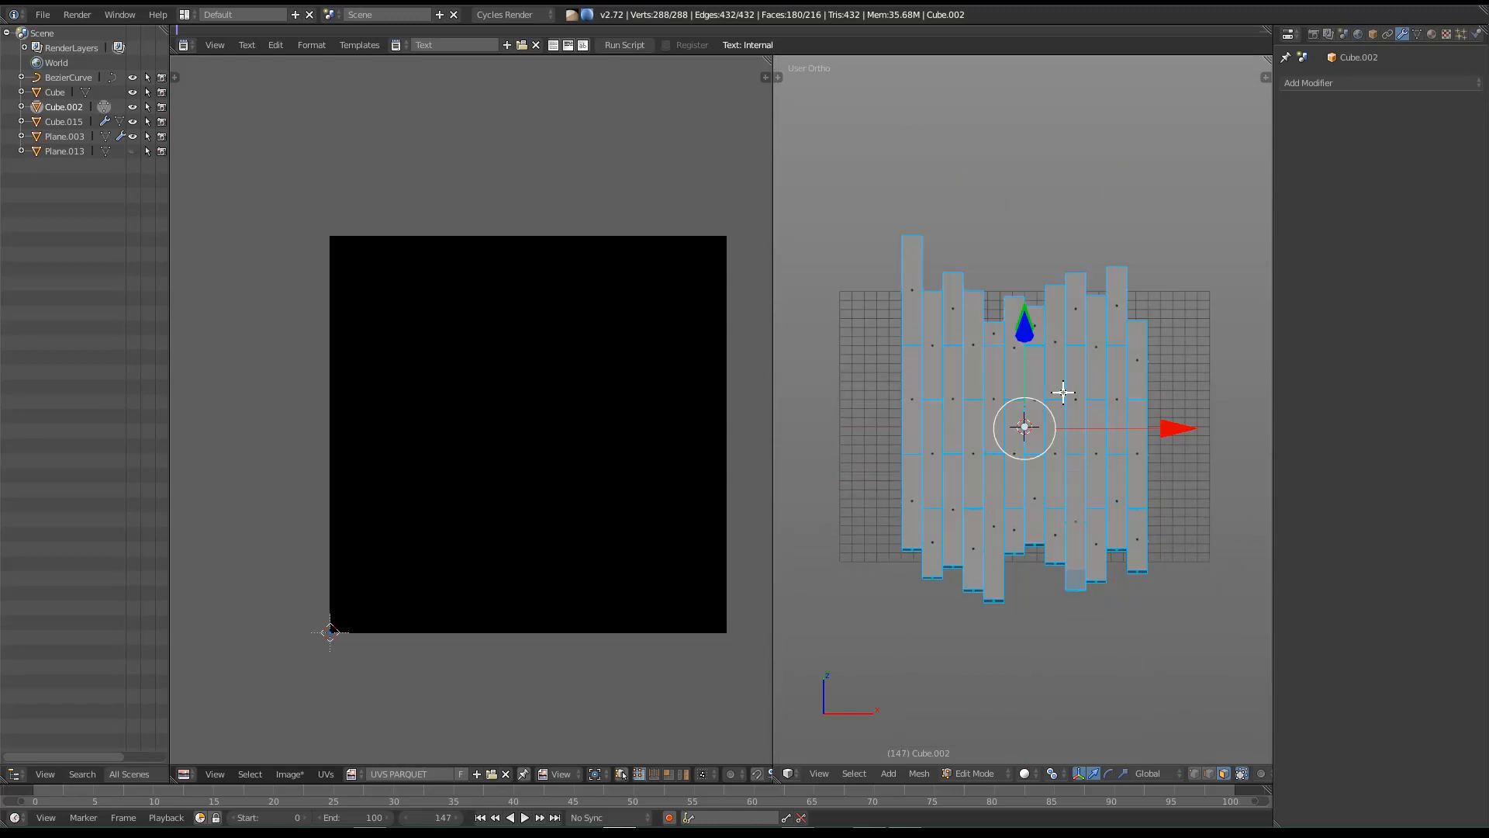
key(ctrl+KP_7)
shift+middle_drag(964, 304, 955, 271)
shift+middle_drag(1059, 377, 1063, 355)
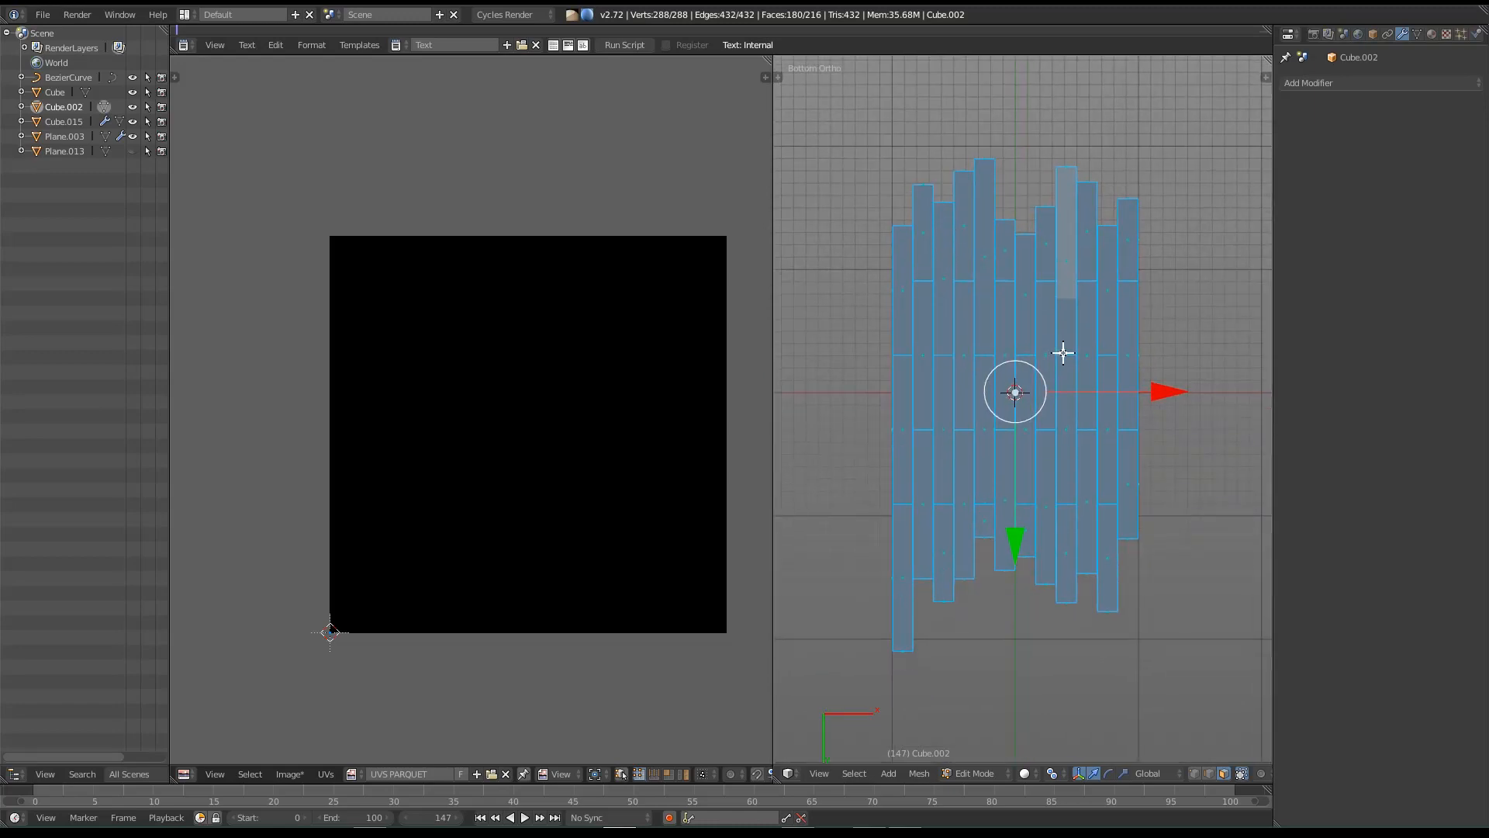
key(u)
click(1067, 353)
key(g)
click(449, 356)
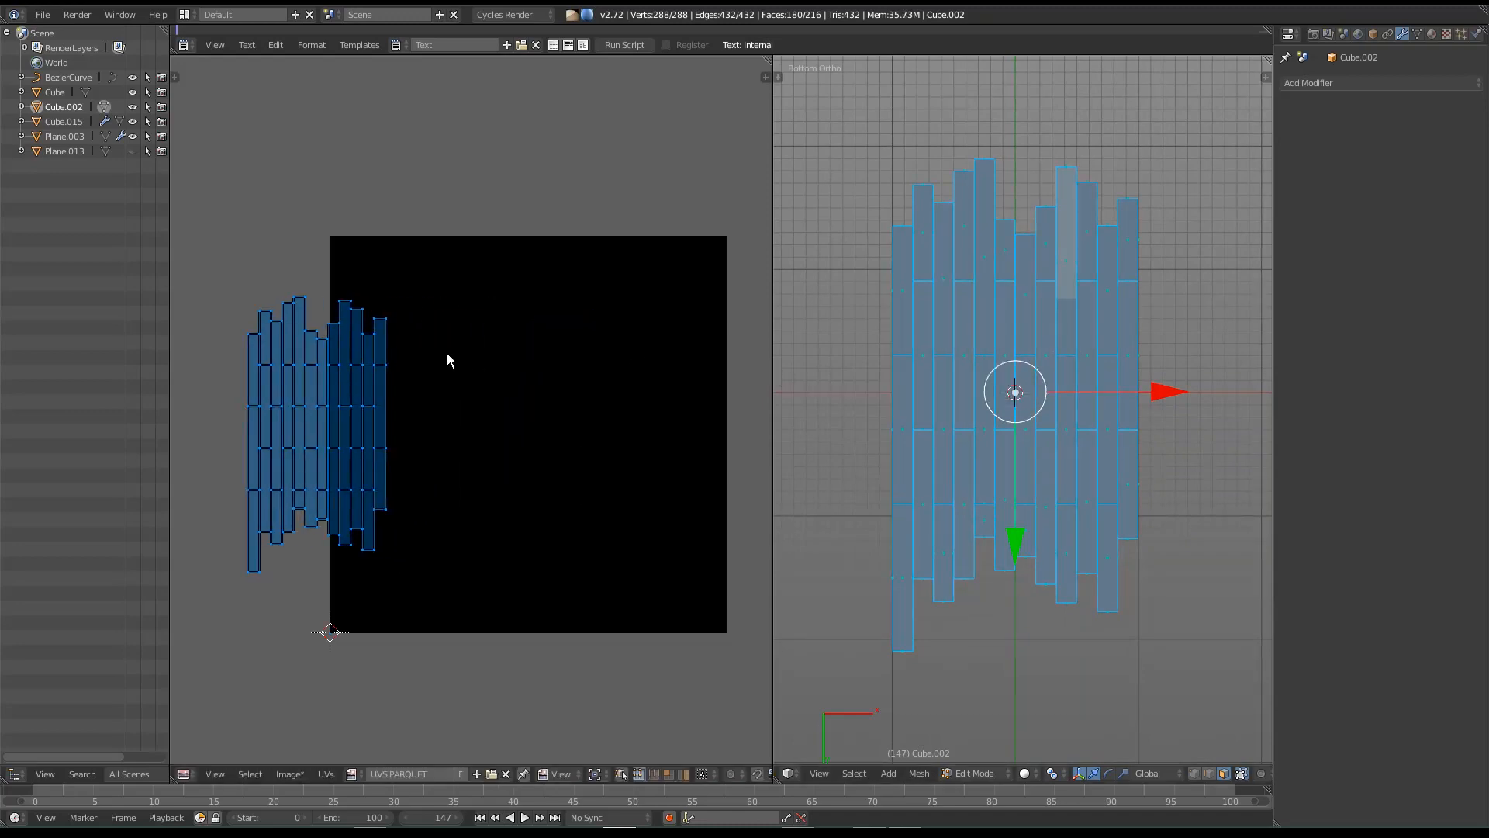
Step: Select all faces of the planks and compare the two UV islands with the 3D model
key(a)
key(a)
middle_drag(1193, 443, 1156, 555)
middle_drag(423, 485, 444, 473)
mouse_move(1007, 585)
middle_down()
mouse_move(1050, 392)
mouse_move(1031, 405)
mouse_move(1022, 560)
middle_up()
middle_drag(528, 492, 518, 554)
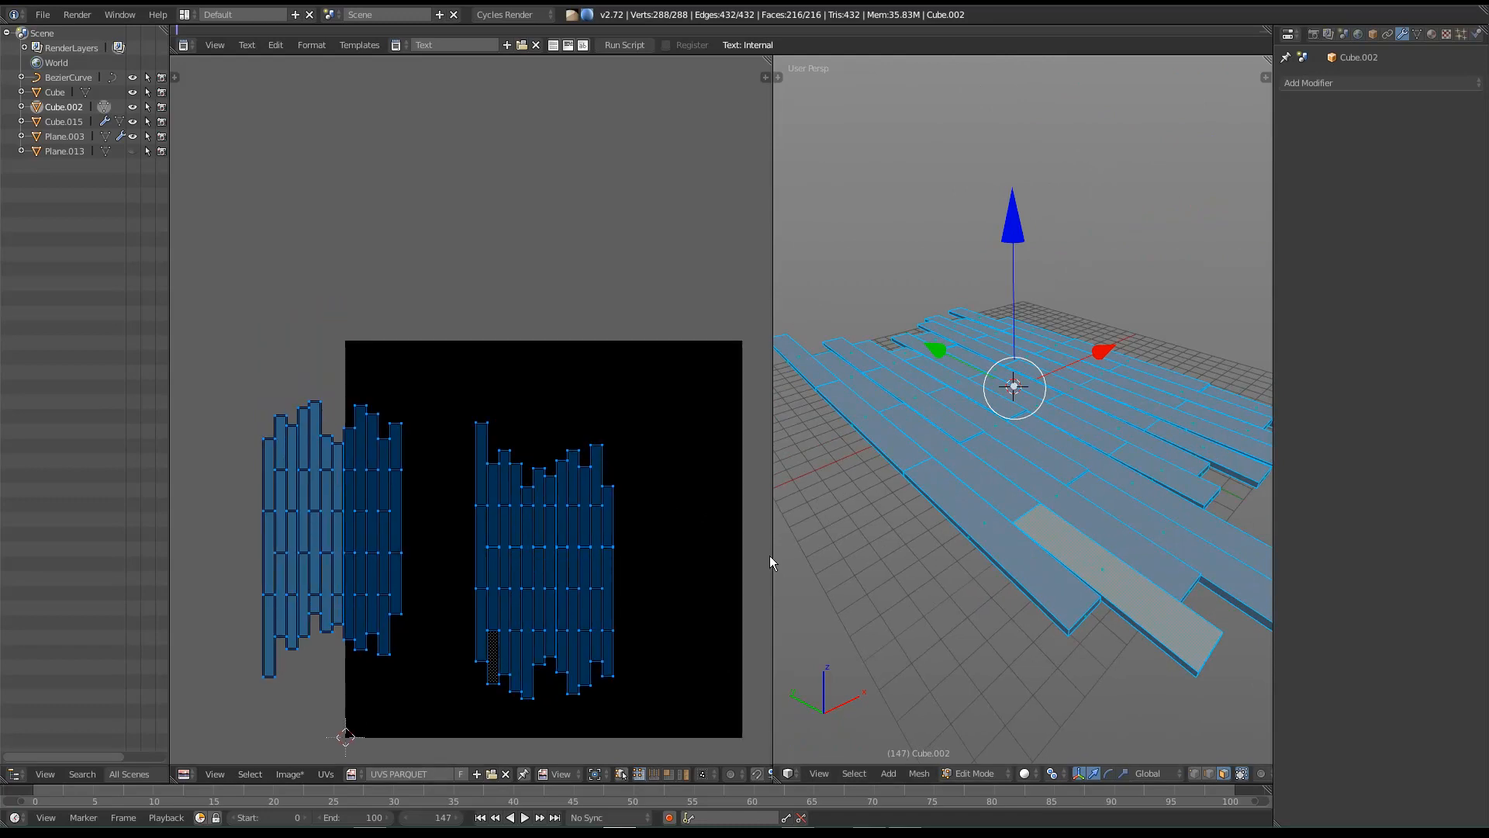
Step: Examine the planks' top, end and side faces in the 3D model from several angles alongside their UV islands
middle_drag(1054, 598, 1077, 498)
middle_drag(857, 574, 946, 584)
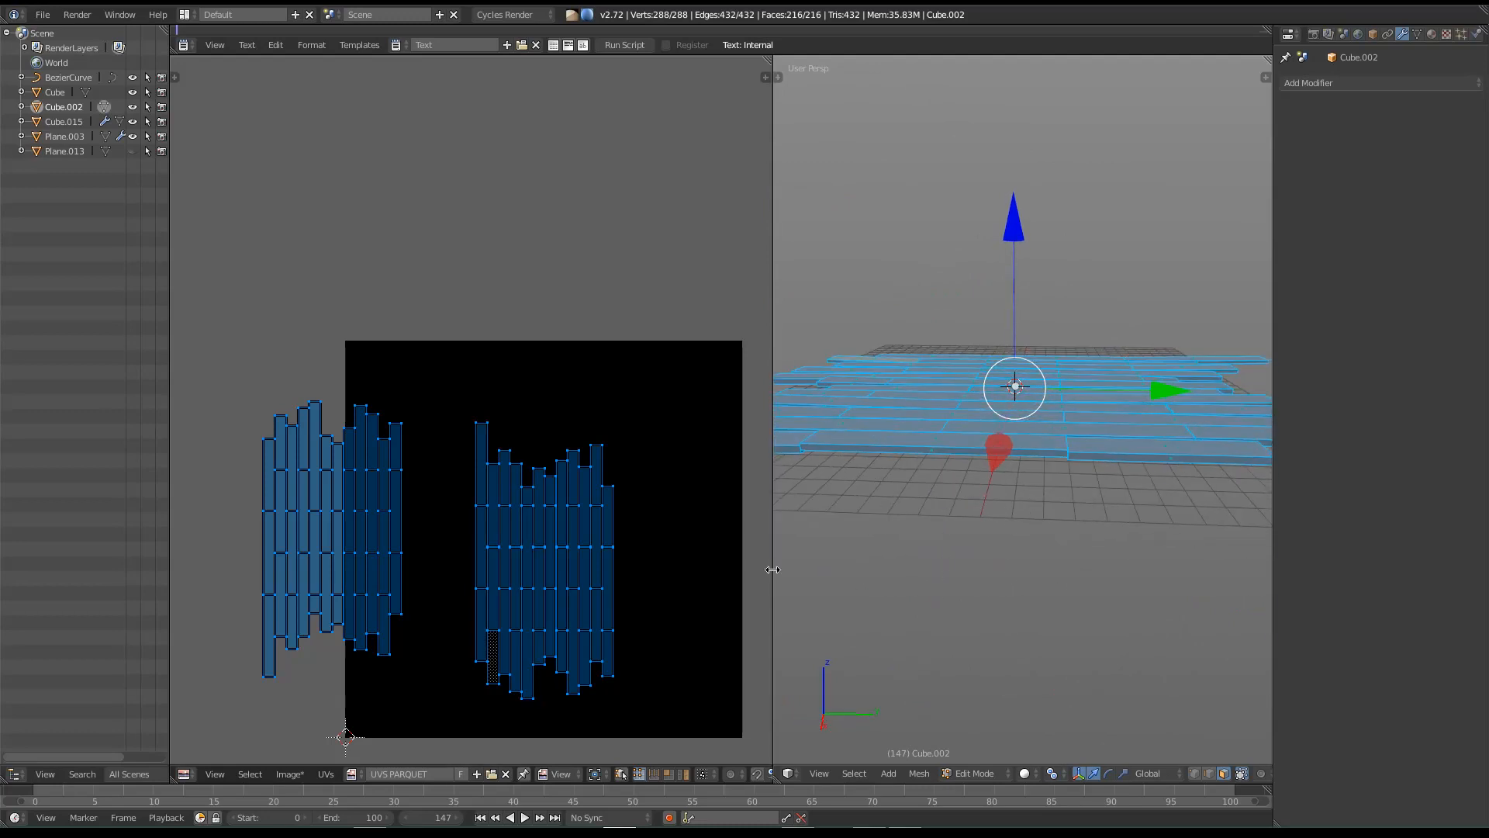
scroll(645, 556, up, 3)
scroll(519, 551, down, 2)
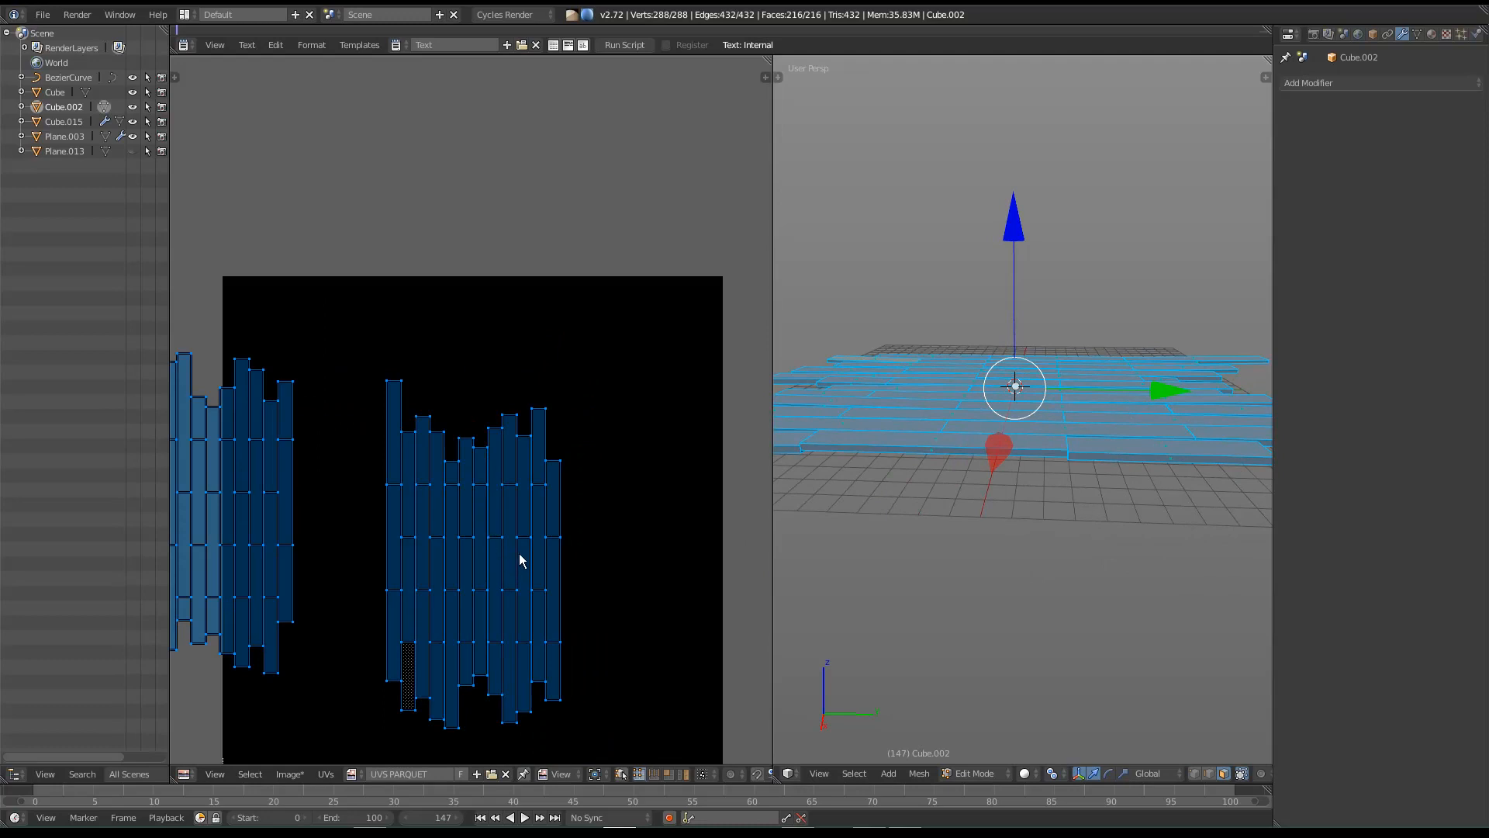
middle_drag(1004, 498, 1230, 508)
middle_drag(944, 509, 1194, 521)
middle_drag(990, 562, 892, 535)
middle_drag(956, 321, 989, 366)
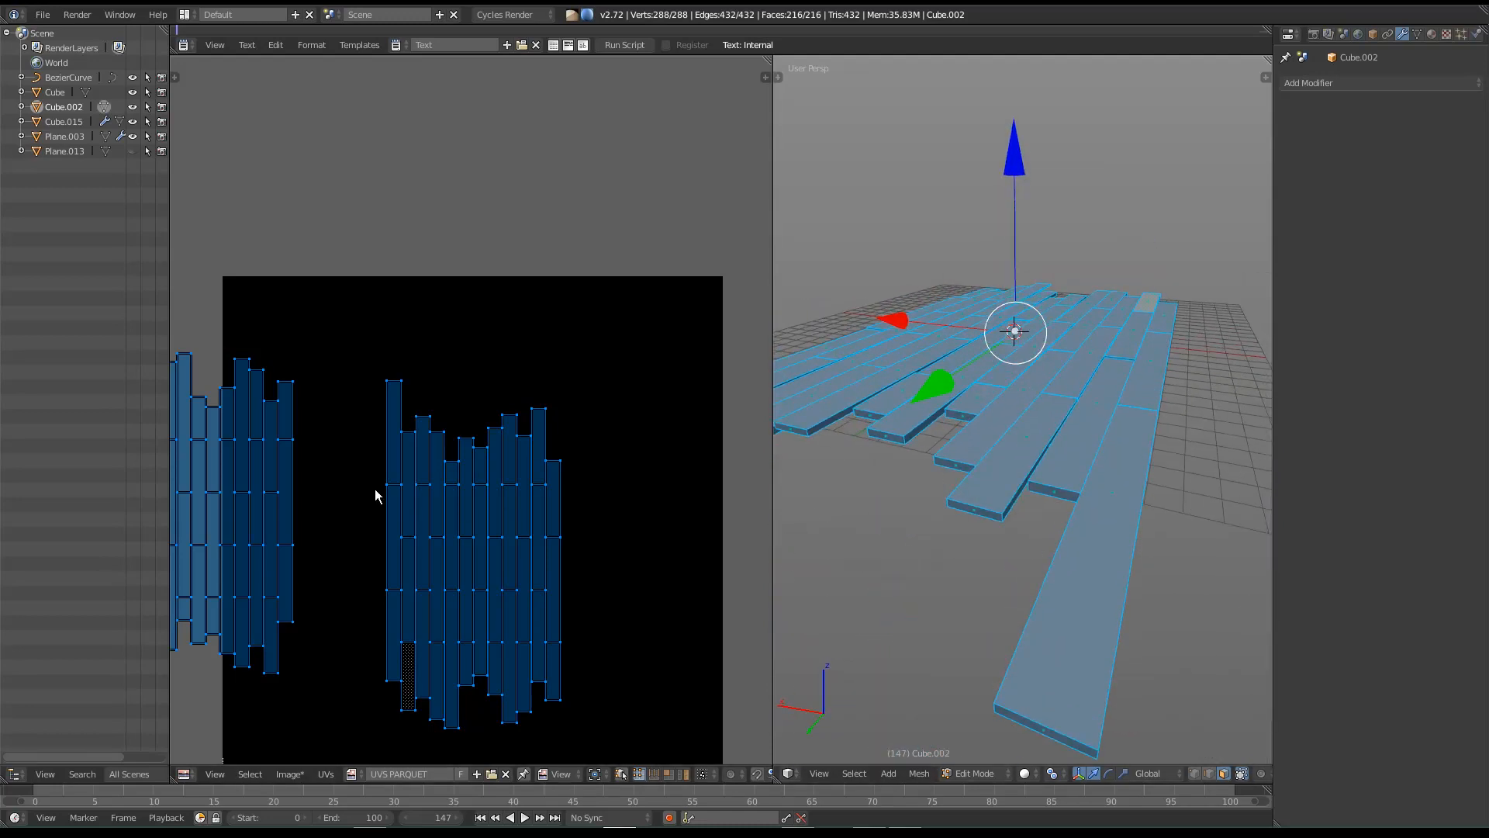
Step: Isolate the upper face of the outermost plank in the underside-and-sides UV island and move it away from the island
middle_drag(372, 486, 574, 466)
scroll(575, 467, up, 6)
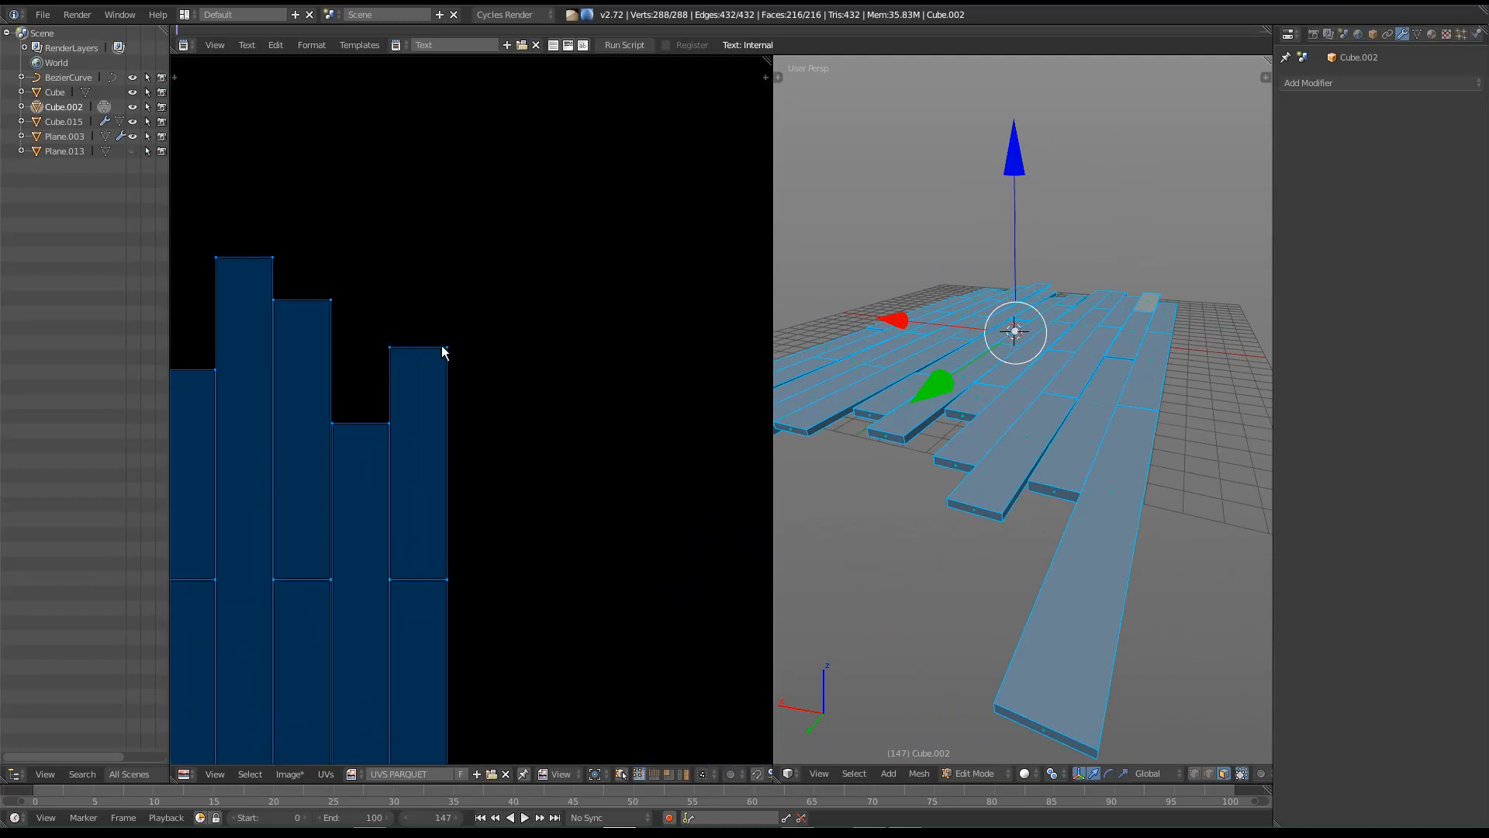
key(a)
right_click(598, 402)
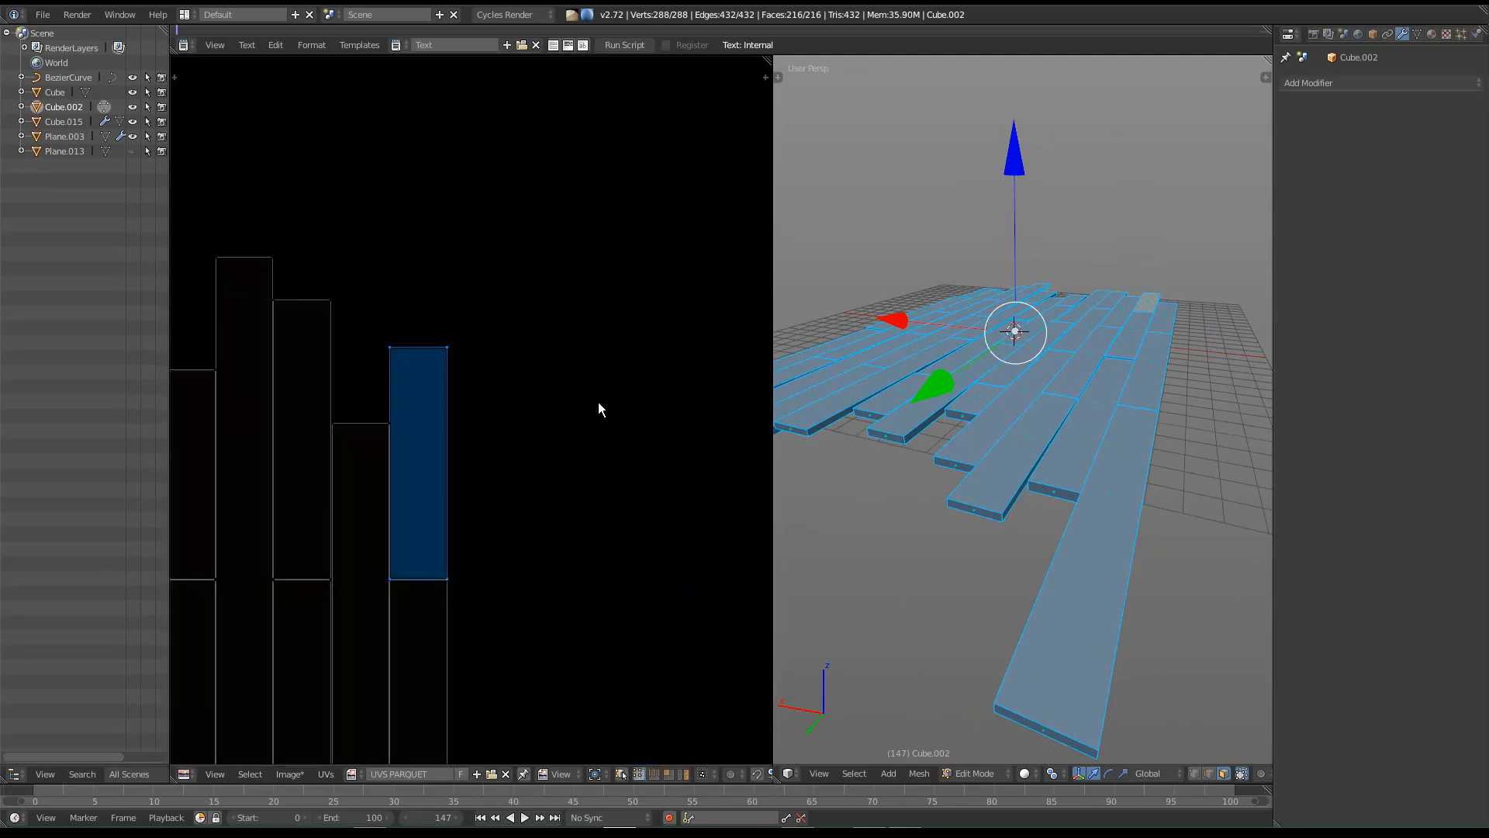
scroll(435, 445, up, 1)
middle_drag(435, 445, 518, 446)
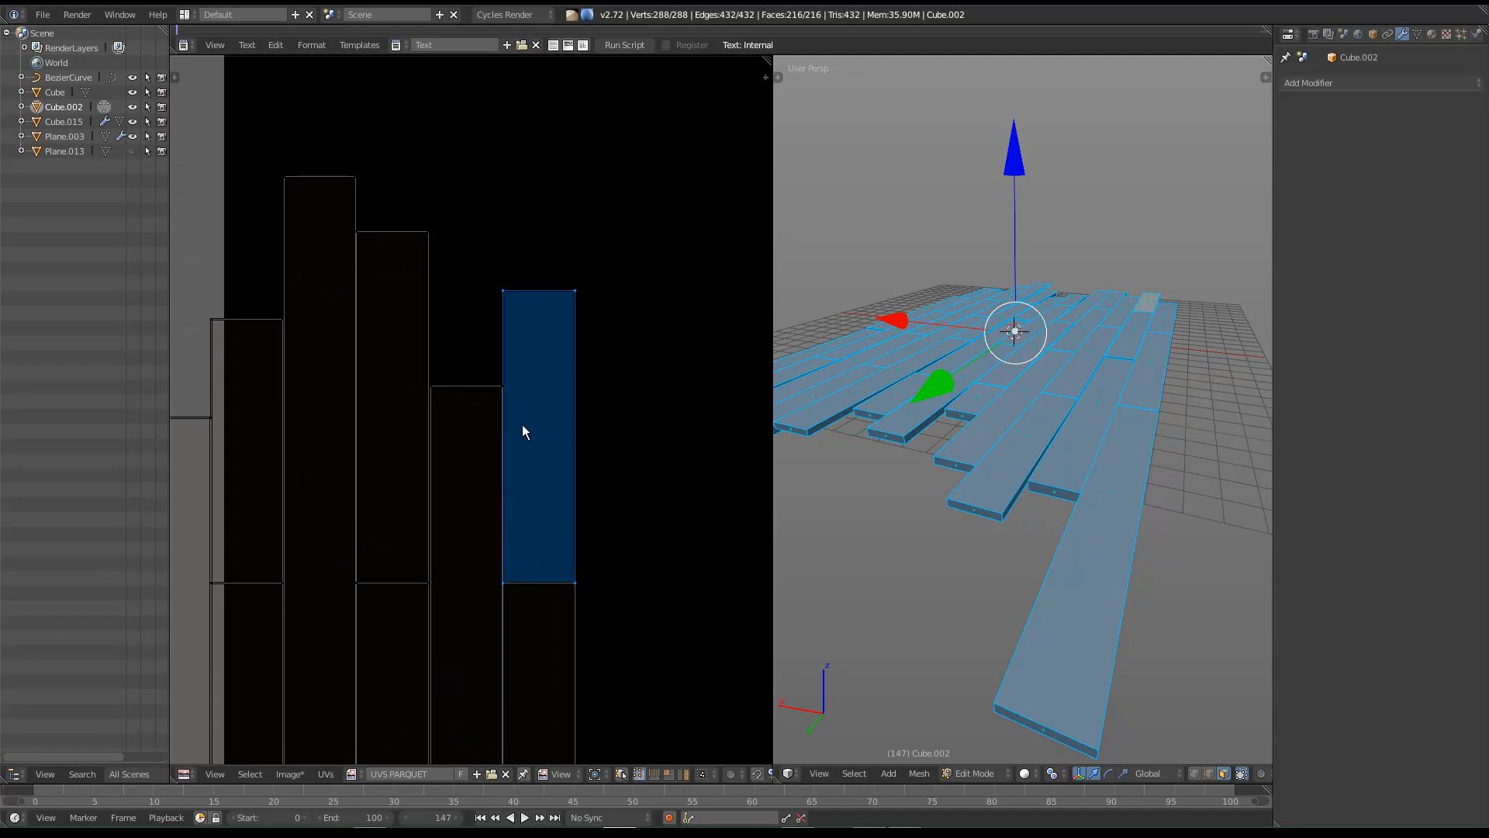
key(g)
click(626, 431)
click(546, 264)
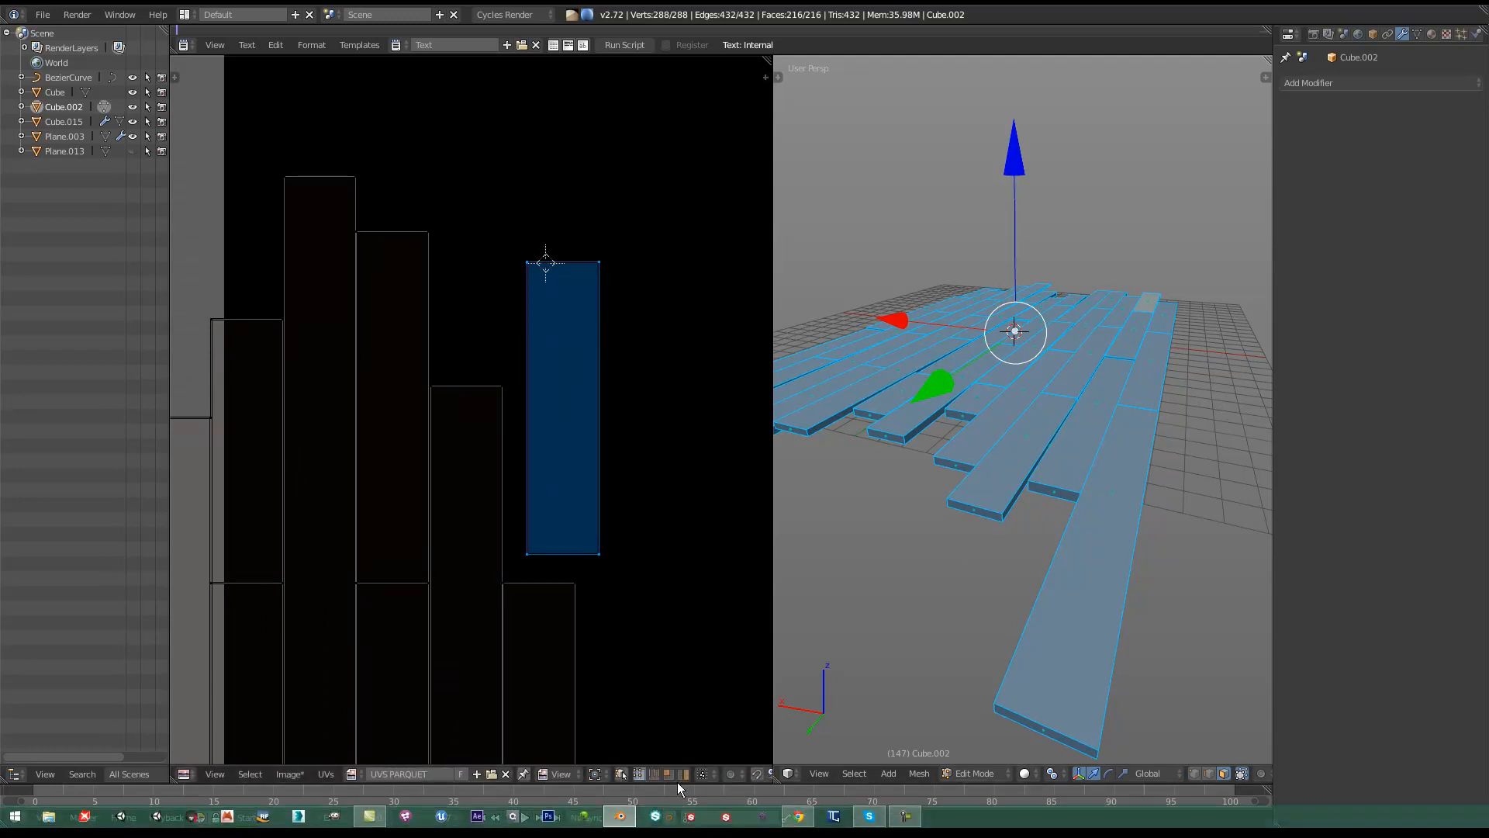
Step: Try to pull the separated UV face's long and short edges outward to open up the overlapping side faces
right_click(602, 386)
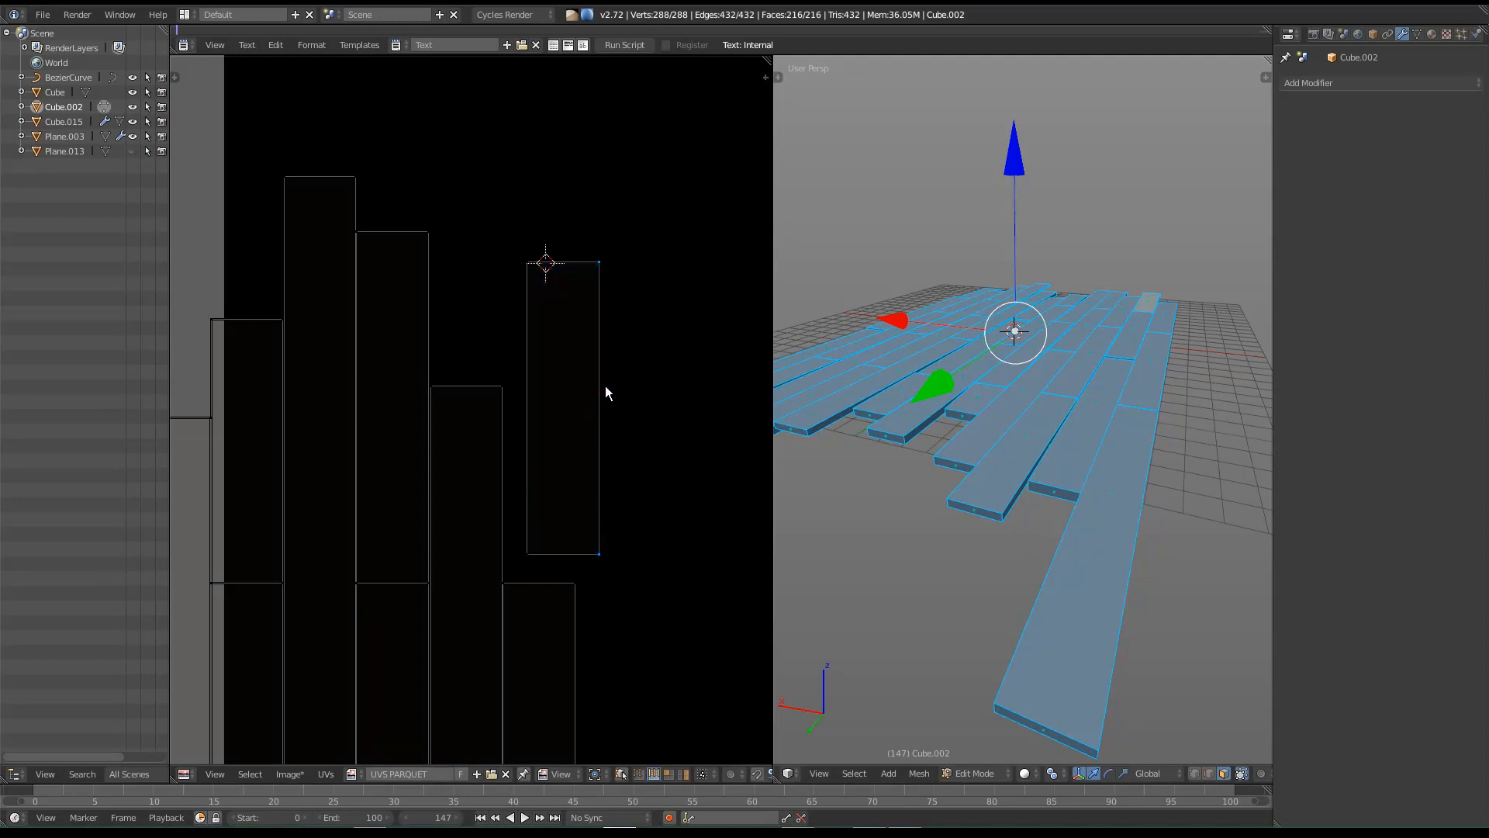
key(g)
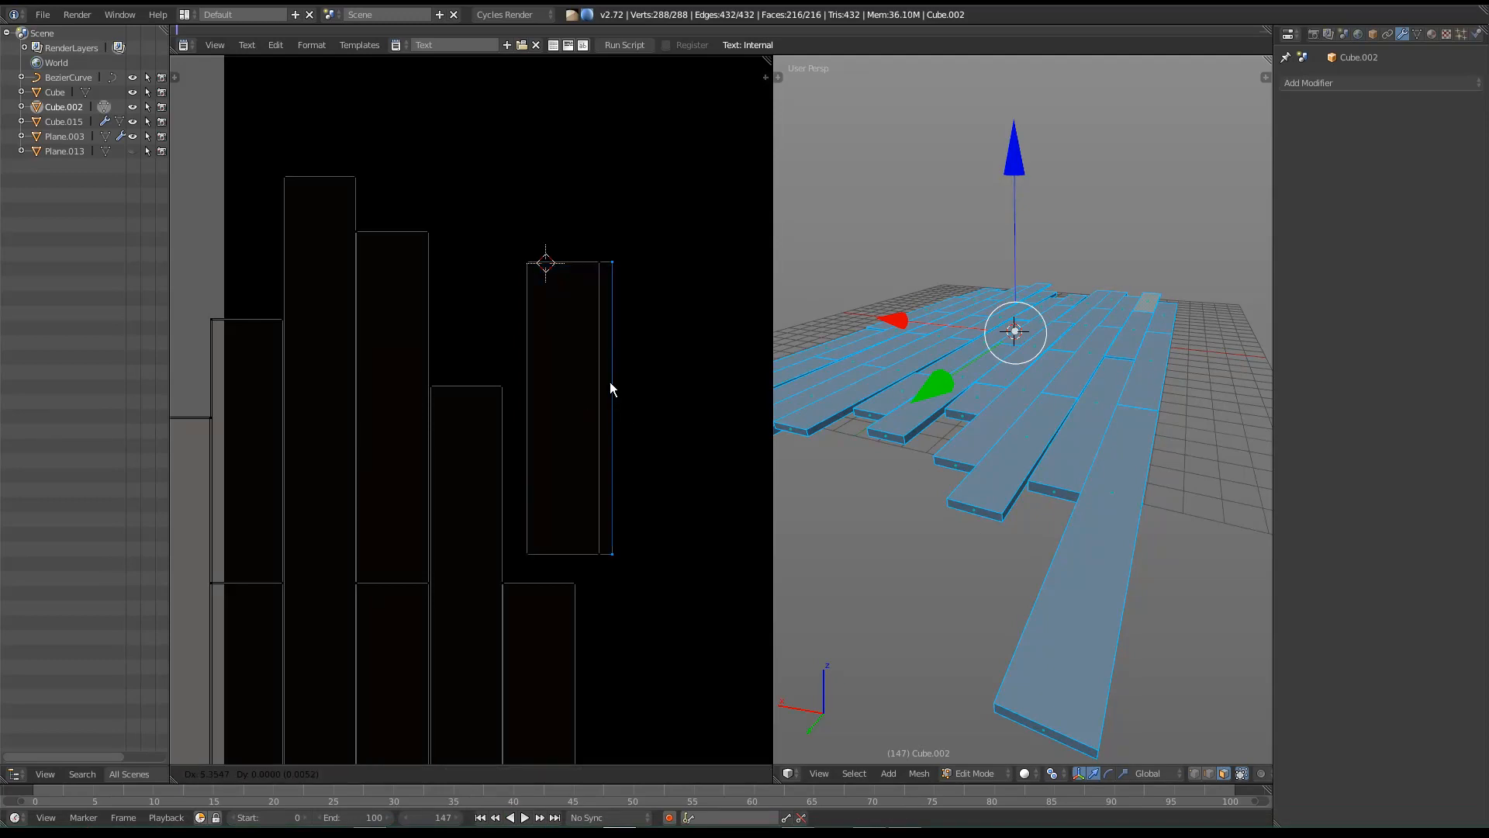
click(619, 381)
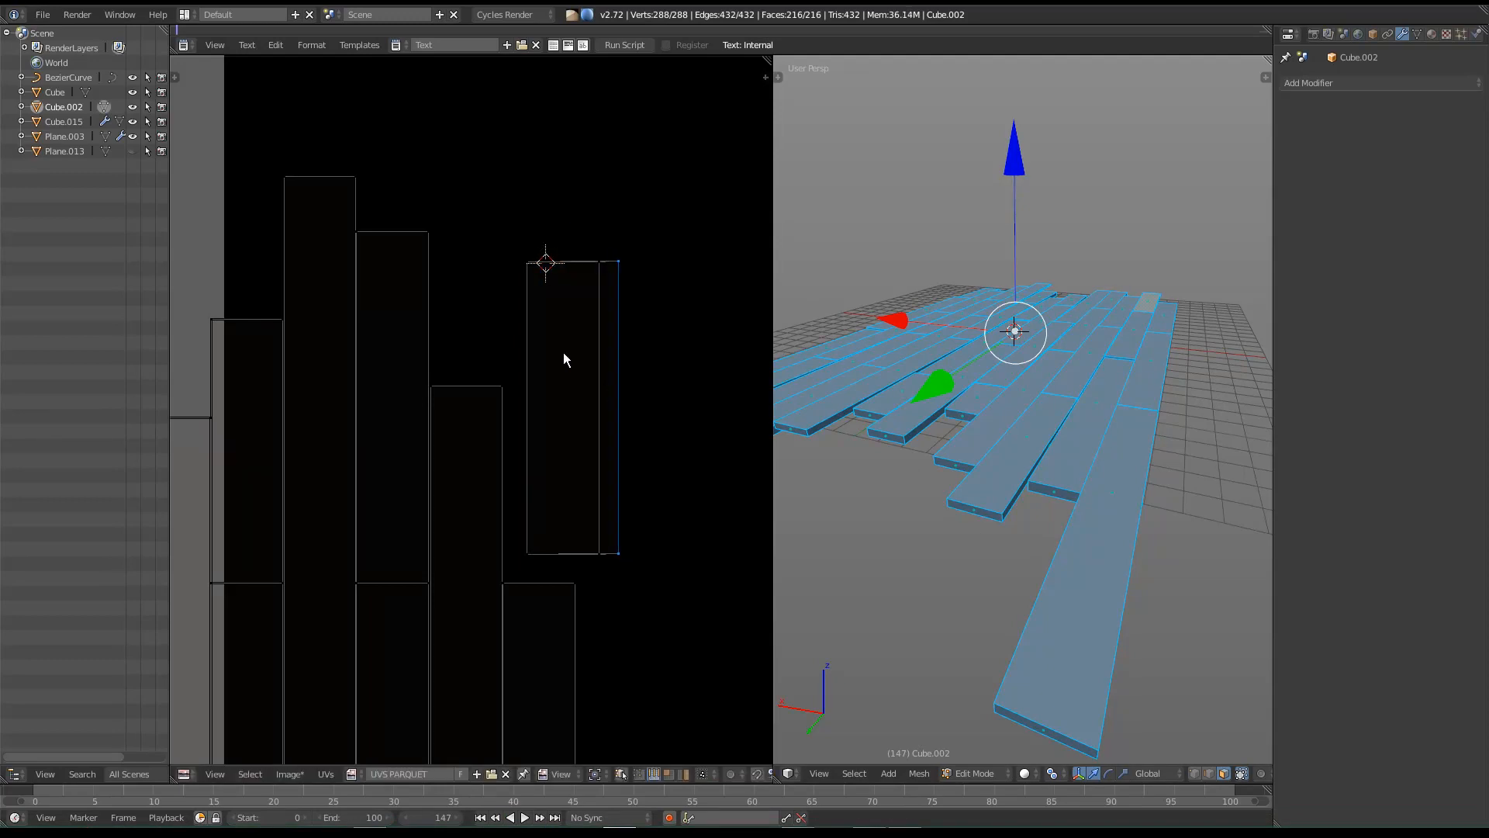
right_click(566, 260)
key(g)
click(562, 242)
right_click(519, 318)
key(g)
click(509, 319)
Step: Undo the edge moves on the separated plank's UV face
key(ctrl+z)
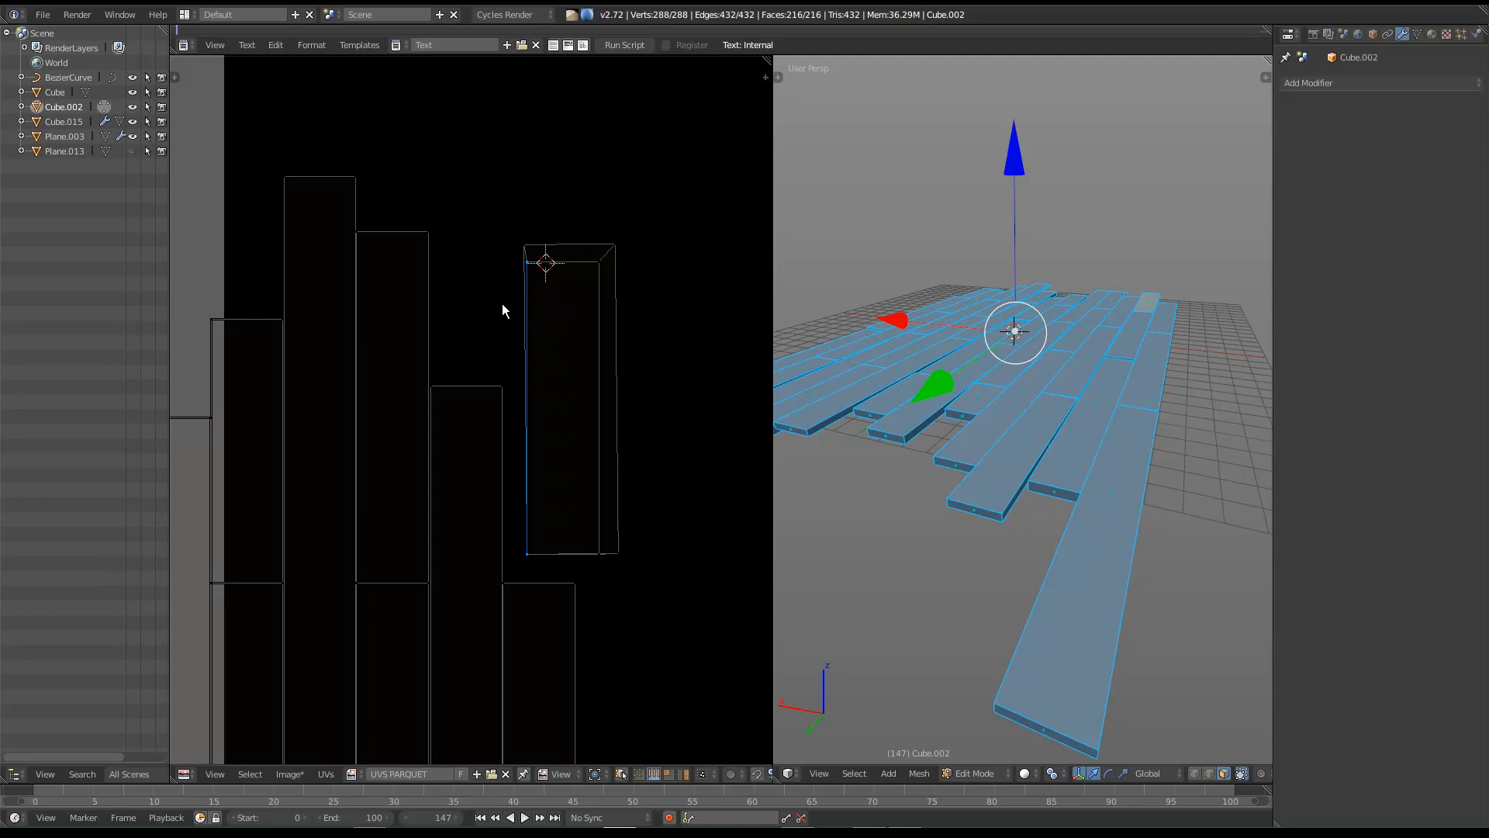
right_click(561, 264)
key(ctrl+z)
key(ctrl+z)
key(ctrl+z)
key(ctrl+z)
key(ctrl+z)
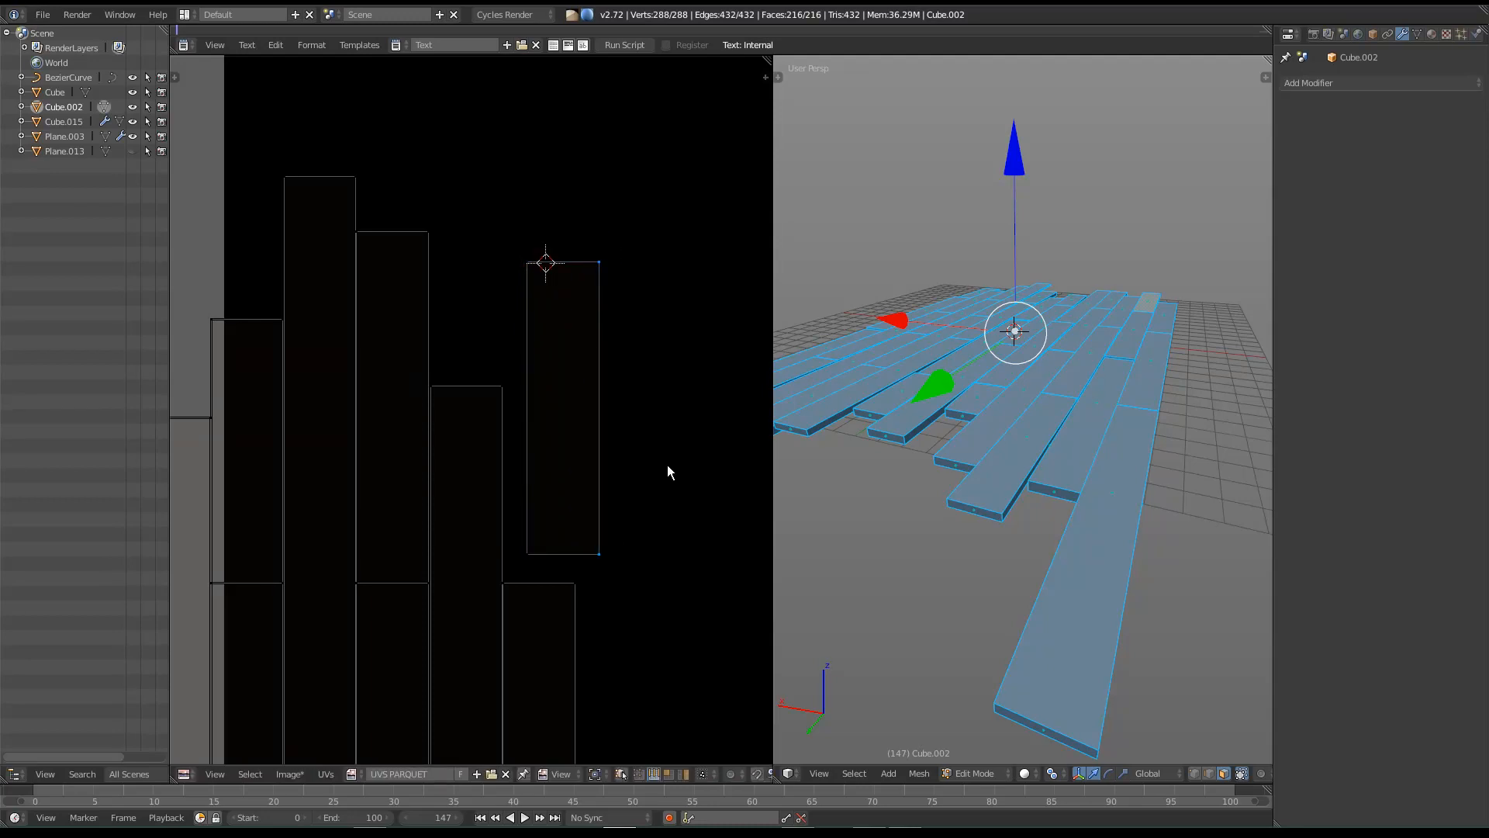
Step: Select all linked UVs of the separated plank face and move them back into place in the island
key(ctrl+l)
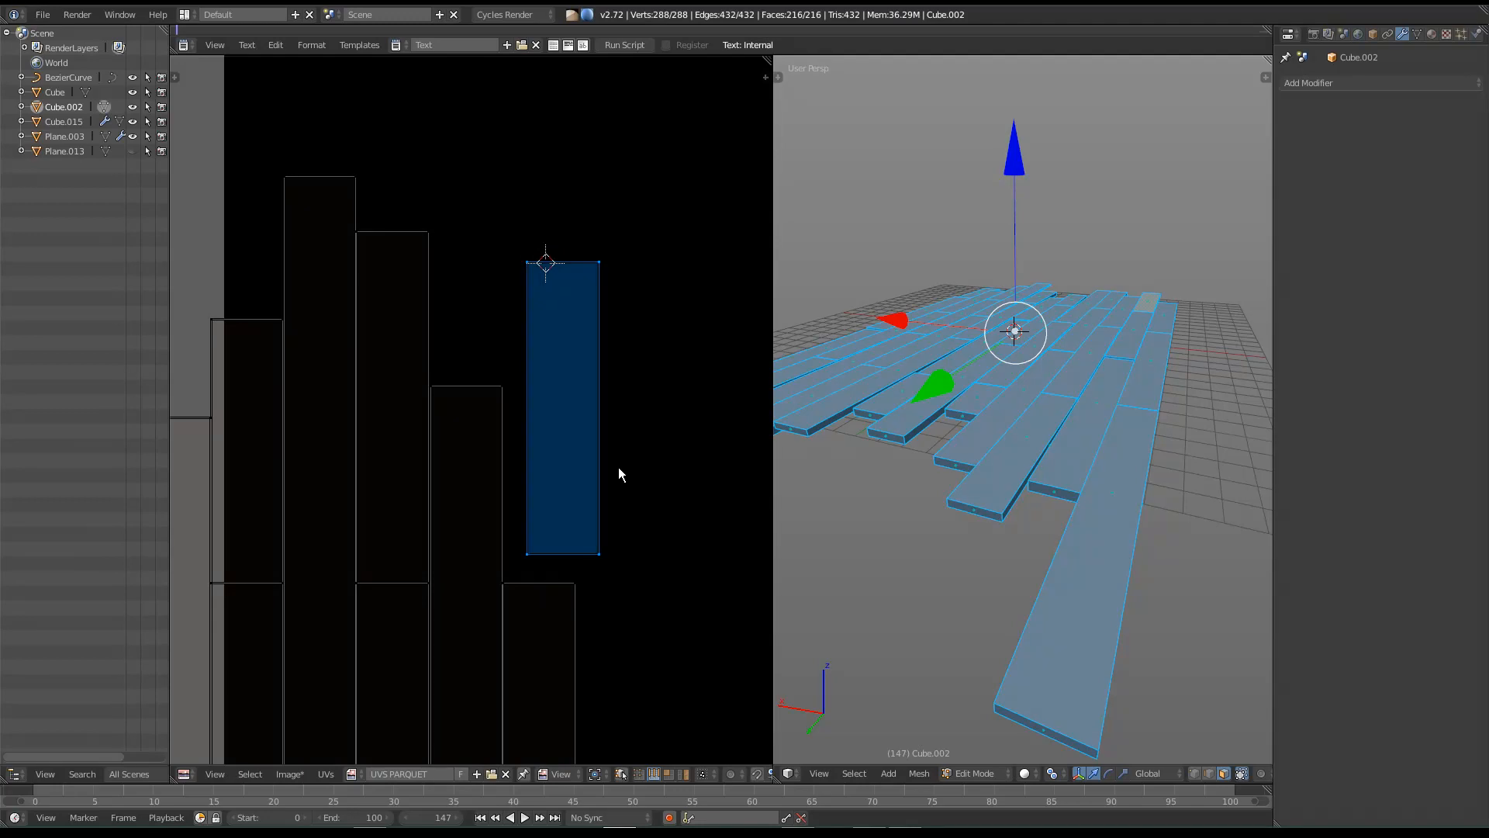
middle_drag(514, 532, 525, 489)
key(g)
click(537, 503)
Step: Inspect the planks' thin side faces in the 3D model and compare them with both UV islands
middle_drag(1063, 633, 871, 560)
scroll(612, 543, down, 4)
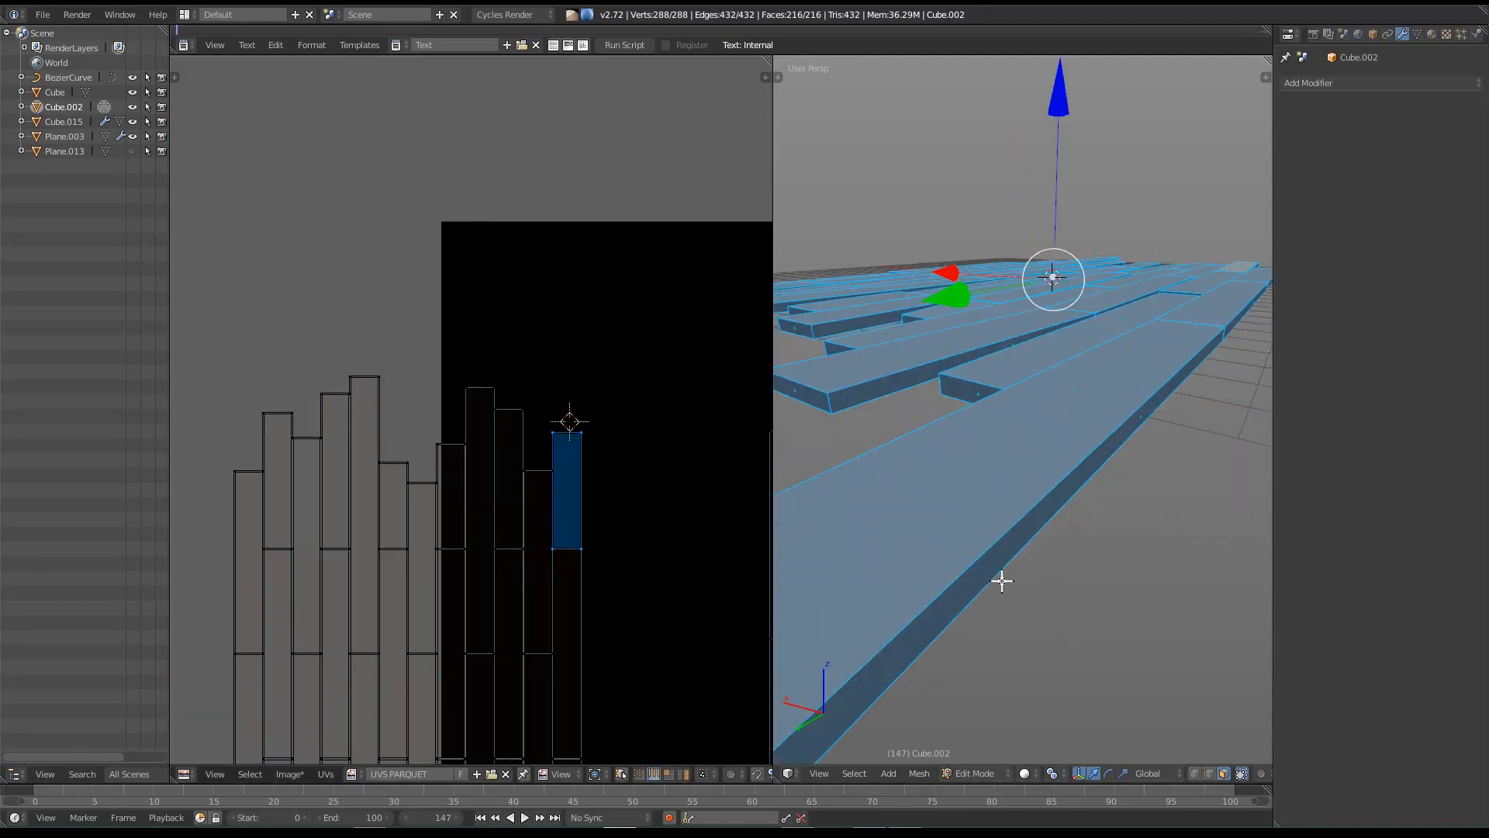
middle_drag(927, 406, 898, 442)
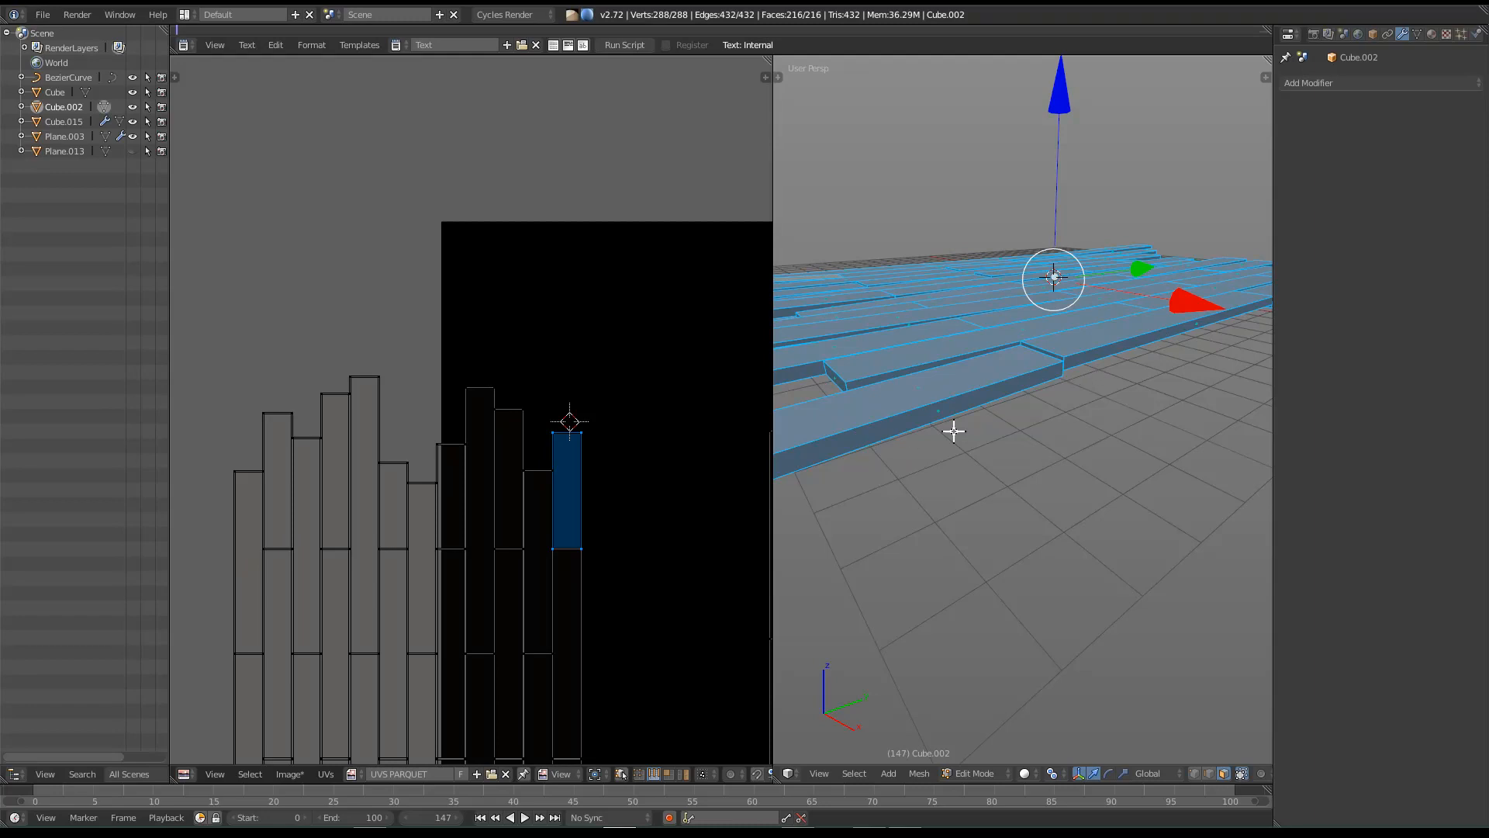
middle_drag(648, 542, 498, 403)
scroll(574, 423, down, 2)
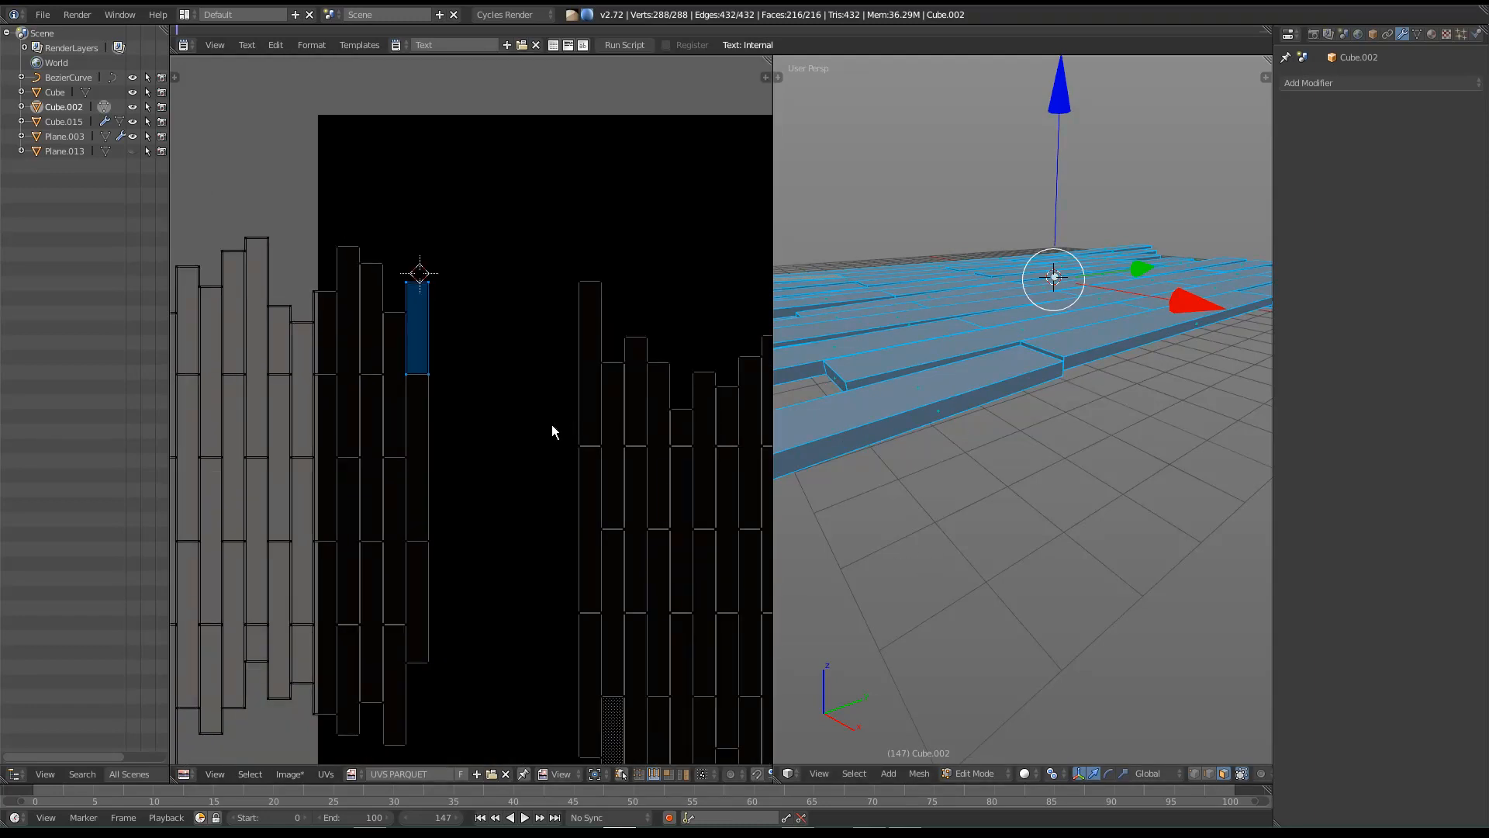
middle_drag(934, 445, 1033, 548)
scroll(473, 427, down, 5)
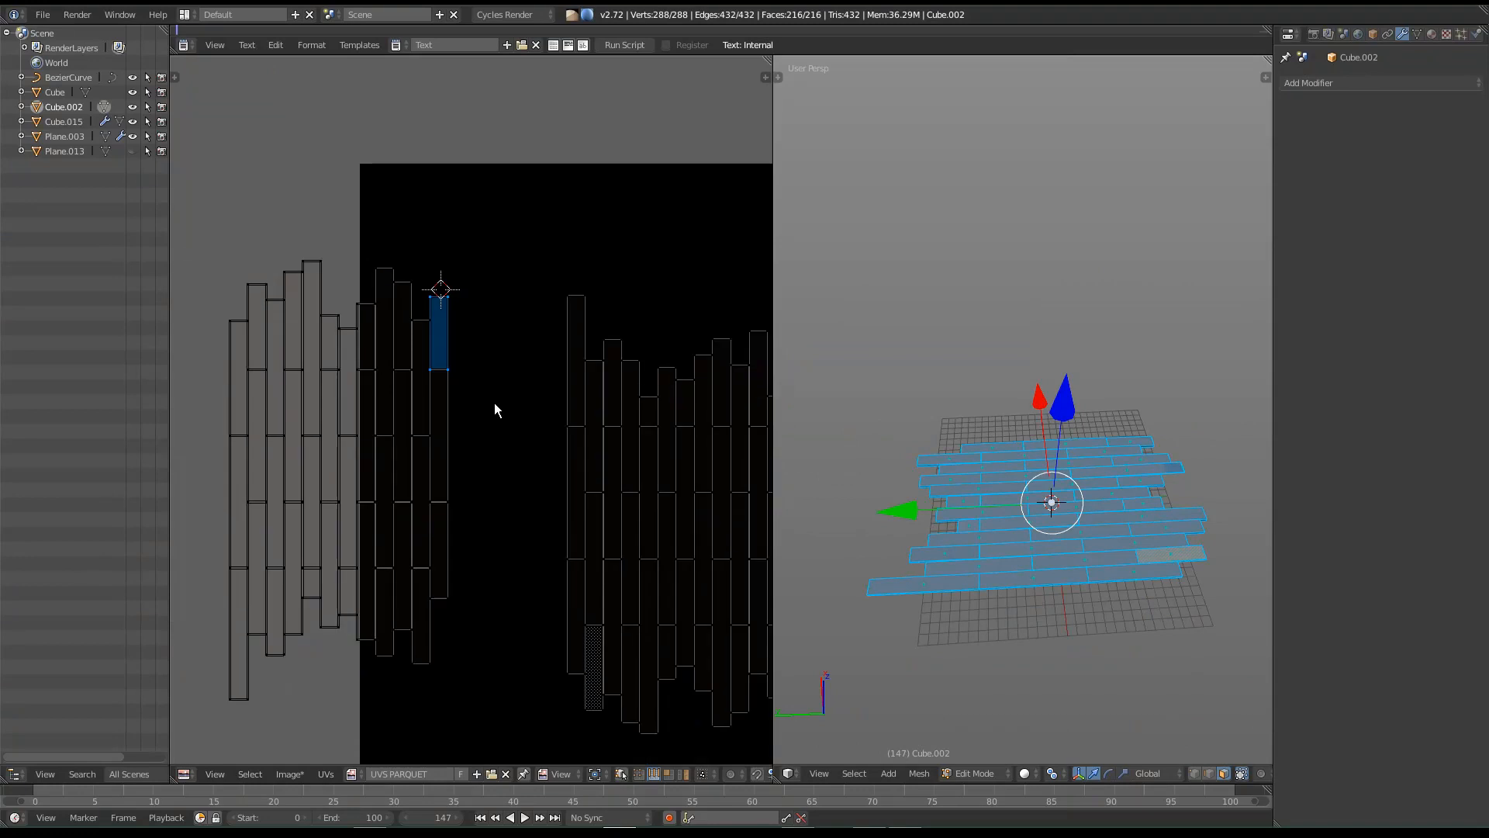
middle_drag(488, 331, 456, 314)
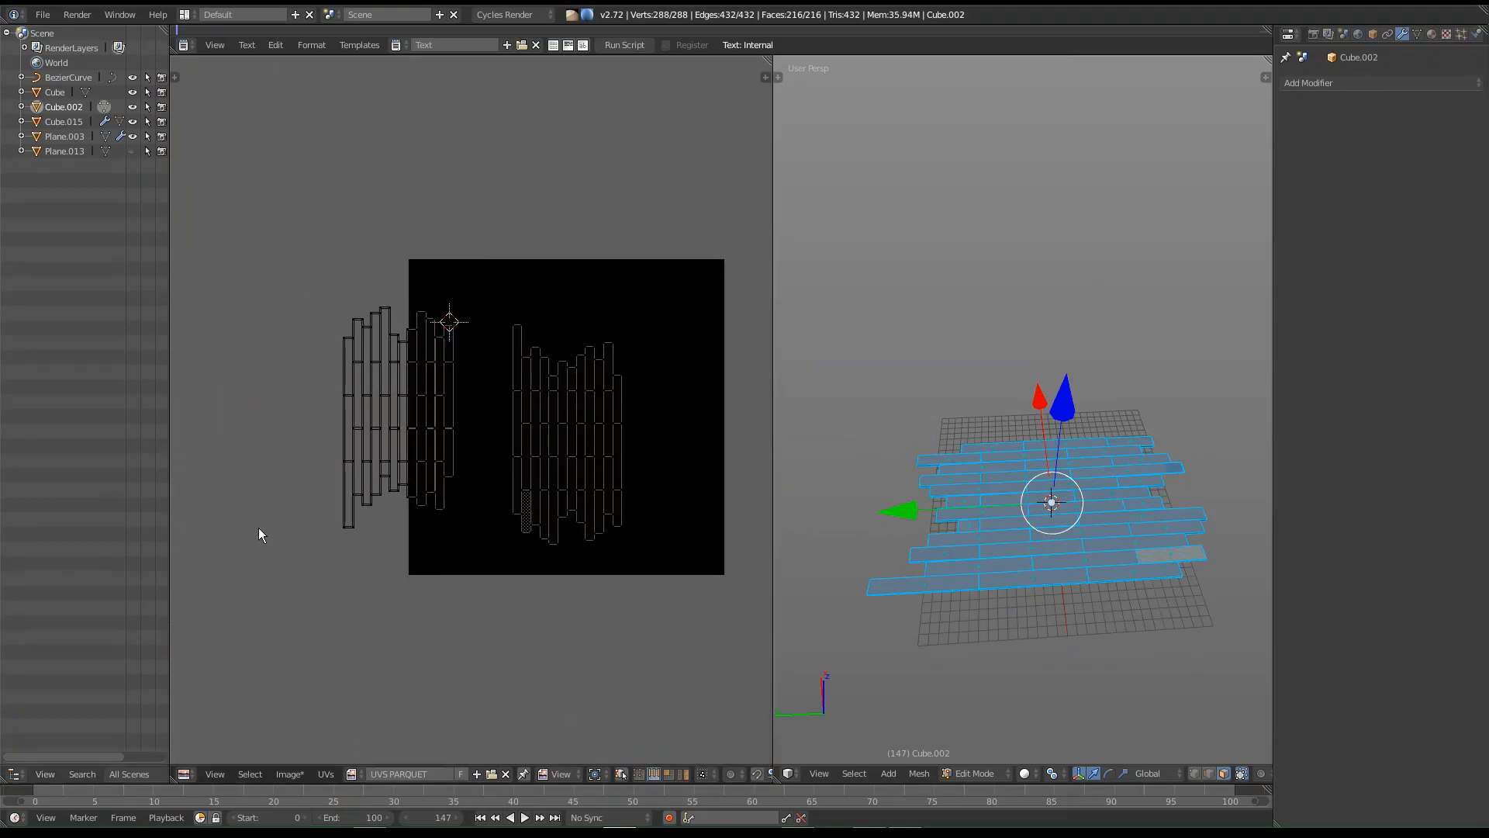
Step: Select the whole underside-and-sides UV island and move it completely outside the image, beyond its left edge
middle_drag(315, 331, 315, 378)
key(b)
drag(255, 218, 474, 640)
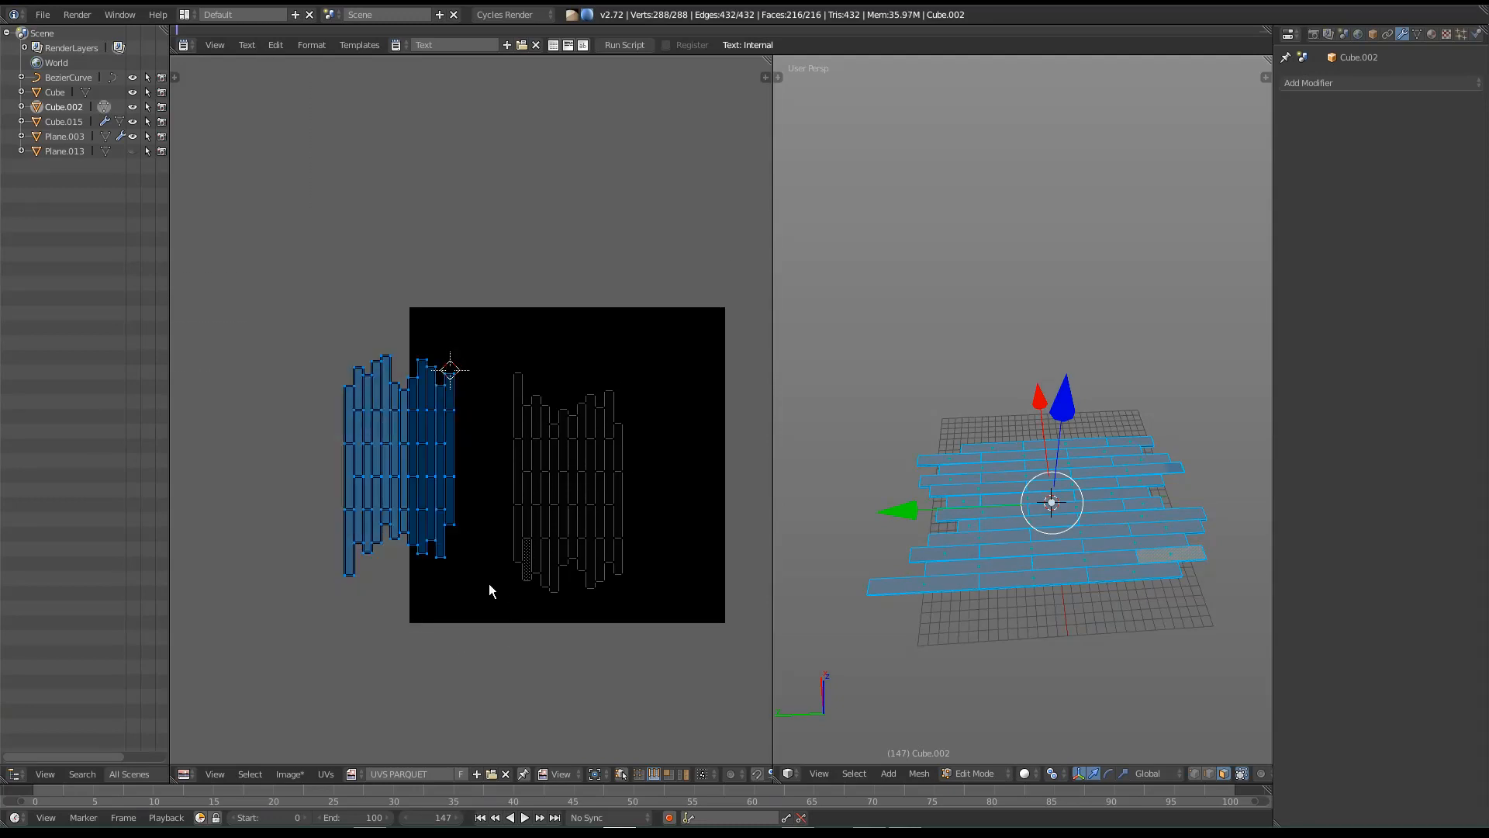
key(g)
click(413, 600)
Step: Select only the top-face UV island inside the image and enlarge it
middle_drag(456, 477, 458, 491)
key(a)
key(b)
drag(415, 380, 695, 679)
middle_drag(699, 462, 664, 504)
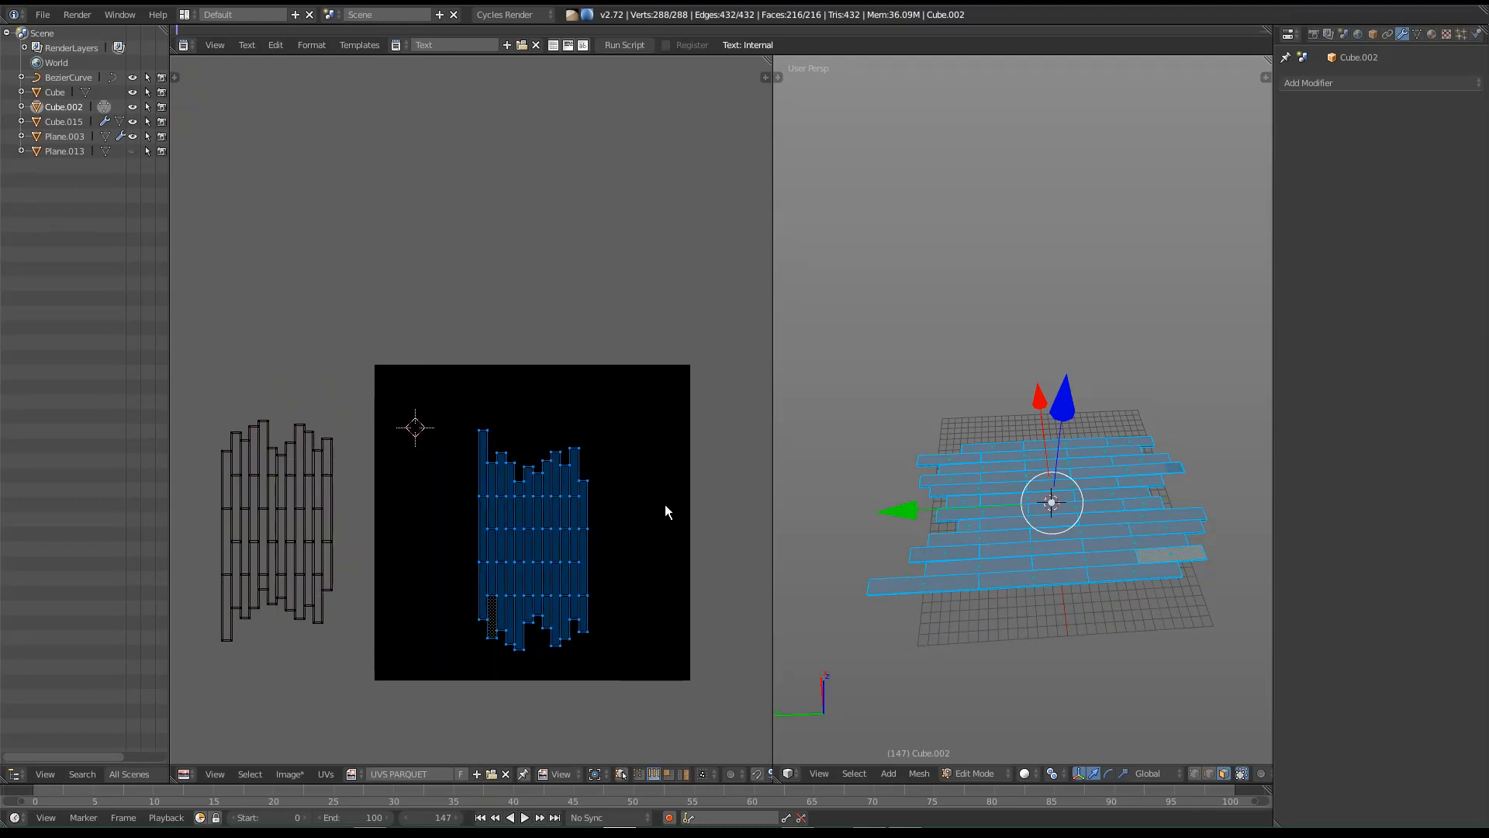
key(s)
click(210, 357)
Step: Shift the top-face UV island upward and scale it down slightly to fit the image's full height
key(g)
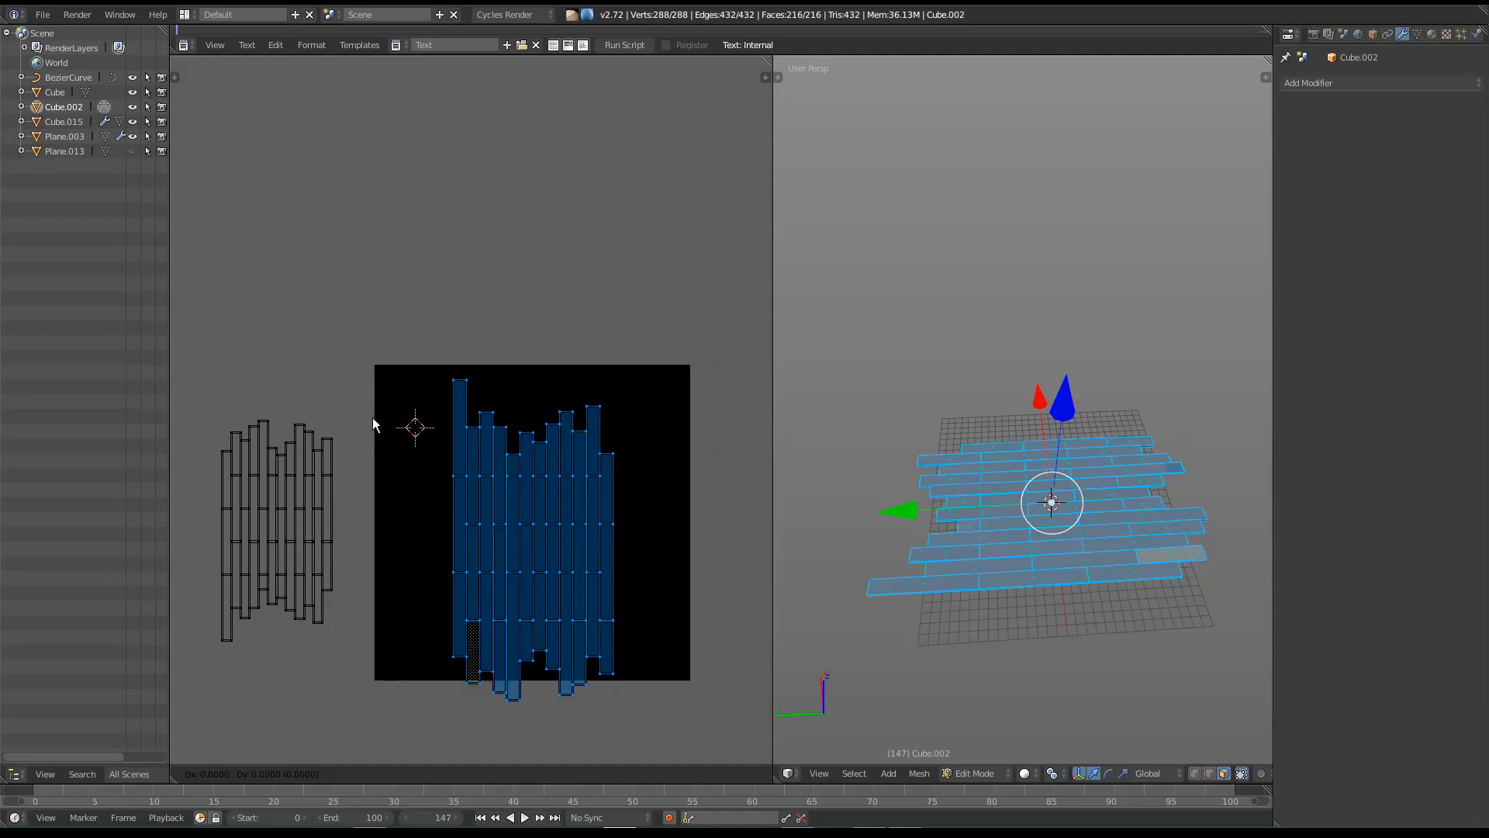
click(314, 400)
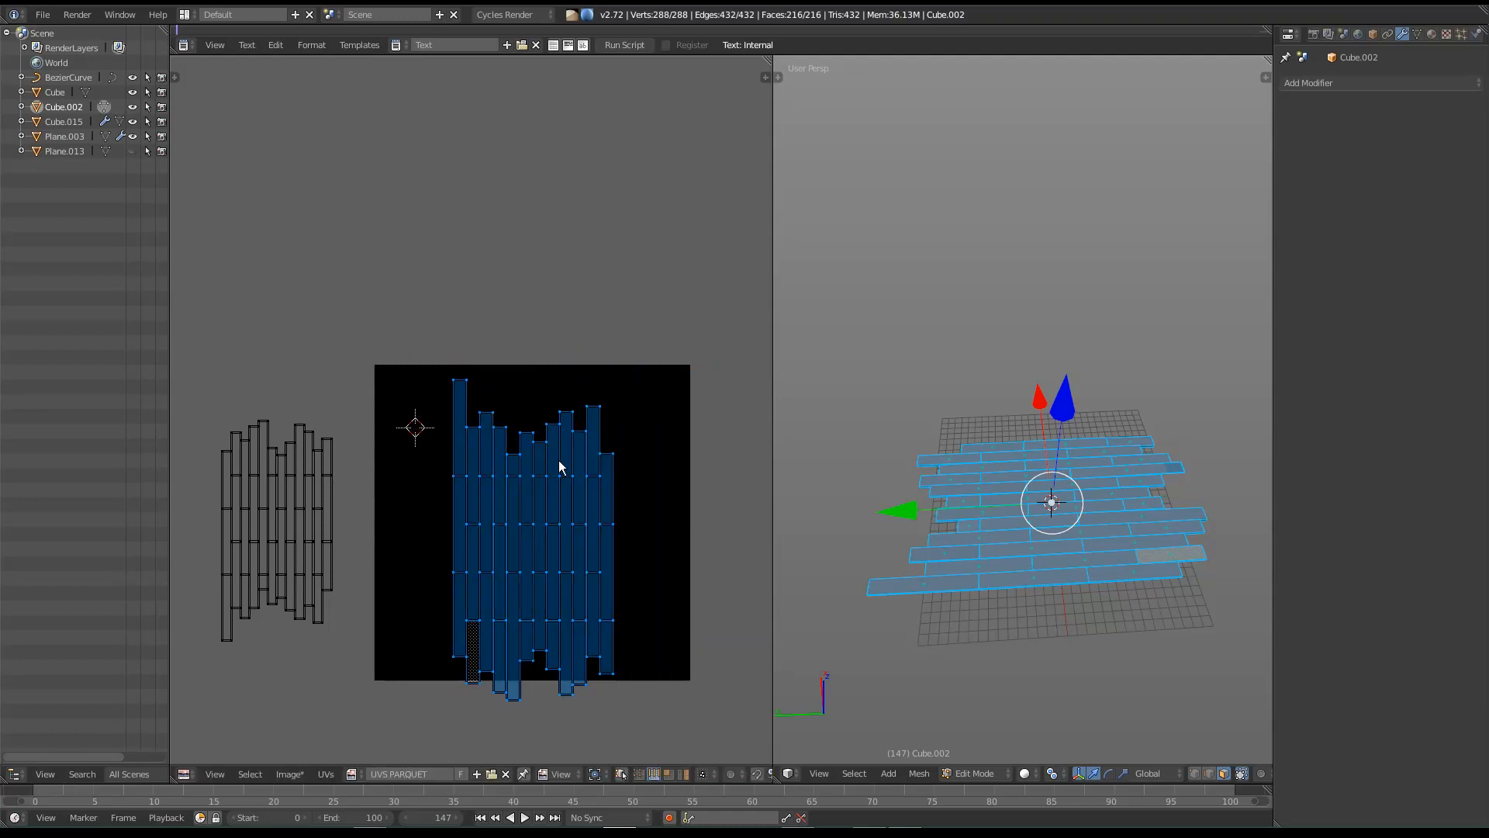
key(g)
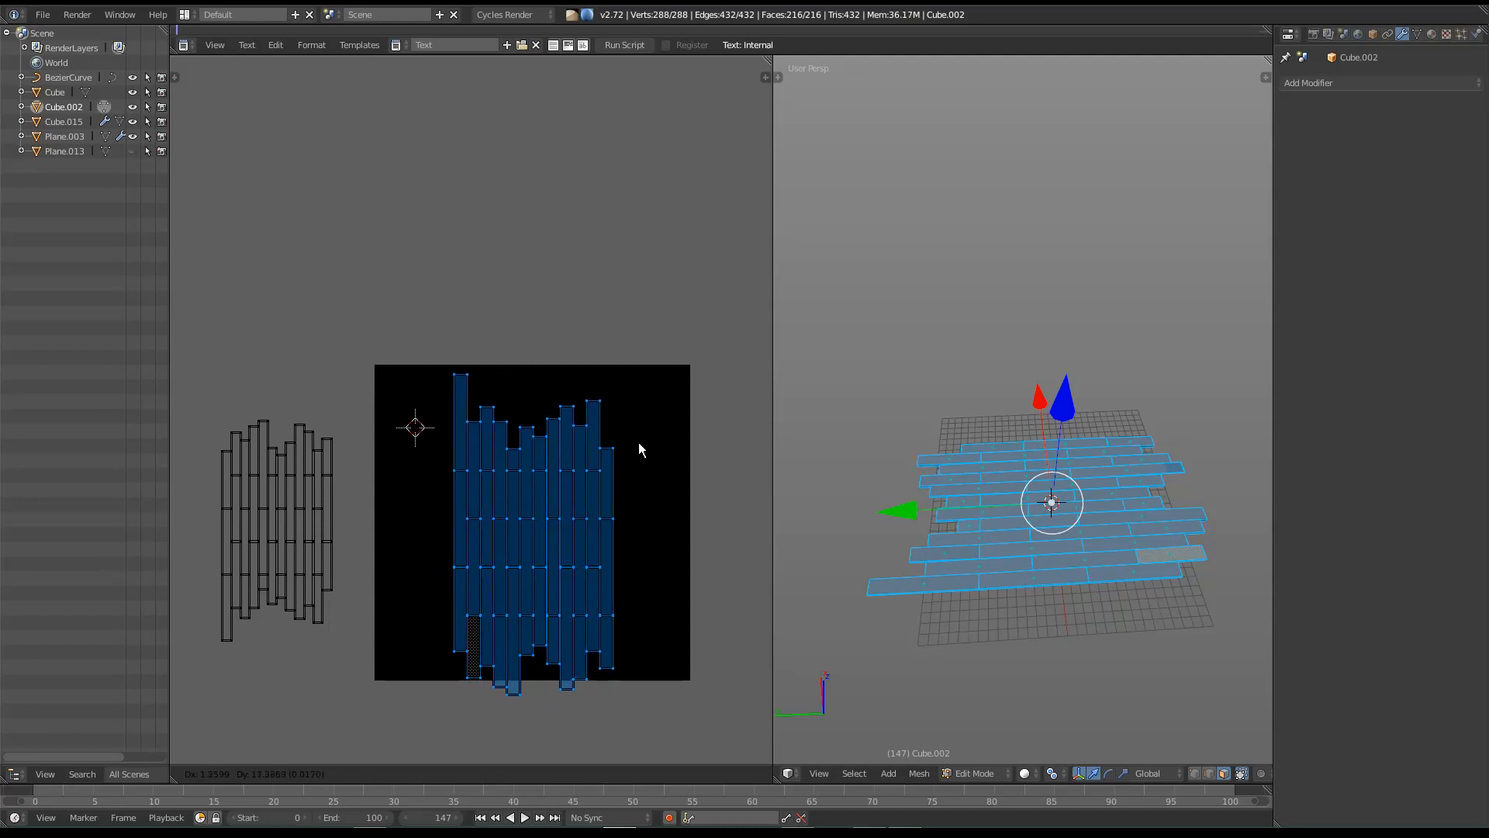
click(619, 324)
key(s)
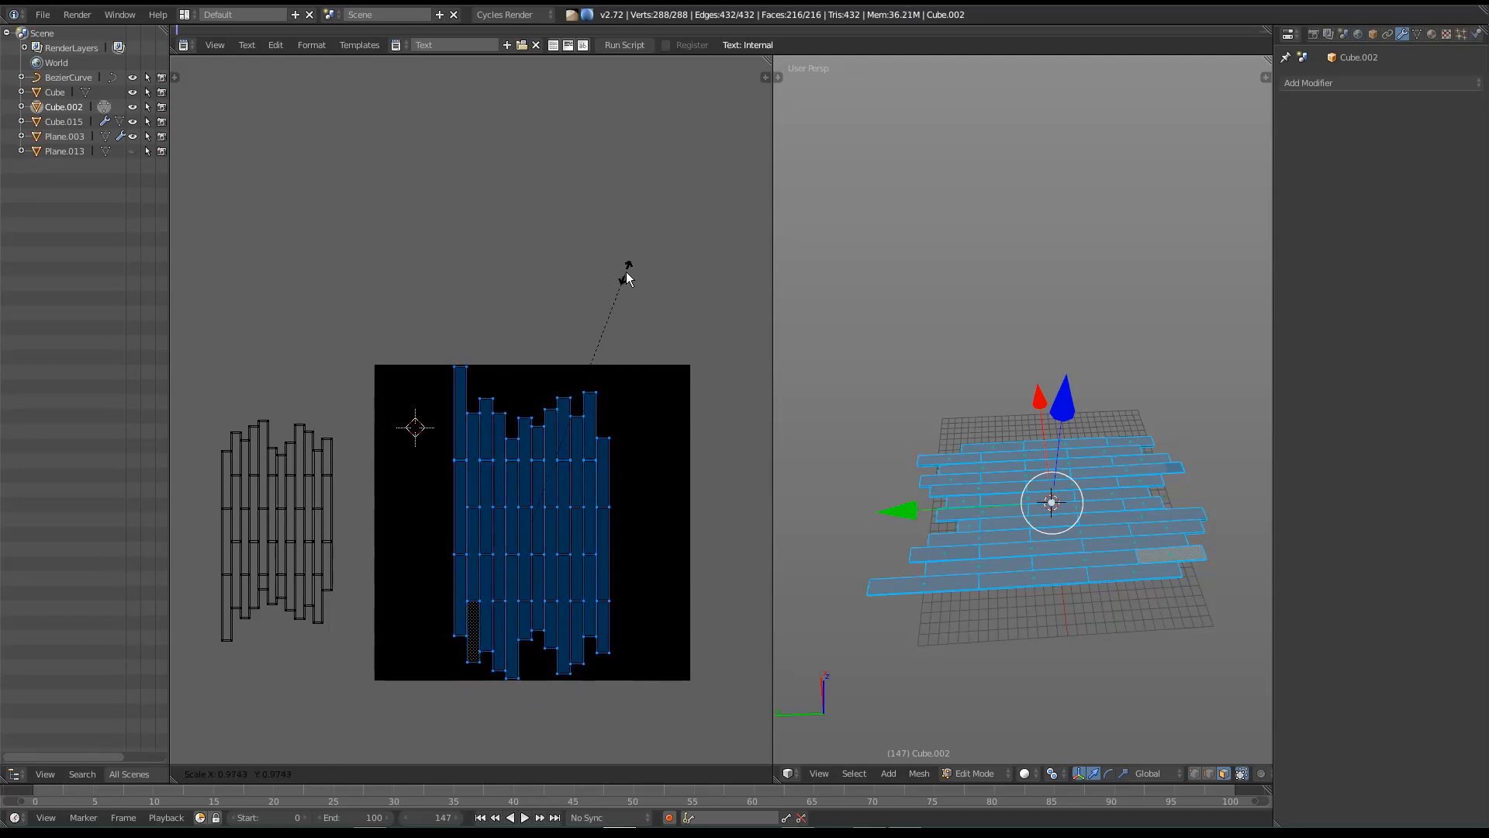
click(633, 277)
Step: Move the top-face UV island along X to the image's left edge
key(a)
key(a)
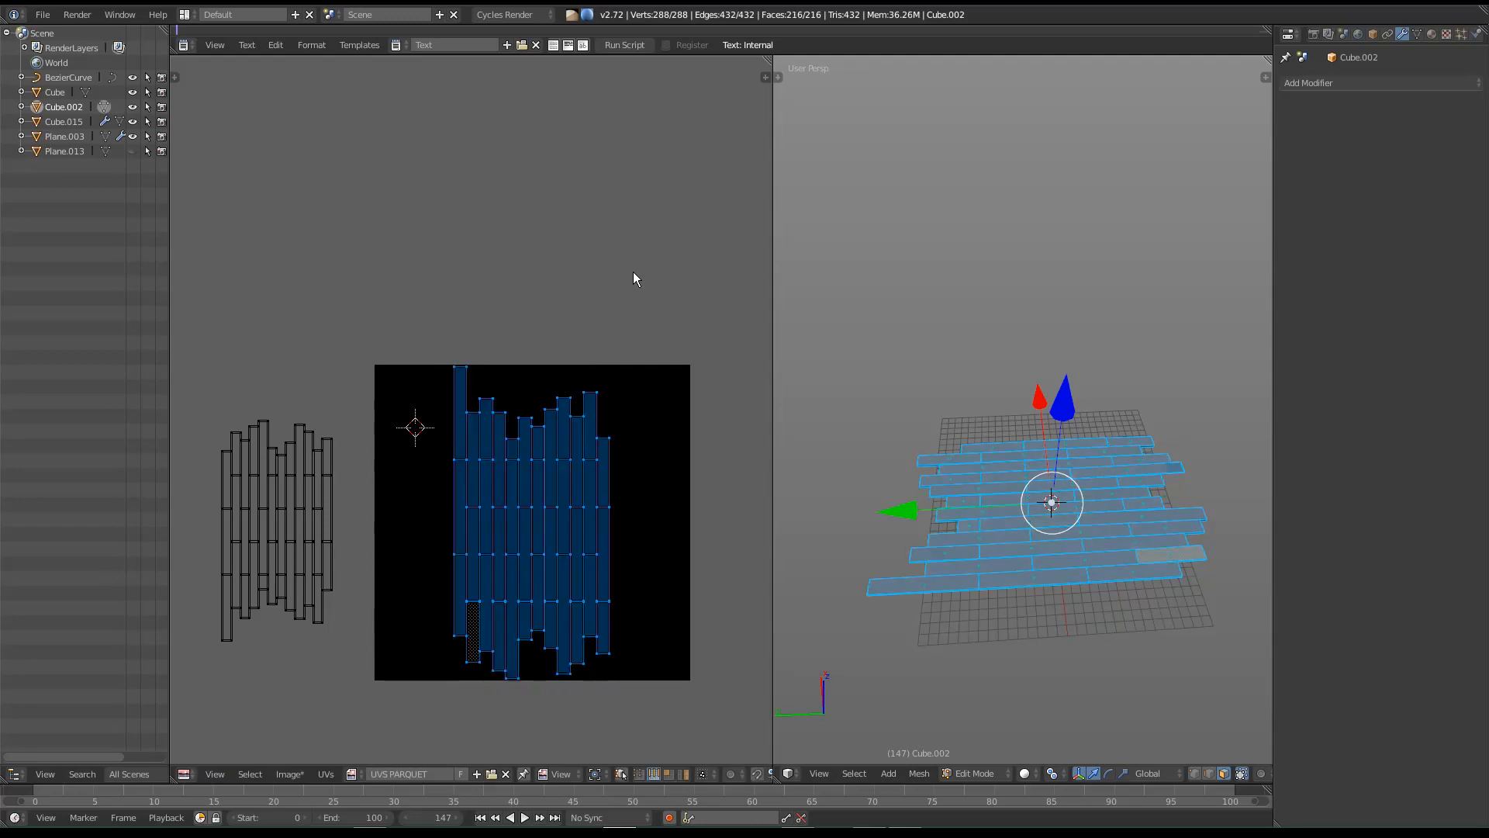
key(g)
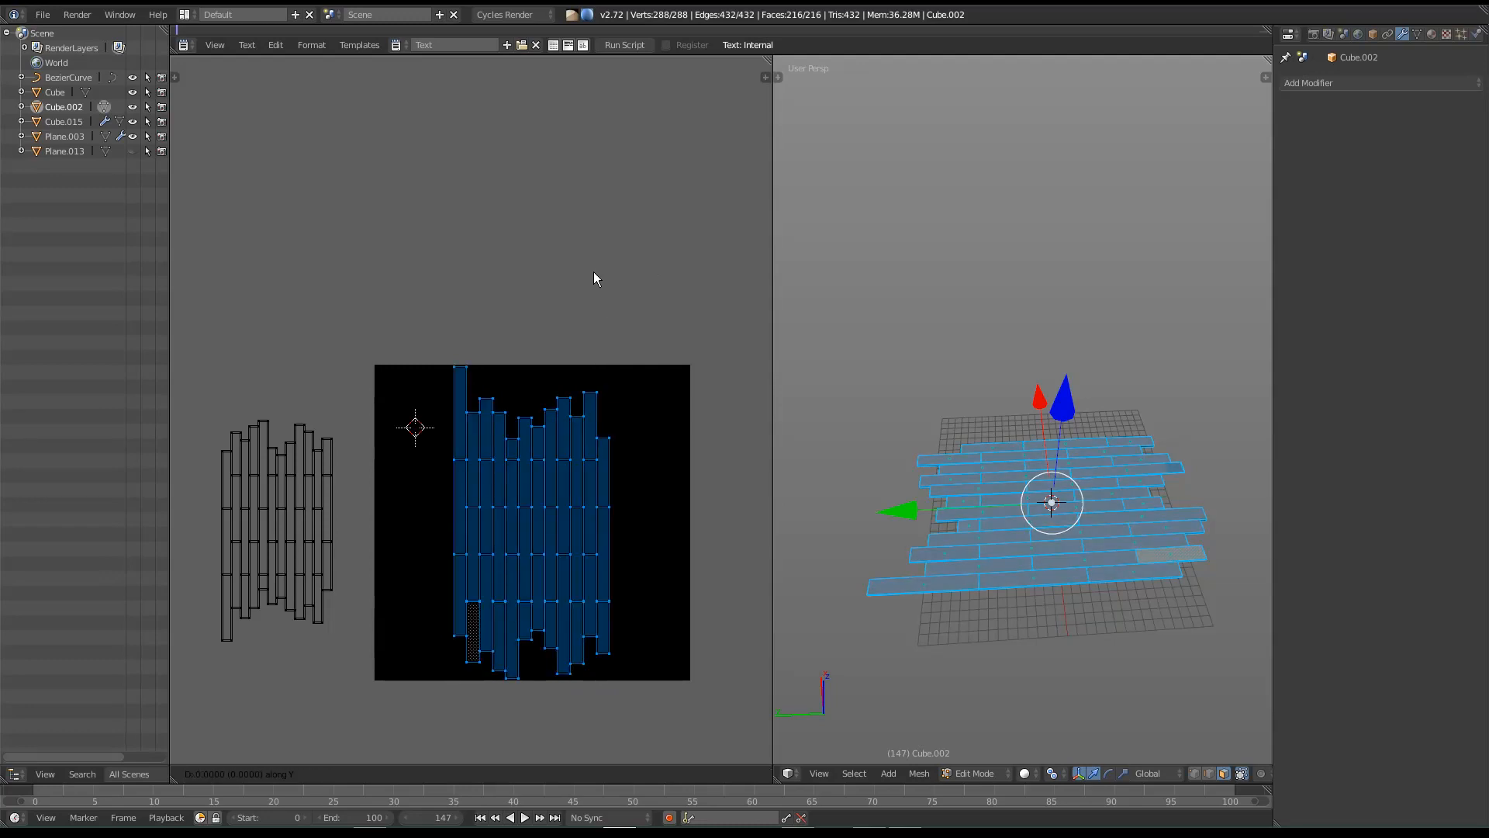
key(x)
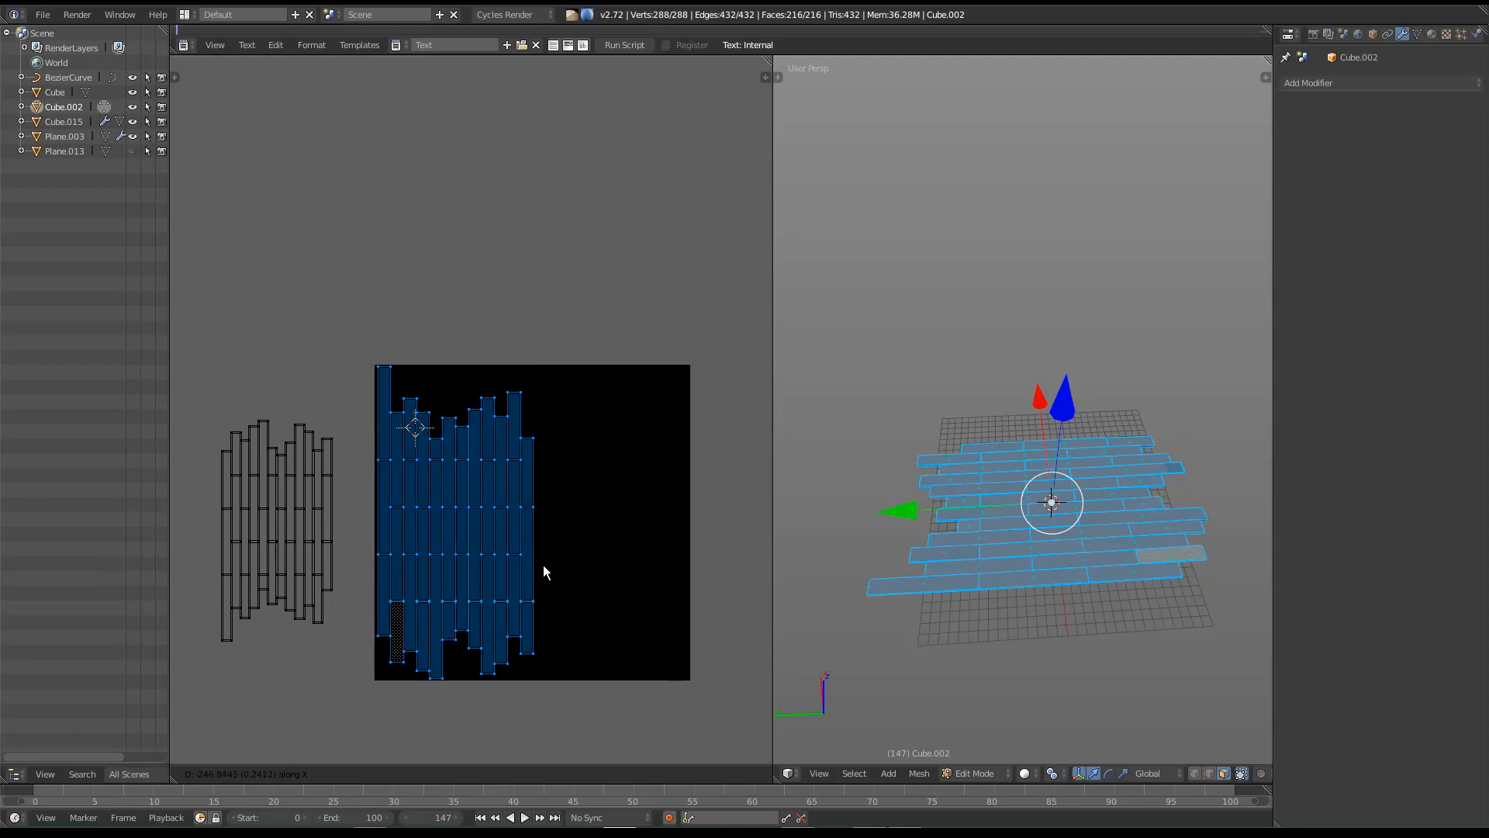
click(544, 570)
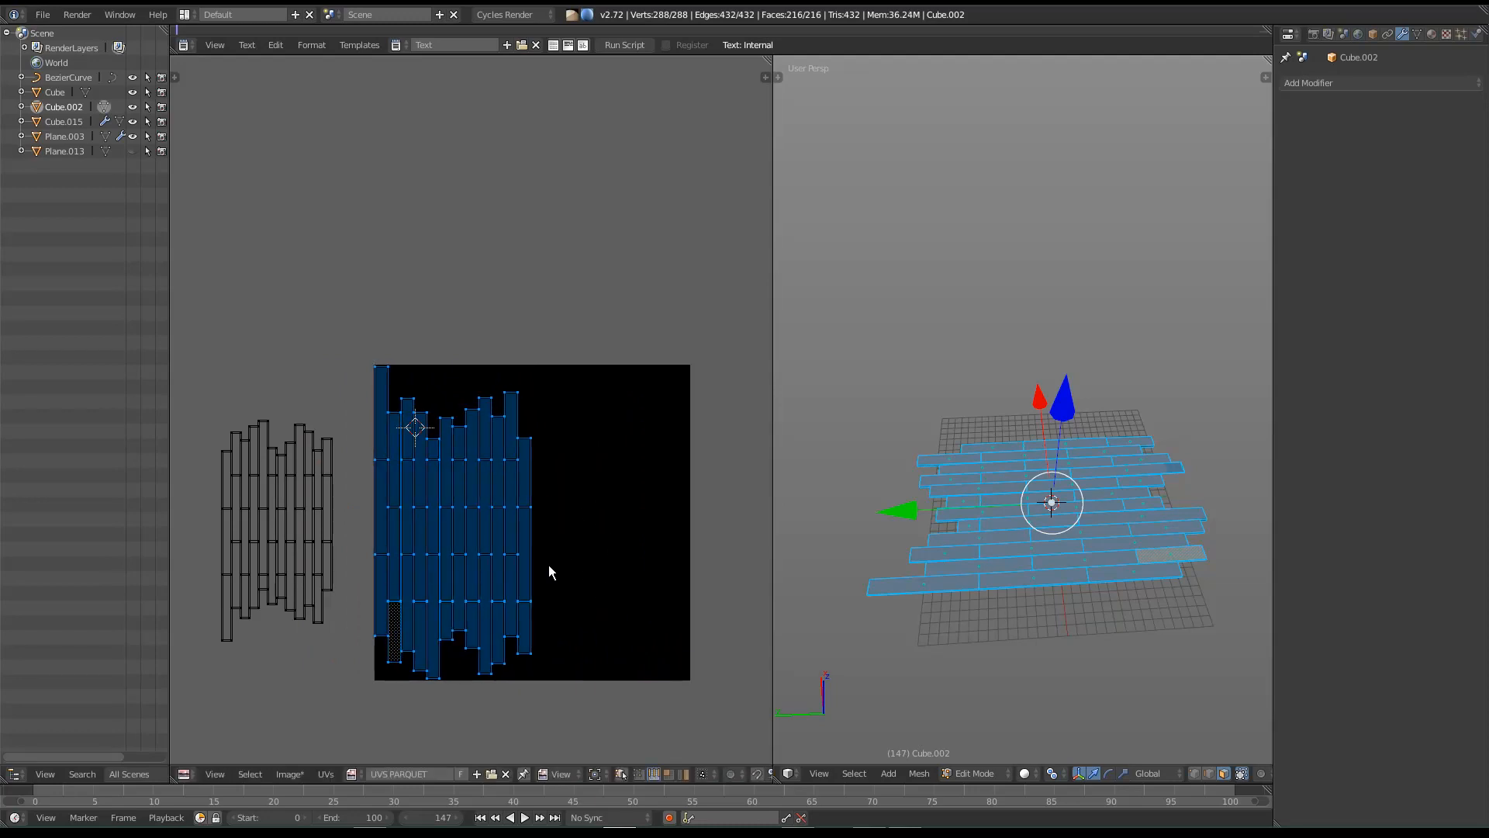
Step: Nudge the top-face UV island slightly inward from the image's left border, keeping a small margin
scroll(546, 568, up, 7)
middle_drag(529, 662, 518, 621)
middle_drag(542, 386, 542, 515)
key(g)
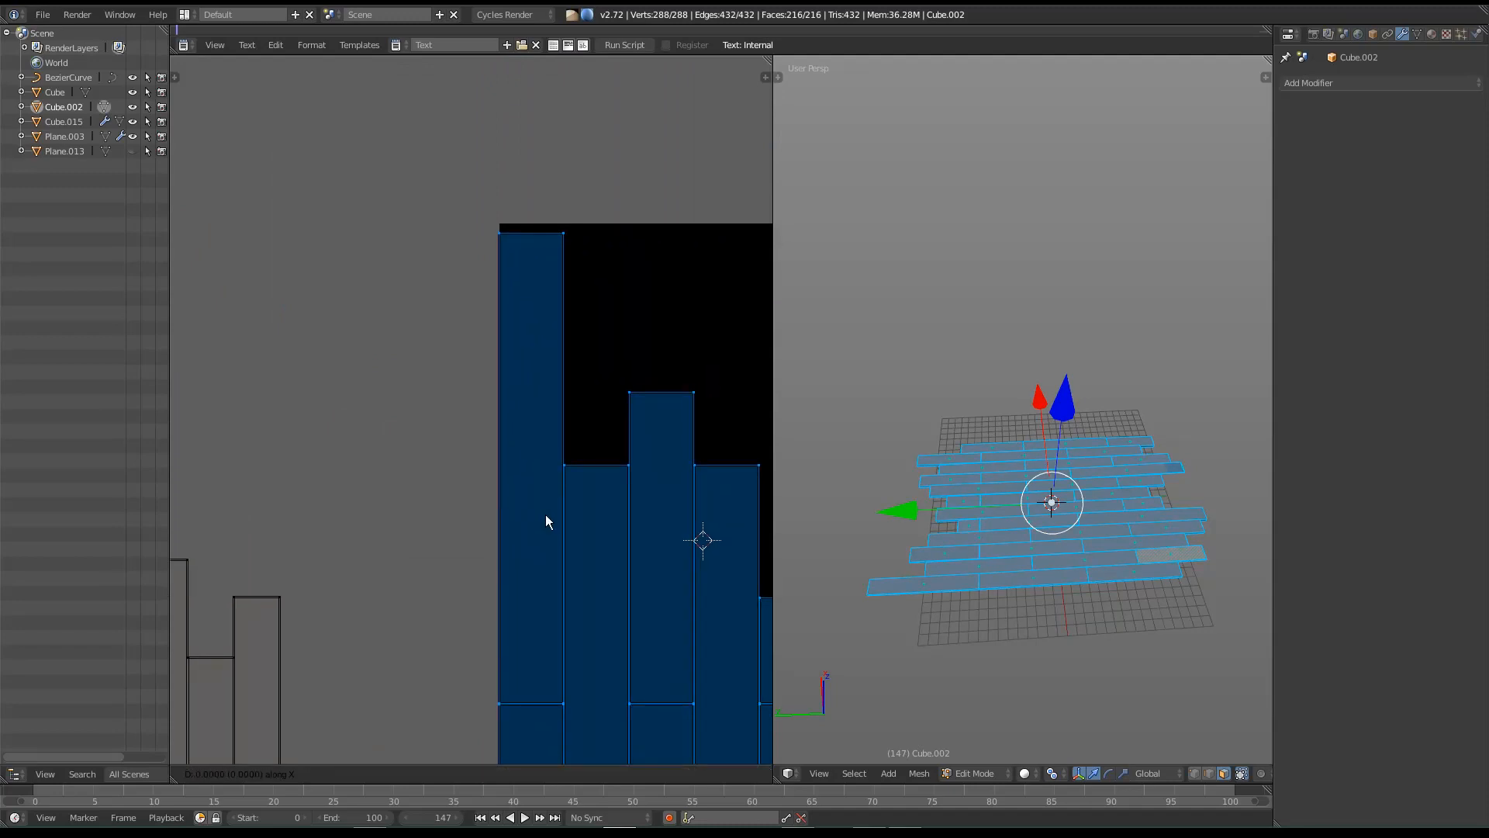
click(598, 519)
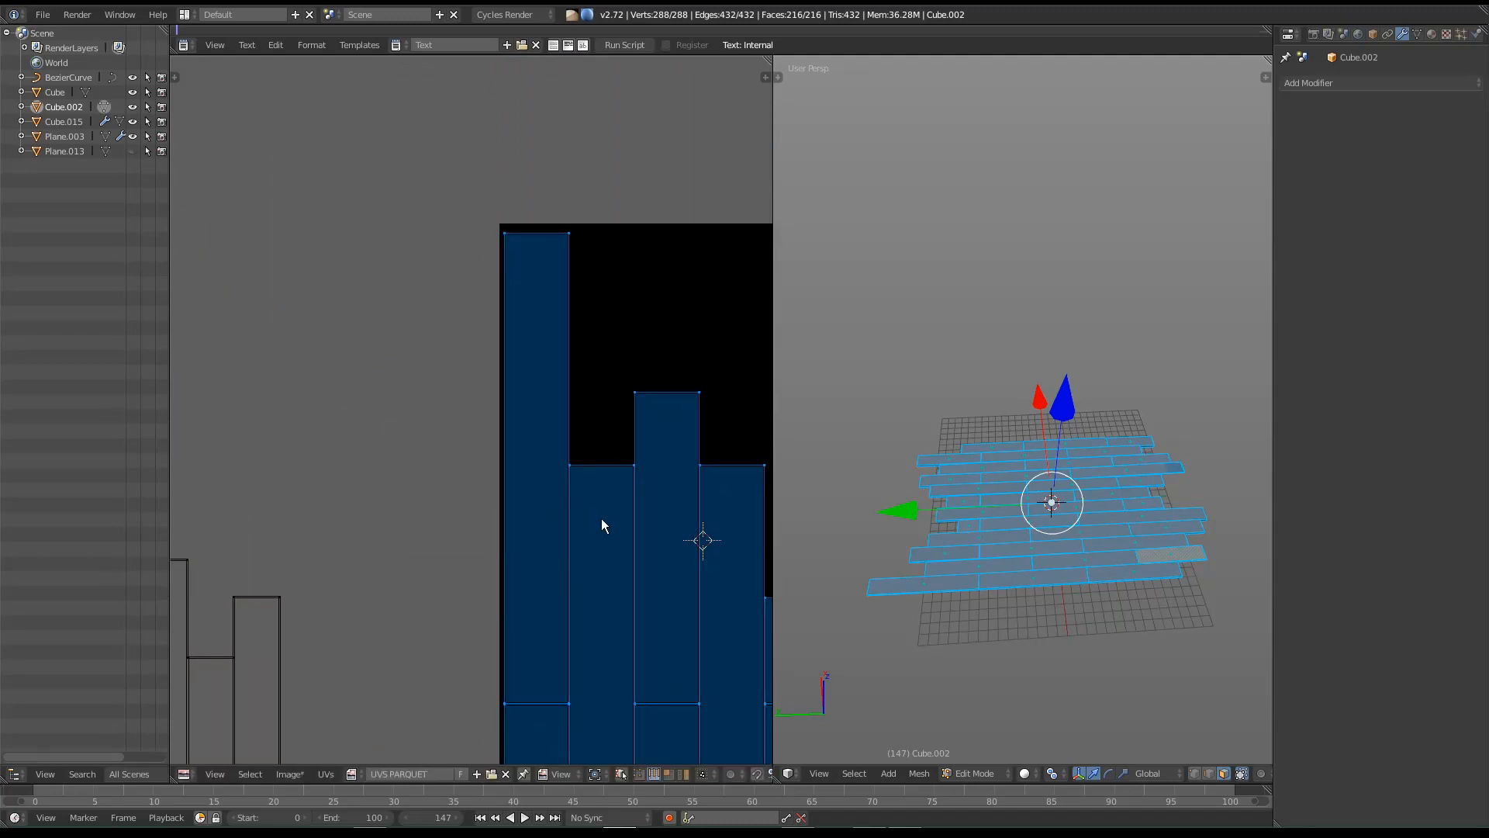
Step: Select only the underside UV island outside the image and move it into the free half beside the top-face island
scroll(601, 518, down, 6)
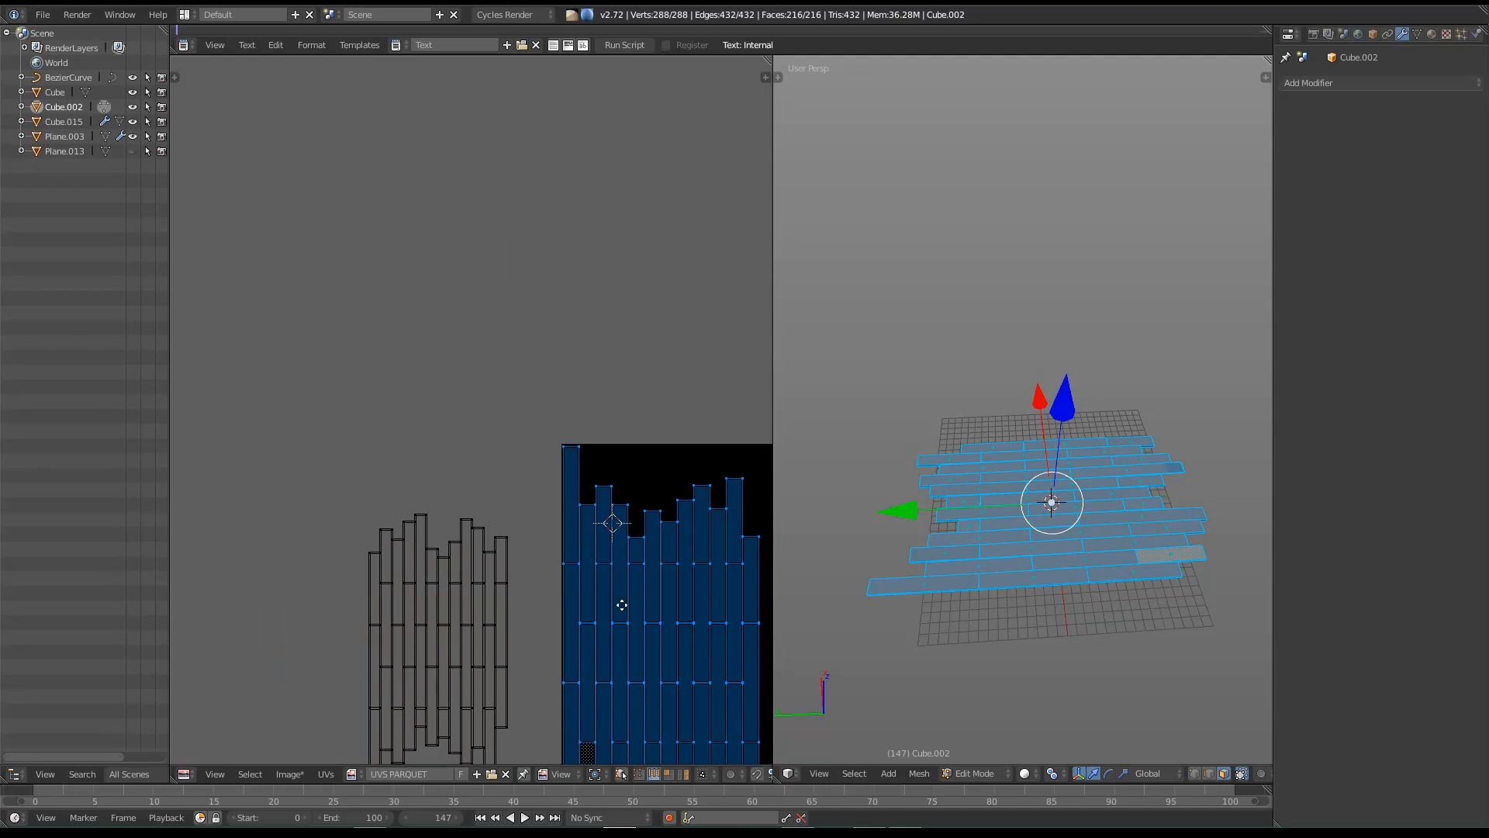
middle_drag(555, 527, 513, 526)
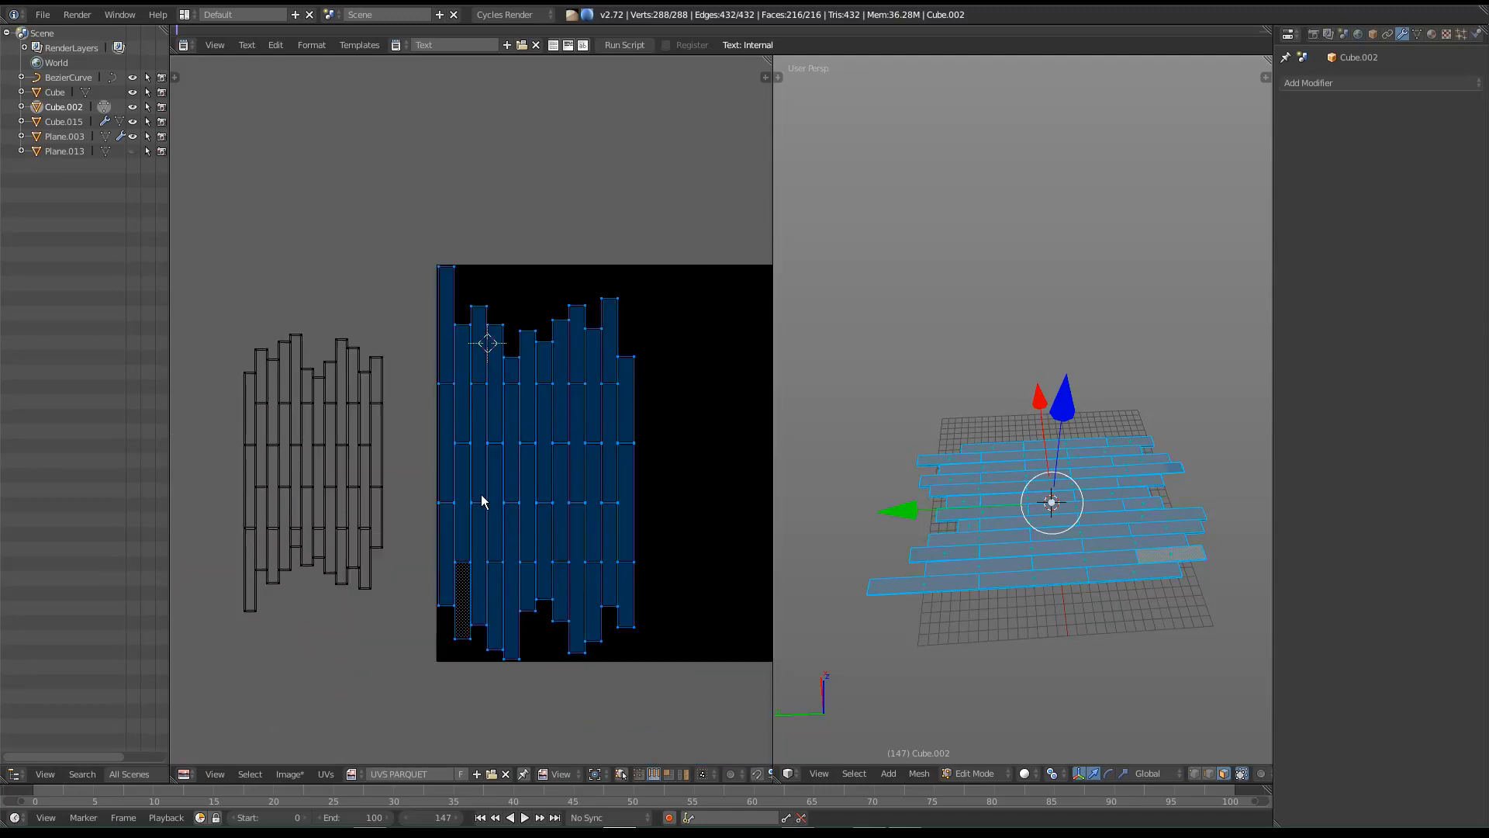
middle_drag(453, 482, 447, 476)
key(a)
key(b)
drag(375, 277, 183, 682)
key(Home)
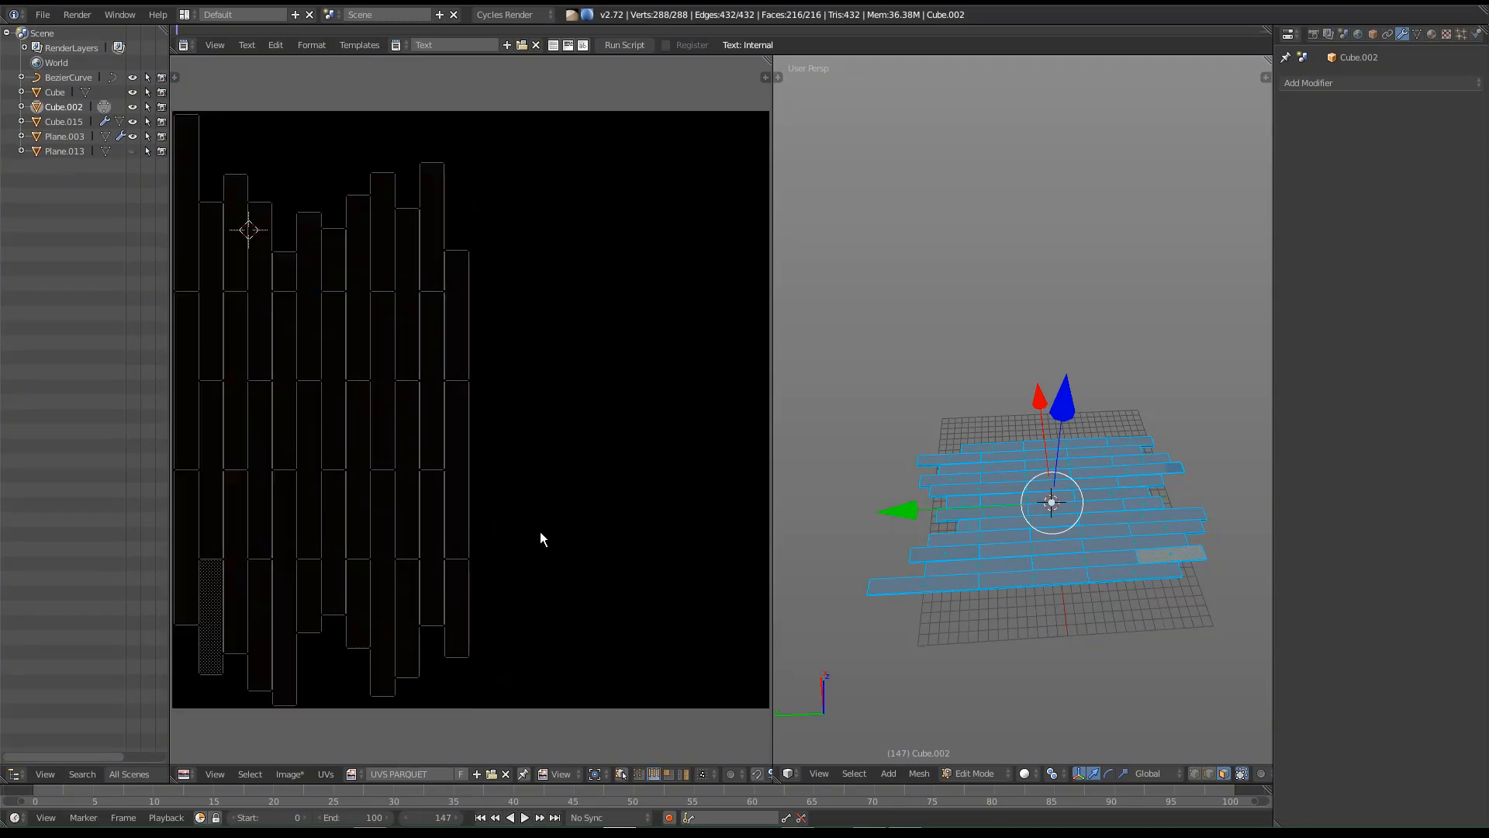
scroll(468, 533, down, 4)
key(g)
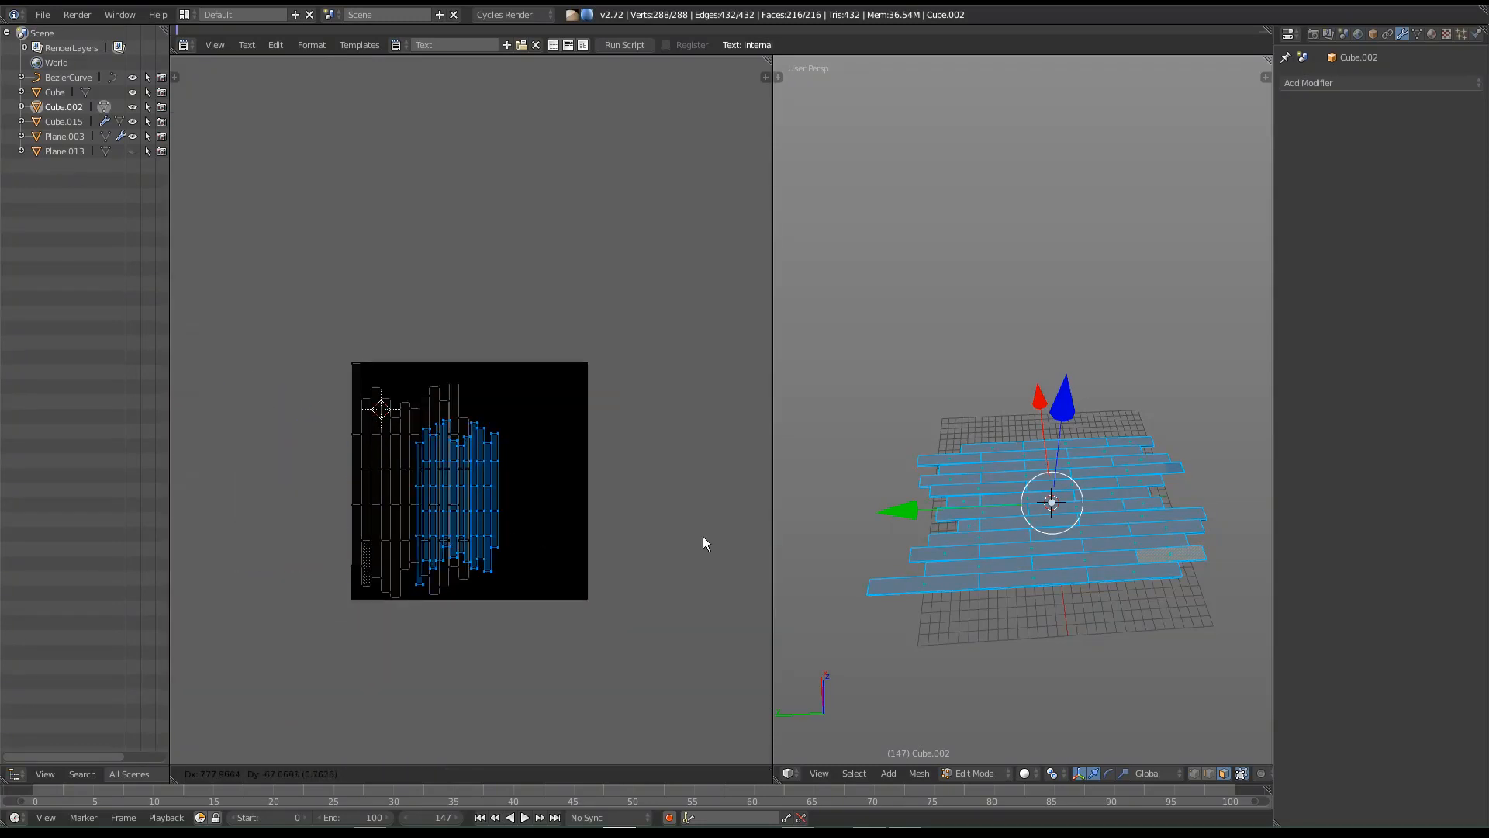
click(688, 473)
Step: Enlarge the underside UV island and reposition it so it nearly fills the image's free half
key(s)
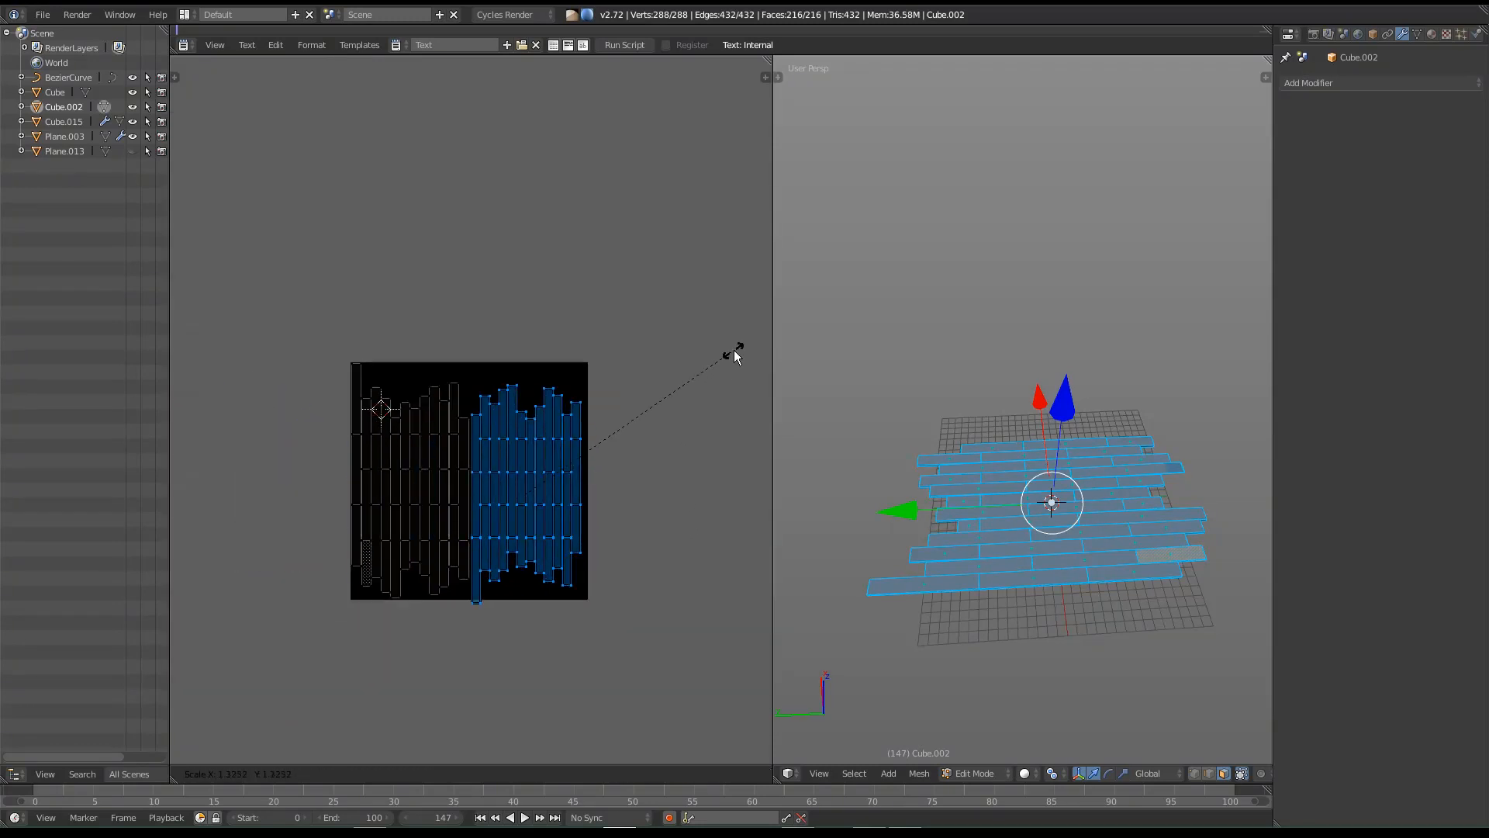
click(735, 356)
scroll(665, 433, up, 4)
scroll(632, 326, down, 1)
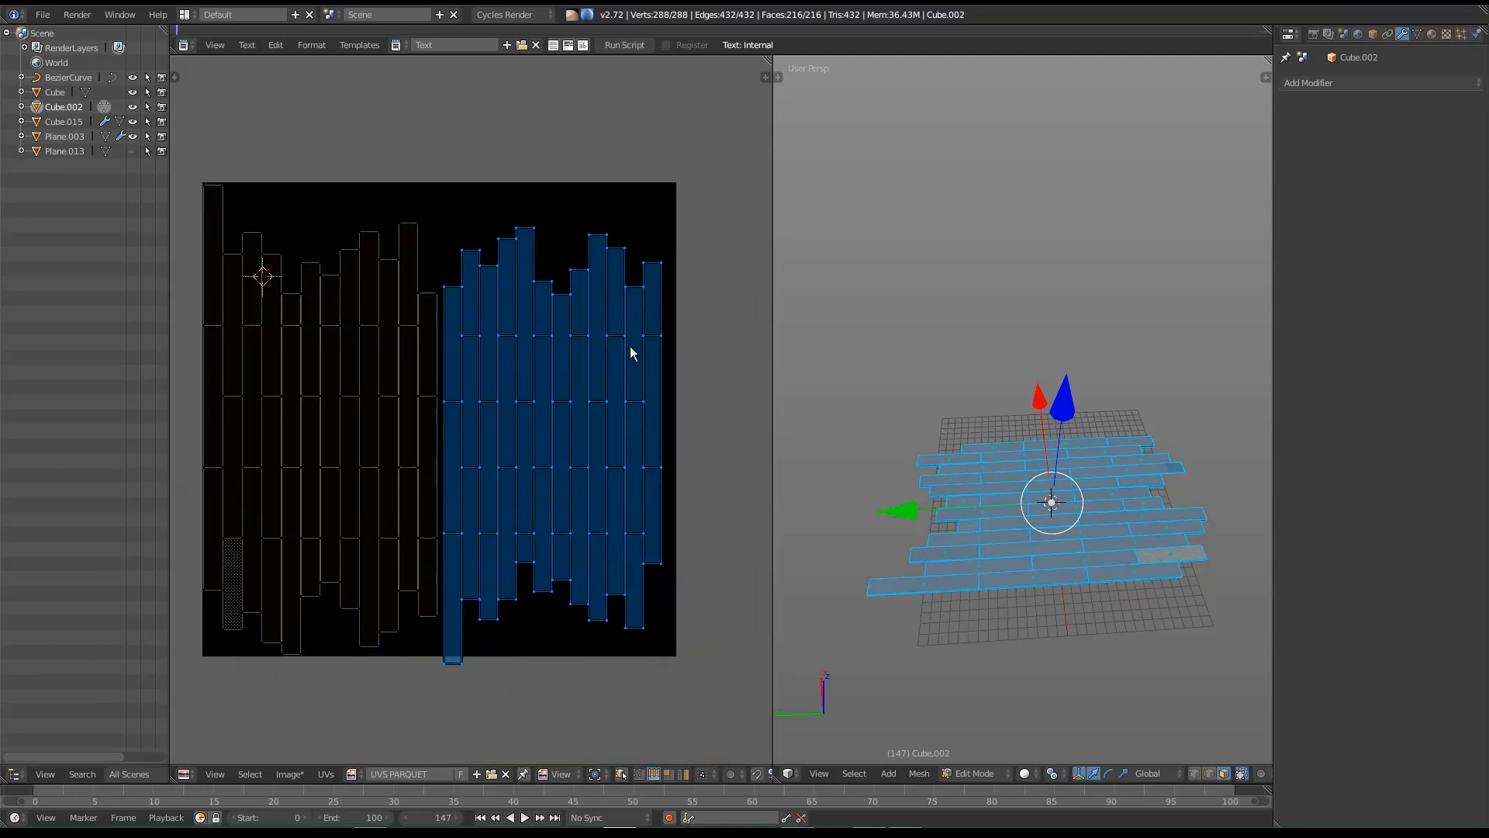
key(g)
click(634, 341)
key(s)
click(749, 335)
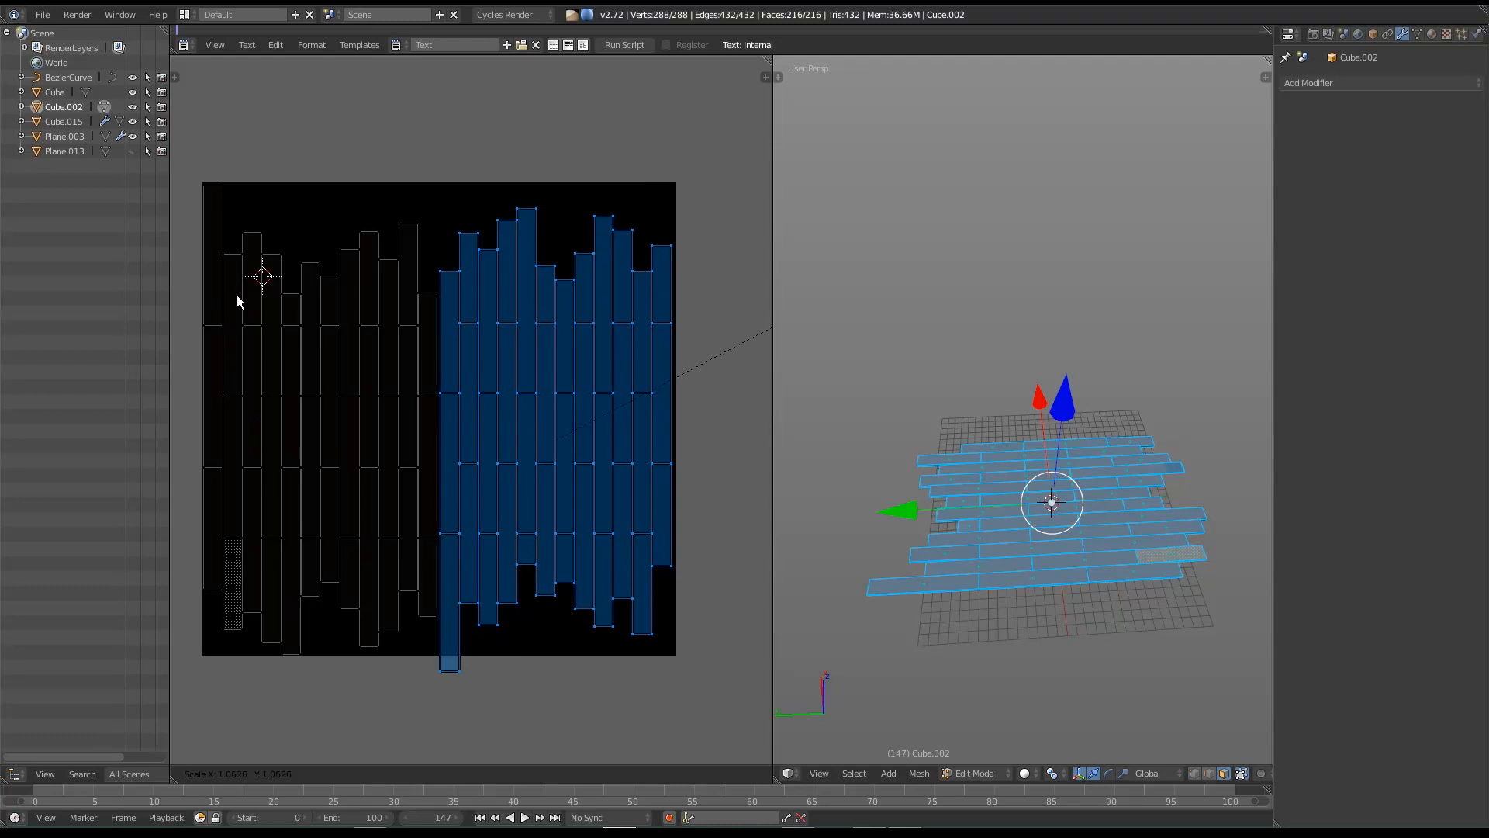
Step: Shift the underside UV island upward and fine-tune its scale so it fits within the image's borders
key(g)
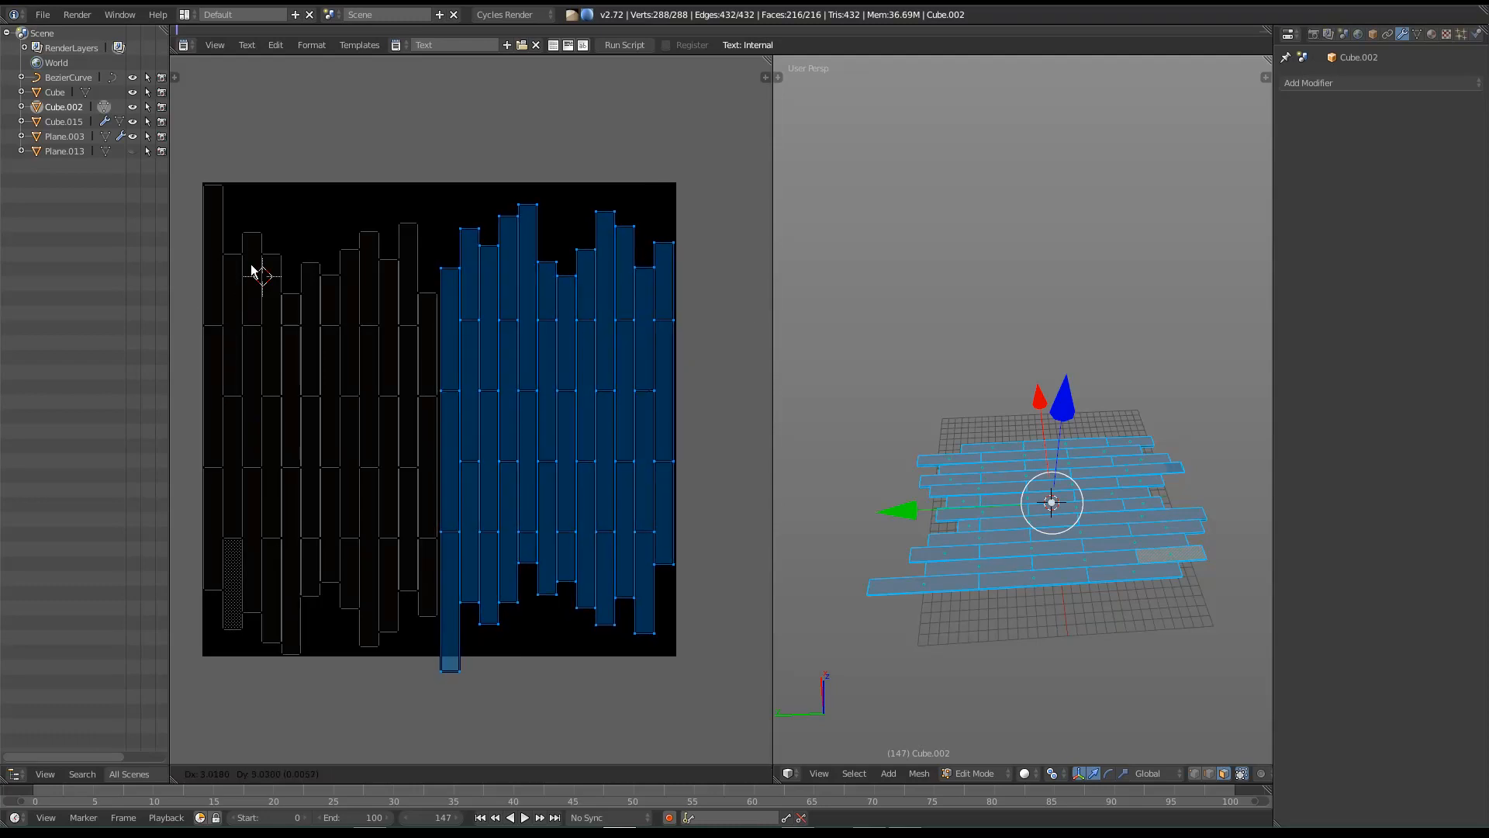
click(265, 101)
key(s)
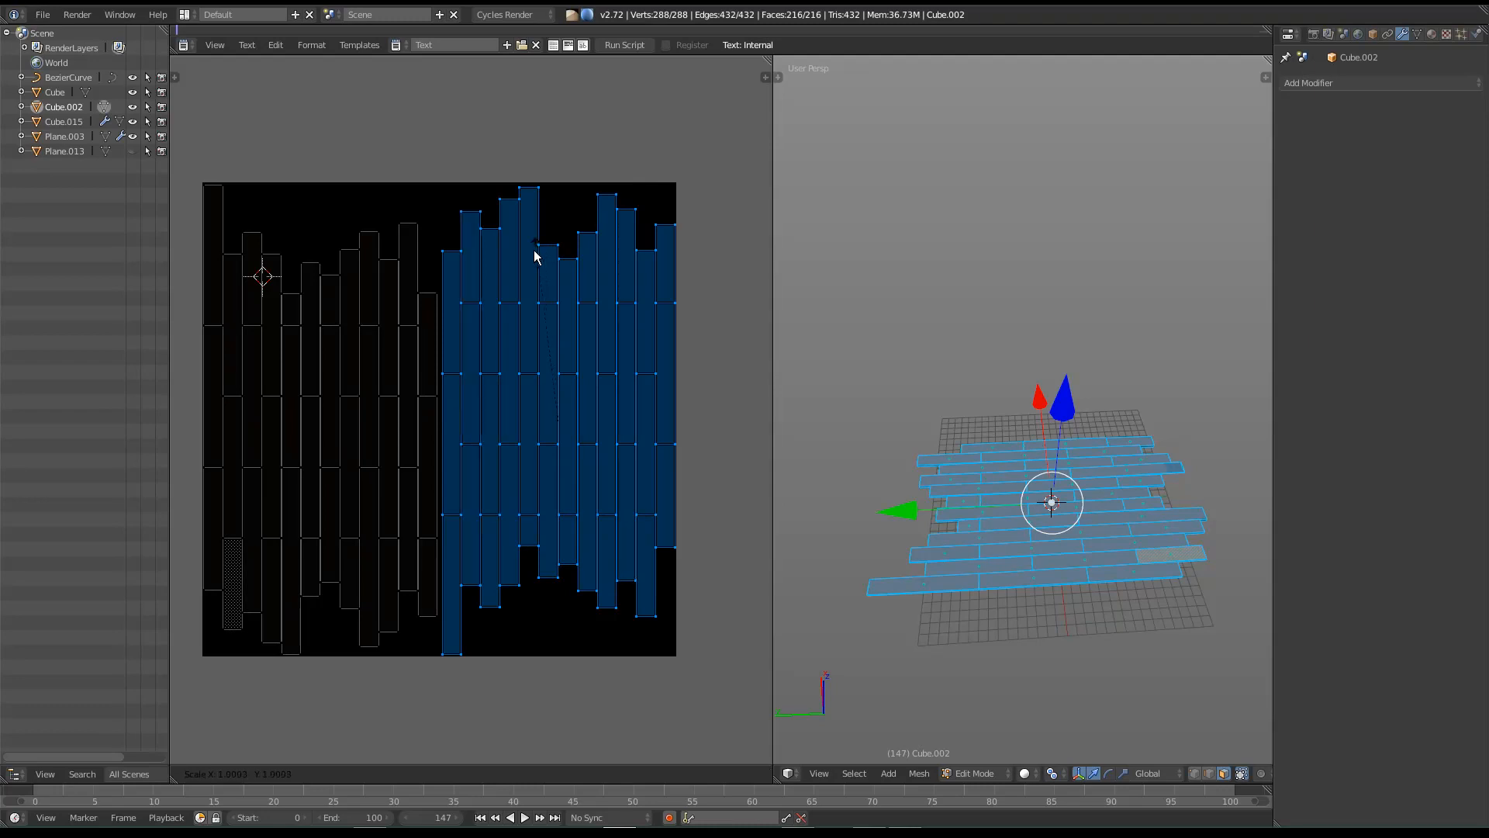
click(532, 262)
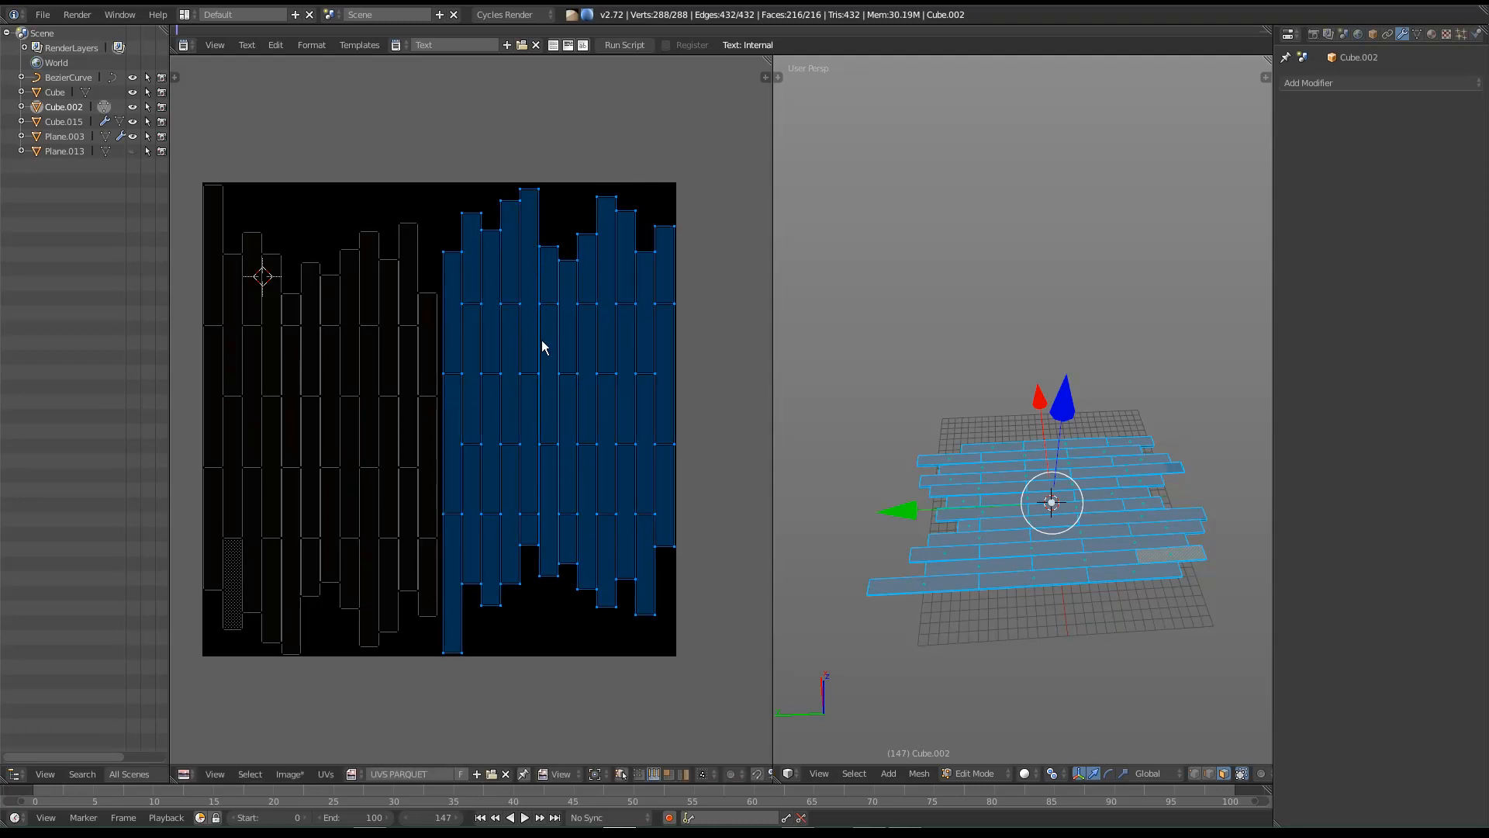
Step: Deselect all UVs and examine the two-island layout alongside the edges and top of the plank floor
middle_drag(471, 439, 532, 471)
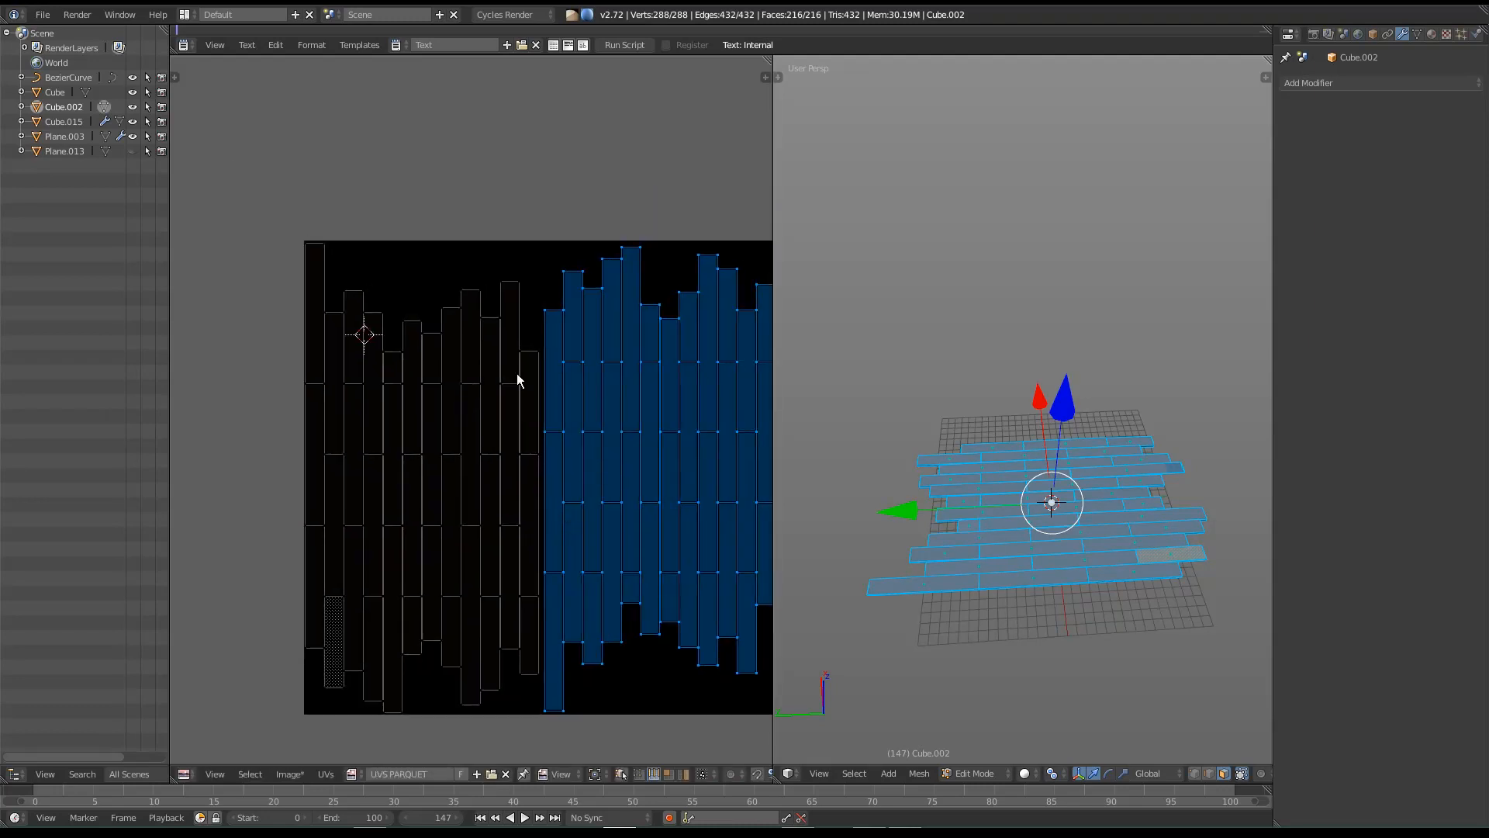
key(a)
middle_drag(475, 571, 421, 627)
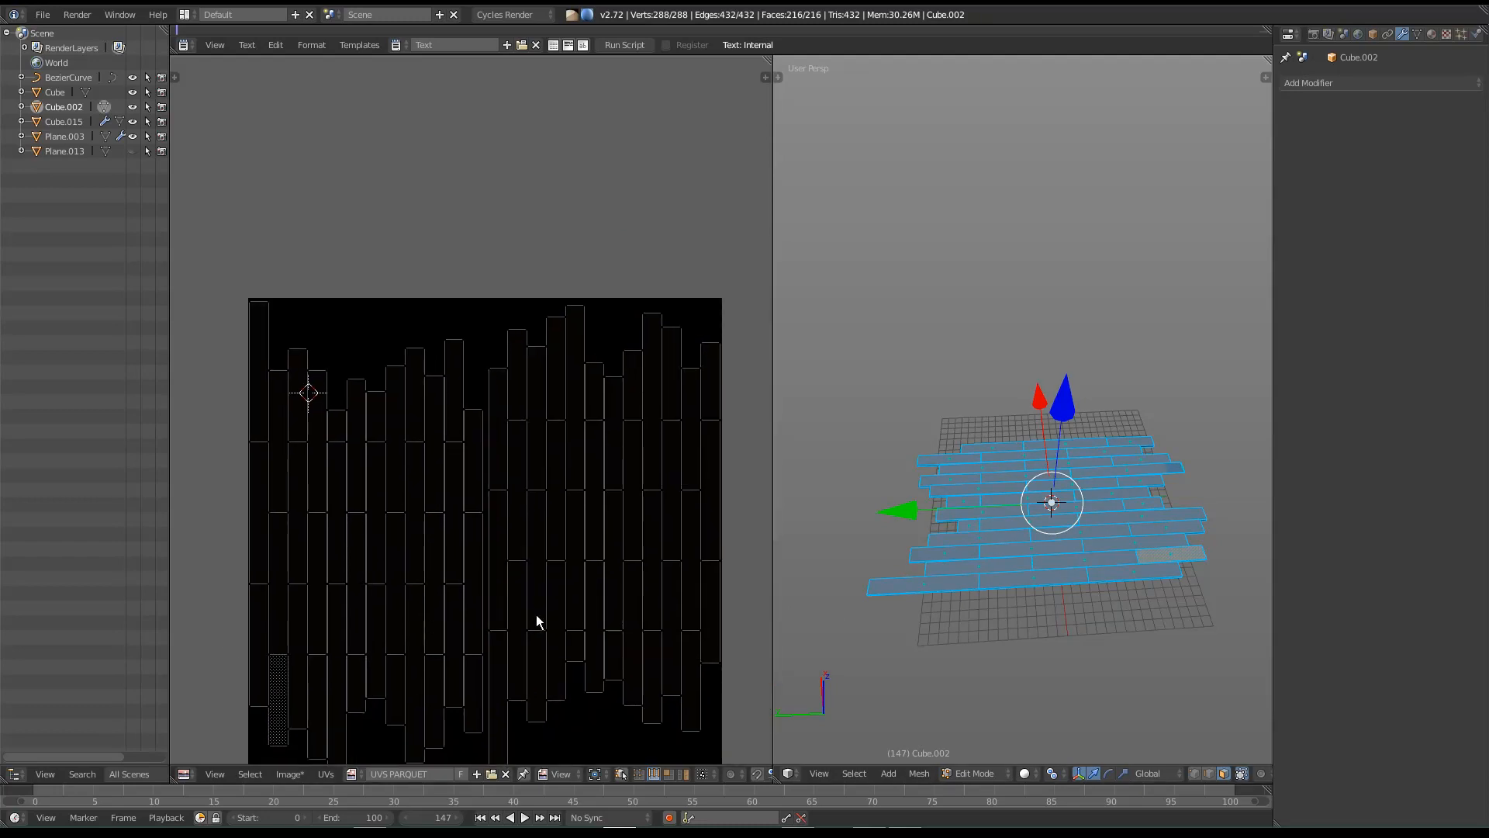
middle_drag(1053, 641, 1124, 551)
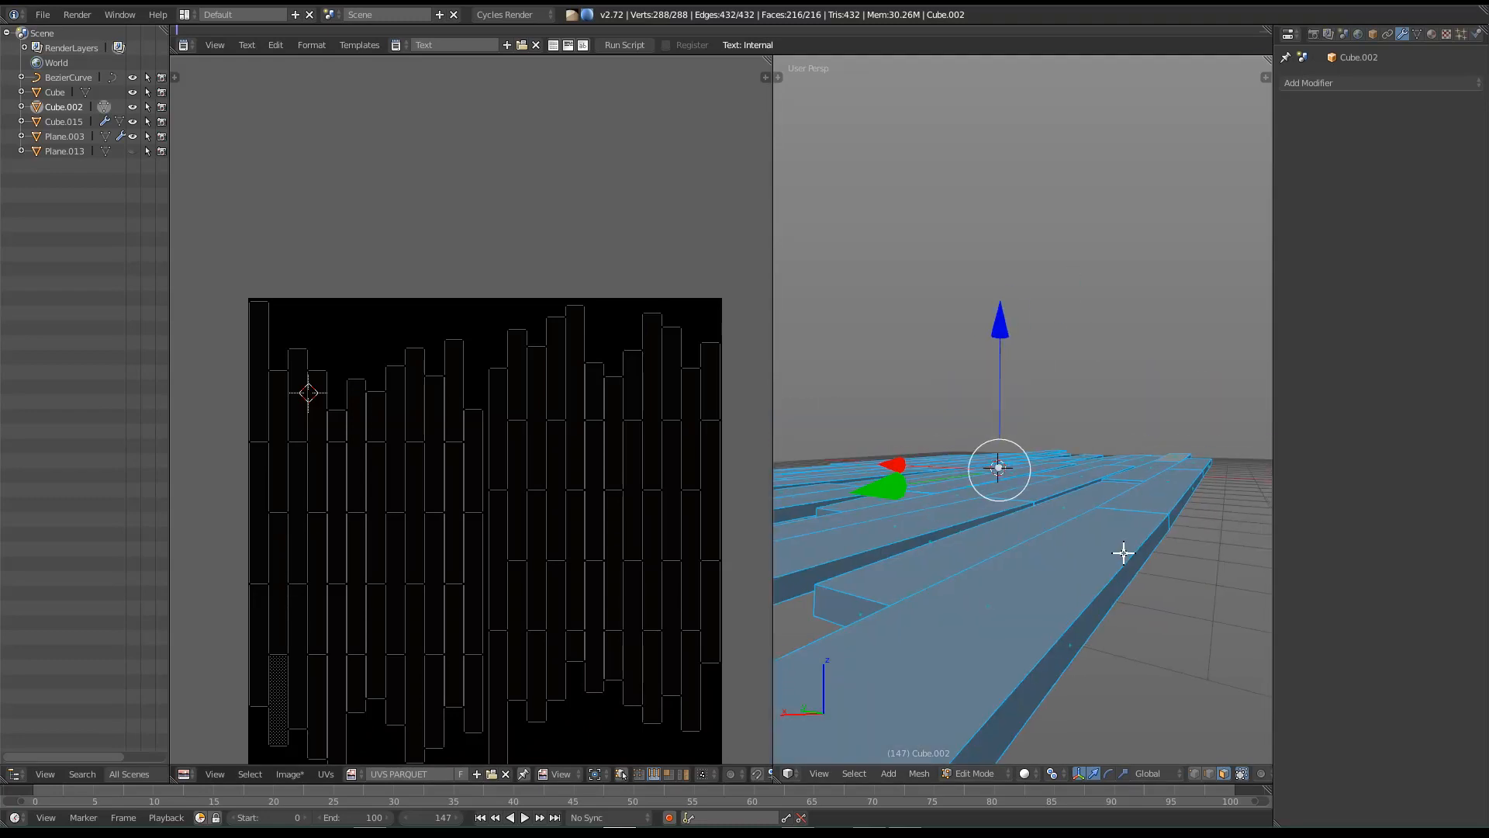
middle_drag(1100, 481, 1084, 532)
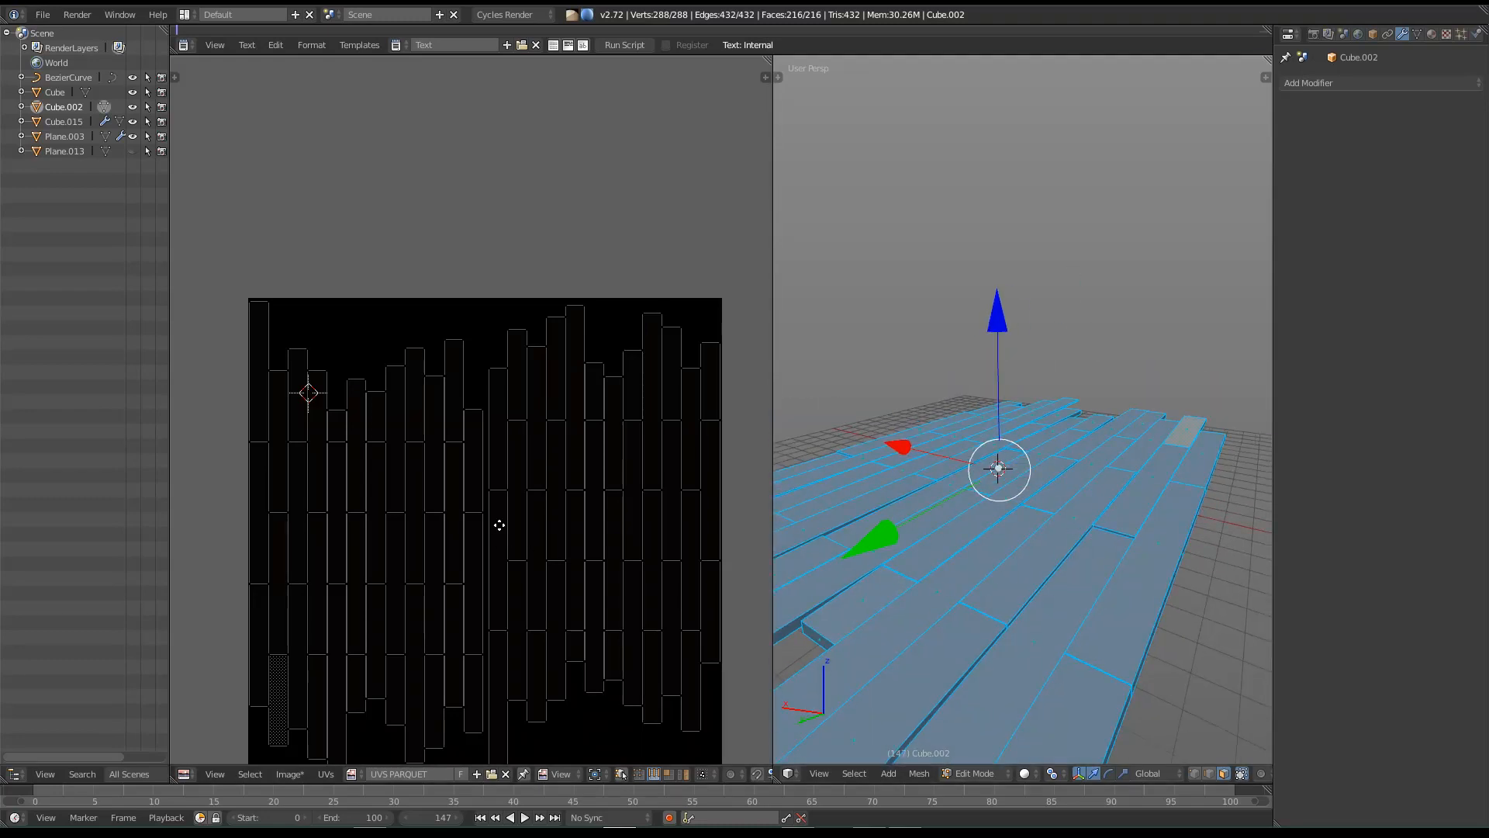
scroll(511, 426, down, 1)
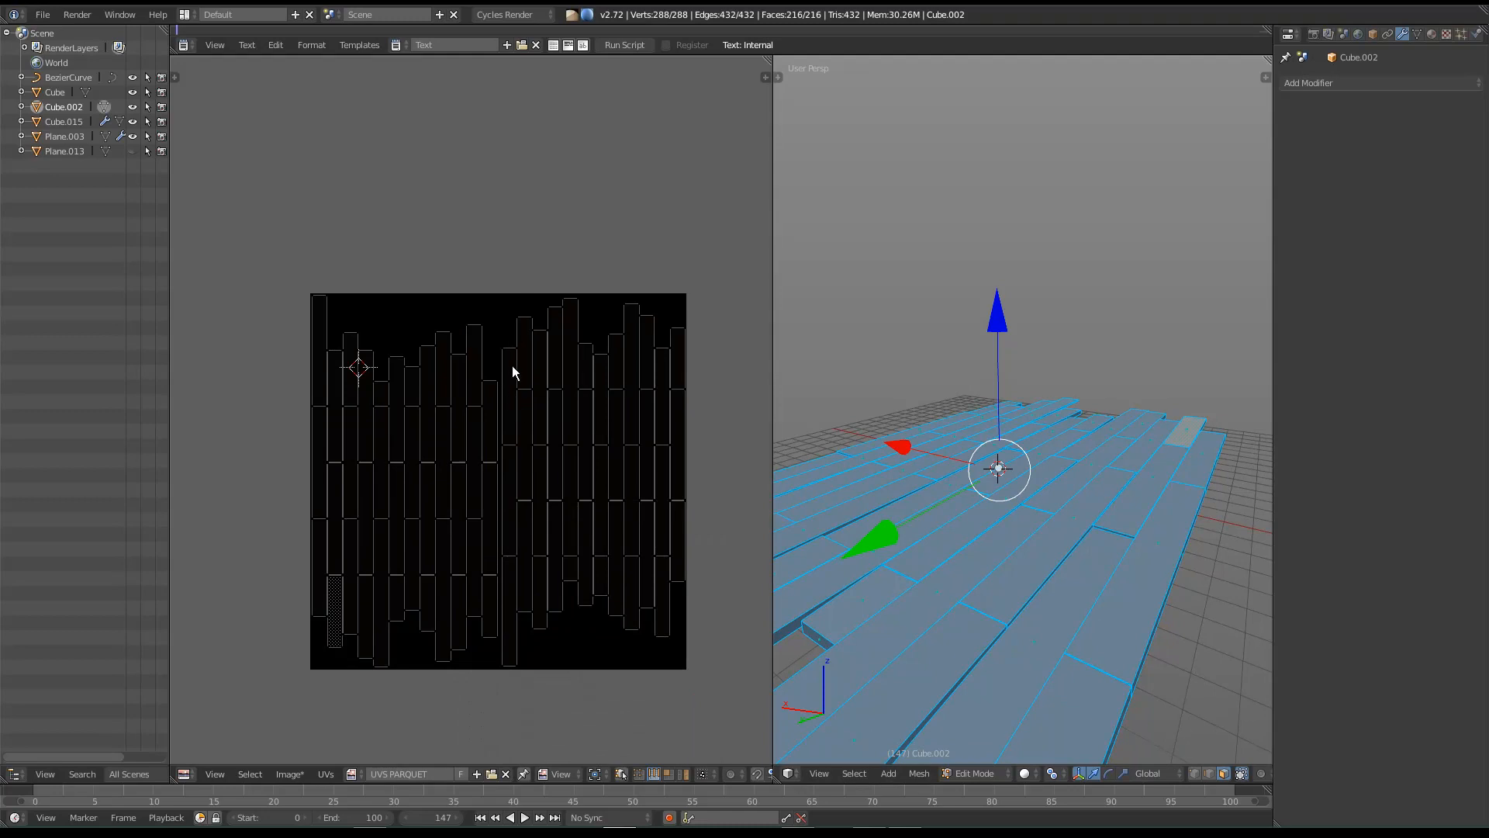
Step: Select the underside UV island and compare it with the top and underside of the plank floor
key(b)
drag(489, 271, 771, 702)
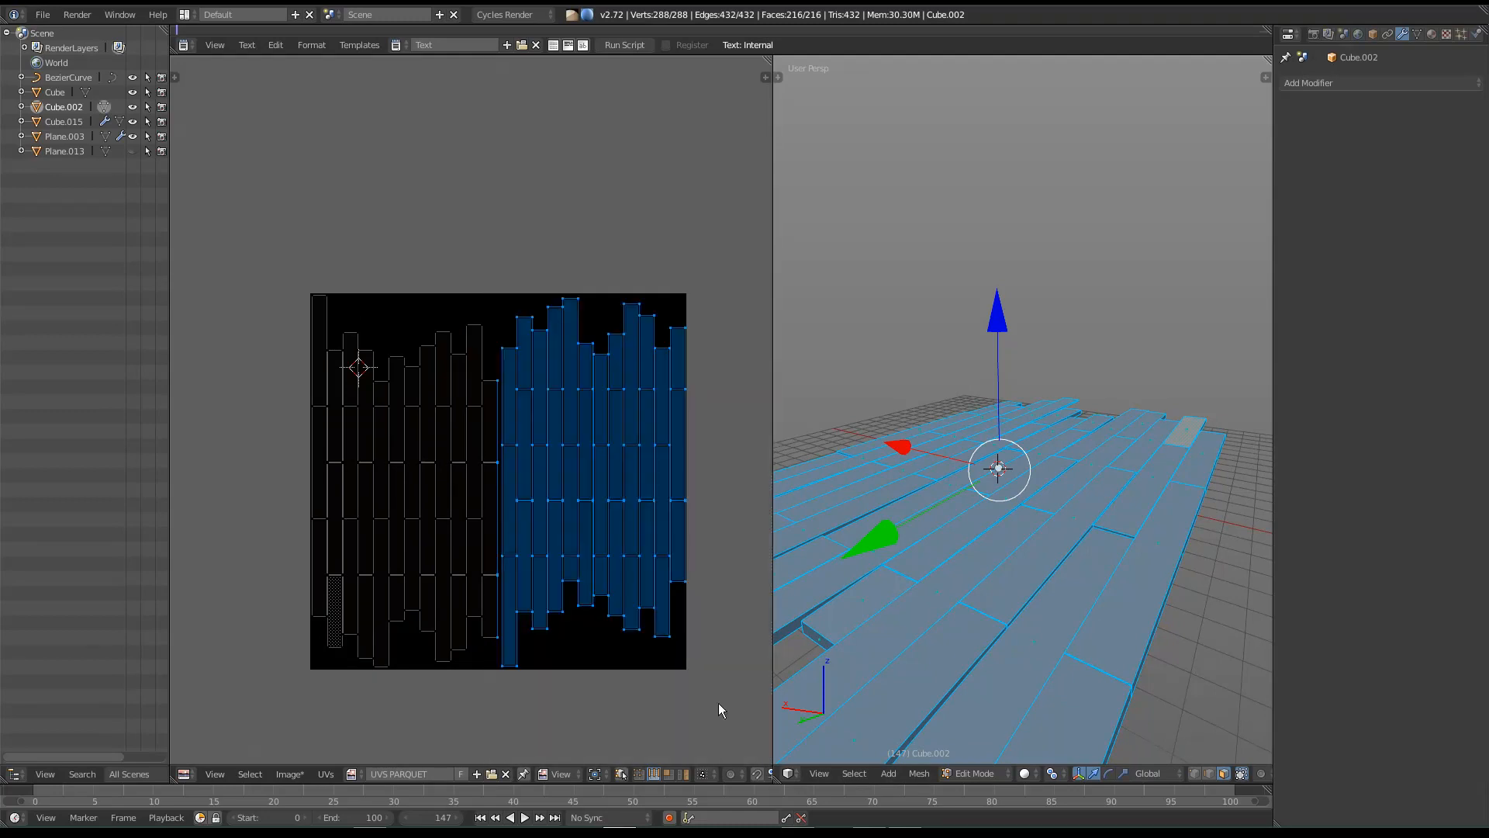
middle_drag(924, 621, 1034, 426)
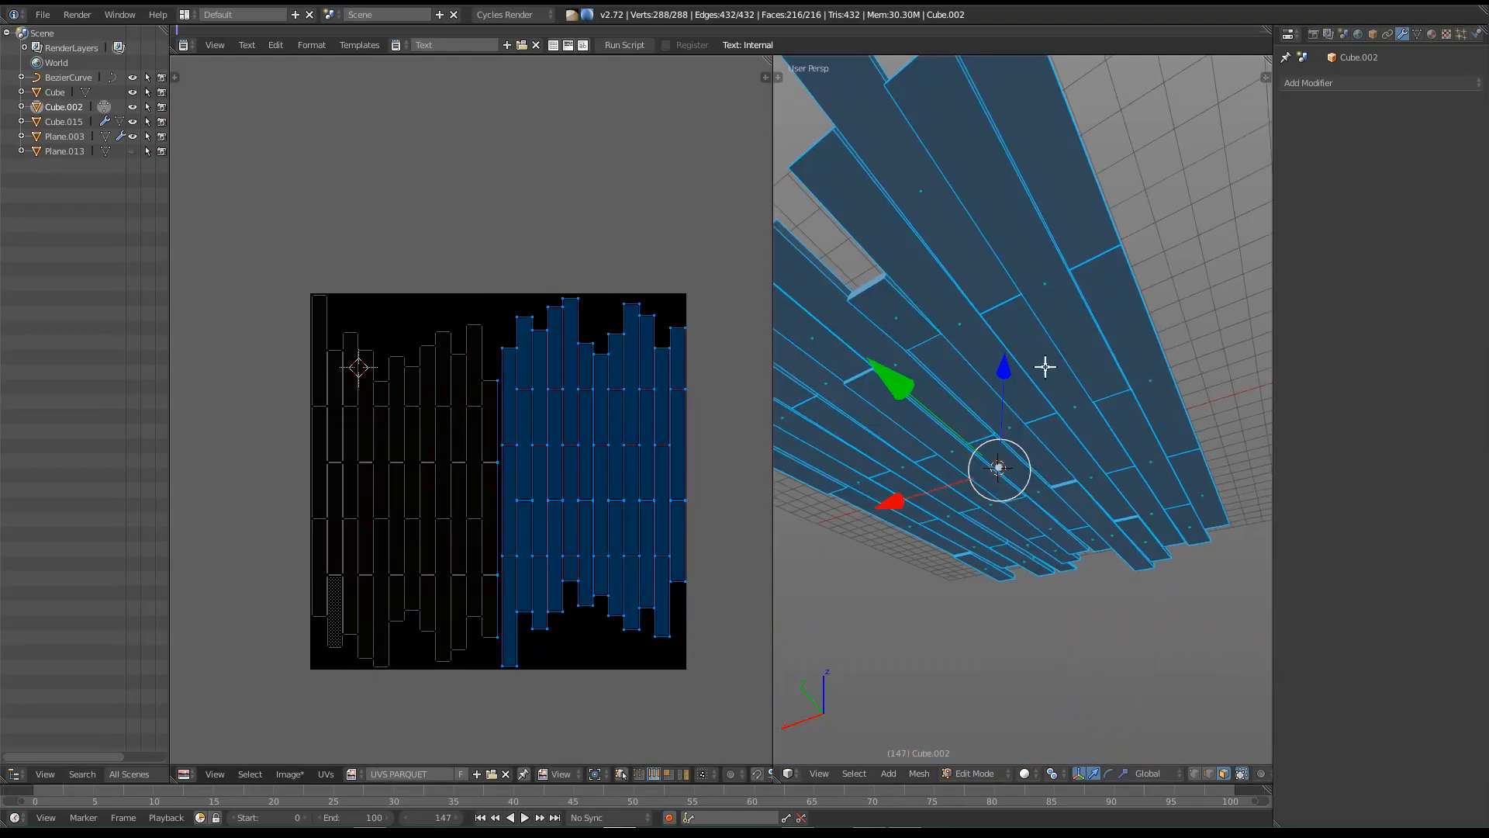
middle_drag(1016, 292, 1242, 606)
middle_drag(1041, 621, 1206, 565)
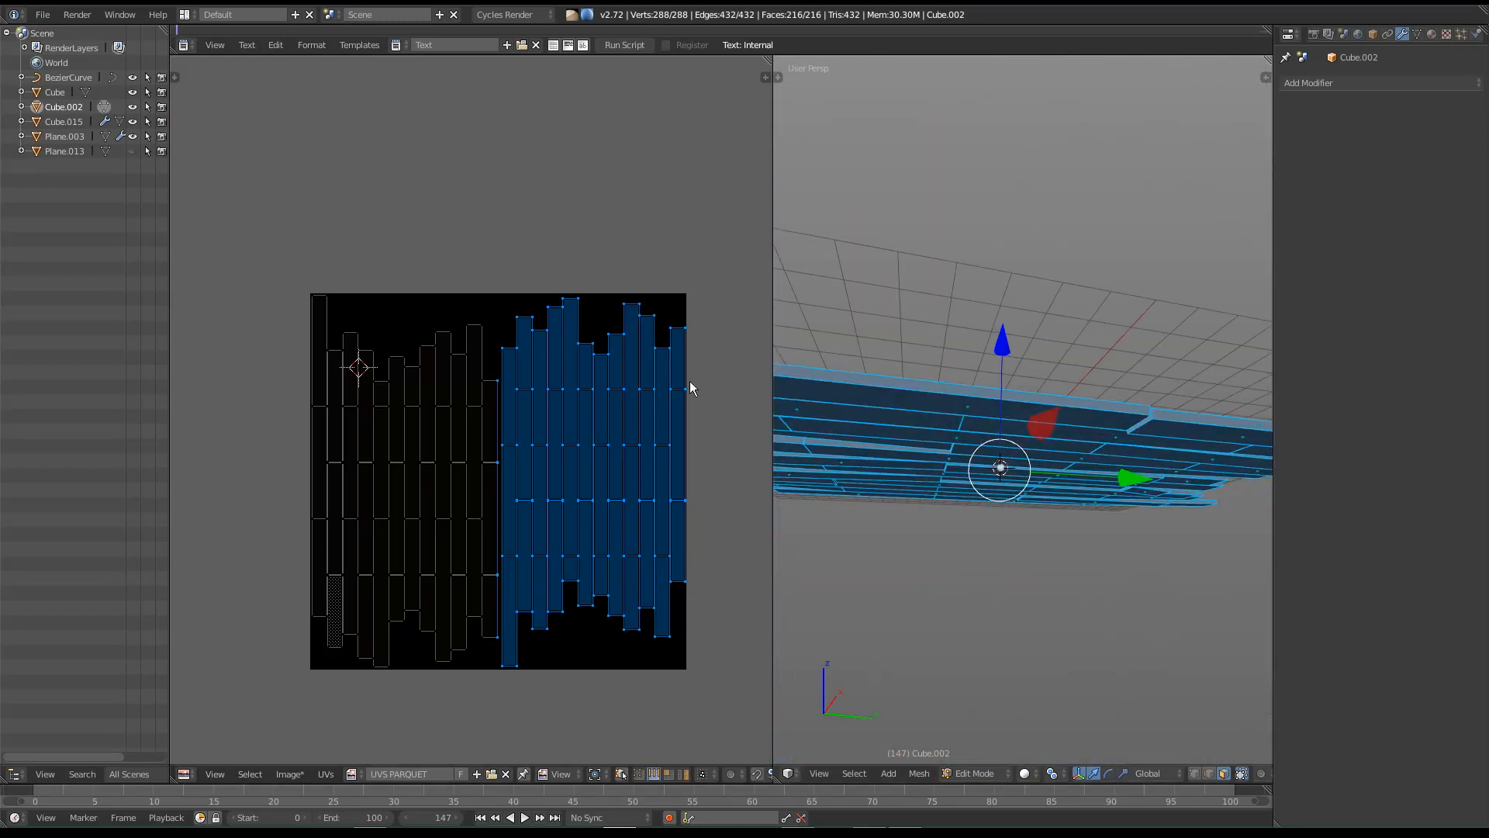
middle_drag(695, 387, 685, 413)
key(s)
right_click(664, 354)
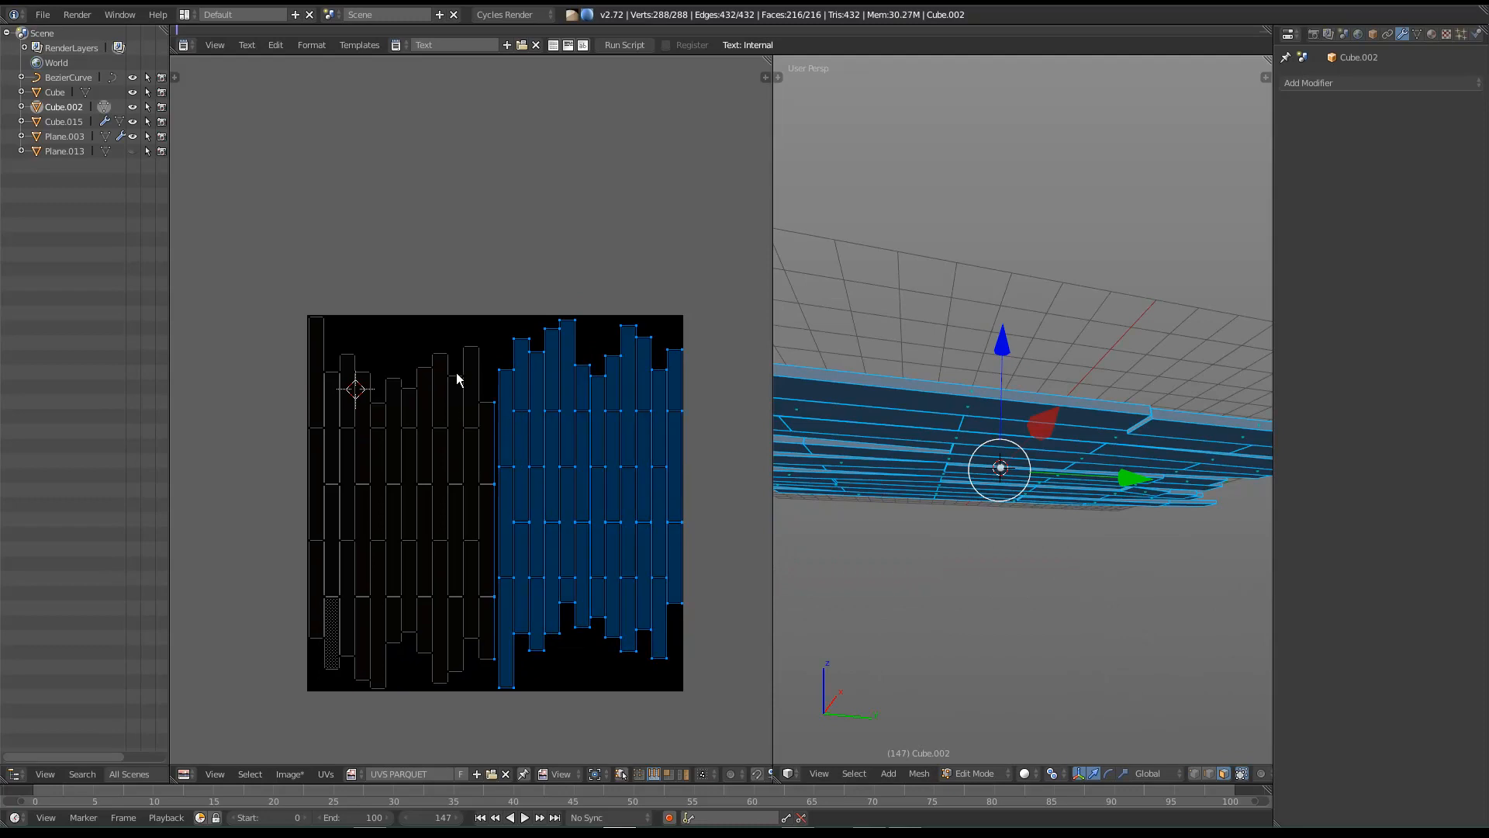
middle_drag(958, 490, 1063, 568)
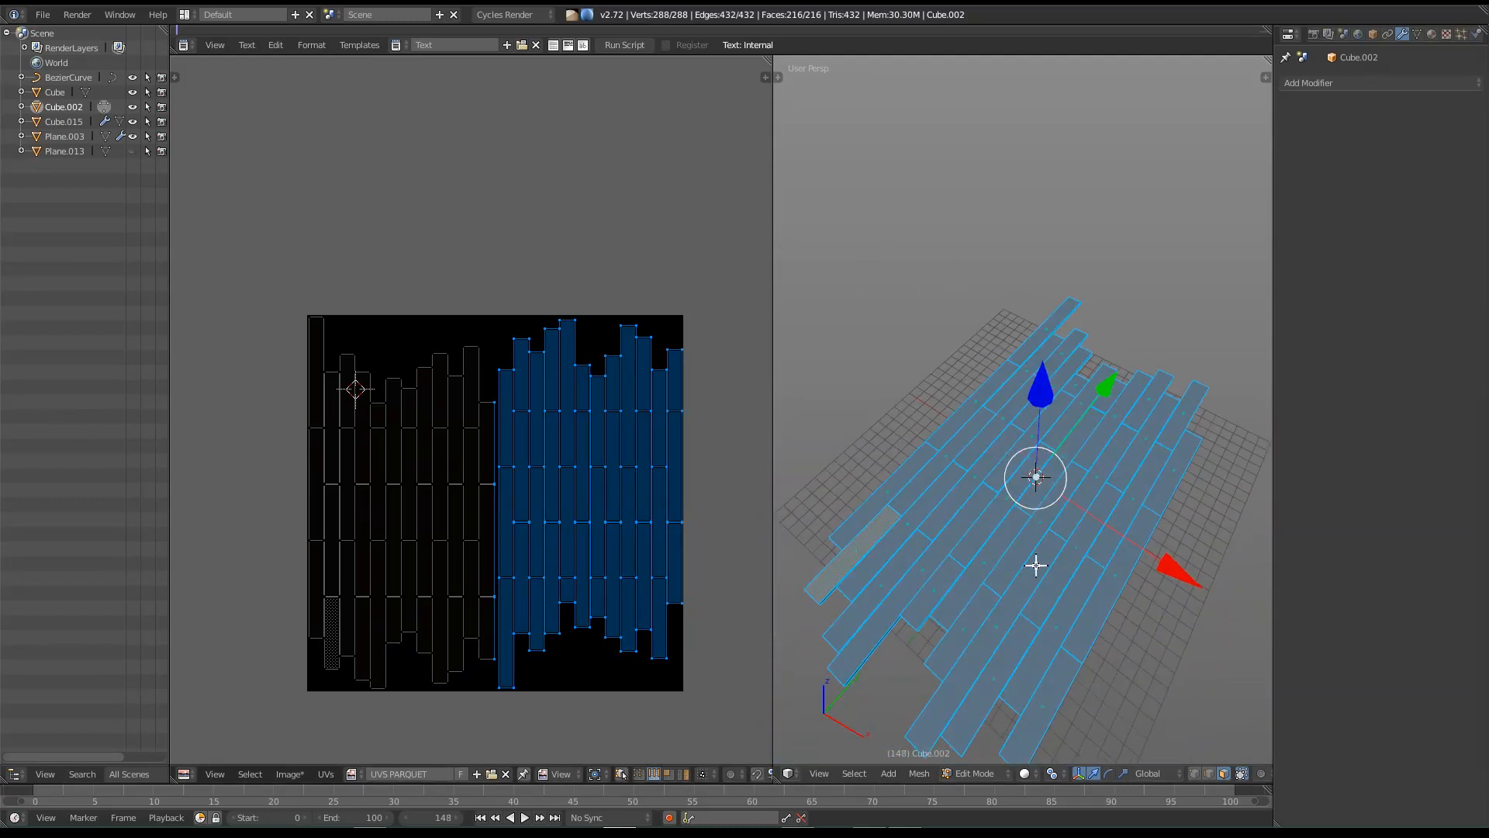
middle_drag(973, 572, 1017, 592)
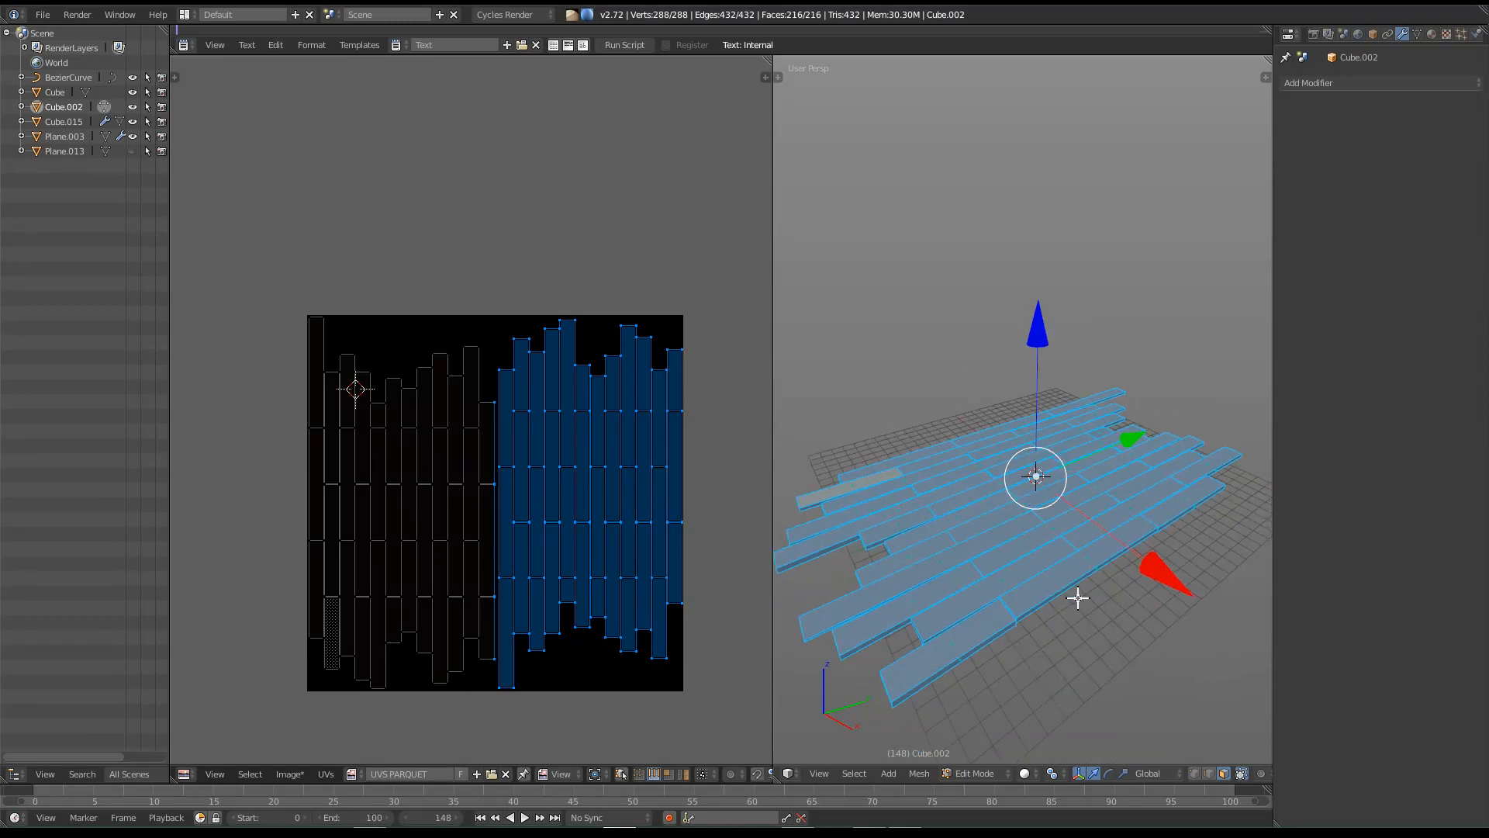
middle_drag(1072, 620, 912, 422)
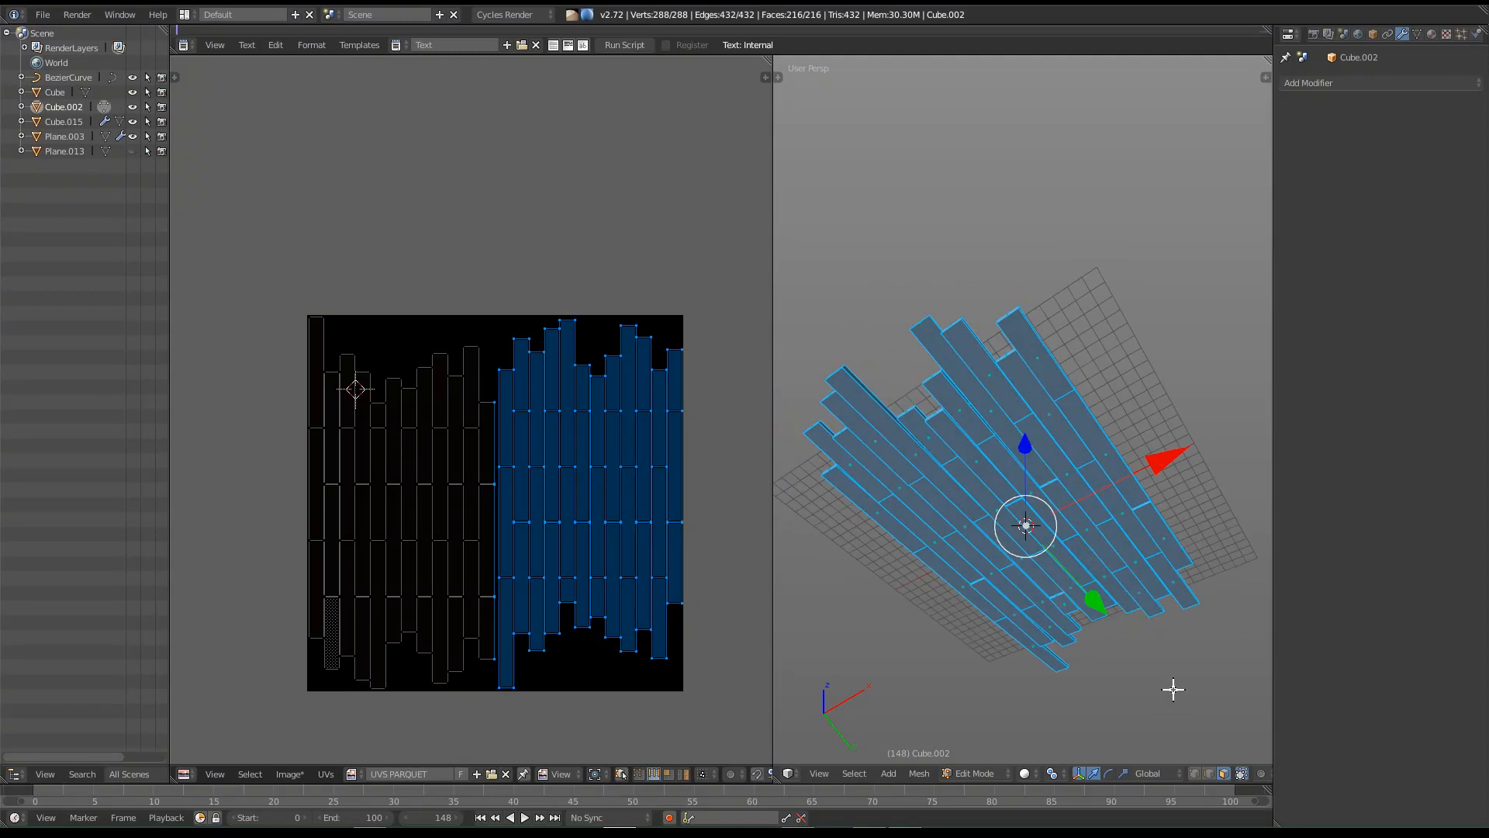
middle_drag(1021, 442, 979, 491)
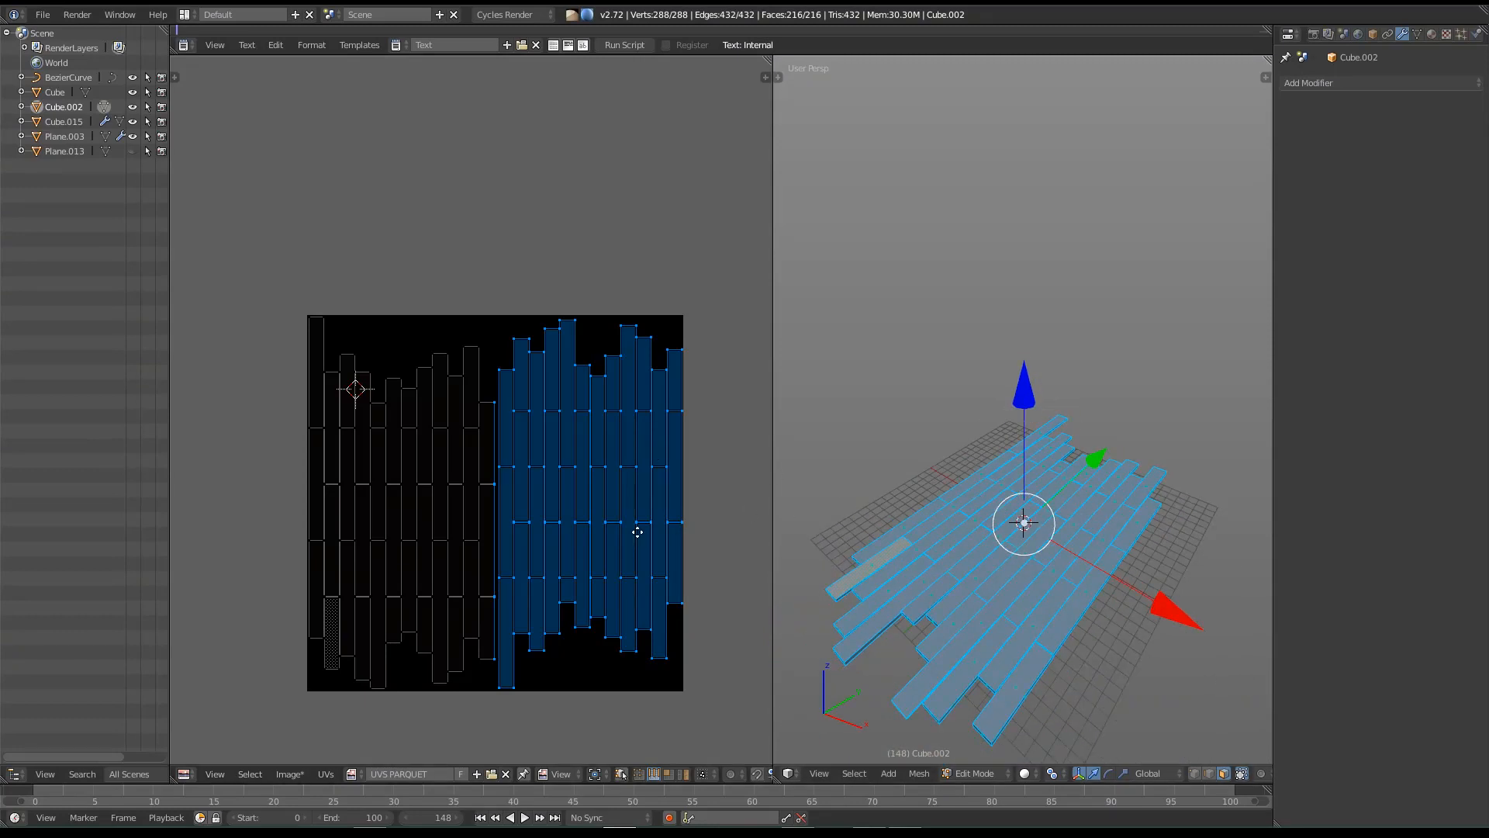
scroll(634, 519, up, 2)
middle_drag(617, 478, 672, 462)
Step: Return to Object Mode and show the hidden lamp instead of the plank floor, with Plane.013 as the active object
key(Tab)
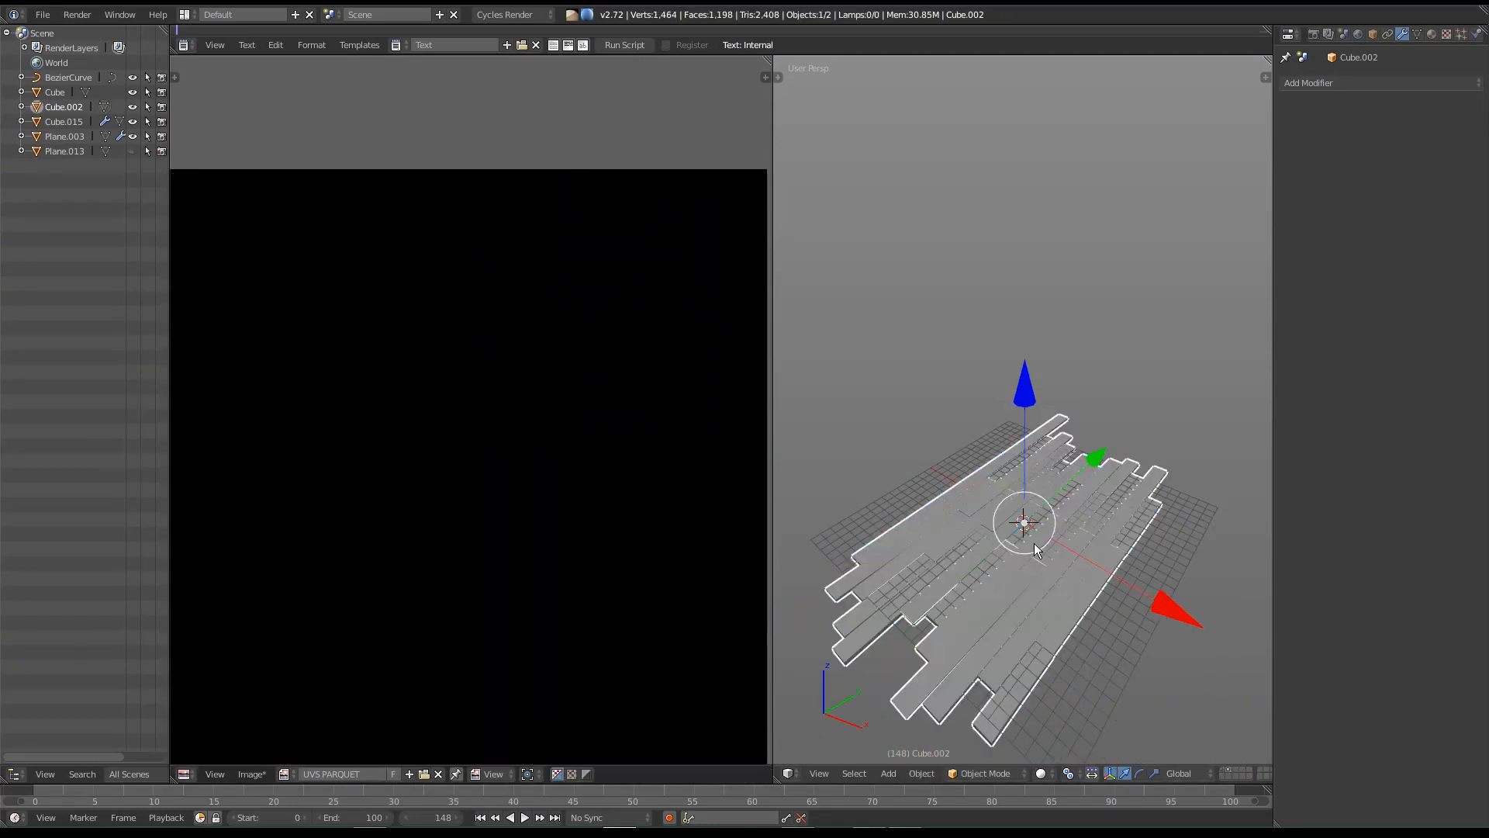
key(alt+h)
right_click(1020, 432)
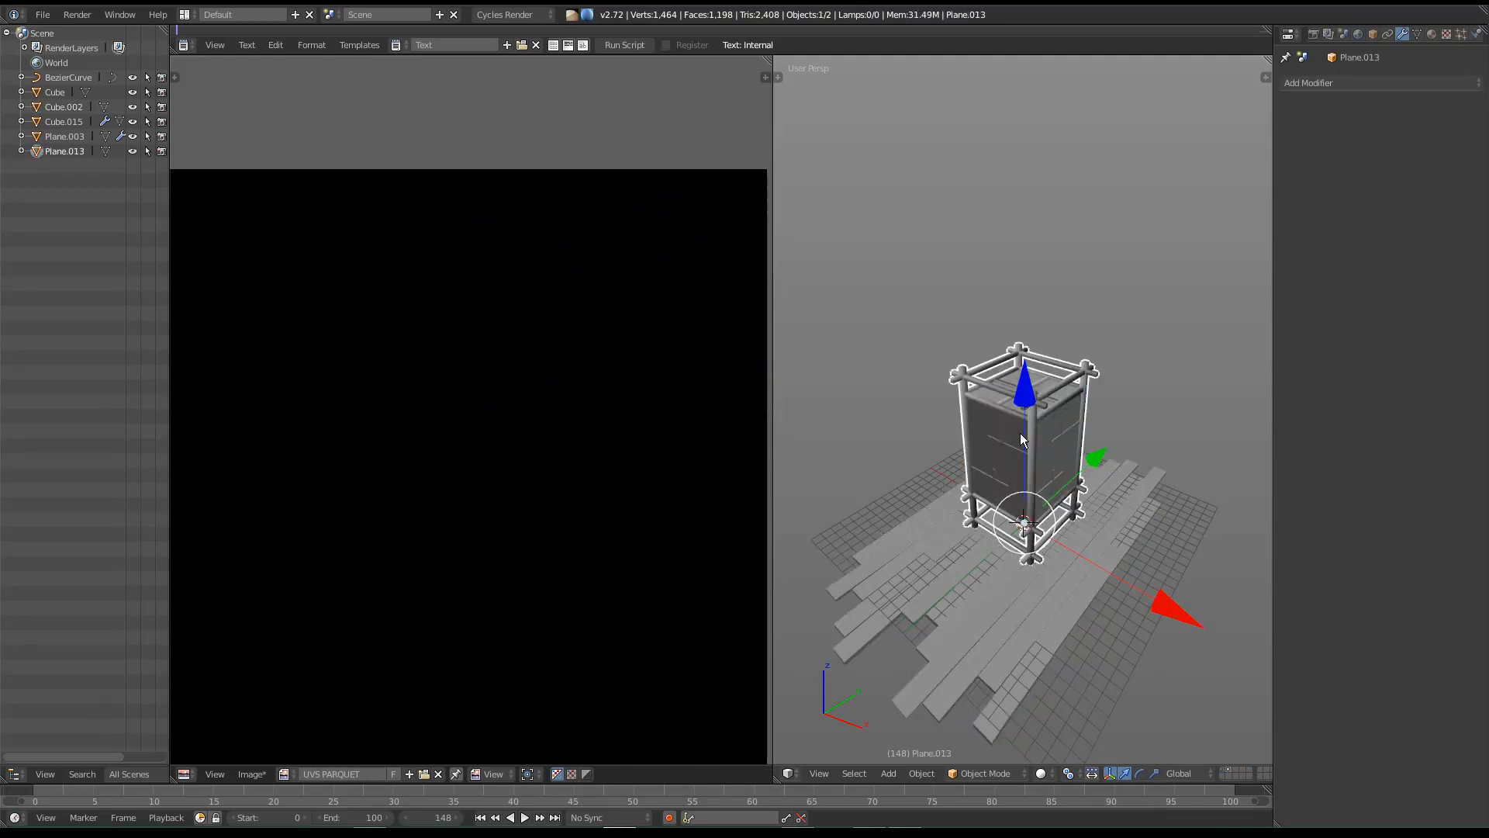
key(shift+h)
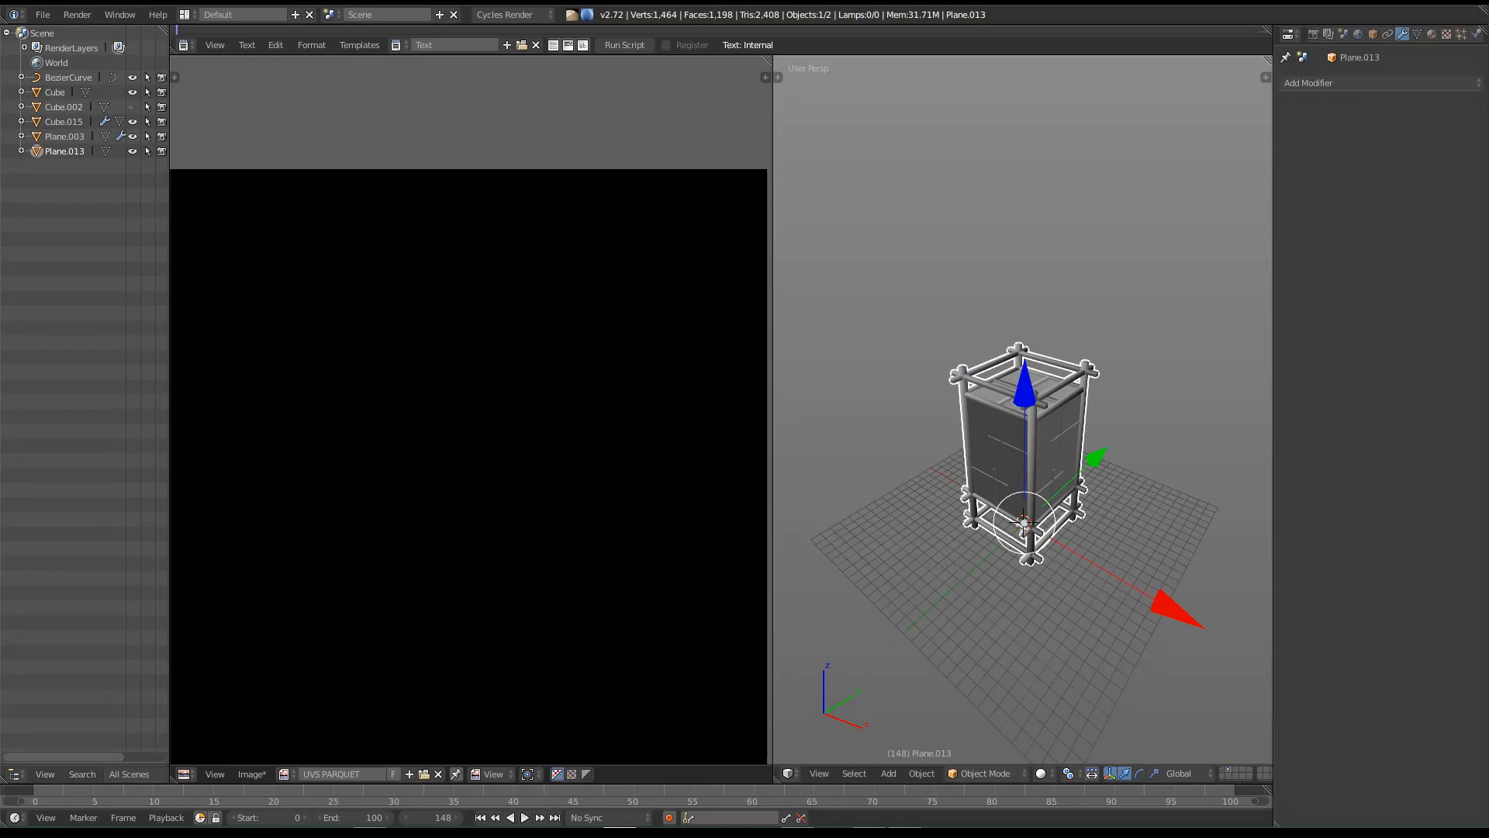
Step: Unlink UVS PARQUET from the image editor and create a blank 1024 × 1024 px black image named LAMPE
middle_drag(196, 555, 395, 502)
middle_drag(453, 669, 452, 659)
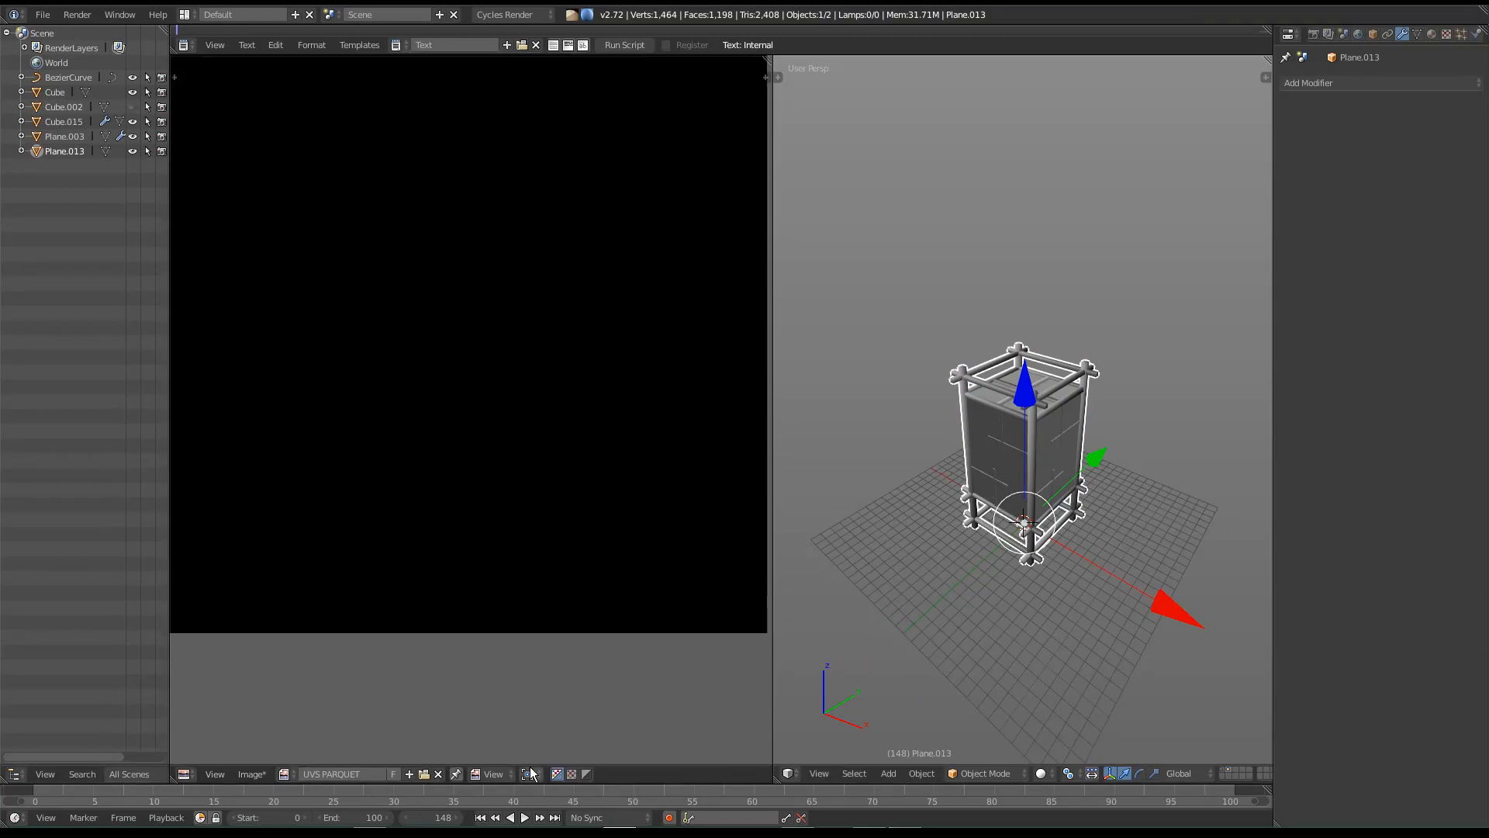
click(437, 774)
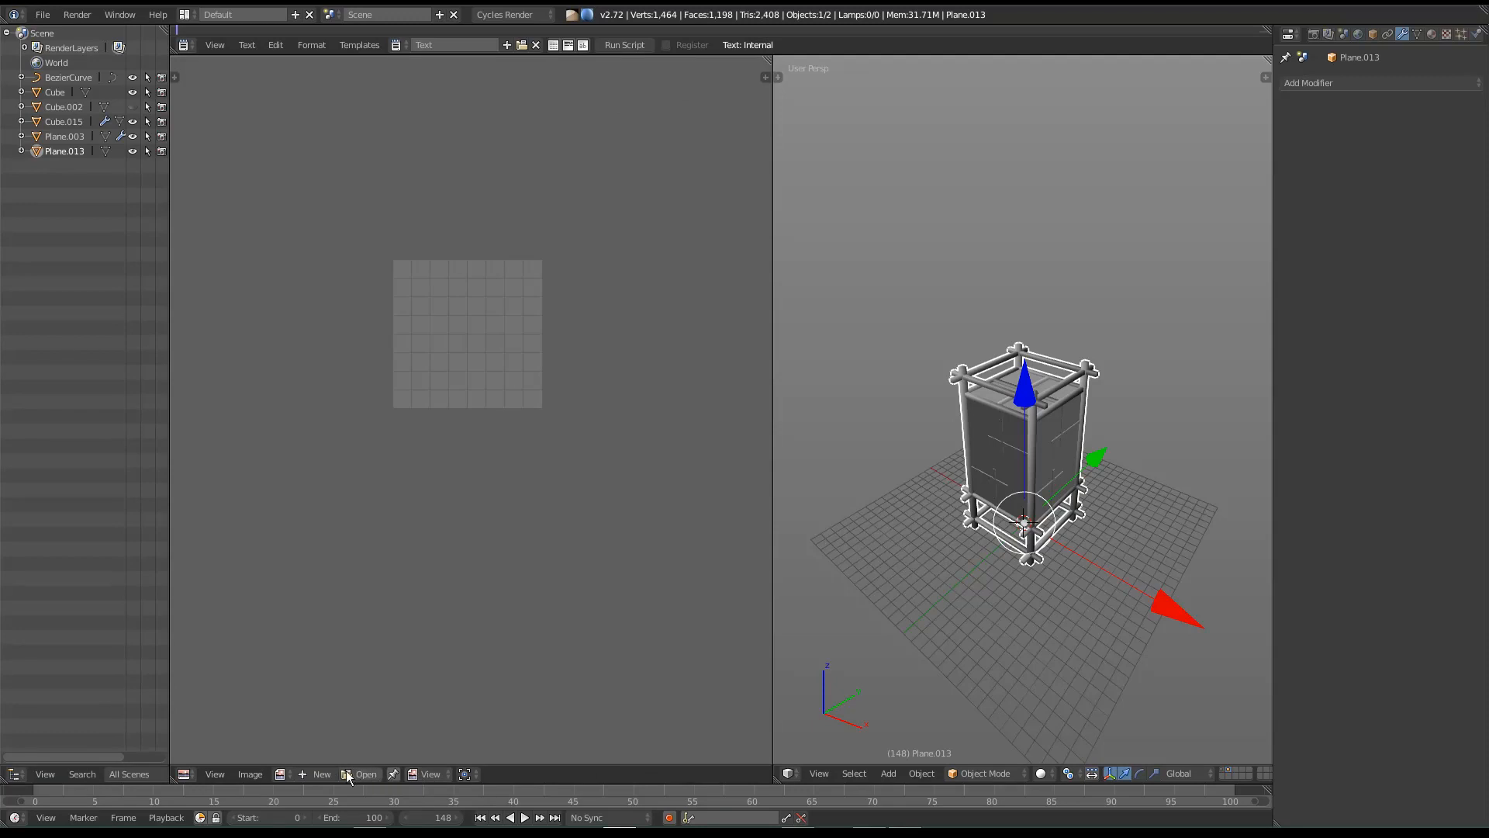
click(317, 773)
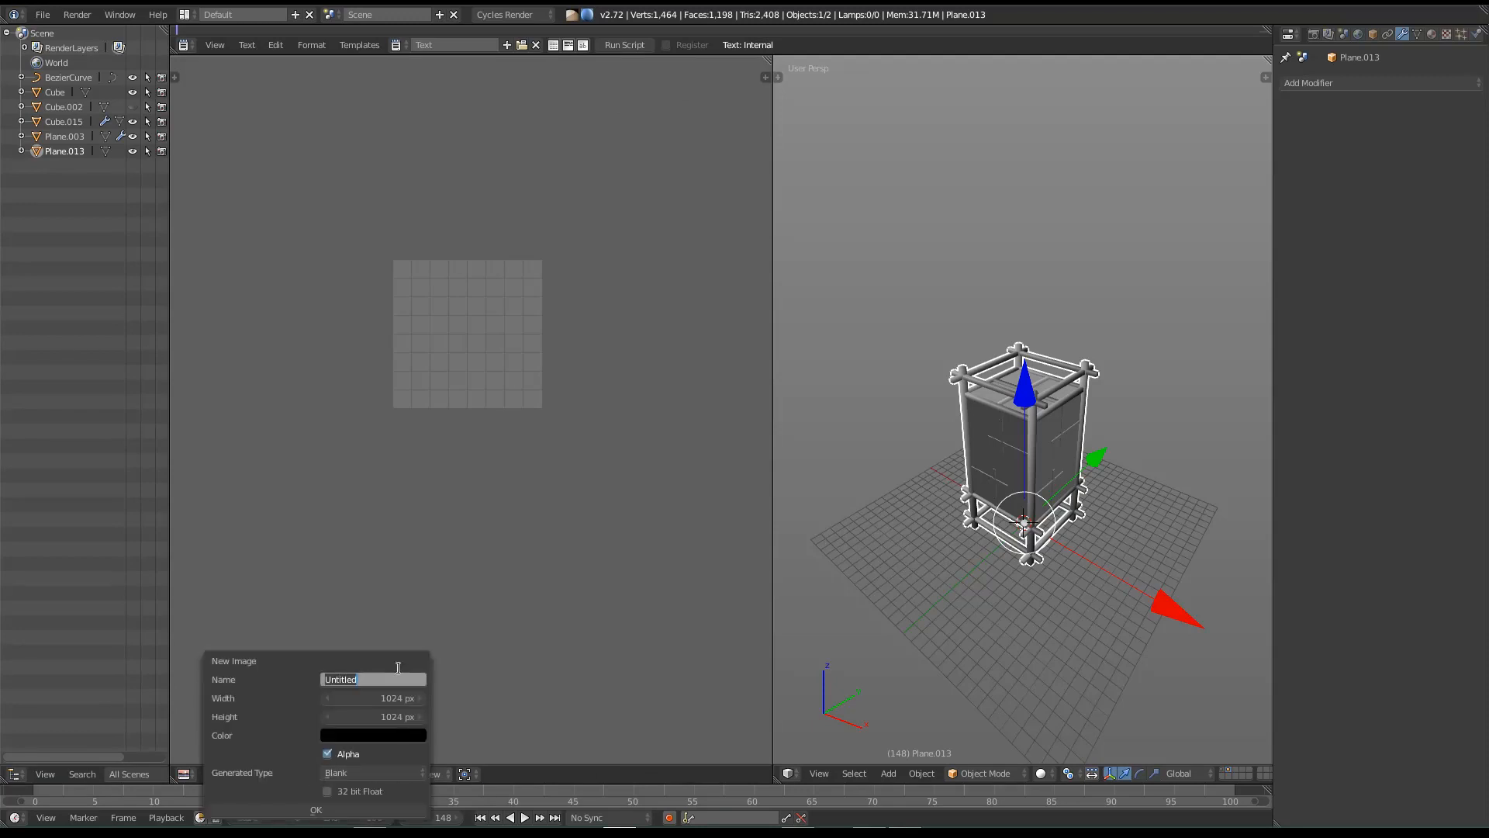
text(LAMPE)
click(335, 805)
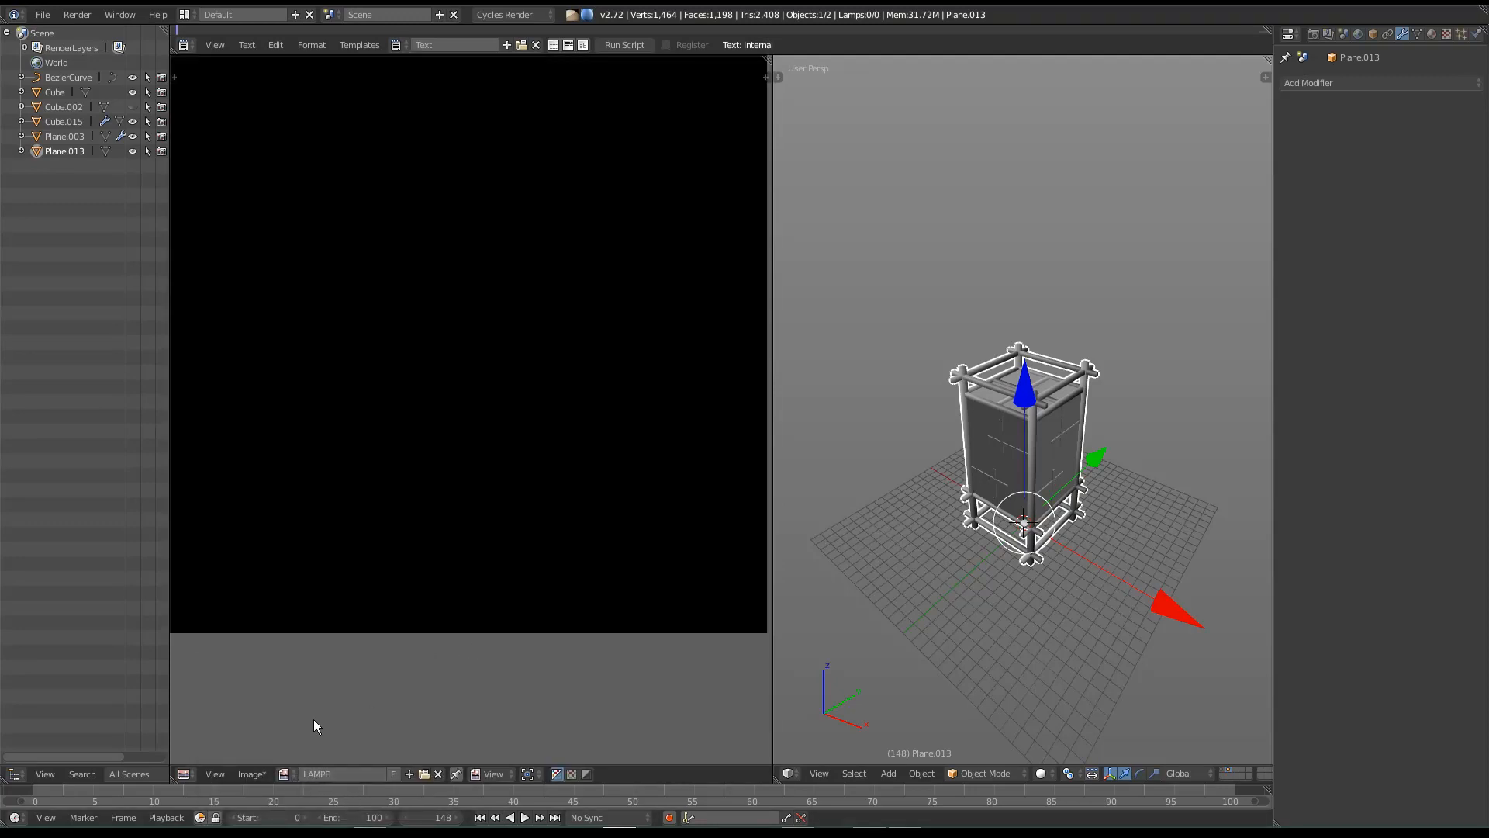
Step: Check the available images by displaying UVS PARQUET and switching back to LAMPE
click(285, 773)
click(304, 778)
click(284, 774)
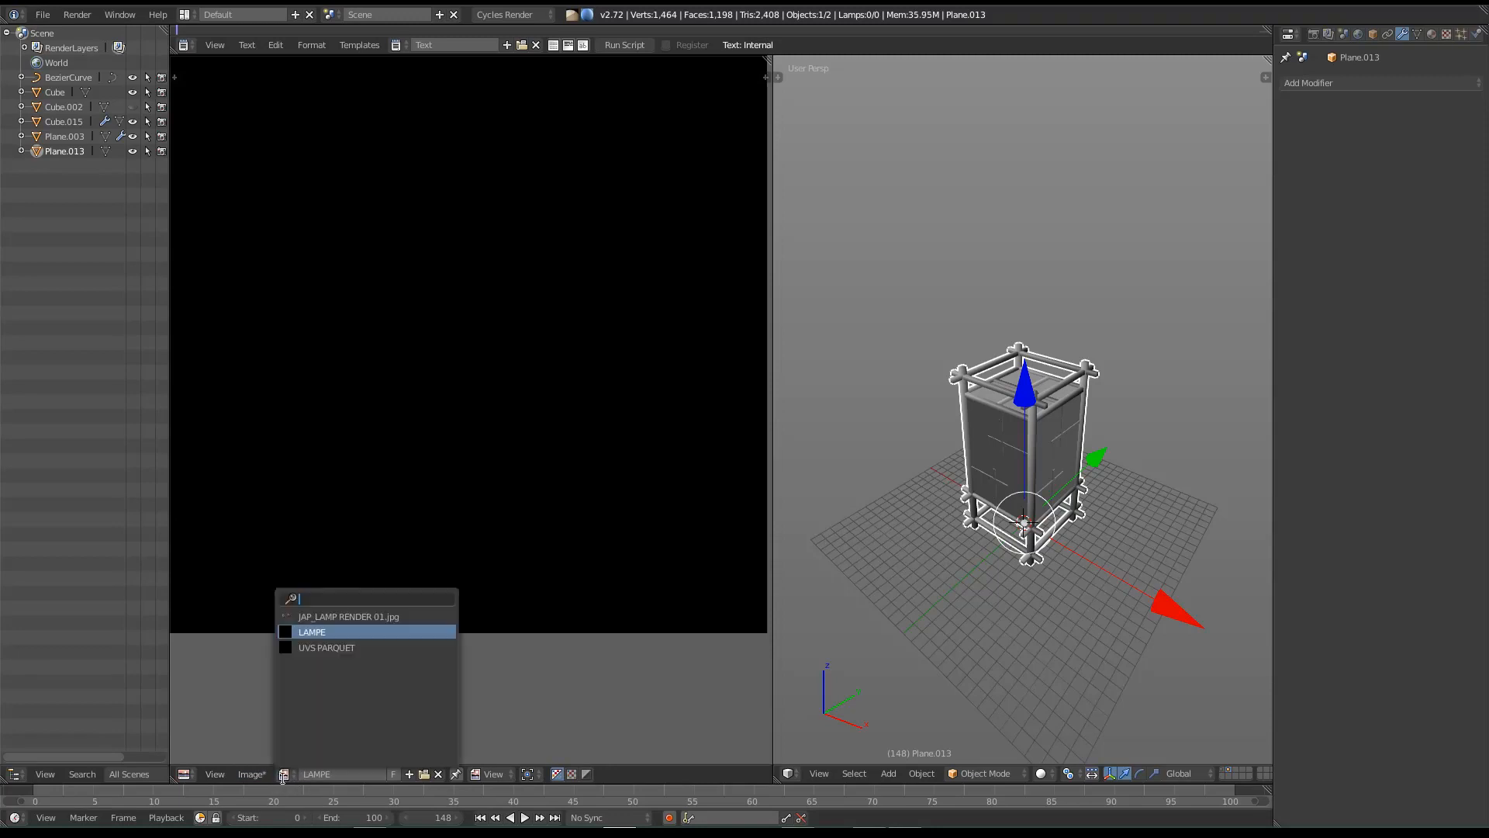
click(348, 647)
click(285, 774)
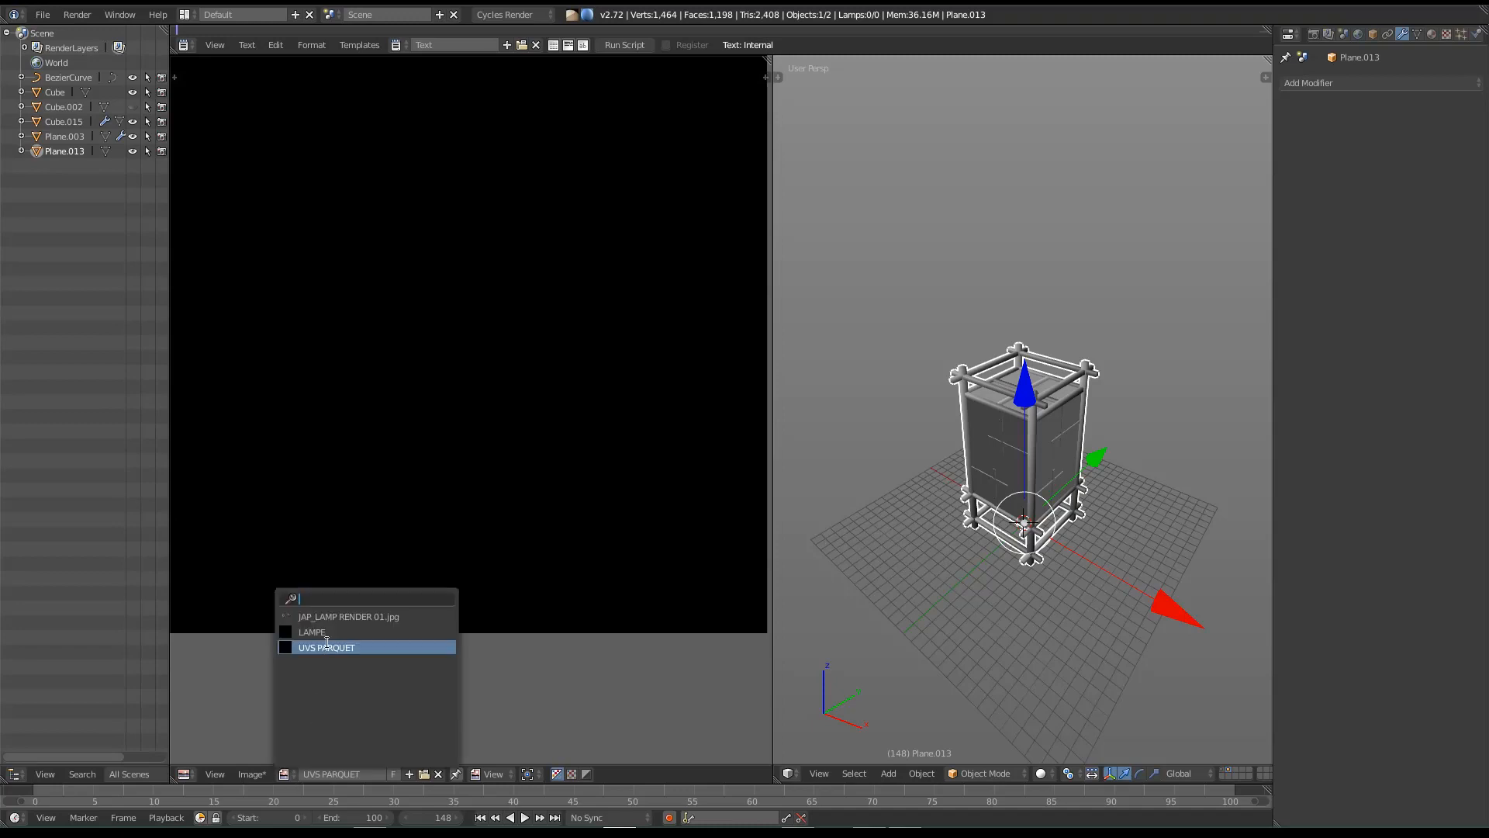
click(318, 632)
Step: Display the reference image JAP_LAMP RENDER 01.jpg and examine the wooden planks beneath the lamp up close
click(284, 774)
click(339, 617)
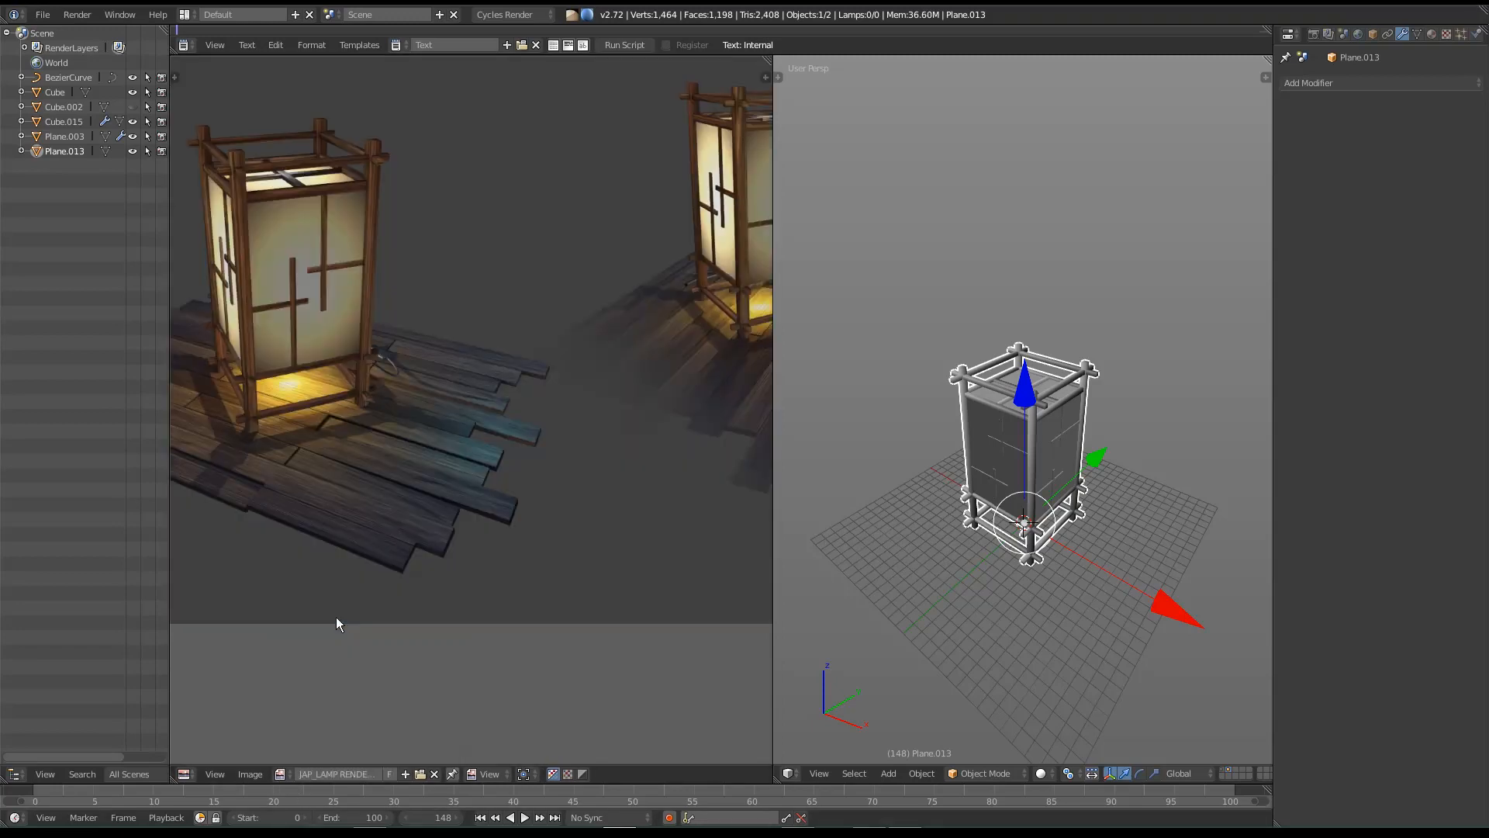
scroll(434, 601, up, 8)
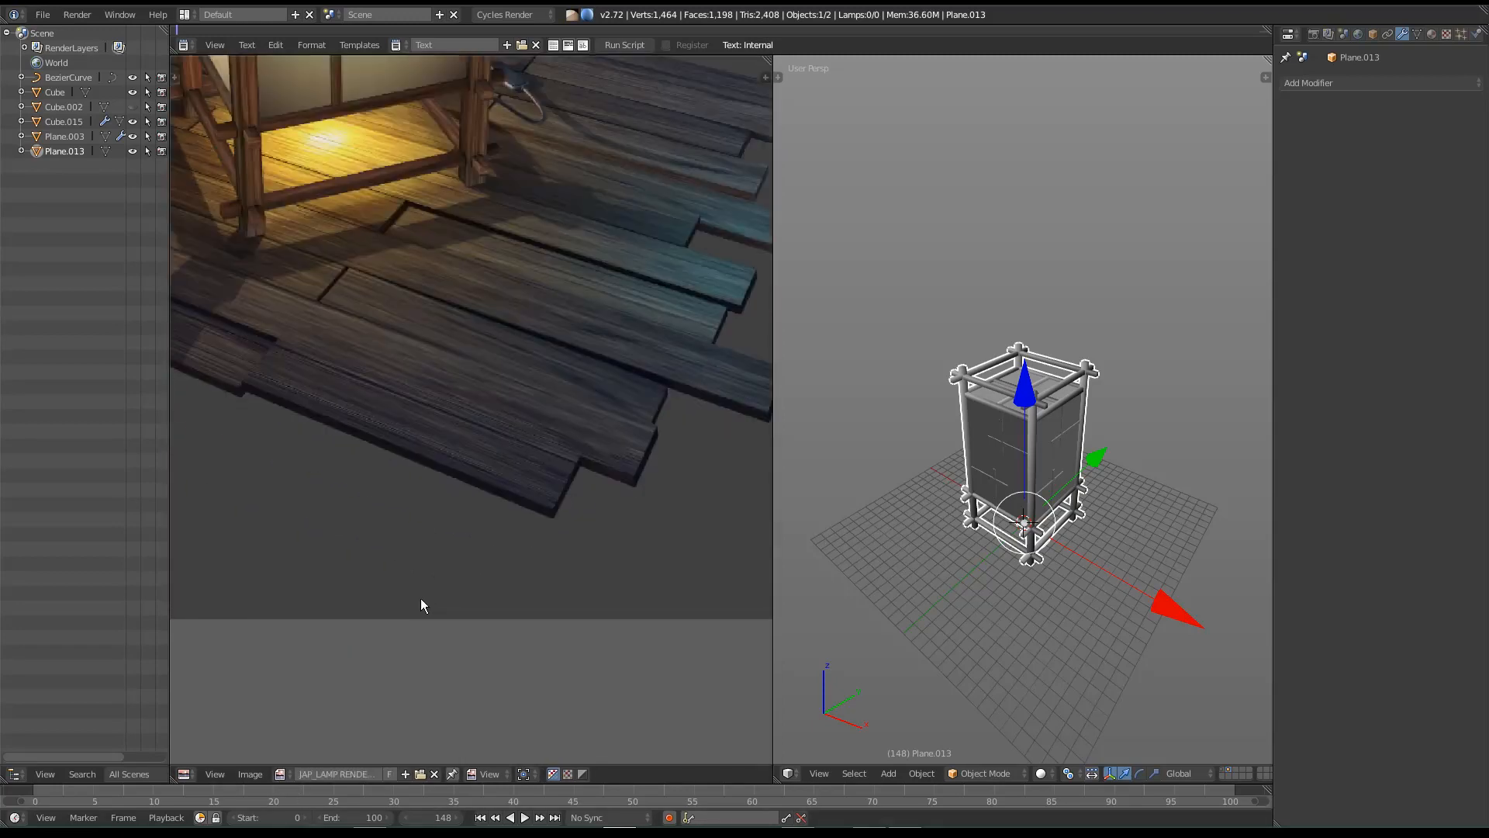
mouse_move(598, 503)
middle_down()
mouse_move(493, 574)
mouse_move(578, 515)
middle_up()
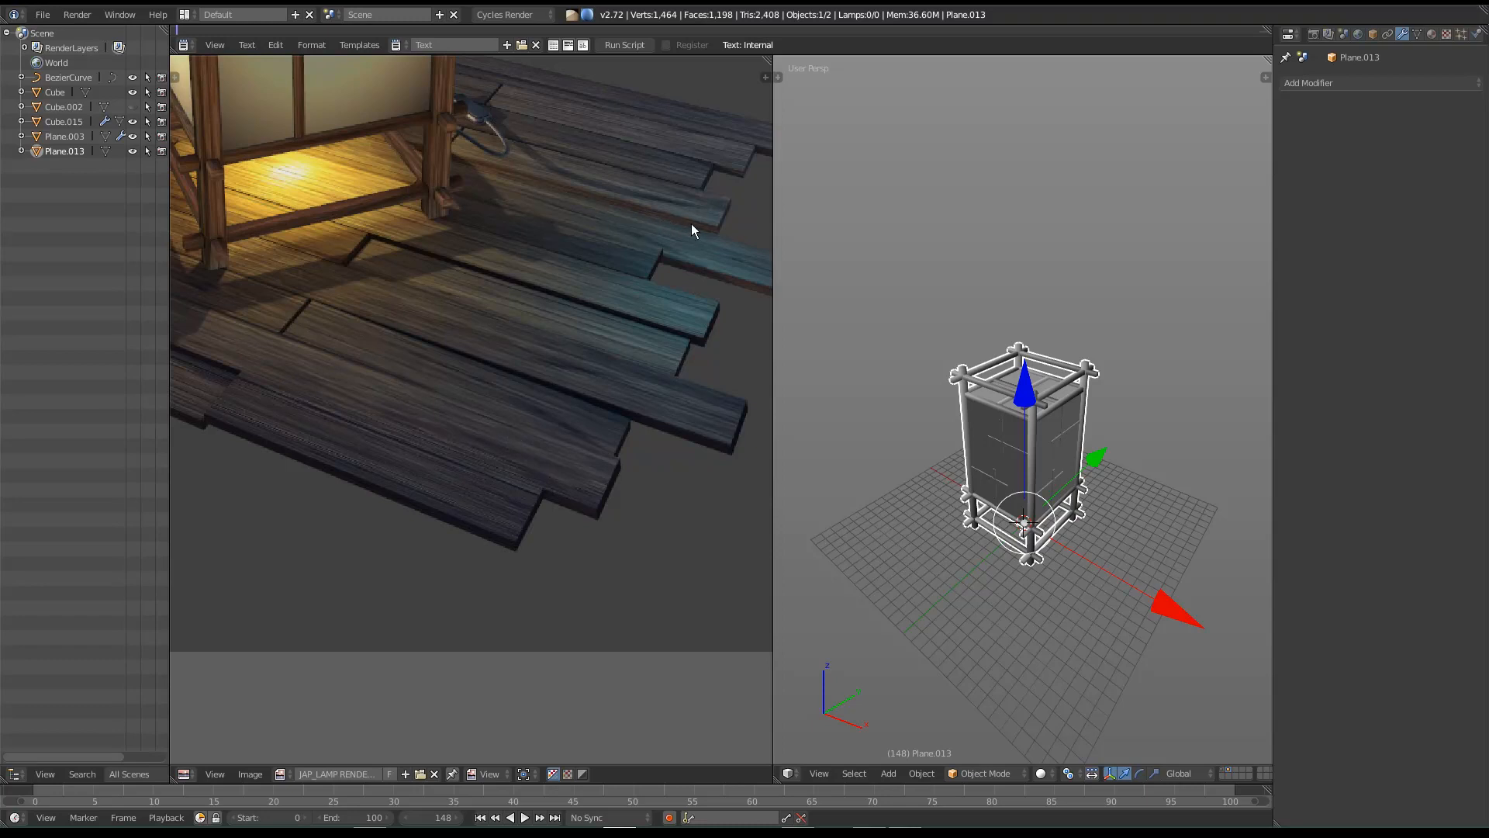
Step: Examine the ends of the floor planks around the lamp in the reference image
middle_drag(617, 505, 190, 486)
middle_drag(467, 392, 239, 419)
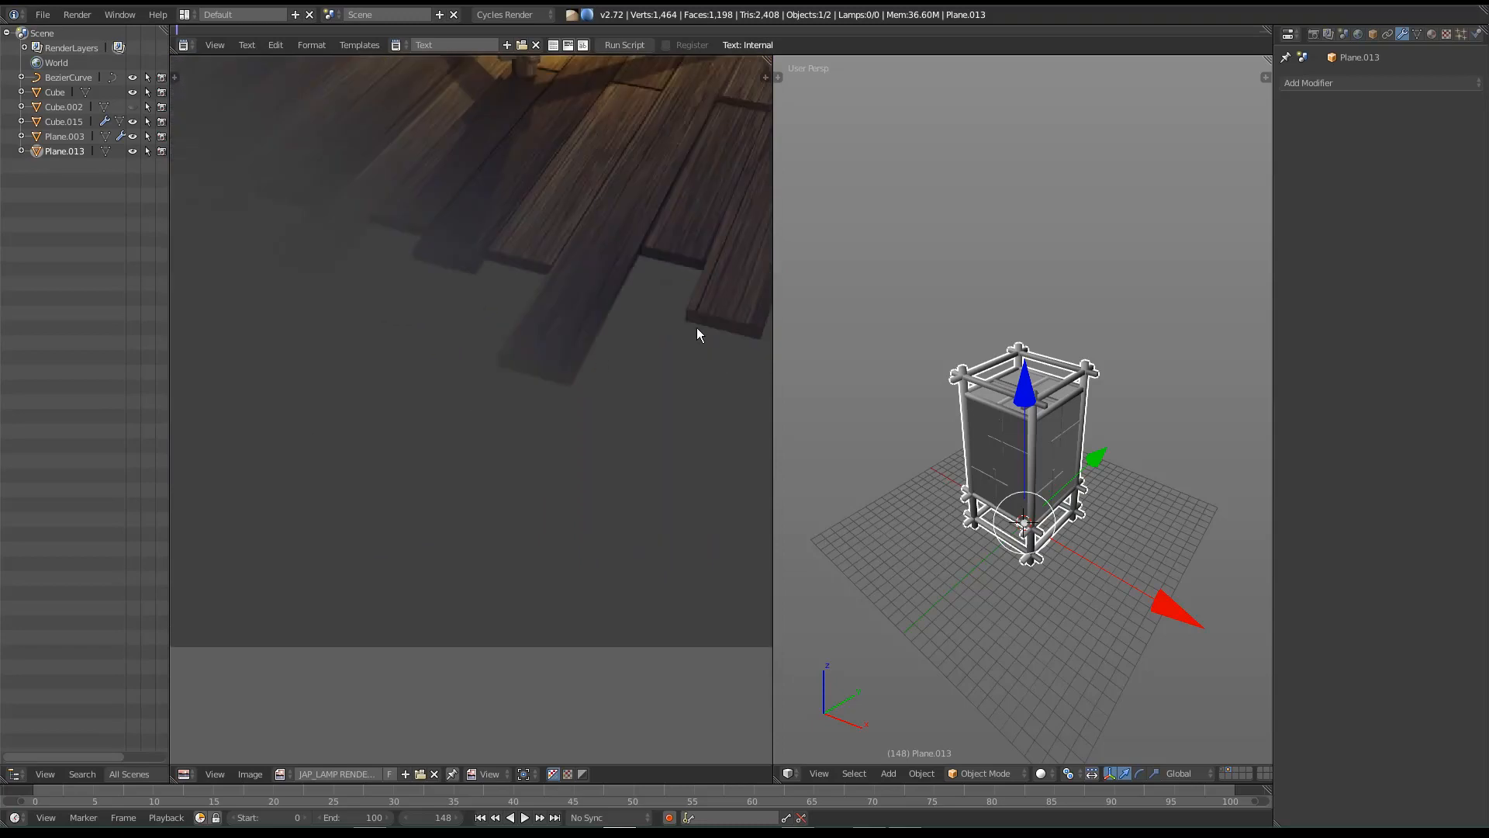
middle_drag(707, 412, 413, 445)
middle_drag(489, 379, 675, 512)
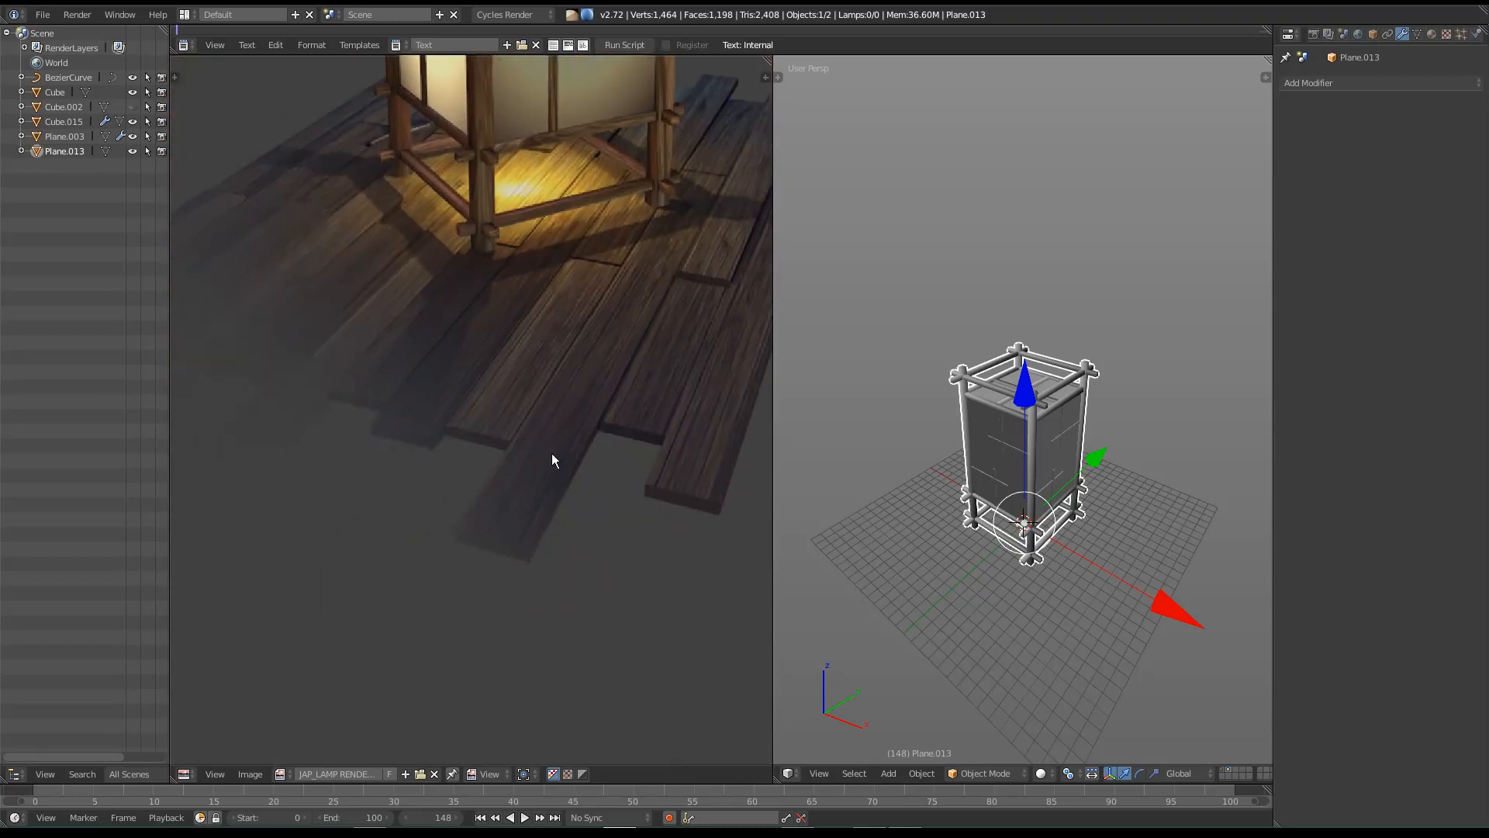
middle_drag(536, 570, 709, 529)
middle_drag(191, 518, 542, 521)
middle_drag(402, 704, 398, 659)
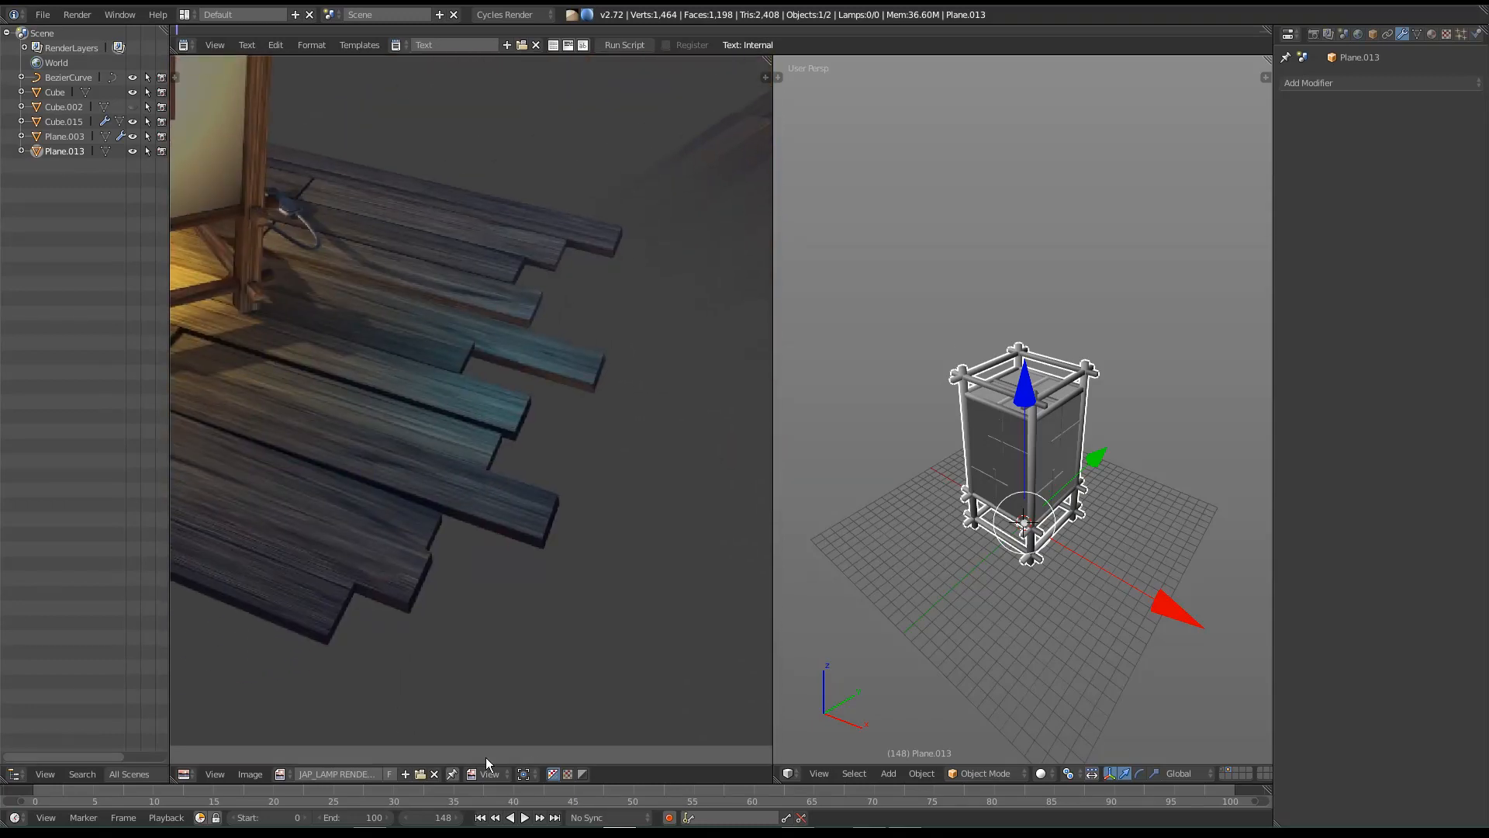
Step: Display the LAMPE image again in the image editor, with the whole black square in view
click(287, 776)
click(325, 632)
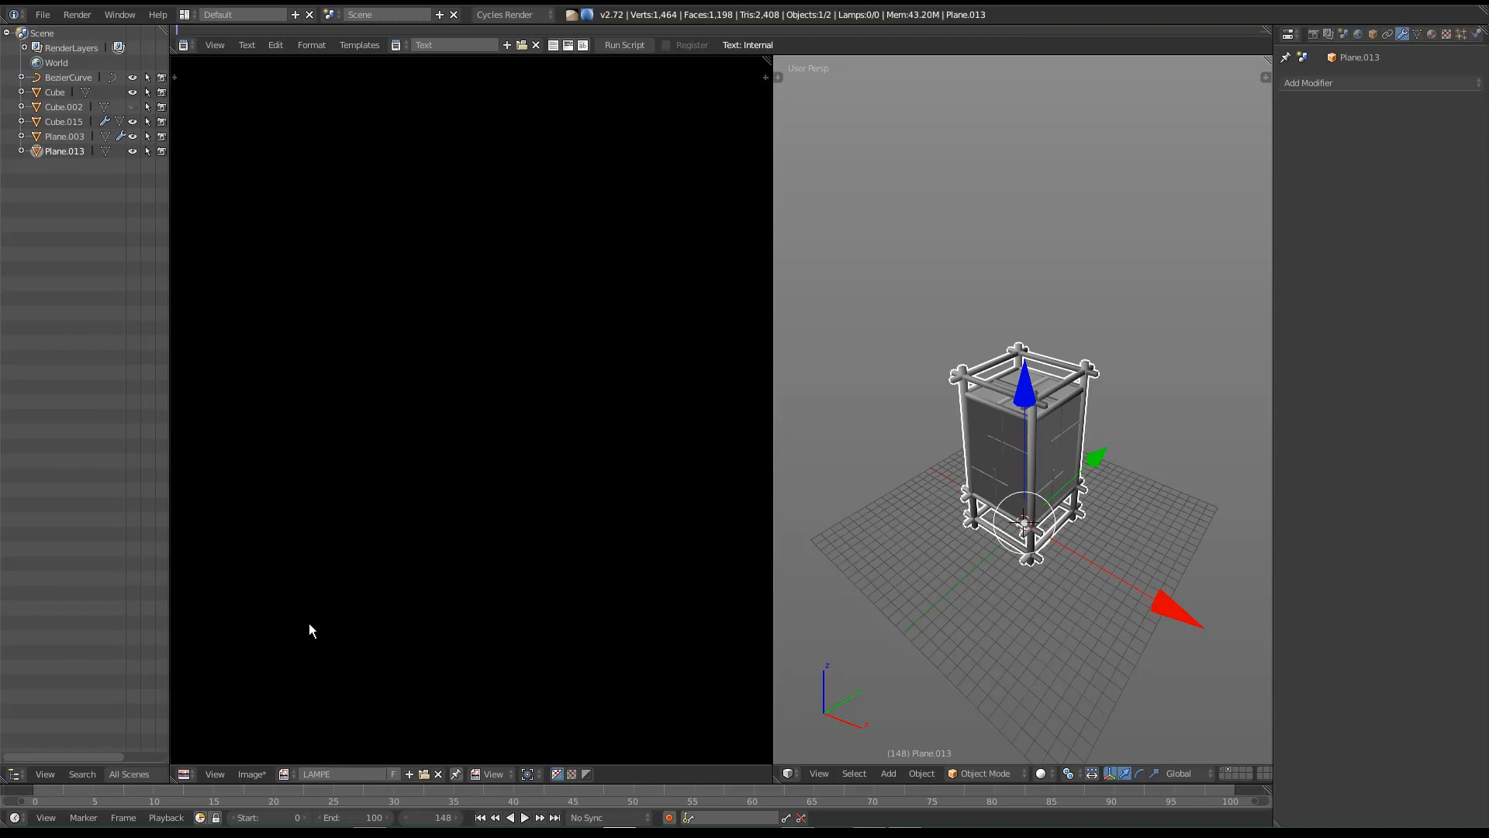
scroll(388, 552, down, 2)
middle_drag(388, 552, 507, 597)
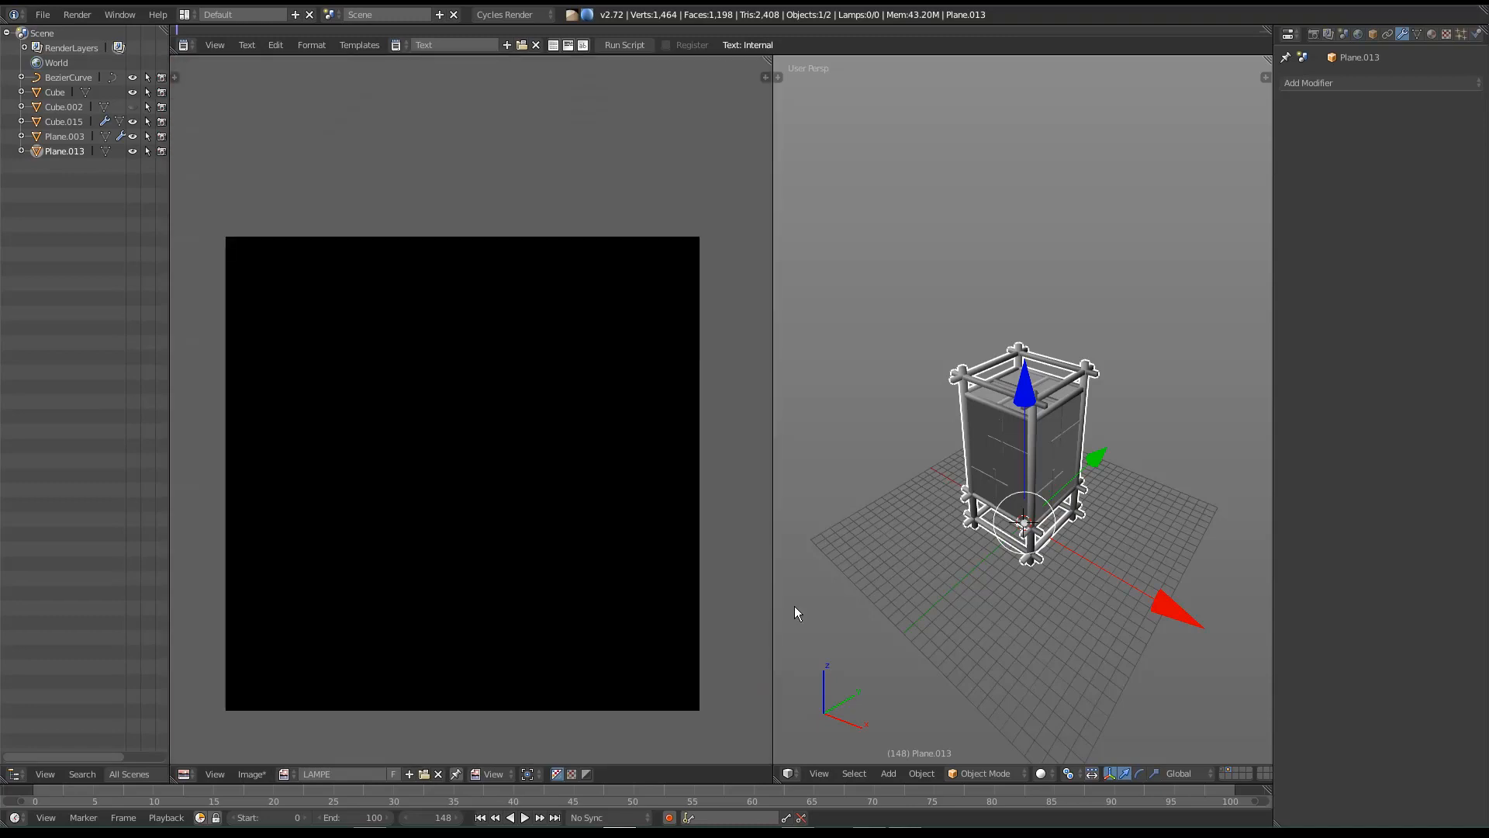
Step: Maximize the 3D view and enter Edit Mode on the lamp mesh
key(ctrl+Up)
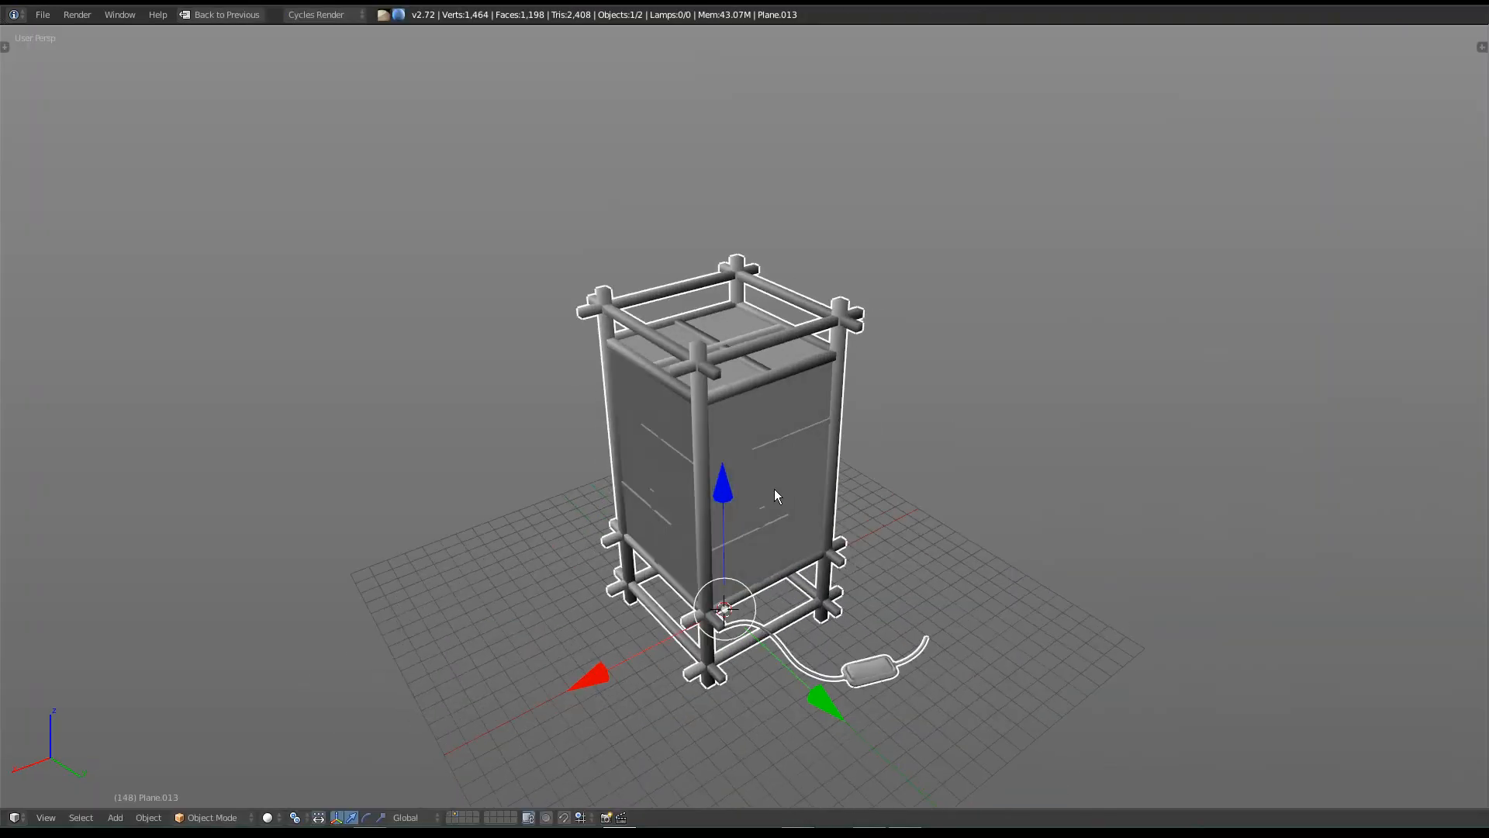
key(Tab)
scroll(712, 343, up, 2)
key(w)
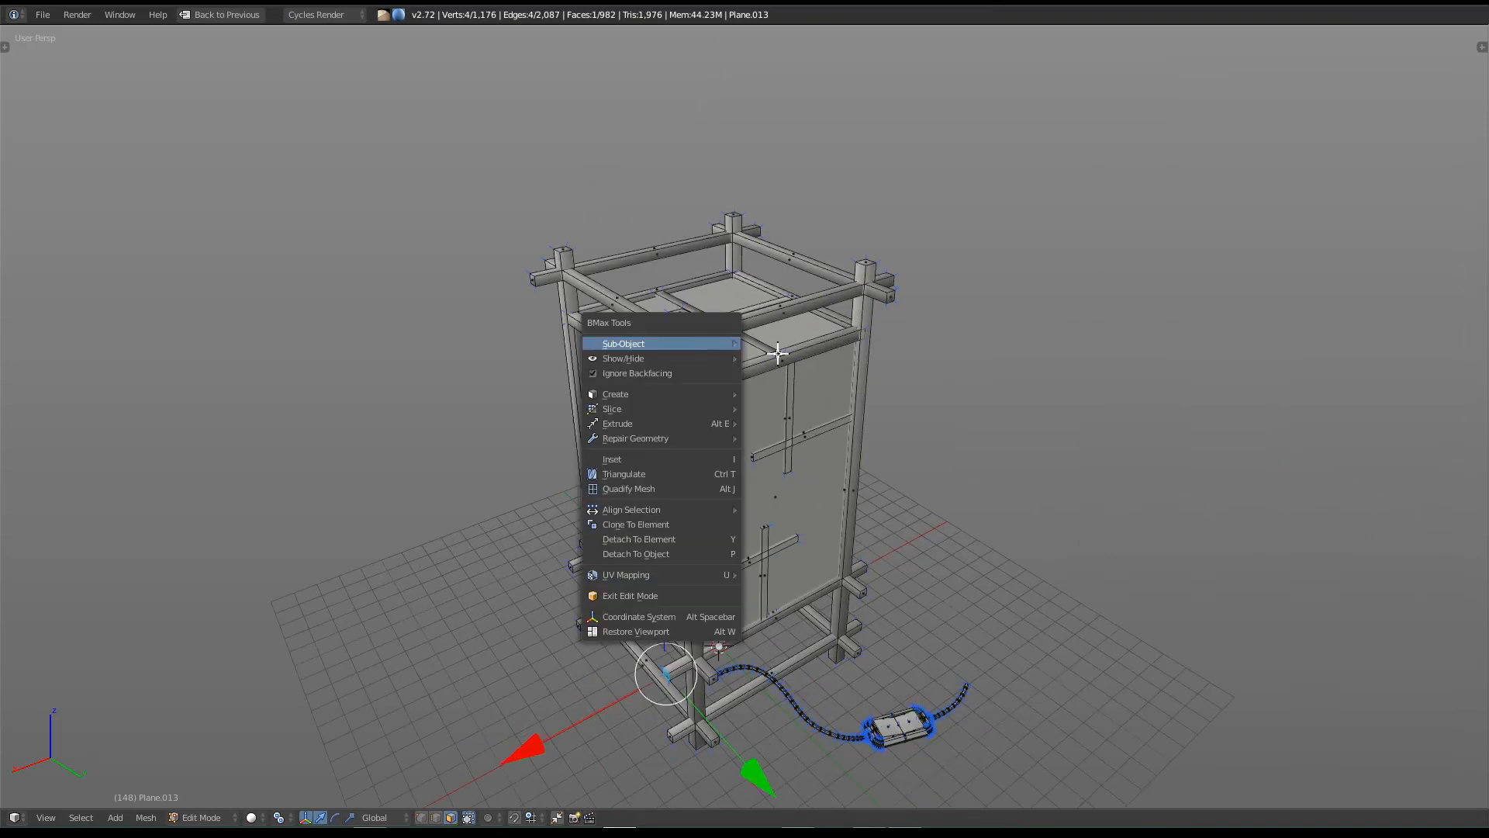
key(Escape)
Step: Select the lamp's four vertical corner posts with their linked geometry and separate them into their own object
right_click(683, 351)
right_click(677, 335)
shift+right_click(572, 253)
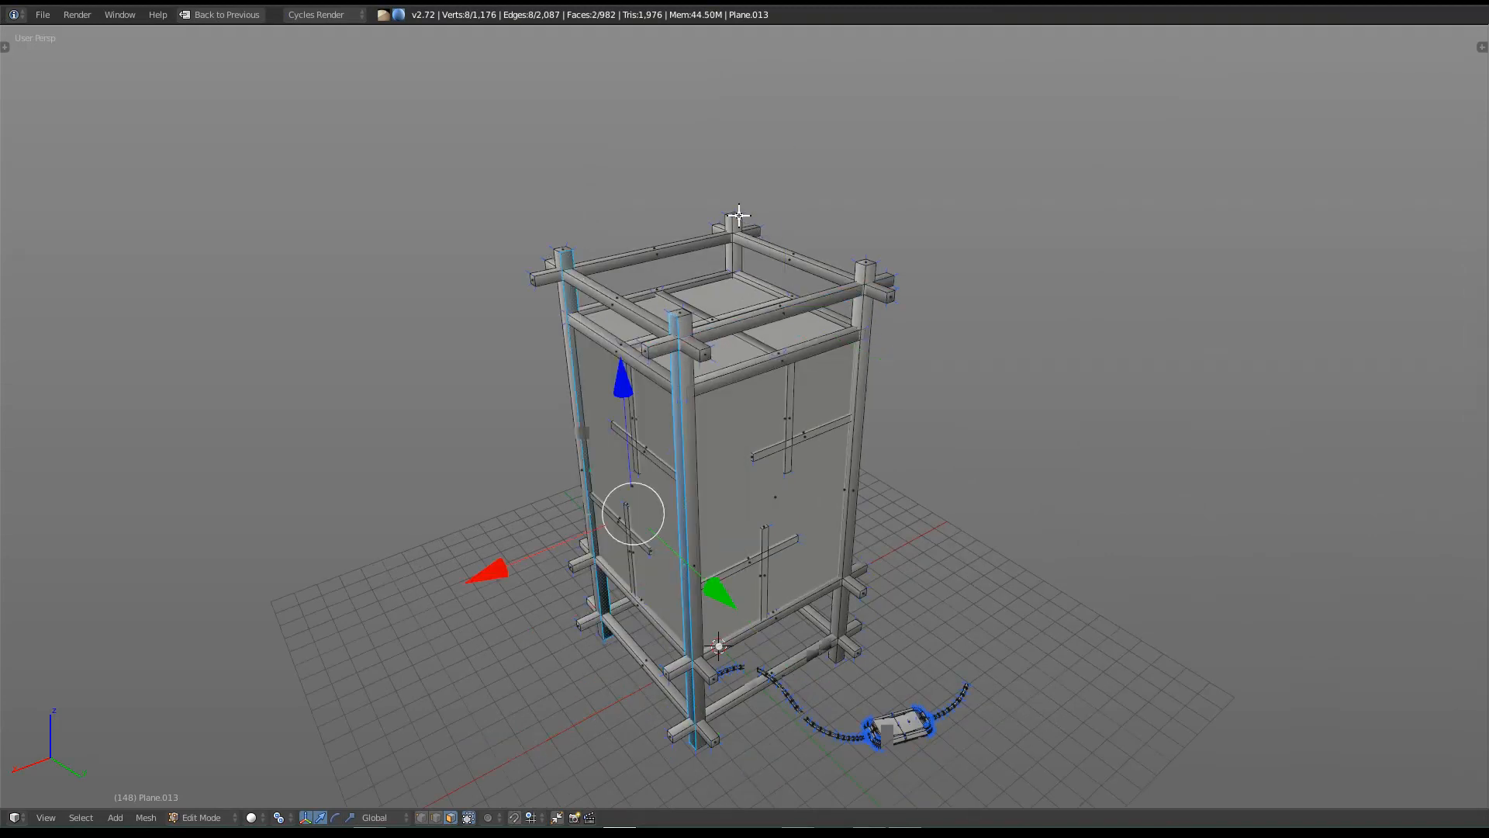
shift+right_click(738, 215)
shift+right_click(860, 264)
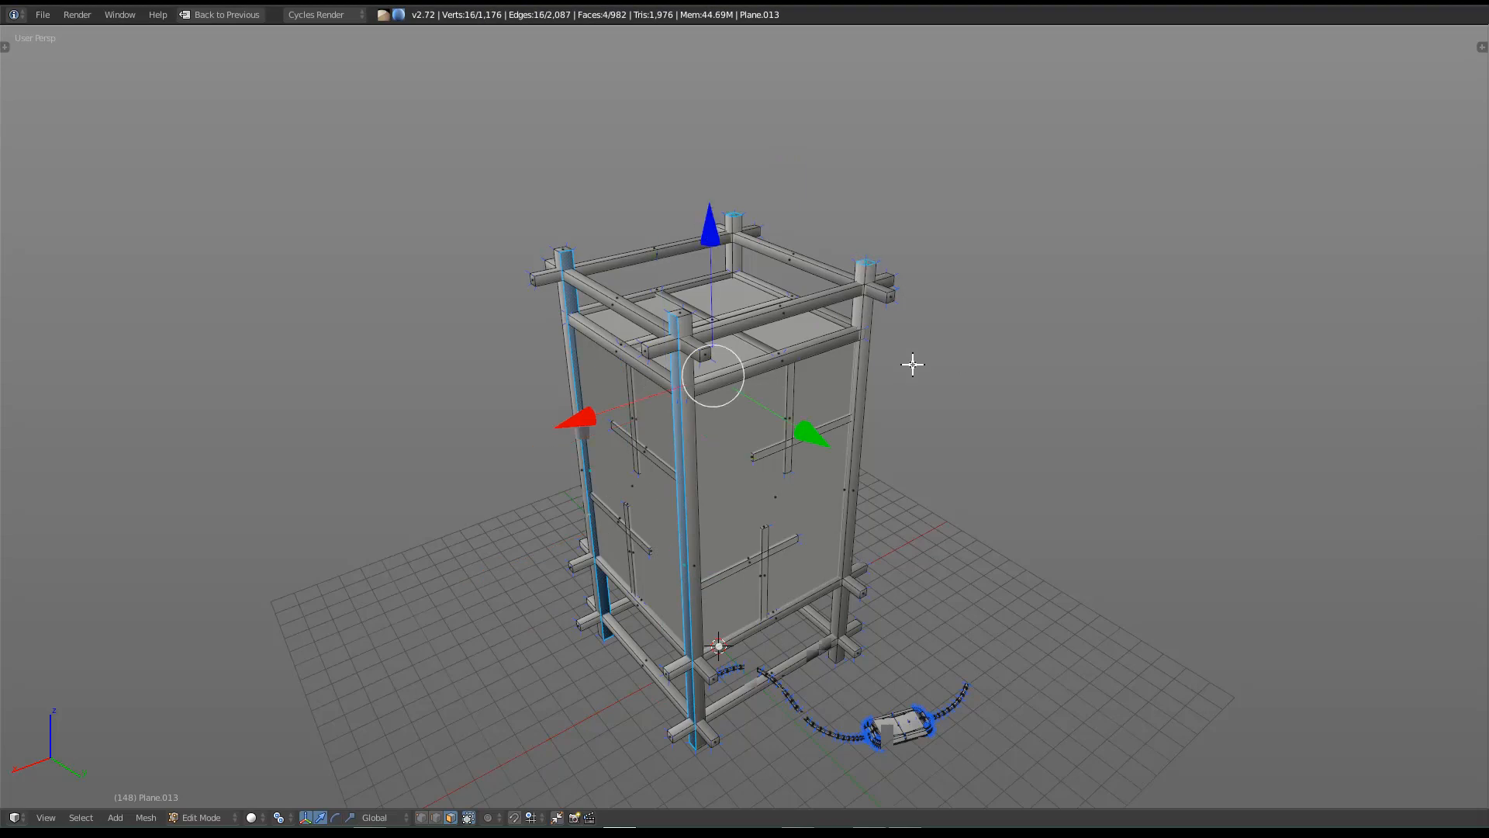
key(ctrl+l)
key(p)
click(913, 364)
Step: Hide the transform manipulator and select the four upper crossbeams plus the reachable lower crossbeams with their linked geometry
right_click(780, 310)
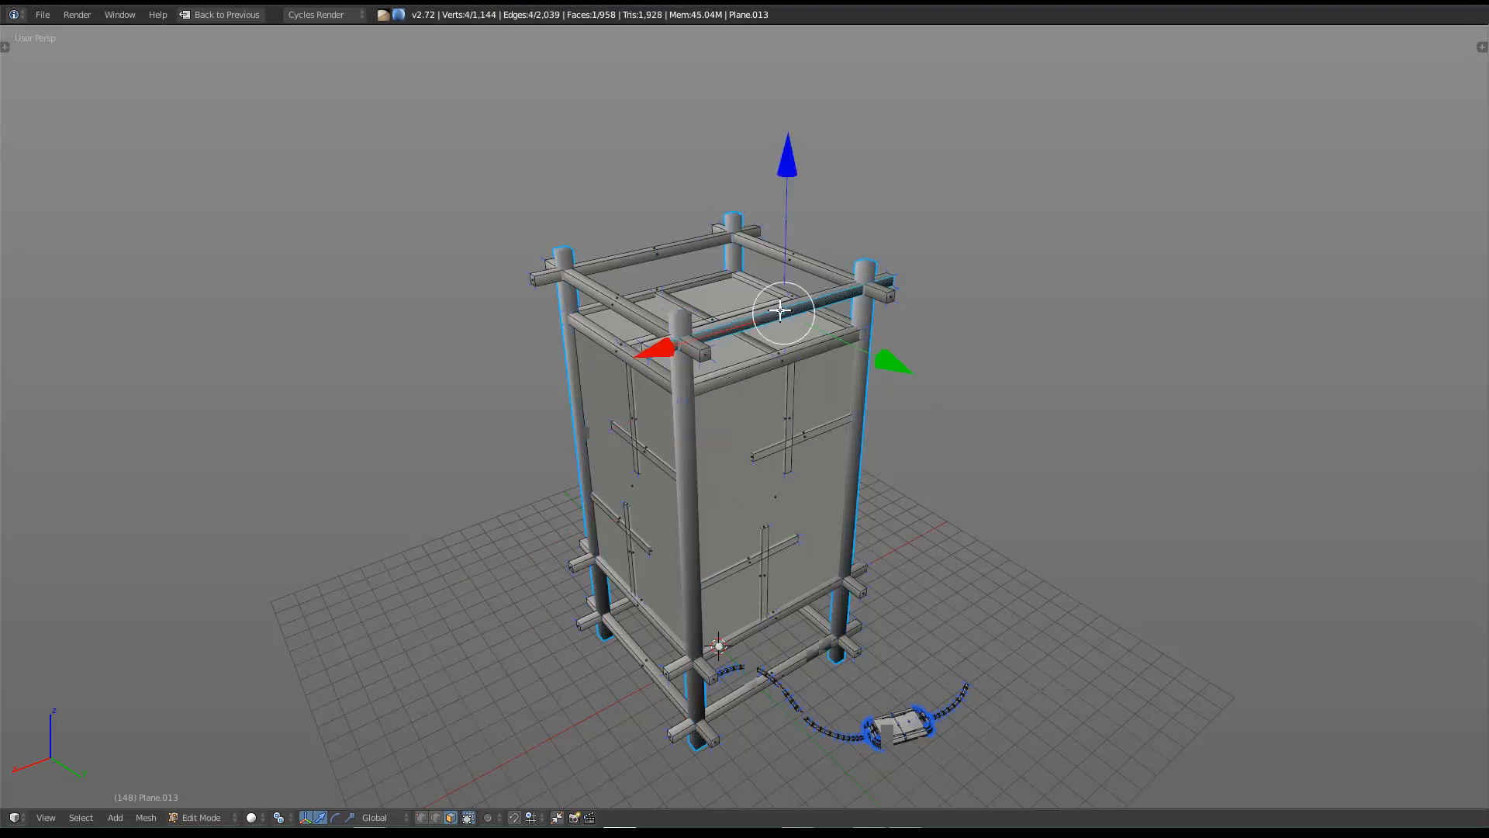
shift+right_click(787, 259)
key(ctrl+space)
key(l)
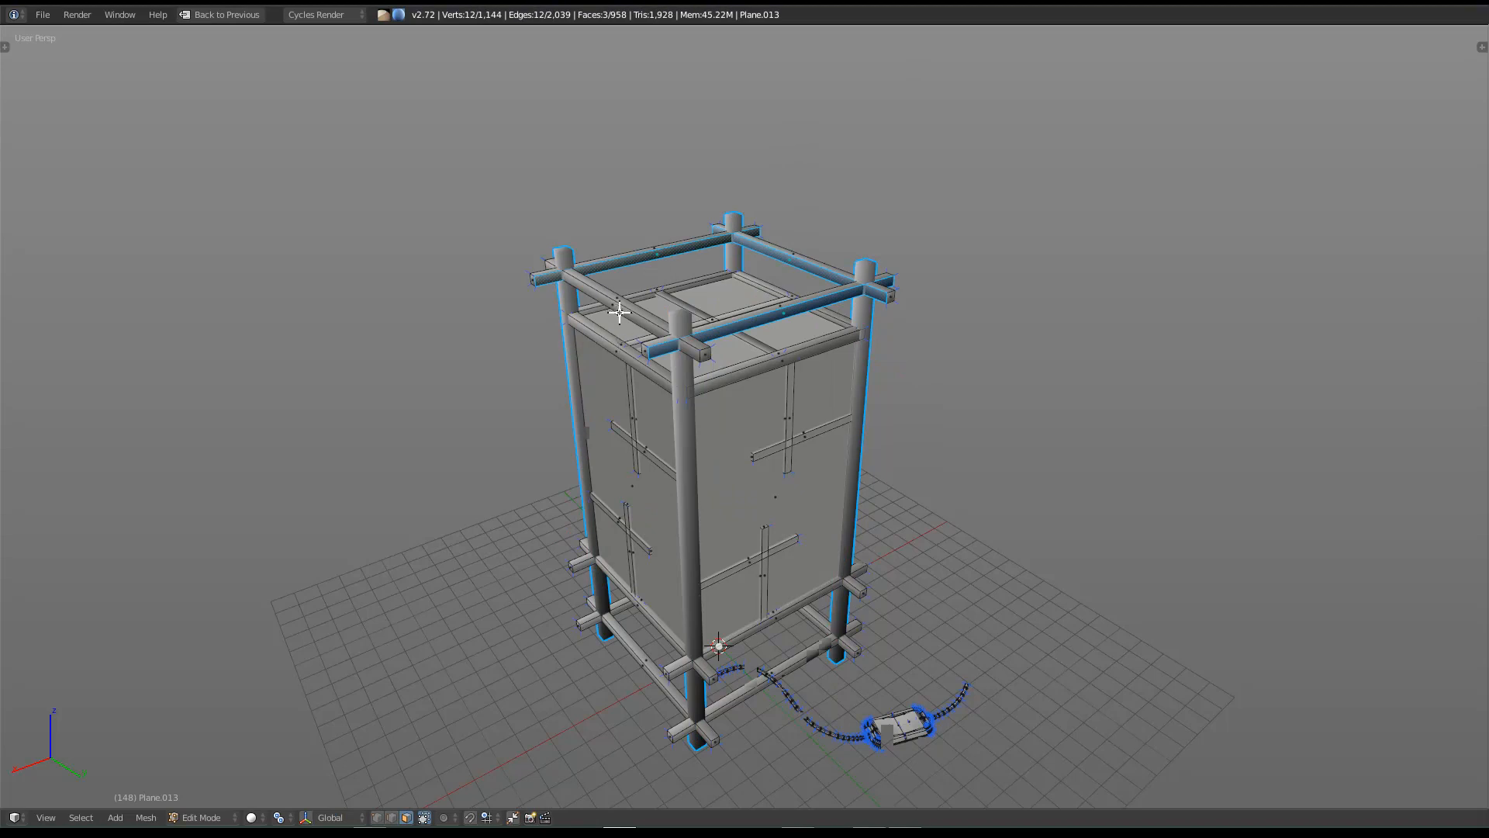
key(l)
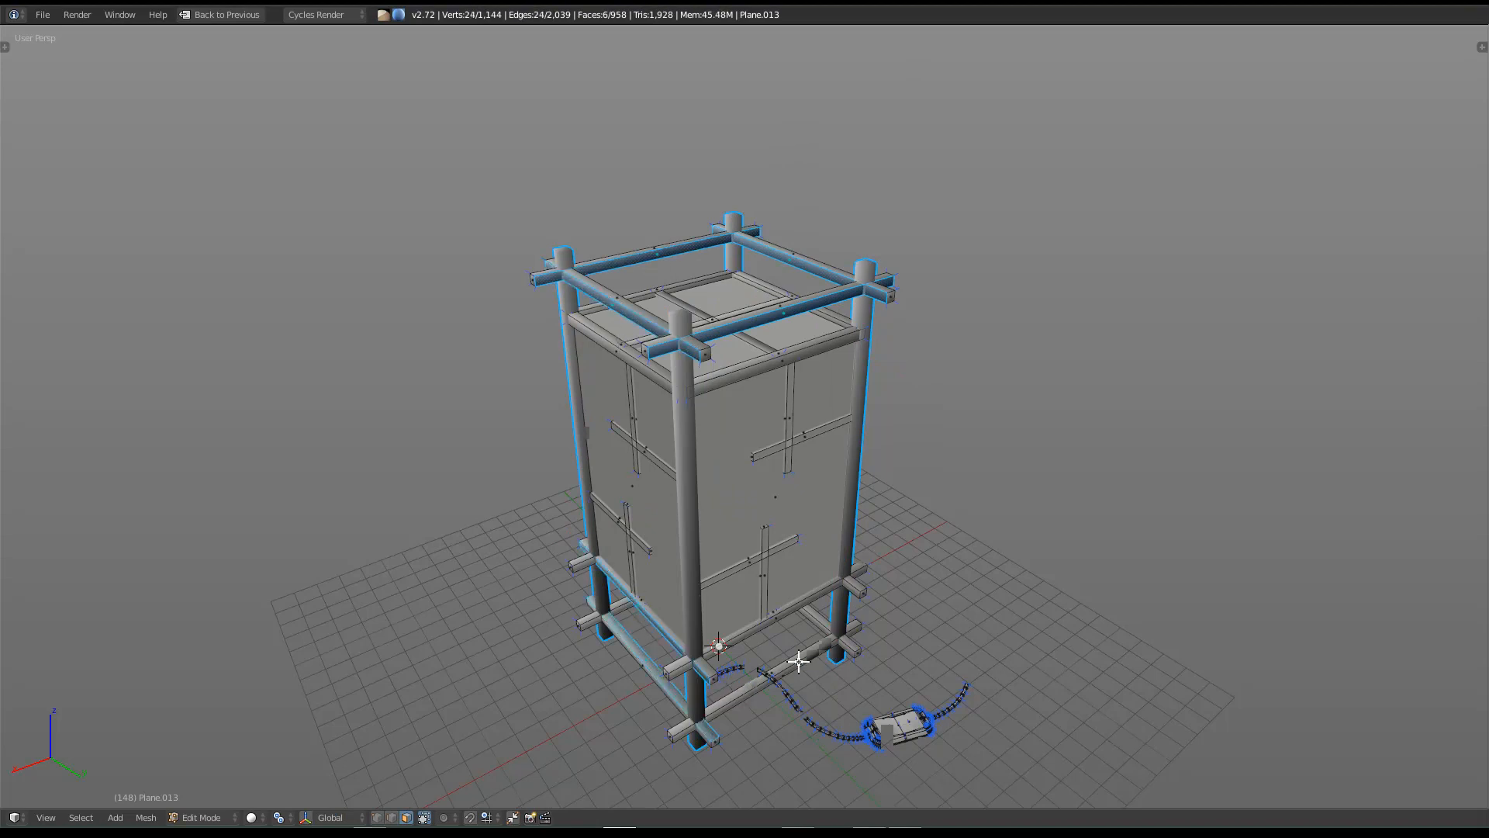
key(l)
key(ctrl+l)
Step: Add the remaining lower crossbeams to the selection and separate all the horizontal crossbeams into their own object
middle_drag(859, 588, 724, 548)
scroll(732, 570, up, 3)
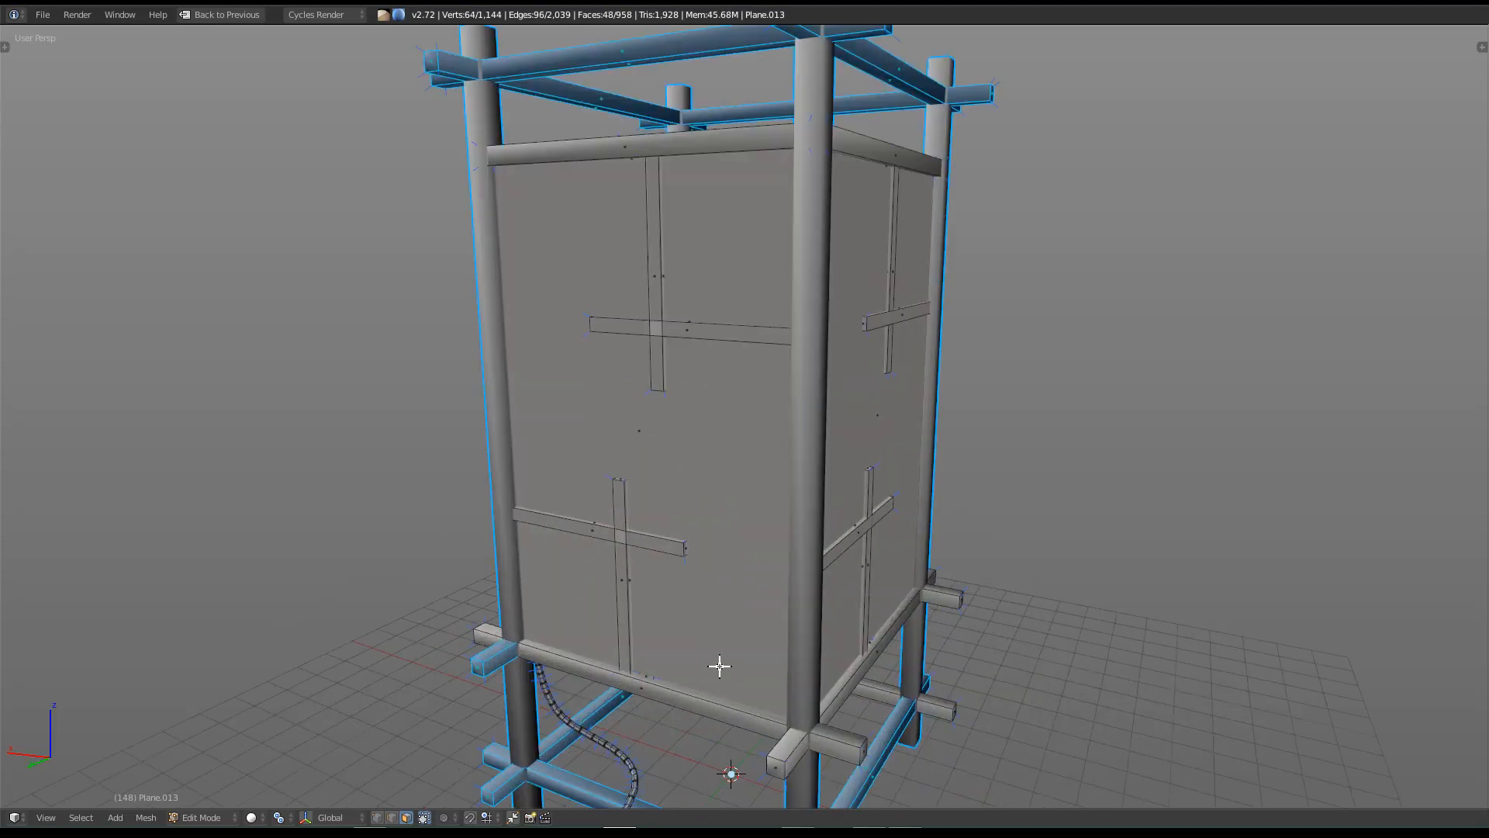
shift+middle_drag(732, 673, 667, 607)
shift+right_click(659, 600)
key(l)
key(l)
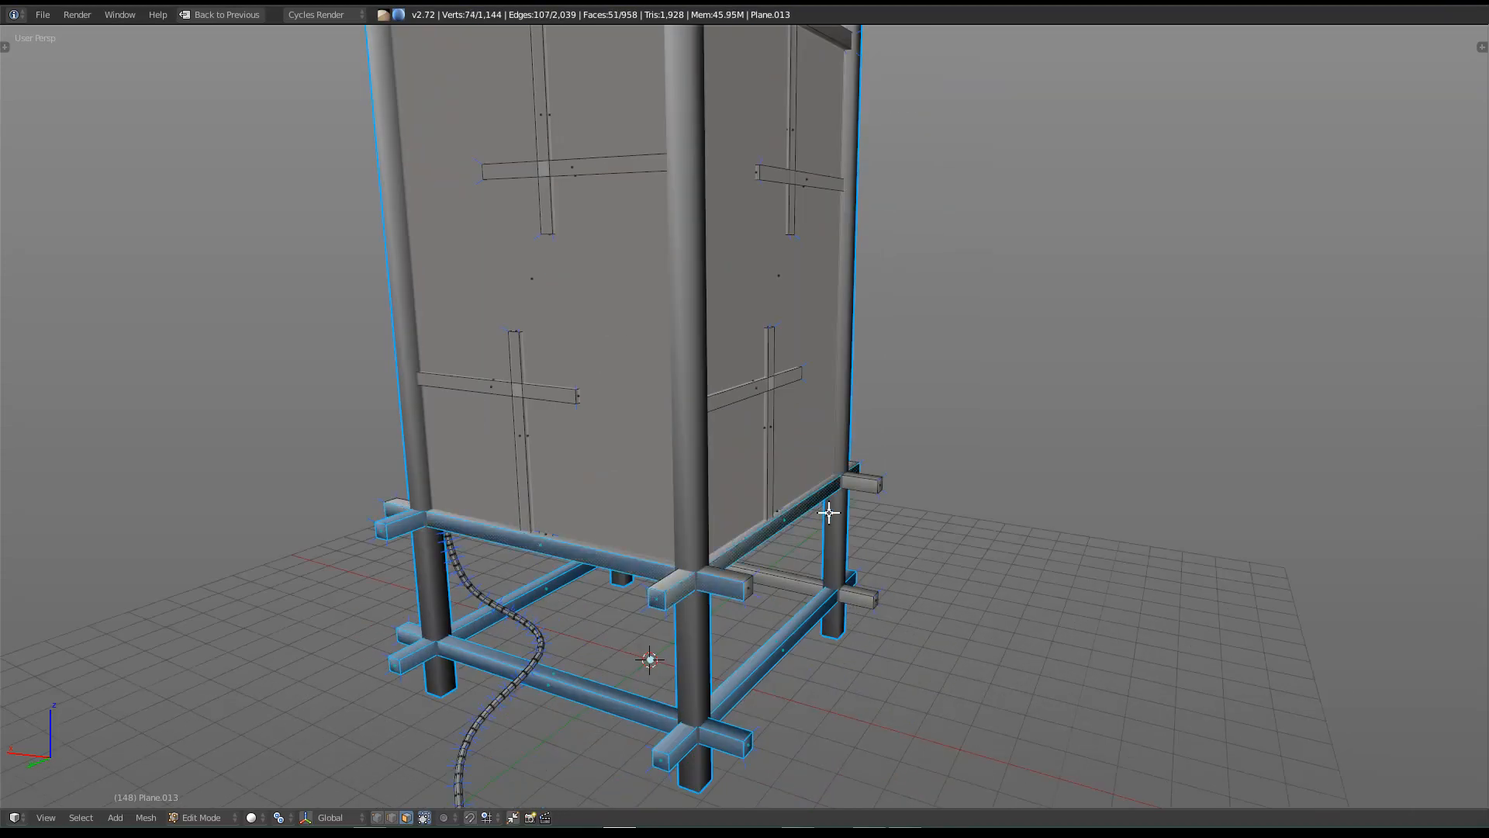
key(l)
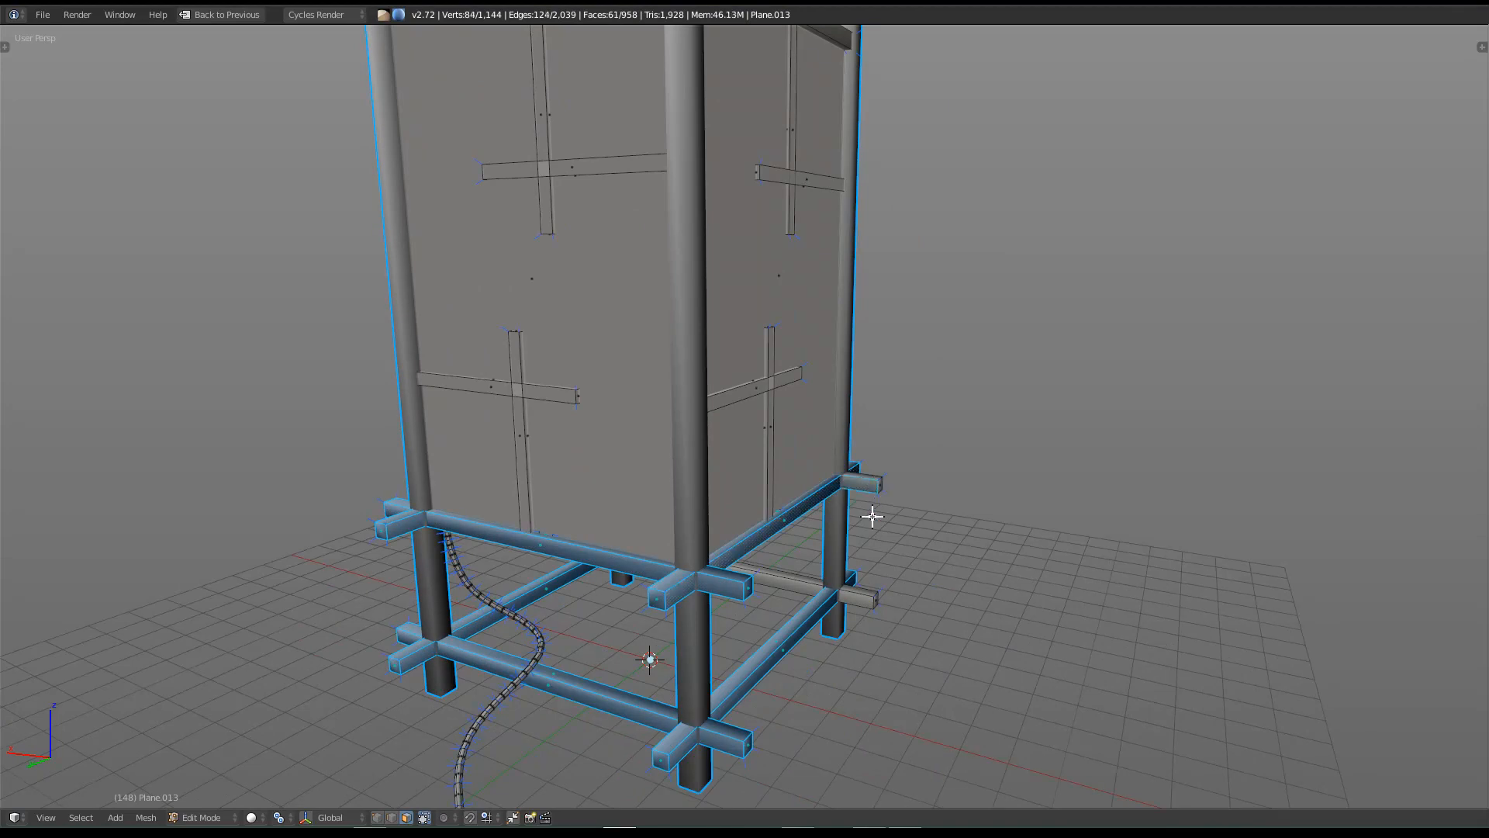
key(l)
key(l)
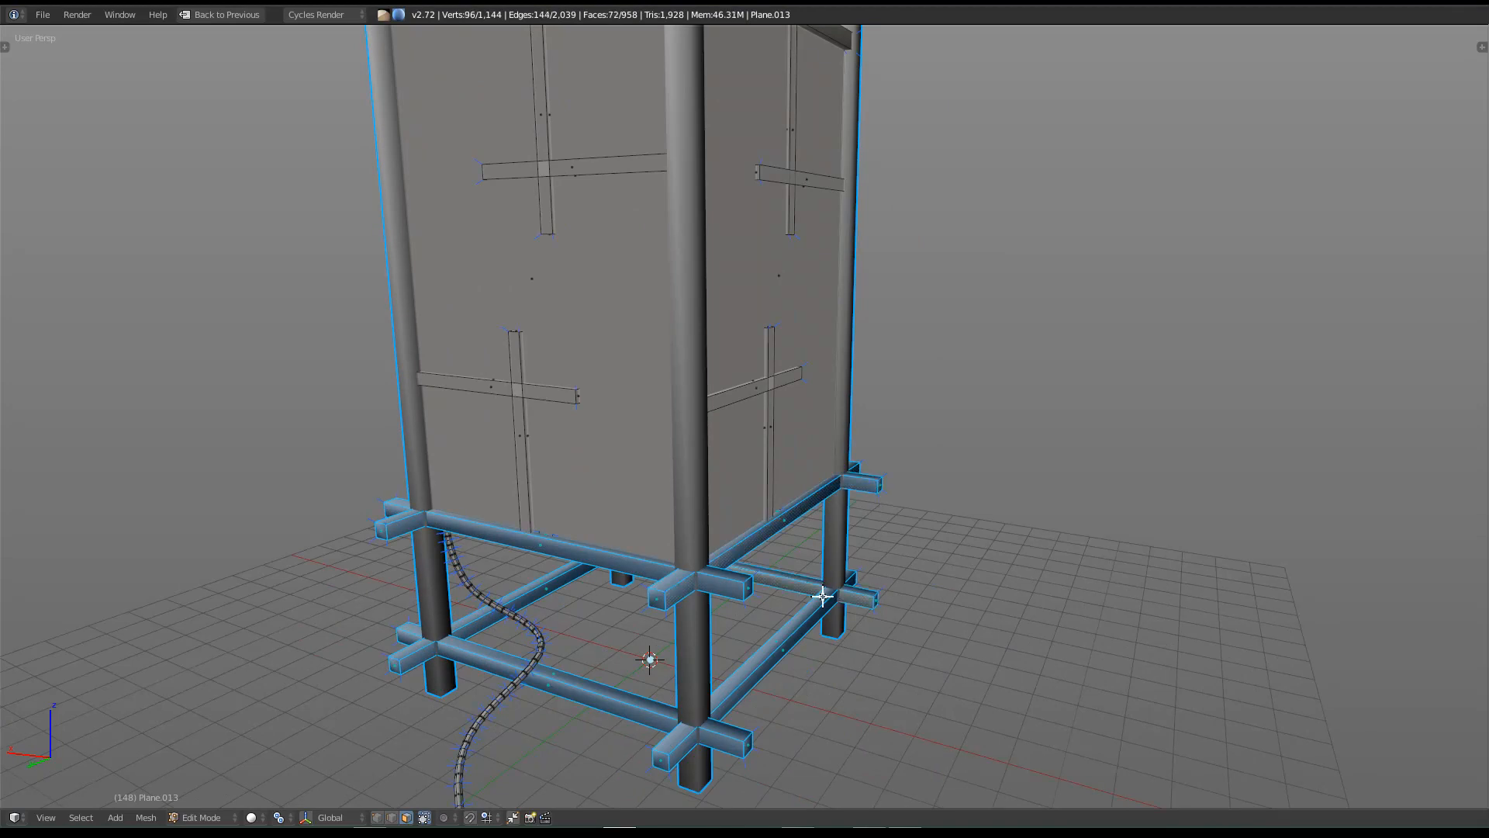
middle_drag(1047, 525, 831, 579)
key(p)
click(946, 567)
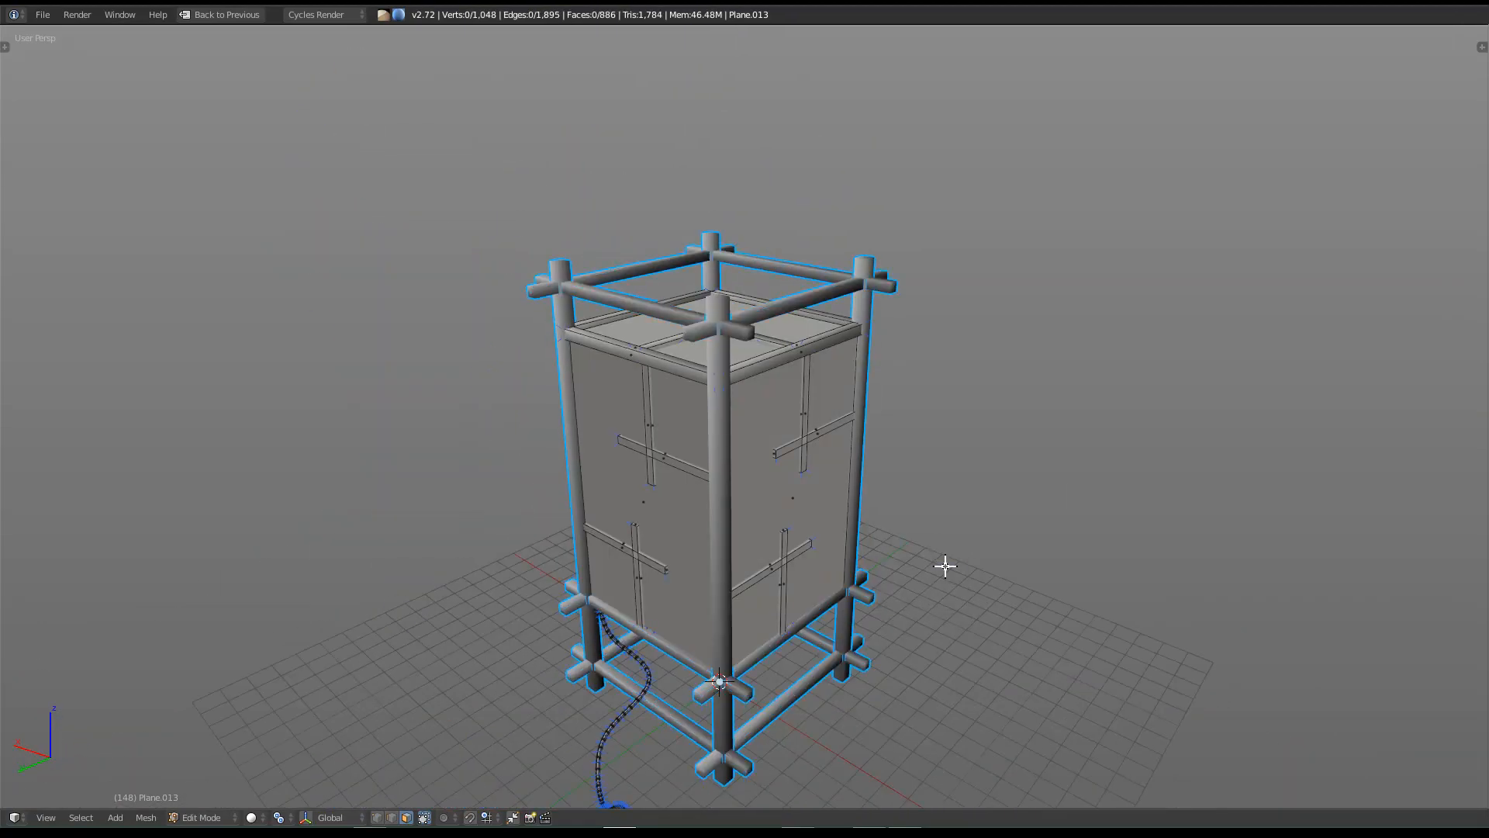
Step: Separate the four rails framing the upper edge of the lampshade into their own object
shift+middle_drag(787, 374, 815, 460)
scroll(817, 464, up, 1)
right_click(685, 483)
shift+right_click(805, 466)
shift+right_click(708, 349)
shift+right_click(772, 363)
key(ctrl+l)
key(x)
click(771, 360)
Step: Separate the crossed bars at the lamp's top and underside into their own object
shift+middle_drag(715, 603, 734, 380)
right_click(698, 471)
shift+right_click(722, 452)
middle_drag(713, 311, 831, 435)
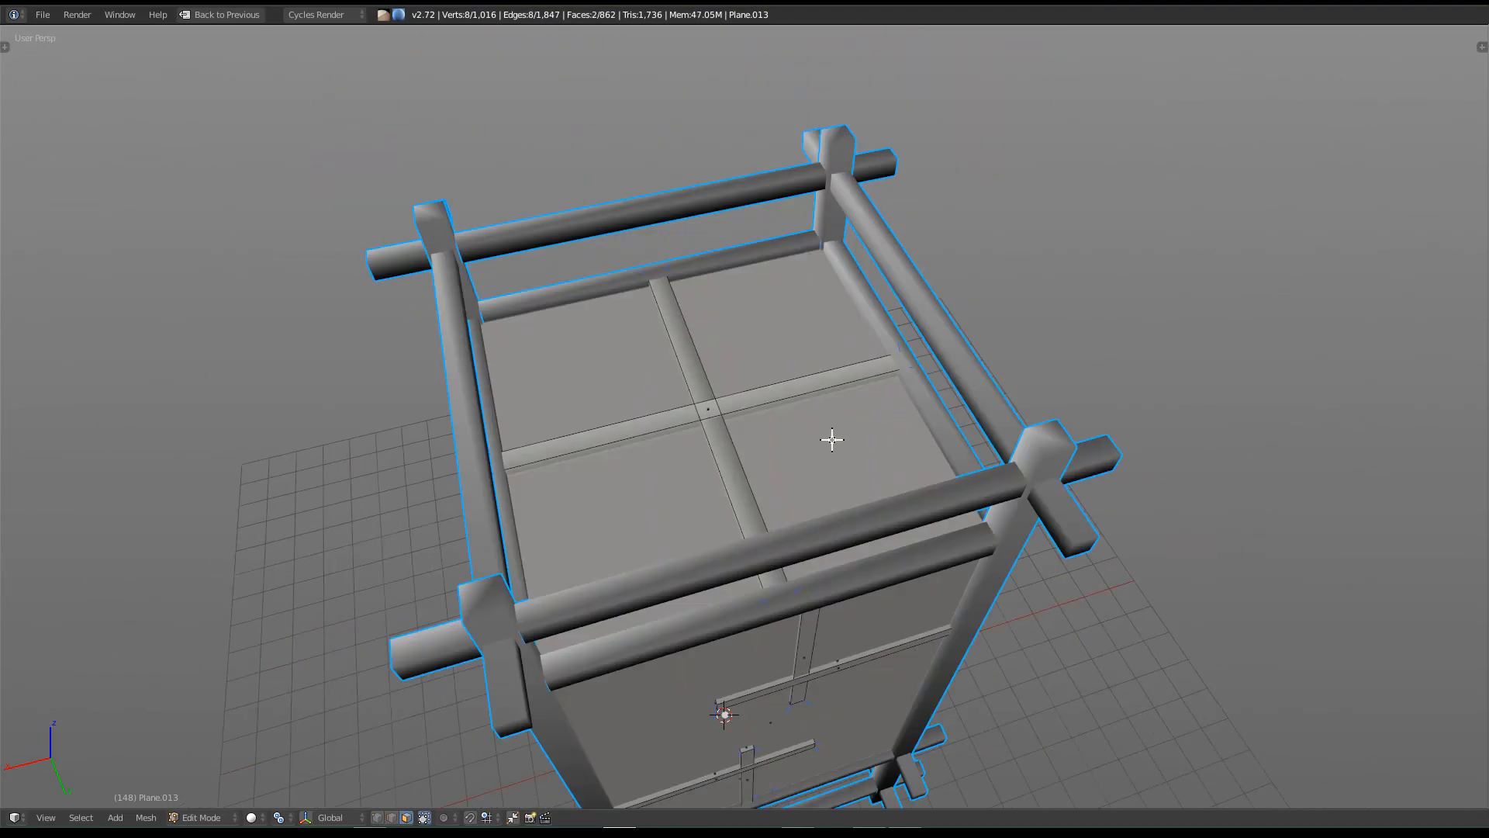
shift+right_click(688, 375)
shift+right_click(764, 401)
key(ctrl+l)
key(x)
click(764, 402)
Step: Select the flat lampshade panels on the lamp's sides and at its top
mouse_move(761, 449)
shift+middle_down()
mouse_move(714, 532)
mouse_move(701, 429)
mouse_move(751, 442)
shift+middle_up()
right_click(787, 337)
shift+right_click(787, 337)
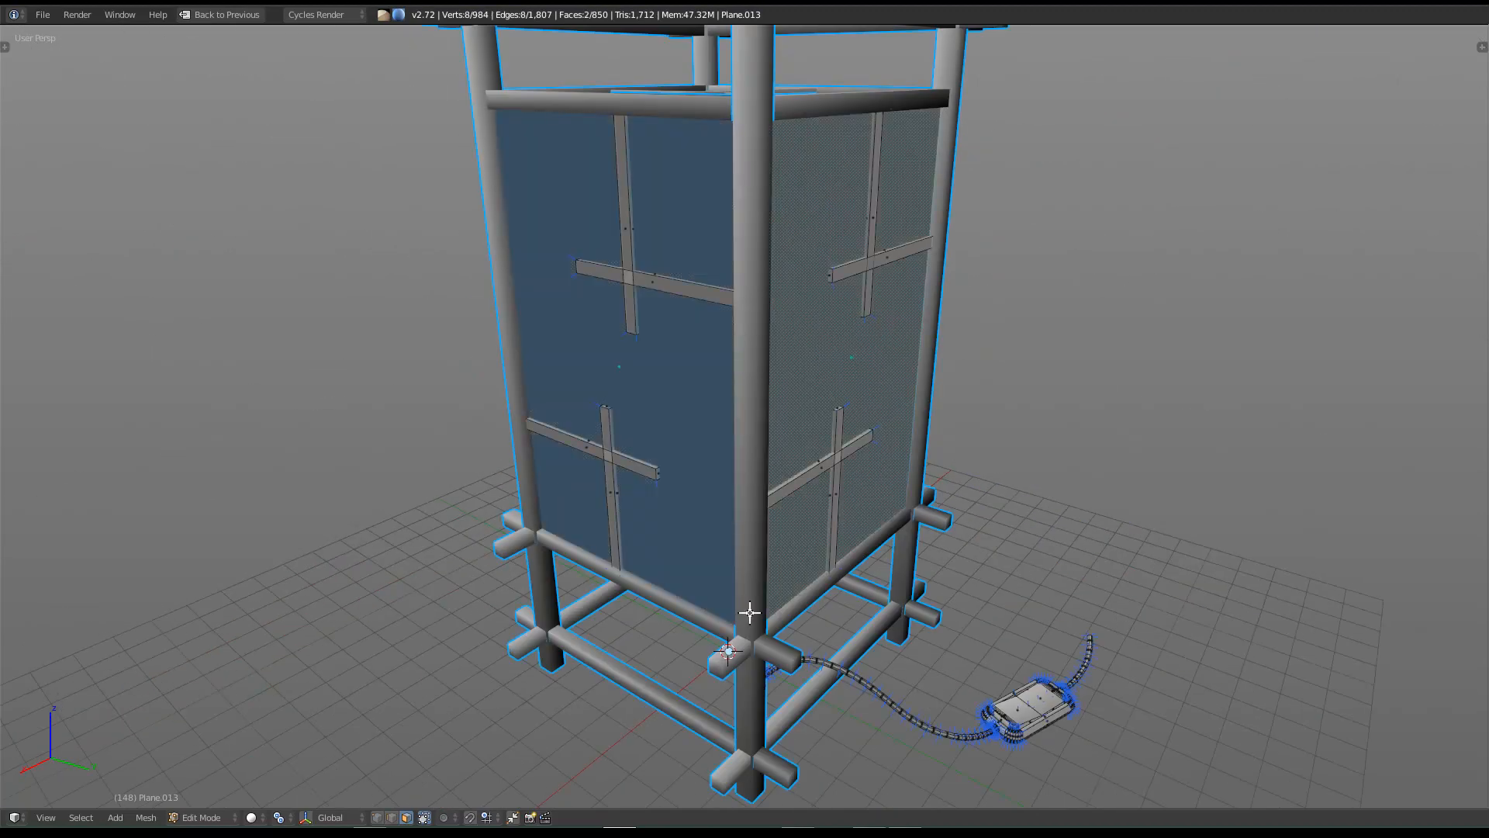
middle_drag(787, 338, 801, 499)
shift+right_click(718, 608)
middle_drag(718, 608, 791, 608)
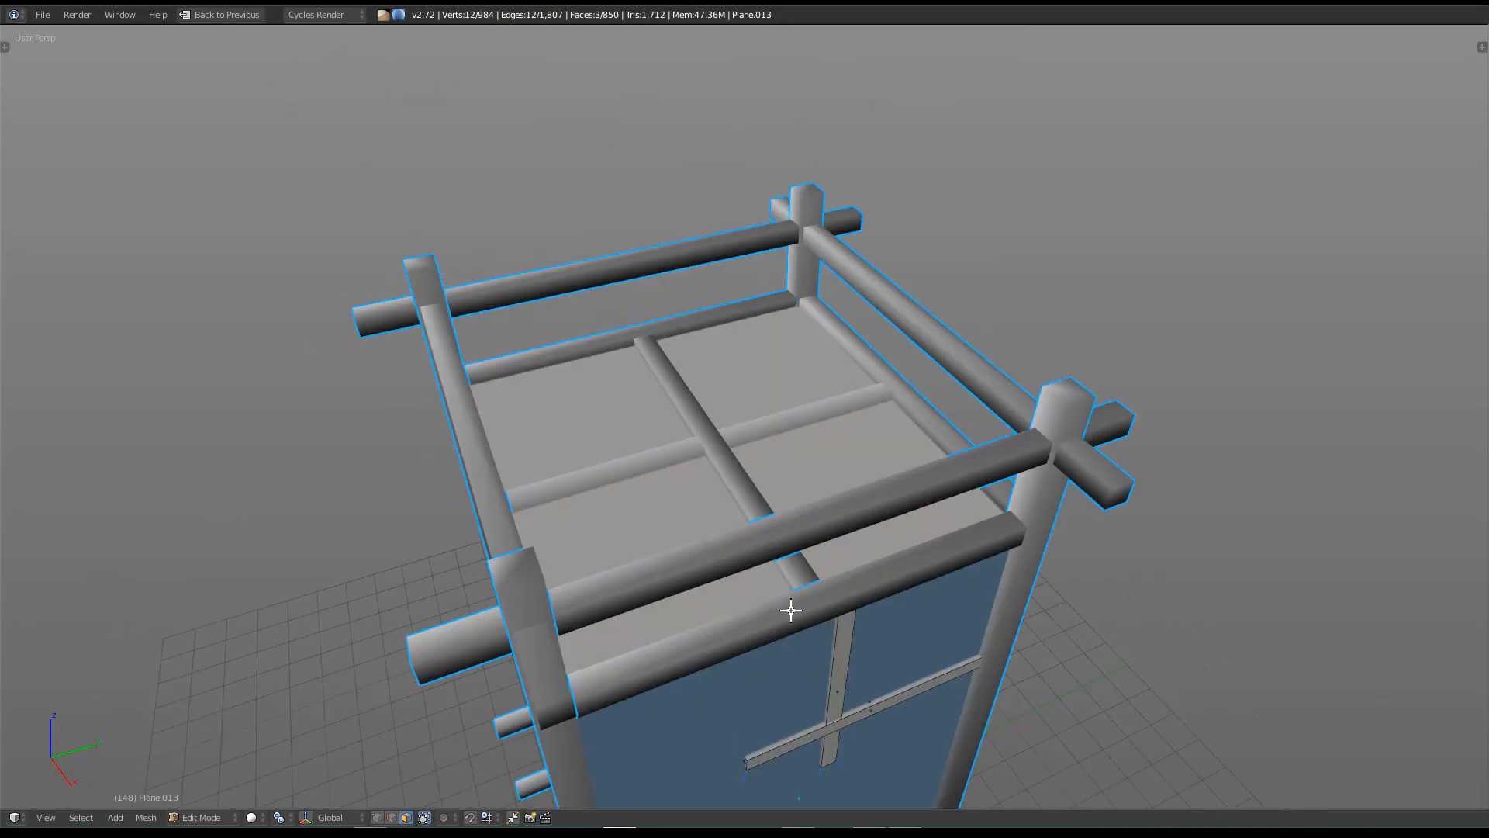
shift+right_click(655, 489)
middle_drag(654, 489, 871, 585)
key(x)
click(728, 492)
key(ctrl+z)
Step: Add the missing flat panel to the selection and separate all the lampshade panels into their own object
middle_drag(1028, 589, 1049, 560)
shift+right_click(728, 532)
middle_drag(728, 532, 994, 567)
key(p)
click(993, 568)
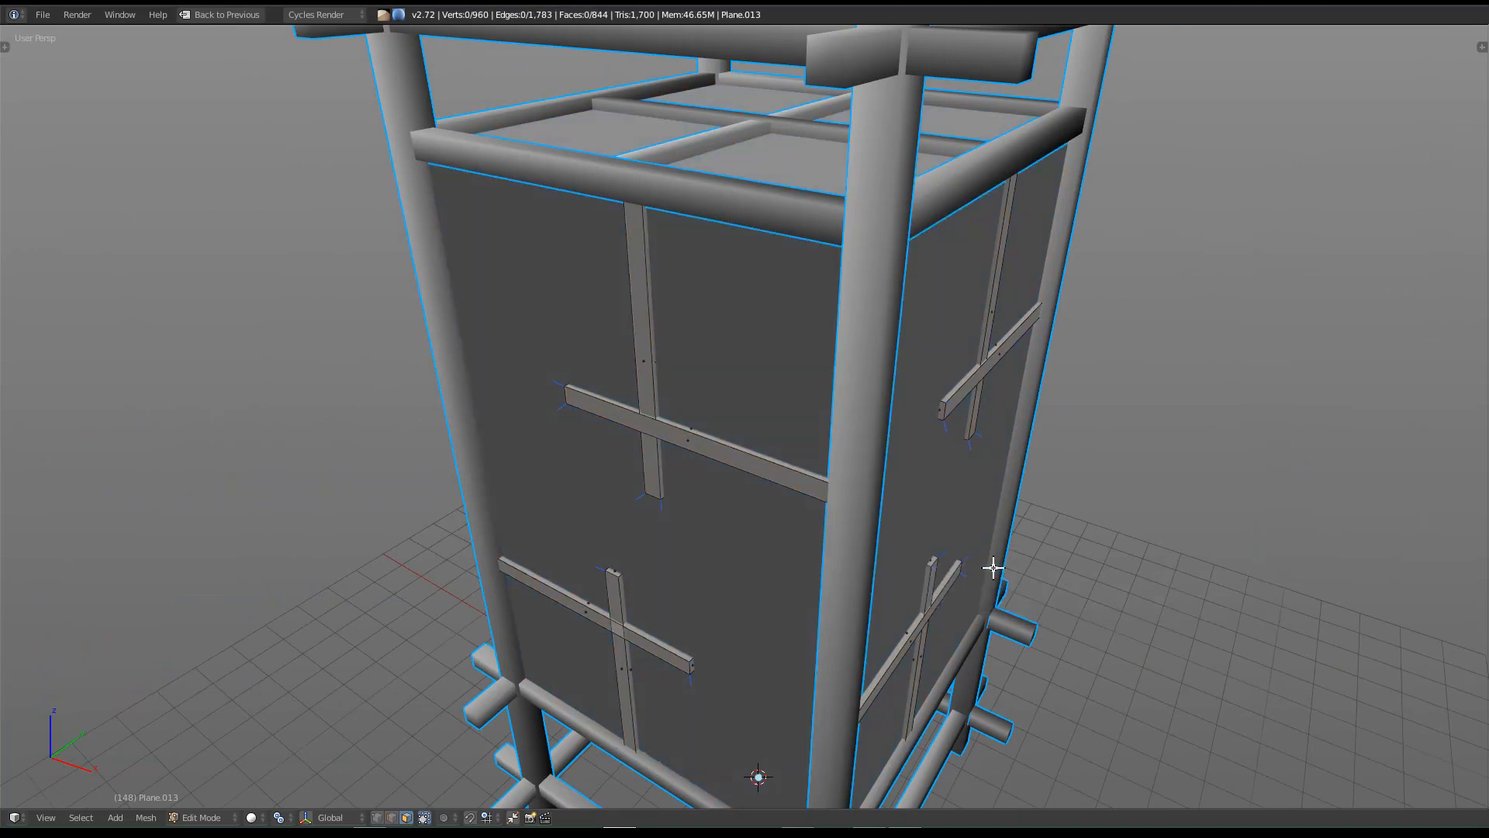
Step: Select the power cord beside the lamp and separate it into its own object
scroll(853, 477, down, 6)
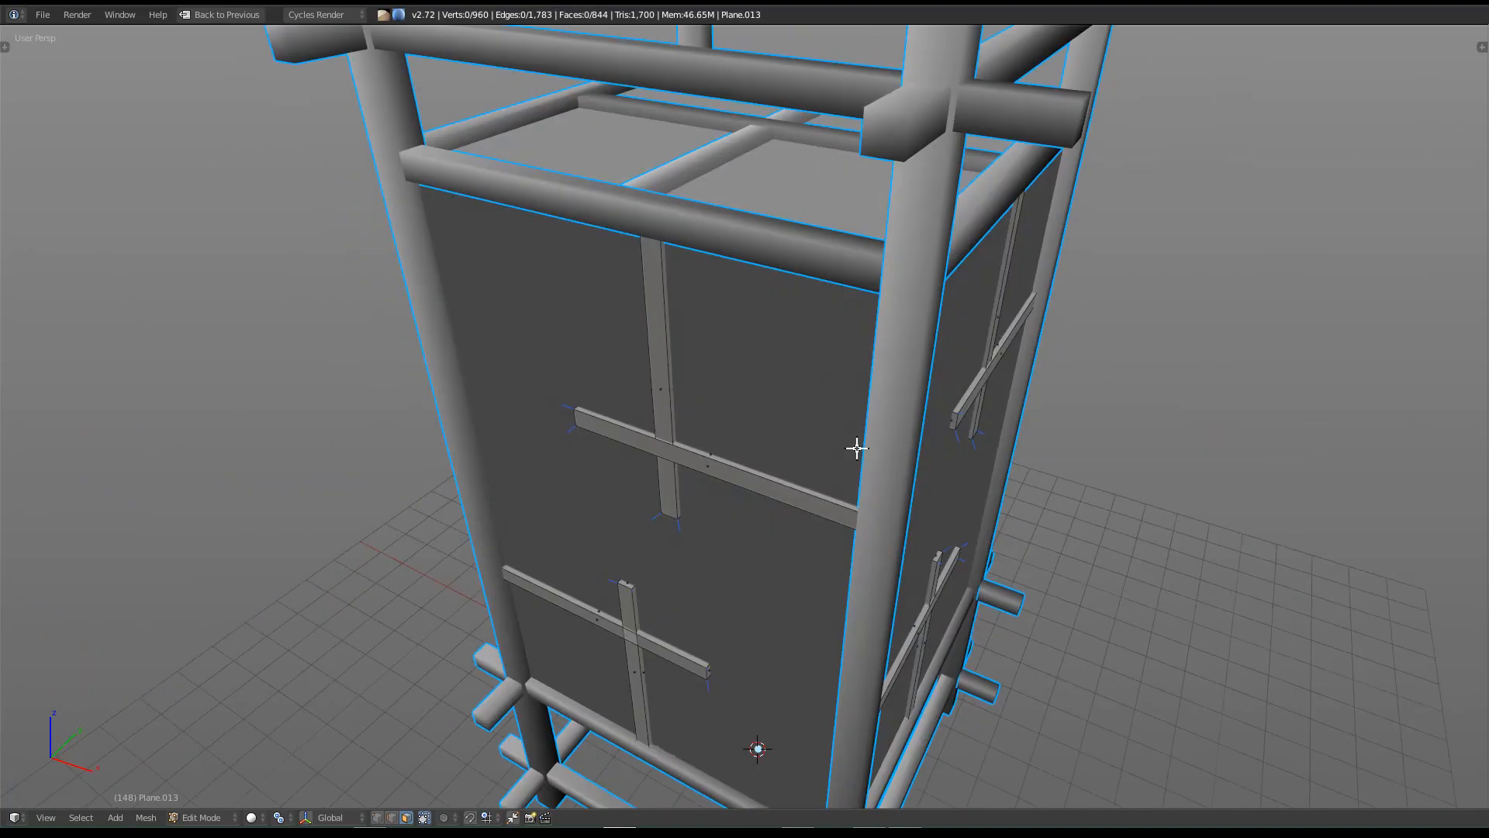
key(a)
key(z)
key(z)
middle_drag(1043, 581, 843, 573)
scroll(843, 574, up, 2)
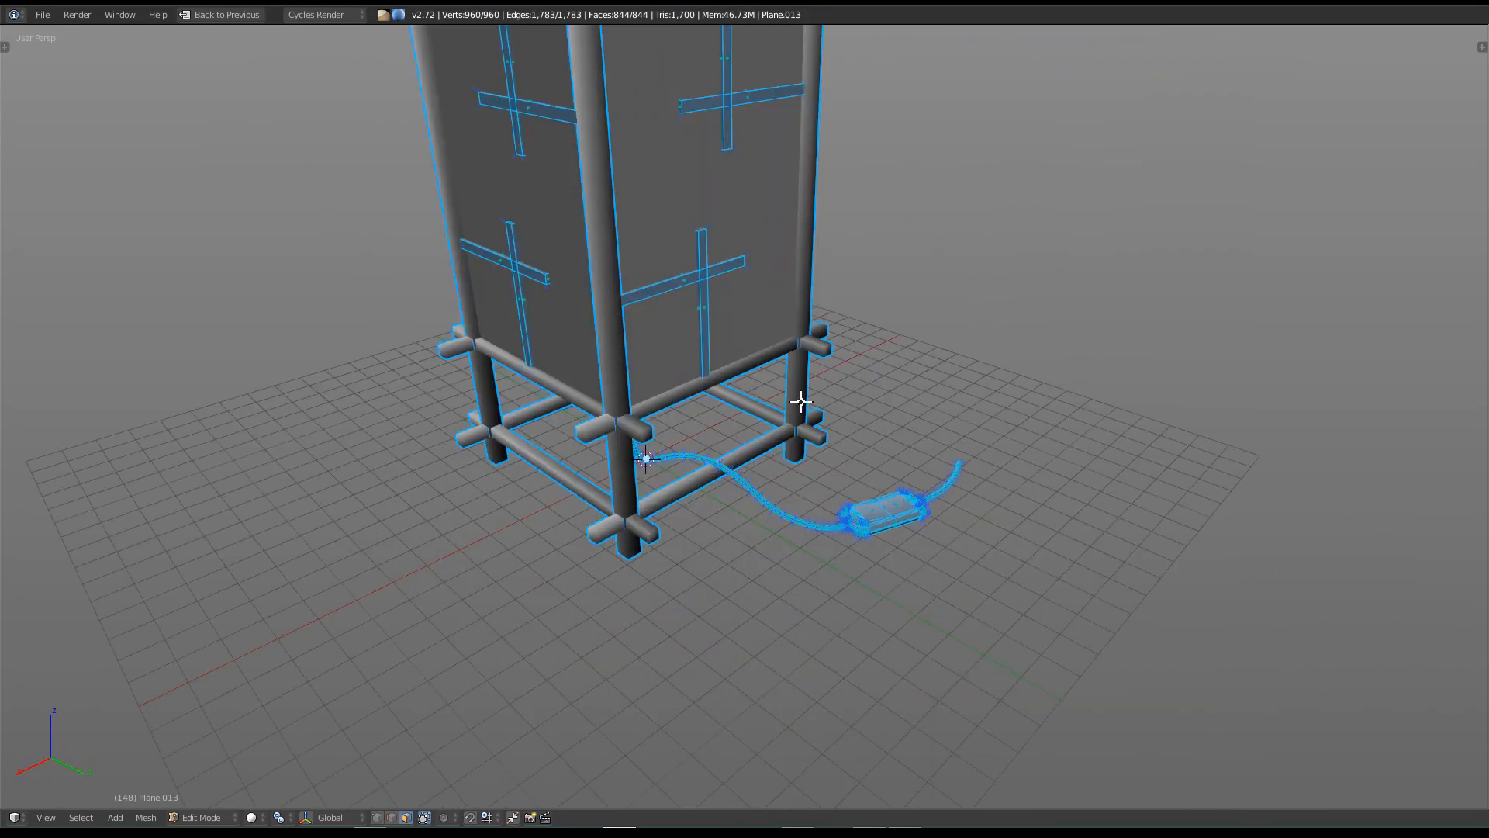
scroll(891, 554, up, 2)
scroll(776, 524, up, 2)
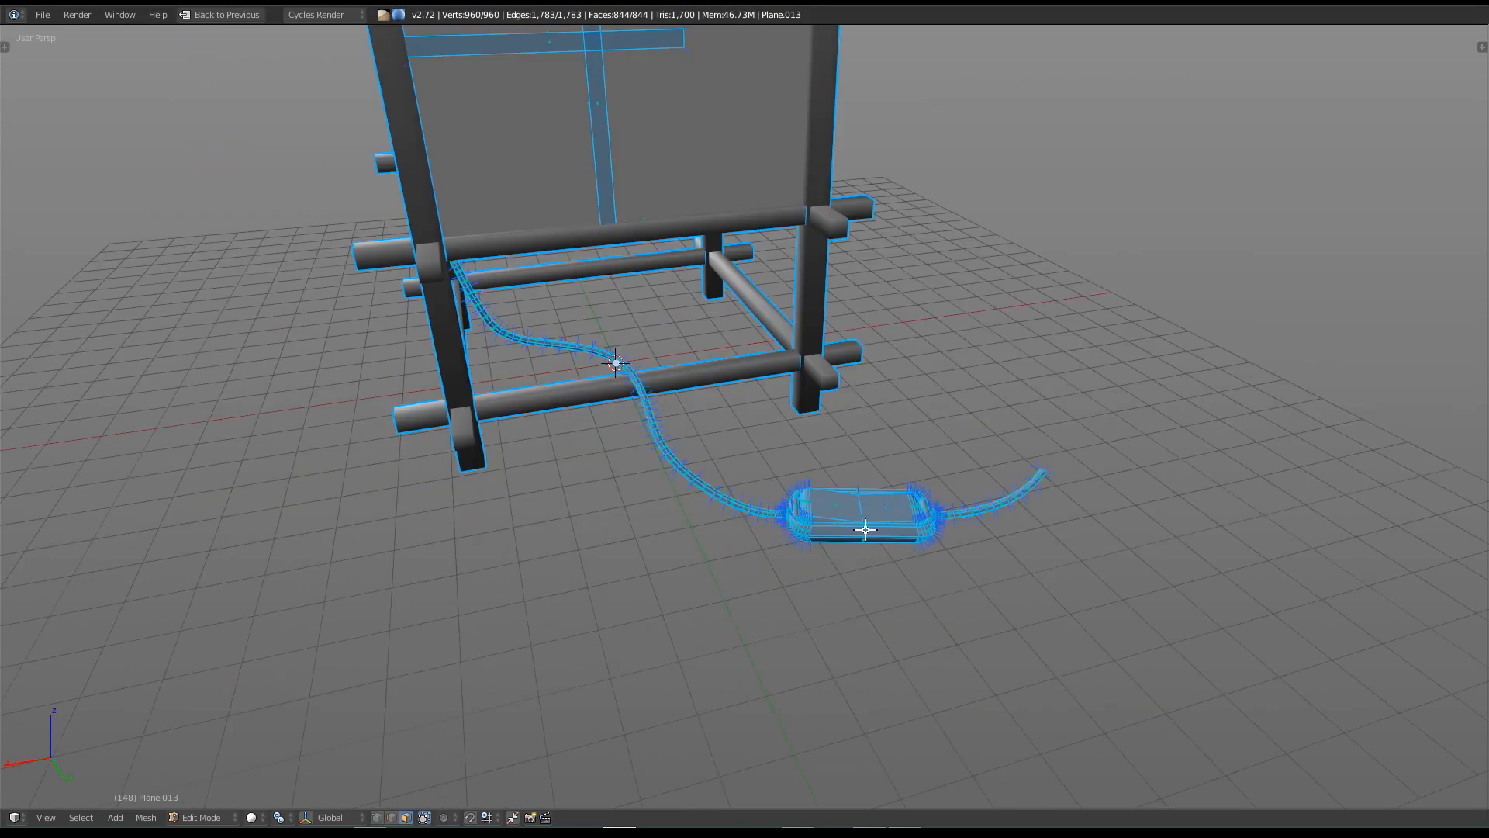
key(shift+l)
key(p)
click(1047, 522)
Step: Separate the two small cord connectors at the ends of the switch into their own object
scroll(1001, 535, up, 3)
right_click(868, 492)
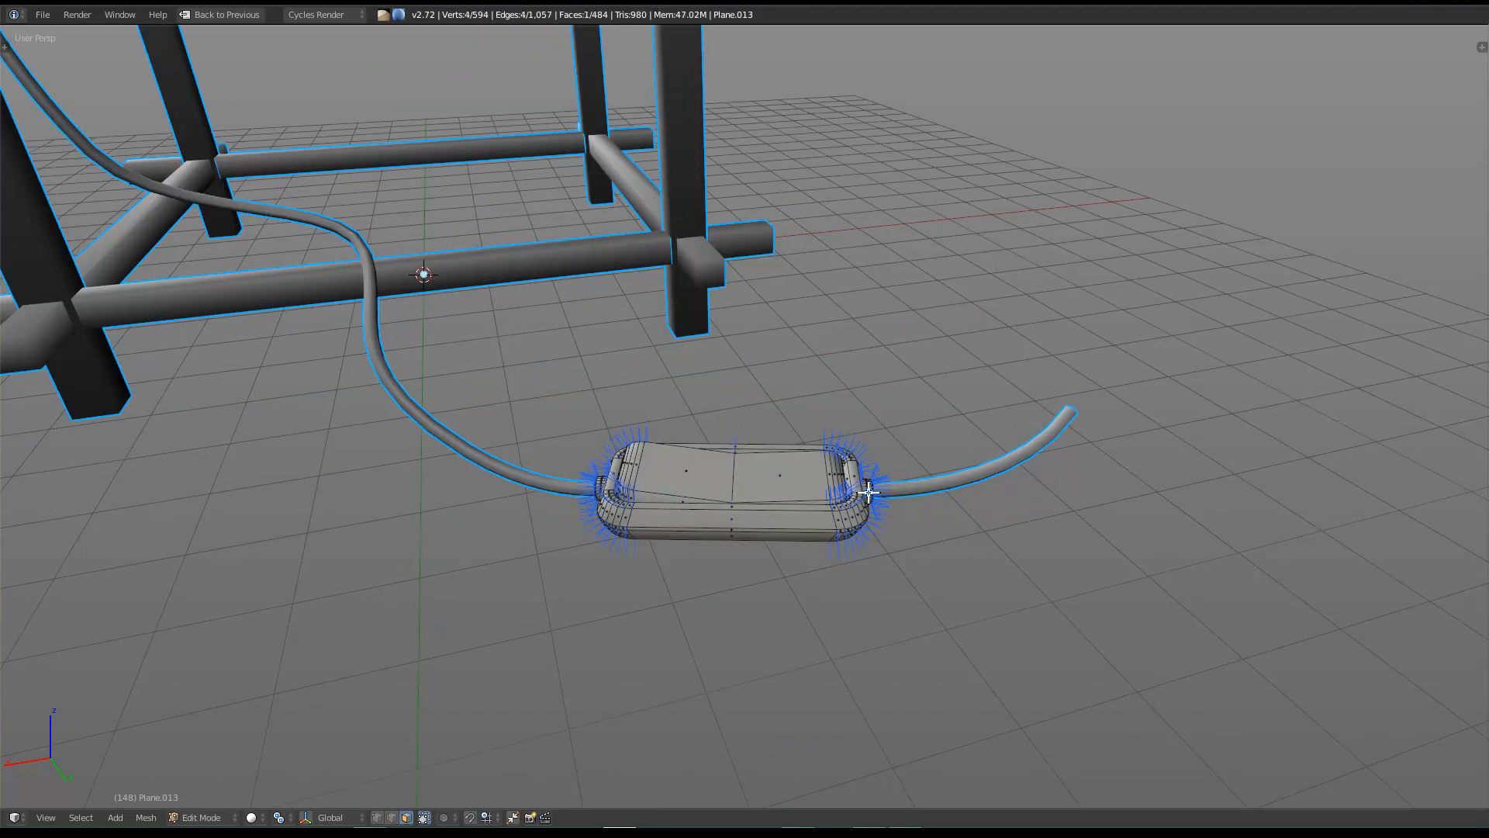
shift+right_click(602, 482)
key(ctrl+l)
key(p)
click(783, 681)
Step: Separate the cord switch's top button and its outer housing into individual objects
right_click(817, 470)
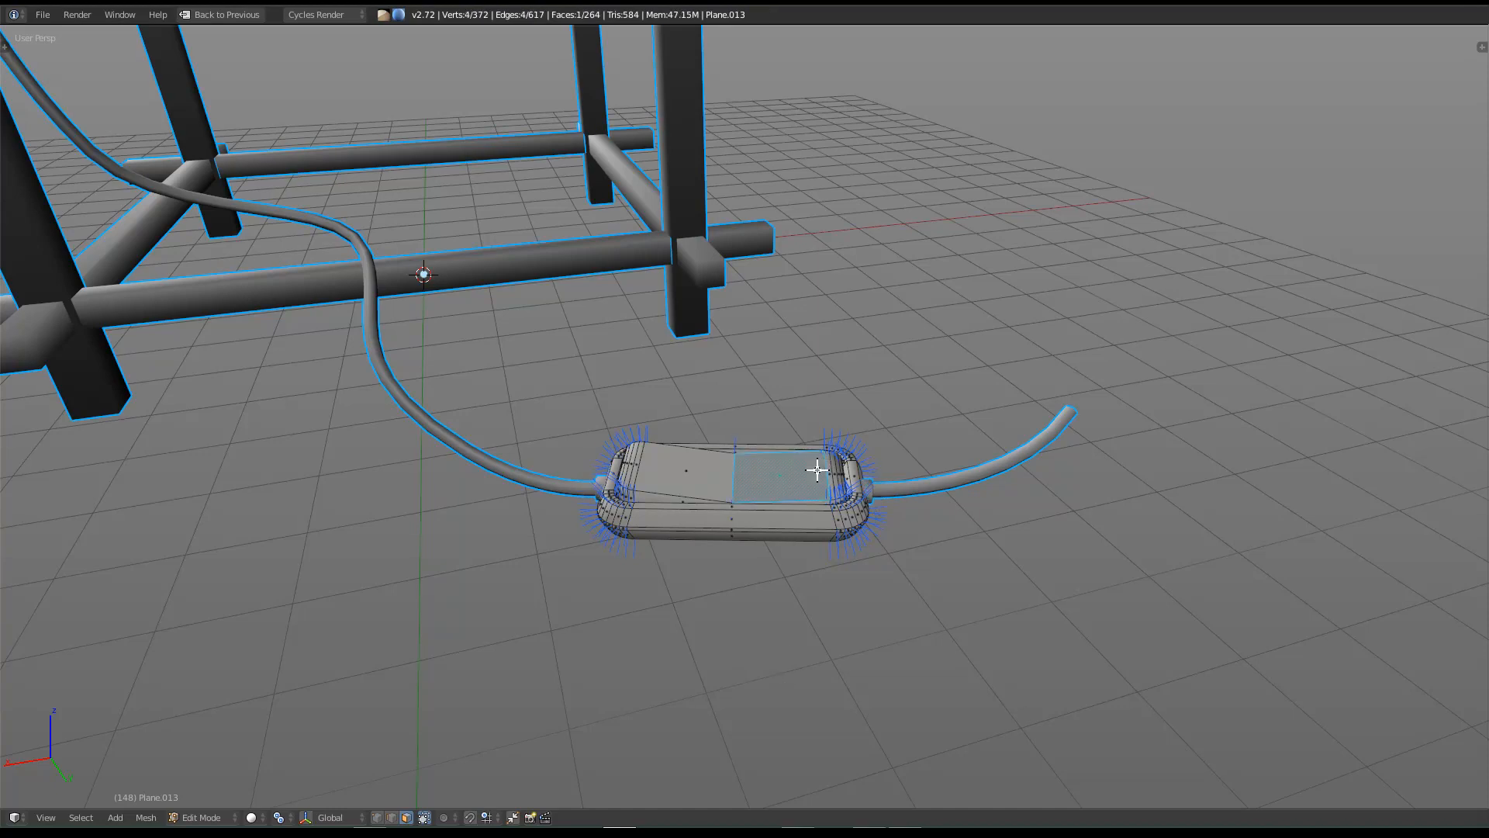
key(ctrl+l)
key(p)
click(818, 469)
right_click(818, 519)
key(ctrl+l)
key(p)
click(818, 520)
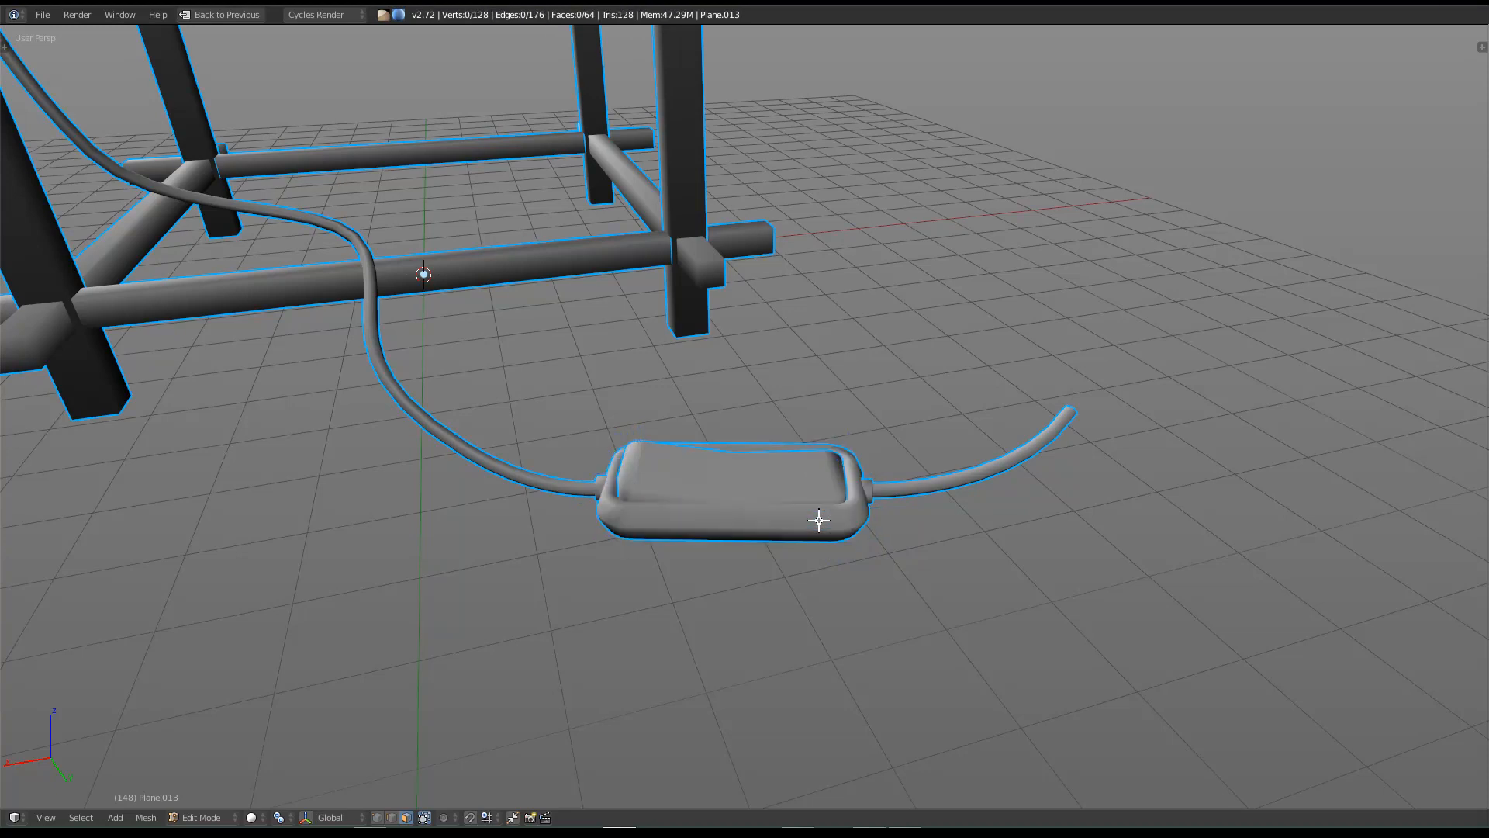
Step: Return to Object Mode, deselect everything and check the list of separated lamp objects
key(Tab)
key(a)
scroll(715, 454, down, 2)
shift+middle_drag(715, 454, 793, 518)
middle_drag(594, 496, 555, 501)
scroll(611, 497, down, 4)
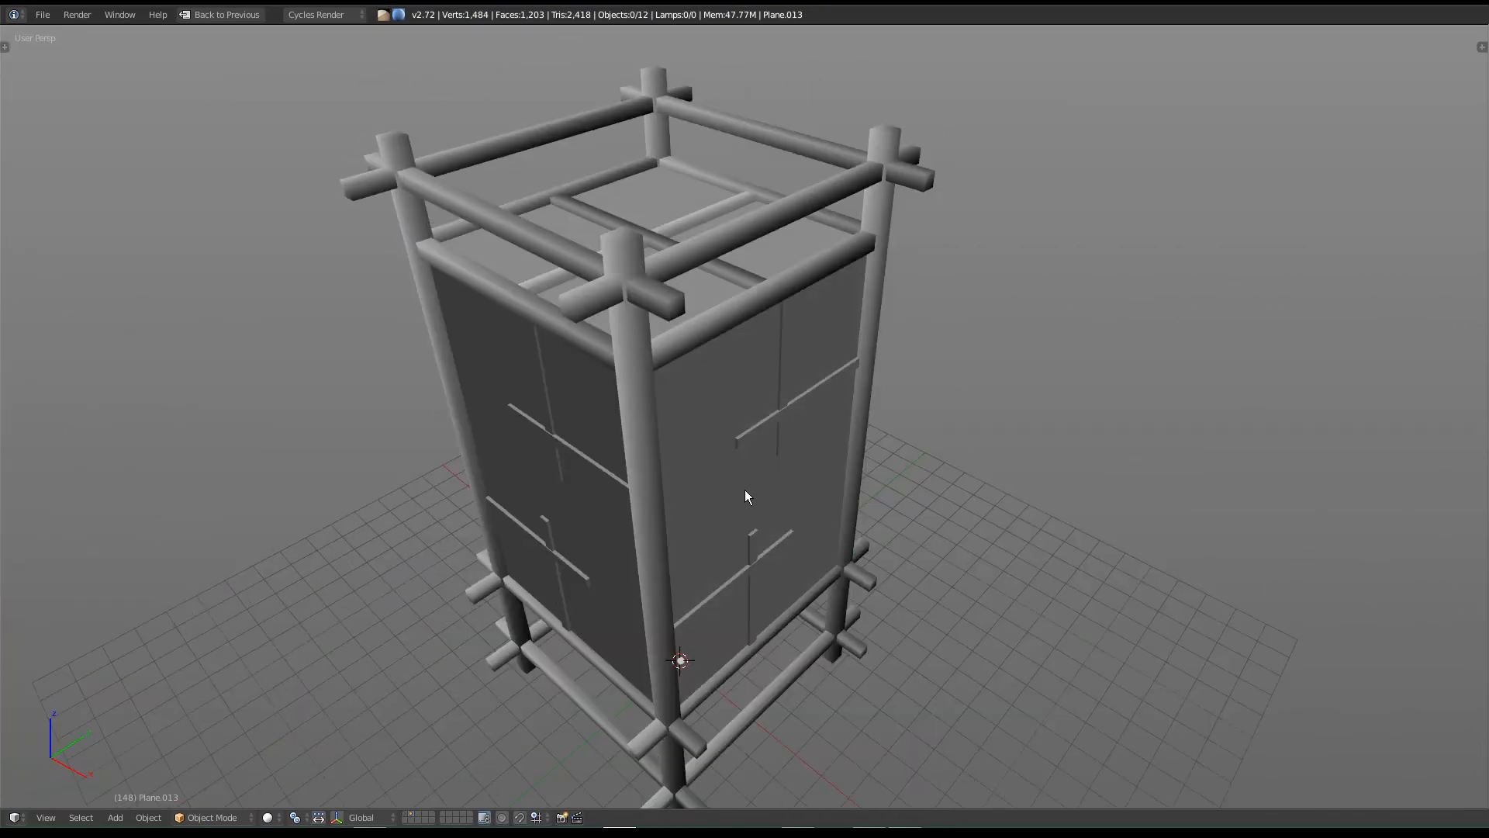
key(ctrl+Up)
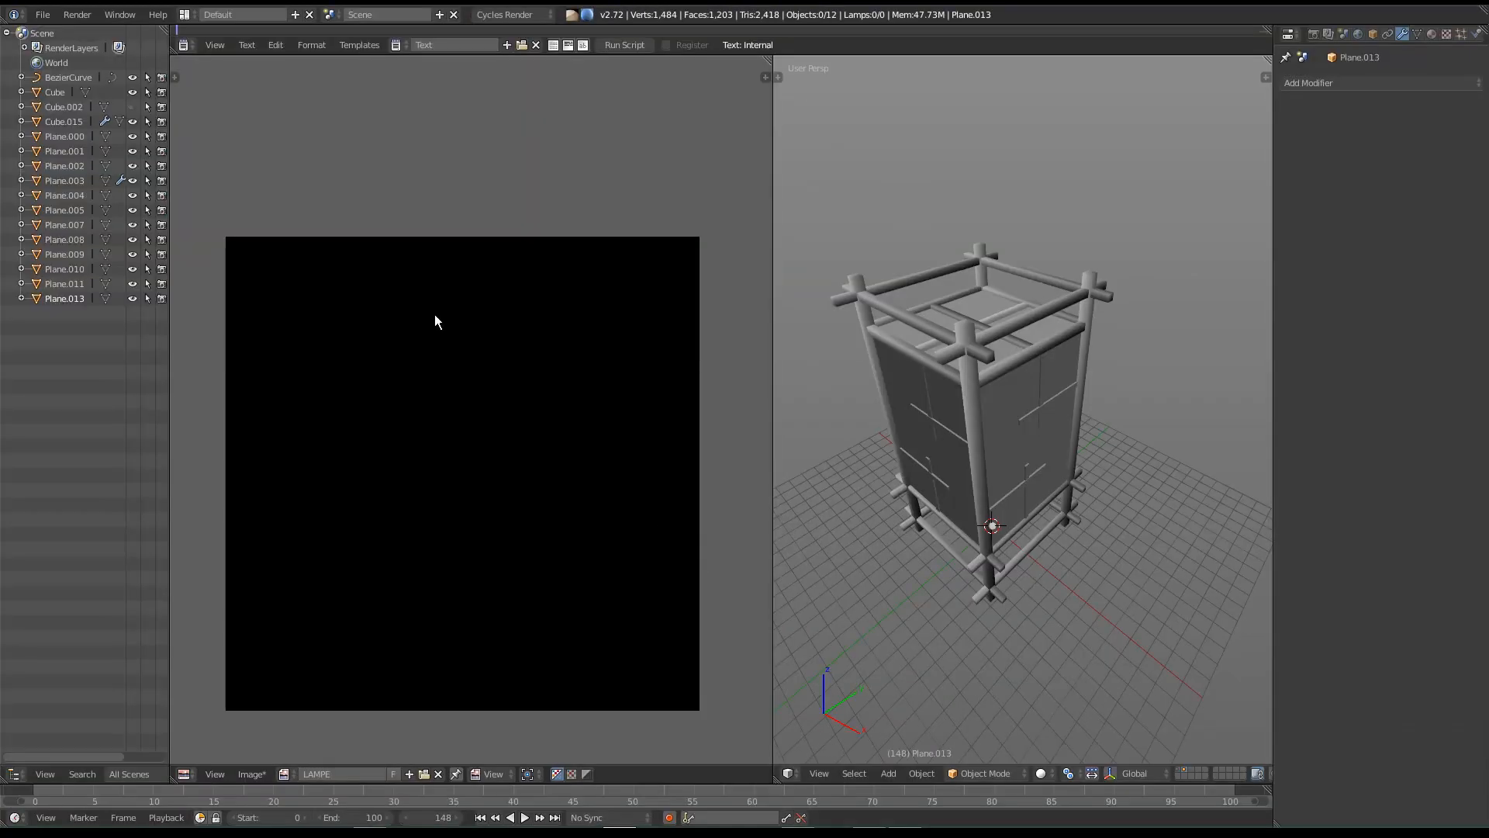
key(ctrl+Up)
key(ctrl+Up)
key(ctrl+Up)
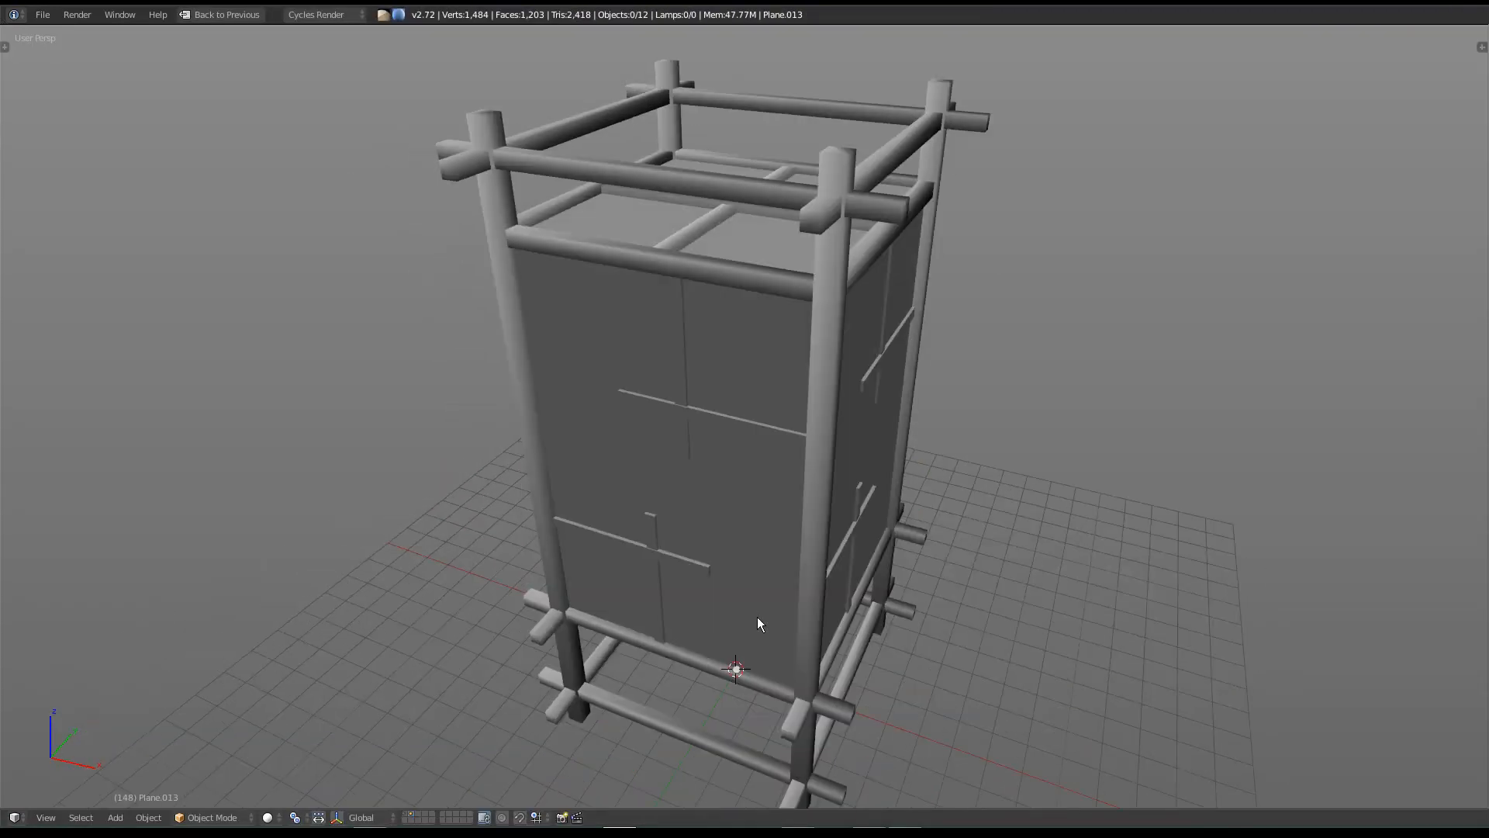
Step: Select the separated corner posts object, Plane.000
middle_drag(758, 622, 822, 548)
scroll(823, 547, up, 5)
scroll(914, 500, down, 4)
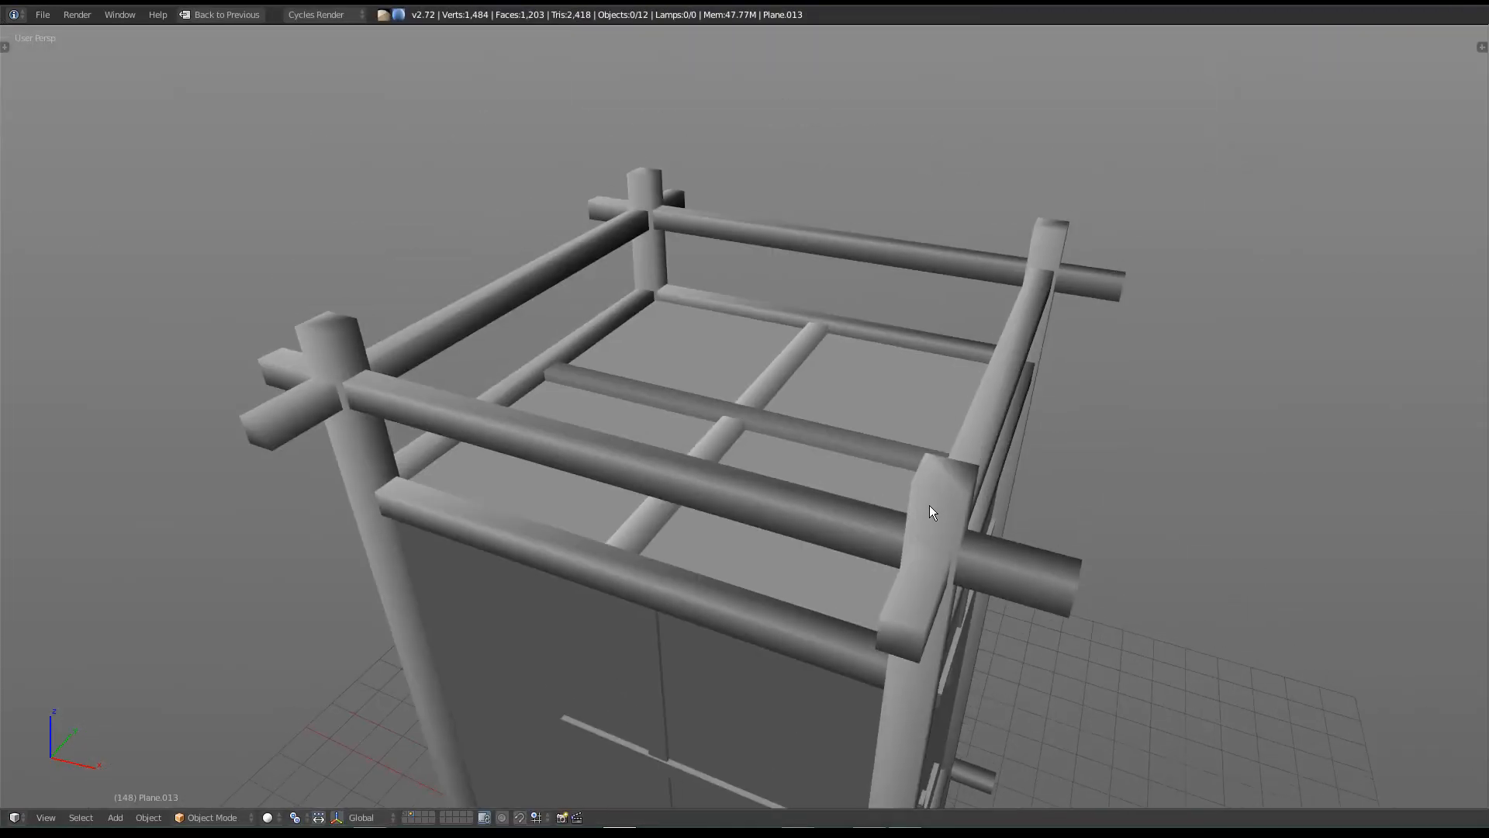
middle_drag(933, 510, 890, 515)
right_click(584, 520)
Step: Examine the lamp's corner posts and crossbeam joints from above and from the sides
middle_drag(477, 529, 528, 518)
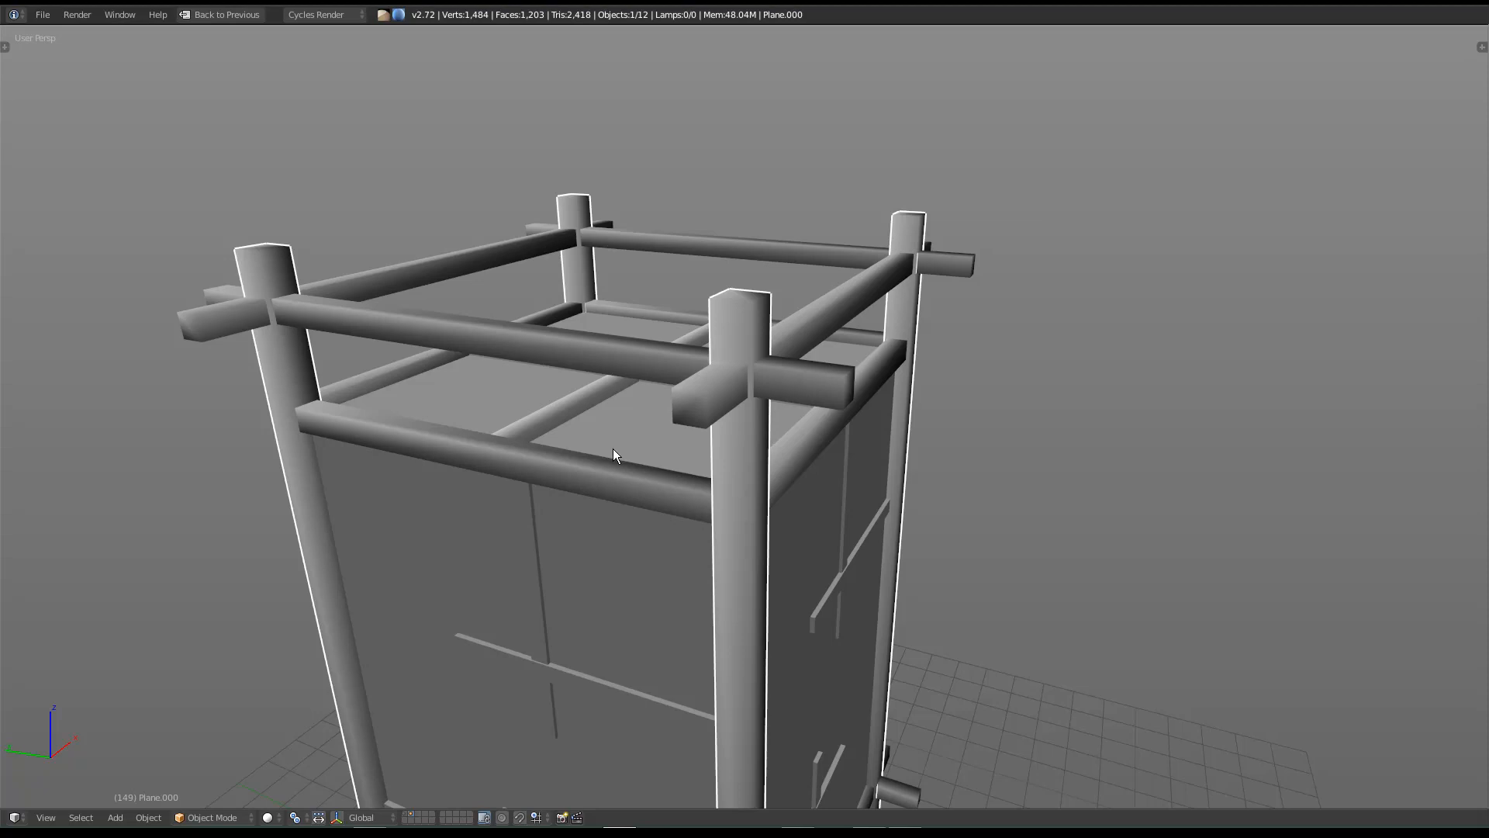
middle_drag(543, 492, 872, 338)
middle_drag(868, 506, 841, 482)
middle_drag(829, 571, 829, 534)
middle_drag(805, 122, 791, 402)
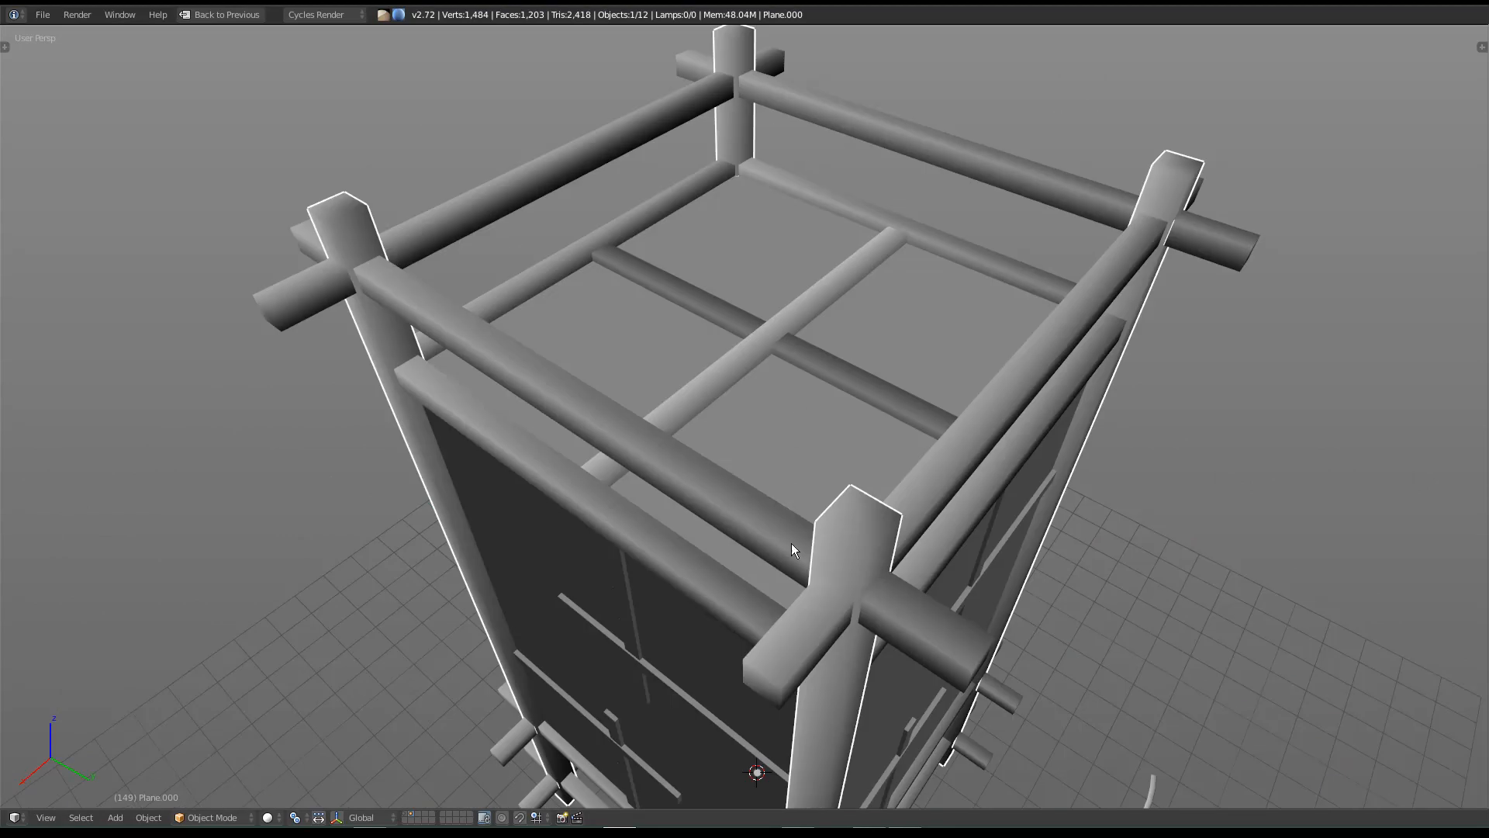
scroll(807, 588, down, 5)
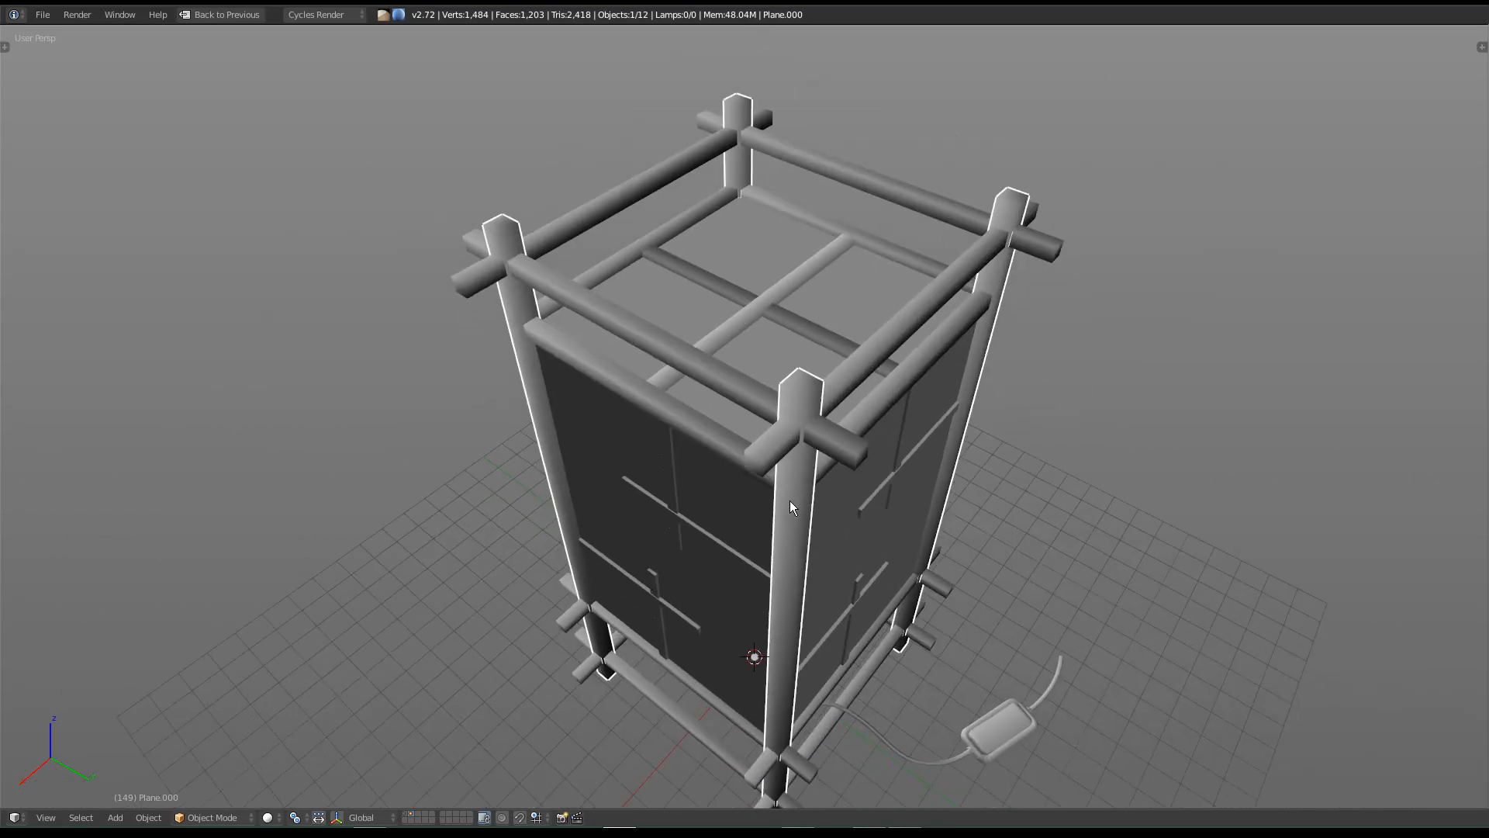
scroll(790, 511, up, 4)
middle_drag(789, 528, 771, 147)
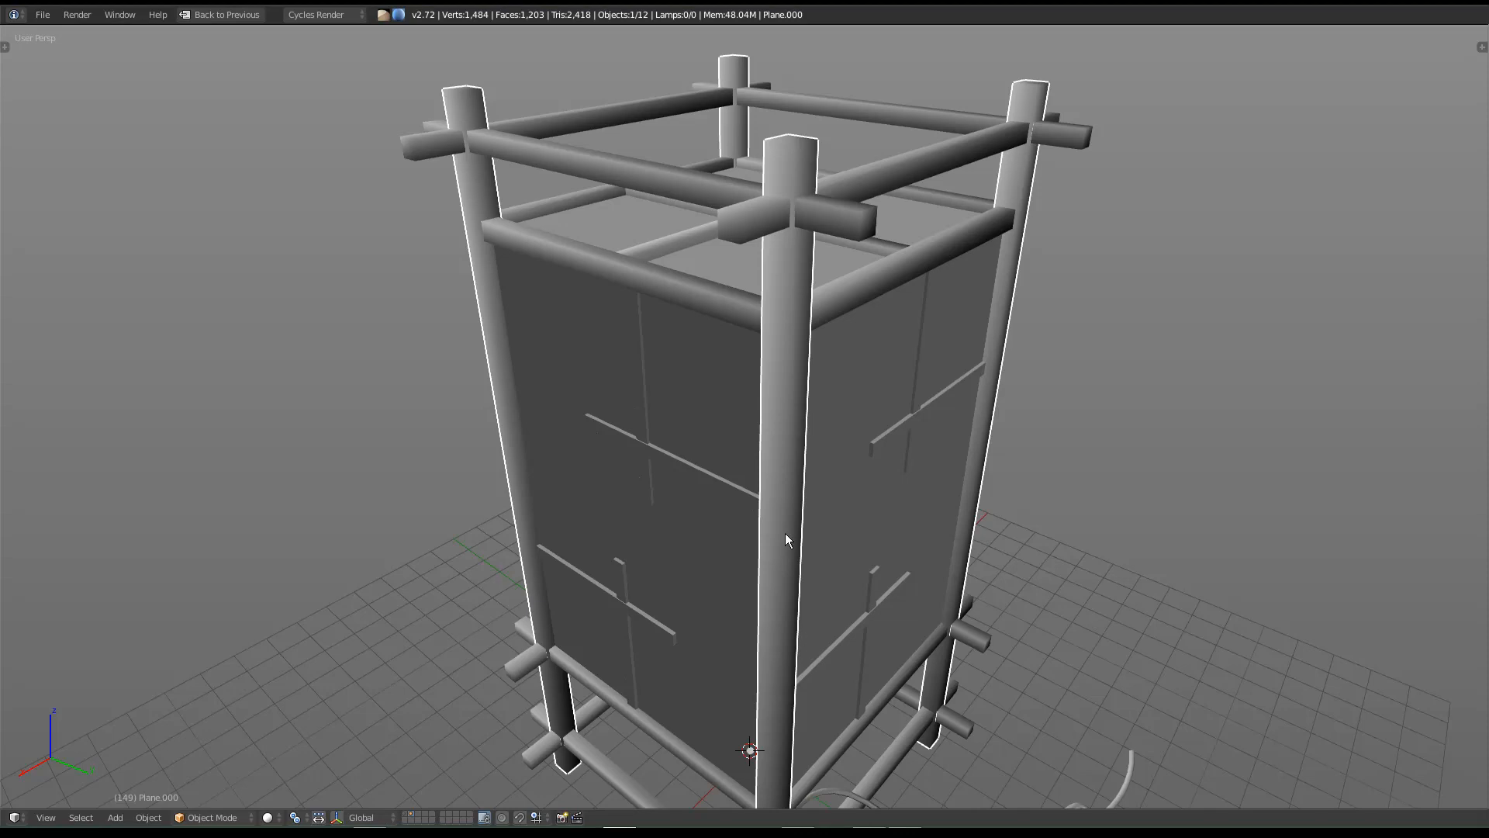
Step: Examine the lamp's upper frame and corner posts from above, alongside the empty LAMPE image
middle_drag(705, 340, 807, 470)
key(ctrl+Up)
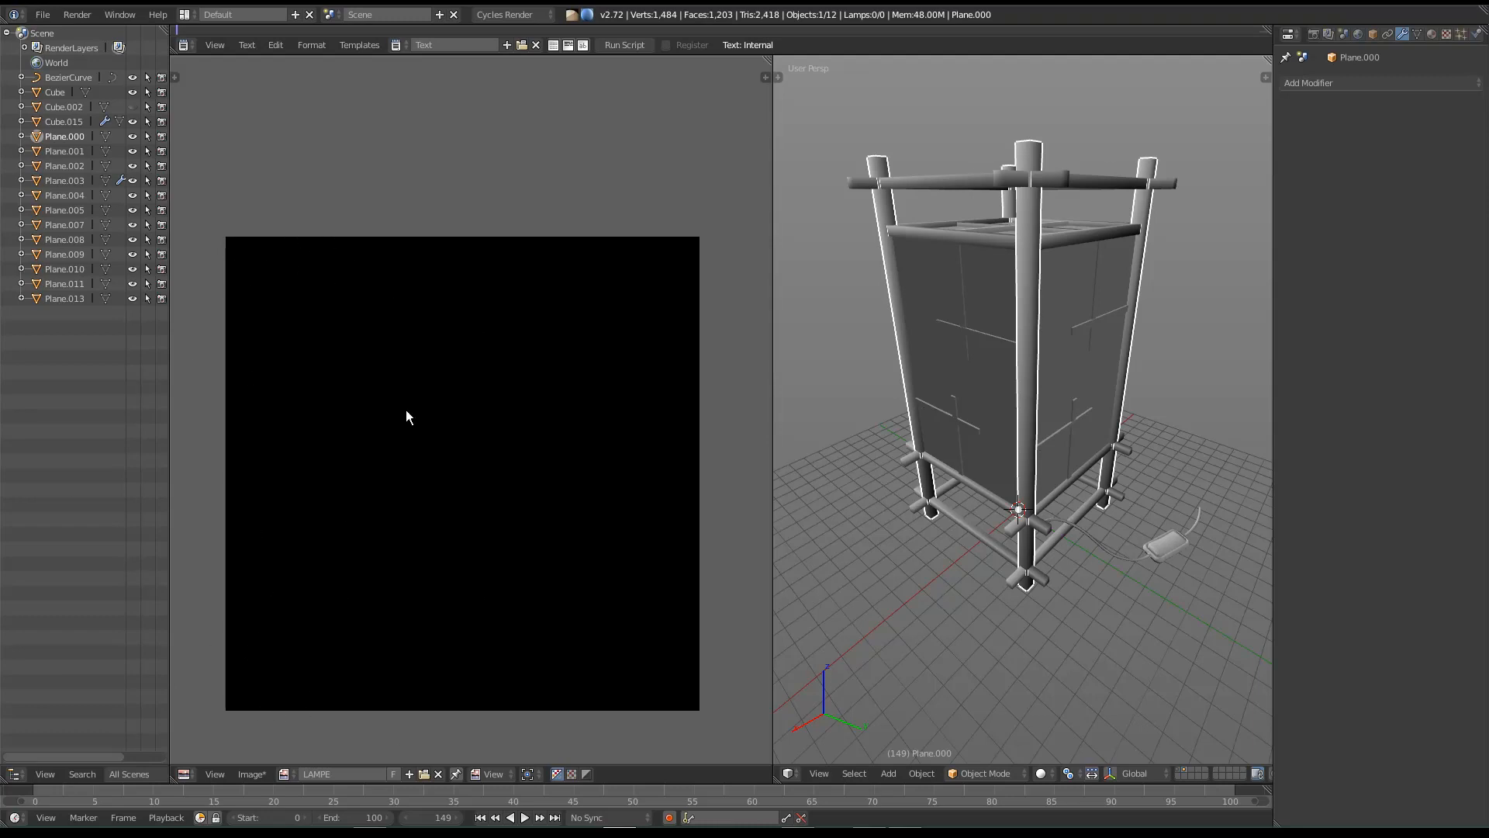
key(ctrl+Up)
middle_drag(881, 482, 1023, 508)
scroll(892, 519, down, 3)
middle_drag(904, 443, 912, 485)
scroll(913, 486, up, 3)
middle_drag(1003, 516, 867, 509)
scroll(872, 543, up, 3)
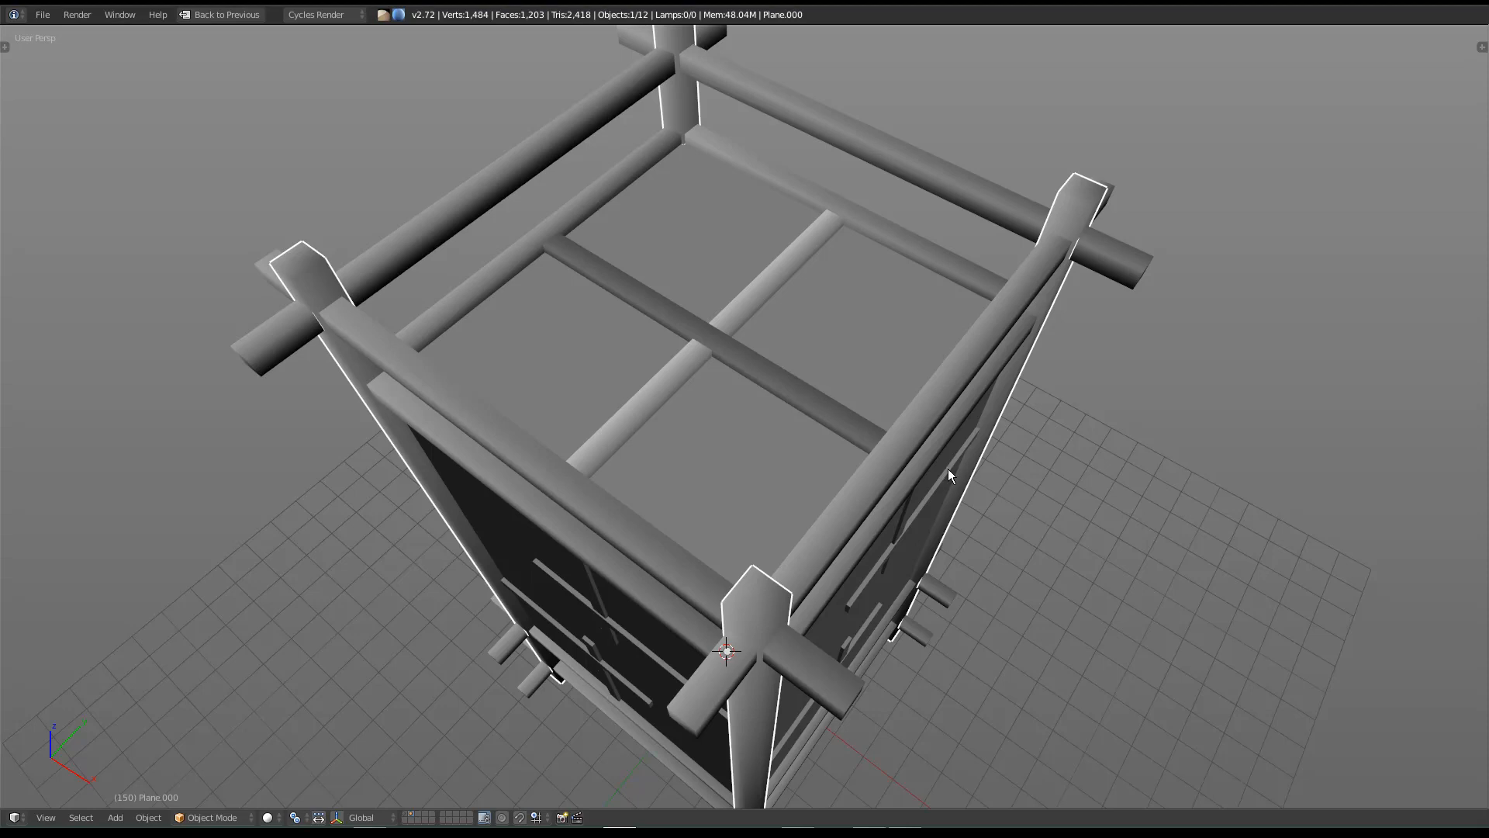
middle_drag(971, 565, 791, 496)
scroll(701, 568, down, 5)
shift+middle_drag(681, 578, 695, 398)
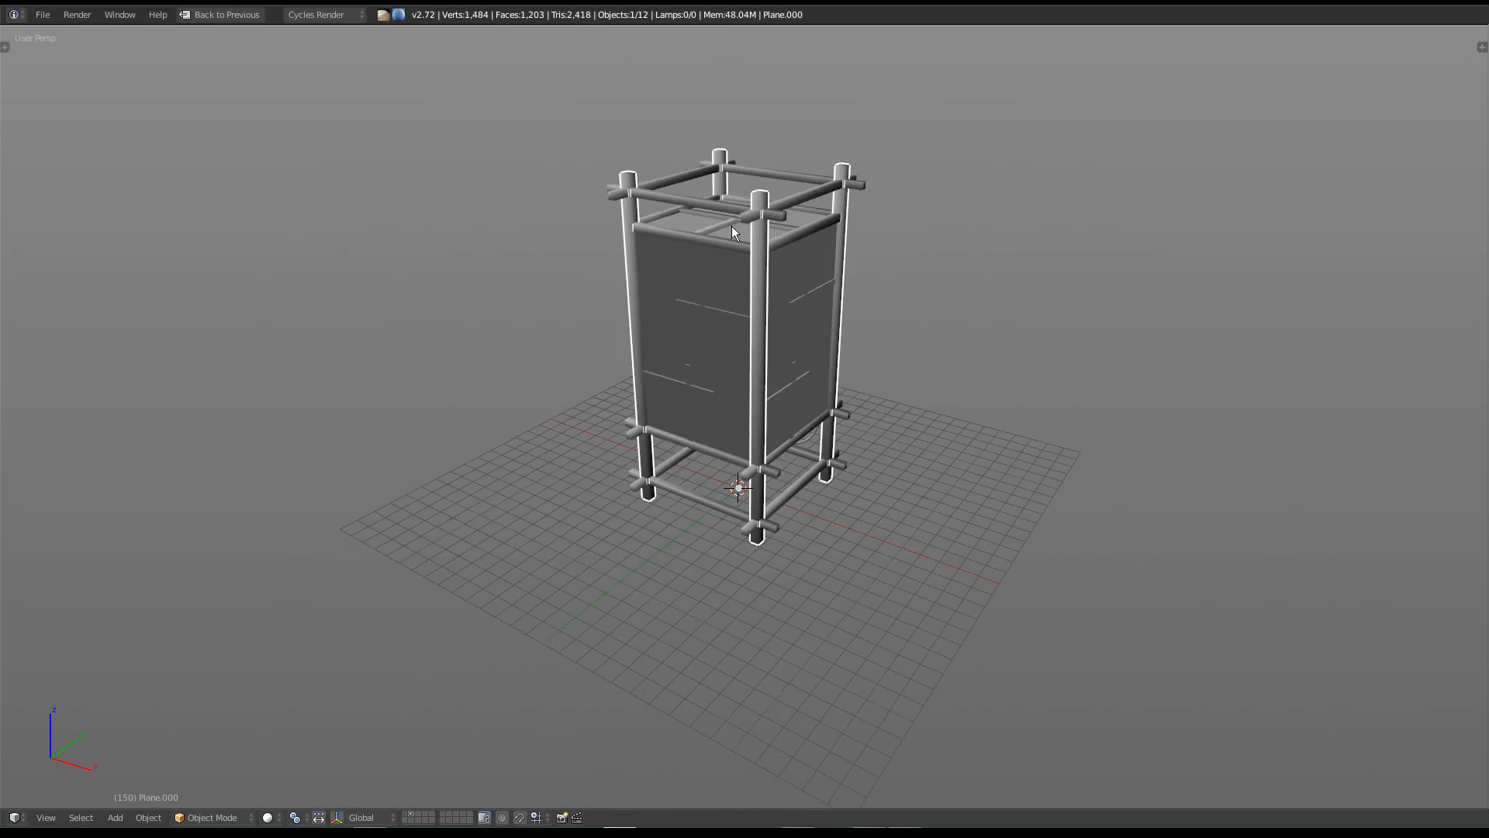
Step: Examine the four corner posts and the lower crossbeams around the lamp from opposite sides
middle_drag(648, 357, 1293, 547)
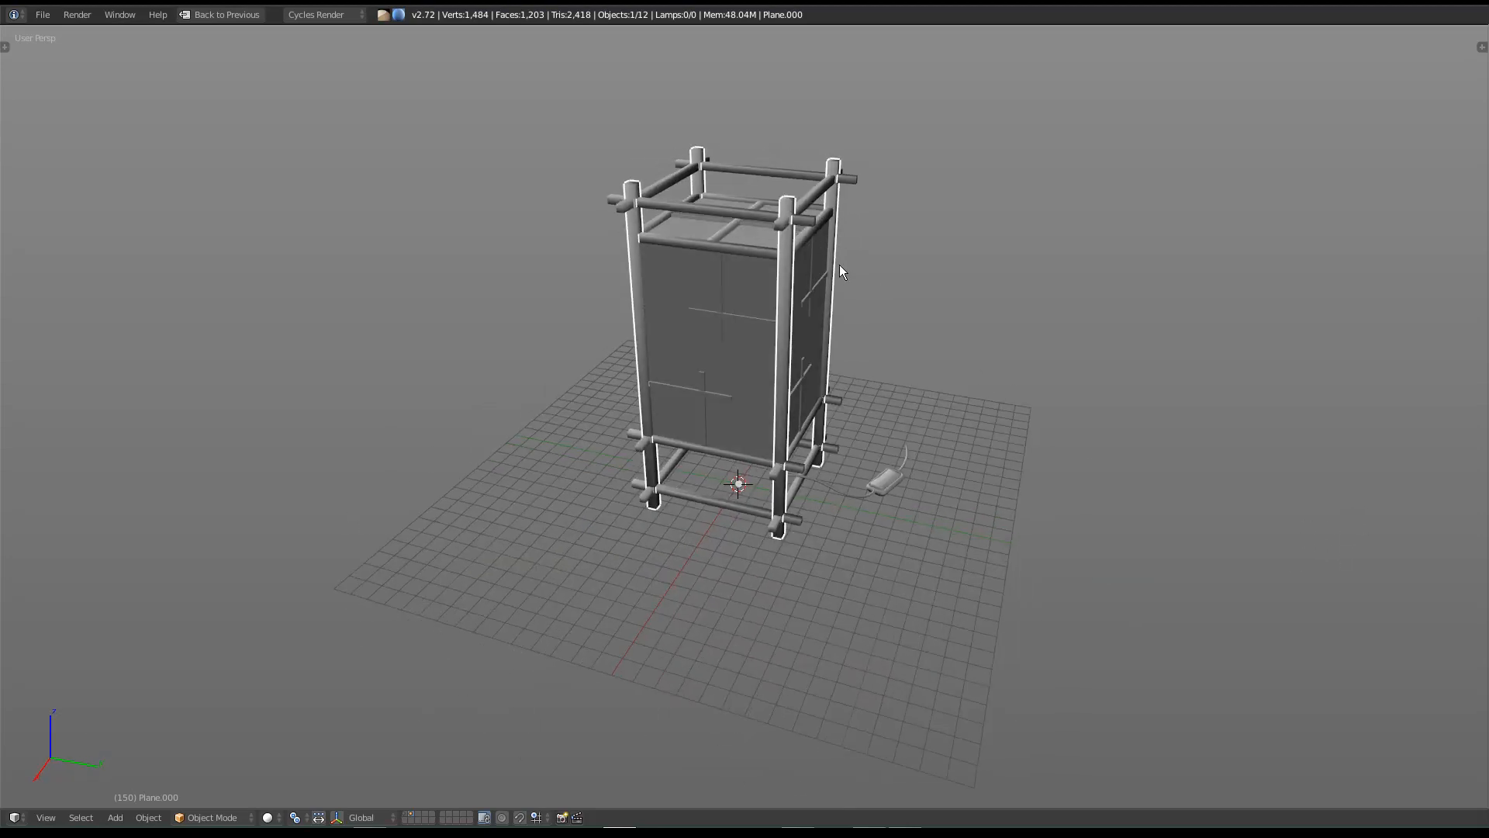
middle_drag(684, 390, 801, 362)
scroll(801, 363, up, 4)
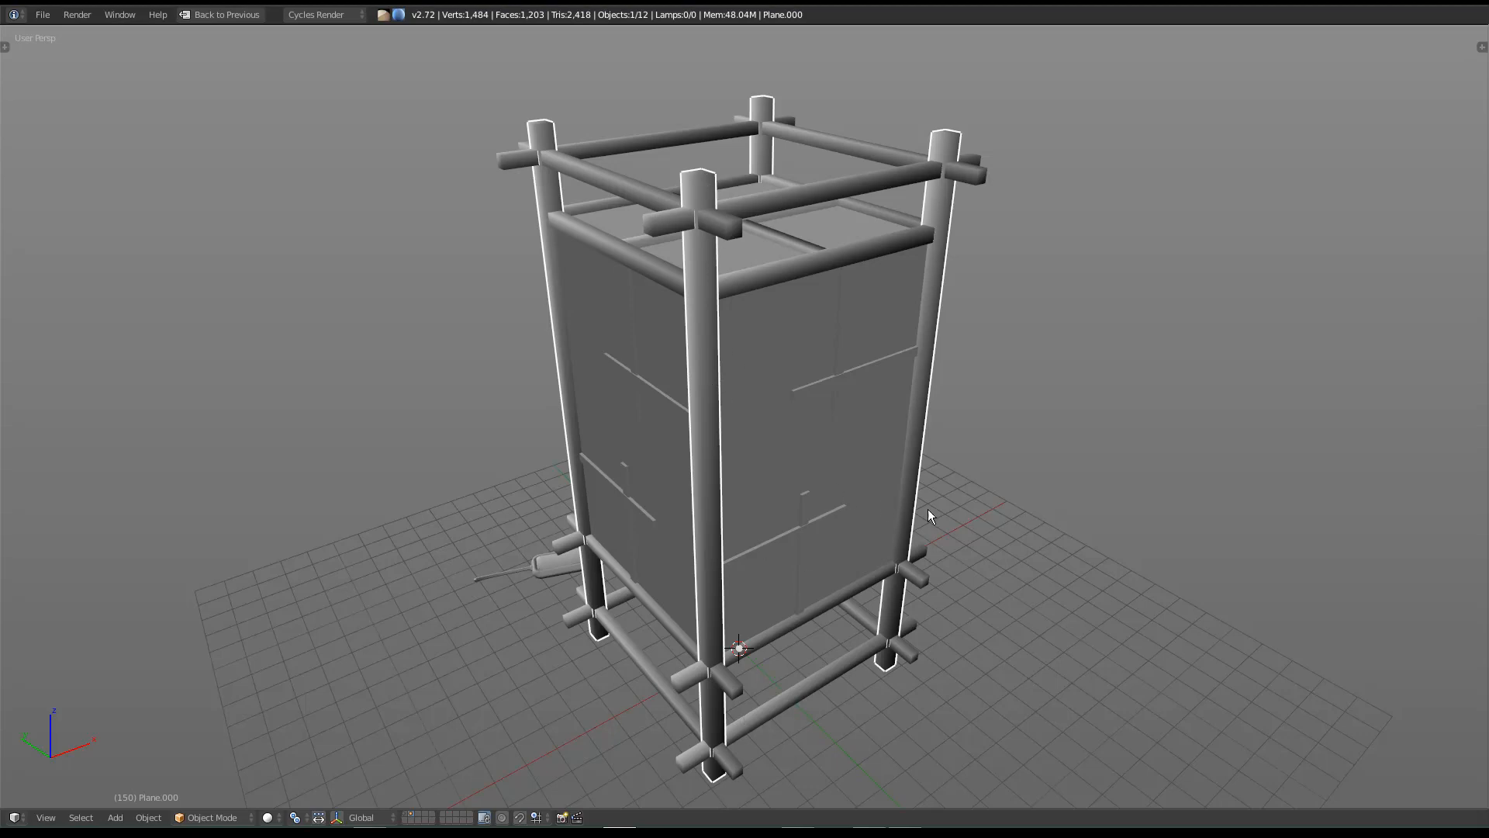
middle_drag(958, 516, 1033, 504)
shift+middle_drag(1097, 667, 1075, 546)
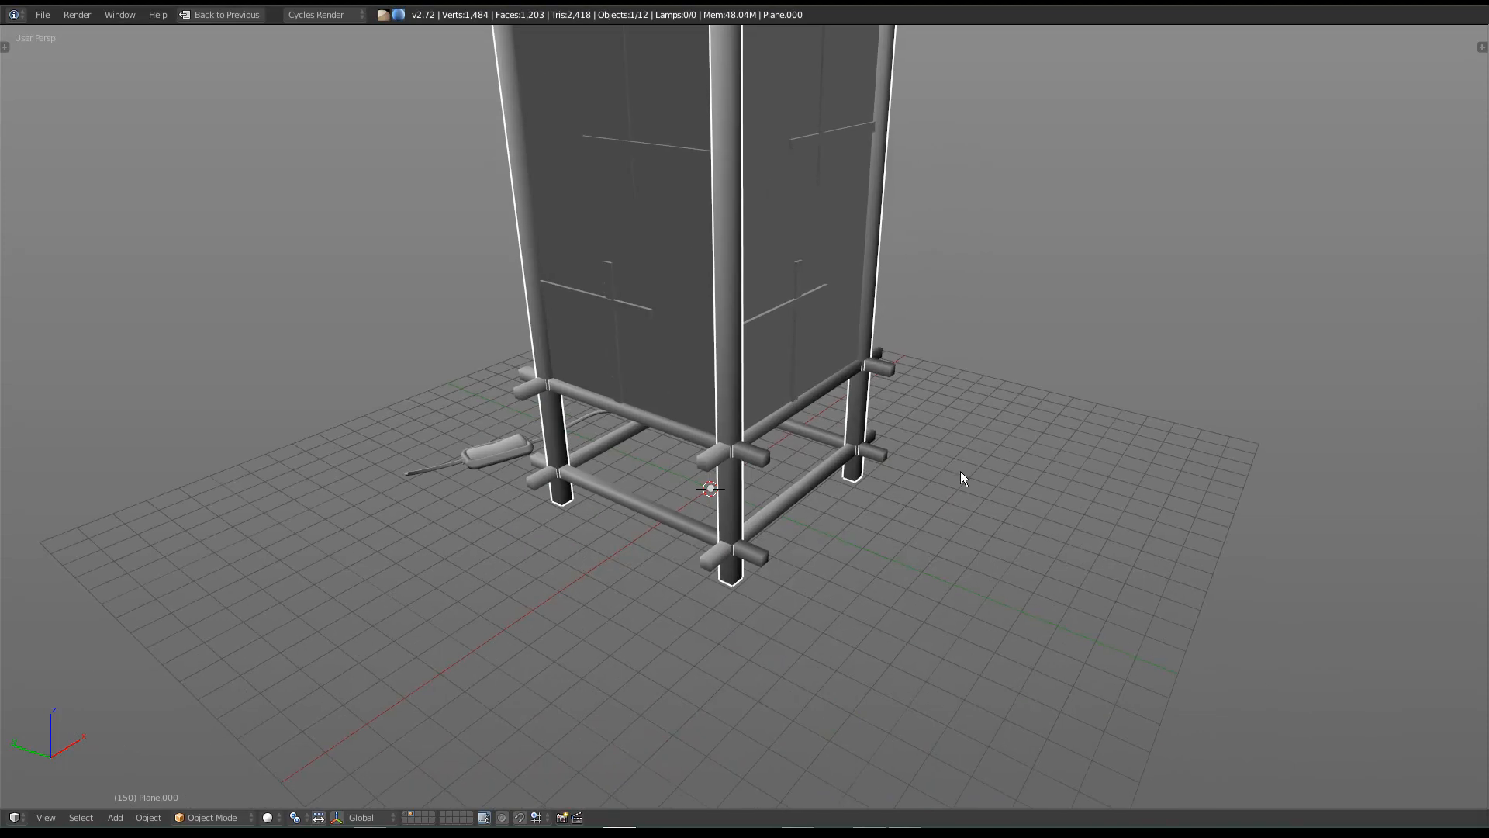
shift+middle_drag(920, 407, 919, 509)
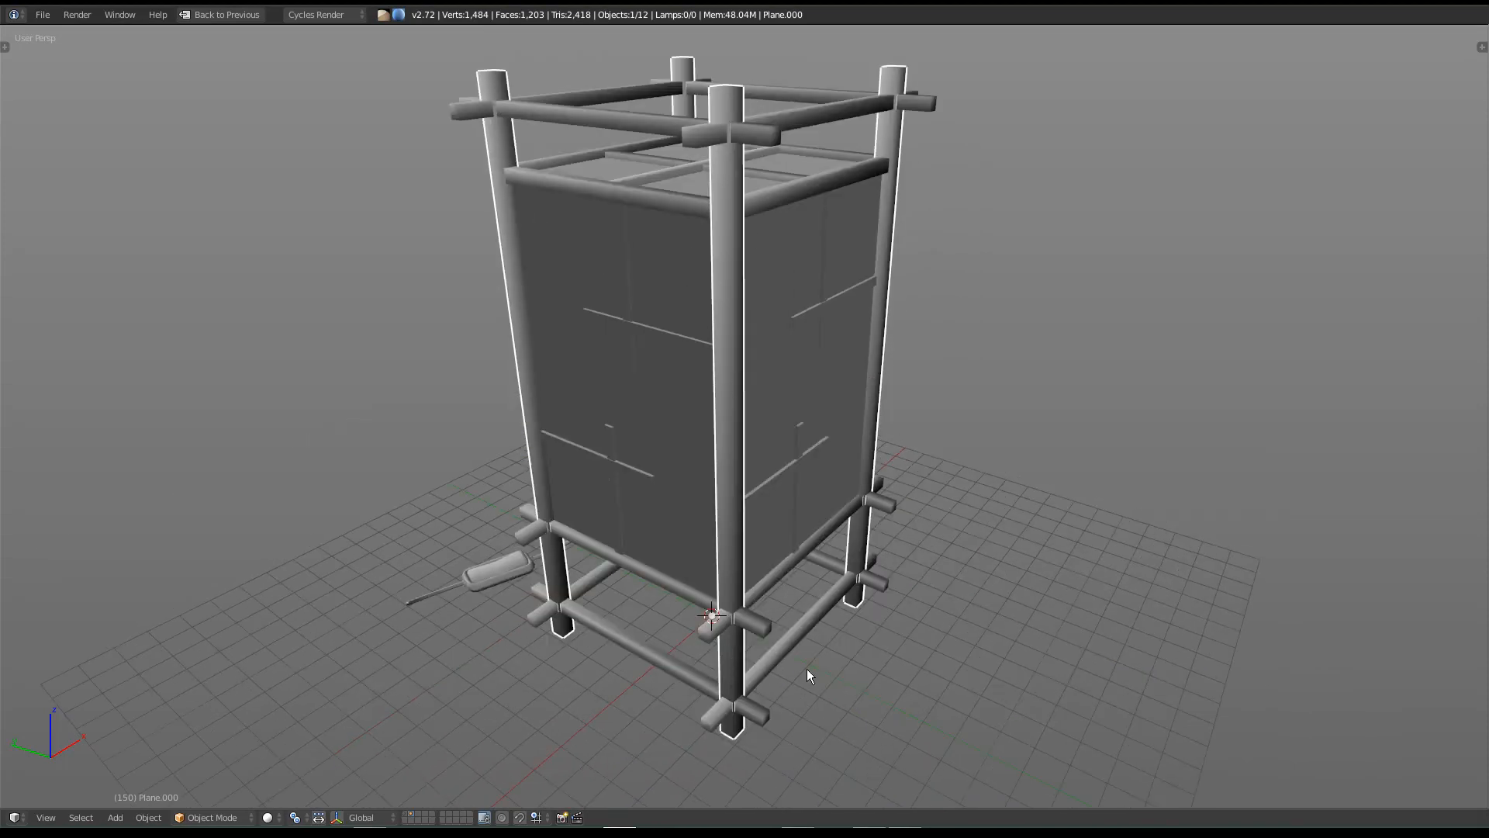
middle_drag(992, 565, 876, 576)
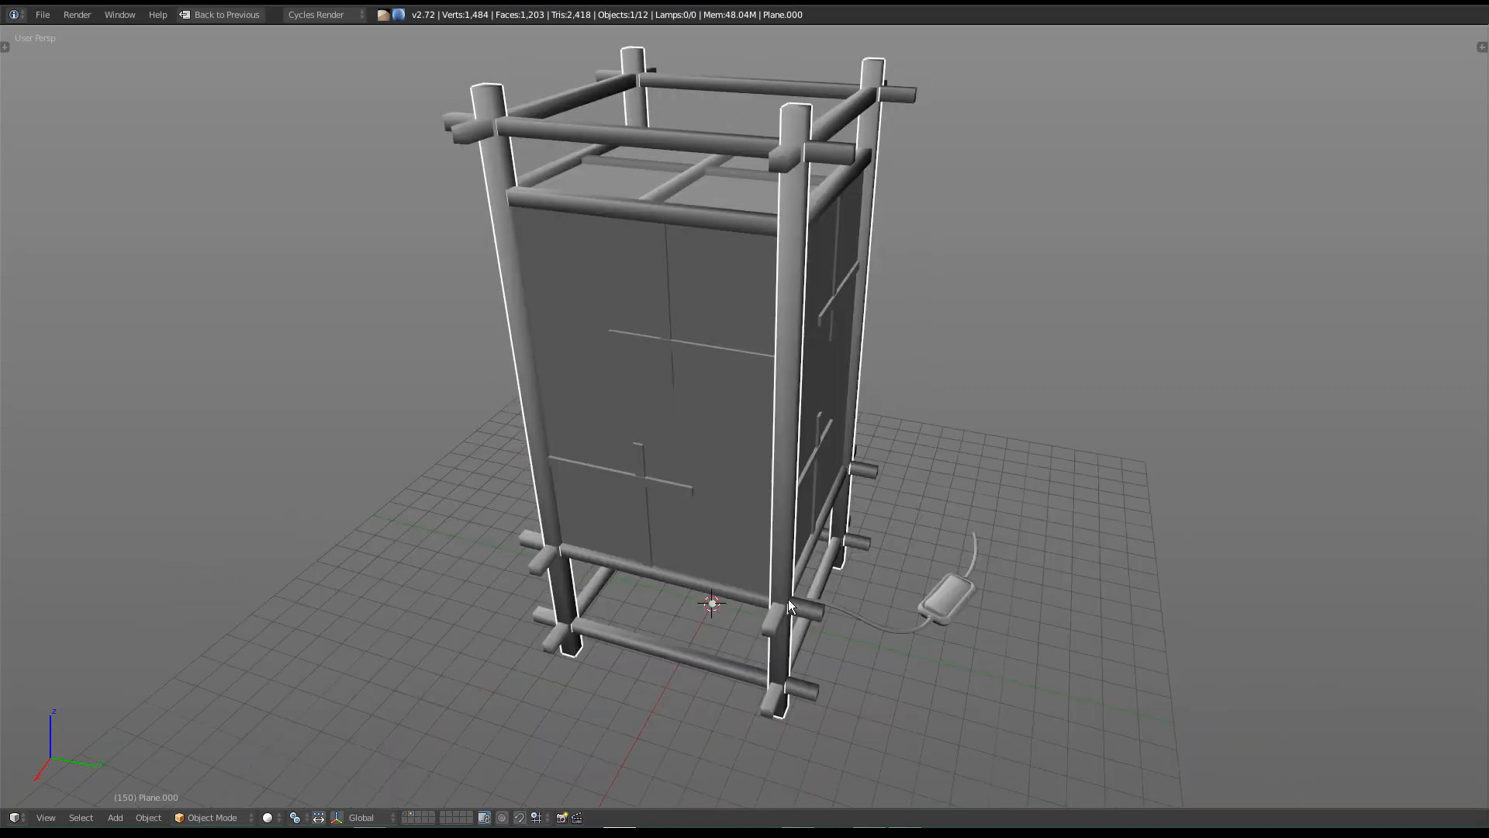
middle_drag(1039, 471, 879, 366)
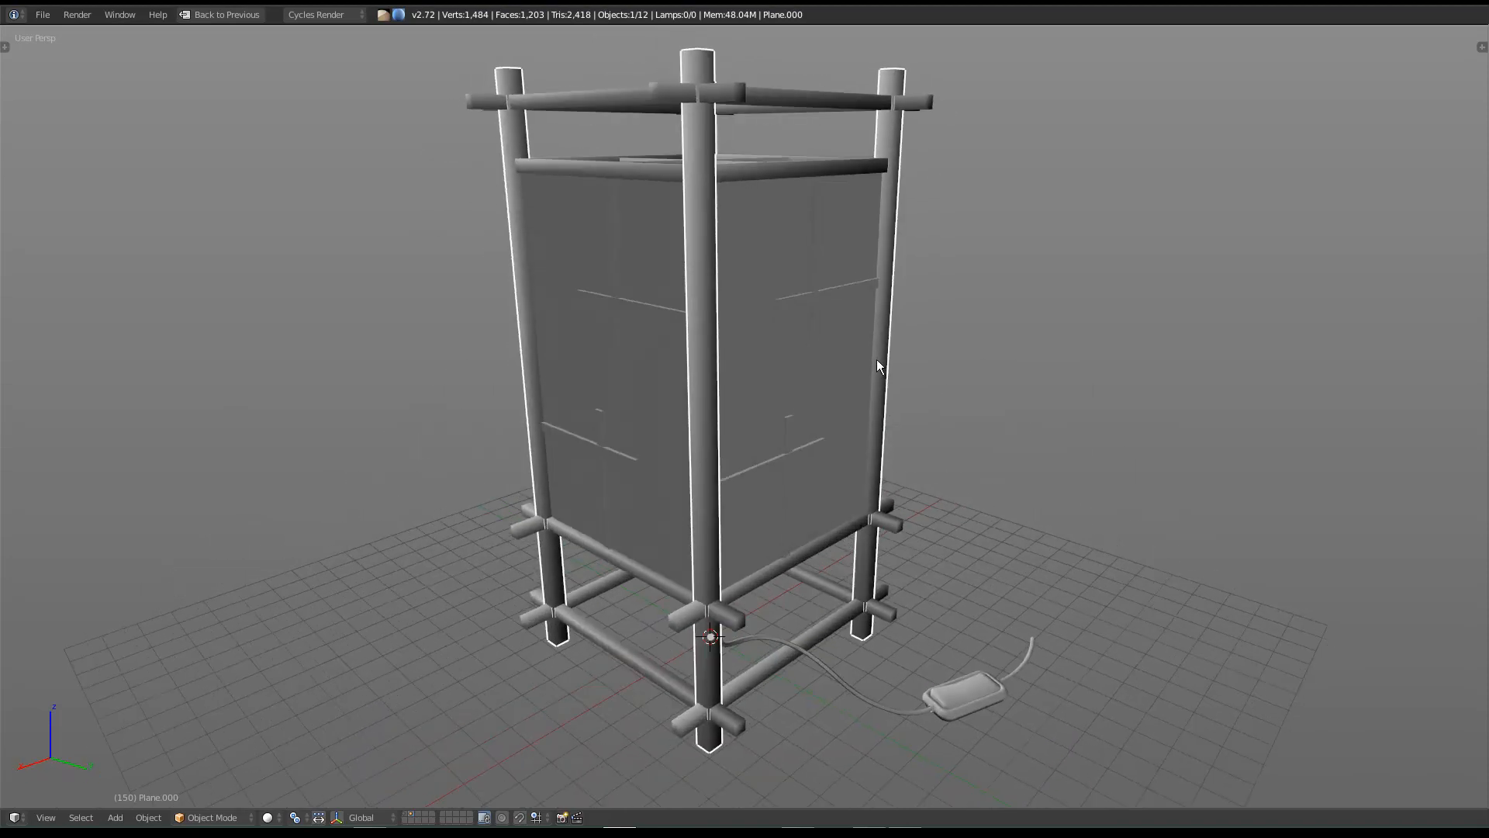
middle_drag(337, 444, 532, 430)
key(shift+space)
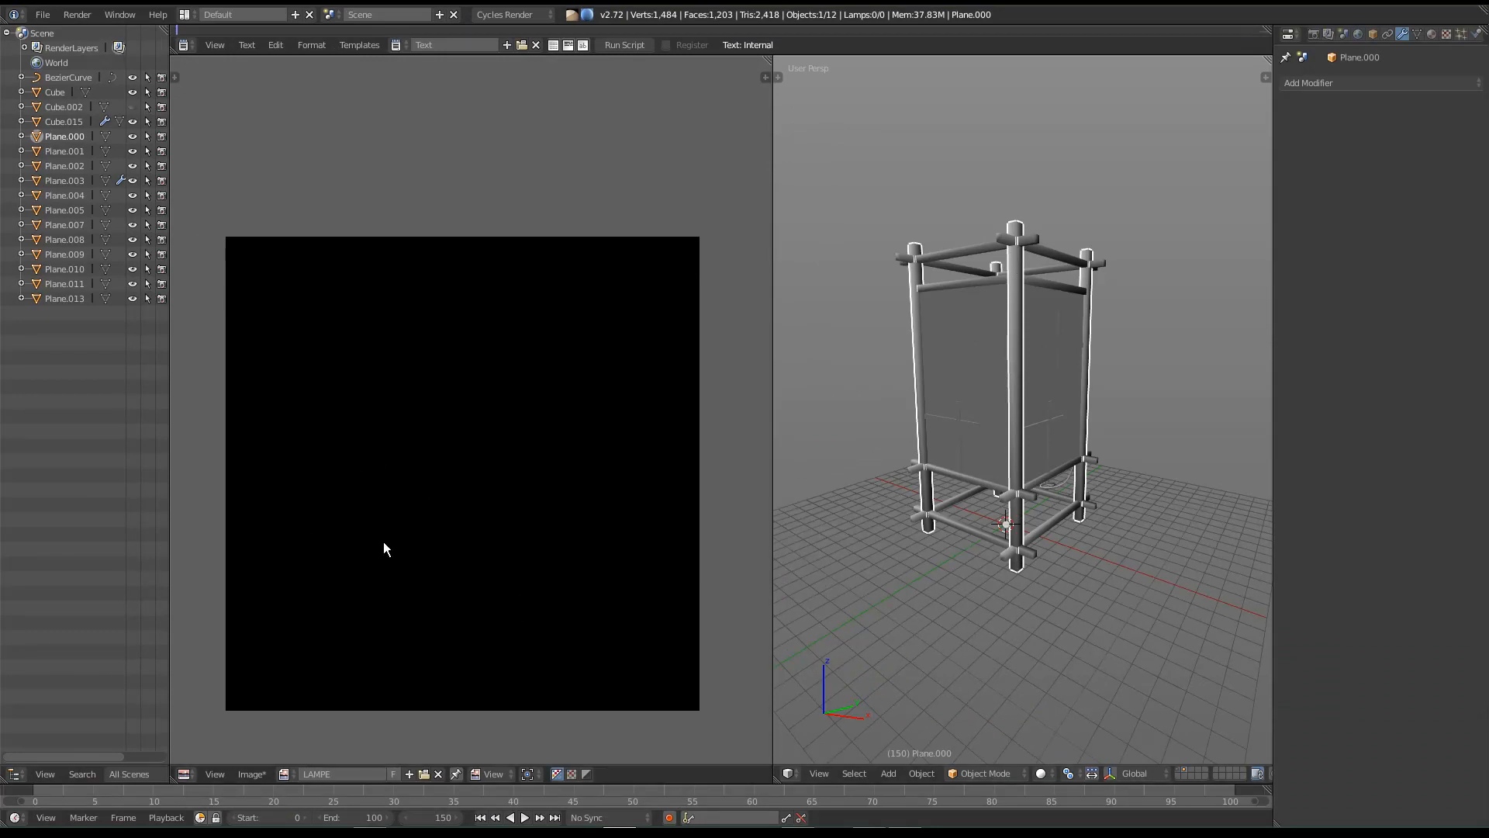
key(shift+space)
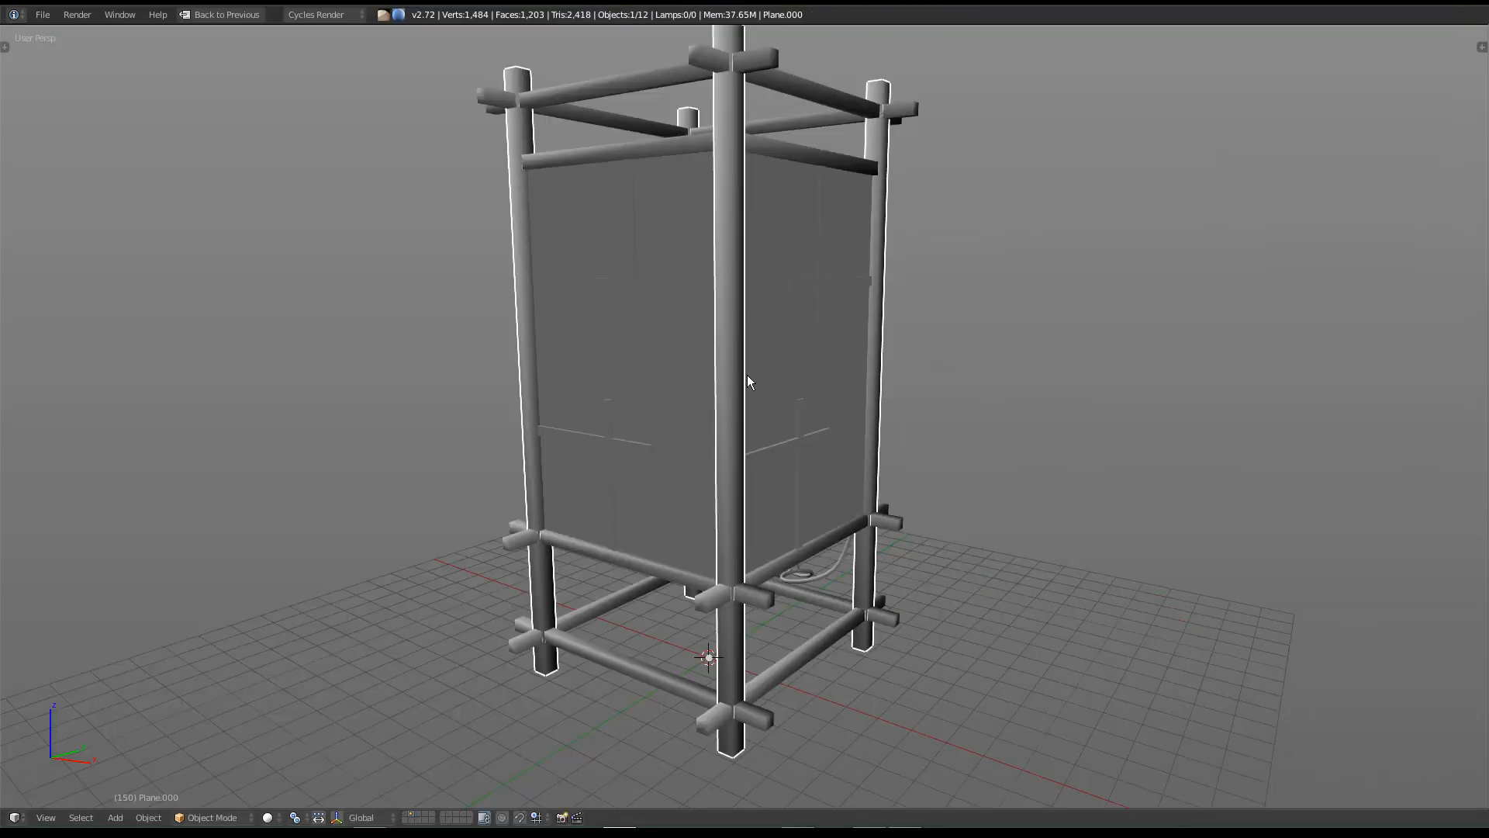
Step: Examine the front corner post from its top joint down to its foot
middle_drag(746, 370, 724, 534)
scroll(790, 472, up, 2)
middle_drag(631, 570, 633, 575)
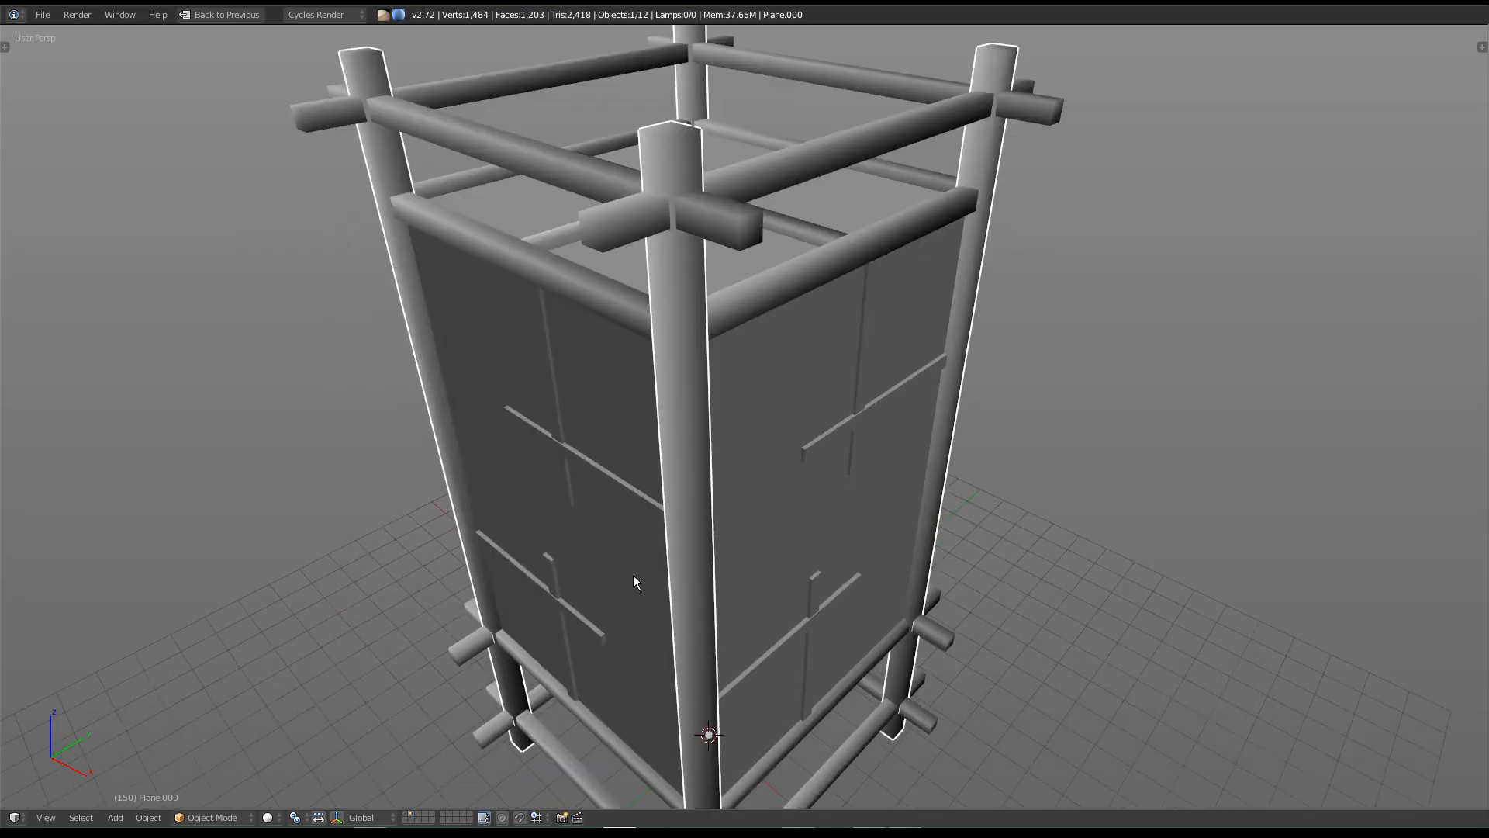
middle_drag(700, 351, 719, 406)
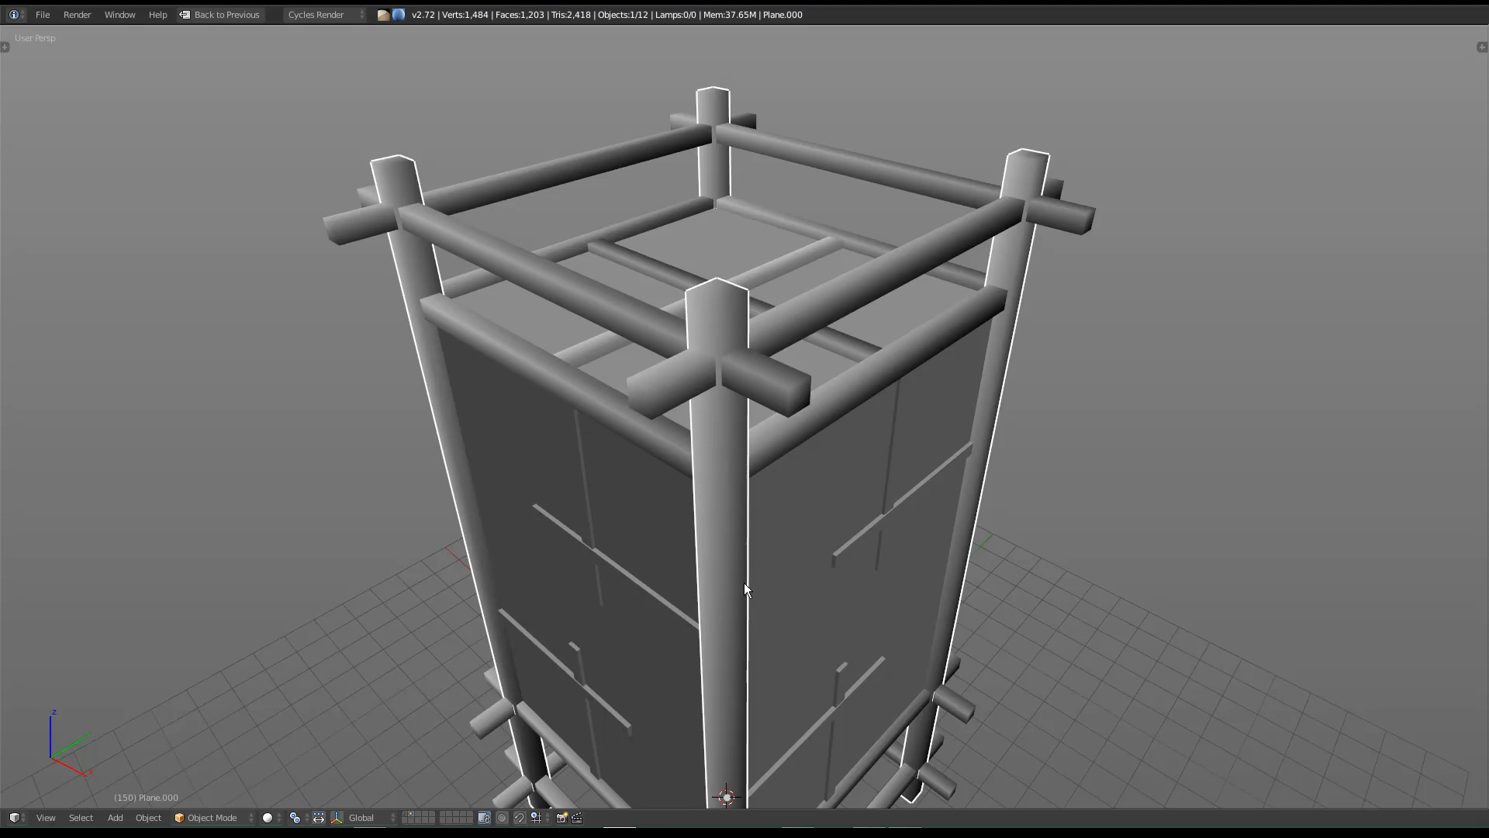
middle_drag(751, 620, 678, 557)
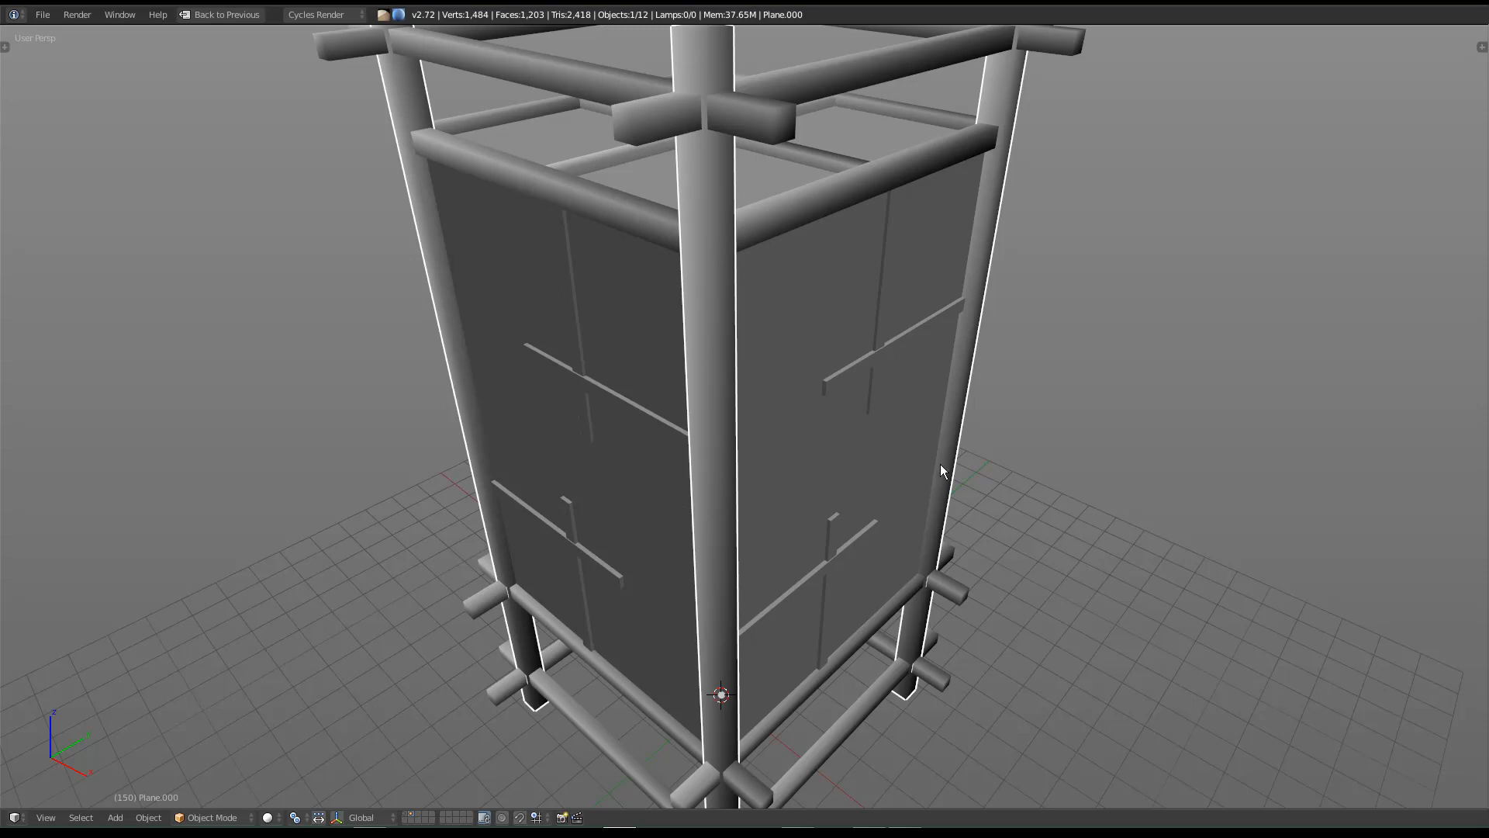
key(ctrl+Up)
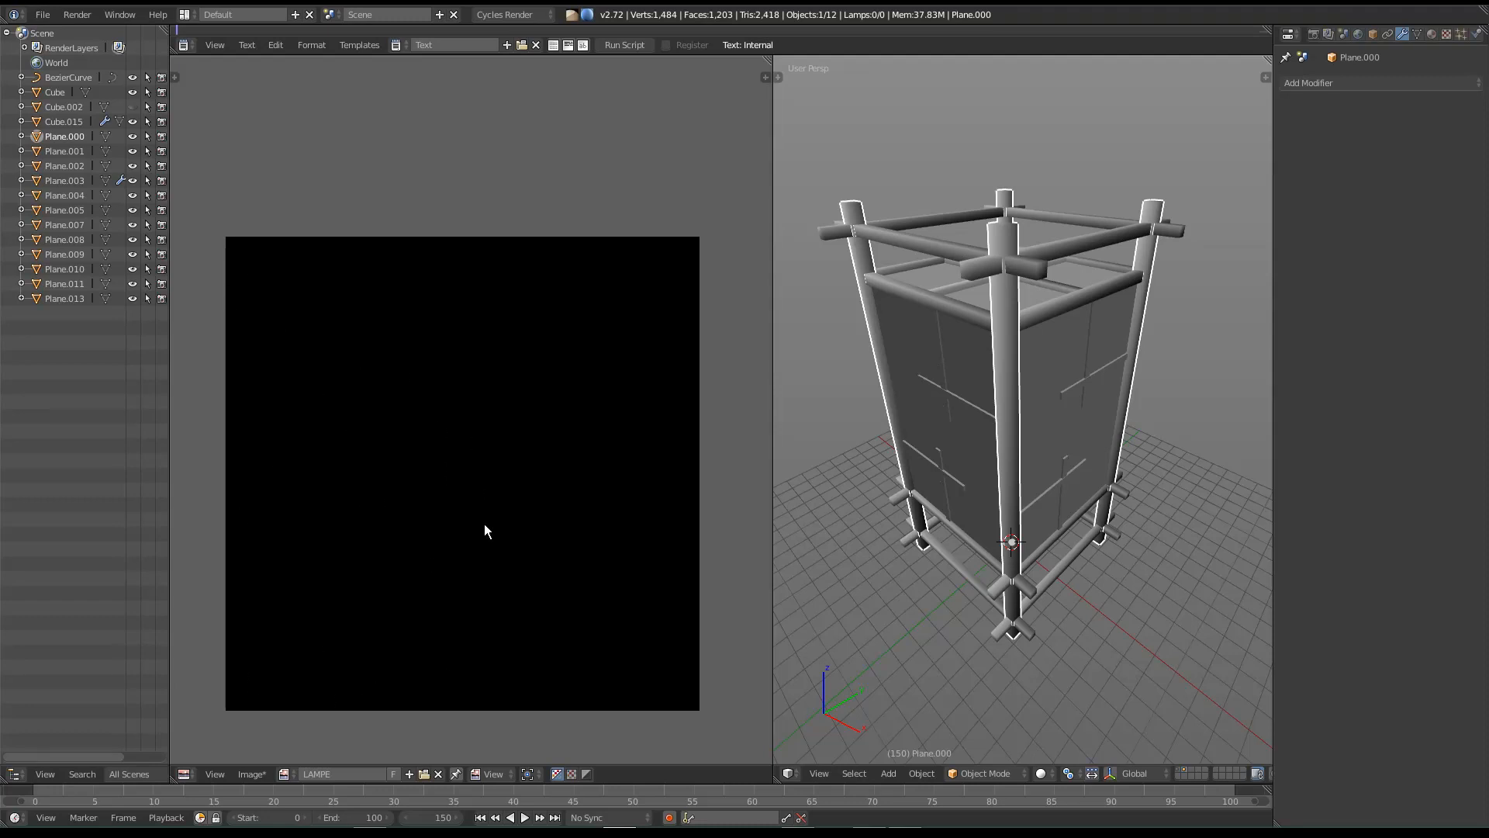
key(ctrl+Up)
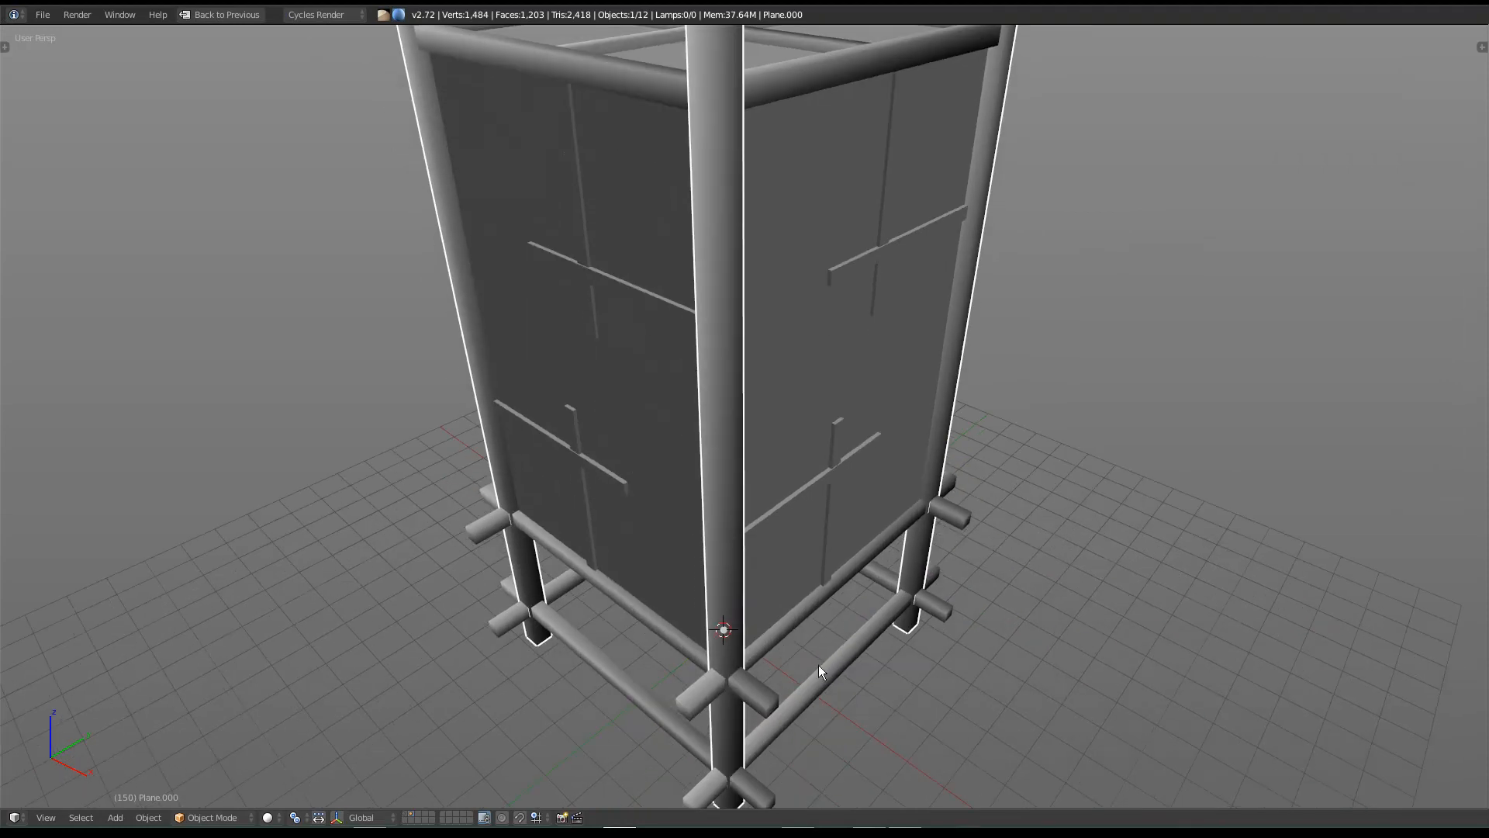
middle_drag(736, 707, 743, 686)
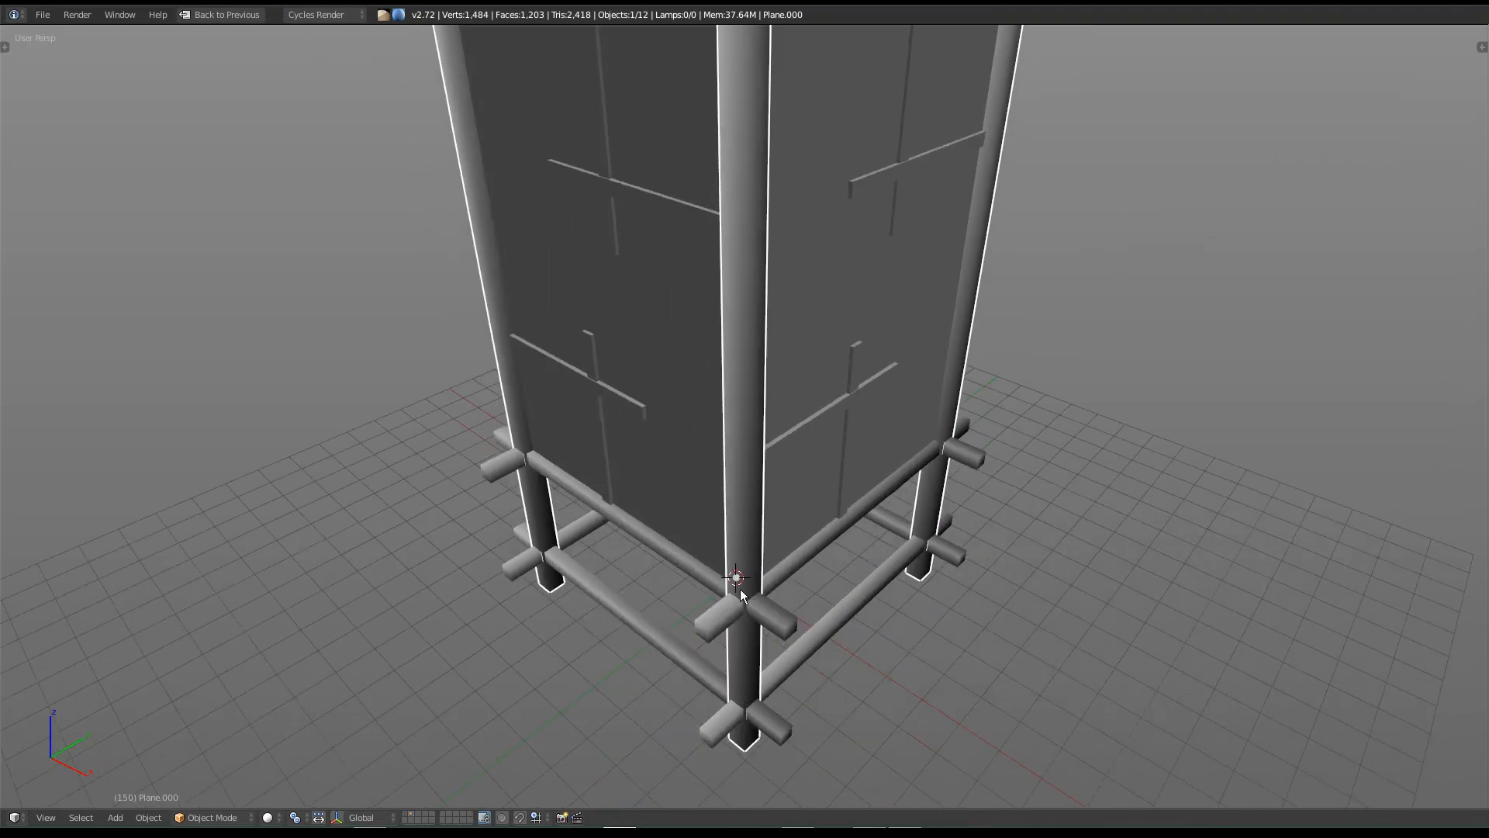
Step: Separate the front corner post from Plane.000 into its own object and select it in Object Mode
scroll(741, 603, down, 6)
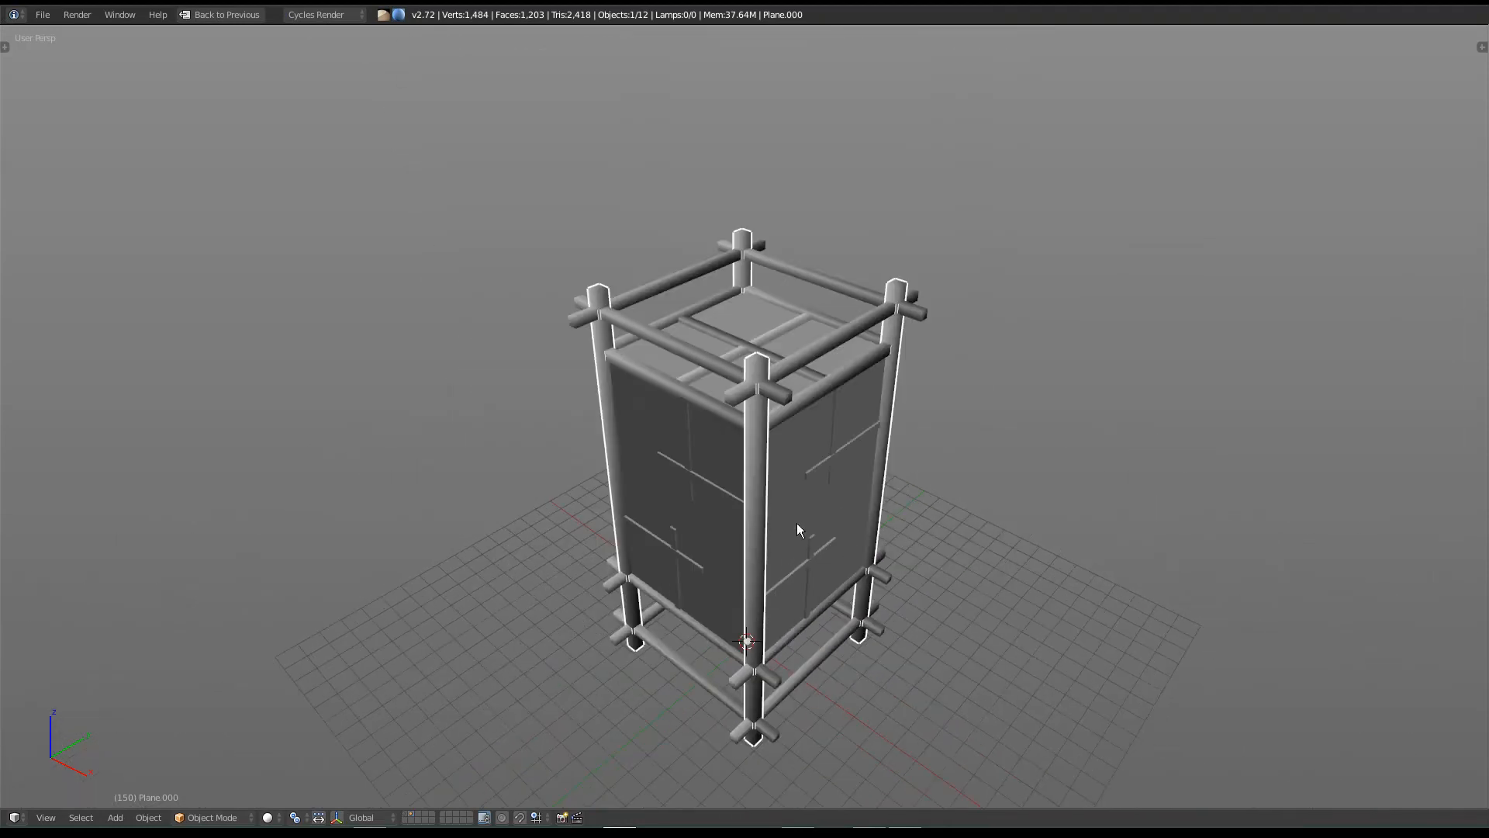
key(Tab)
middle_drag(738, 580, 764, 555)
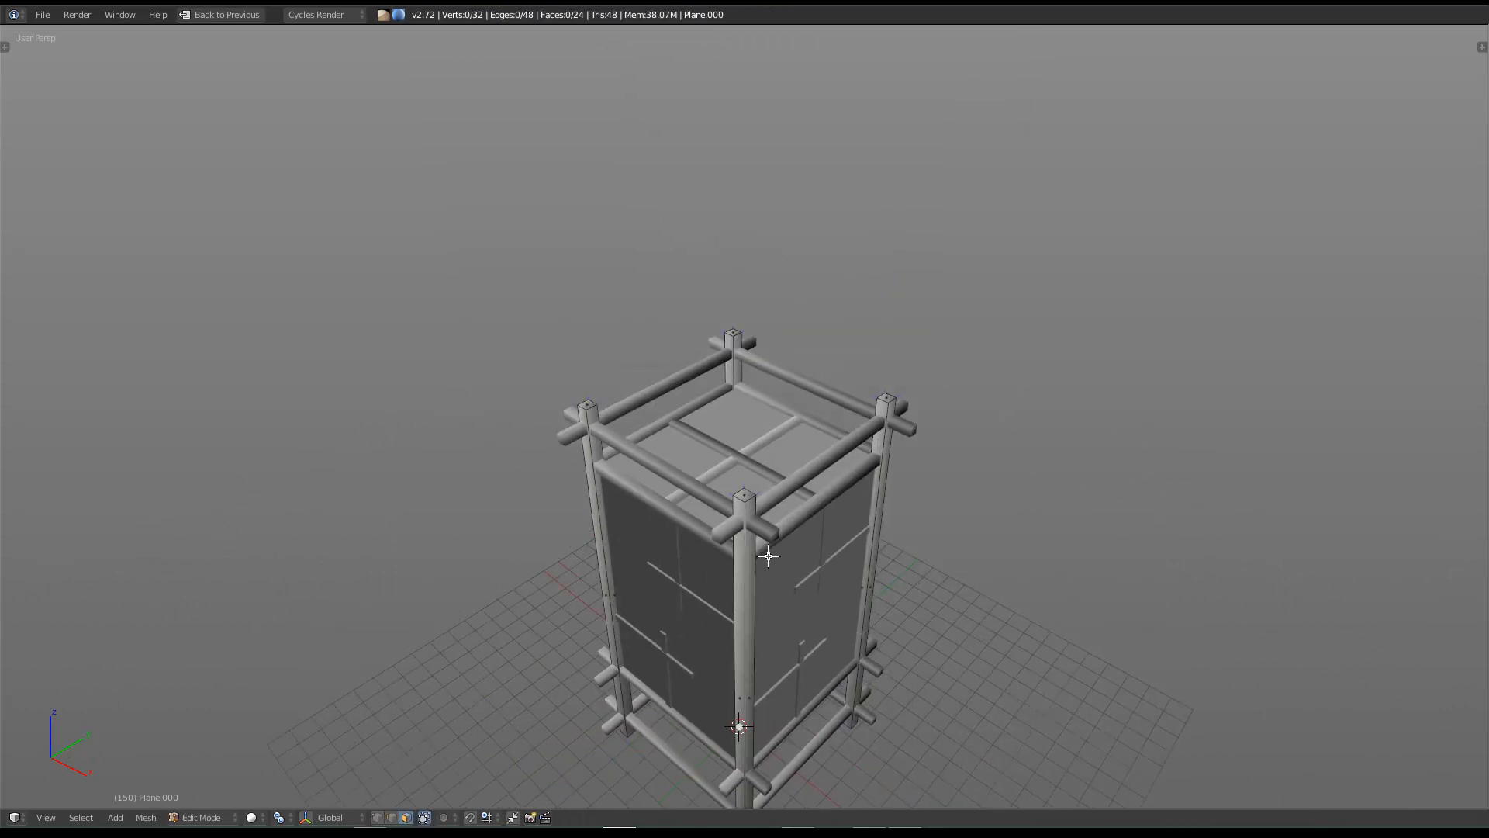
scroll(765, 556, up, 4)
right_click(718, 415)
middle_drag(717, 416, 702, 504)
key(l)
key(h)
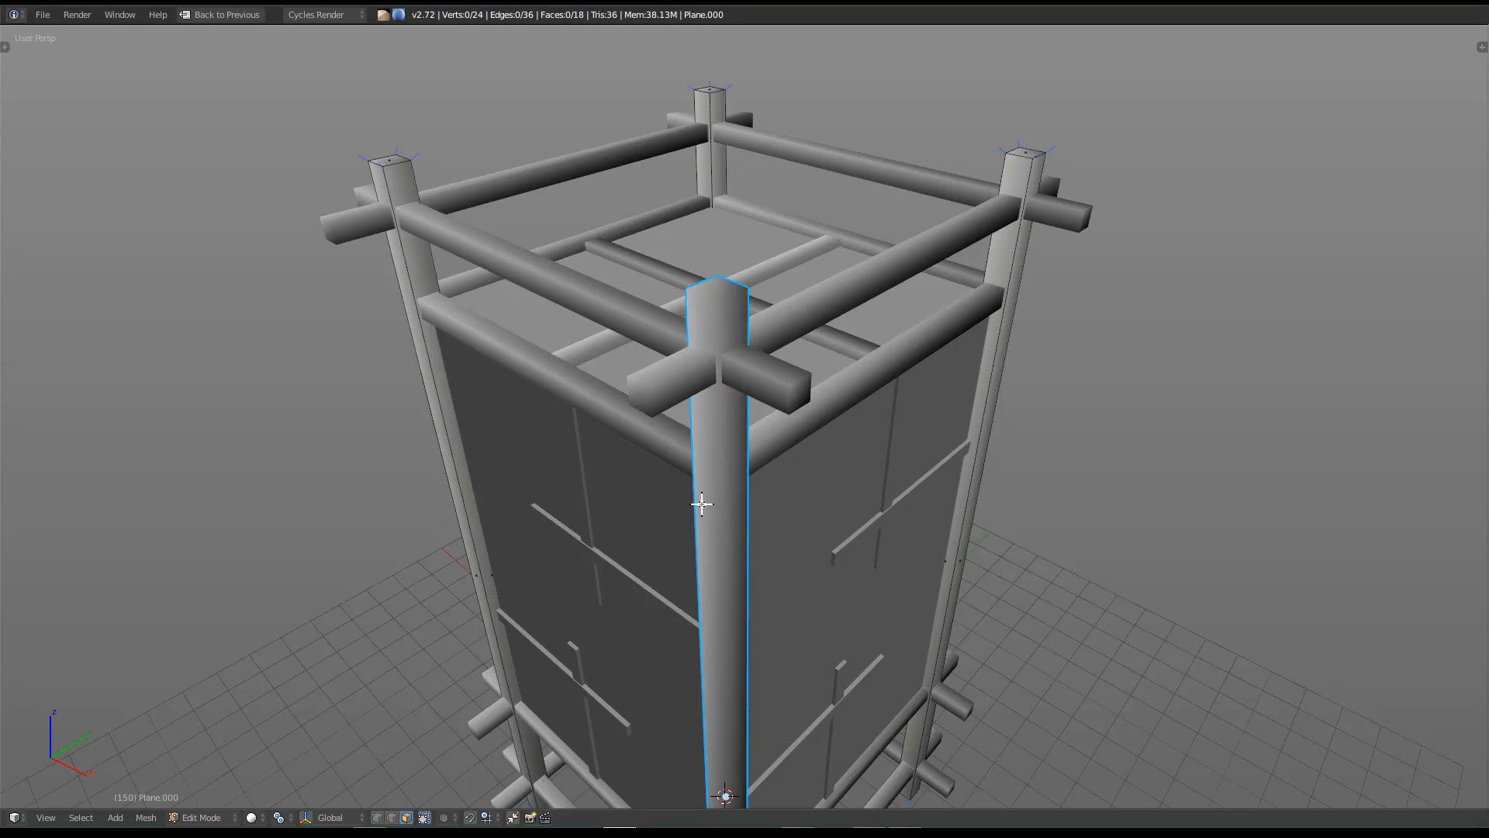
key(Tab)
right_click(738, 449)
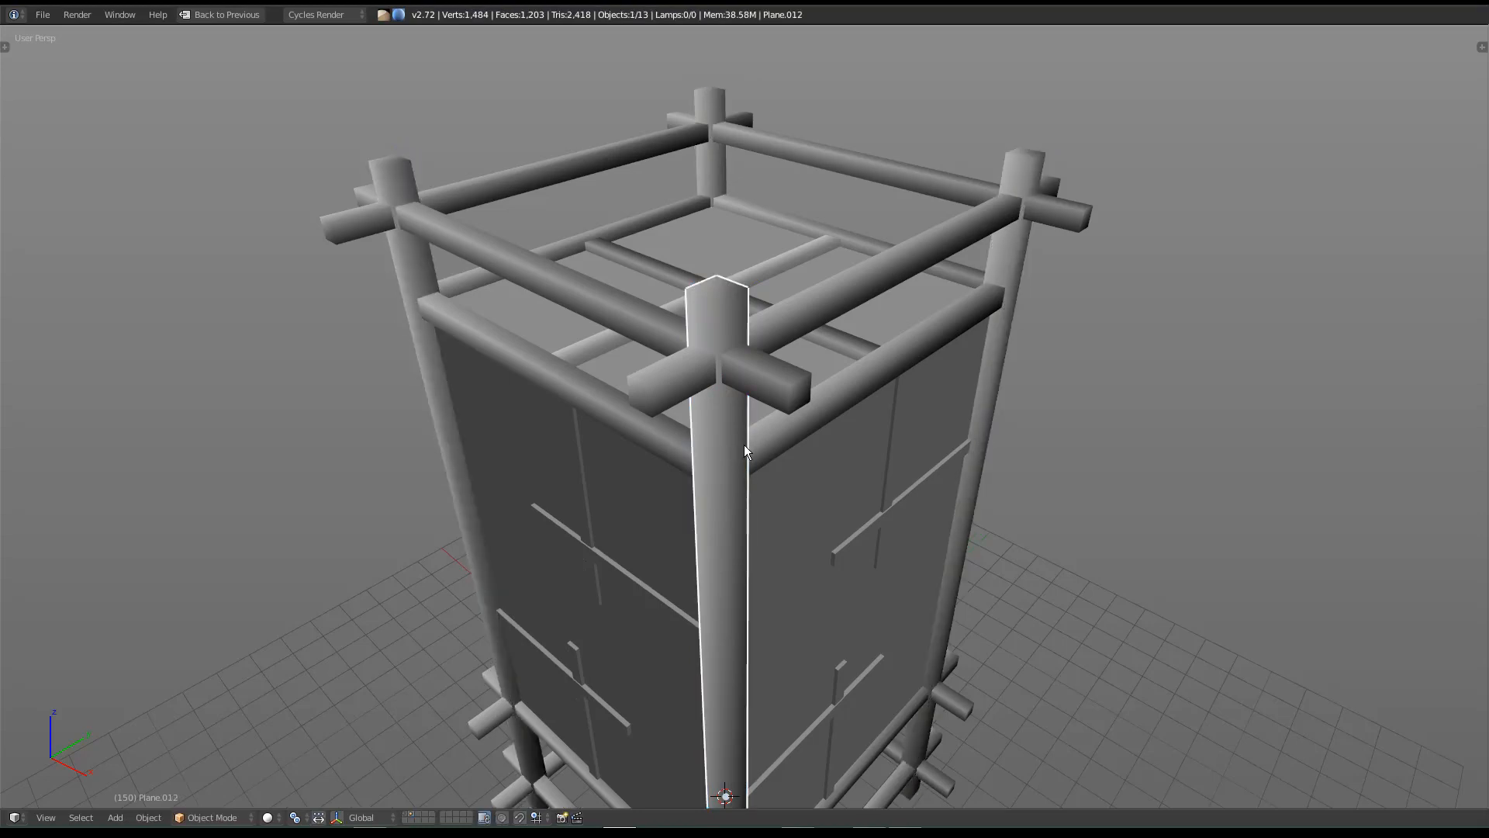
Step: Hide all other lamp objects and open the separated post in Edit Mode with edge selection
key(shift+h)
key(Tab)
shift+middle_drag(738, 463, 548, 329)
scroll(768, 305, down, 3)
right_click(770, 305)
mouse_move(770, 305)
click(853, 320)
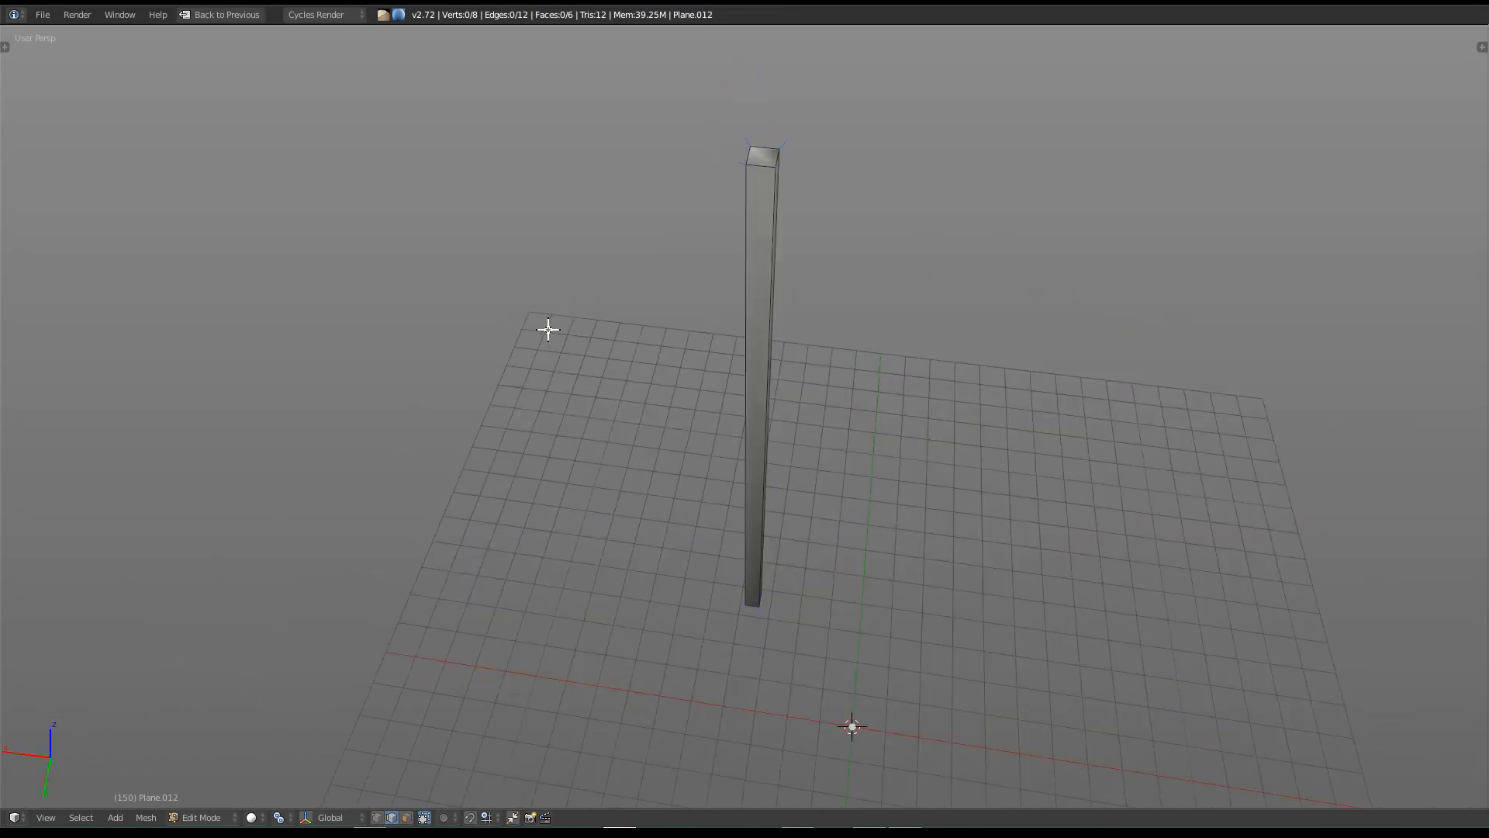
Step: Select one long edge of the post and three of the four edges around one end
middle_drag(778, 242, 914, 292)
right_click(775, 273)
scroll(915, 284, up, 5)
scroll(843, 342, down, 5)
middle_drag(801, 309, 804, 356)
key(a)
right_click(784, 323)
shift+right_click(778, 324)
shift+right_click(767, 325)
shift+right_click(775, 310)
middle_drag(804, 533, 817, 443)
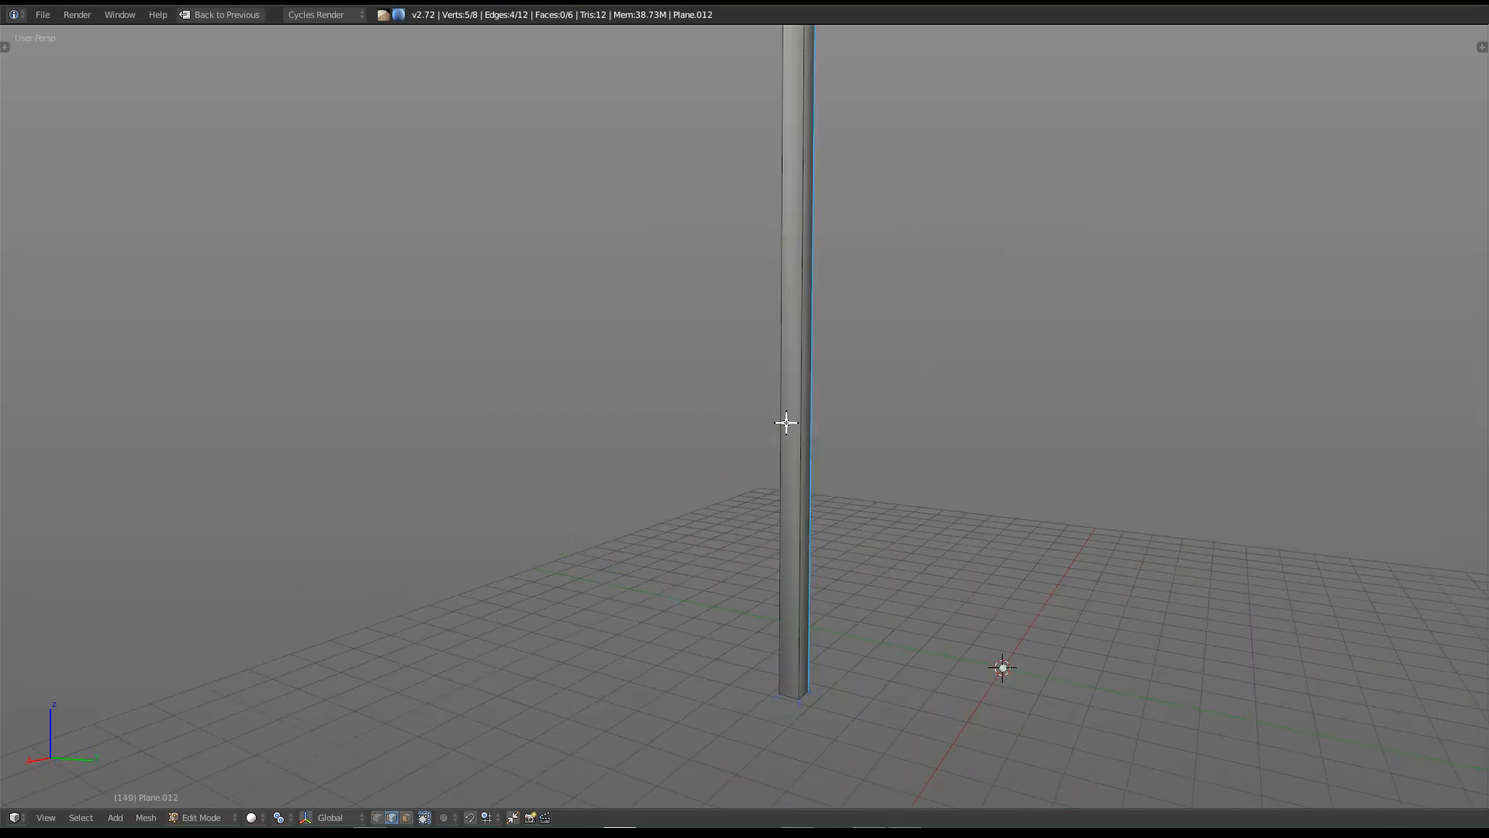
Step: Add three of the four edges around the post's opposite end to the selection
scroll(786, 421, up, 2)
middle_drag(795, 316, 817, 222)
middle_drag(827, 286, 818, 512)
shift+right_click(754, 521)
shift+right_click(775, 515)
middle_drag(626, 522, 918, 511)
shift+right_click(742, 574)
Step: Mark the selected long edge and end-cap edges of the post as seams, then clear the selection
scroll(823, 637, up, 4)
shift+middle_drag(823, 349, 821, 522)
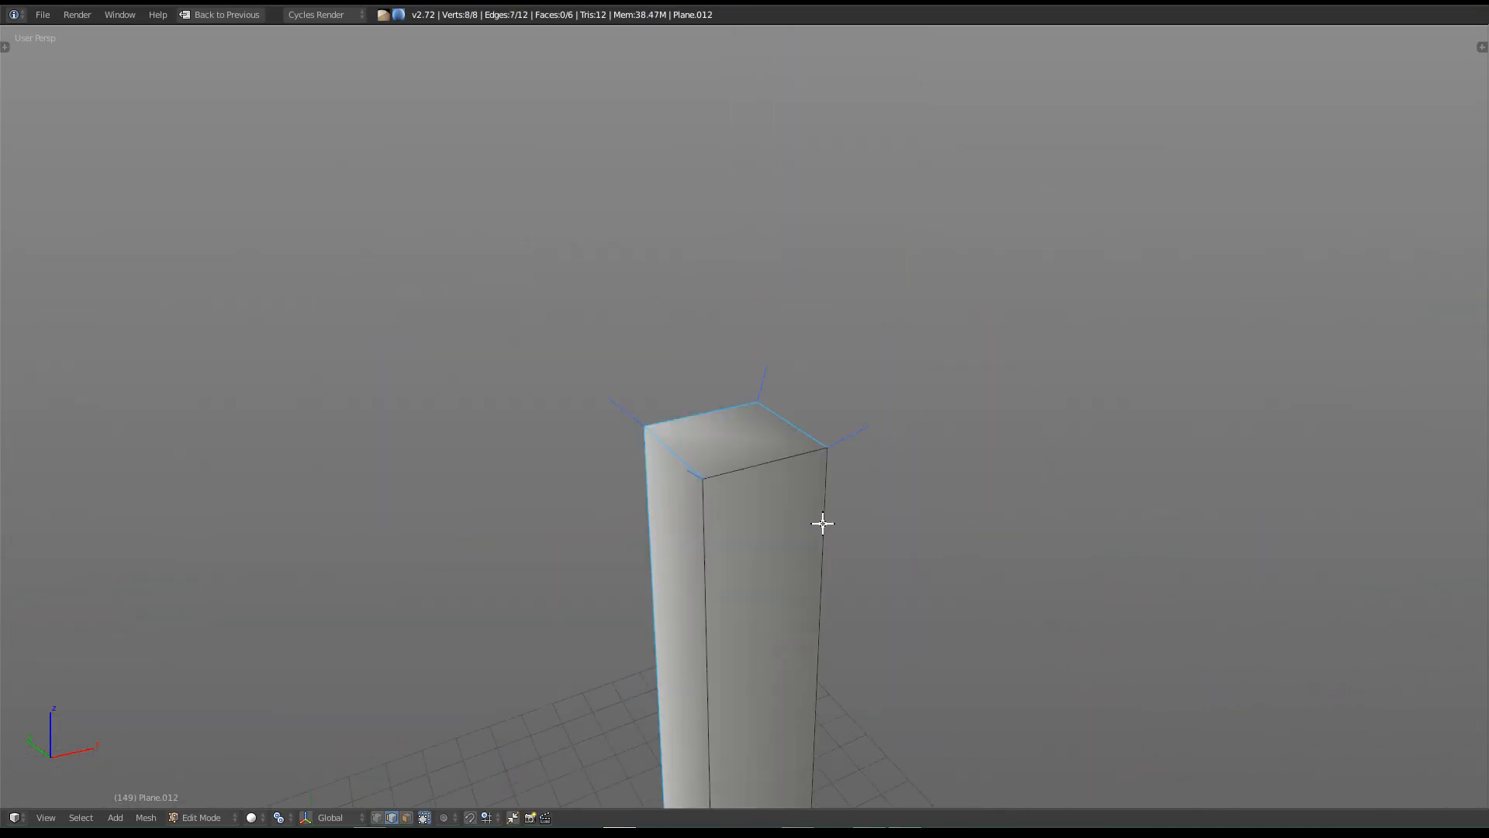
scroll(800, 565, down, 2)
shift+middle_drag(794, 658, 800, 468)
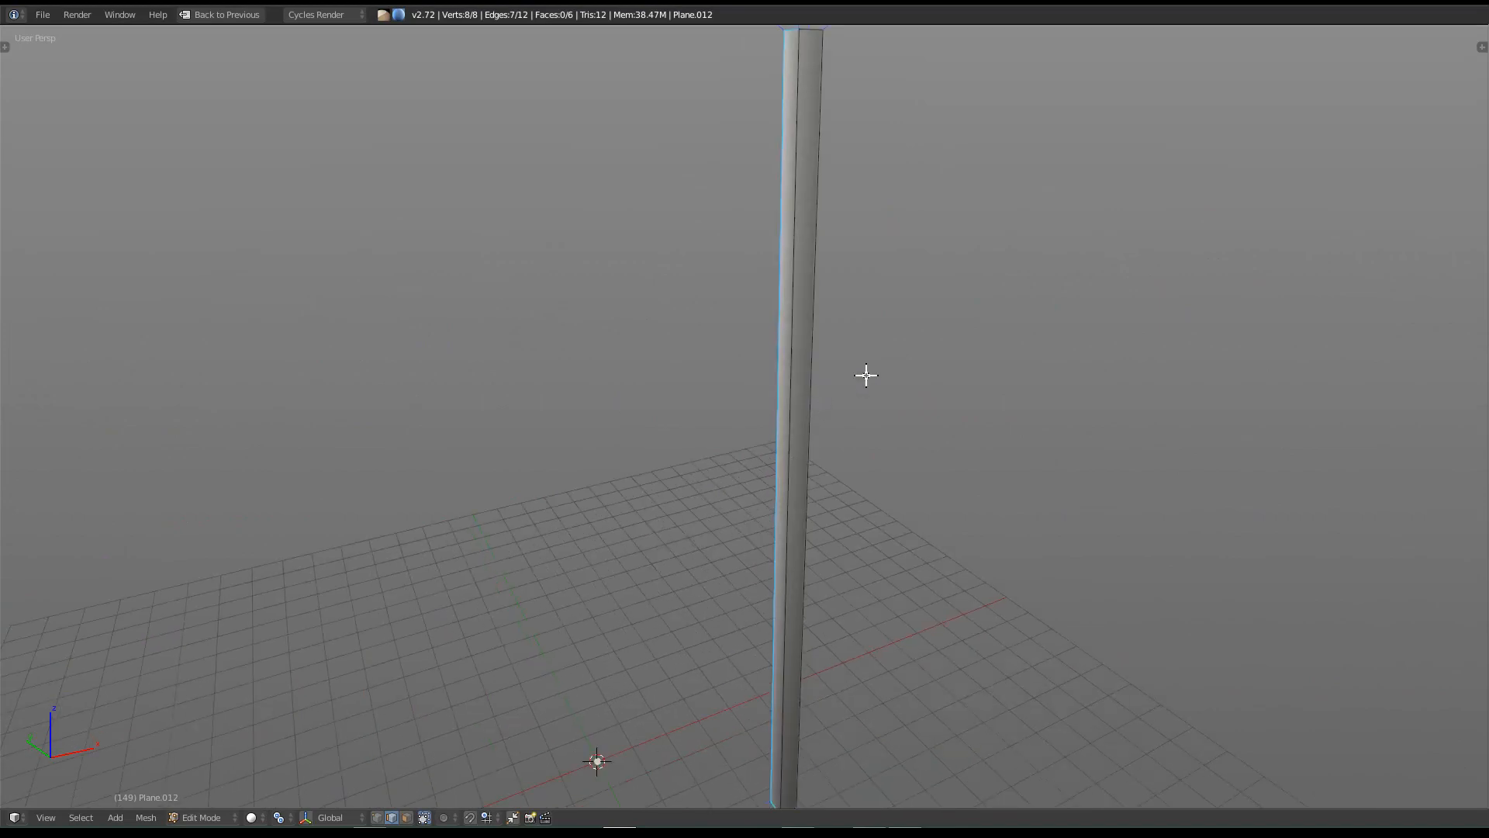
shift+middle_drag(904, 286, 893, 339)
key(ctrl+e)
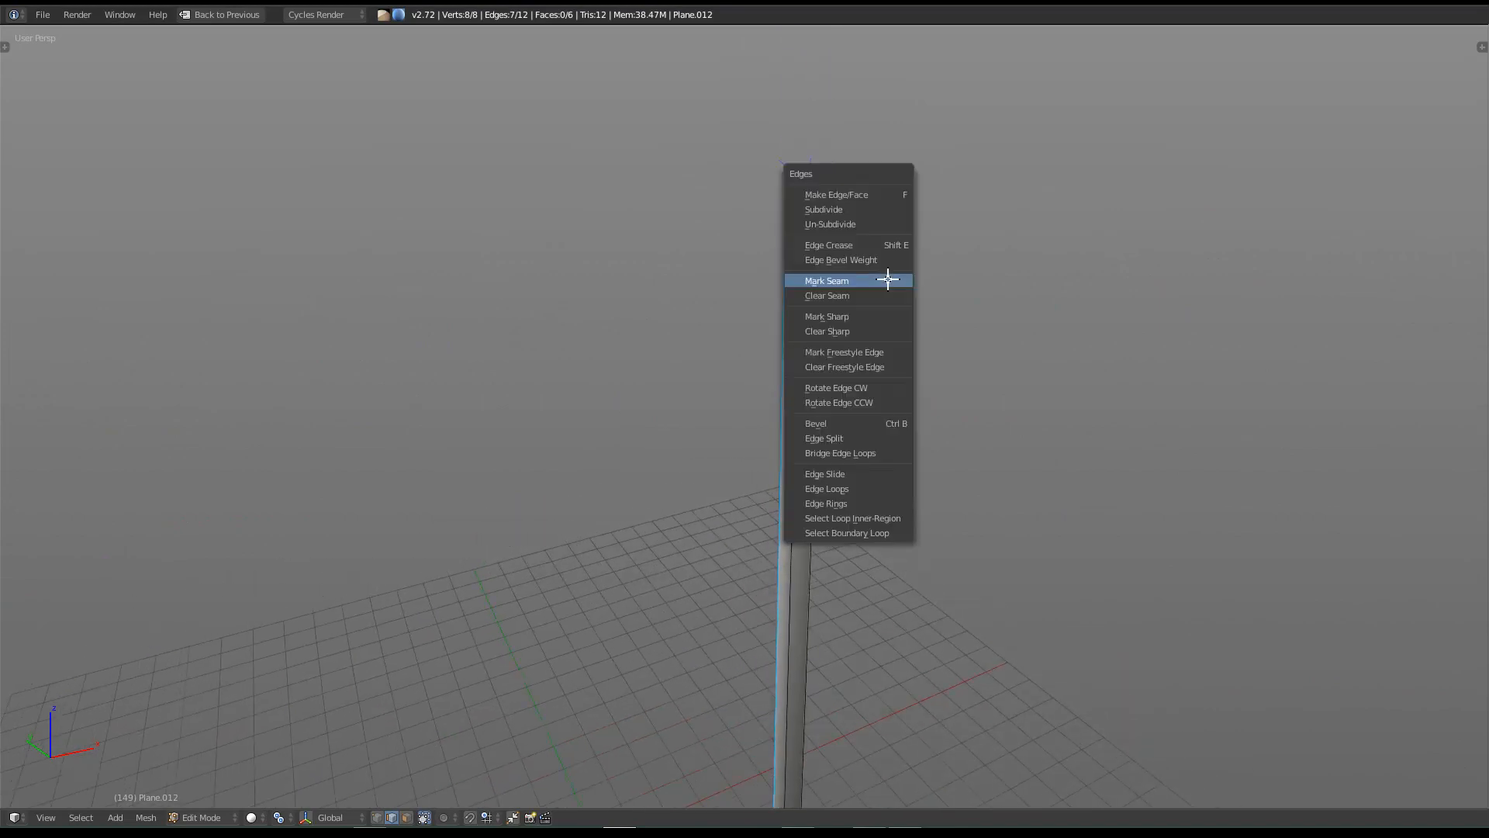
click(887, 279)
key(a)
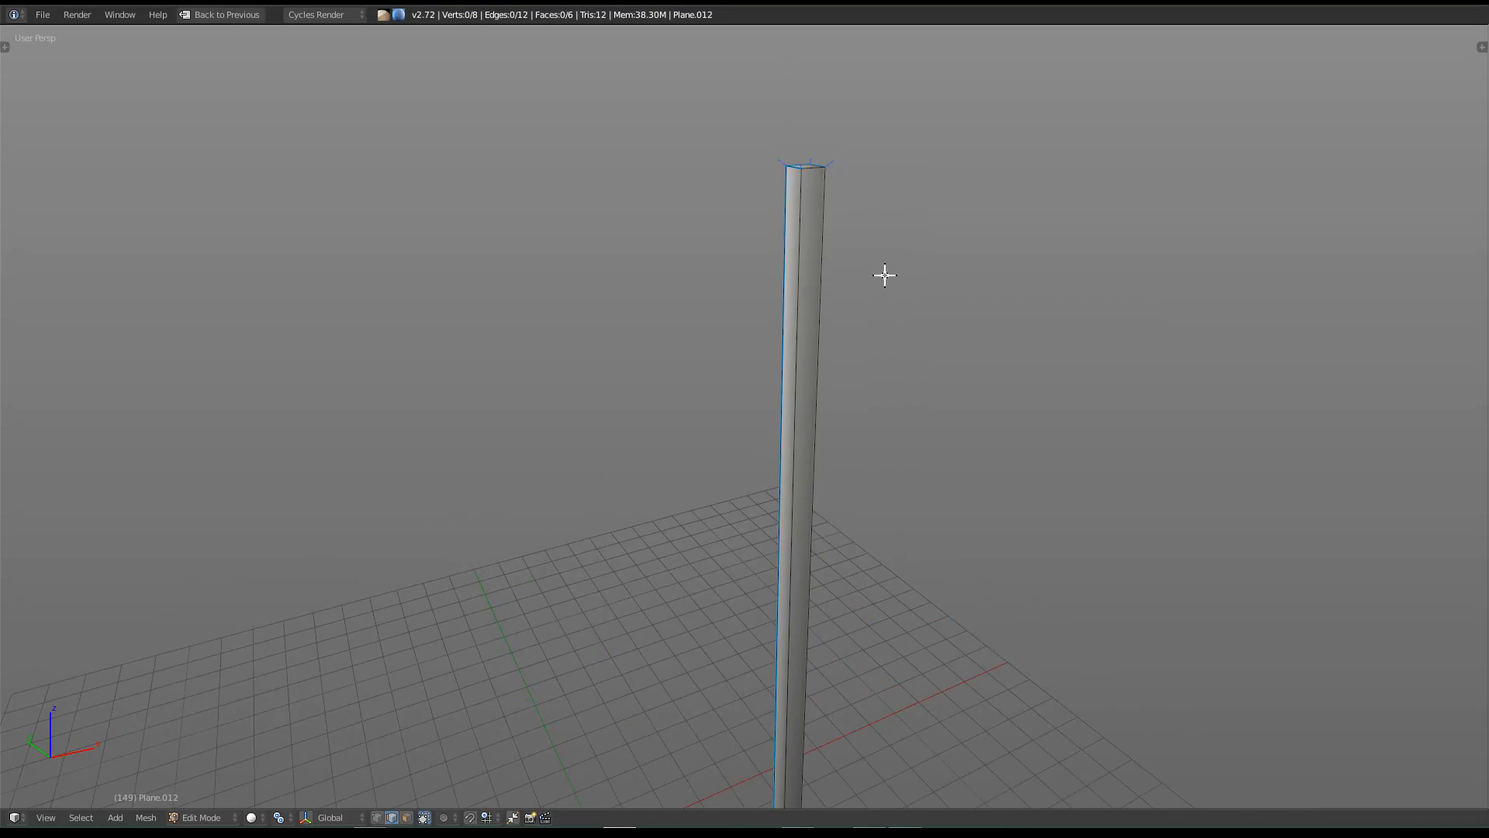
Step: Select the whole post mesh and unwrap it along the marked seams
key(a)
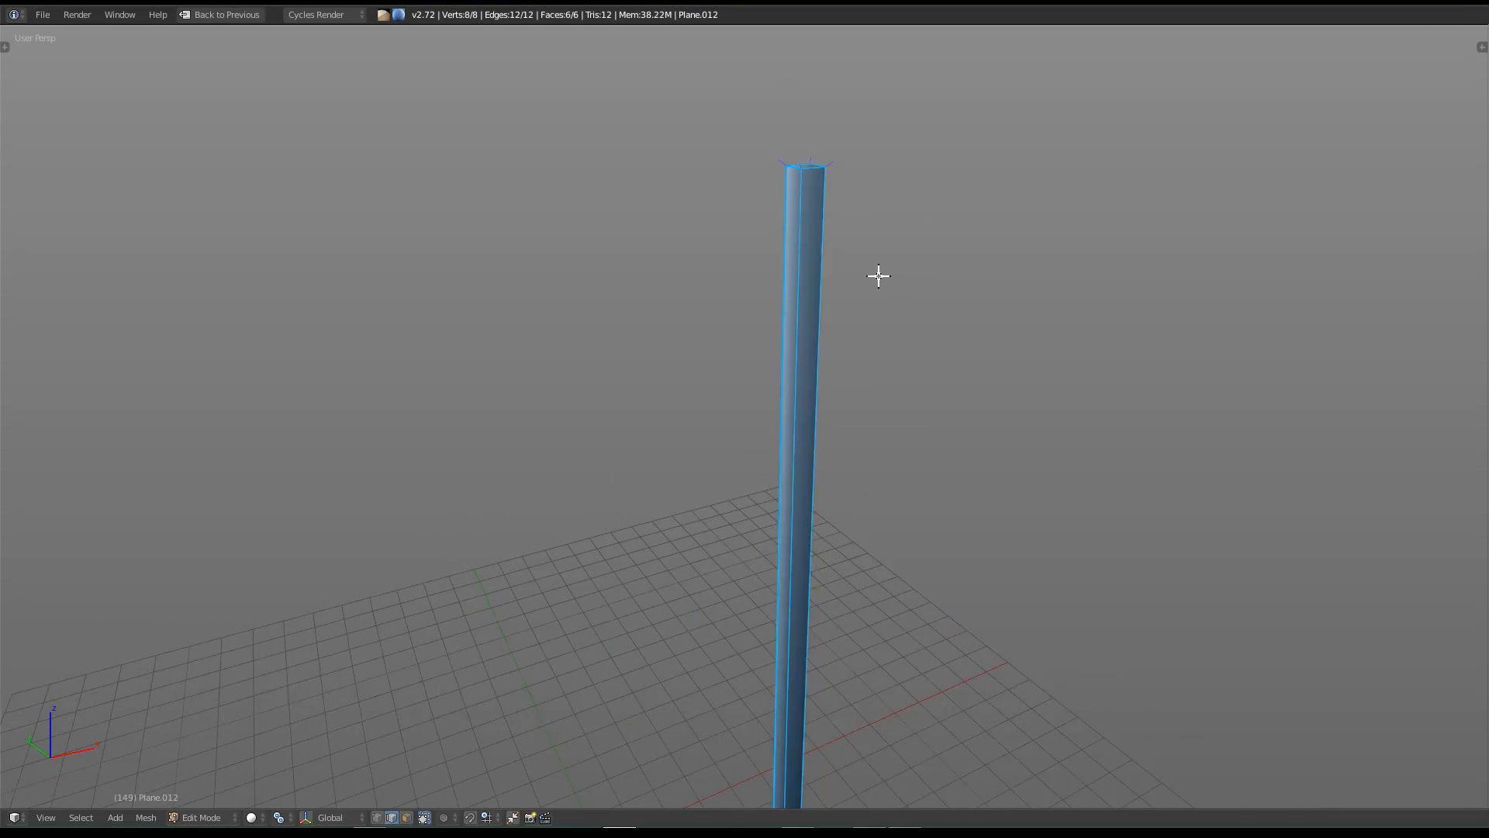
shift+drag(796, 456, 796, 382)
key(u)
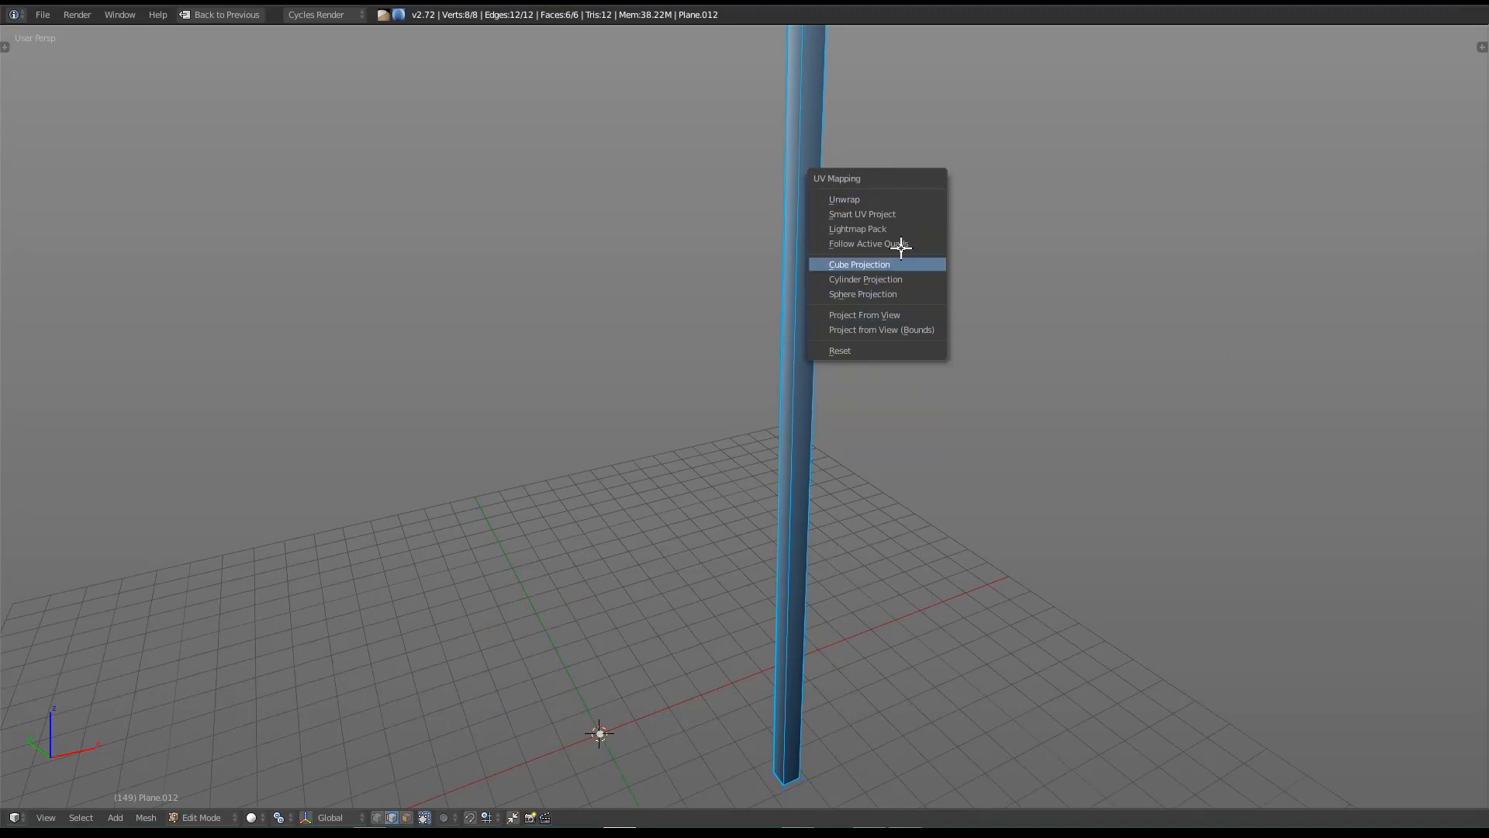
click(880, 201)
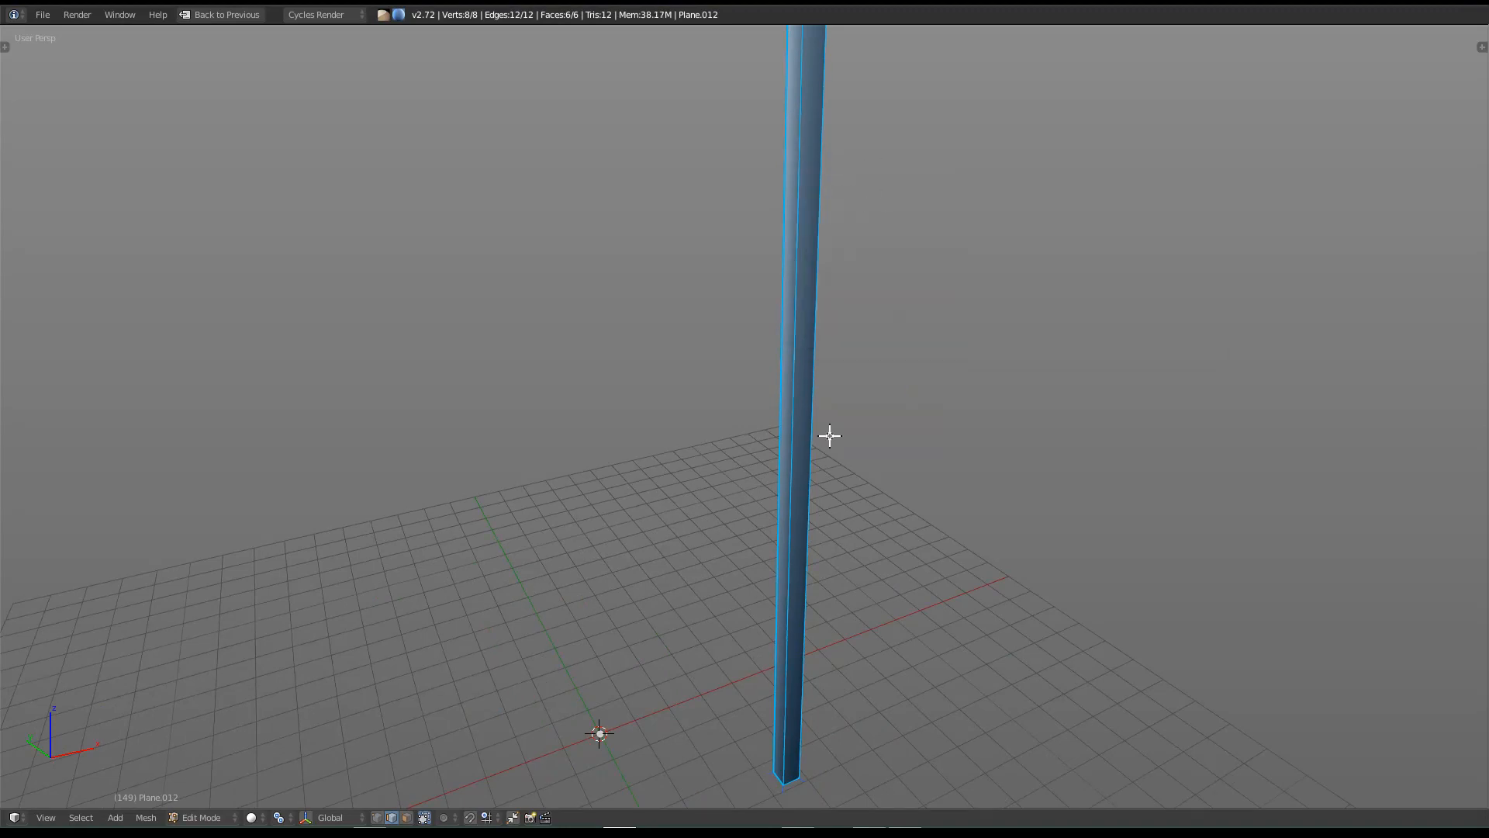
Step: Examine the post's unwrapped side strips and end caps over the LAMPE image in the UV editor
key(ctrl+Up)
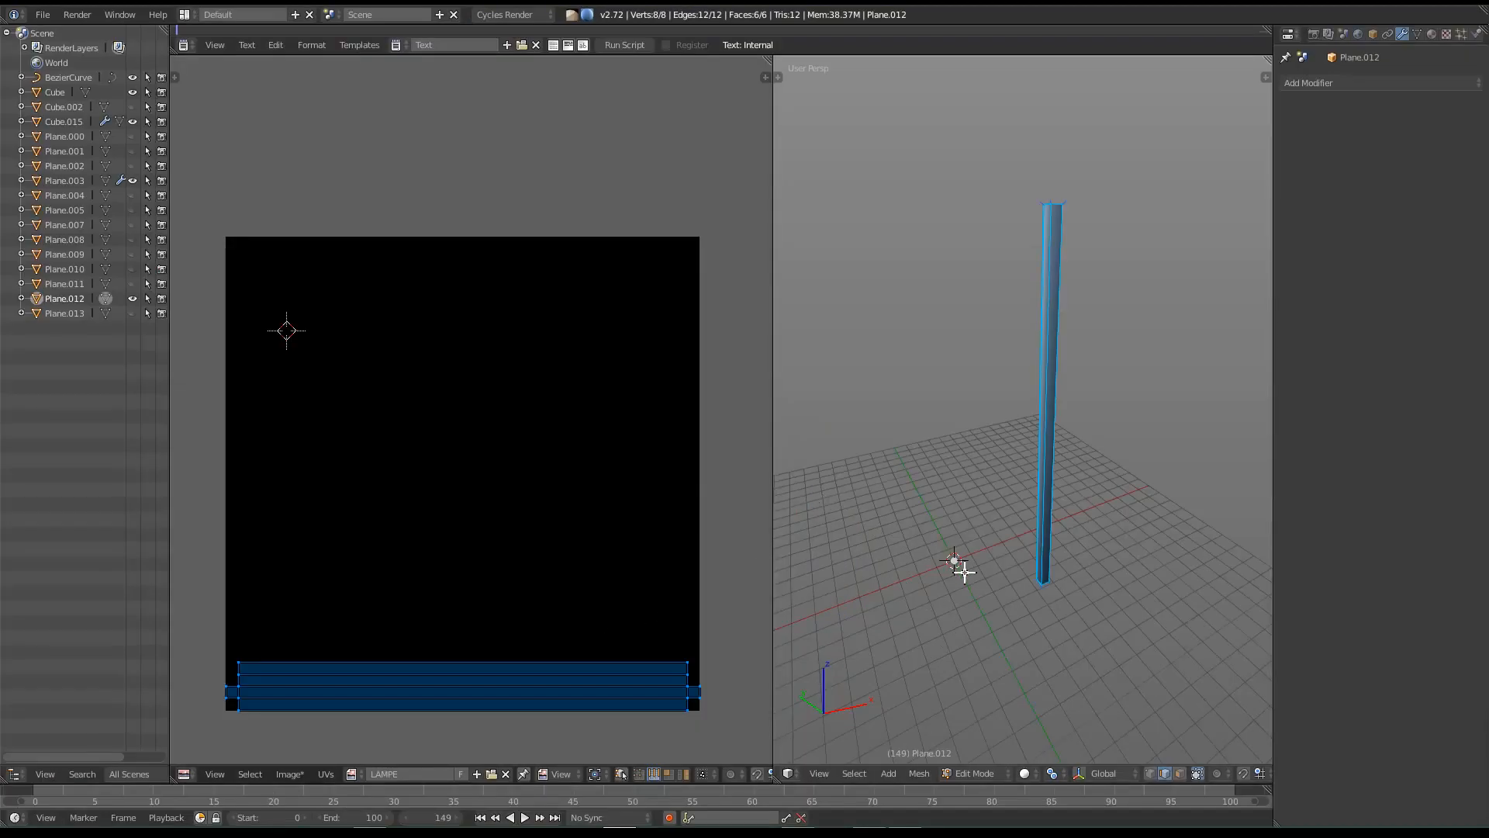
shift+middle_drag(958, 570, 965, 456)
scroll(551, 656, down, 1)
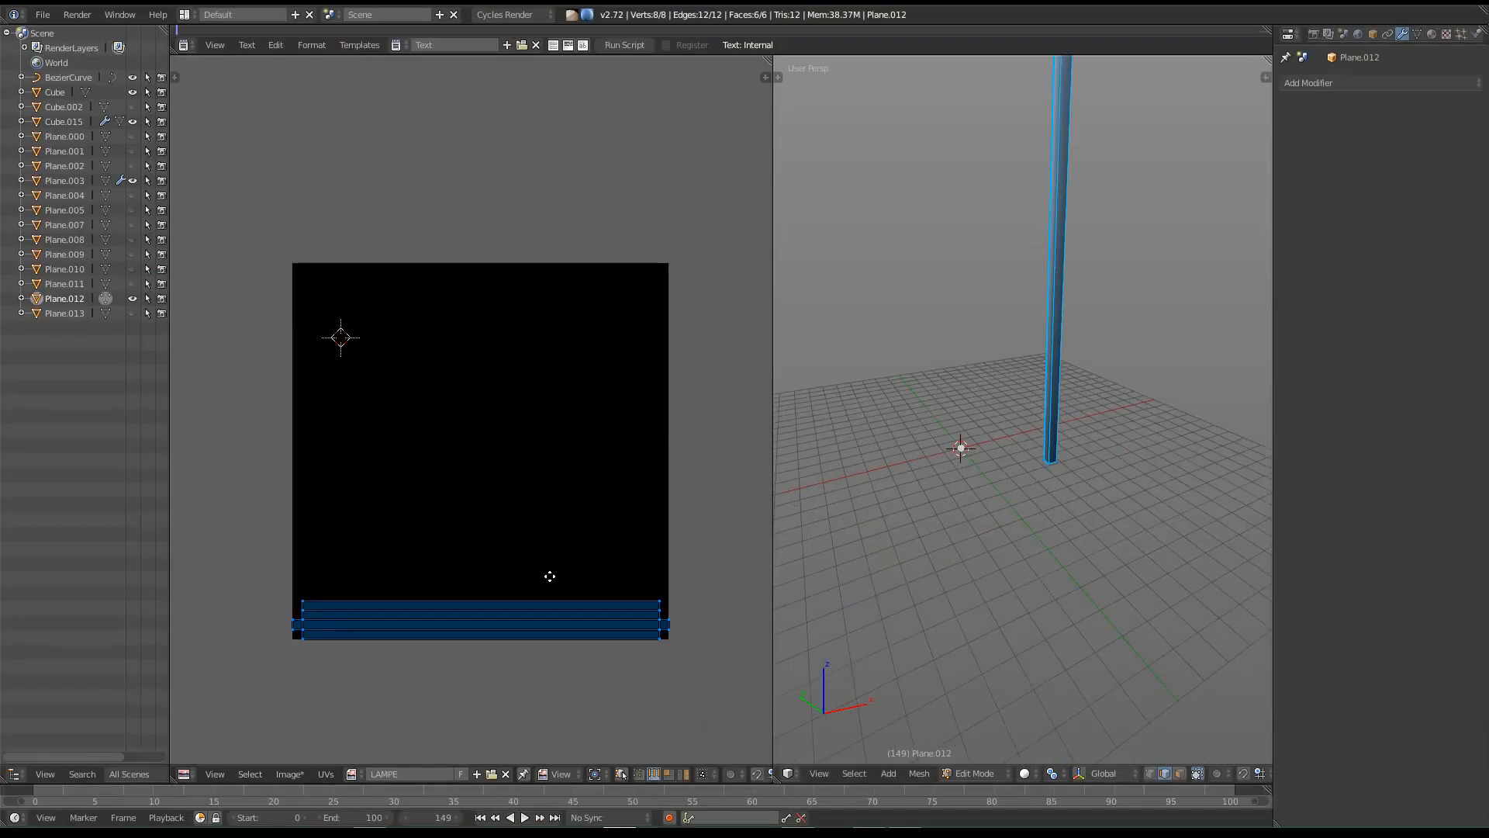
key(ctrl+Up)
scroll(568, 673, up, 4)
scroll(849, 648, up, 1)
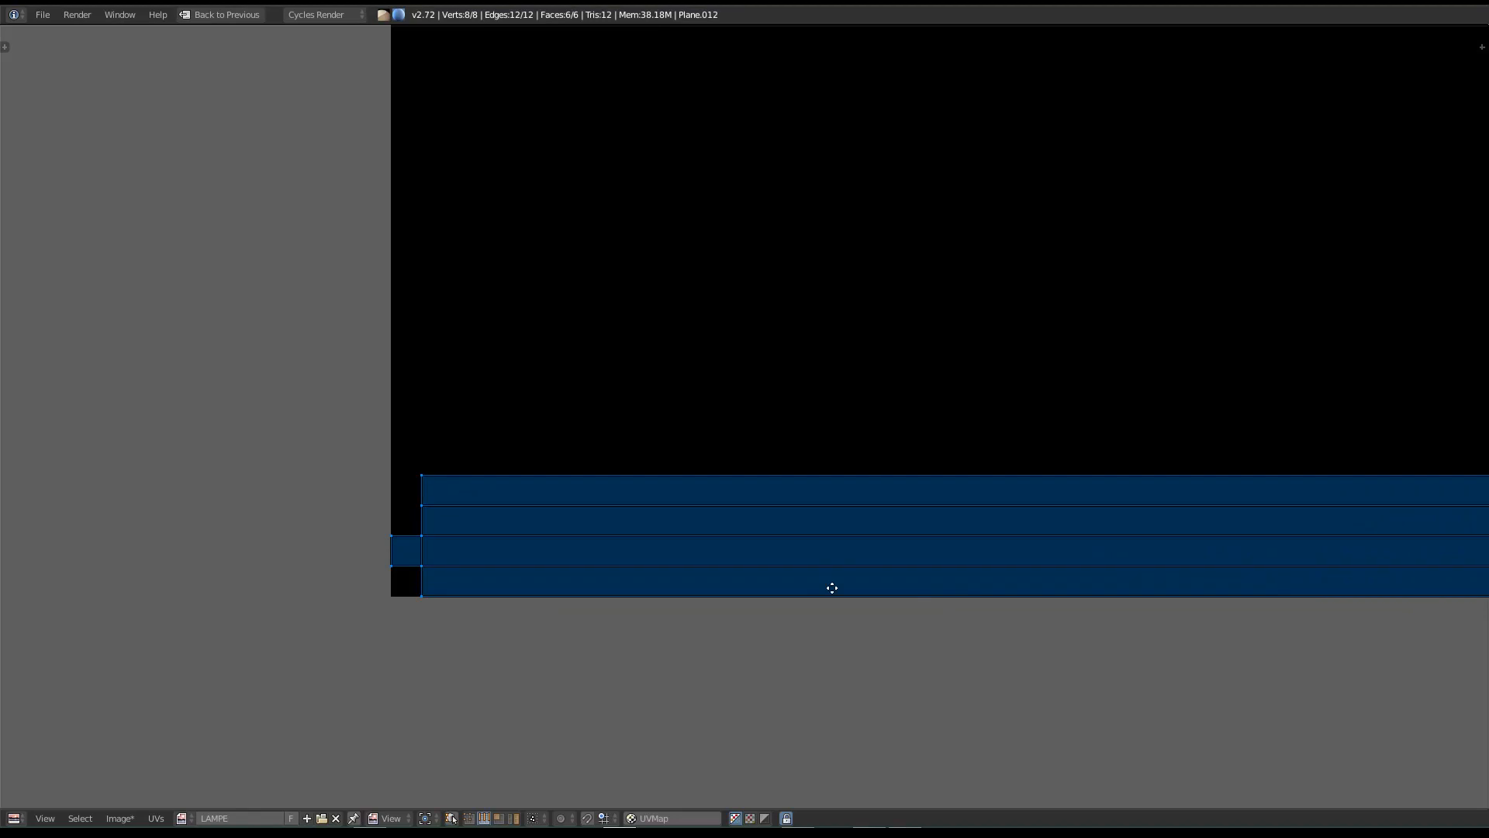
middle_drag(920, 598, 505, 557)
middle_drag(388, 560, 540, 540)
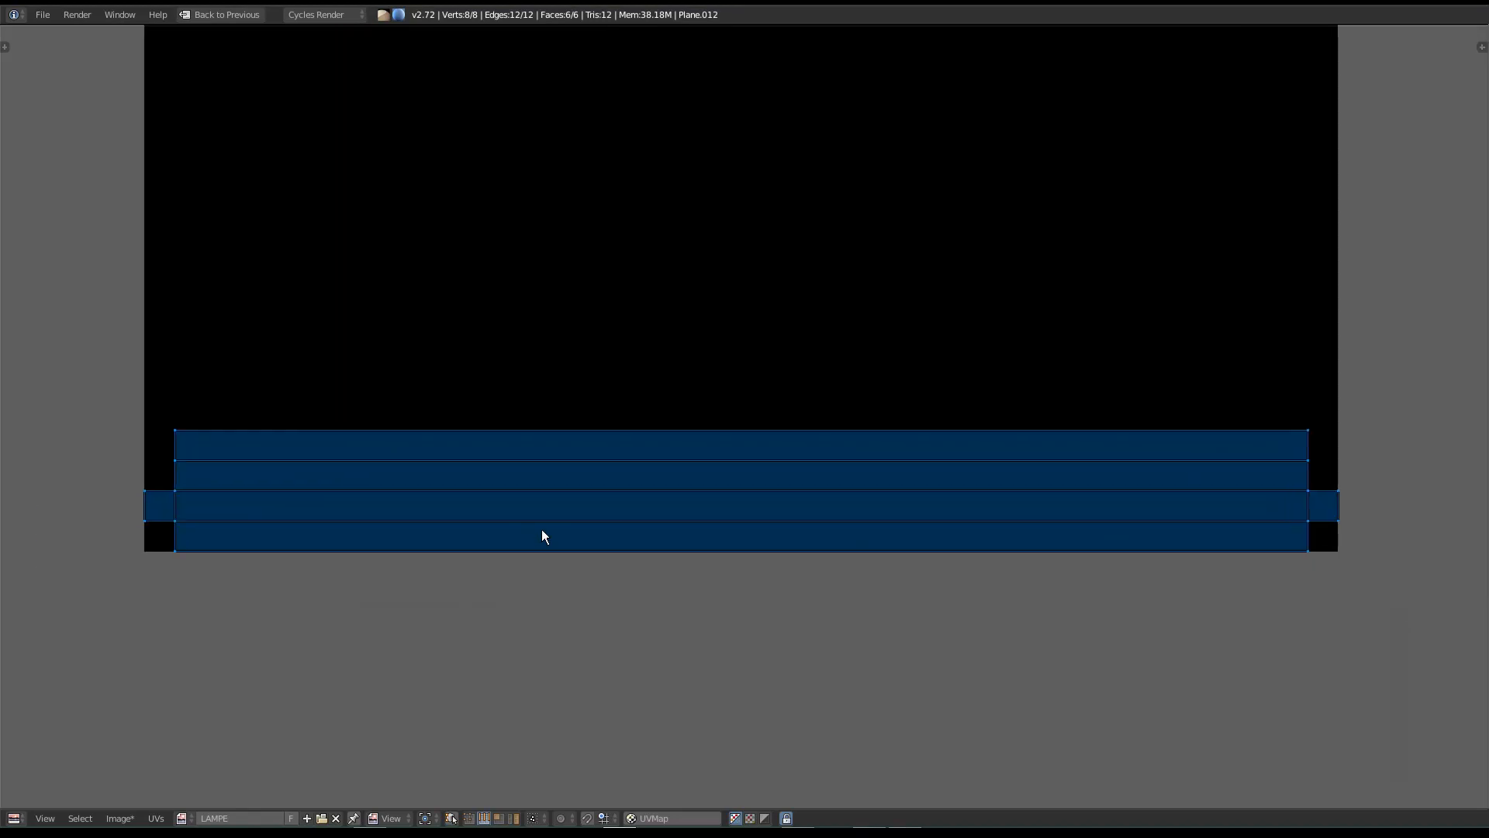
key(ctrl+Up)
scroll(478, 555, down, 3)
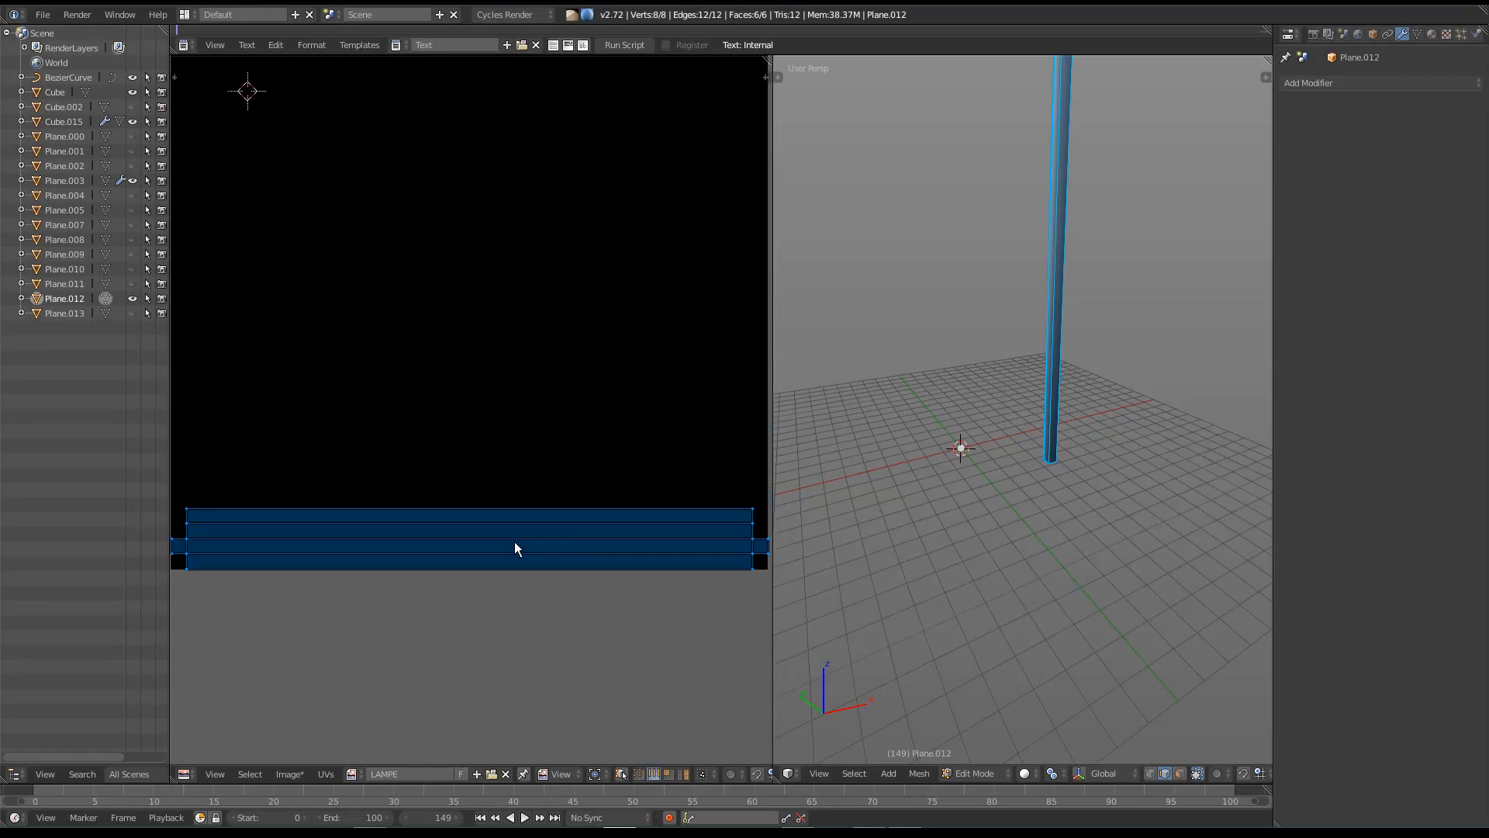
Step: Maximise the 3D view, leave the post's edit mode and reveal all hidden objects
middle_drag(844, 496, 1104, 549)
key(ctrl+Up)
middle_drag(748, 429, 1060, 364)
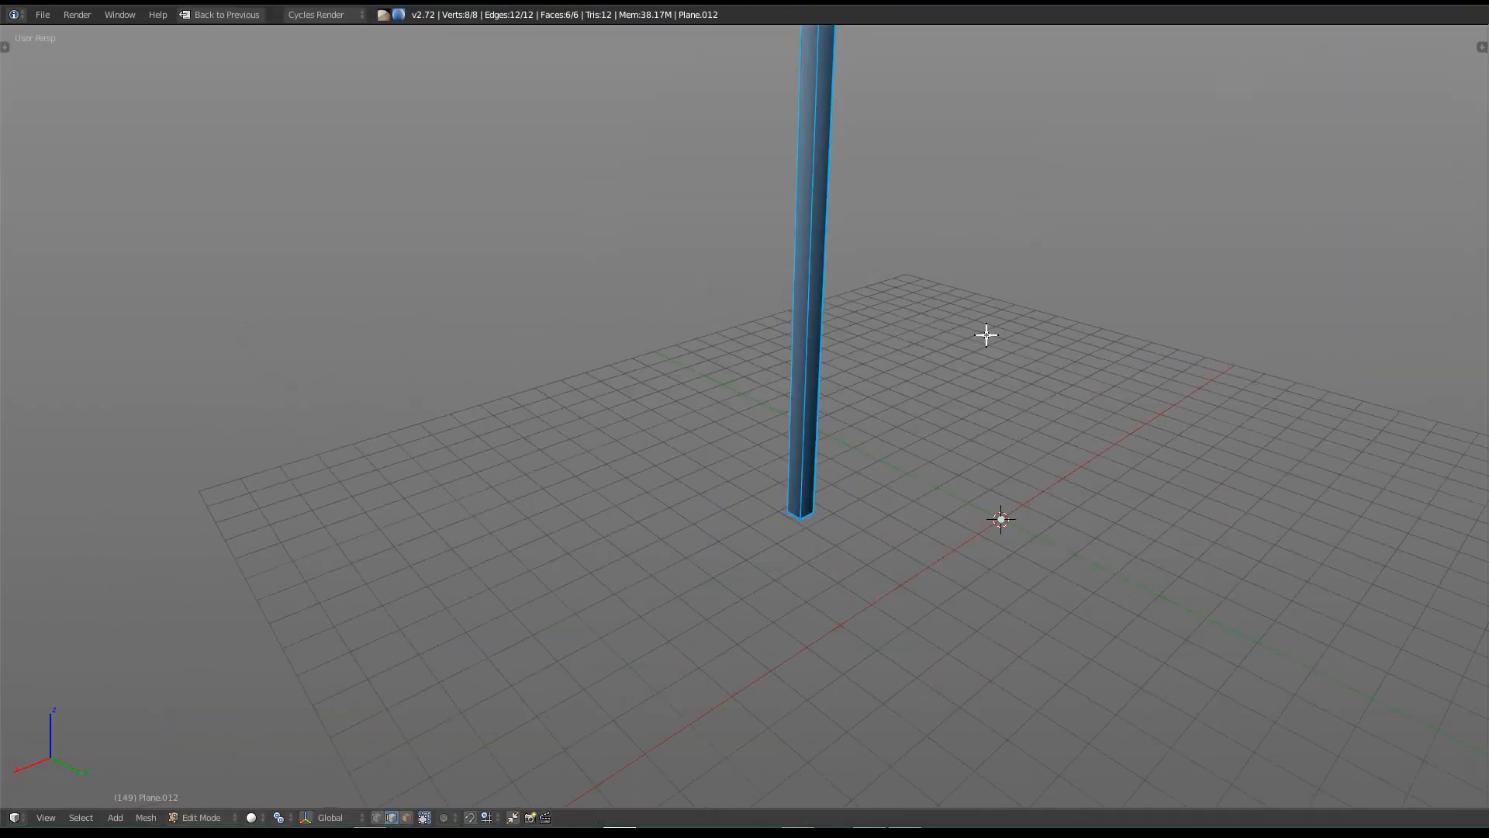
key(Tab)
middle_drag(938, 311, 917, 463)
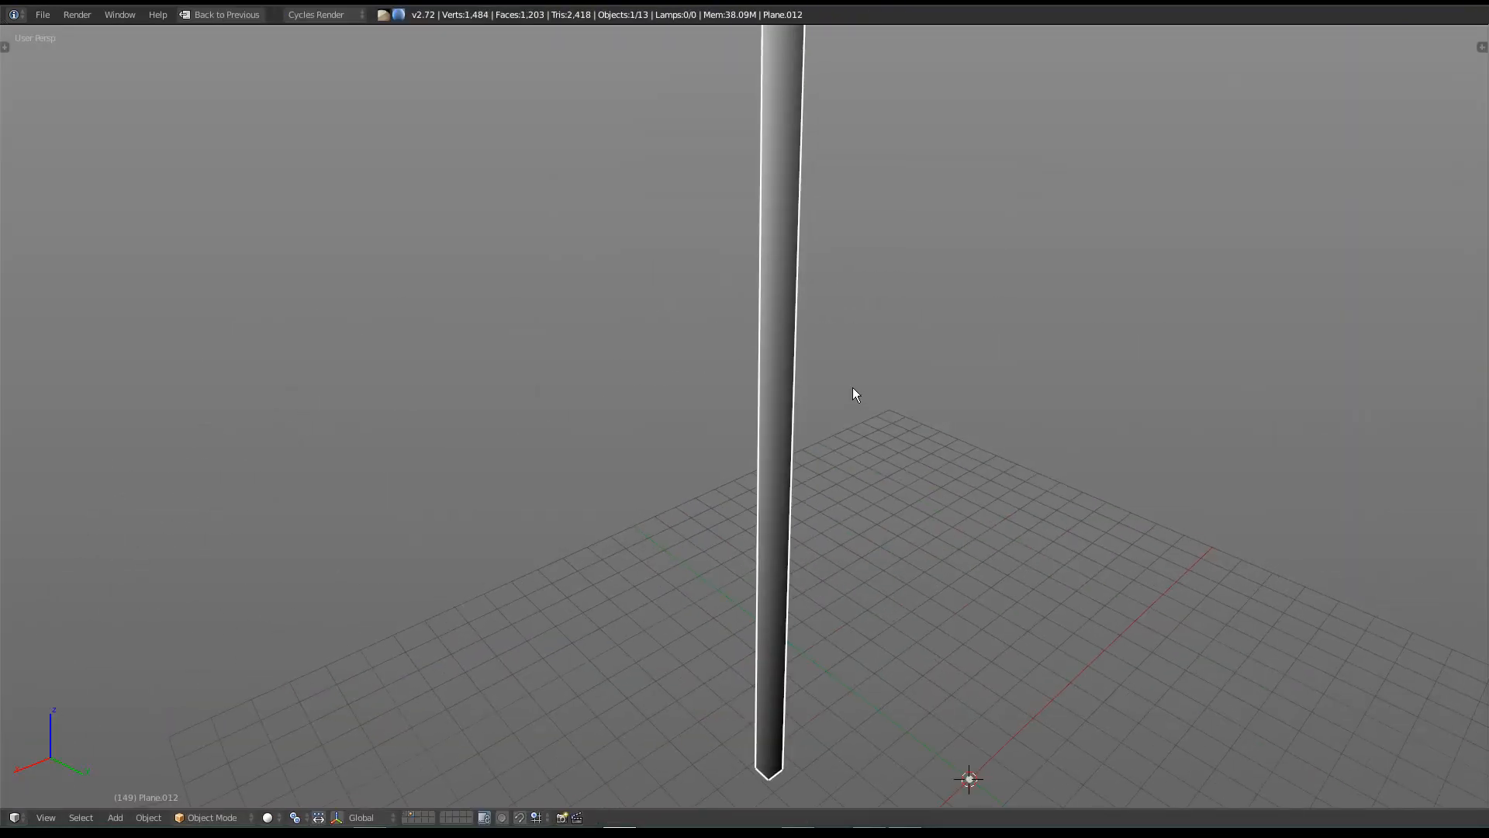
key(alt+h)
Step: Delete the object holding the other three corner posts, keeping only the unwrapped post
right_click(758, 332)
middle_drag(780, 267, 1026, 449)
right_click(1184, 448)
key(Delete)
Step: Duplicate the unwrapped corner post and rotate the copy 90° about the global Z axis
right_click(740, 290)
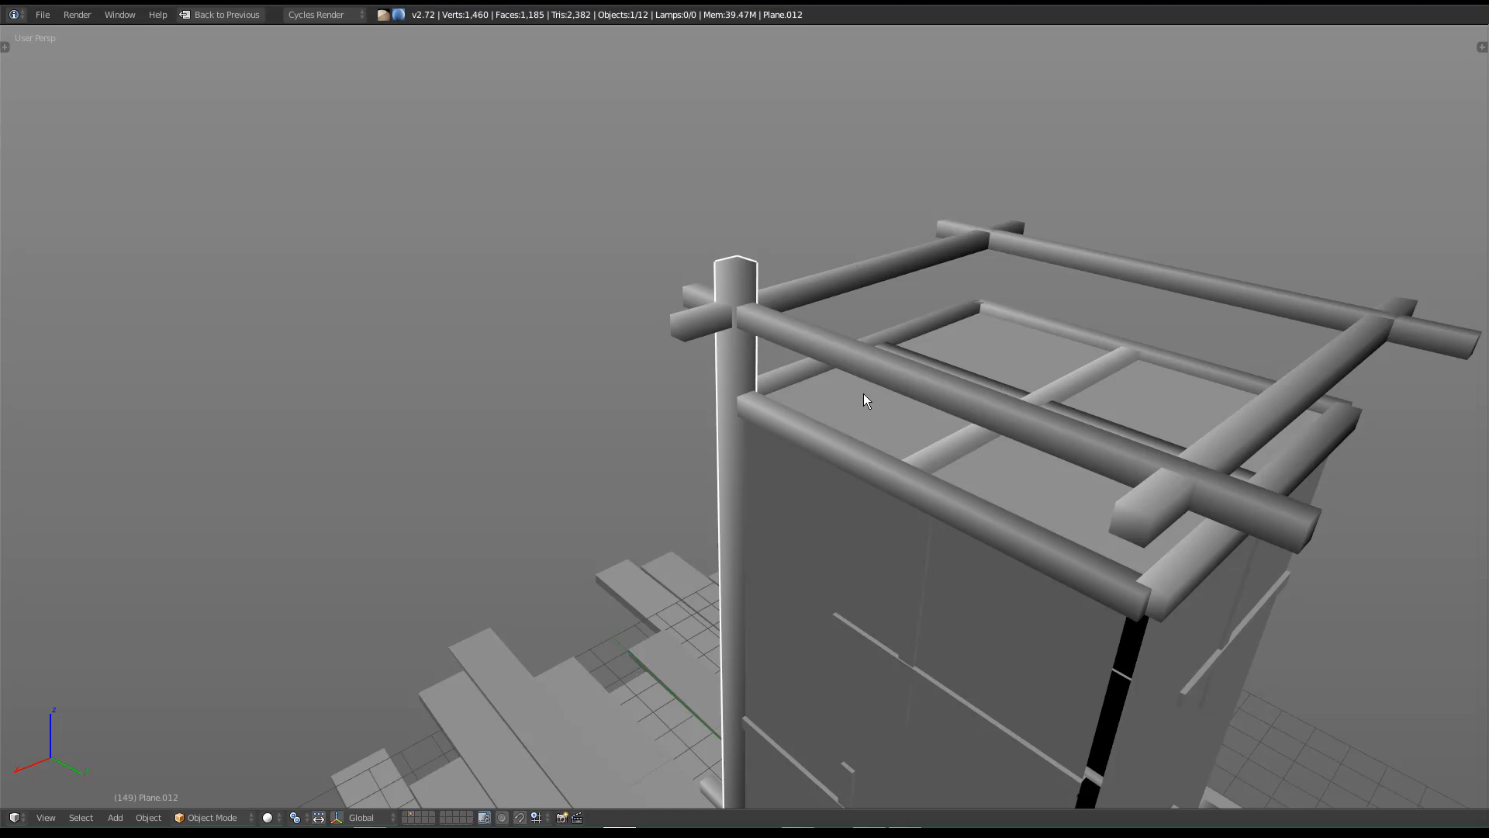
key(shift+d)
text(r)
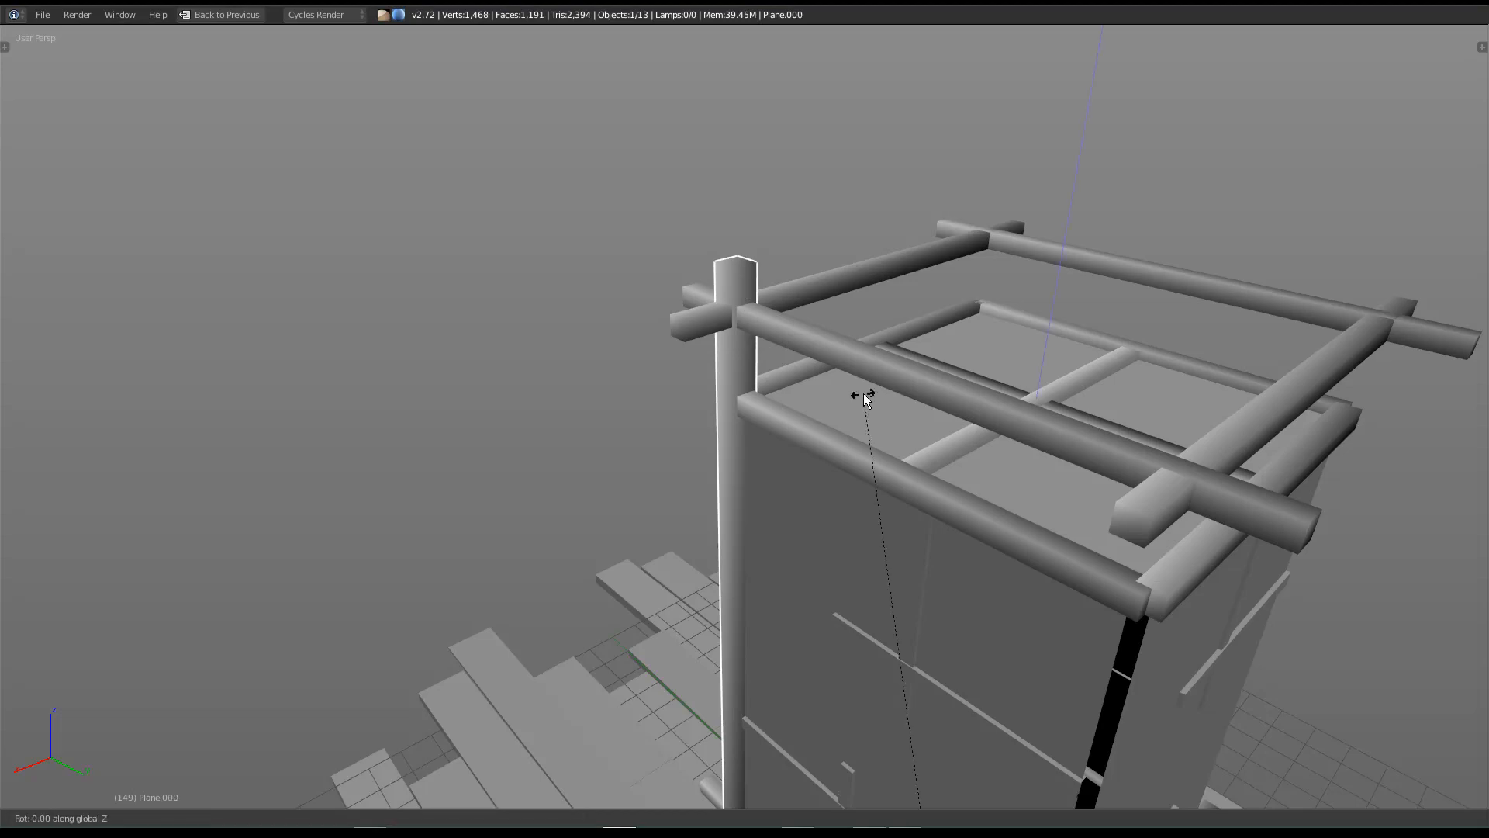
text(z90)
key(Return)
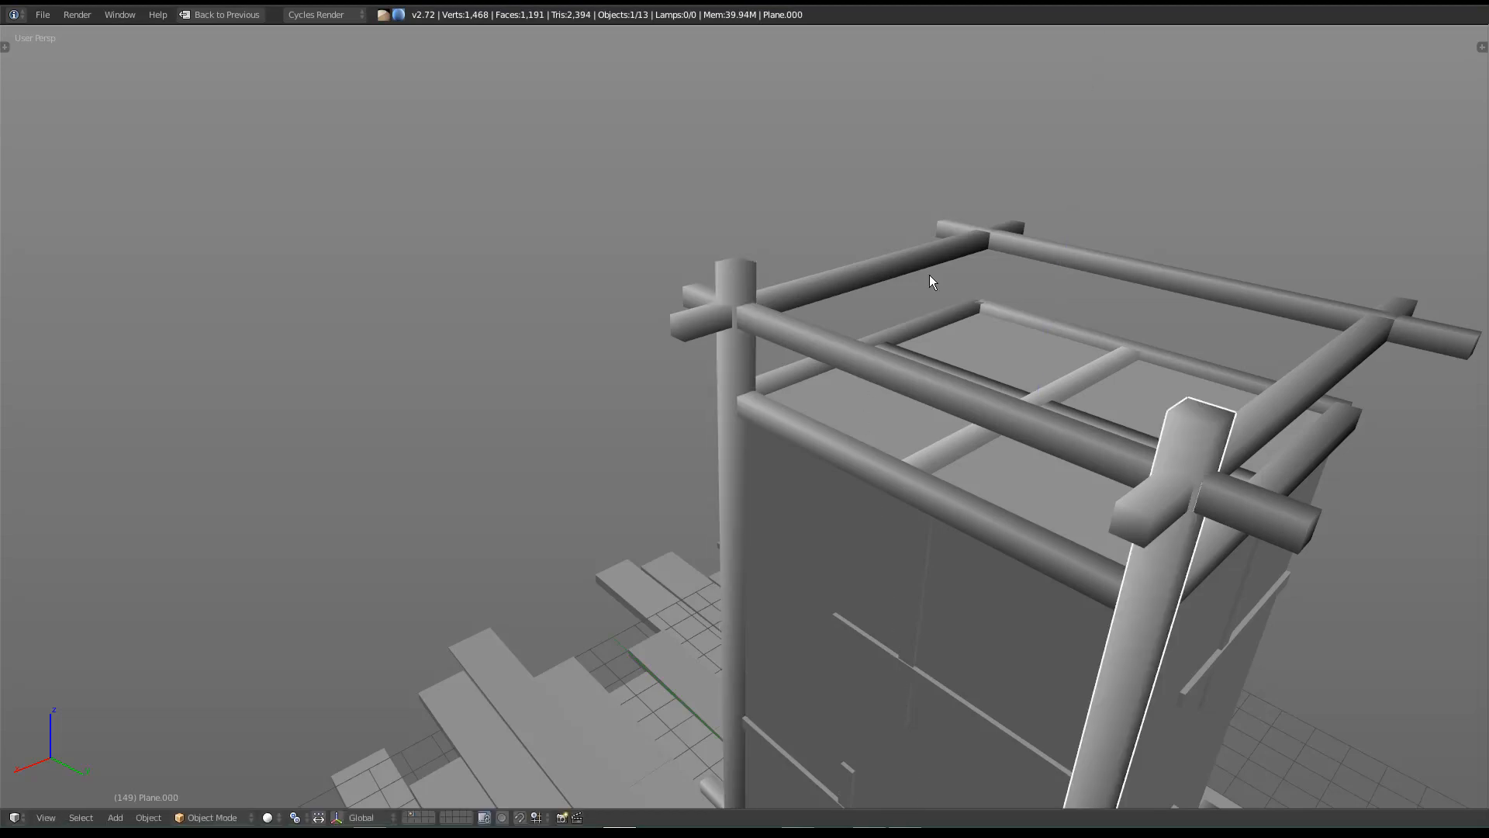
Step: Duplicate the new post and place the copy at the adjacent lamp corner in the negative X direction
middle_drag(902, 535, 796, 284)
middle_drag(692, 486, 630, 502)
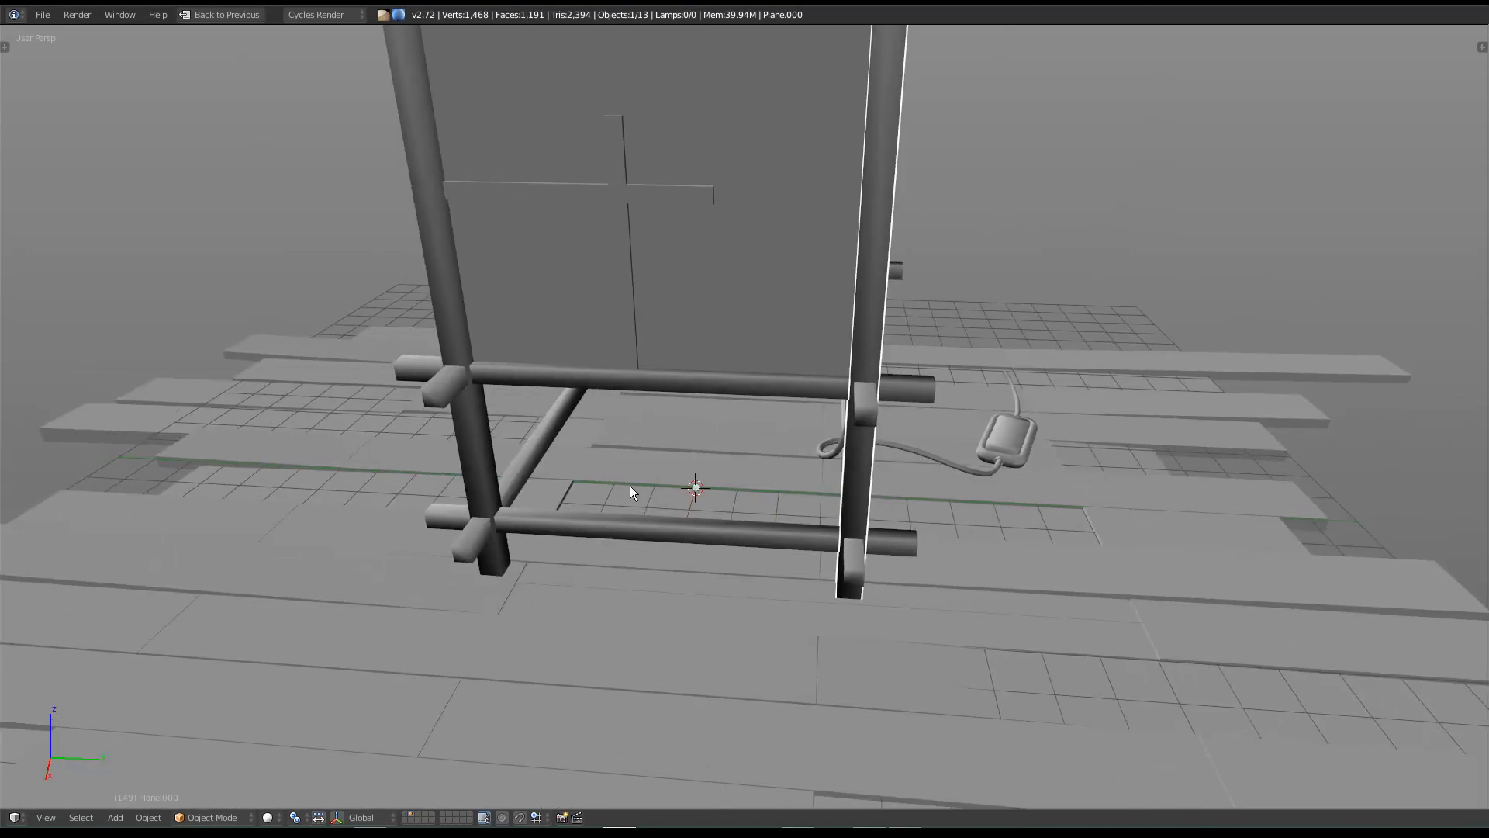
middle_drag(738, 453, 823, 400)
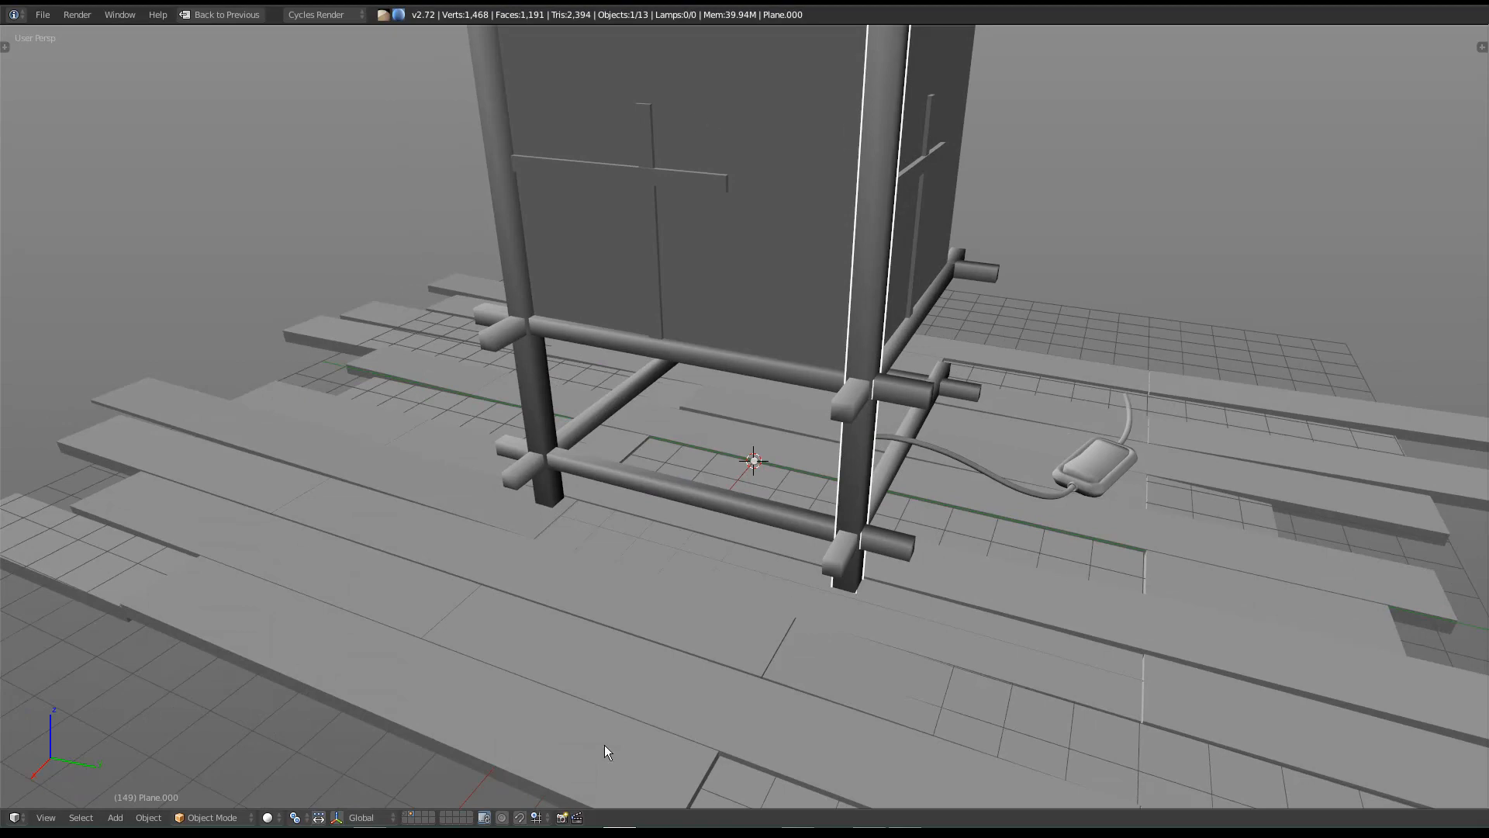
middle_drag(765, 363, 784, 496)
text(gx)
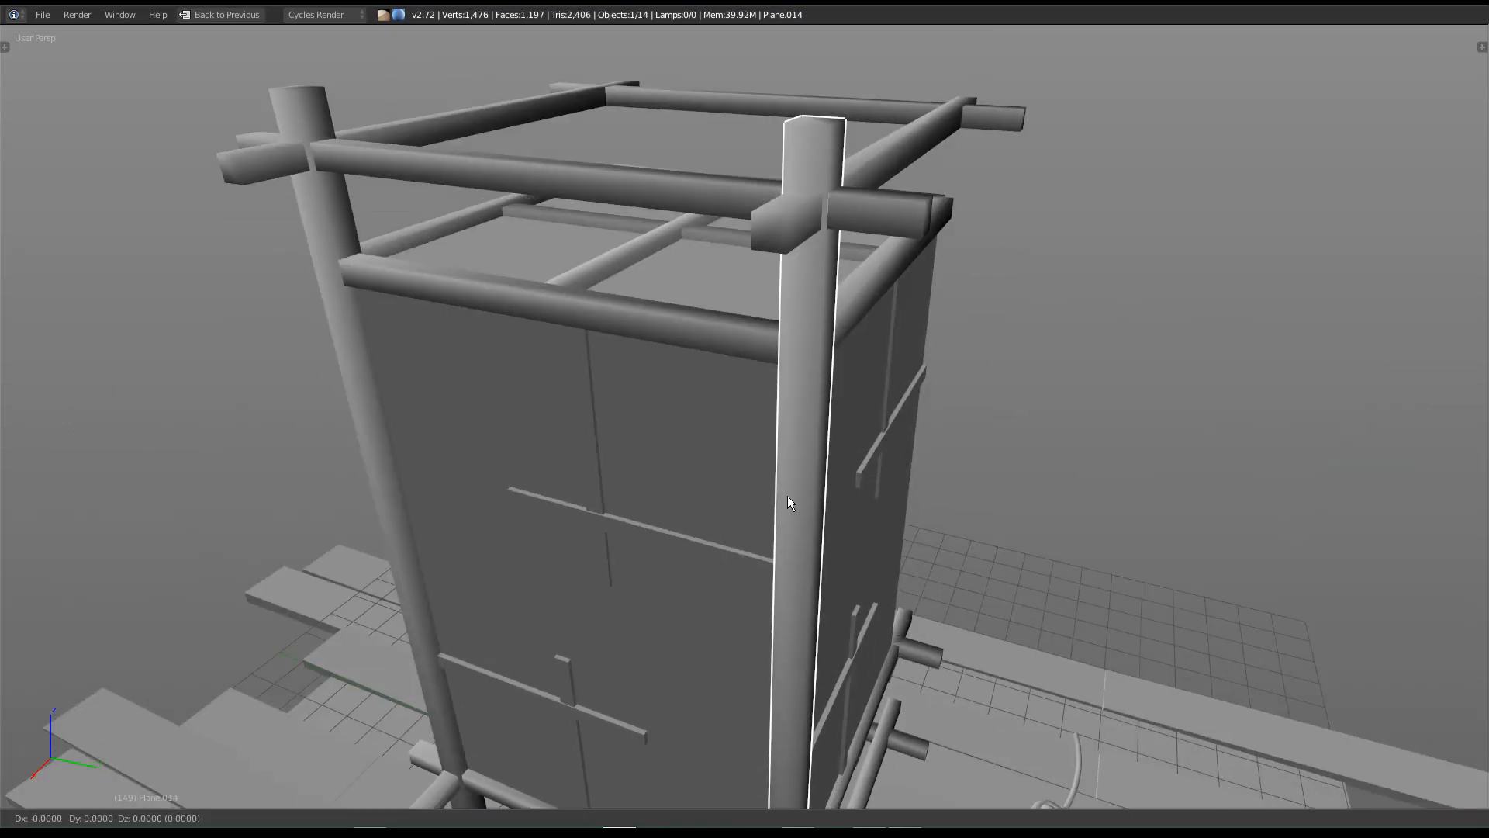
text(-3)
key(Return)
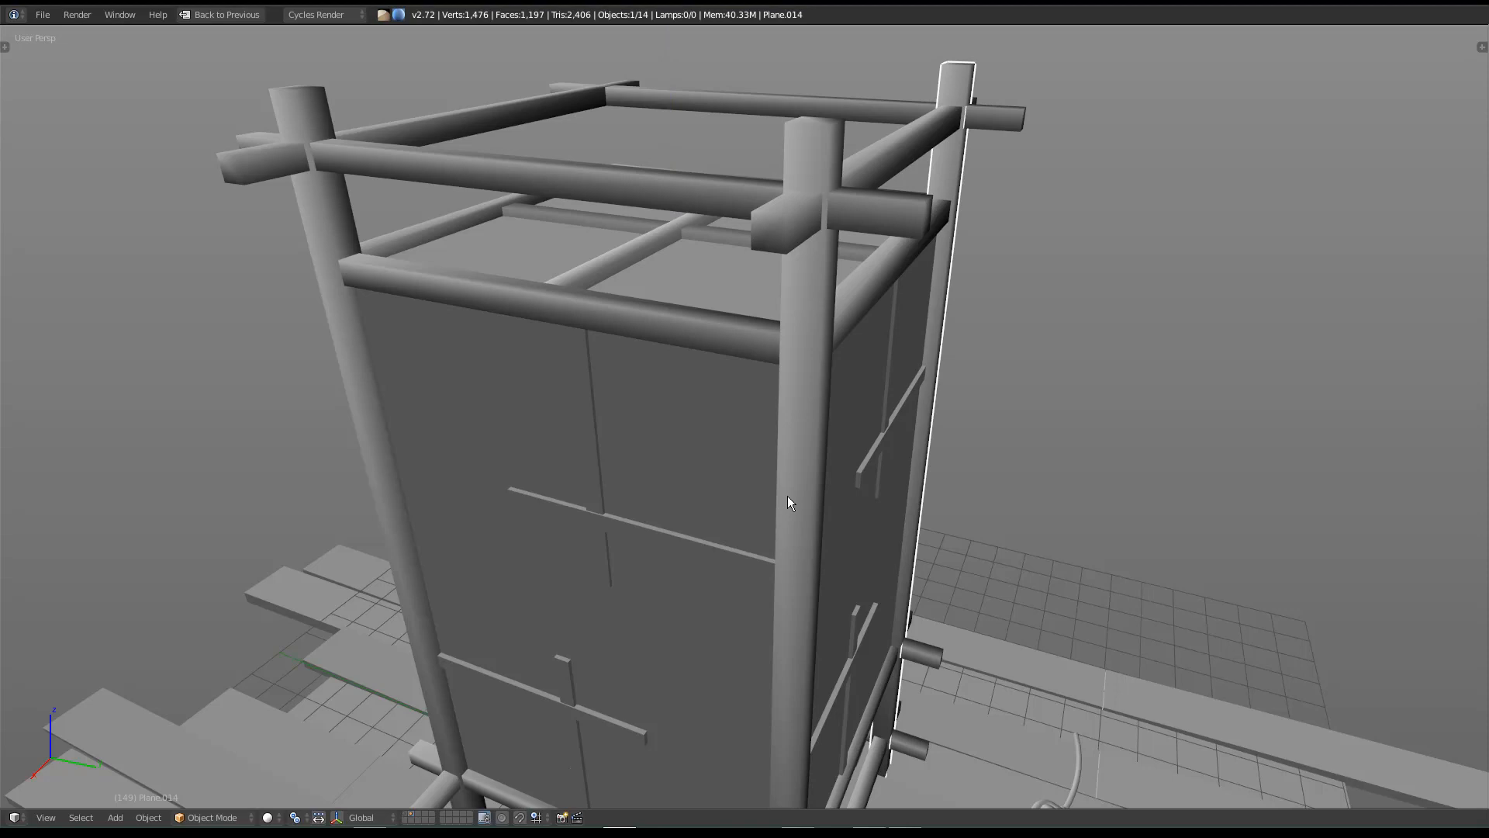
Step: Duplicate the third post and rotate the copy 90° about Z to fill the remaining lamp corner
text(rz)
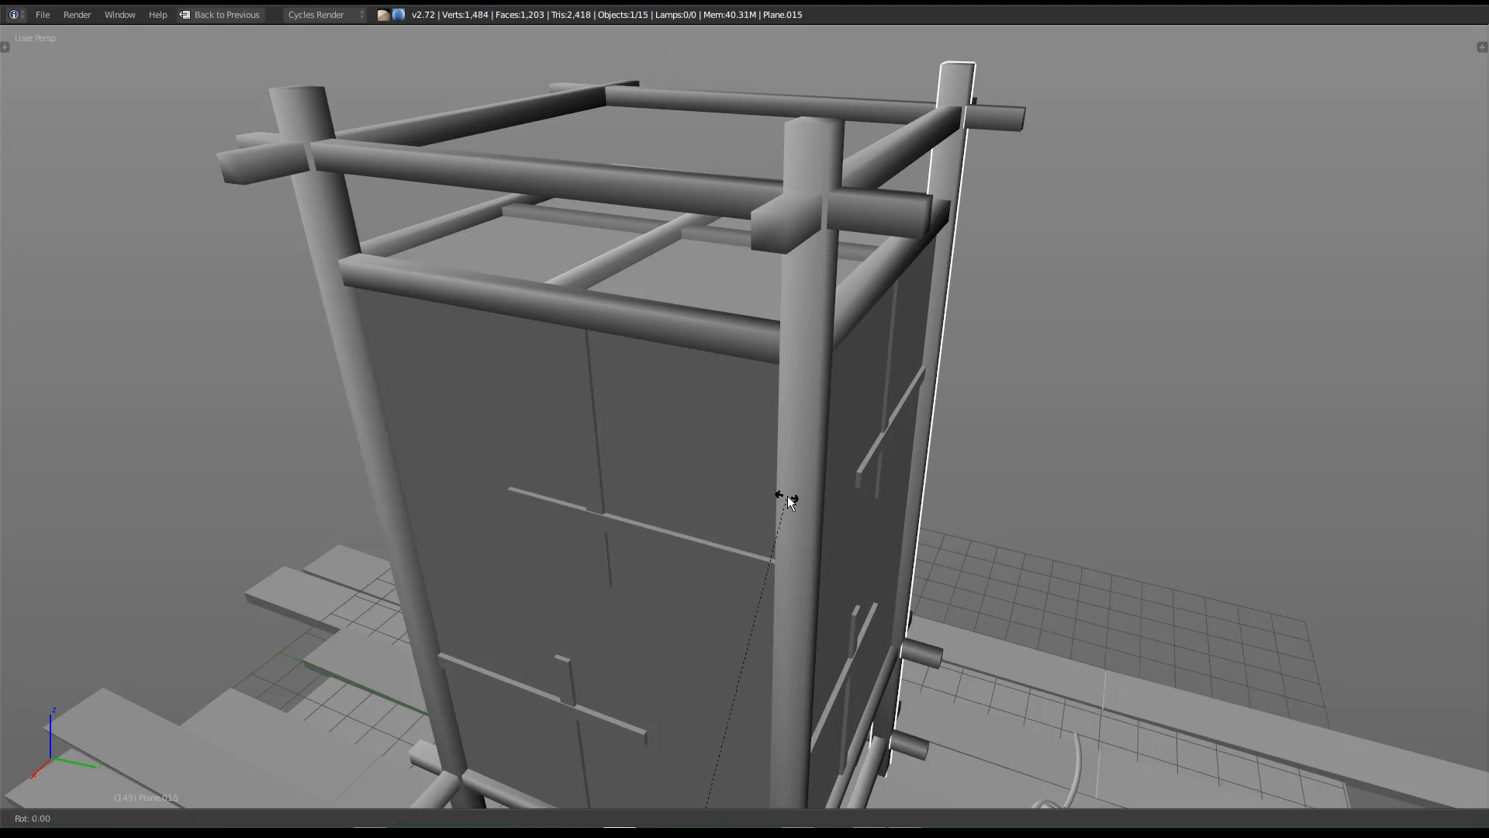
text(90)
key(Return)
middle_drag(788, 495, 793, 420)
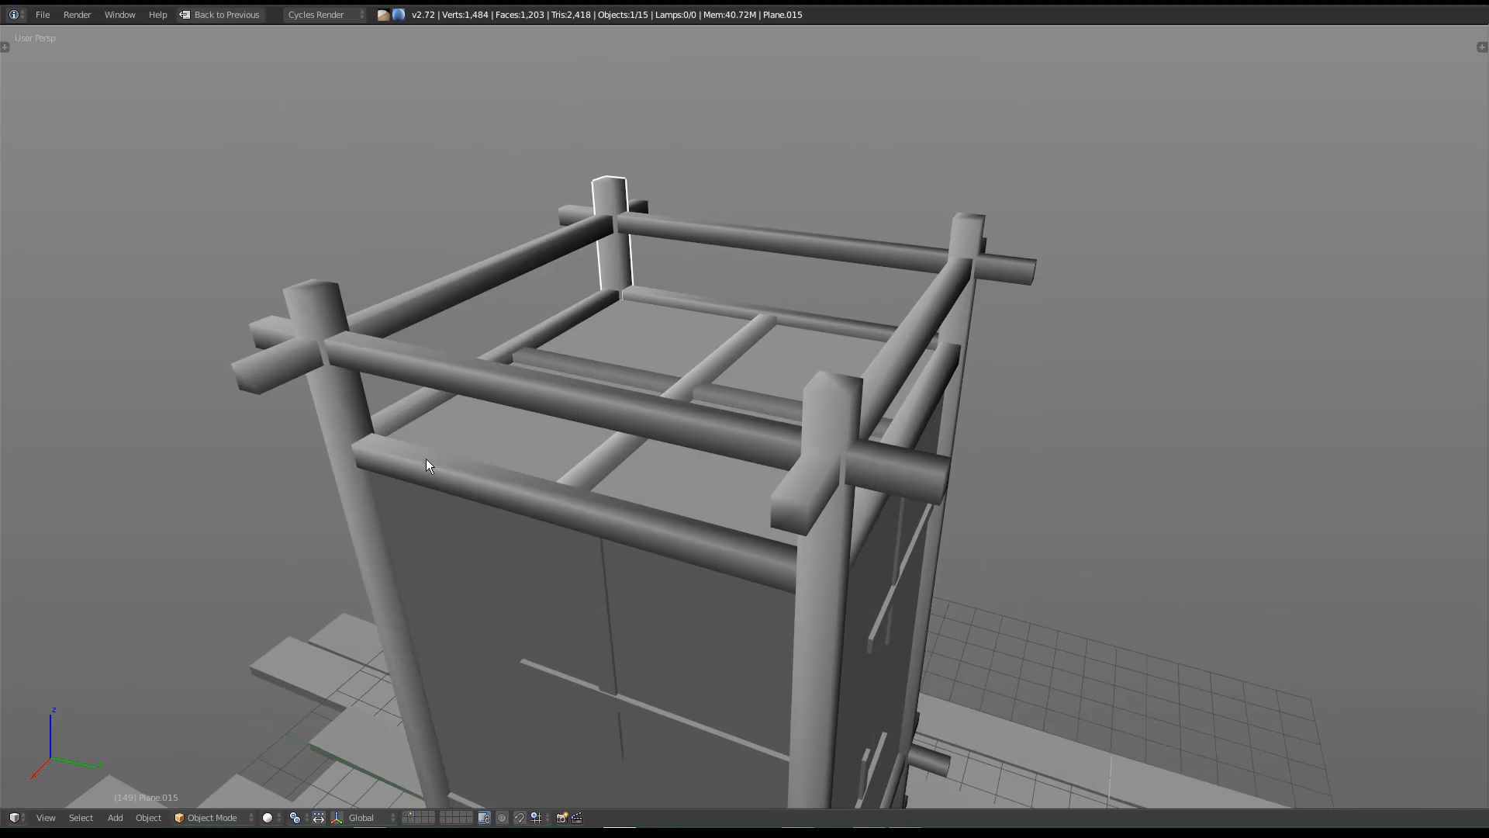
Step: Join the four corner posts into one object, with the original post active, and open it in edit mode
shift+right_click(975, 223)
shift+right_click(818, 423)
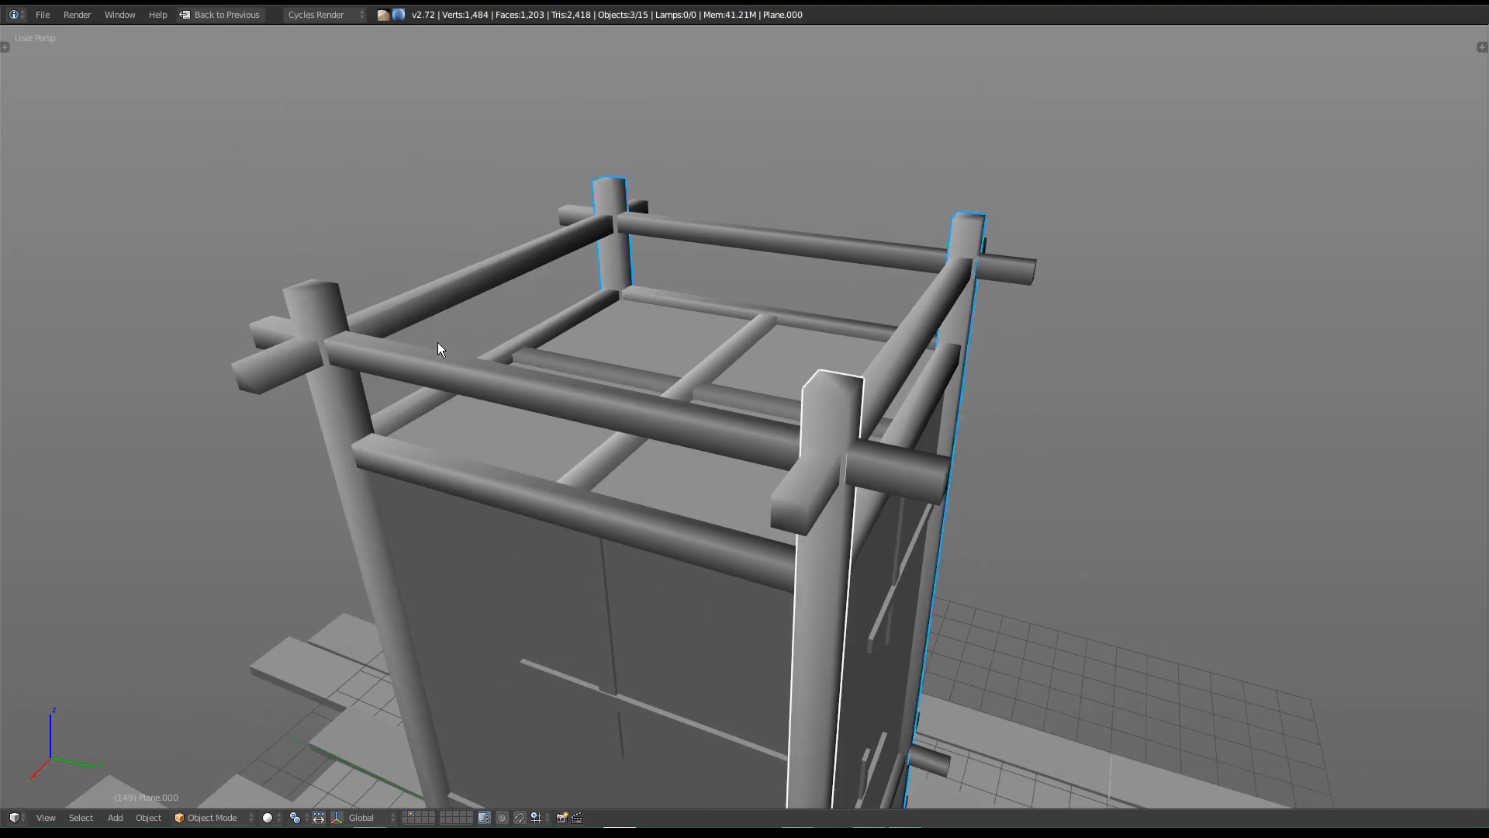
shift+right_click(305, 310)
key(ctrl+j)
key(Tab)
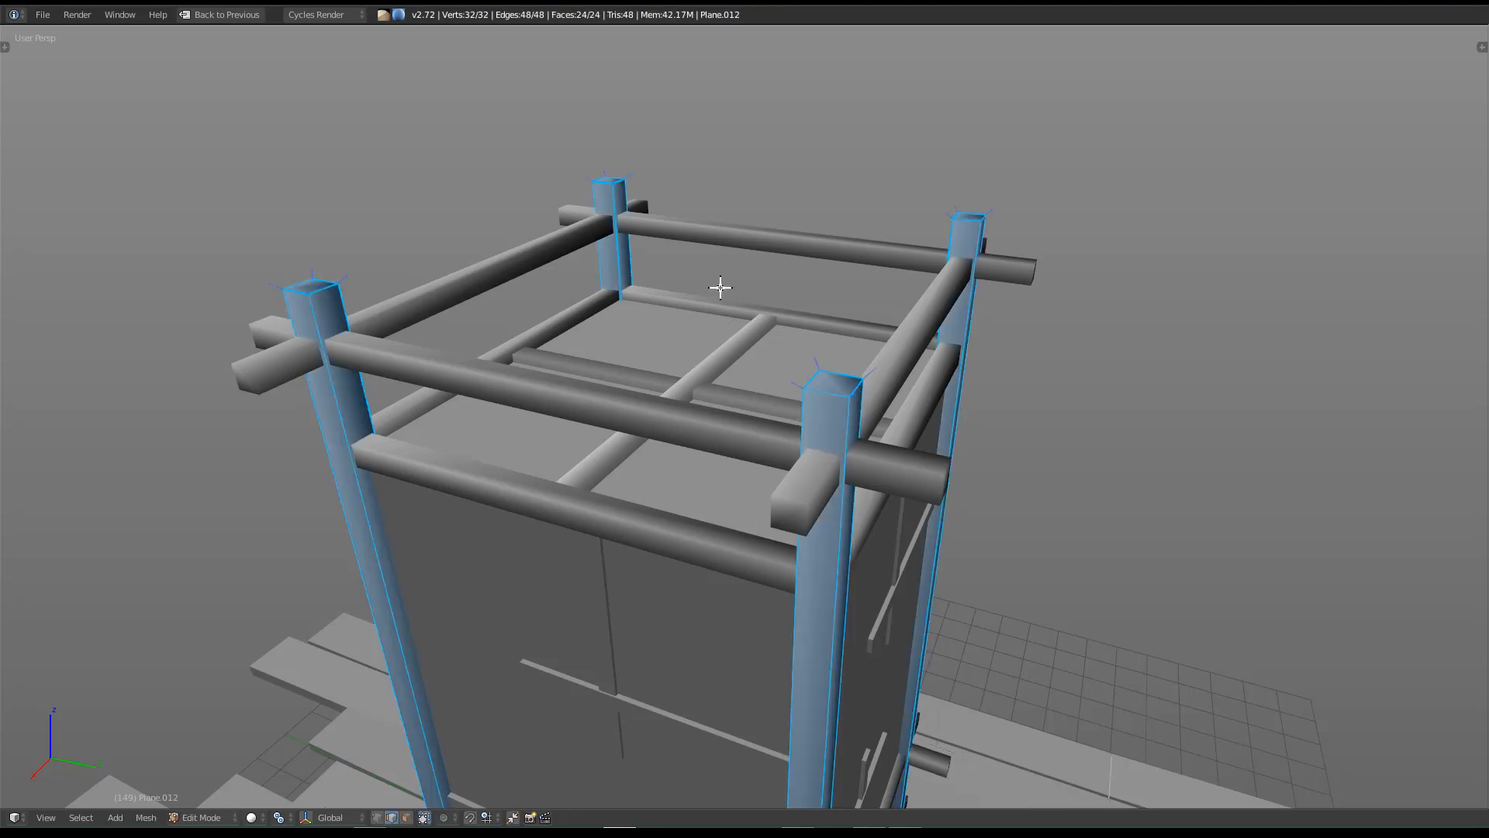
Step: Restore the split layout and examine the joined posts' stacked UV strips over the LAMPE image
key(ctrl+Up)
scroll(499, 432, down, 2)
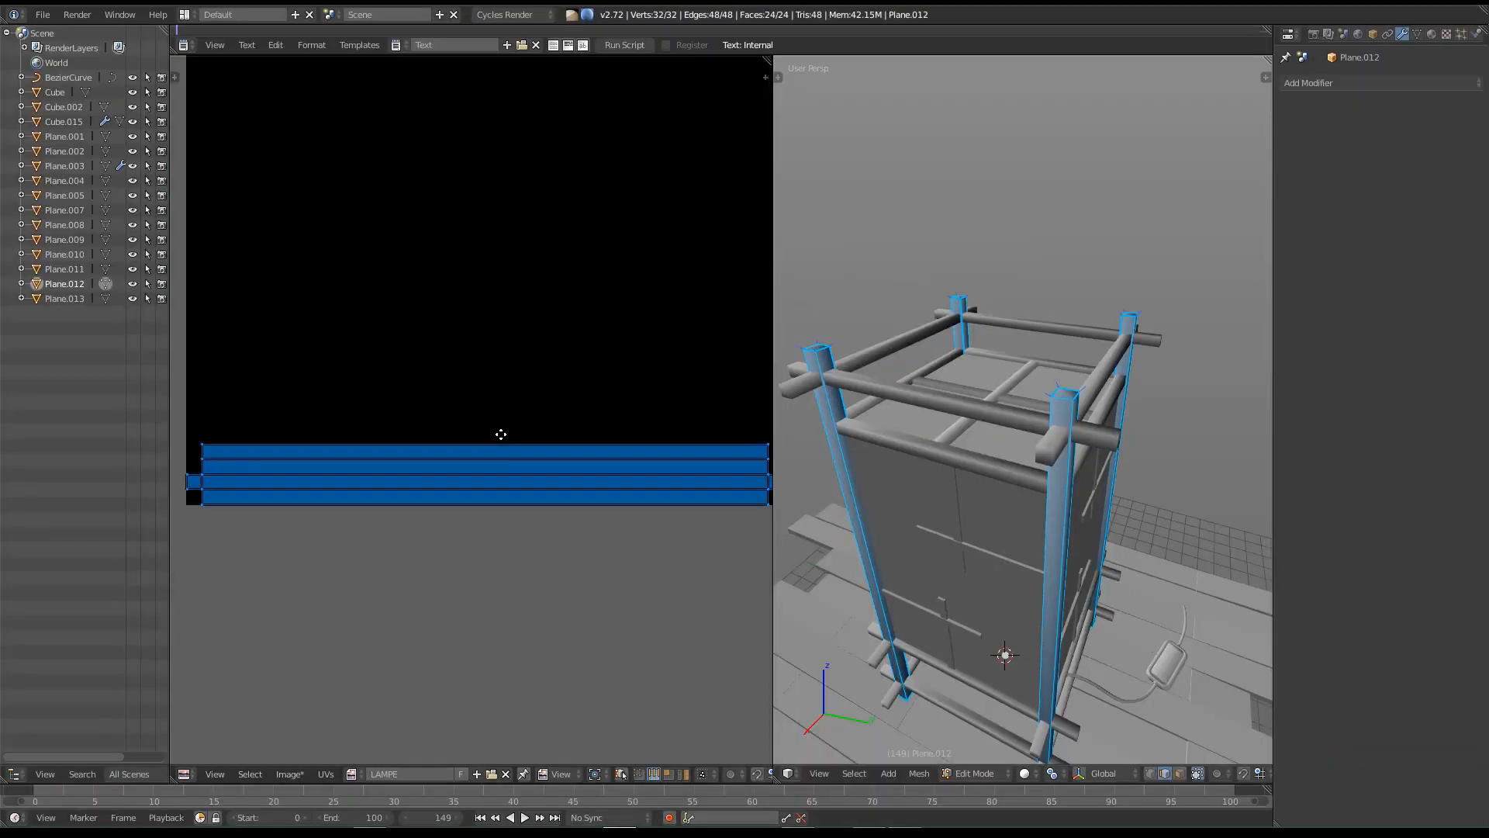
middle_drag(551, 235, 535, 342)
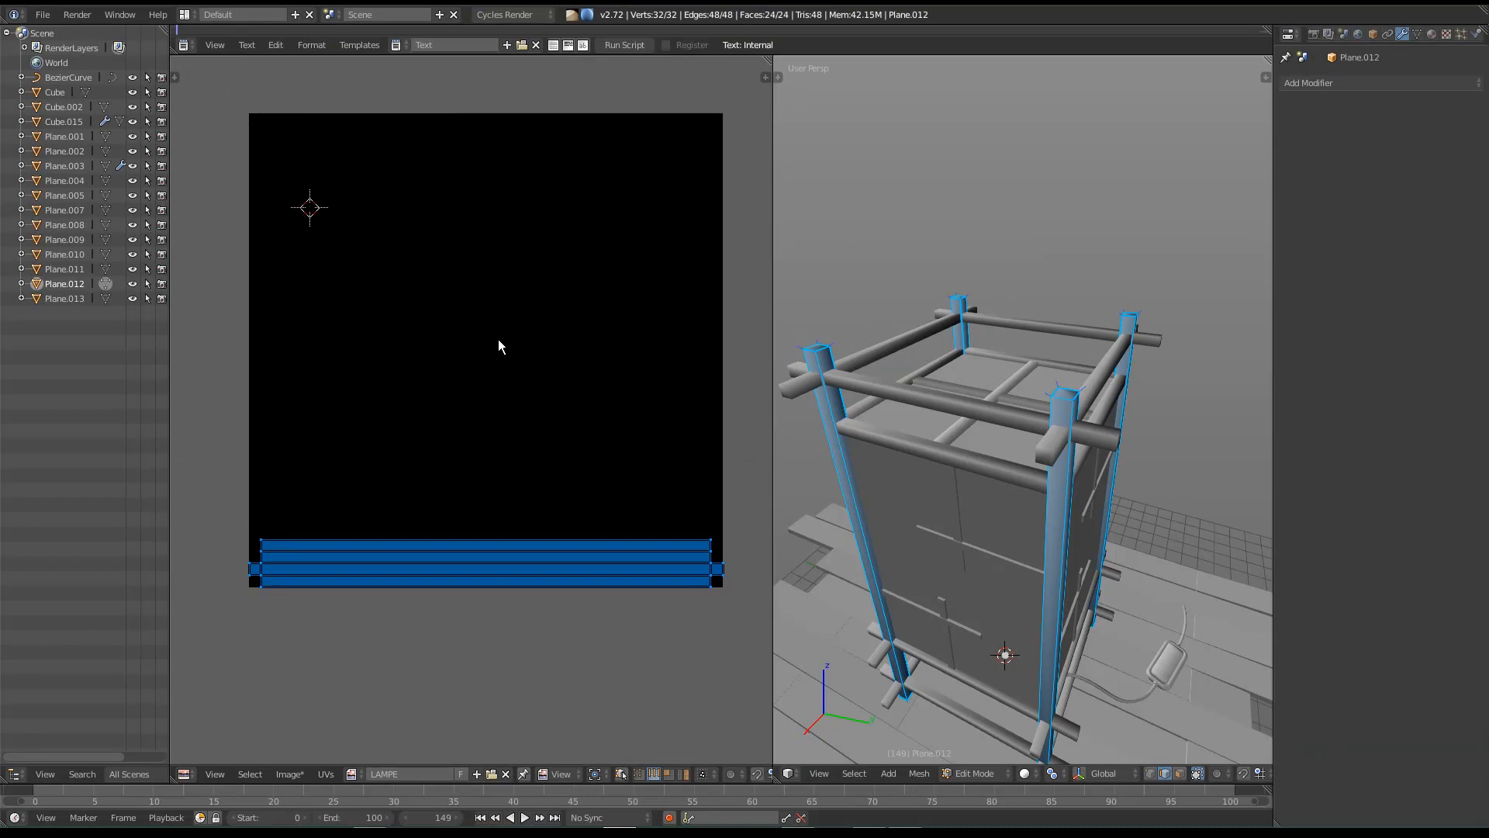
scroll(618, 582, up, 2)
middle_drag(618, 582, 528, 552)
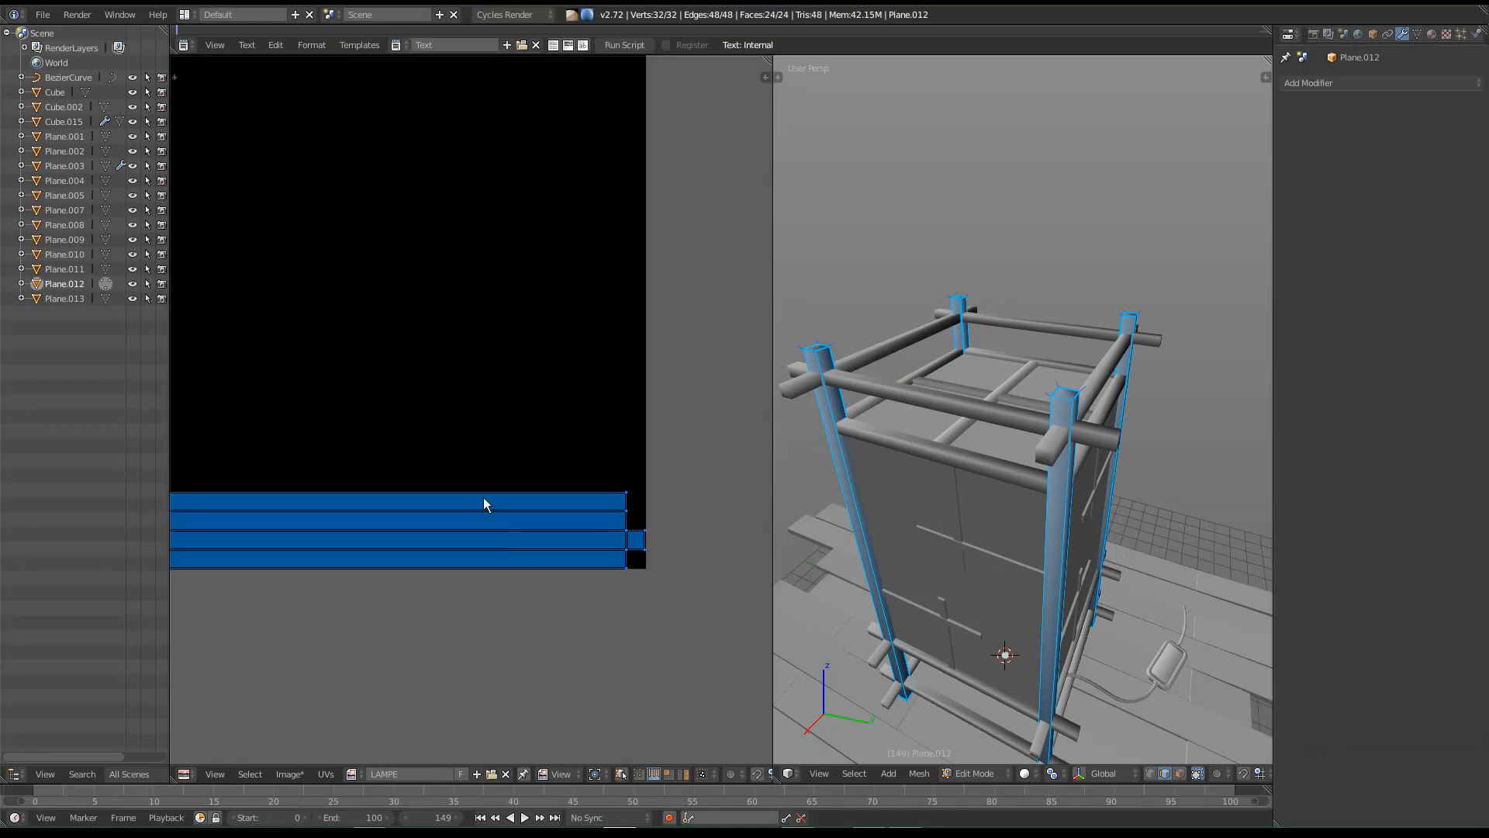
scroll(564, 577, up, 4)
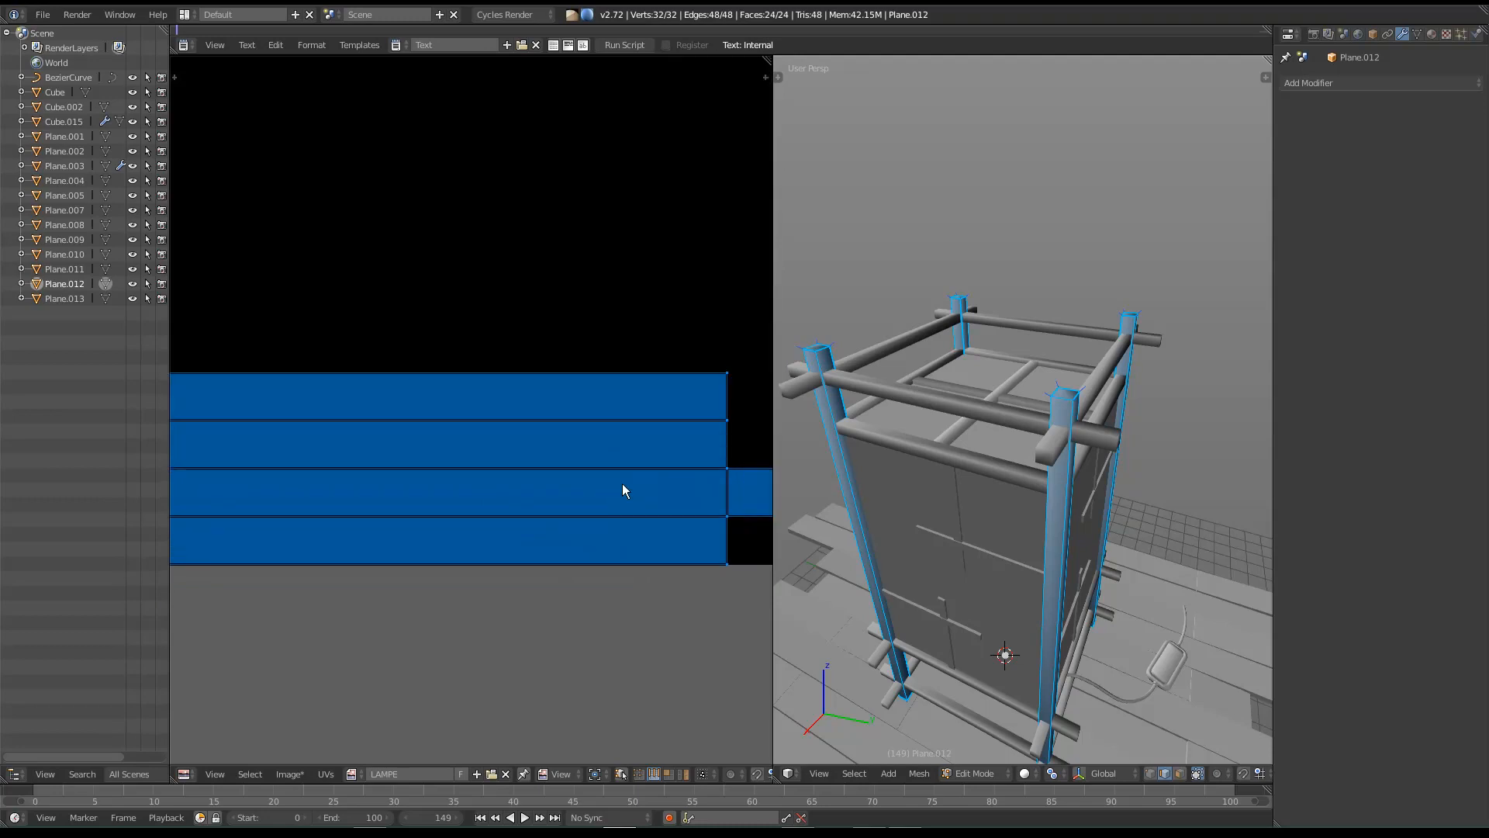
middle_drag(621, 492, 584, 513)
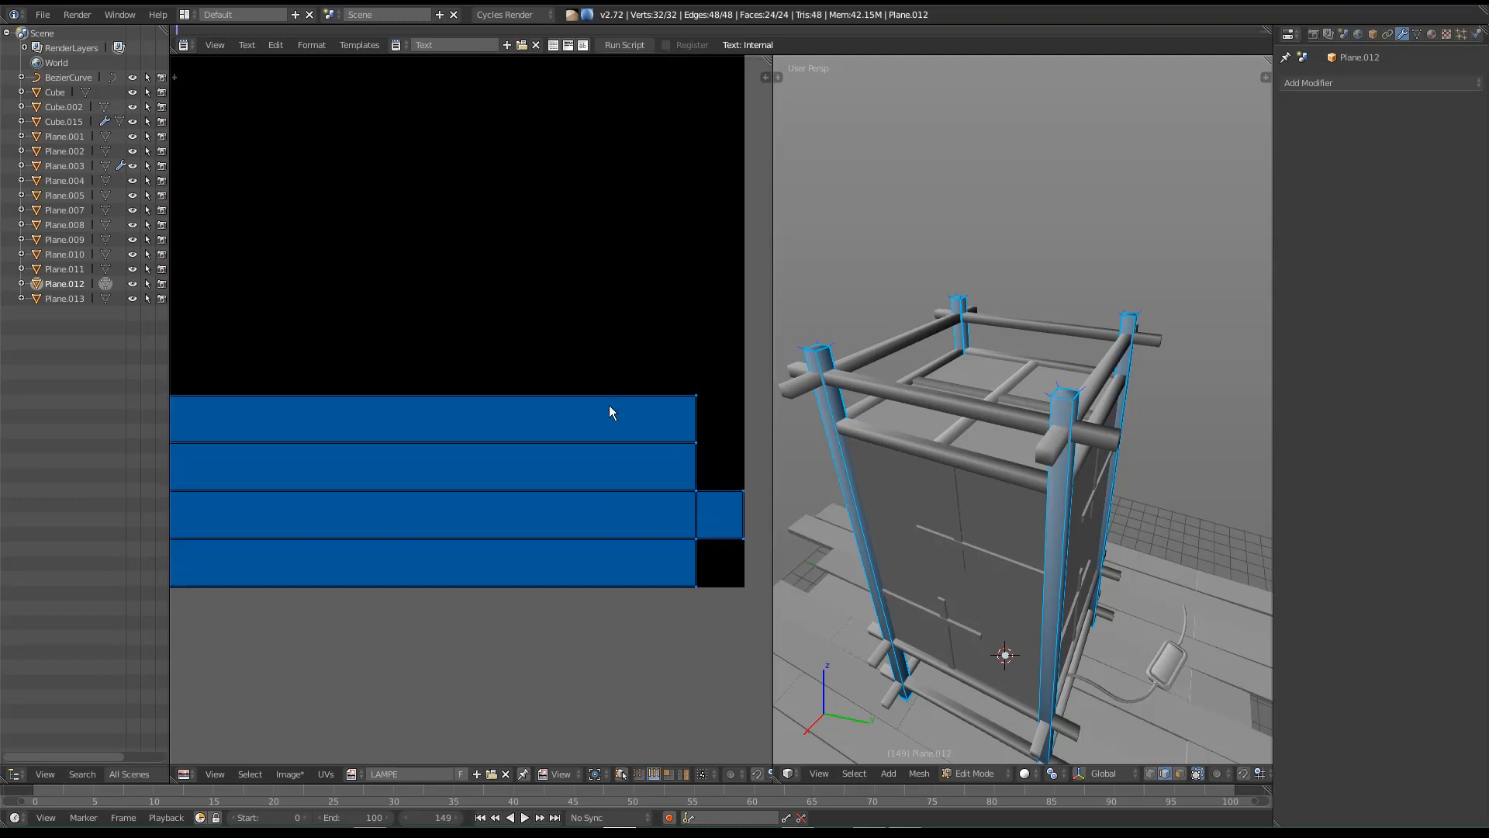
Step: Select one post's linked mesh and move its UV island upward on the LAMPE image
key(g)
right_click(636, 386)
right_click(814, 350)
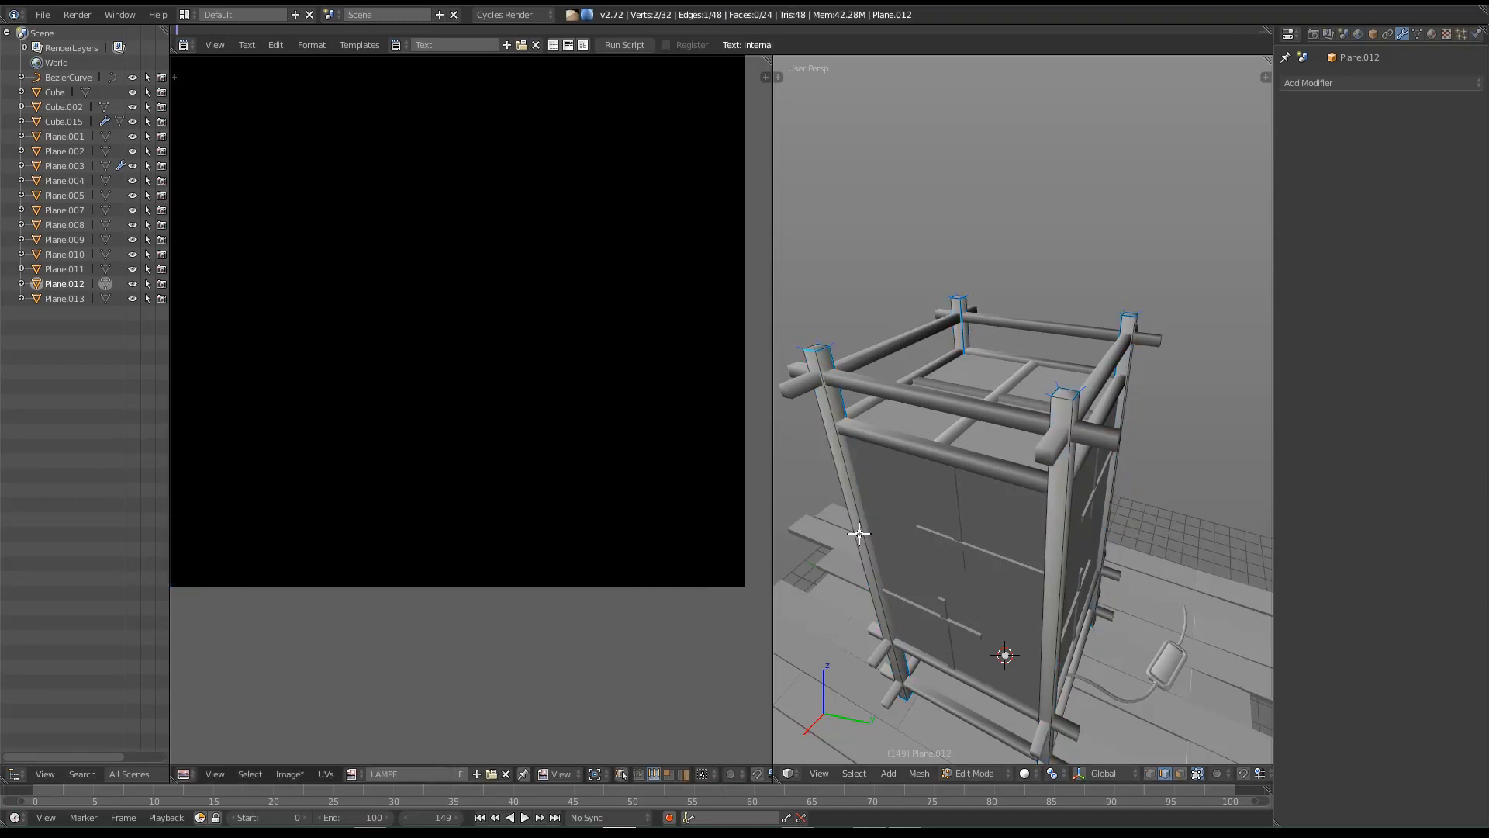
key(l)
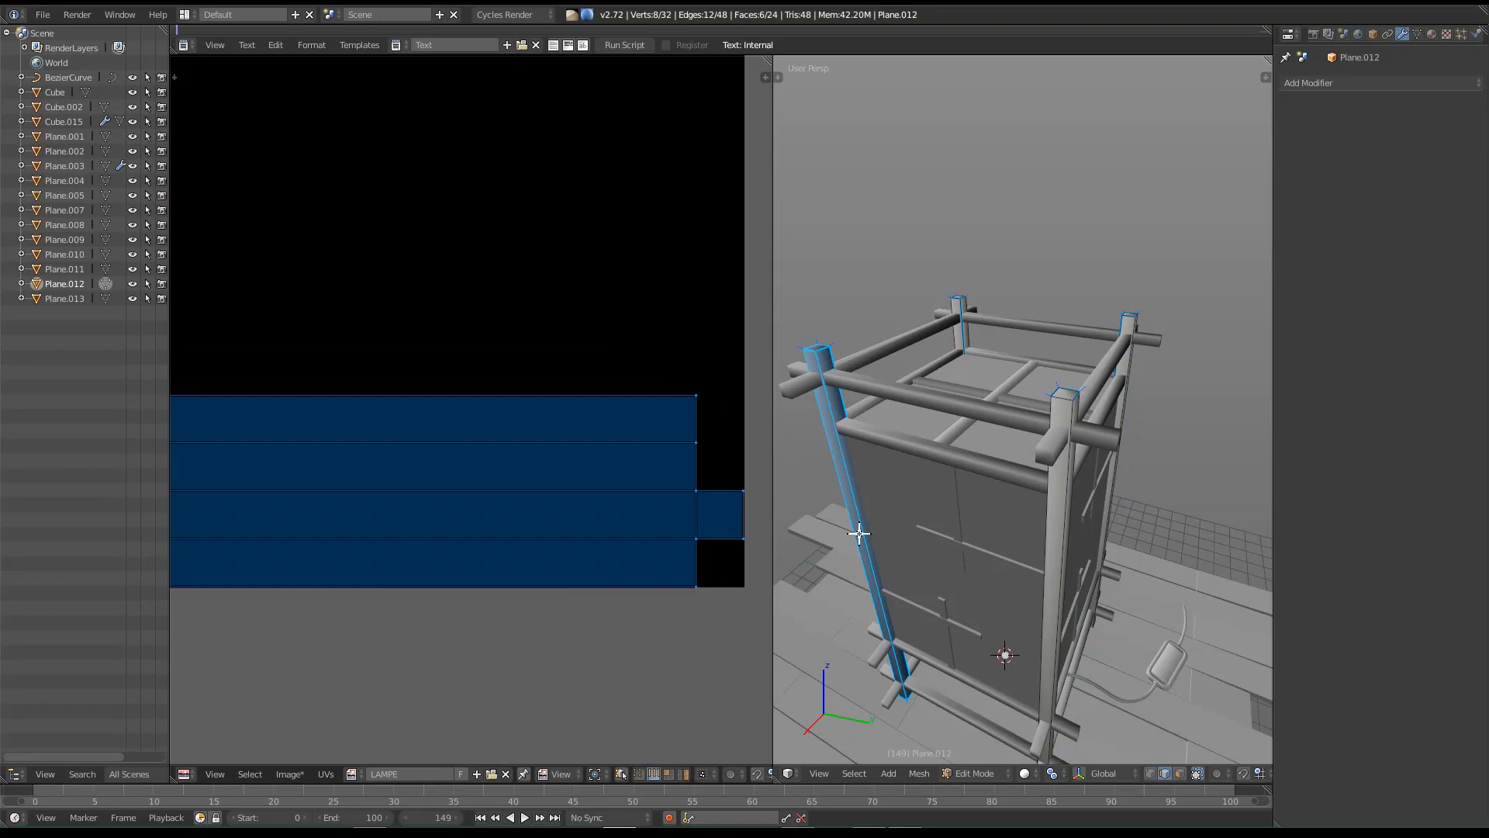
key(g)
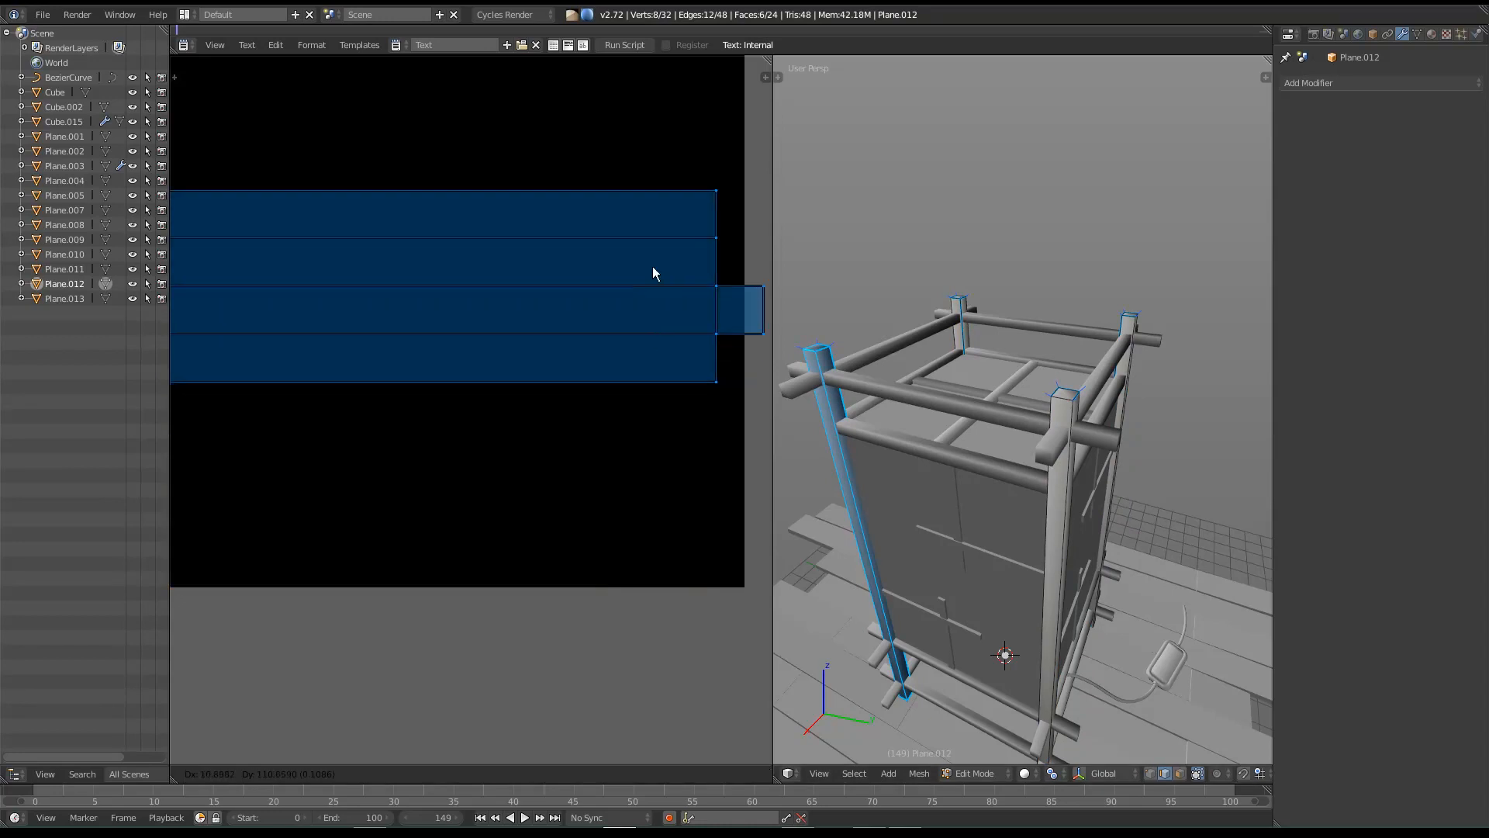
click(708, 225)
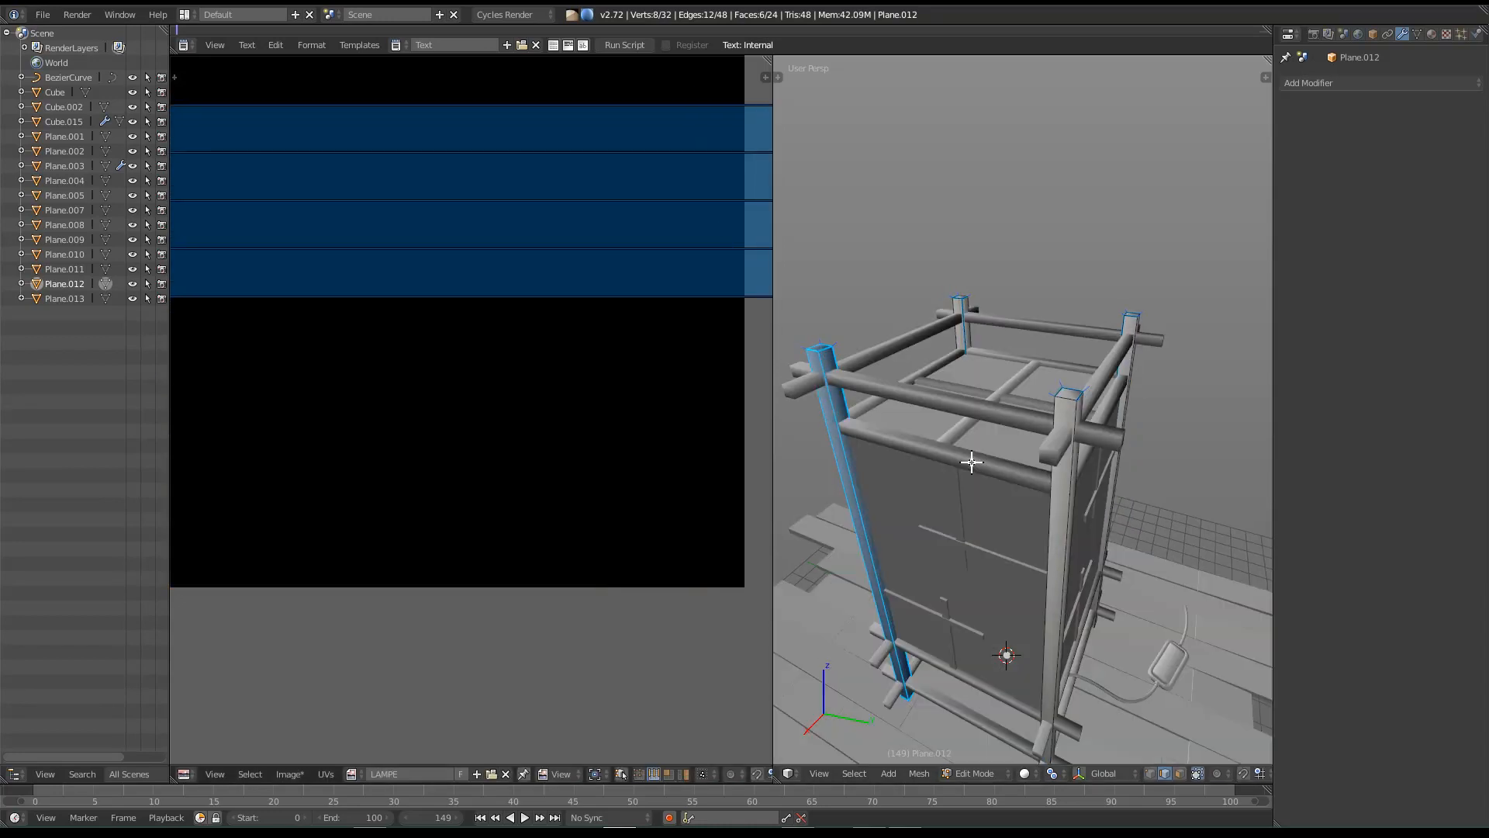
Step: Select all four posts and compare the moved UV island with the stacked ones
key(a)
key(a)
key(g)
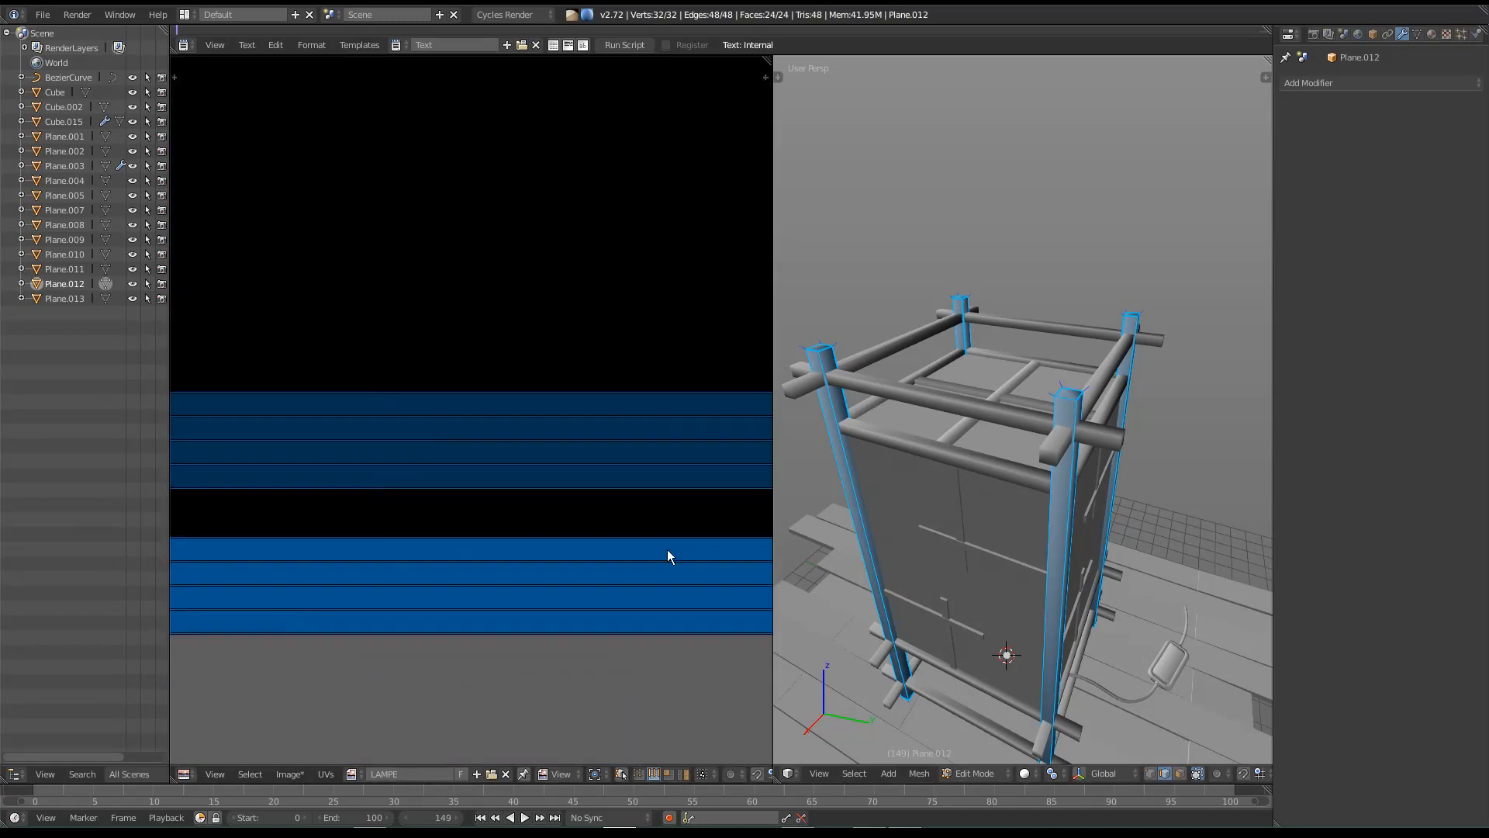
click(366, 534)
middle_drag(649, 560, 505, 519)
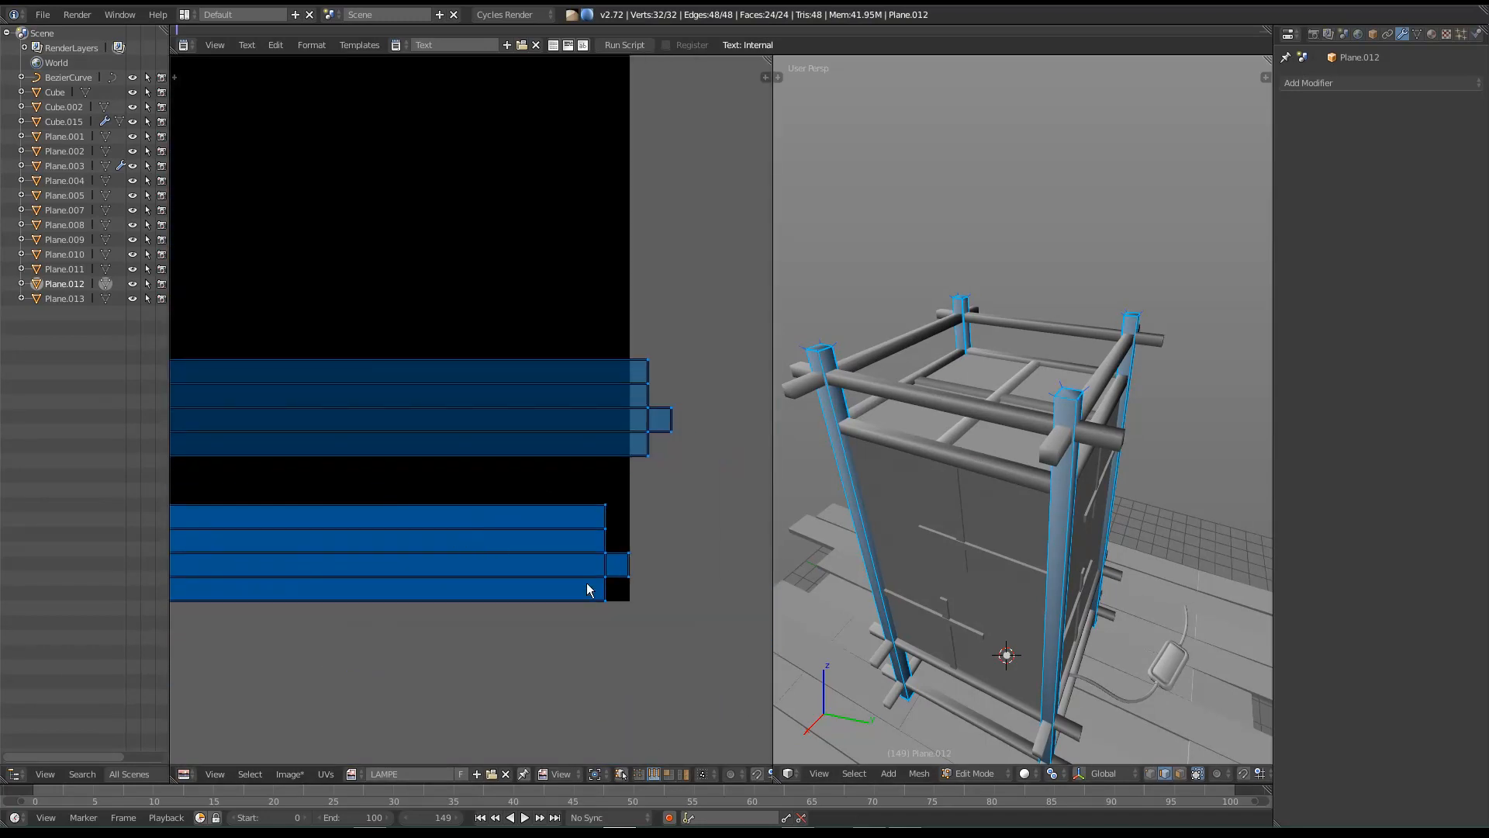
key(a)
Step: Undo the move of the single post's UV island and reselect the whole posts mesh
key(ctrl+z)
key(ctrl+z)
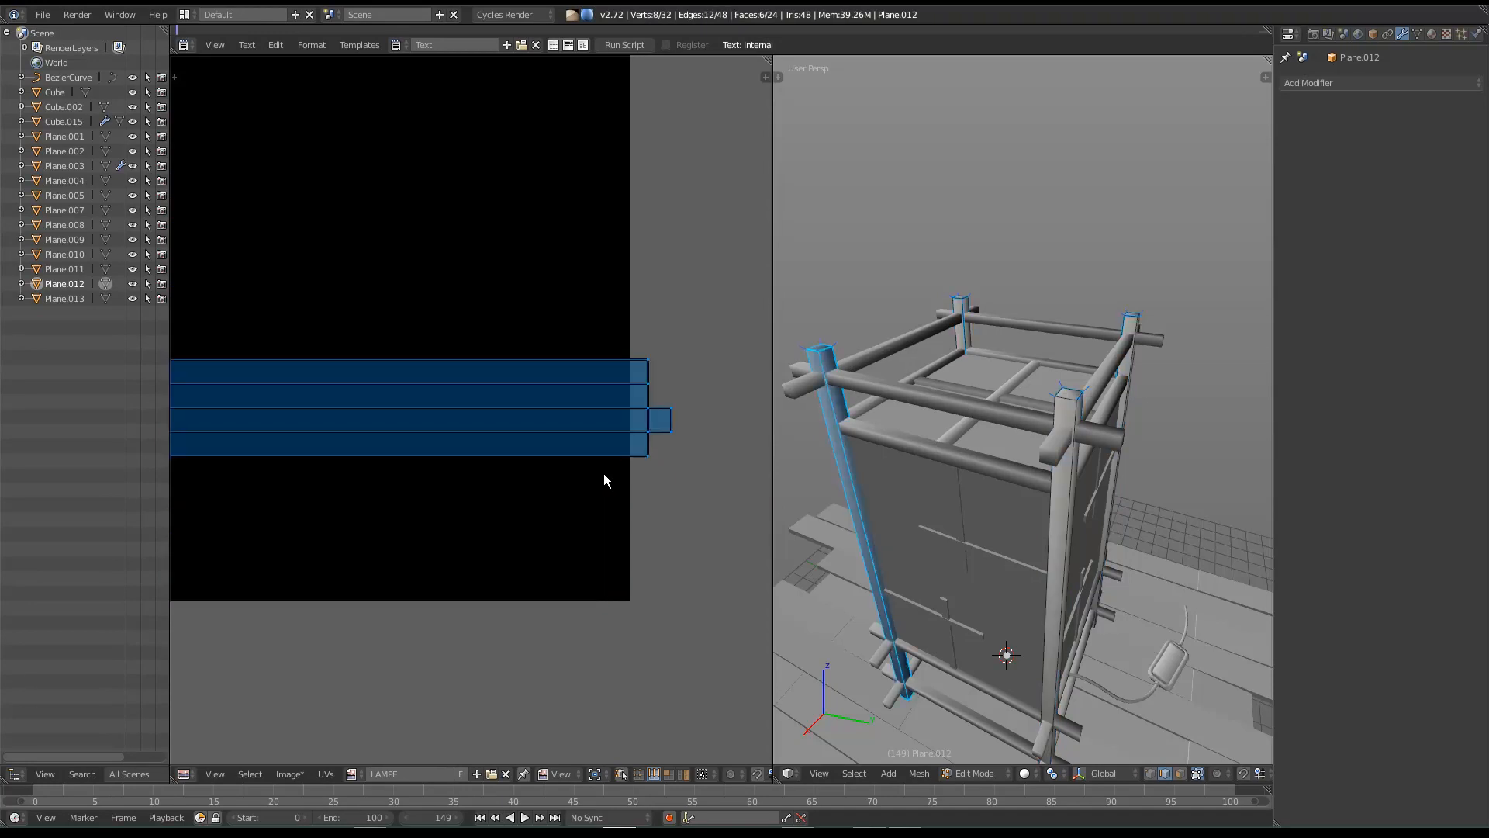
middle_drag(550, 653, 565, 633)
key(a)
key(a)
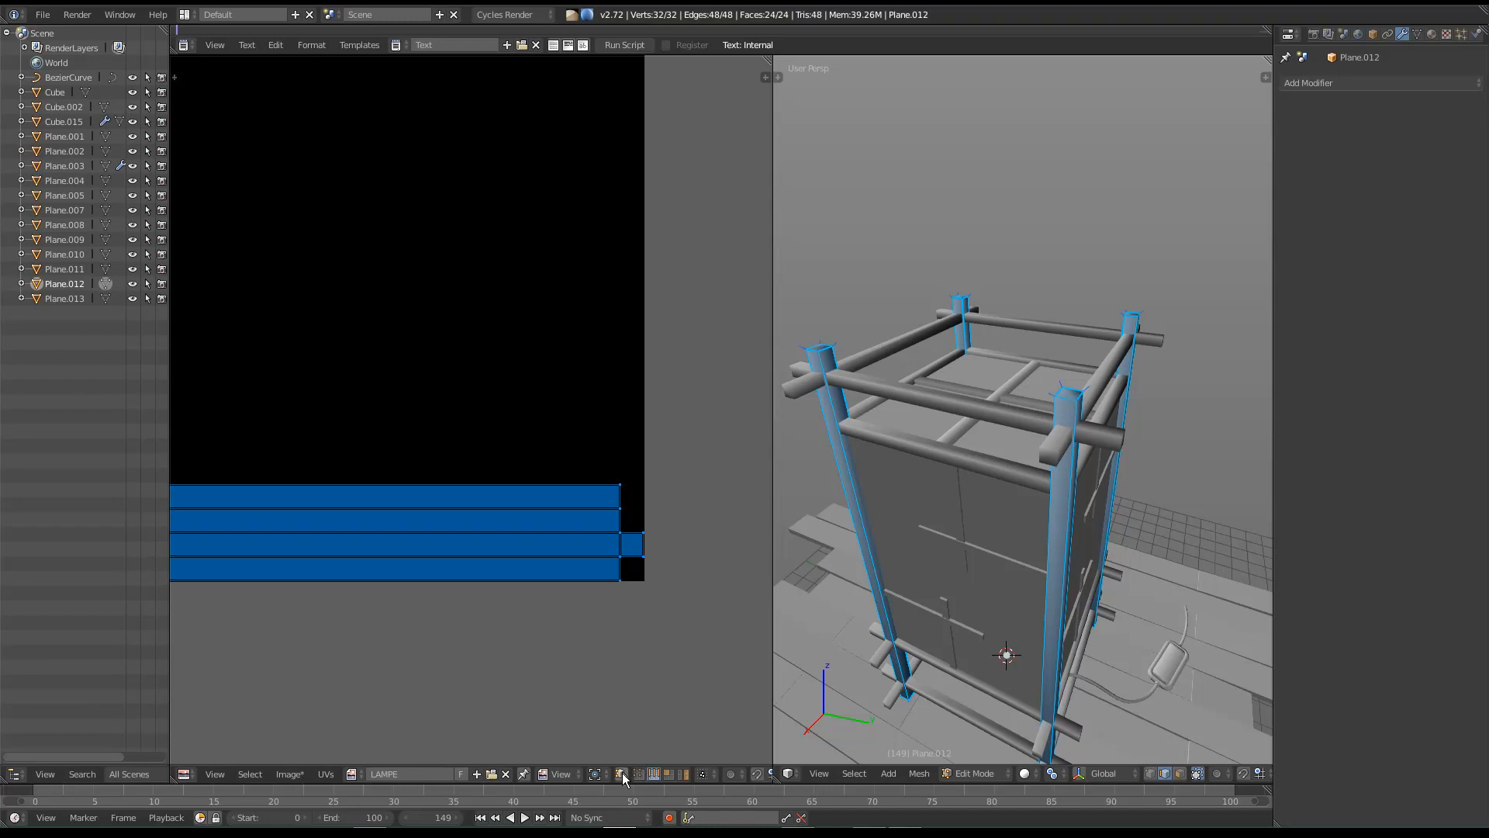
Step: Enable synchronised UV and mesh selection and select a single edge of the stacked strips in the UV editor
click(620, 776)
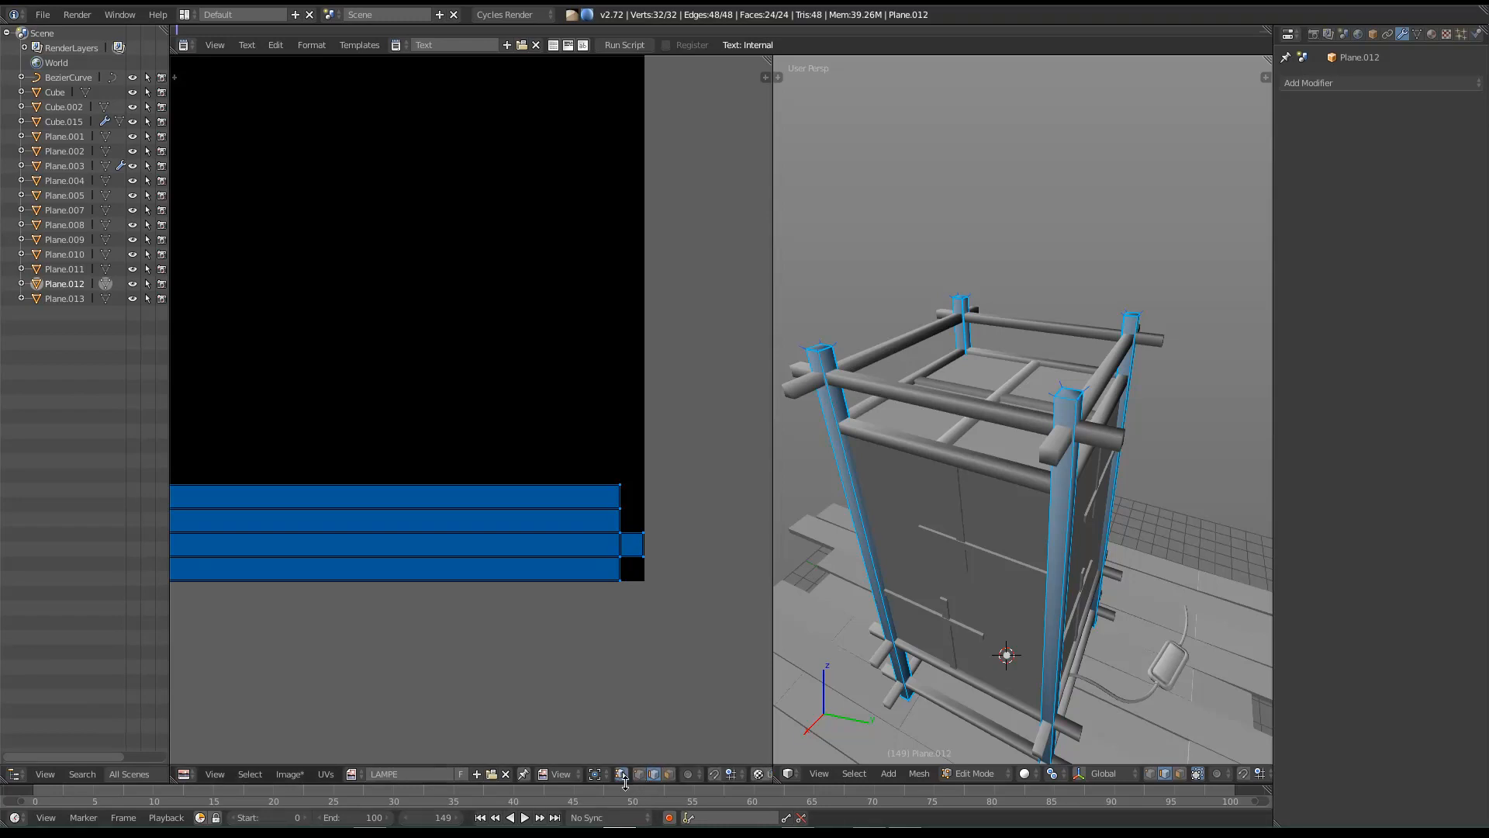
right_drag(593, 537, 589, 452)
right_click(587, 512)
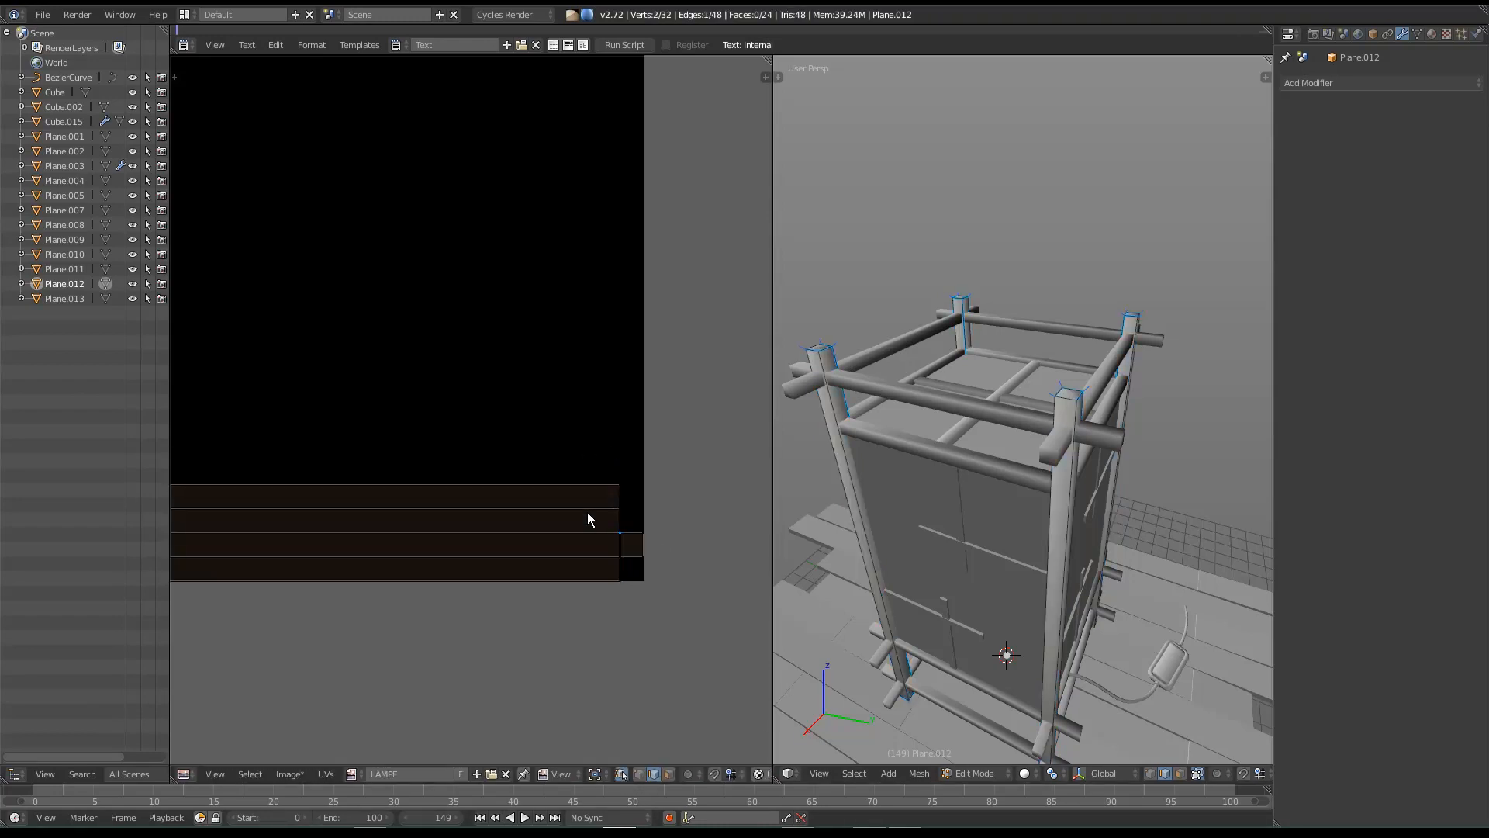
Step: Disable selection sync to set the UV selection mode to Island, and enable sync again
click(618, 775)
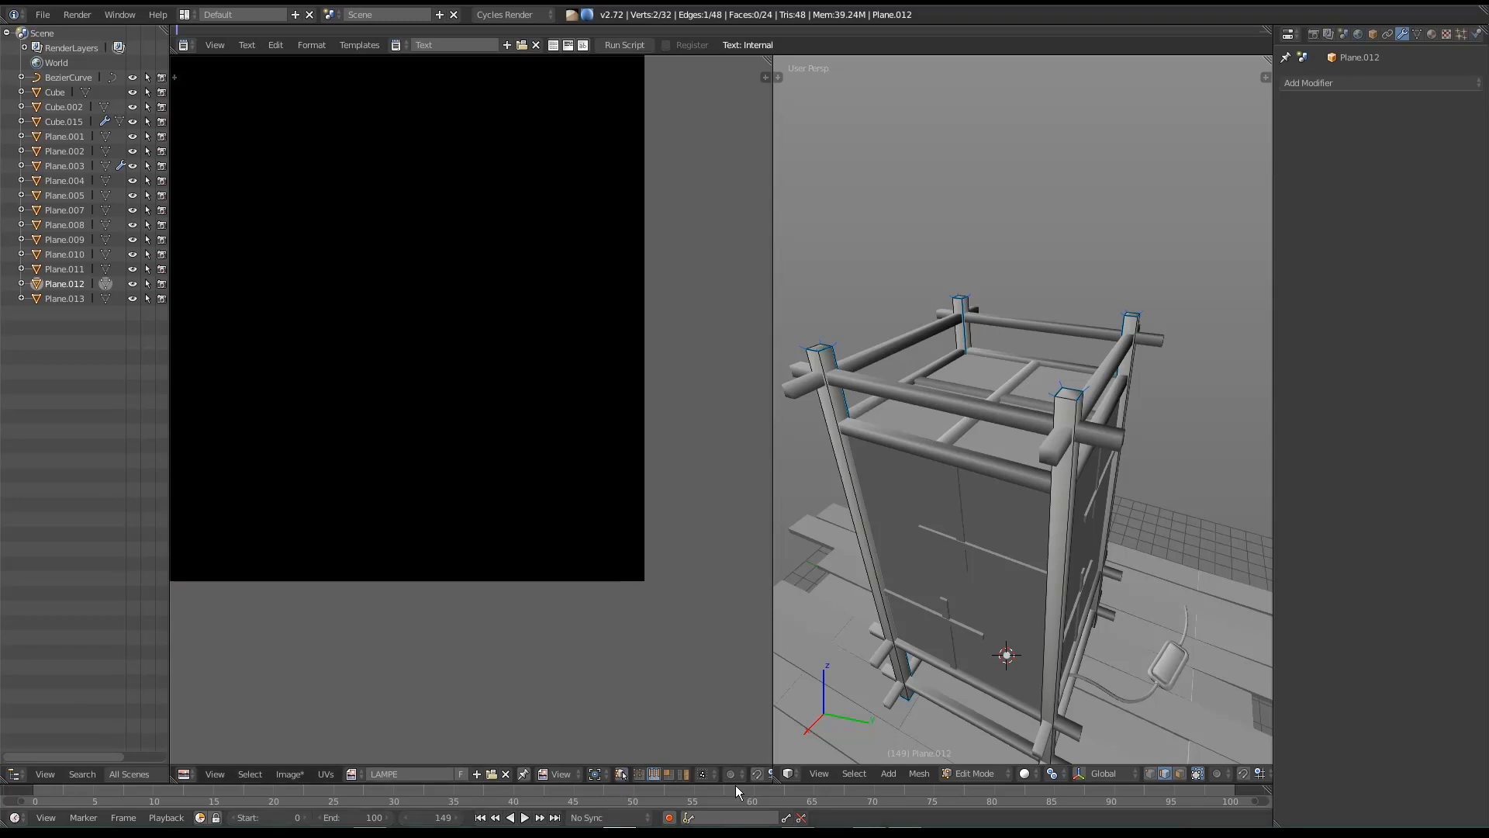
click(684, 774)
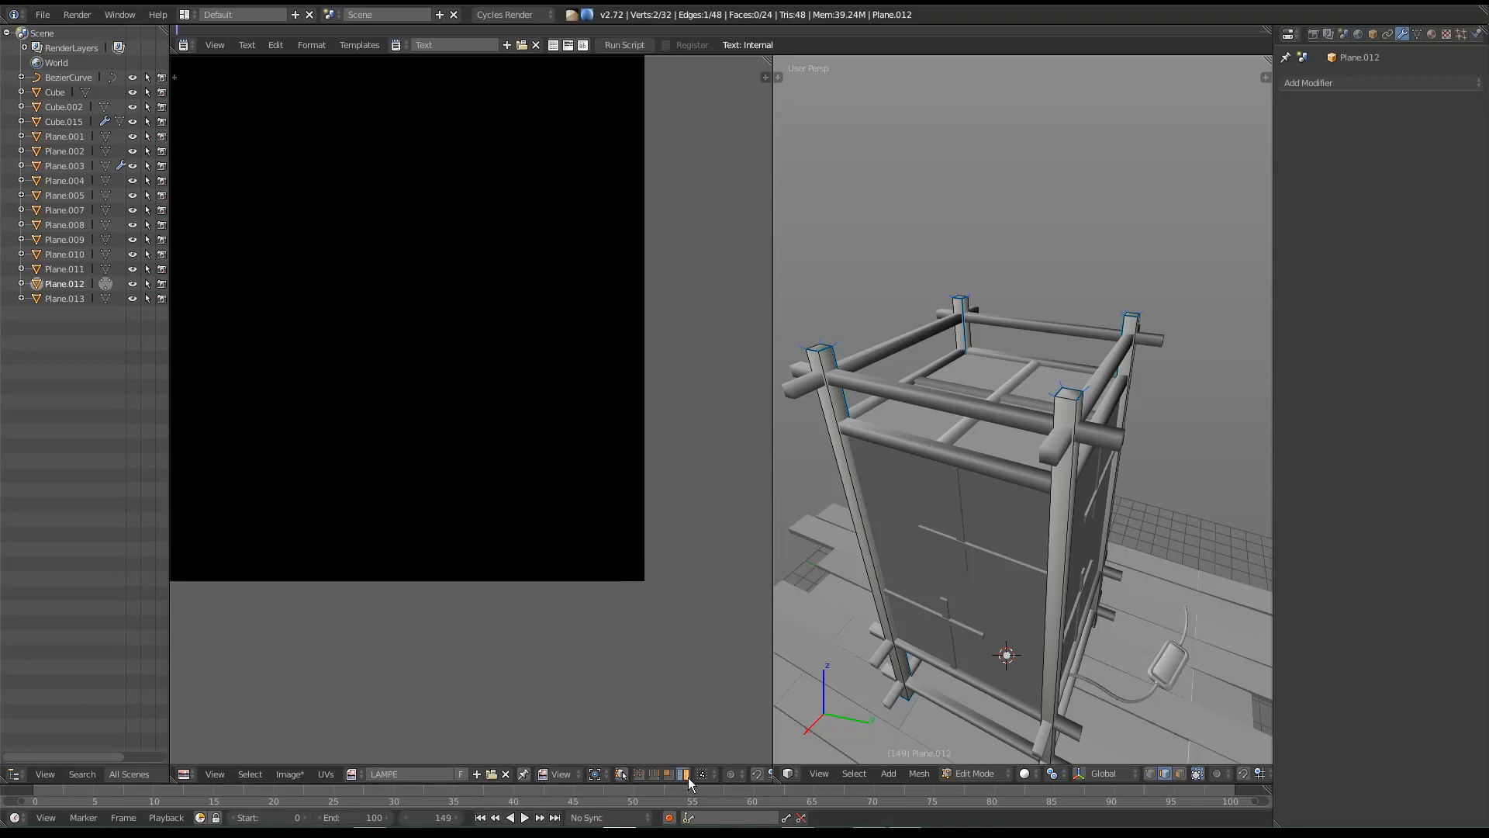
click(621, 776)
Step: Examine the posts' stacked UV strips with the mesh deselected and fully selected, leaving all four posts selected
key(a)
key(a)
key(a)
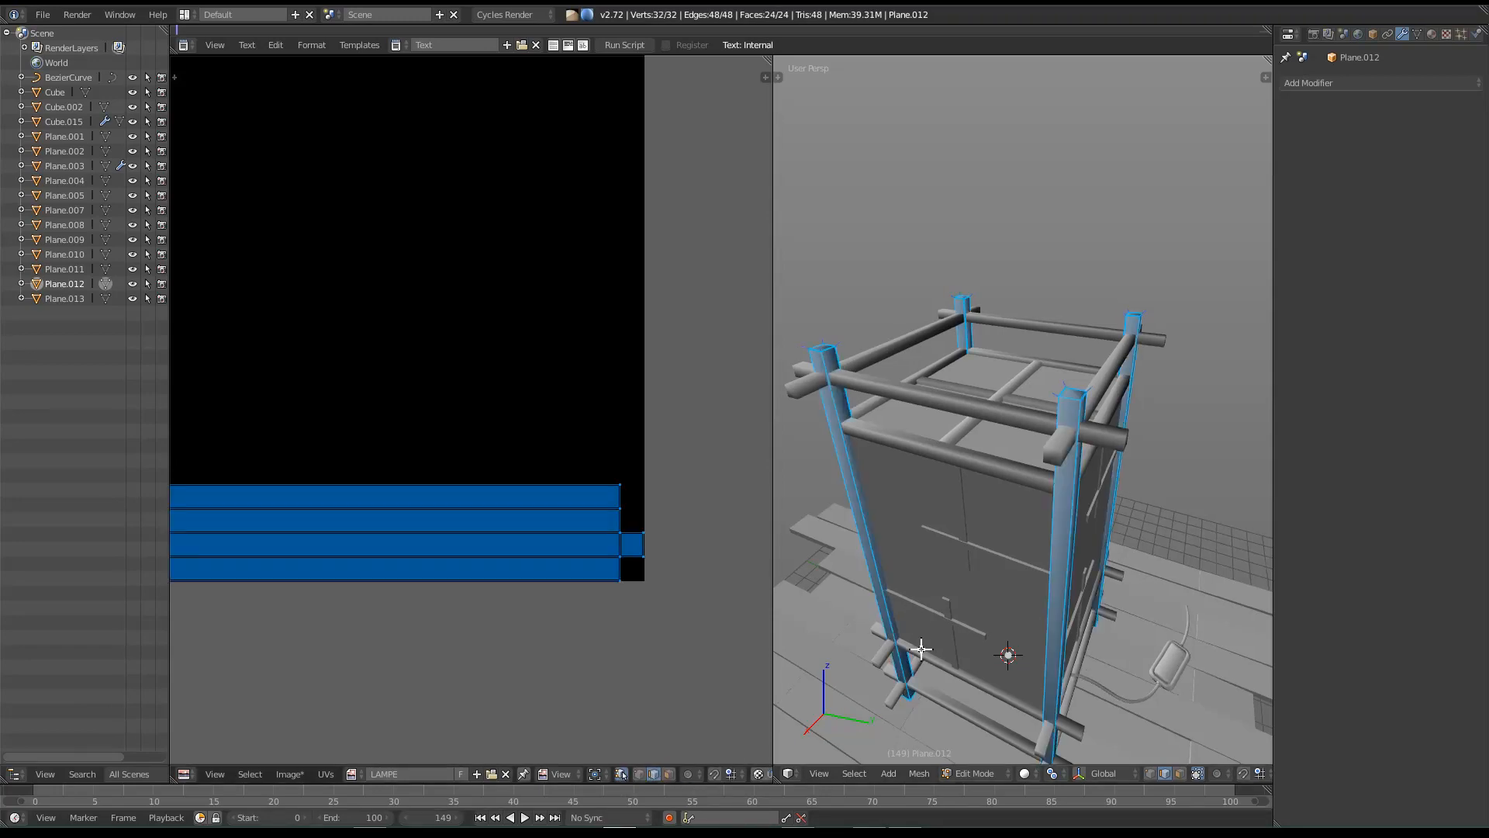
scroll(510, 557, down, 1)
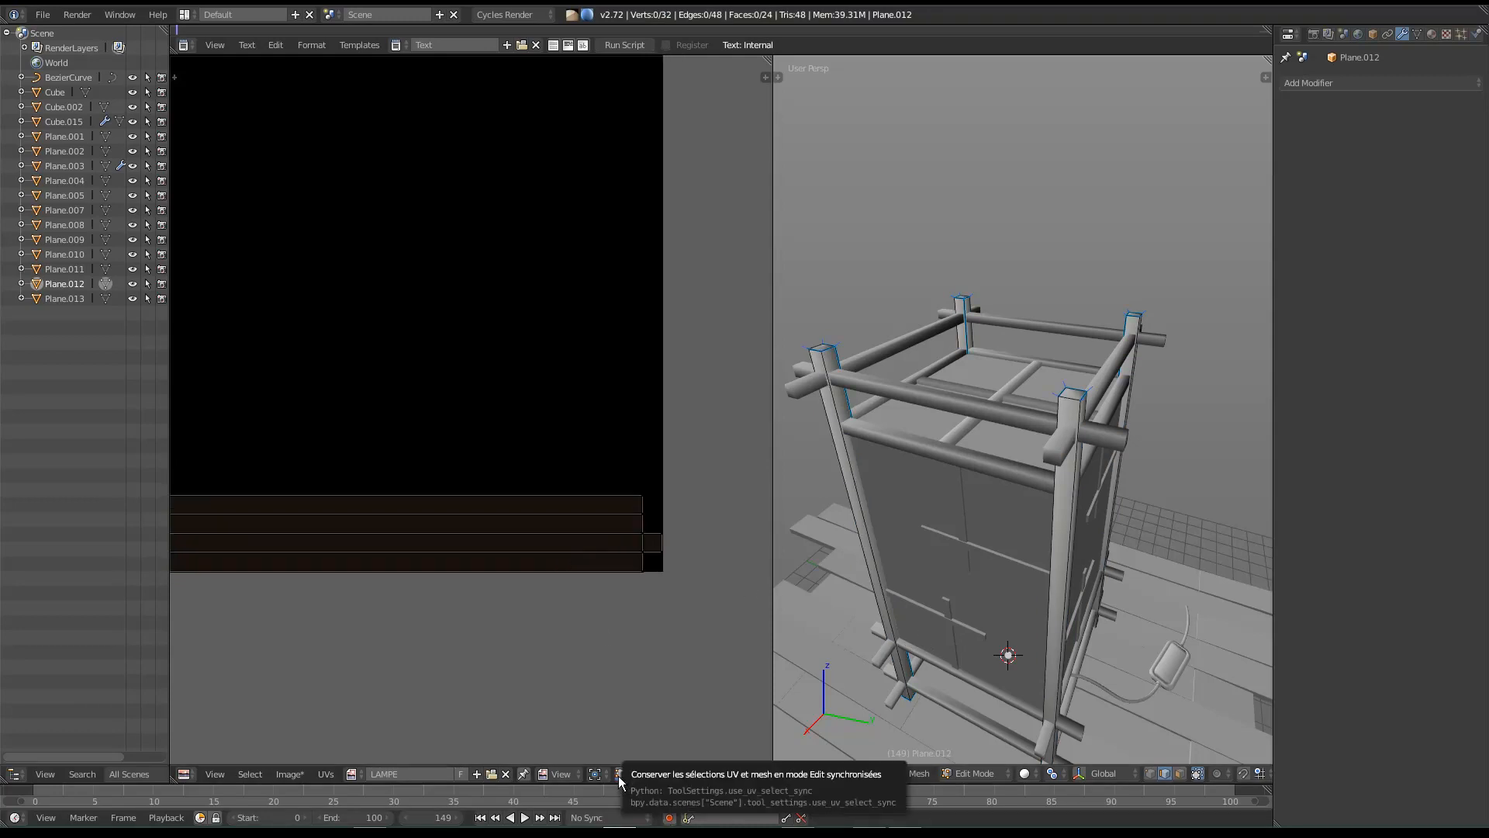
middle_drag(333, 581, 541, 592)
middle_drag(673, 556, 377, 538)
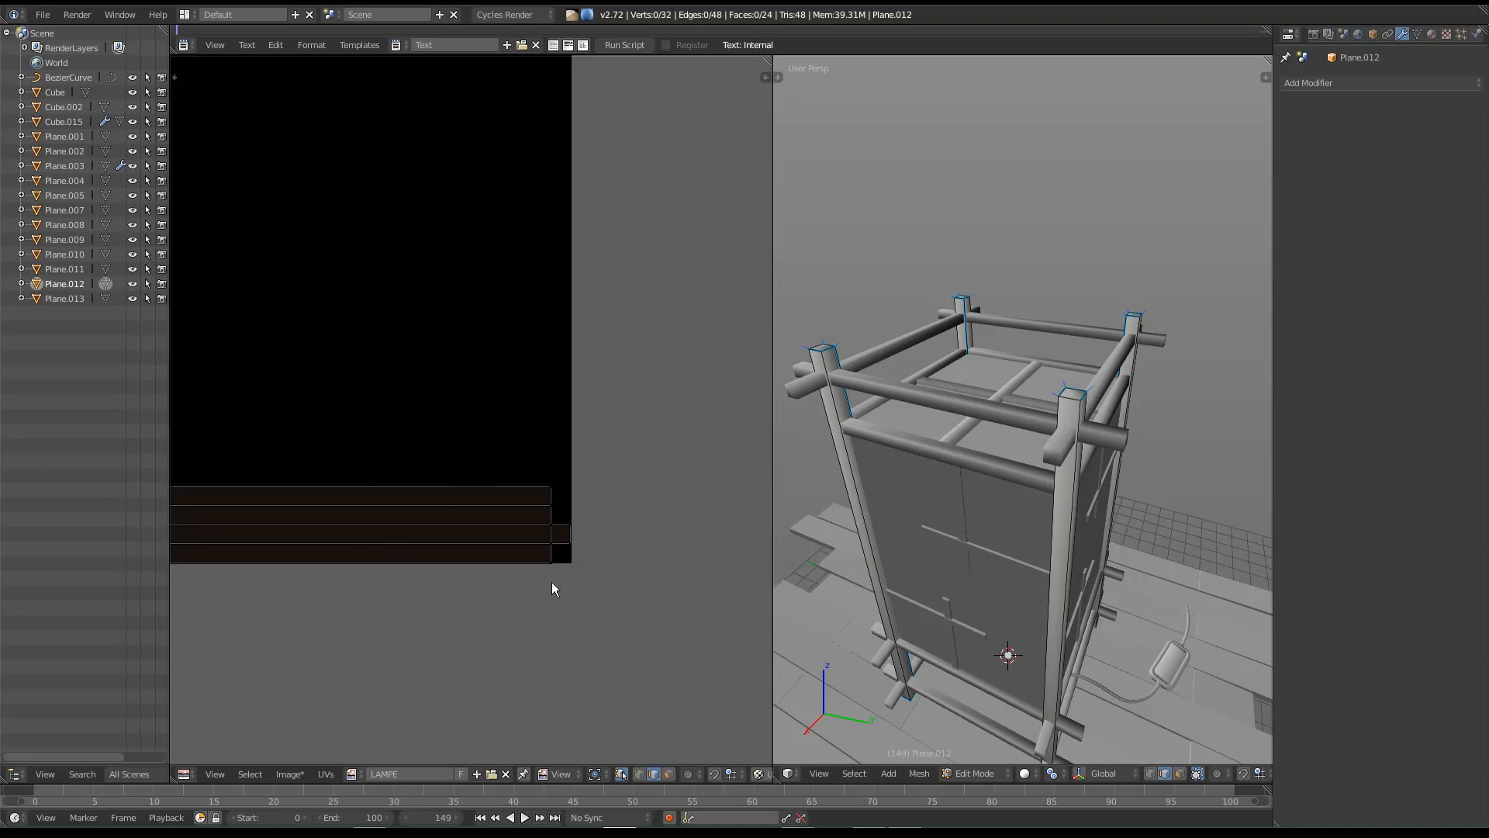
middle_drag(939, 561, 990, 718)
scroll(981, 592, up, 3)
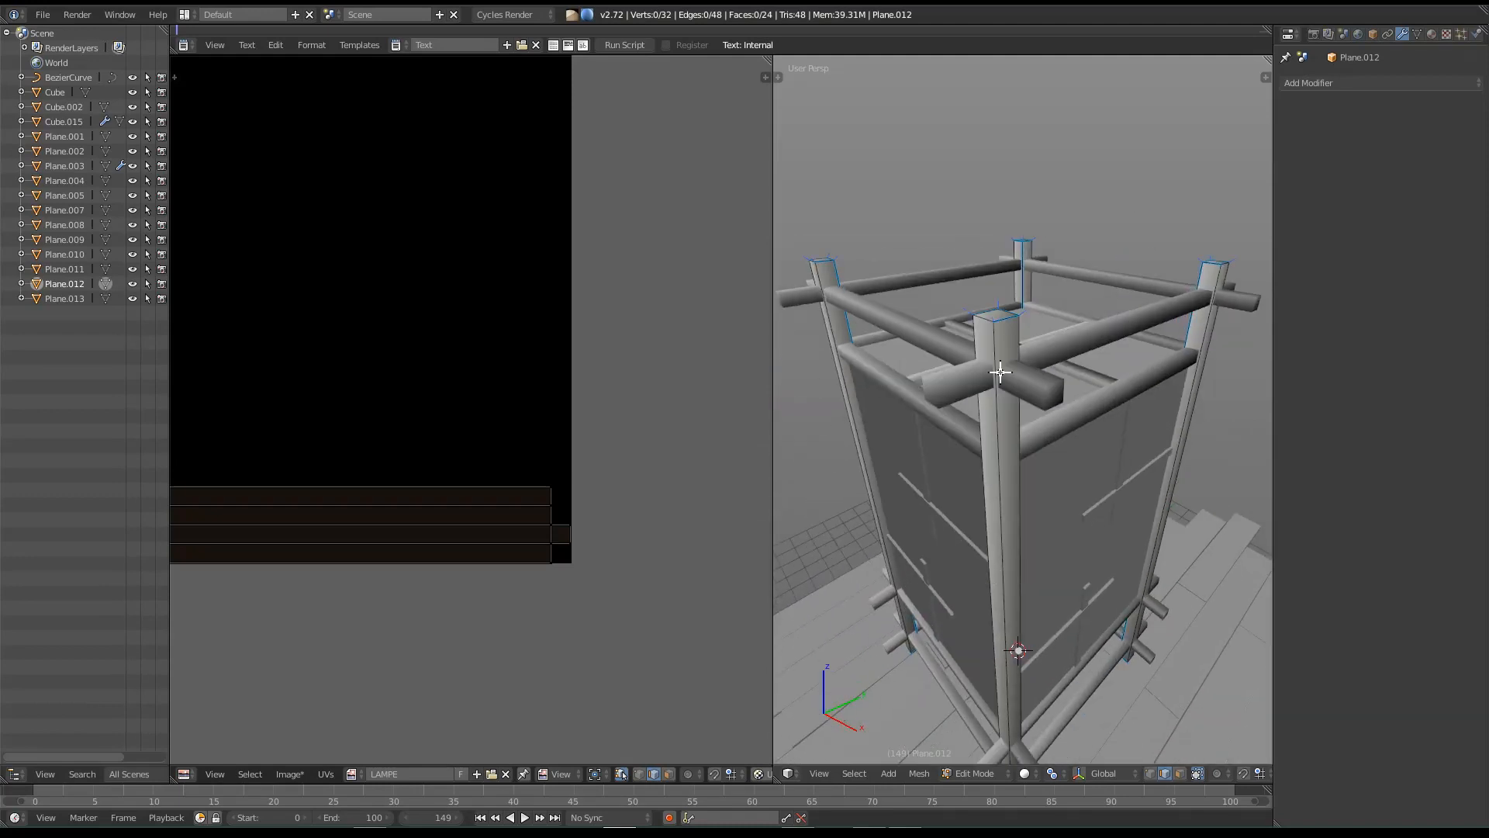
key(a)
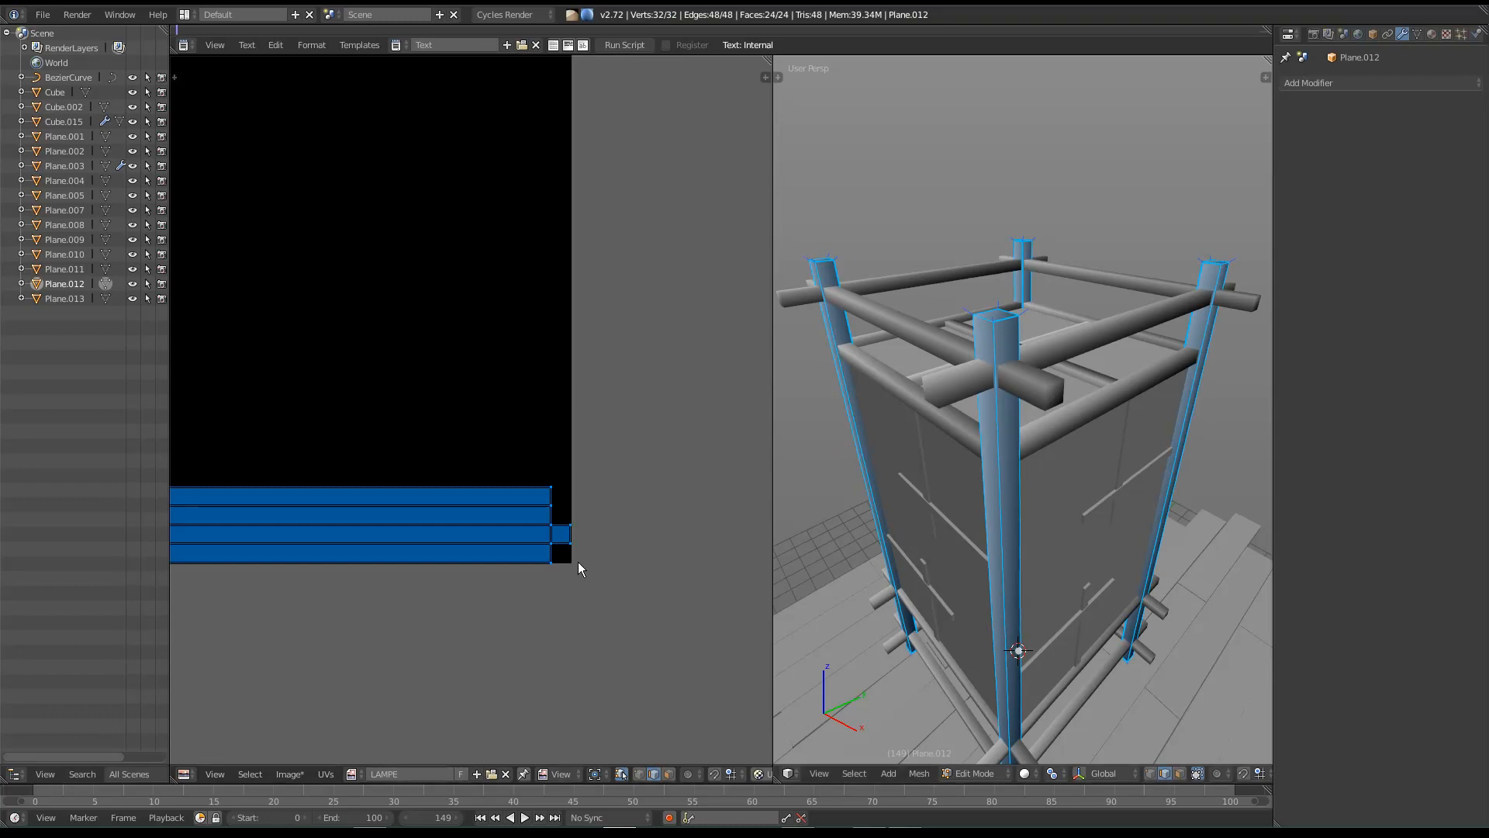
Step: Switch to vertex selection and select the entire front corner post from one of its top vertices
key(a)
right_click(968, 303)
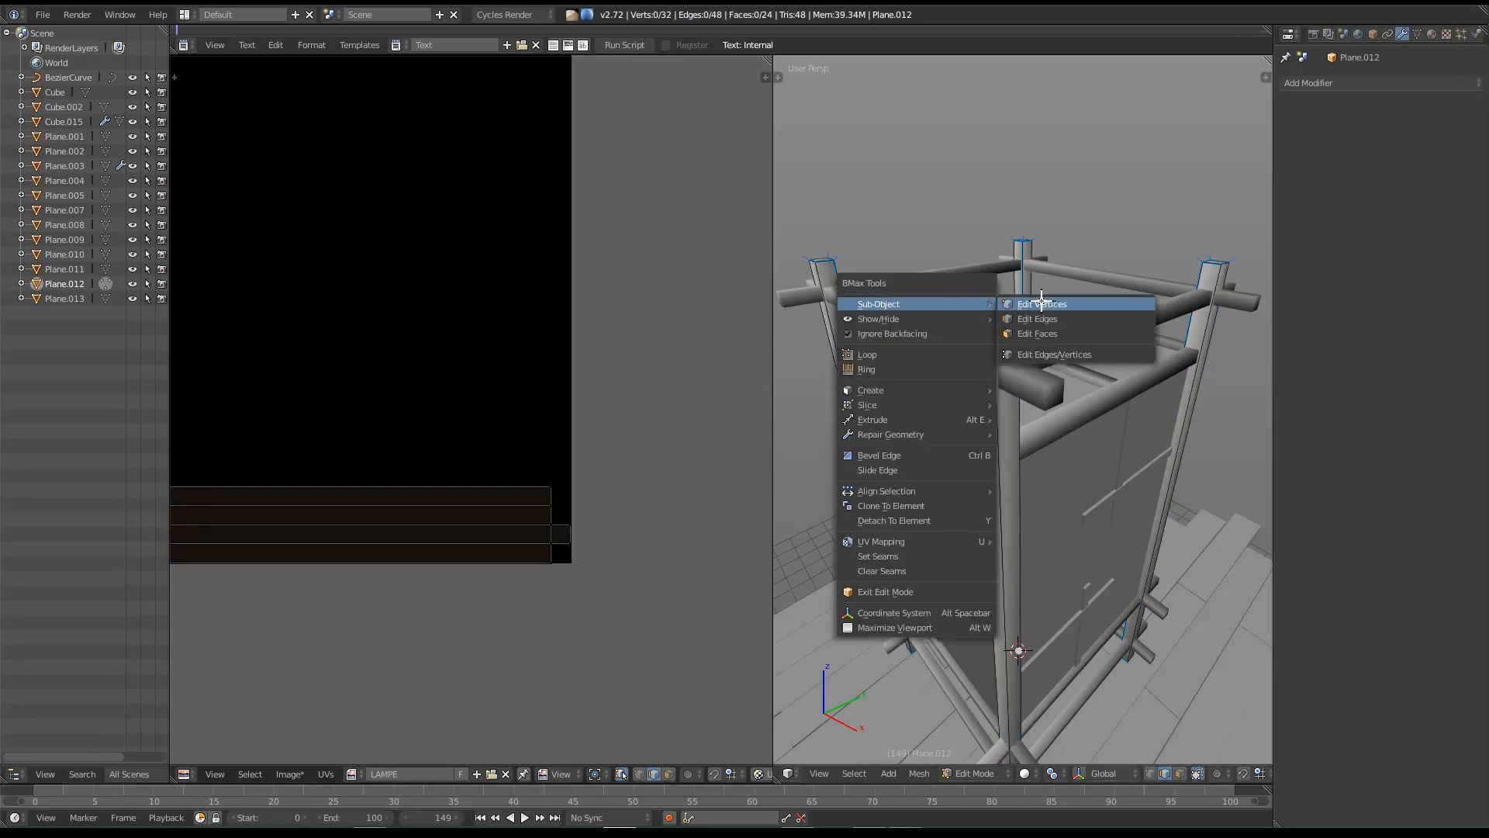
click(1041, 303)
right_click(994, 324)
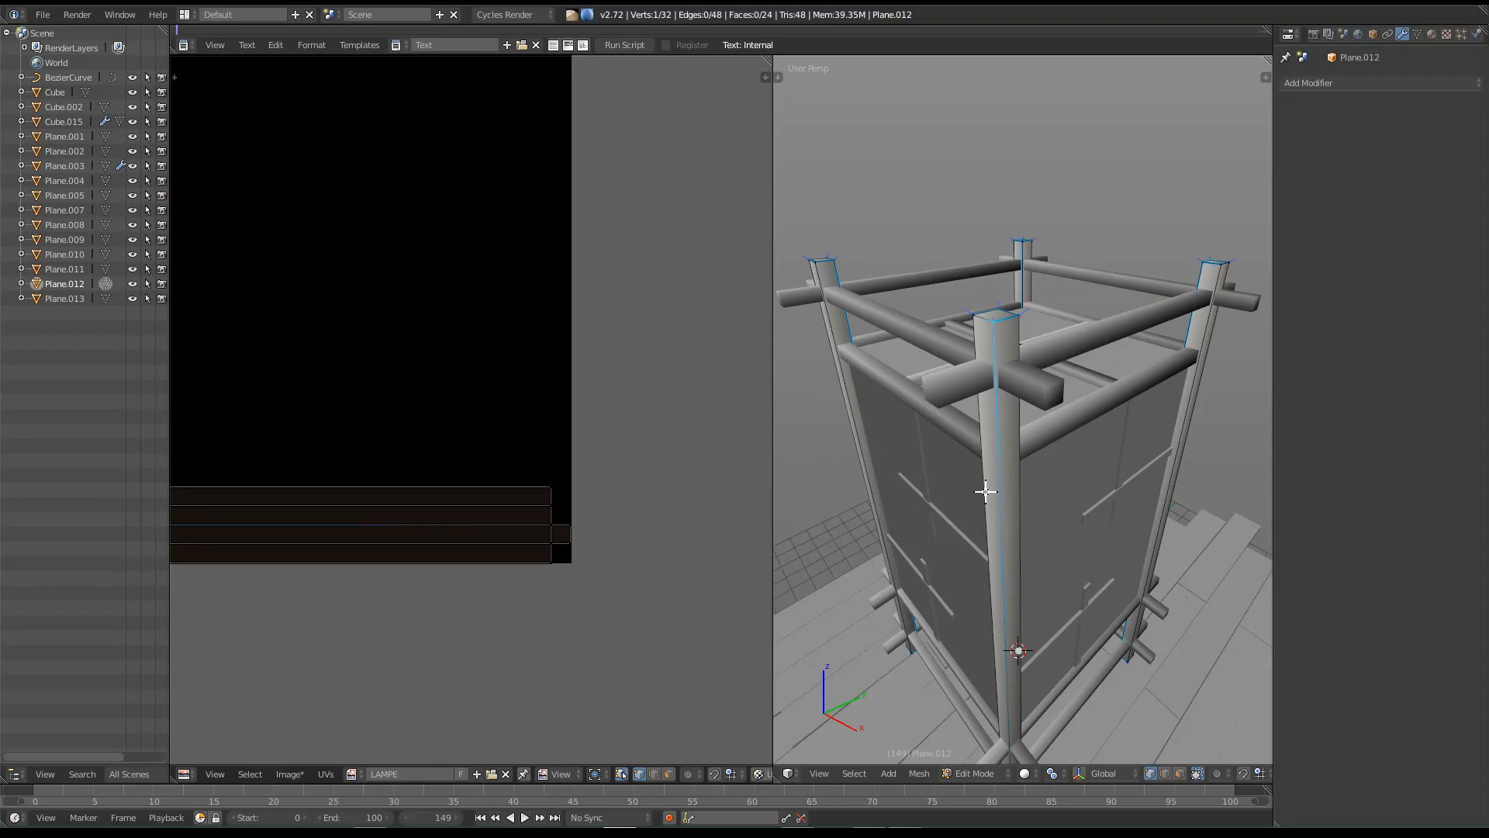
key(l)
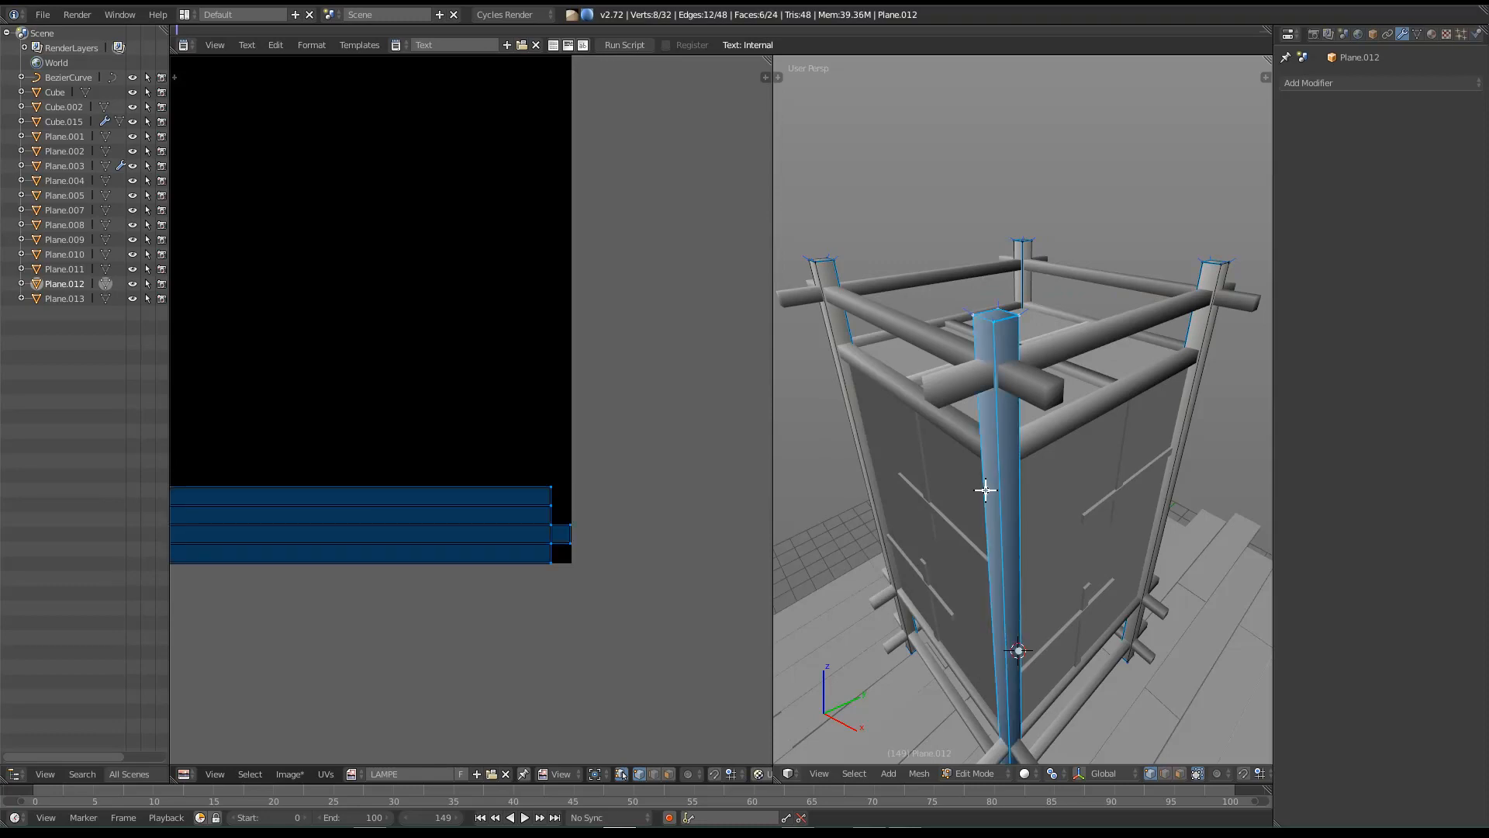
Step: Move the front post's UV strips up along Y until they sit just above the remaining stacked strips
middle_drag(602, 485, 618, 473)
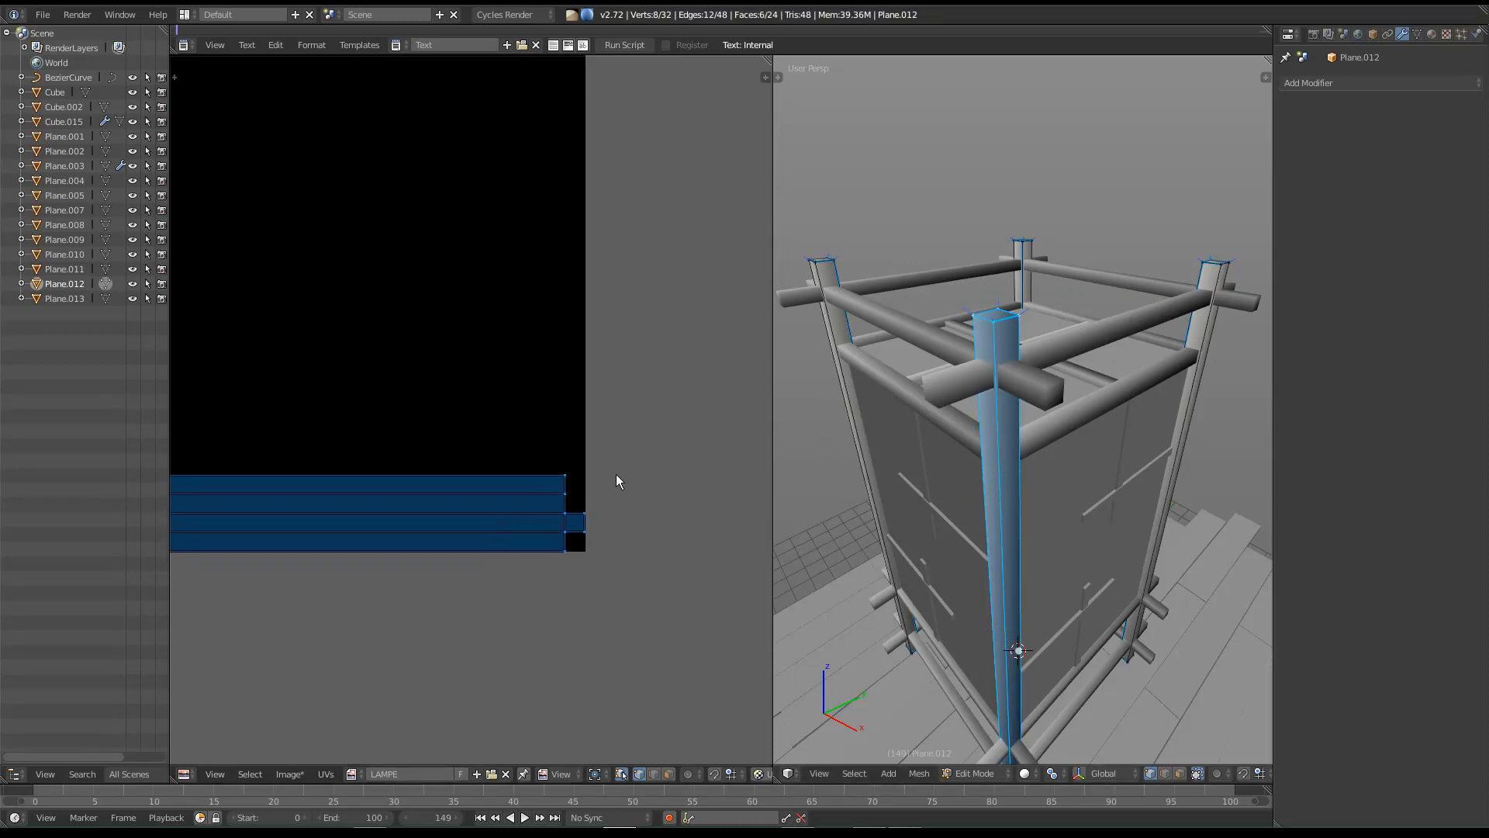
key(g)
key(y)
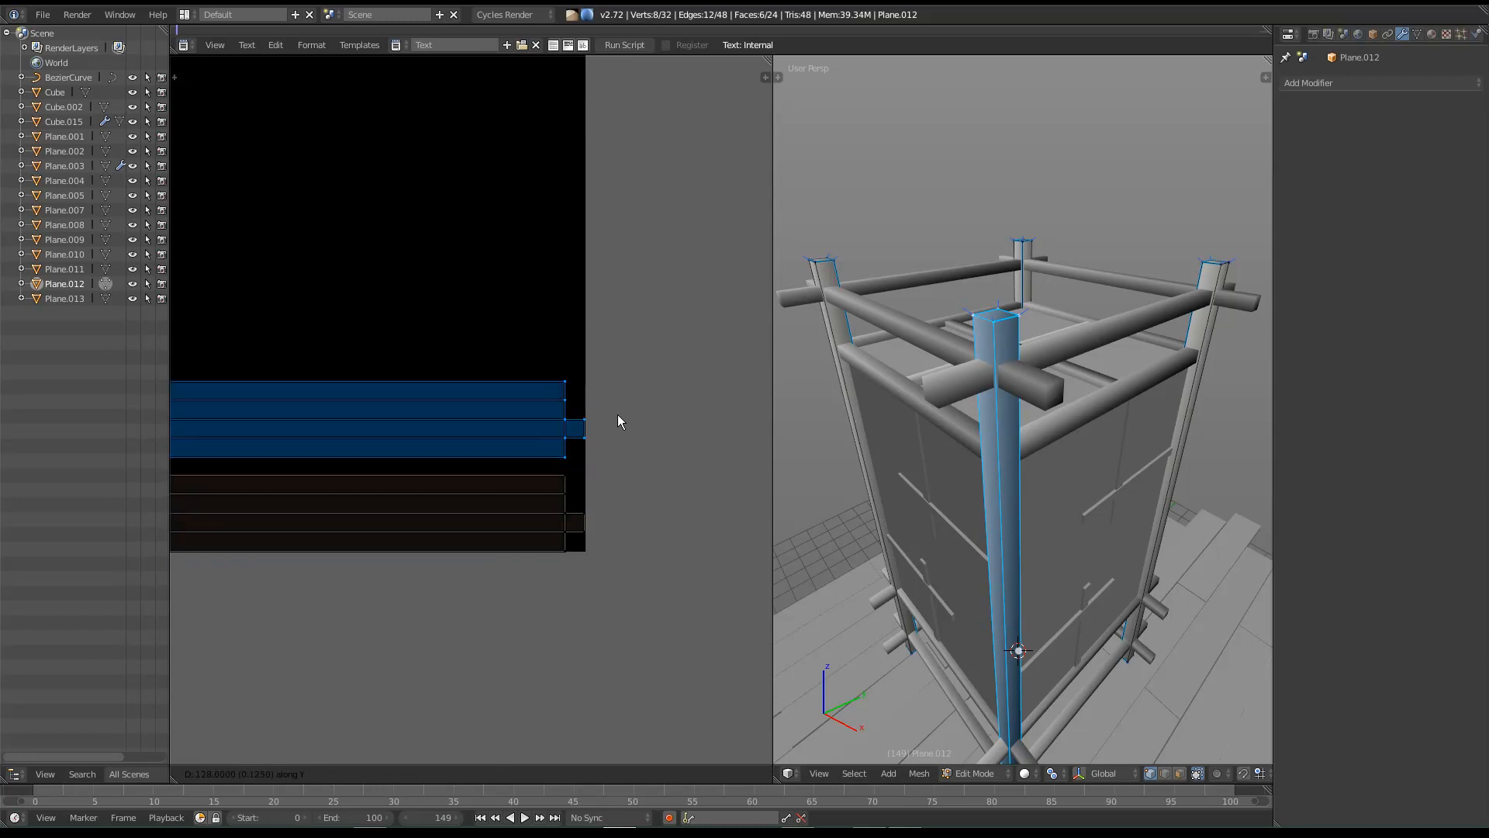
click(622, 290)
scroll(526, 511, up, 7)
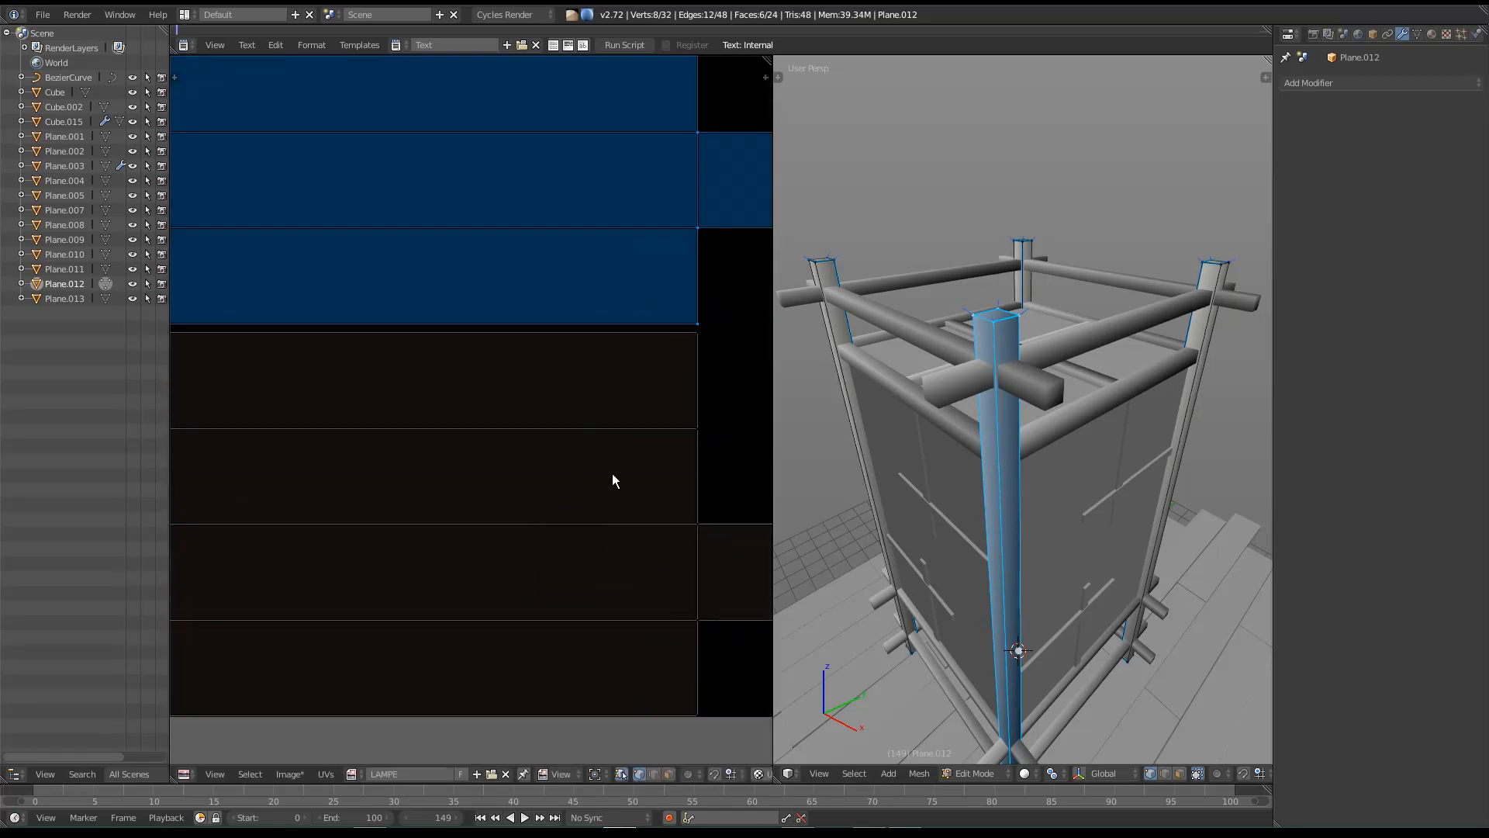
key(g)
key(y)
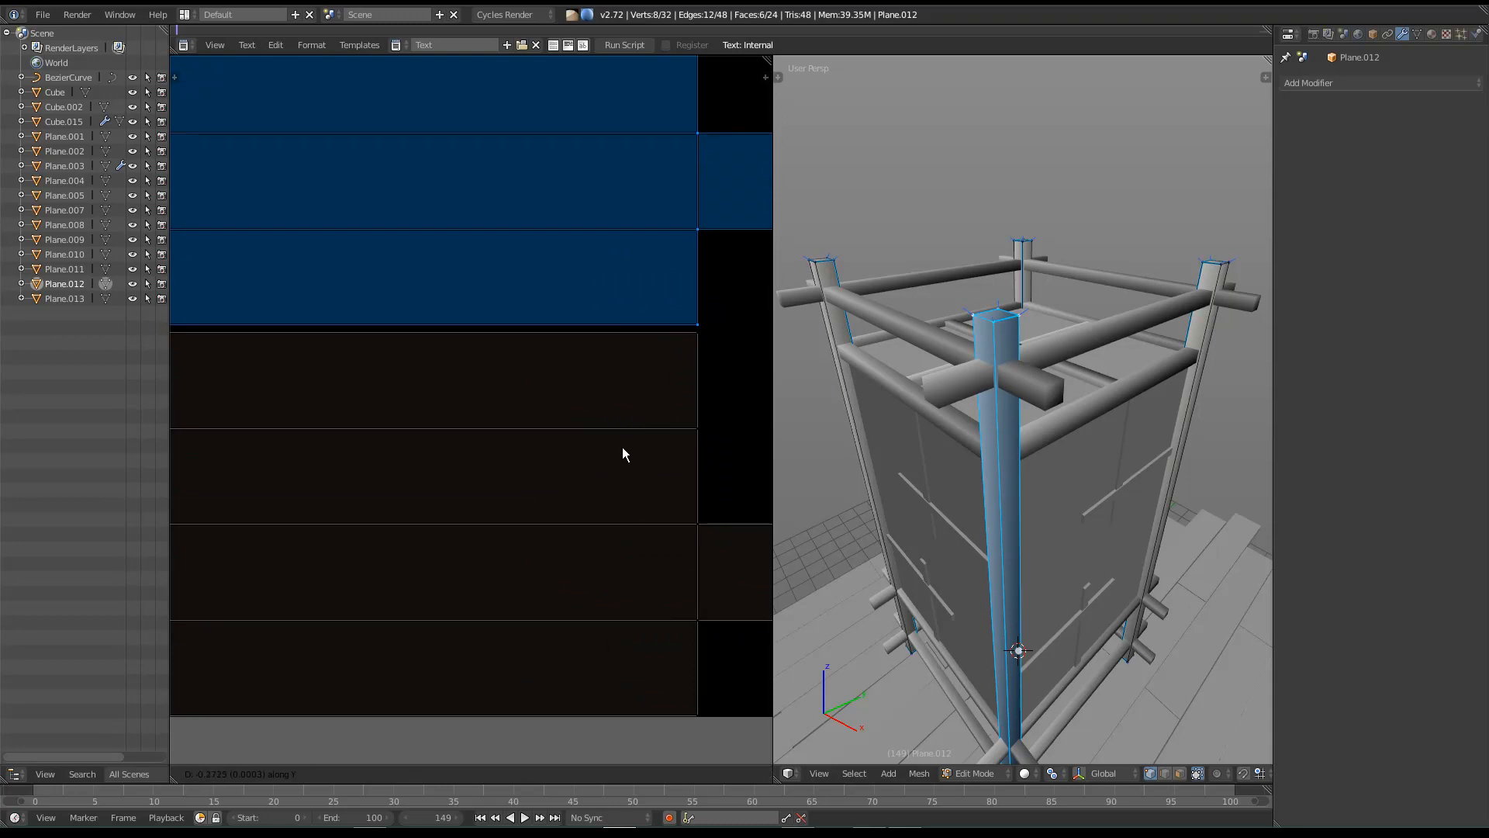
click(603, 468)
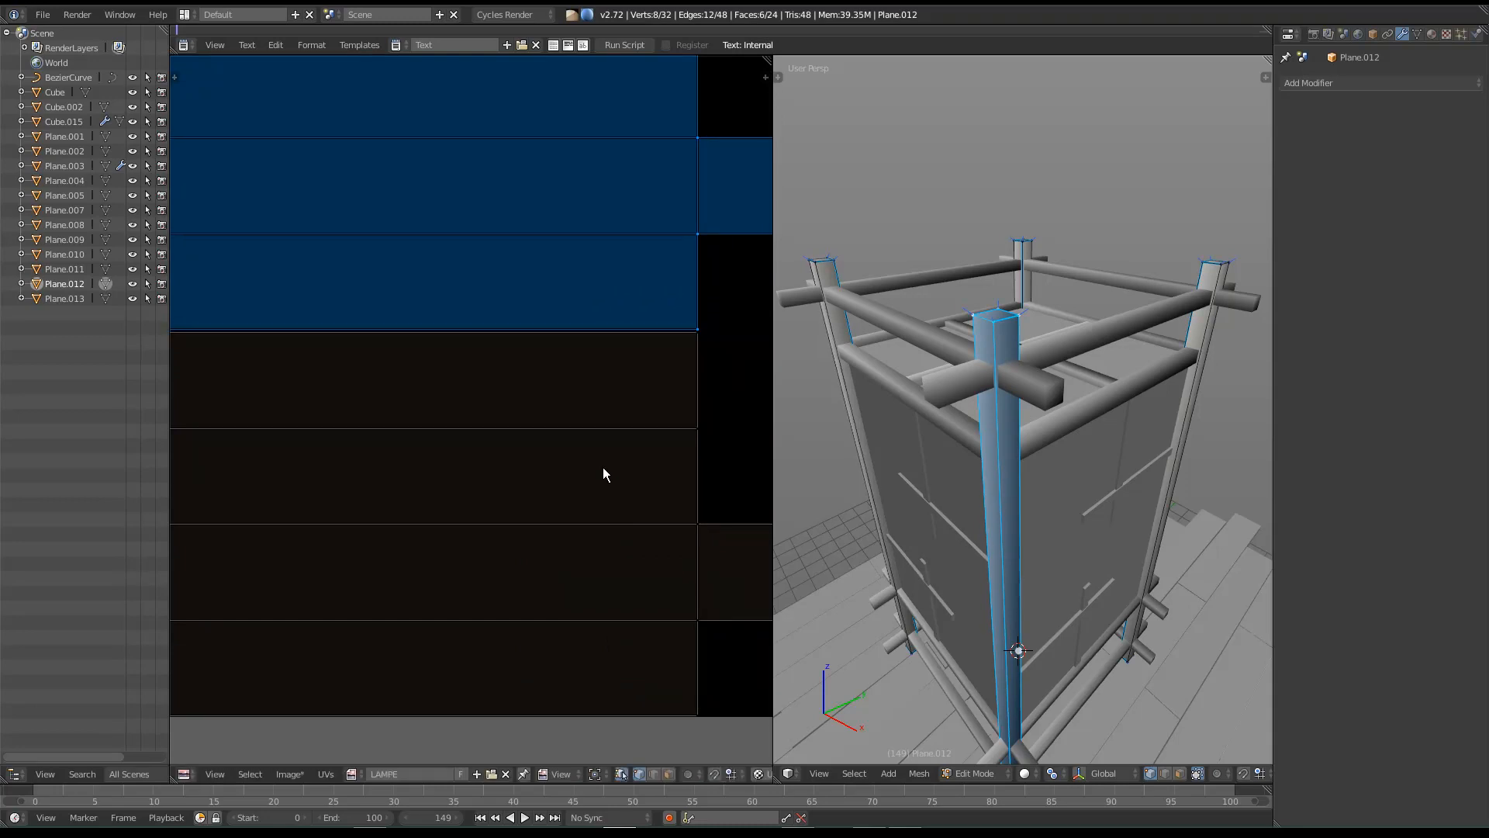
scroll(679, 557, down, 5)
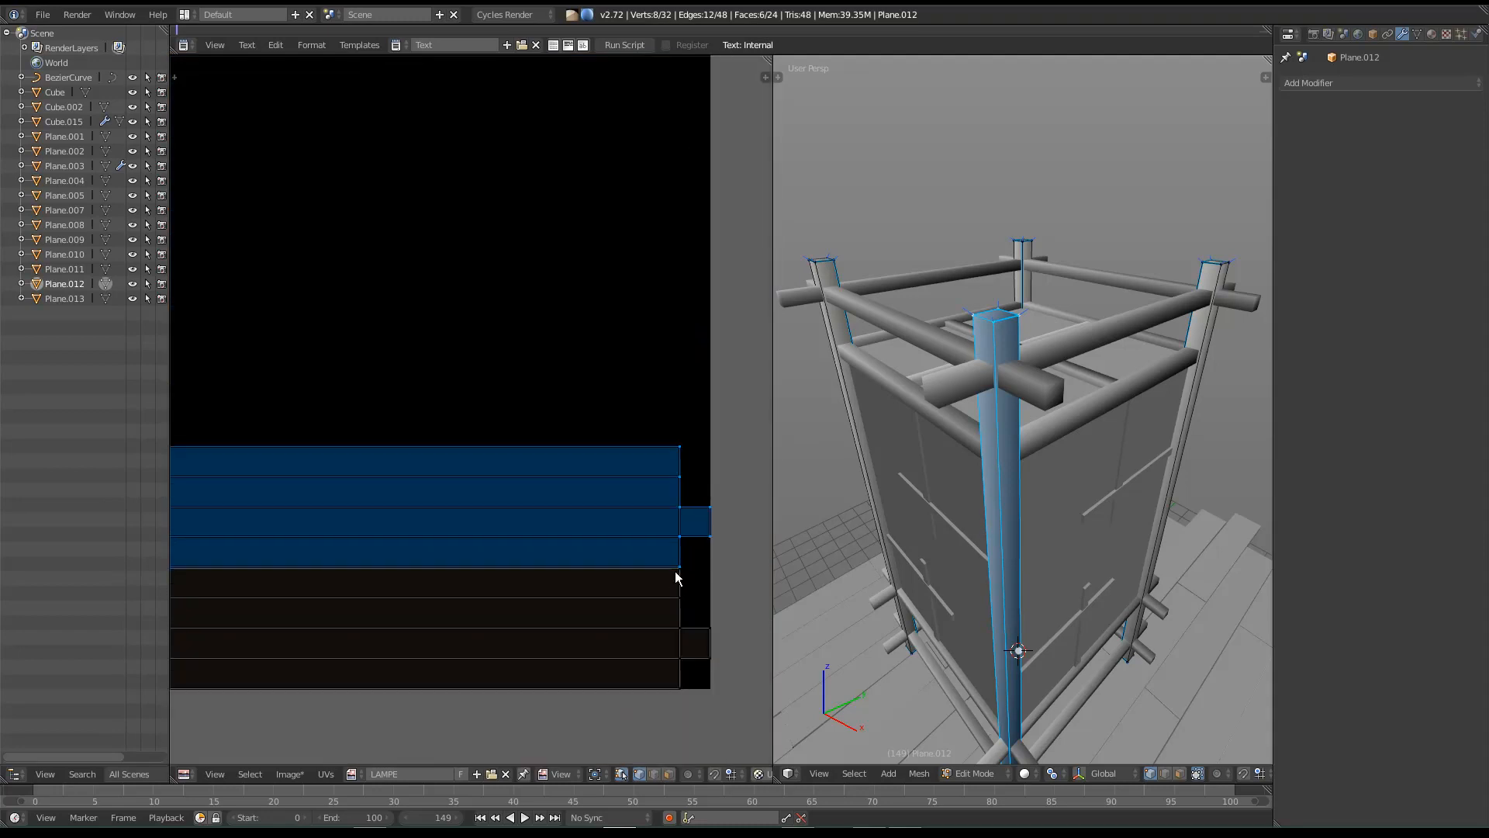
Step: Select the entire right-hand corner post and move its UV strips up along Y, just above the front post's strips
right_click(680, 657)
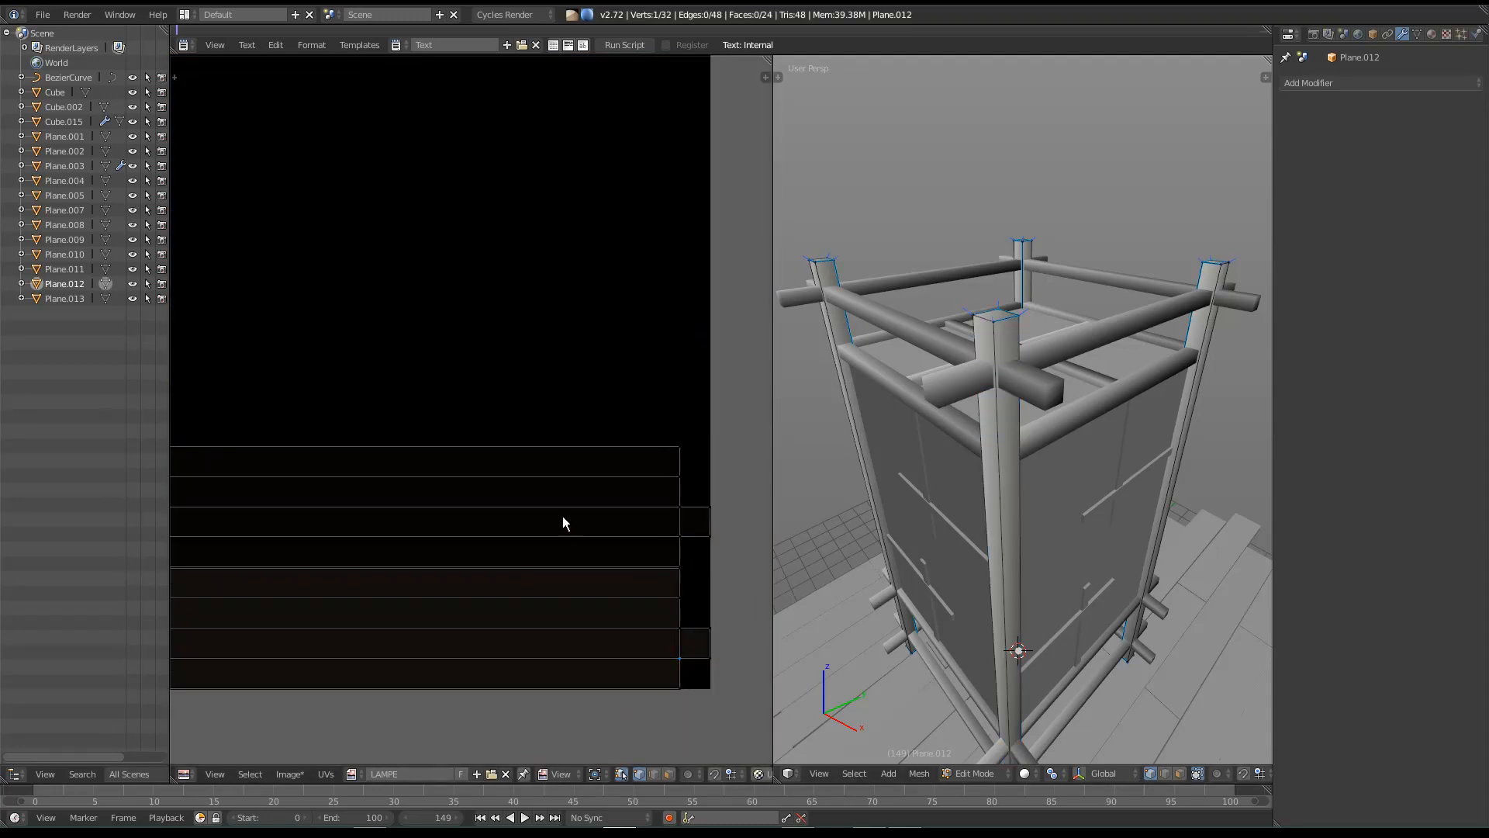
key(l)
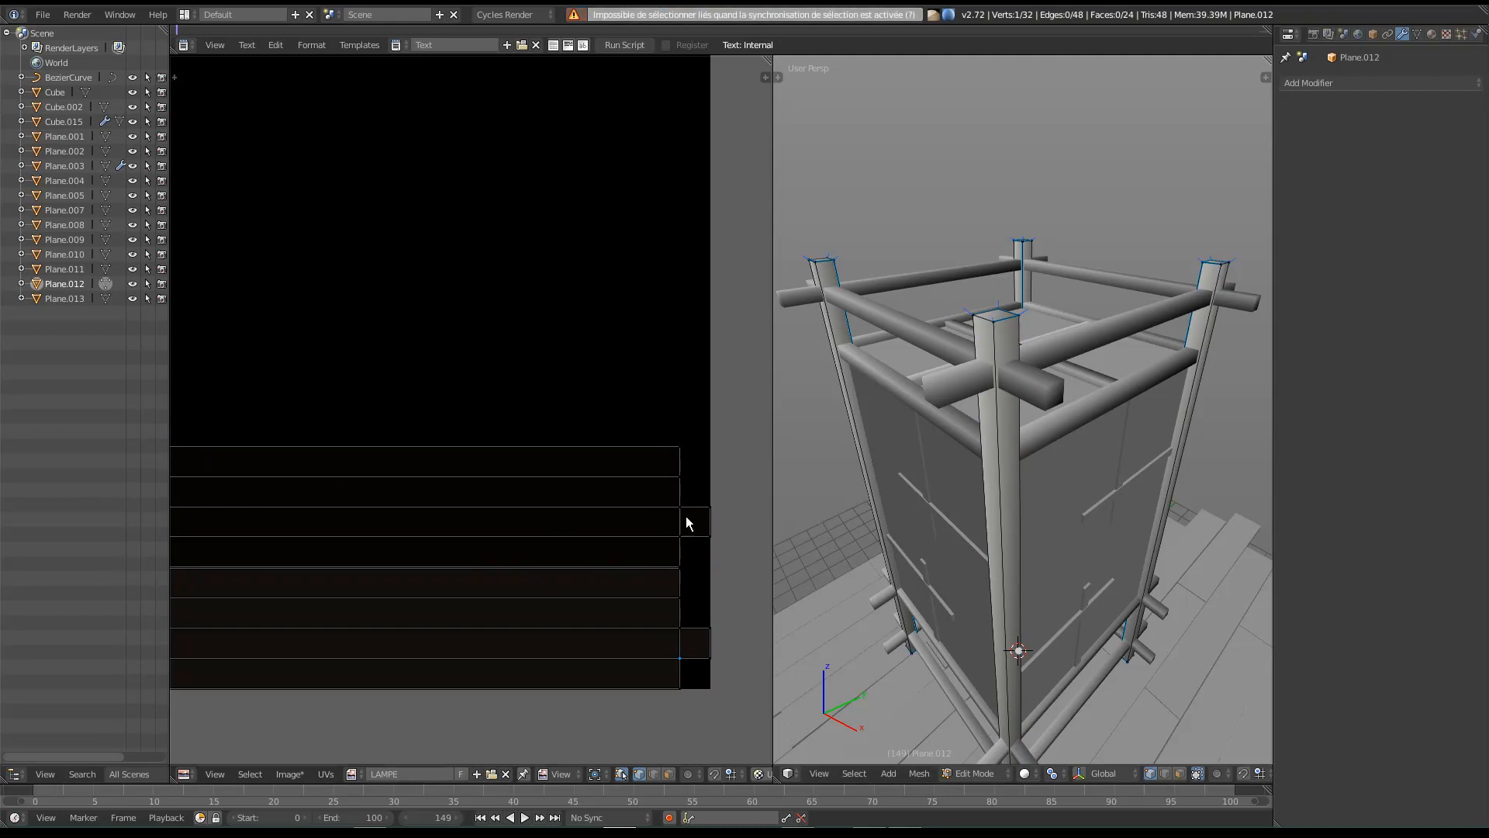
middle_drag(861, 459, 1202, 325)
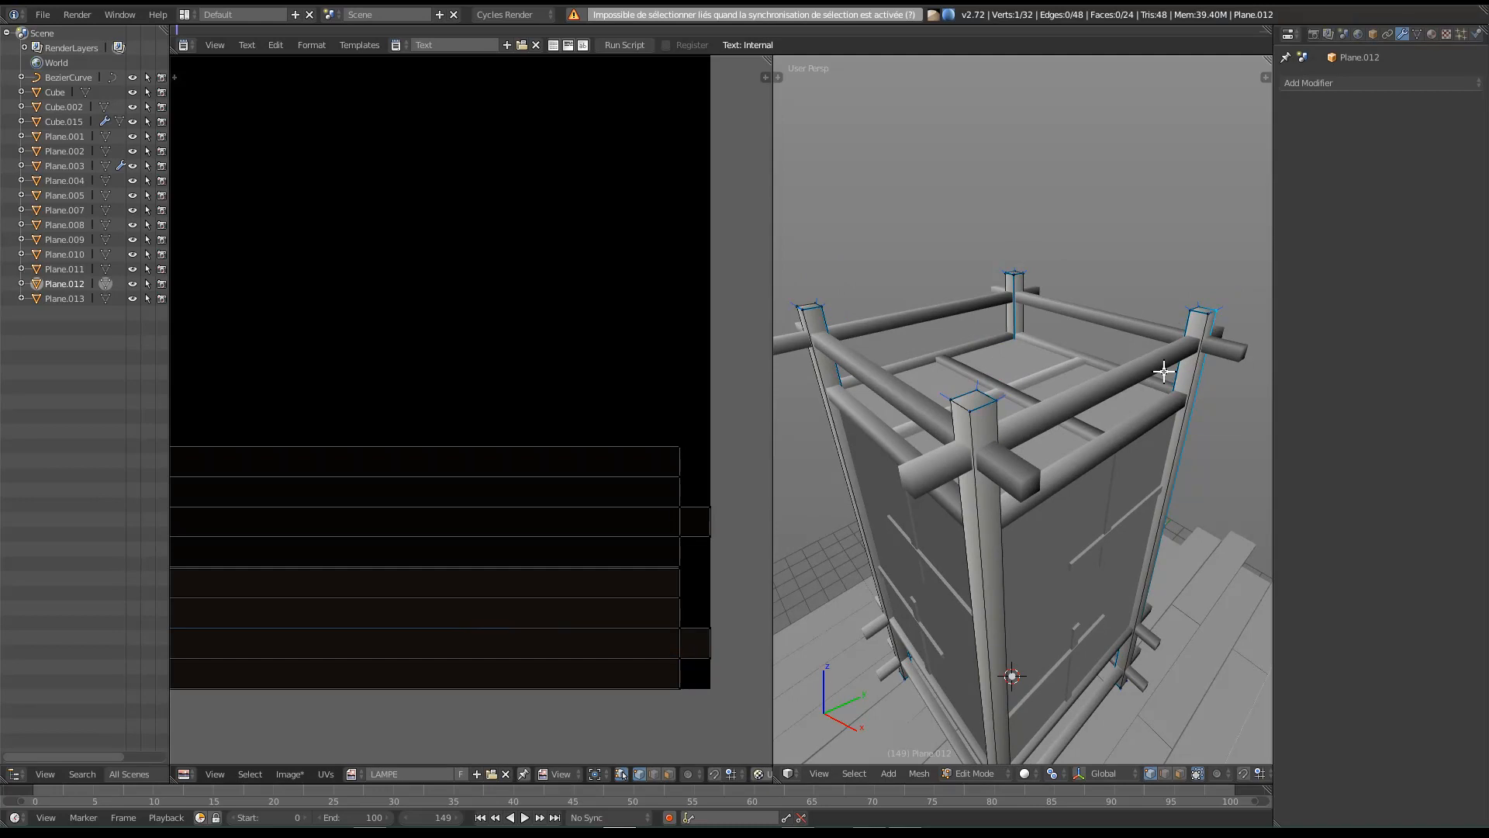
key(l)
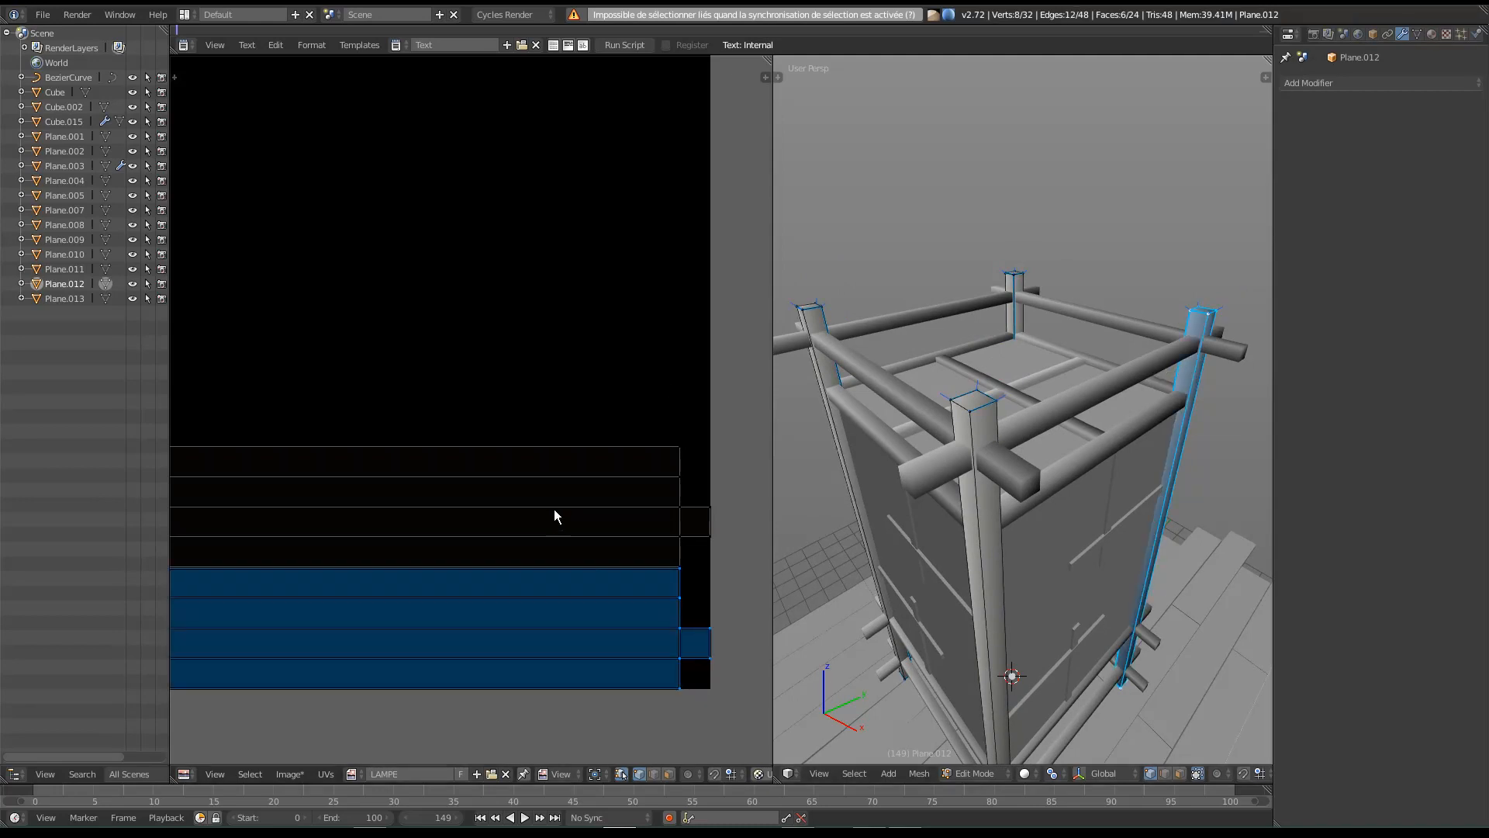
key(g)
key(y)
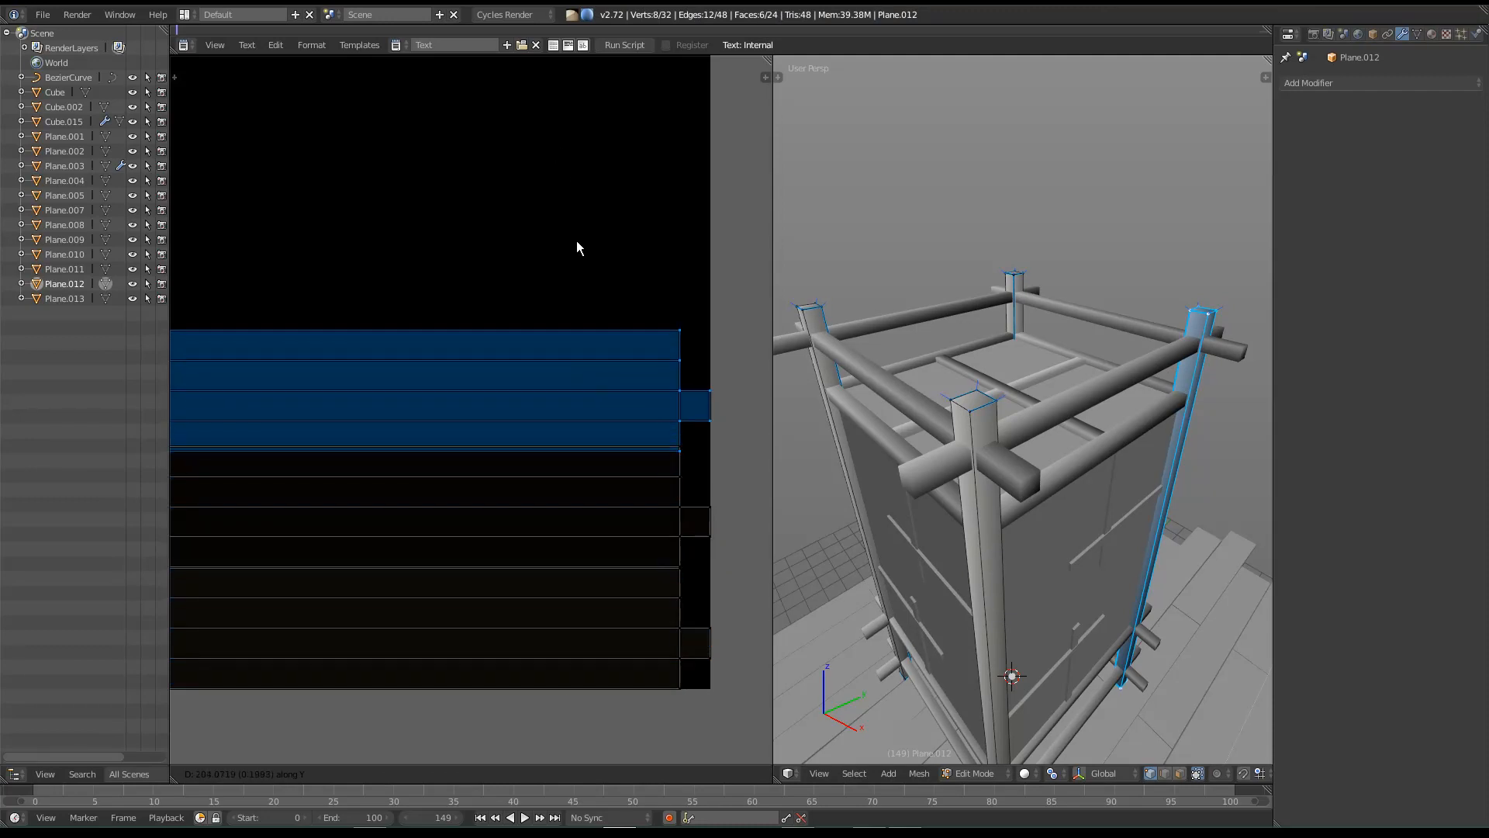
click(584, 188)
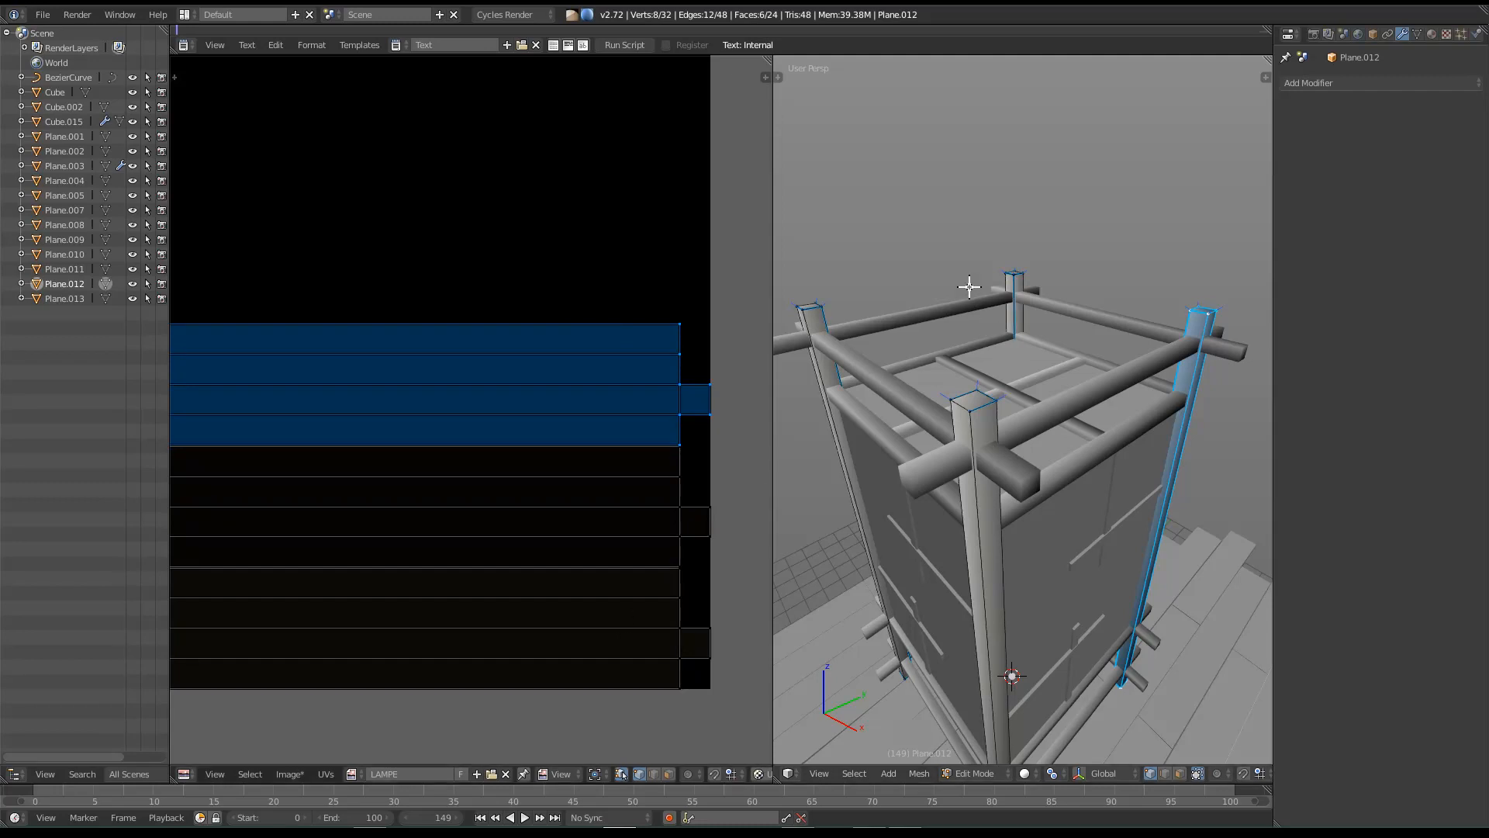
Step: Select the entire rear corner post, move its UV strips up along Y above the other three sets, and deselect everything
right_click(1015, 273)
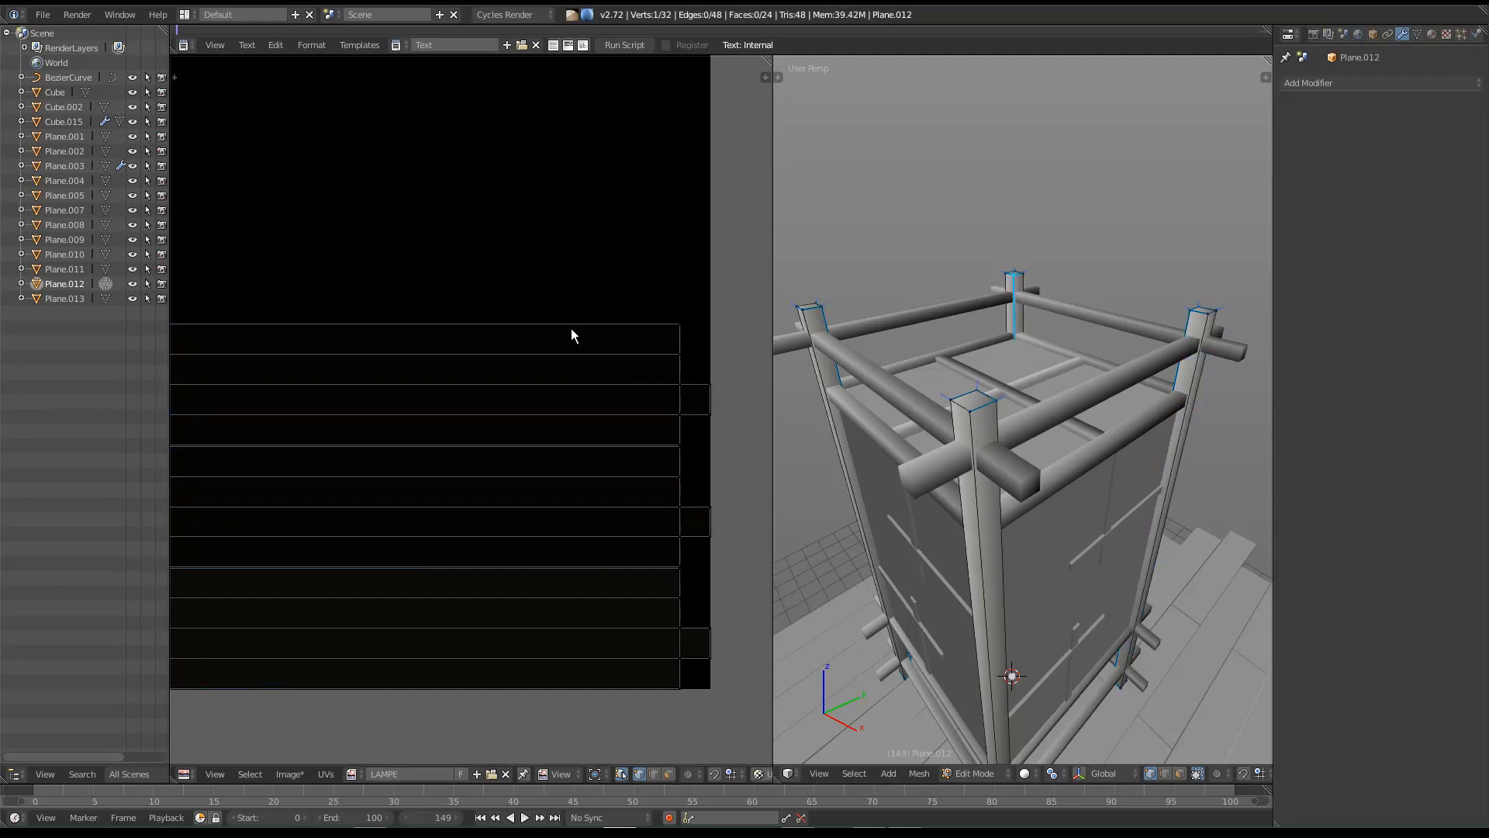
middle_drag(1058, 470, 1049, 467)
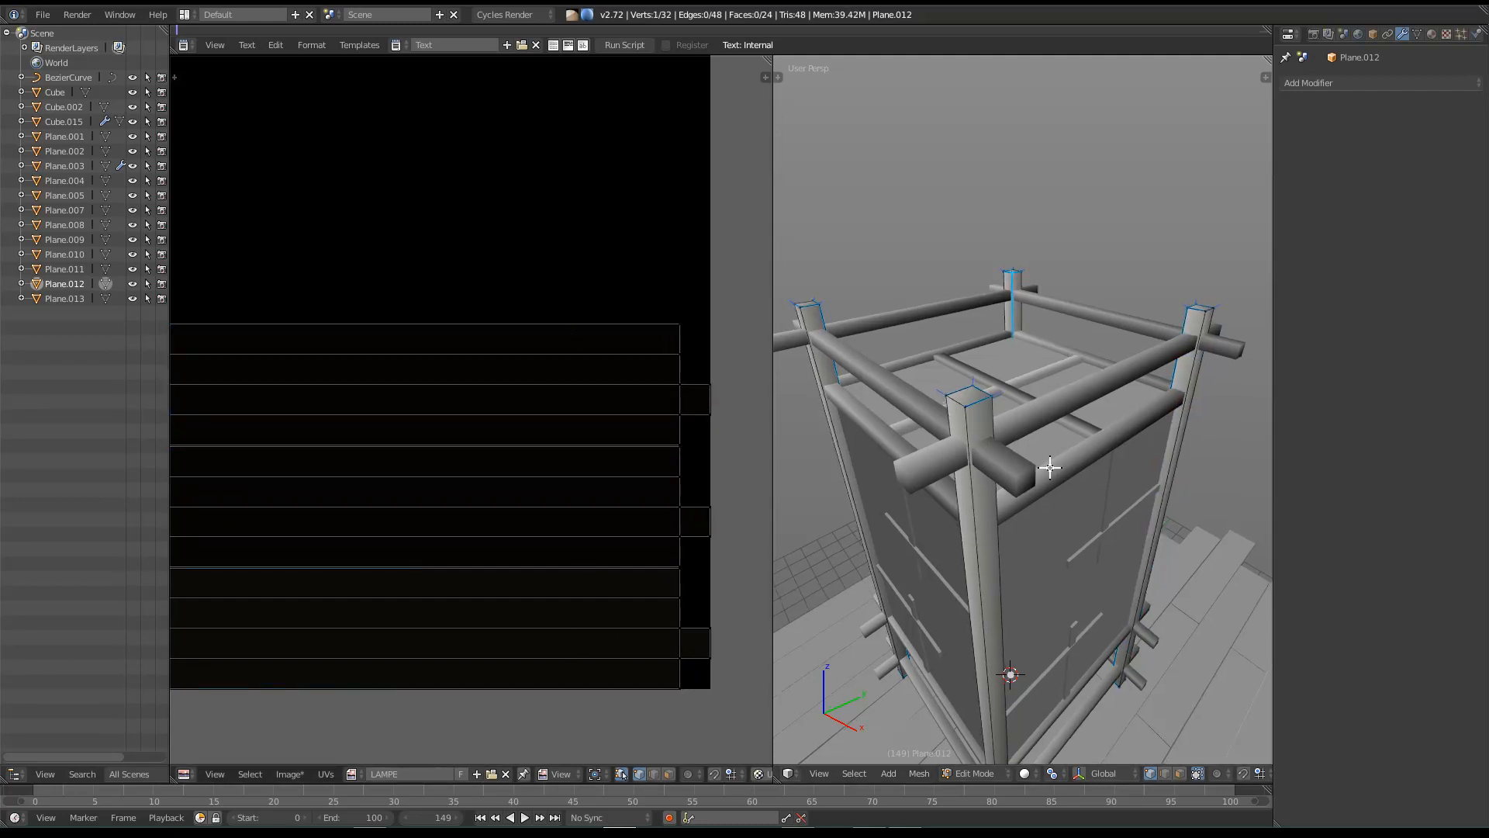
key(ctrl+l)
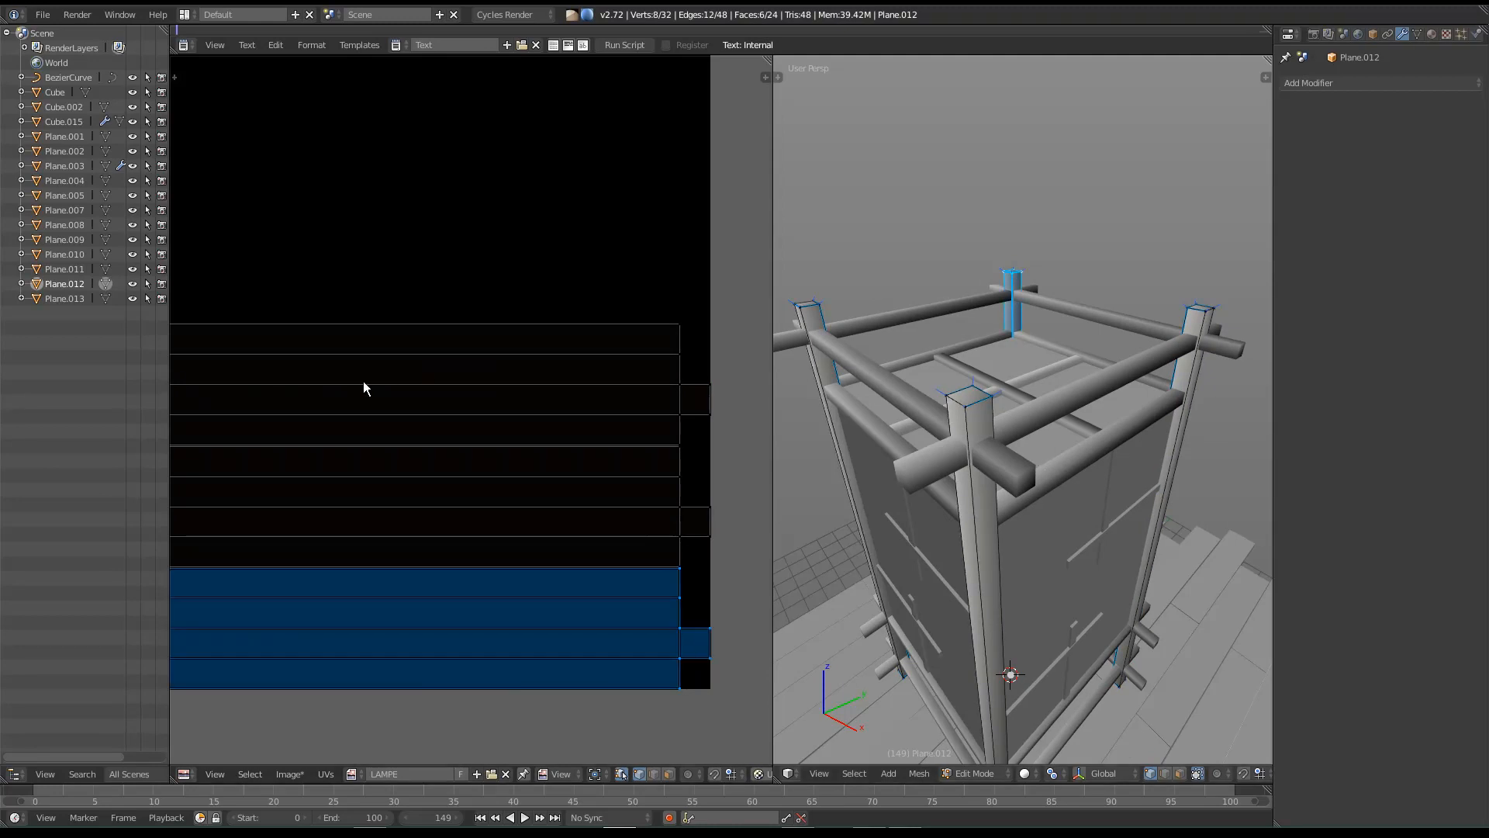
key(g)
key(y)
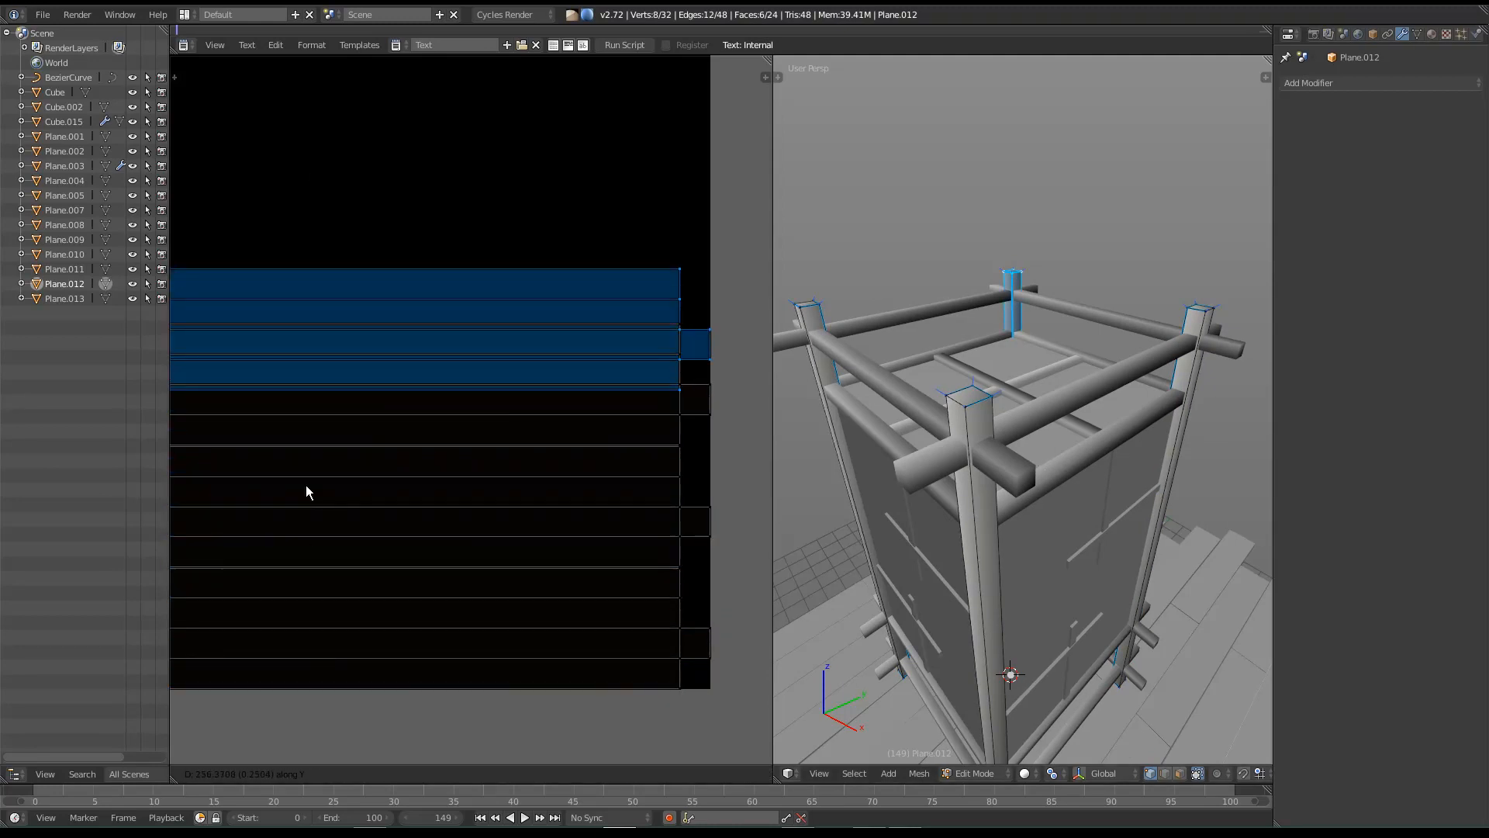
click(603, 516)
scroll(571, 487, down, 4)
key(a)
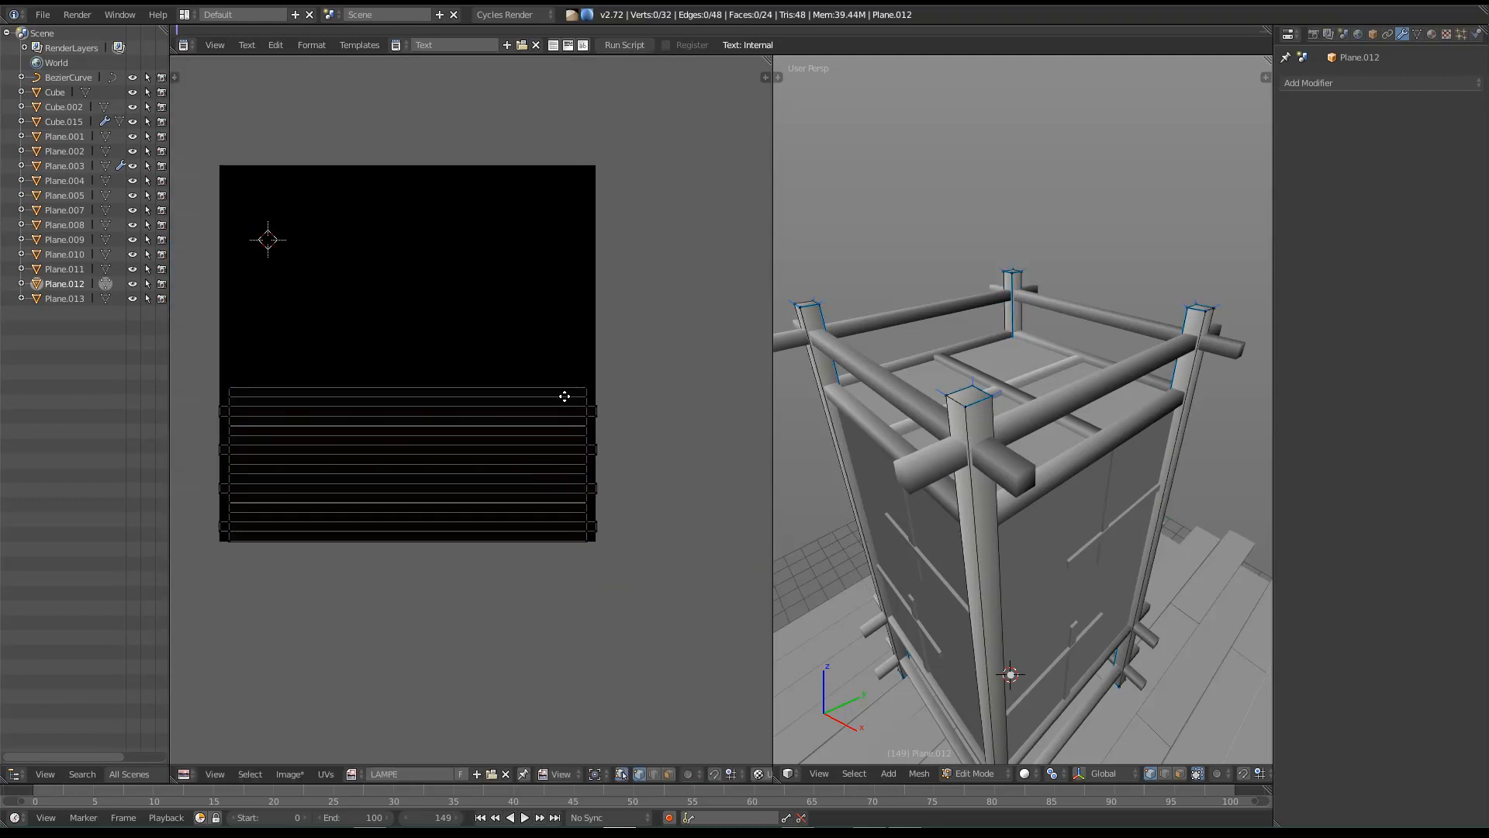
Step: Examine both ends of the four posts' separated UV strips on the LAMPE image and compare them with the lamp model
middle_drag(425, 421, 617, 388)
scroll(617, 388, up, 2)
scroll(536, 413, up, 2)
middle_drag(438, 412, 582, 371)
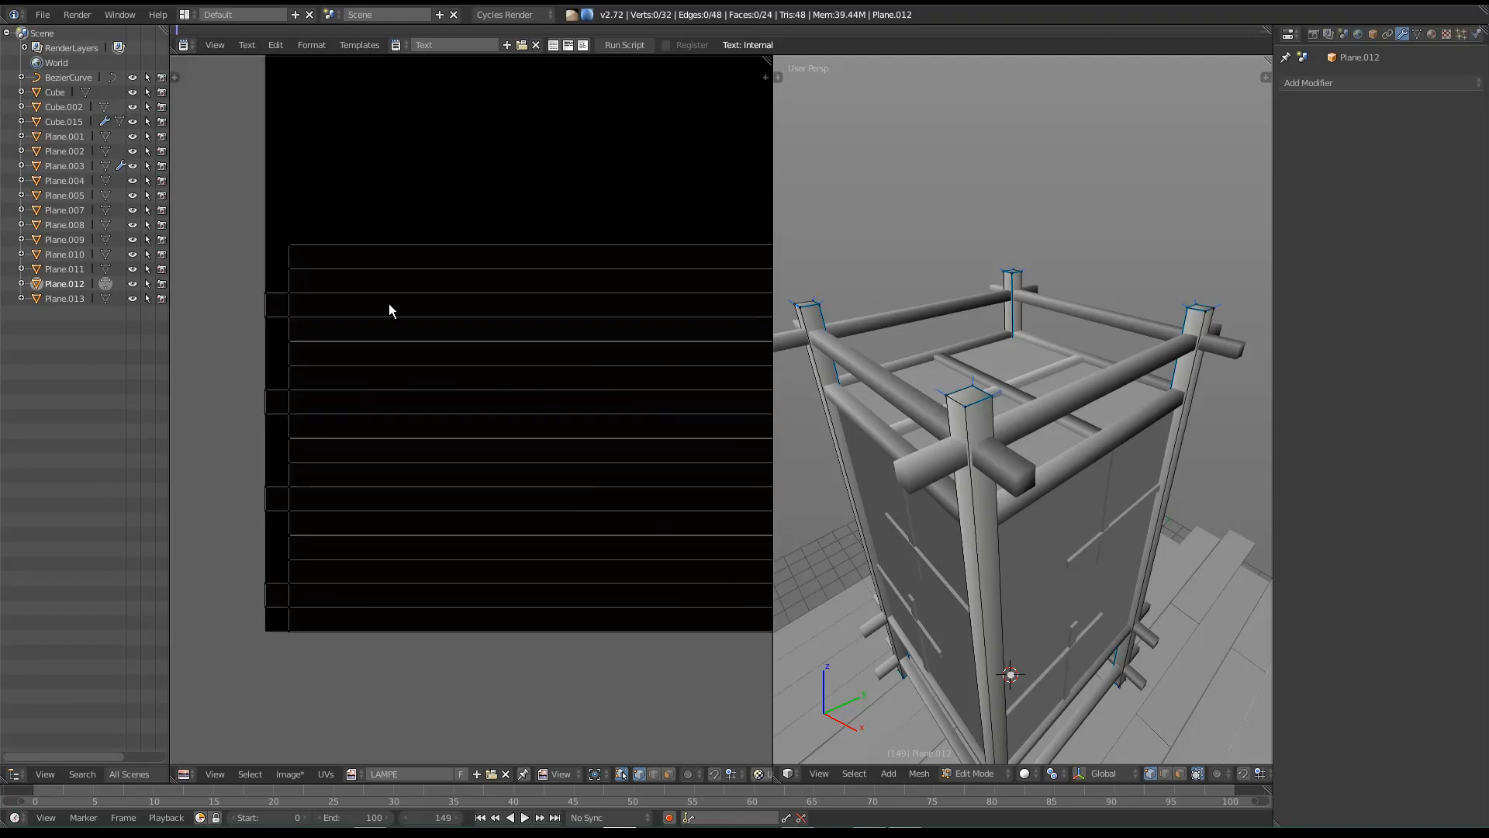
scroll(465, 392, up, 1)
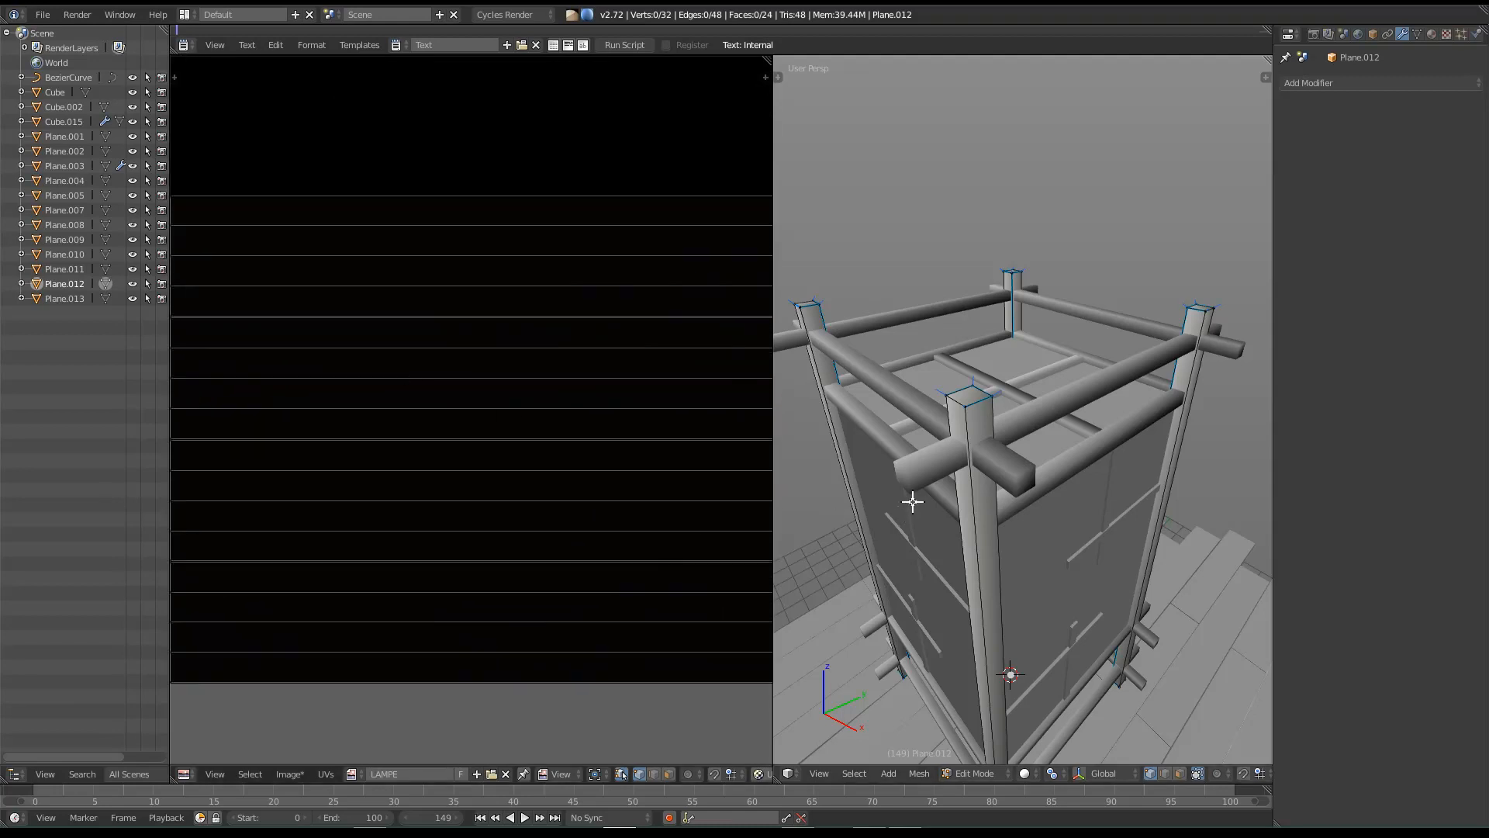
middle_drag(1031, 449, 1001, 443)
scroll(1001, 442, down, 6)
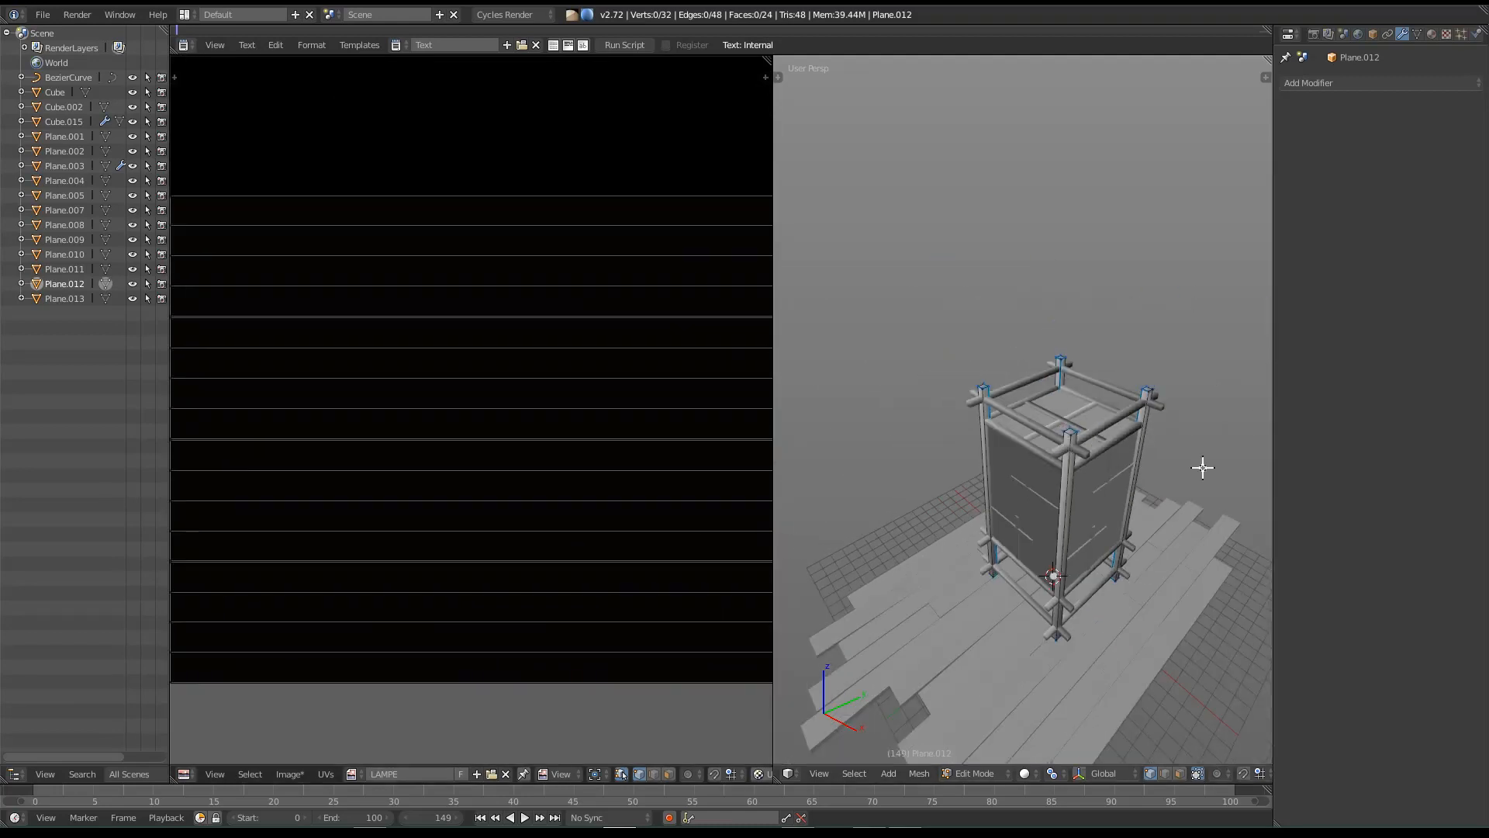
middle_drag(1028, 424, 1001, 399)
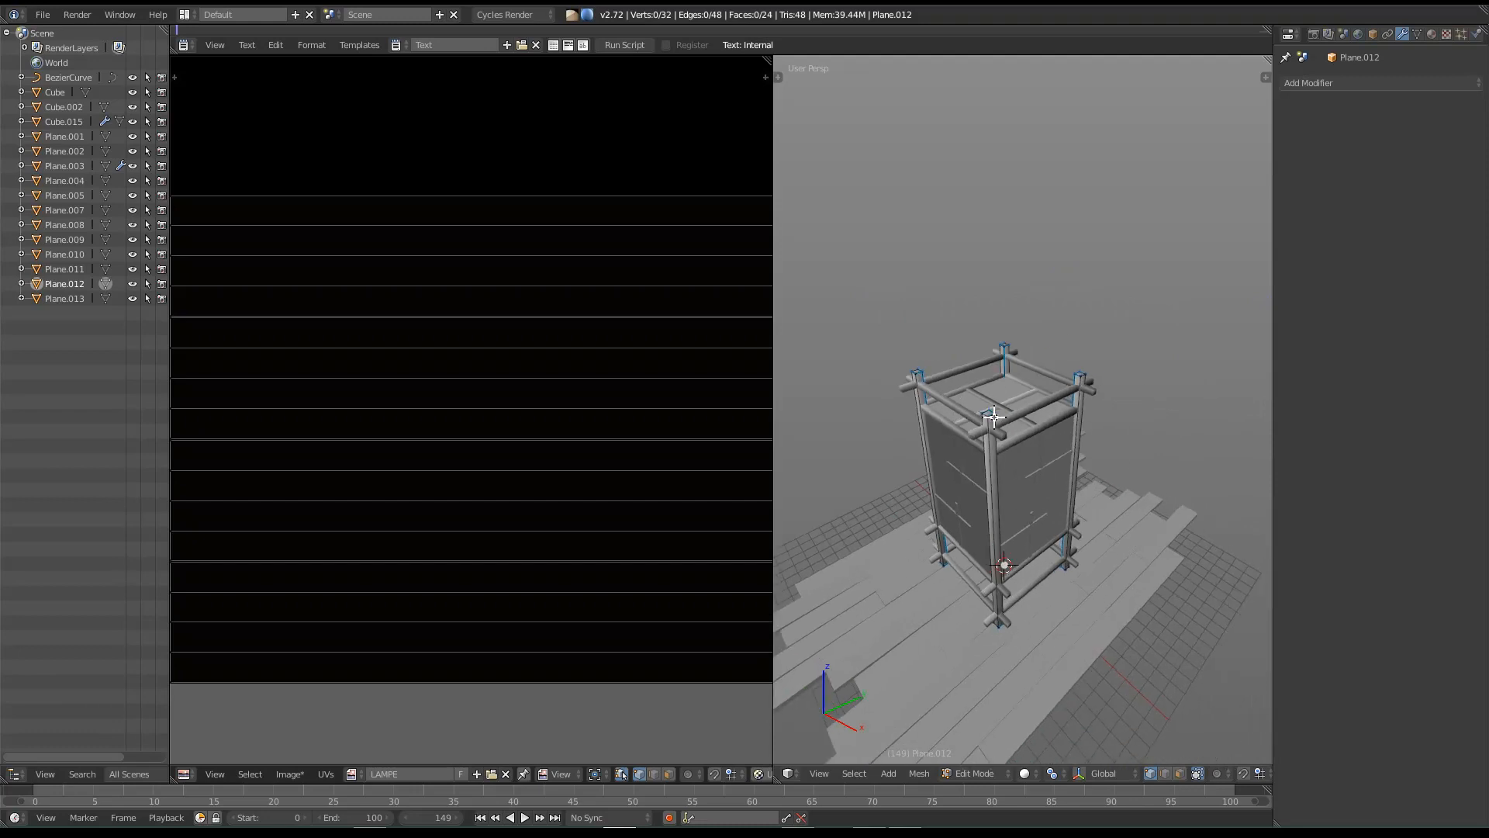
scroll(997, 419, up, 6)
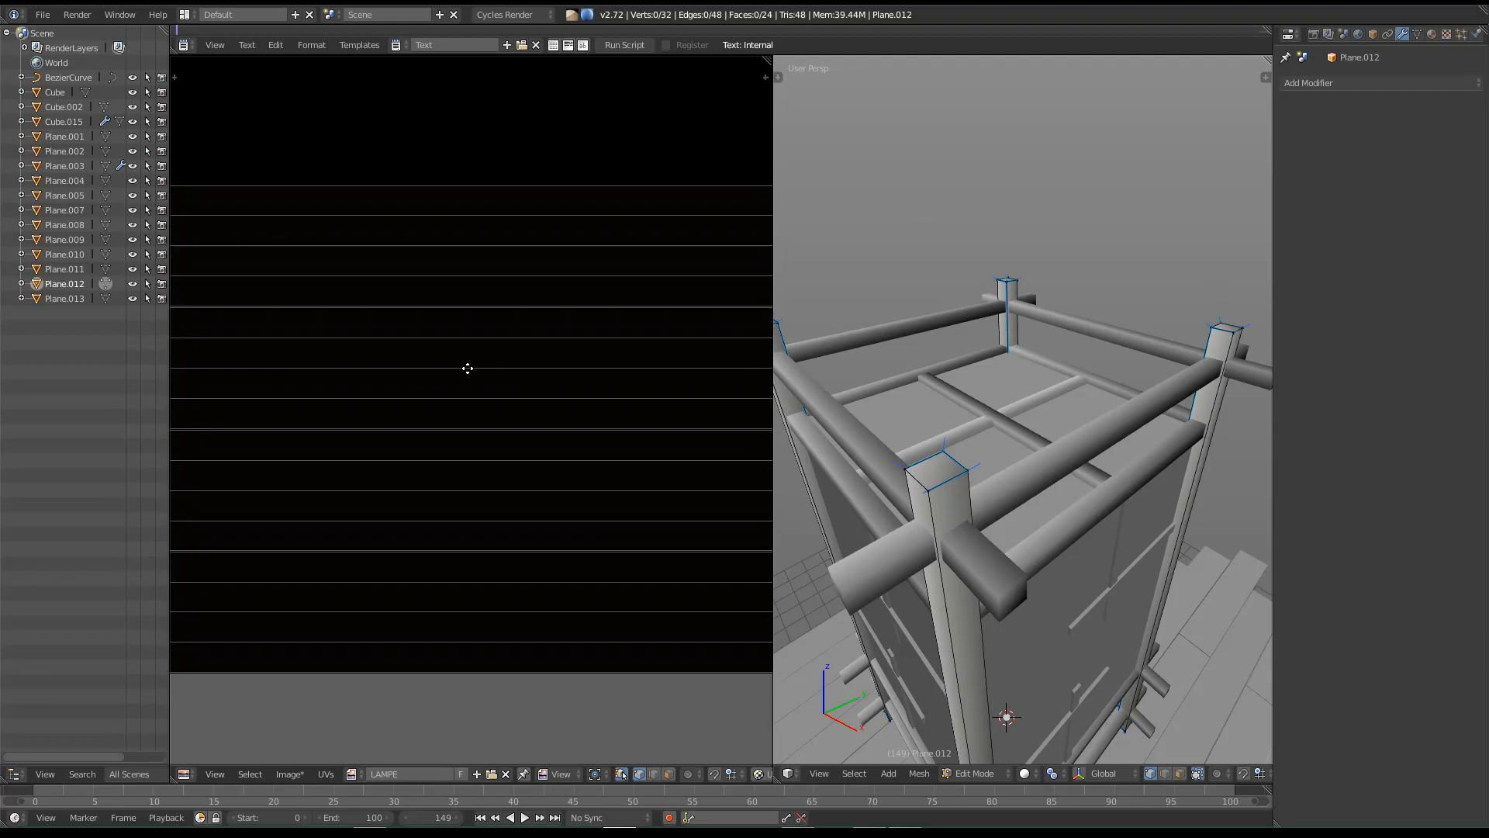
scroll(474, 366, down, 5)
scroll(592, 394, up, 2)
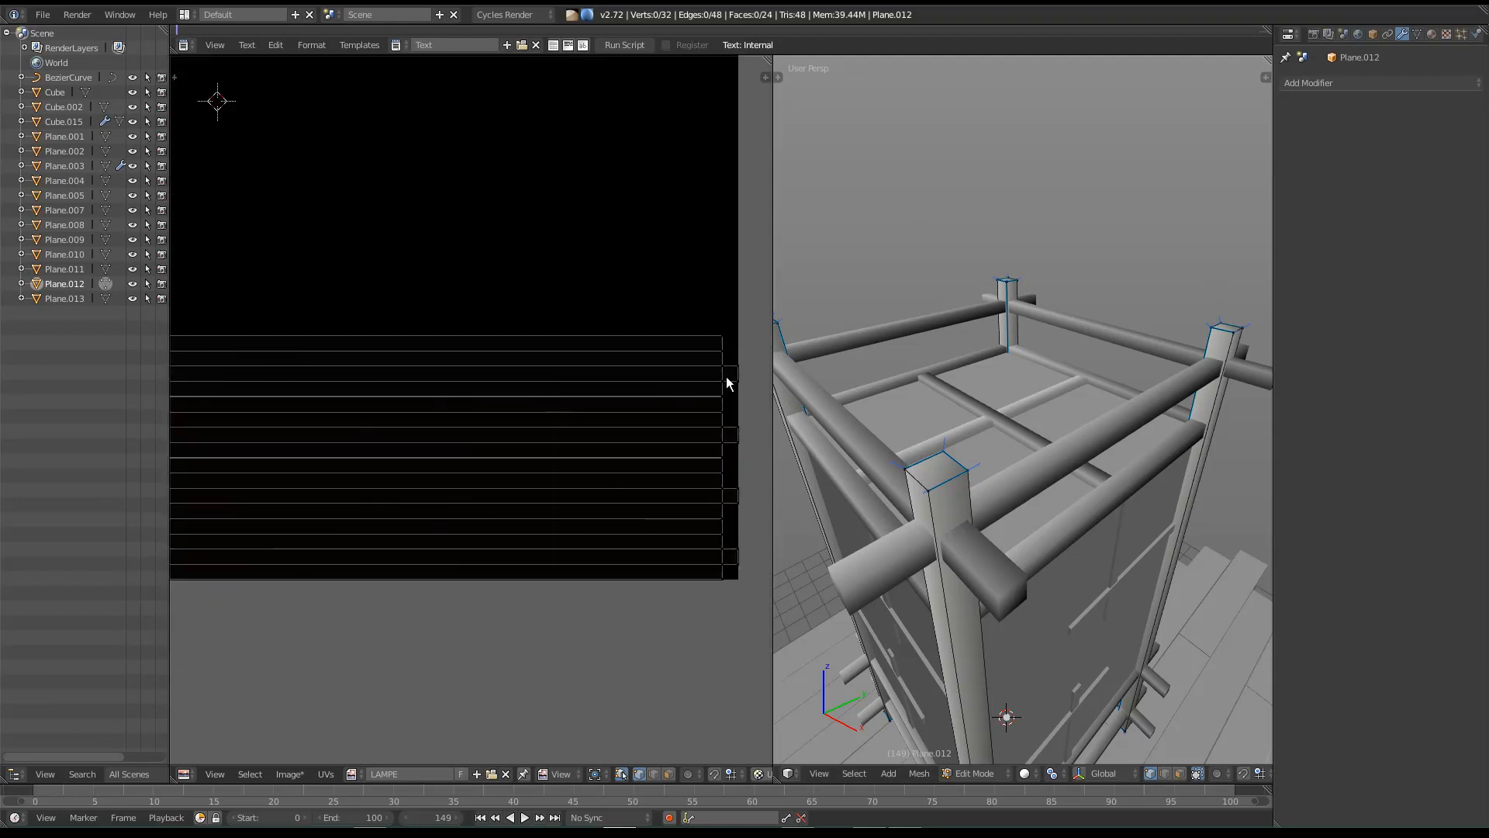
scroll(684, 386, up, 1)
scroll(651, 399, down, 3)
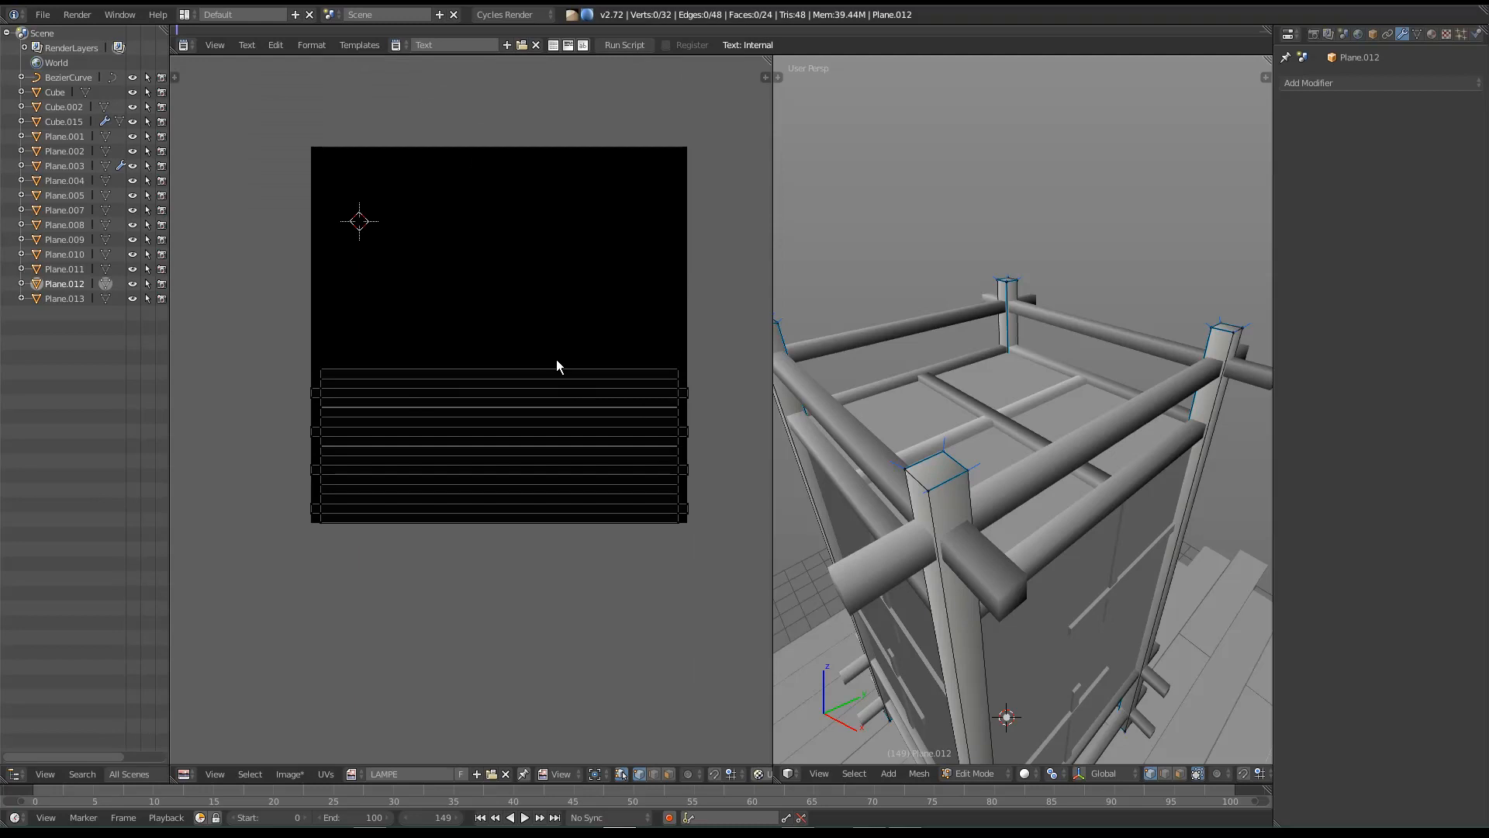
scroll(508, 382, up, 4)
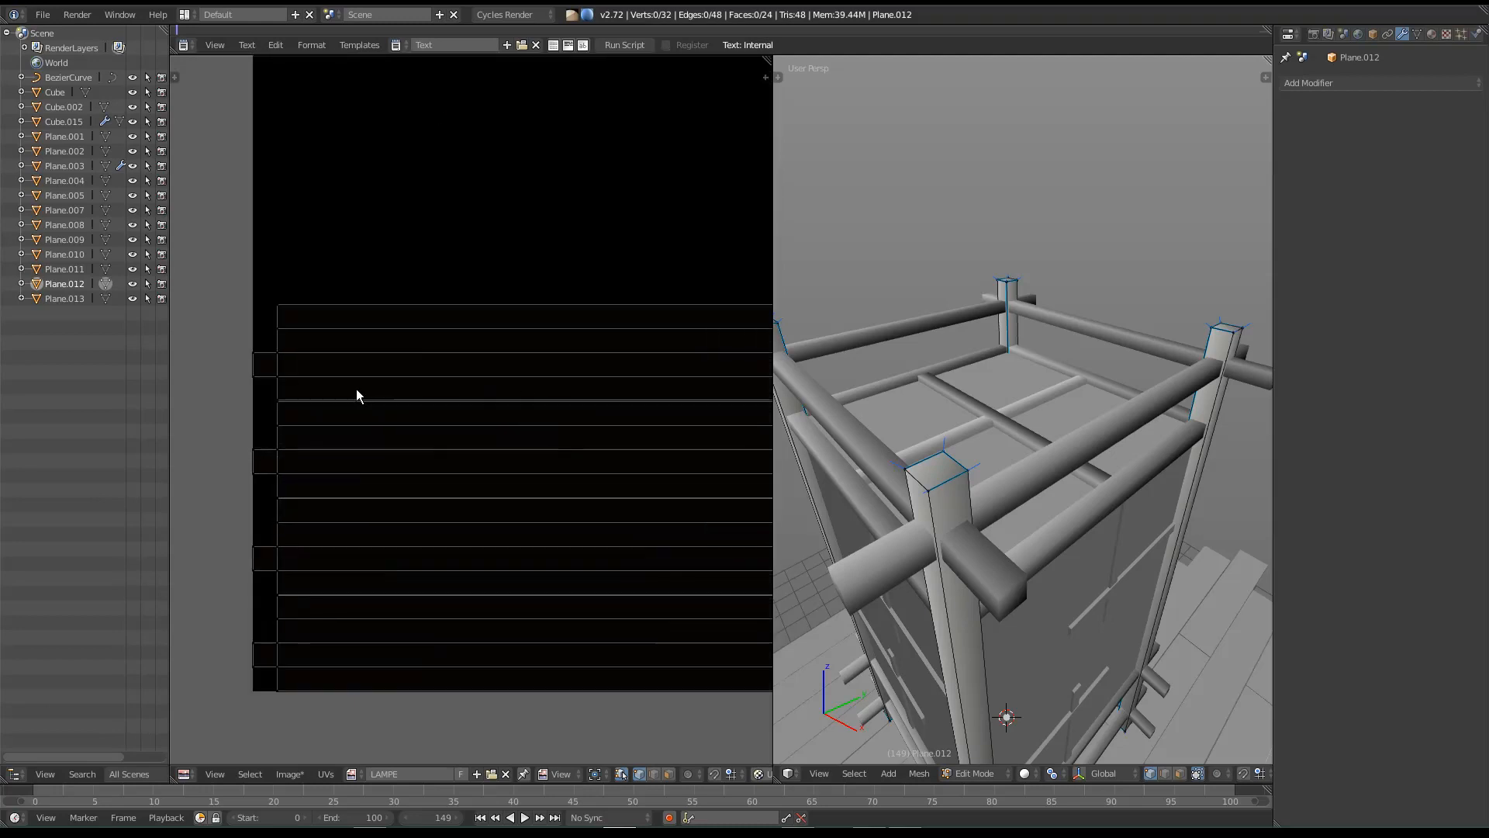
scroll(466, 373, down, 3)
Step: Inspect the posts' UV layout with the UV editor maximised, restore the split layout, and check the overall use of the image
key(ctrl+Up)
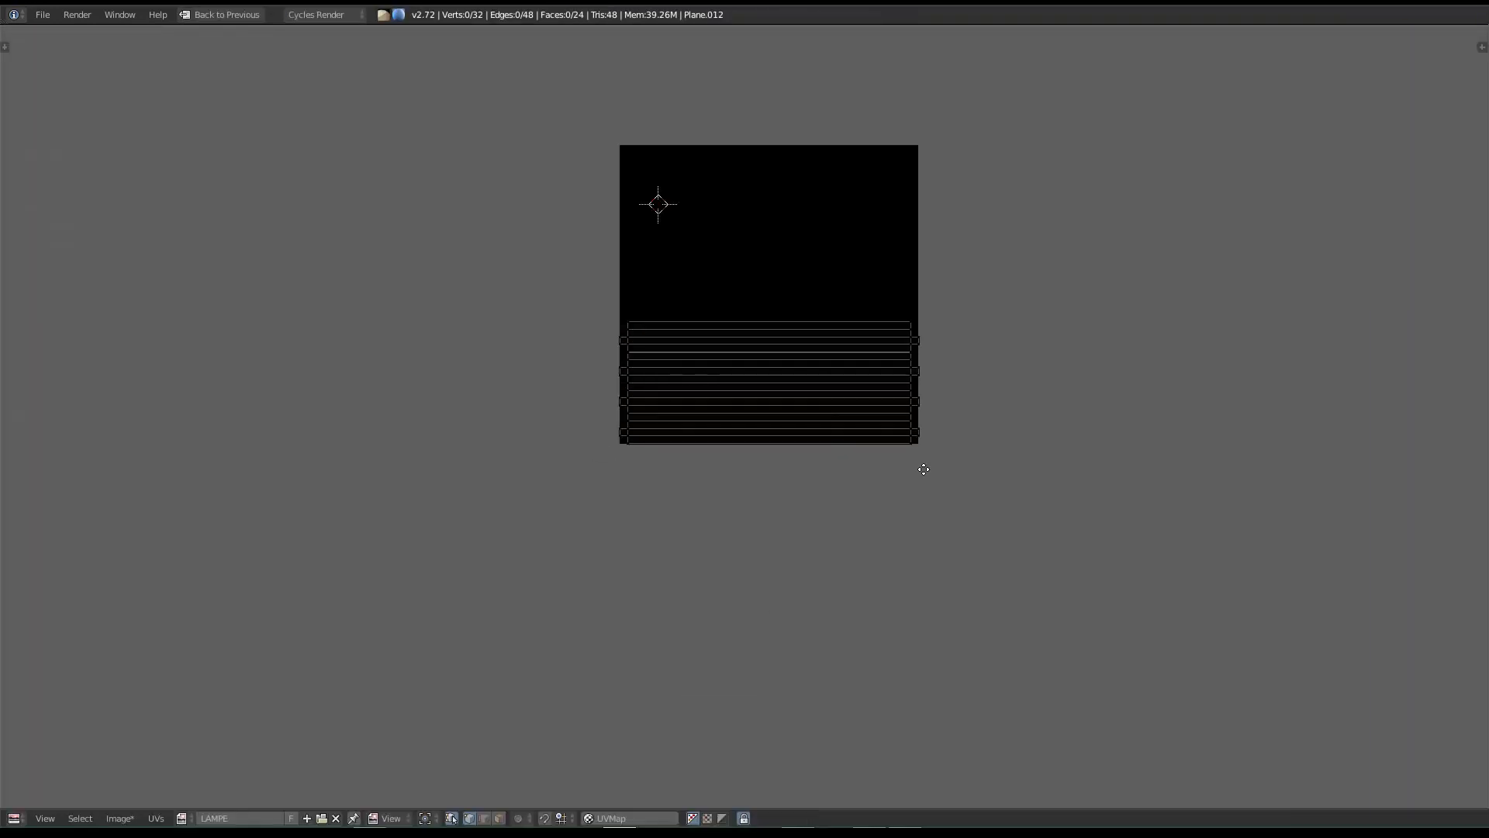
scroll(937, 444, up, 2)
scroll(814, 582, up, 3)
middle_drag(641, 561, 777, 535)
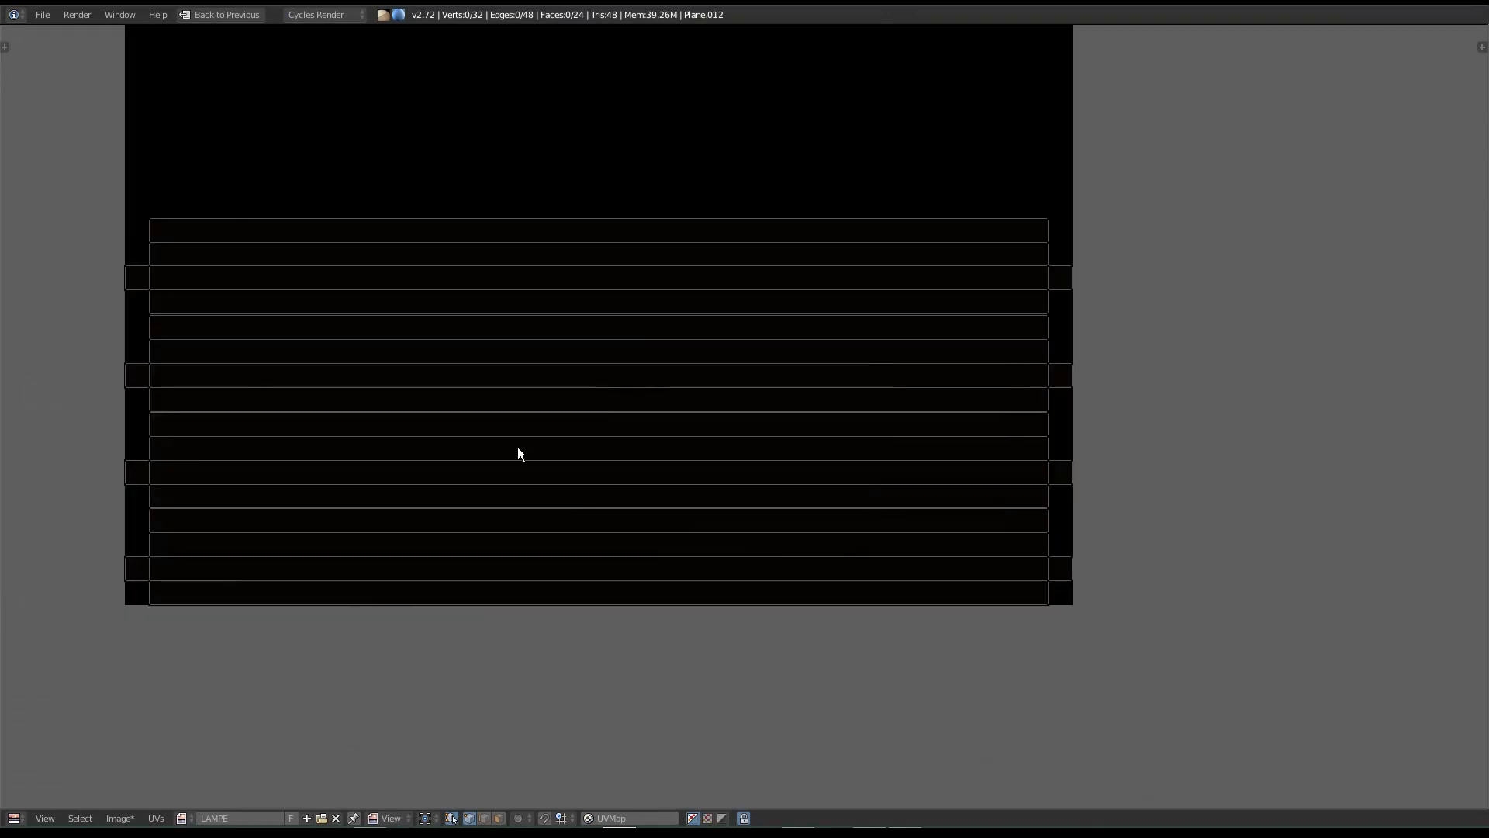
key(ctrl+Up)
middle_drag(905, 542, 930, 351)
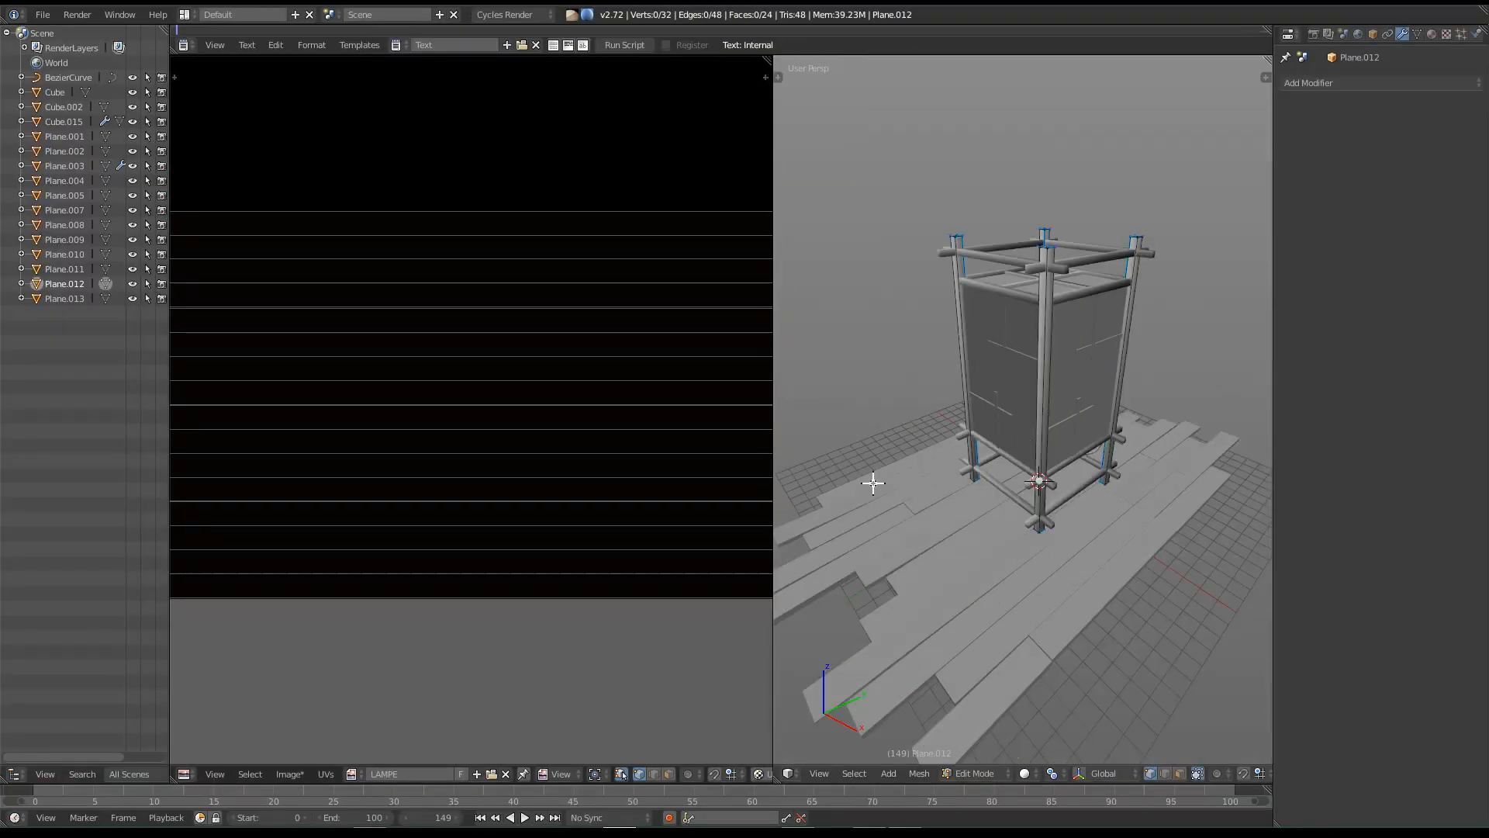
shift+middle_drag(1006, 395, 1001, 510)
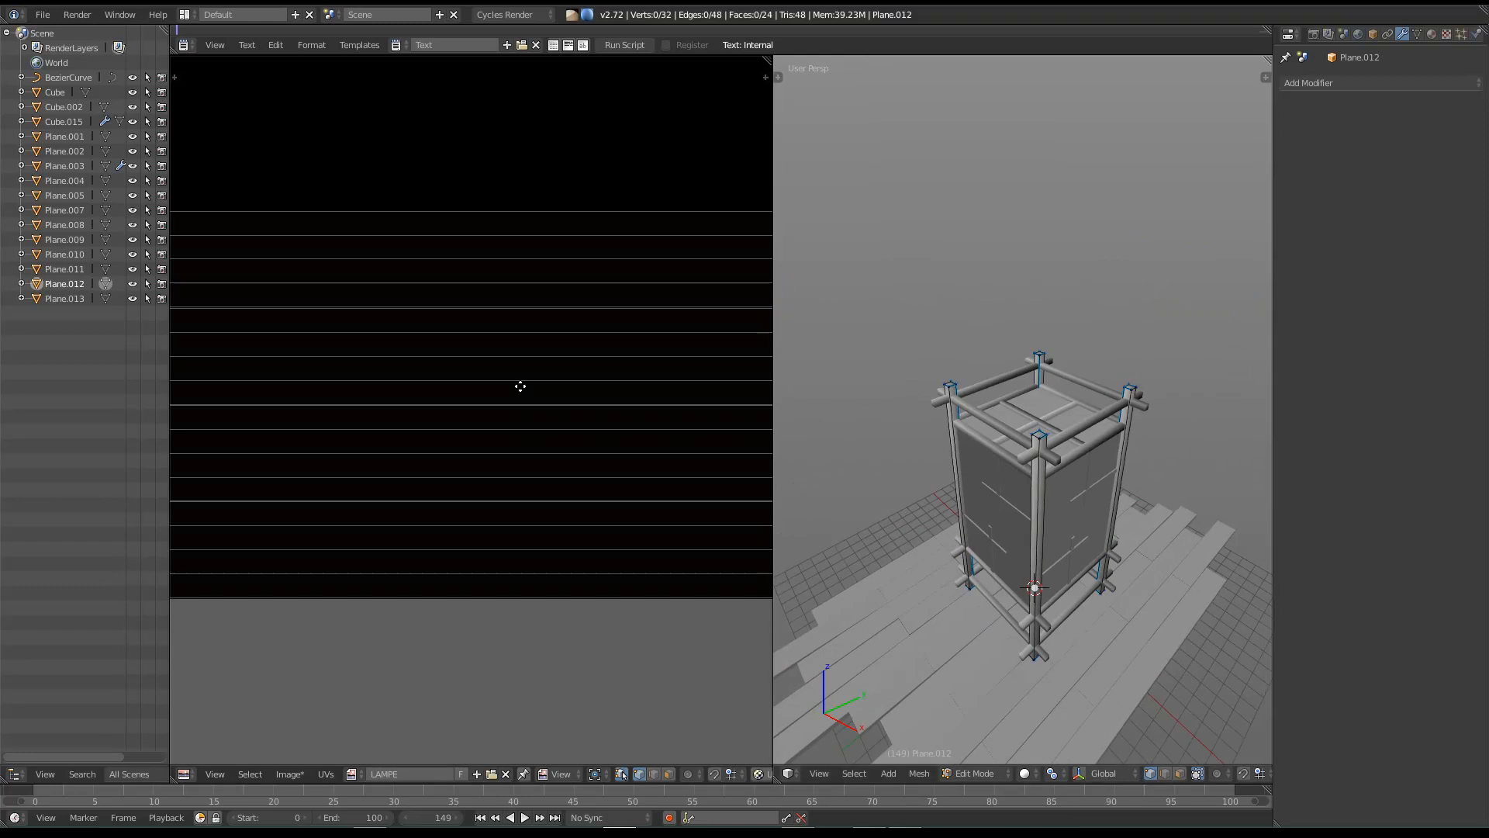
scroll(604, 372, down, 3)
middle_drag(436, 329, 442, 479)
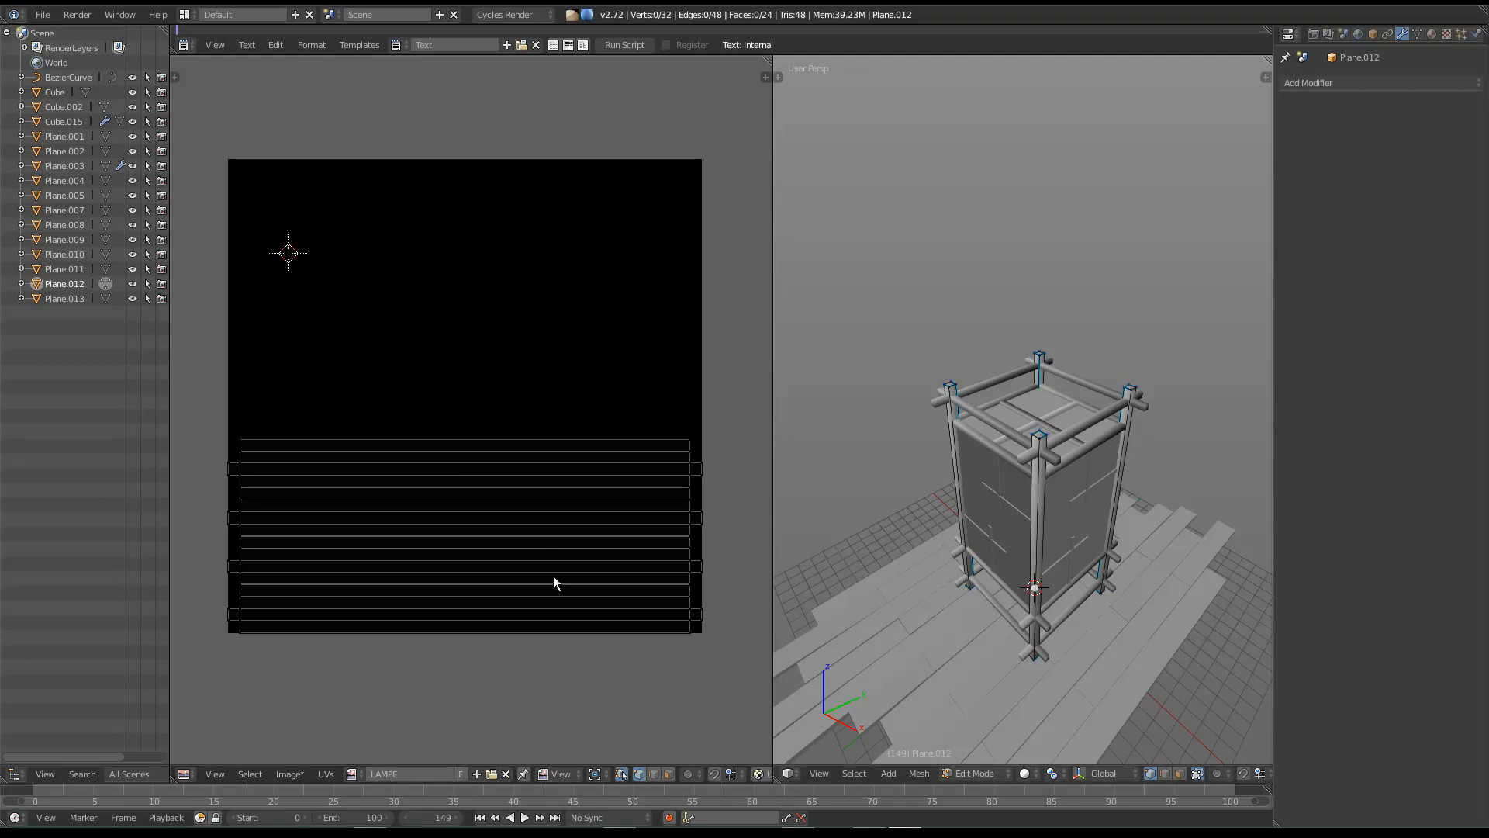
middle_drag(557, 565, 556, 536)
scroll(556, 535, down, 2)
middle_drag(444, 521, 476, 483)
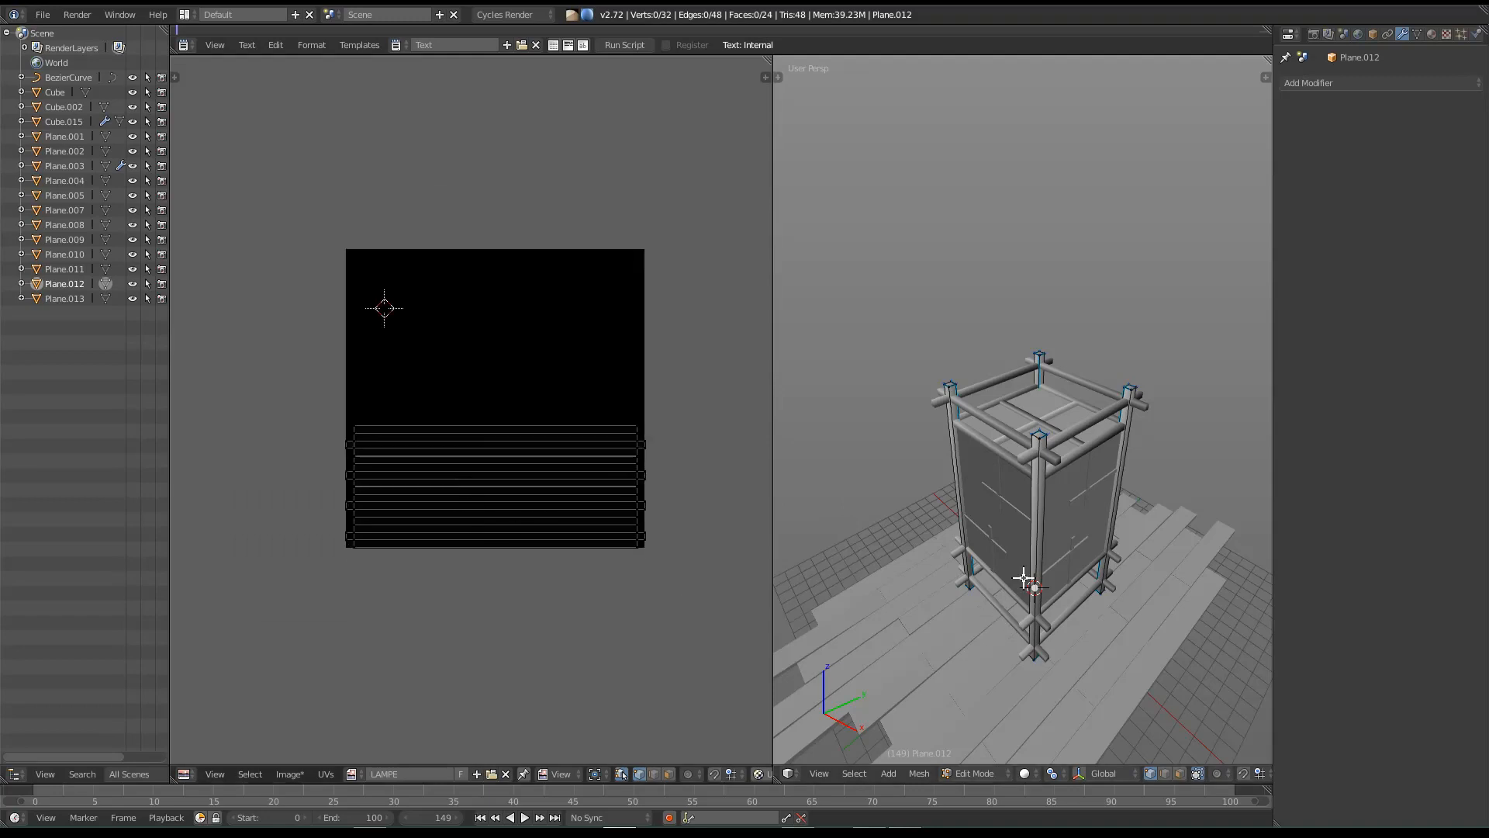
Step: Leave Edit Mode on the posts and select the lamp's crossed-bar frame object, Plane.001
key(Tab)
shift+middle_drag(974, 601, 1068, 648)
scroll(974, 586, up, 3)
right_click(1074, 621)
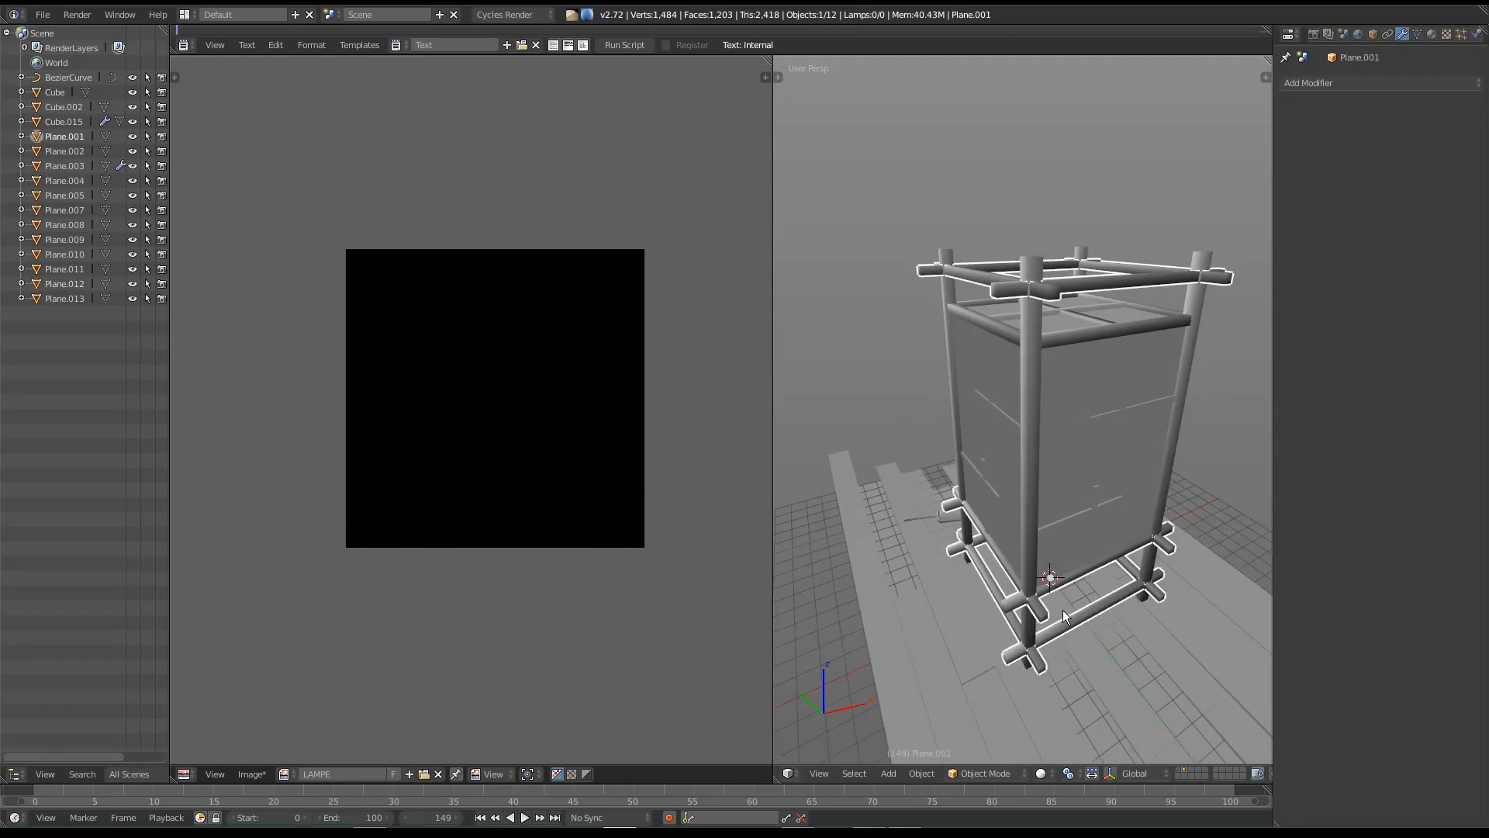
Step: Isolate the crossed-bar frame object, separate one bar of its top frame into its own object, and leave Edit Mode
key(shift+h)
middle_drag(946, 551, 1194, 481)
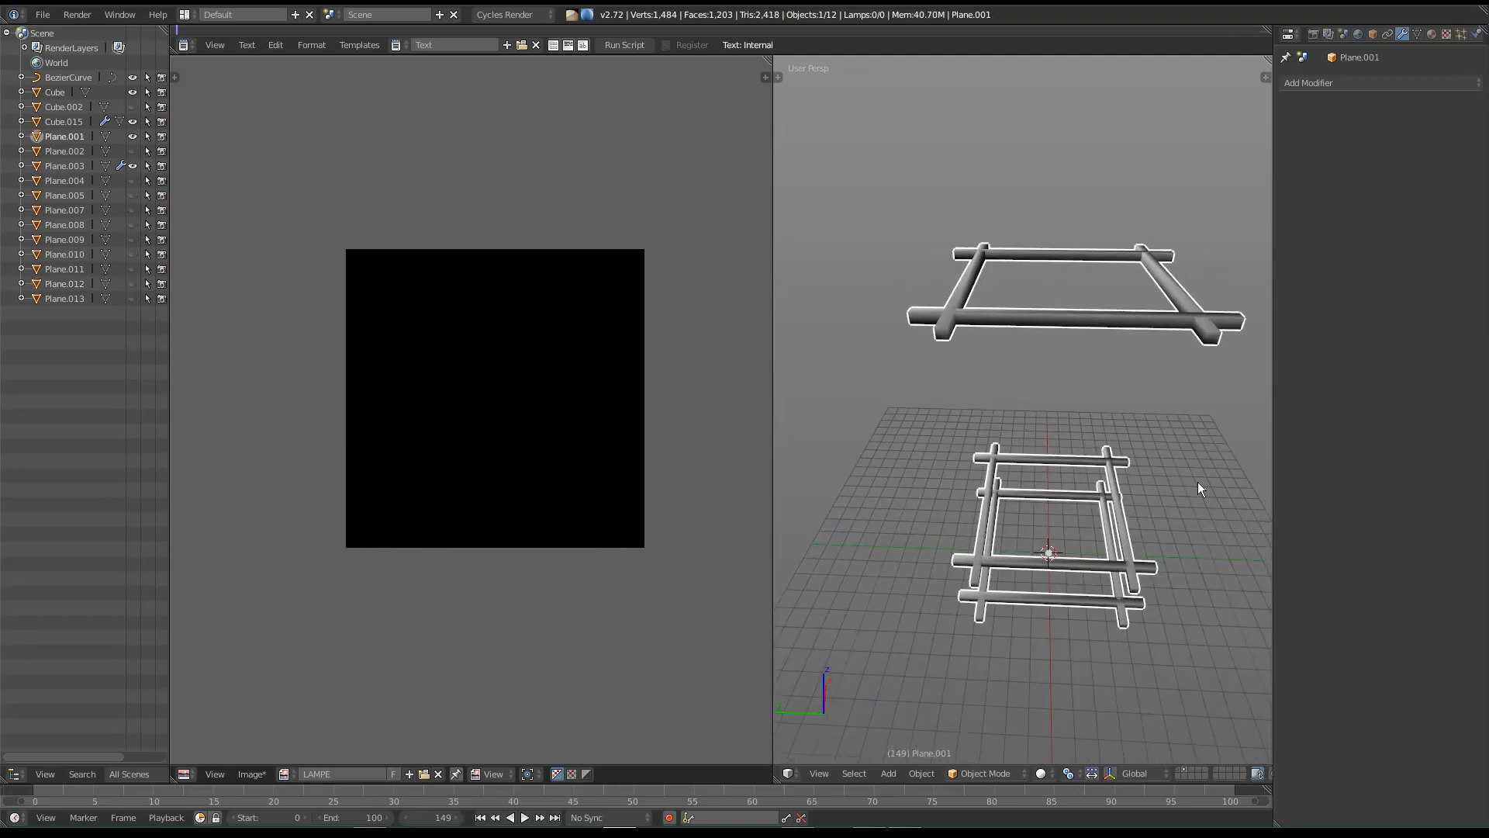
key(Tab)
key(w)
mouse_move(1058, 307)
click(1102, 335)
right_click(1077, 323)
key(ctrl+l)
key(p)
click(1076, 323)
key(Tab)
Step: Select the separated bar, maximise the 3D view, and enter Edit Mode on it
right_click(1125, 323)
middle_drag(892, 322, 961, 342)
key(shift+space)
middle_drag(776, 314, 879, 296)
key(Tab)
middle_drag(722, 321, 783, 208)
key(w)
mouse_move(822, 206)
click(898, 226)
Step: Mark seams on three edges of each end face and one lower lengthwise edge of the separated bar
right_click(889, 305)
shift+right_click(908, 291)
shift+right_click(923, 265)
shift+right_click(924, 315)
middle_drag(769, 284, 1106, 491)
shift+right_click(1117, 512)
shift+right_click(1120, 535)
shift+right_click(1078, 573)
middle_drag(1323, 458, 1013, 475)
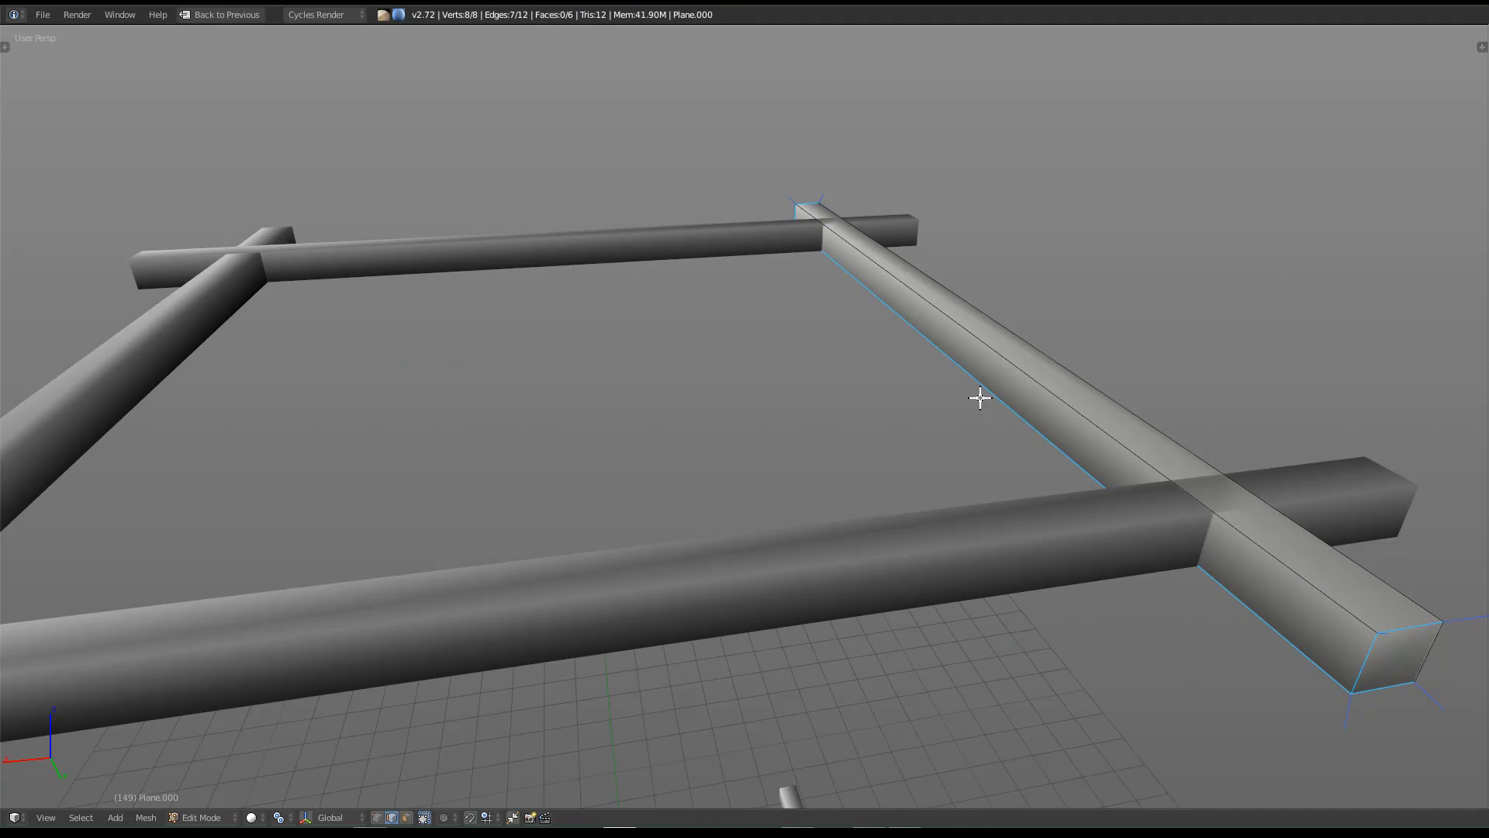
middle_drag(1000, 389, 967, 555)
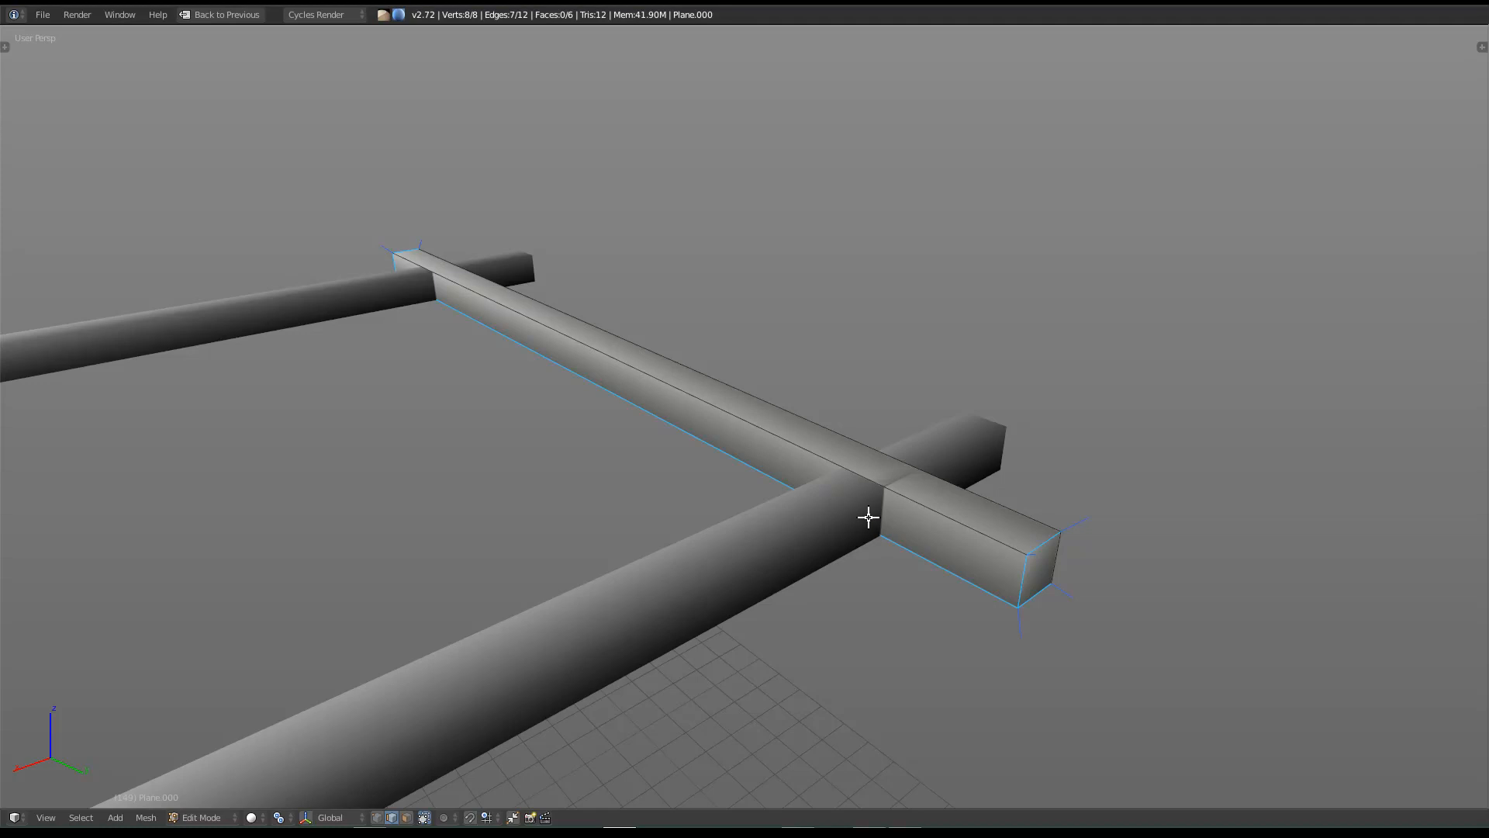
middle_drag(591, 594, 707, 512)
key(ctrl+e)
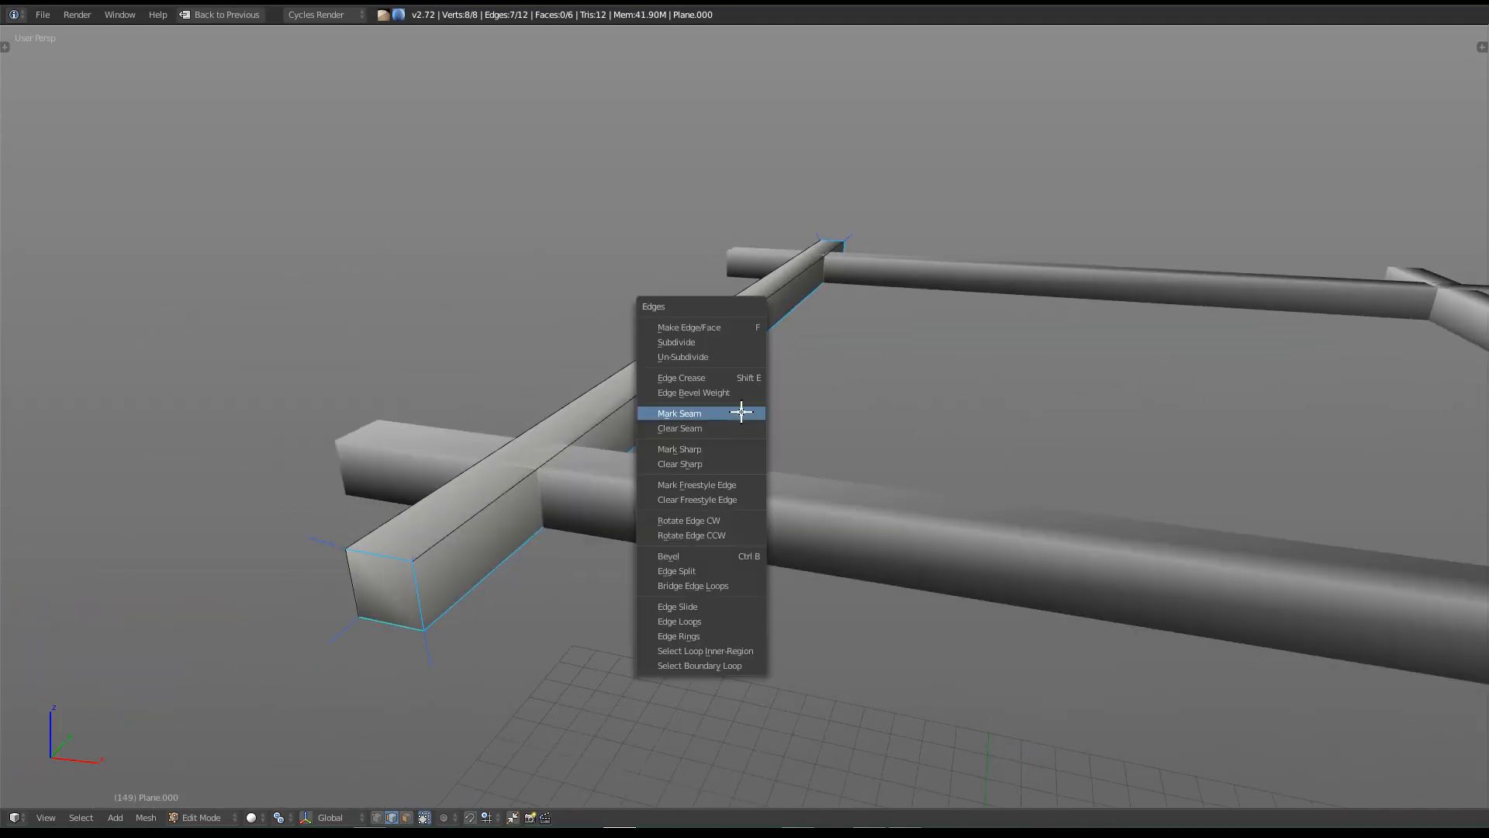
click(742, 412)
Step: Select the whole bar, unwrap it, check its strips on the LAMPE image, and leave Edit Mode
key(a)
key(a)
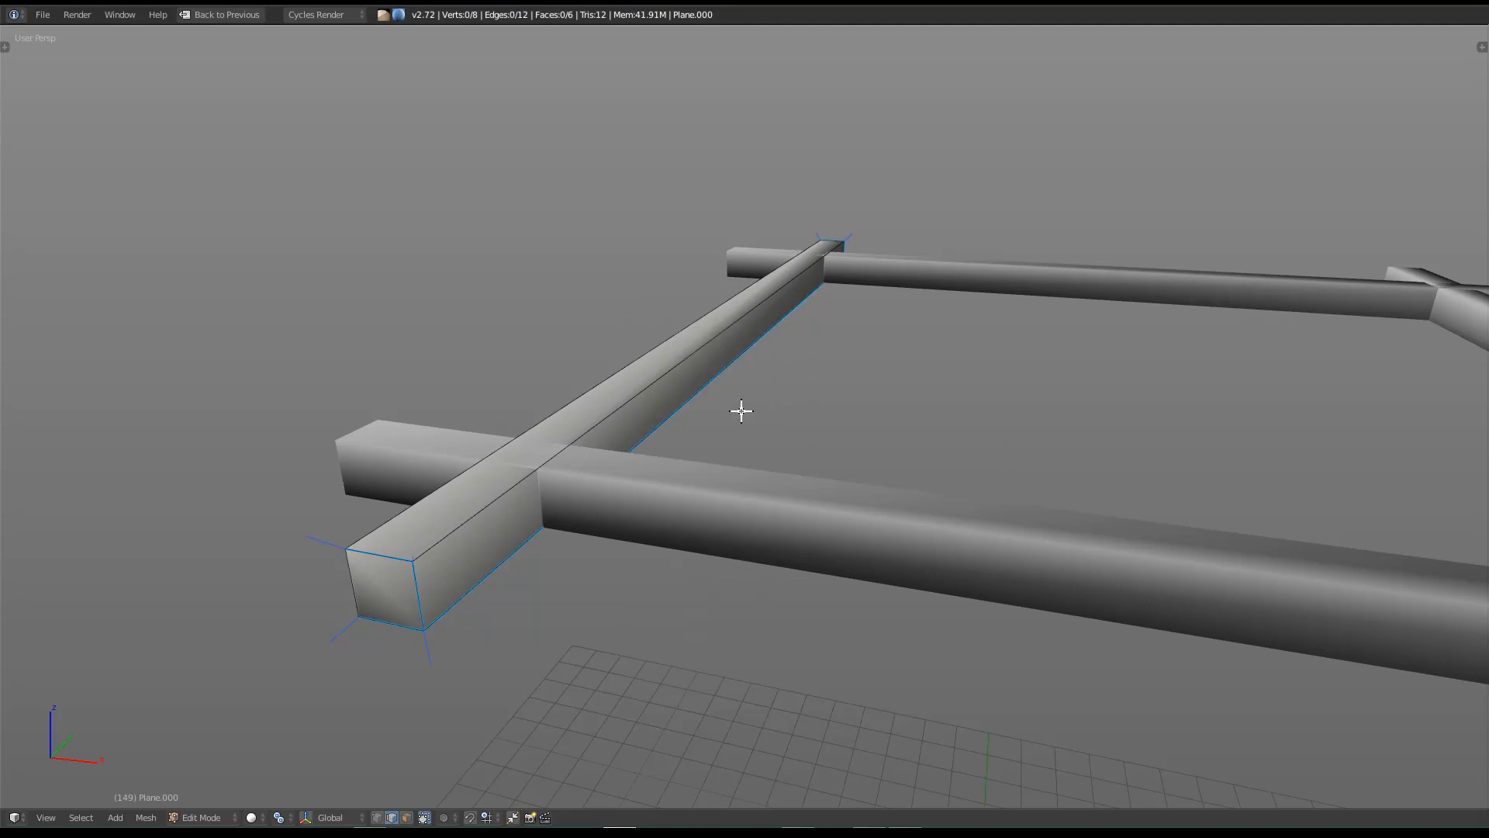
key(u)
click(723, 377)
key(ctrl+Up)
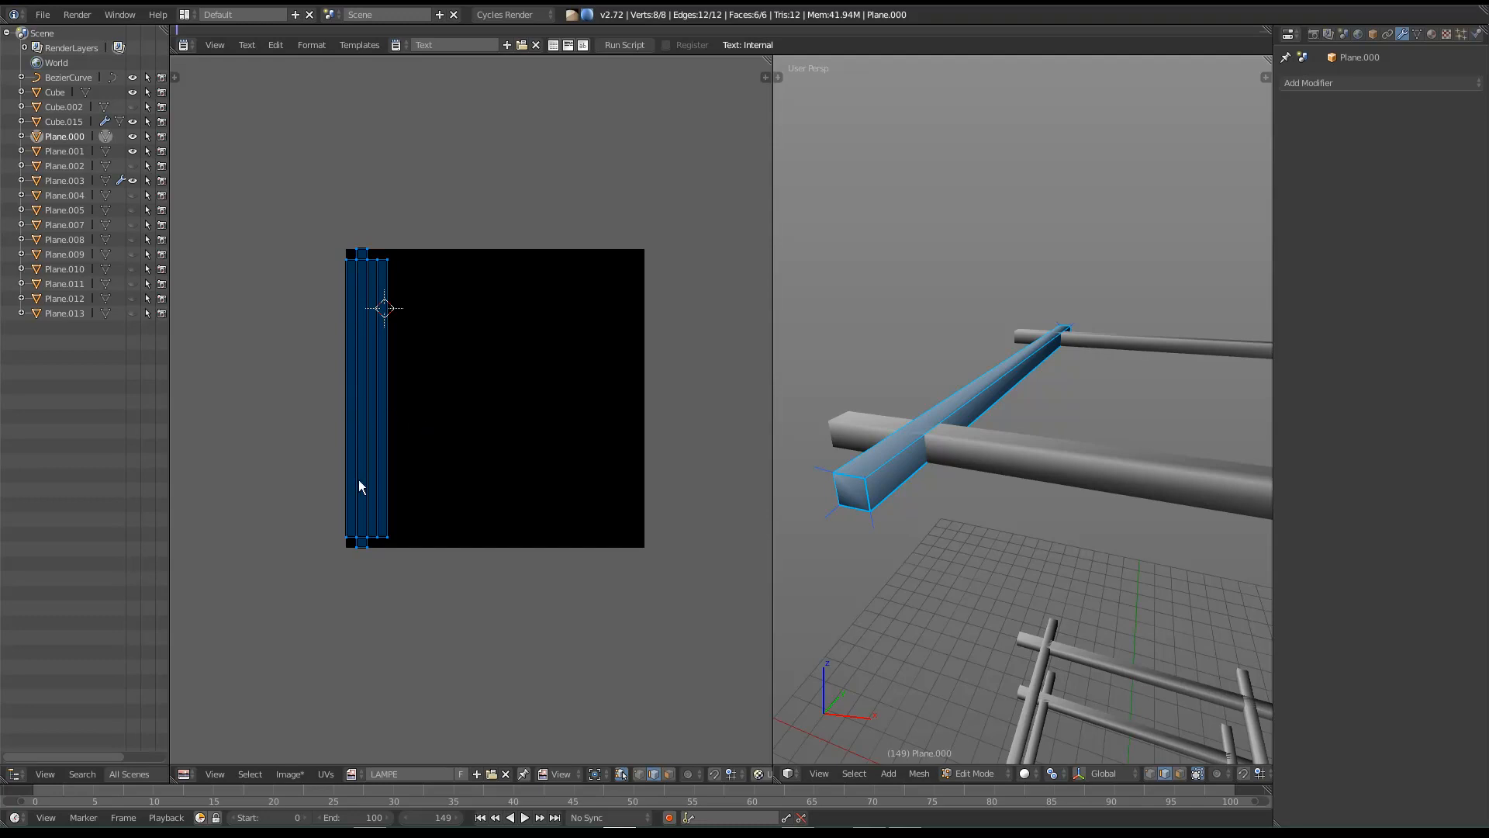
key(ctrl+Up)
middle_drag(1060, 566, 820, 439)
scroll(806, 538, down, 8)
middle_drag(778, 558, 801, 561)
scroll(801, 560, up, 2)
scroll(855, 606, up, 4)
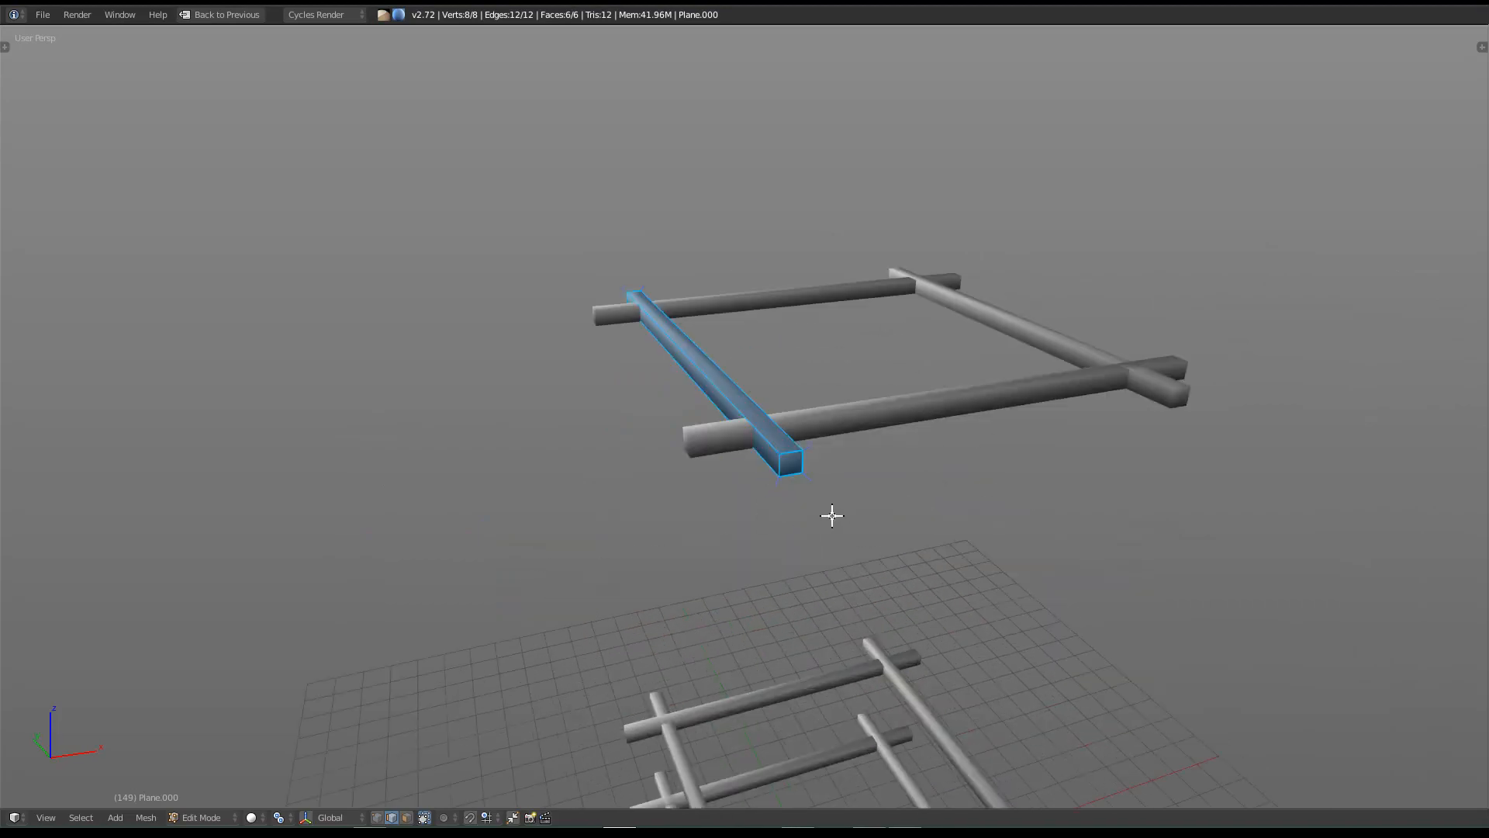
key(Tab)
Step: Separate the other three bars of the top frame from the old frame object and delete them
right_click(859, 432)
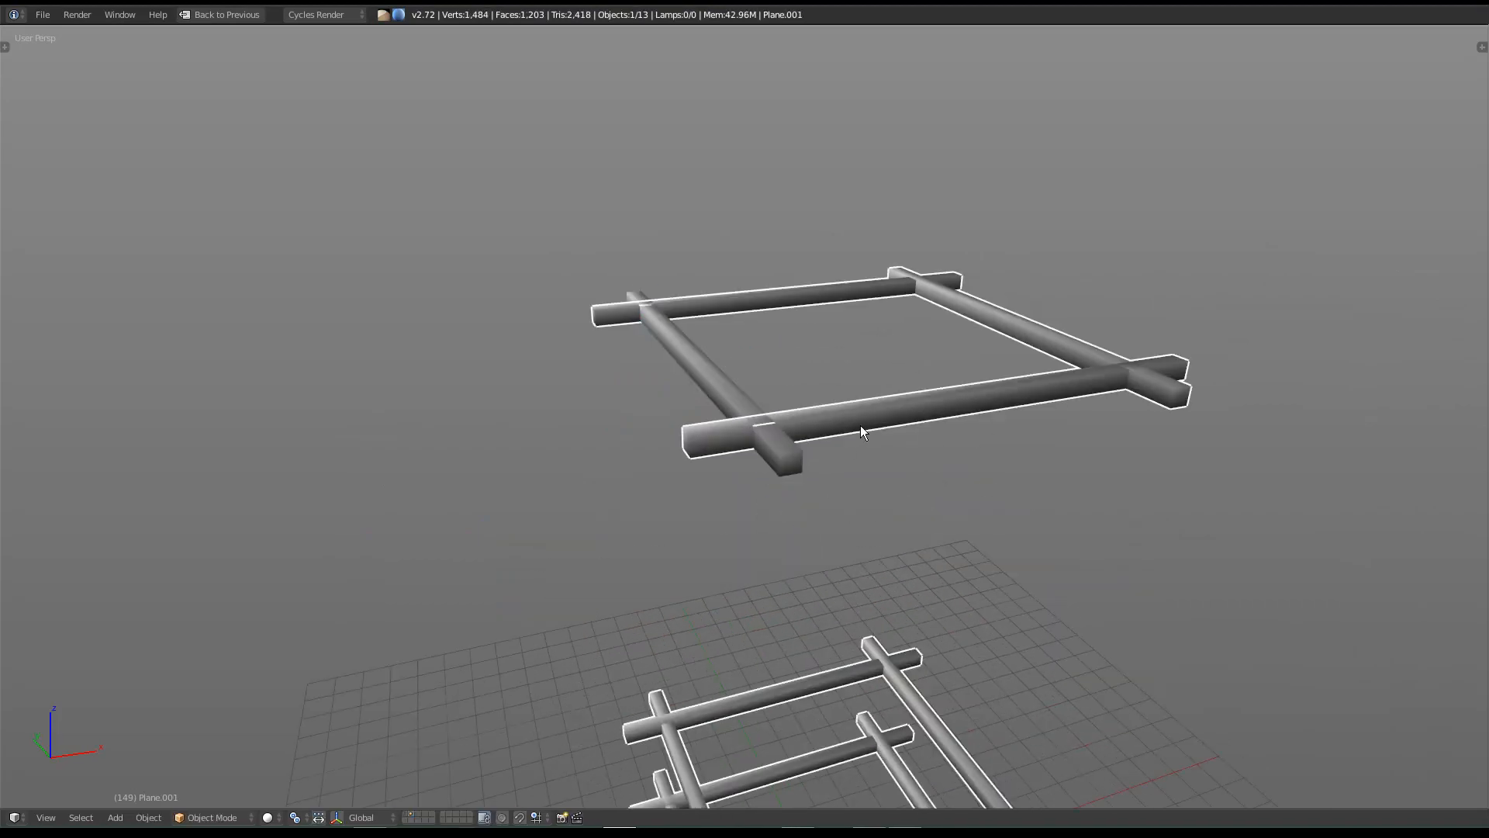
key(Tab)
right_click(877, 422)
shift+right_click(1034, 331)
shift+right_click(859, 282)
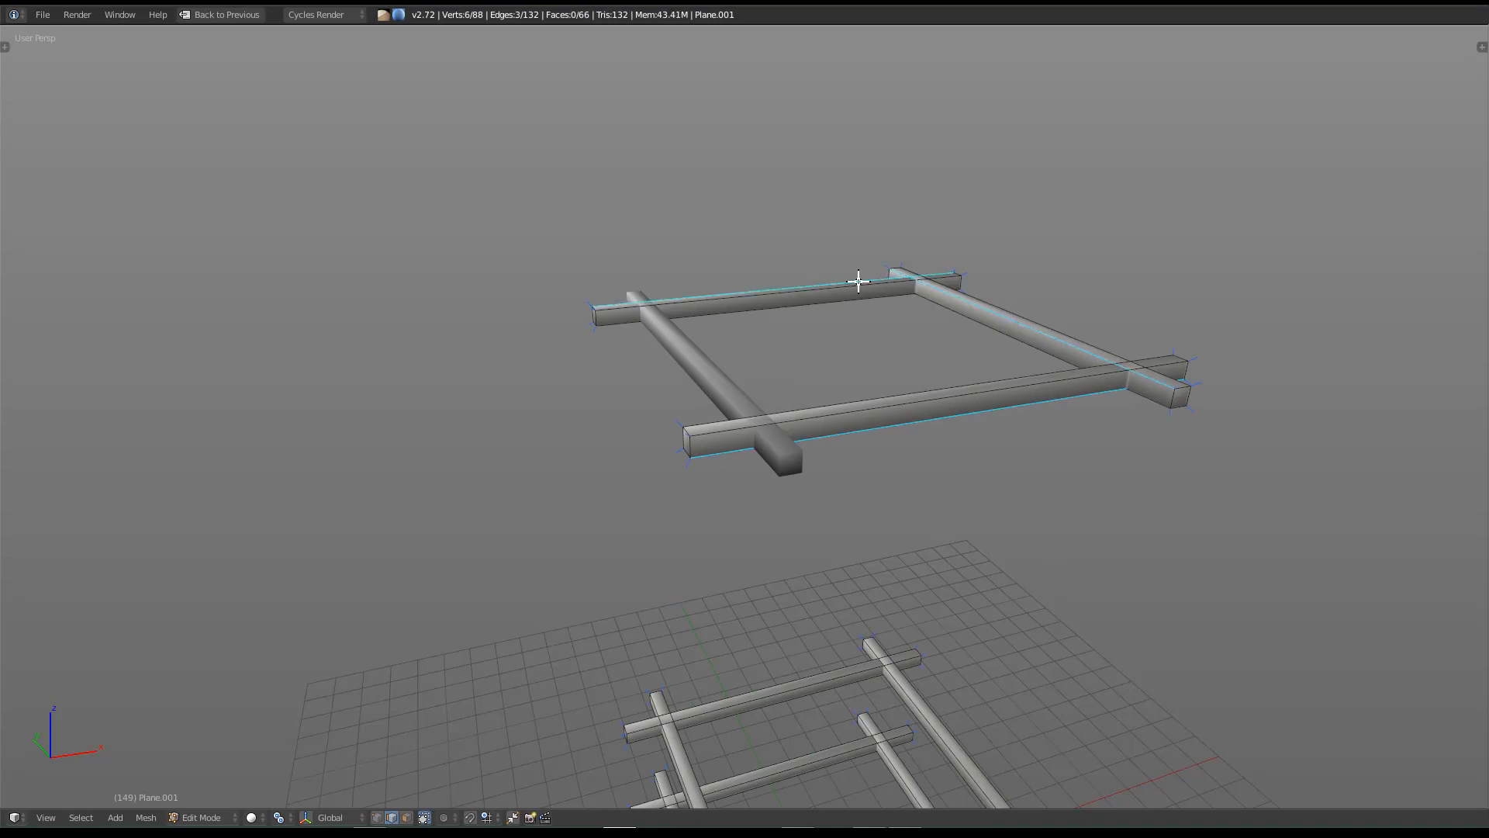
key(ctrl+l)
key(p)
click(858, 282)
key(Tab)
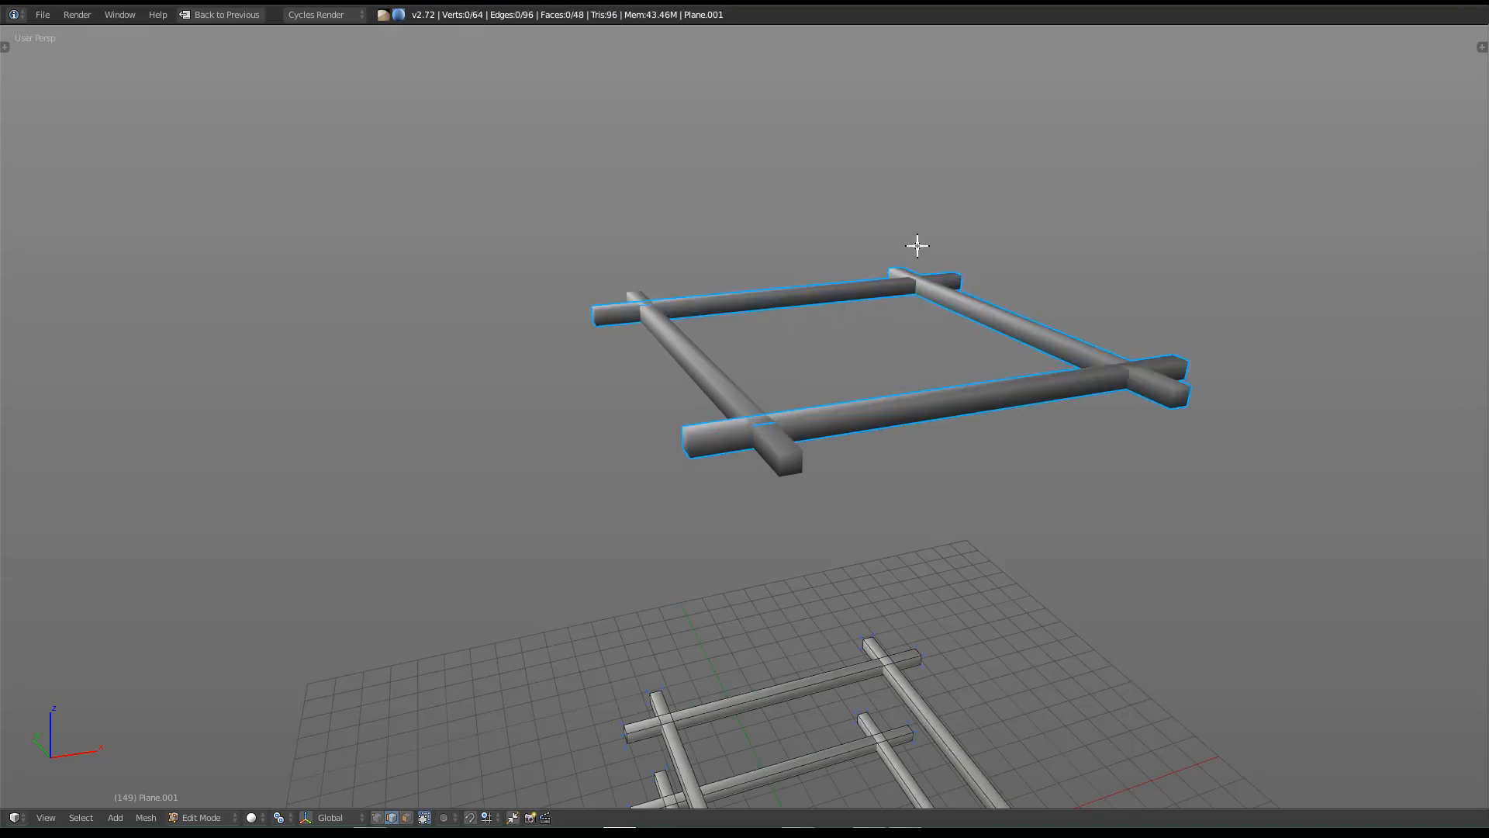
right_click(887, 275)
key(x)
click(886, 277)
Step: Duplicate the unwrapped bar and rotate the copy 90° about the global Z axis
right_click(731, 384)
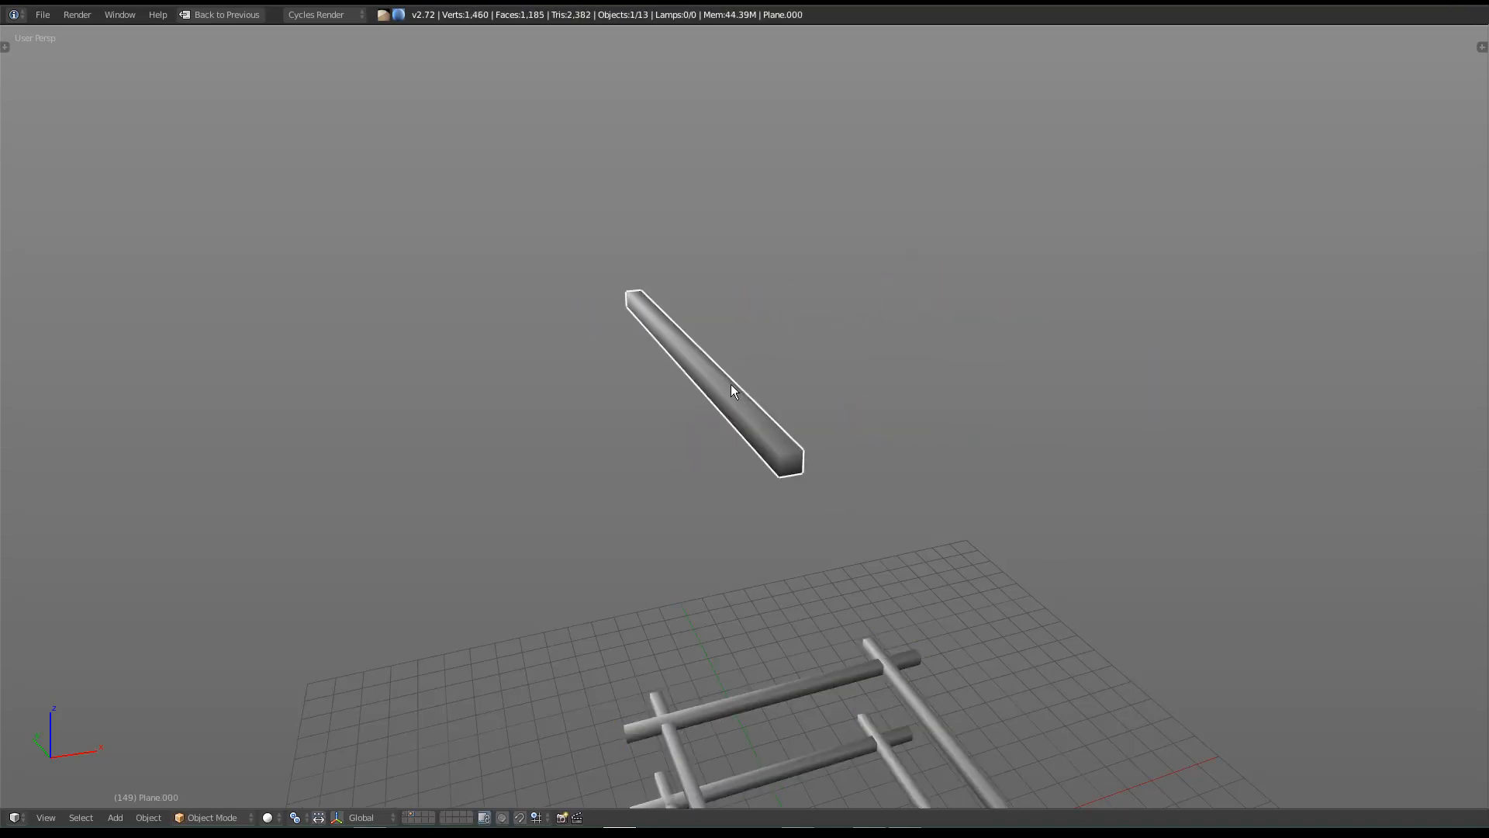
key(shift+d)
key(r)
key(z)
key(9)
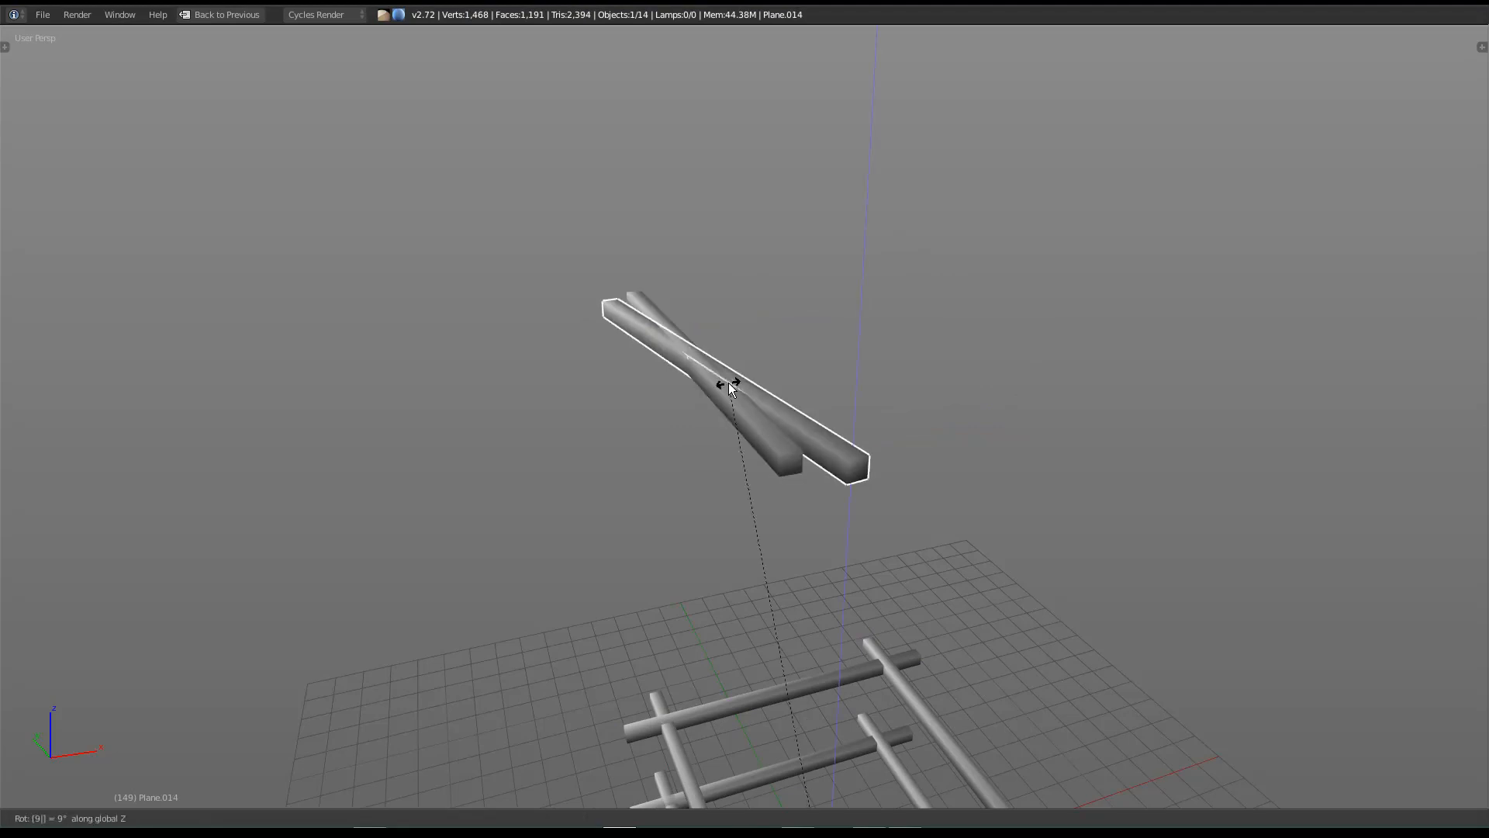
key(0)
key(Return)
Step: Make two more bar copies, each rotated a further 90° about Z, to complete the square top frame
key(shift+d)
key(r)
key(z)
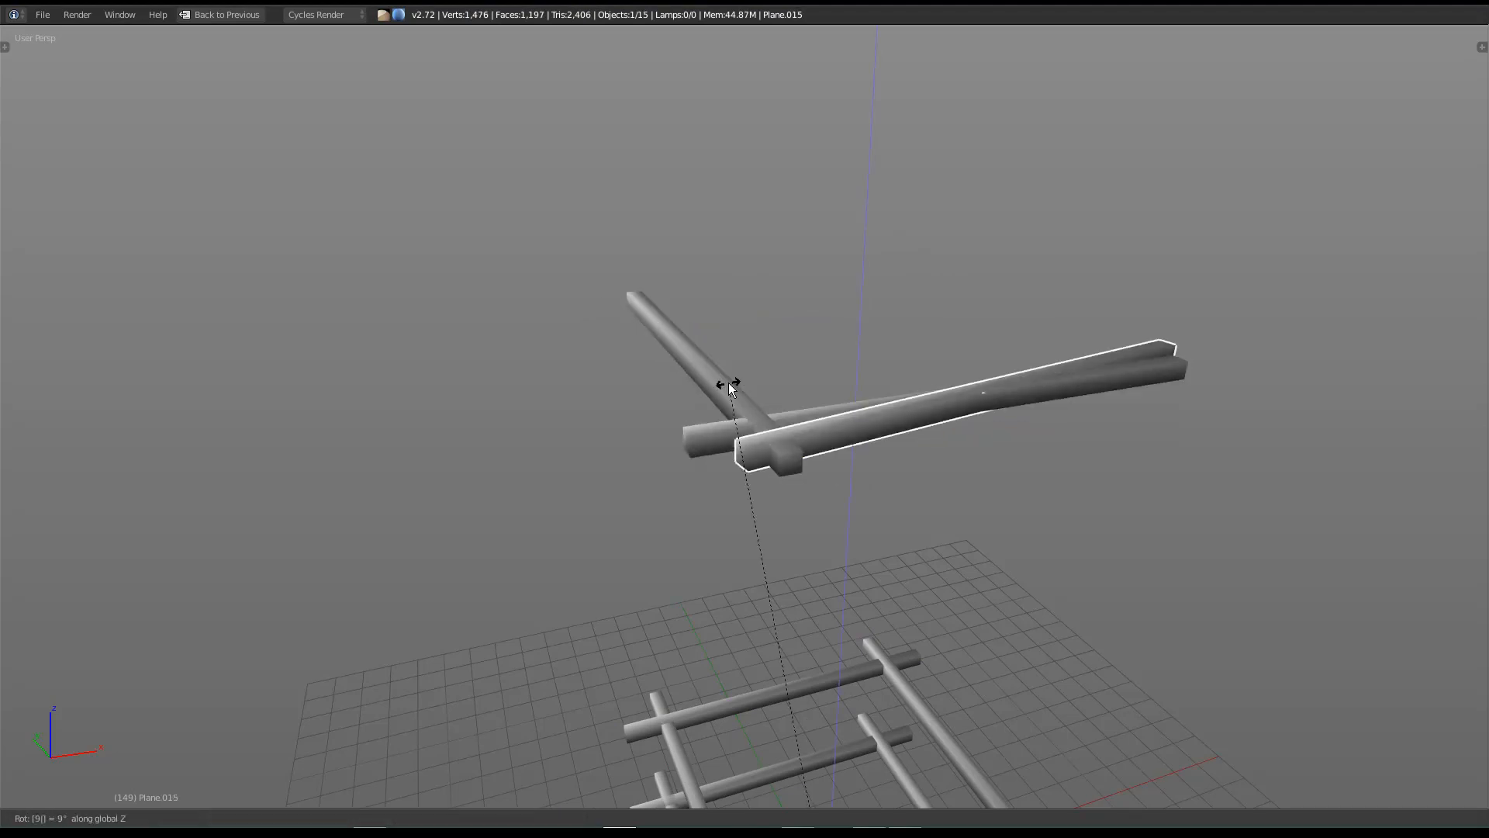
key(9)
key(0)
key(Return)
key(shift+d)
key(r)
key(z)
key(9)
key(0)
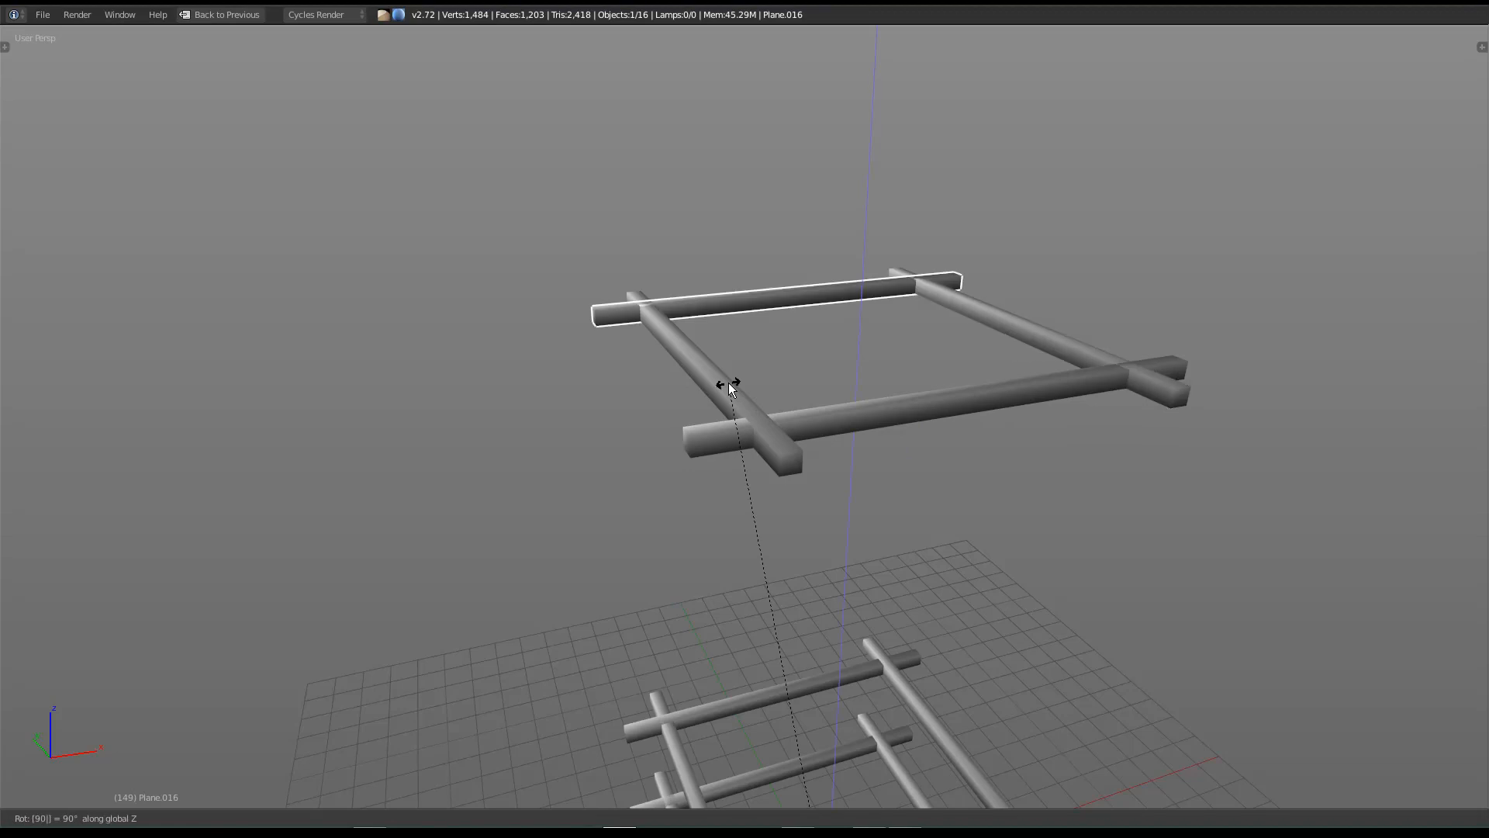
key(Return)
Step: Select all four bars of the top frame and join them into one object
shift+right_click(746, 377)
shift+right_click(843, 411)
shift+right_click(1012, 322)
key(ctrl+j)
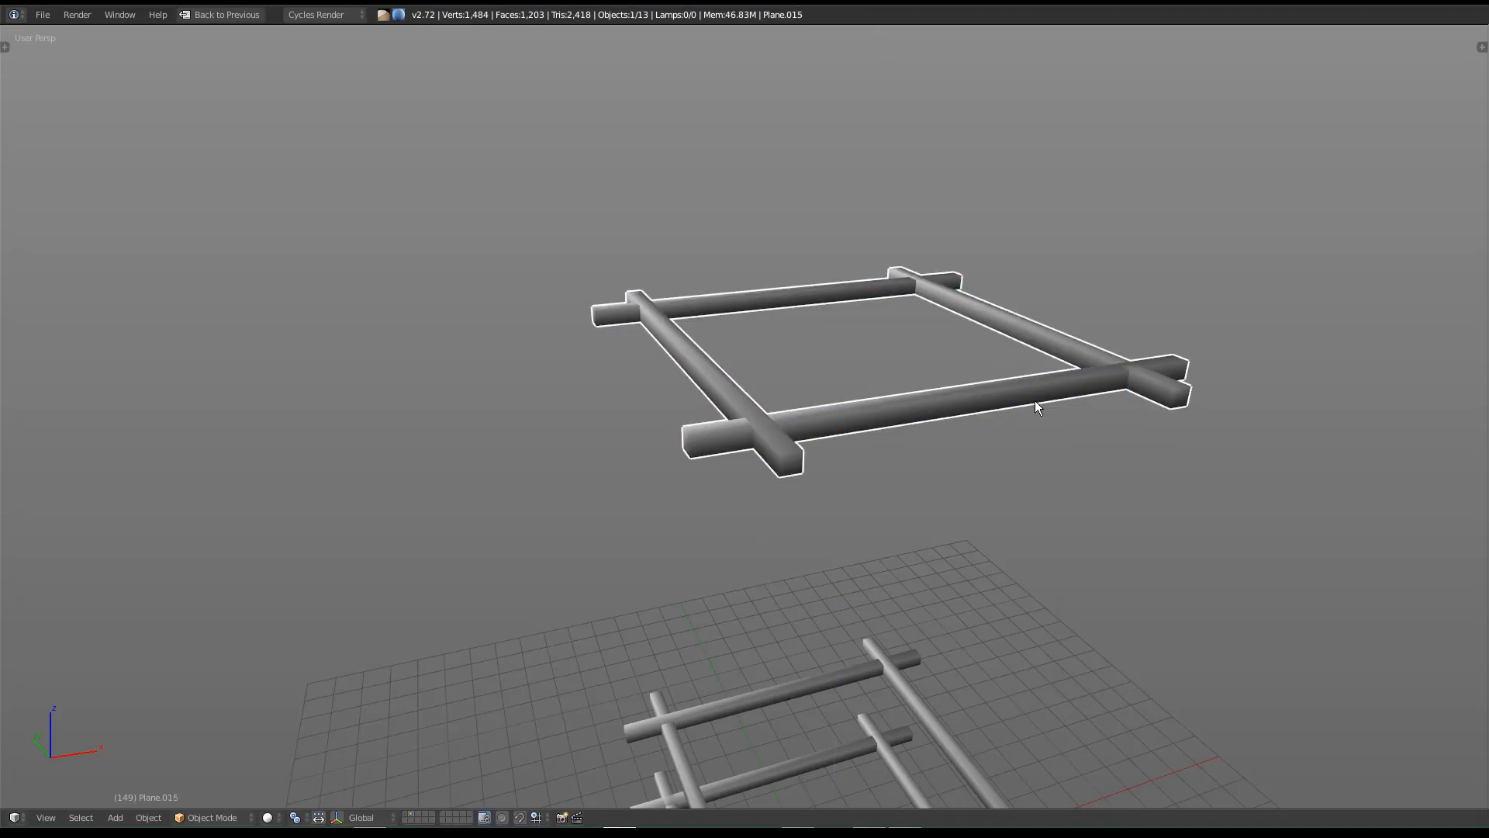
Step: Duplicate the joined top frame and lower the copy about 30.7 units along Z onto the upper of the two old bottom frames
shift+middle_drag(1022, 597, 994, 401)
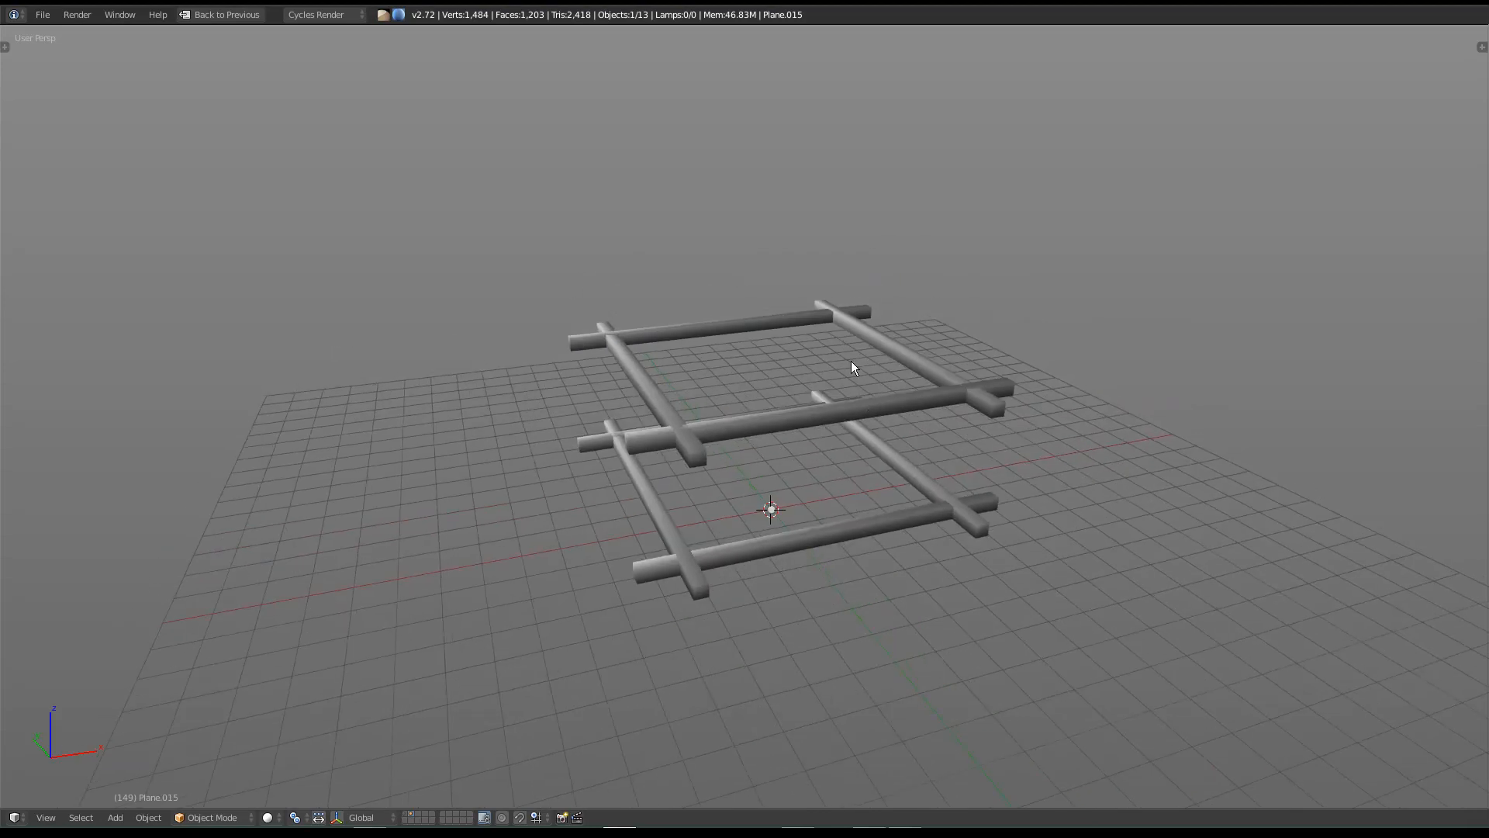
shift+middle_drag(825, 332, 840, 426)
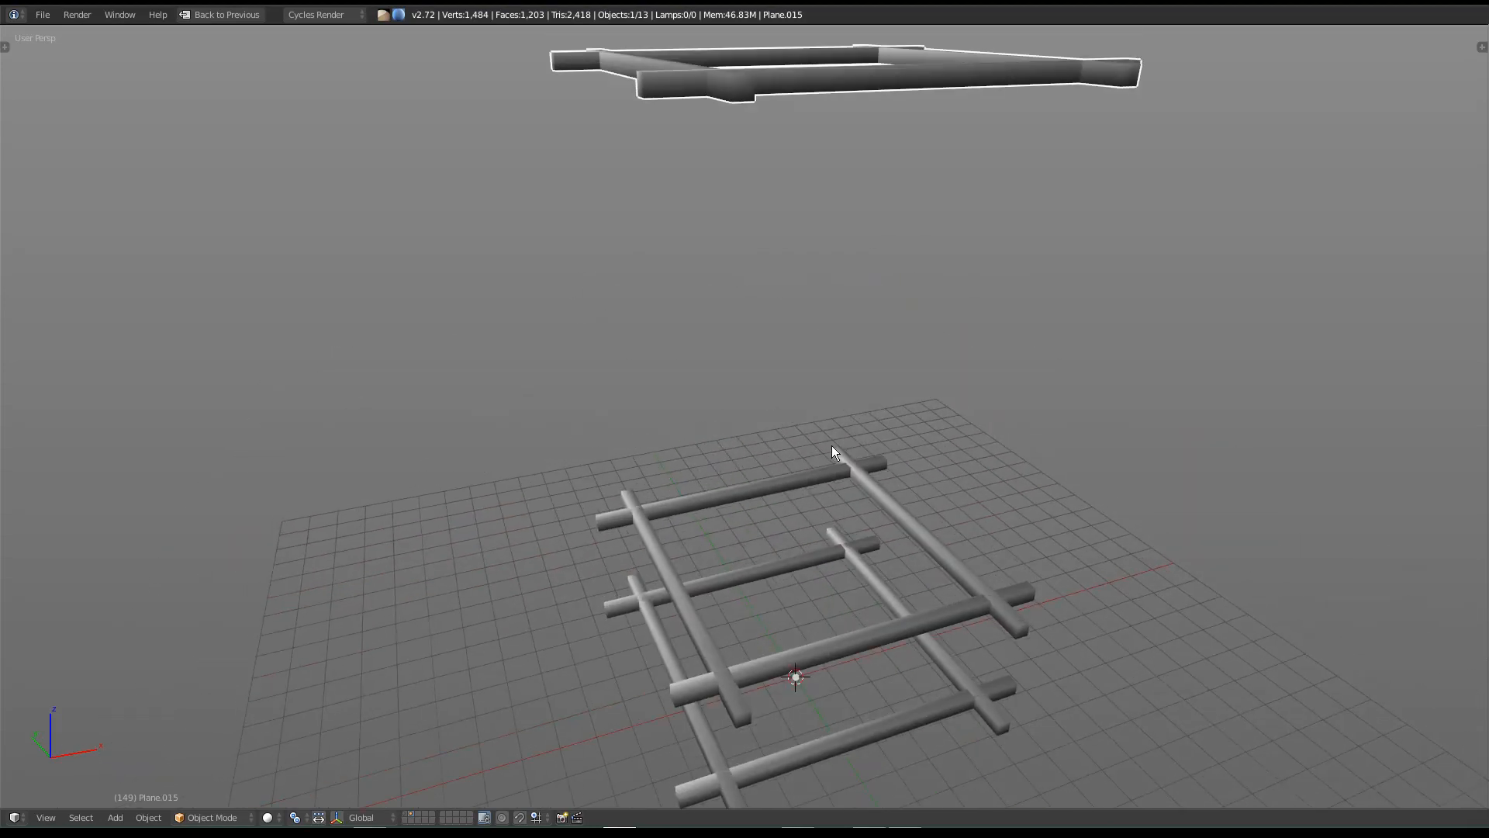
shift+middle_drag(841, 323, 845, 355)
mouse_move(981, 347)
shift+middle_down()
mouse_move(979, 317)
mouse_move(969, 327)
shift+middle_up()
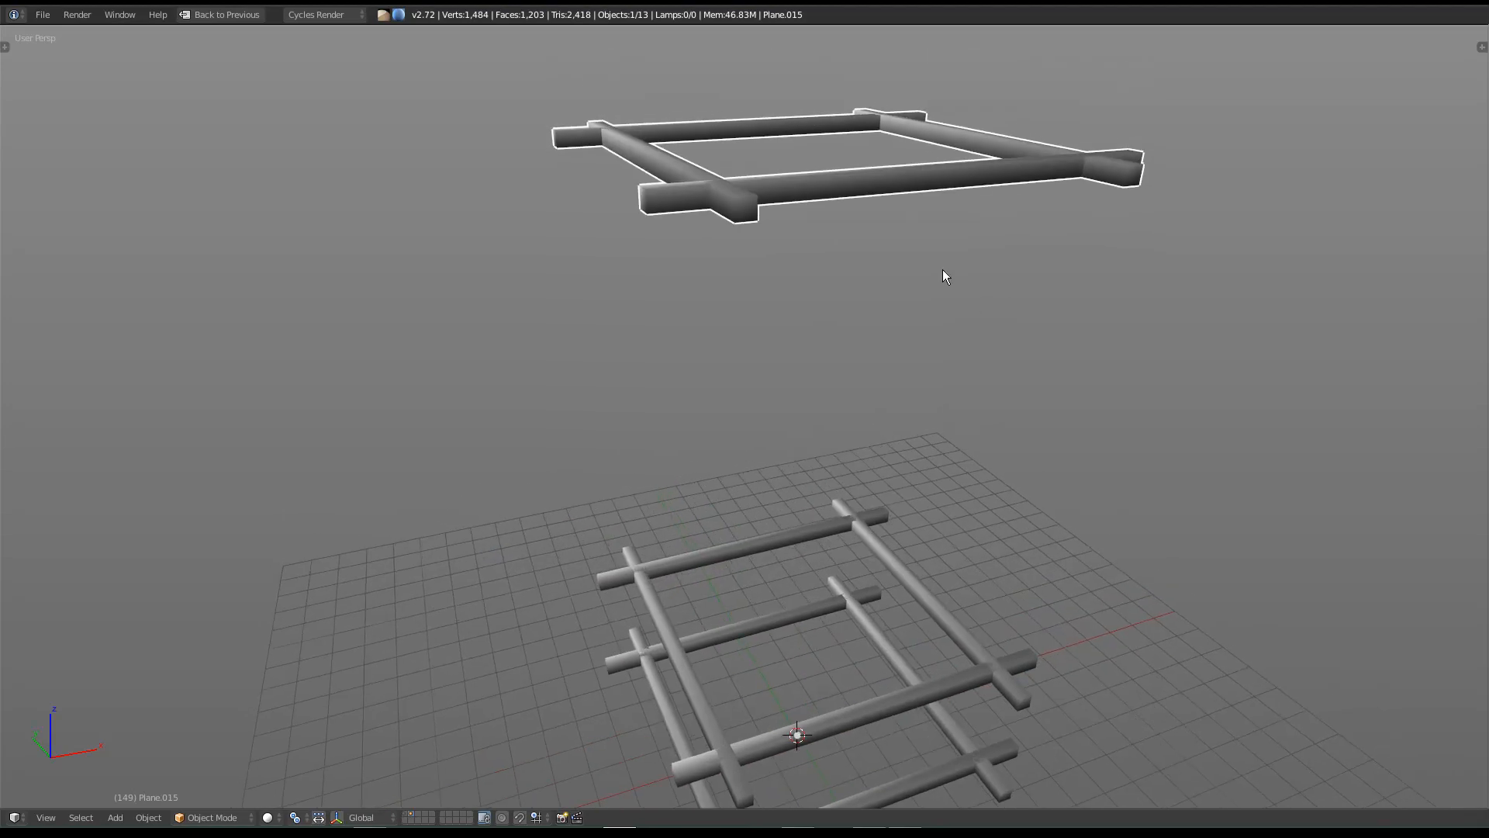
key(shift+d)
key(z)
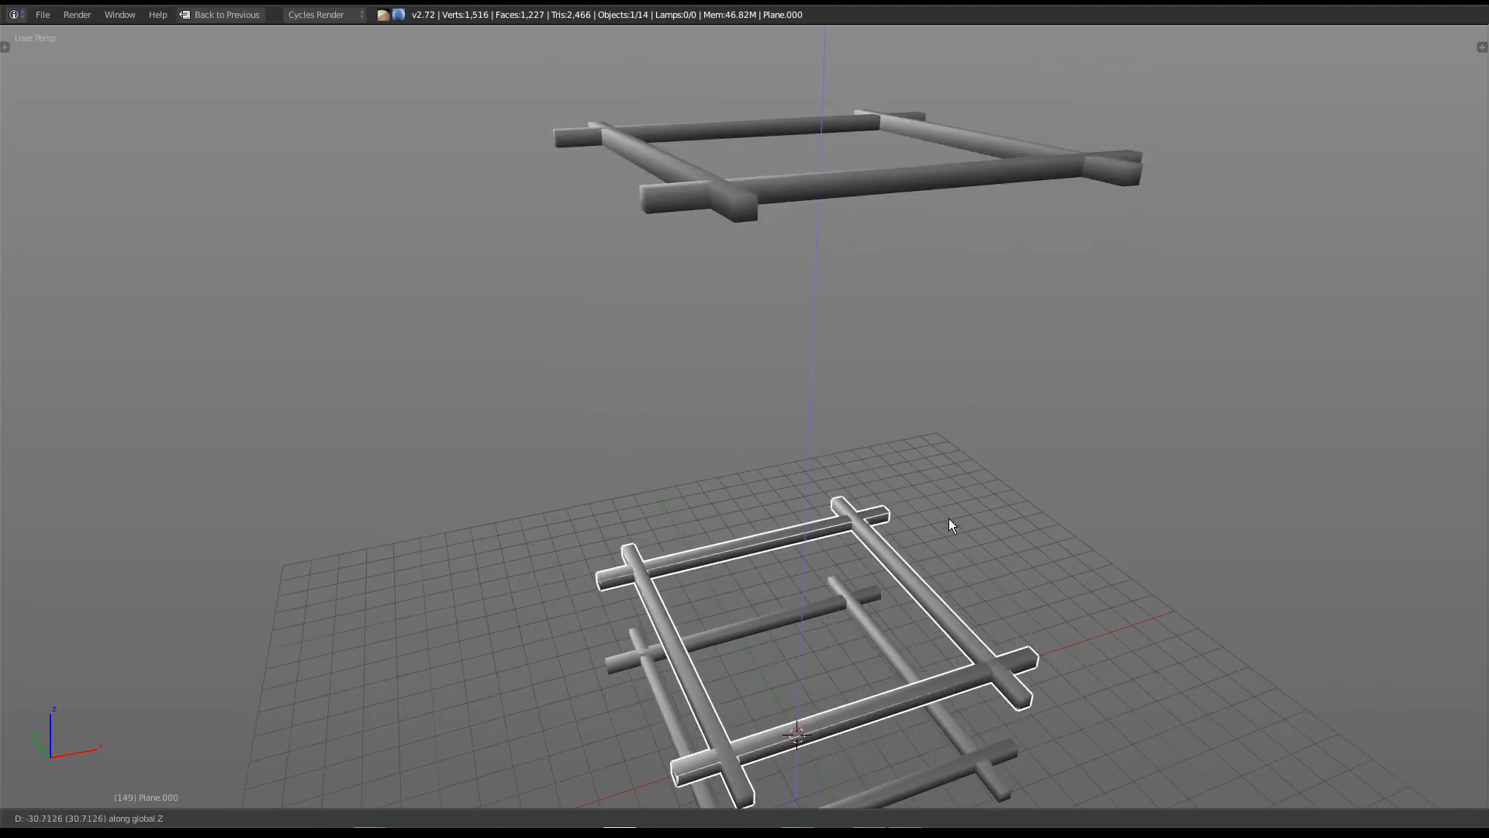
click(947, 516)
Step: Fine-tune the frame copy's height along Z to align it with the old frame beneath it
scroll(861, 535, up, 10)
scroll(889, 521, down, 5)
key(g)
key(z)
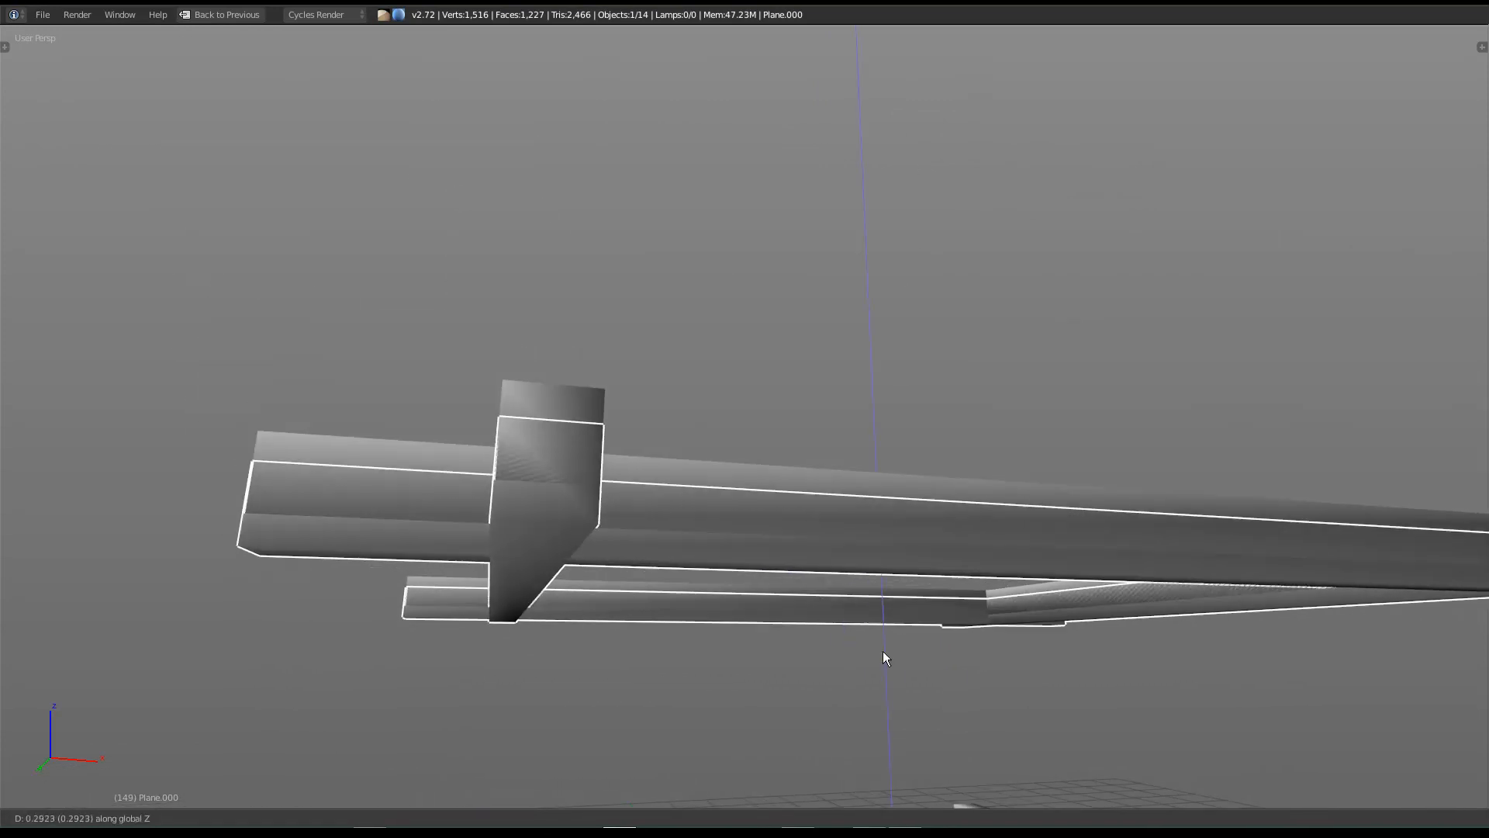
click(852, 767)
Step: Duplicate the aligned frame copy and move the new copy down along Z, between the two old bottom frames
middle_drag(715, 655, 725, 668)
shift+middle_drag(740, 742, 728, 606)
scroll(706, 535, down, 6)
key(shift+d)
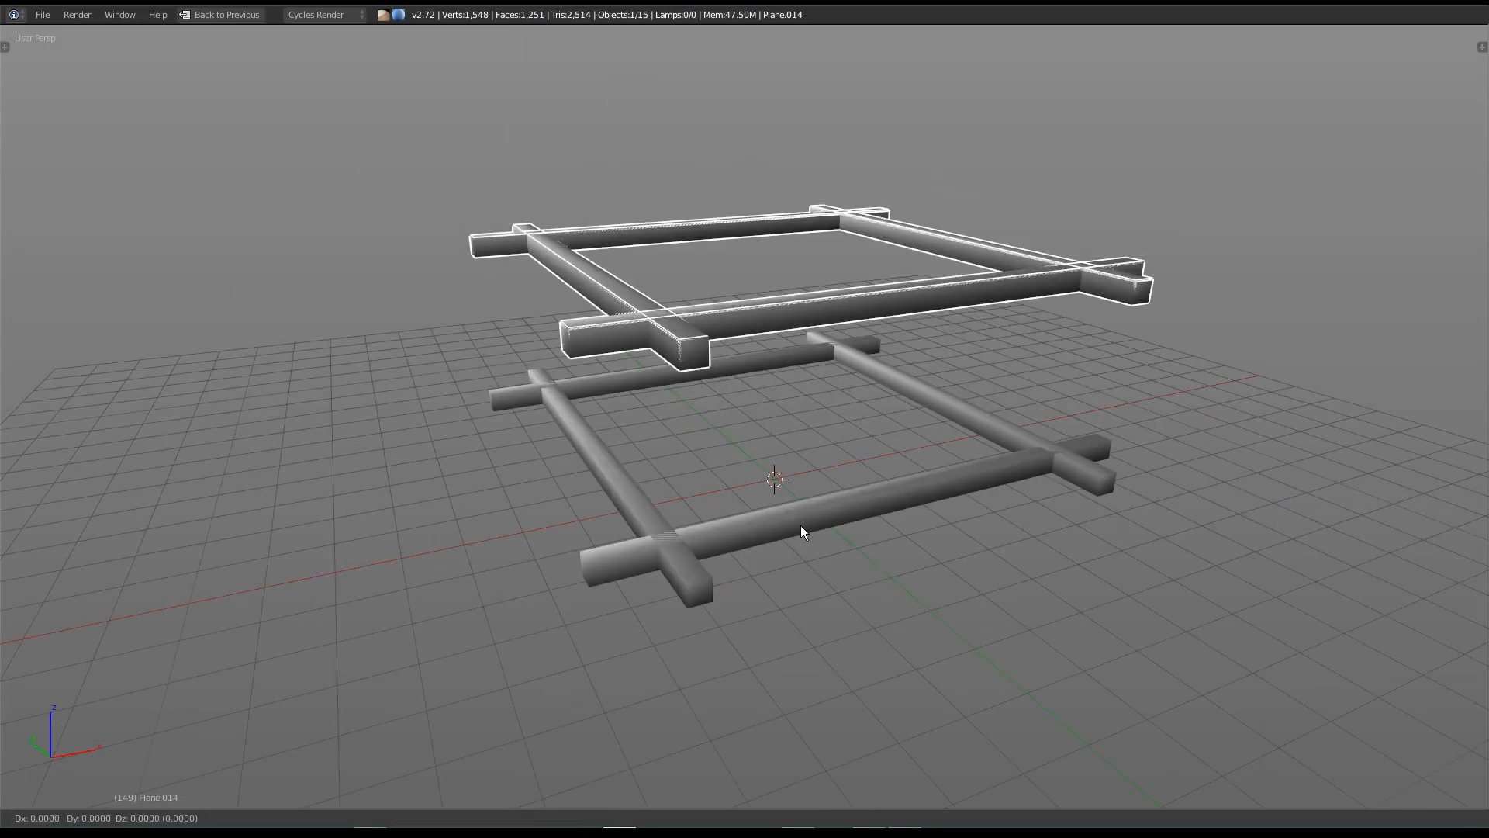
right_click(784, 636)
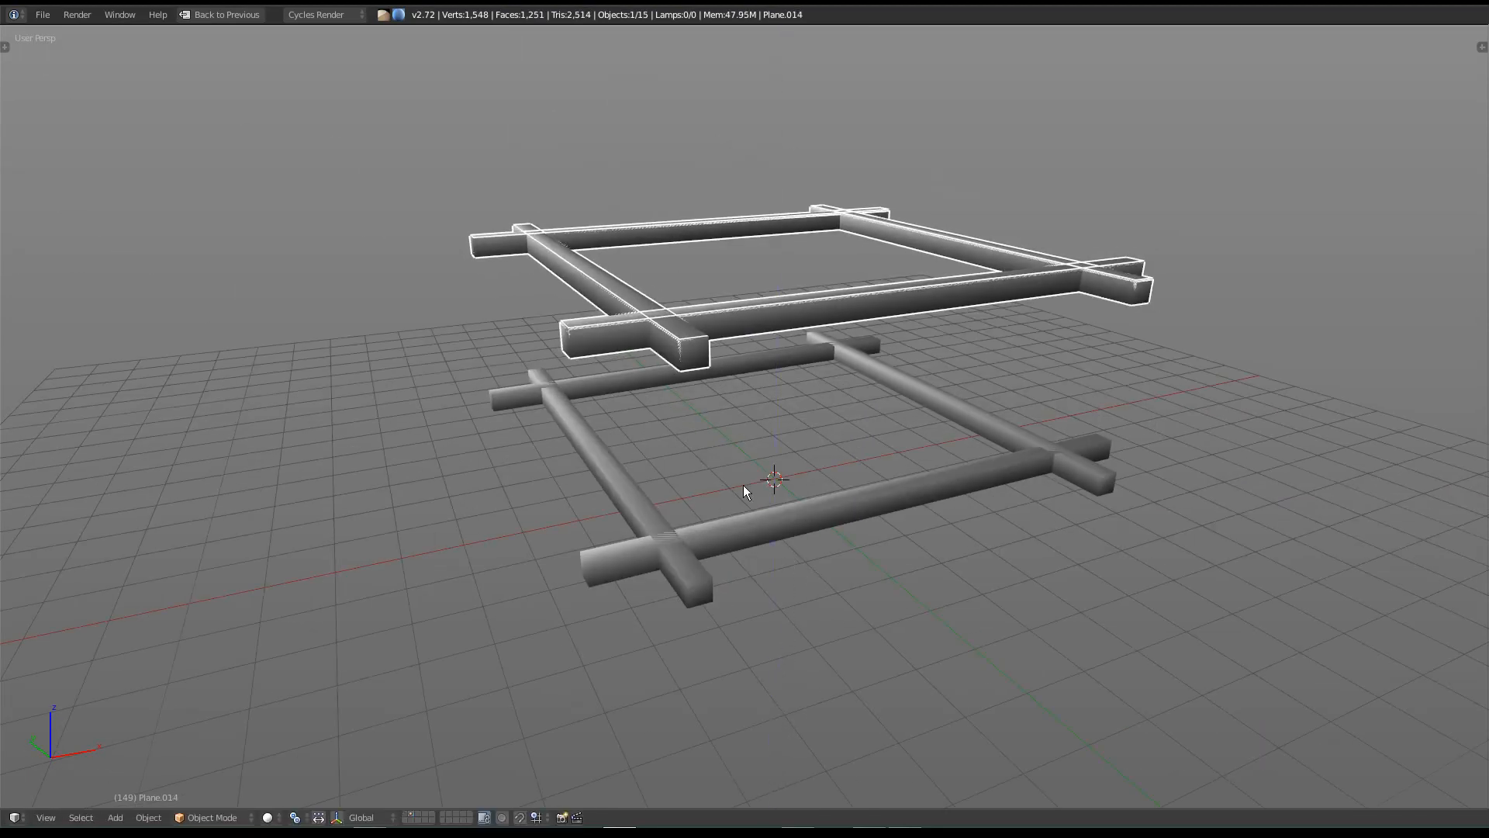
key(g)
key(z)
click(746, 528)
right_click(639, 343)
key(g)
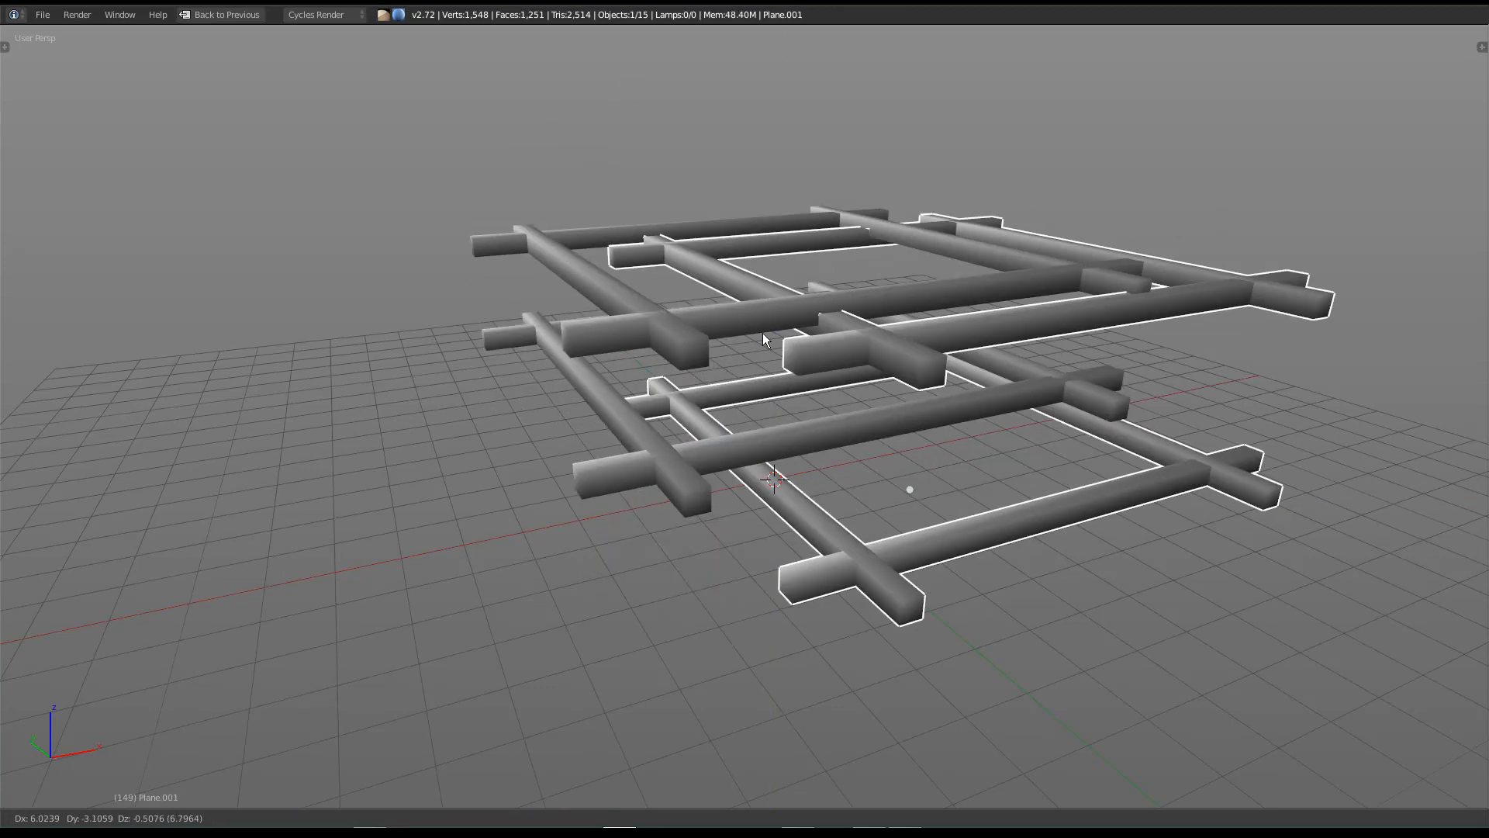
click(637, 358)
Step: Lower the second frame copy along Z onto the lowest old frame and fine-tune its height to match
right_click(660, 455)
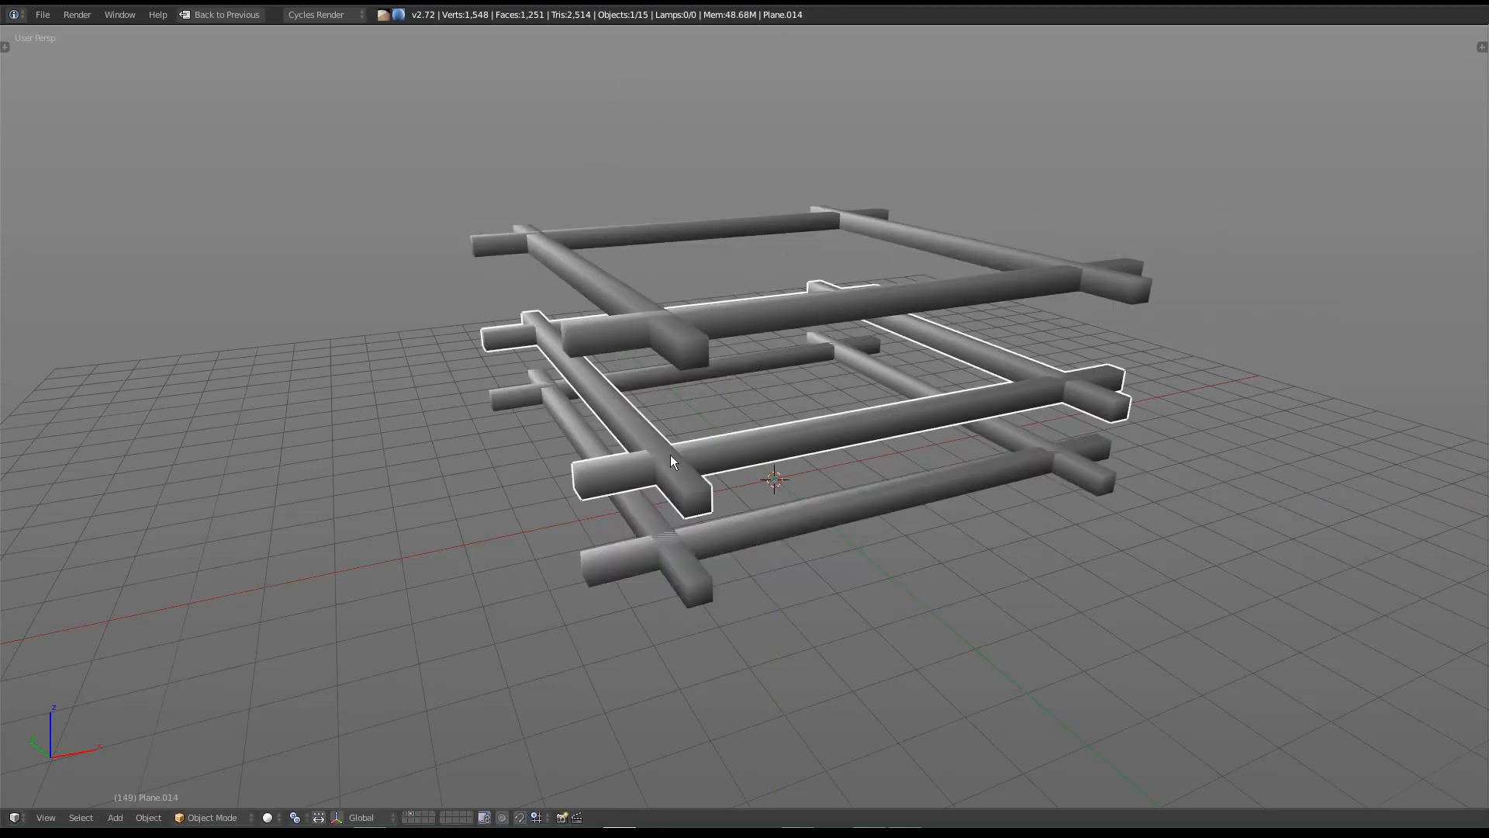
key(g)
key(z)
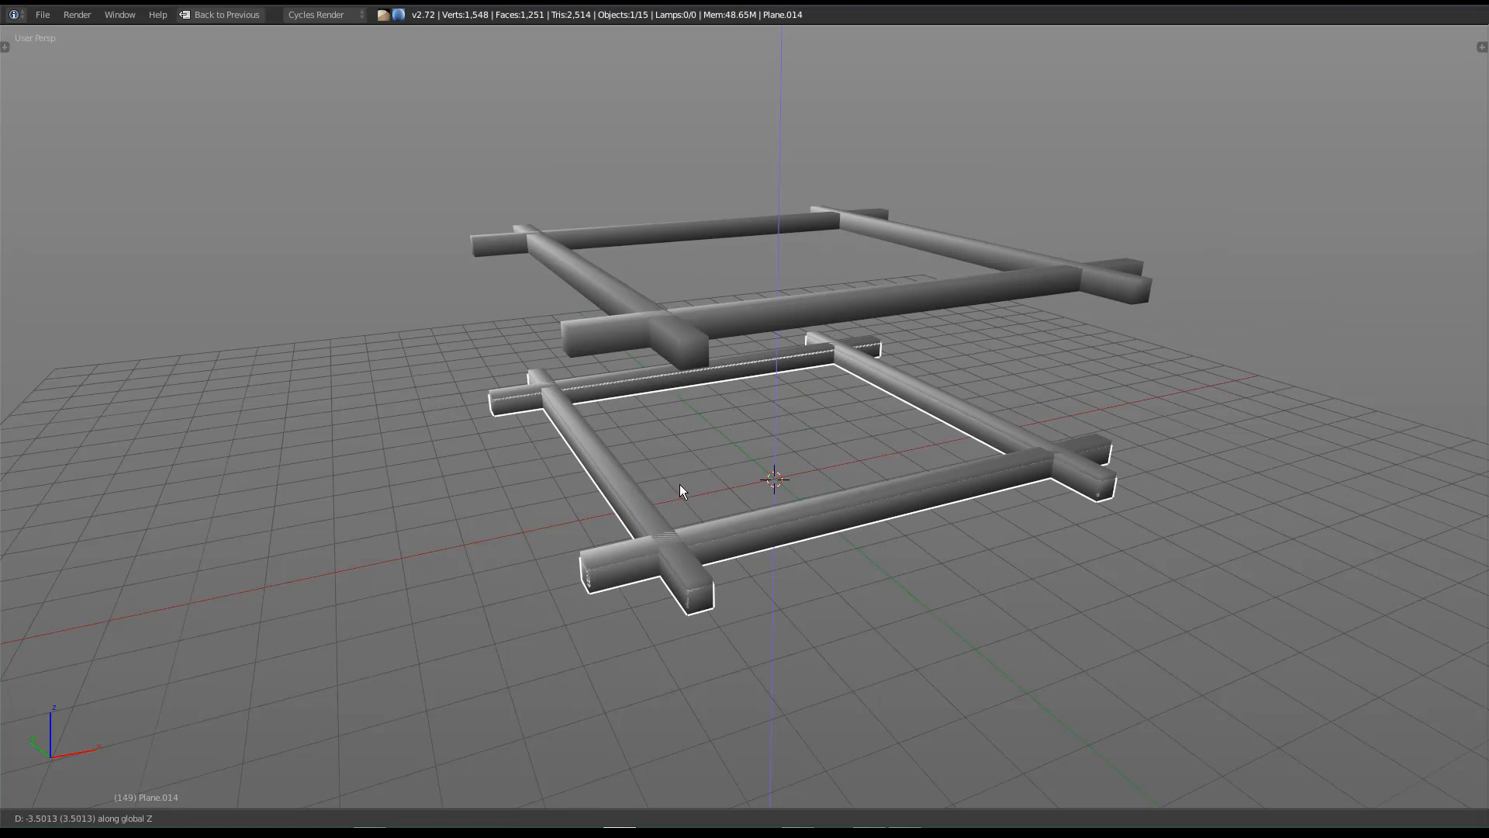
click(679, 476)
key(KP_Decimal)
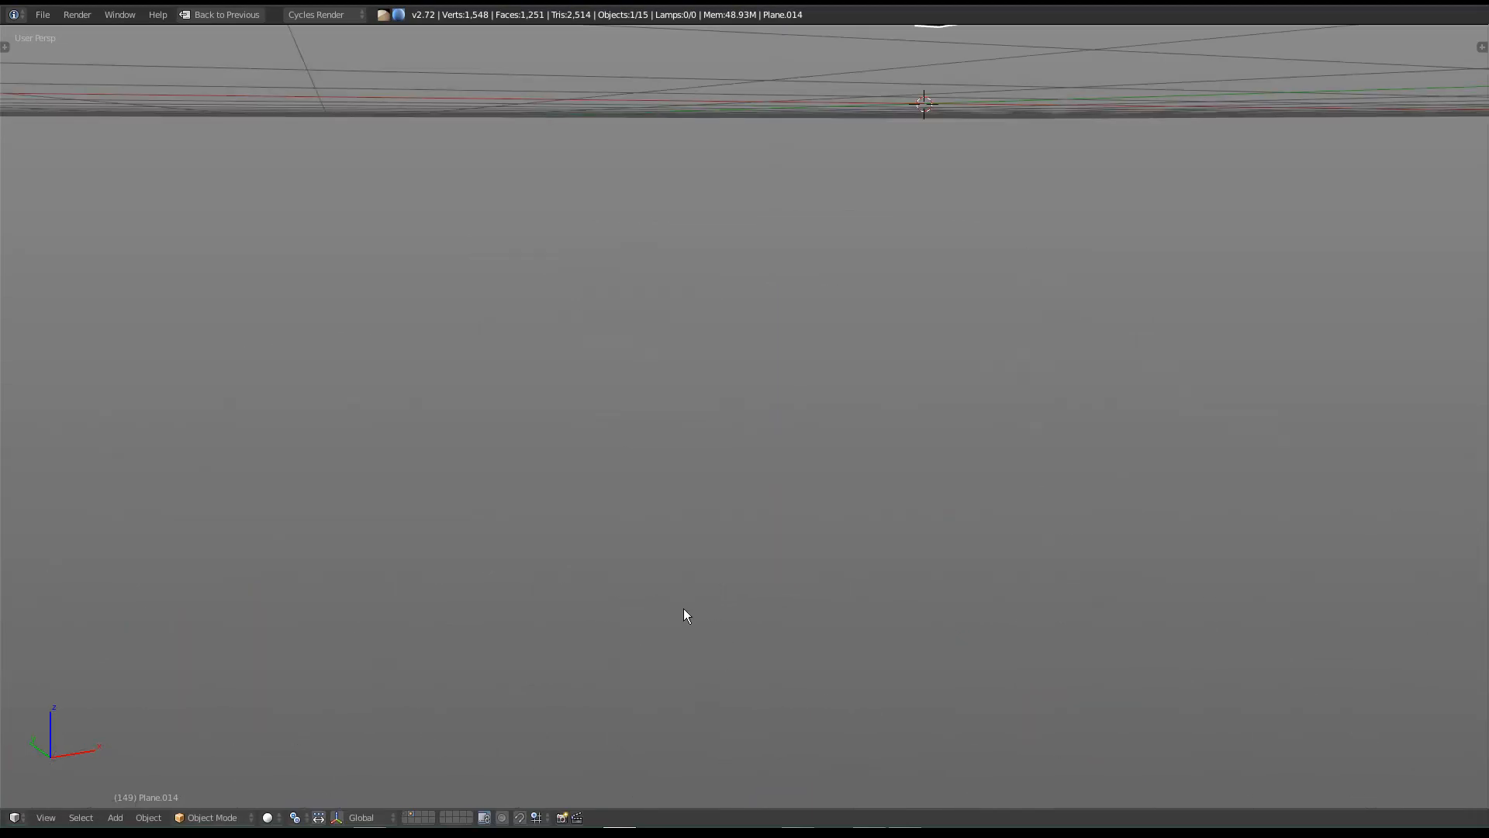
key(g)
key(z)
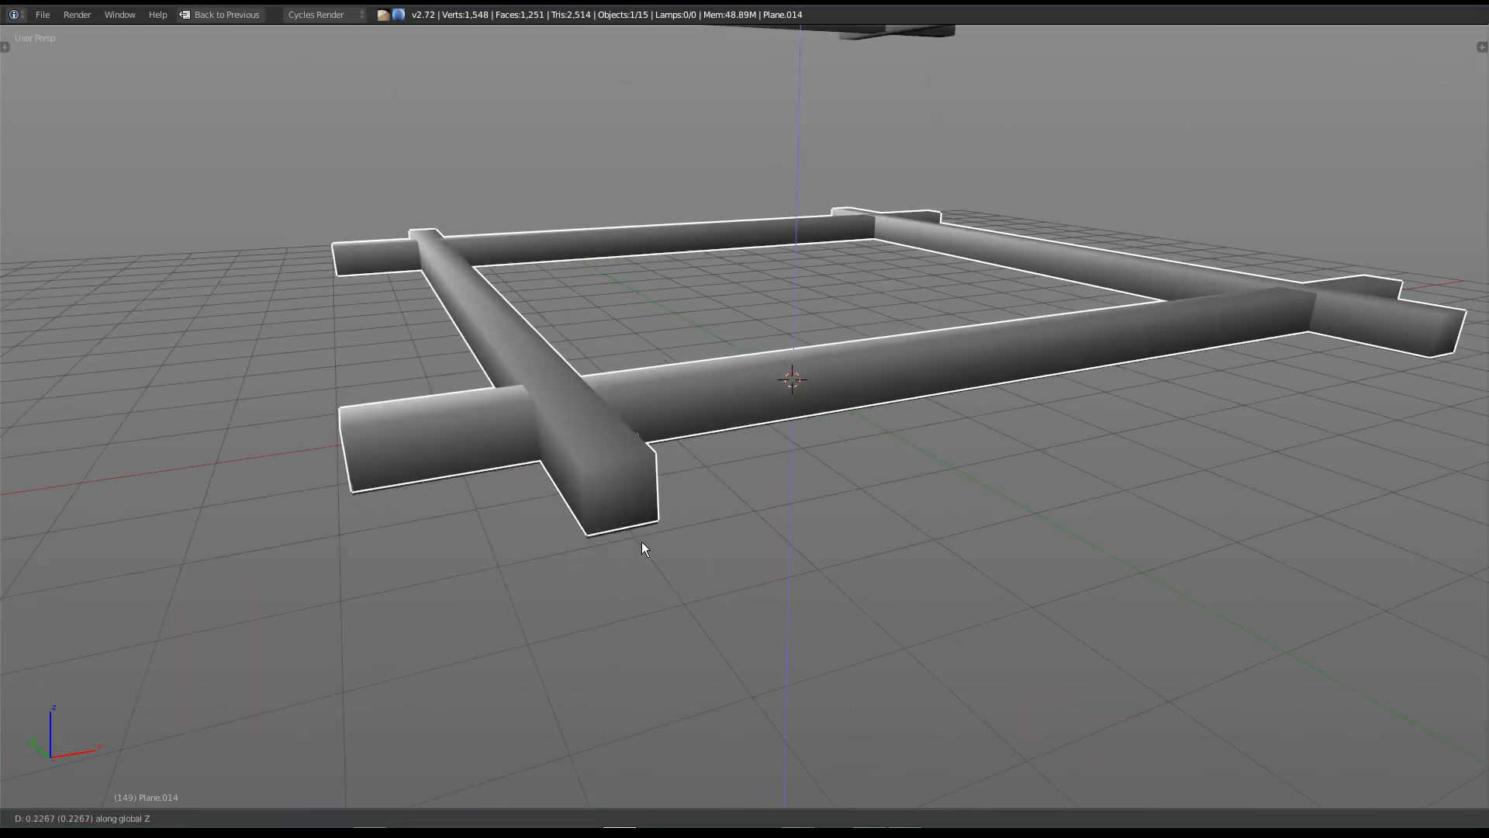
click(640, 545)
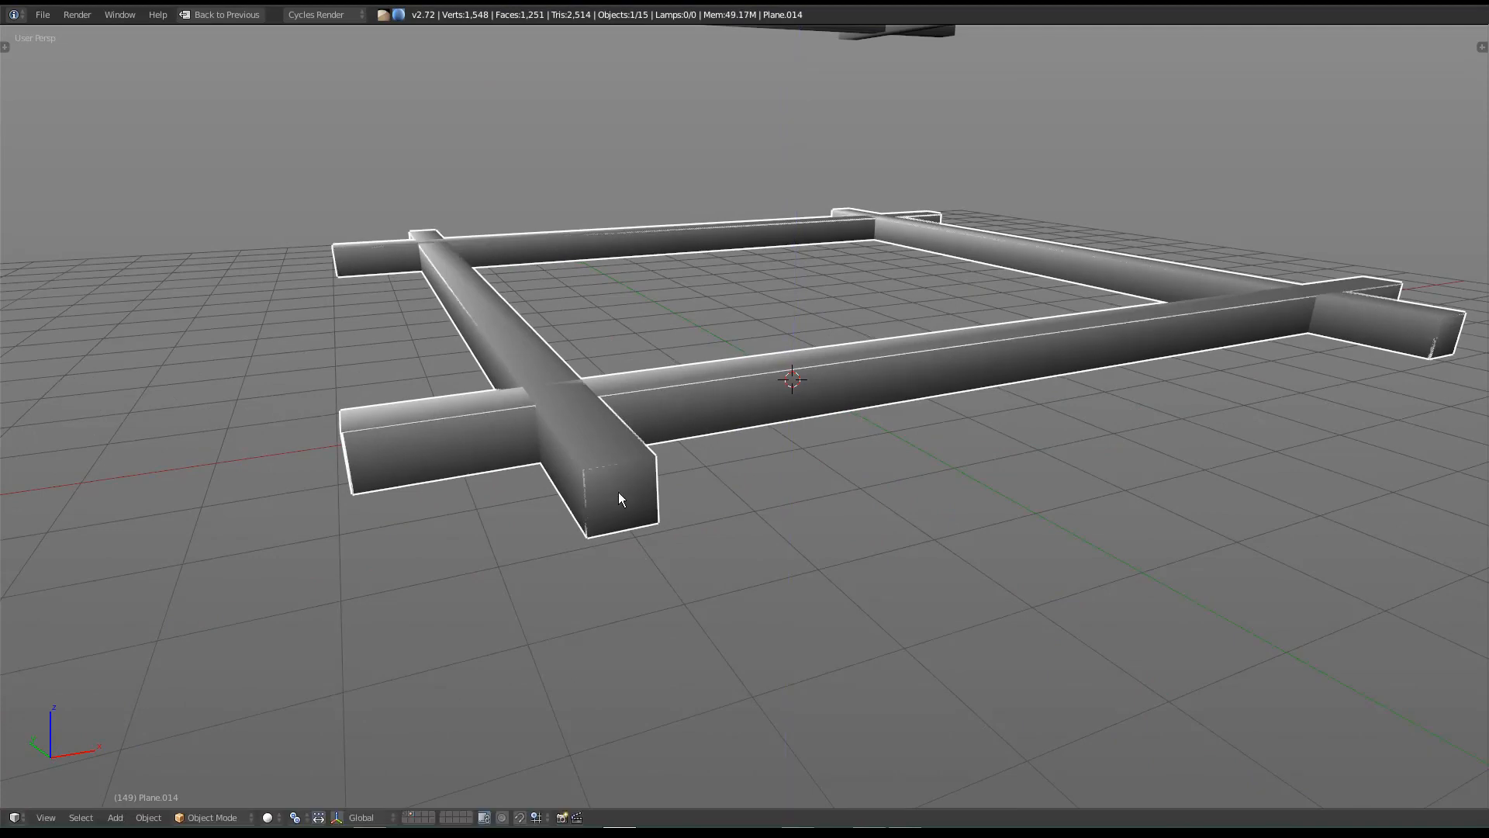
Step: Delete the old bottom frames object and select the new lowest frame in its place
right_click(599, 448)
key(x)
click(608, 596)
right_click(597, 426)
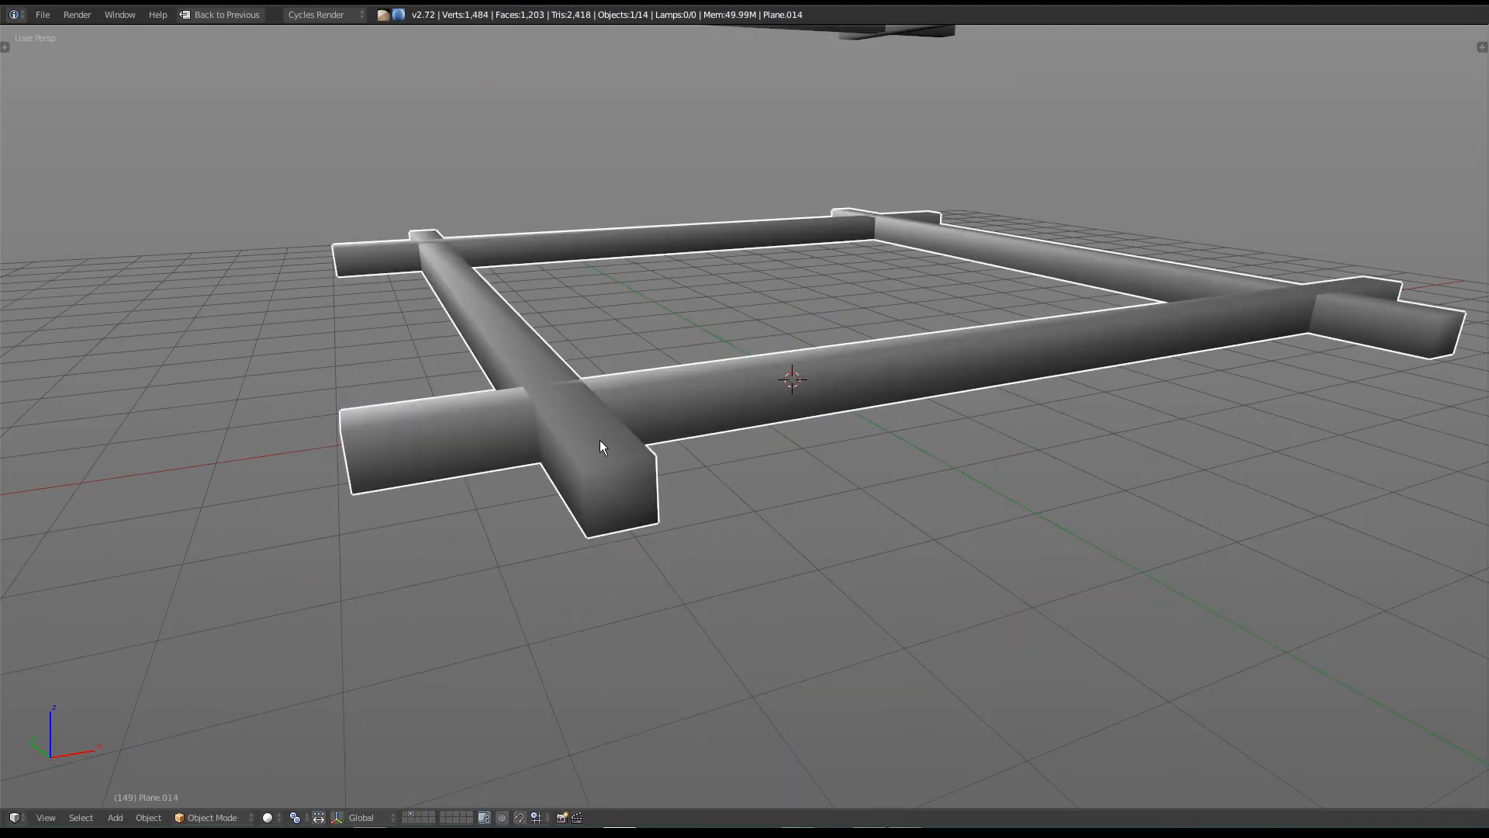
Step: Select the two new bottom frames together with the top frame and join all three into one object
scroll(743, 341, down, 3)
shift+middle_drag(690, 170, 700, 344)
right_click(670, 320)
right_click(670, 325)
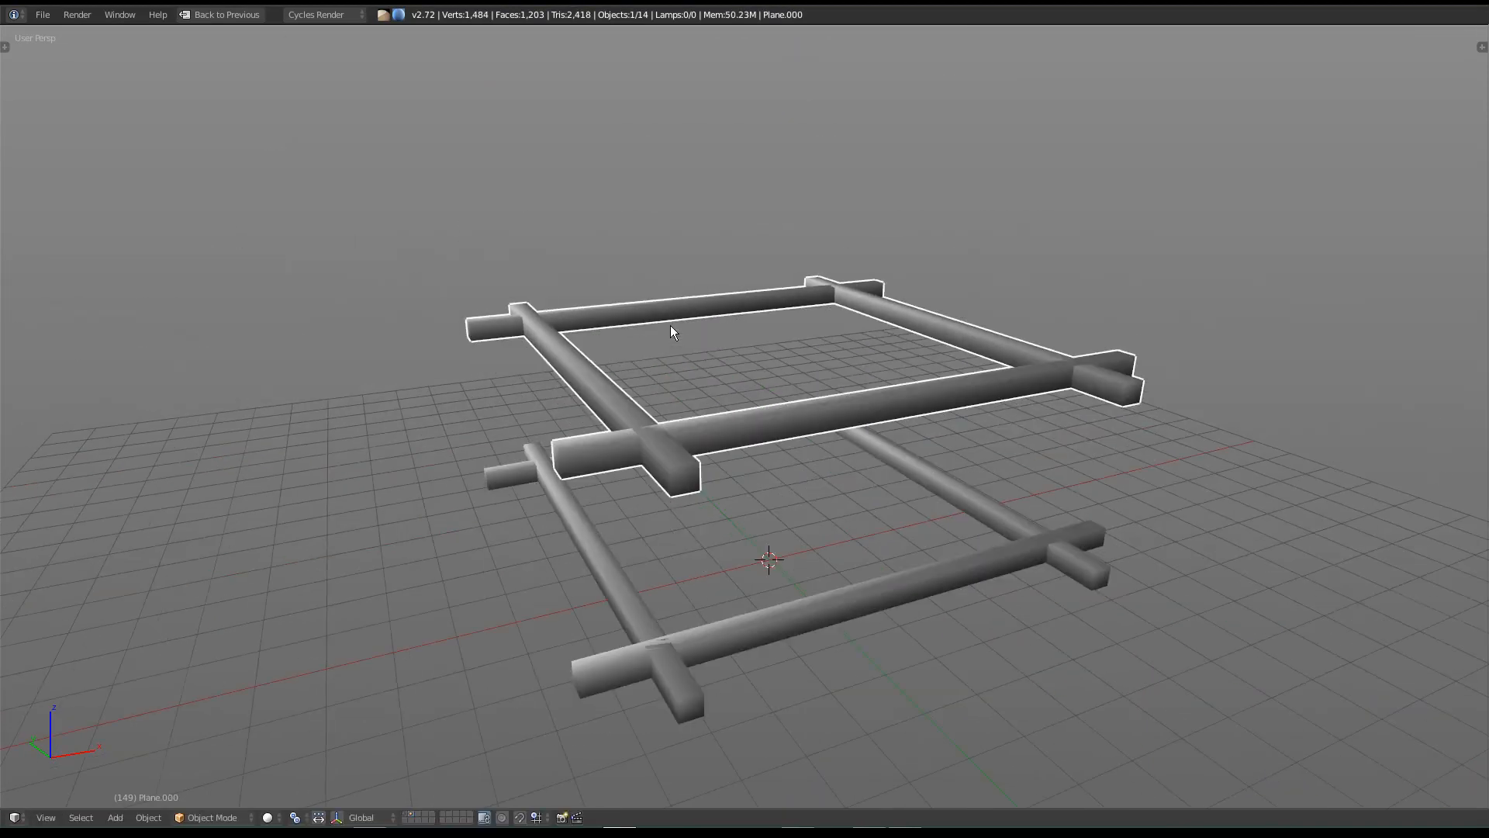
shift+right_click(574, 510)
scroll(620, 465, down, 4)
shift+middle_drag(671, 224, 683, 404)
shift+right_click(639, 240)
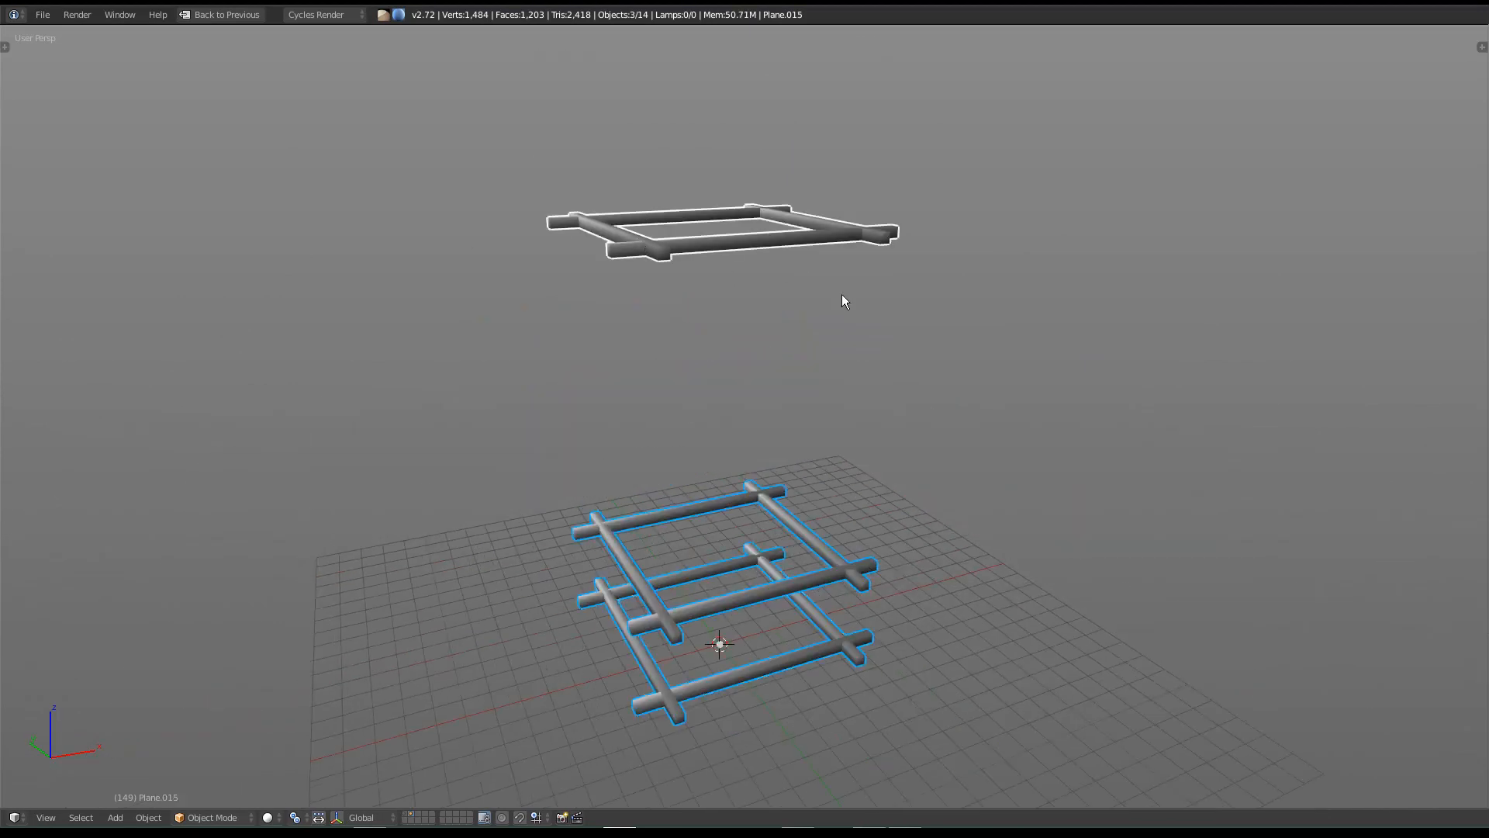
key(ctrl+j)
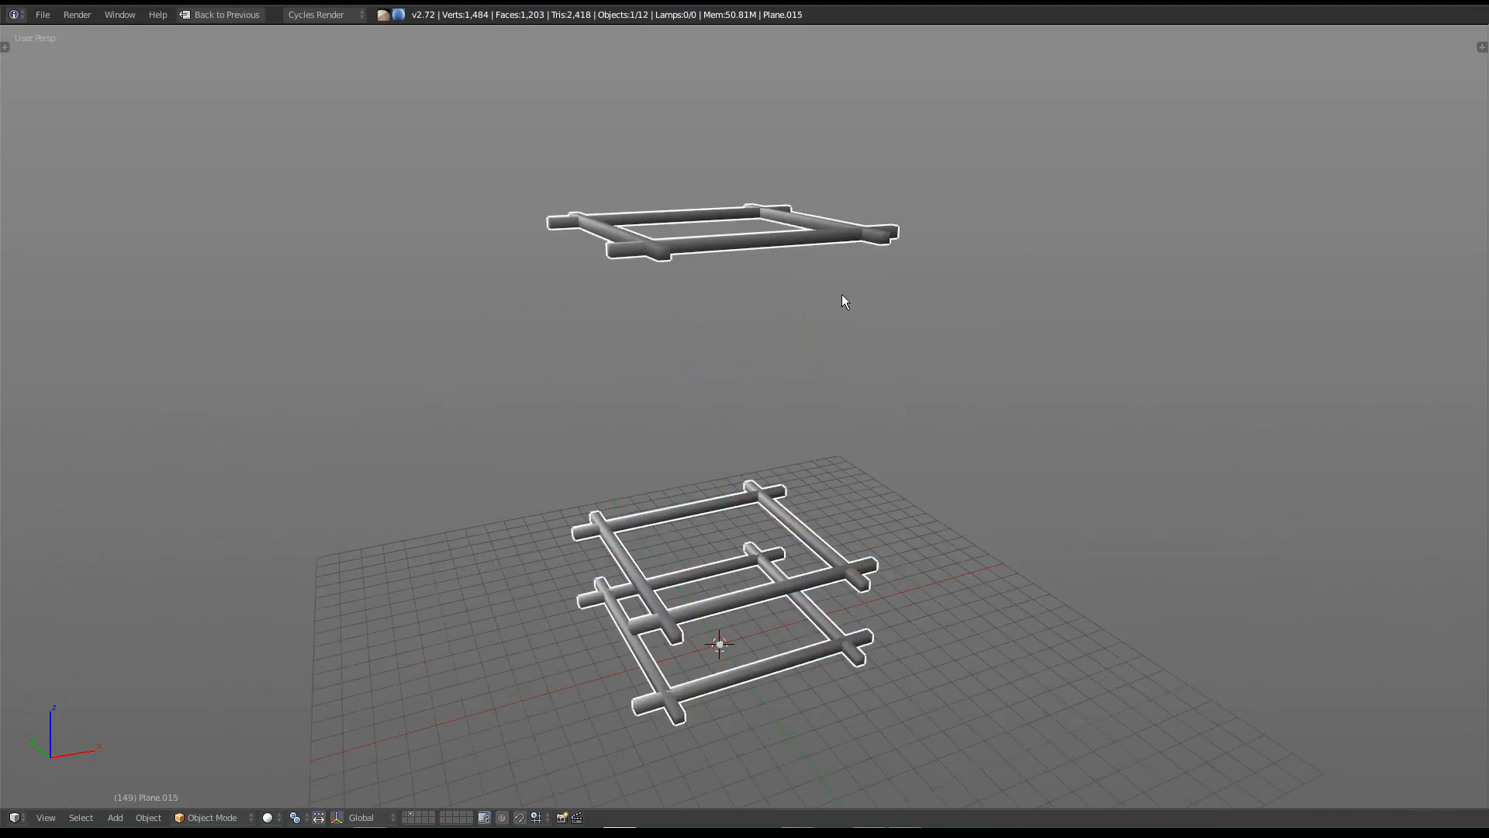
Step: Restore the split layout, enter Edit Mode on the joined frames with everything selected, and examine their shared UV strips on the LAMPE image
key(ctrl+Up)
key(Tab)
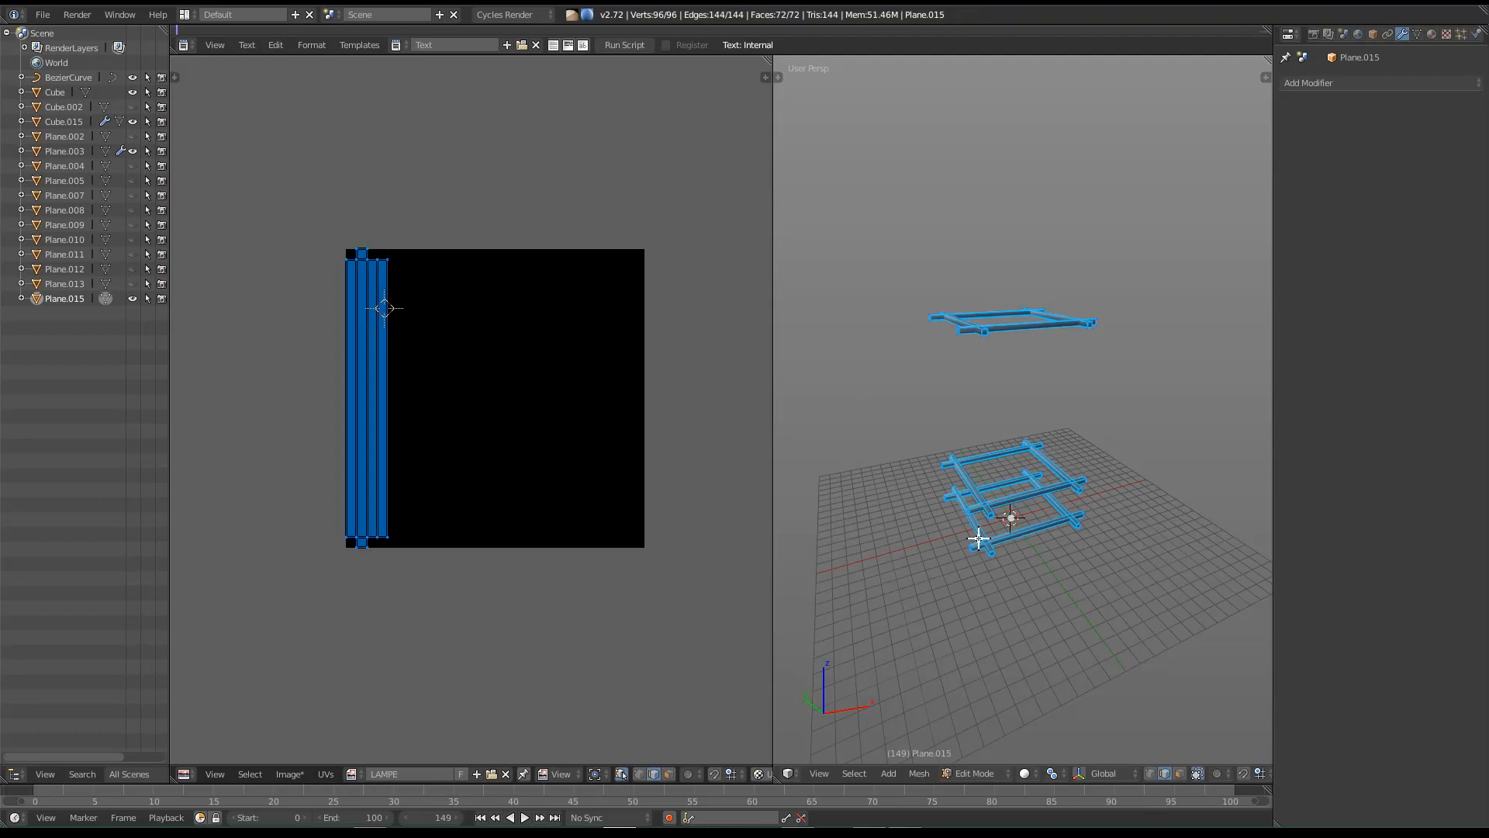
key(a)
key(a)
scroll(645, 418, up, 4)
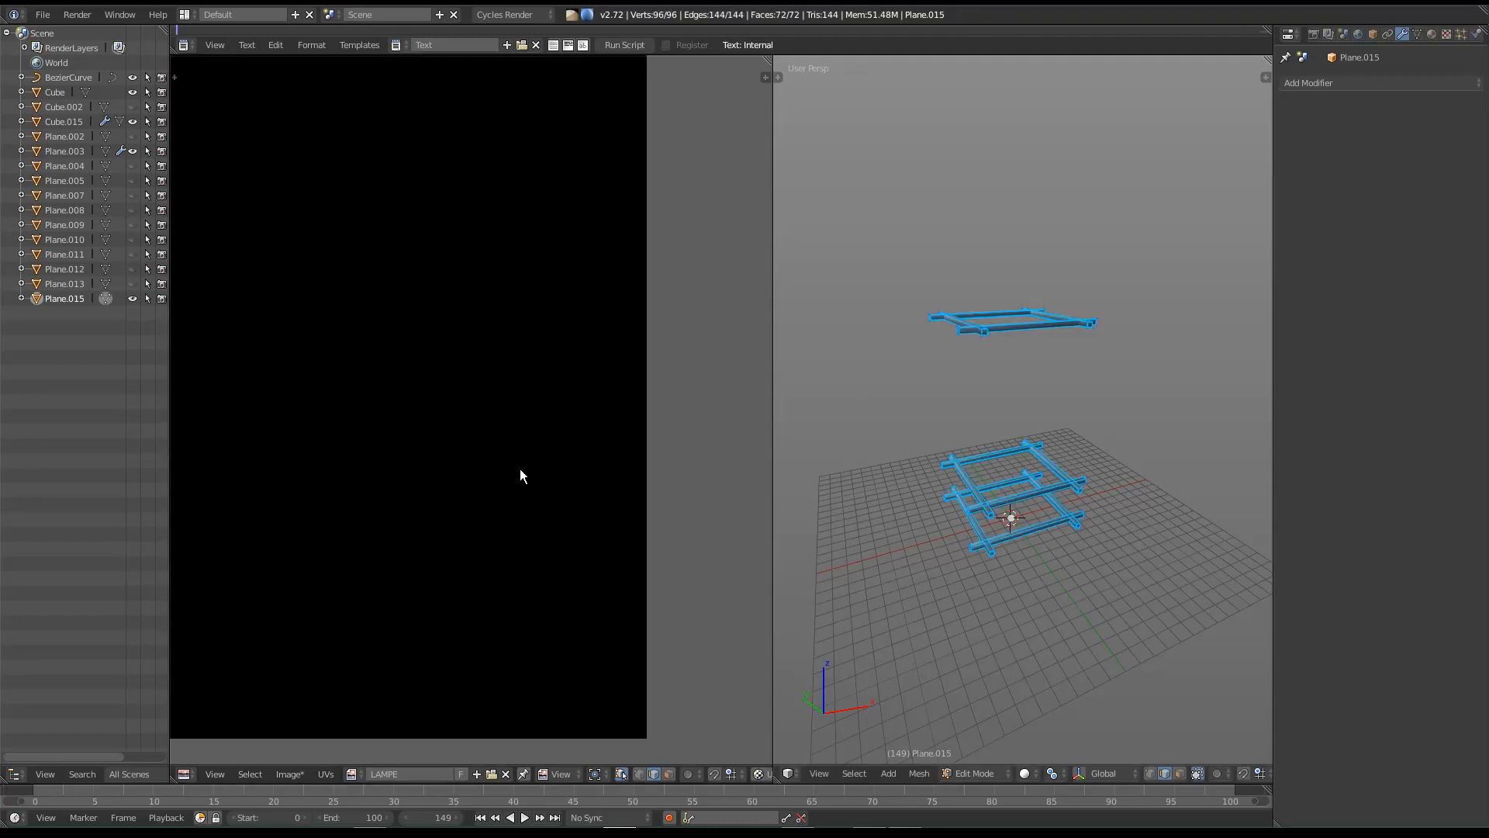
middle_drag(515, 472, 755, 476)
scroll(386, 379, down, 2)
middle_drag(359, 386, 450, 407)
middle_drag(1177, 509, 1046, 482)
scroll(1047, 482, up, 5)
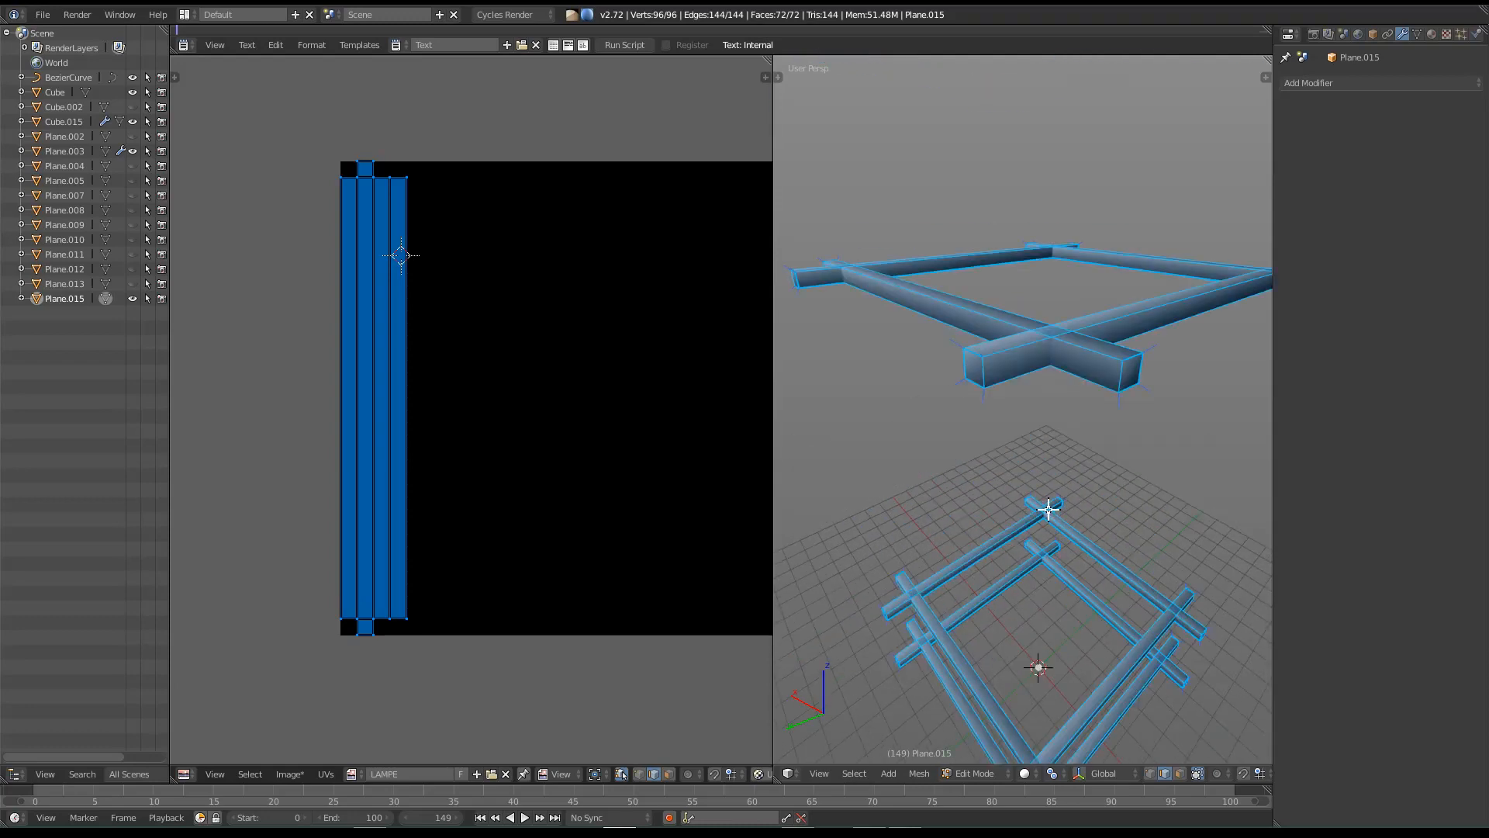
Step: Select the whole front beam of the upper frame and move its UV island 150 units along X, beside the stacked strips
middle_drag(482, 422, 428, 412)
scroll(981, 462, down, 2)
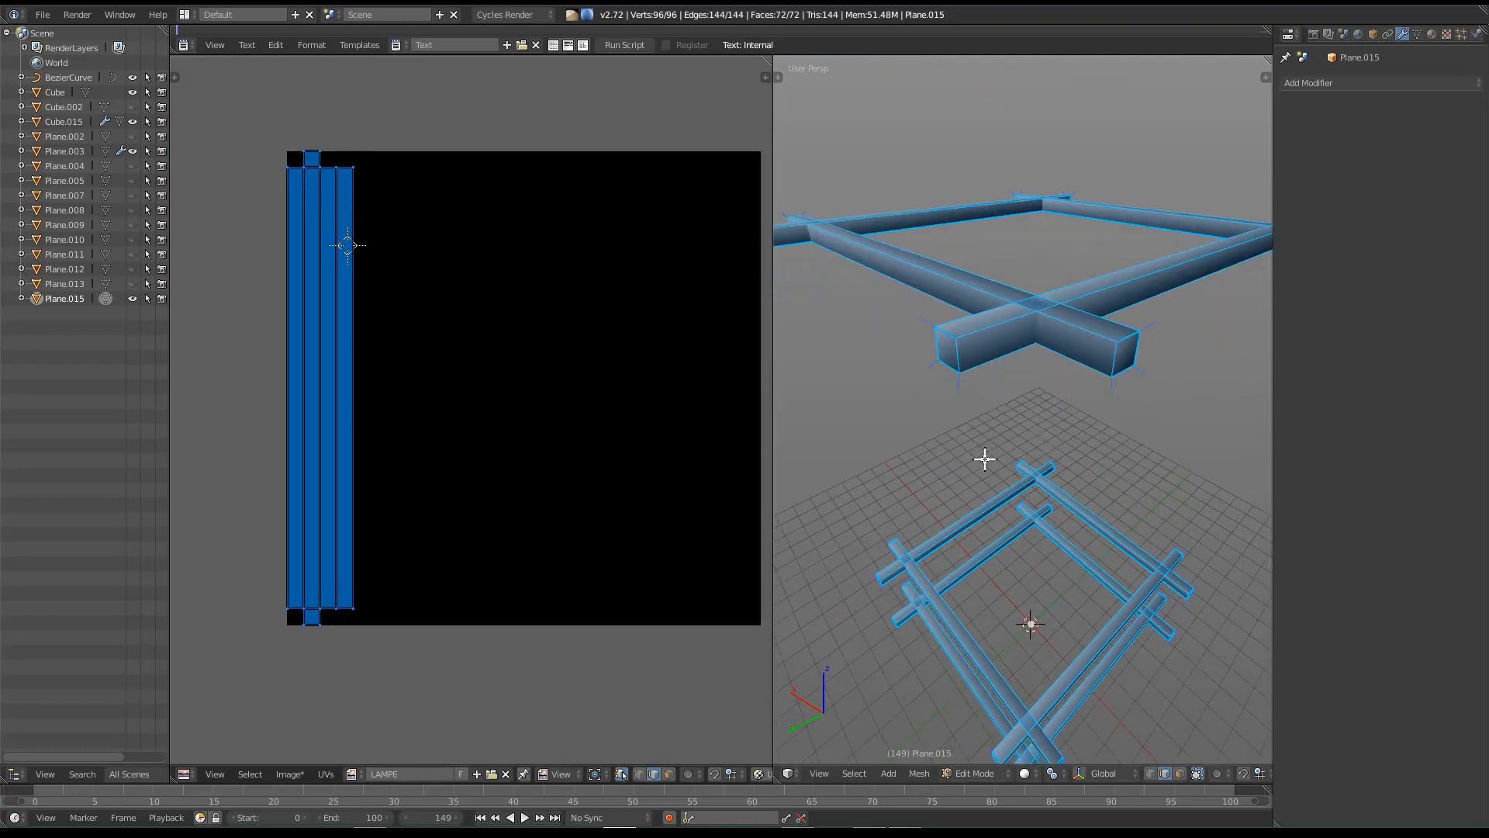
right_click(1111, 355)
key(ctrl+l)
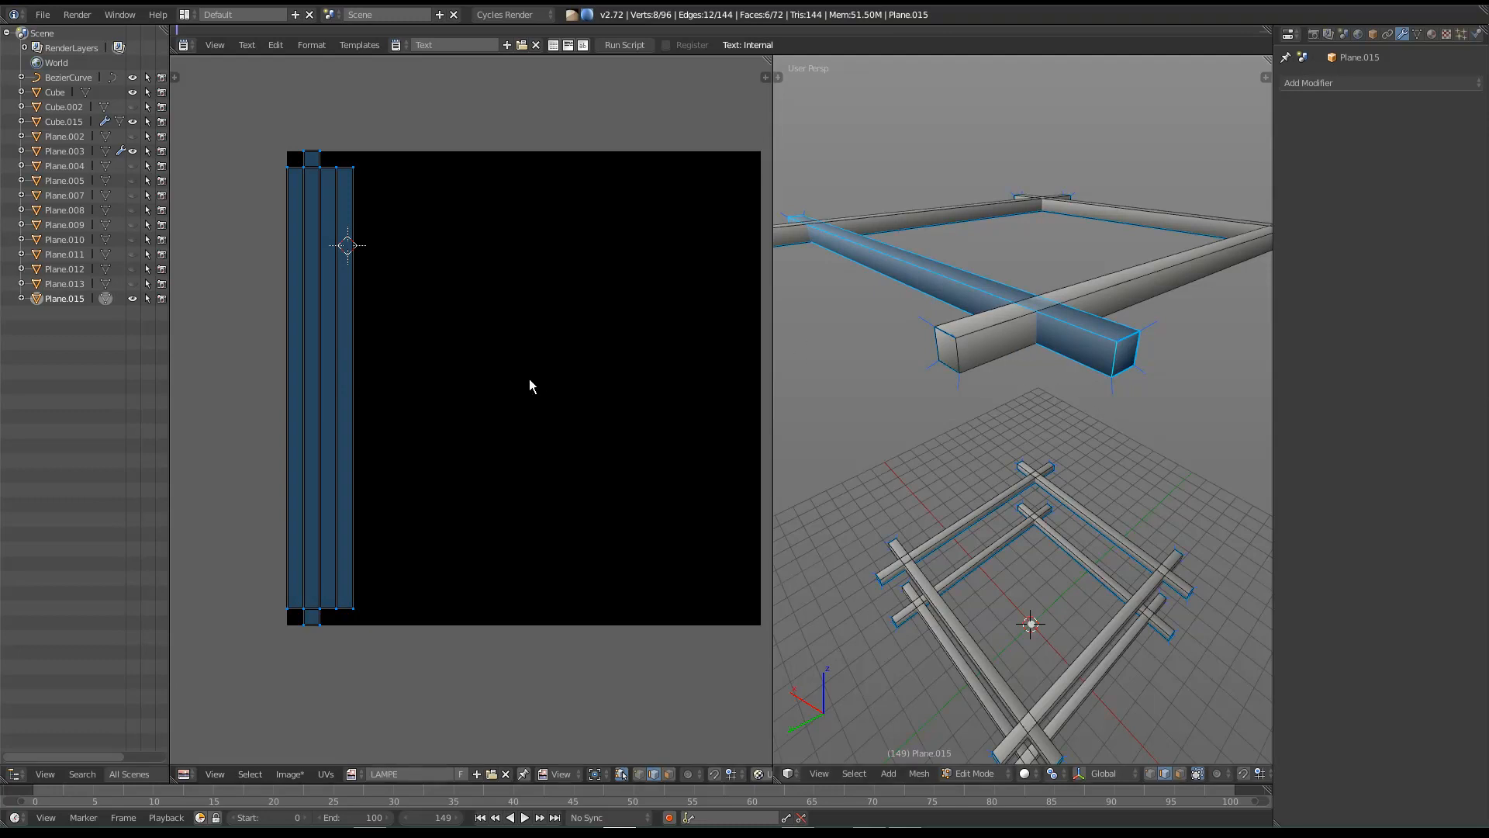
middle_drag(1069, 669, 1071, 638)
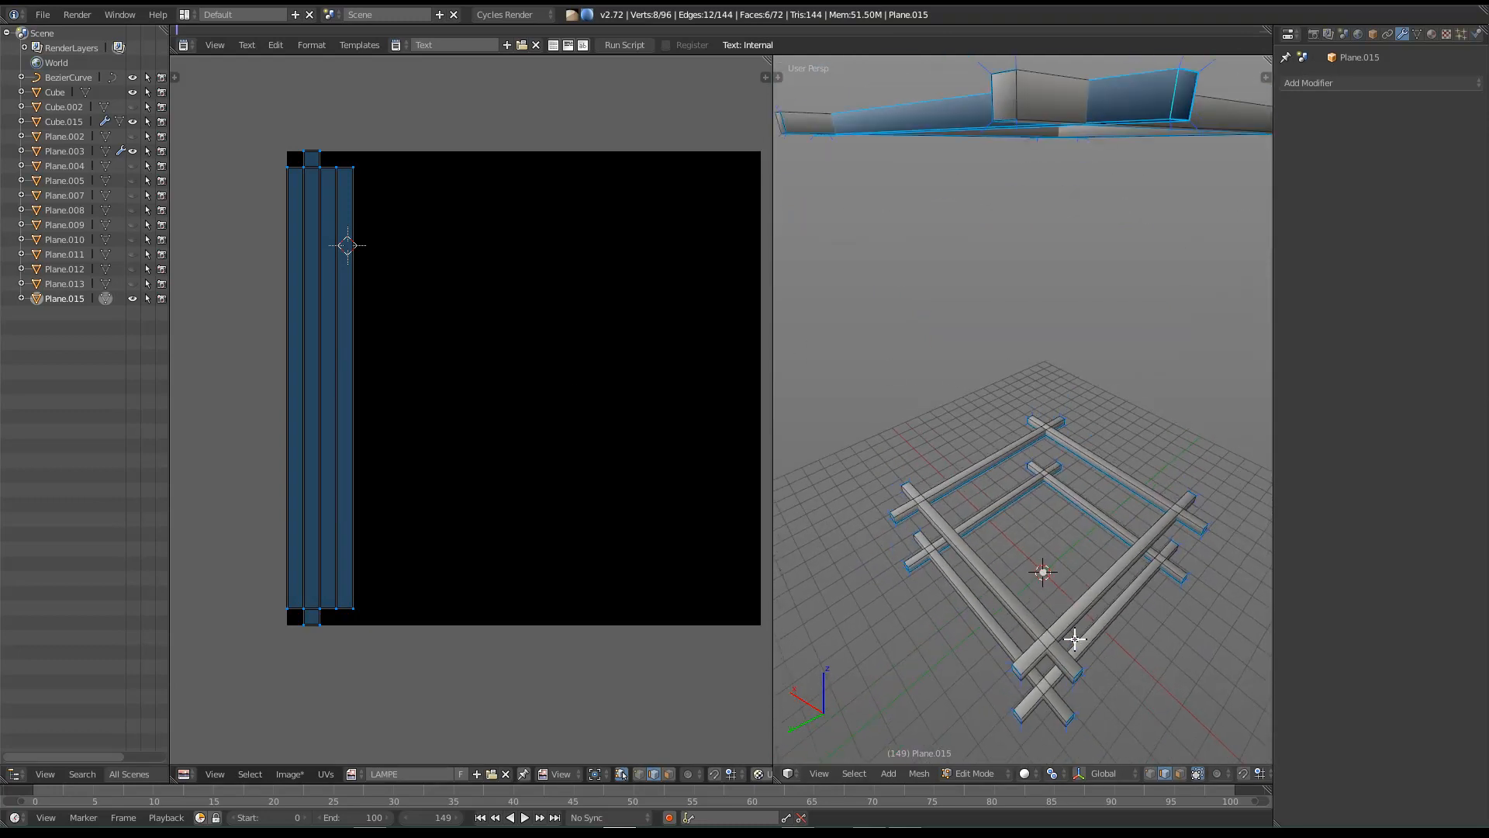
middle_drag(1118, 239, 667, 469)
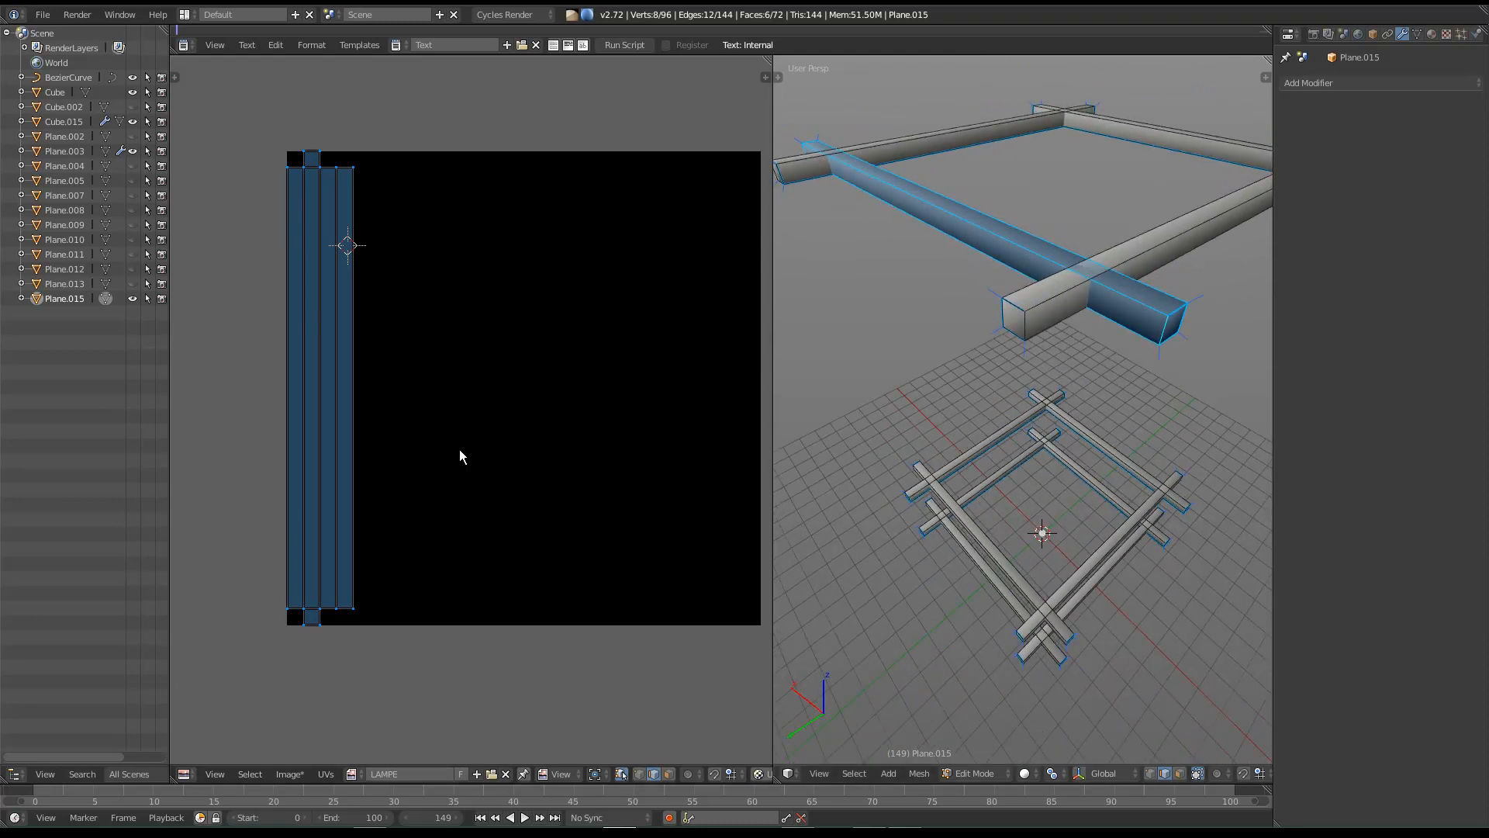
key(g)
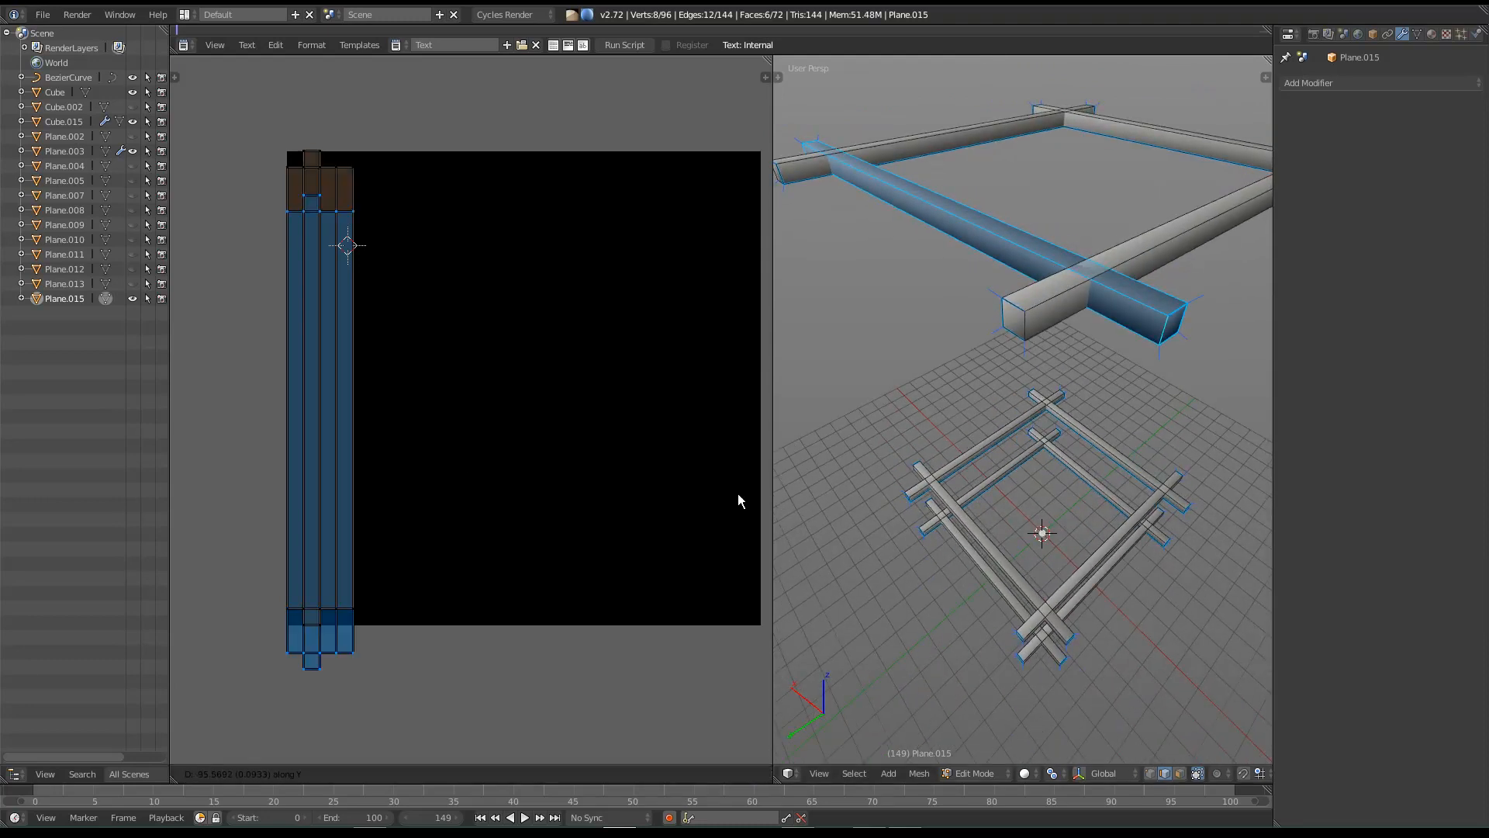
text(x)
text(1)
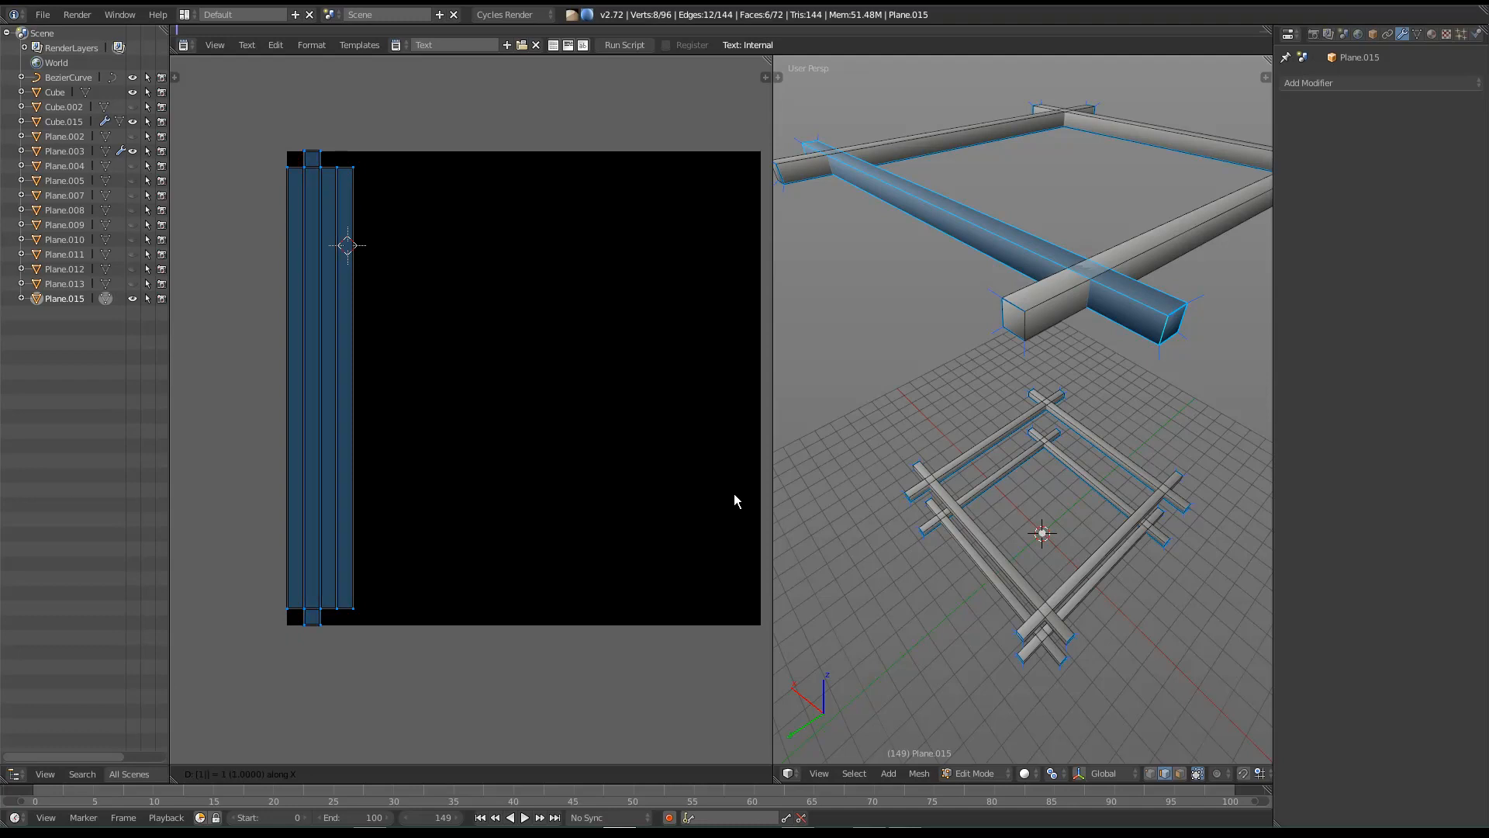
key(BackSpace)
text(10)
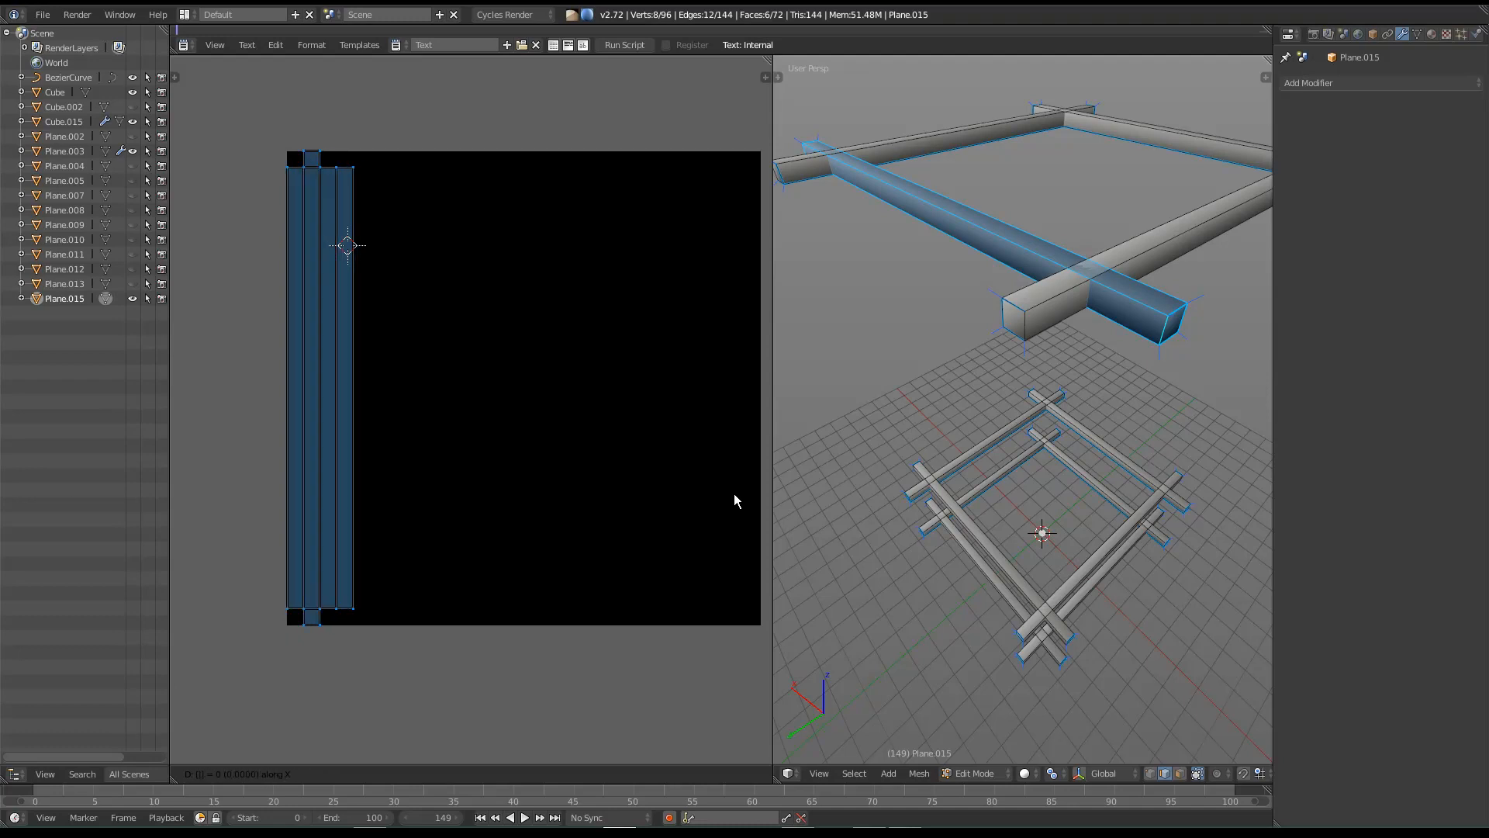
text(0)
key(BackSpace)
key(BackSpace)
key(BackSpace)
text(150)
key(Return)
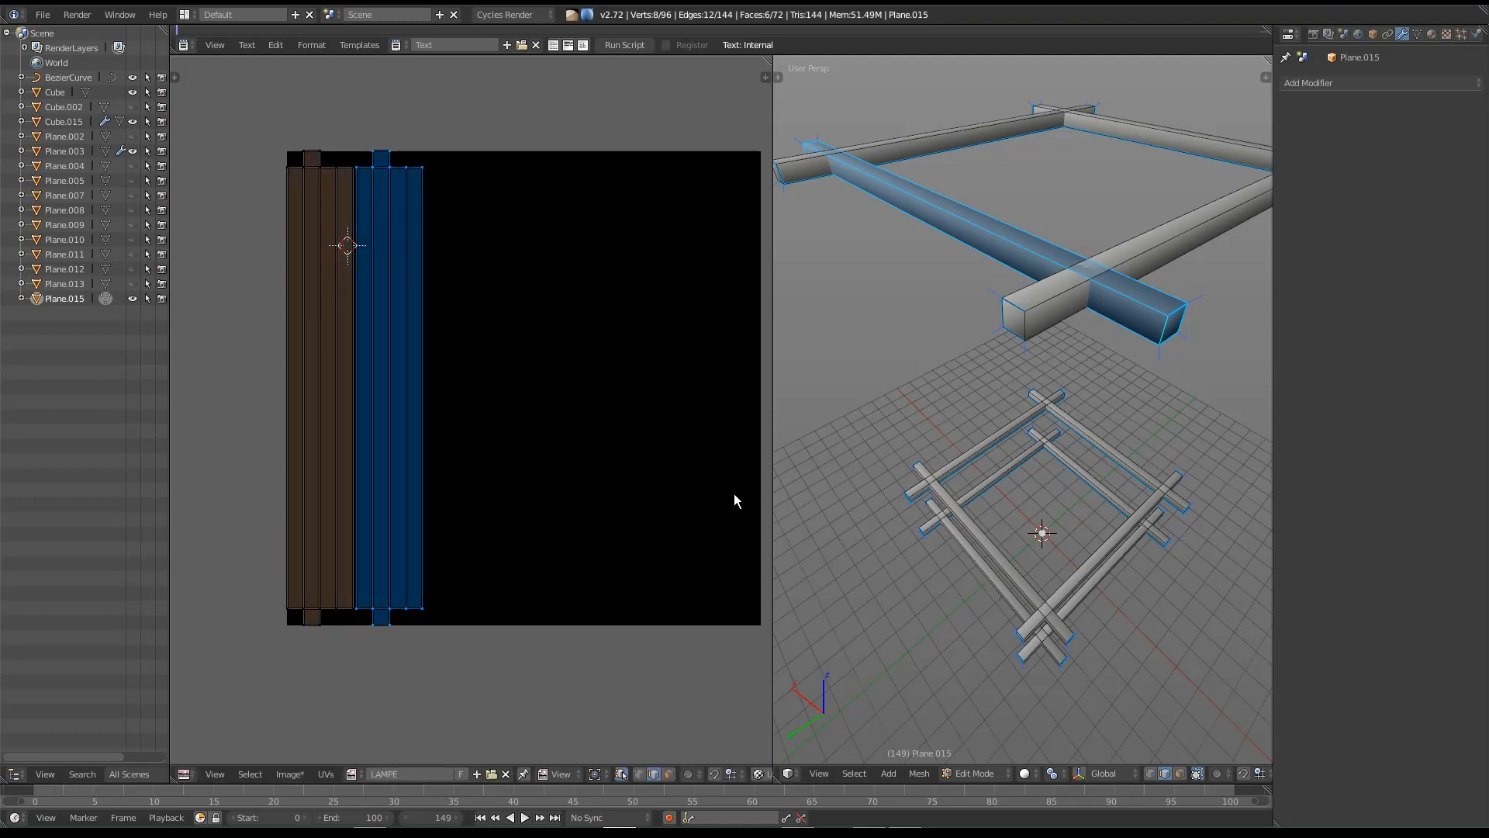
middle_drag(512, 360, 518, 391)
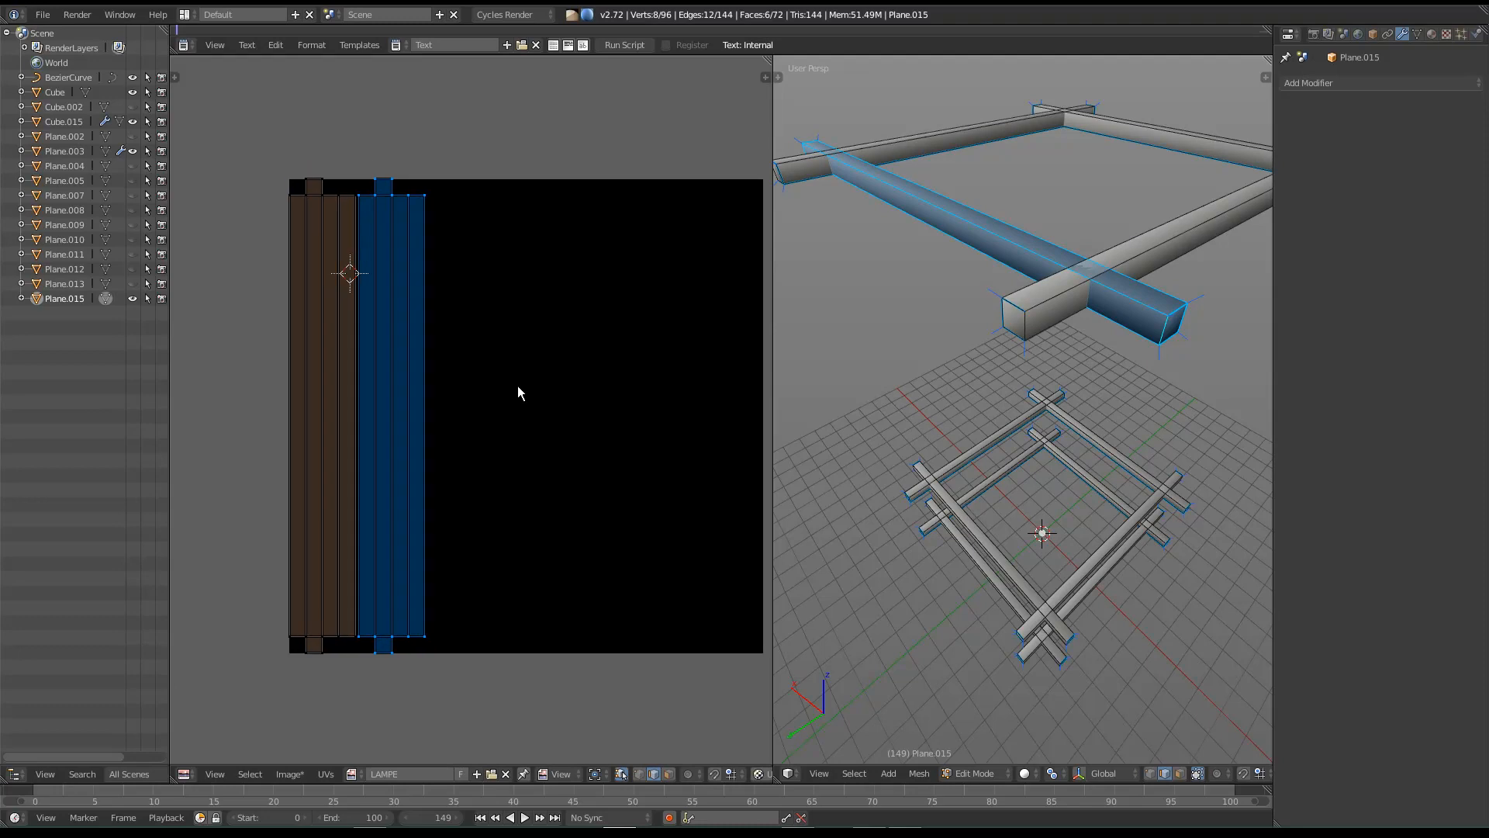
key(g)
key(x)
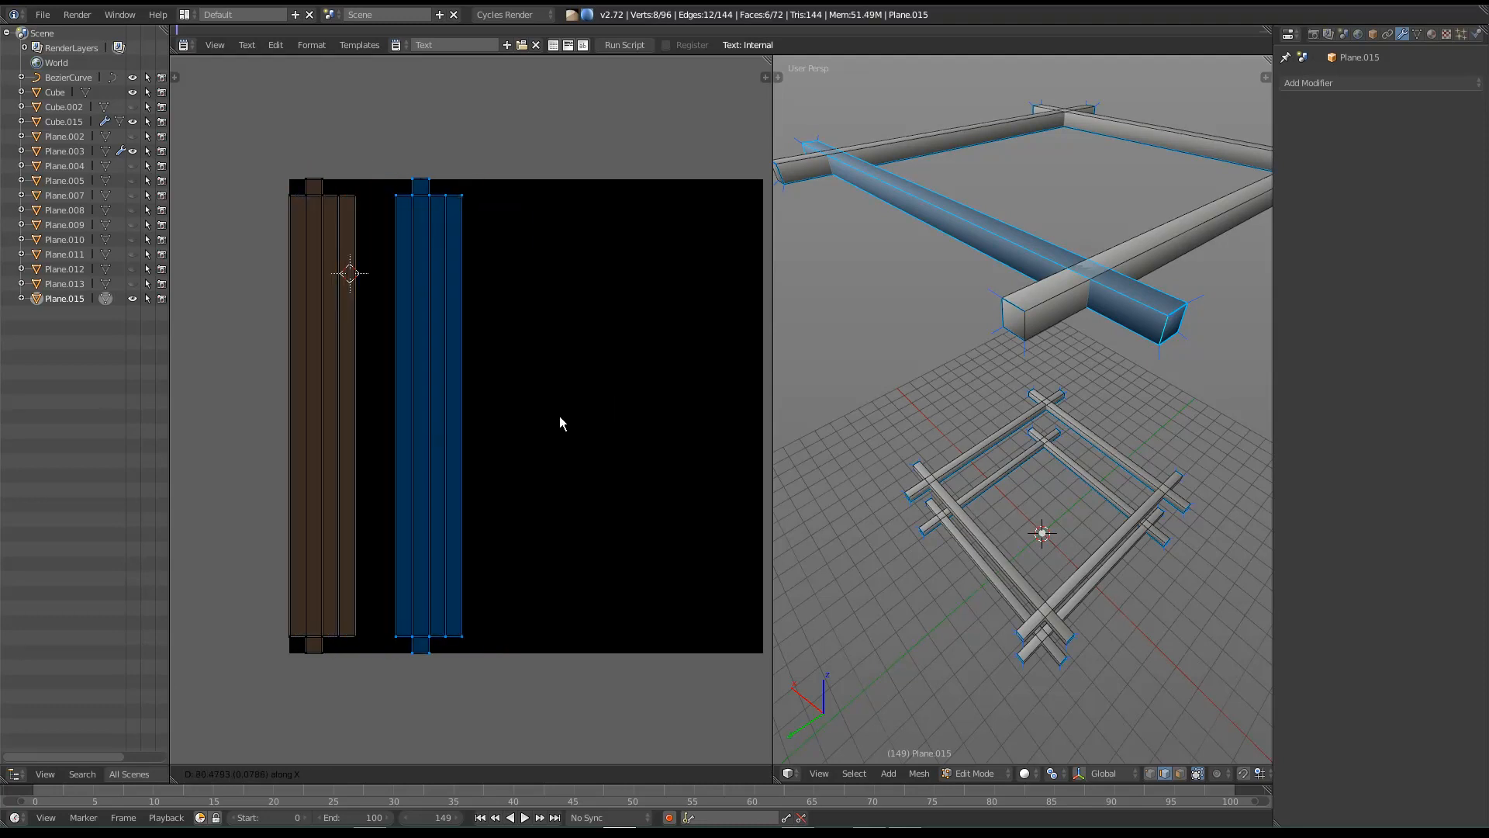
text(150)
key(Escape)
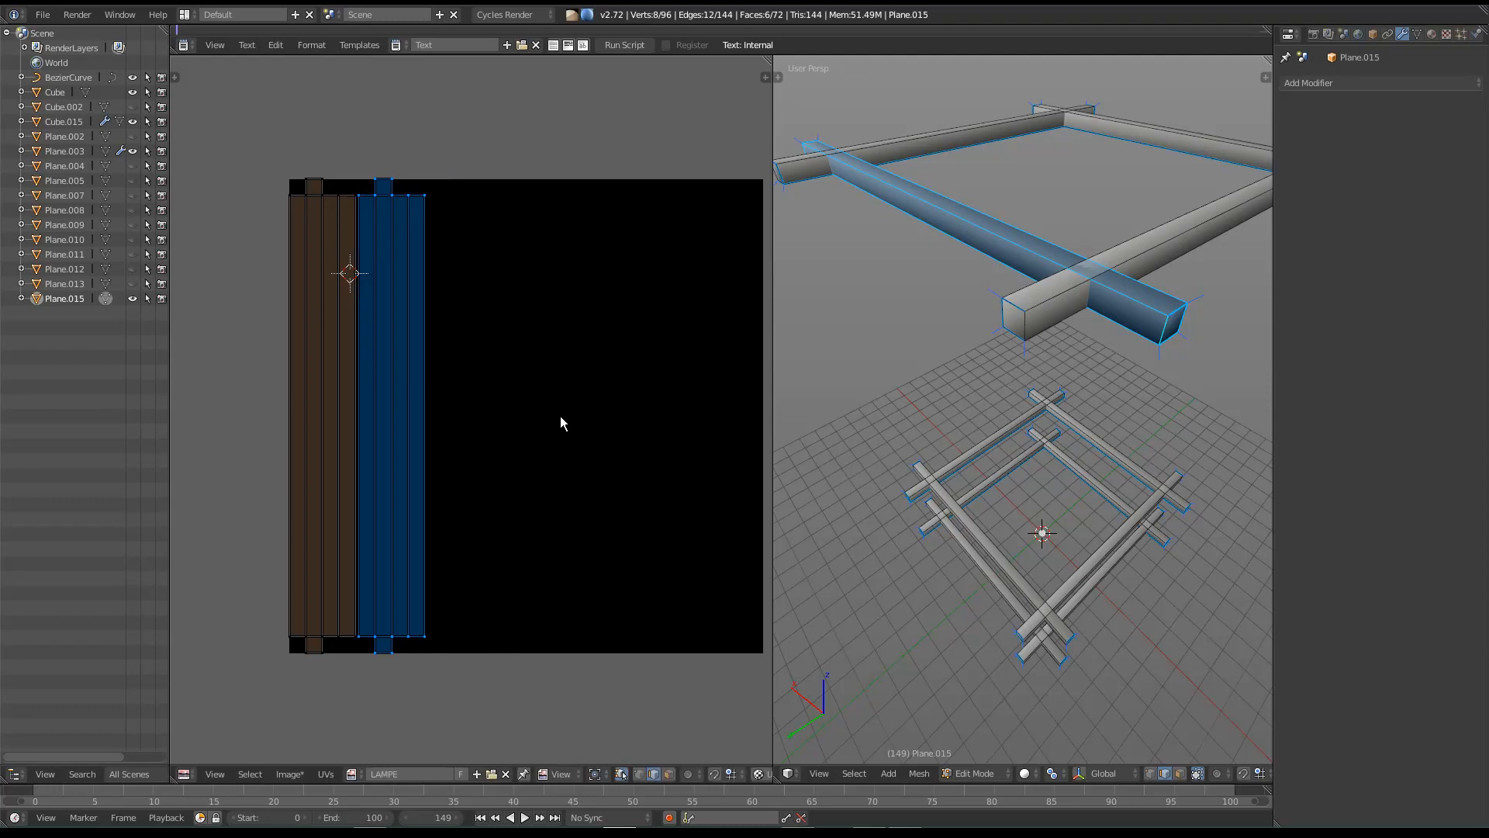
scroll(560, 416, up, 3)
middle_drag(469, 490, 585, 611)
middle_drag(435, 596, 484, 518)
scroll(475, 419, down, 4)
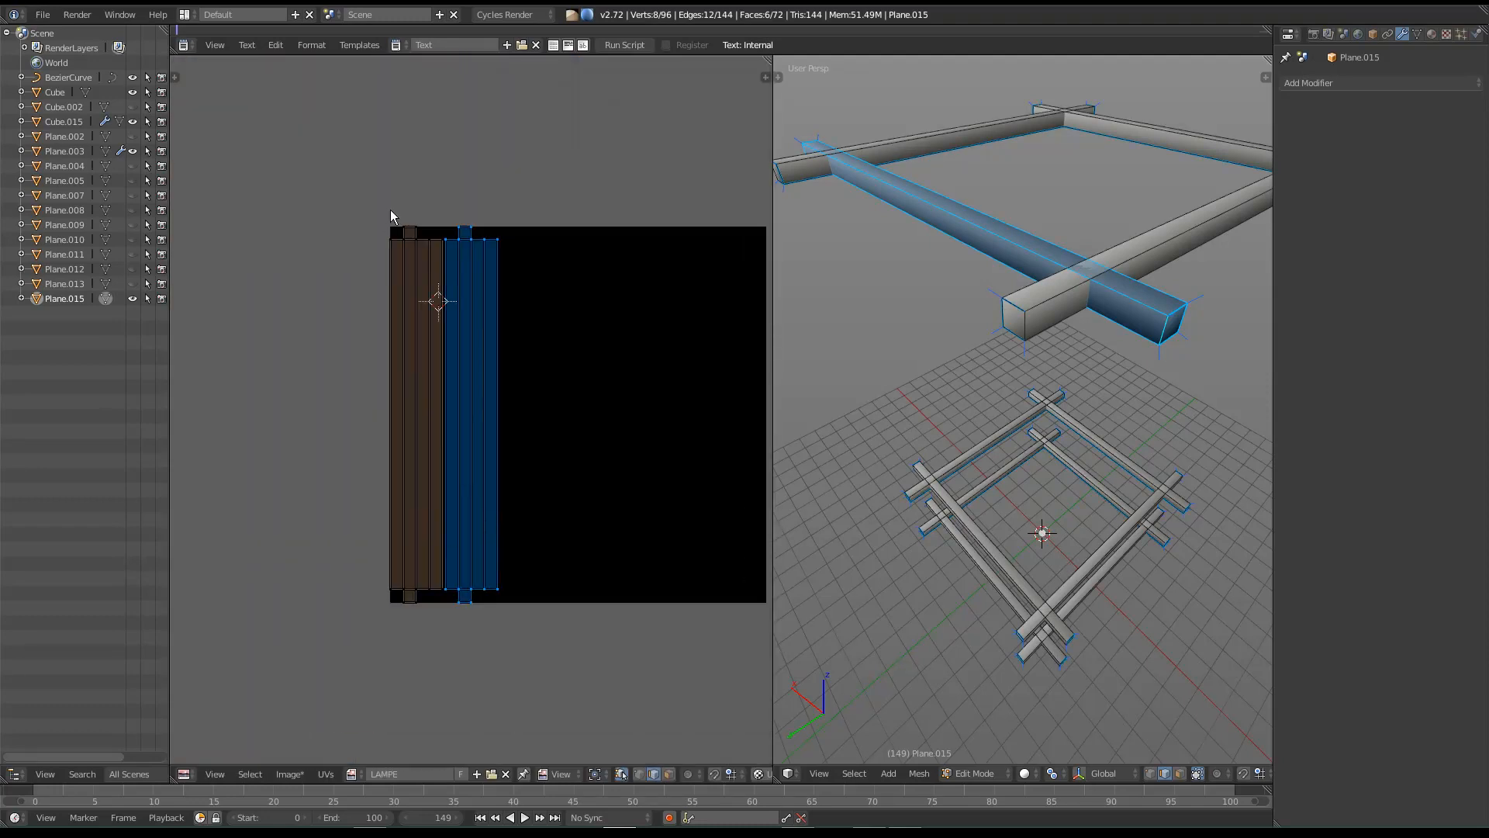
Step: Select the whole front-right beam of the top frame and move its UV island 300 along X
middle_drag(1163, 249, 1147, 282)
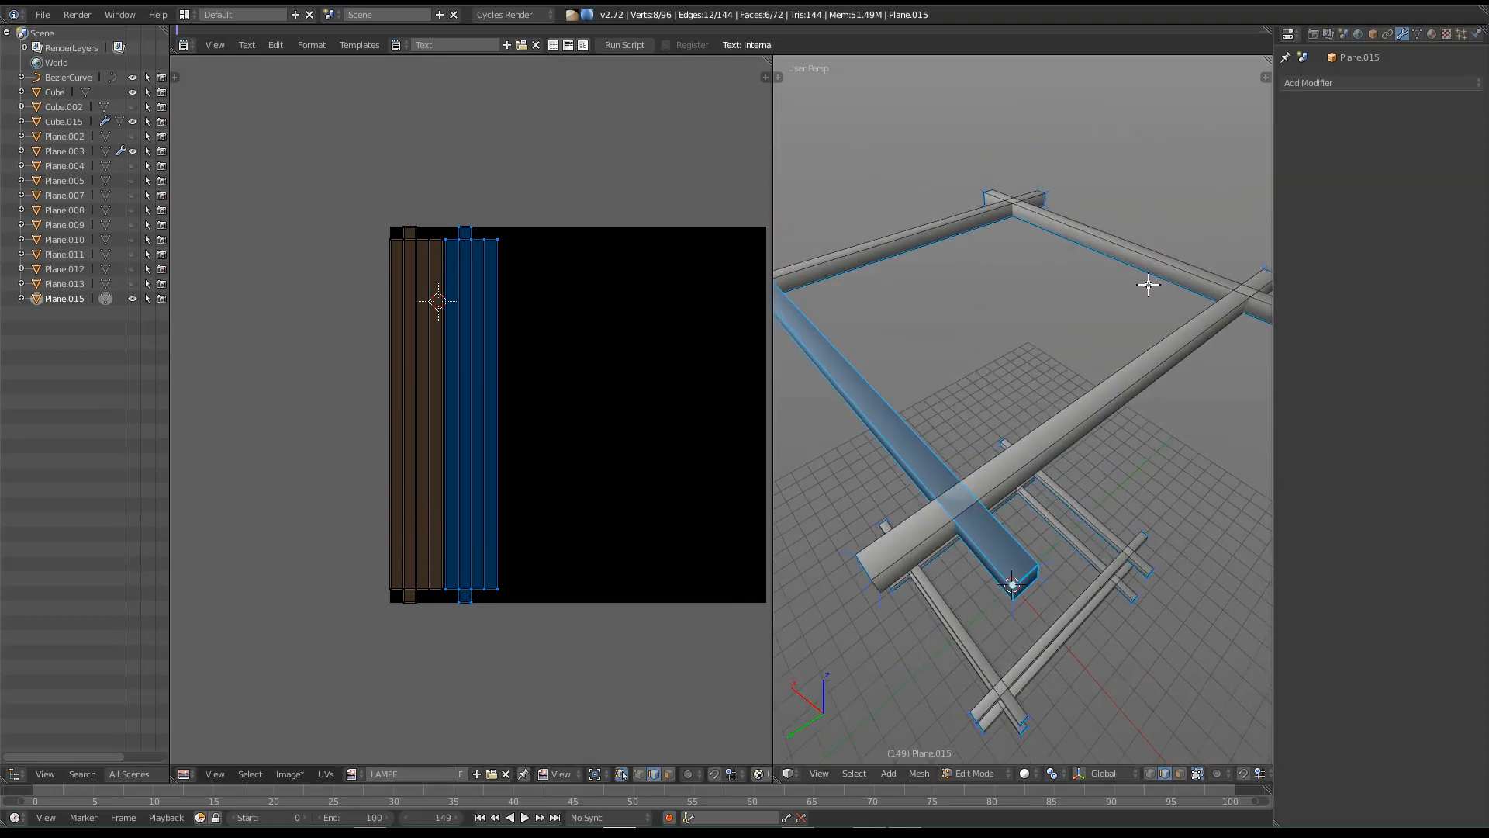
right_click(1154, 360)
key(l)
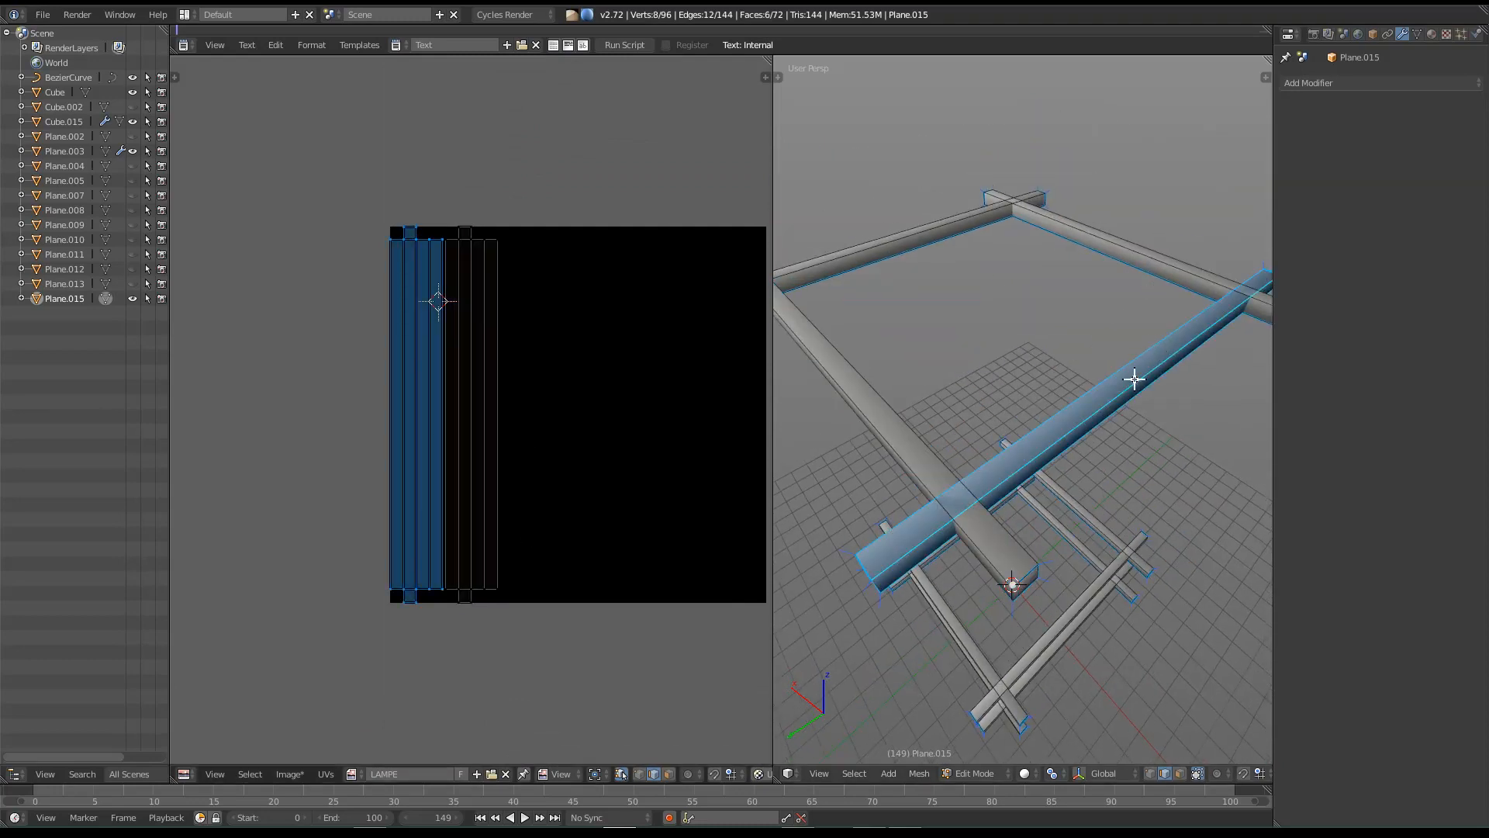
middle_drag(658, 412, 667, 369)
text(gx)
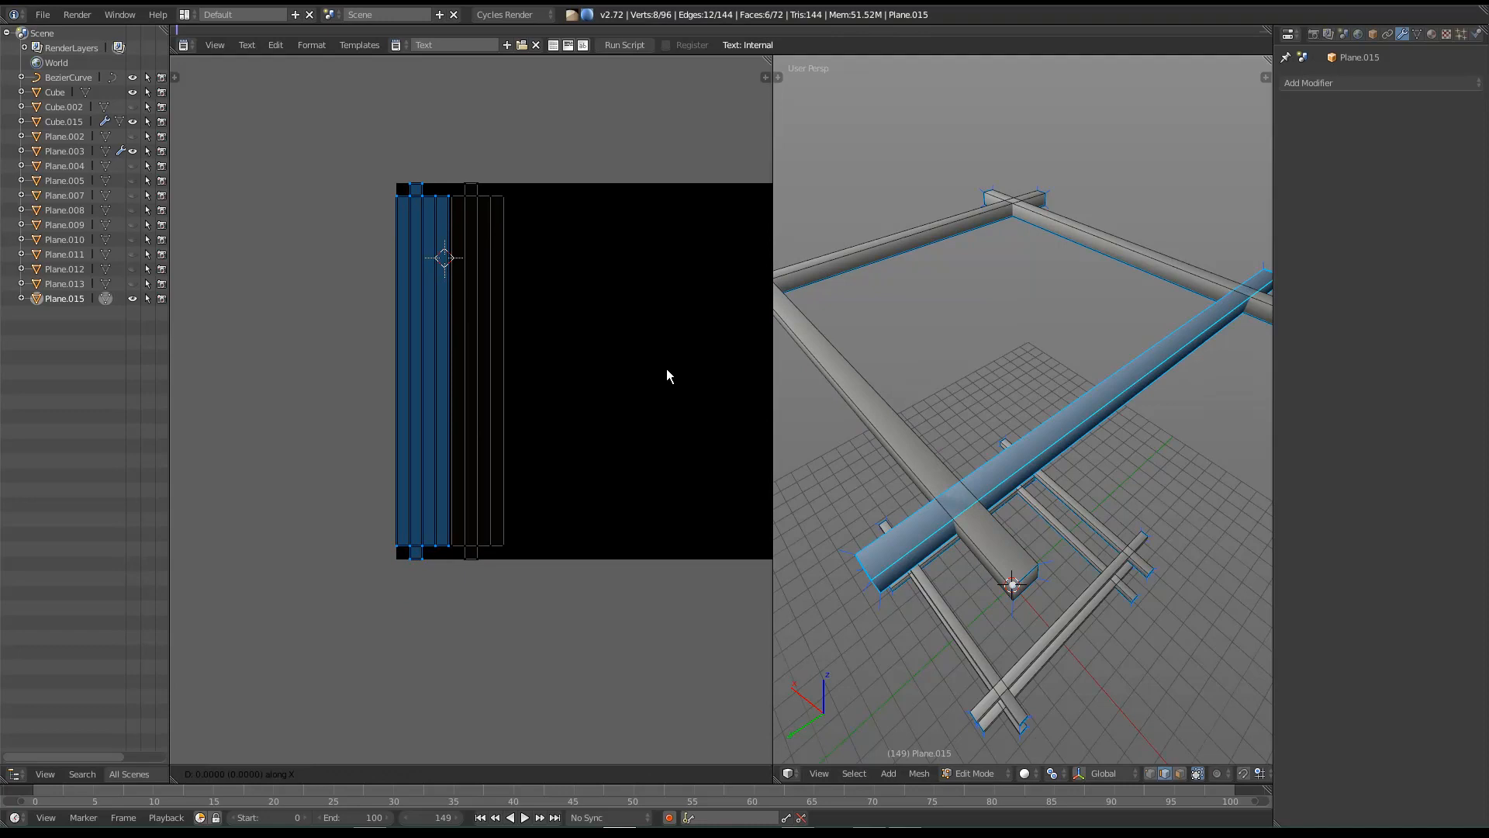
text(300)
key(Return)
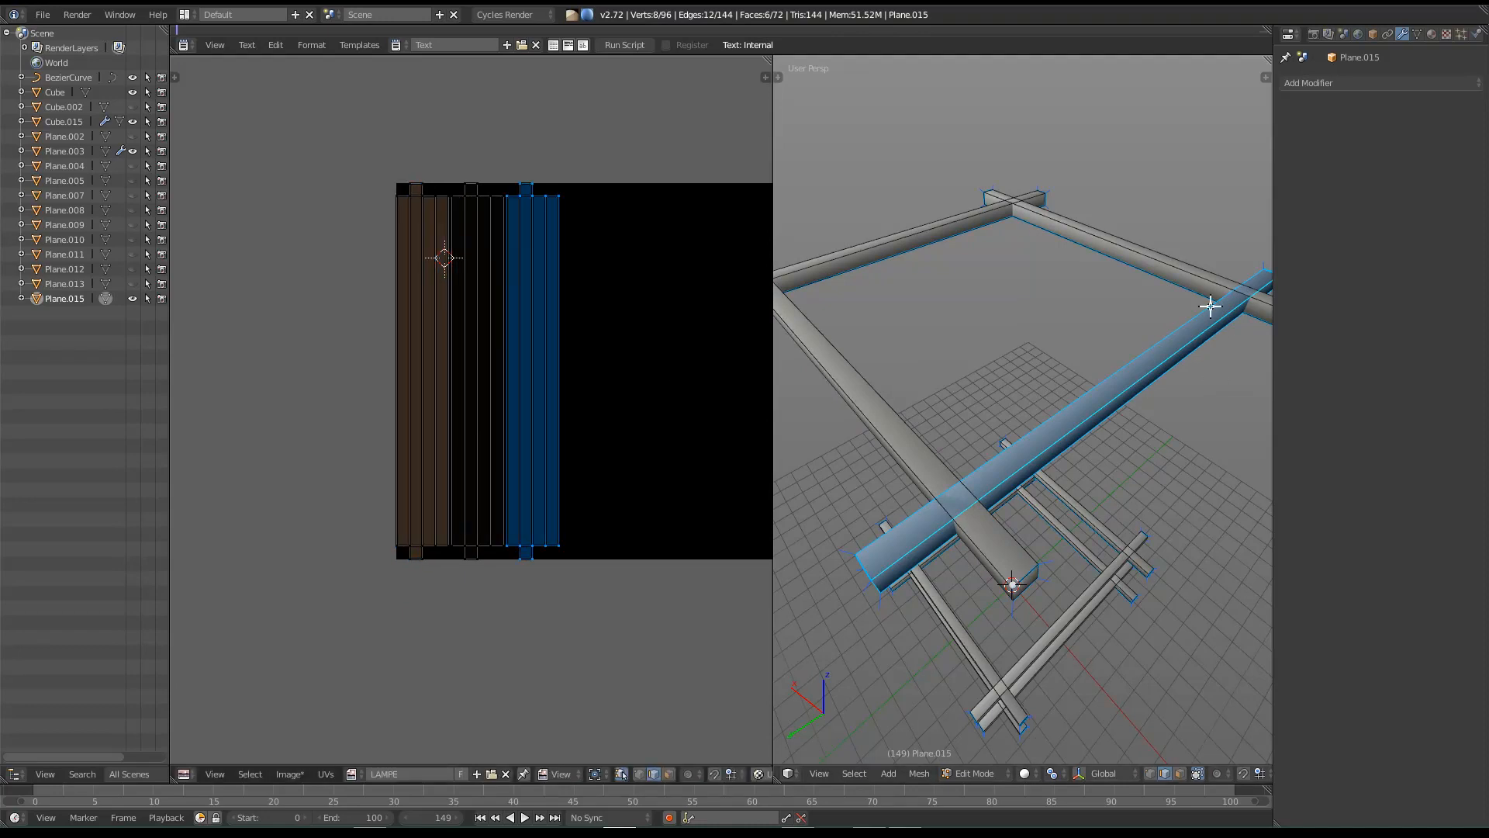
Step: Select the whole back-right beam of the top frame
right_click(1143, 246)
middle_drag(403, 458, 487, 461)
key(l)
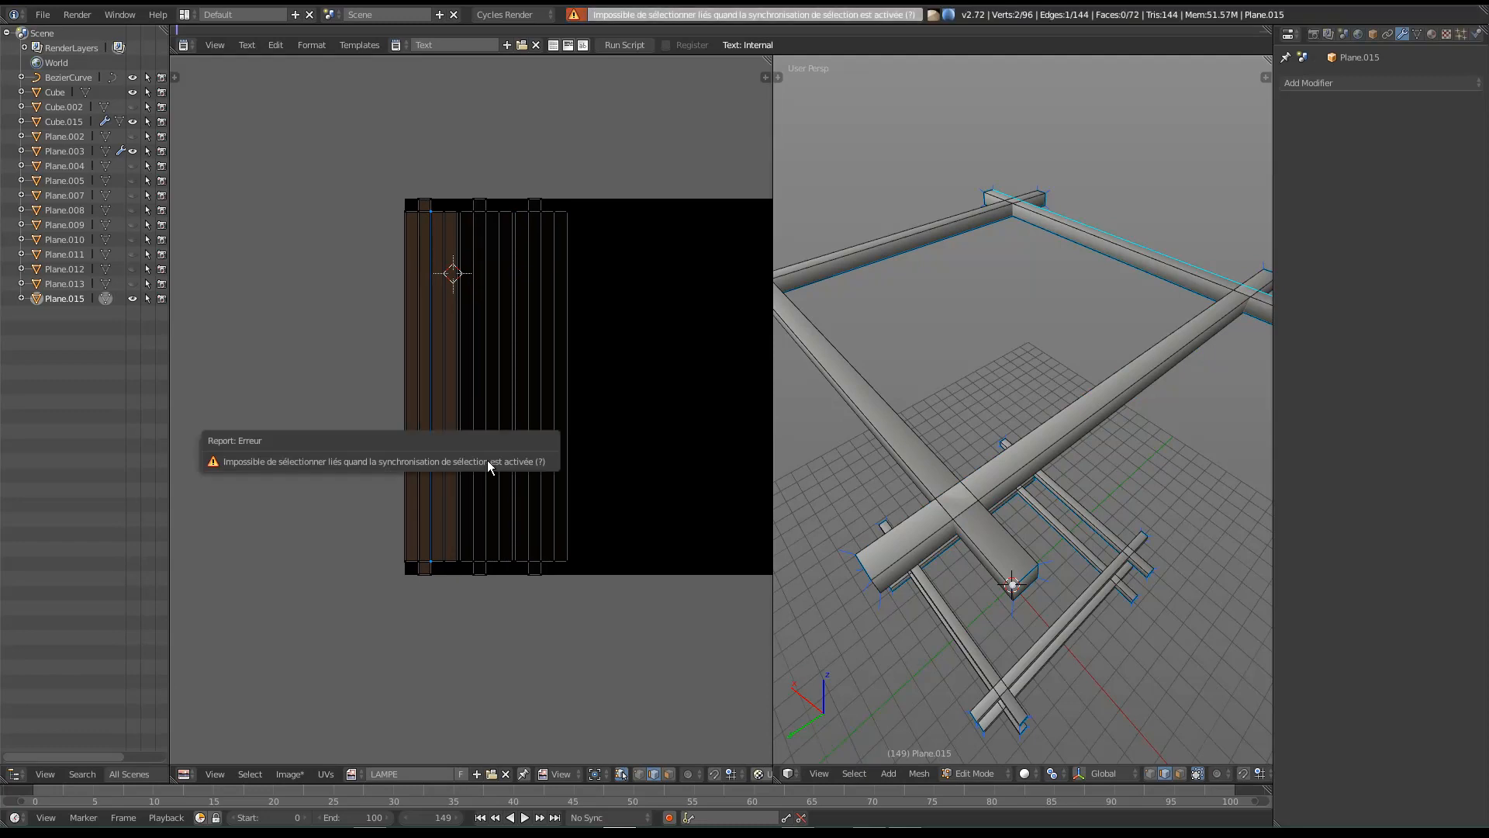
mouse_move(1233, 322)
middle_down()
mouse_move(1199, 339)
mouse_move(1207, 316)
middle_up()
key(l)
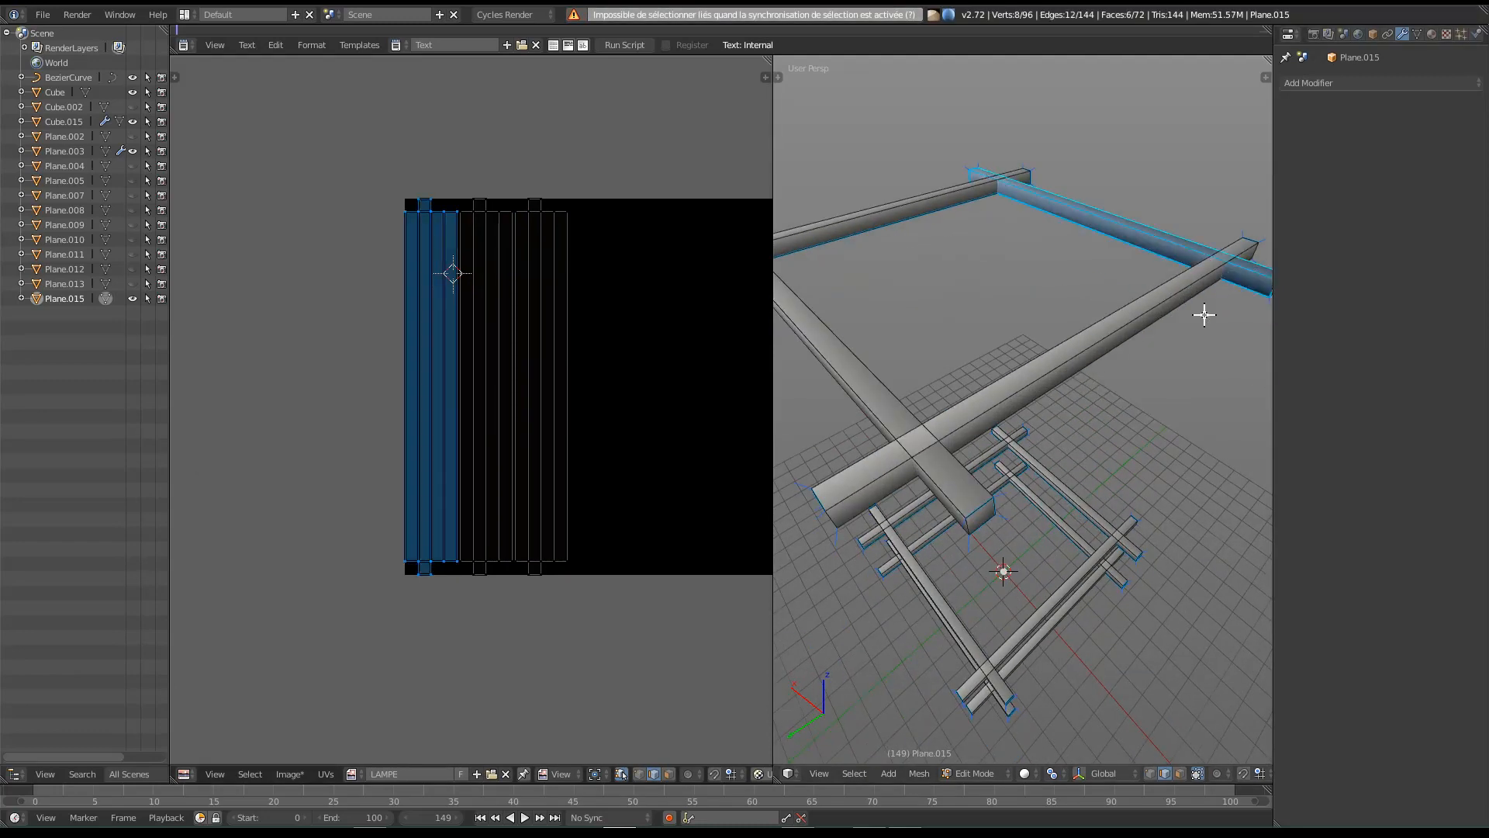
key(g)
key(x)
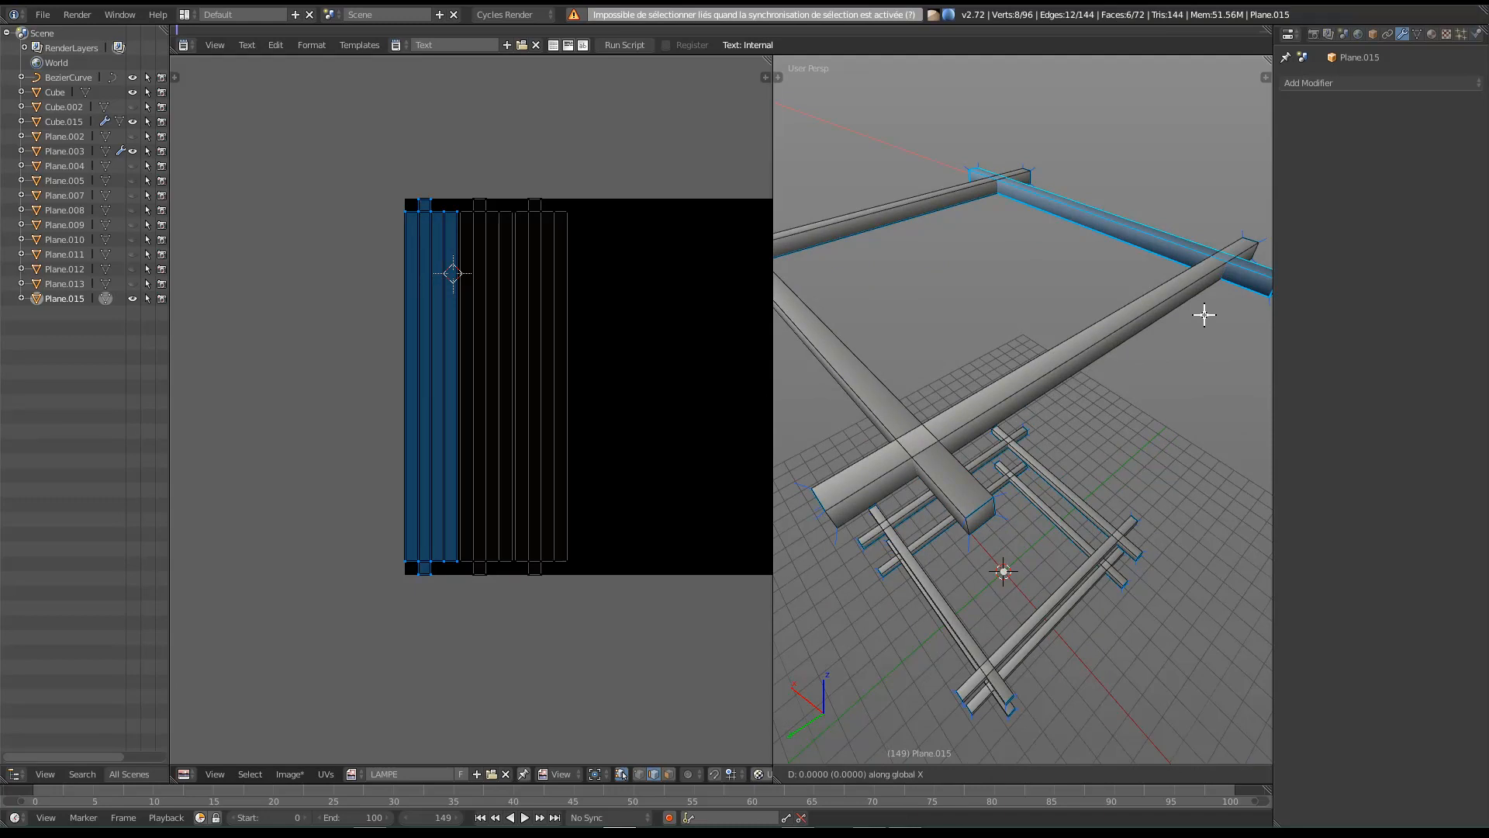
text(450)
key(Return)
Step: Move the UV island of the selected back-right beam 450 along X
key(g)
key(x)
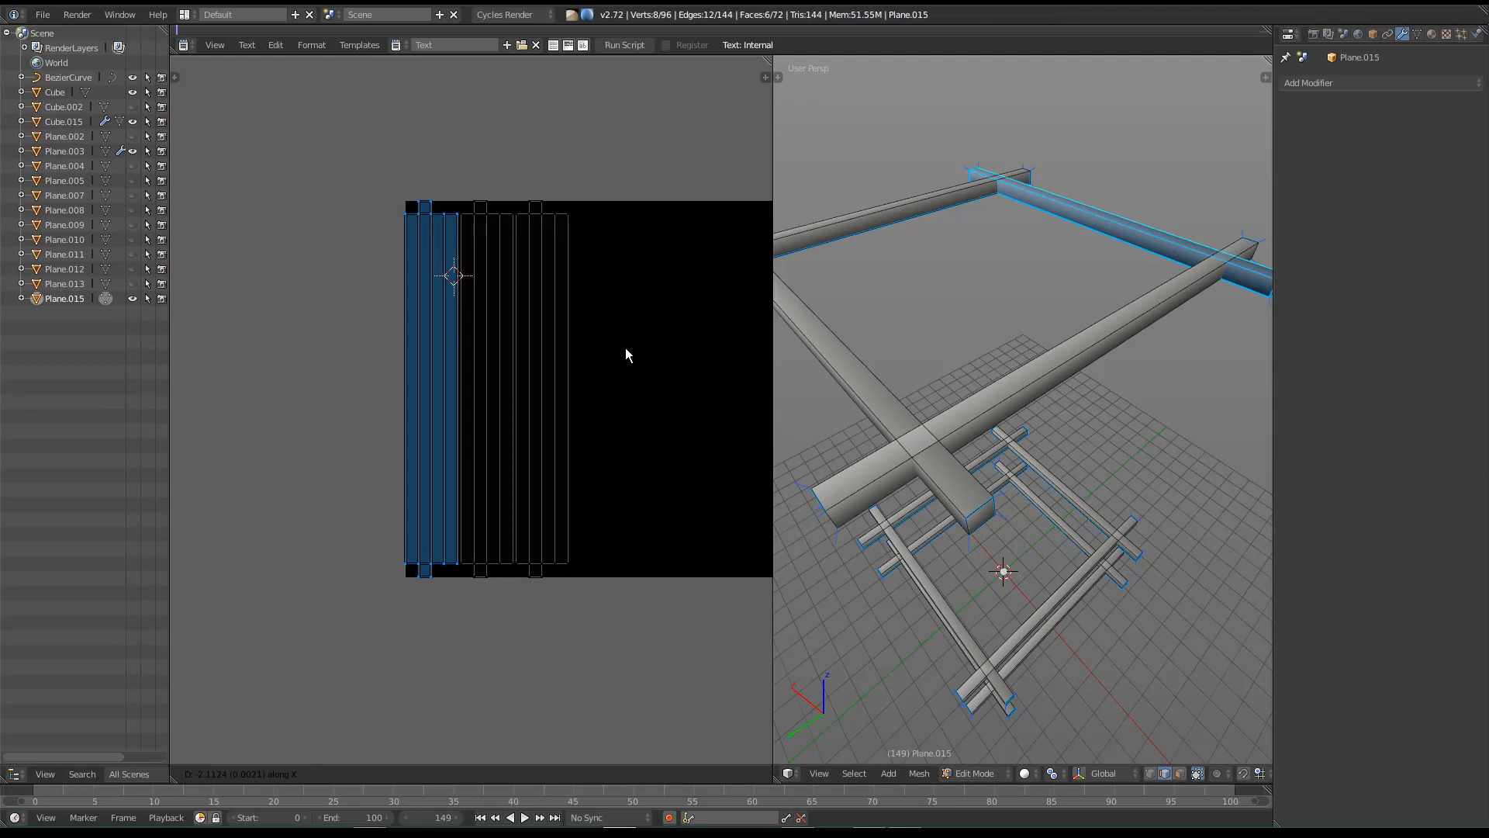
text(450)
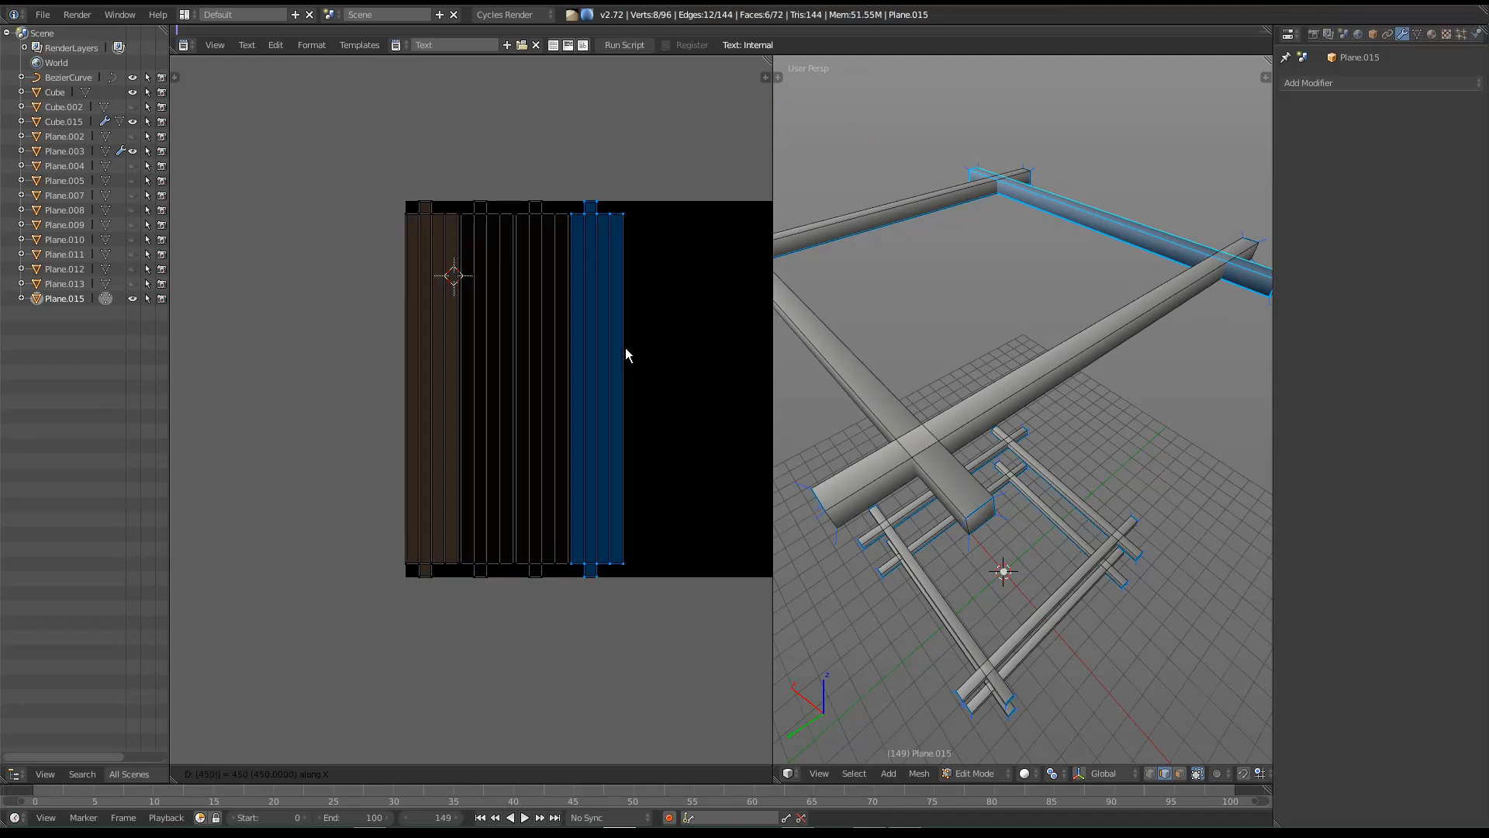
key(Return)
Step: Select the whole back-left beam of the top frame and move its UV island along X to the free space beside the fourth island
click(914, 220)
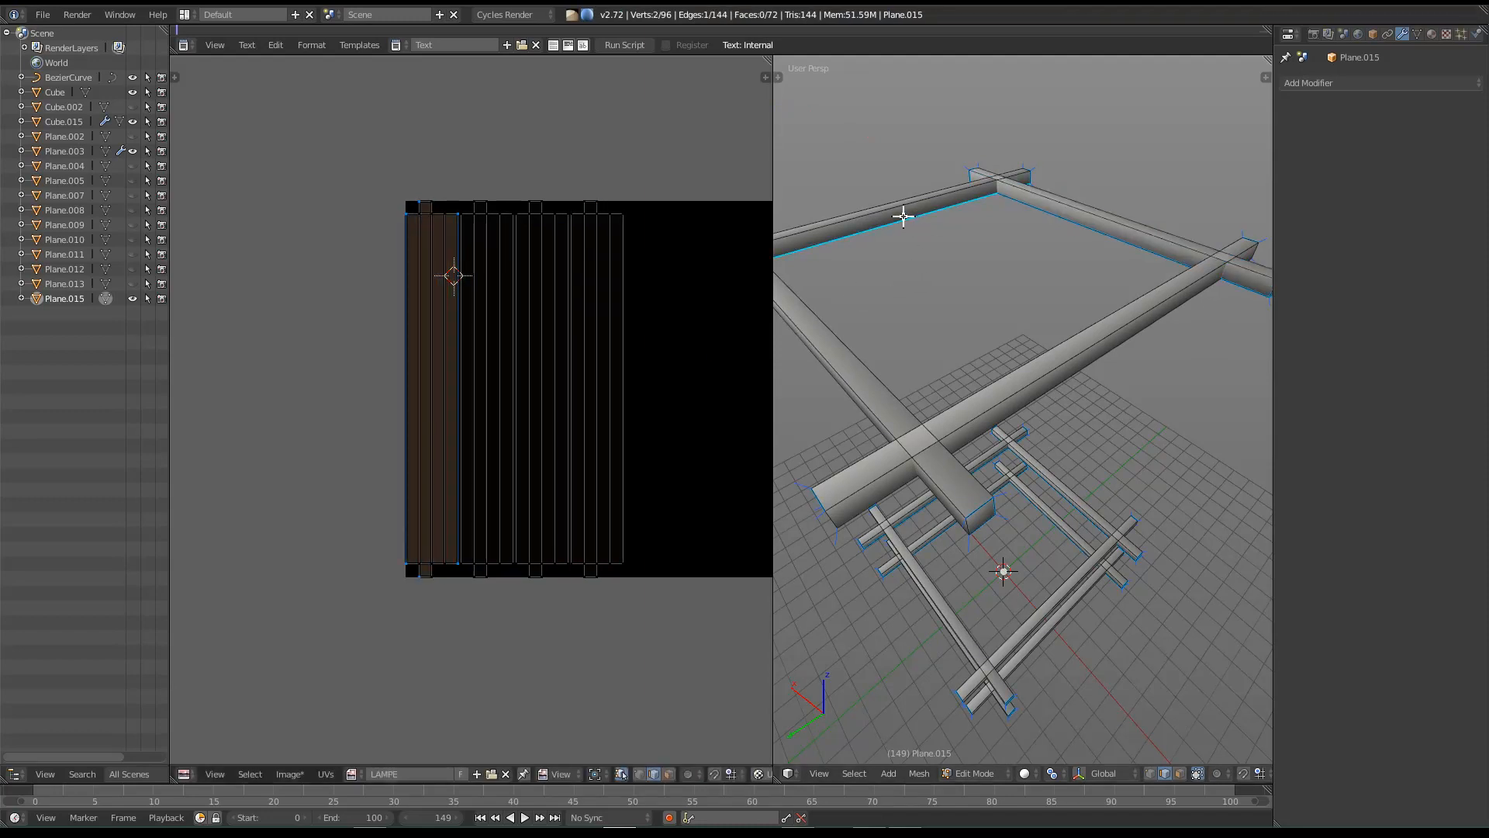
middle_drag(568, 339, 570, 313)
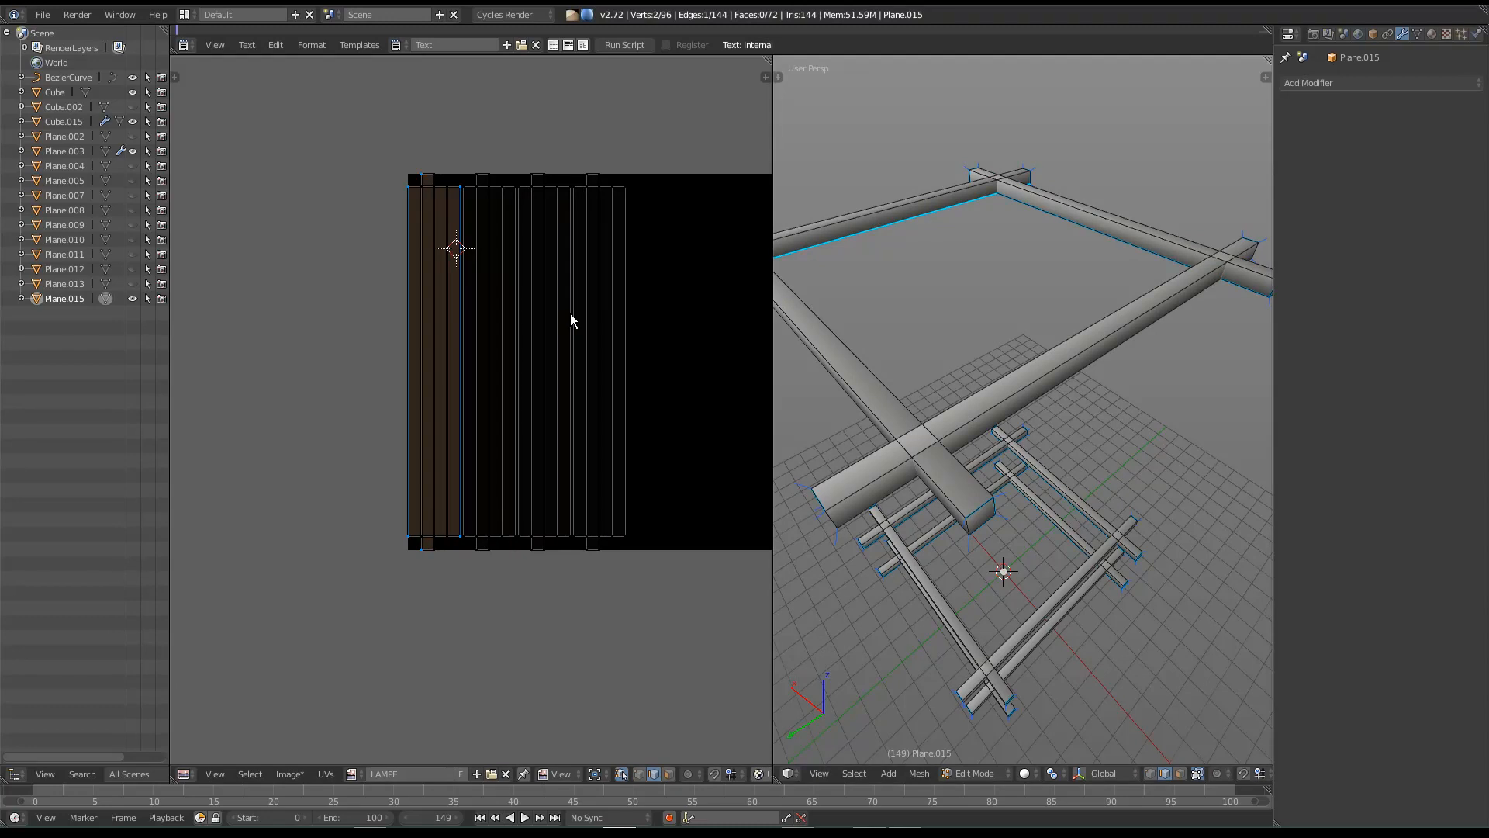
key(ctrl+l)
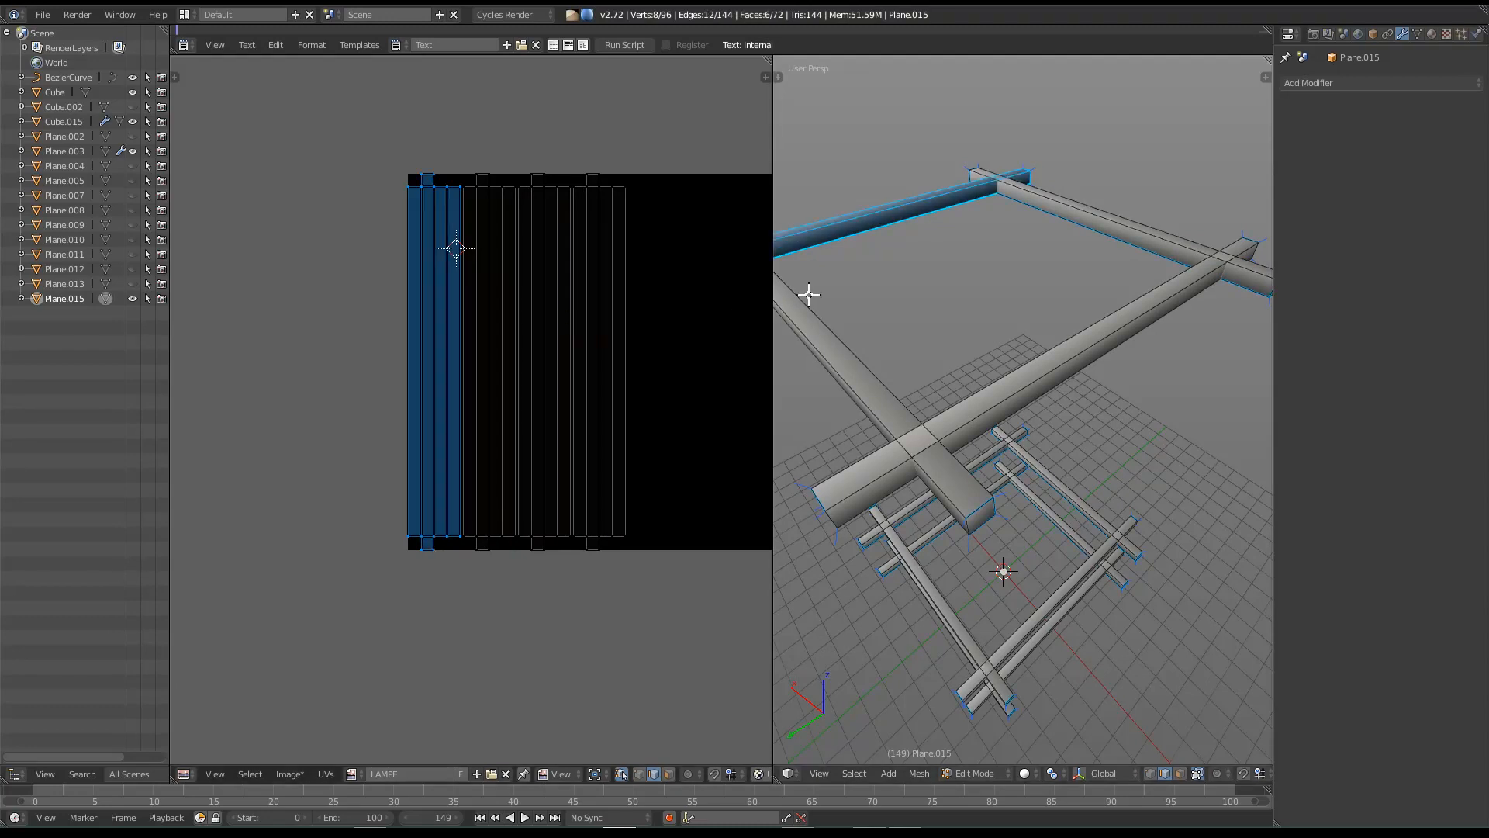
middle_drag(551, 394, 543, 379)
text(g)
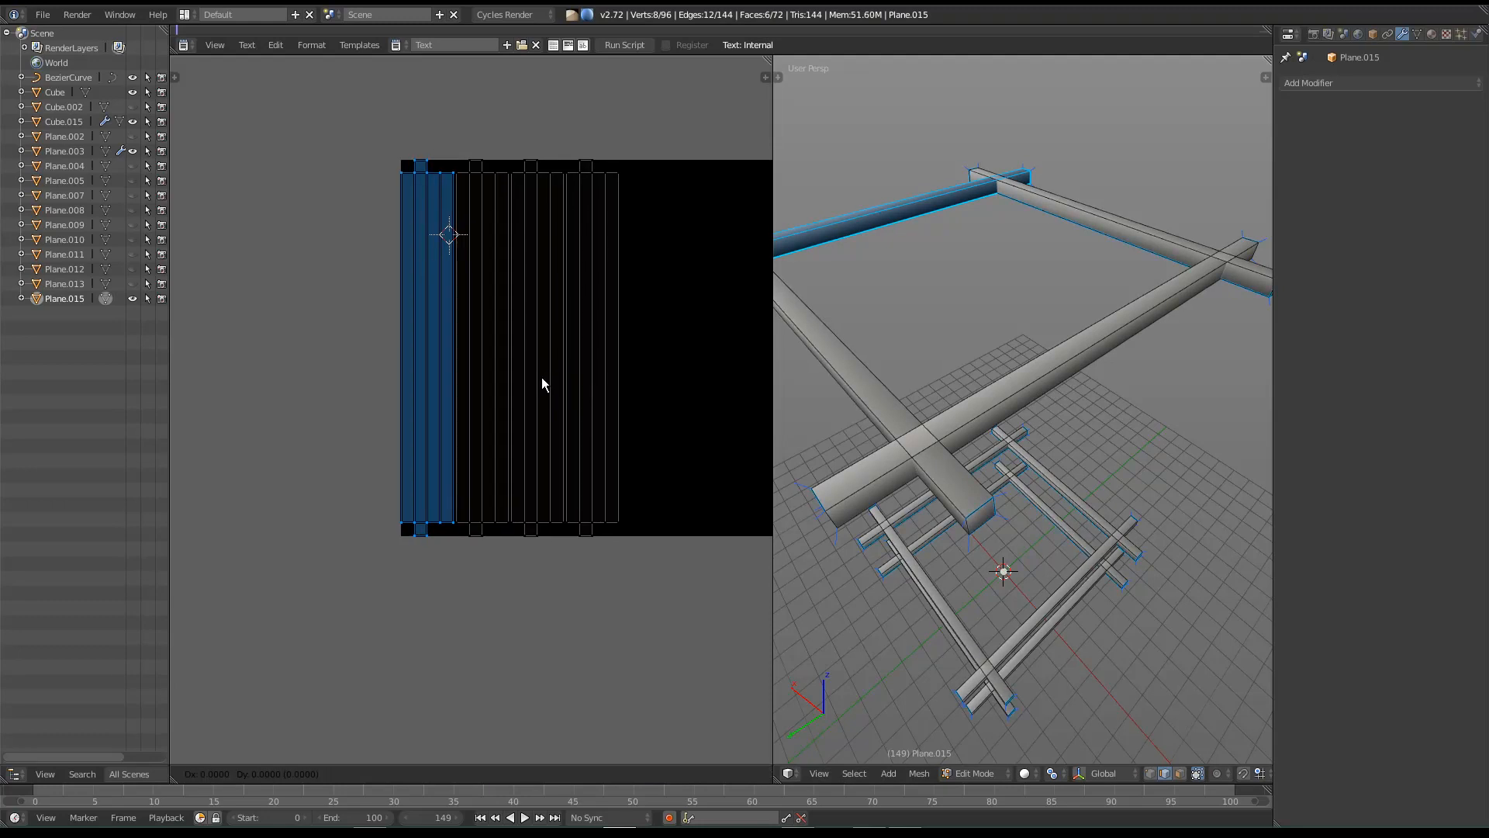
text(450)
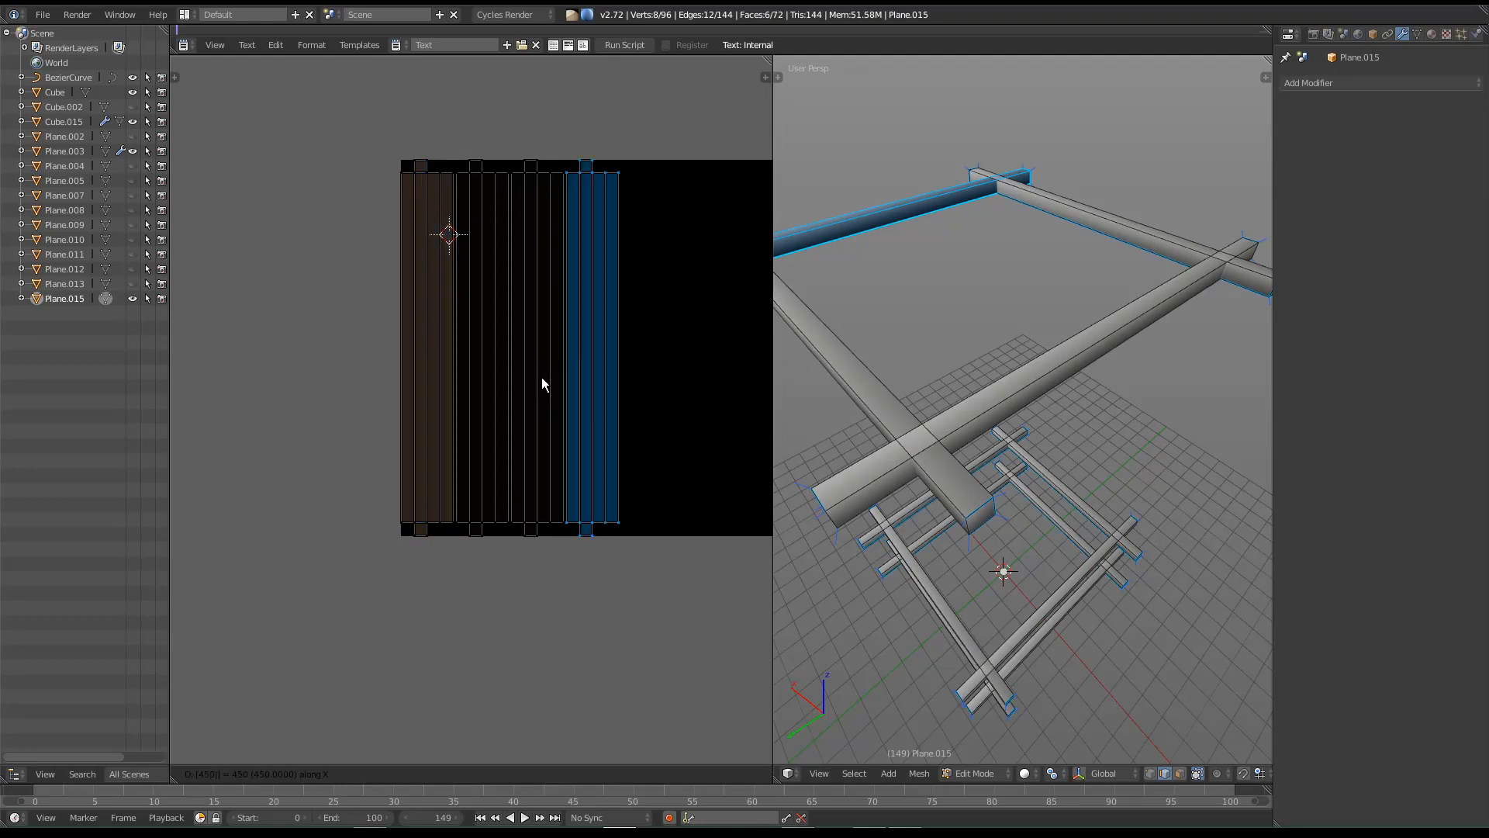
key(Return)
text(g450)
key(Return)
Step: Select the whole front-left beam of the middle frame
middle_drag(511, 407, 438, 409)
scroll(933, 610, down, 4)
right_click(998, 500)
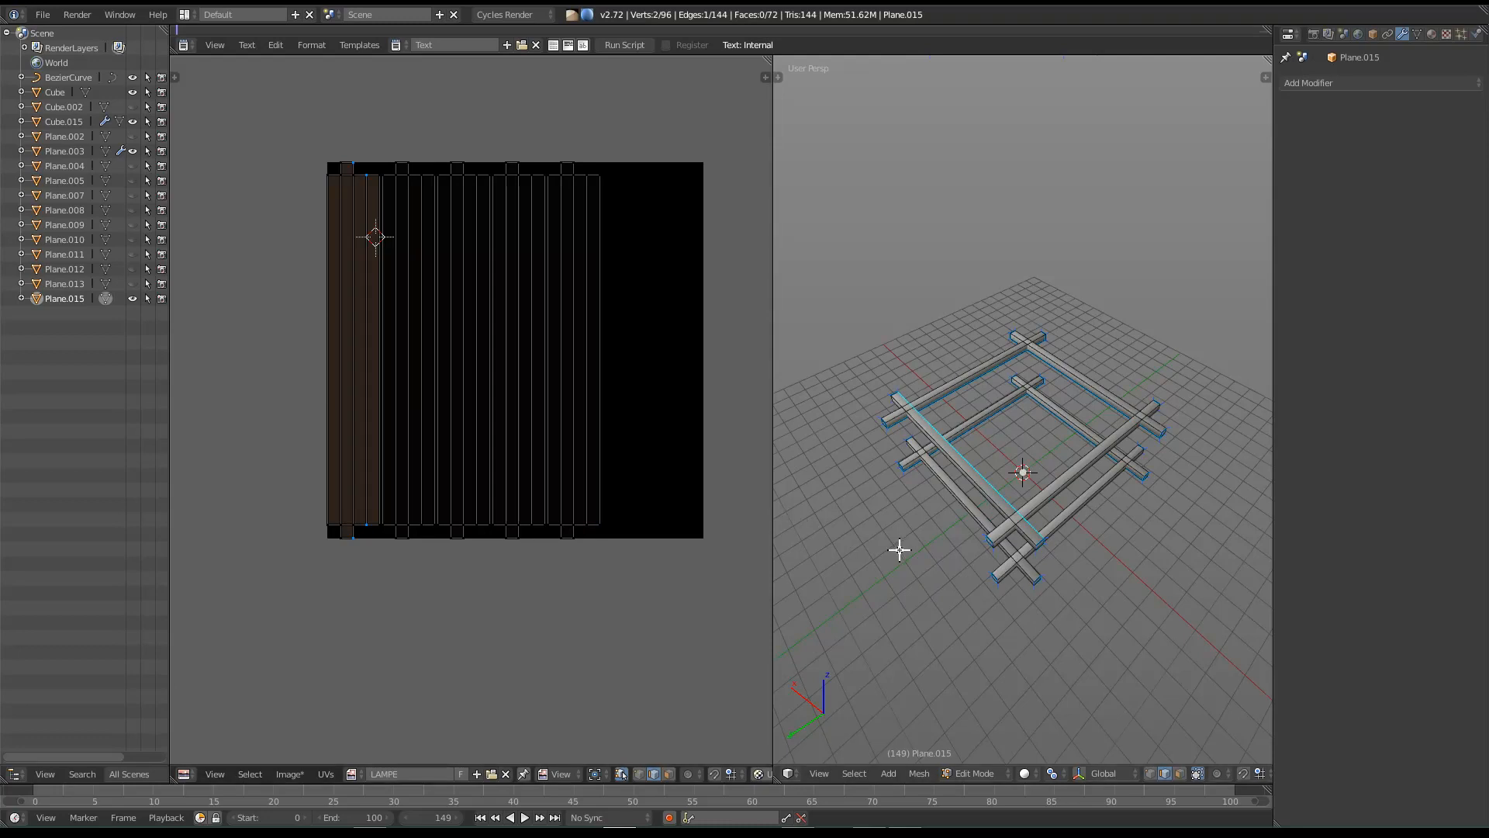
scroll(901, 533, up, 3)
scroll(993, 529, up, 6)
scroll(993, 512, down, 8)
scroll(993, 501, up, 1)
middle_drag(640, 445, 644, 450)
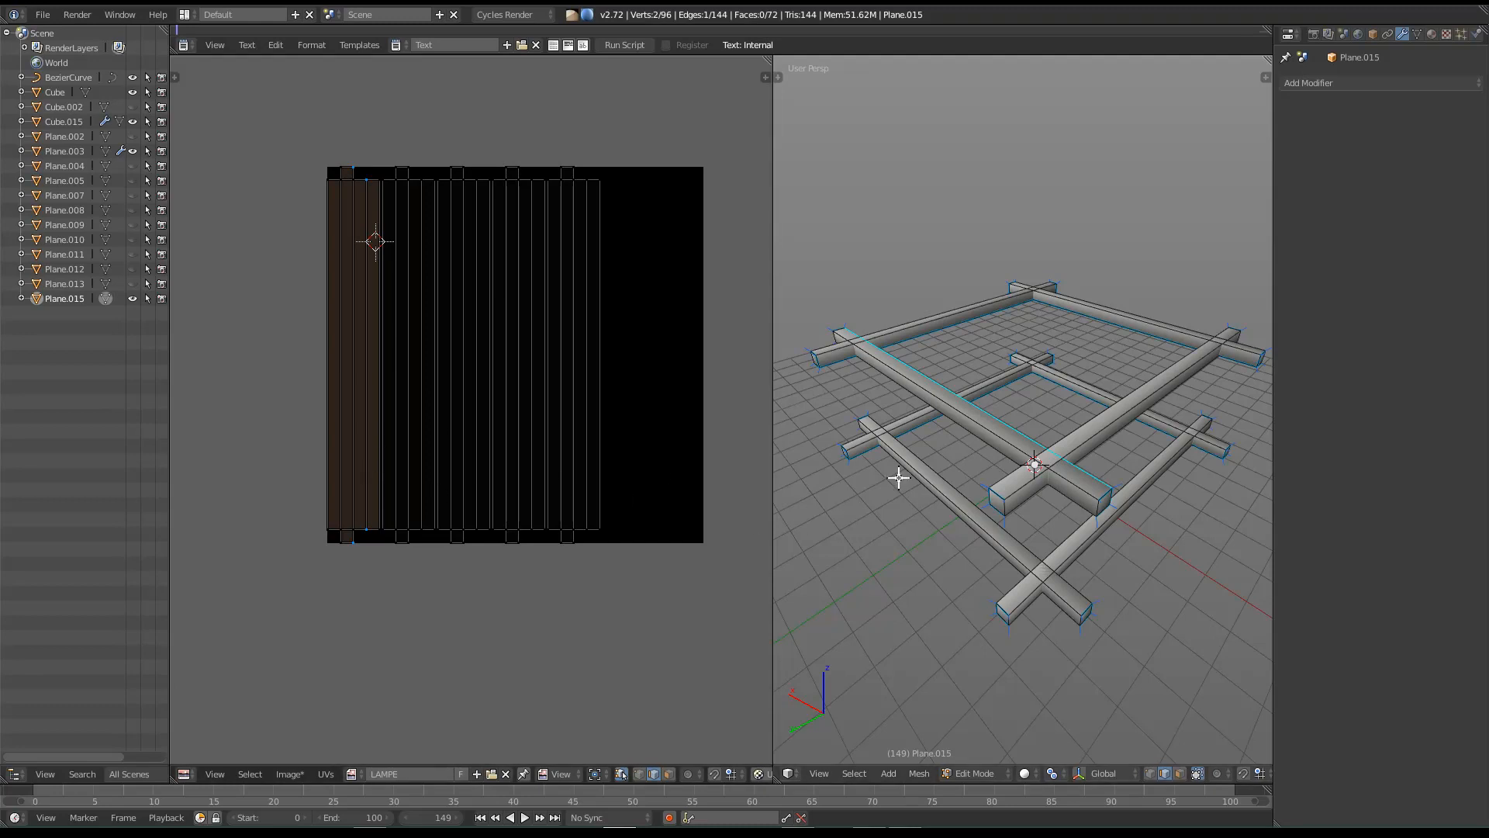
shift+middle_drag(898, 480, 900, 471)
key(ctrl+l)
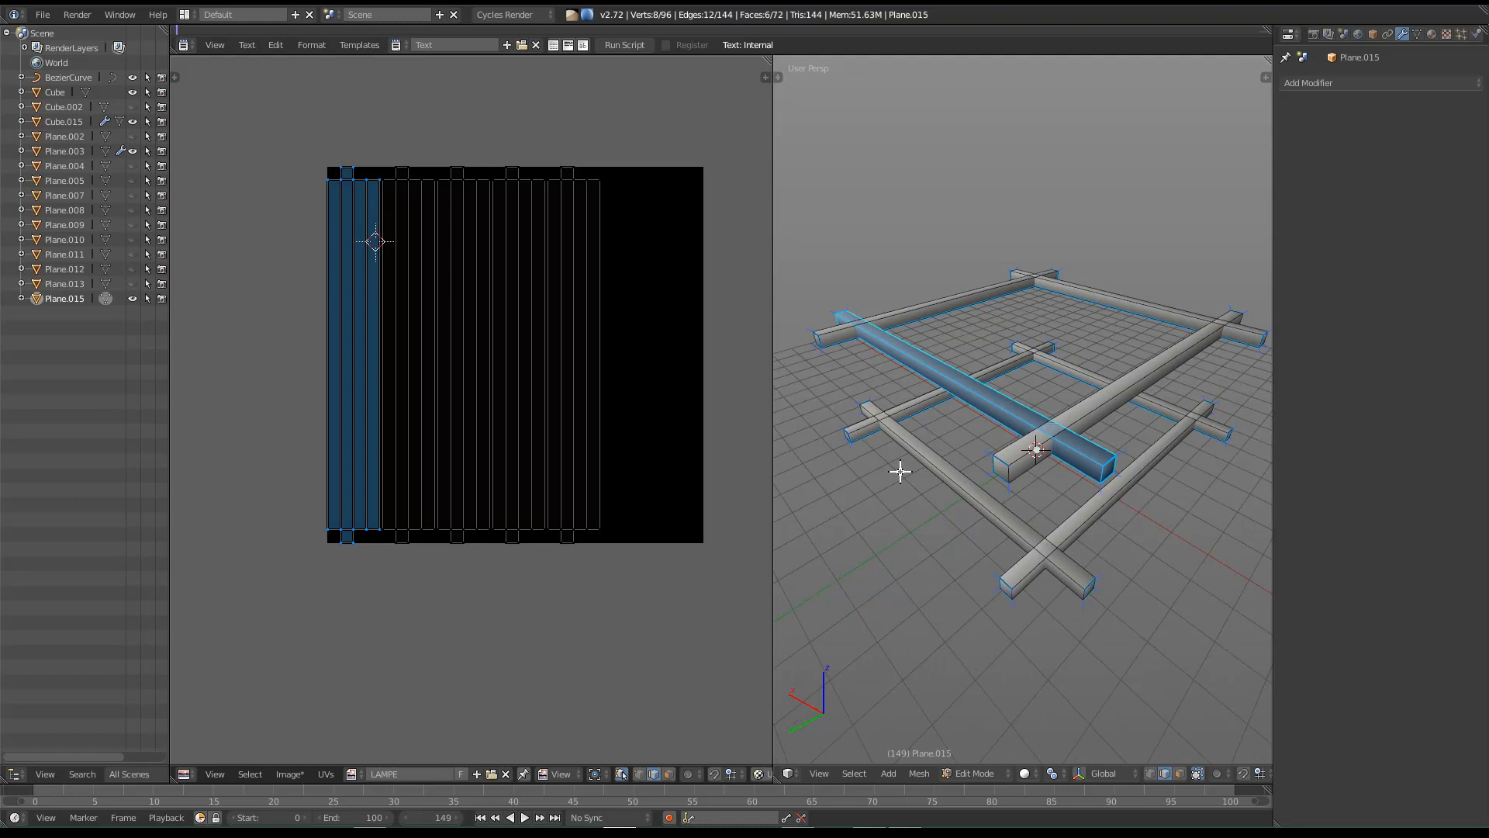
Step: Move the selected front-left beam's UV island along X so it sits just beside the fifth island
scroll(544, 431, up, 1)
key(g)
key(x)
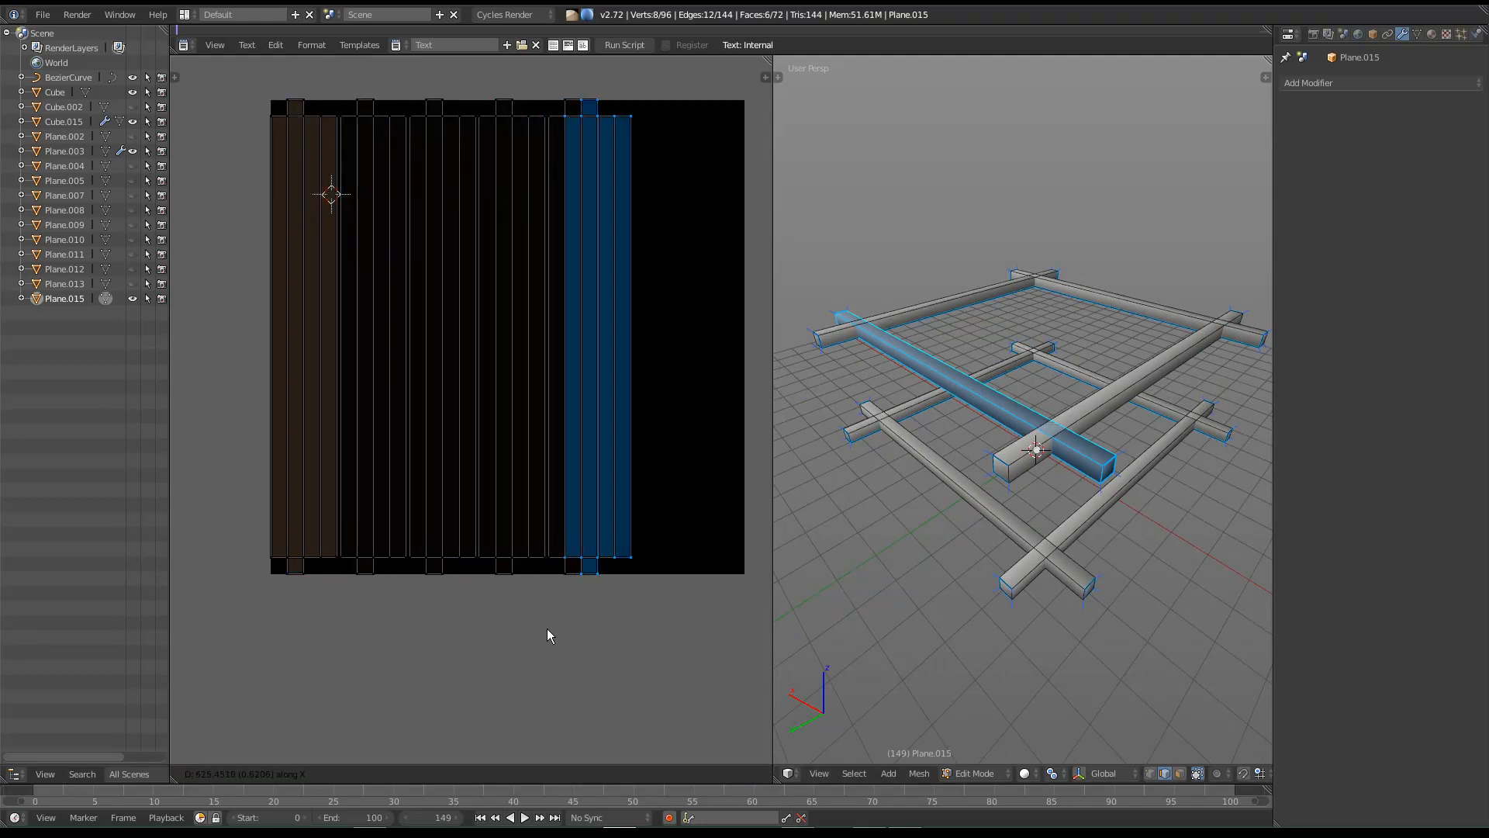
click(424, 618)
Step: Select the whole front-right beam of the middle frame and move its UV island along X to just beside the sixth island
right_click(1078, 417)
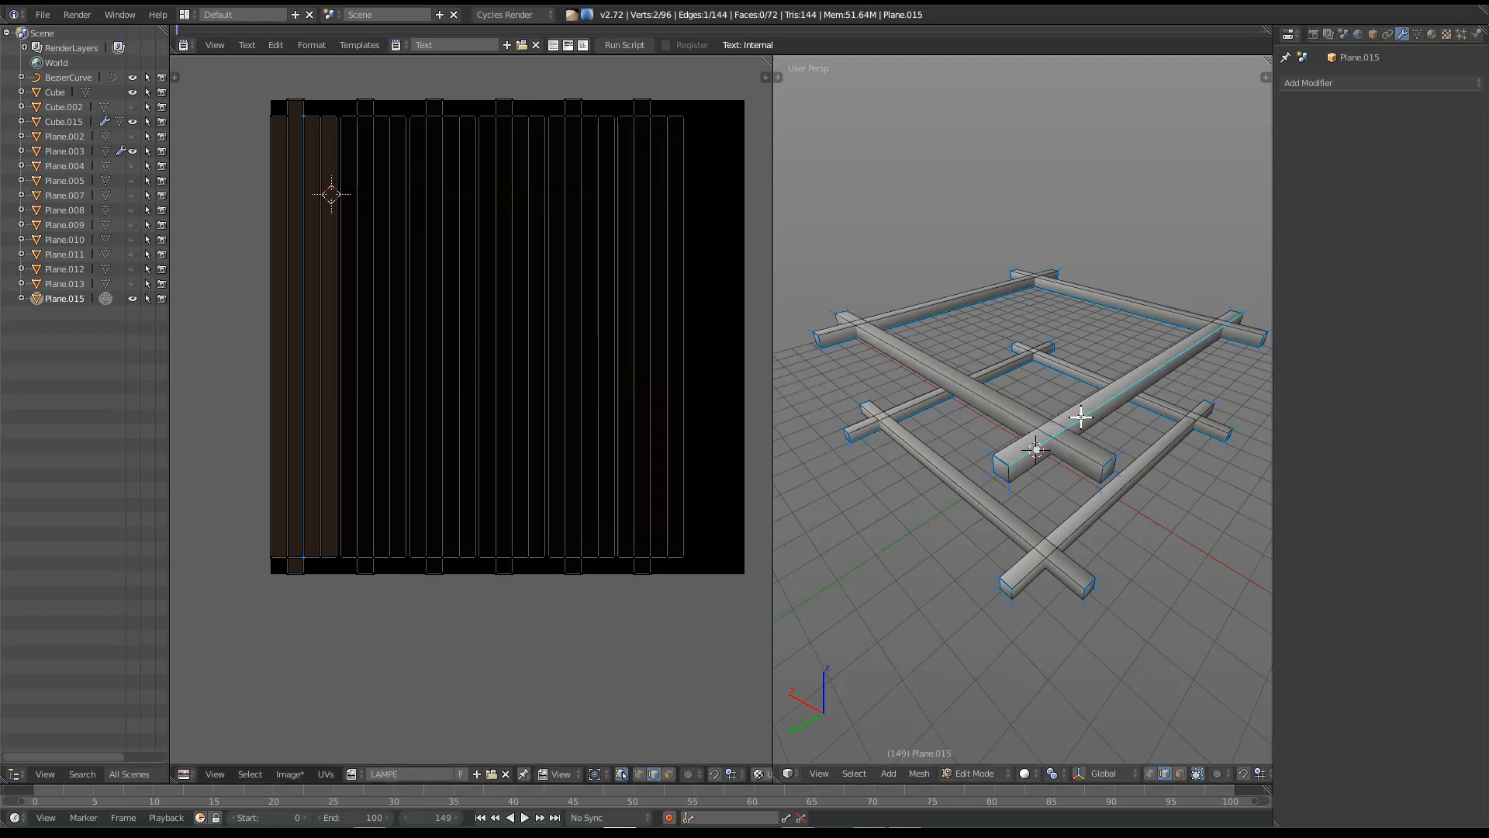
key(ctrl+l)
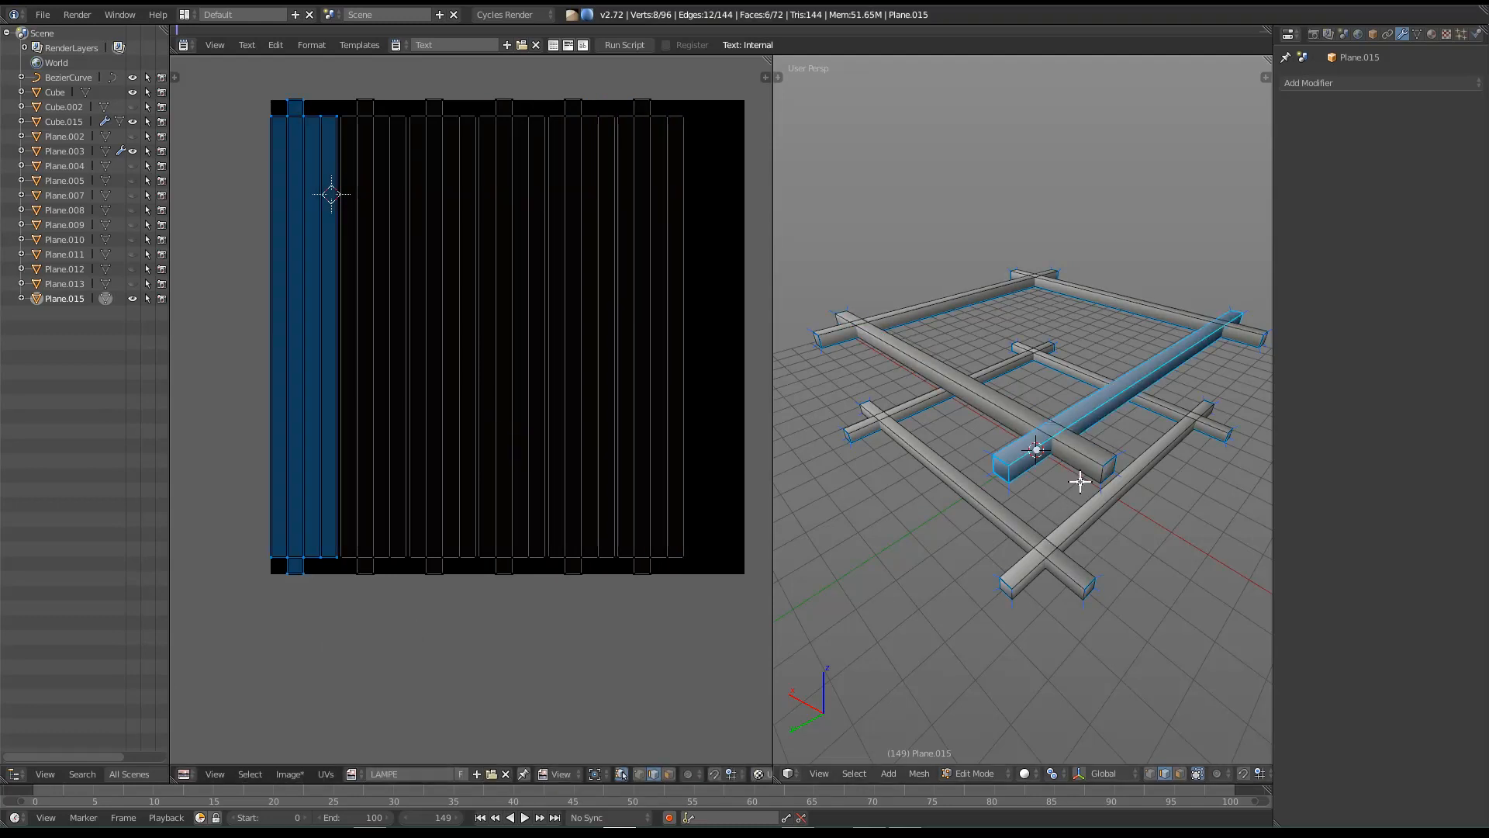
middle_drag(519, 410, 517, 401)
key(g)
key(x)
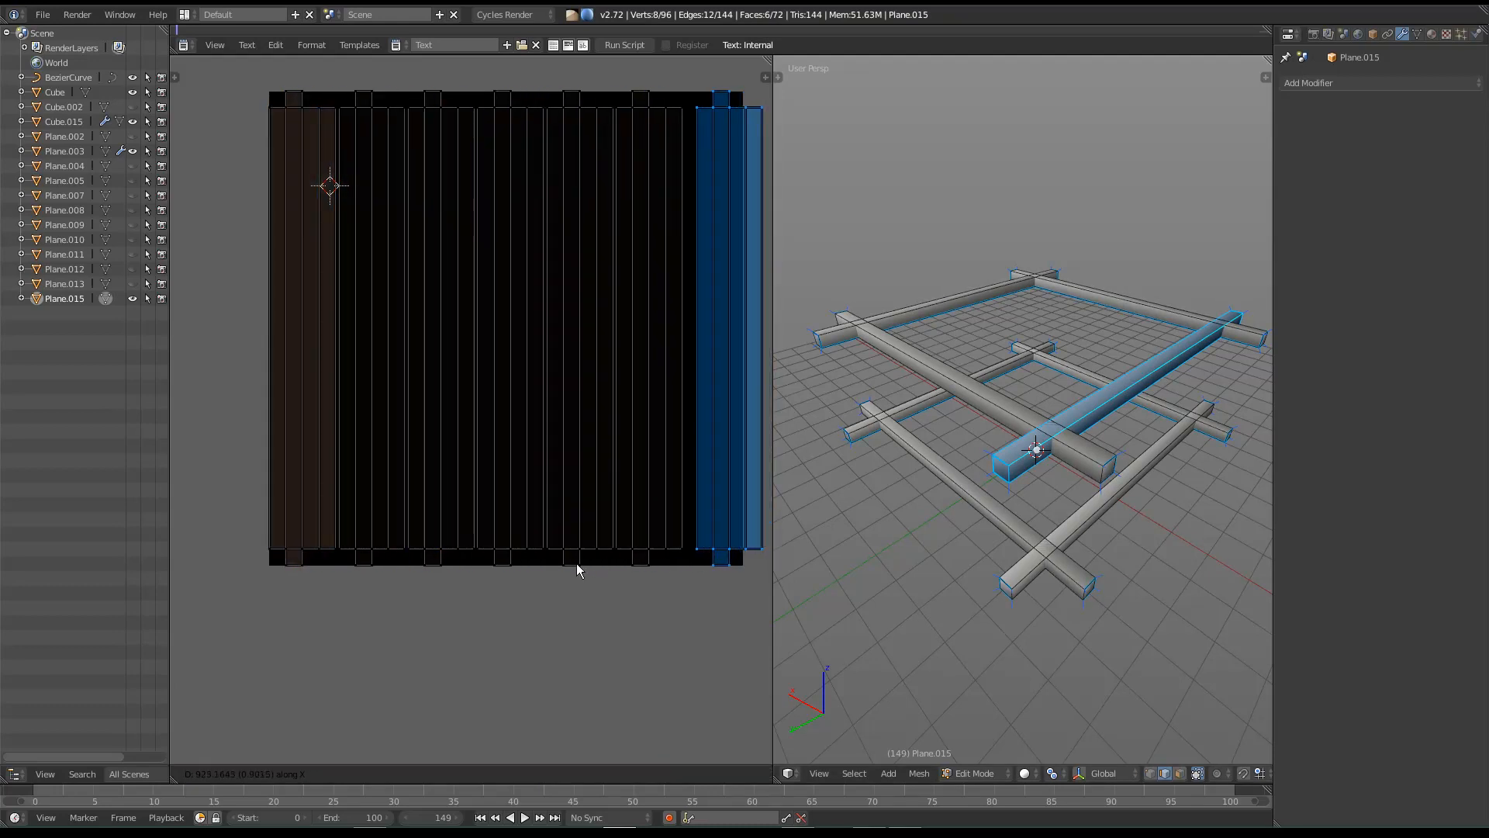
click(468, 580)
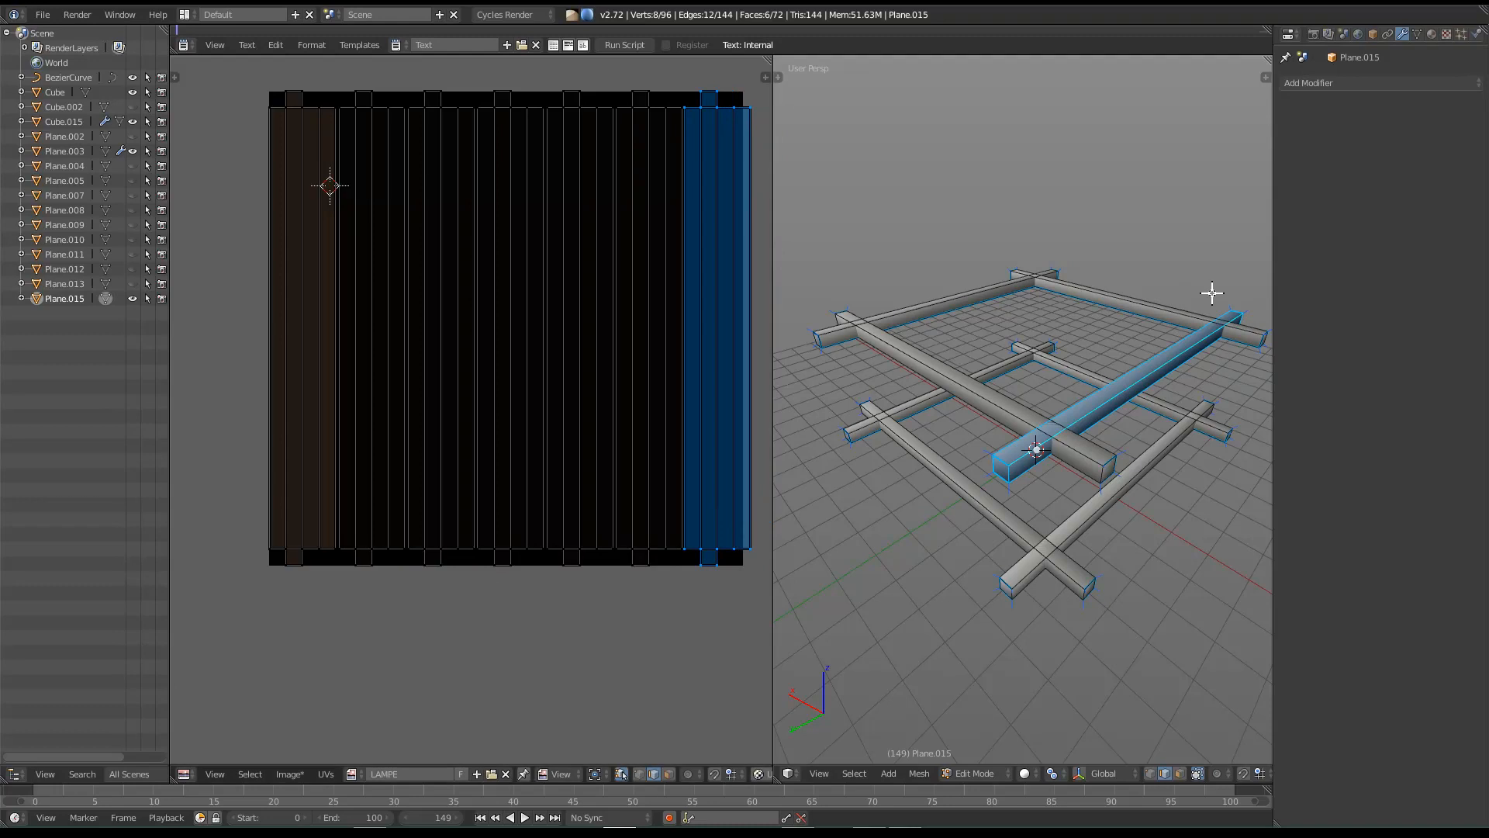
Step: Select the whole back-right beam of the middle frame and move its UV island along X, beyond the image edge, beside the seventh island
right_click(1113, 314)
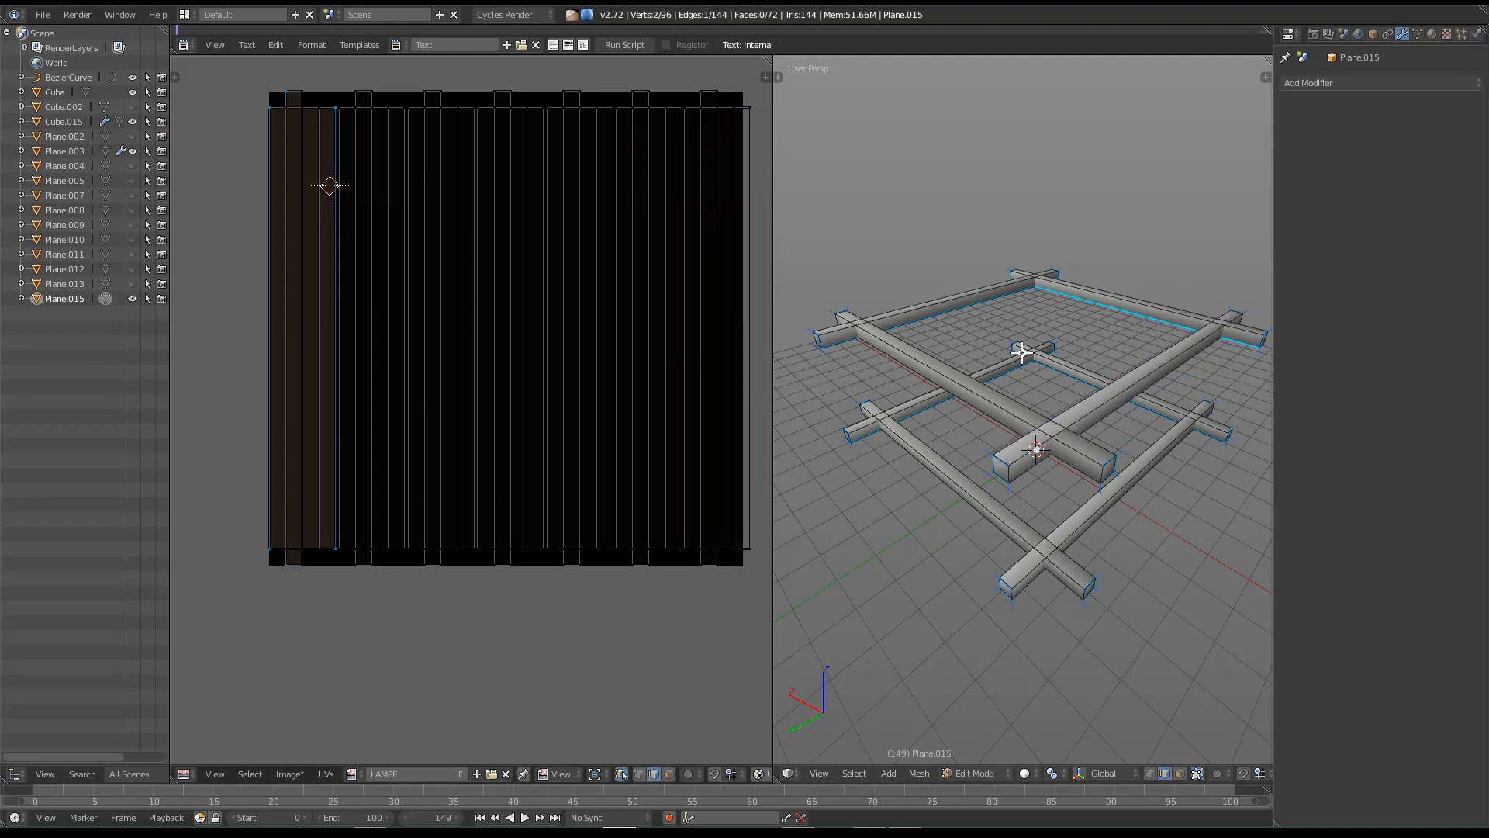
key(ctrl+l)
key(g)
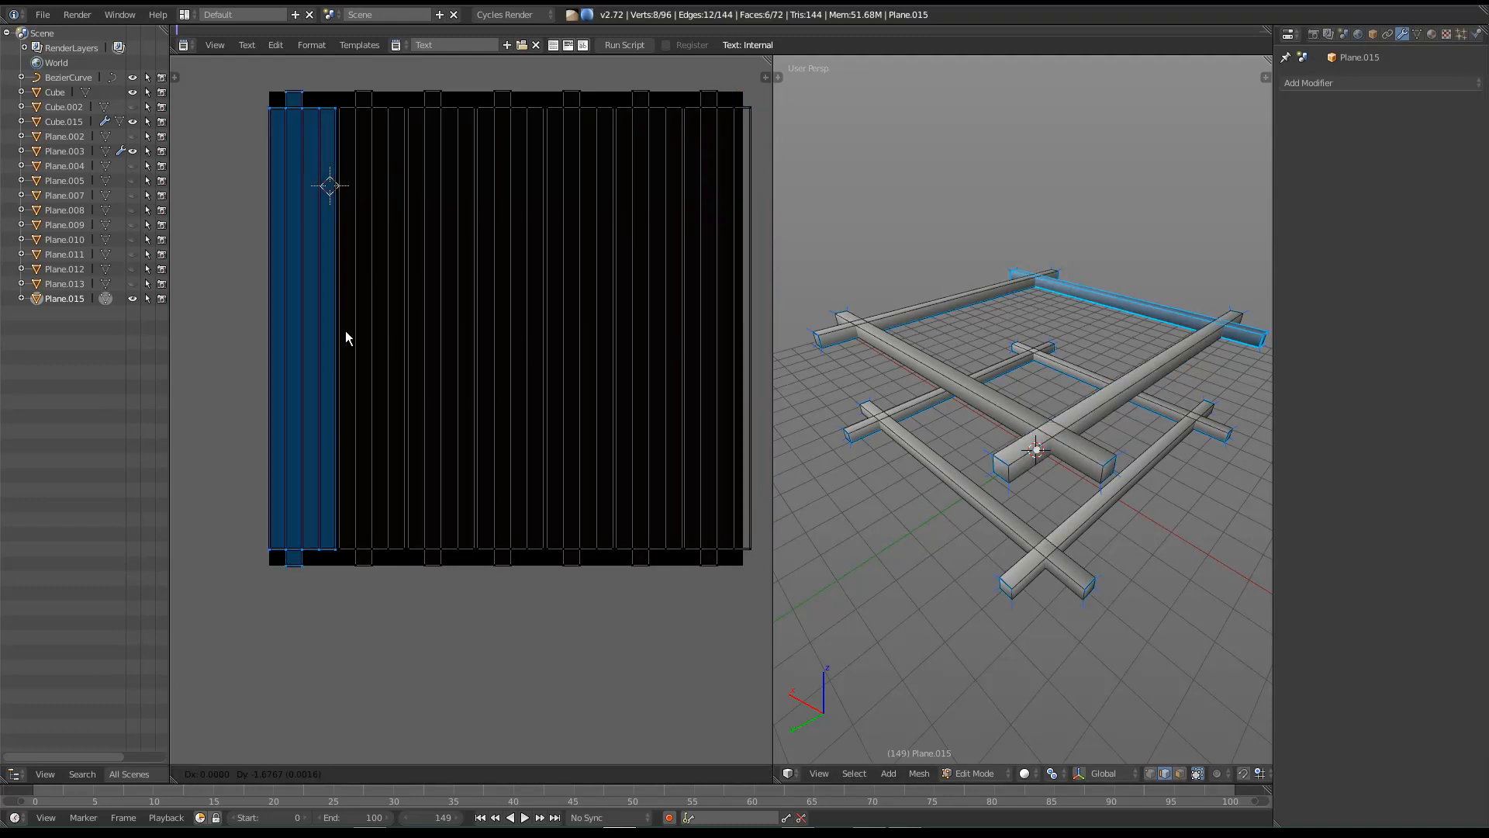
key(x)
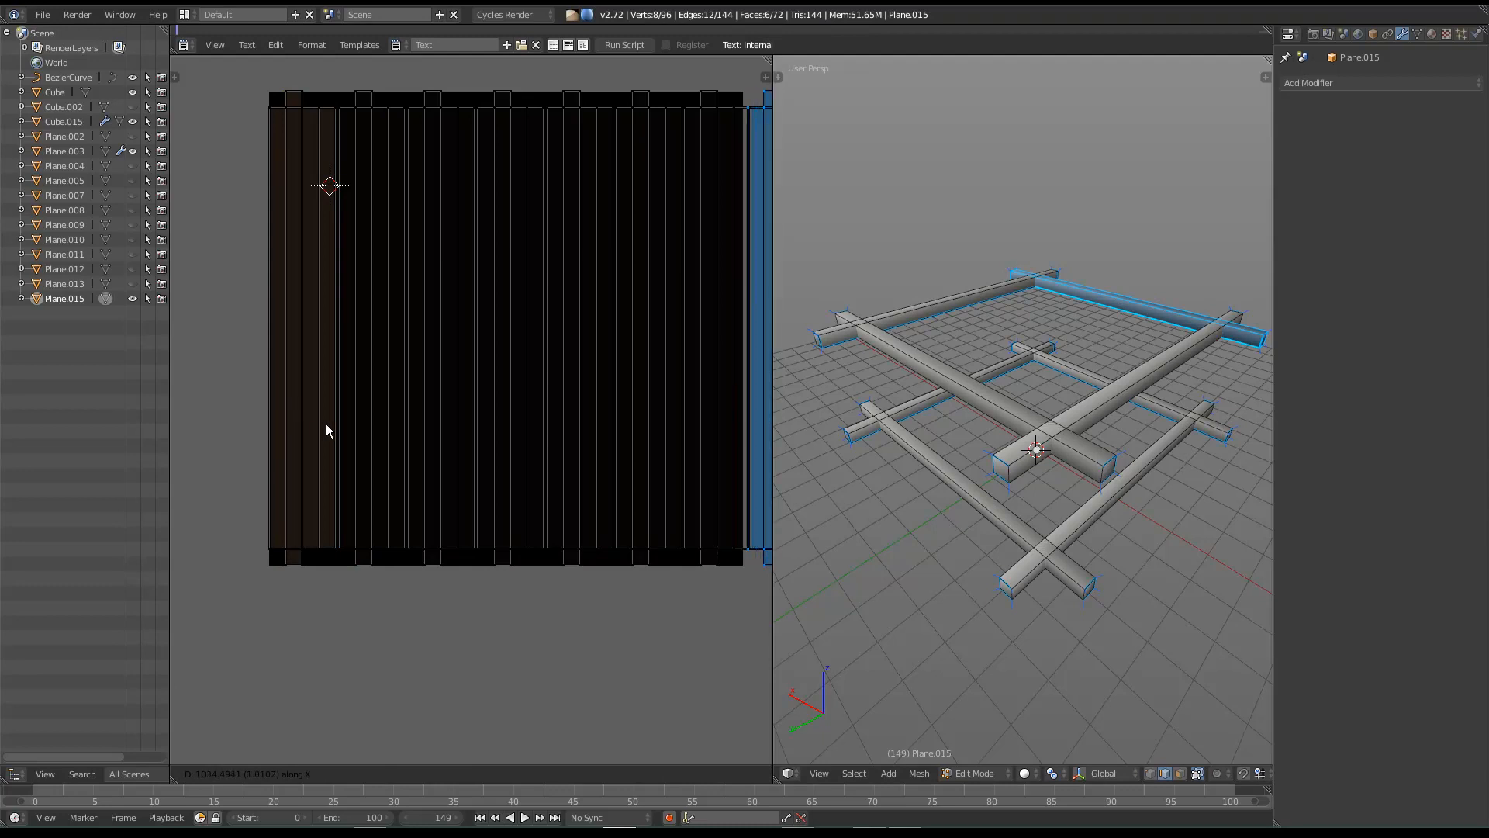
click(372, 428)
middle_drag(459, 453, 403, 442)
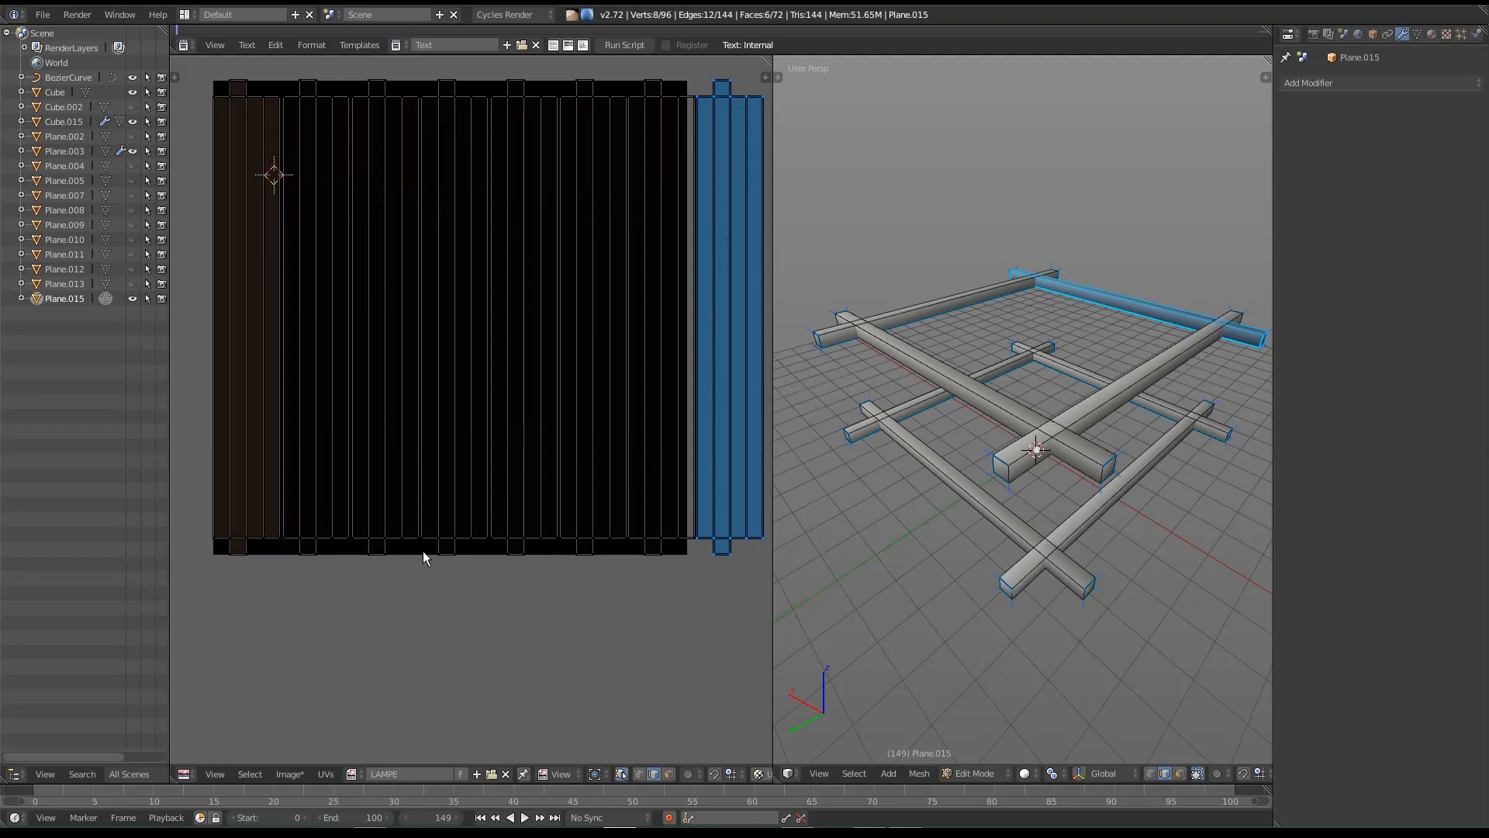
Step: Select the whole back-left beam of the middle frame and move its UV island along X past the eighth island
right_click(961, 301)
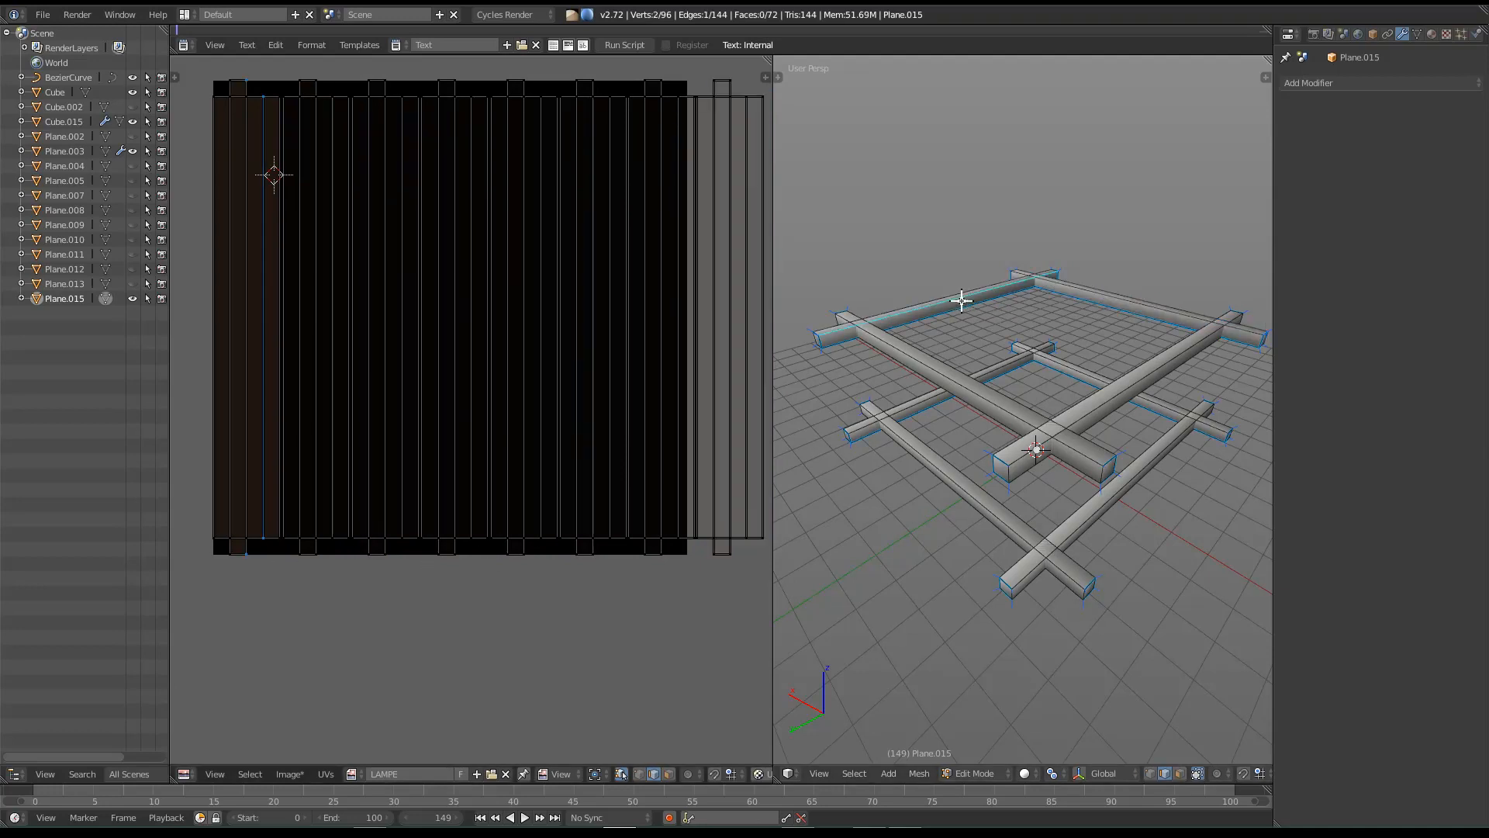
key(ctrl+l)
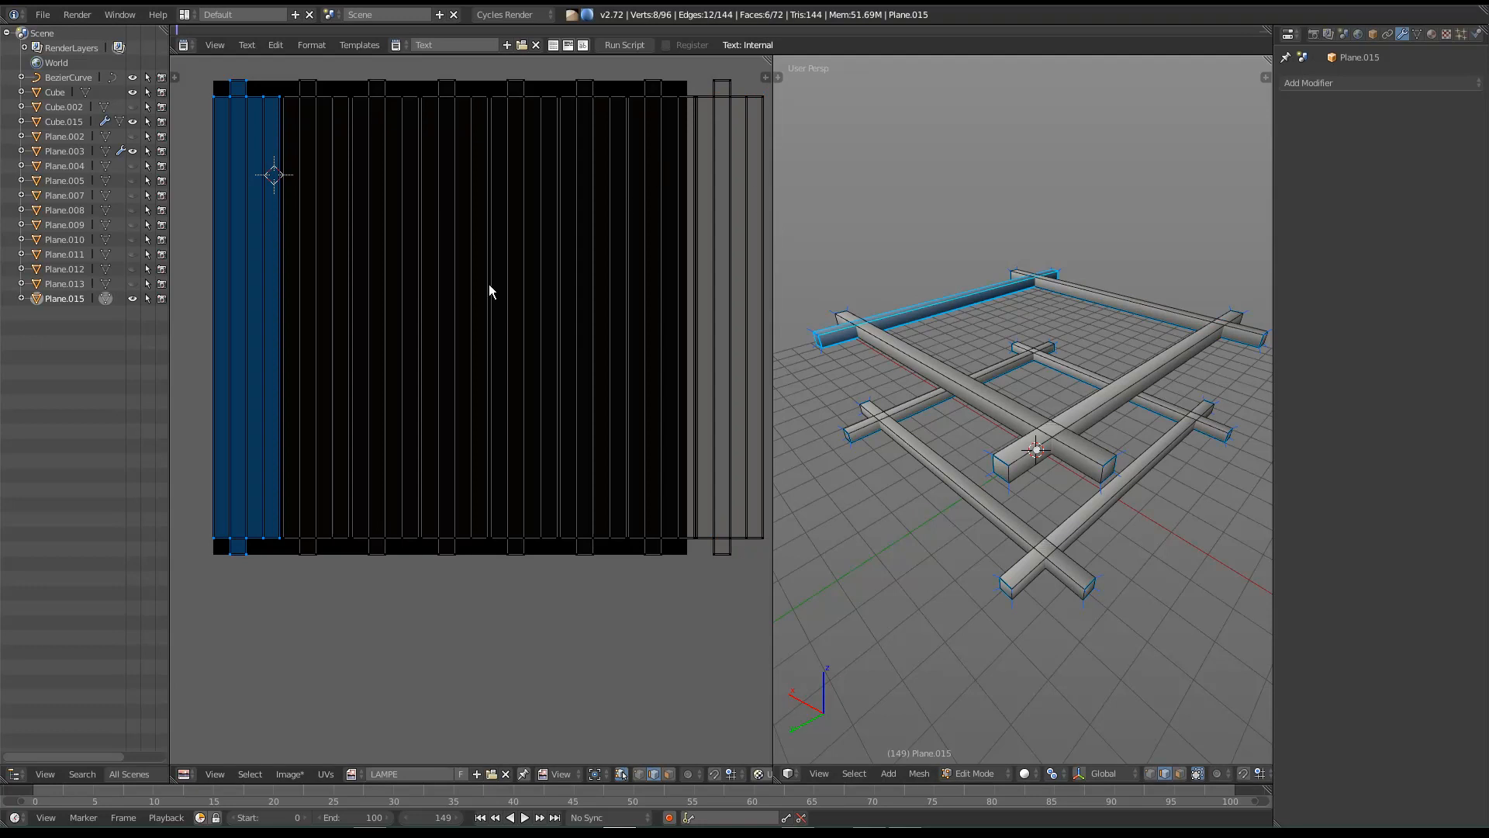
key(g)
key(x)
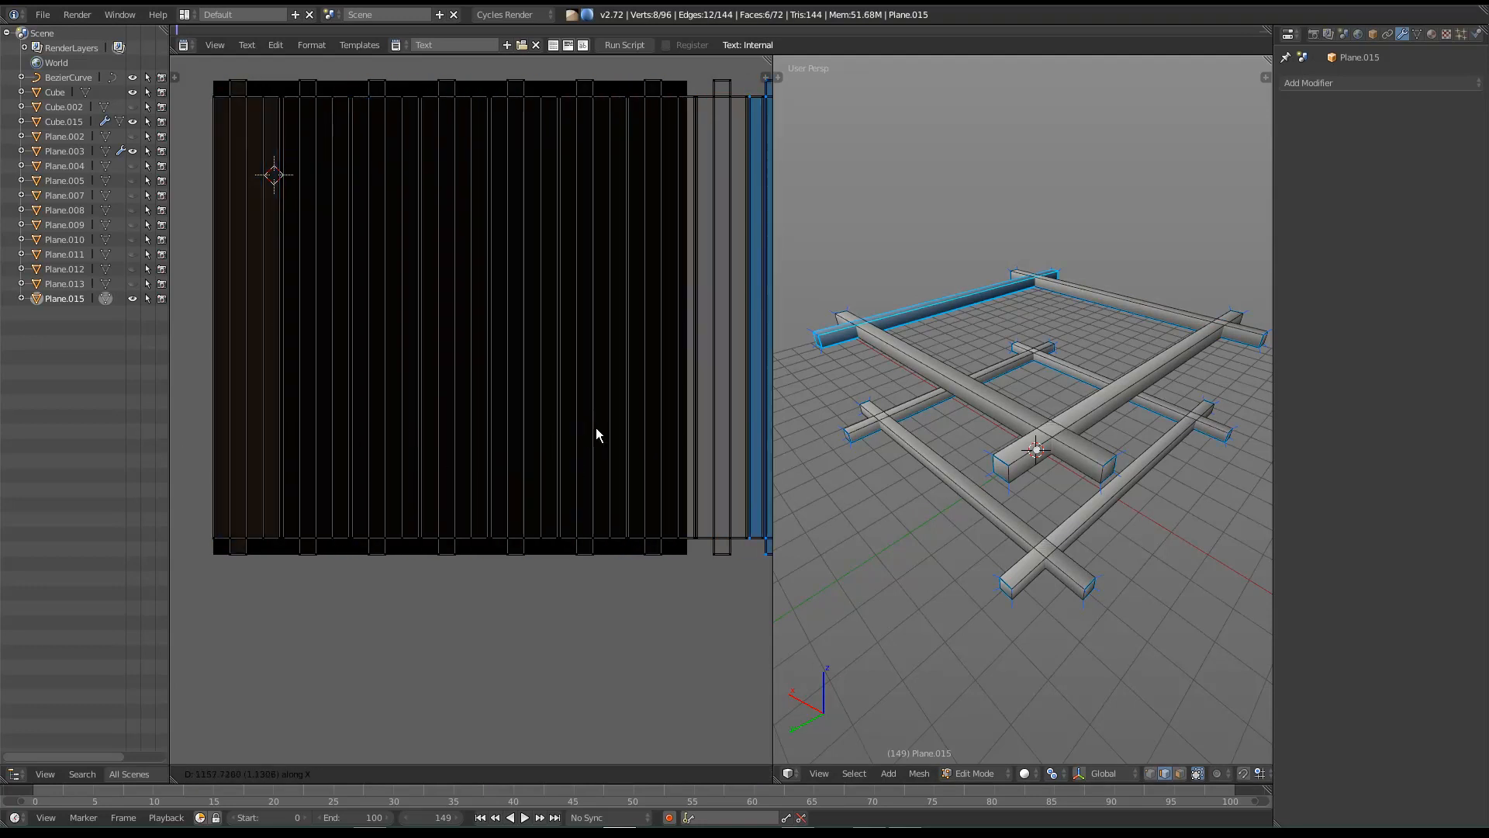
click(180, 477)
Step: Fine-tune the ninth UV island's position along X so it lies closely beside the eighth island
middle_drag(436, 442, 359, 427)
scroll(430, 444, up, 2)
middle_drag(577, 470, 441, 464)
key(g)
key(x)
click(459, 438)
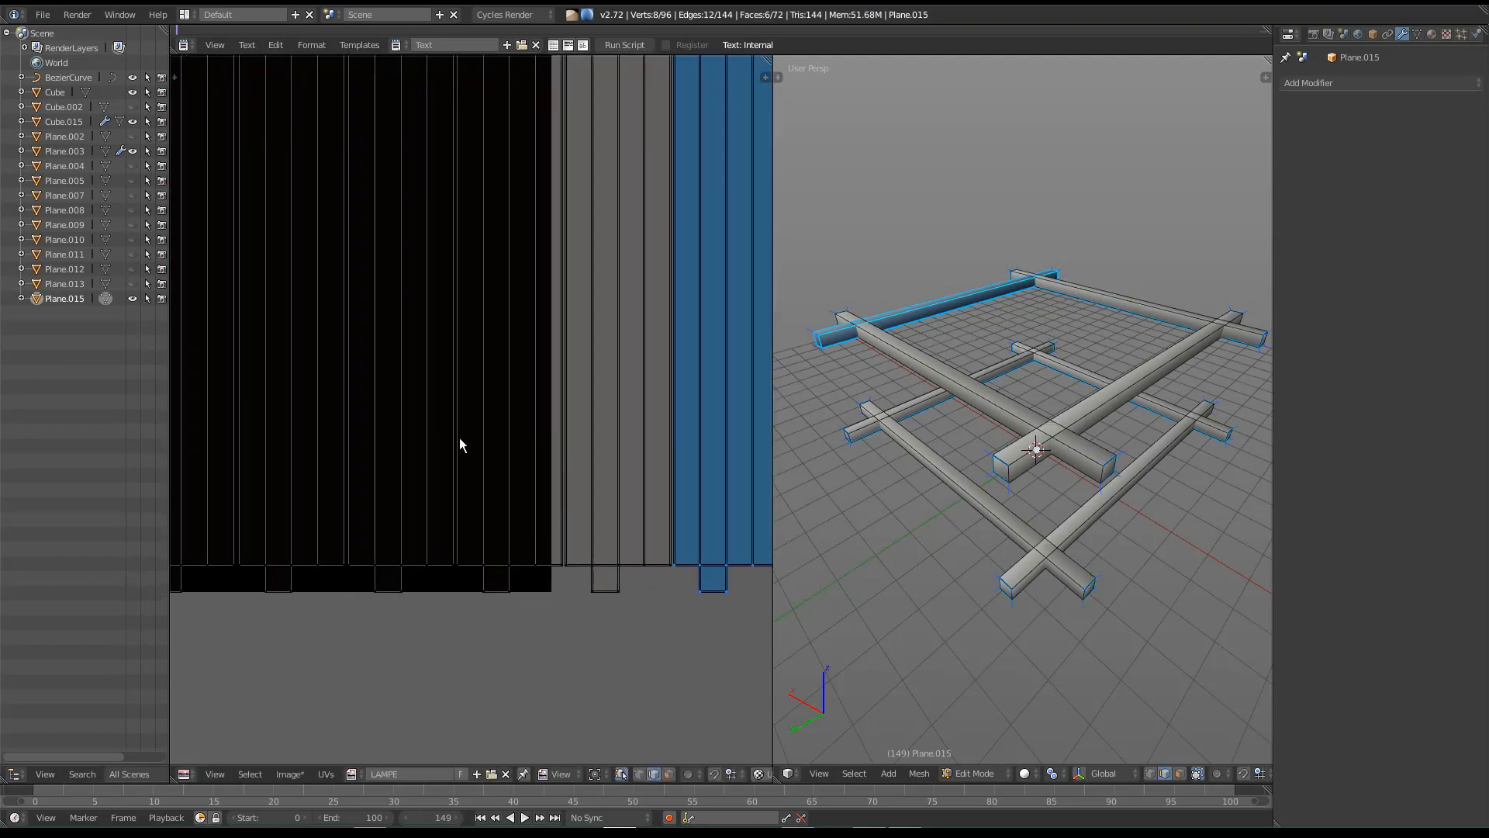
Step: Select the whole back-right beam of the lowest frame and move its UV island along X past the ninth island
middle_drag(844, 457, 1107, 406)
right_click(1143, 308)
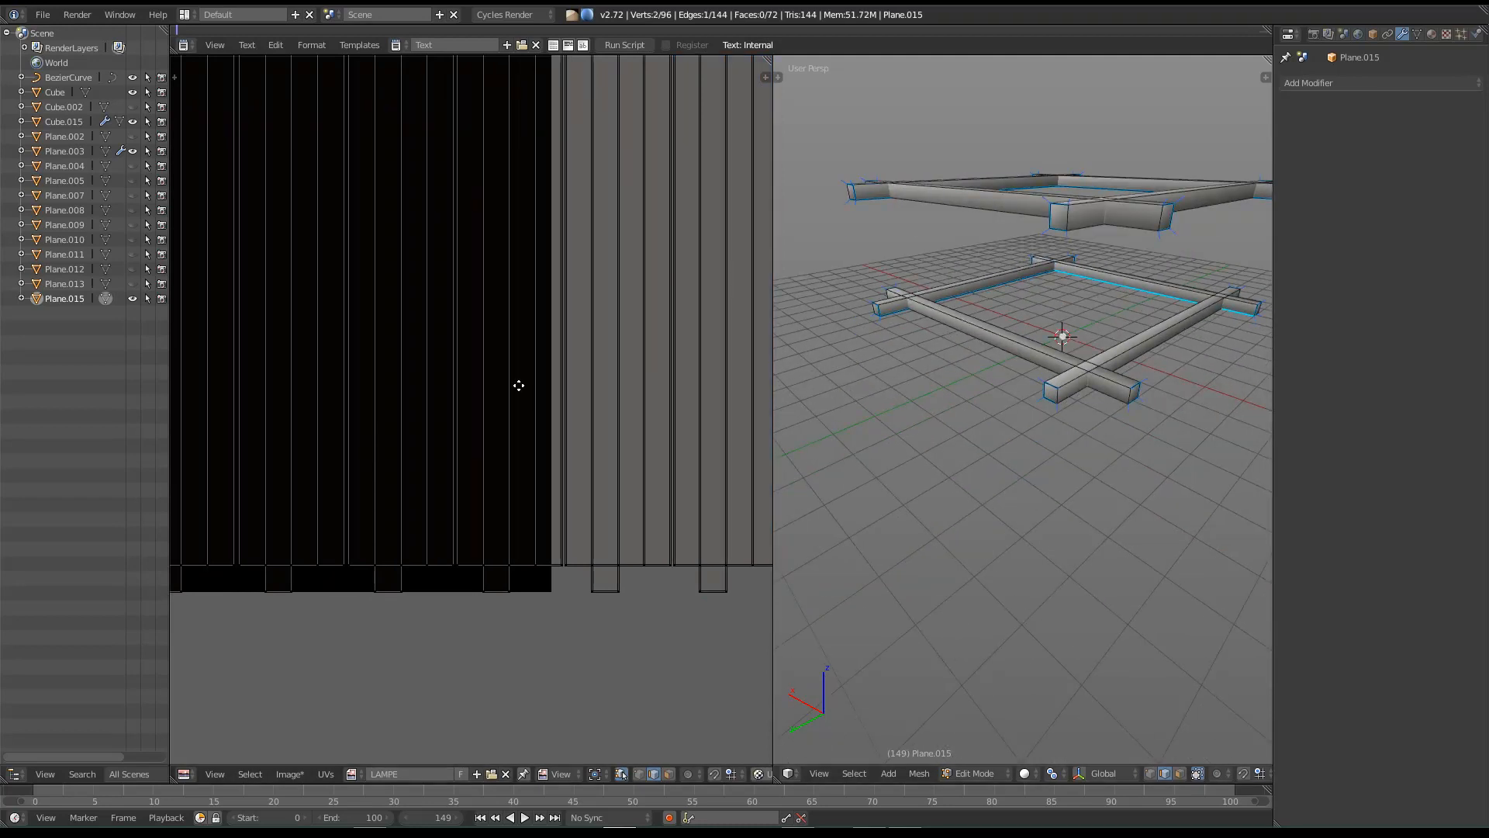
scroll(527, 384, down, 1)
scroll(528, 384, down, 2)
middle_drag(1007, 394, 993, 420)
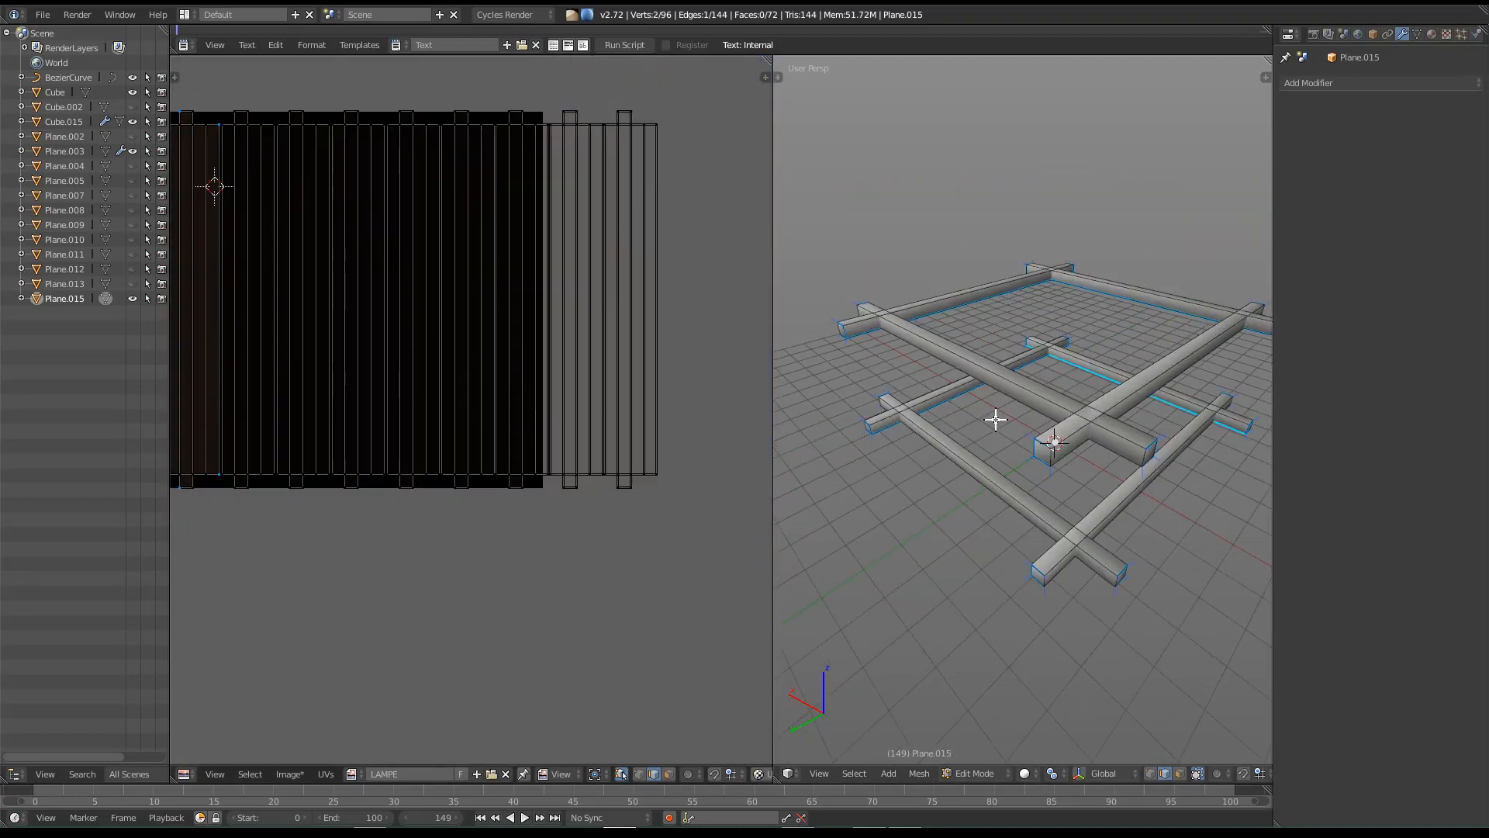
key(ctrl+l)
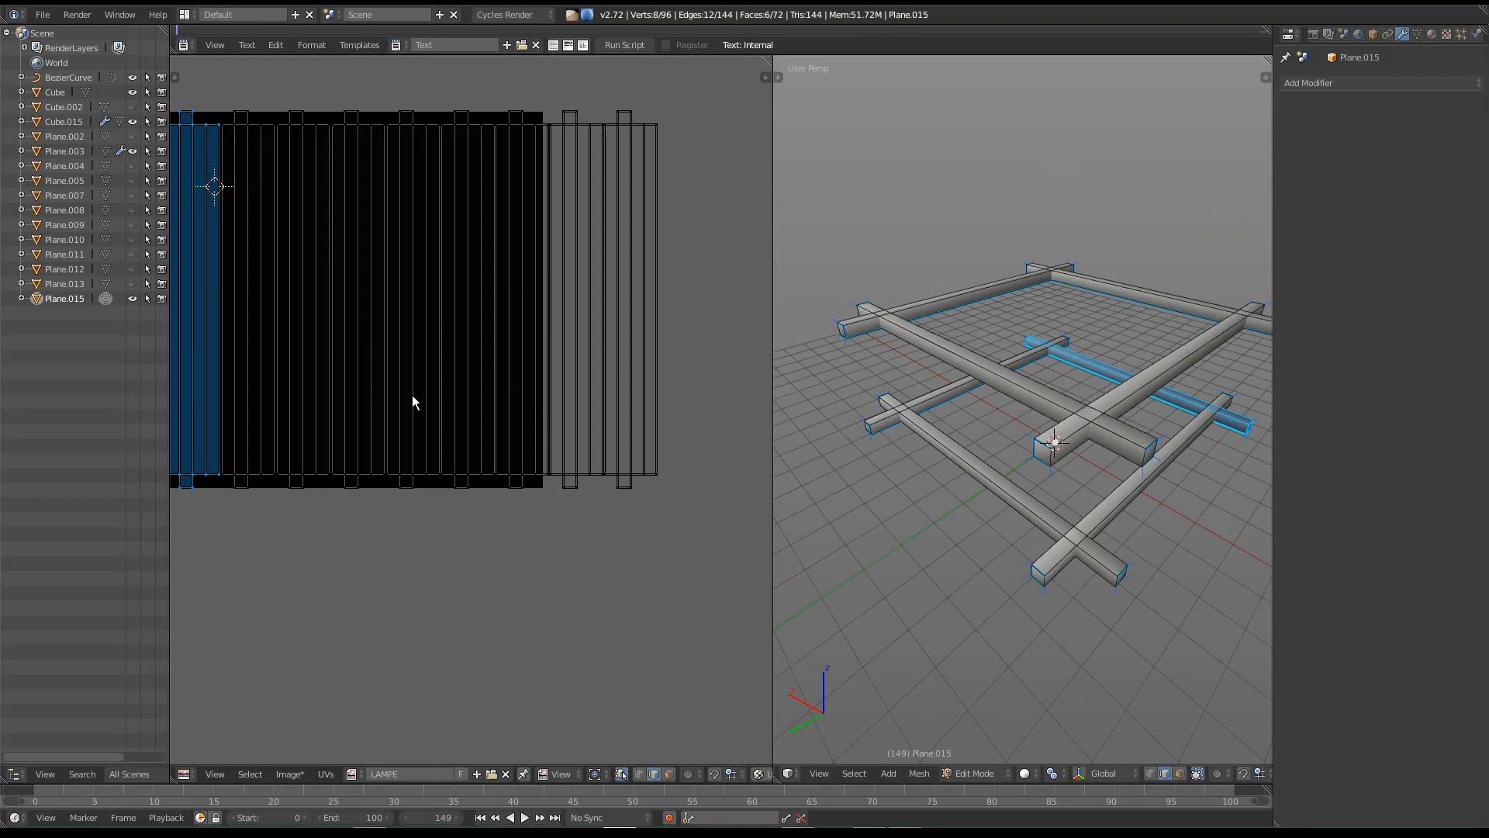
middle_drag(408, 381, 416, 360)
key(g)
key(x)
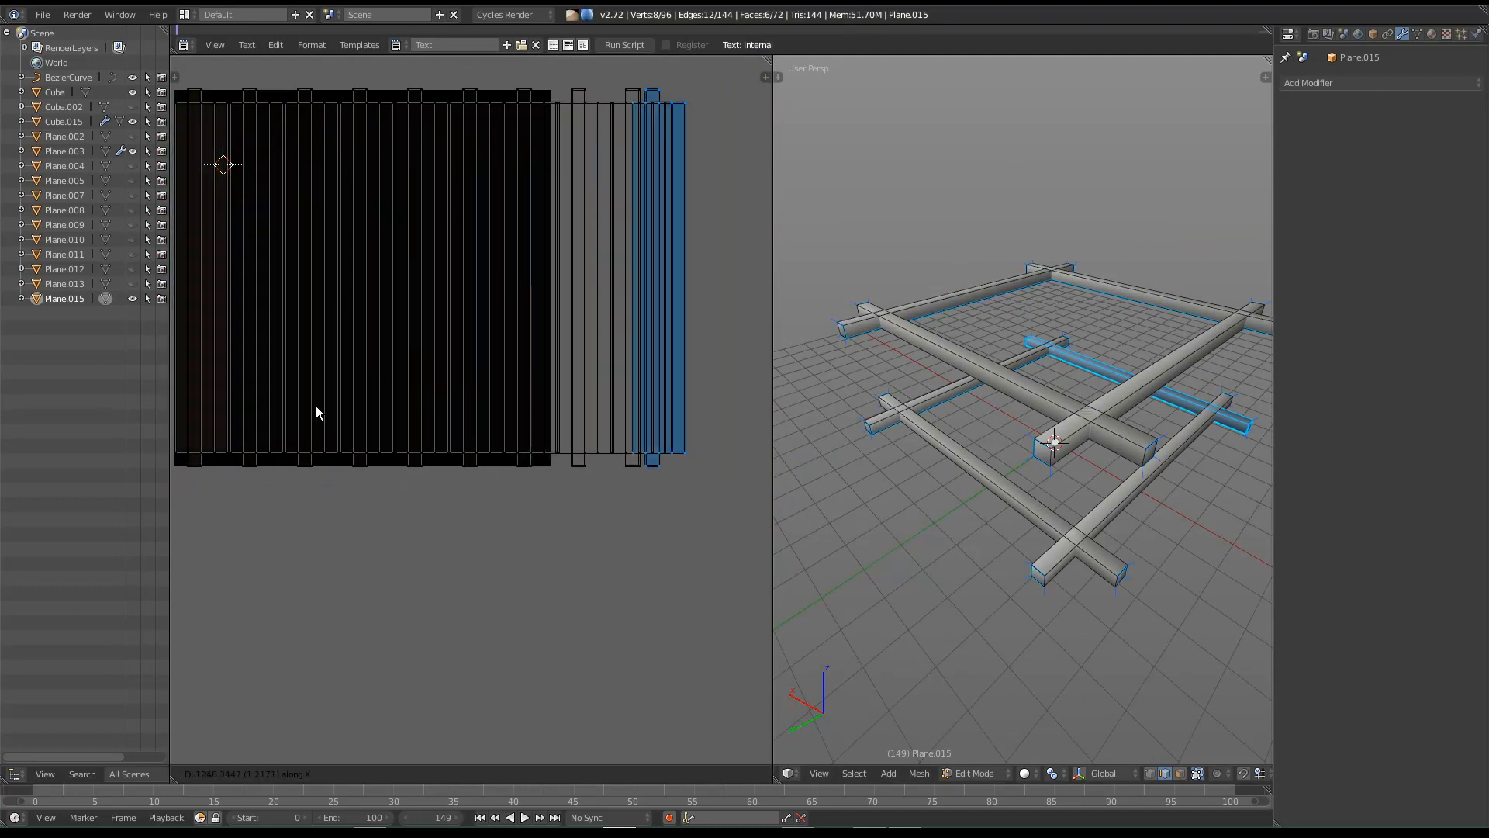
click(725, 415)
Step: Fine-tune the tenth UV island's position along X so it lies closely beside the ninth island
scroll(663, 424, up, 4)
scroll(665, 425, up, 2)
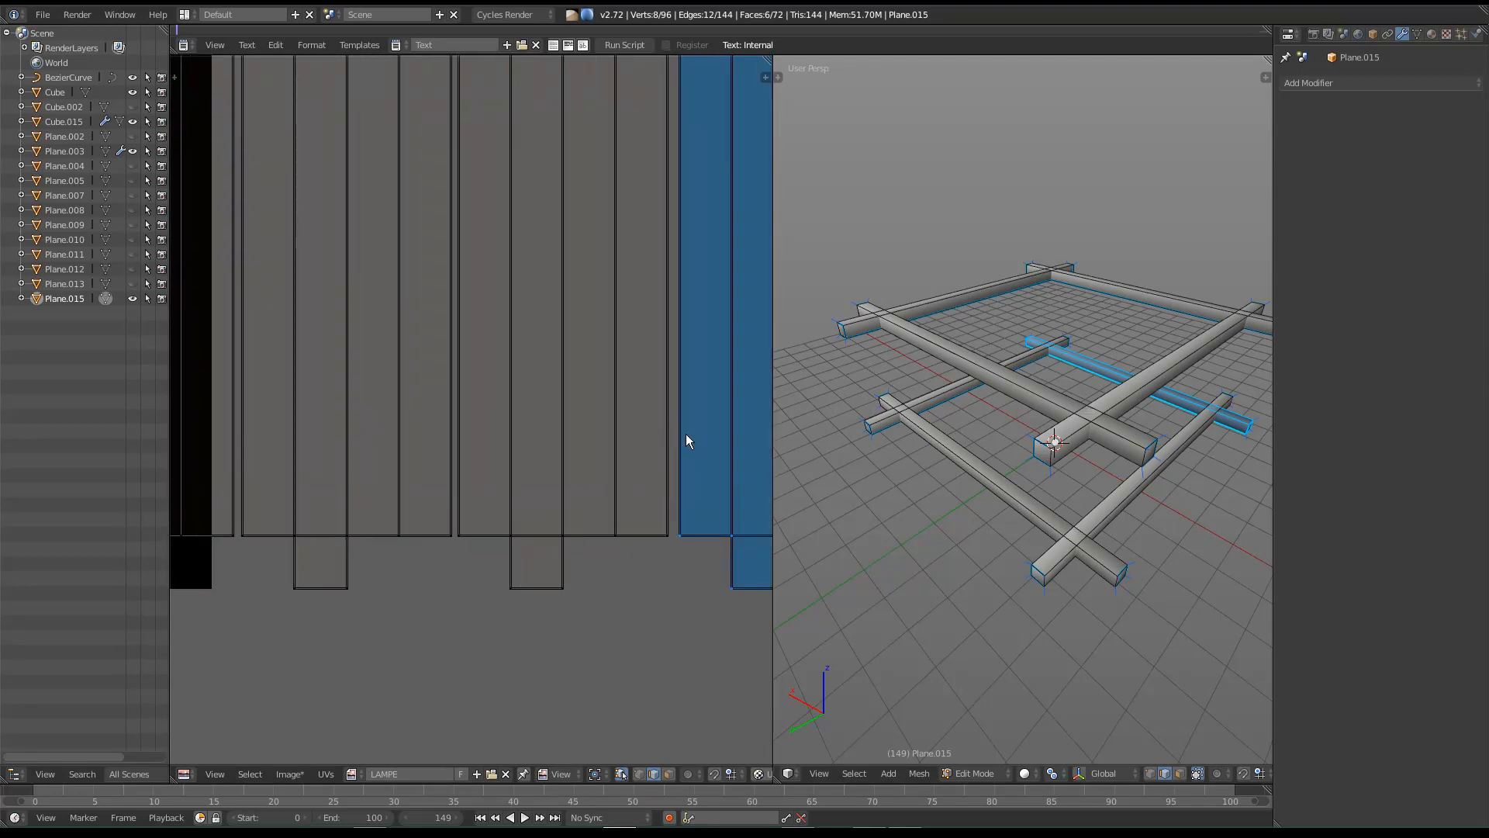
key(g)
key(x)
click(633, 439)
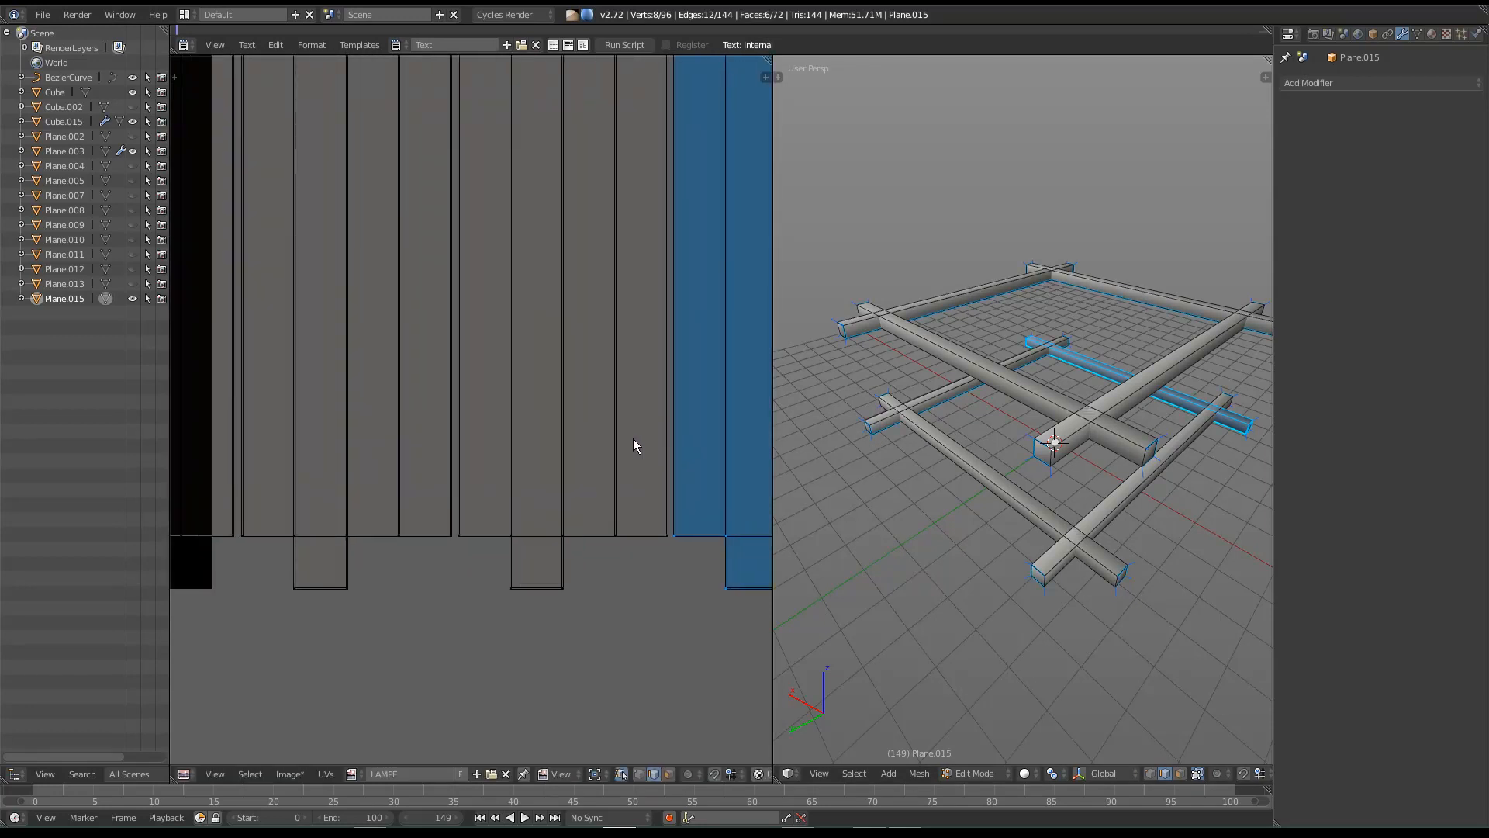
Step: Select the whole back-left beam of the lowest frame and move its UV island along X towards the far end of the row
right_click(936, 397)
key(ctrl+l)
scroll(543, 523, down, 7)
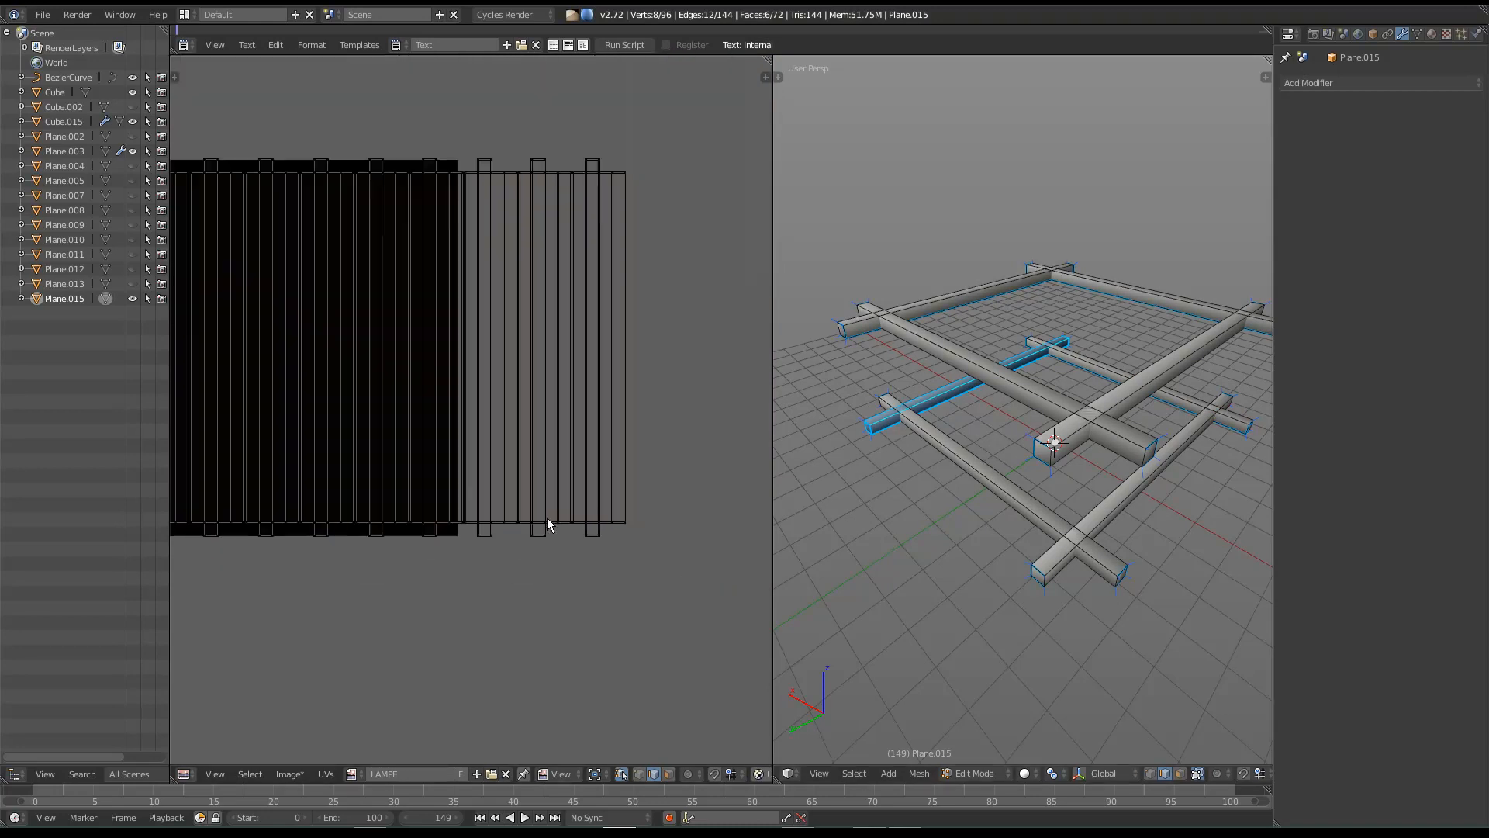
key(g)
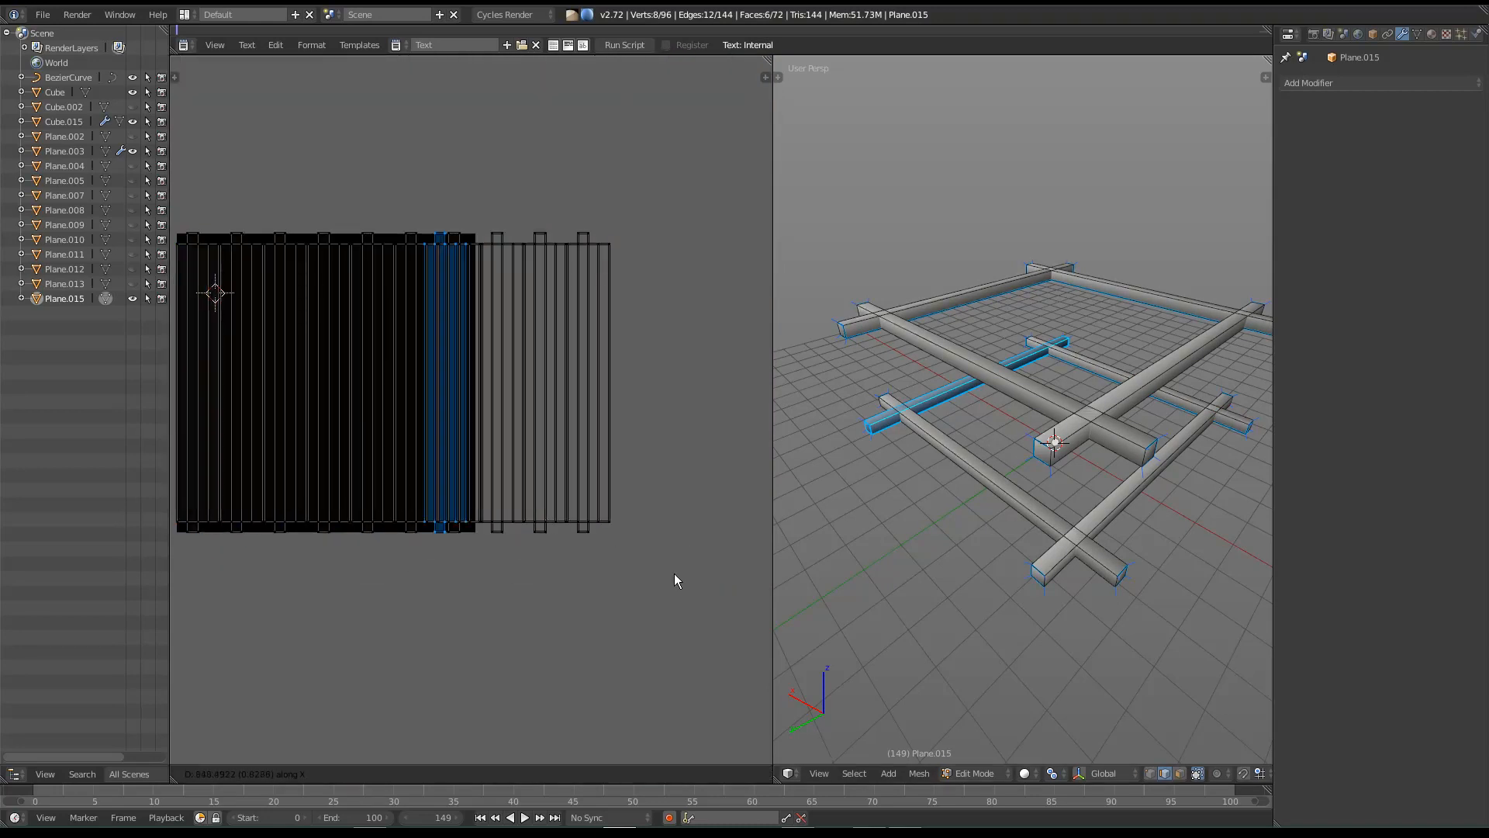
click(253, 565)
Step: Shift the eleventh UV island further along X so it clears the tenth island and lies closely beside it
scroll(288, 575, up, 3)
middle_drag(283, 547, 216, 545)
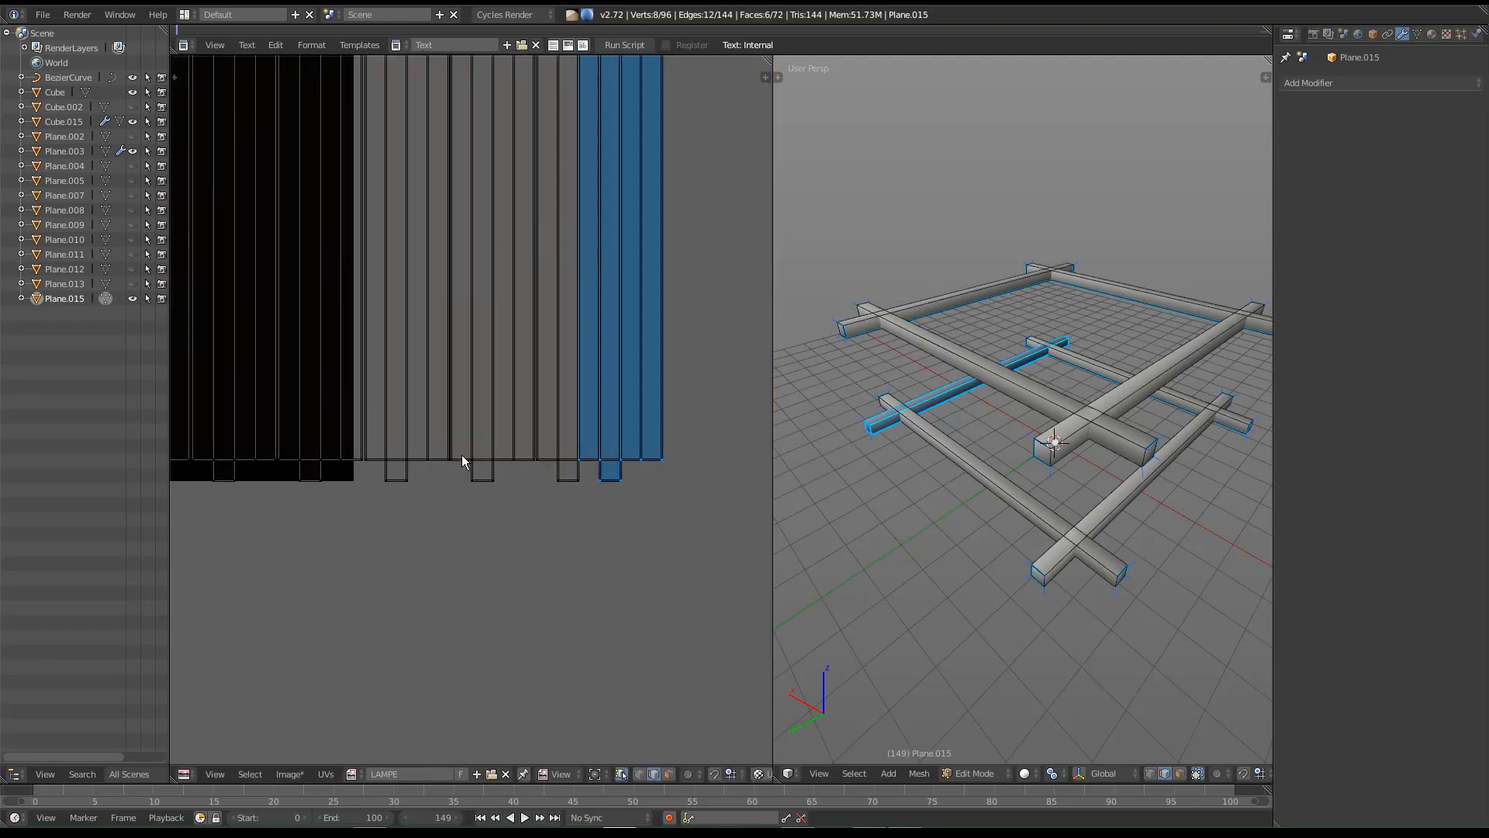
scroll(435, 463, up, 3)
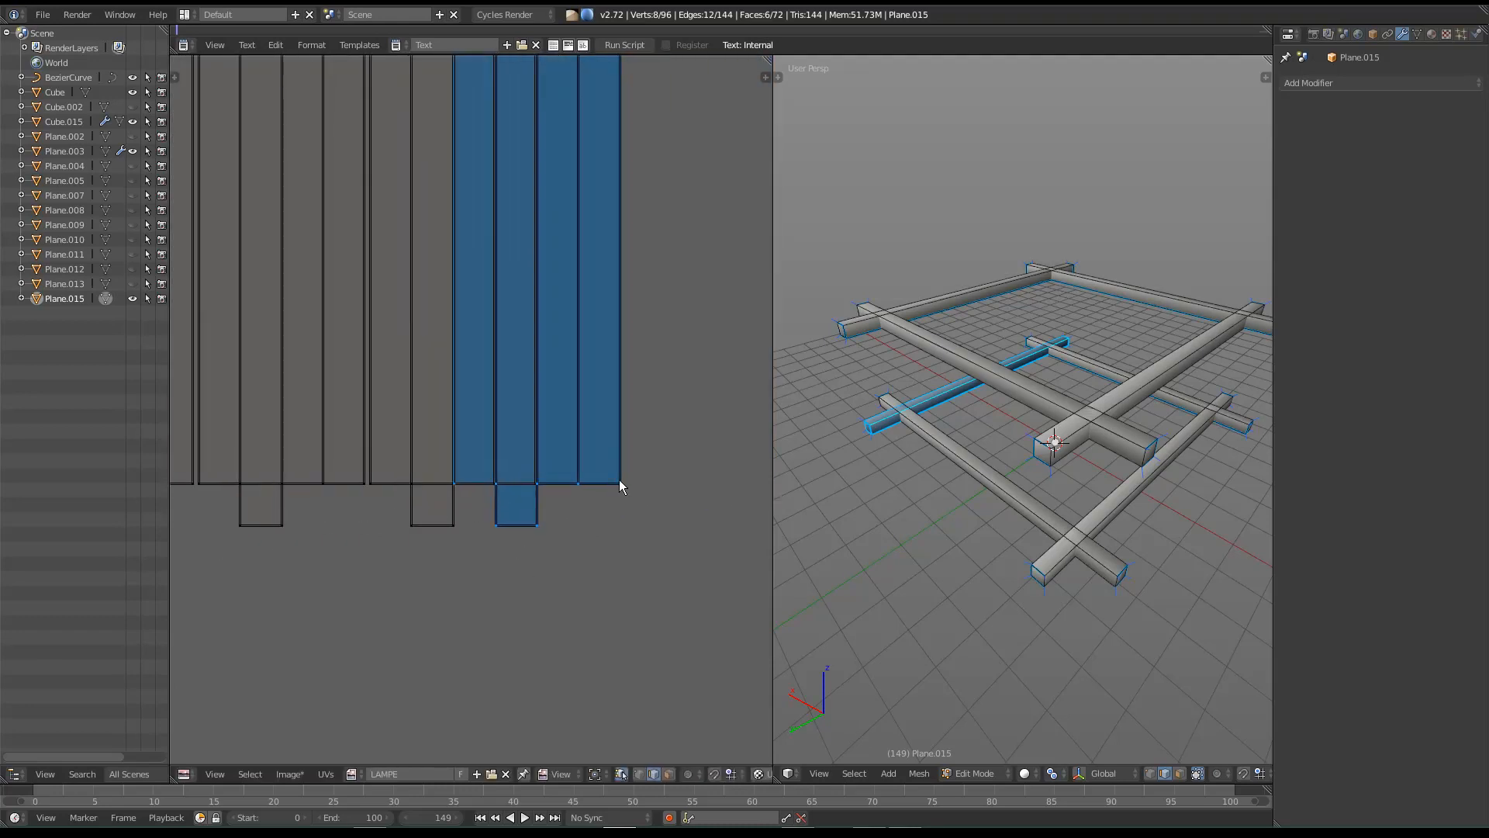
key(g)
key(x)
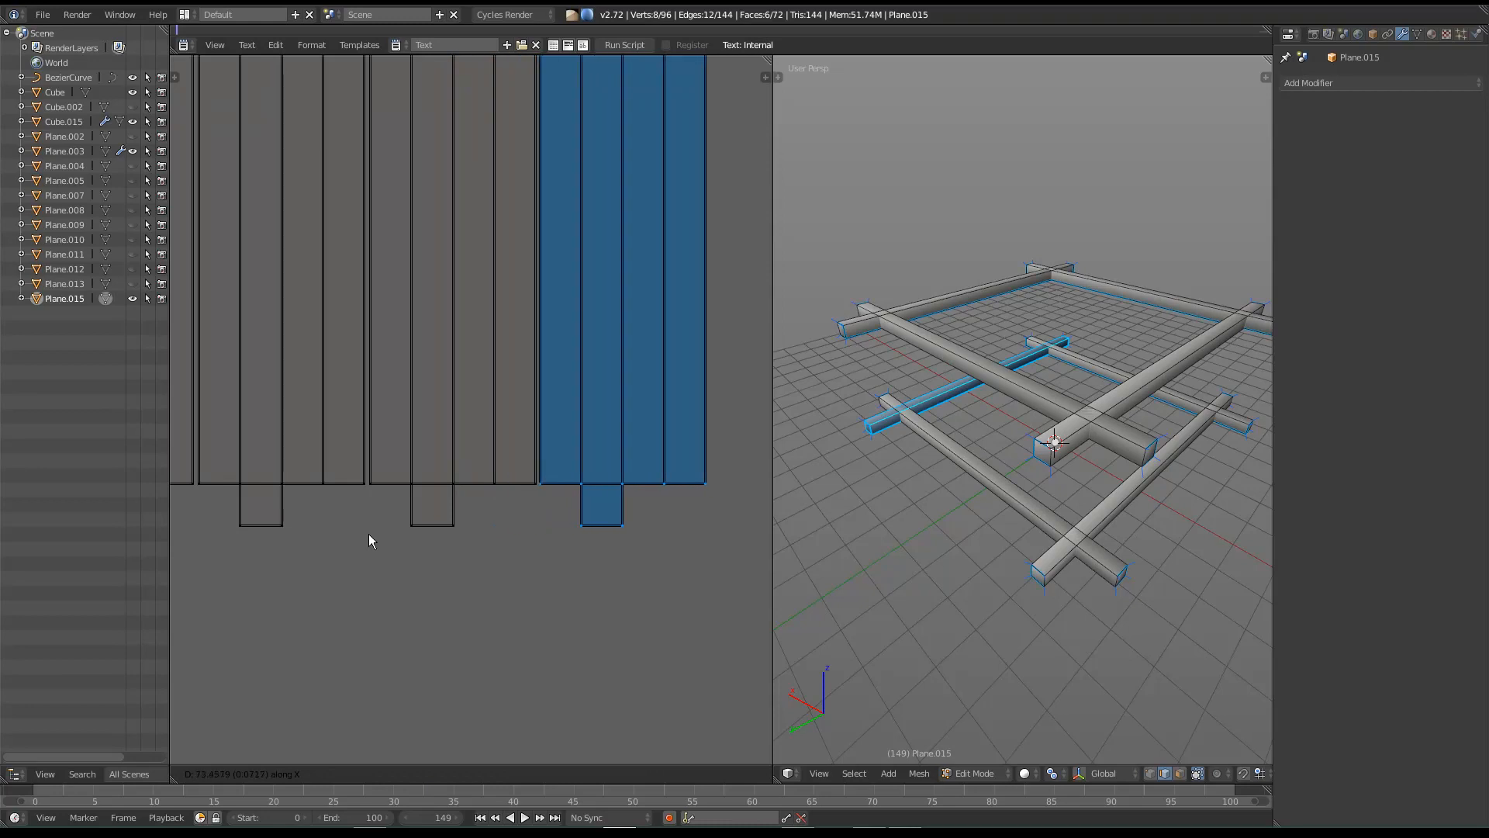
click(370, 535)
Step: Select the whole front-left beam of the lowest frame and move its UV island along X to the end of the row
right_click(990, 458)
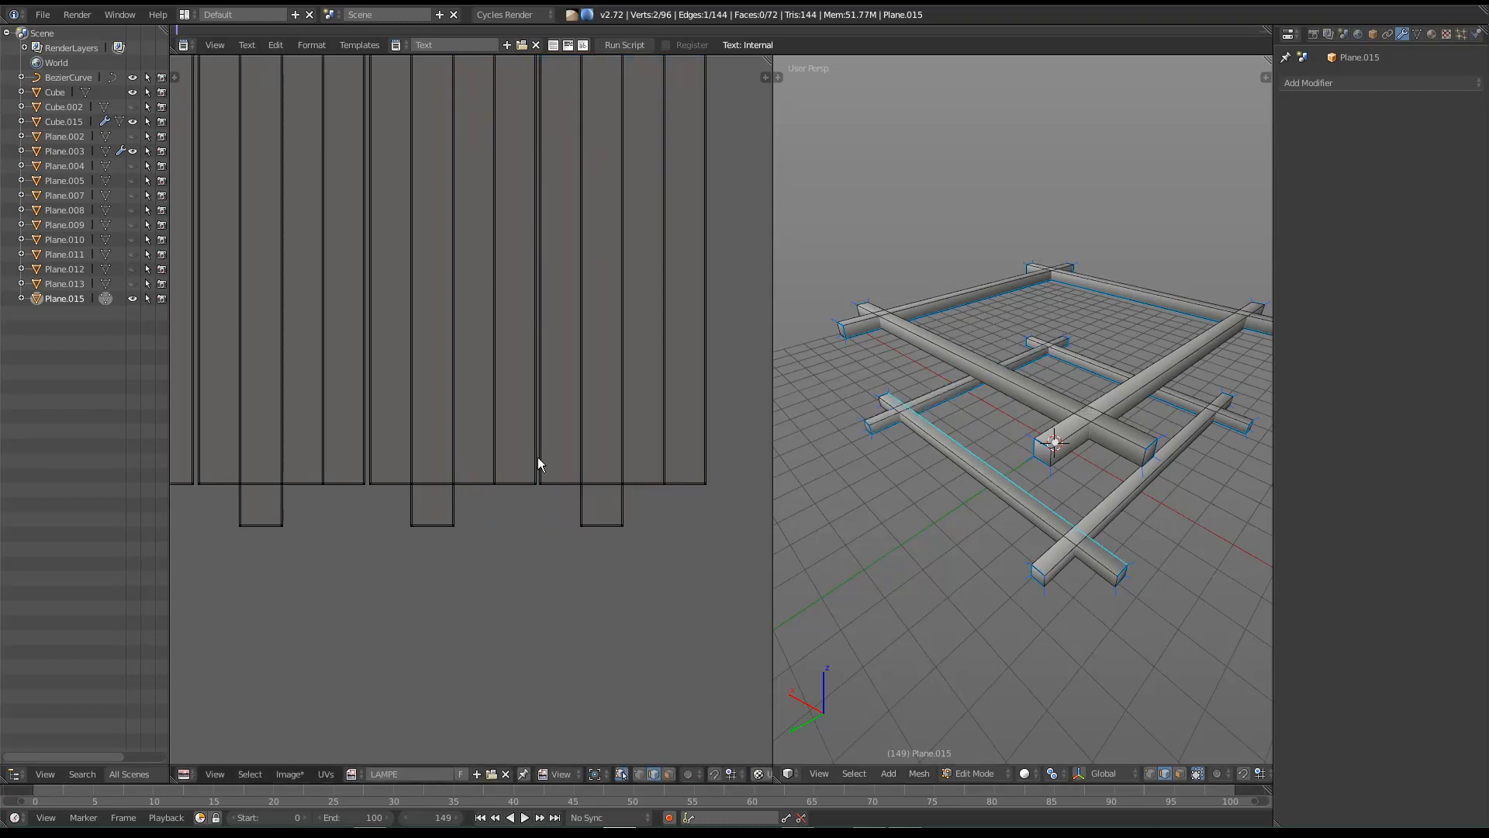
scroll(472, 437, down, 4)
scroll(473, 440, down, 3)
middle_drag(1156, 472, 1151, 469)
key(ctrl+l)
middle_drag(320, 468, 468, 477)
scroll(408, 503, up, 1)
key(g)
key(x)
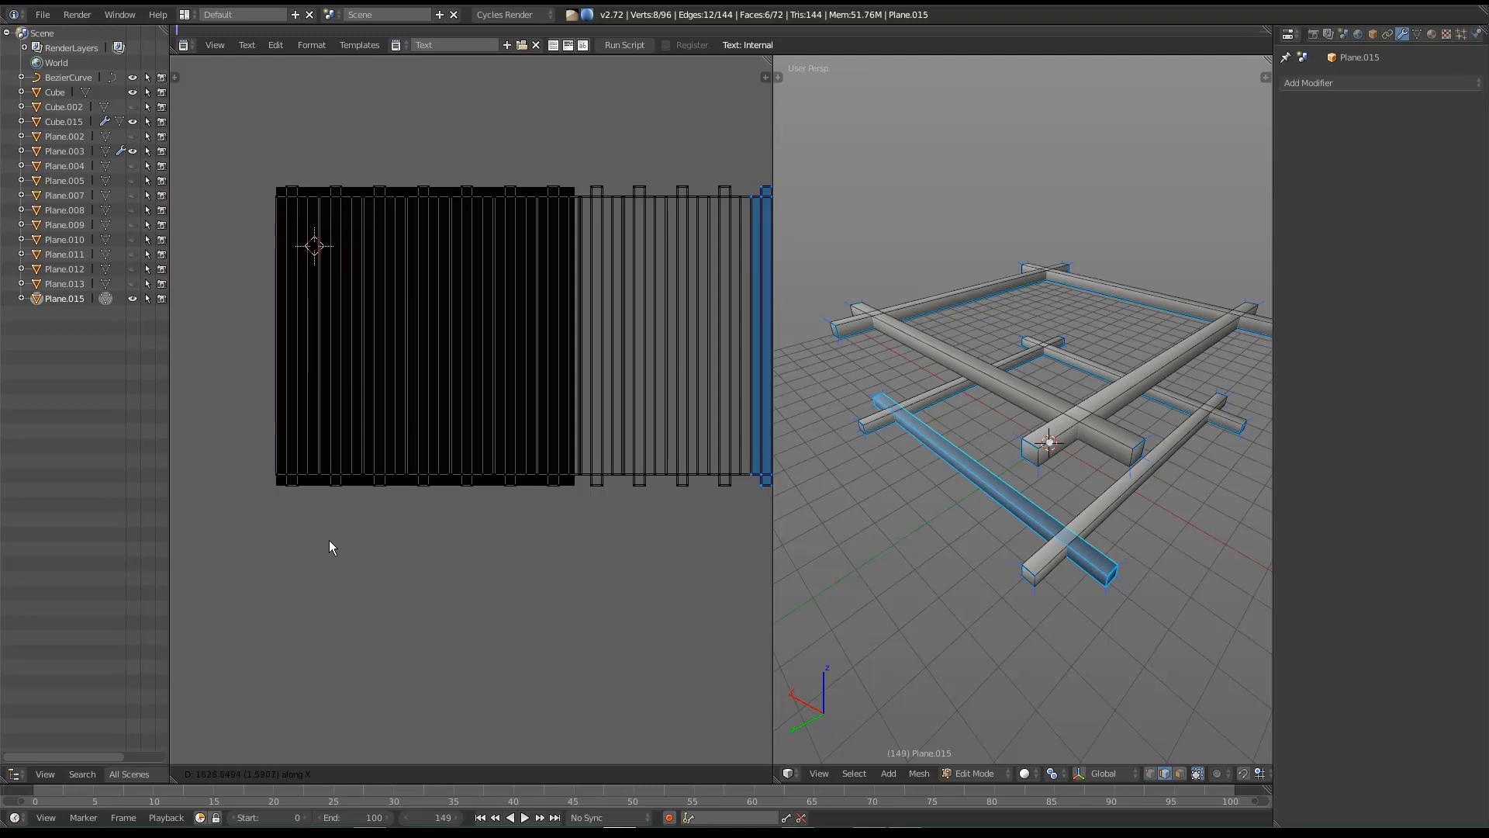
click(337, 538)
Step: Fine-tune the twelfth UV island's position along X to leave a narrow gap beside the eleventh island
scroll(512, 533, up, 5)
middle_drag(510, 514, 205, 582)
scroll(427, 527, down, 1)
scroll(549, 495, up, 2)
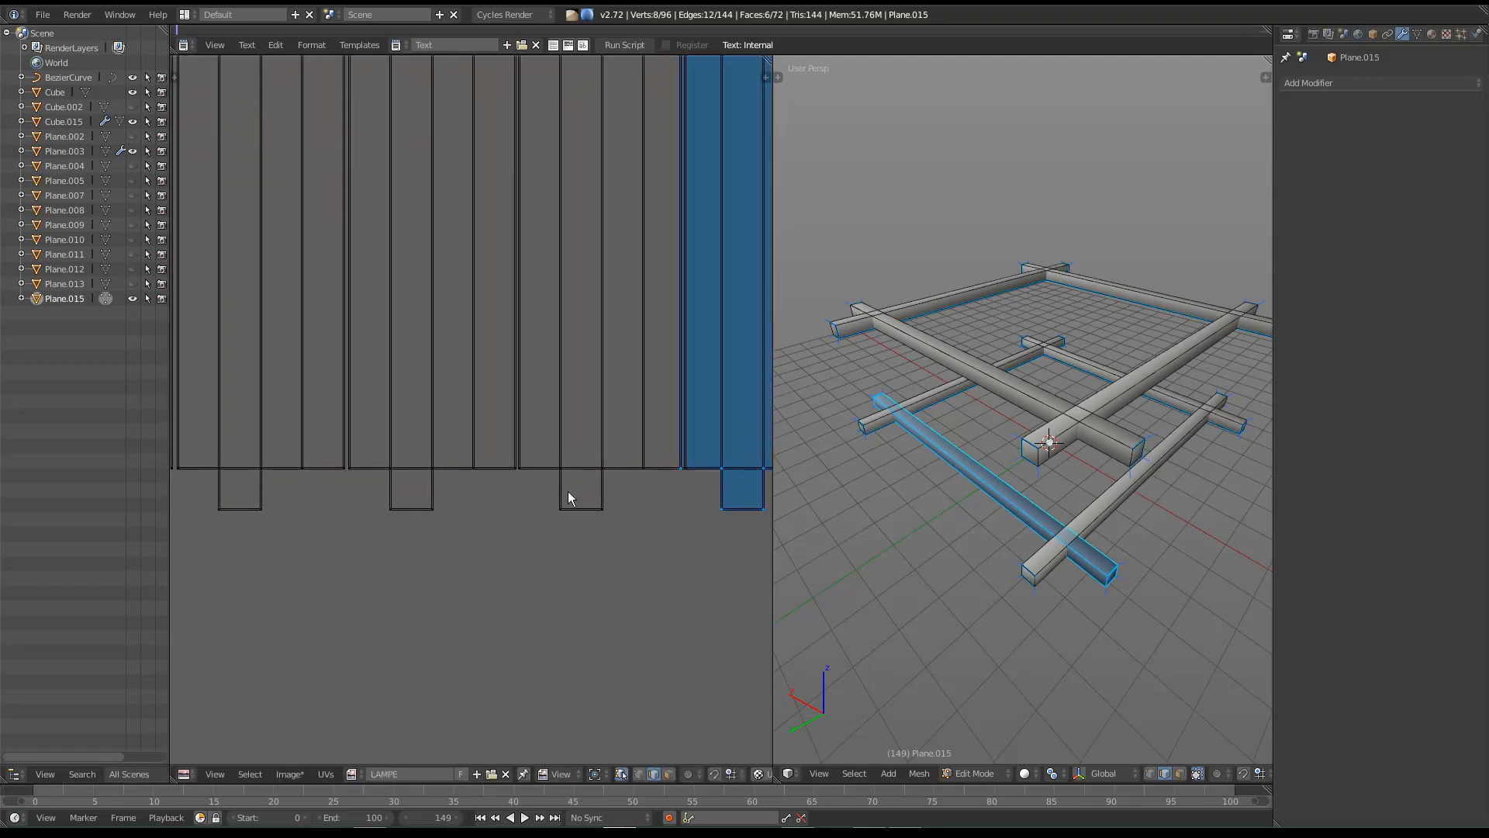
key(g)
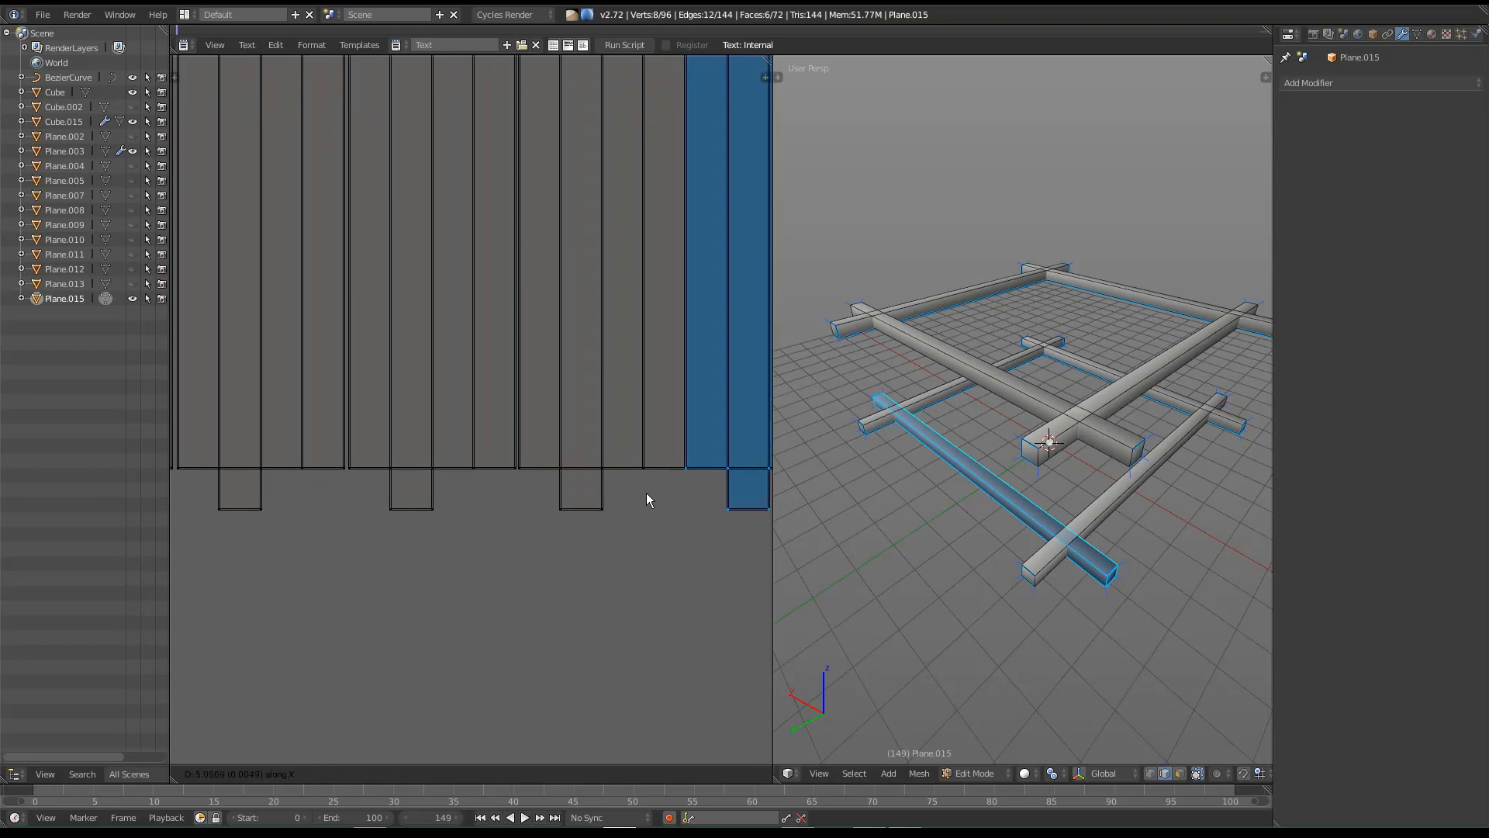
click(648, 493)
key(g)
key(x)
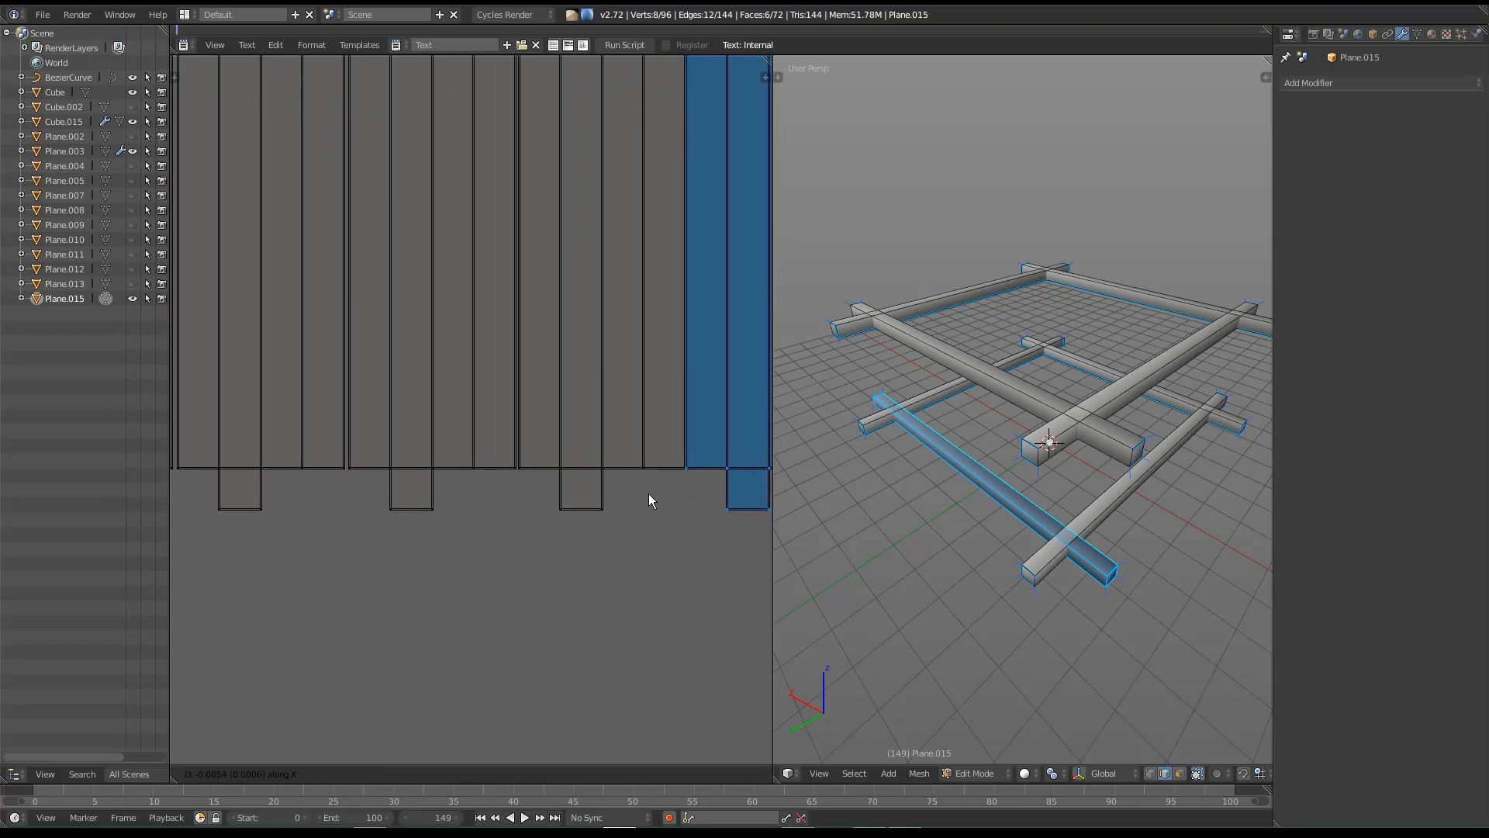
click(662, 497)
Step: Select all of the frame's geometry and move the complete row of UV islands above the image area
scroll(519, 472, down, 5)
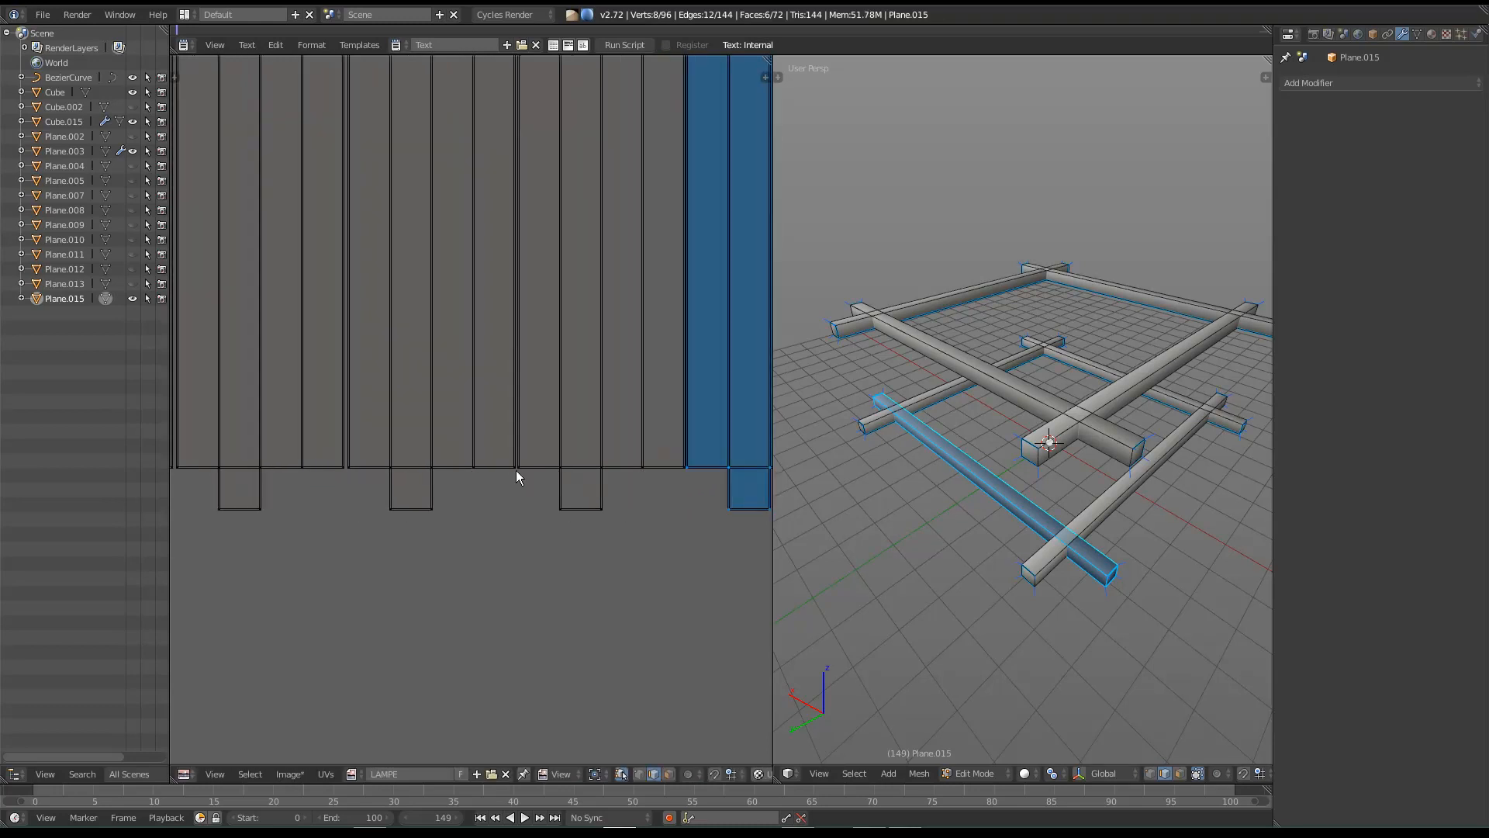
middle_drag(574, 575, 569, 522)
key(a)
key(a)
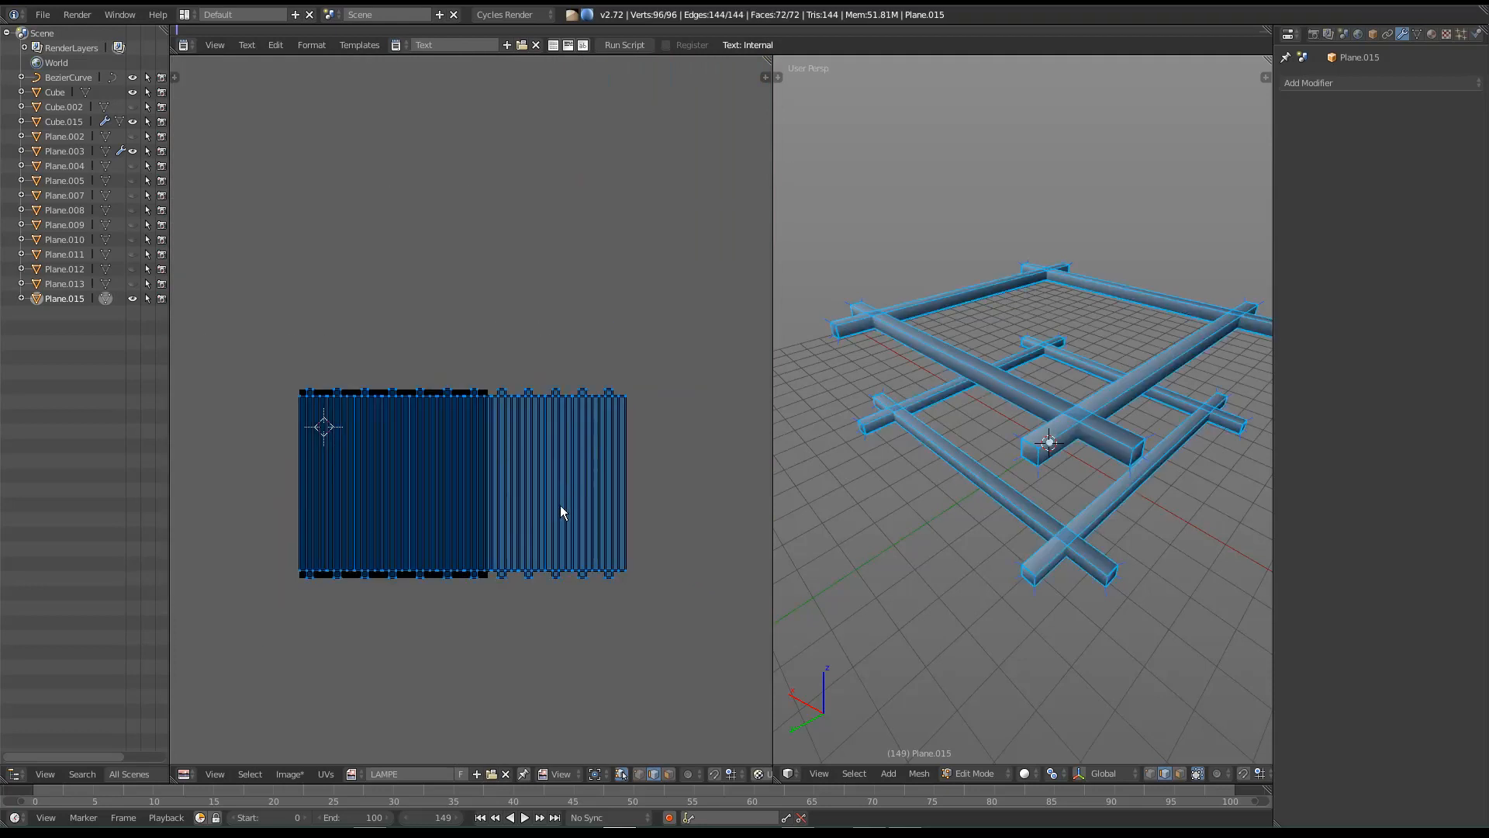
key(g)
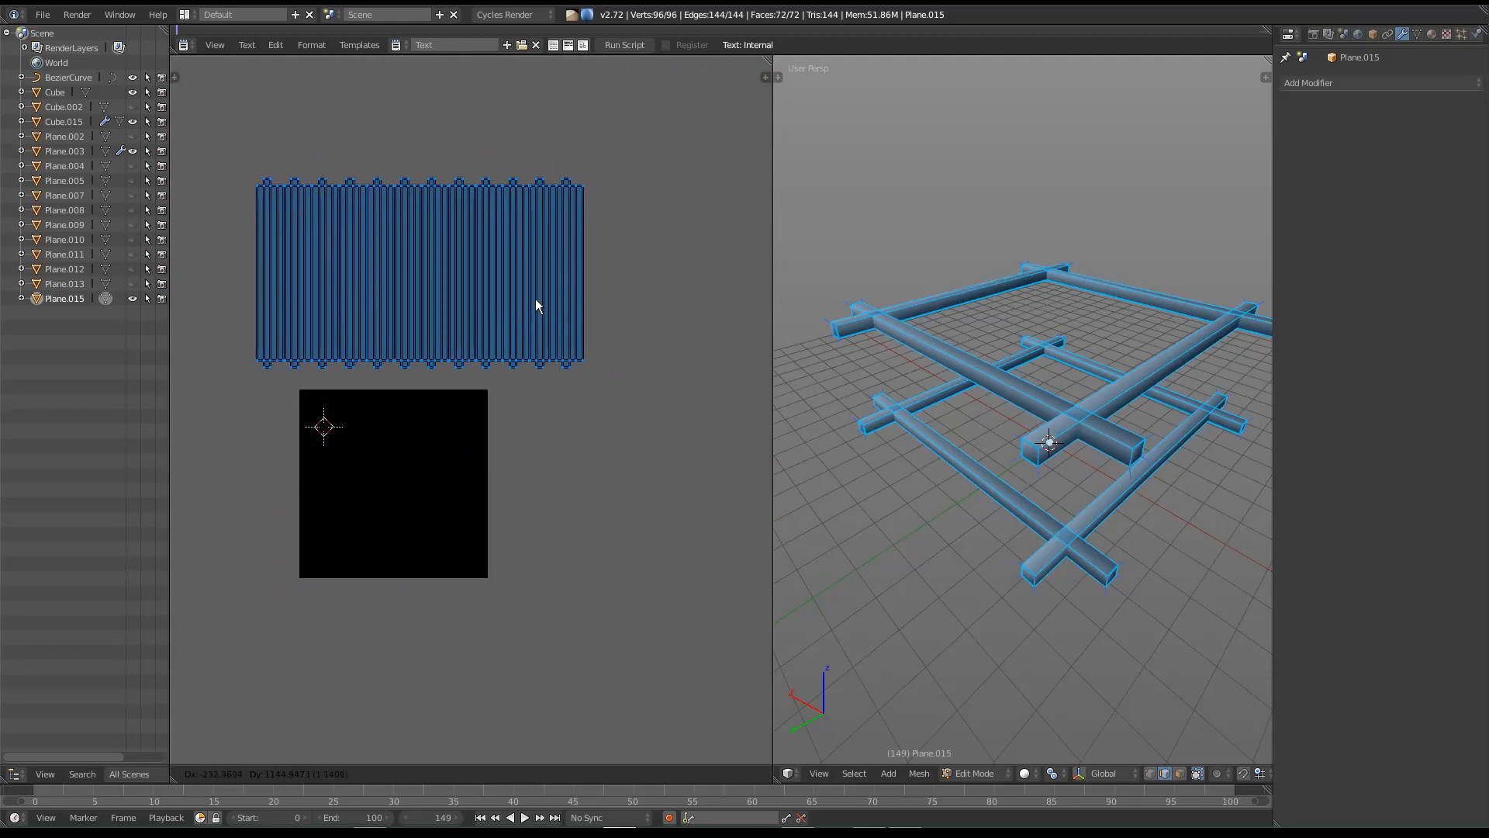
click(519, 304)
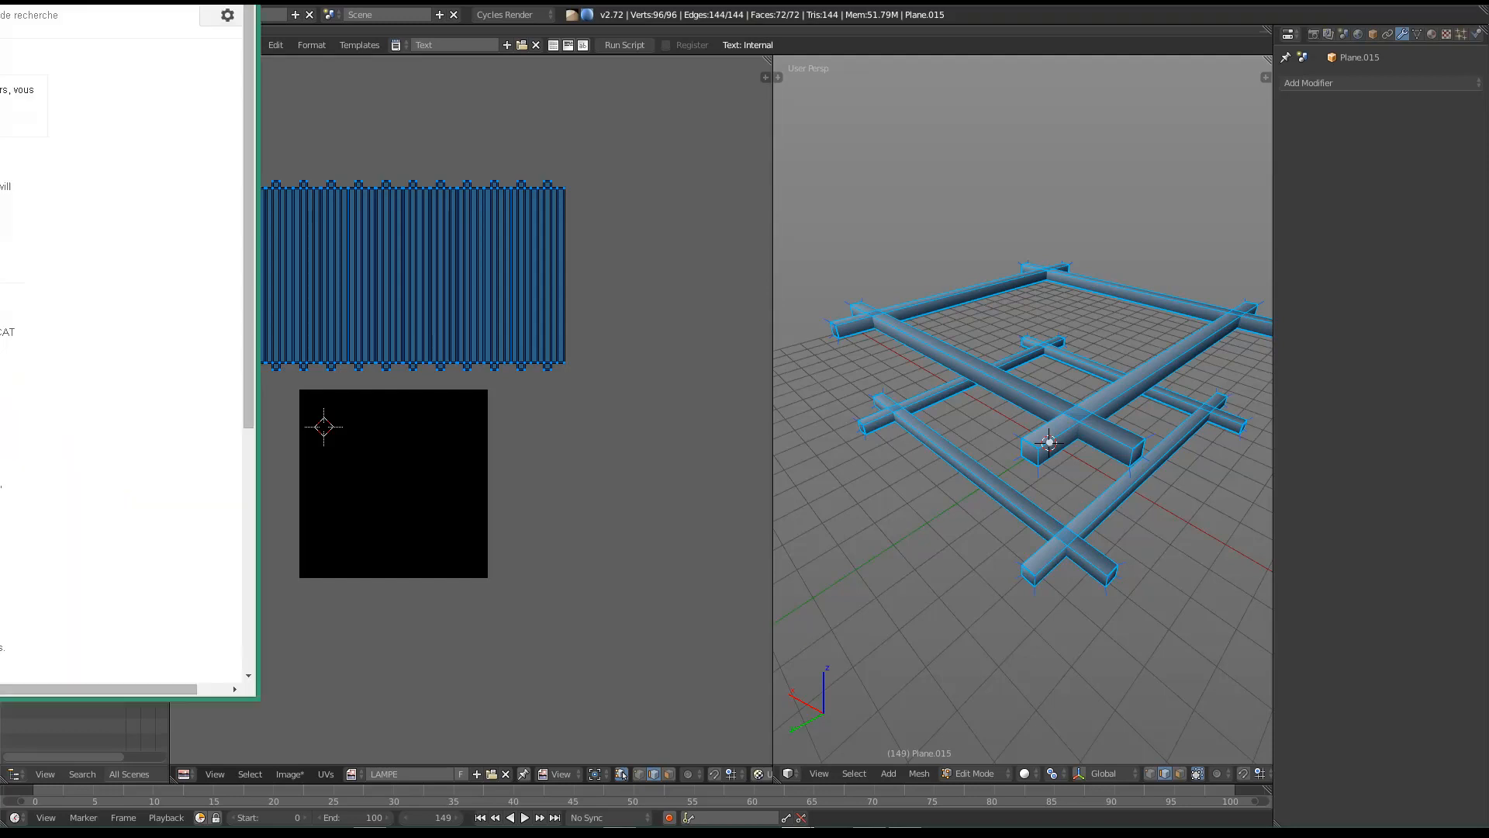
Step: Switch to the web browser, review the Xrayunwrap 1.6.0 plug-in page on raylightgames.com, and return to Blender
key(alt+Tab)
click(223, 268)
click(195, 334)
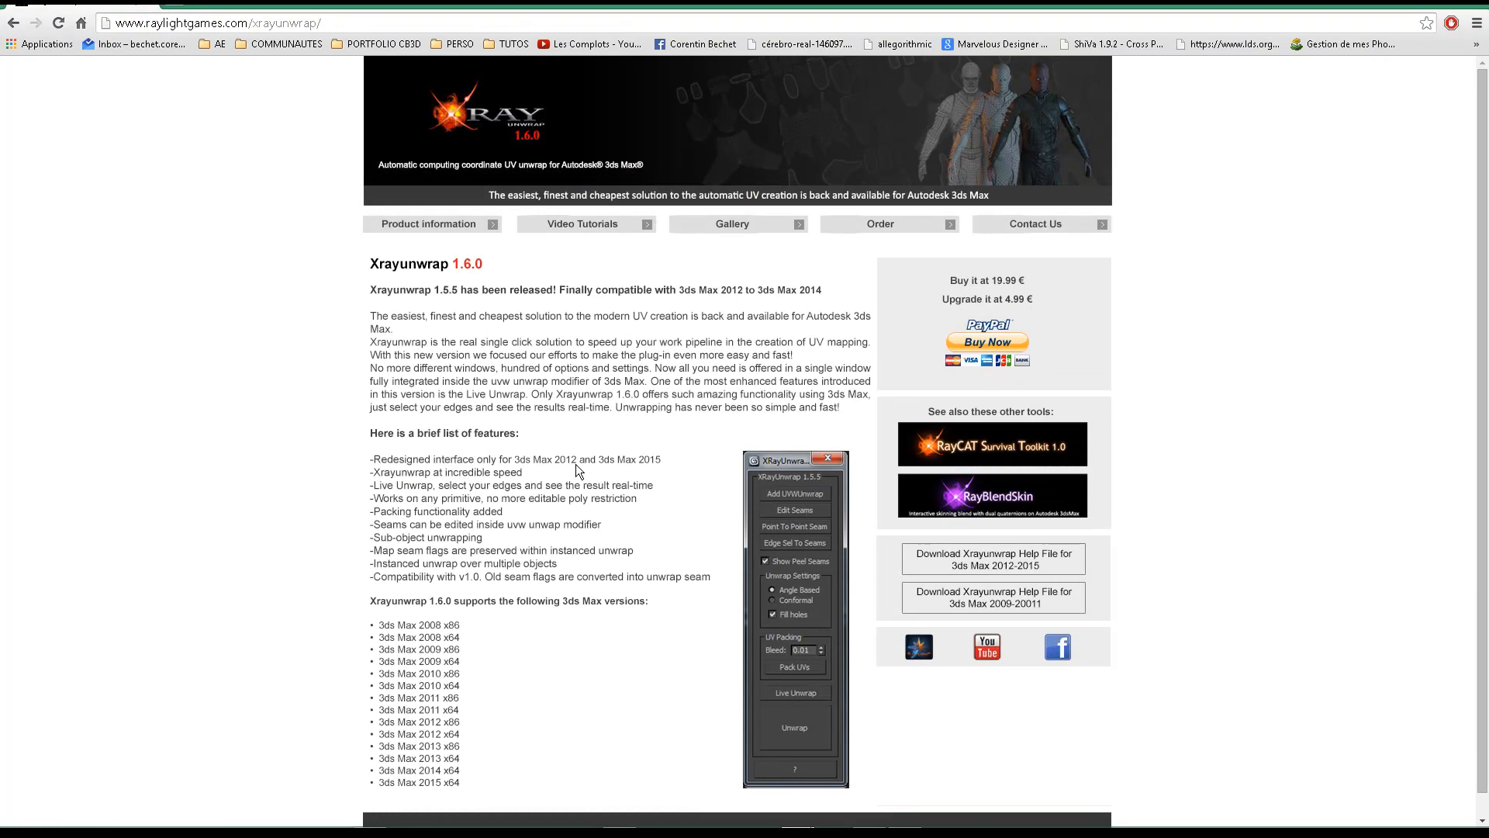
scroll(578, 469, down, 1)
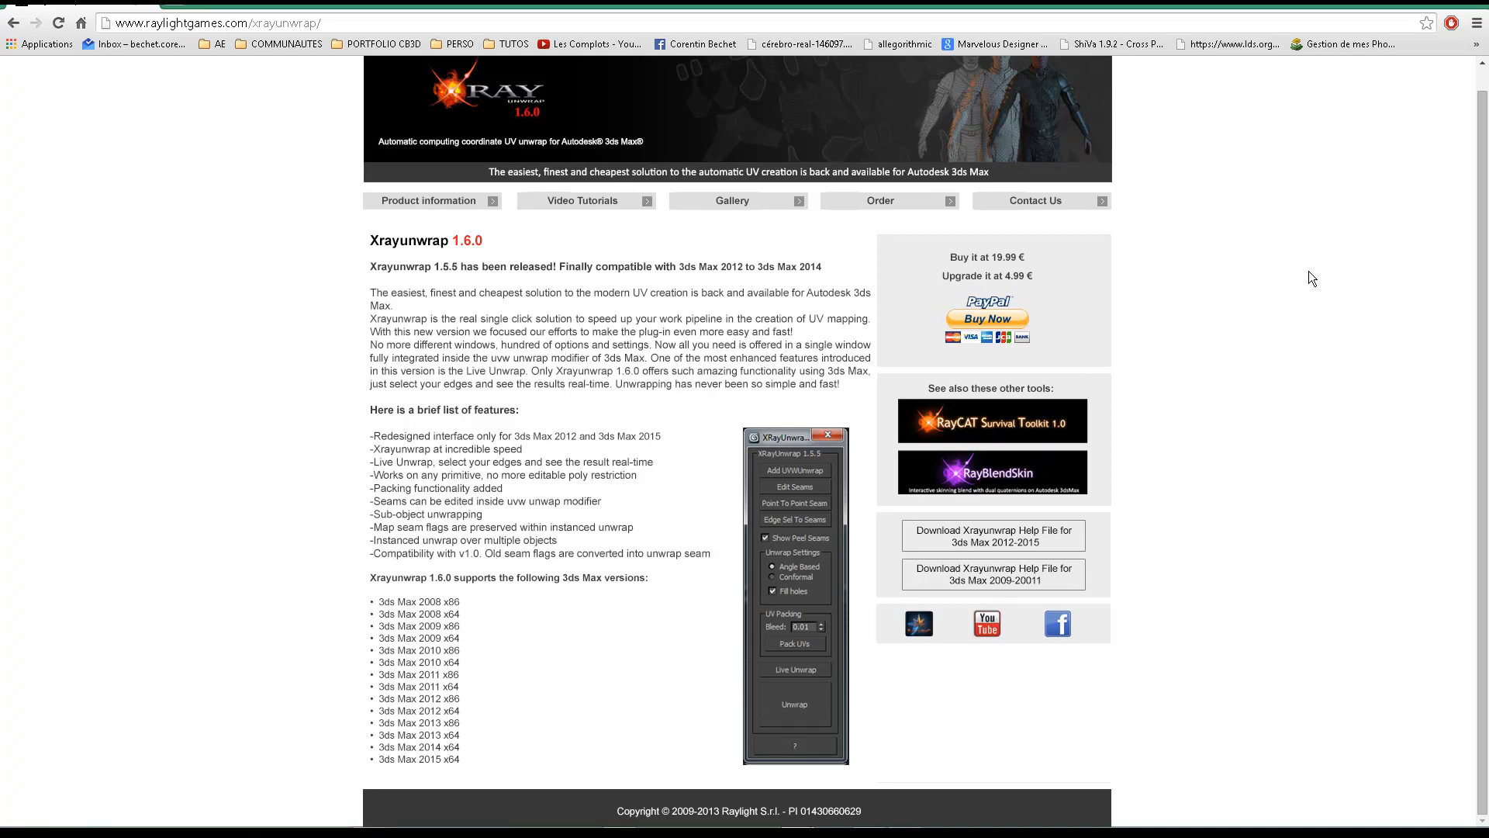
click(1416, 5)
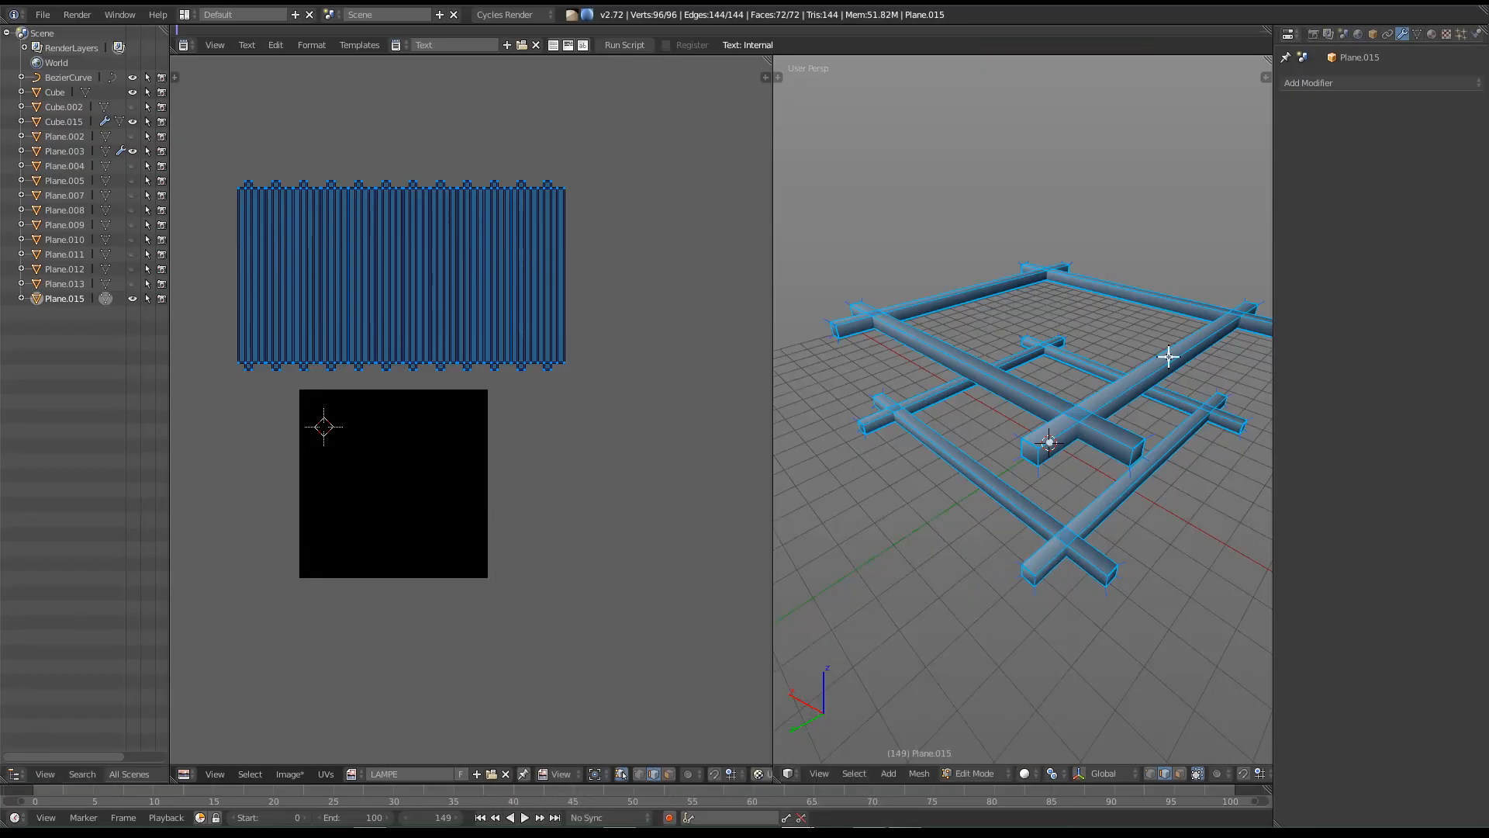
Step: Nudge the complete row of UV islands slightly further above the image area
key(g)
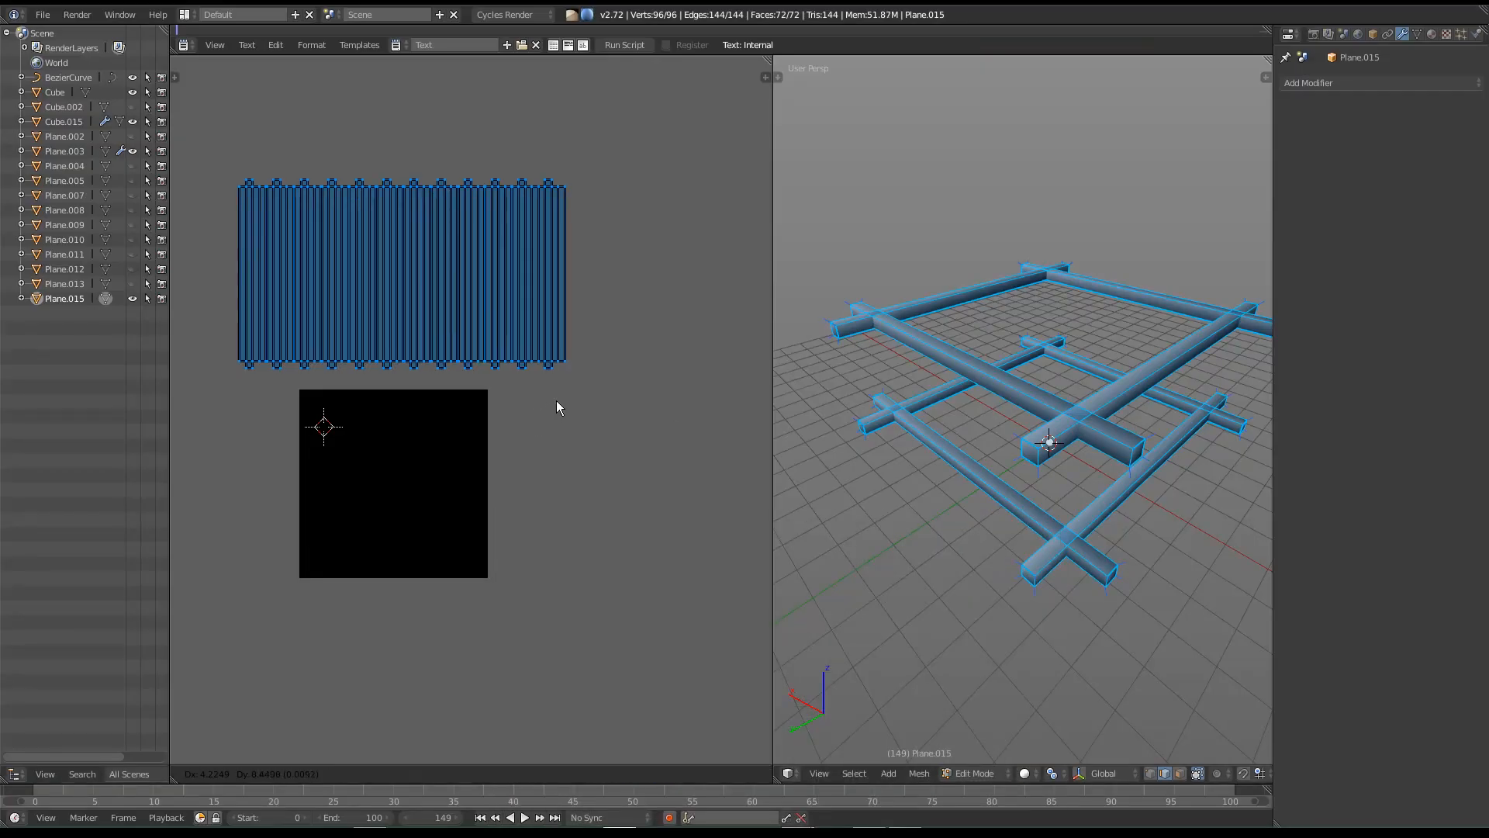
click(552, 397)
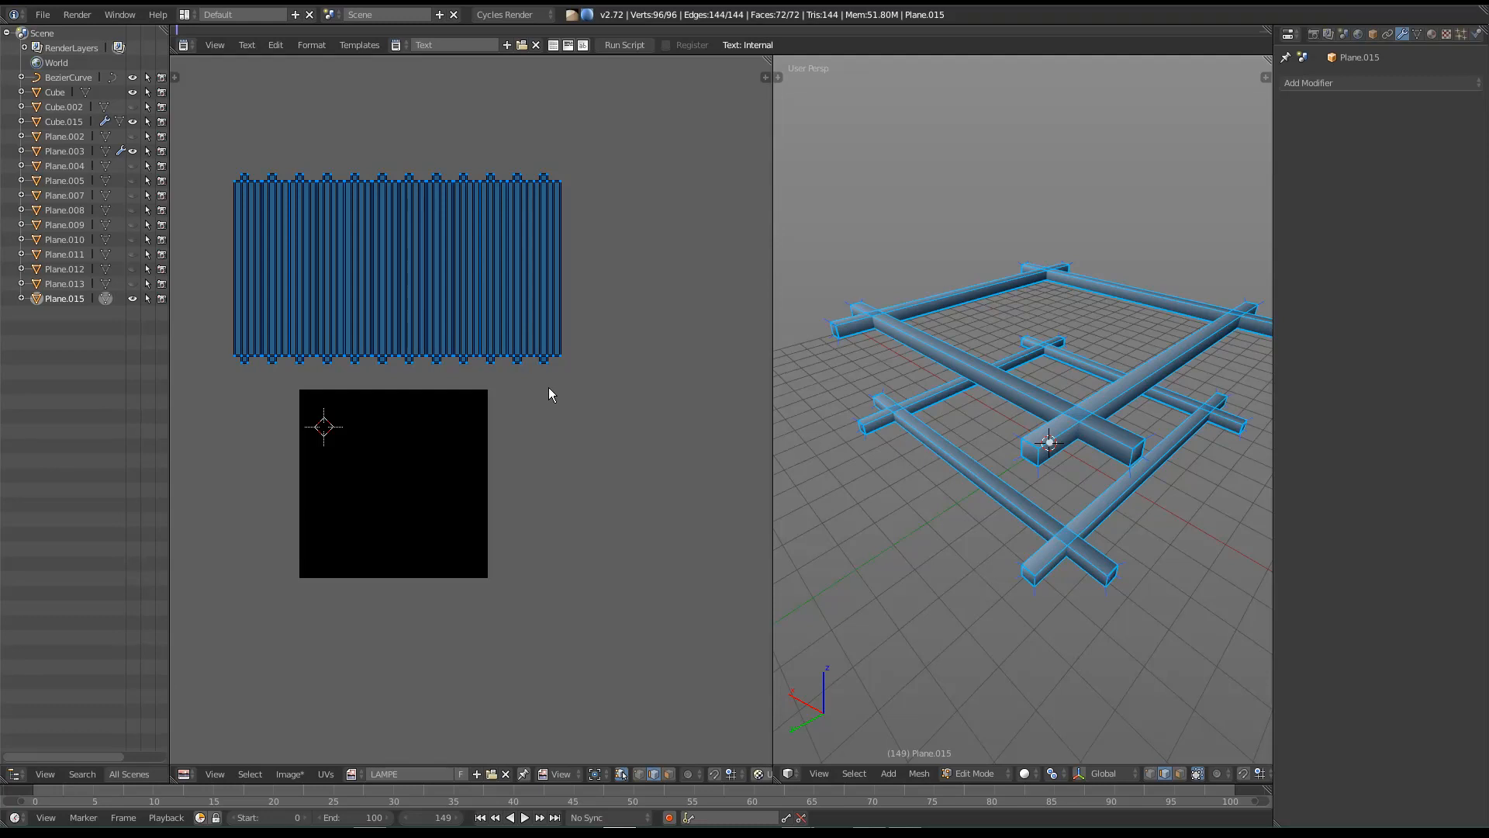
middle_drag(477, 355, 482, 426)
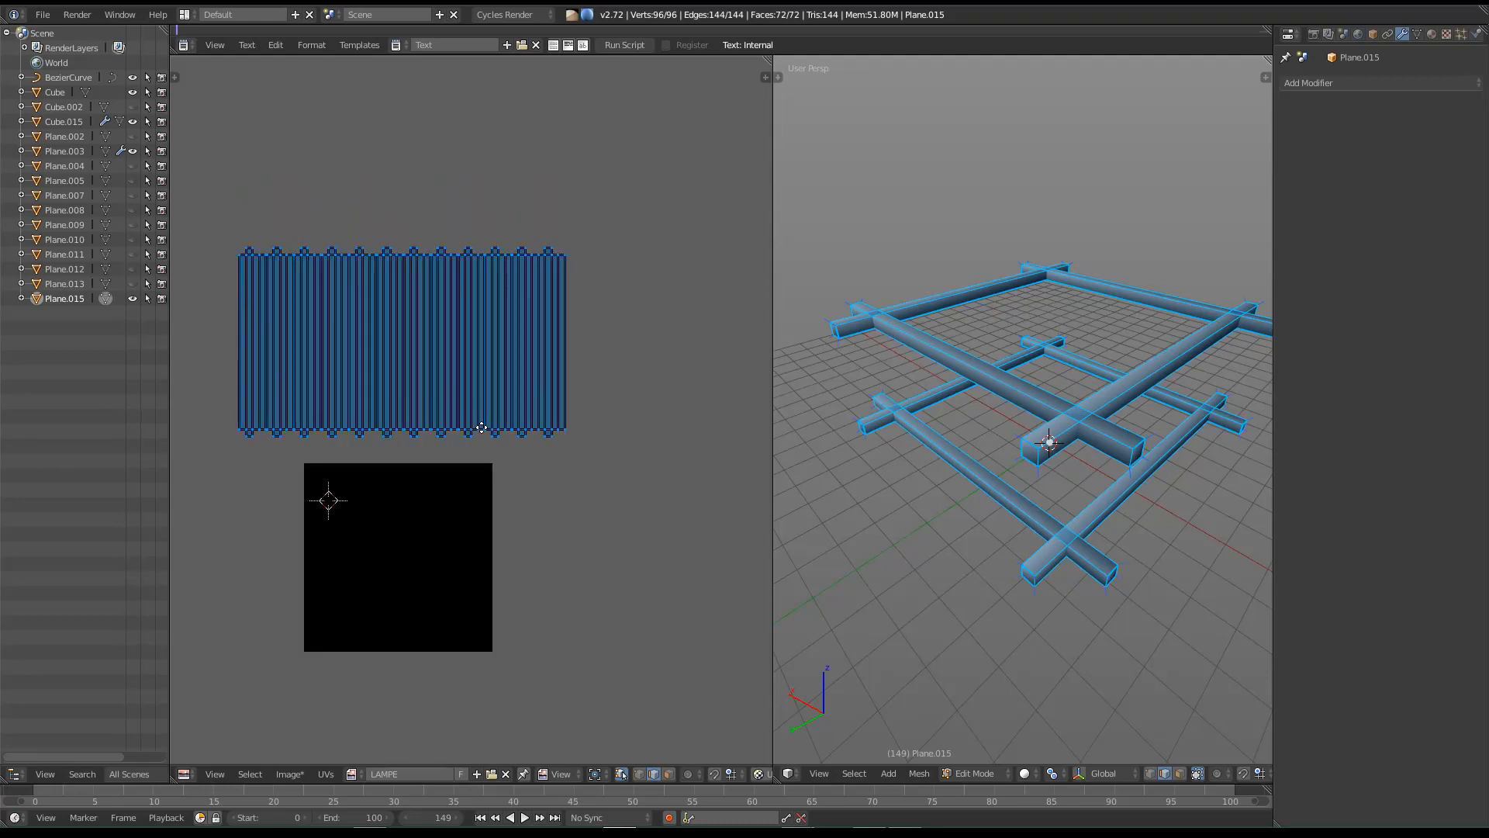
scroll(481, 435, down, 1)
Step: Return to Object Mode and maximize the 3D view with the whole lamp model shown
alt+scroll(949, 351, up, 1)
middle_drag(951, 349, 956, 380)
mouse_move(1034, 466)
shift+middle_down()
mouse_move(990, 529)
mouse_move(964, 525)
mouse_move(1027, 468)
shift+middle_up()
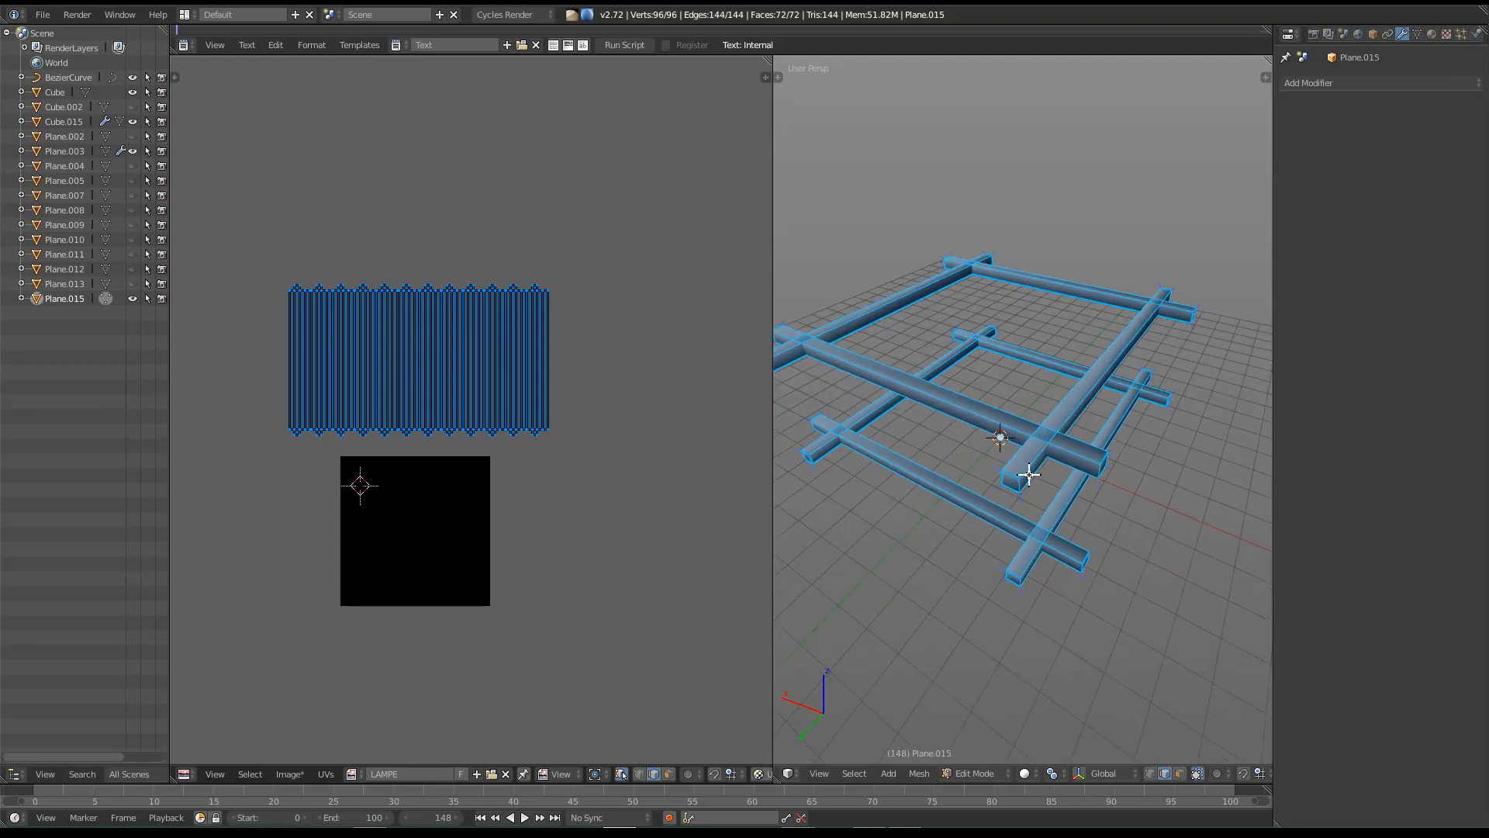
key(Tab)
key(ctrl+Up)
scroll(822, 416, down, 8)
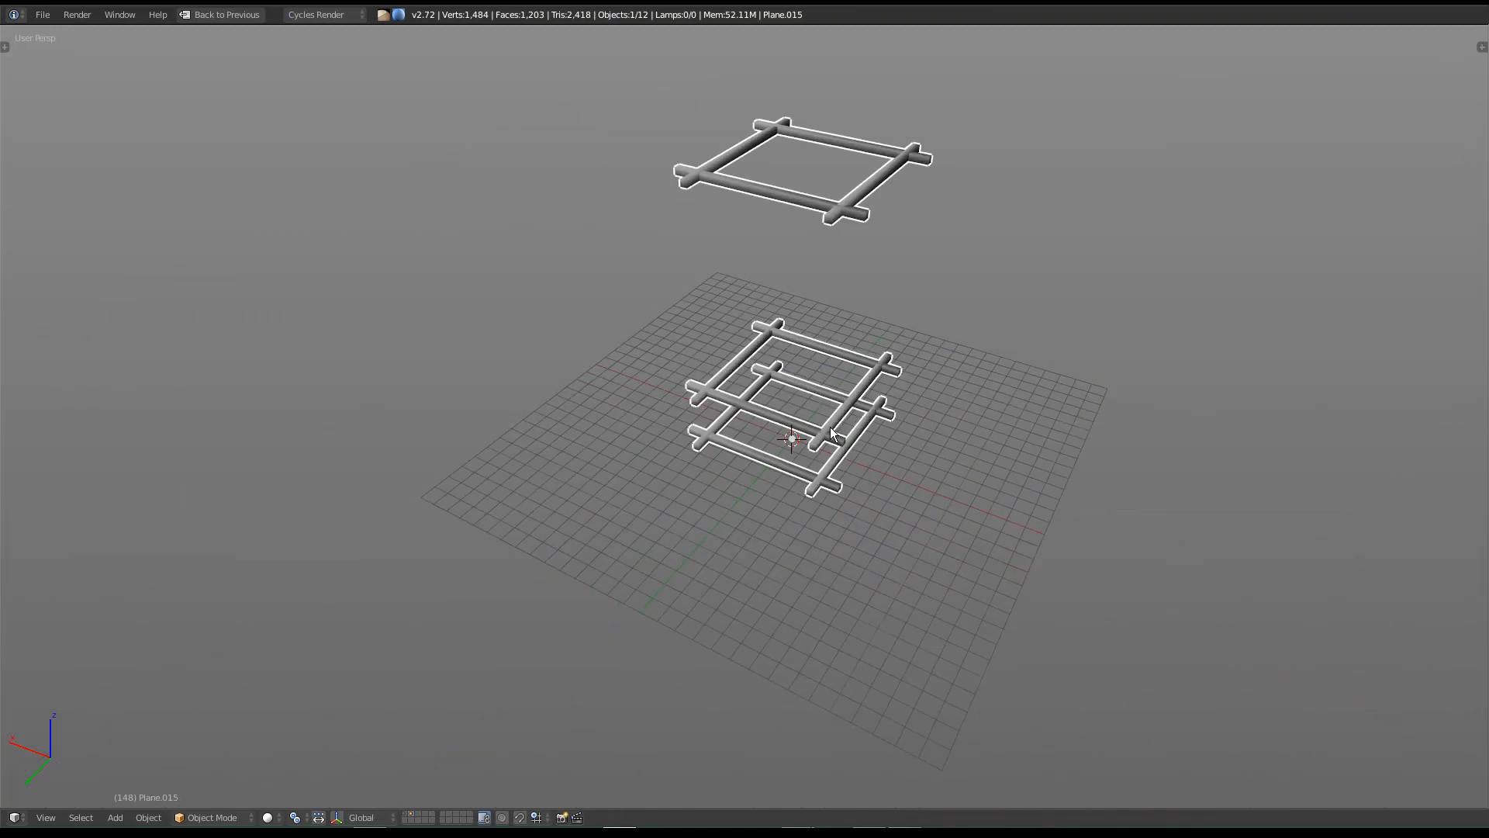
key(alt+h)
scroll(834, 535, up, 5)
middle_drag(721, 485, 891, 468)
Step: Isolate the square frame just below the lamp's top beams (Plane.002) and enter Edit Mode on it
right_click(784, 276)
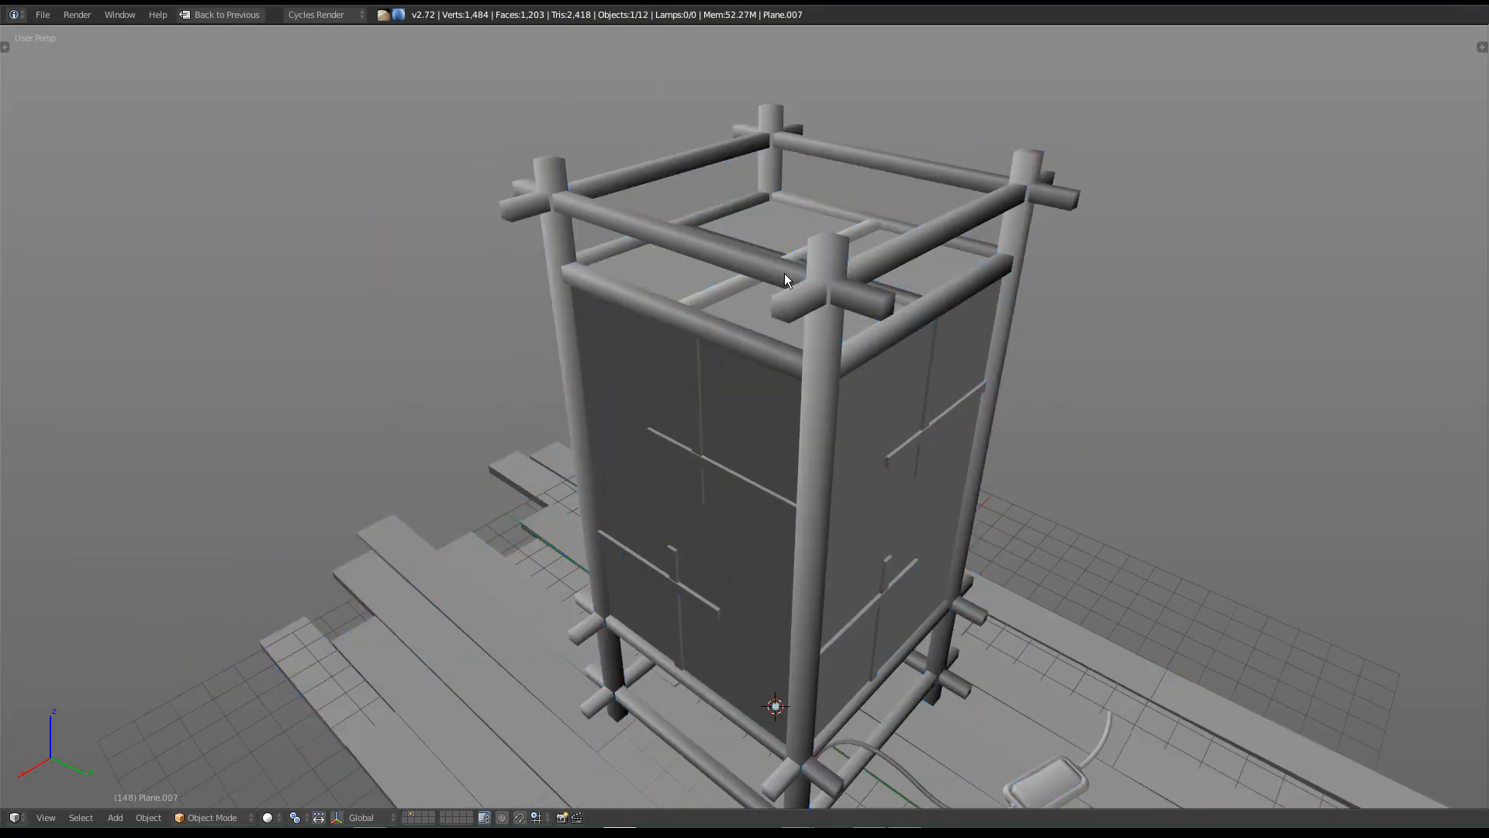
right_click(677, 318)
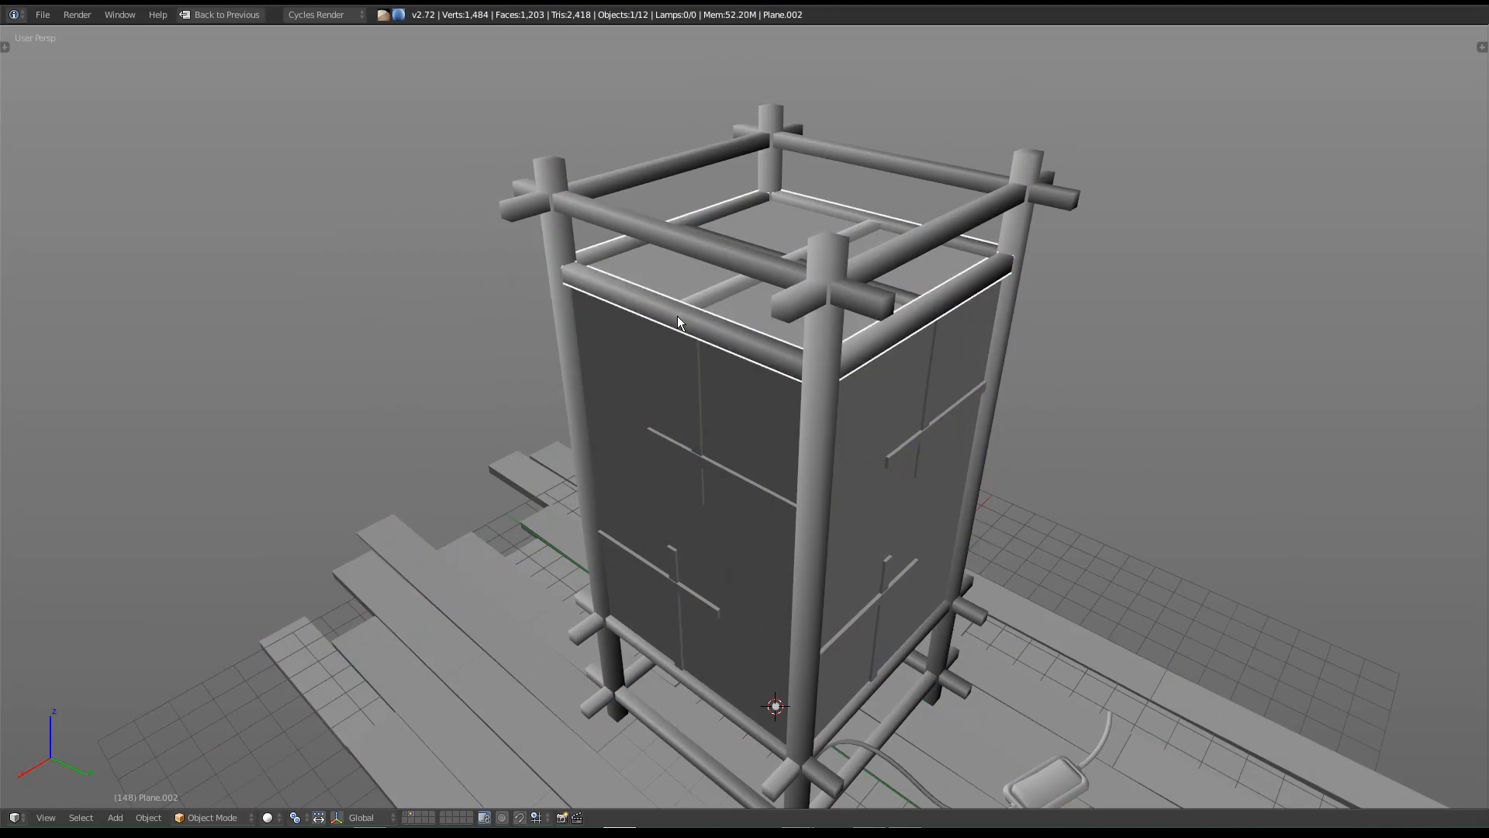
key(KP_Divide)
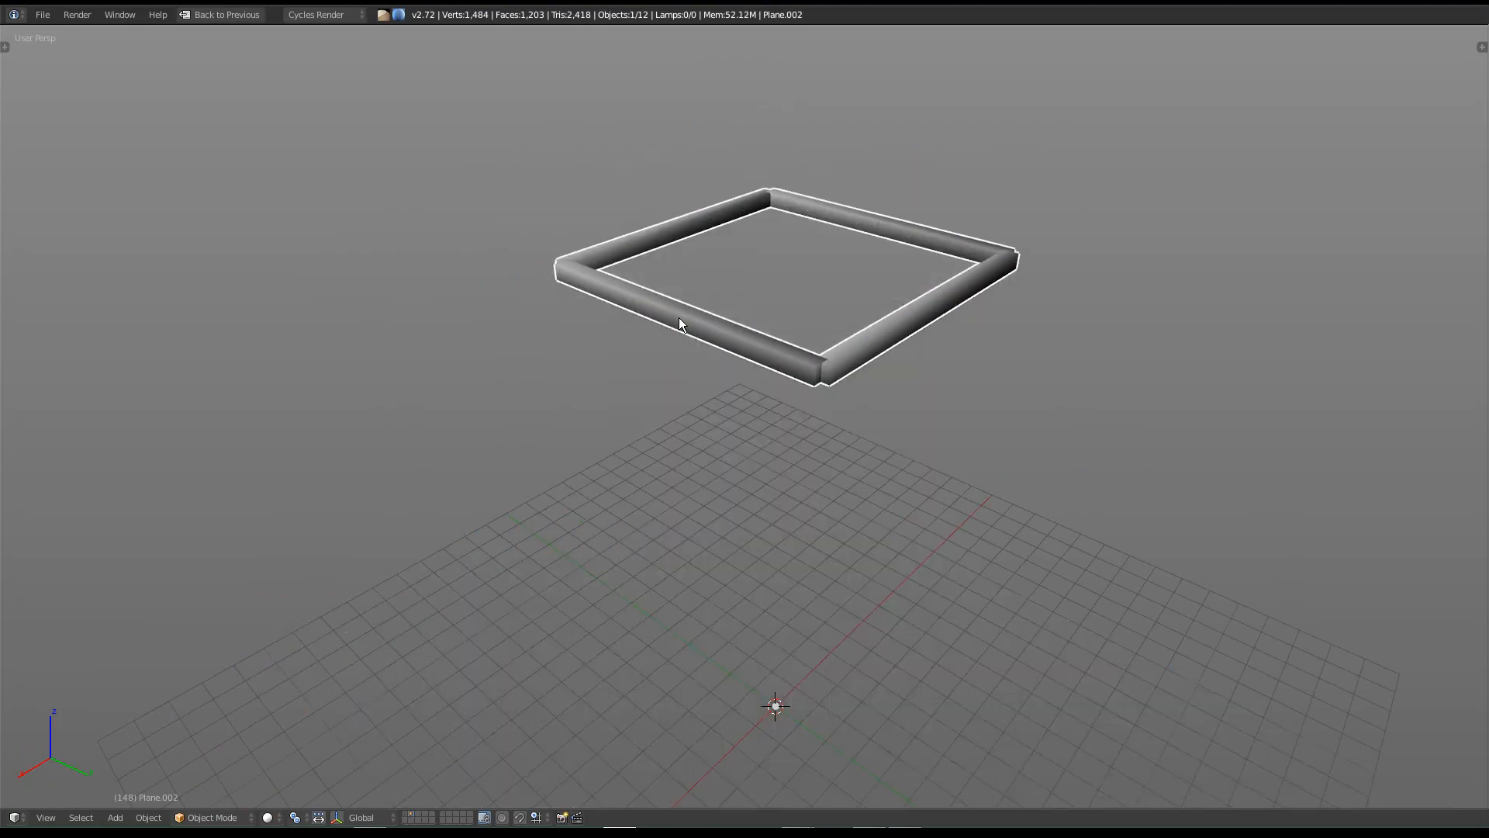
key(Tab)
scroll(760, 357, up, 2)
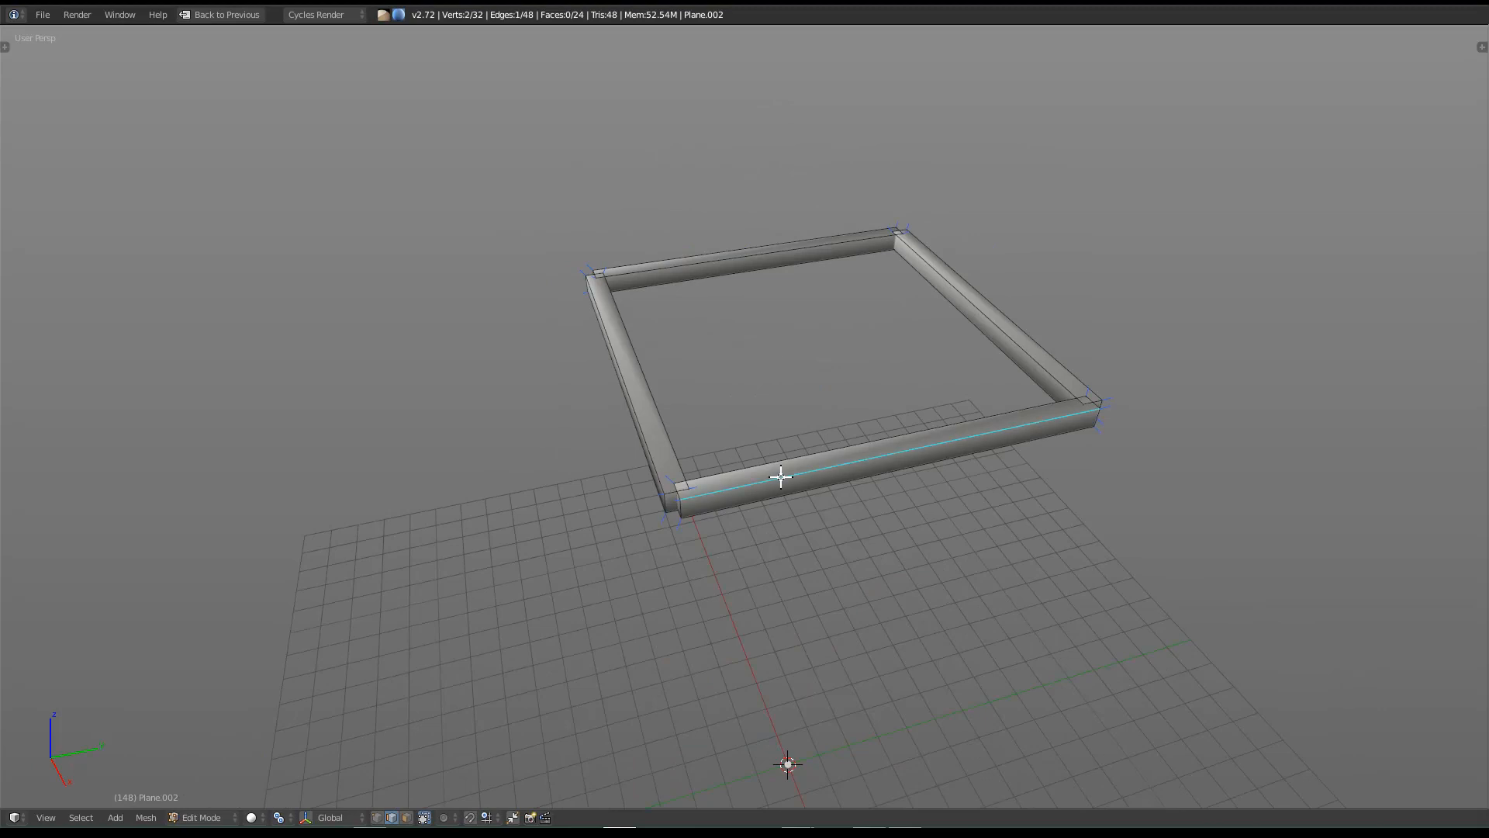
Step: Select one entire beam of the square frame, separate it into its own object and return to Object Mode
key(l)
key(ctrl+p)
middle_drag(783, 477, 815, 390)
key(p)
click(814, 392)
key(Tab)
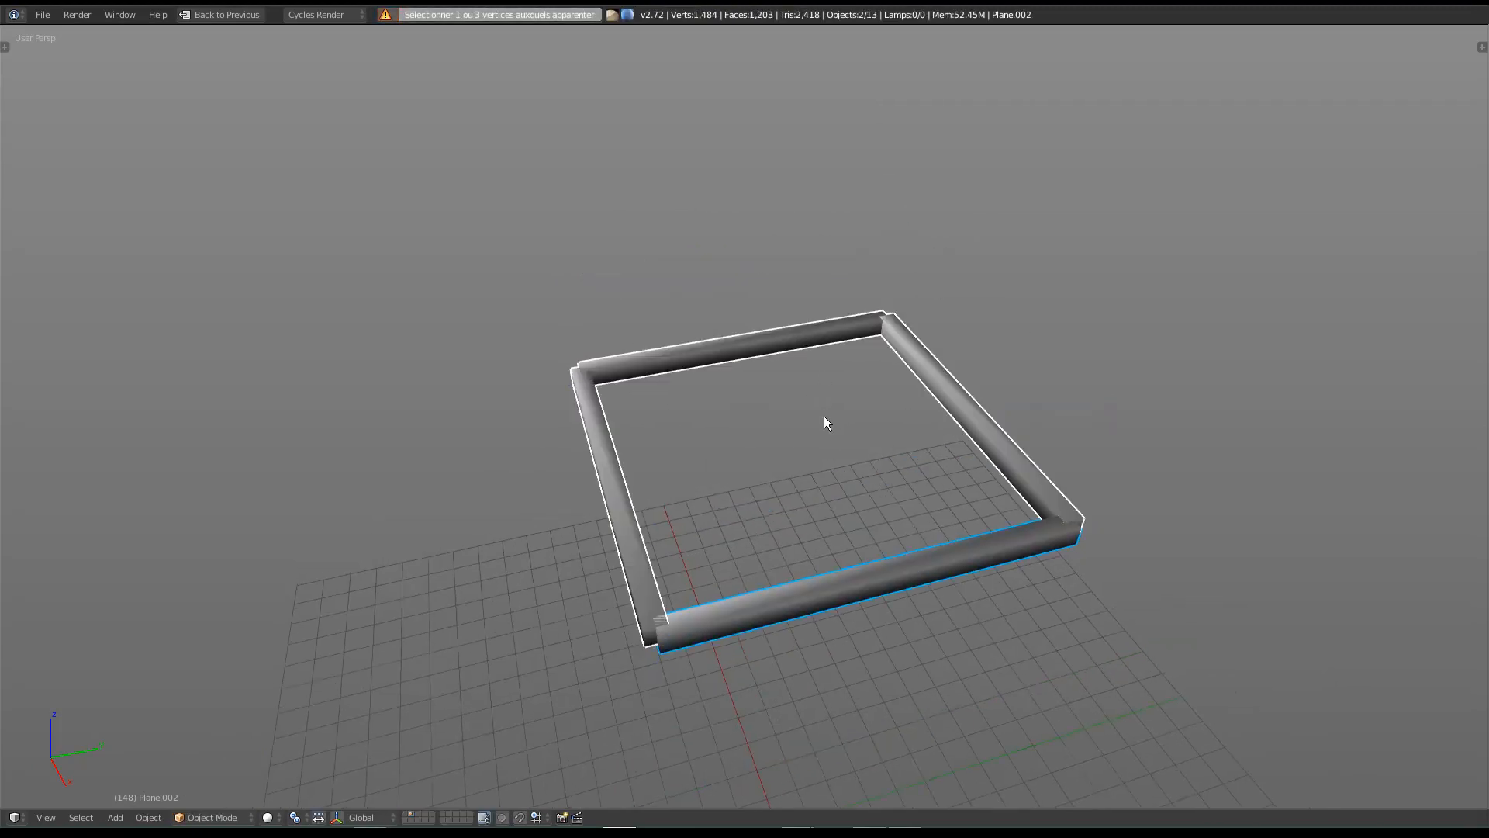
Step: Edit the separated beam in wireframe, selecting one long edge and three edges of one end face
right_click(807, 584)
key(Tab)
middle_drag(807, 589, 874, 604)
right_click(881, 573)
shift+right_click(936, 525)
key(z)
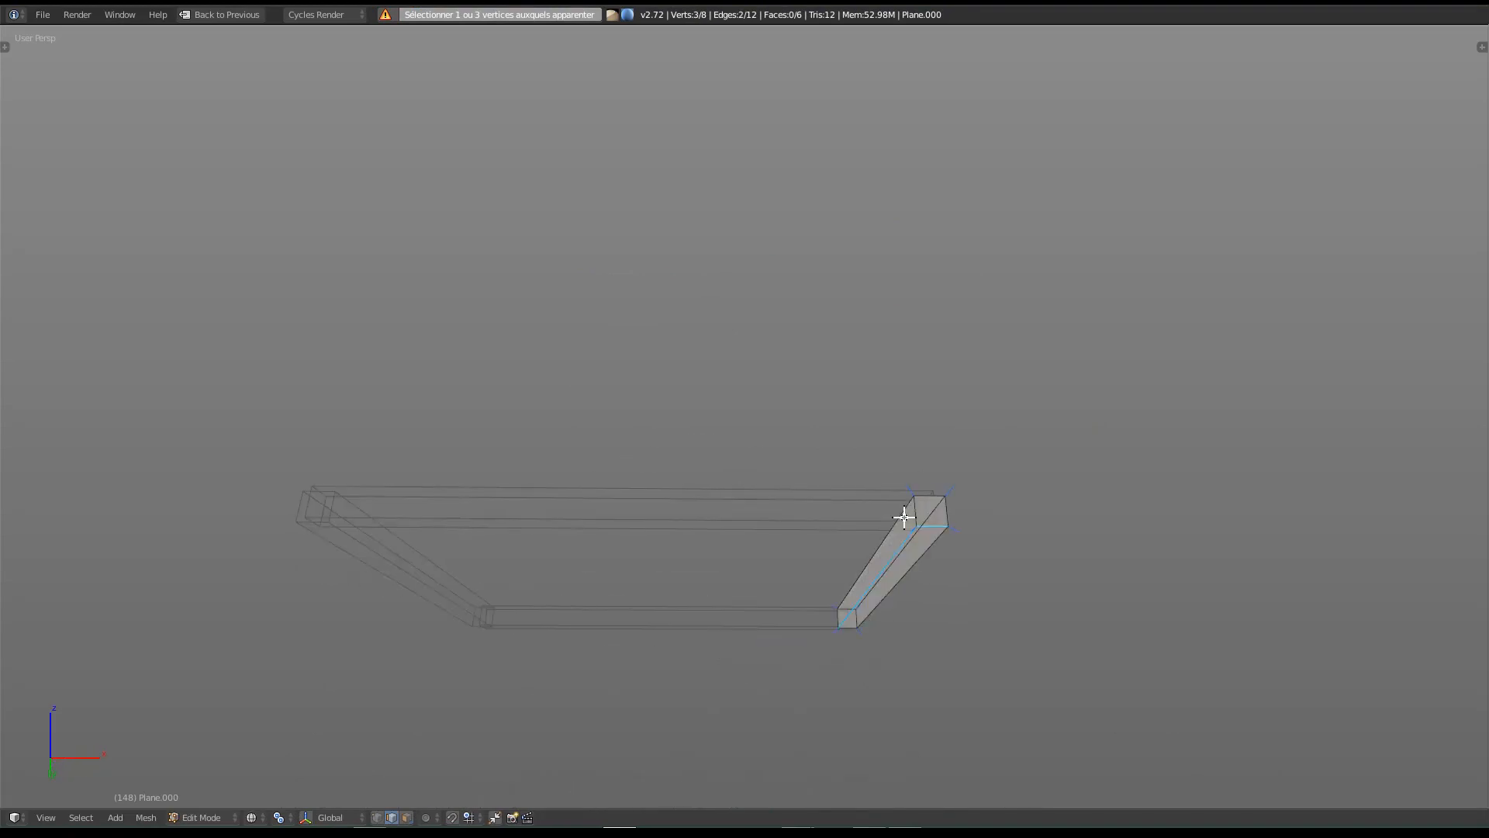
shift+right_click(918, 514)
shift+right_click(928, 497)
Step: Add three edges of the beam's other end face to the selection and mark the selected edges as seams
middle_drag(967, 630, 1158, 655)
shift+right_click(961, 638)
shift+right_click(975, 611)
shift+right_click(956, 586)
key(ctrl+e)
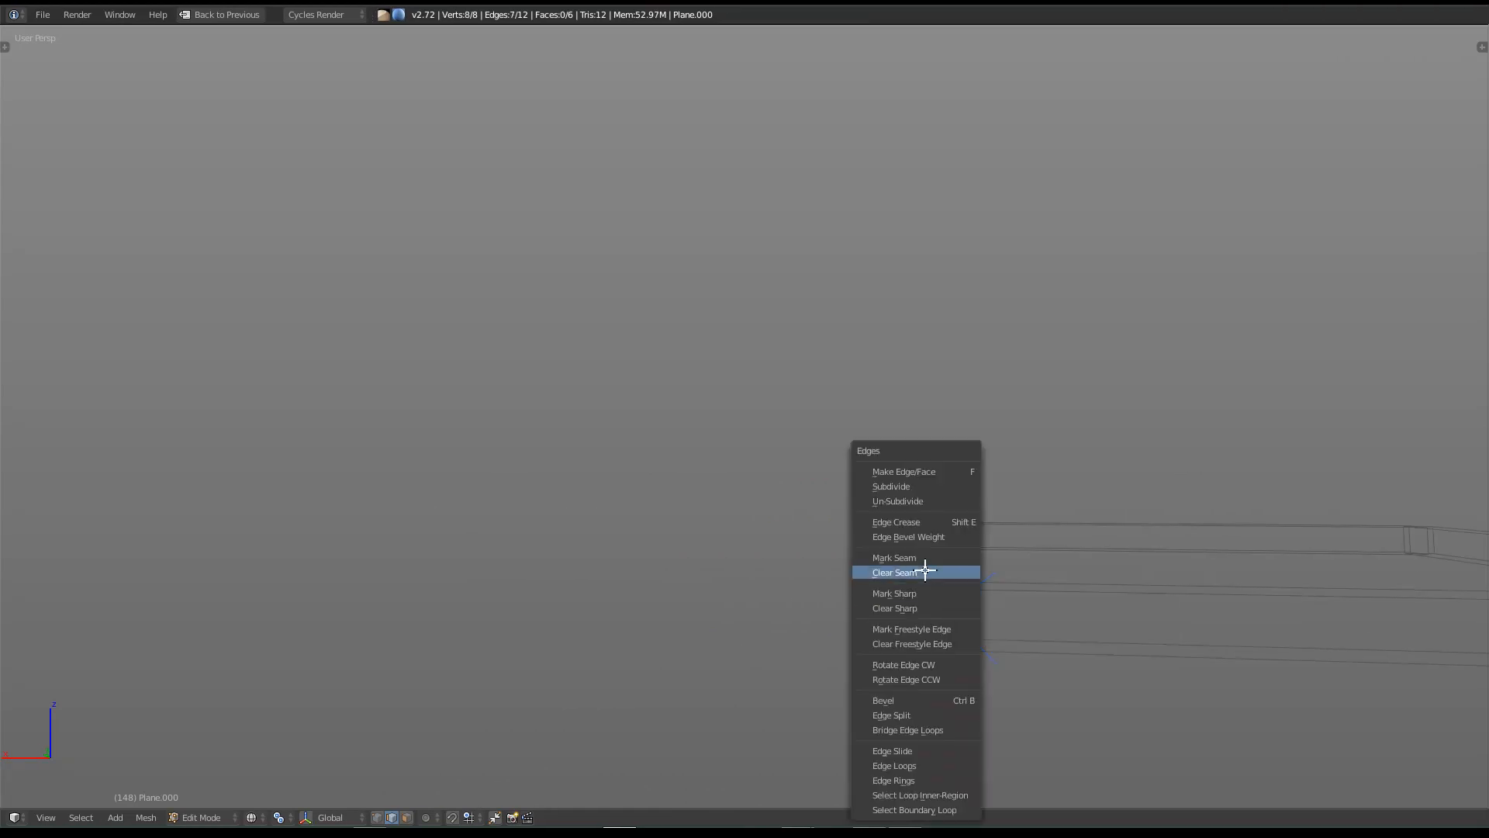
click(927, 559)
Step: Select the whole beam, UV unwrap it and inspect its island in the UV editor
key(a)
key(a)
key(u)
click(967, 493)
key(Tab)
key(ctrl+Up)
key(Tab)
scroll(349, 536, up, 7)
middle_drag(366, 597, 414, 312)
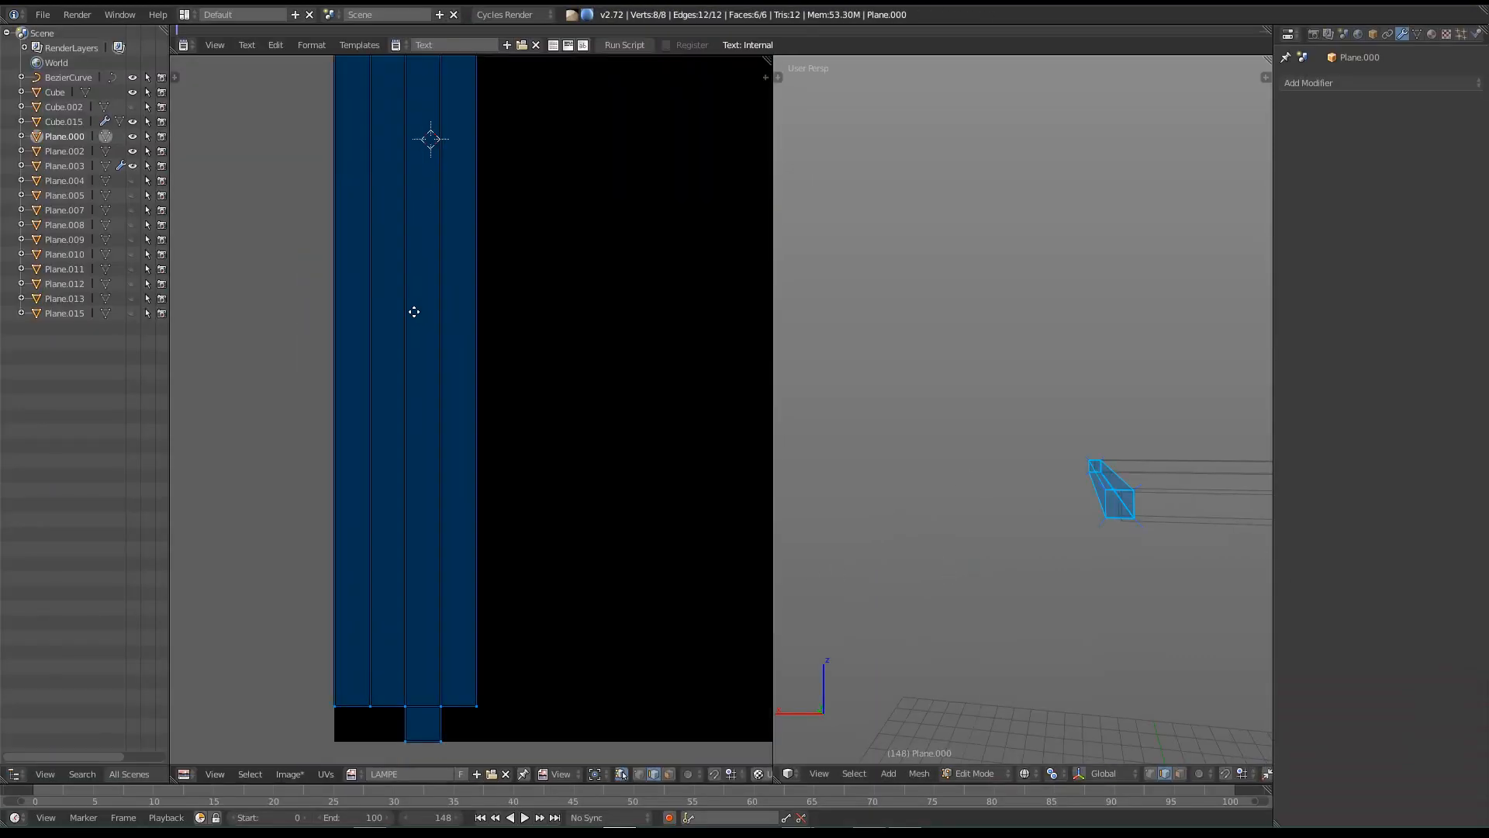
Step: Return to Object Mode and delete the original frame's other beams, keeping only the unwrapped beam
key(Tab)
key(ctrl+Up)
middle_drag(934, 505, 645, 351)
shift+middle_drag(412, 467, 510, 456)
scroll(487, 445, down, 2)
key(KP_Decimal)
right_click(942, 590)
key(x)
key(Return)
Step: Duplicate the unwrapped beam three times, rotating each copy 90 degrees about Z to rebuild the square frame
right_click(780, 421)
key(shift+d)
text(rz90)
key(Return)
key(shift+d)
text(rz90)
key(Return)
key(shift+d)
text(rz90)
key(Return)
Step: Join the four beams into one frame object and open it in Edit Mode with the UV editor shown
shift+right_click(766, 426)
shift+right_click(900, 590)
shift+right_click(1179, 336)
shift+middle_drag(956, 482, 885, 473)
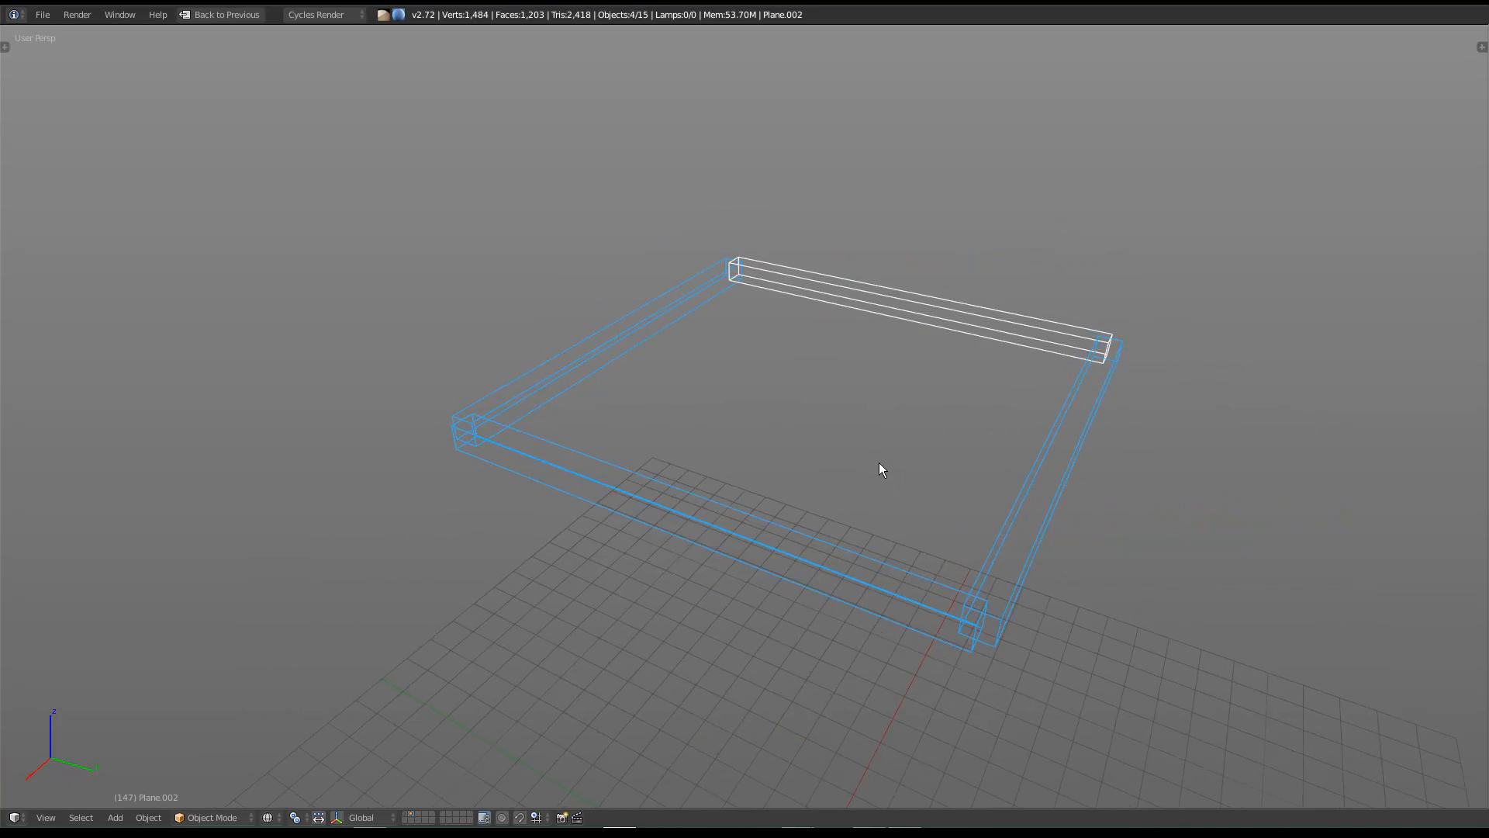
key(ctrl+j)
key(ctrl+Up)
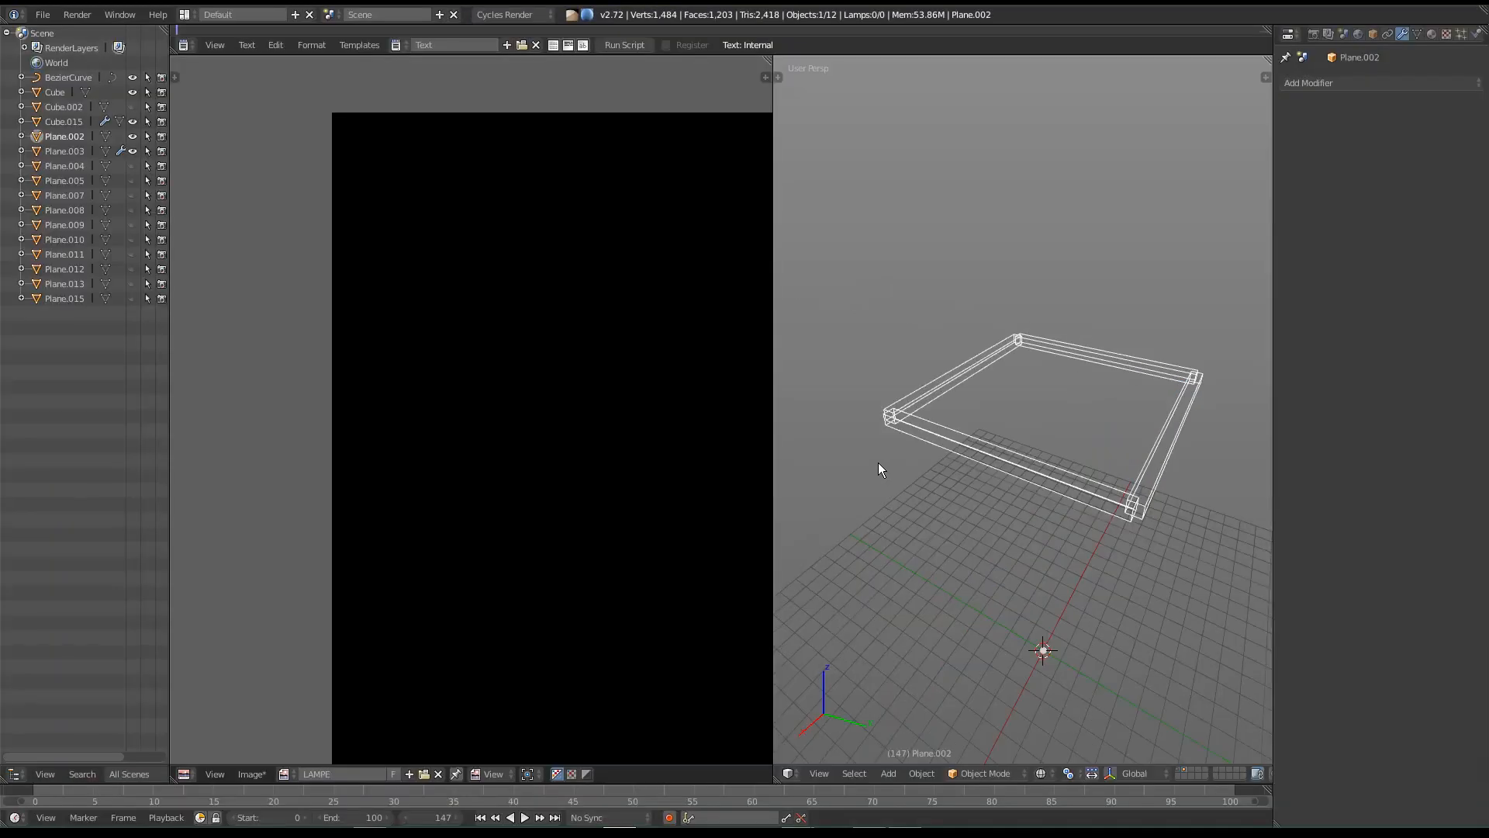
key(Tab)
scroll(663, 402, up, 1)
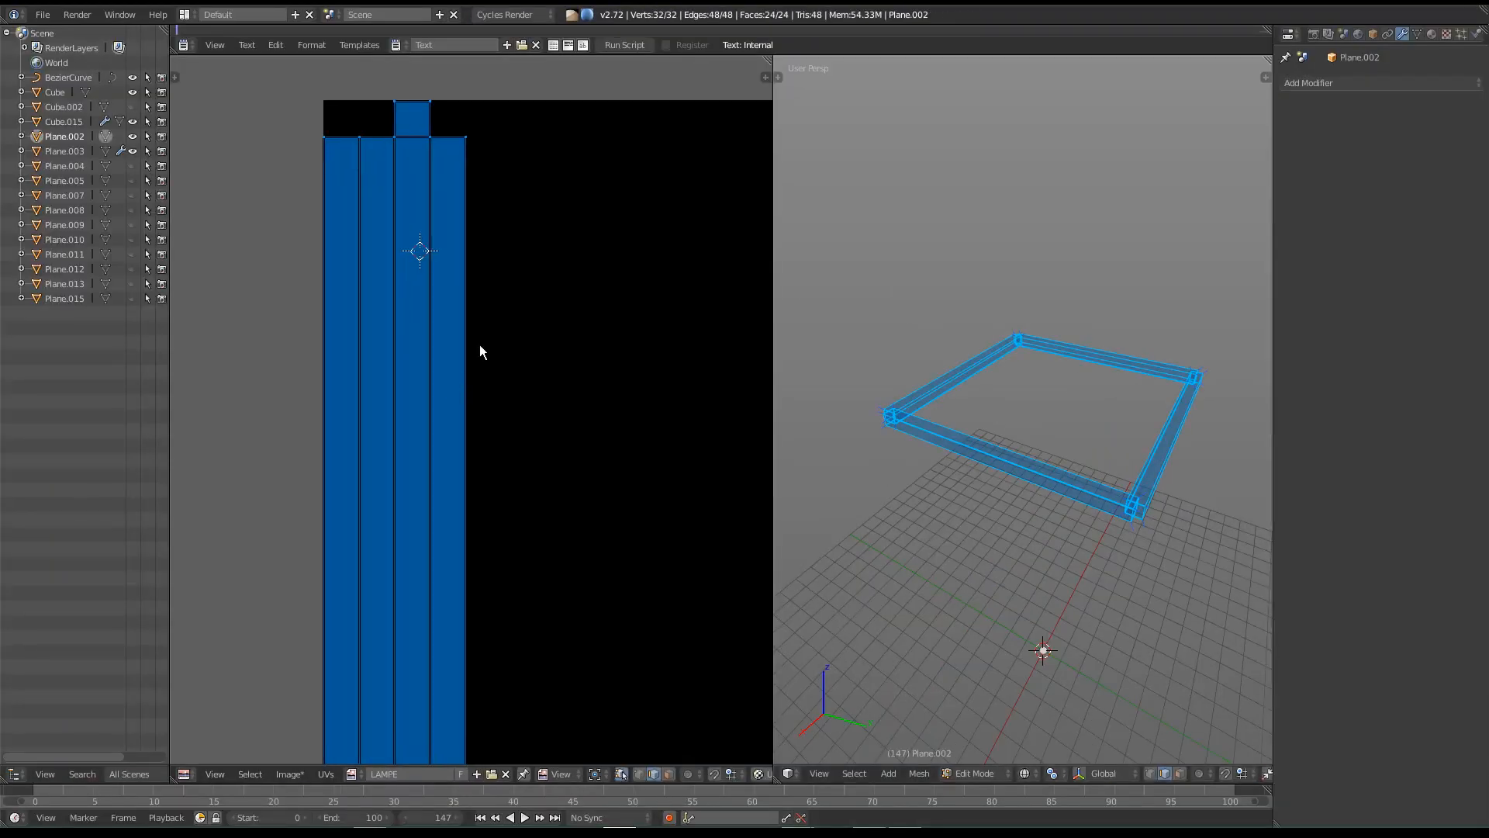
Step: Select the entire front beam and shift its UV island along X until it sits beside the stacked islands
right_click(944, 448)
key(ctrl+l)
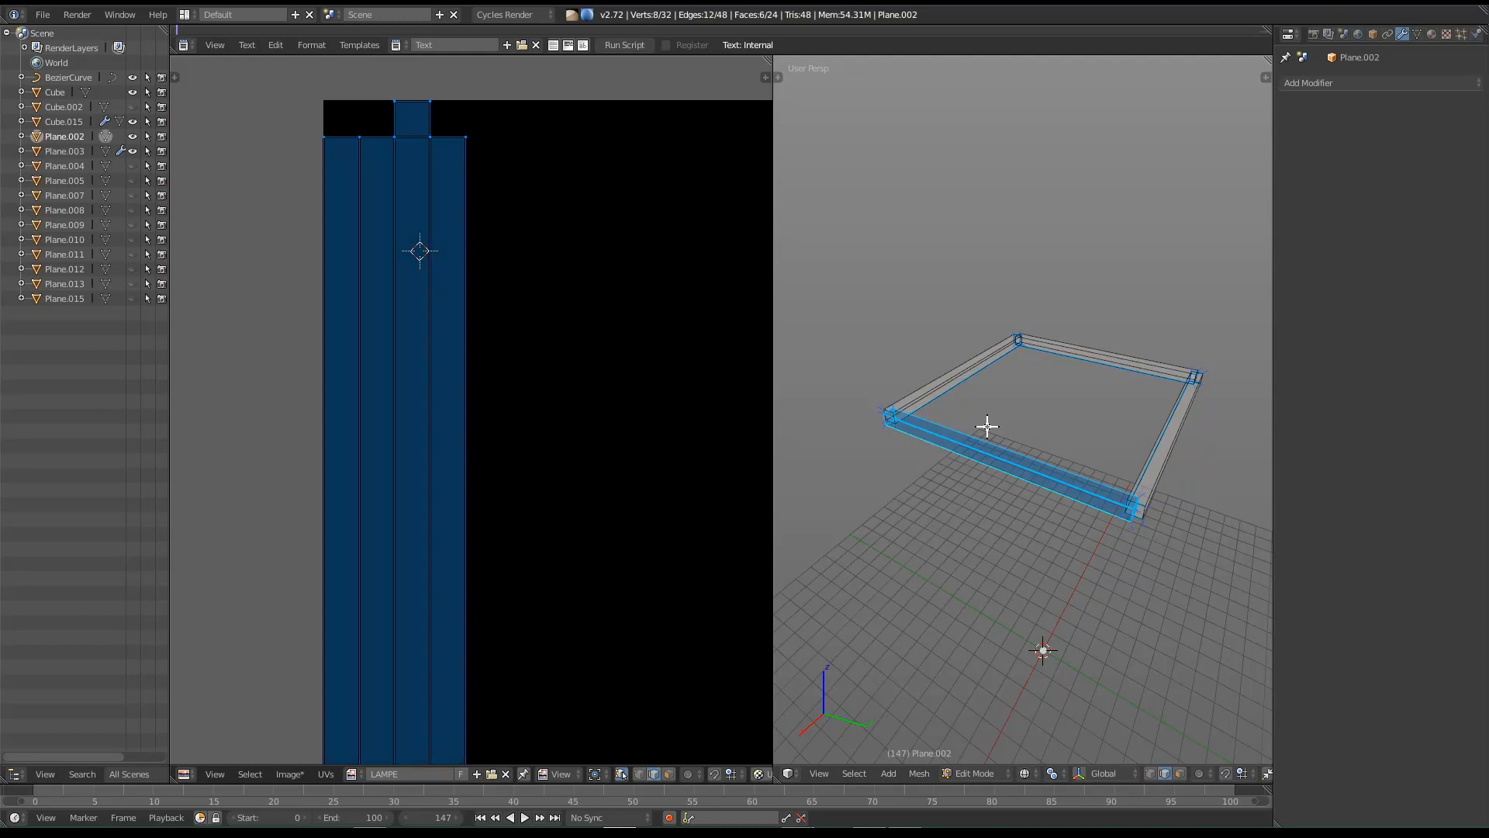
middle_drag(442, 378, 446, 366)
key(g)
key(y)
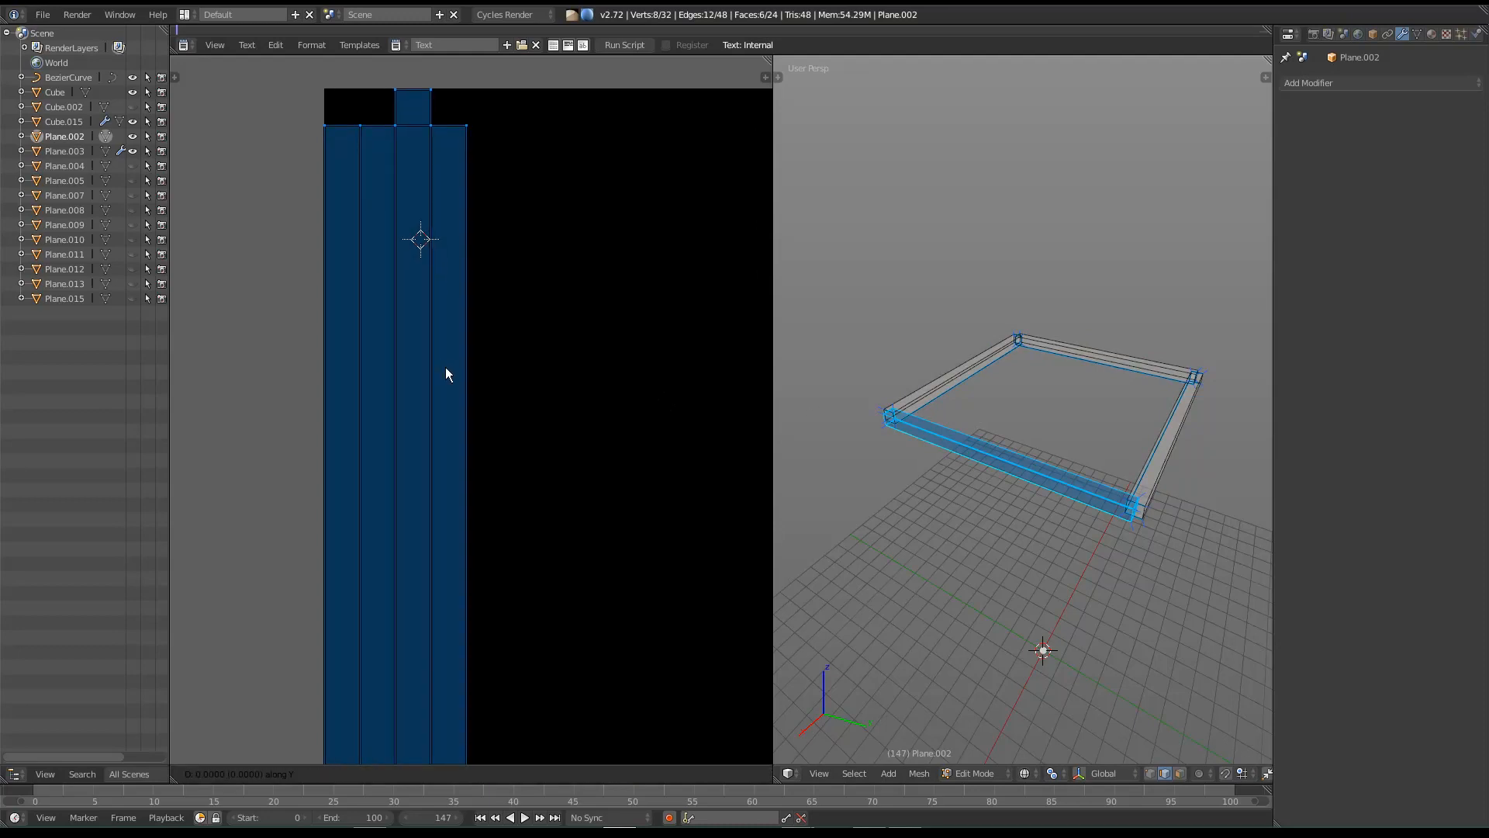
key(x)
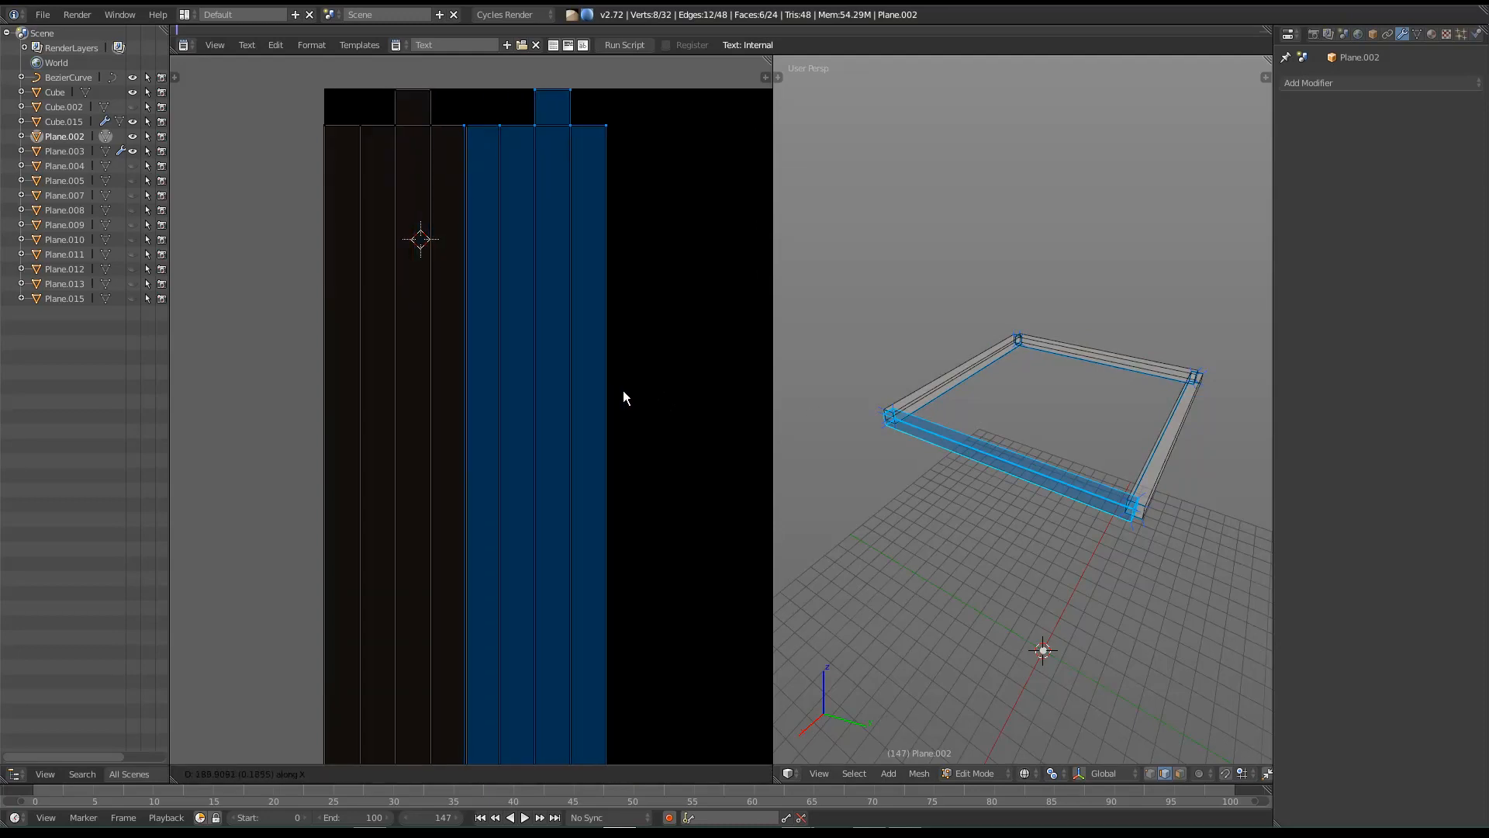
click(654, 392)
Step: Select the adjoining side beam whose island is still stacked and move its UV island along X to the third slot
right_click(1170, 465)
key(ctrl+l)
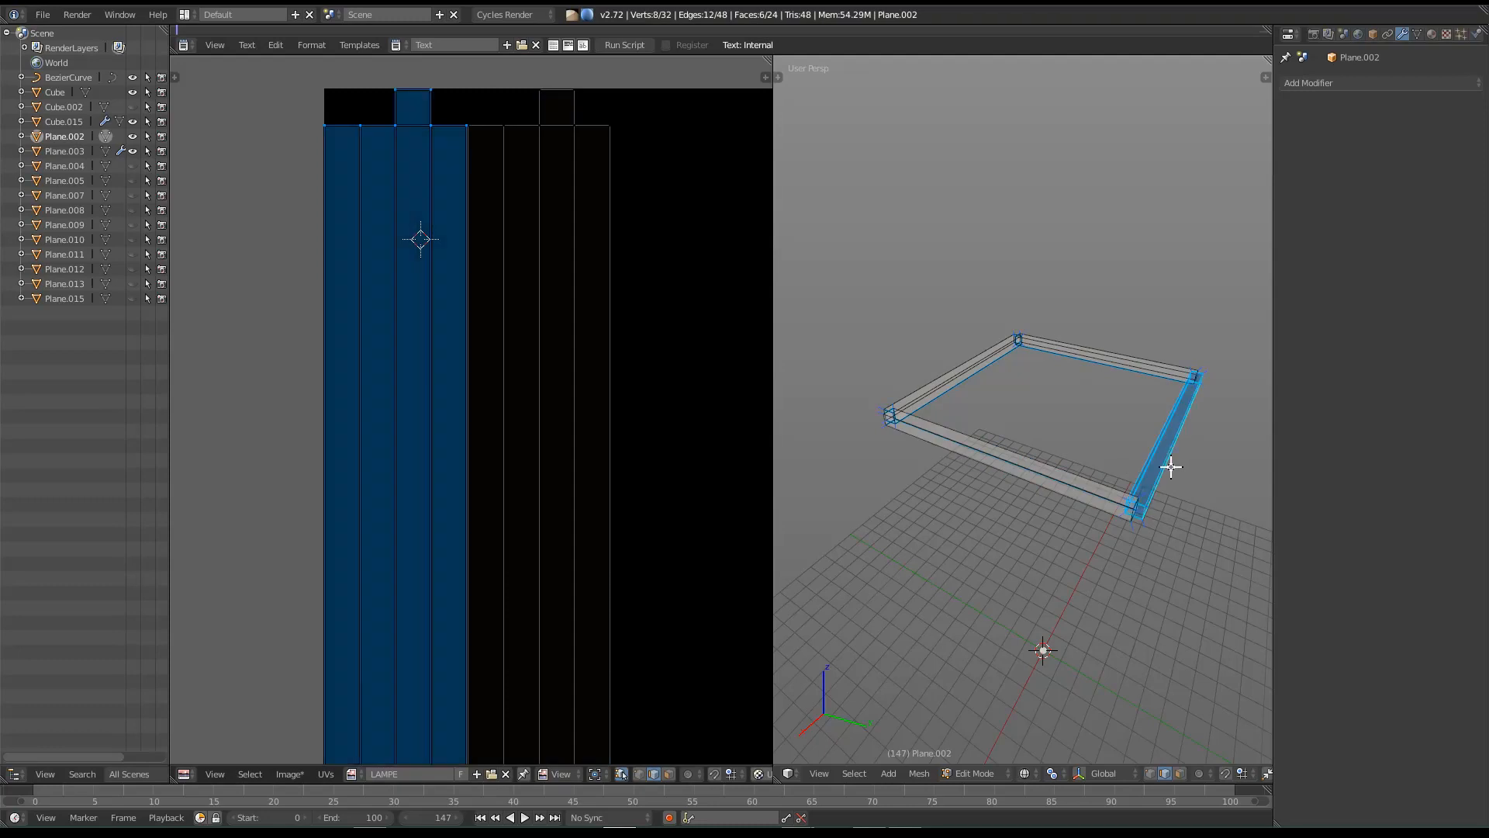
key(g)
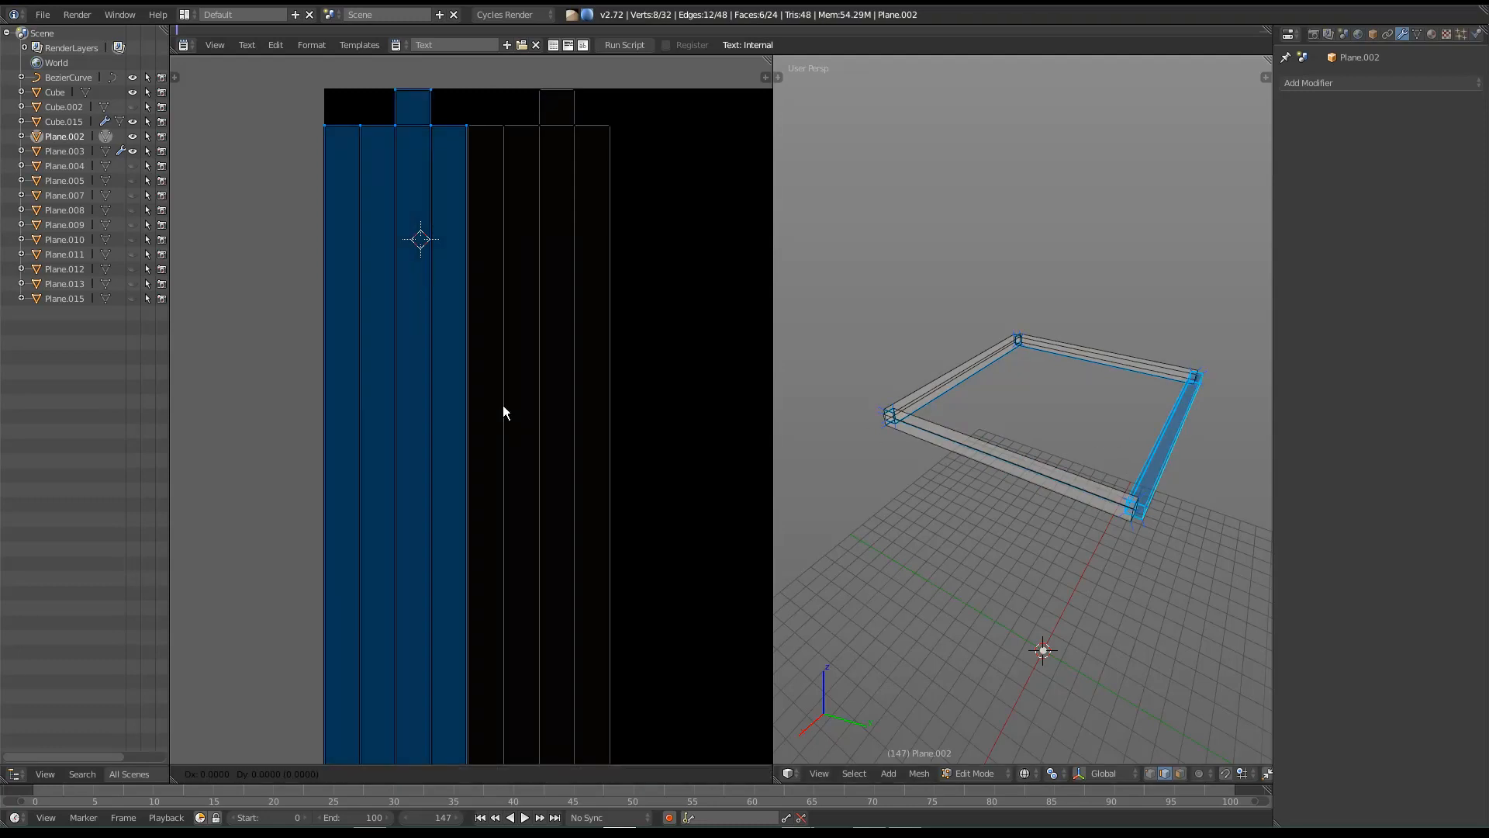
key(x)
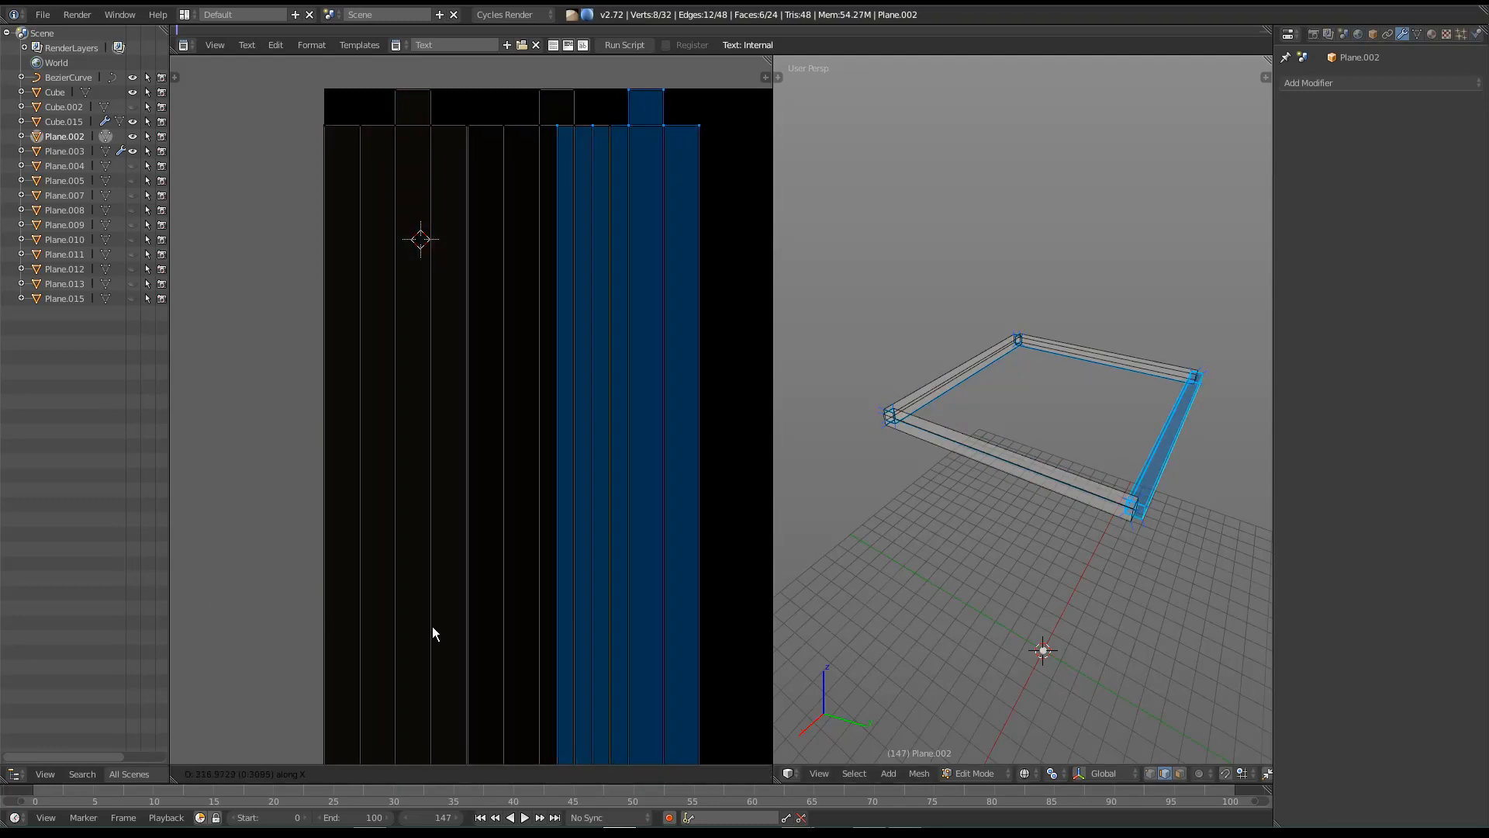
click(548, 636)
middle_drag(653, 556, 609, 528)
key(g)
key(x)
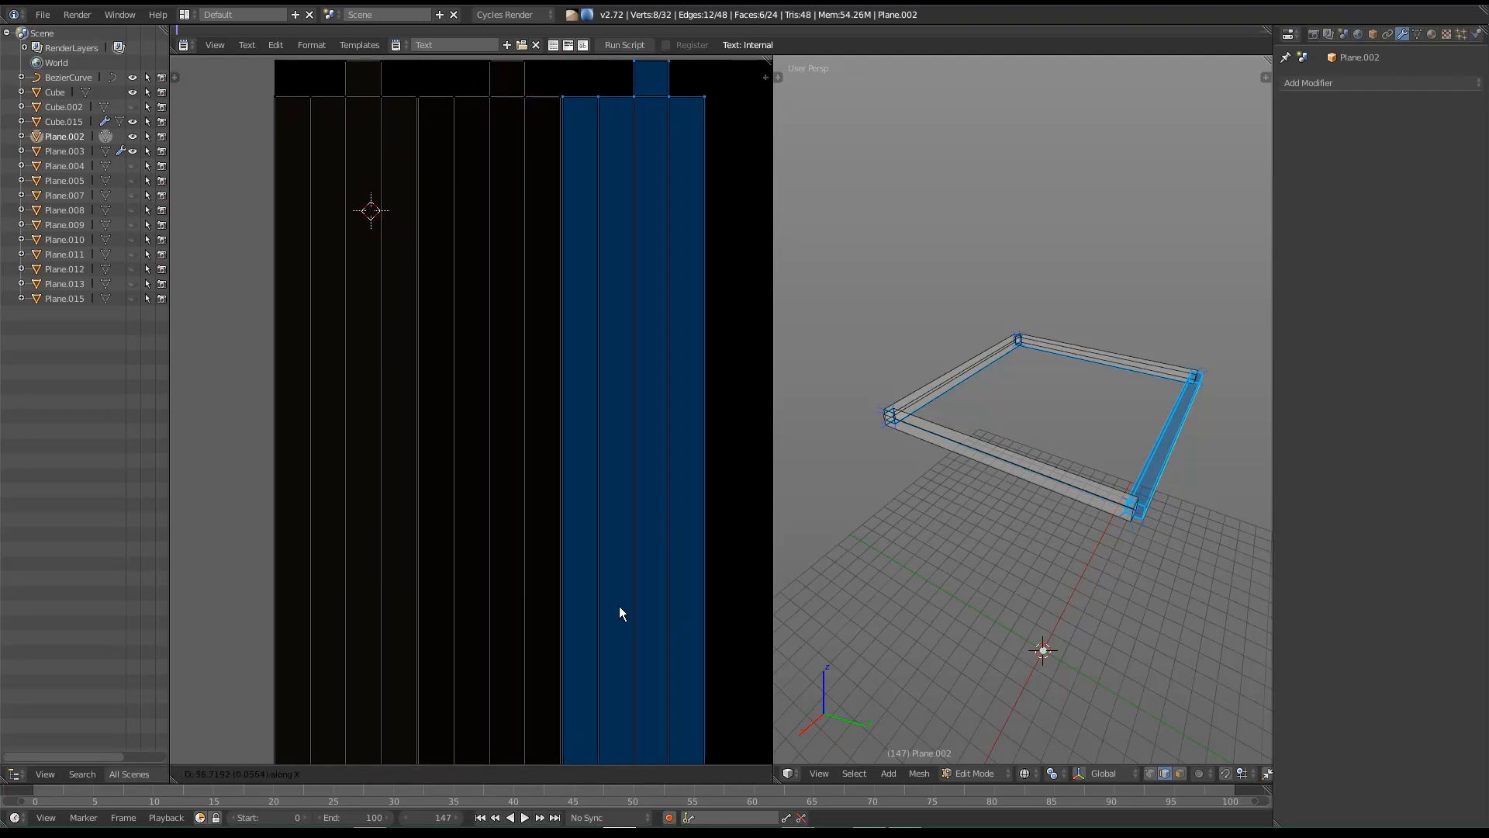
click(631, 607)
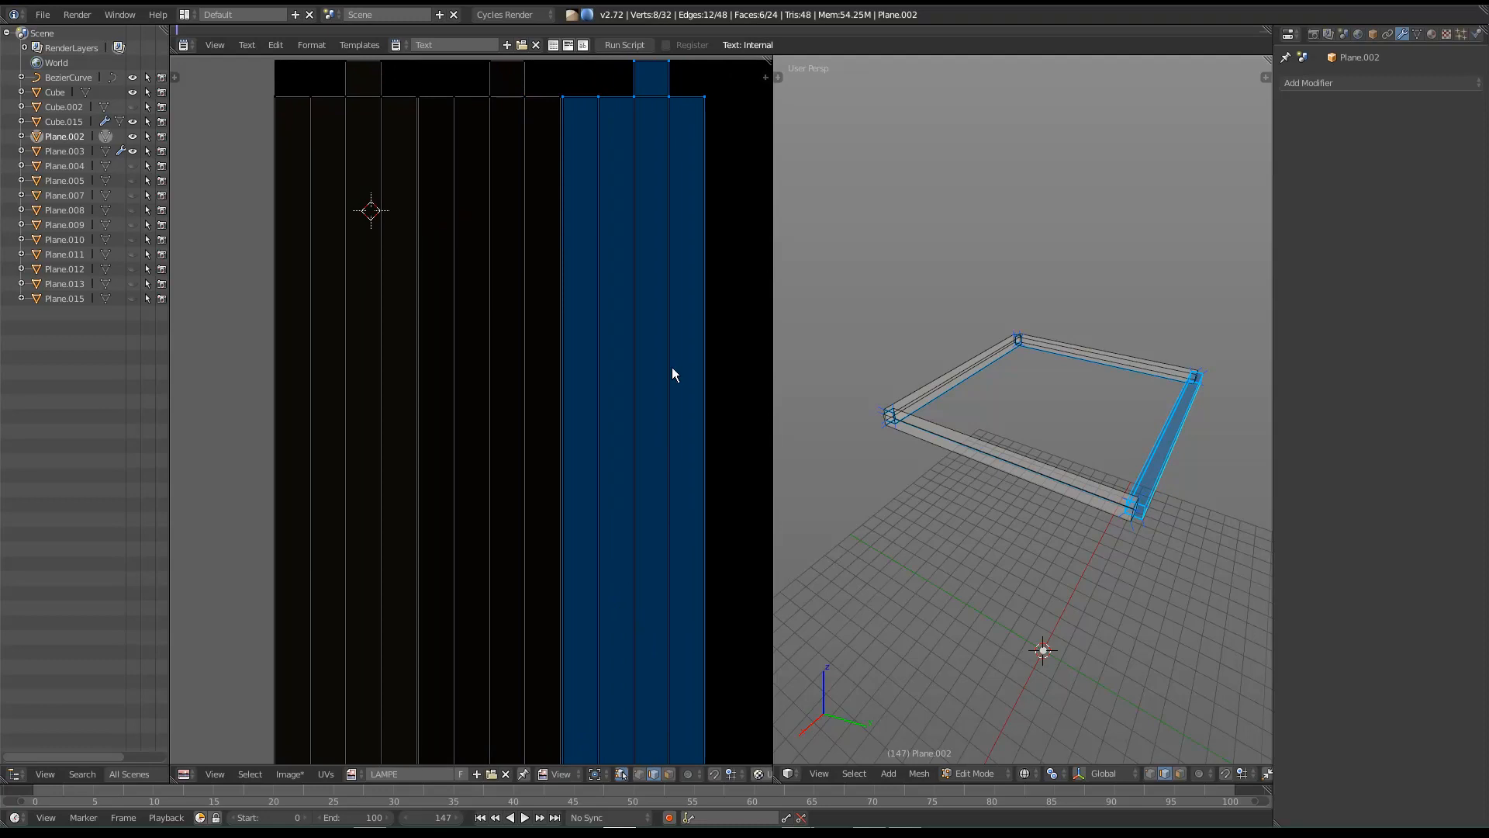
Step: Select the entire back beam and move its UV island along X to the fourth slot, against the third island
right_click(1131, 386)
key(ctrl+l)
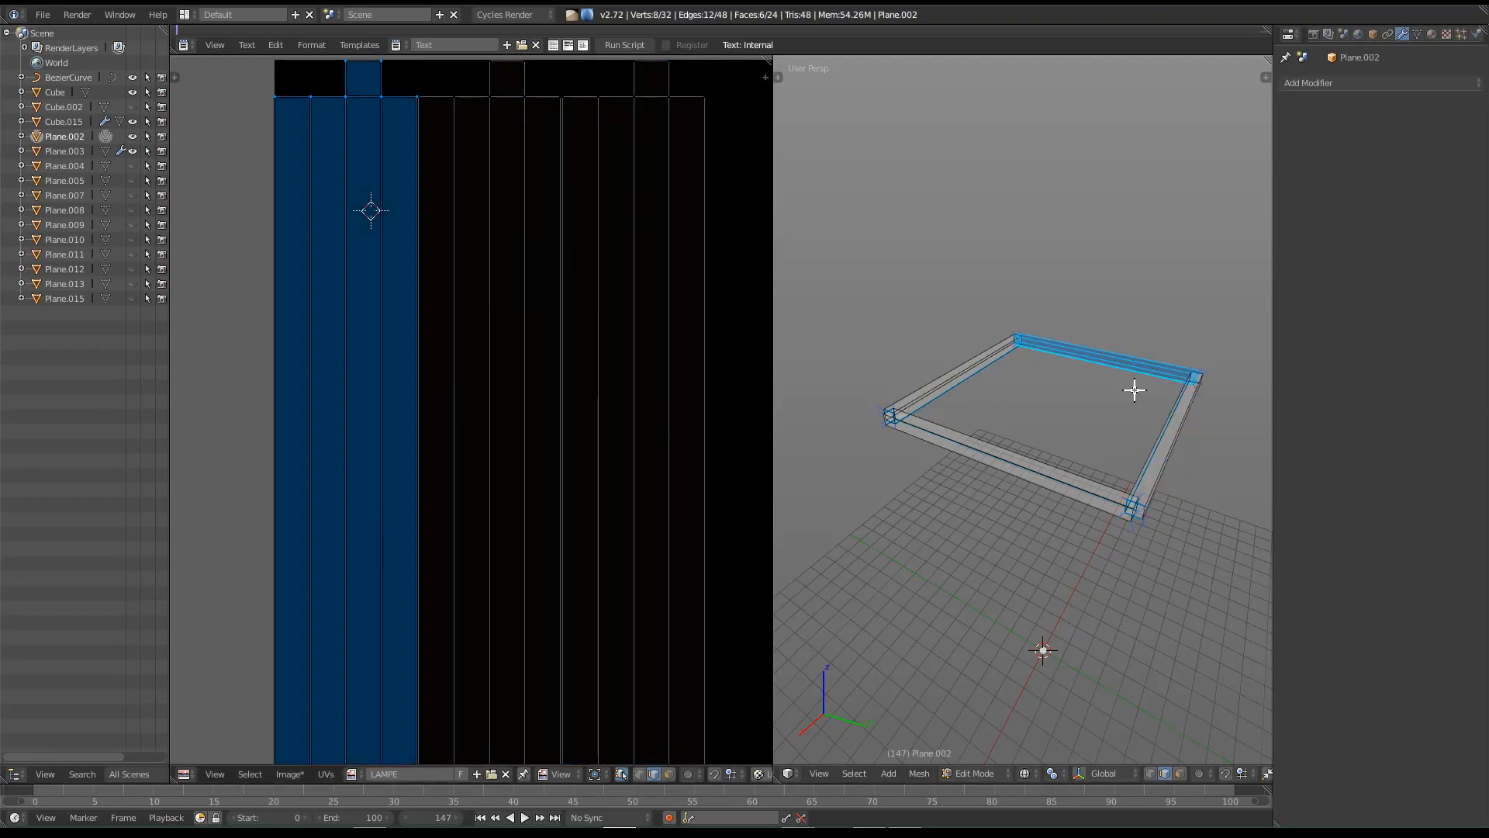
key(g)
key(x)
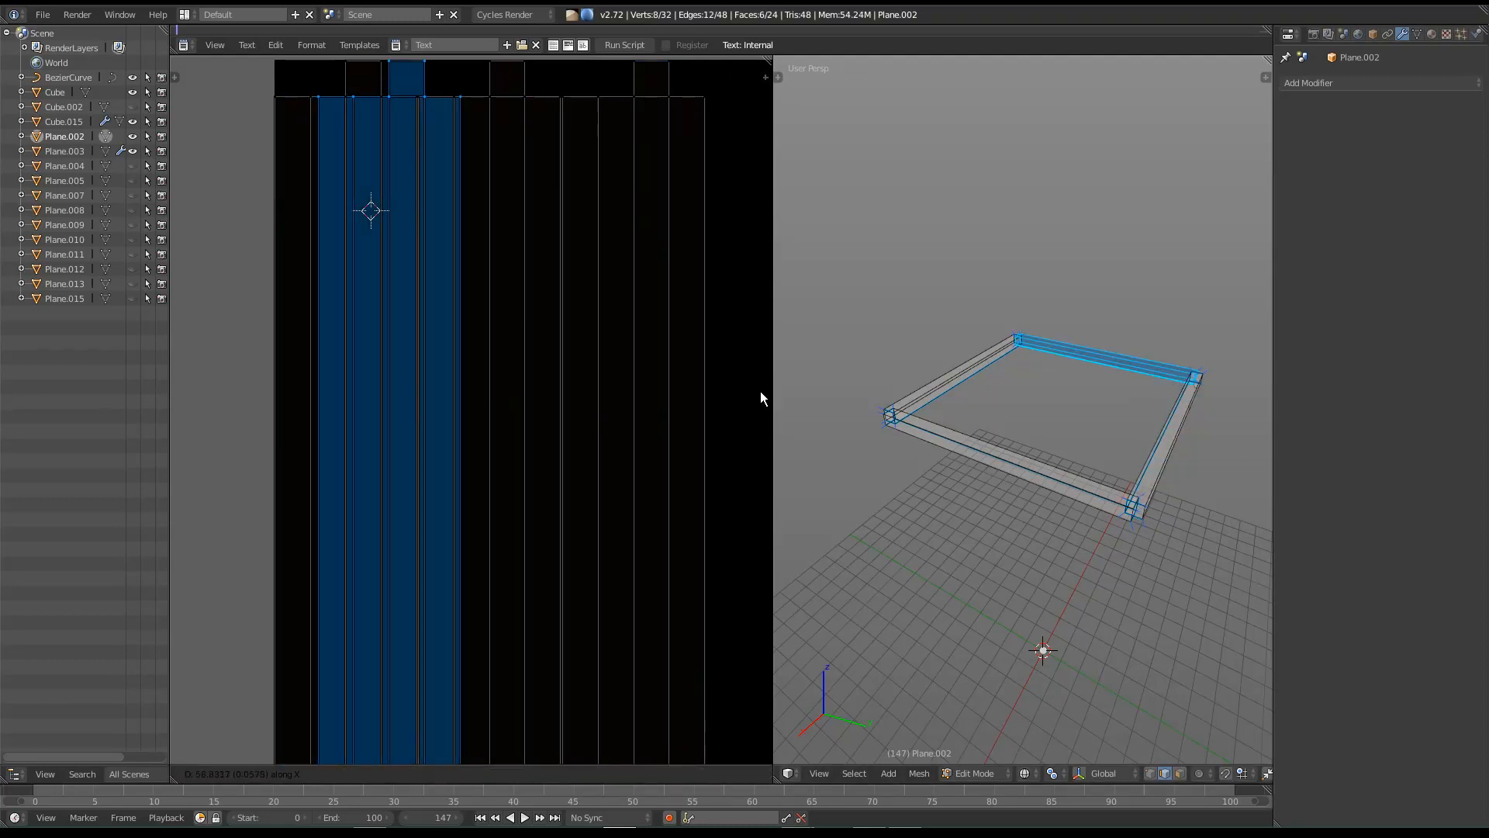
right_click(625, 440)
key(g)
key(x)
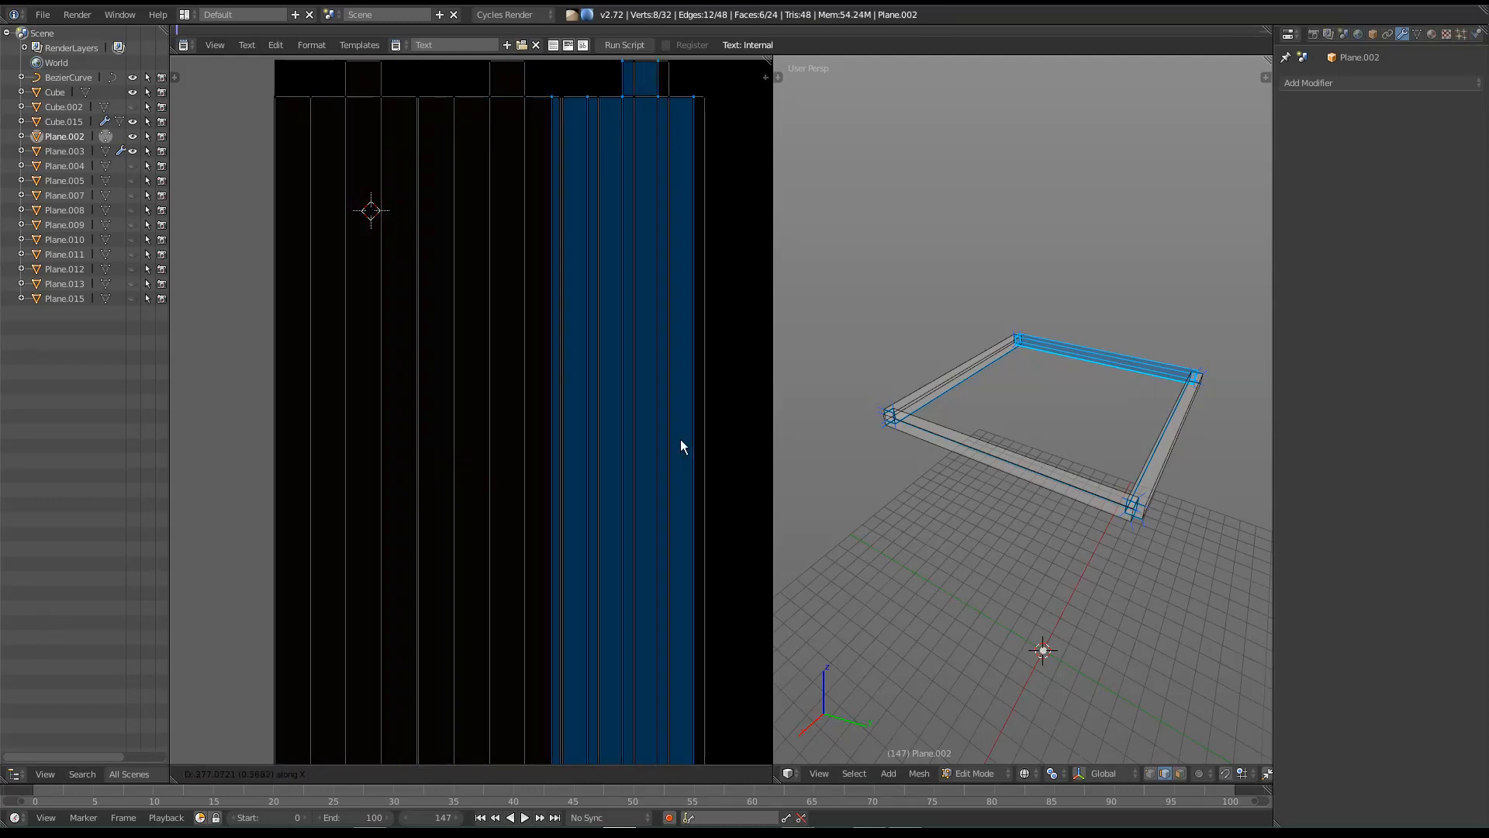
click(181, 429)
Step: Select all four beam islands and move them straight down along Y, below the image area
middle_drag(573, 371, 550, 380)
scroll(551, 378, down, 1)
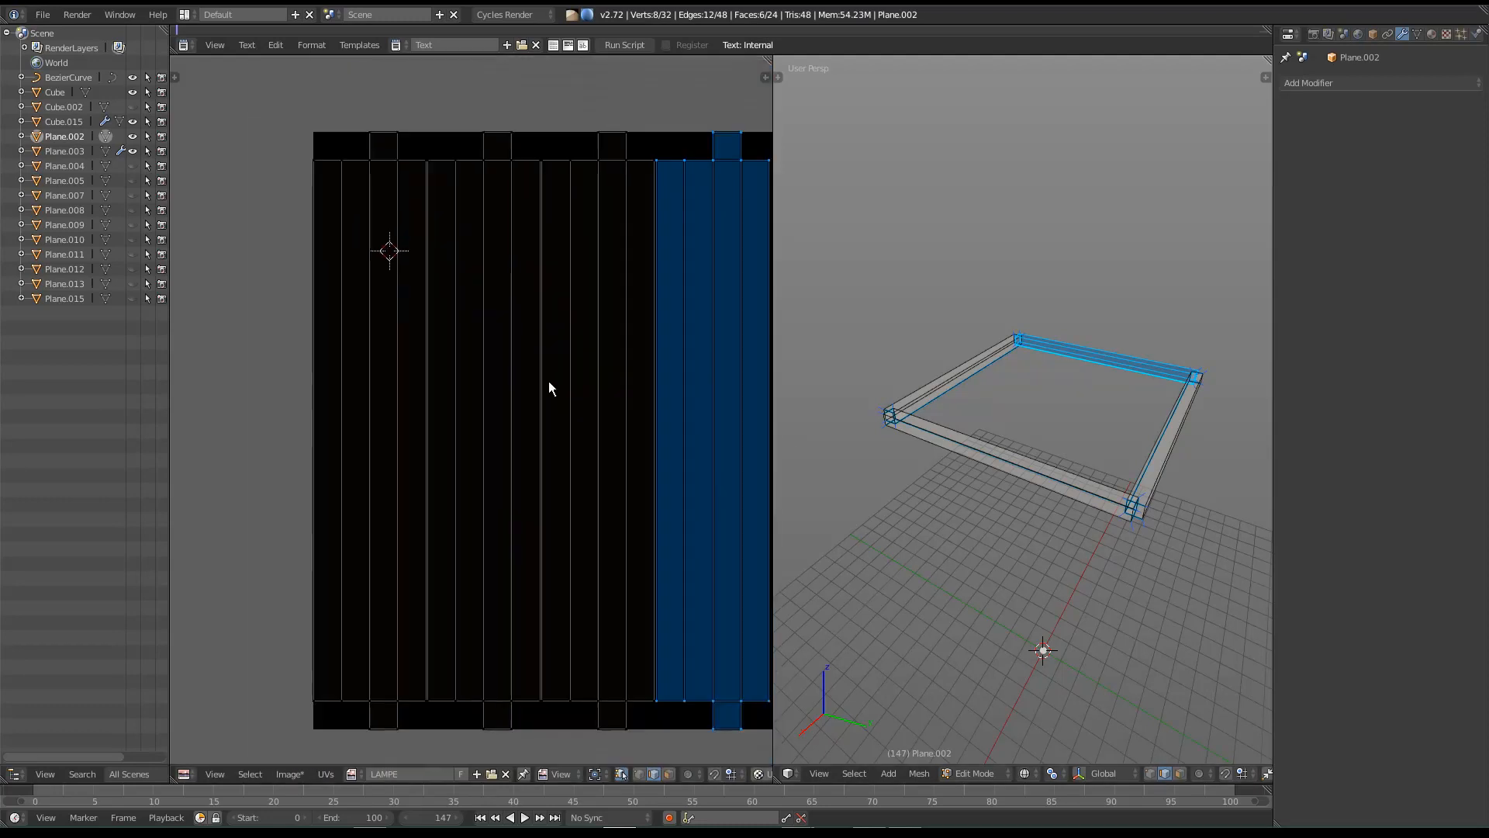
middle_drag(597, 487, 566, 462)
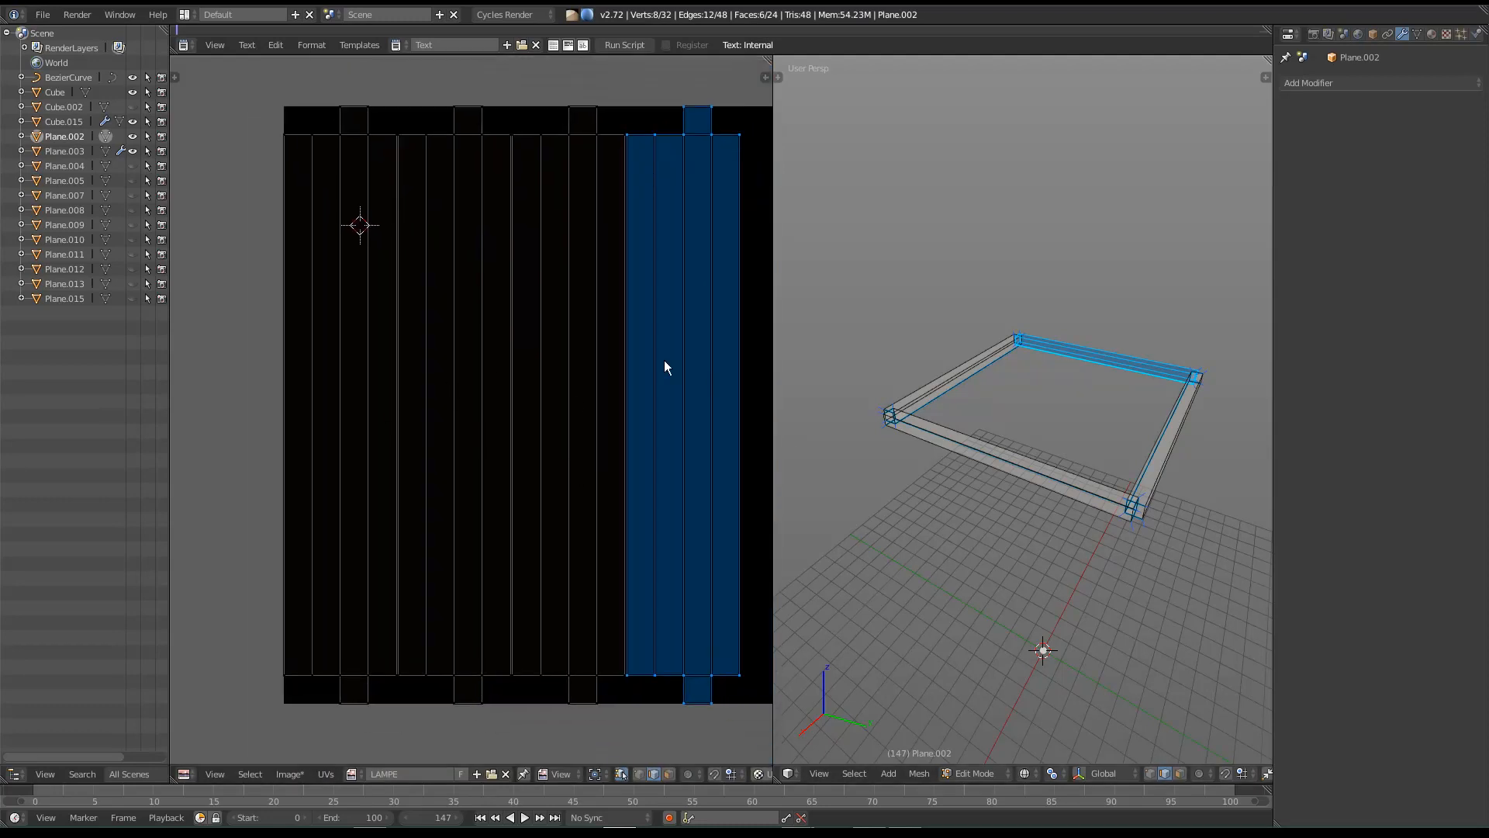
scroll(565, 324, down, 1)
key(a)
key(a)
key(g)
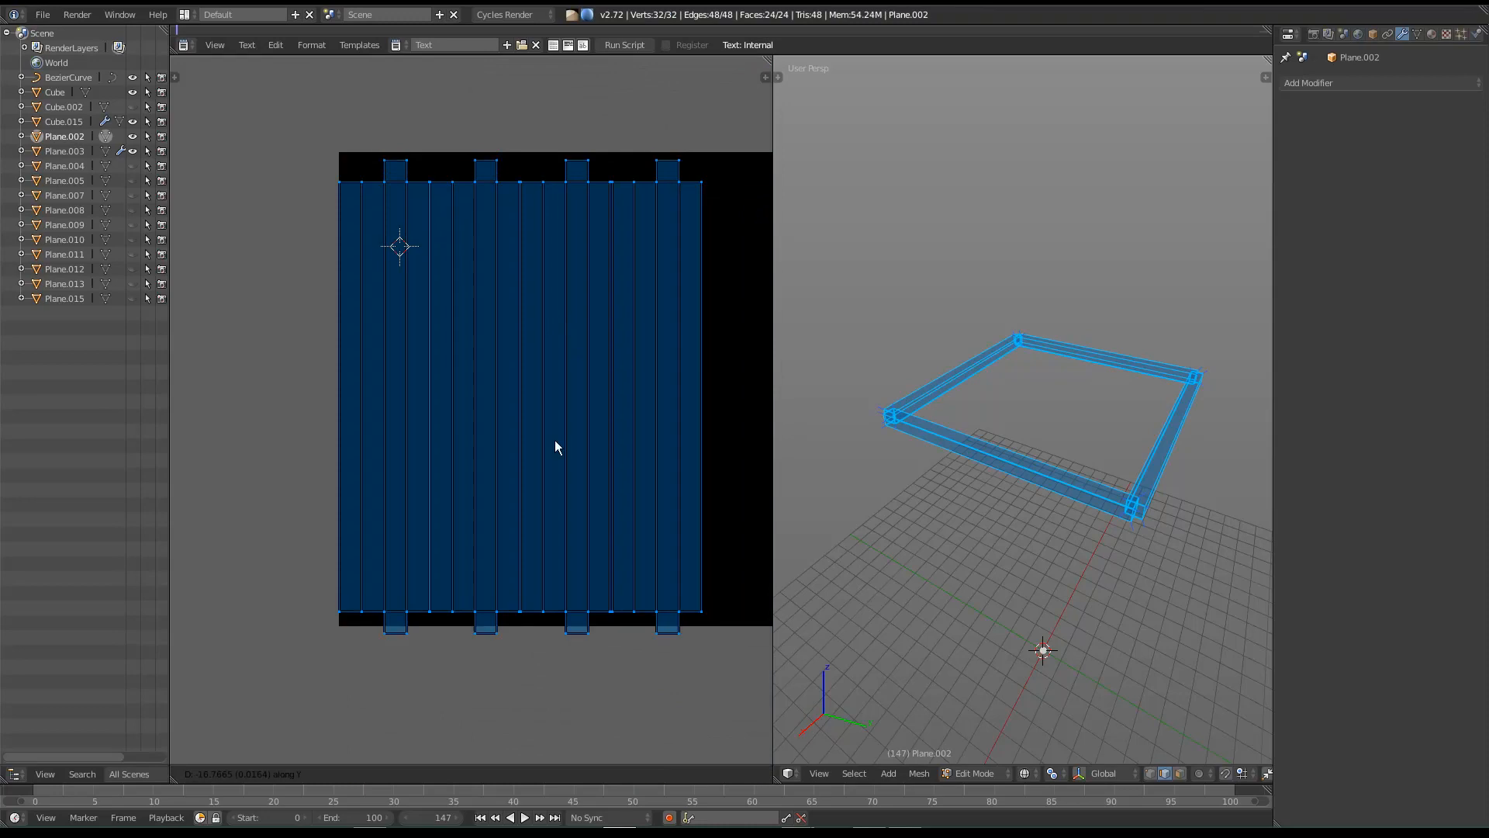
click(567, 99)
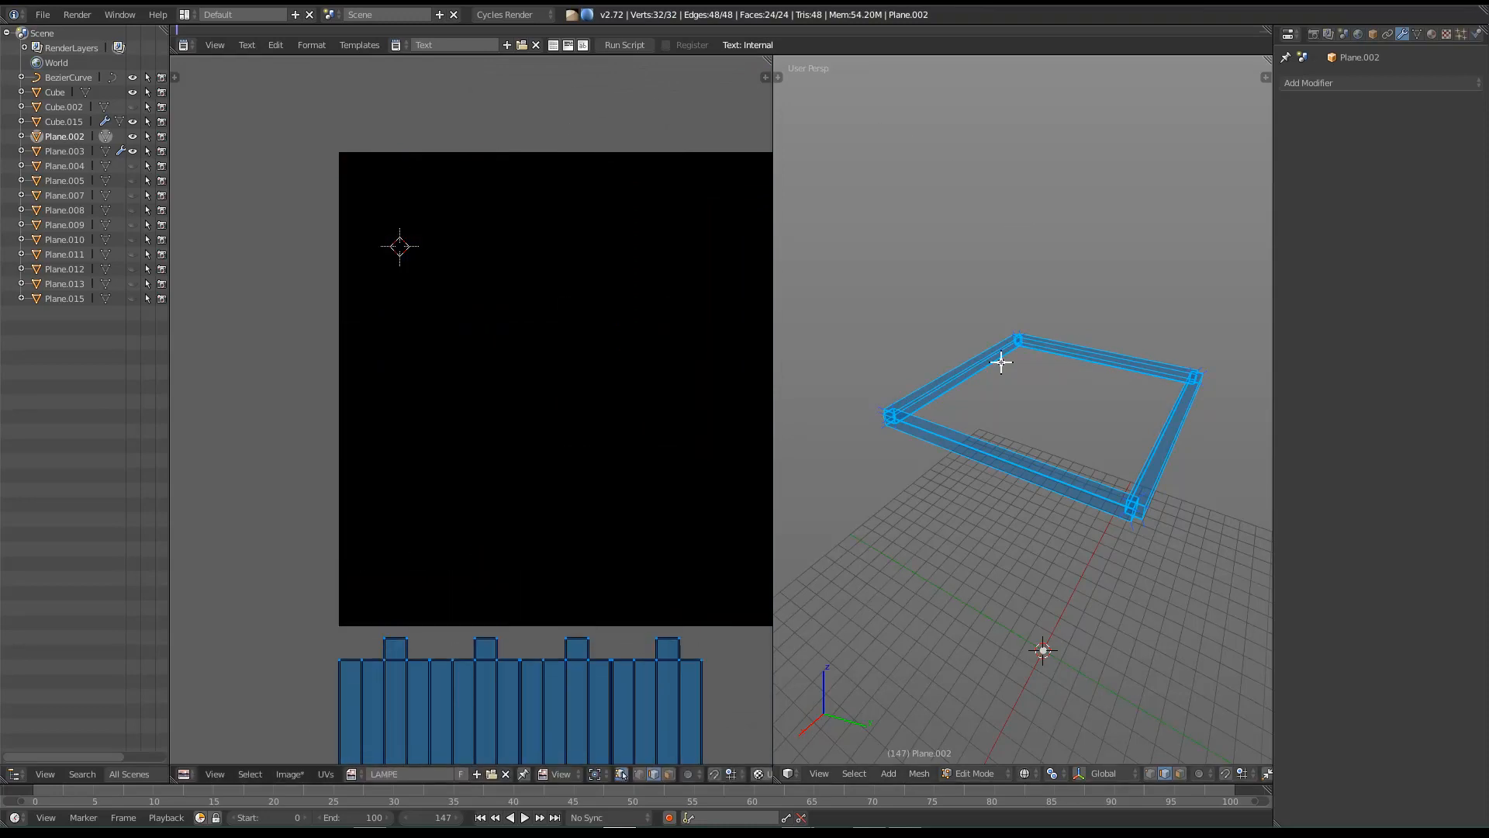
Step: Return to Object Mode, maximize the 3D view, reveal all hidden parts and switch to solid shading
key(Tab)
key(ctrl+Up)
mouse_move(1005, 380)
middle_down()
mouse_move(930, 398)
mouse_move(811, 375)
mouse_move(781, 318)
middle_up()
key(alt+h)
key(z)
Step: Hide the lamp's corner posts, the upper square frame and the protruding top and bottom beams
right_click(803, 398)
middle_drag(799, 395, 785, 255)
shift+right_click(697, 244)
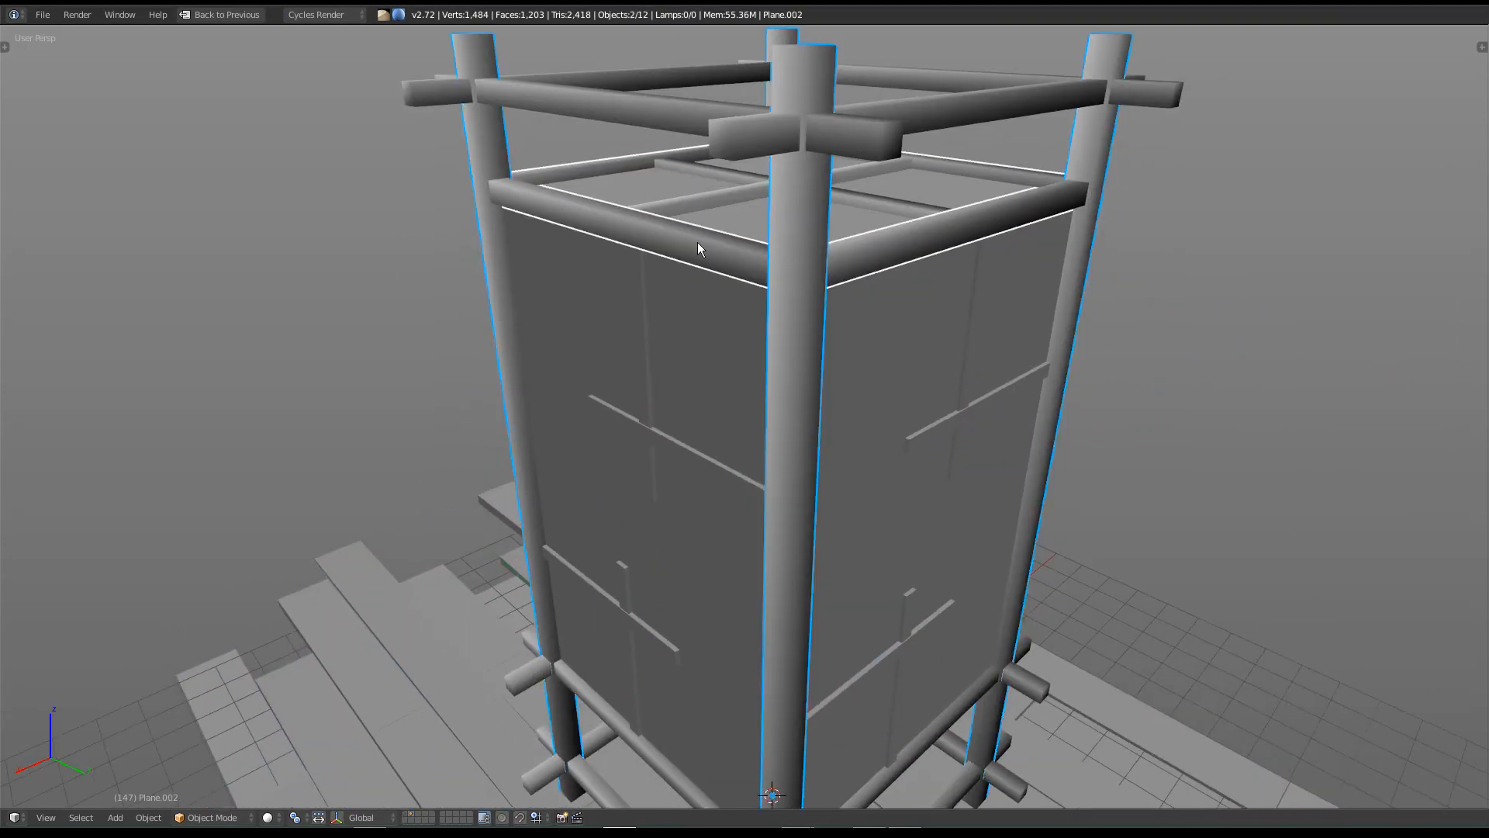
key(h)
shift+middle_drag(742, 659, 748, 505)
right_click(669, 687)
key(h)
shift+middle_drag(675, 412, 673, 597)
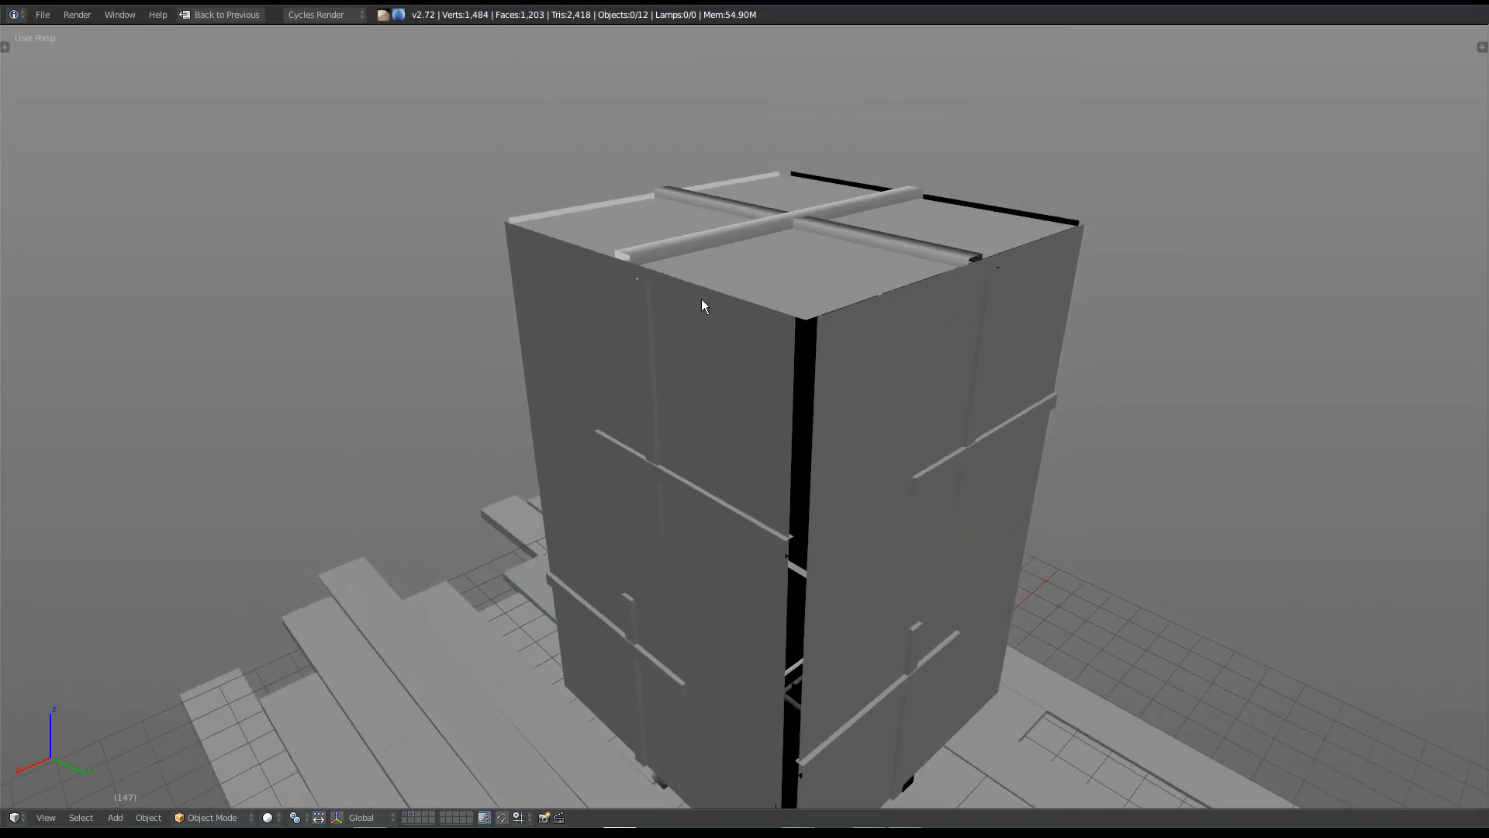
Step: Select the crossed bars on the lamp's top (Plane.004), view them in isolation and bring the other parts back
middle_drag(705, 242, 671, 454)
right_click(685, 370)
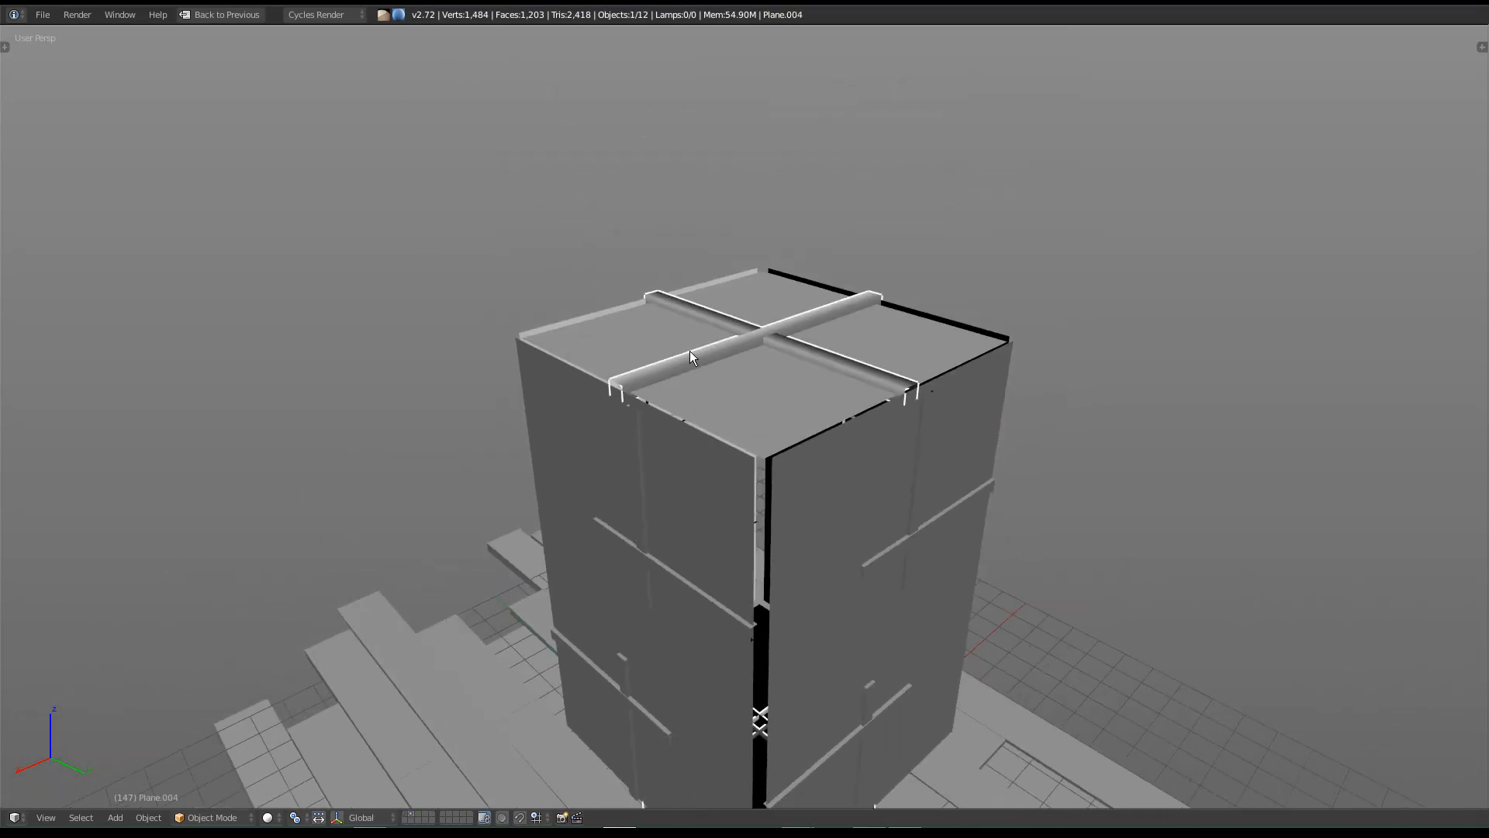
key(shift+h)
middle_drag(797, 518, 807, 560)
key(alt+h)
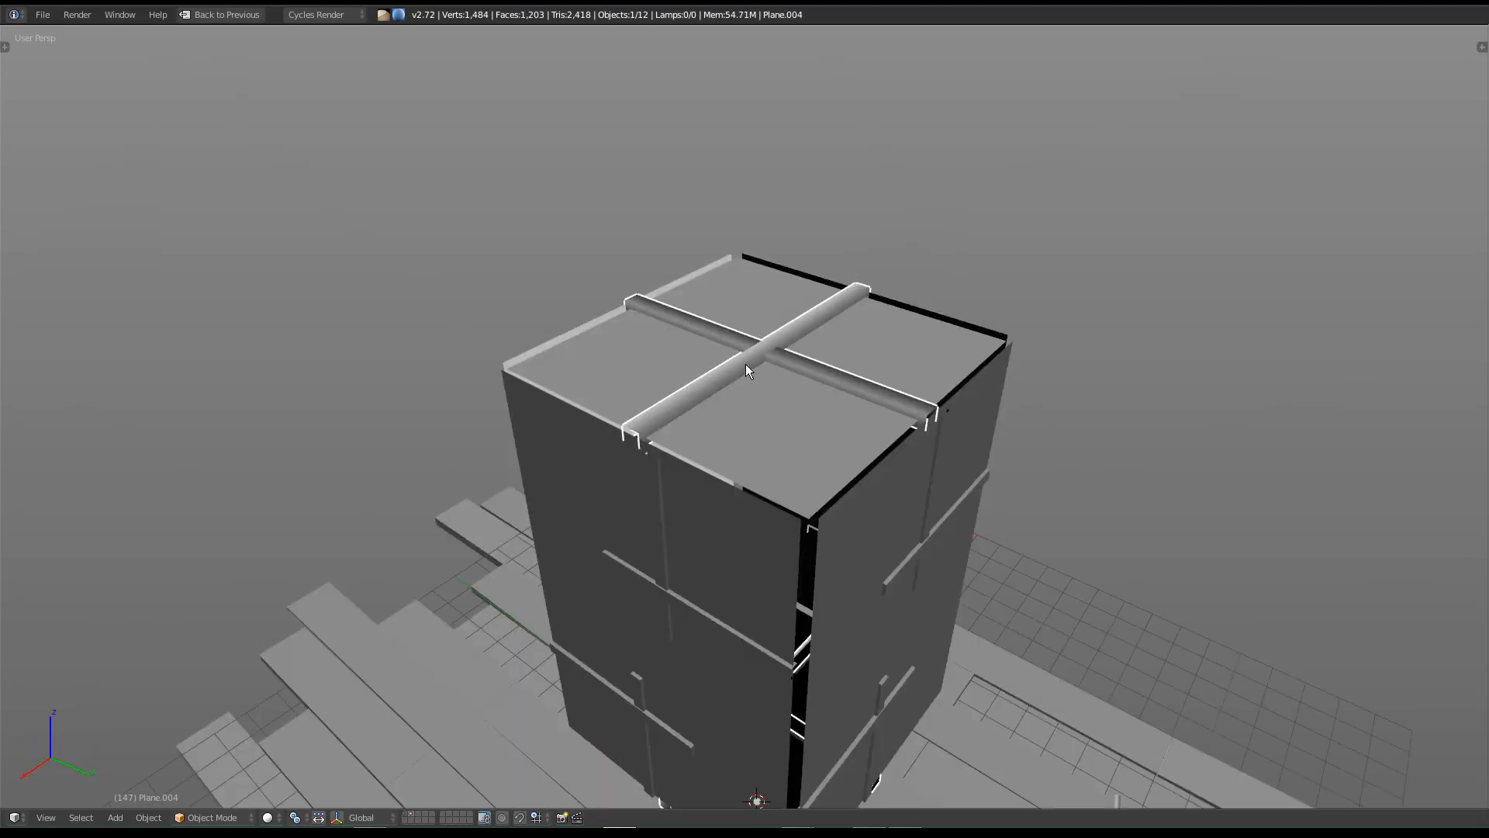
Step: Enter Edit Mode on the crossed bars, select all their geometry and UV unwrap it
key(Tab)
key(a)
key(a)
key(a)
key(u)
click(870, 318)
Step: Examine the bars under the lamp and select the lower cross's faces to check which UV islands they use
middle_drag(551, 445, 501, 347)
middle_drag(807, 465, 951, 278)
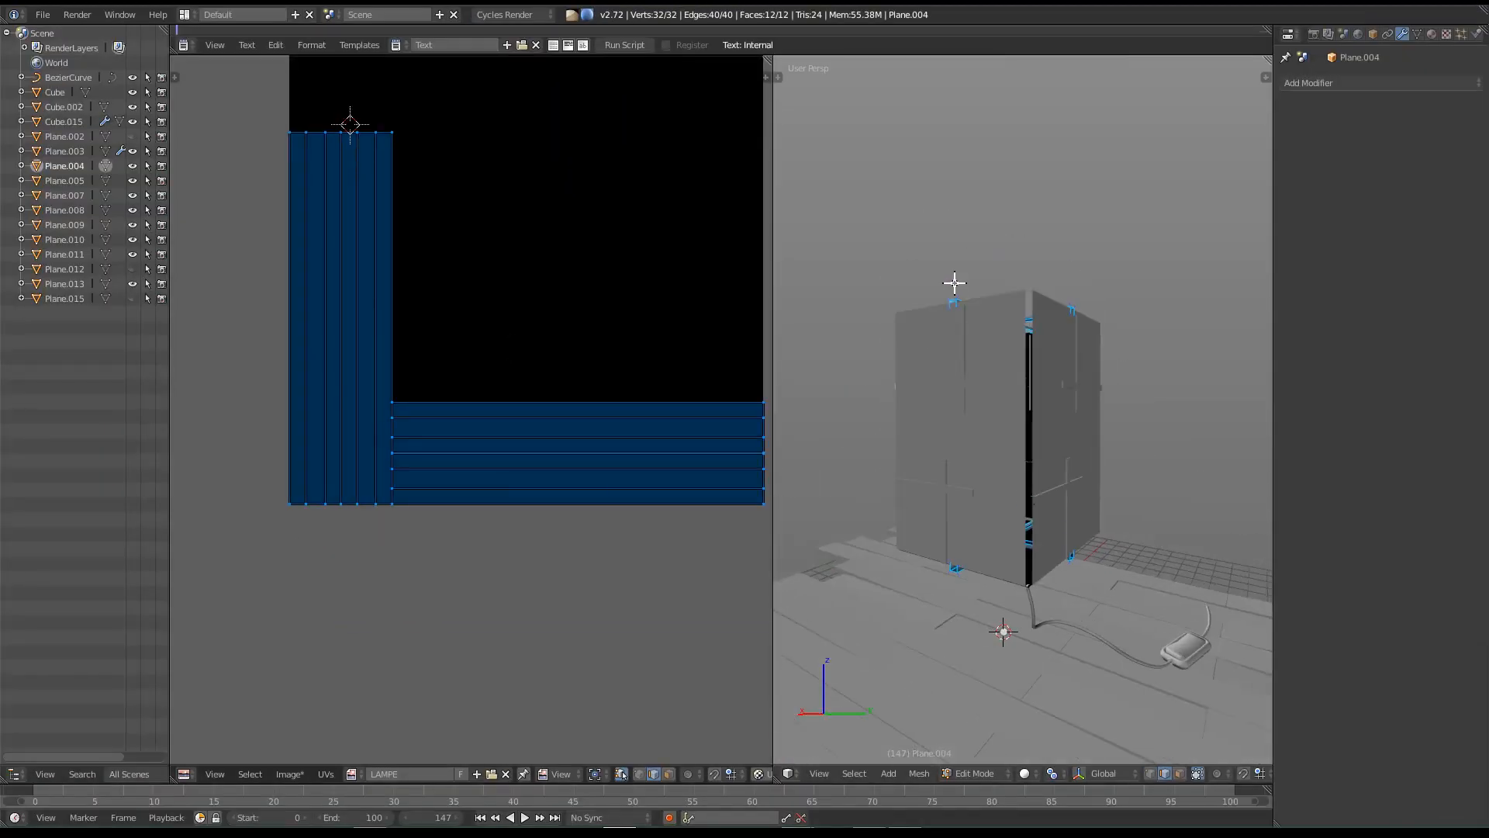
scroll(991, 566, up, 10)
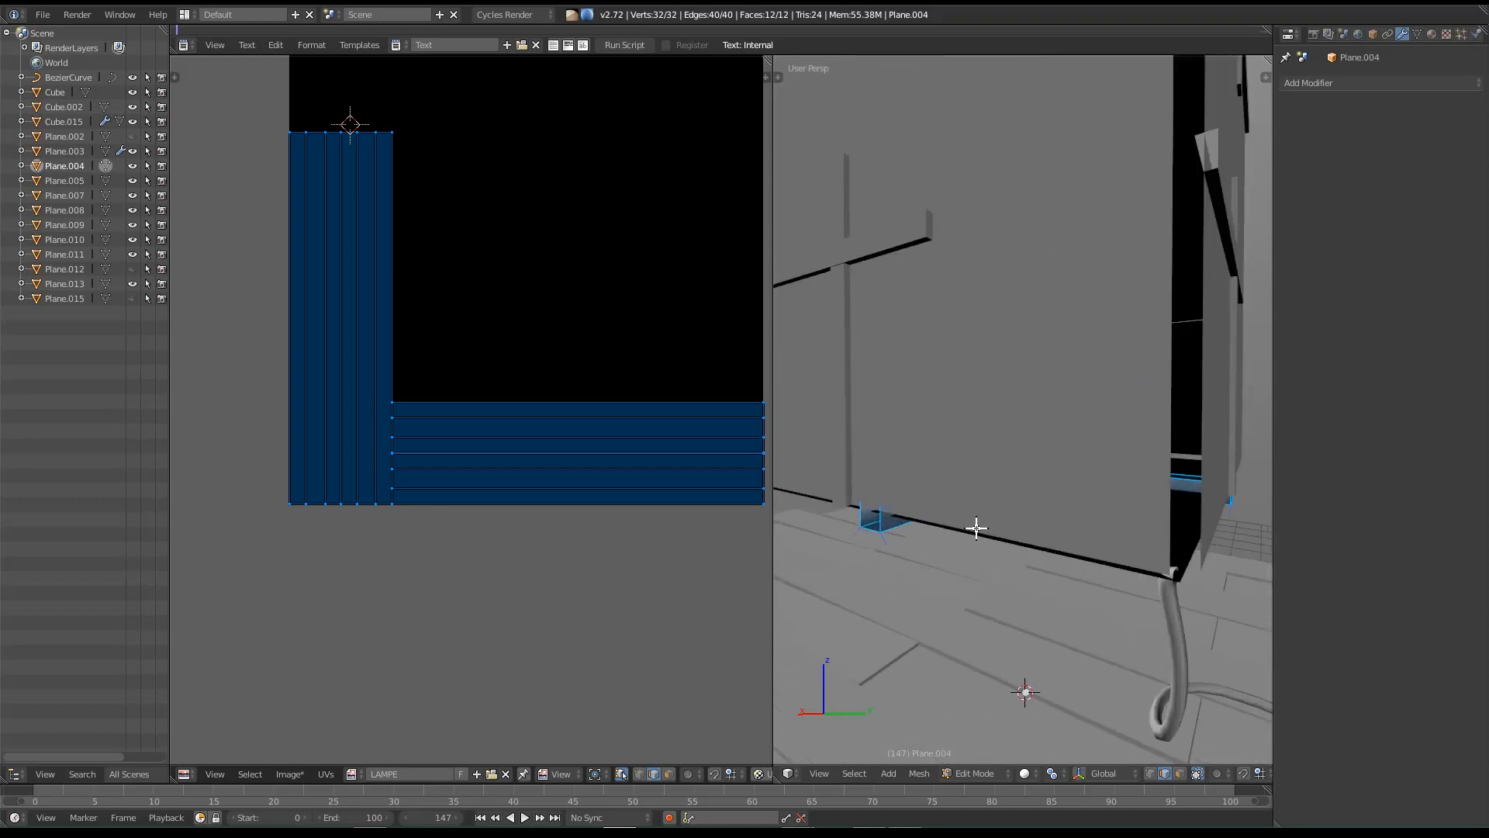
middle_drag(1043, 535, 1098, 519)
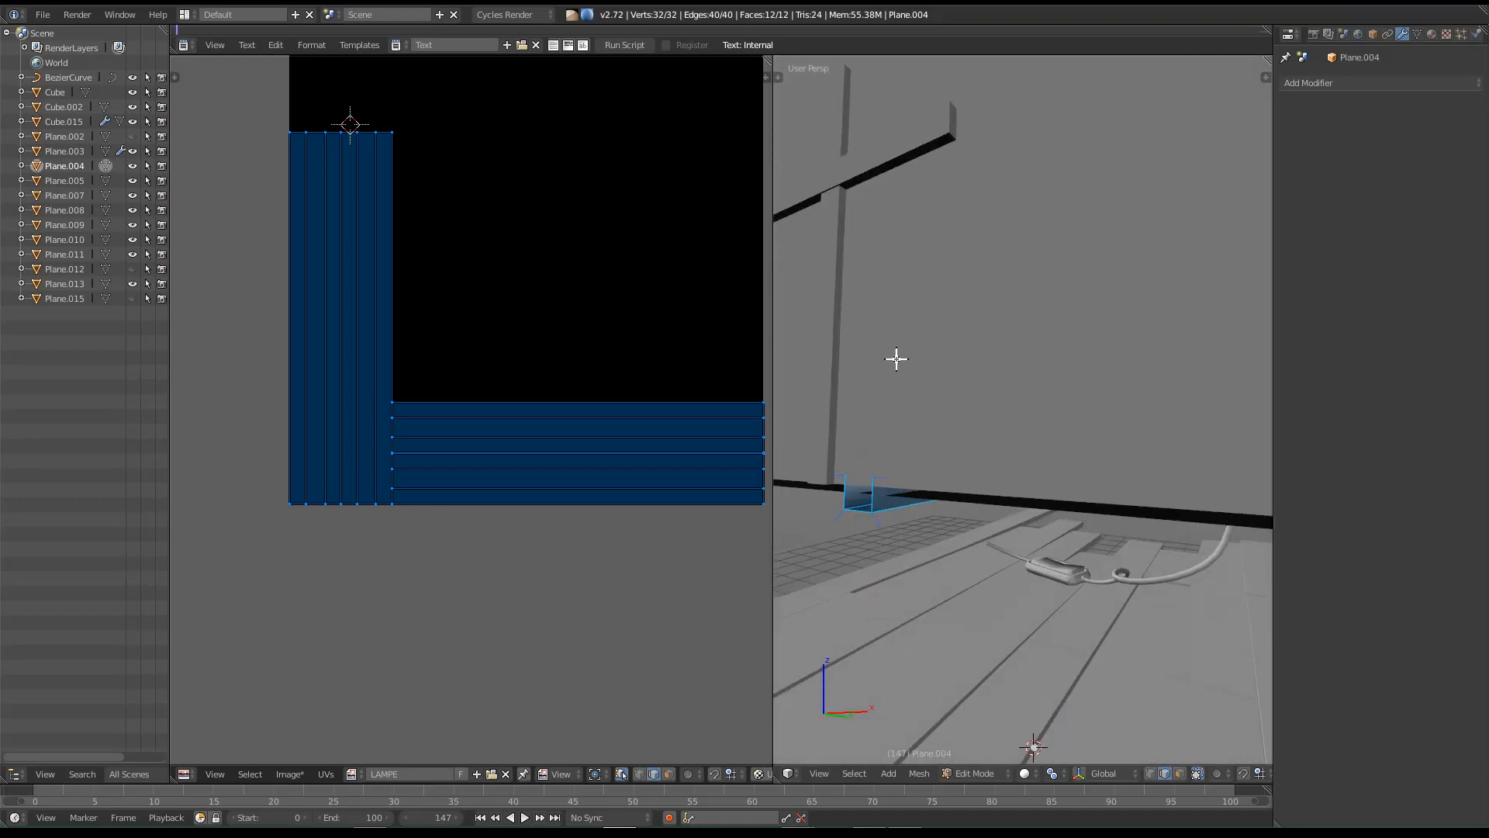
middle_drag(884, 365, 1058, 404)
scroll(538, 432, down, 3)
scroll(630, 558, up, 1)
scroll(641, 535, up, 1)
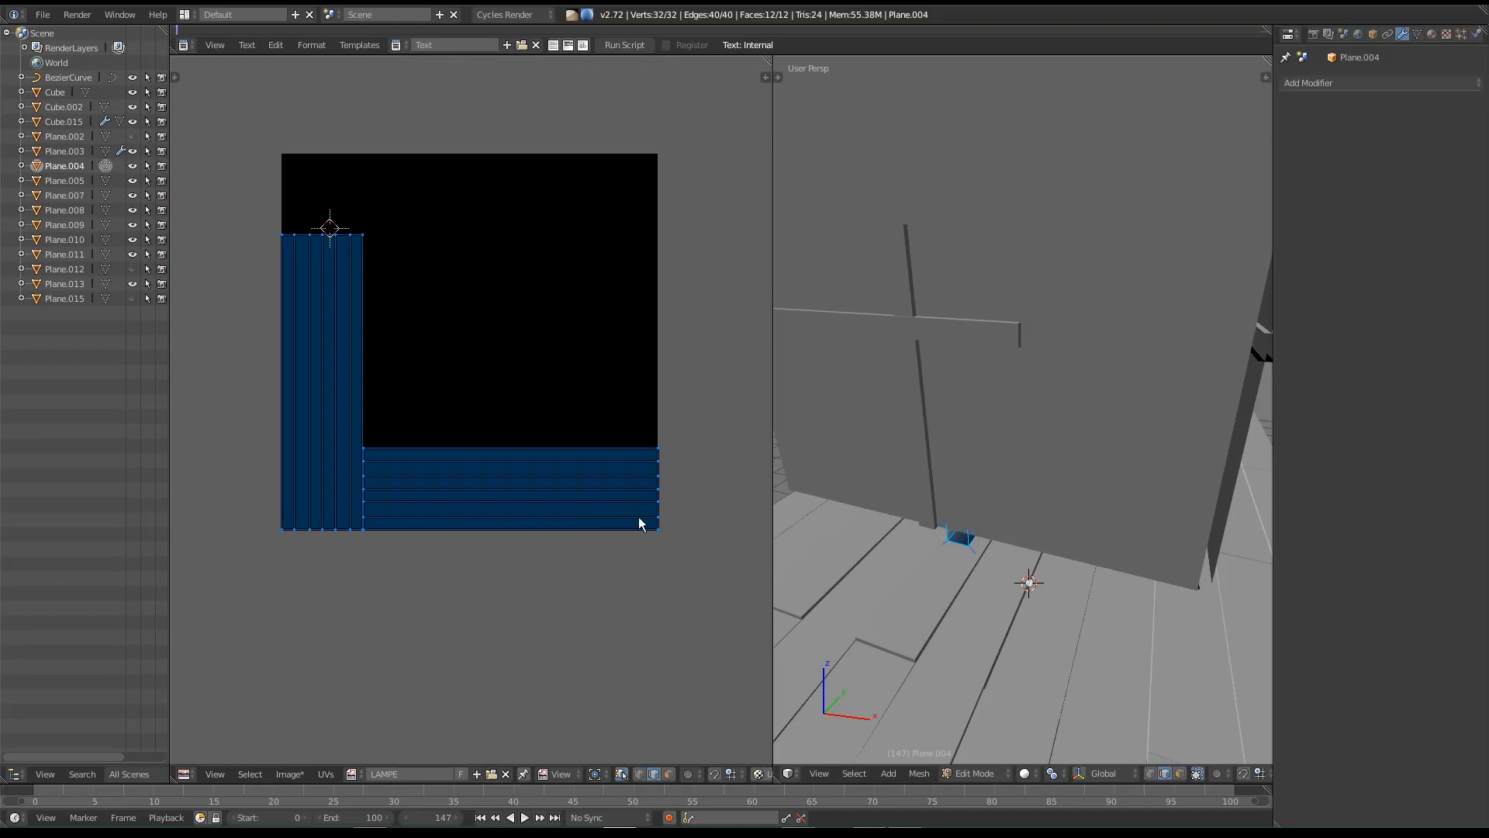
key(a)
middle_drag(1030, 474, 1093, 508)
shift+right_click(1121, 427)
ctrl+alt+right_click(1114, 428)
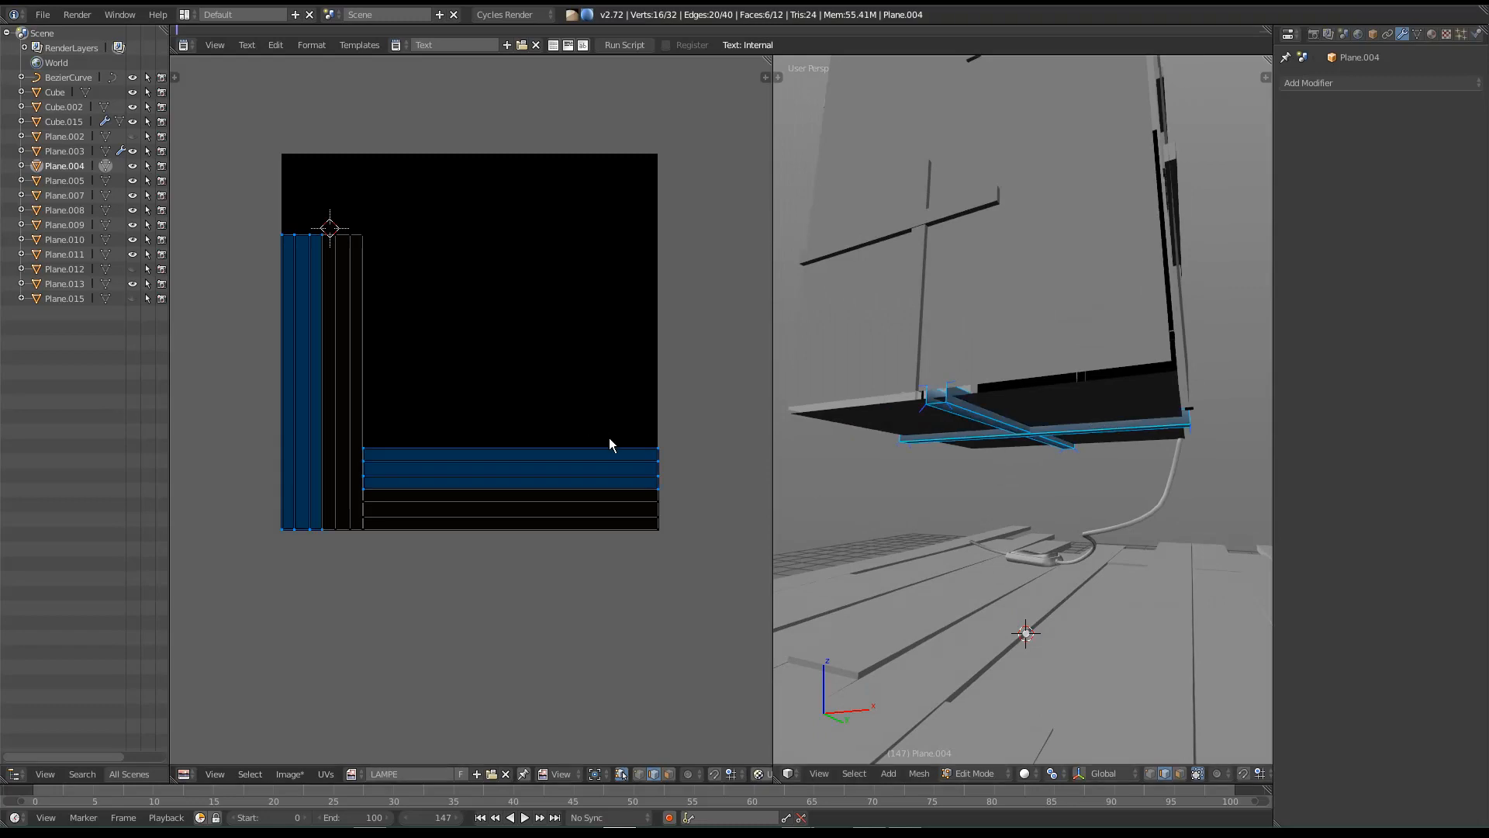
Step: Select only the horizontal UV islands in face mode and rotate them 90 degrees
key(a)
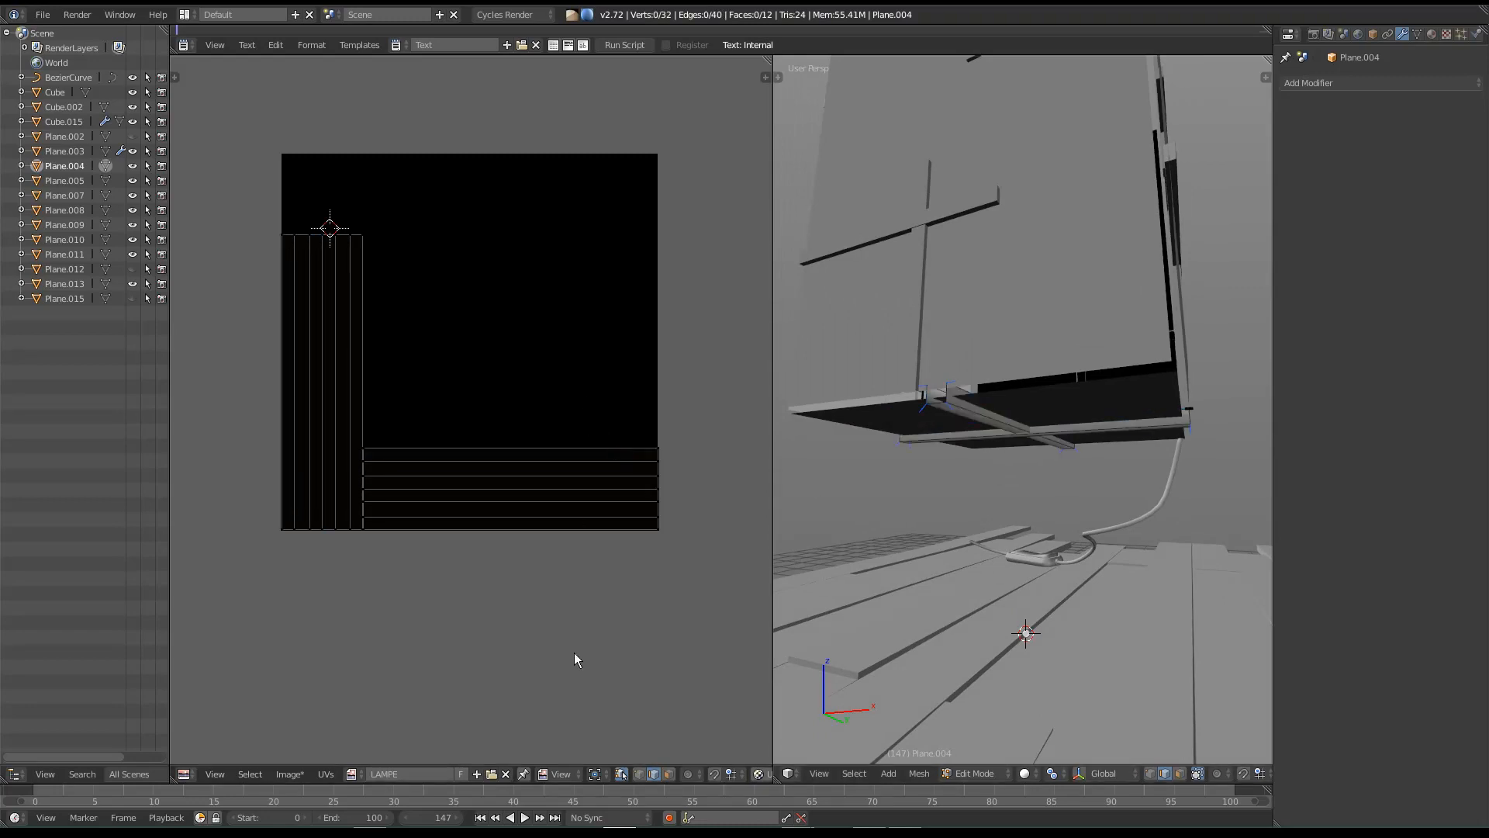
click(668, 774)
key(b)
drag(714, 400, 466, 637)
text(r)
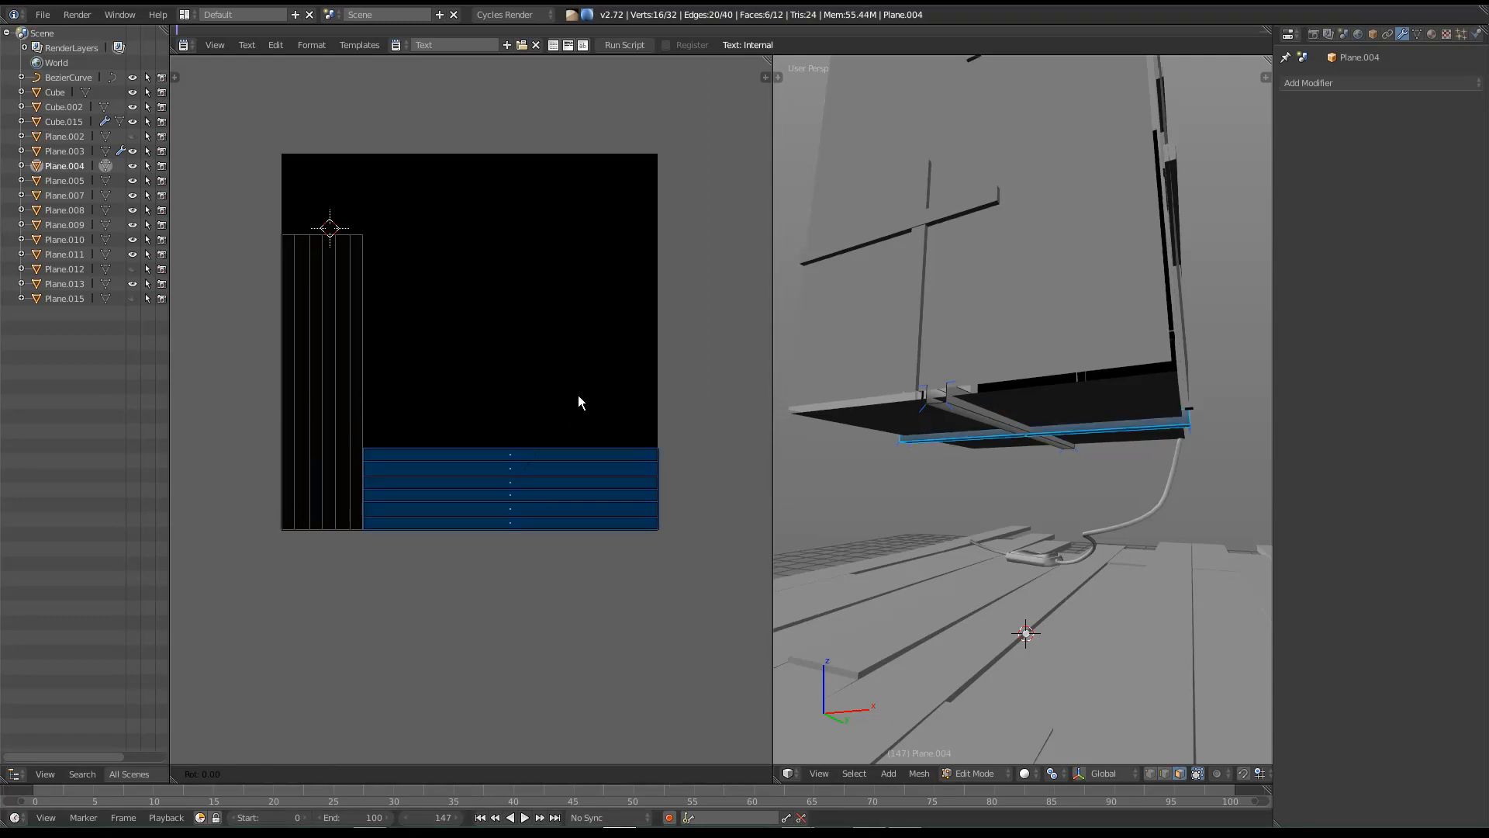
text(90)
key(Return)
key(h)
key(alt+h)
Step: Move the rotated islands against the upright ones, aligning their upper ends
key(g)
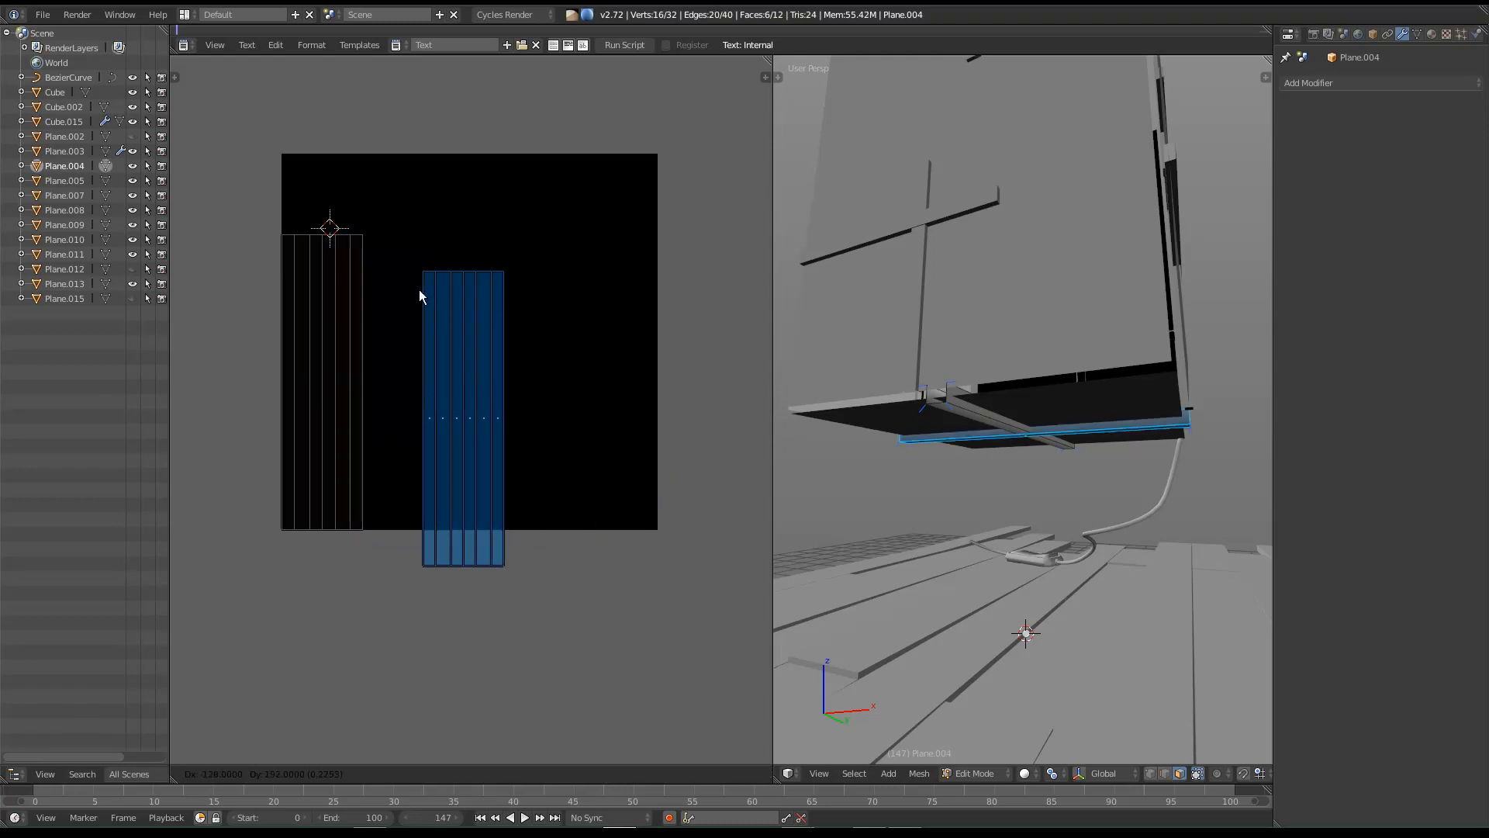
ctrl+click(343, 202)
scroll(443, 311, up, 6)
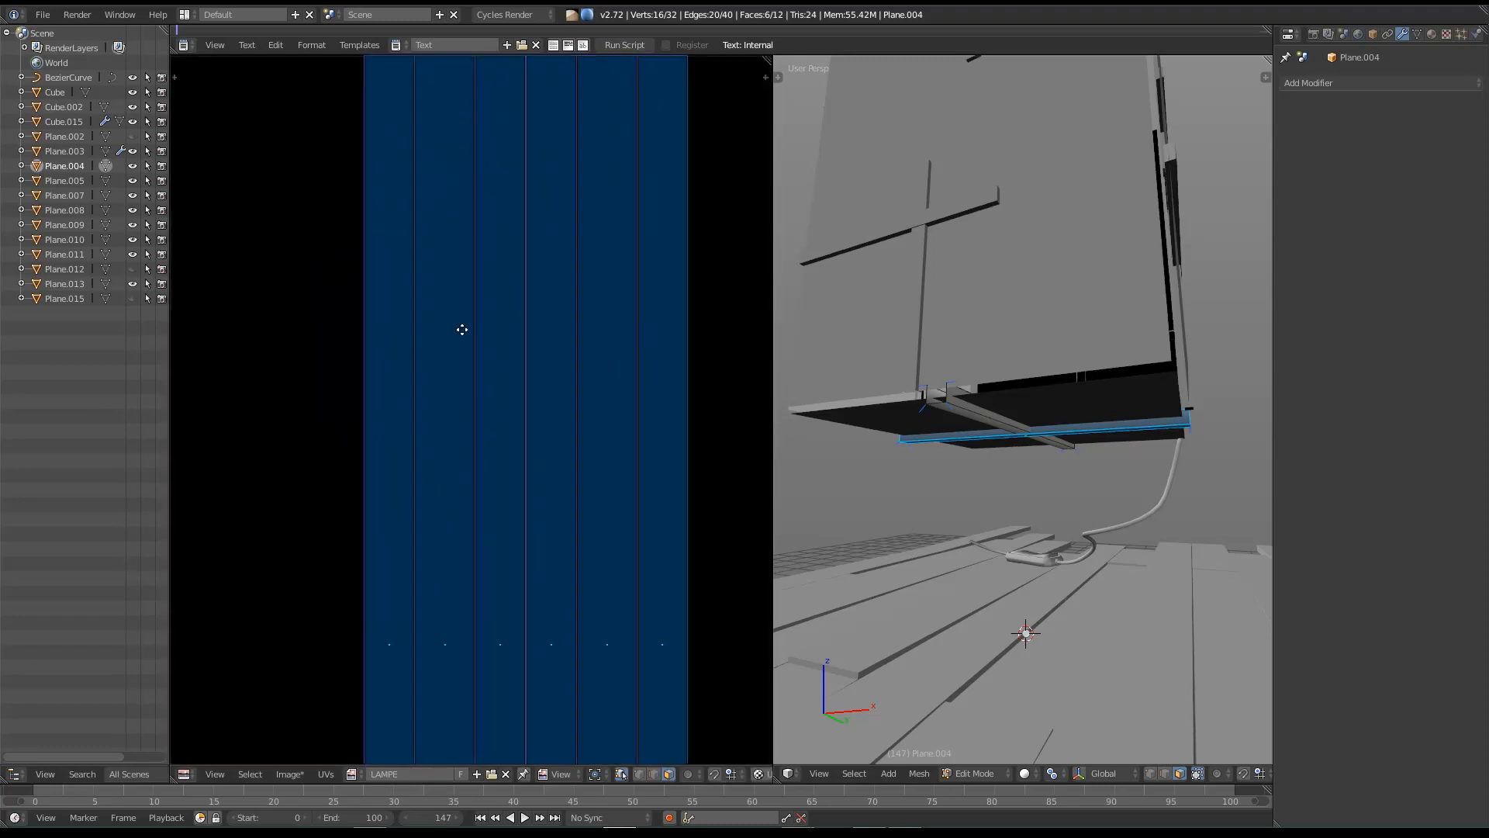
middle_drag(437, 337, 543, 296)
scroll(548, 298, down, 2)
key(g)
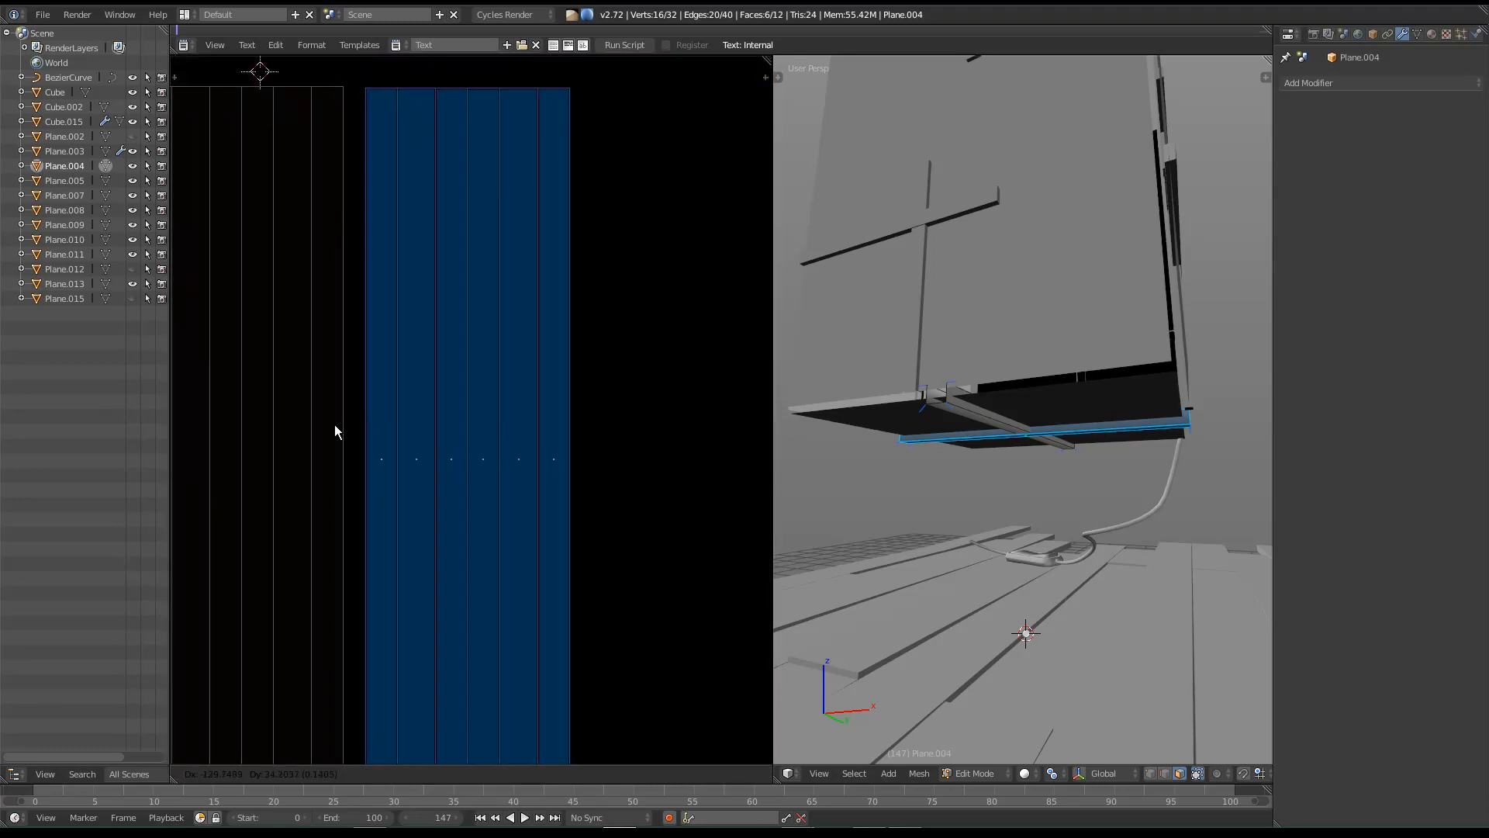
click(734, 402)
middle_drag(440, 267, 565, 489)
scroll(562, 488, up, 4)
middle_drag(347, 248, 439, 536)
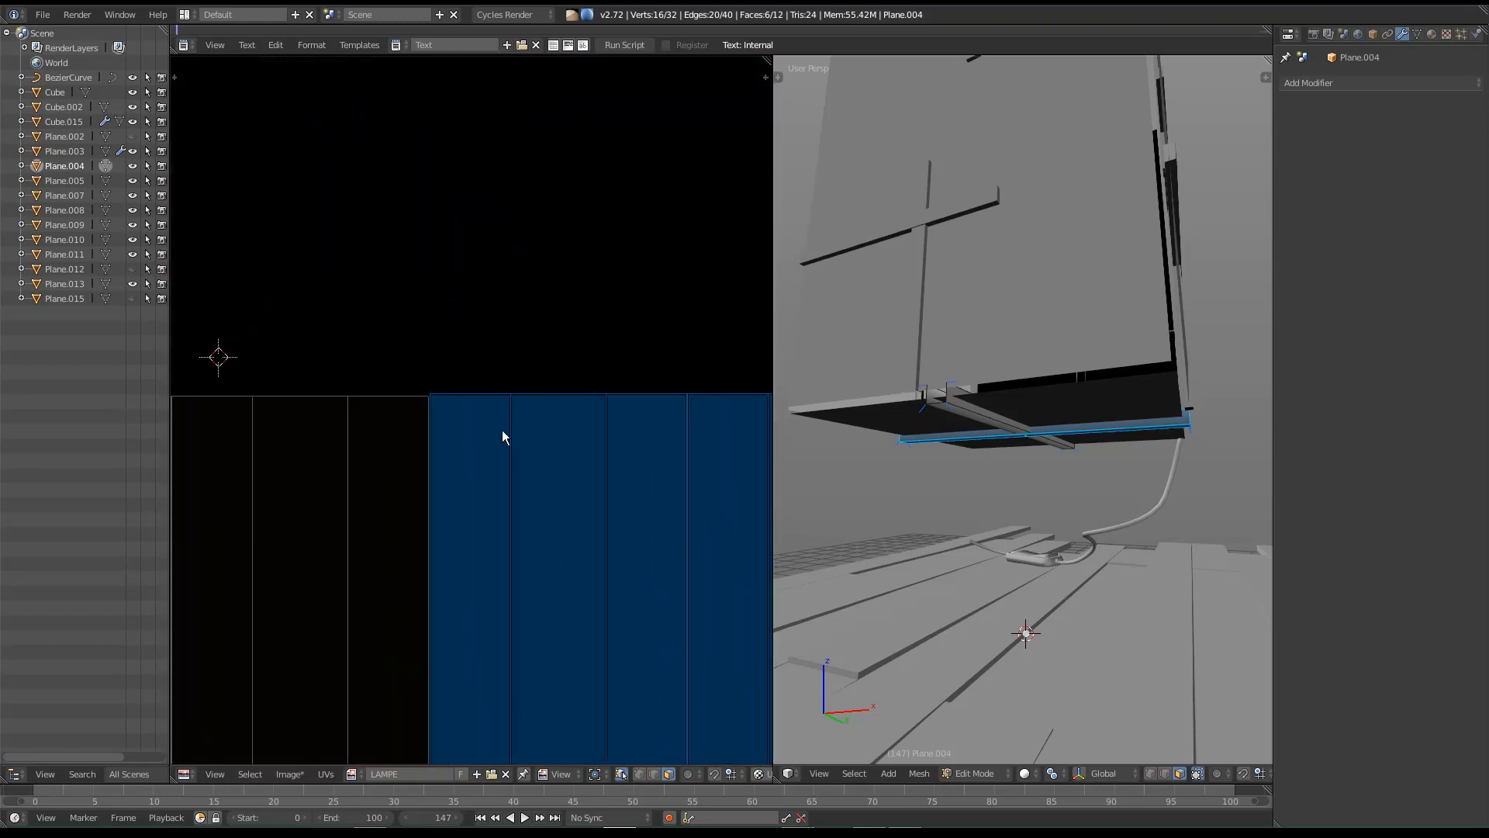
Step: Leave Edit Mode on the crossed bars and hide them from the scene
scroll(514, 457, down, 4)
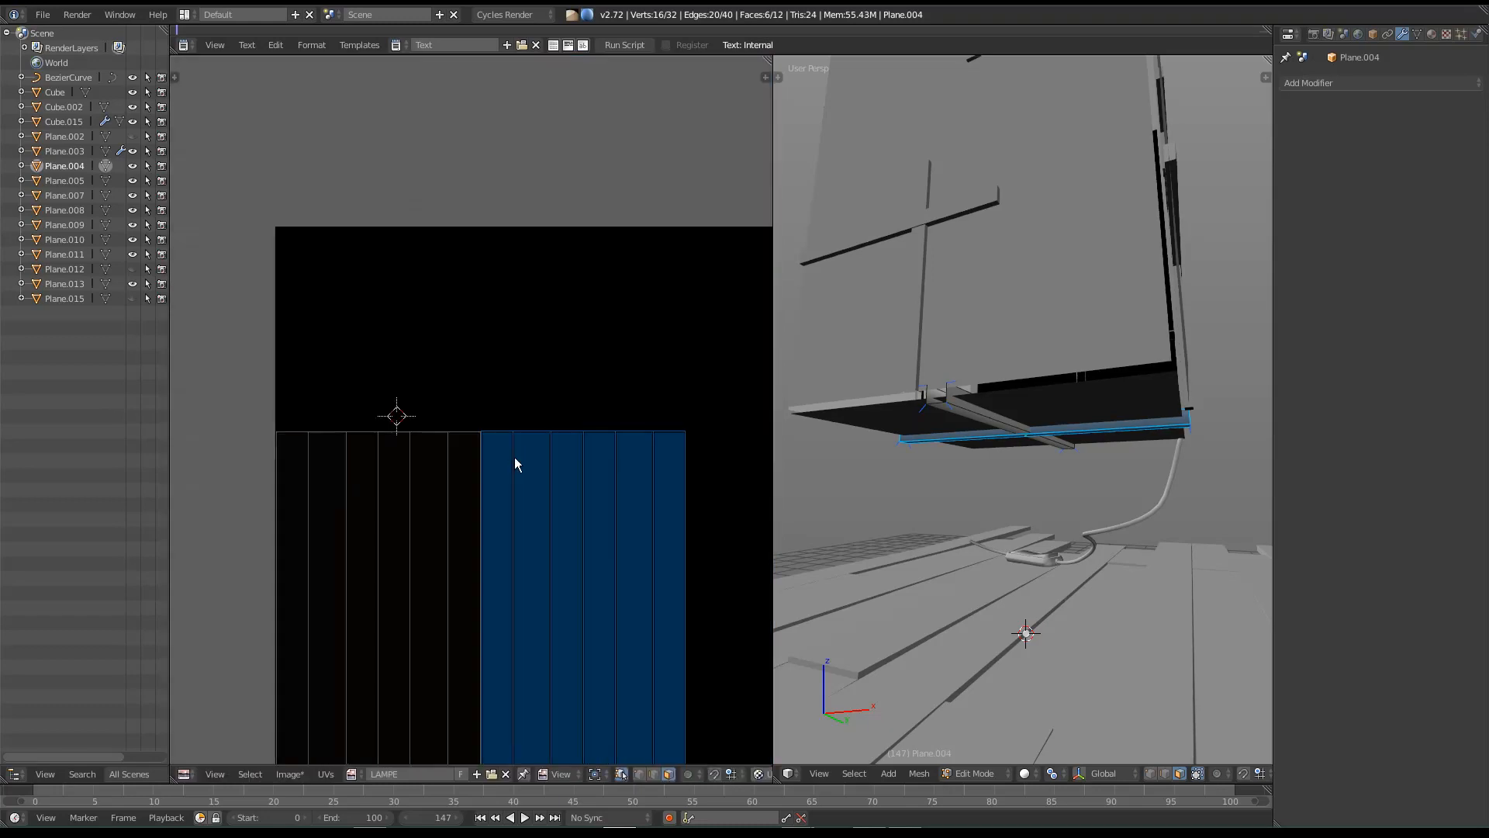
scroll(515, 457, down, 5)
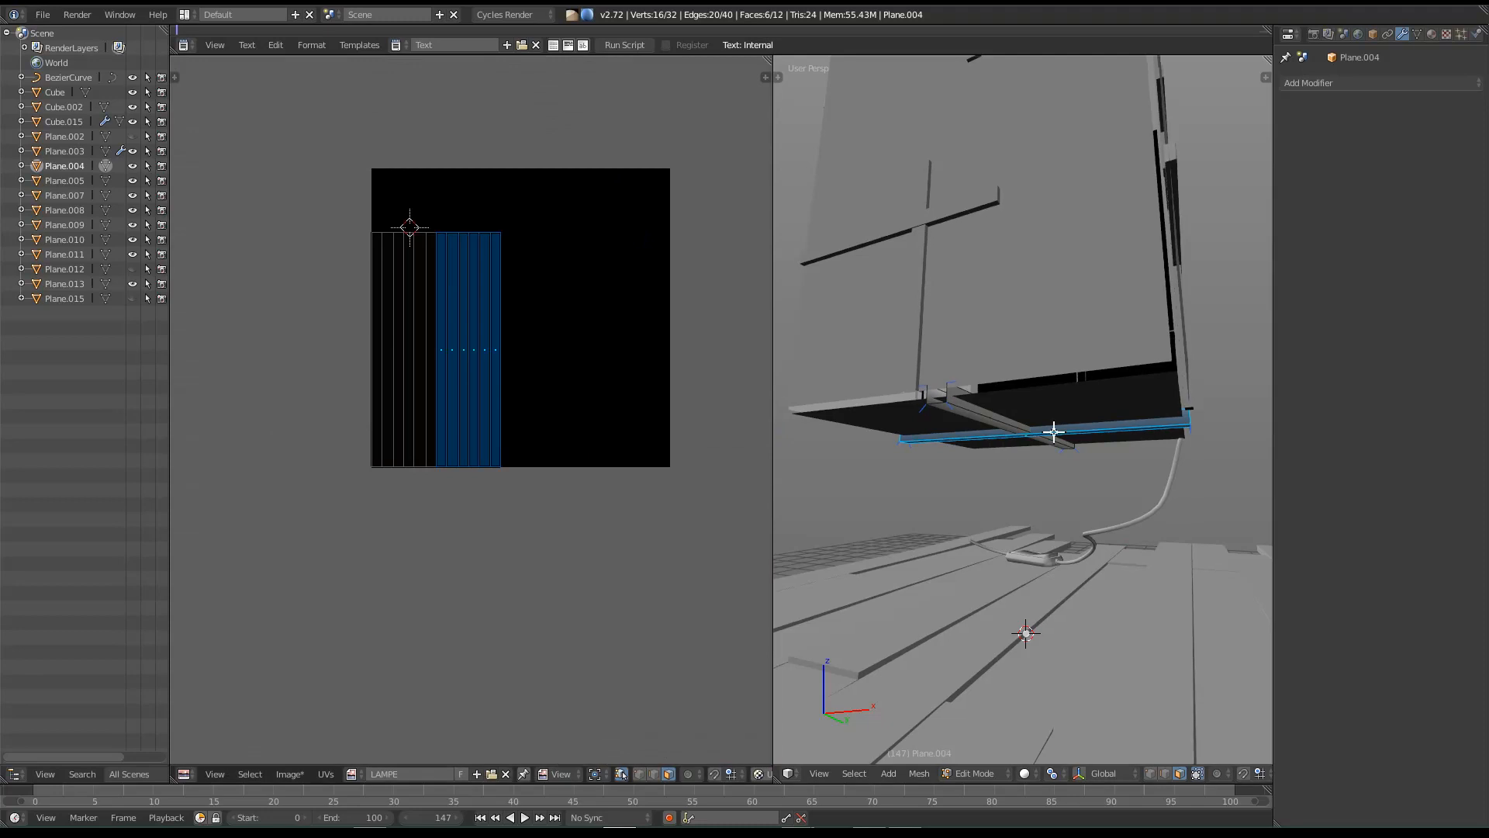
key(a)
key(a)
middle_drag(520, 362, 551, 553)
middle_drag(973, 349, 977, 444)
key(Tab)
middle_drag(1027, 220, 985, 259)
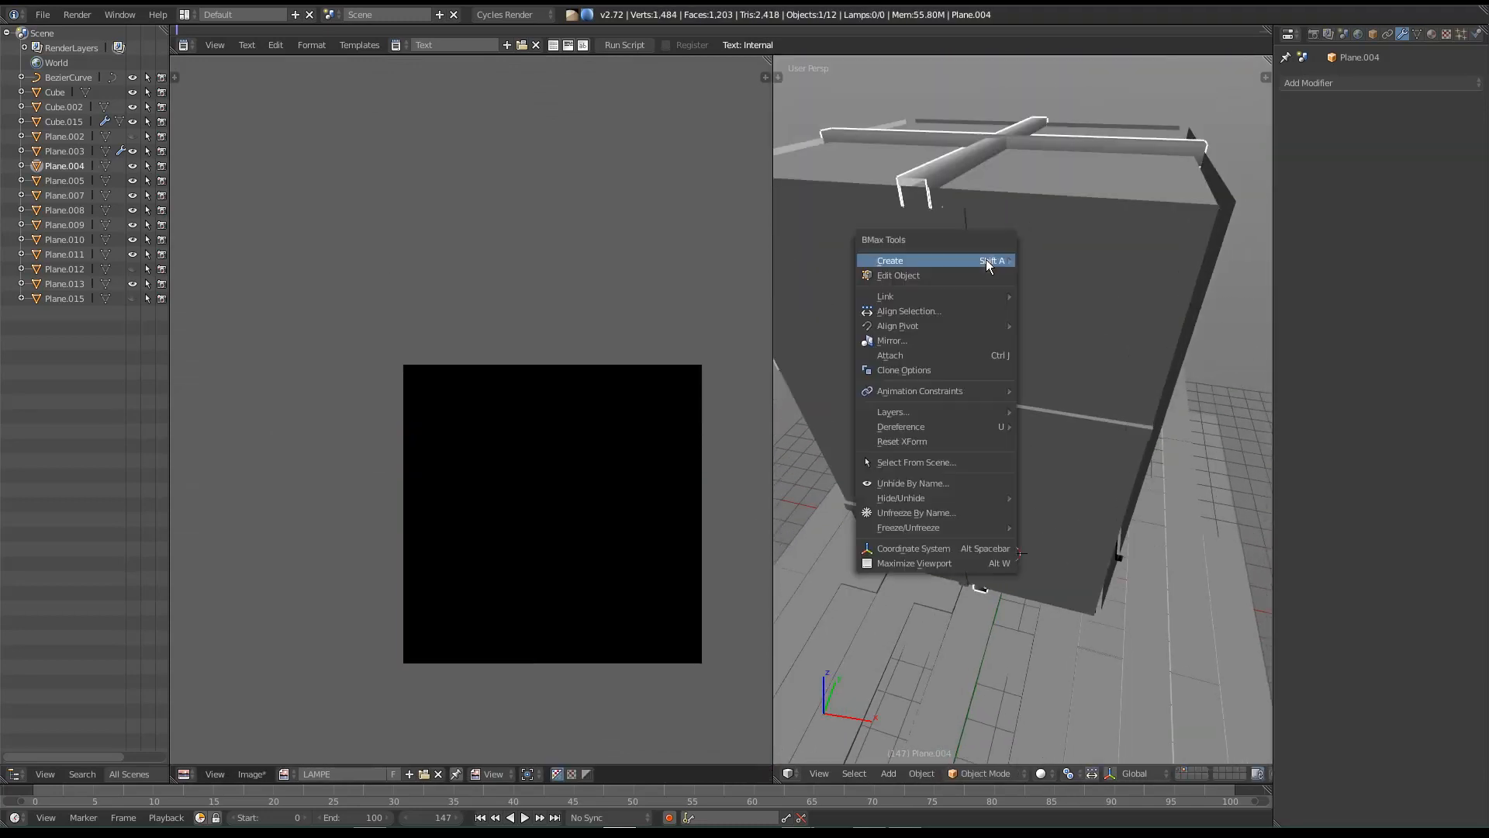
middle_drag(1035, 139, 1035, 217)
key(a)
Step: Select the lamp's large outer box, enter Edit Mode, select all its faces and UV unwrap them
middle_drag(1021, 421, 967, 332)
right_click(973, 320)
key(Tab)
key(a)
key(u)
click(1015, 236)
middle_drag(531, 570, 524, 484)
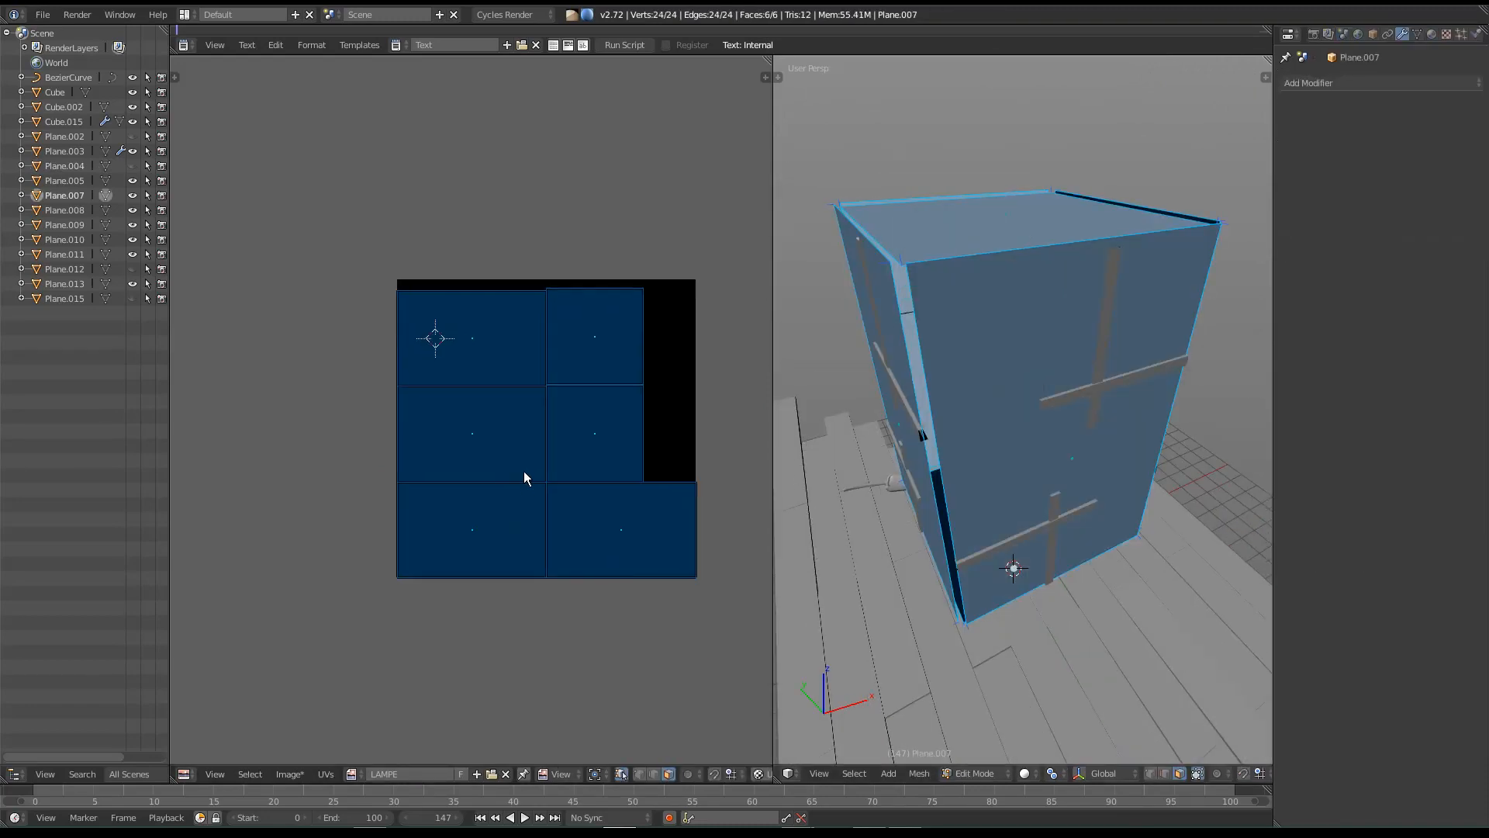
Step: Move the separate rectangular UV island on top of the column of three rectangles, aligning its side edge with theirs
right_click(564, 548)
key(g)
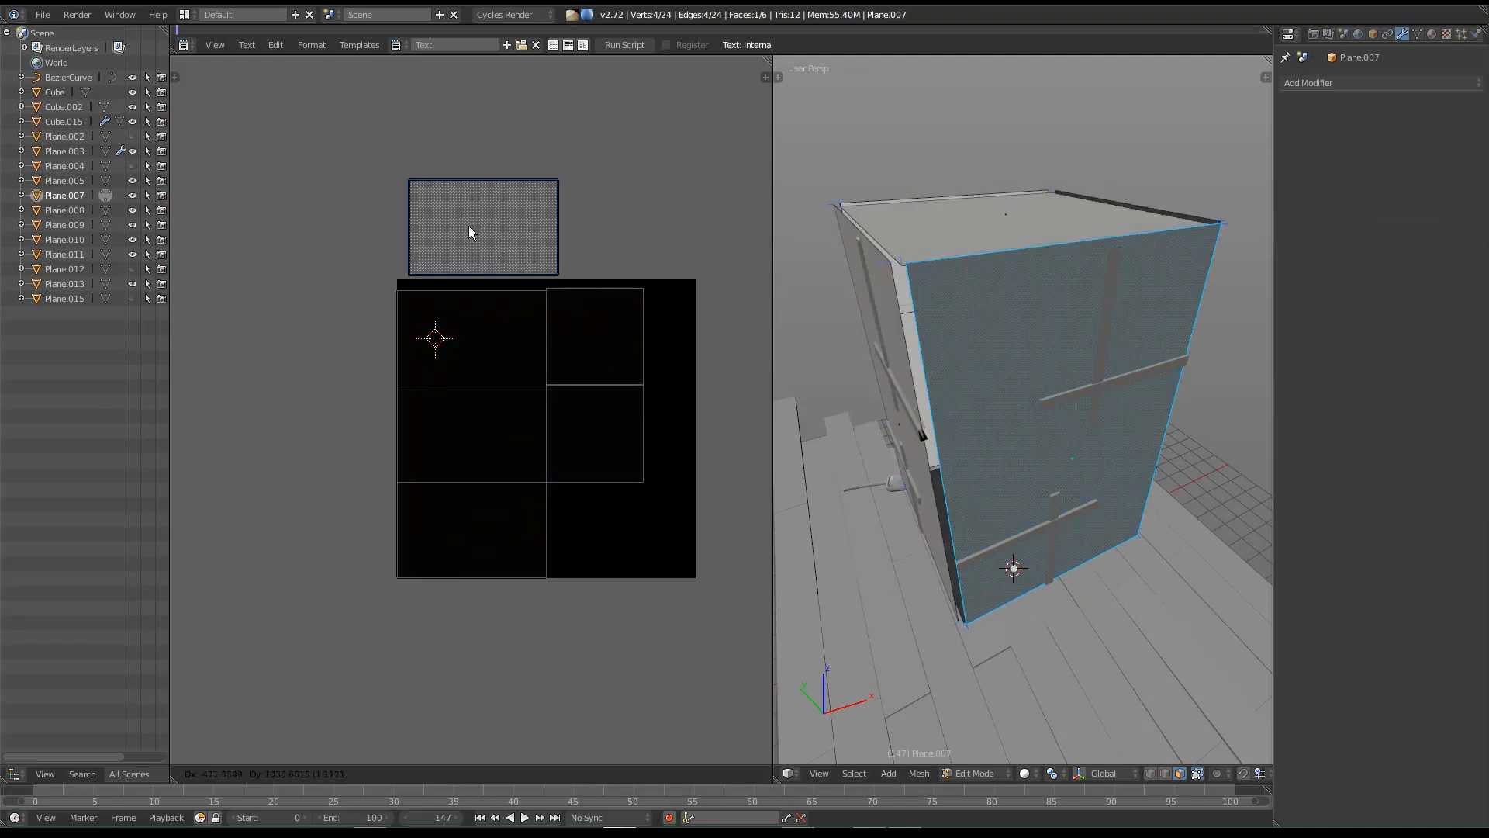
click(361, 348)
scroll(363, 347, up, 5)
middle_drag(519, 189, 528, 425)
scroll(529, 425, up, 3)
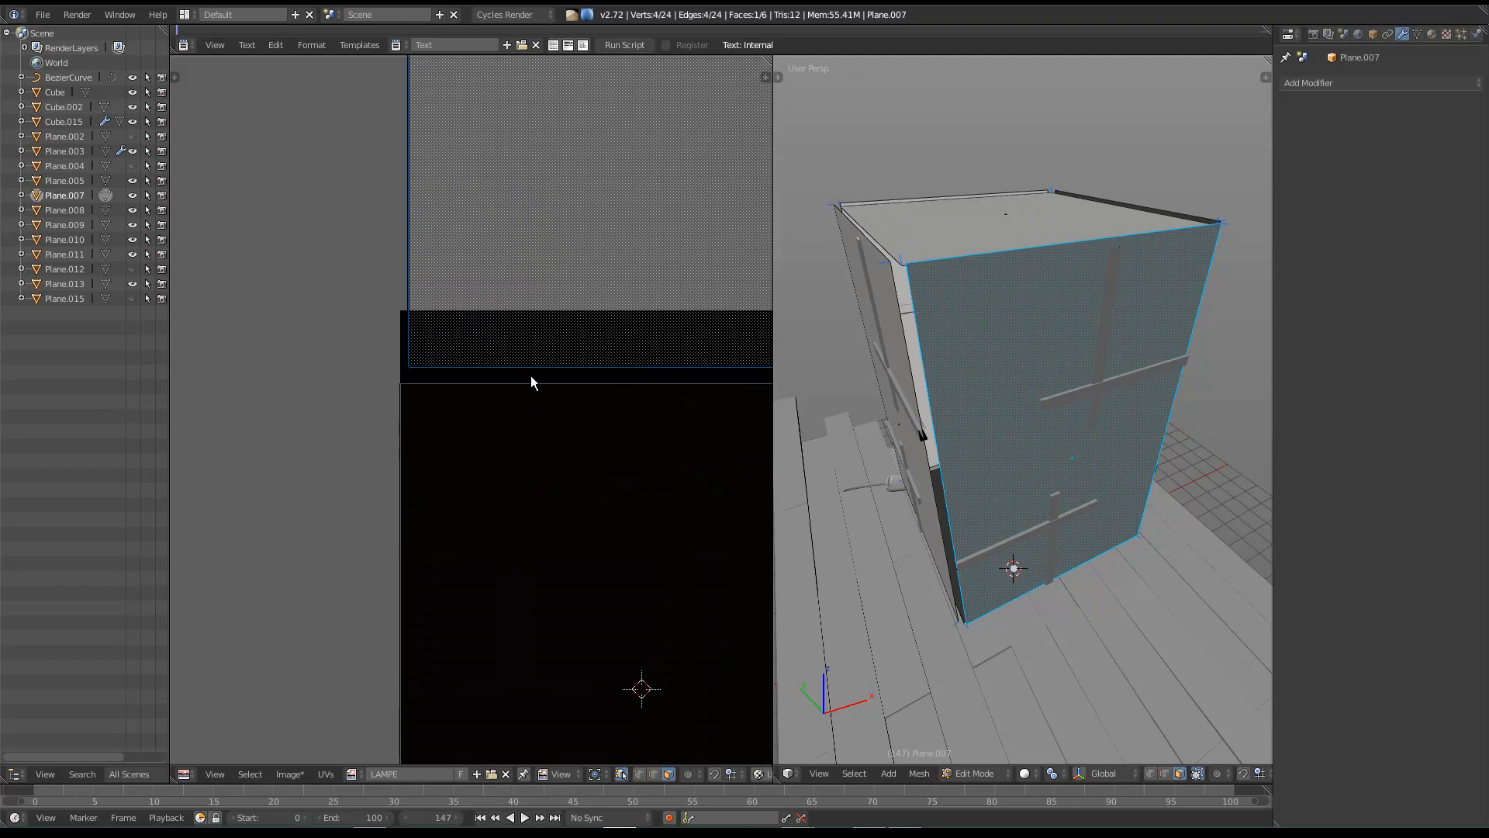
key(g)
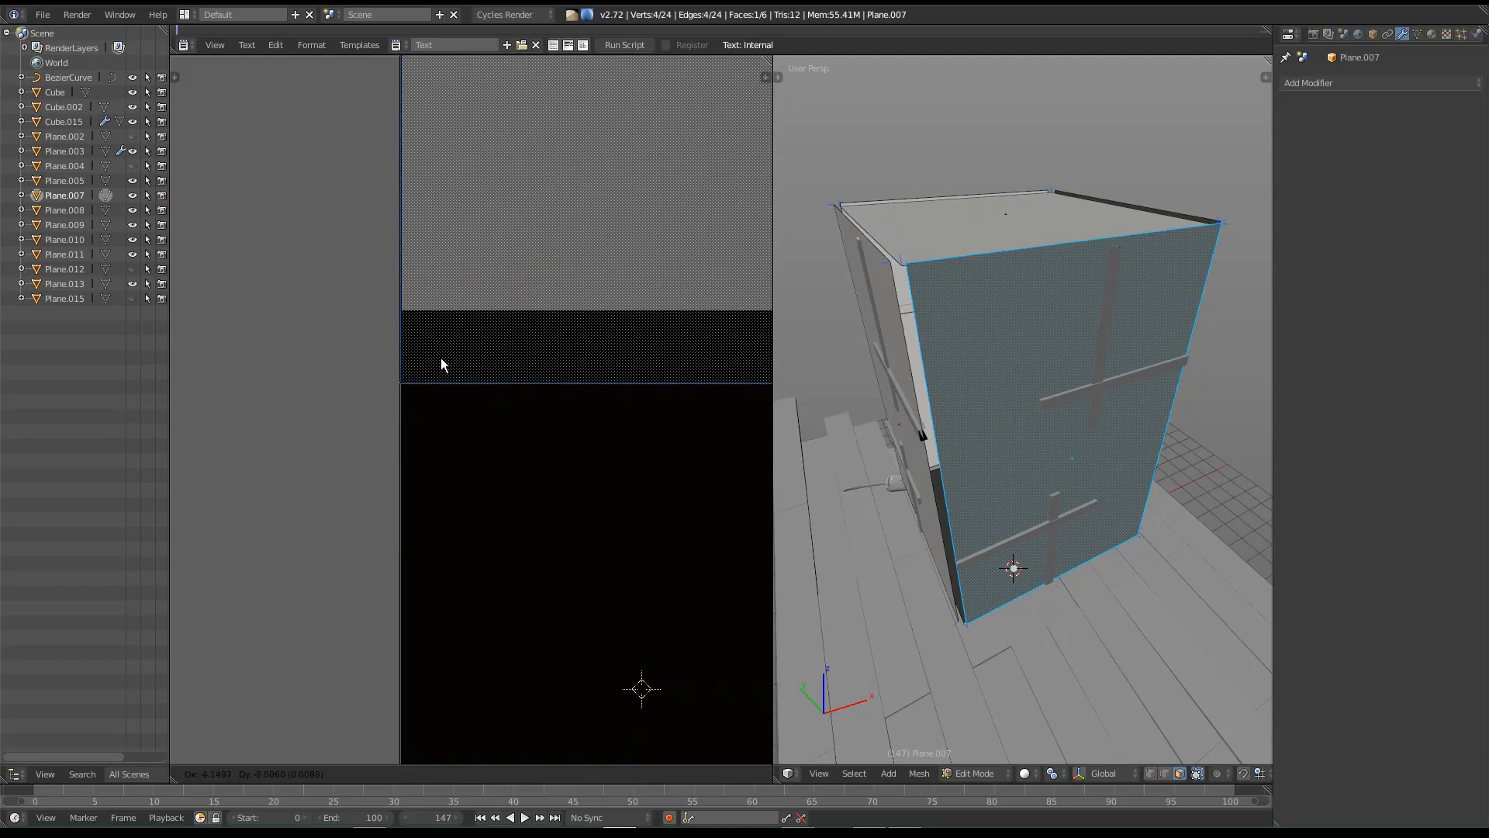
click(441, 357)
Step: Move the lower square UV island beside the upper square one so the two form a row
middle_drag(569, 483, 244, 495)
scroll(419, 440, down, 2)
middle_drag(648, 556, 178, 387)
scroll(473, 473, down, 2)
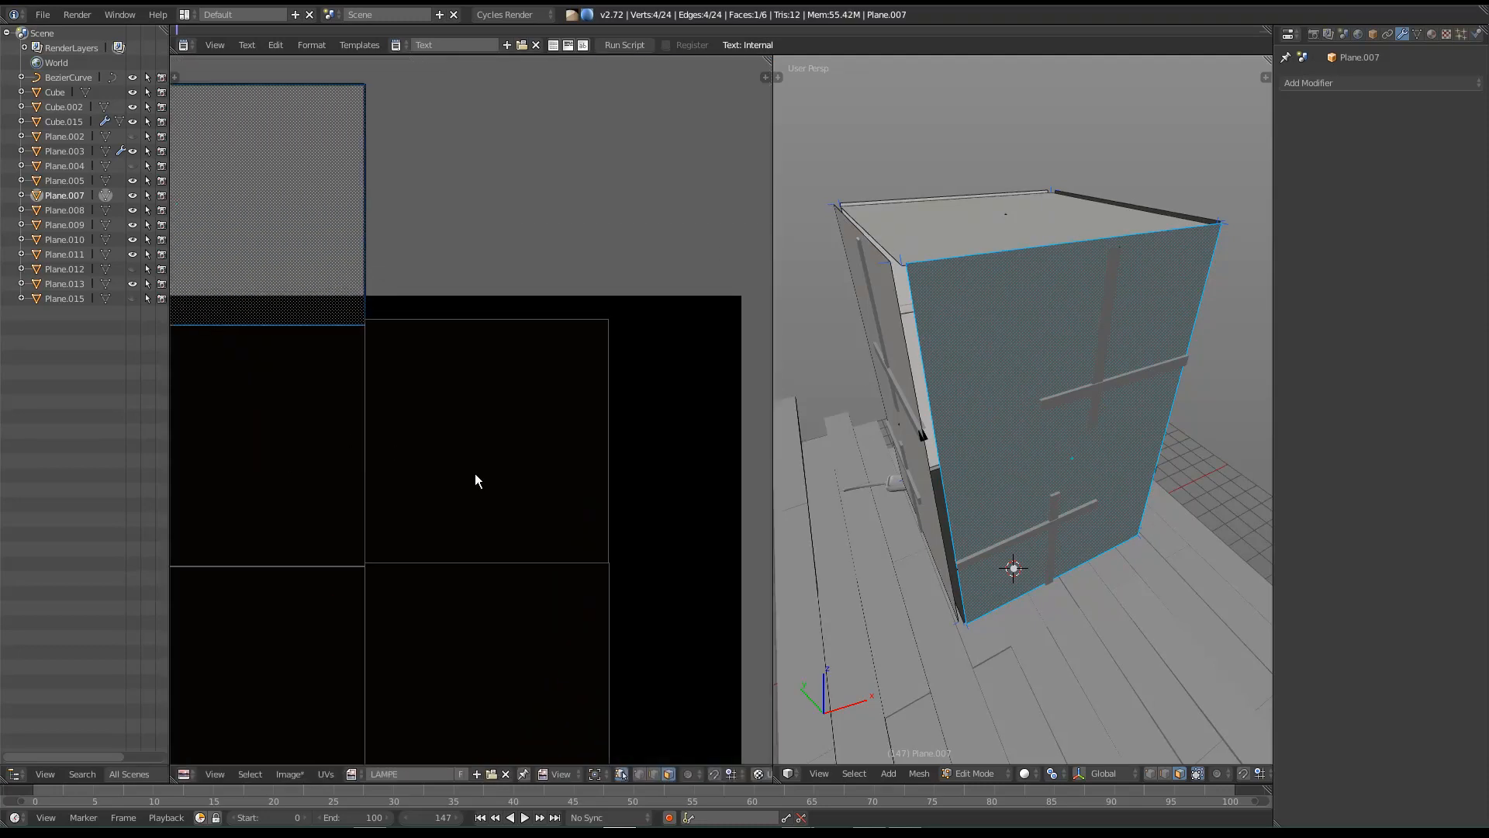
right_click(537, 611)
key(g)
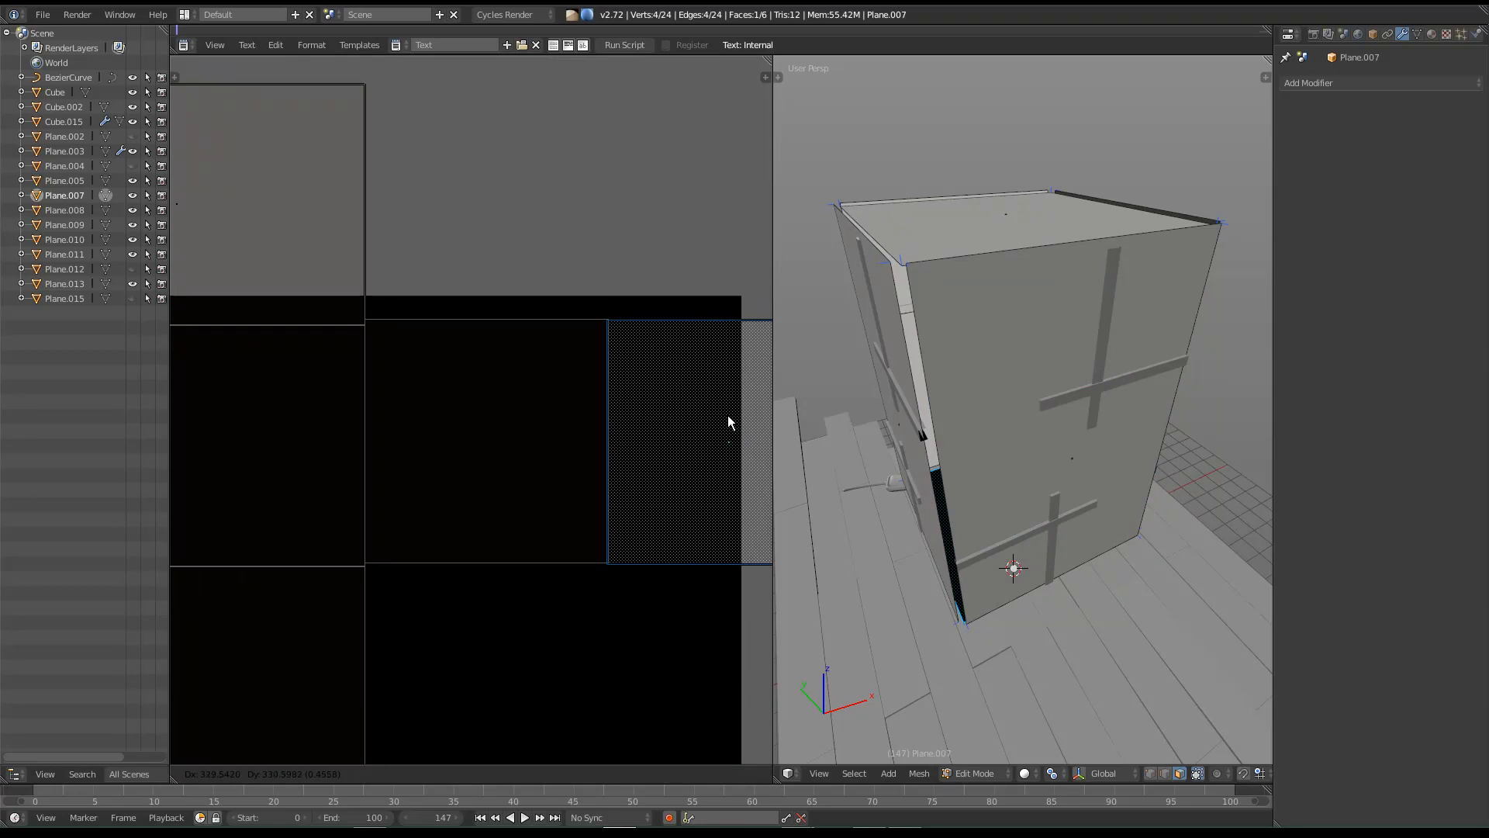
click(761, 403)
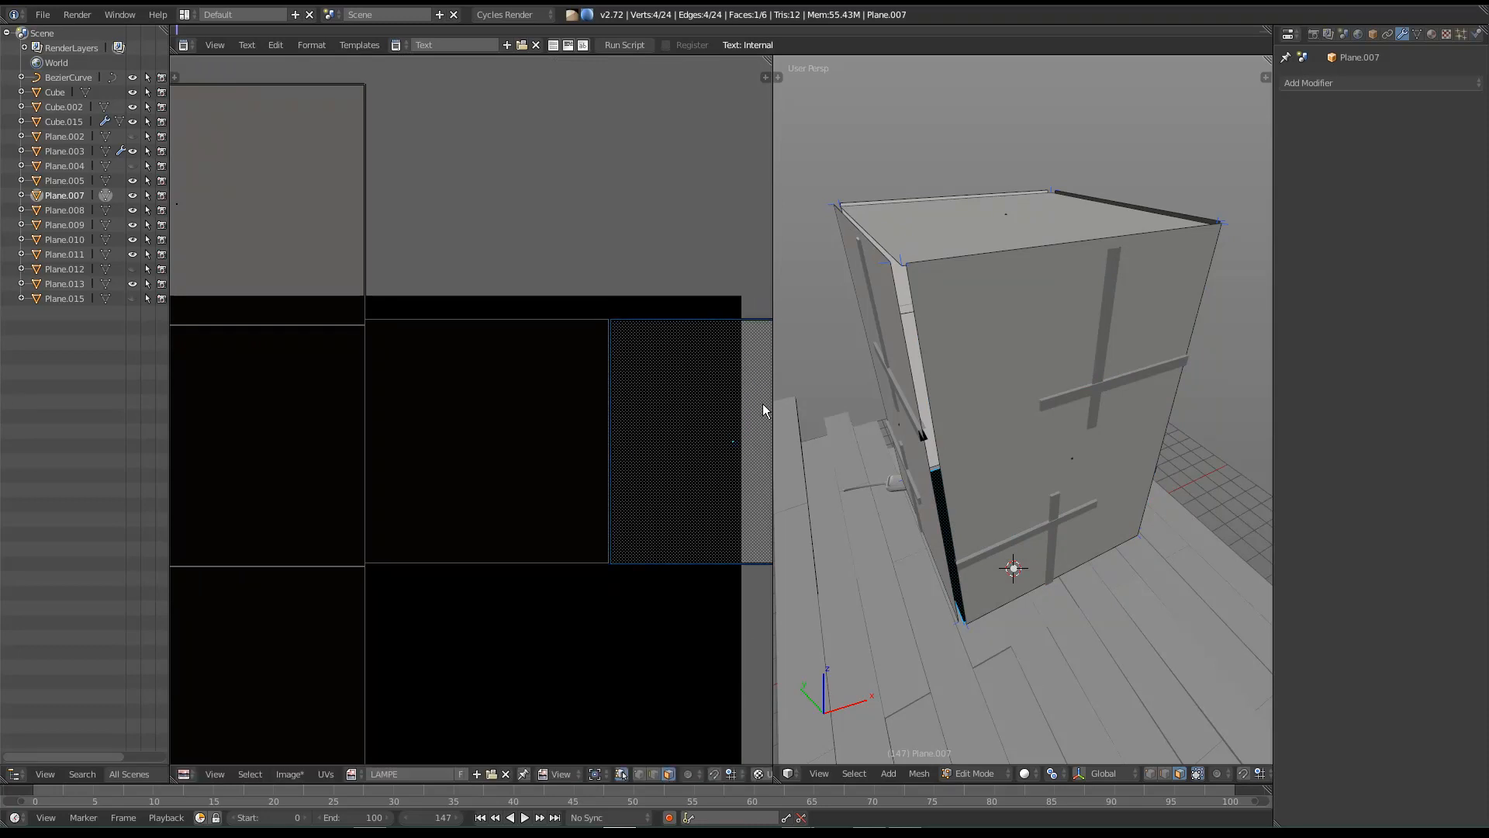
Step: Select both square UV islands and move them together on top of the column of rectangles
shift+right_click(540, 444)
scroll(648, 566, down, 3)
key(g)
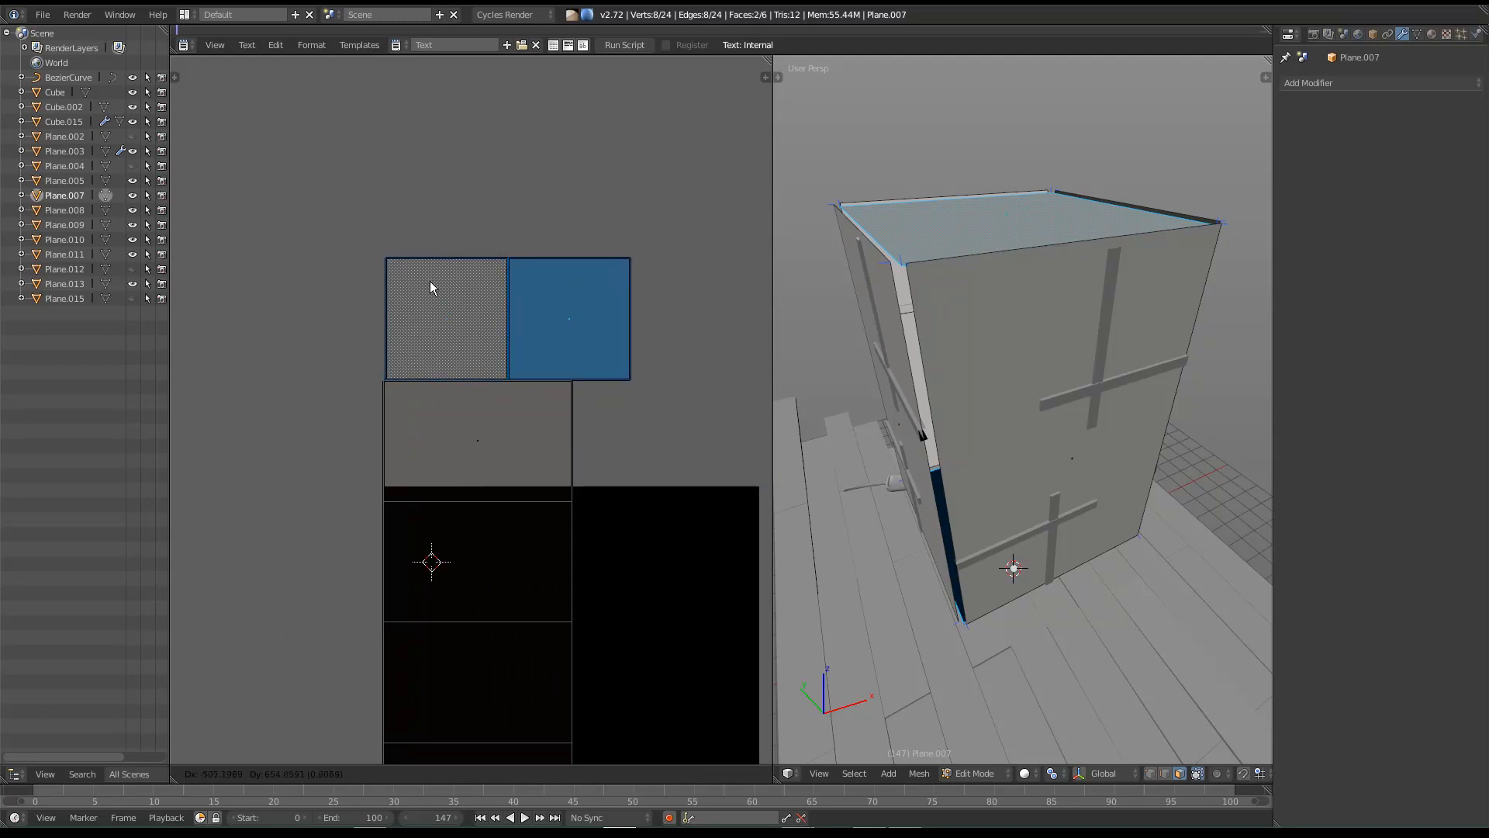
click(416, 276)
middle_drag(585, 478, 591, 299)
scroll(591, 299, down, 3)
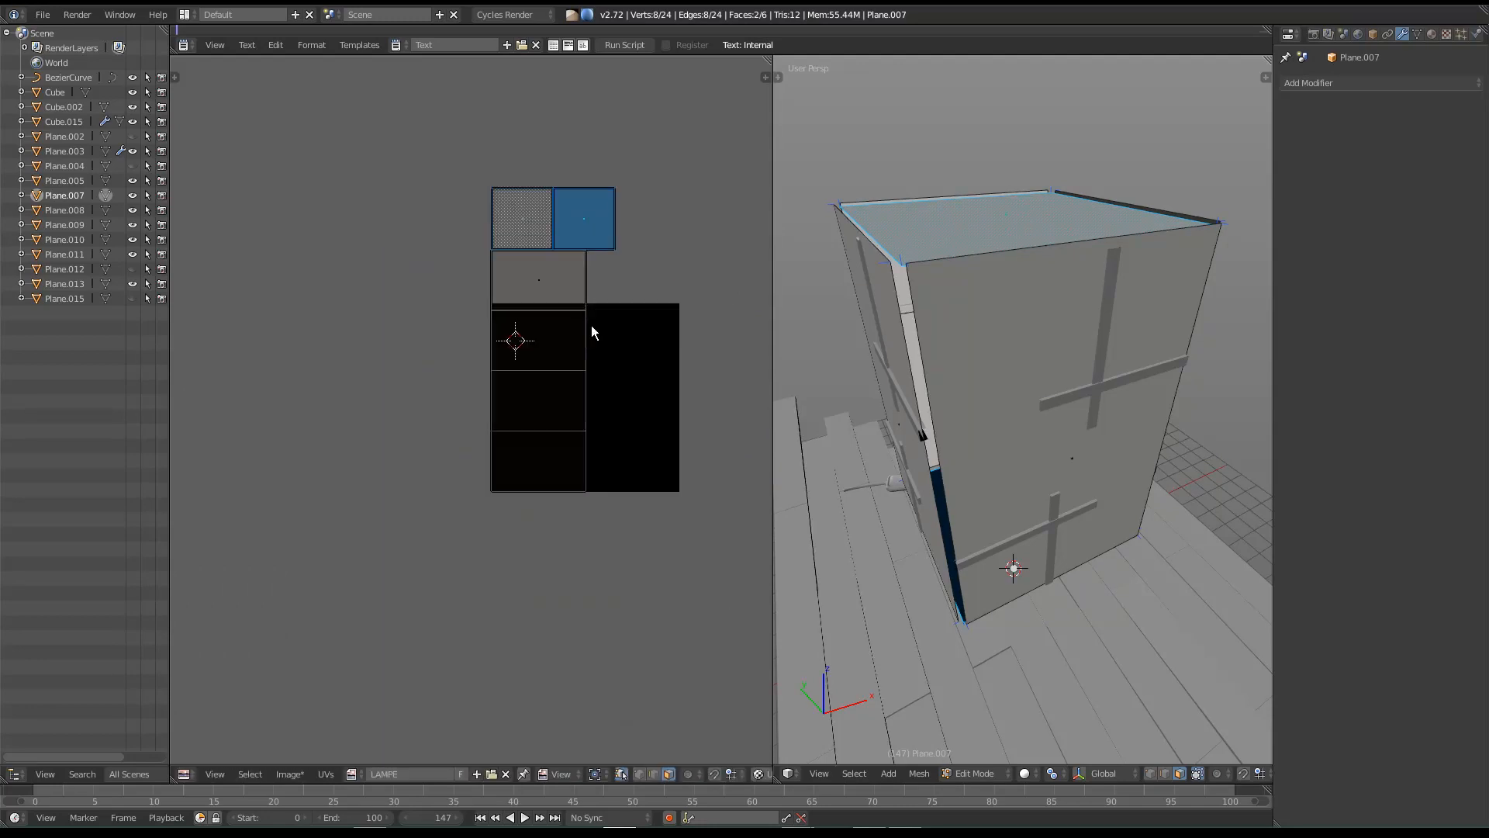
Step: Add the four rectangular islands to the selection, move the whole layout outside the image area and leave Edit Mode
shift+right_click(525, 304)
shift+right_click(535, 335)
shift+right_click(530, 416)
shift+right_click(533, 464)
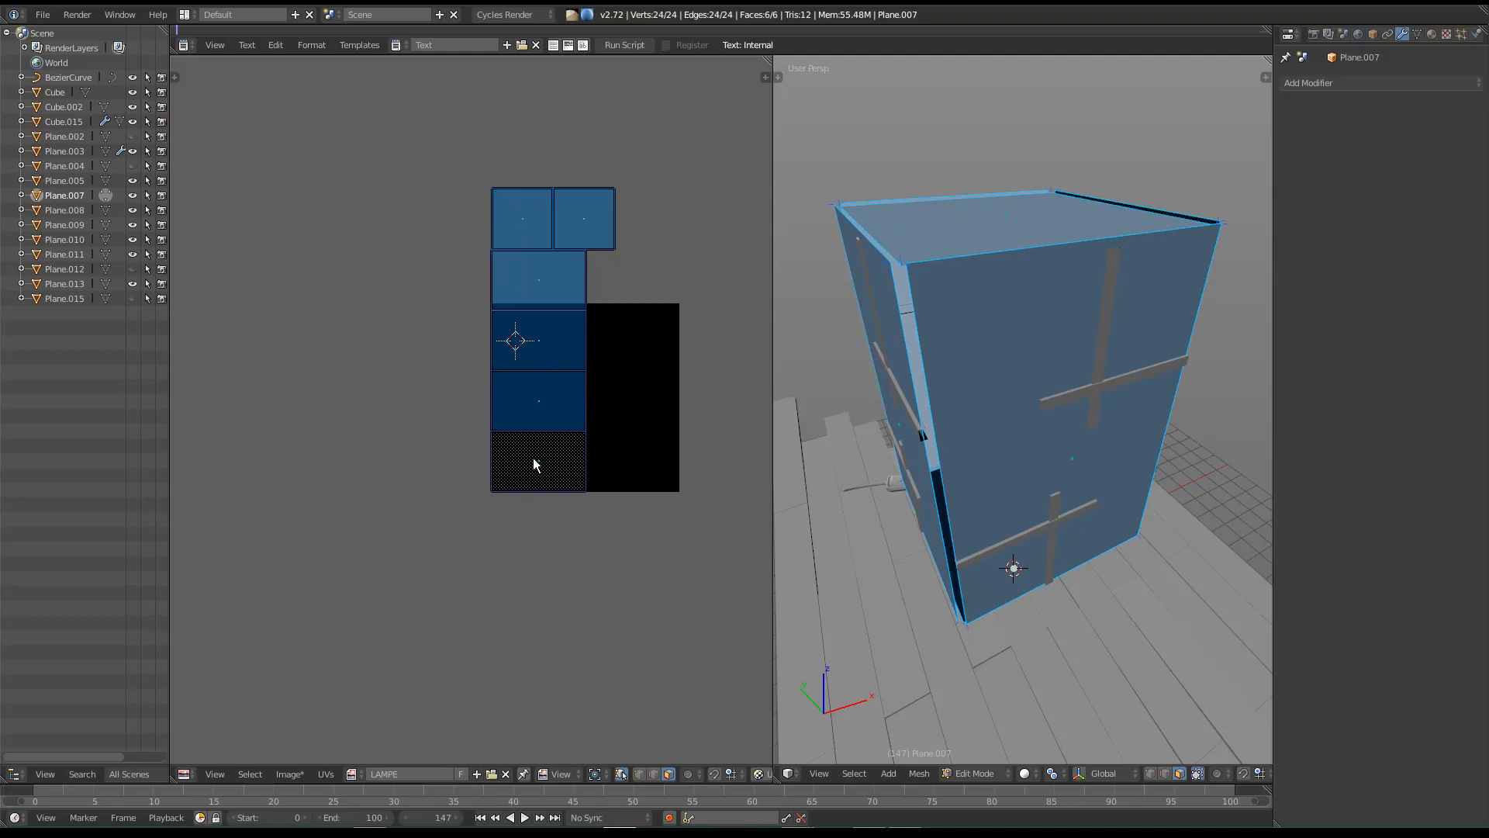
key(g)
click(209, 608)
middle_drag(210, 608, 760, 523)
key(g)
click(621, 431)
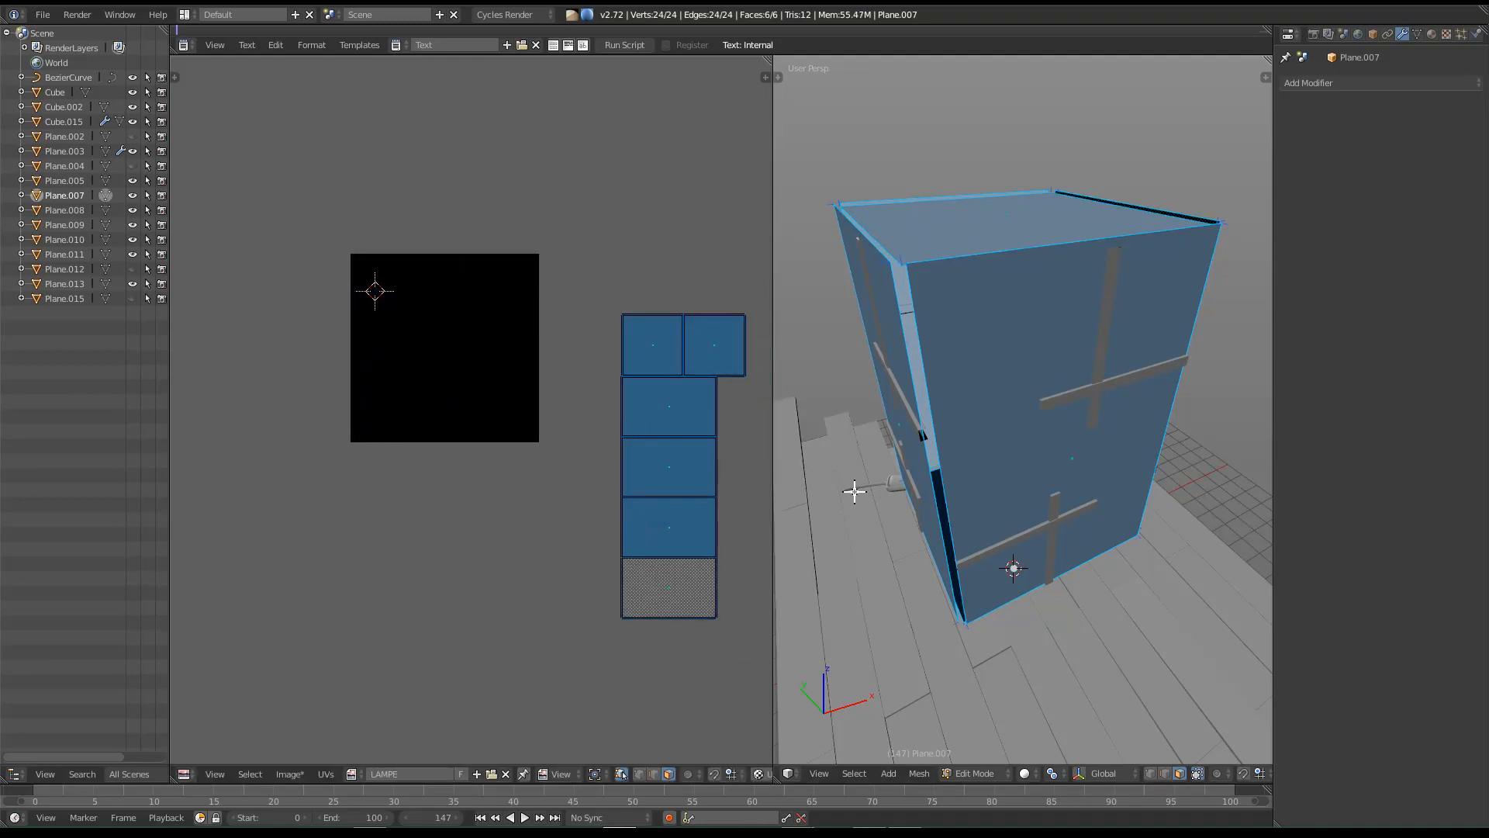
middle_drag(1025, 431, 990, 462)
key(Tab)
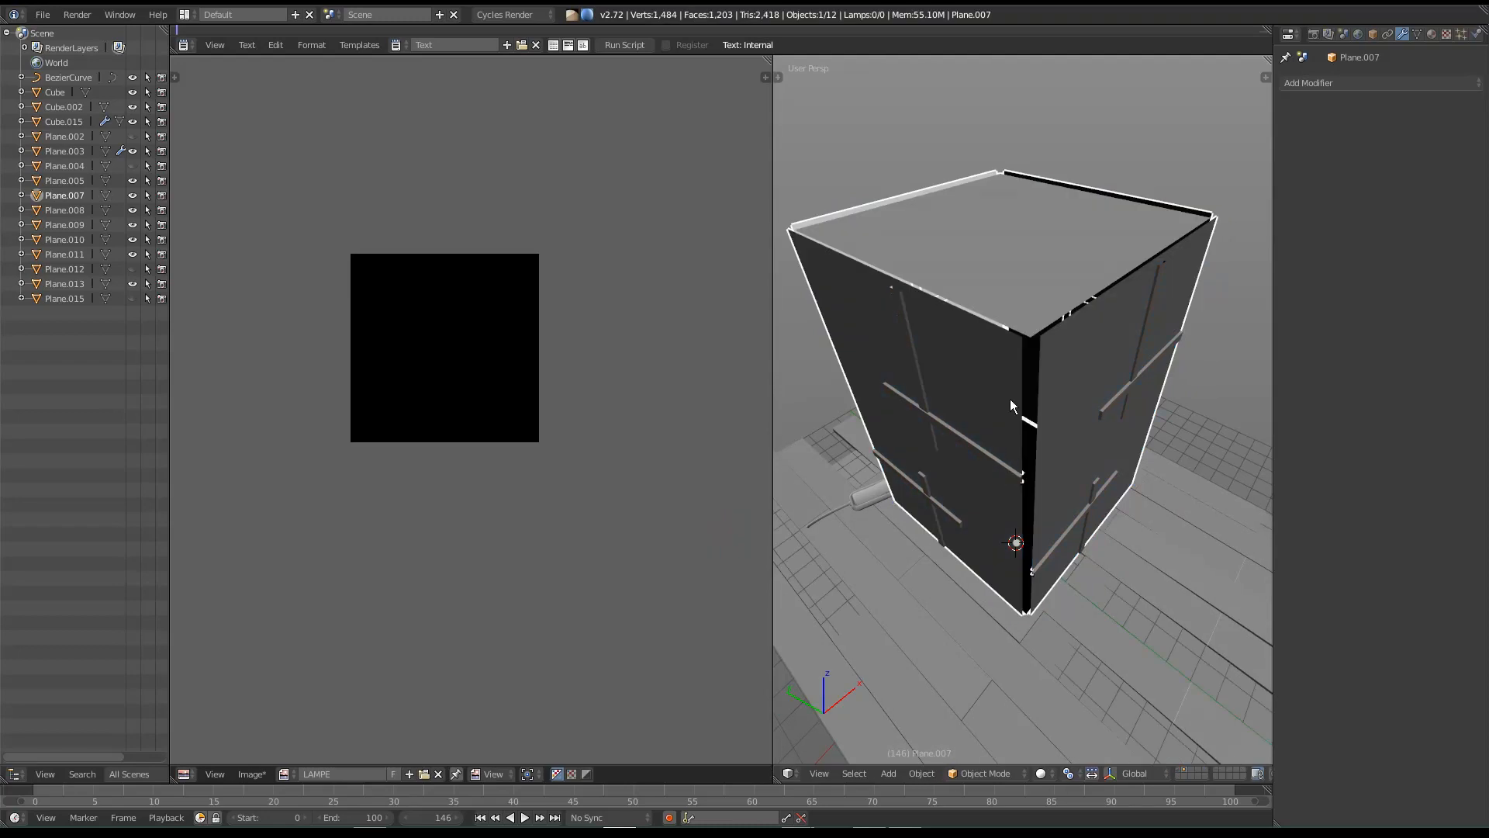
key(h)
right_click(975, 354)
key(ctrl+z)
key(ctrl+z)
Step: Select the second box overlapping the unwrapped outer box, check its mesh and delete it
right_click(975, 355)
key(g)
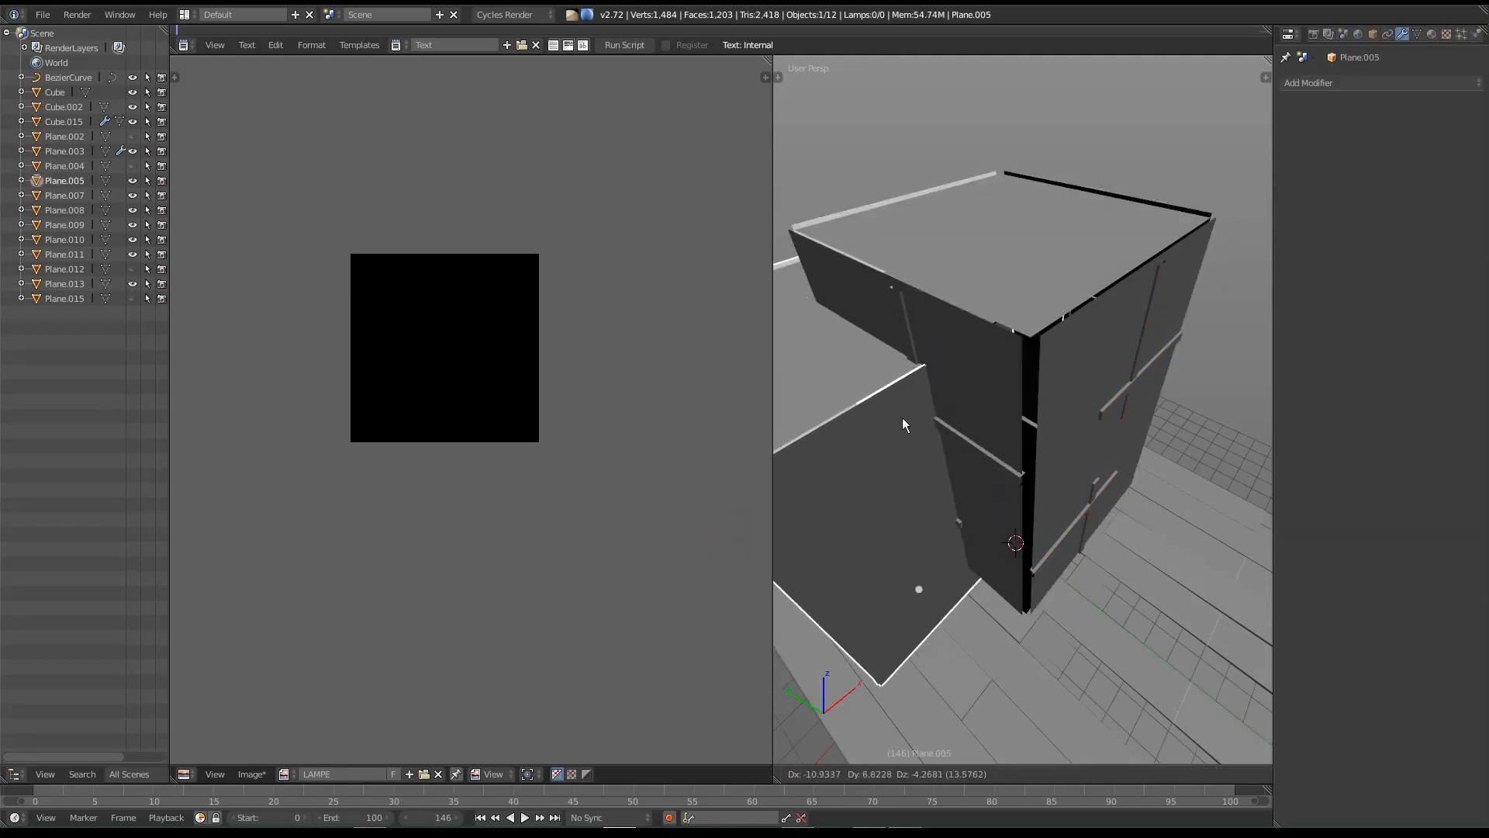
key(Escape)
key(Tab)
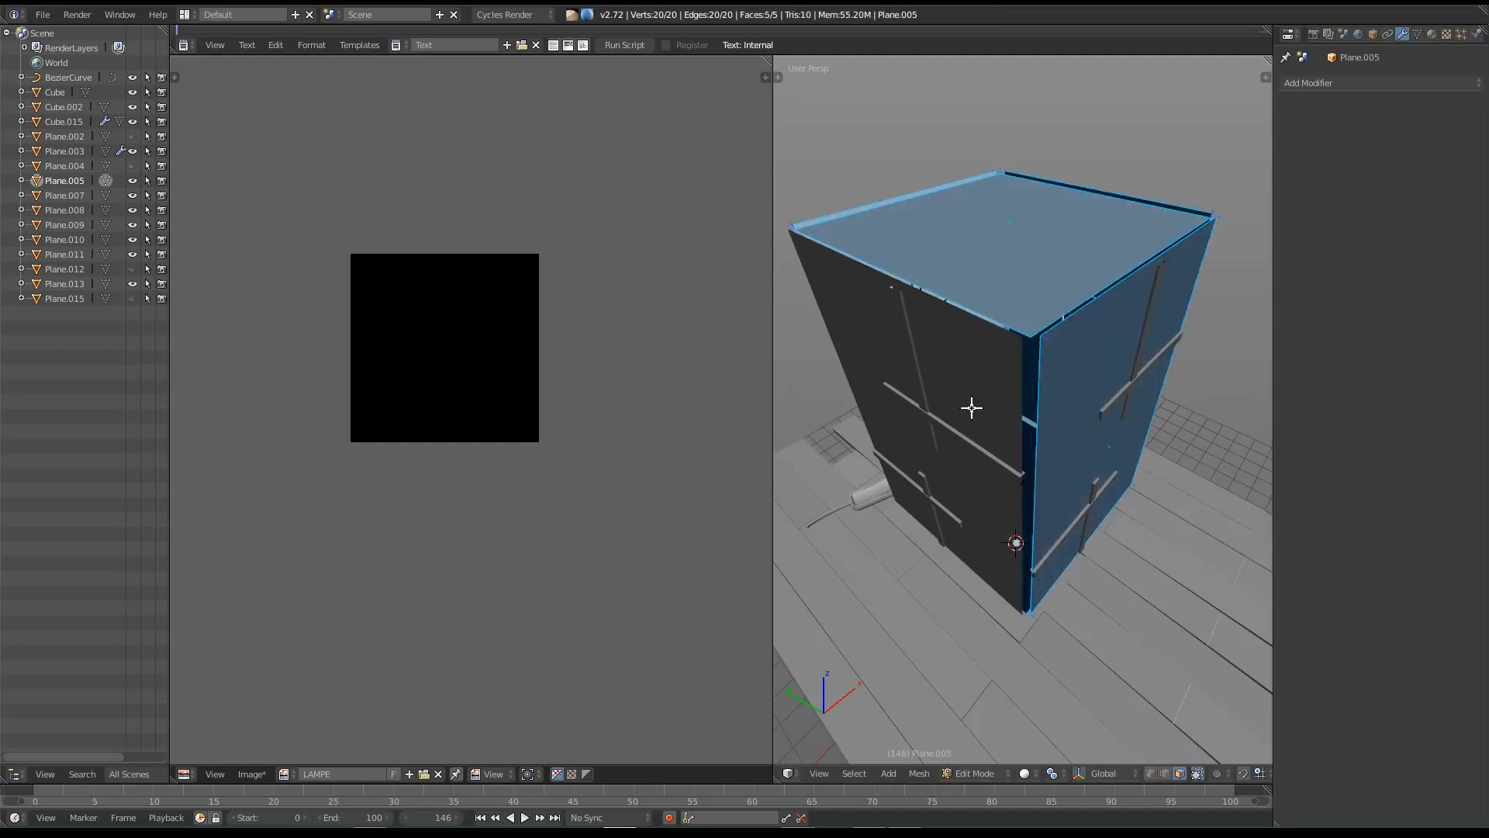
key(Tab)
key(x)
click(970, 400)
Step: Select the remaining outer box and hide it to expose the wooden crosses
right_click(974, 398)
key(g)
key(Escape)
key(Tab)
key(Tab)
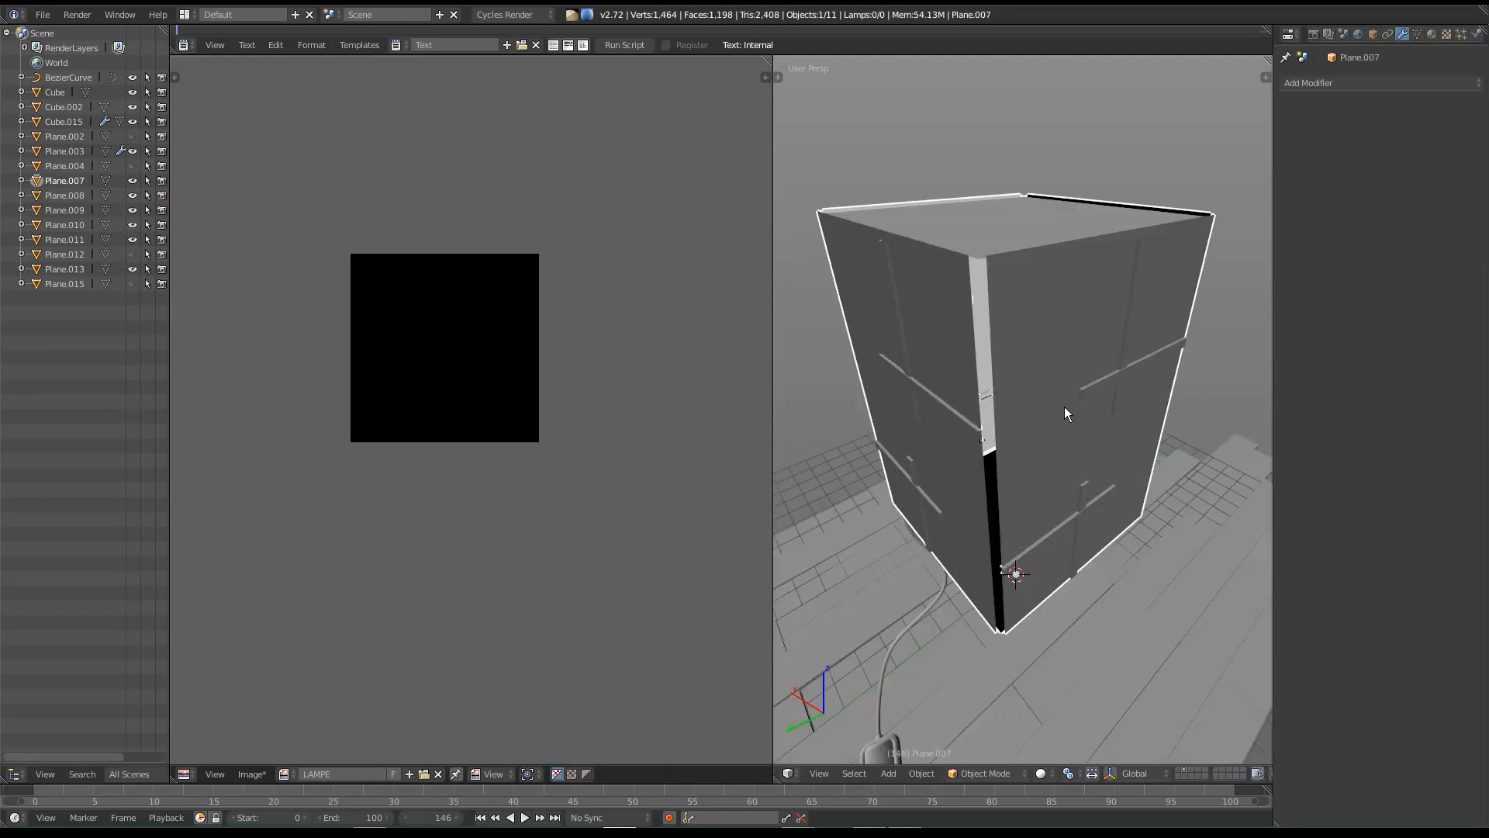
key(h)
middle_drag(1019, 412, 1072, 461)
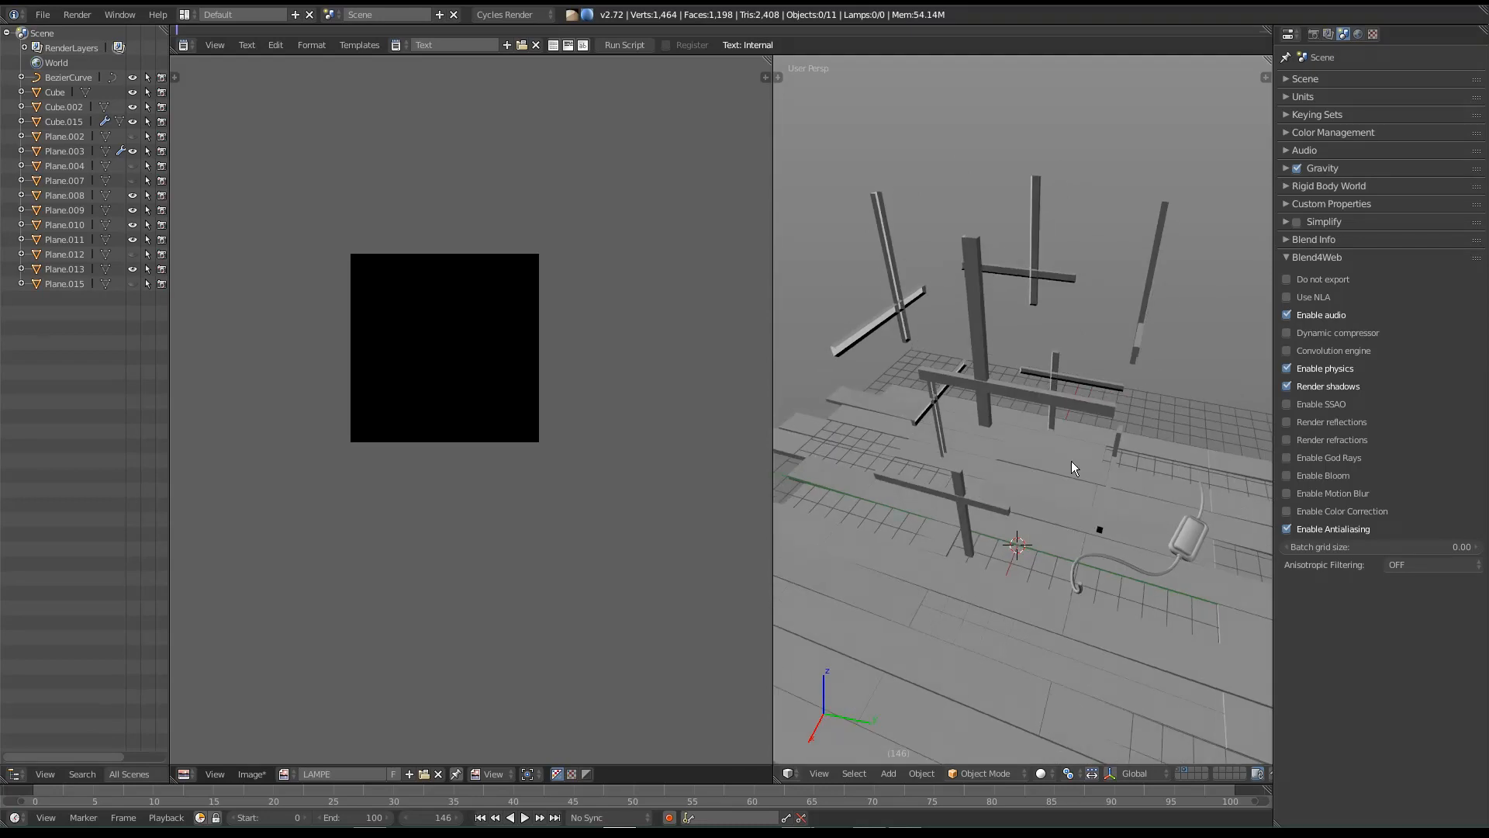
Step: Enter Edit Mode on the wooden crosses, maximize the 3D view, switch to edge selection and deselect everything
right_click(989, 397)
key(KP_Decimal)
key(Tab)
middle_drag(1037, 377, 1068, 313)
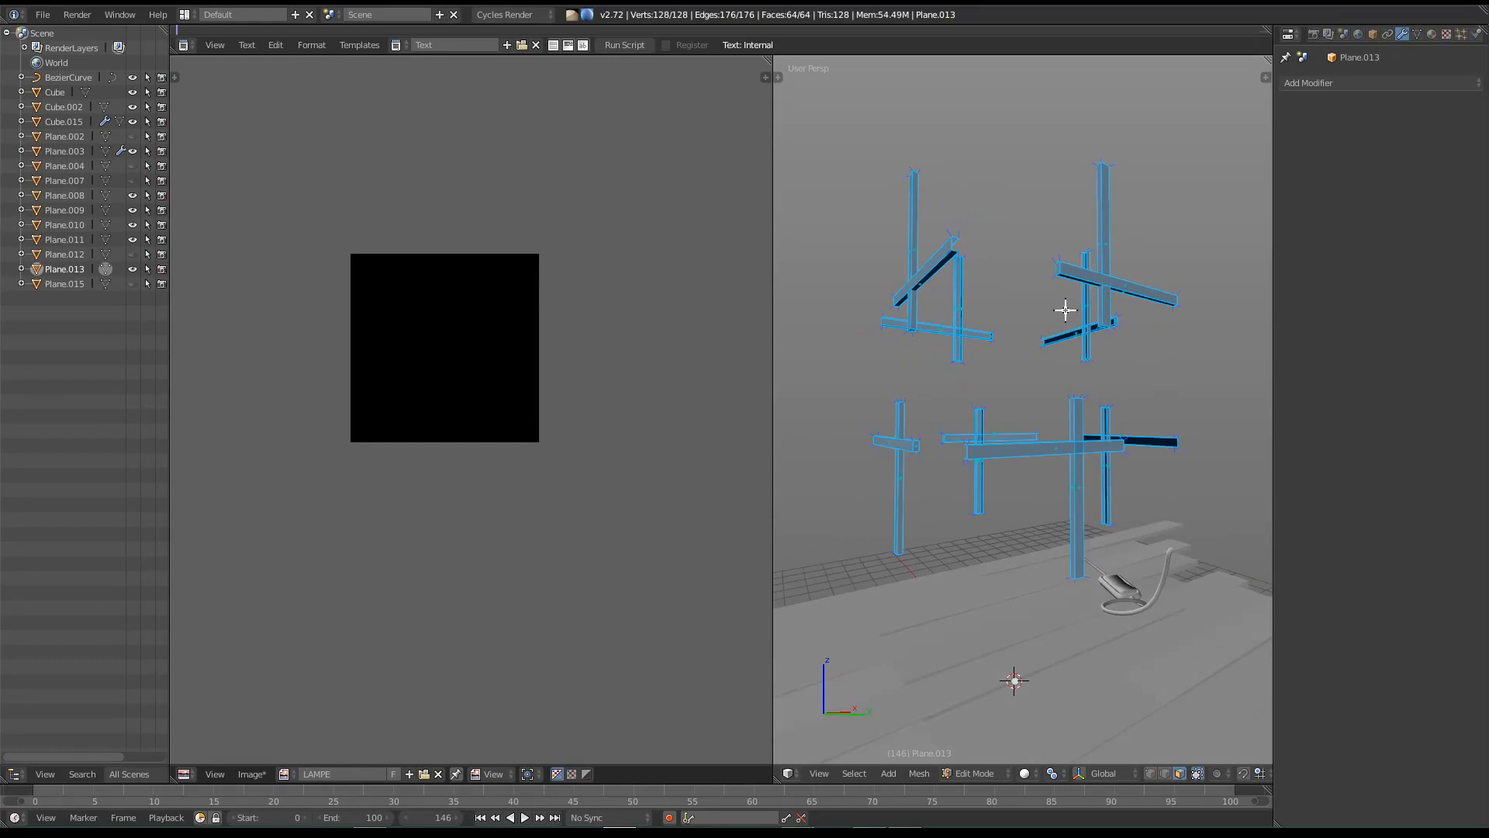
key(shift+space)
middle_drag(892, 334, 913, 410)
middle_drag(836, 196, 870, 241)
key(space)
click(962, 241)
key(a)
Step: Select two opposite short edges at one end of each beam in an upper cross and the lower cross beneath it, and mark them as seams
right_click(923, 332)
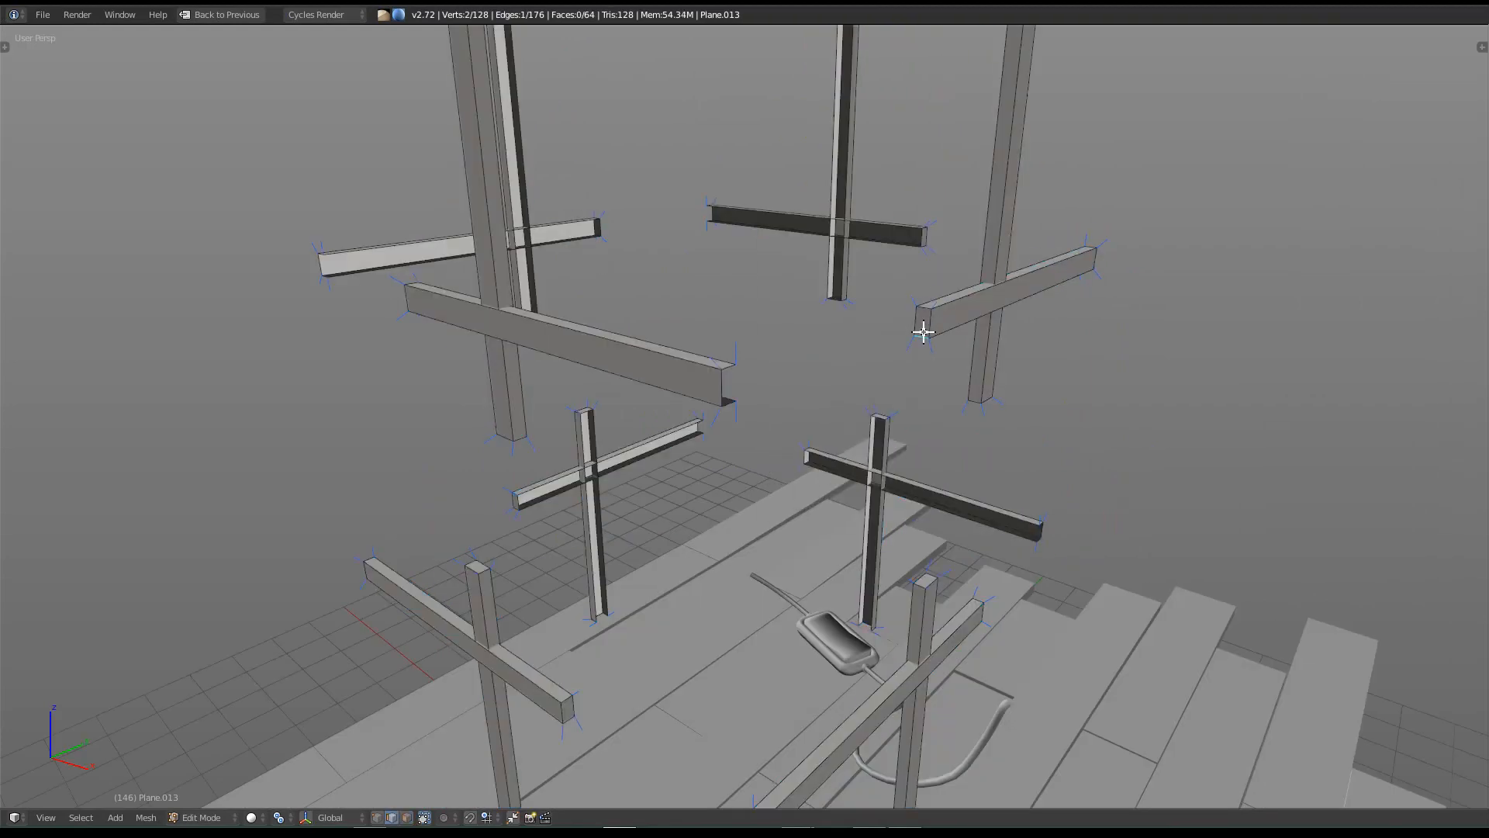
middle_drag(672, 338, 1004, 345)
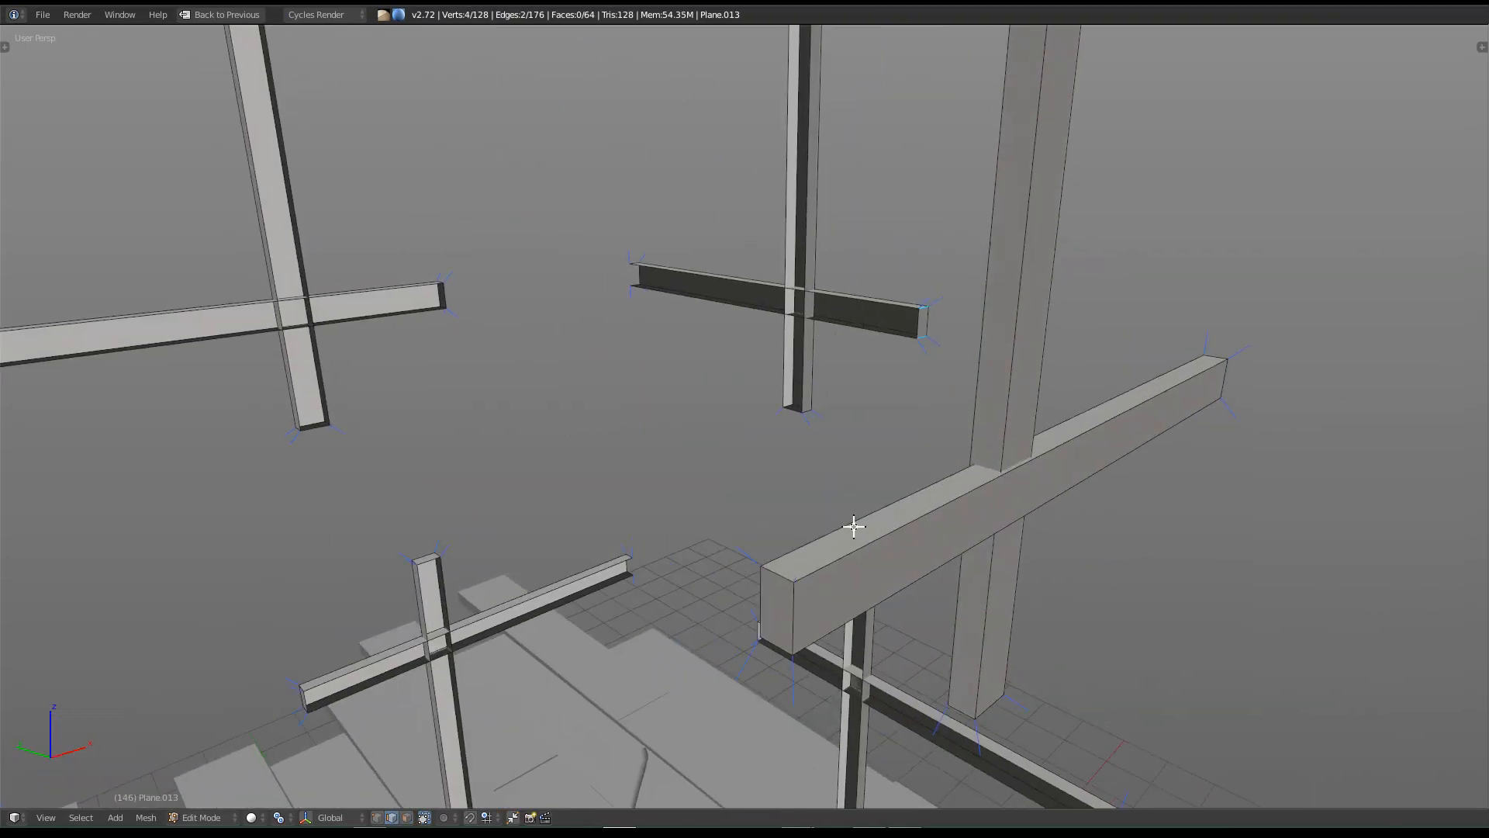
middle_drag(970, 521, 897, 450)
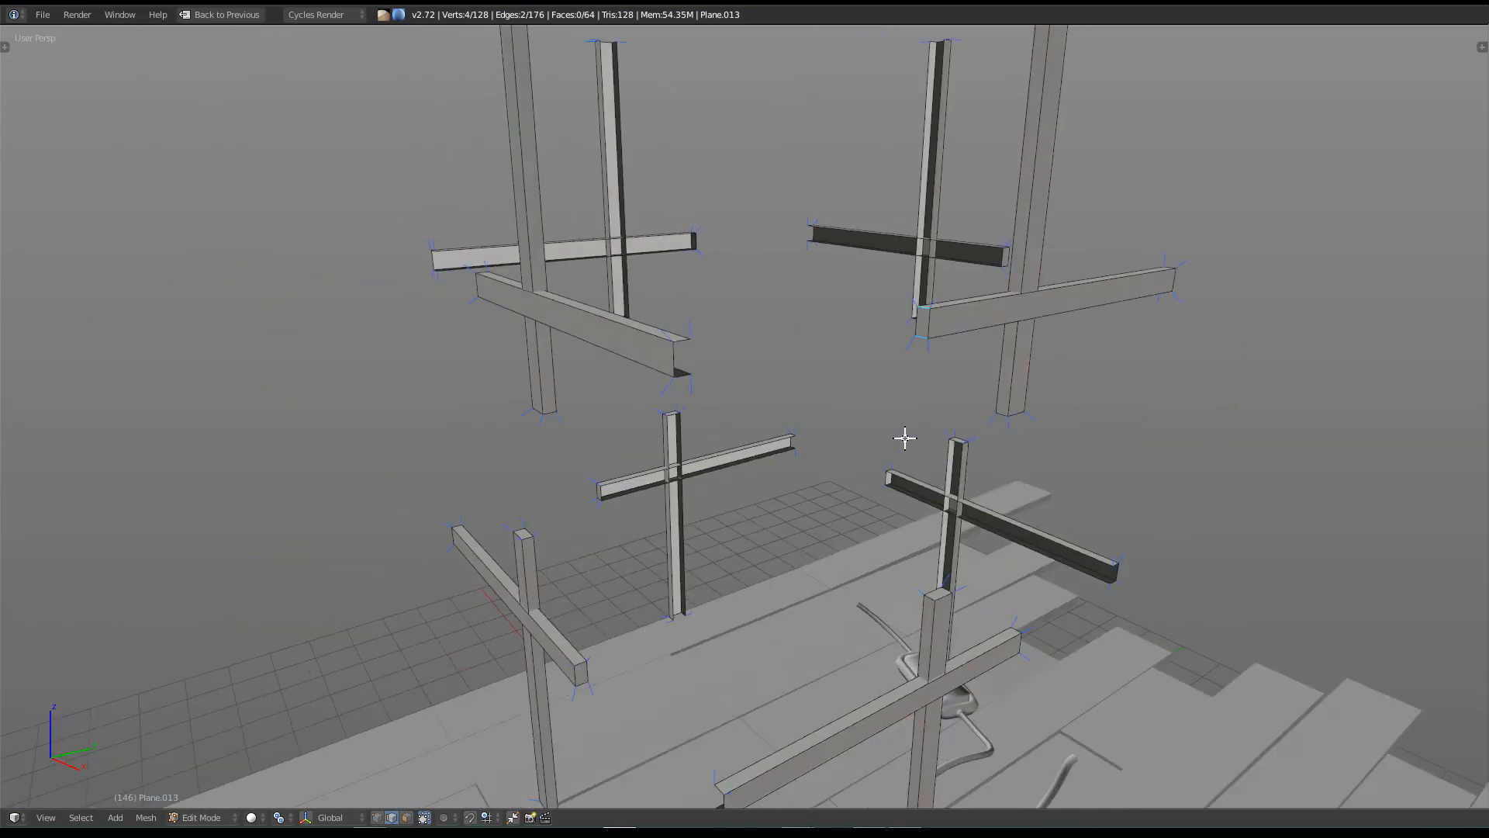
middle_drag(996, 334, 951, 324)
key(ctrl+e)
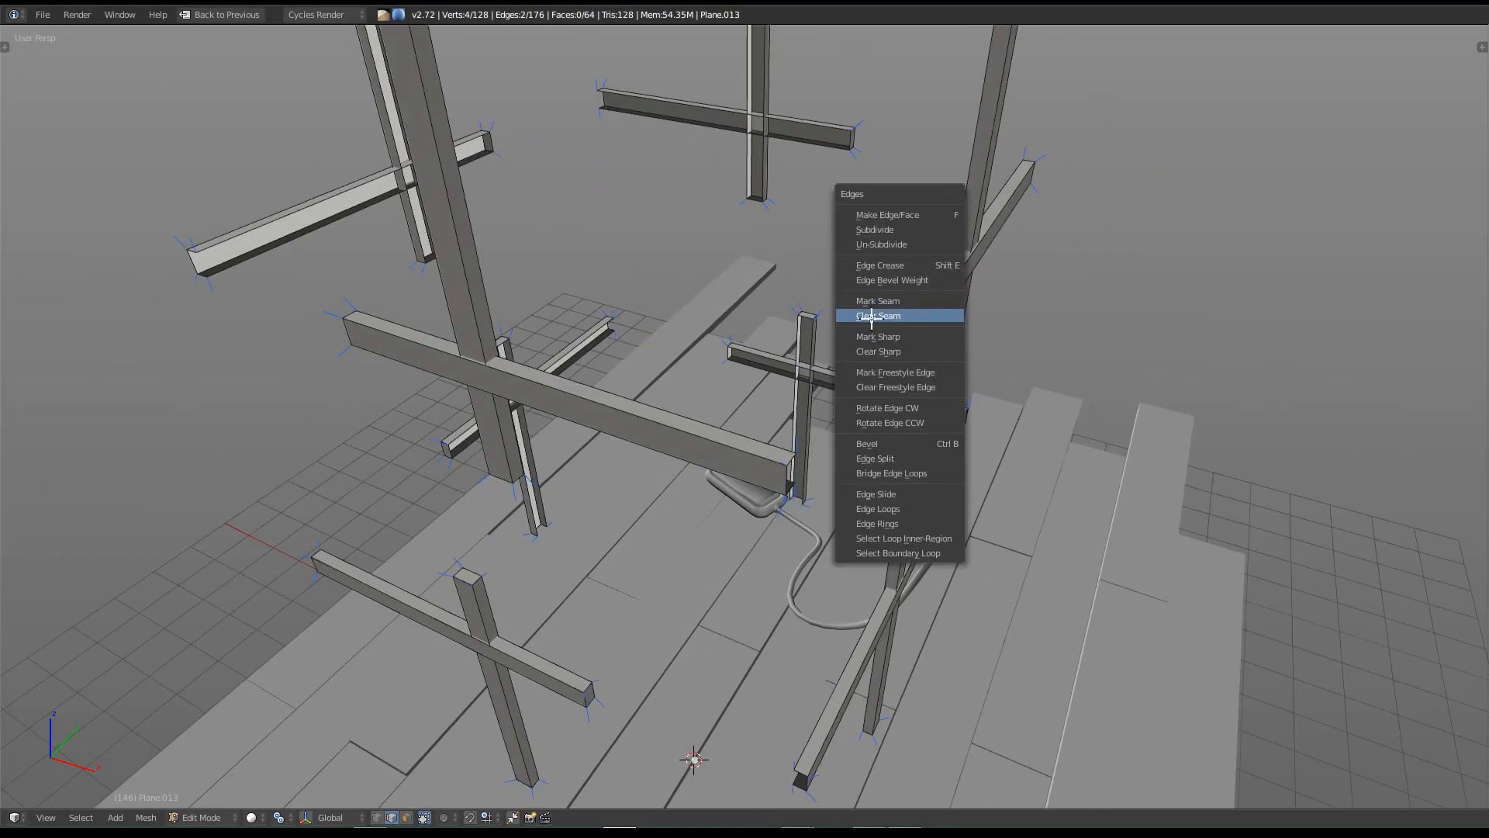
middle_drag(1074, 349, 915, 445)
shift+right_click(915, 461)
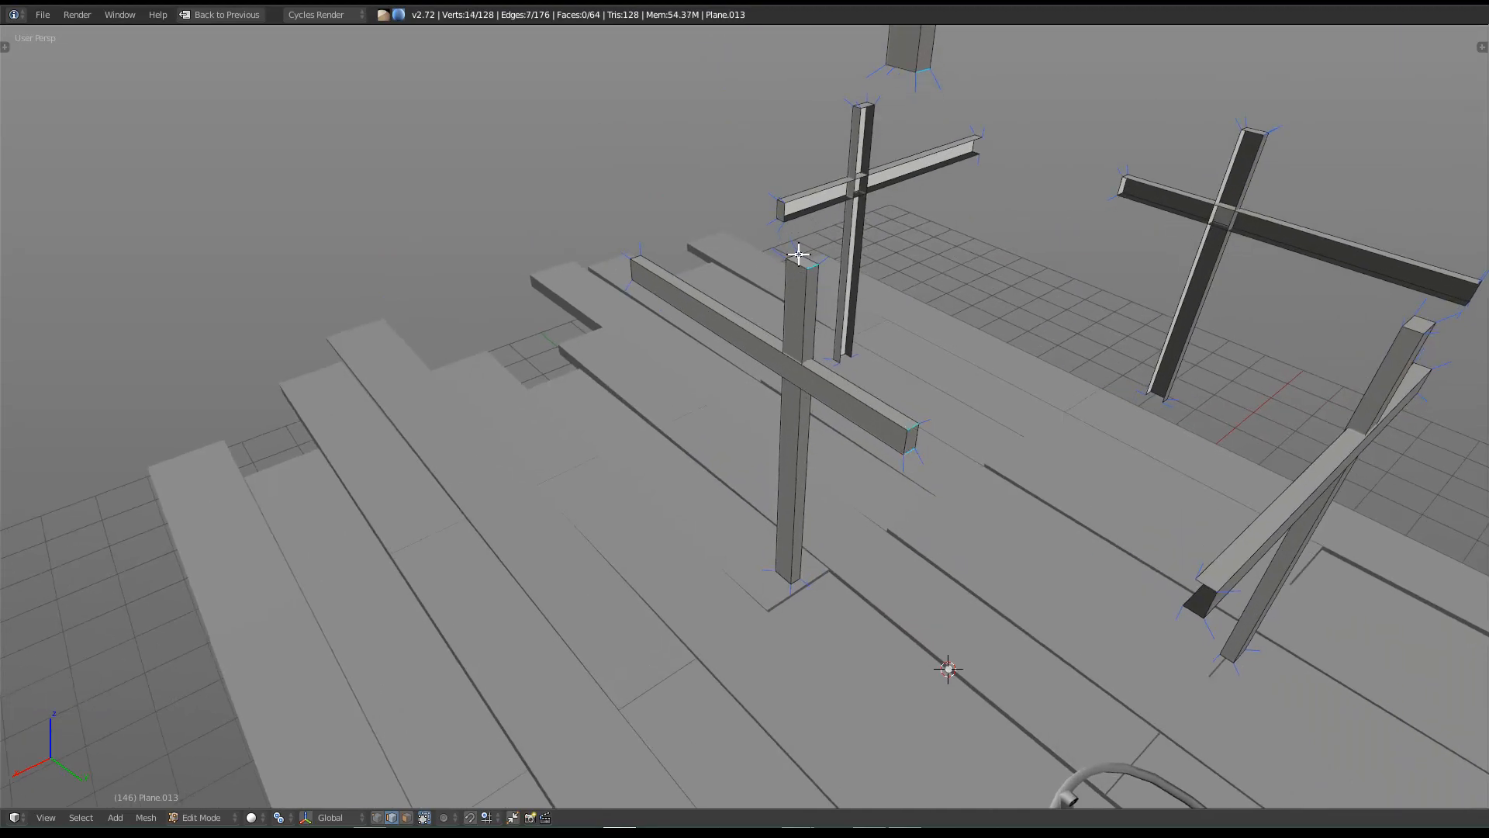
middle_drag(738, 276, 923, 250)
scroll(836, 270, down, 2)
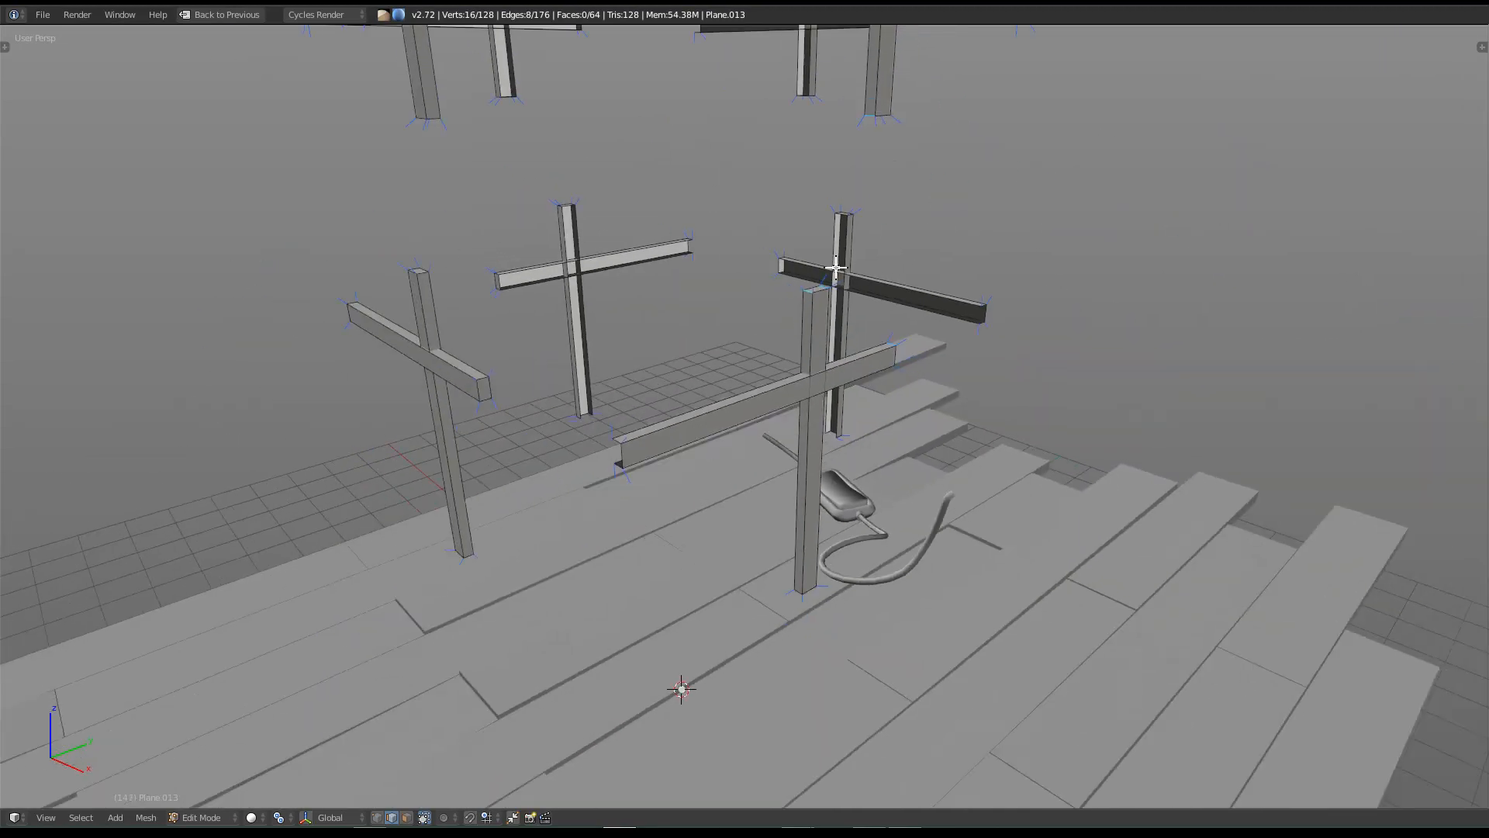
key(ctrl+e)
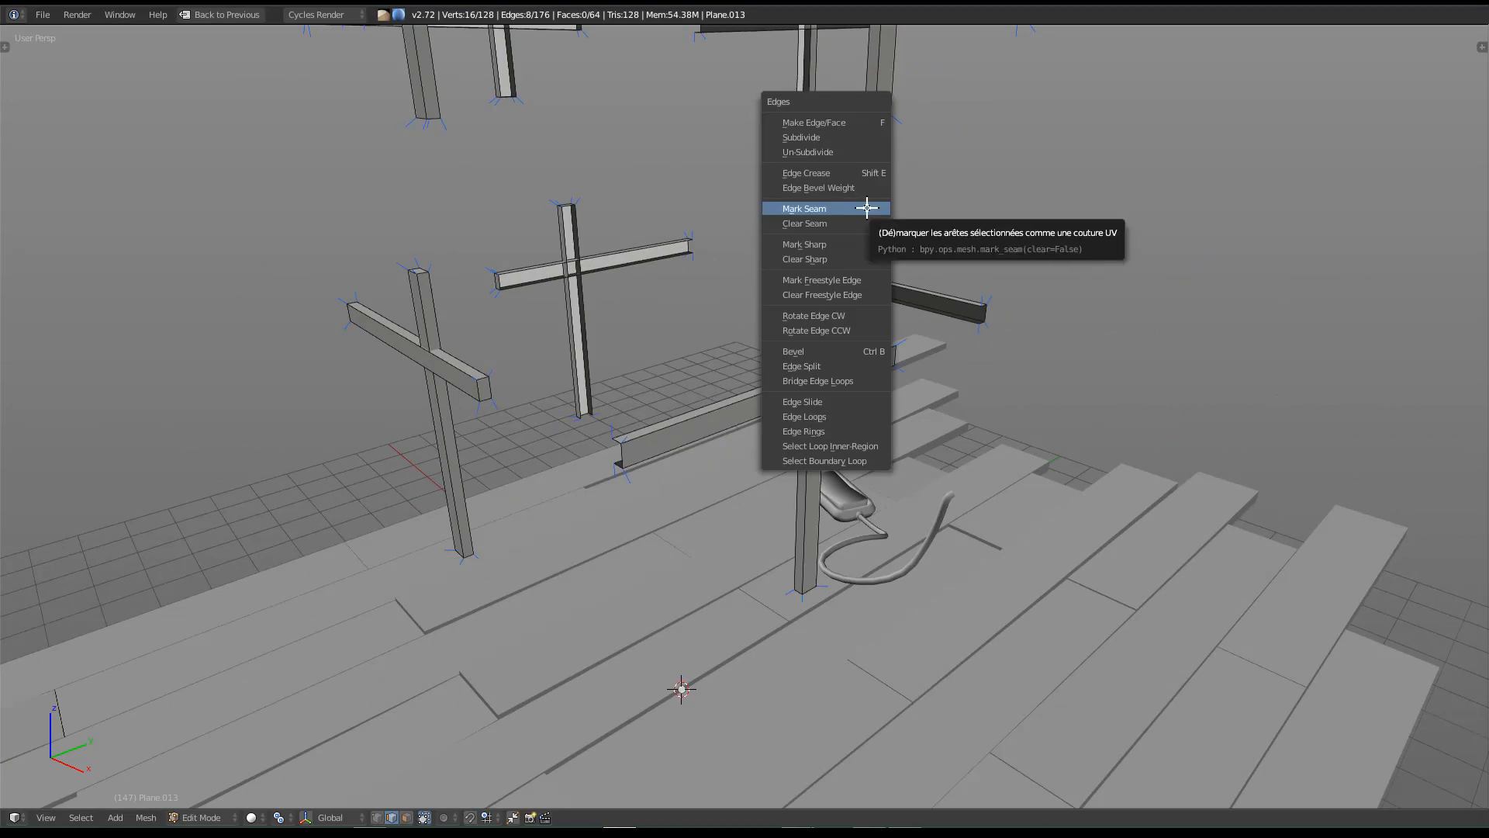
click(867, 208)
Step: Mark seams on the opposite end edges of the neighbouring lower cross's horizontal beam, and on another beam's end edges
shift+middle_drag(723, 528, 836, 600)
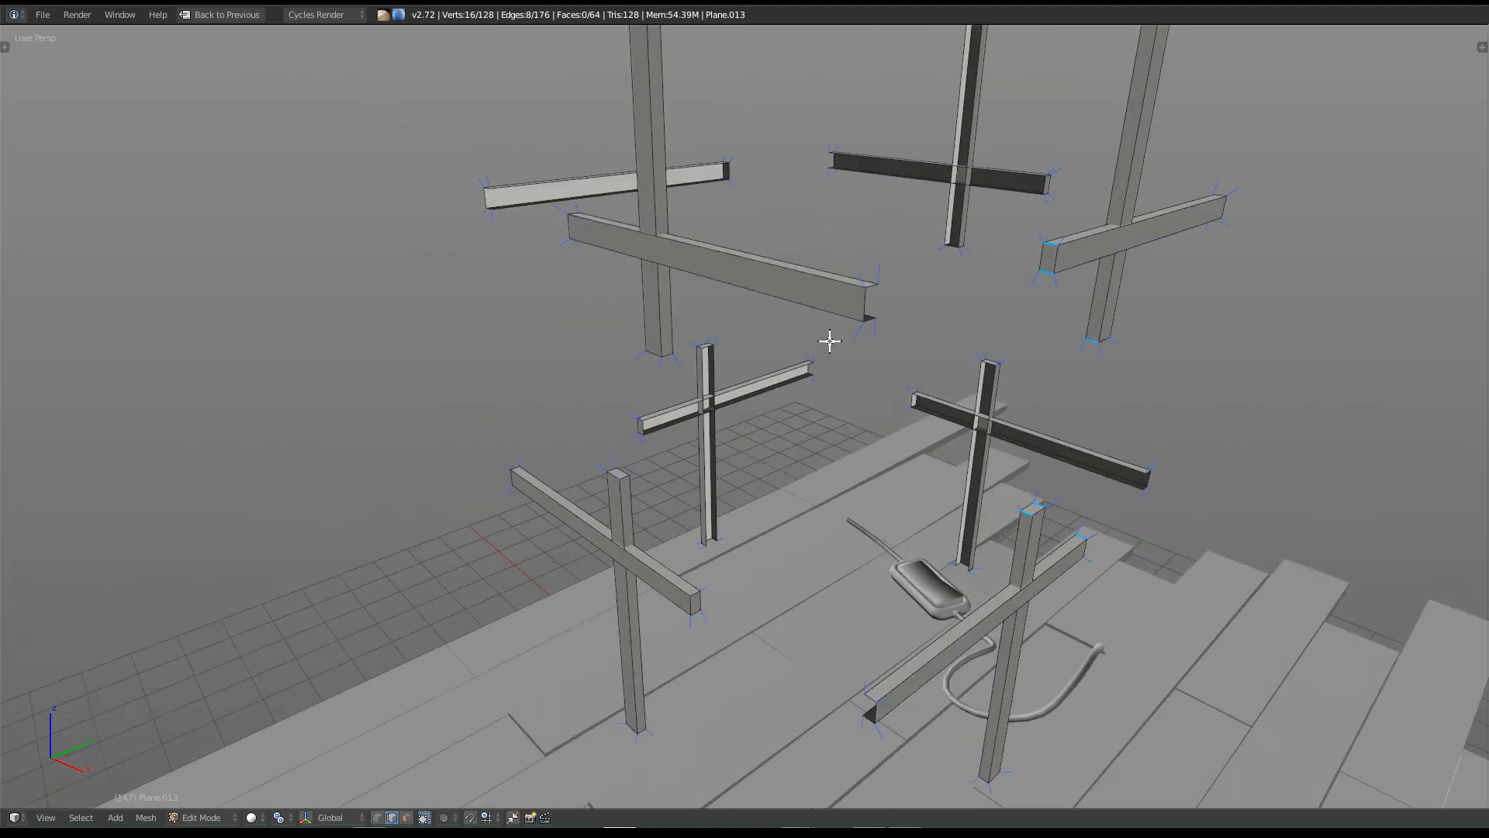
right_click(697, 614)
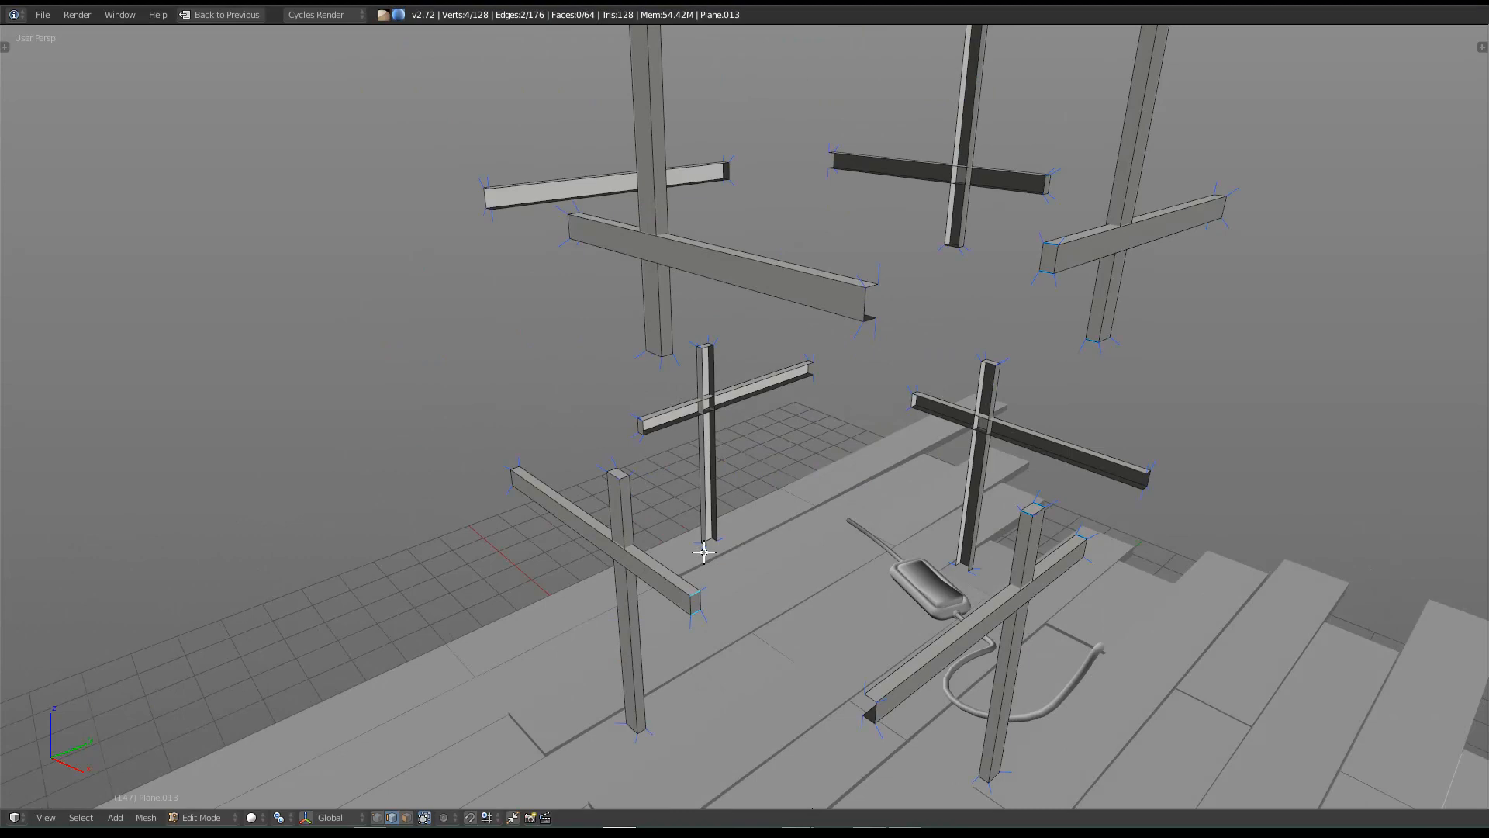
key(KP_Decimal)
scroll(705, 552, down, 3)
key(ctrl+e)
click(725, 500)
middle_drag(725, 499, 522, 333)
right_click(519, 265)
key(ctrl+e)
click(415, 243)
Step: Select the two opposite short edges at the near end of an upper cross's horizontal beam and mark them as seams
middle_drag(495, 260, 725, 521)
scroll(537, 402, down, 5)
middle_drag(382, 373, 429, 366)
right_click(368, 344)
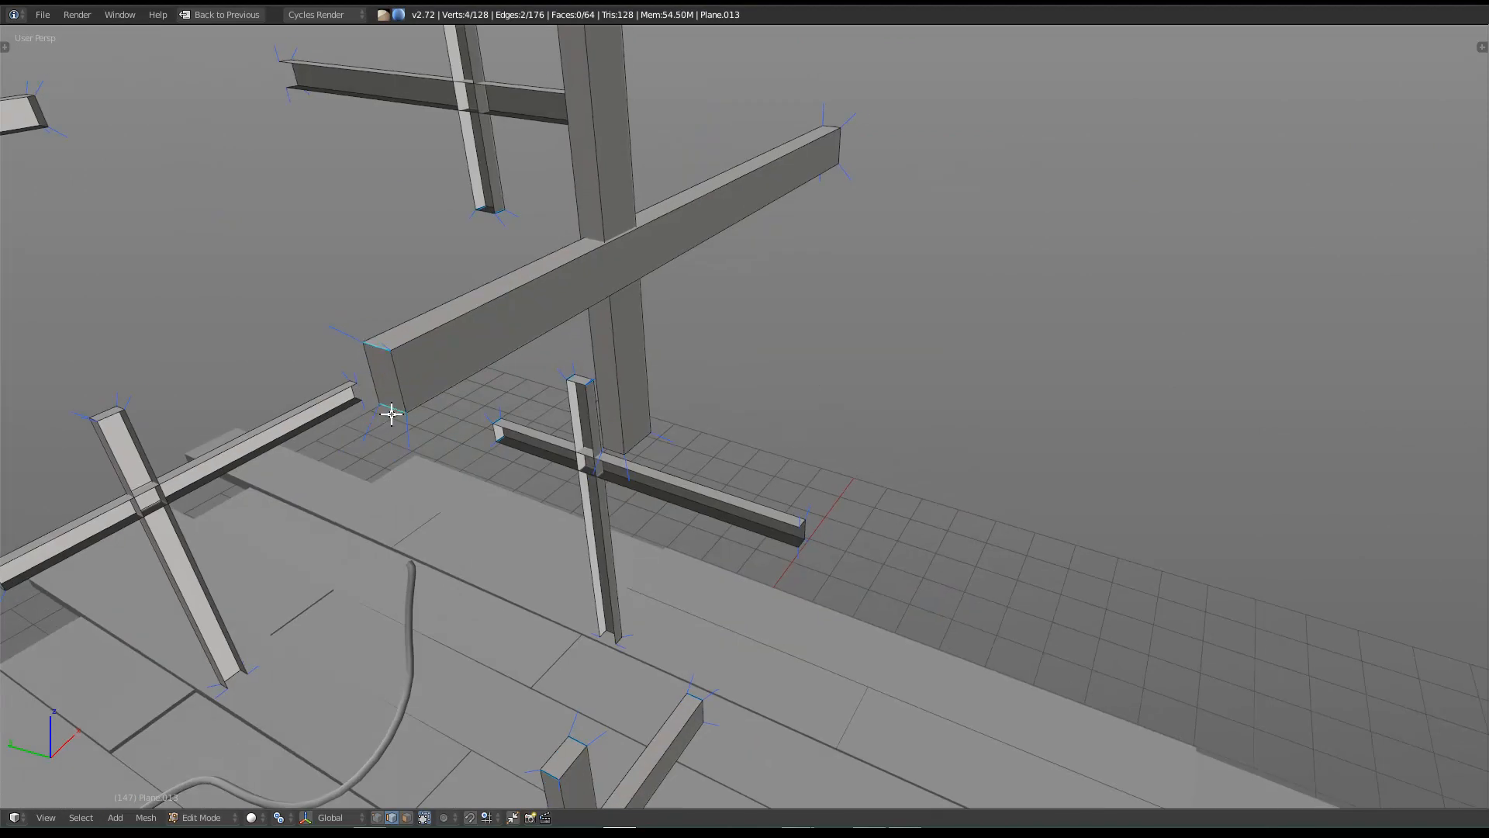
key(ctrl+e)
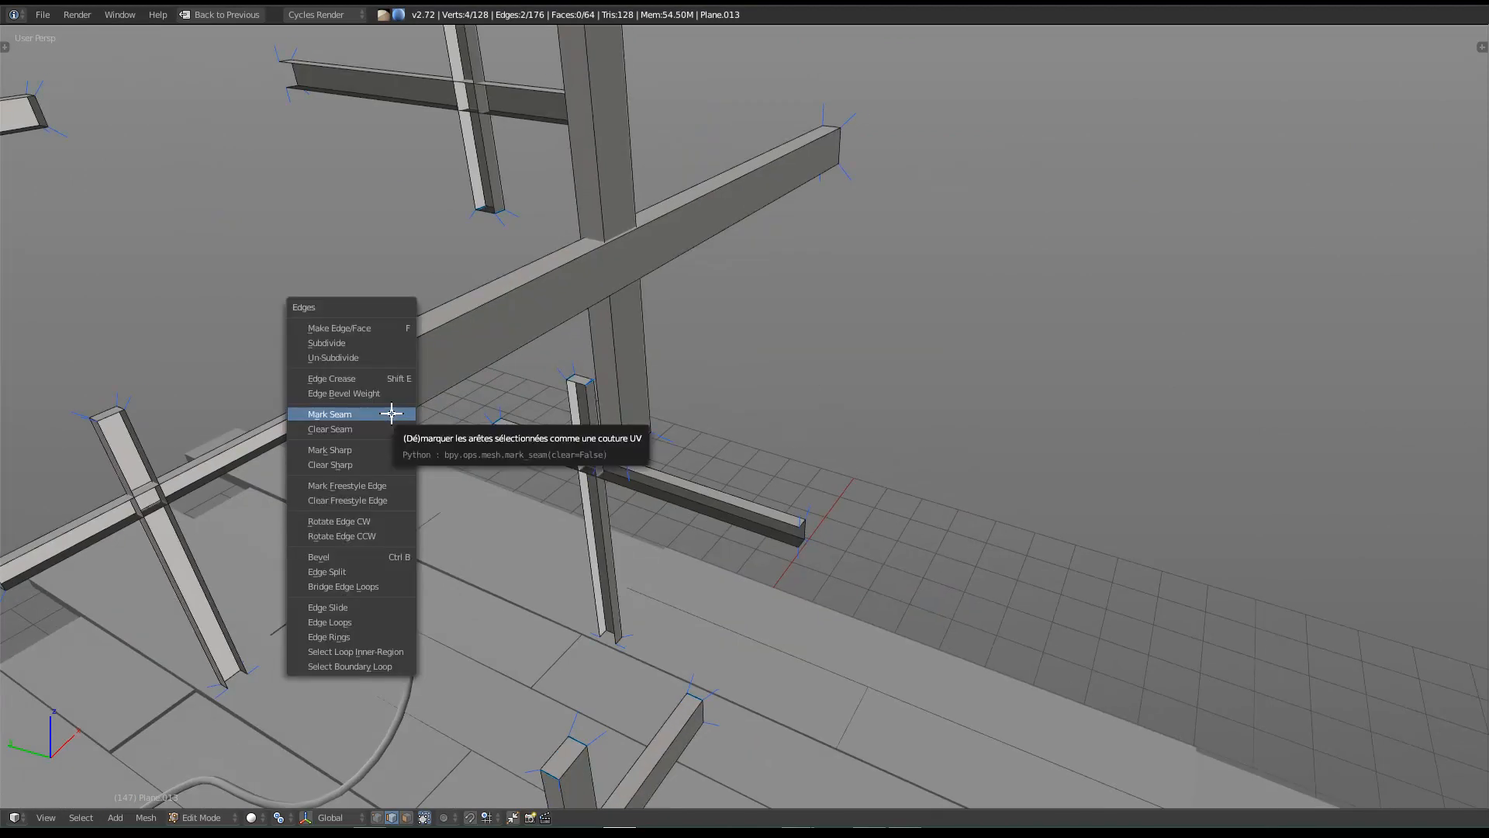
click(392, 413)
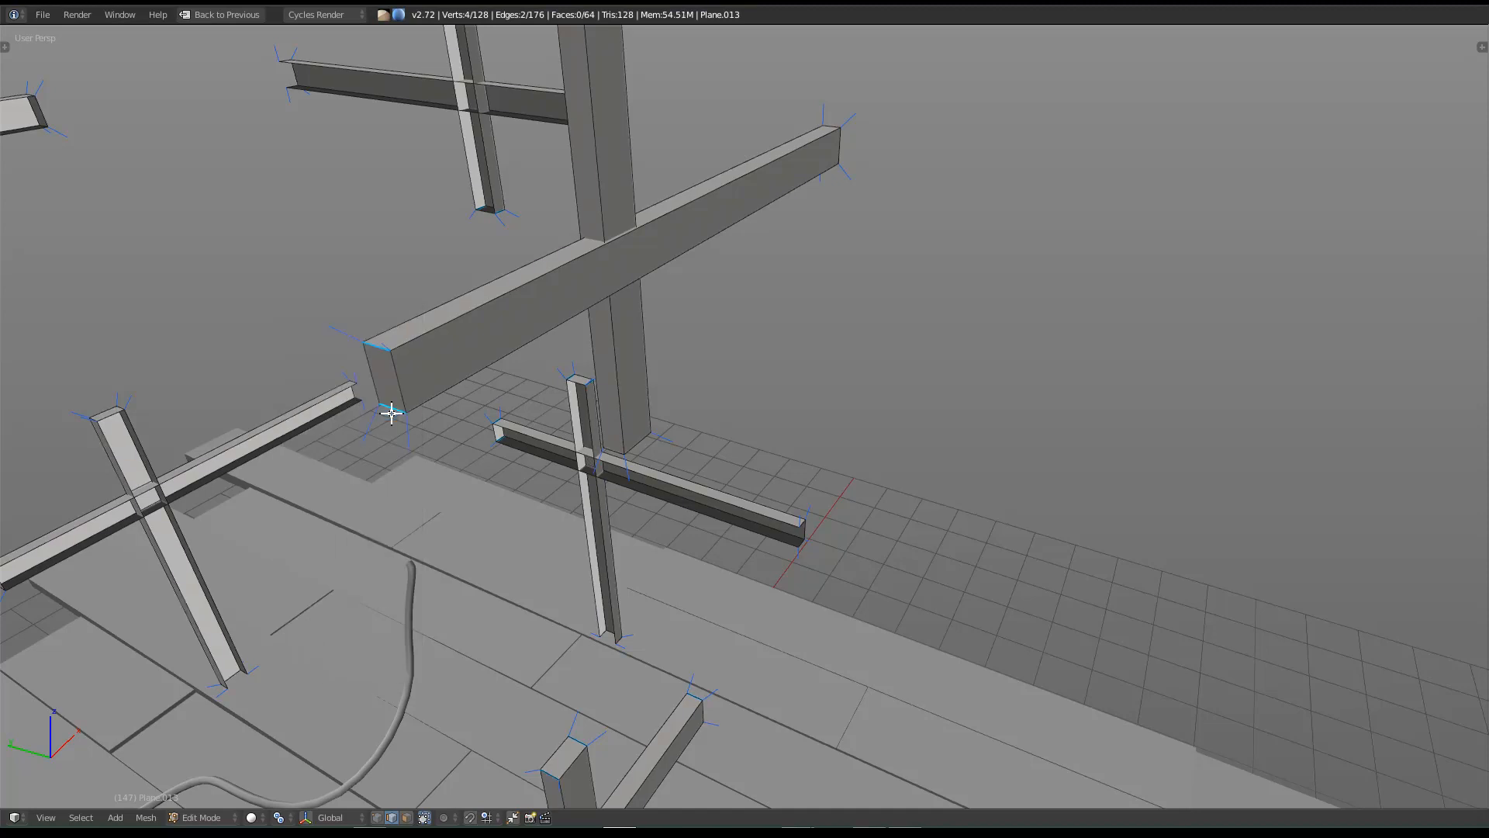
Step: Select the two opposite short edges at the bottom end of an upper cross's upright beam and mark them as seams
middle_drag(778, 399, 827, 344)
scroll(786, 530, up, 1)
scroll(742, 597, up, 2)
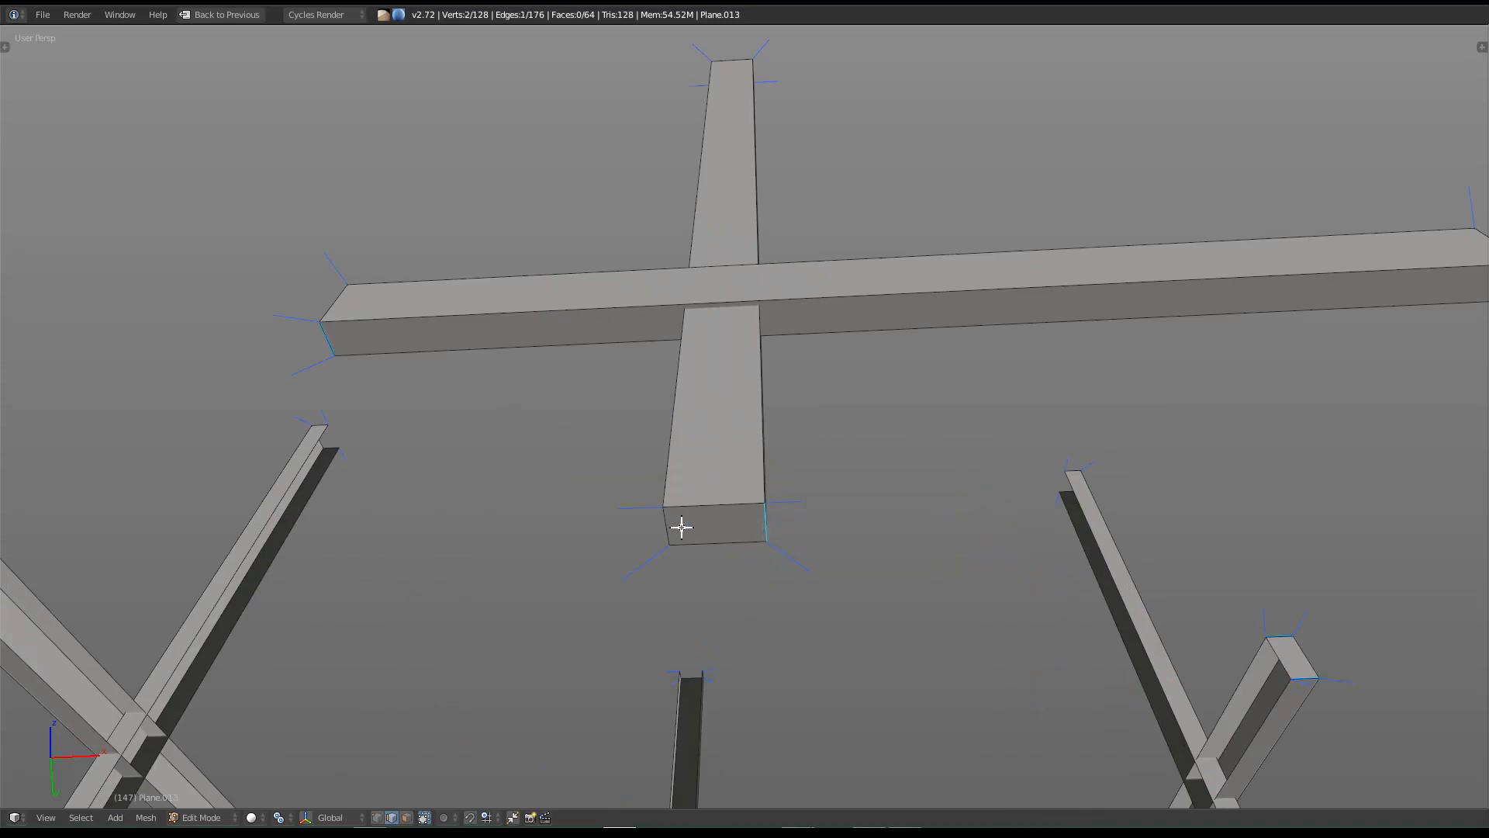
mouse_move(667, 518)
middle_down()
mouse_move(651, 582)
mouse_move(708, 618)
mouse_move(714, 440)
mouse_move(683, 572)
mouse_move(672, 514)
middle_up()
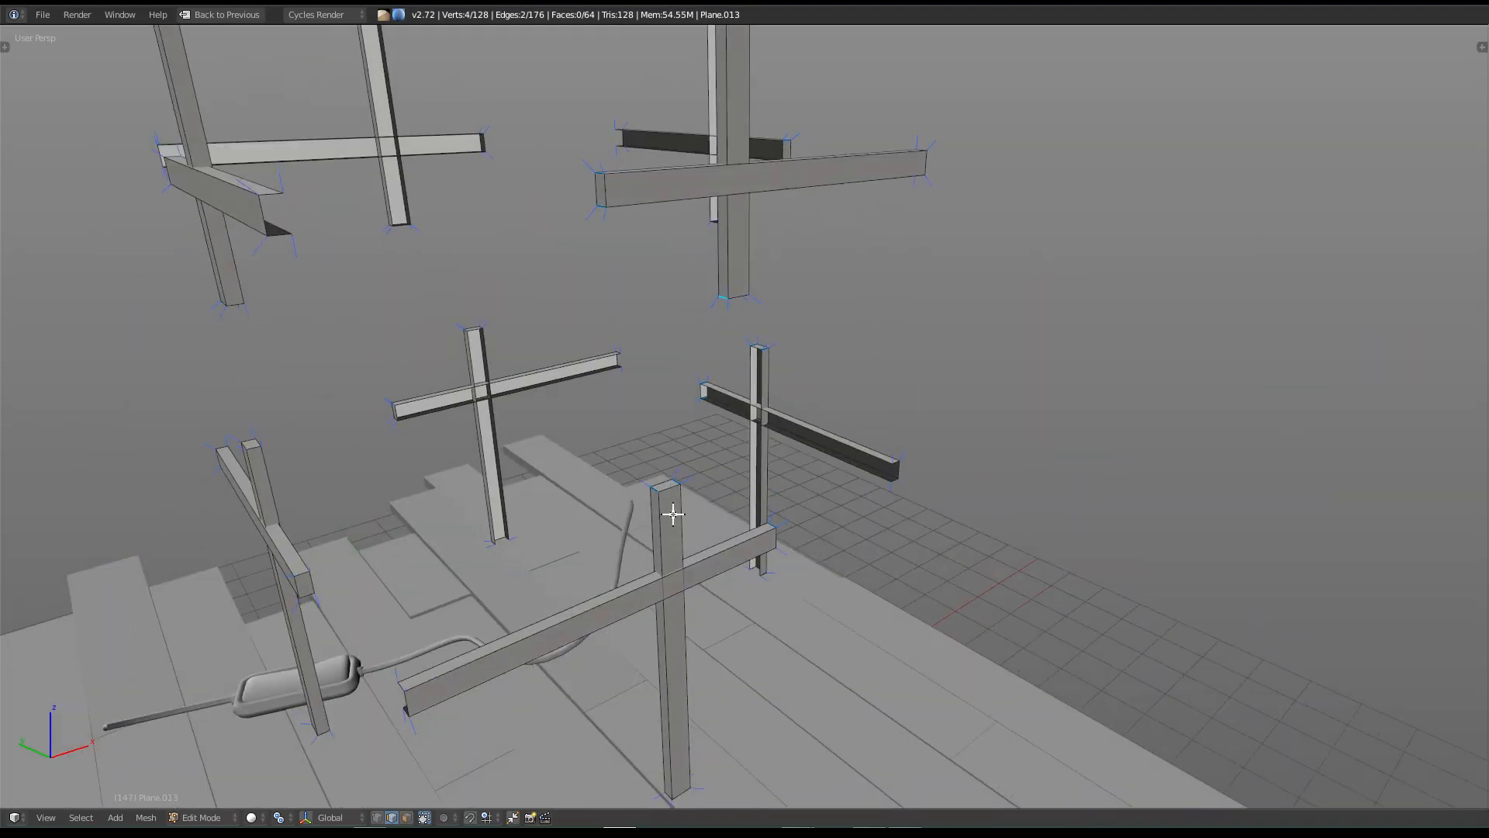
middle_drag(606, 642, 611, 456)
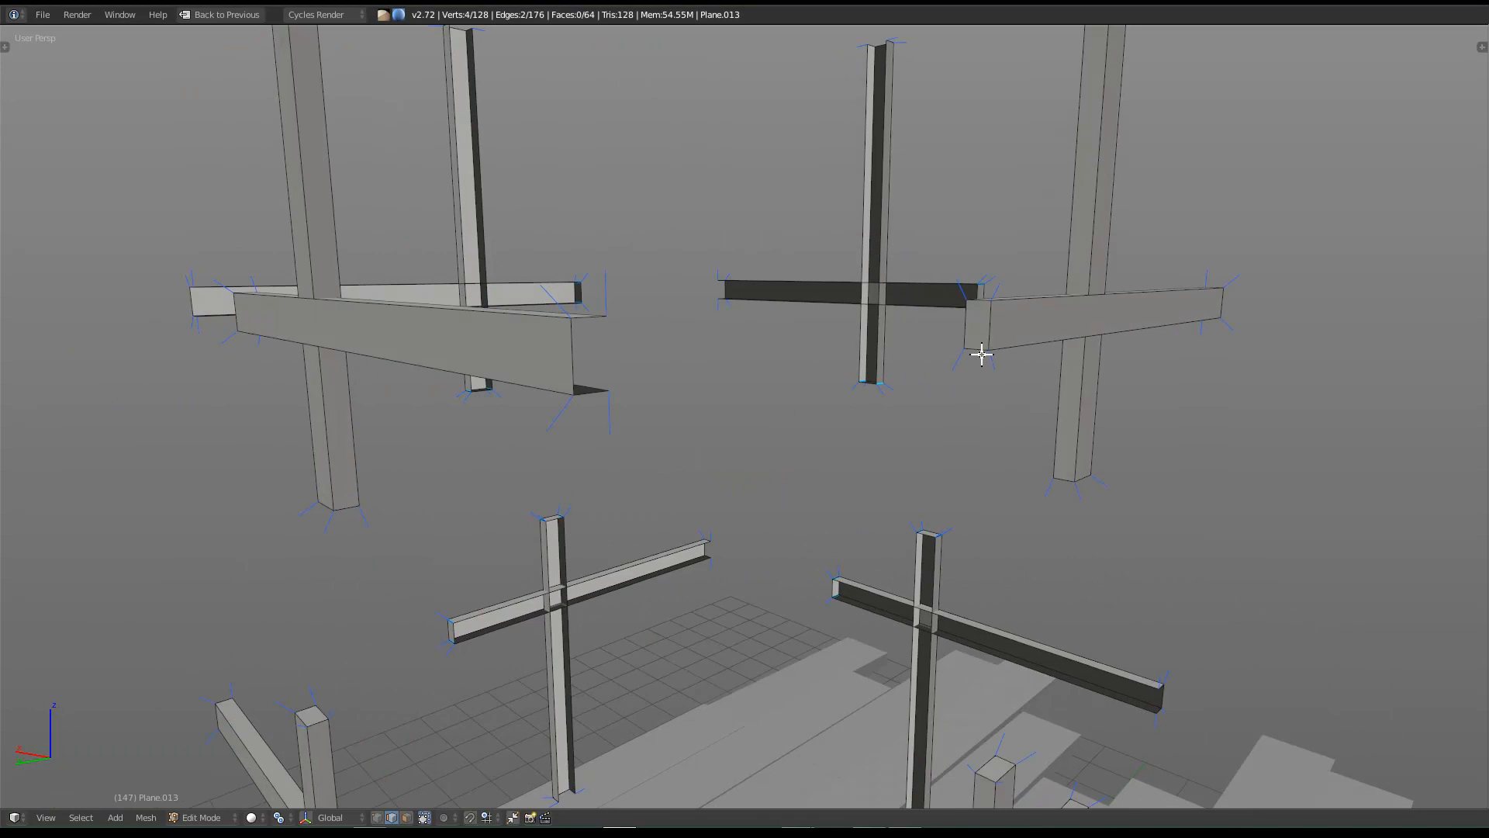
Step: Select the opposite short edges at the near horizontal end and the bottom end of another upper cross, and mark them as seams
shift+right_click(980, 305)
middle_drag(980, 305, 713, 462)
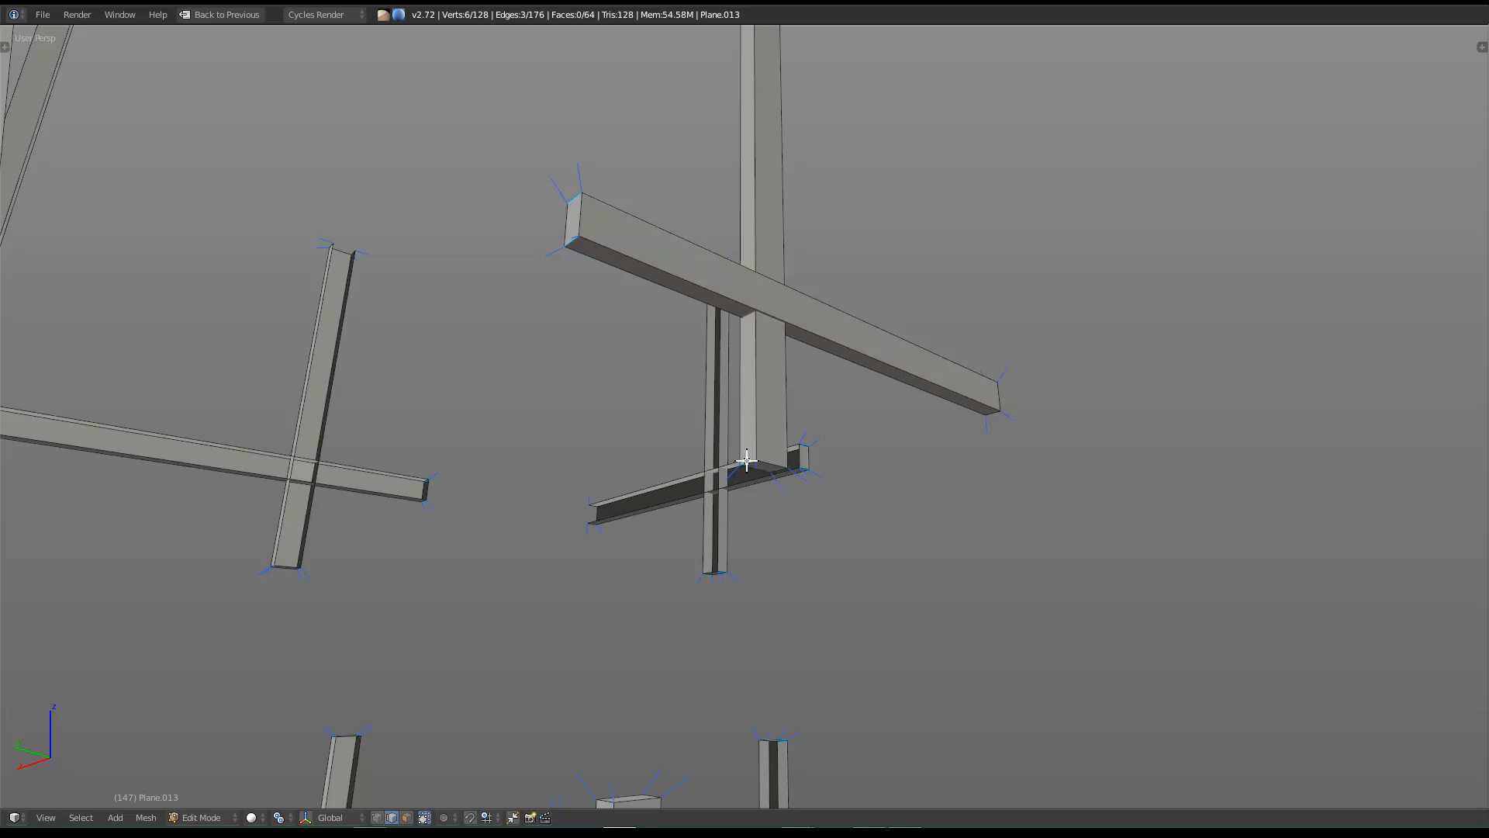
shift+right_click(788, 481)
middle_drag(776, 490, 718, 442)
key(ctrl+e)
click(782, 377)
Step: Mark seams on the opposite short edges at the tops of the lower crosses' uprights and at a horizontal beam's end
scroll(760, 386, down, 3)
middle_drag(695, 506, 691, 427)
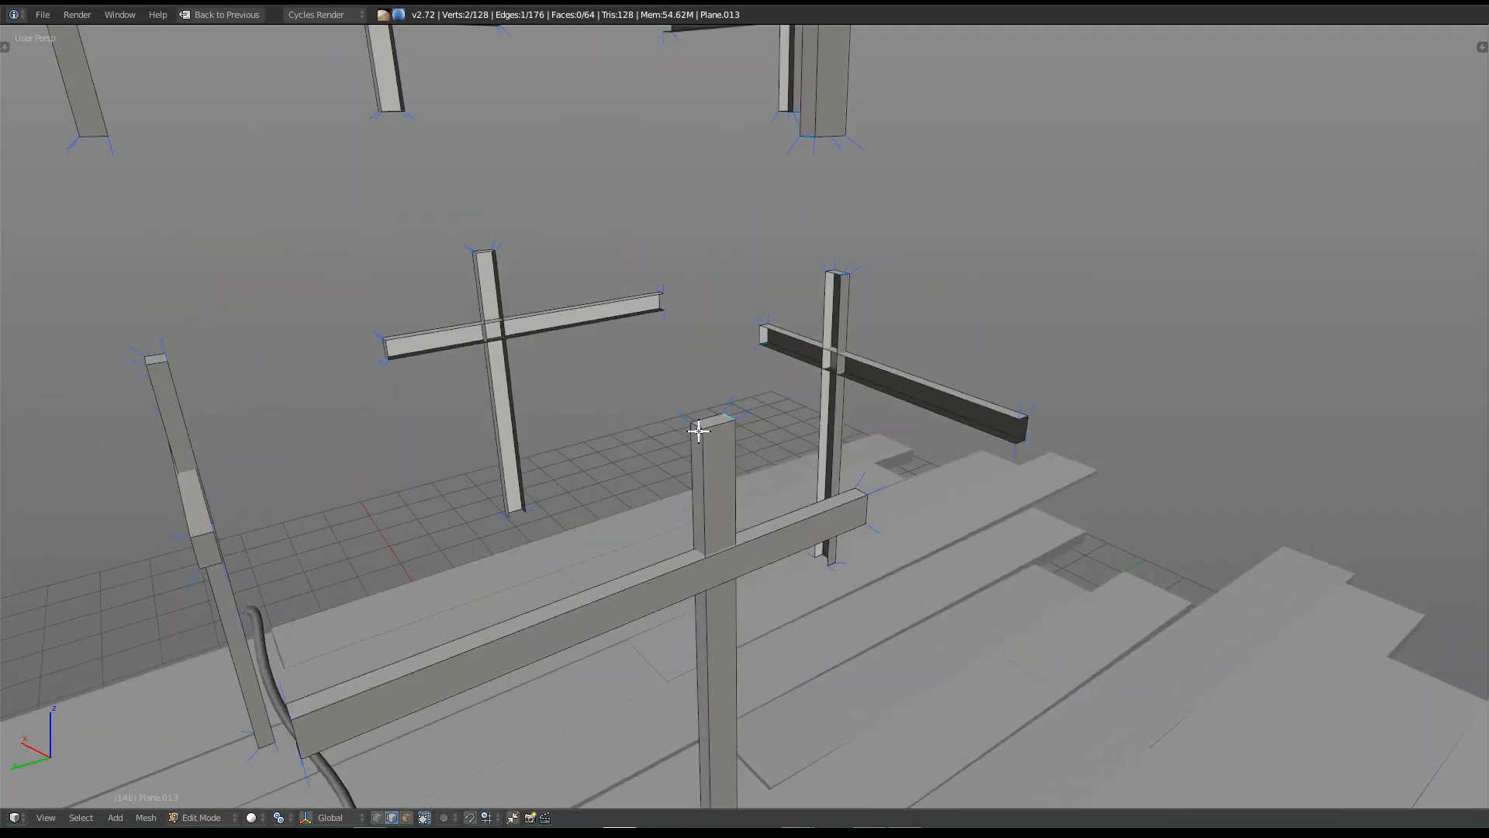
middle_drag(781, 518, 822, 588)
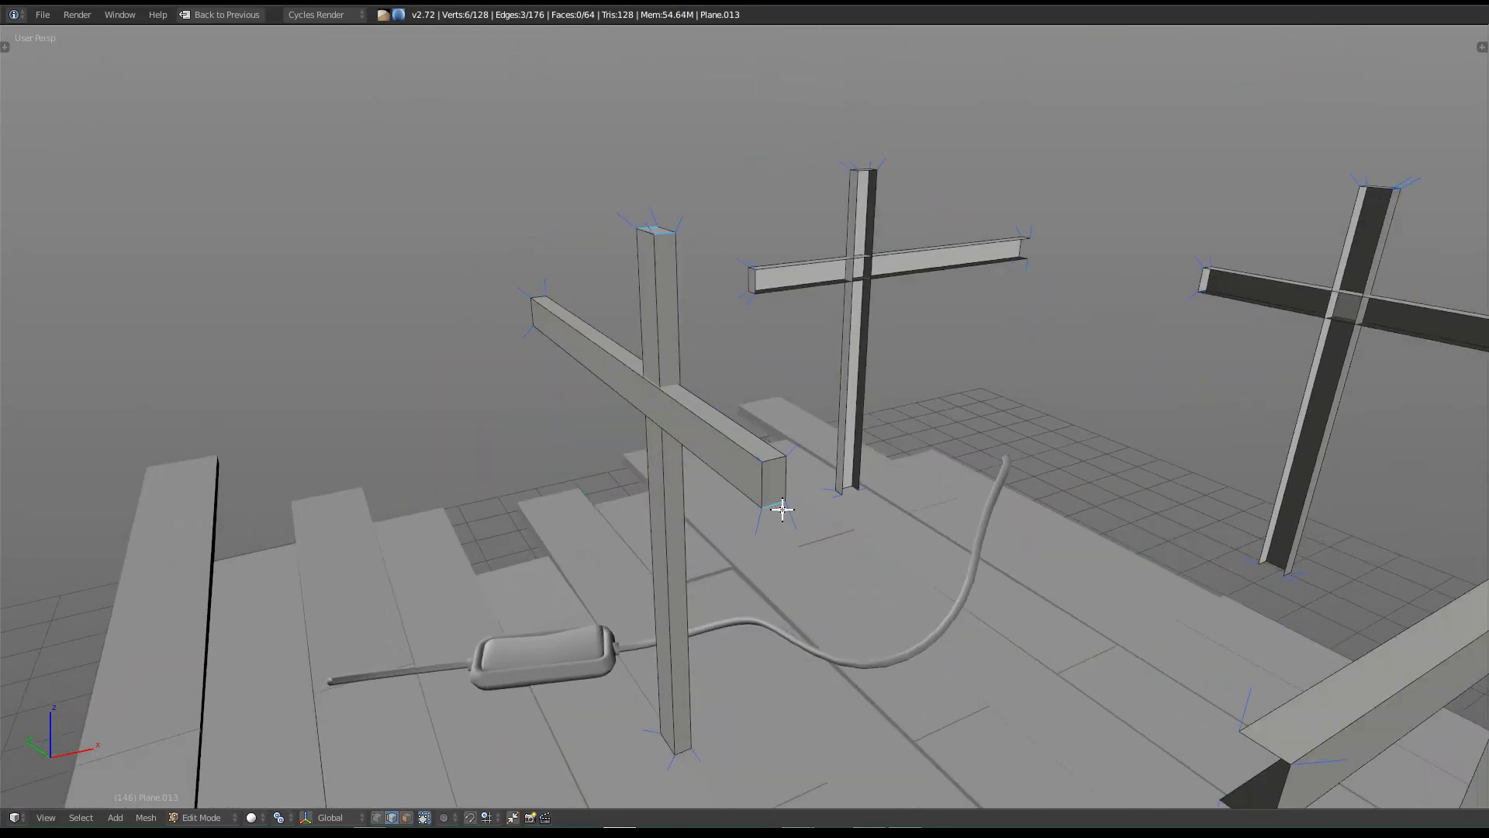
key(w)
middle_drag(771, 452, 839, 512)
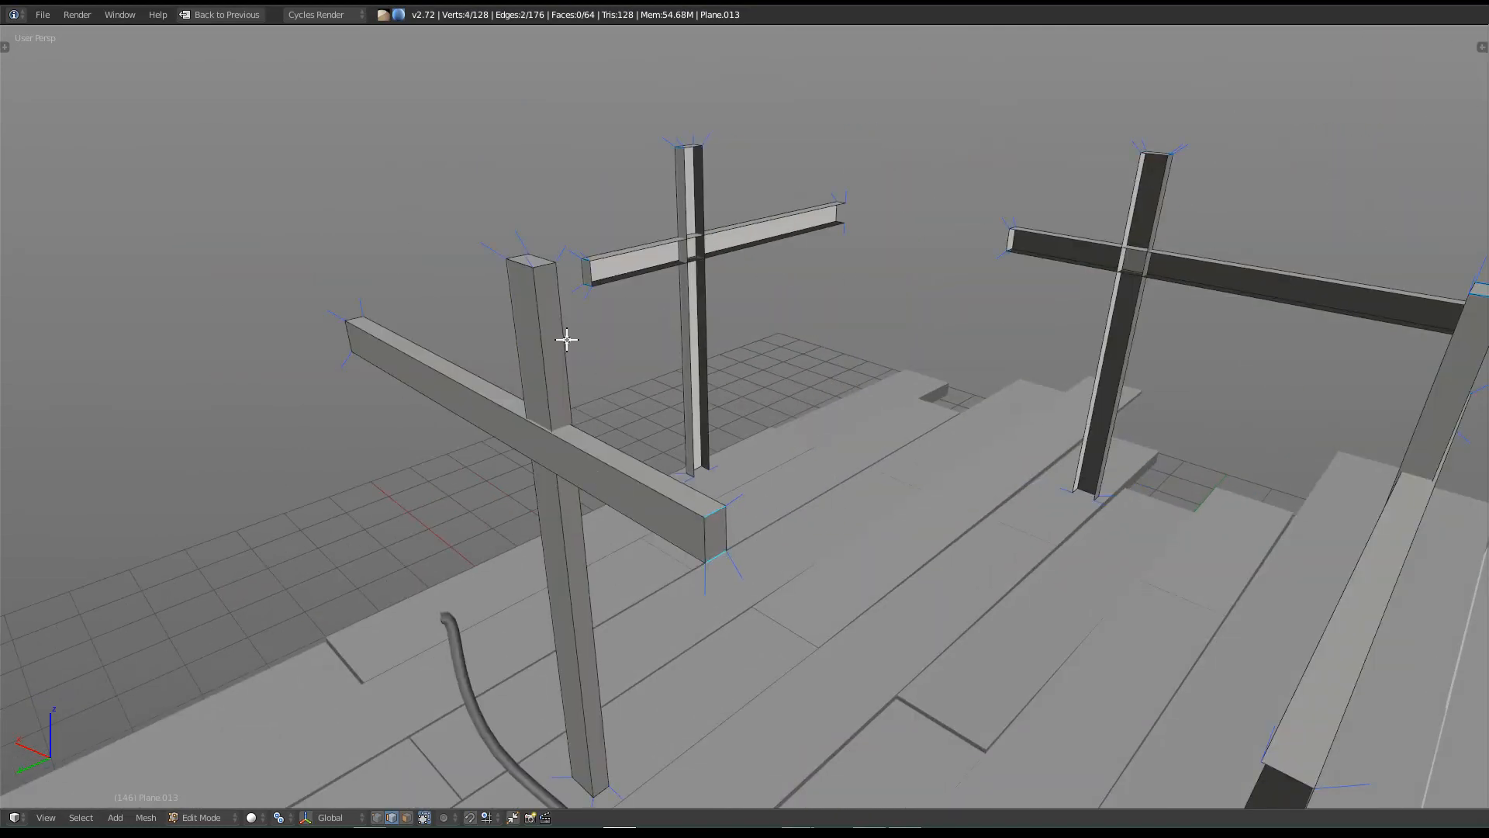
Step: Select the remaining opposite short end edges on the lower crosses' horizontal and upright beams, and mark them as seams
middle_drag(589, 268, 571, 468)
shift+right_click(524, 476)
shift+right_click(524, 522)
middle_drag(664, 533, 652, 475)
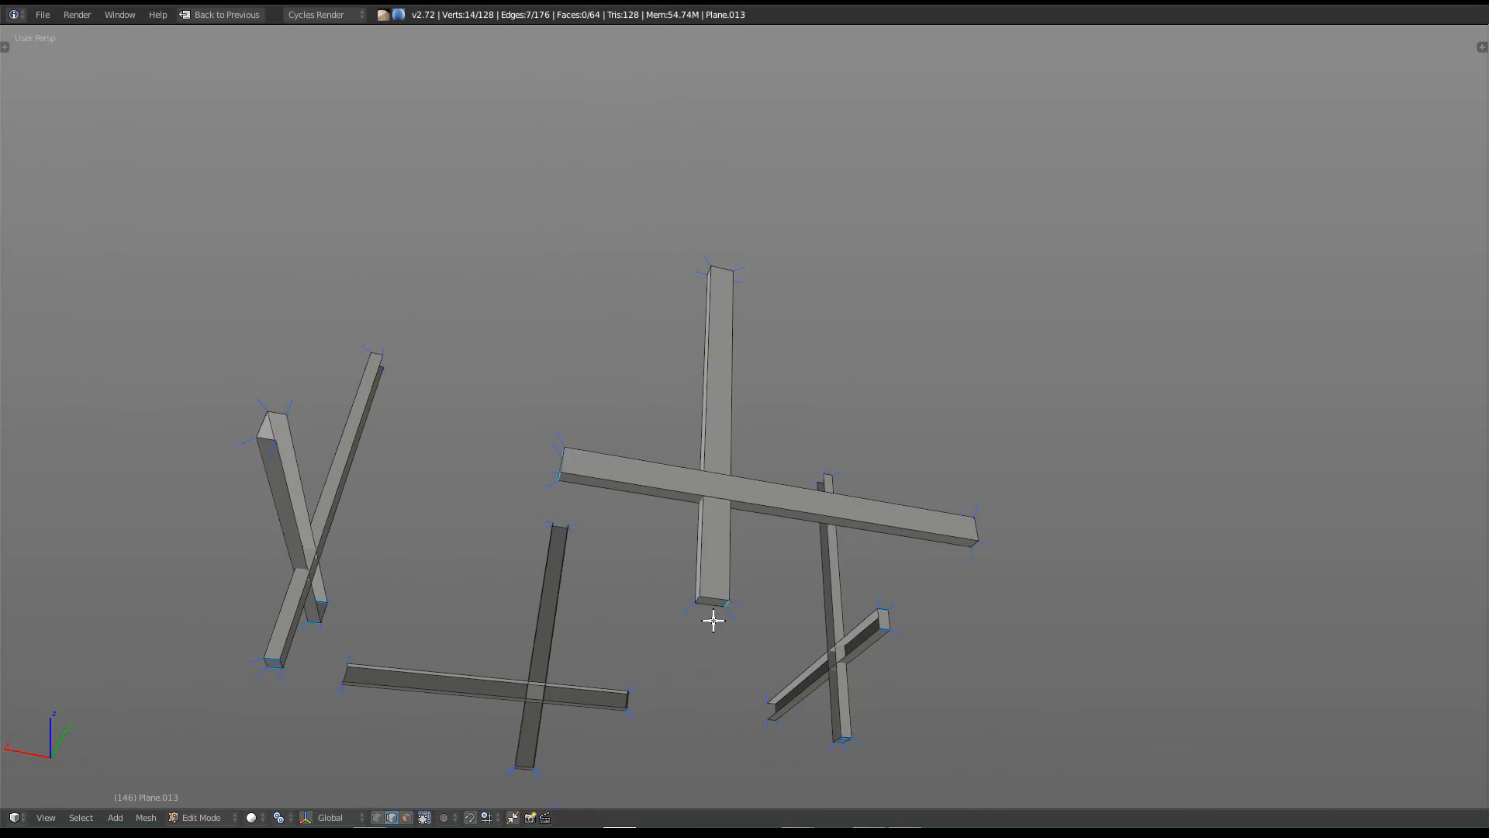
middle_drag(705, 624, 741, 621)
scroll(736, 620, up, 4)
key(ctrl+e)
click(650, 524)
Step: Select the whole crosses mesh, unwrap it along the seams, and restore the split layout with the UV editor
key(a)
key(a)
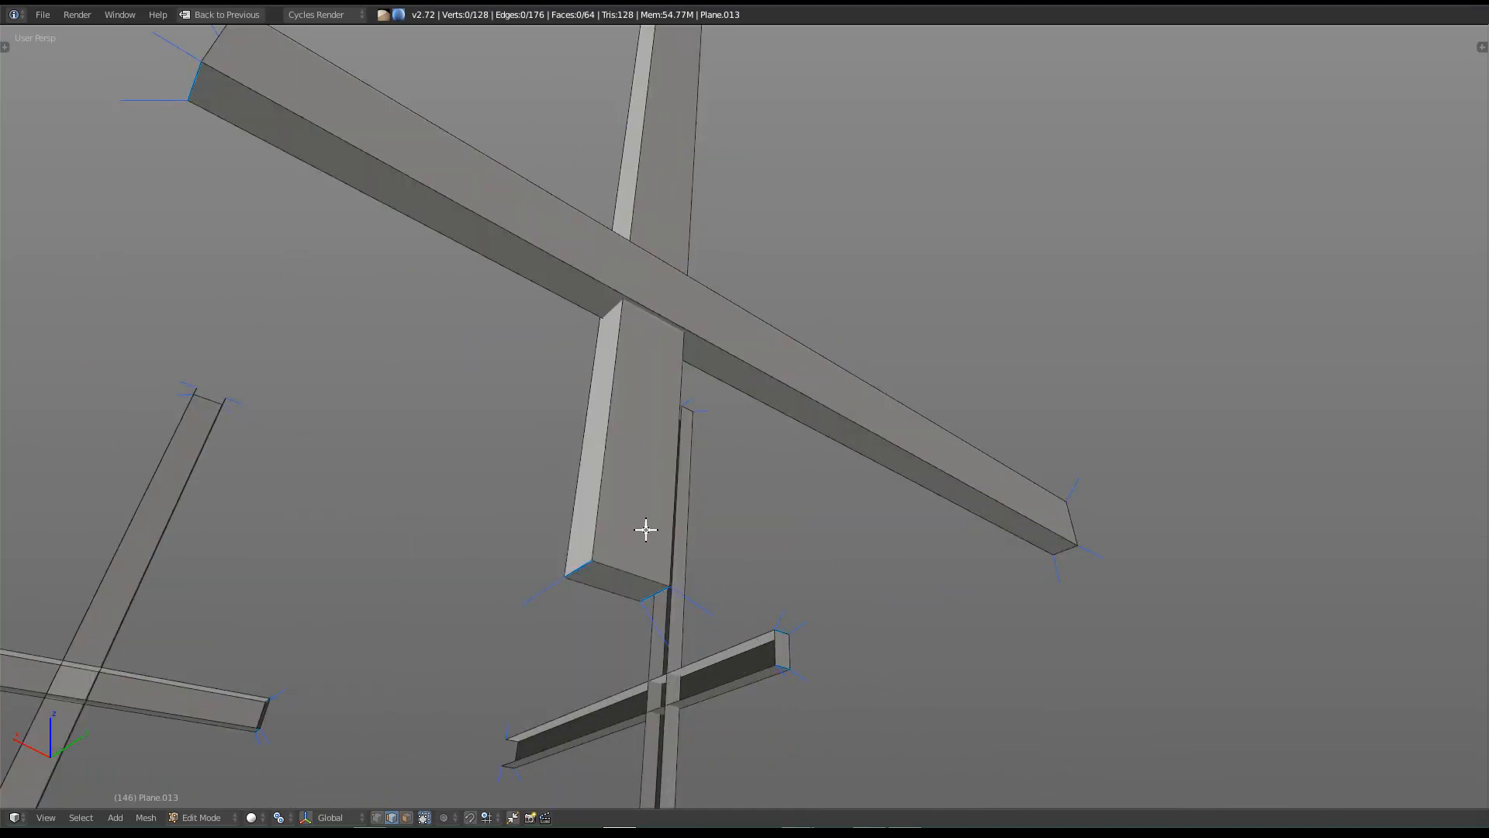
key(ctrl+e)
click(846, 481)
key(ctrl+Up)
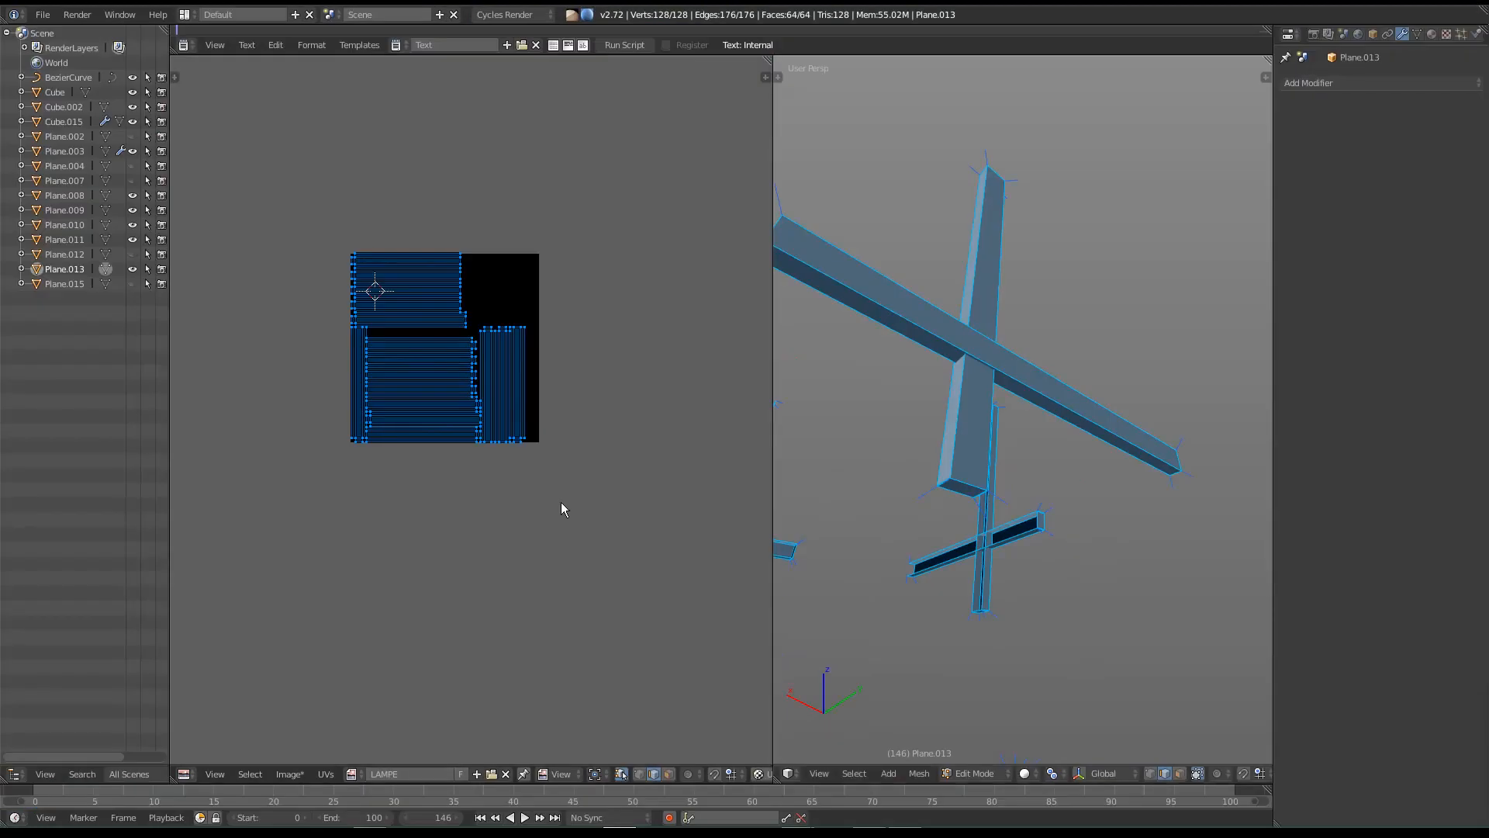
Step: Repack the UV islands repeatedly to try different arrangements
scroll(577, 570, up, 4)
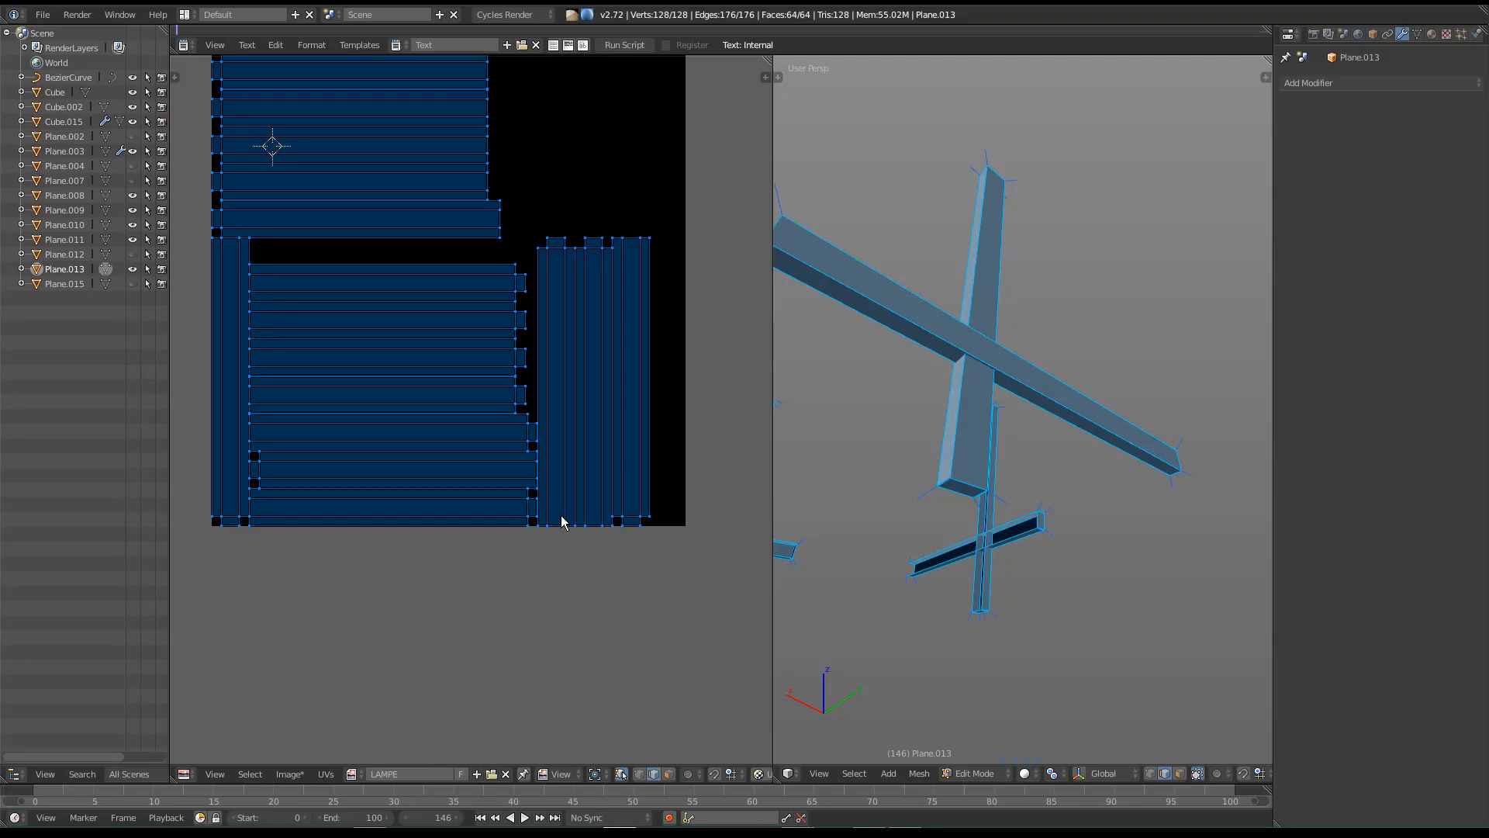
key(ctrl+p)
key(ctrl+p)
key(ctrl+p)
key(ctrl+p)
key(ctrl+p)
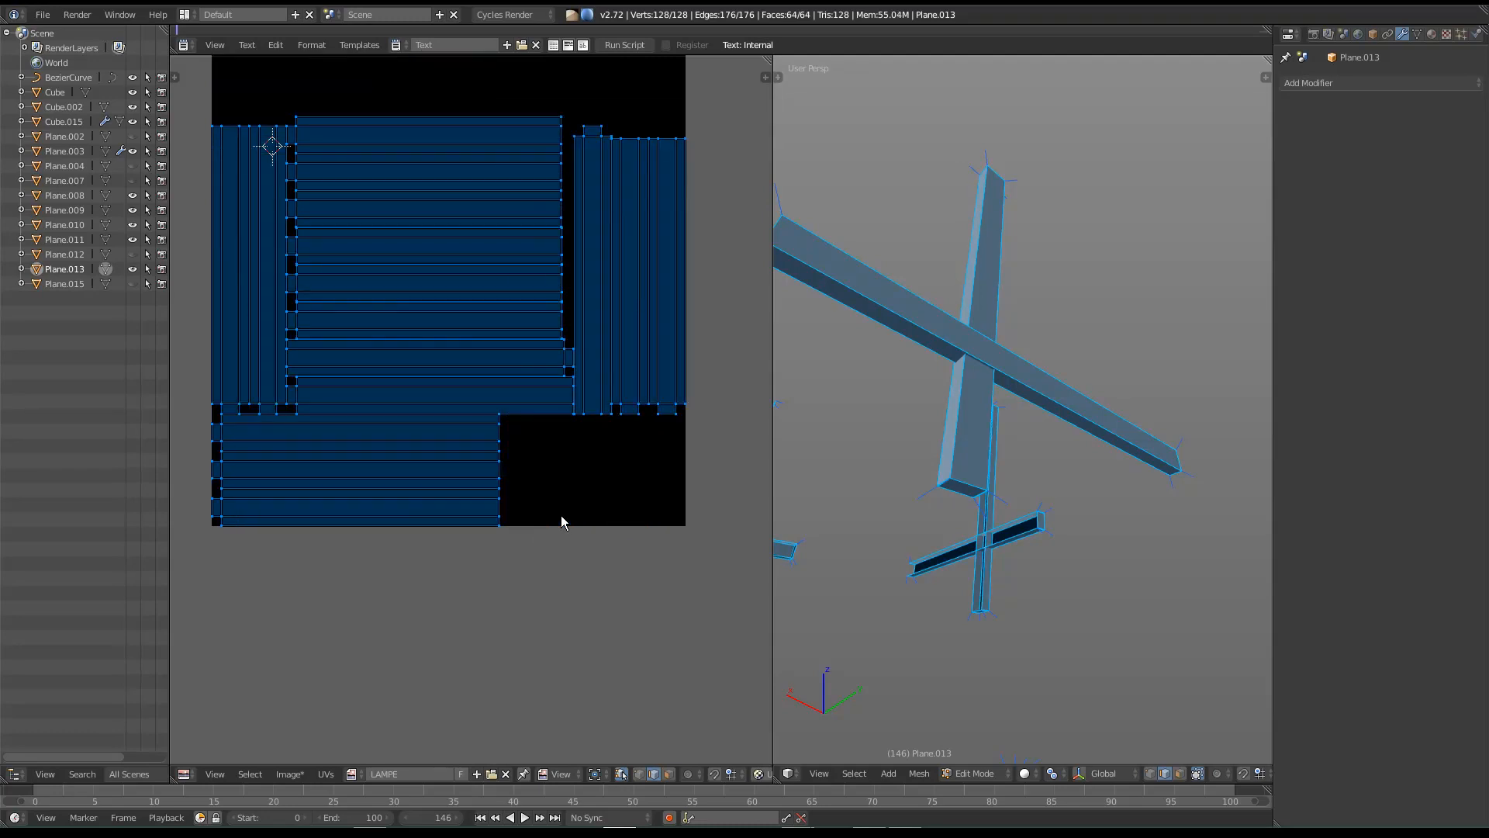
key(ctrl+p)
key(ctrl+p)
key(ctrl+p)
key(ctrl+p)
key(ctrl+p)
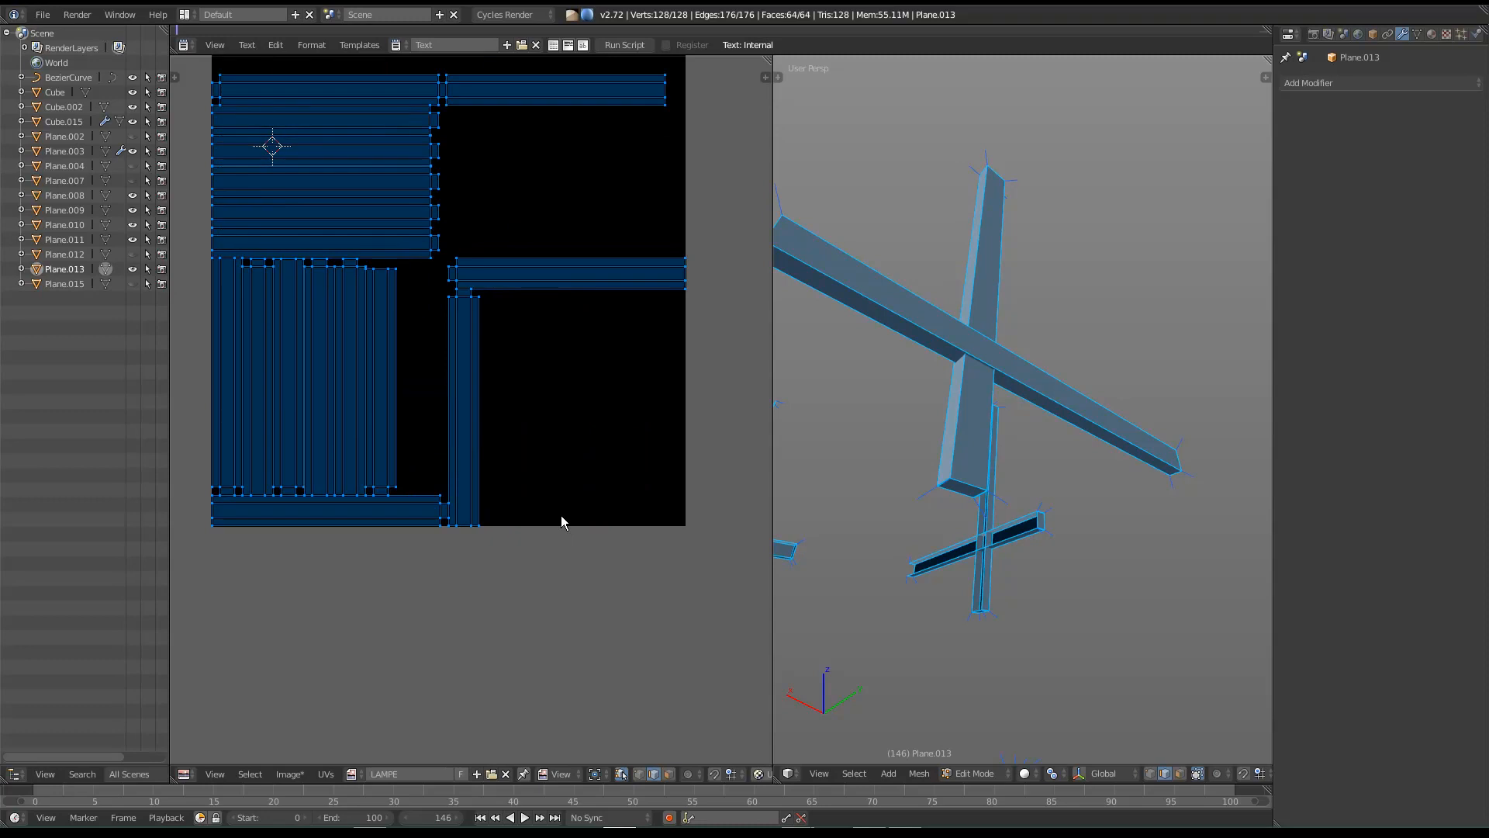
key(ctrl+p)
key(ctrl+p)
key(ctrl+p)
key(ctrl+p)
key(ctrl+p)
key(ctrl+p)
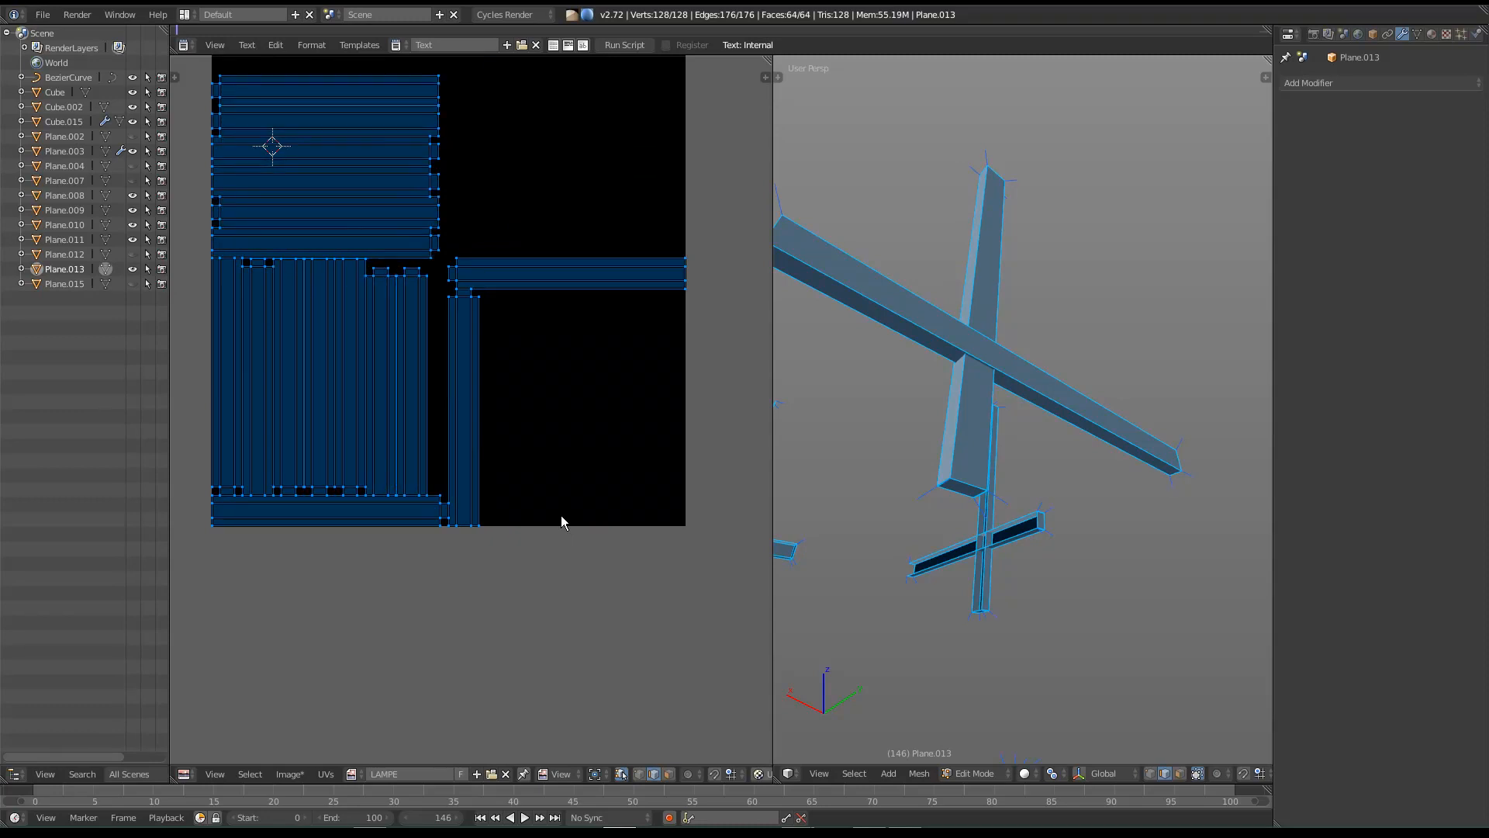
key(ctrl+p)
key(ctrl+p)
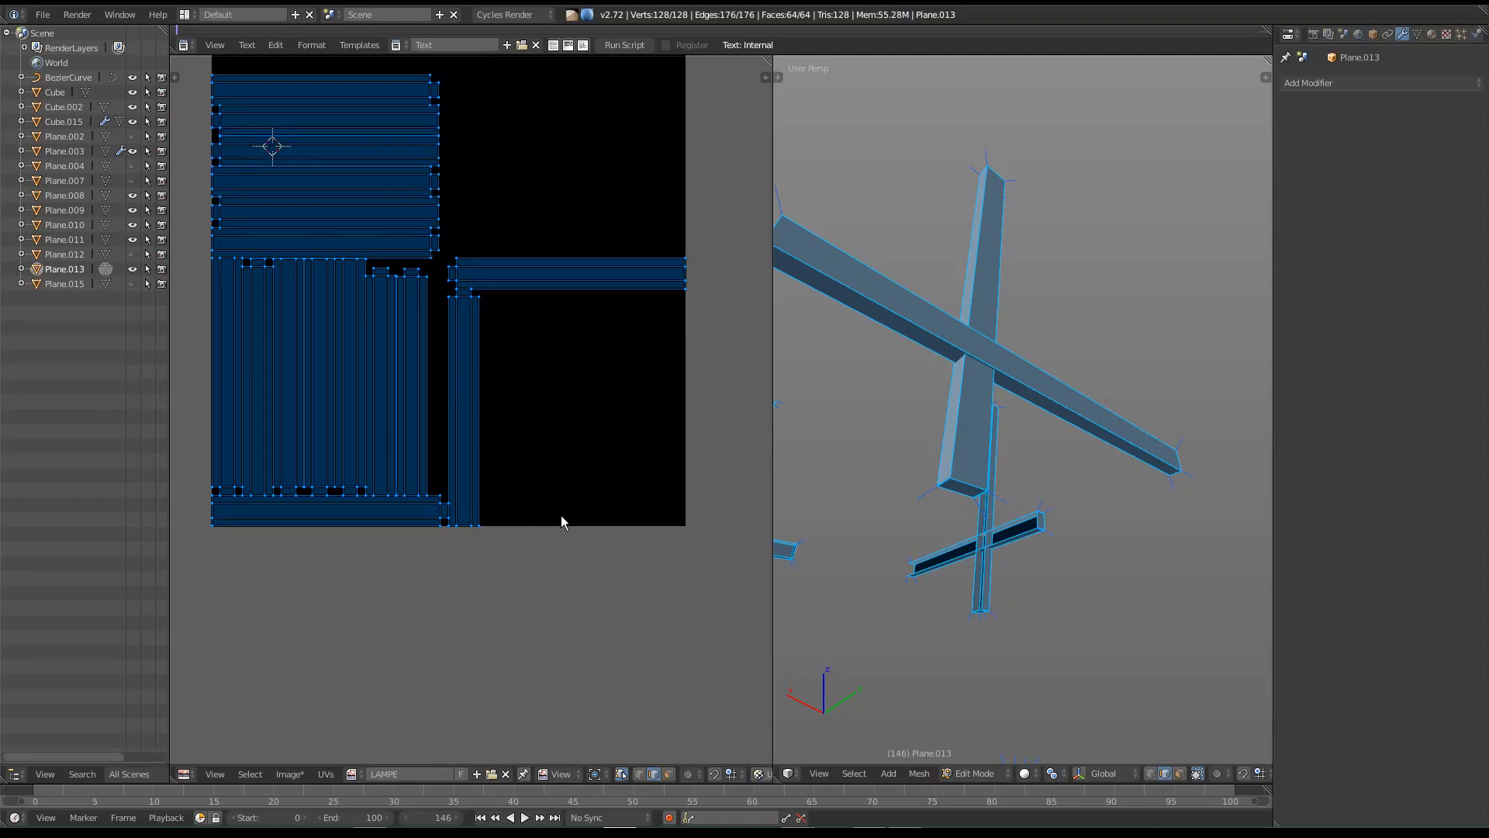
Step: Unwrap the whole crosses mesh again and maximize the UV editor
middle_drag(553, 482, 591, 508)
key(u)
click(875, 497)
key(shift+space)
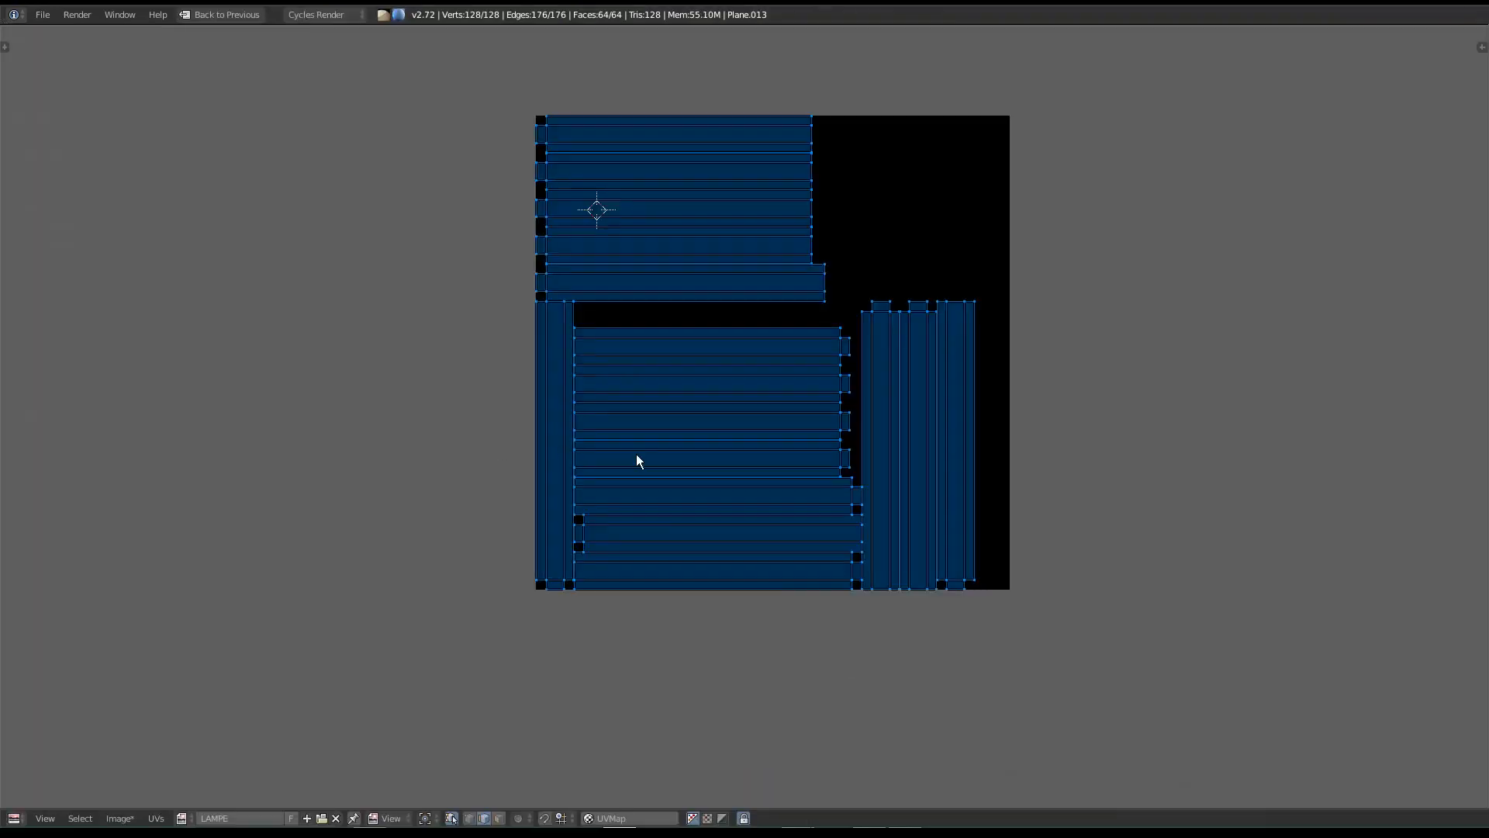
Step: Switch to face selection and select a long face of the vertical island in the UV layout's lower-left corner, keeping the UV editor maximized
right_click(501, 439)
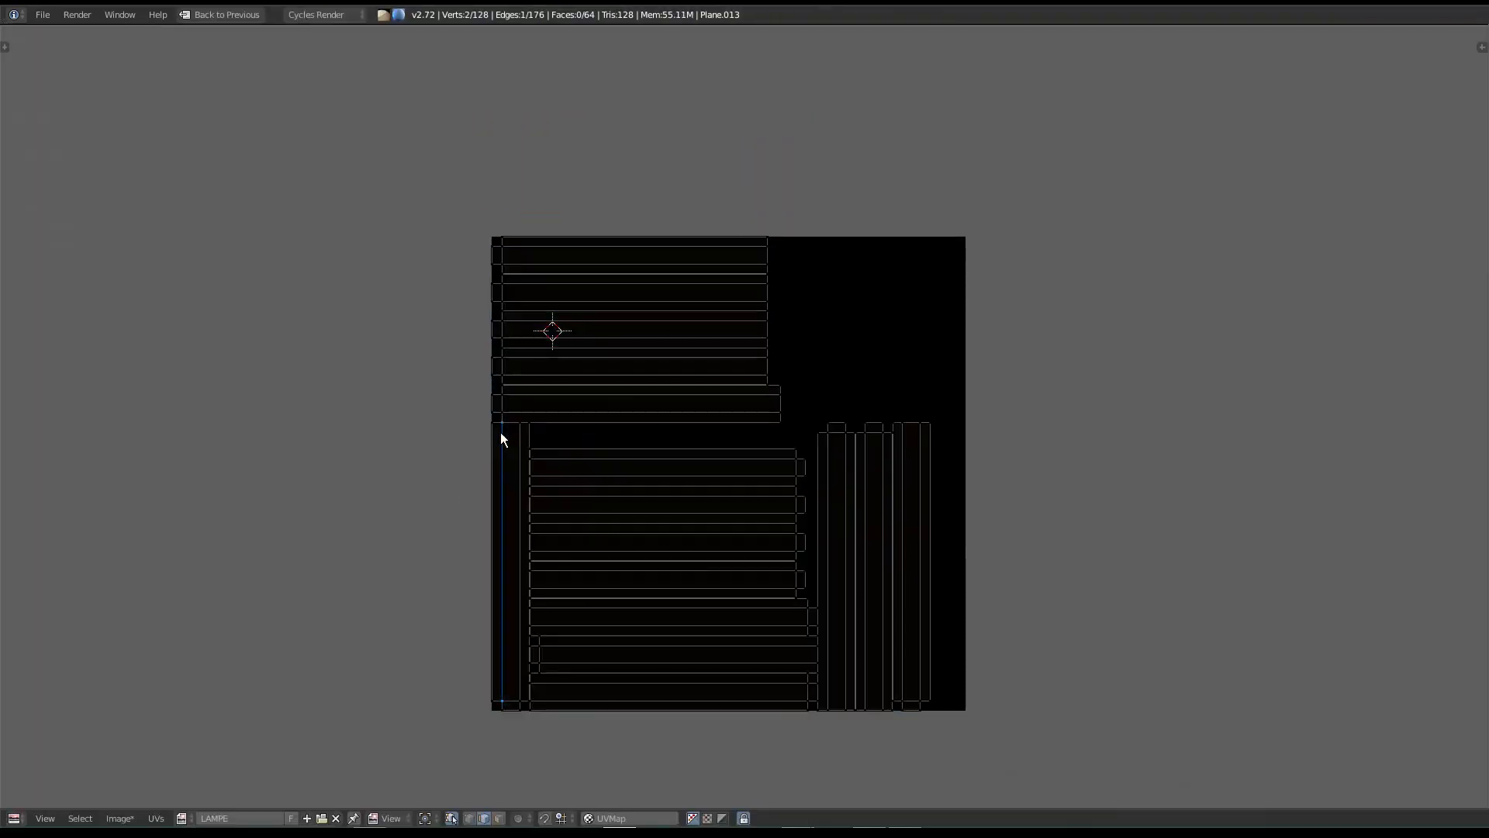
key(shift+space)
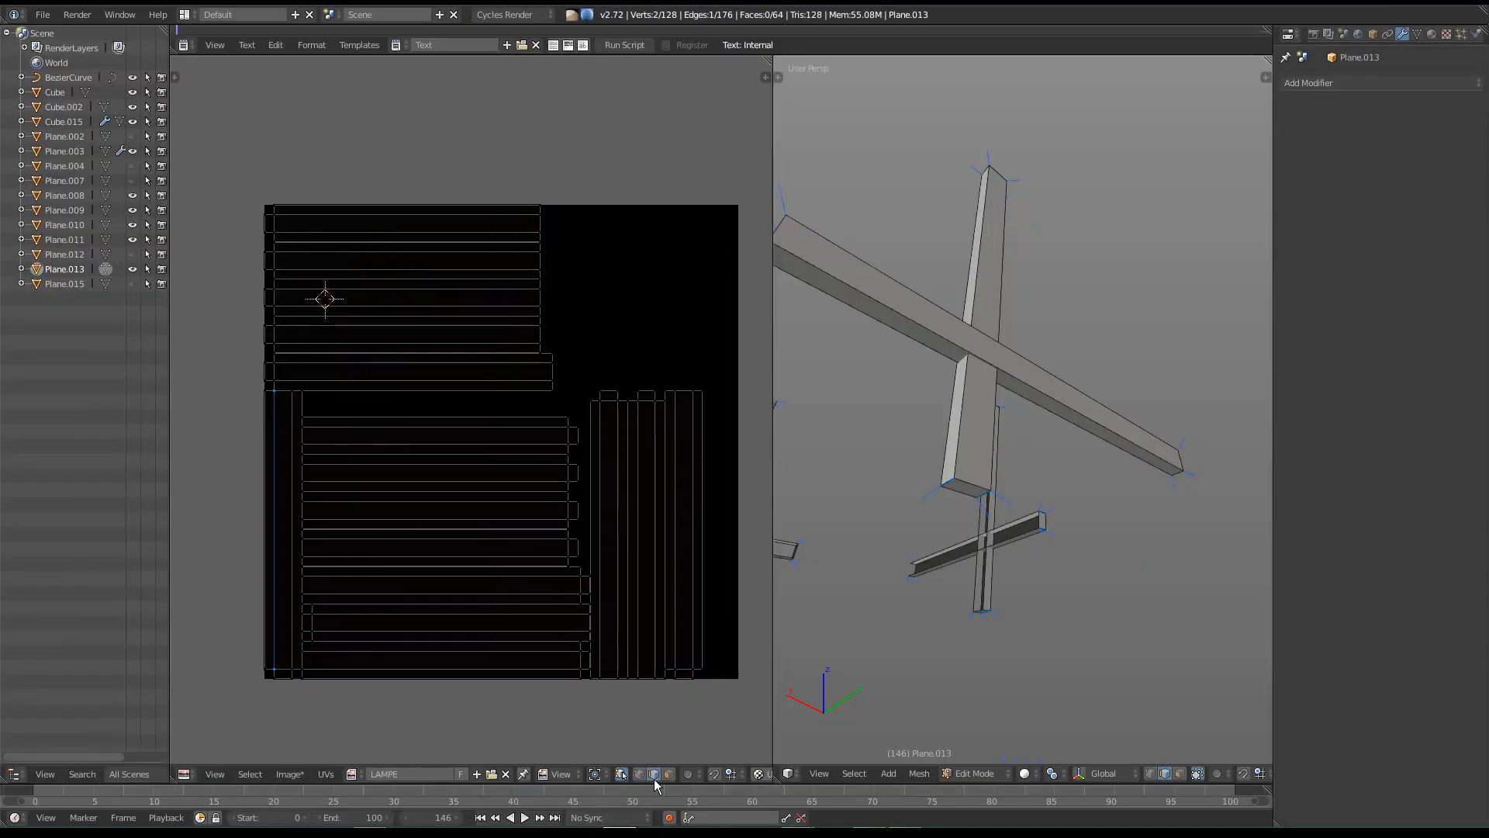
right_click(286, 522)
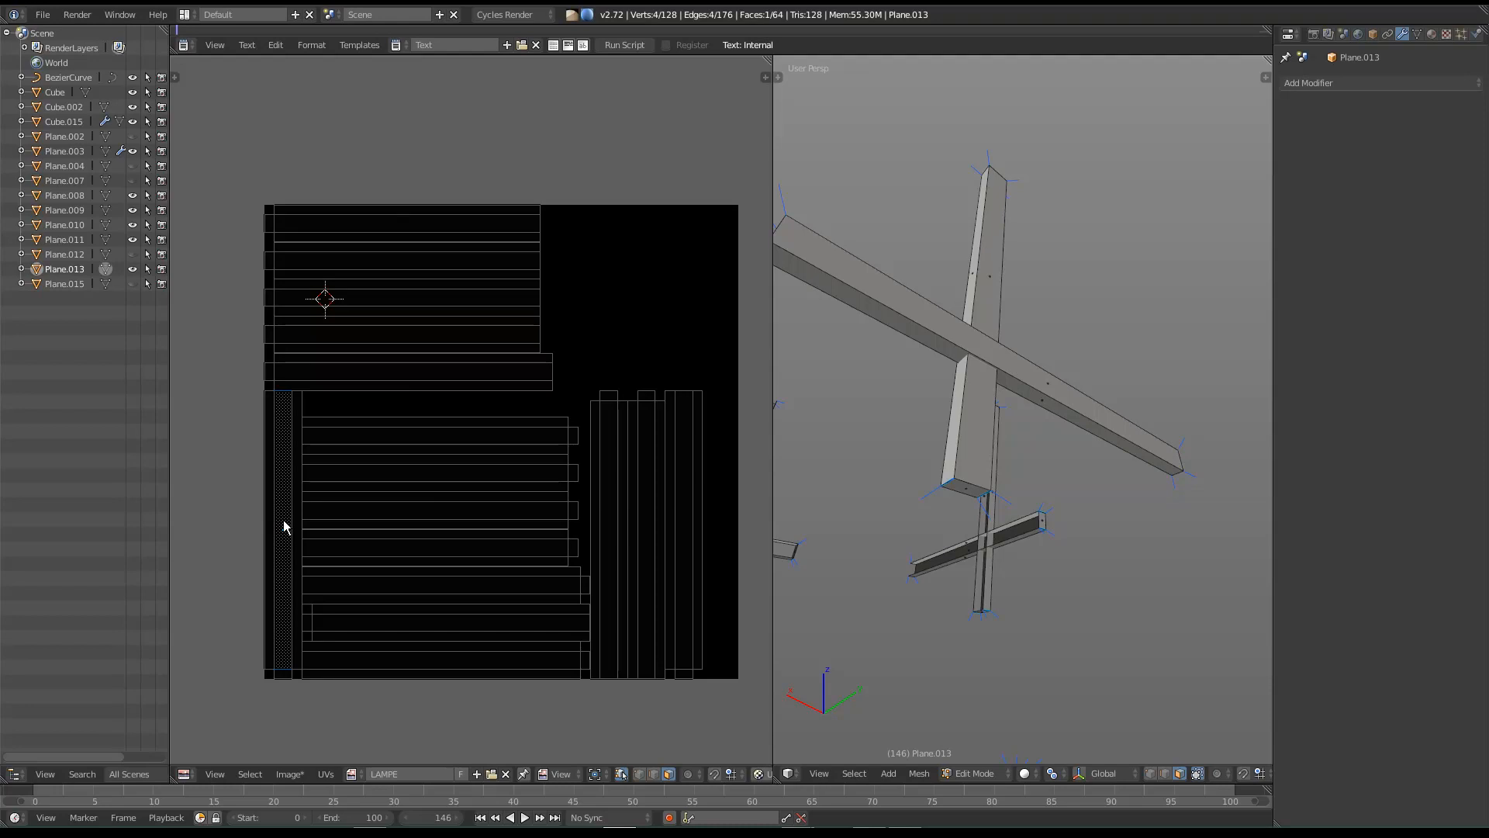
key(l)
middle_drag(335, 437, 363, 425)
key(shift+space)
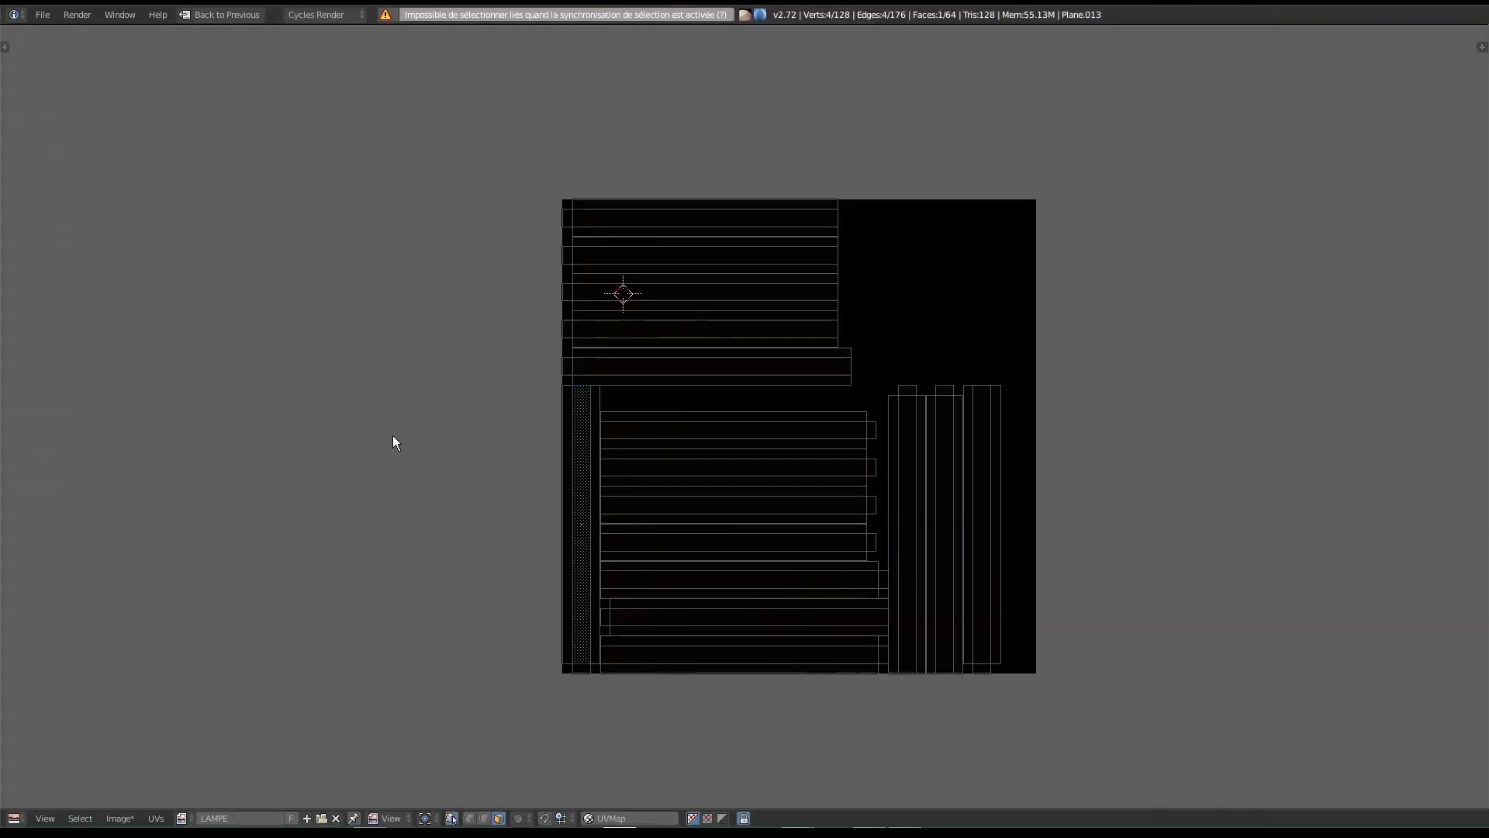
Step: Add the corner island's remaining faces to the selection and move the island to the far side of the other vertical islands
scroll(529, 535, up, 3)
scroll(708, 429, up, 1)
shift+right_click(597, 349)
shift+right_click(584, 450)
middle_drag(628, 698, 586, 430)
shift+right_click(580, 627)
scroll(765, 418, down, 1)
middle_drag(755, 435, 704, 518)
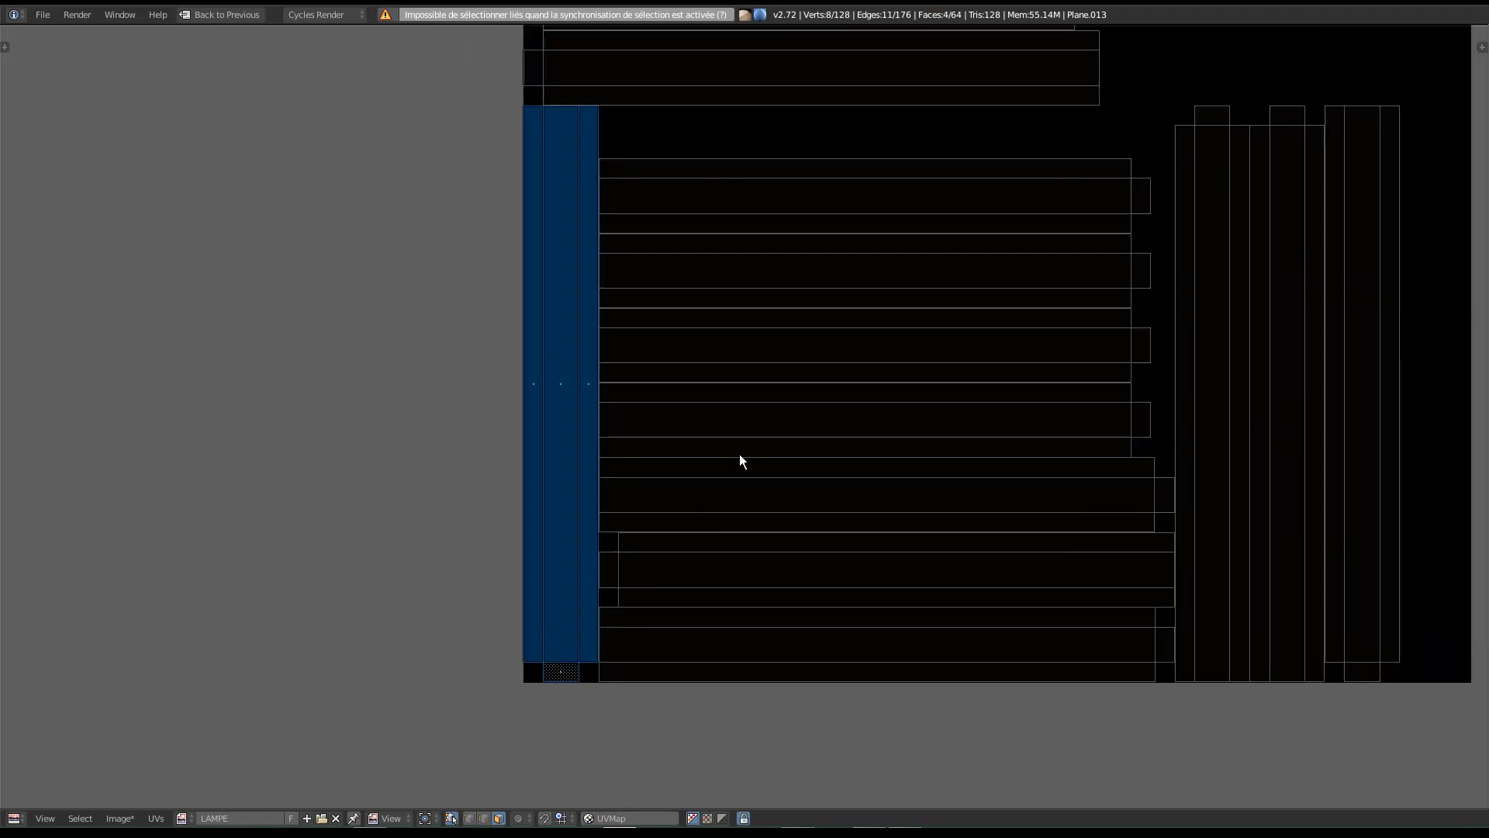
scroll(704, 518, down, 3)
middle_drag(913, 349, 853, 455)
key(g)
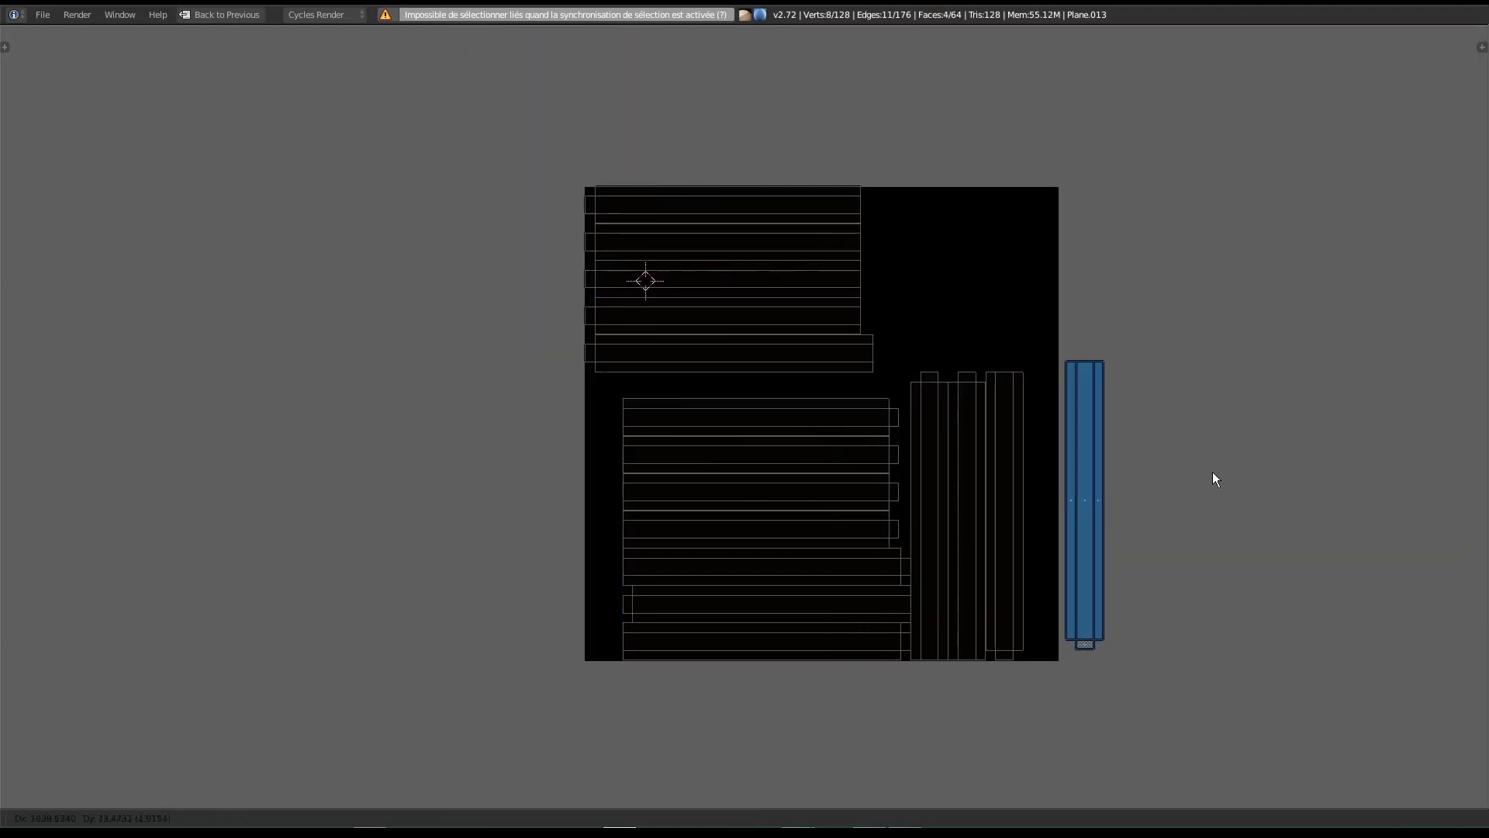
click(1189, 481)
Step: Fine-tune the moved island's position so it sits tightly against the neighbouring vertical island
scroll(1144, 464, up, 5)
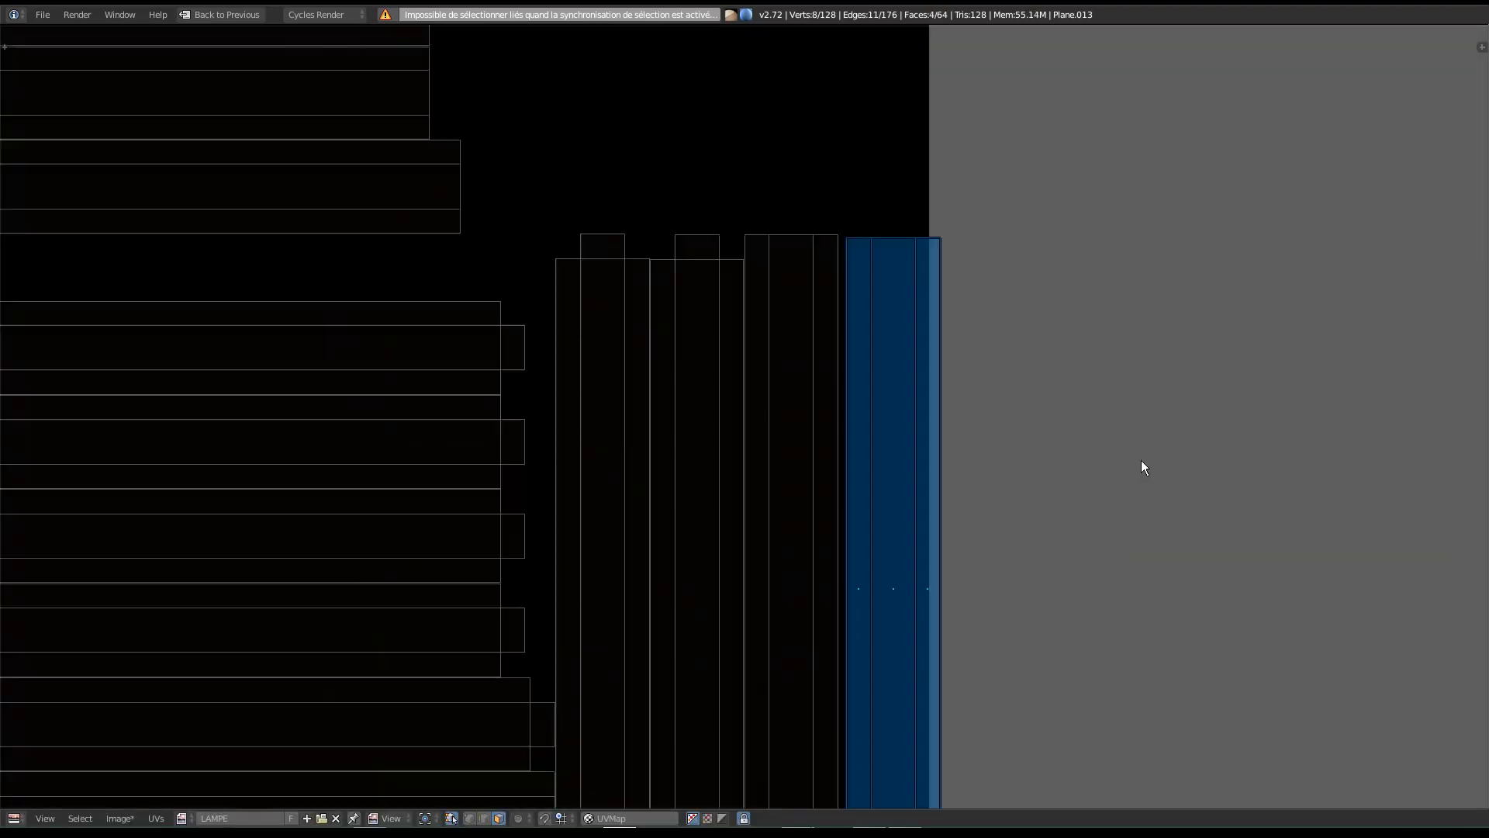
middle_drag(844, 359, 862, 331)
key(g)
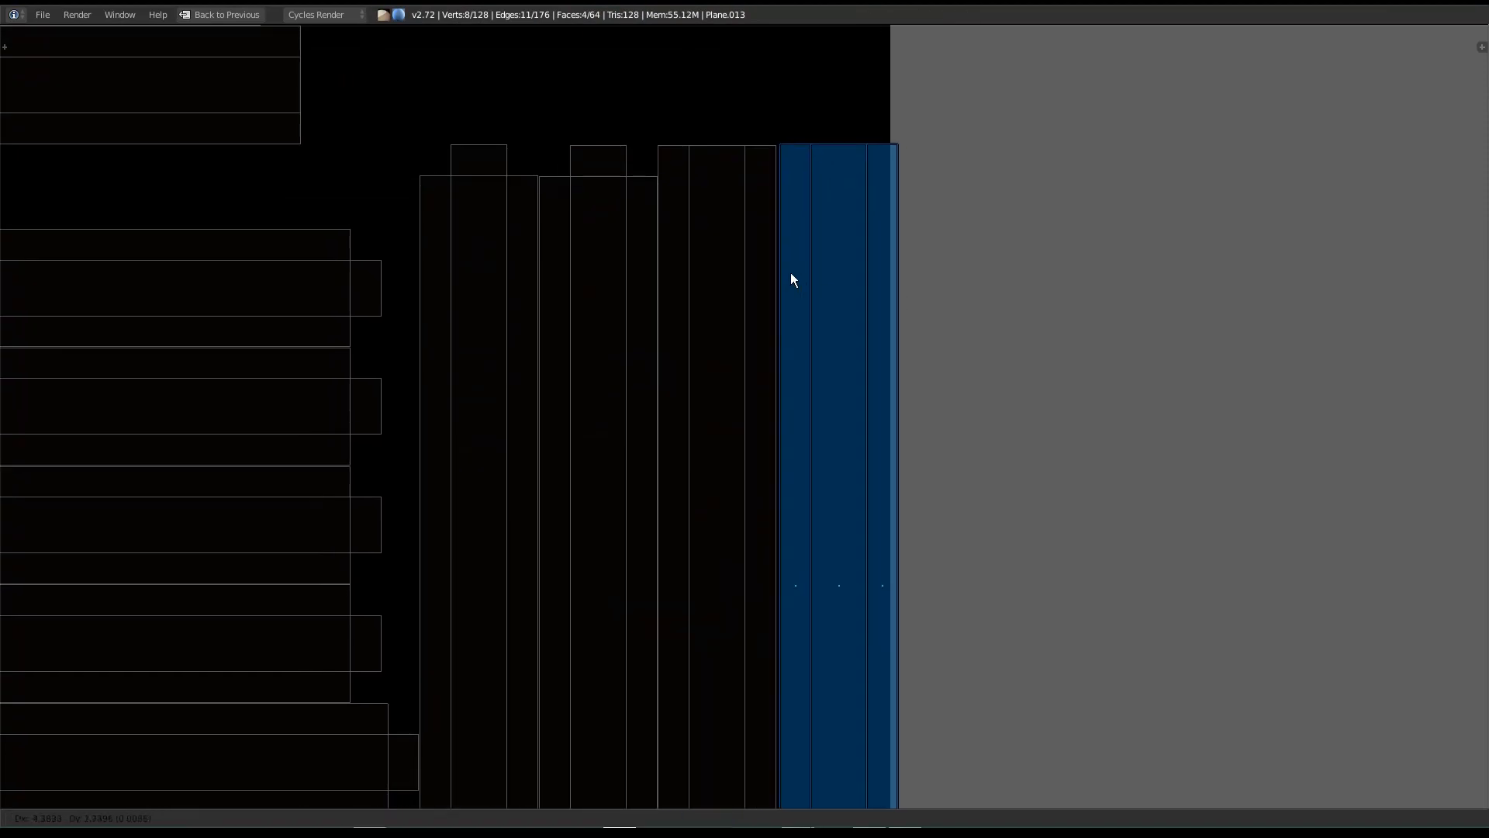
click(766, 287)
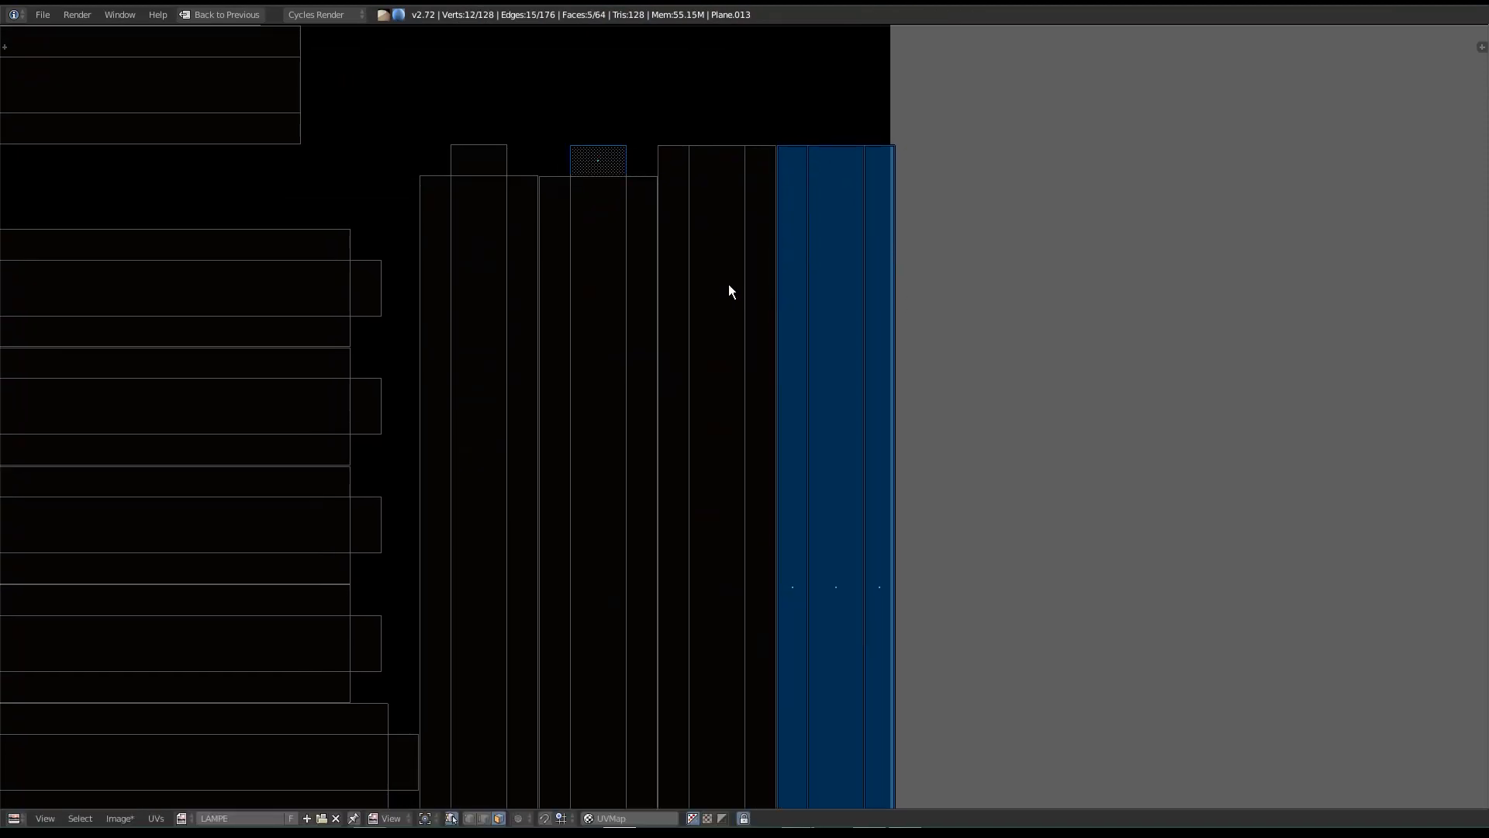
Step: Select the two rightmost vertical islands with their end faces and rotate them 180 degrees
middle_drag(757, 440, 767, 165)
scroll(766, 165, down, 2)
right_click(754, 537)
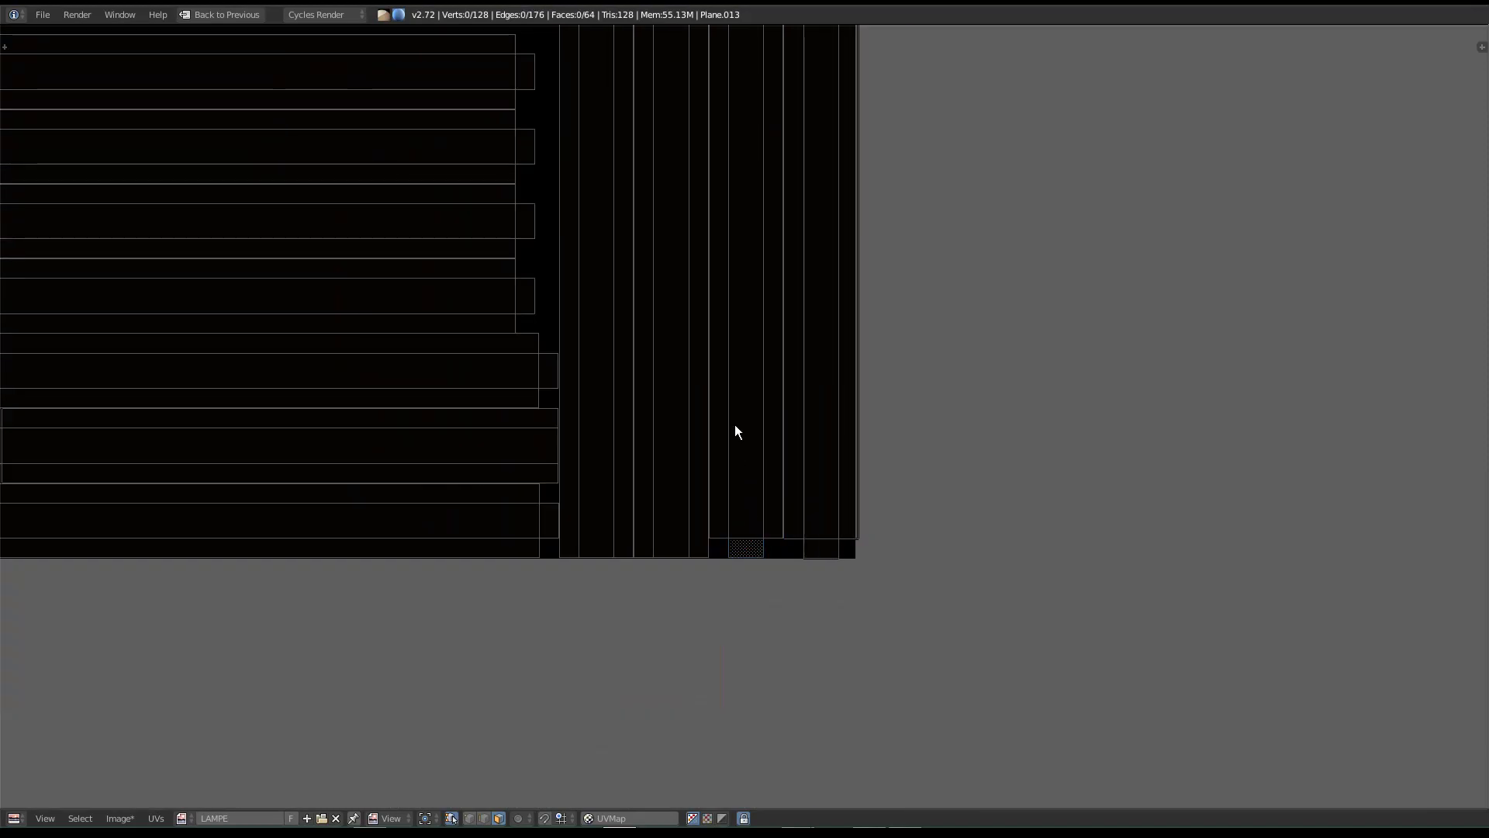
middle_drag(761, 432, 778, 538)
scroll(778, 535, down, 1)
middle_drag(811, 449, 819, 507)
key(b)
drag(917, 745, 745, 179)
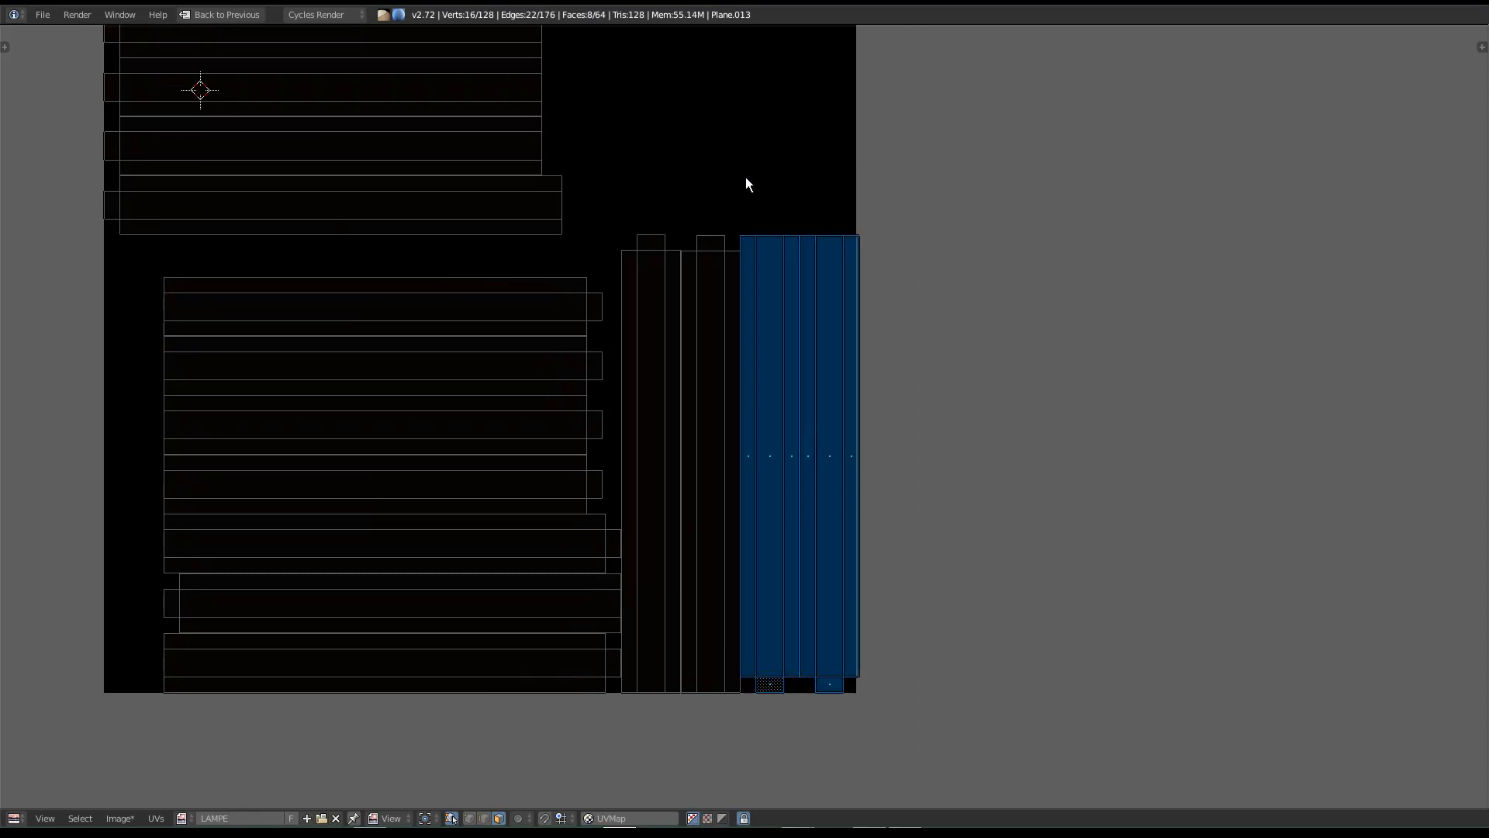
middle_drag(776, 367, 780, 375)
text(r)
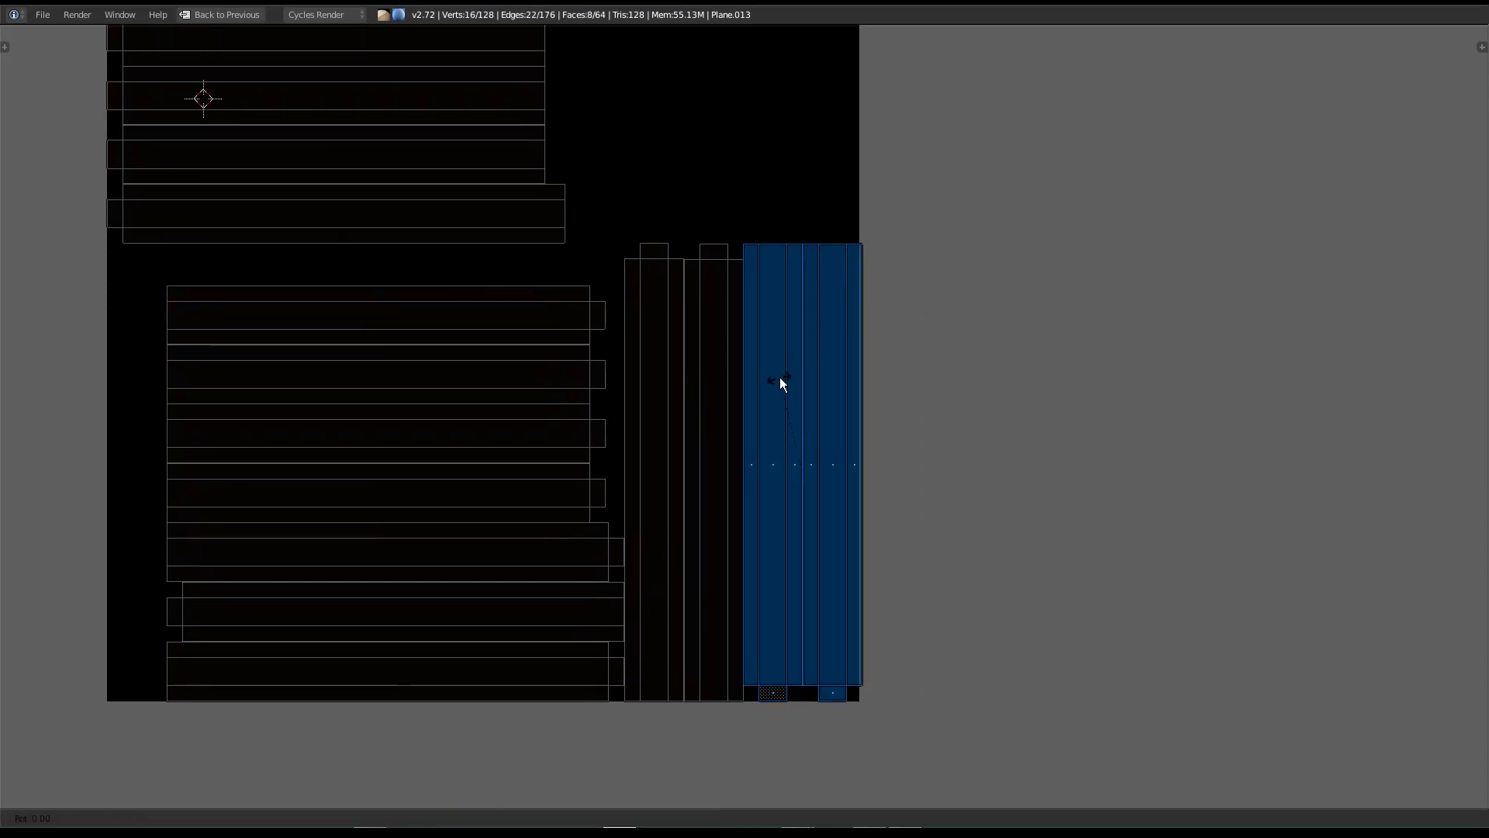
text(180)
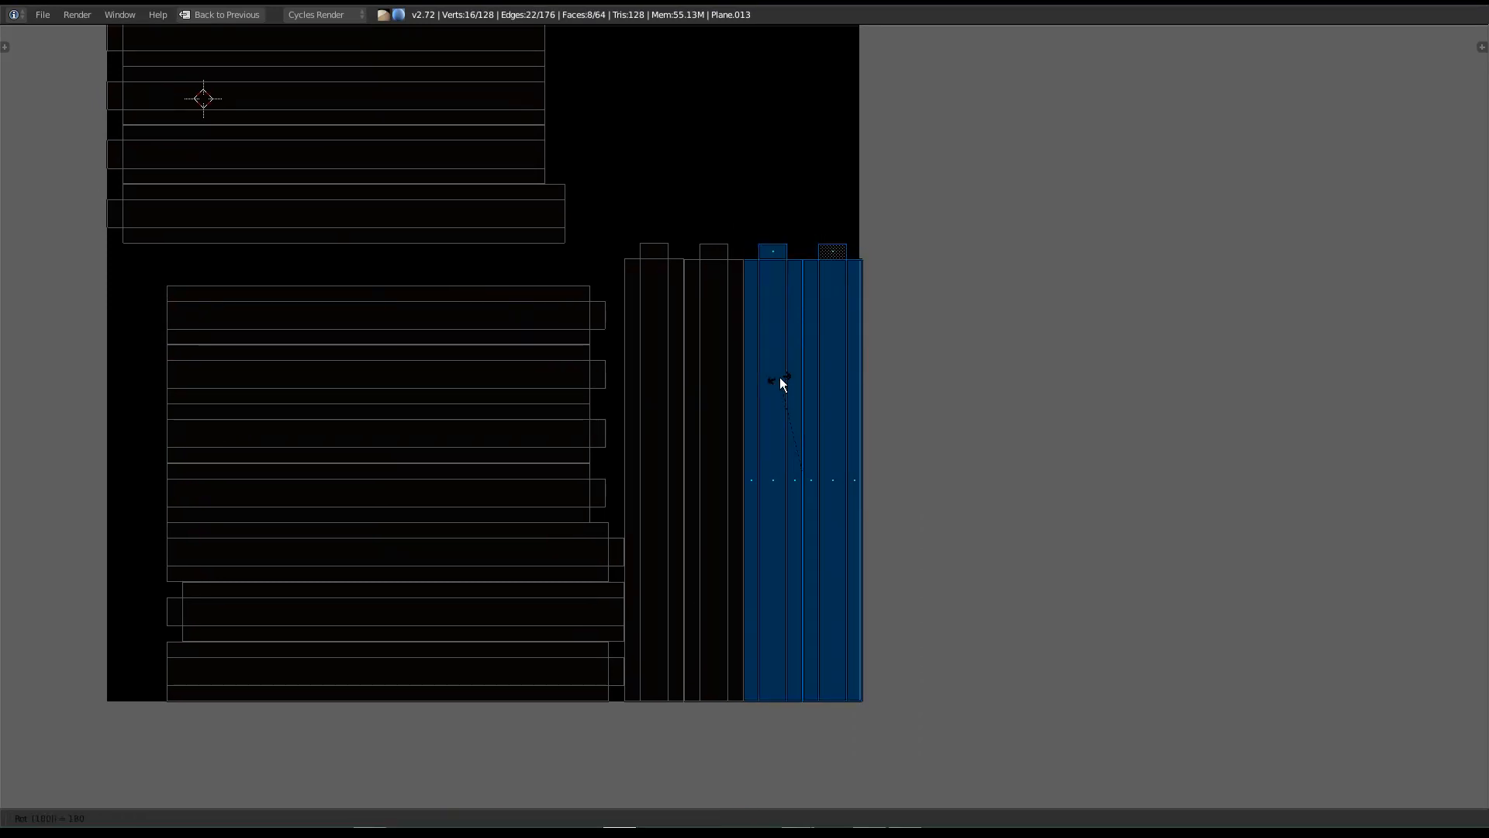
key(Return)
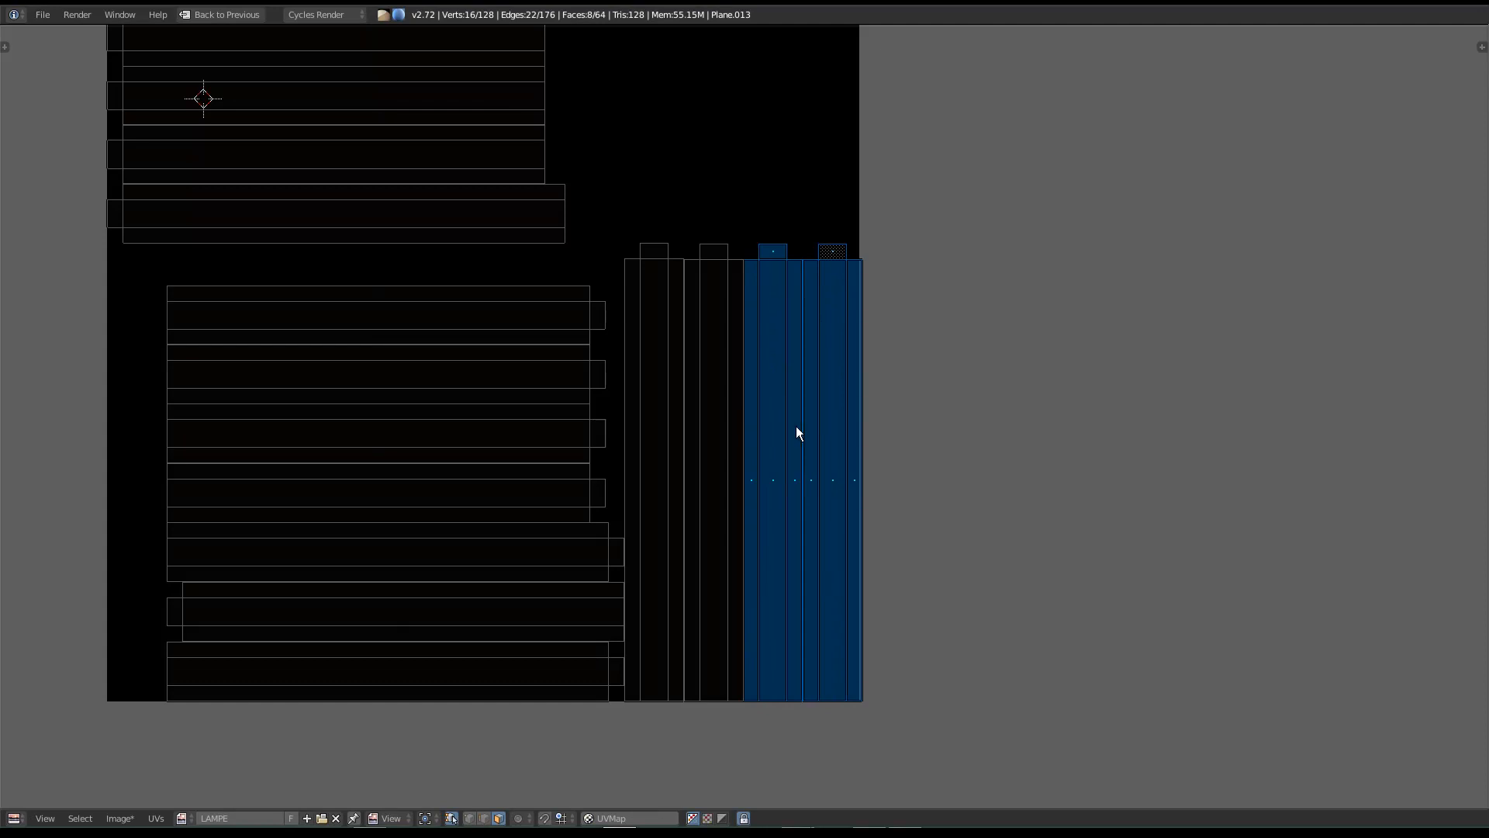
Step: Select all four vertical islands and rotate them 90 degrees to horizontal, with their small end faces pointing left
key(b)
drag(896, 702, 631, 213)
scroll(635, 263, up, 1)
scroll(634, 264, down, 2)
middle_drag(650, 300, 651, 380)
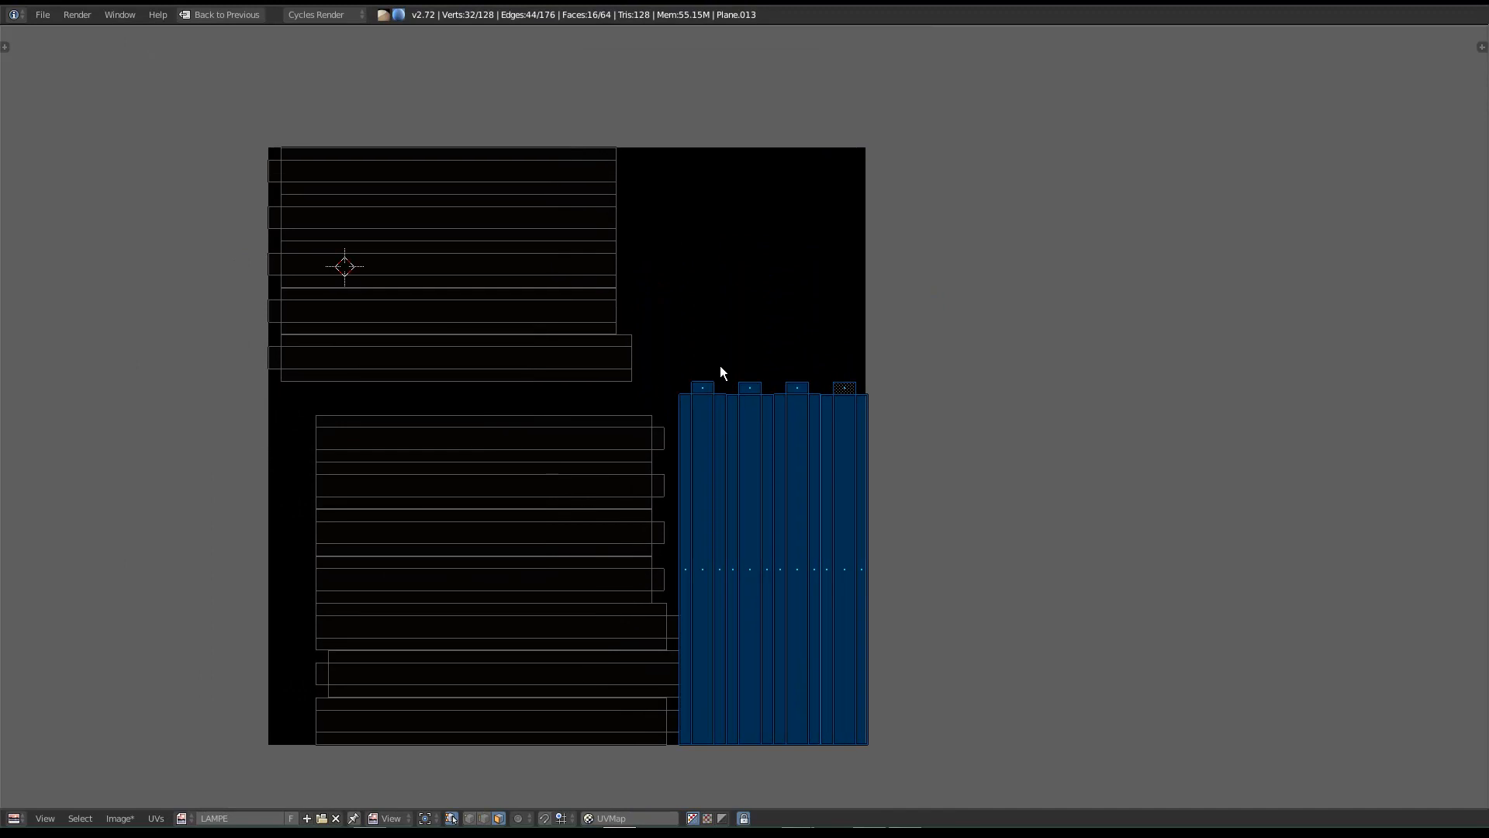
text(r90)
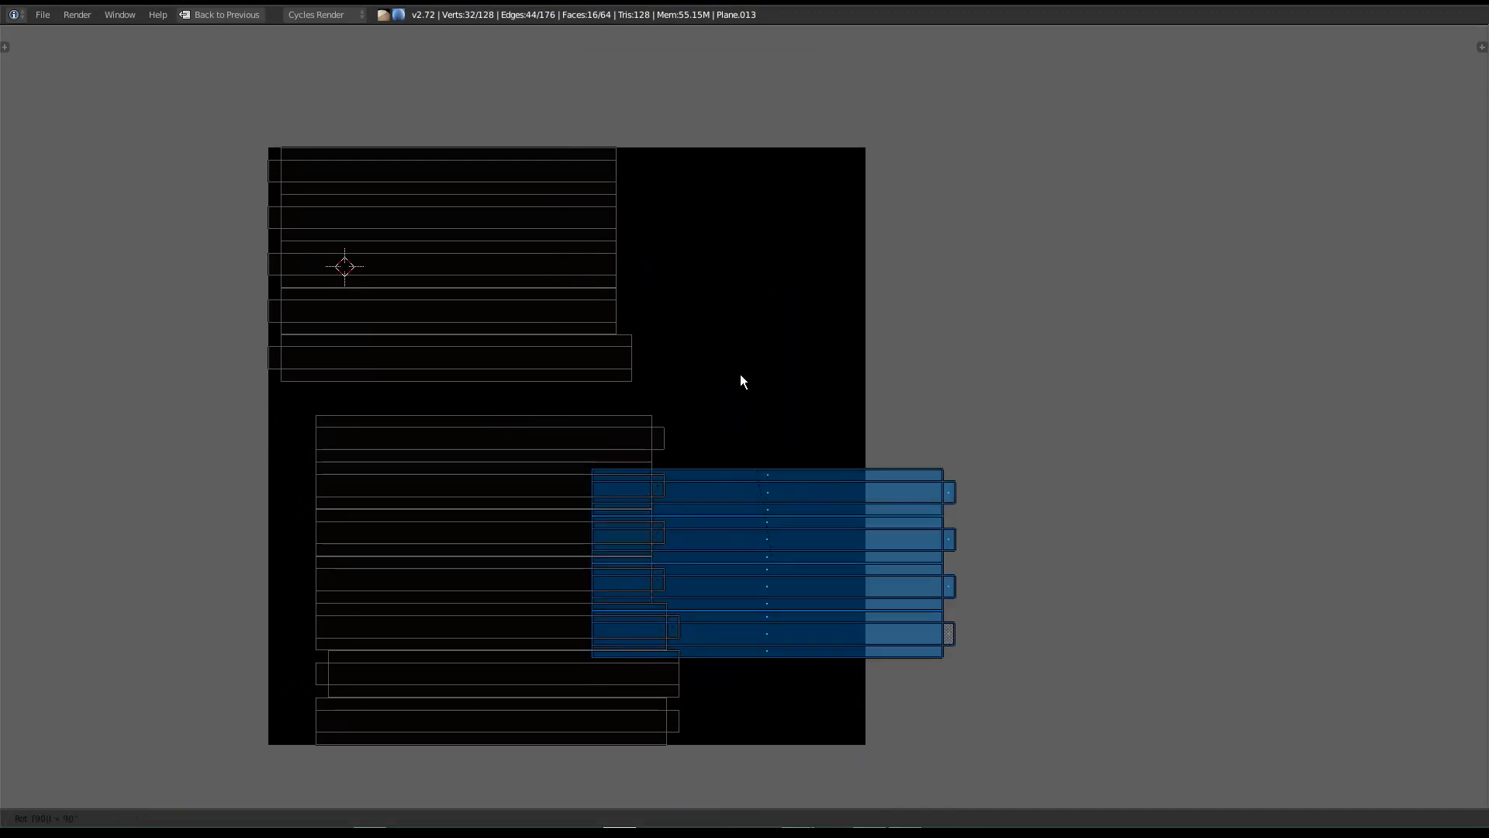
key(Return)
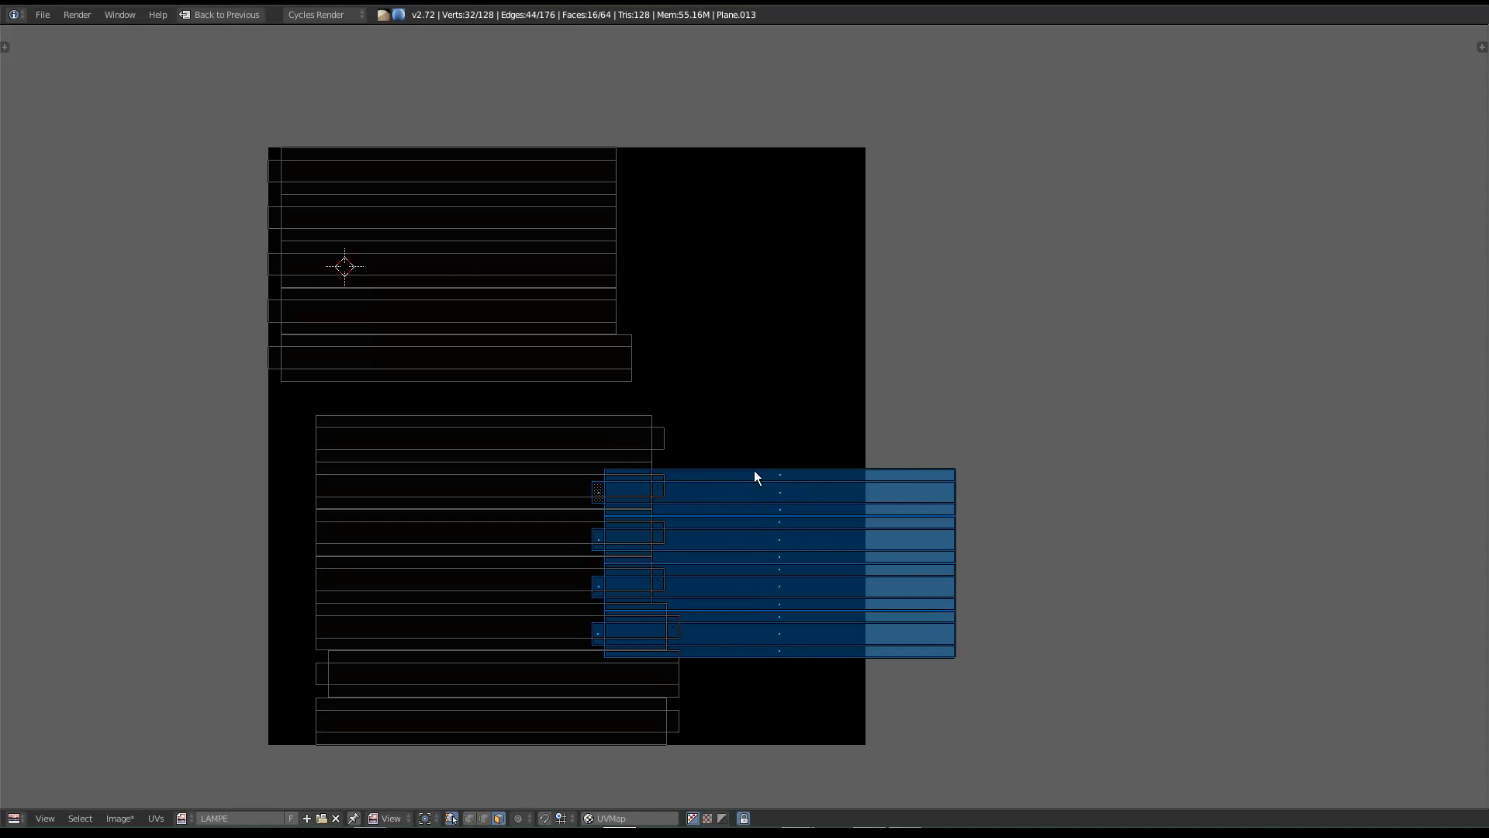
Step: Move the four selected horizontal islands out of the way, past the right edge of the texture area beside the upper stack
key(g)
click(425, 208)
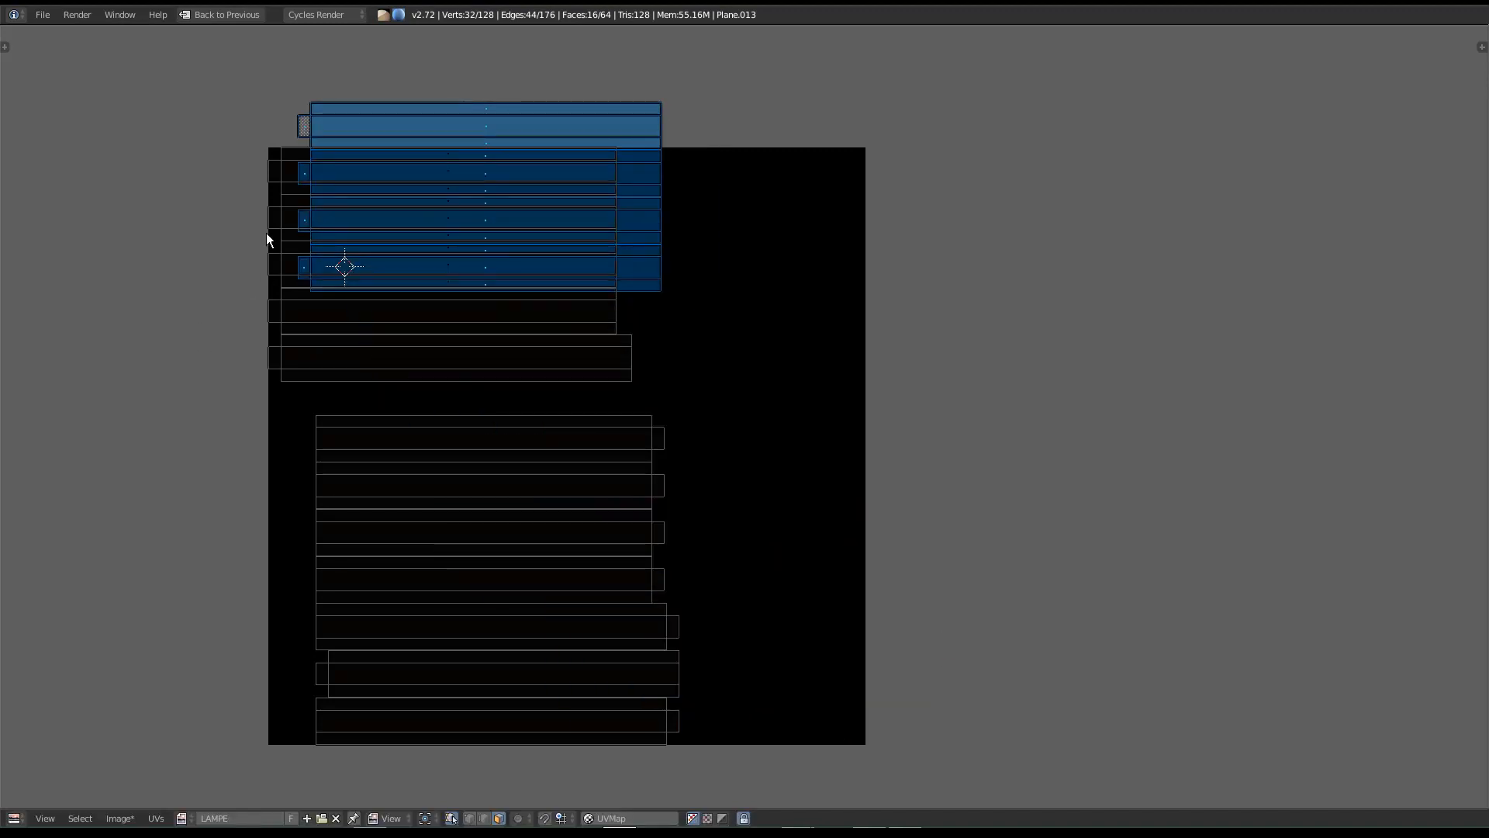
key(g)
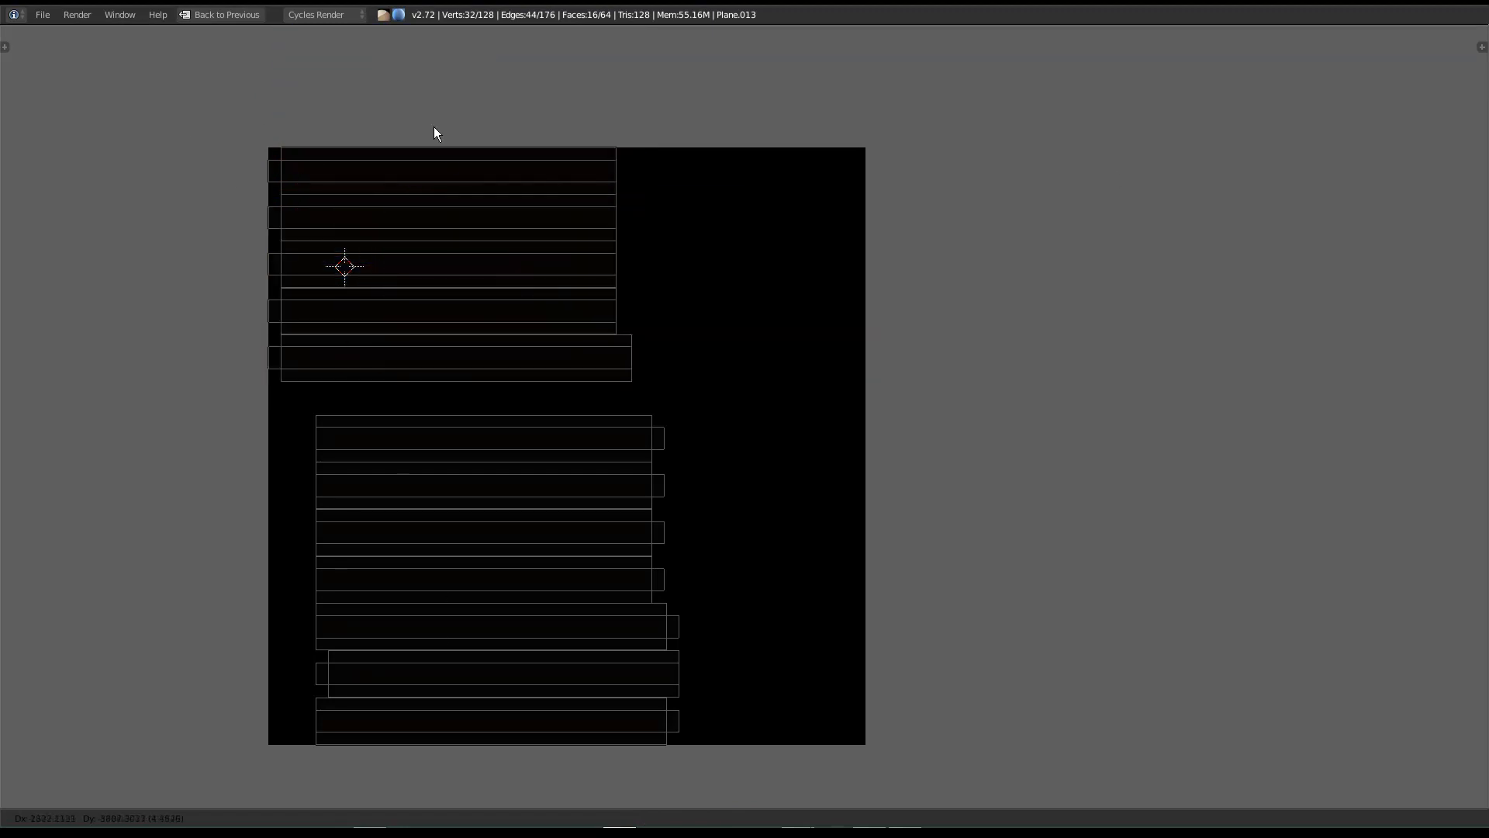
click(1349, 380)
Step: Select the top four islands of the lower stack, rotate them 180 degrees and place them directly above the upper stack
key(a)
key(b)
drag(692, 409, 263, 597)
text(r180)
key(Return)
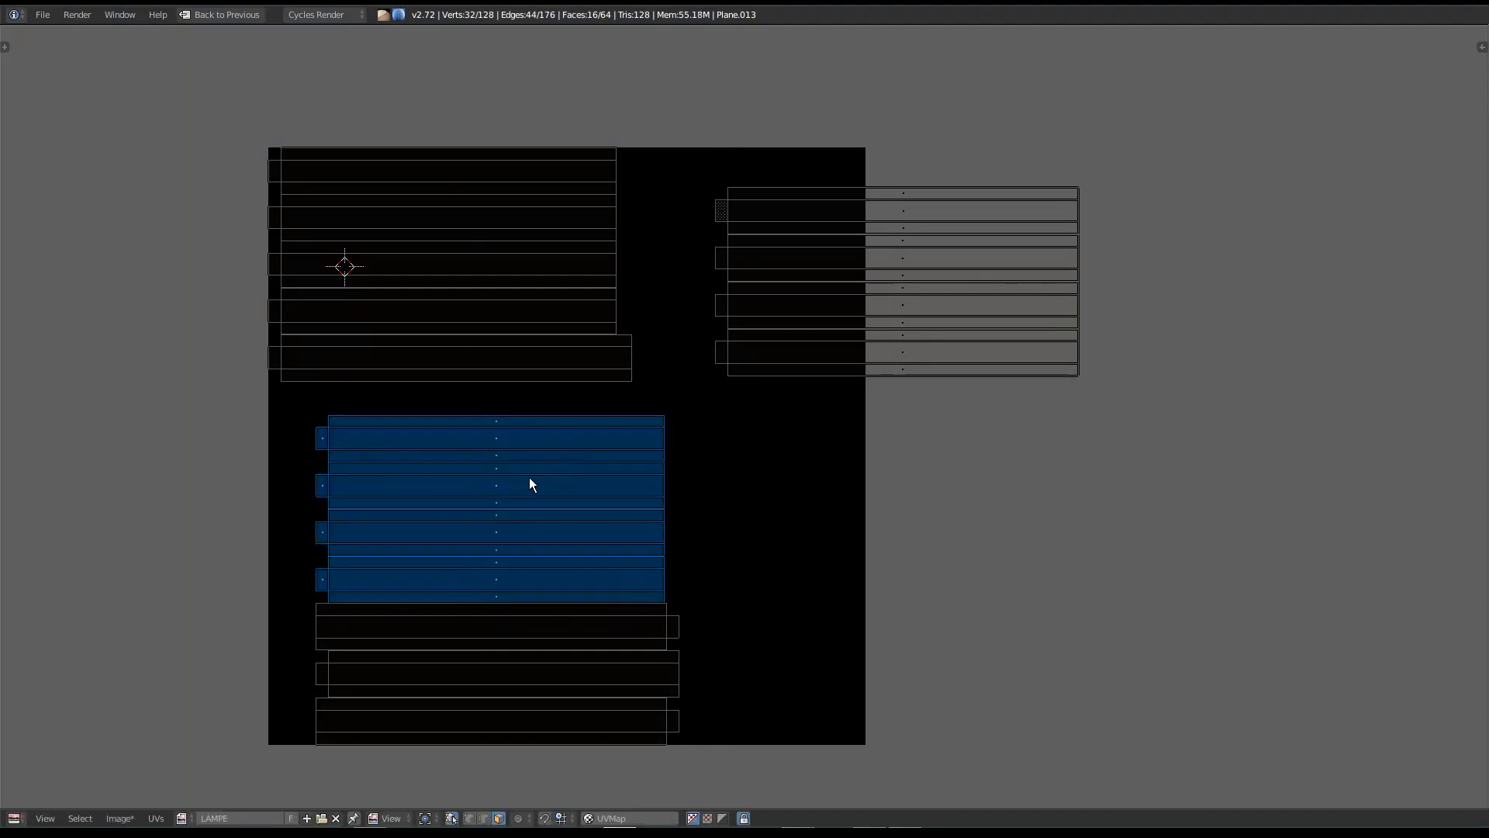
key(g)
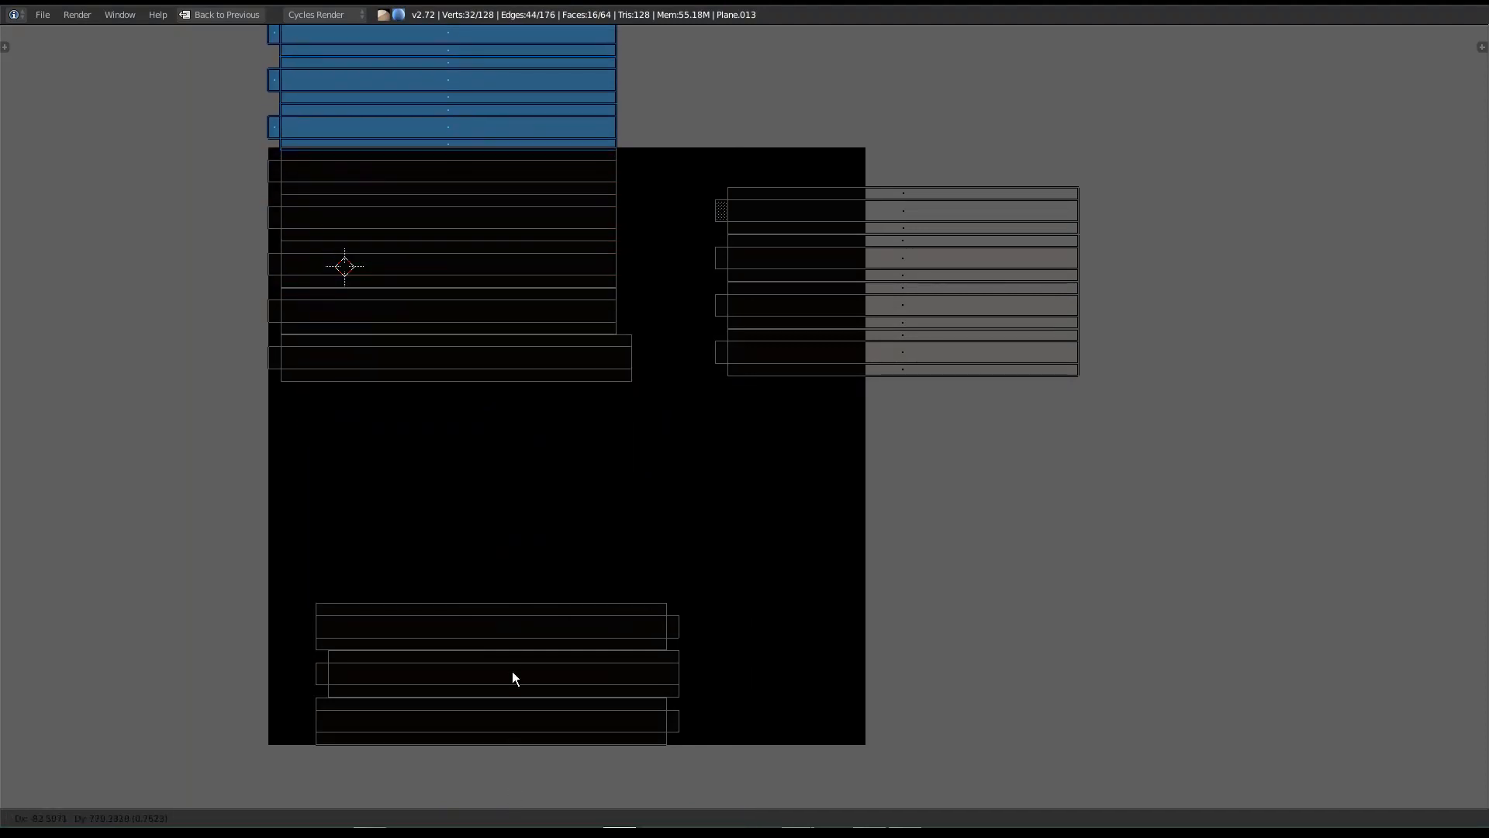
click(510, 648)
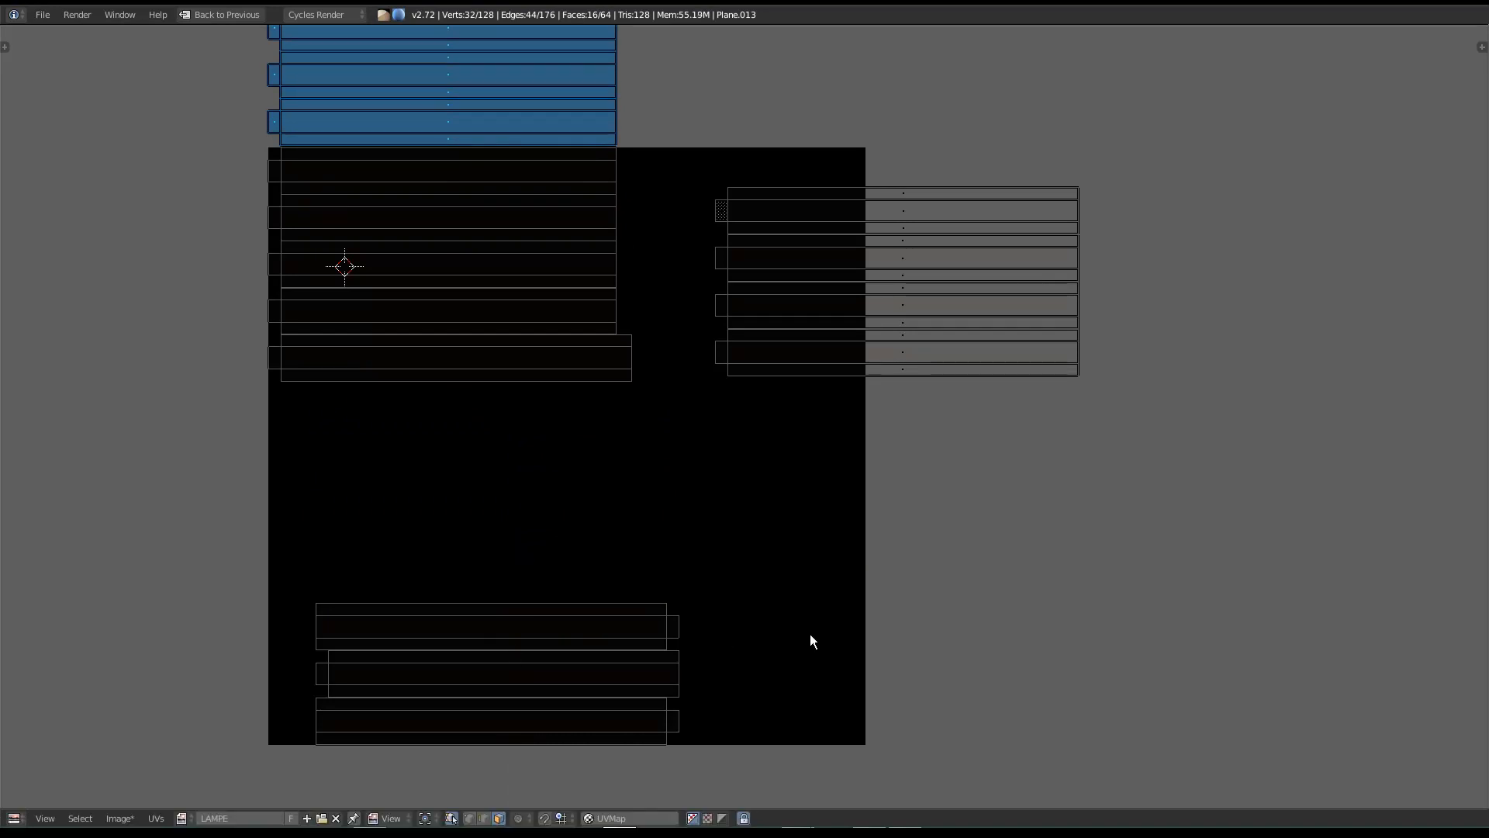
Step: Select the four islands parked beside the texture area and place them directly beneath the main stack, left edges aligned
key(a)
key(b)
drag(665, 96, 1161, 474)
key(g)
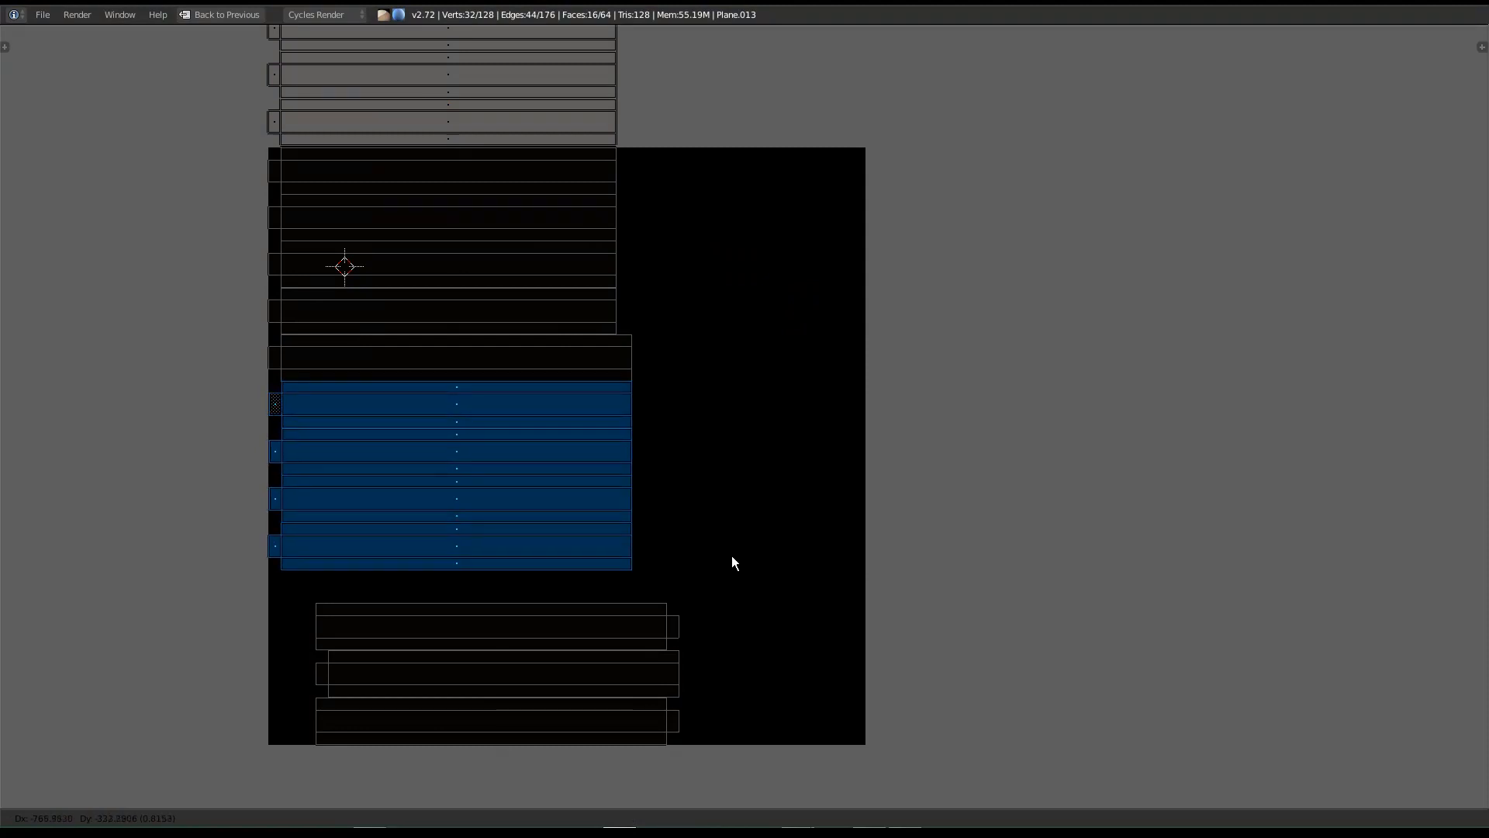
click(732, 557)
click(642, 236)
Step: Select the uppermost of the three remaining lower islands, rotate it 180 degrees and move it beneath the main stack
mouse_move(647, 277)
middle_down()
mouse_move(651, 342)
mouse_move(652, 299)
middle_up()
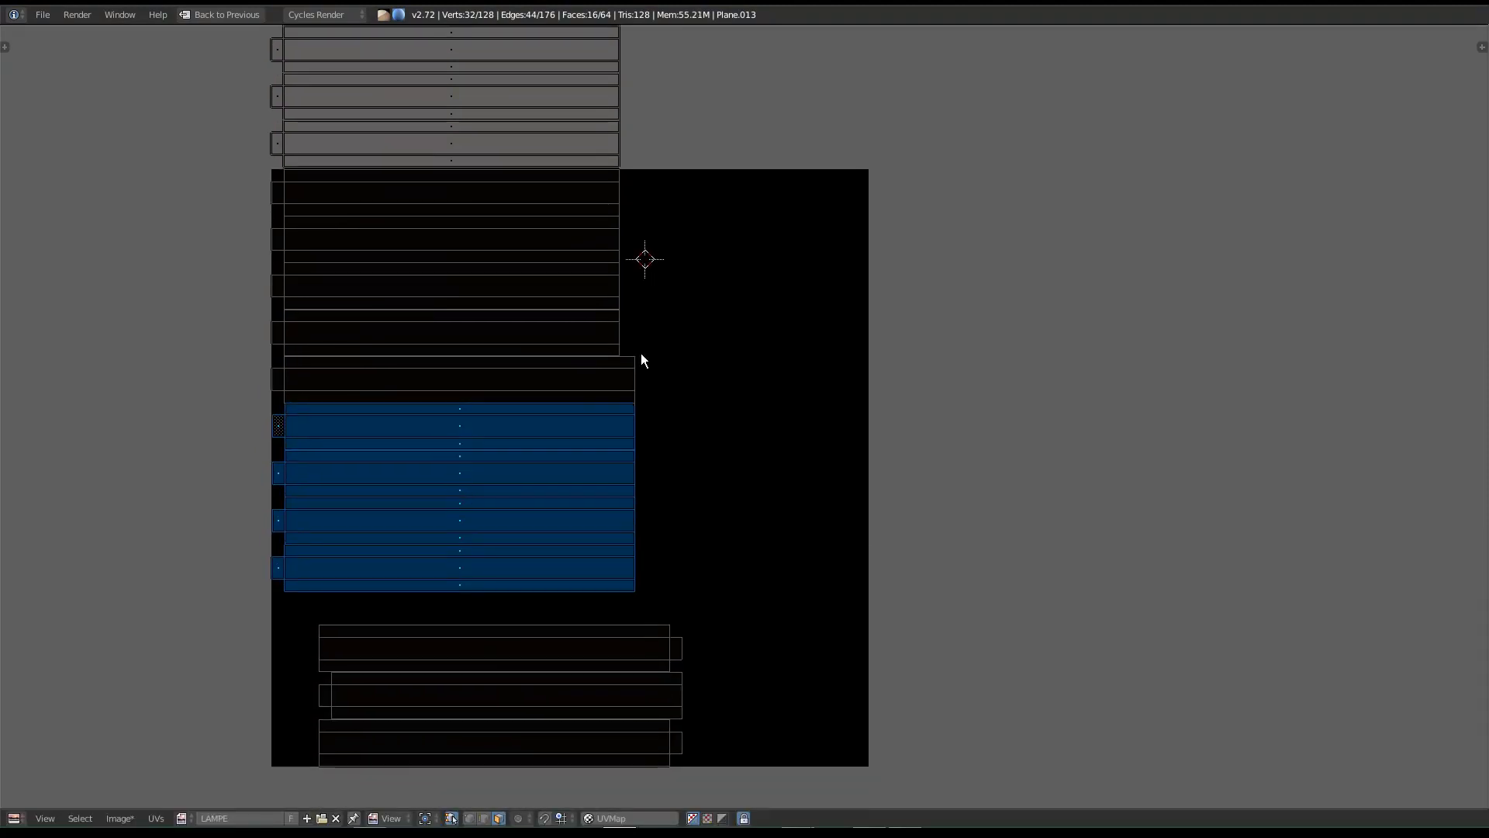
scroll(587, 520, up, 1)
middle_drag(587, 520, 629, 457)
scroll(632, 440, up, 2)
scroll(564, 658, down, 2)
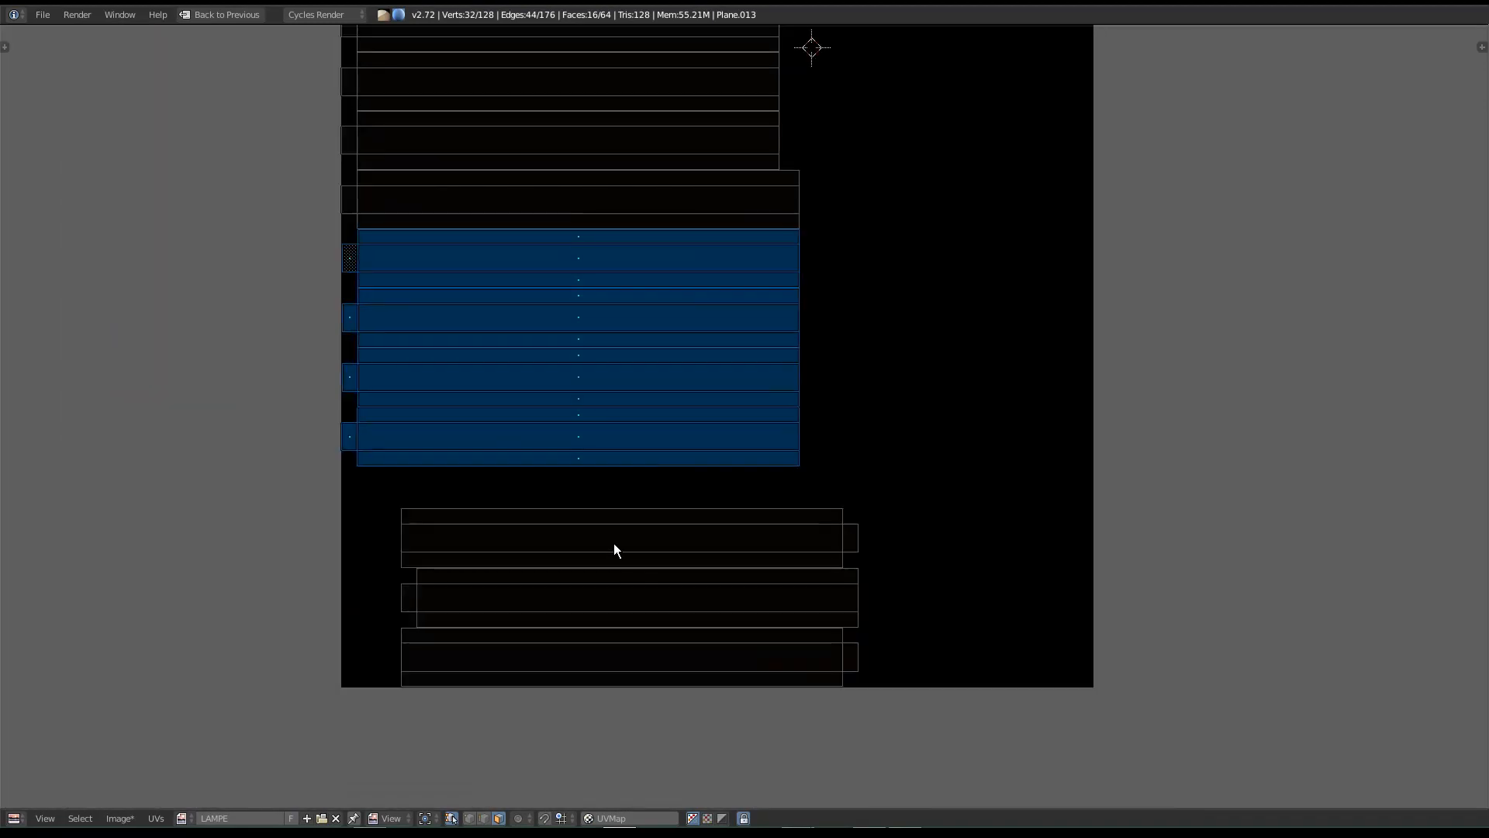
key(a)
key(b)
drag(369, 489, 914, 556)
scroll(698, 543, down, 2)
text(180)
key(Return)
key(g)
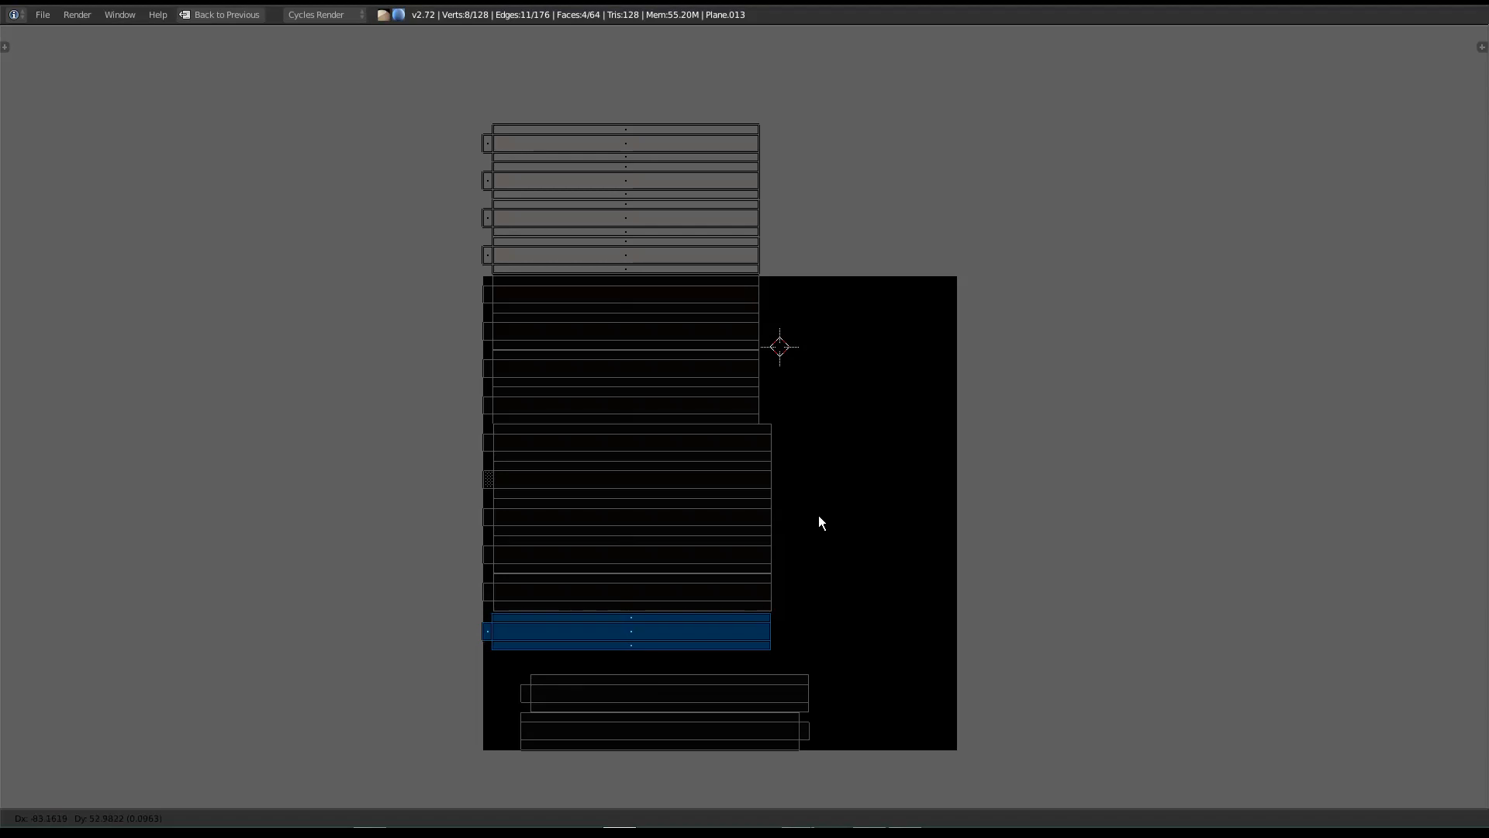
click(840, 514)
Step: Fine-tune the moved island's position so it sits tightly under the stack and lines up with its edges
scroll(690, 668, up, 4)
scroll(687, 669, up, 1)
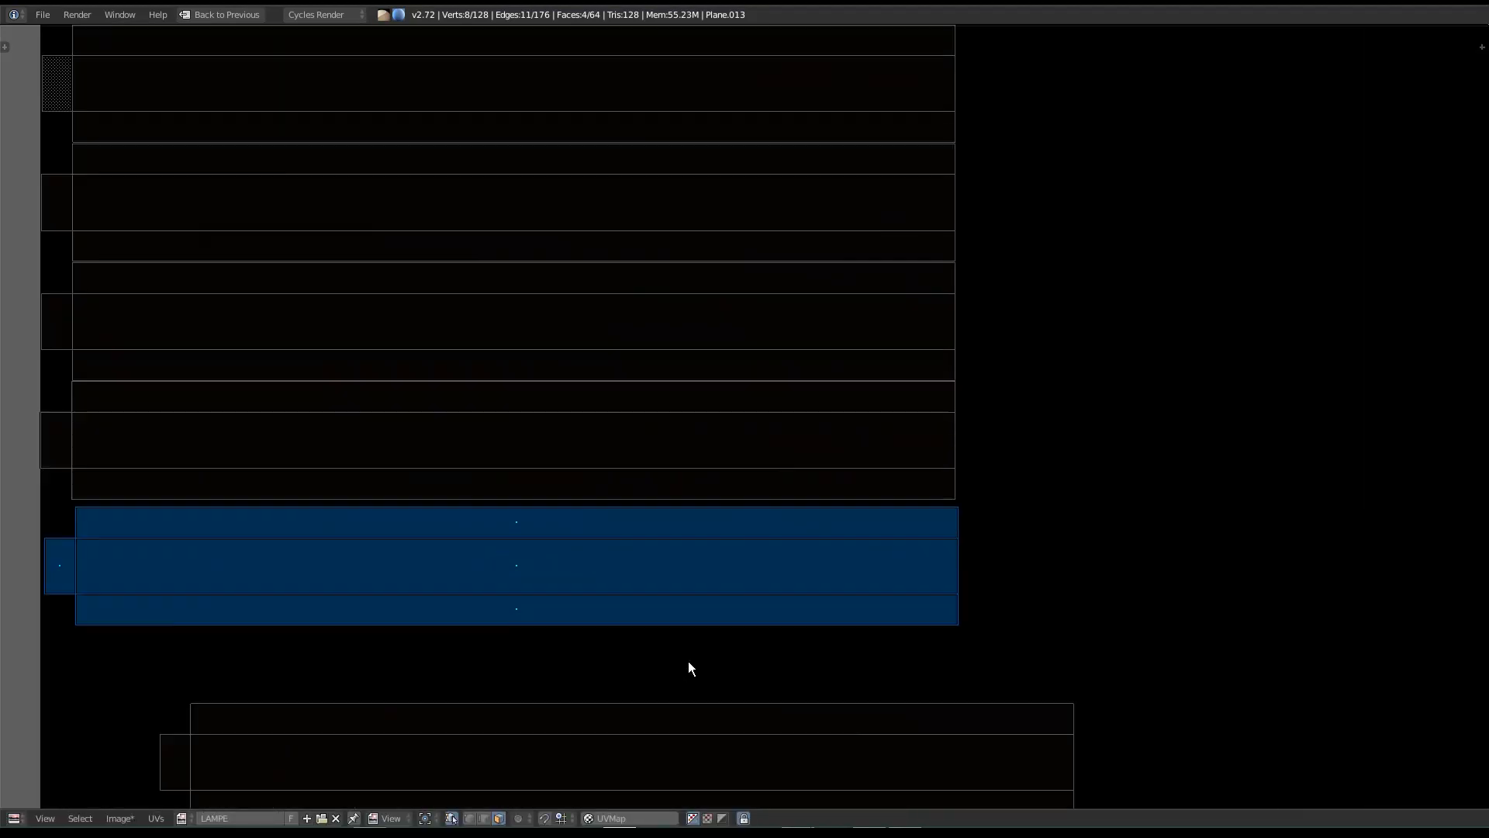
scroll(812, 602, down, 1)
key(g)
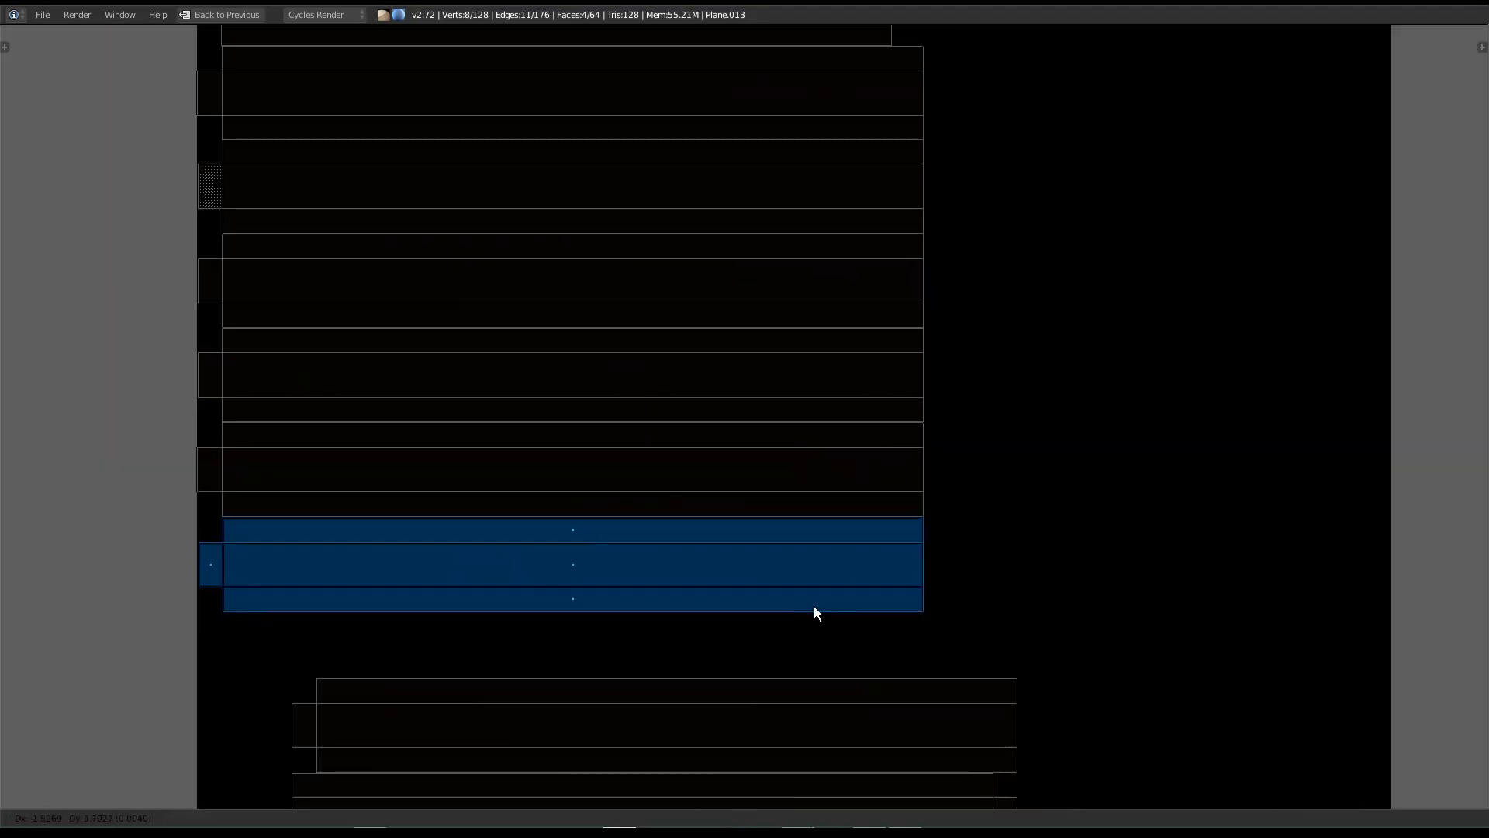
click(813, 607)
Step: Select the upper of the two remaining loose islands and move it beneath the stack without rotating it
middle_drag(626, 273, 639, 514)
scroll(639, 514, down, 1)
middle_drag(685, 306, 689, 545)
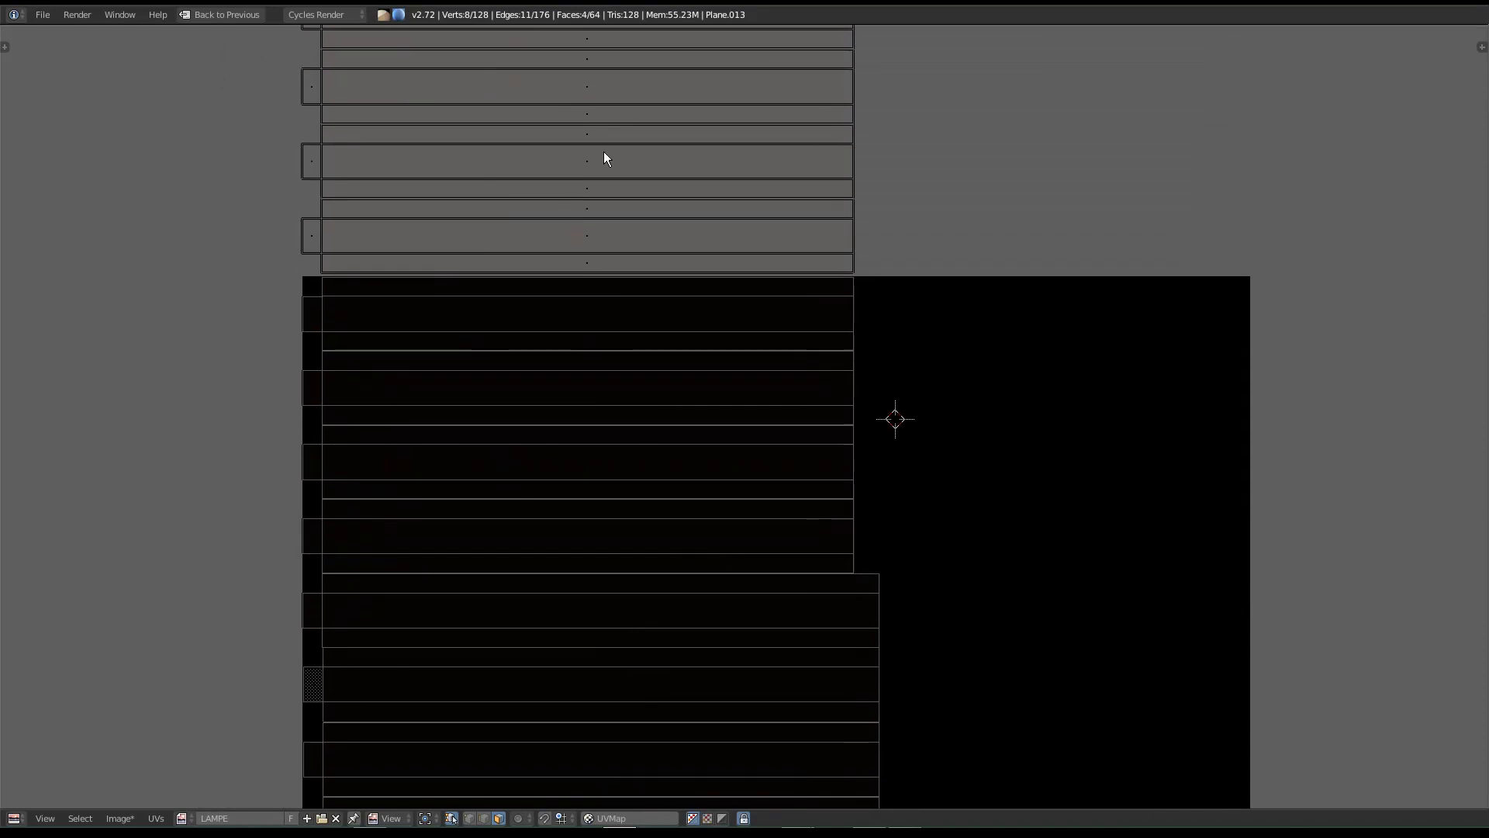
scroll(635, 753, down, 1)
middle_drag(635, 753, 691, 441)
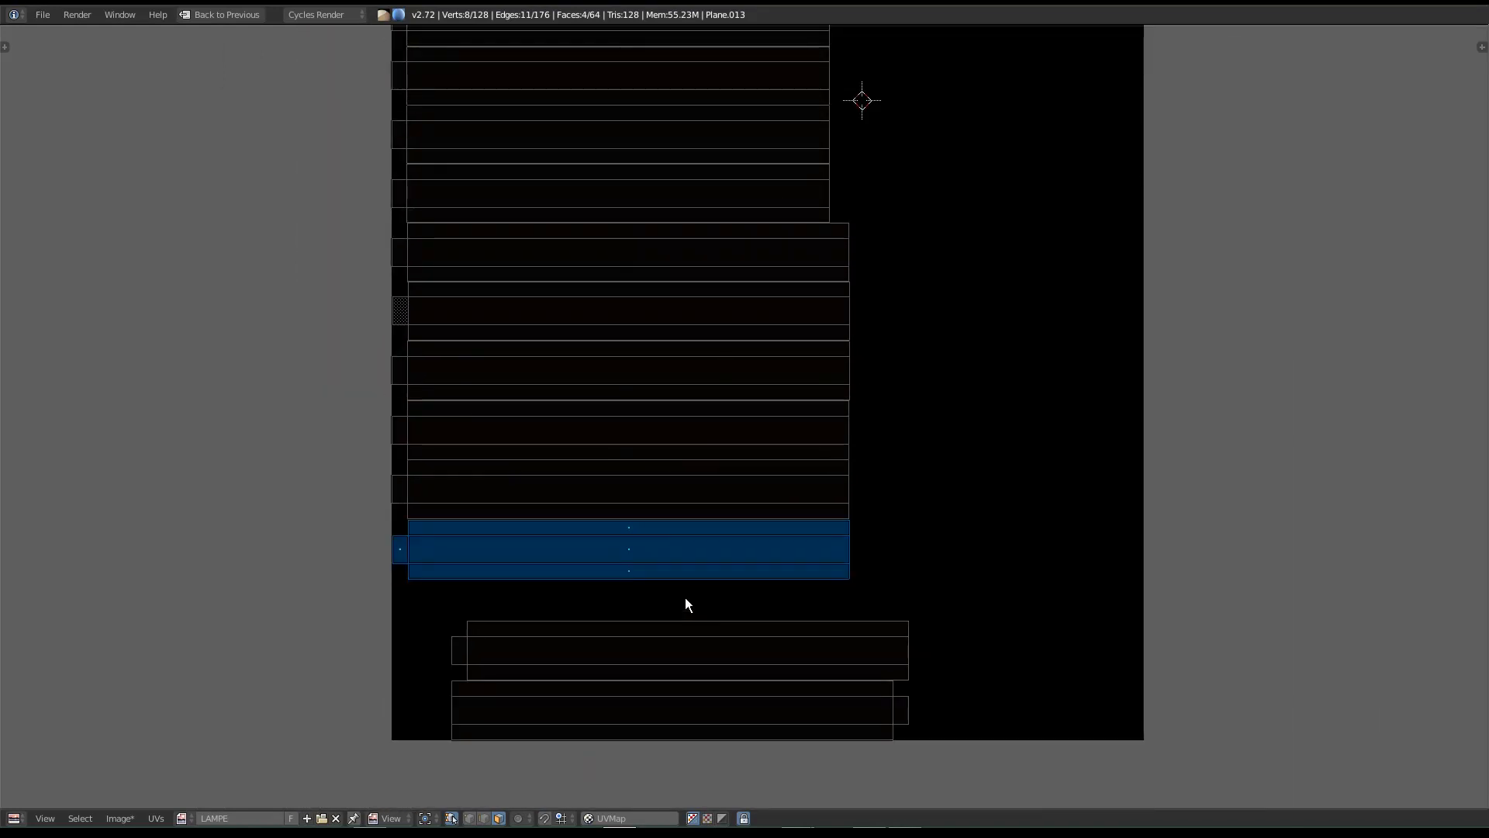
scroll(685, 597, up, 1)
middle_drag(688, 579, 685, 533)
key(a)
key(b)
drag(990, 585, 301, 656)
key(g)
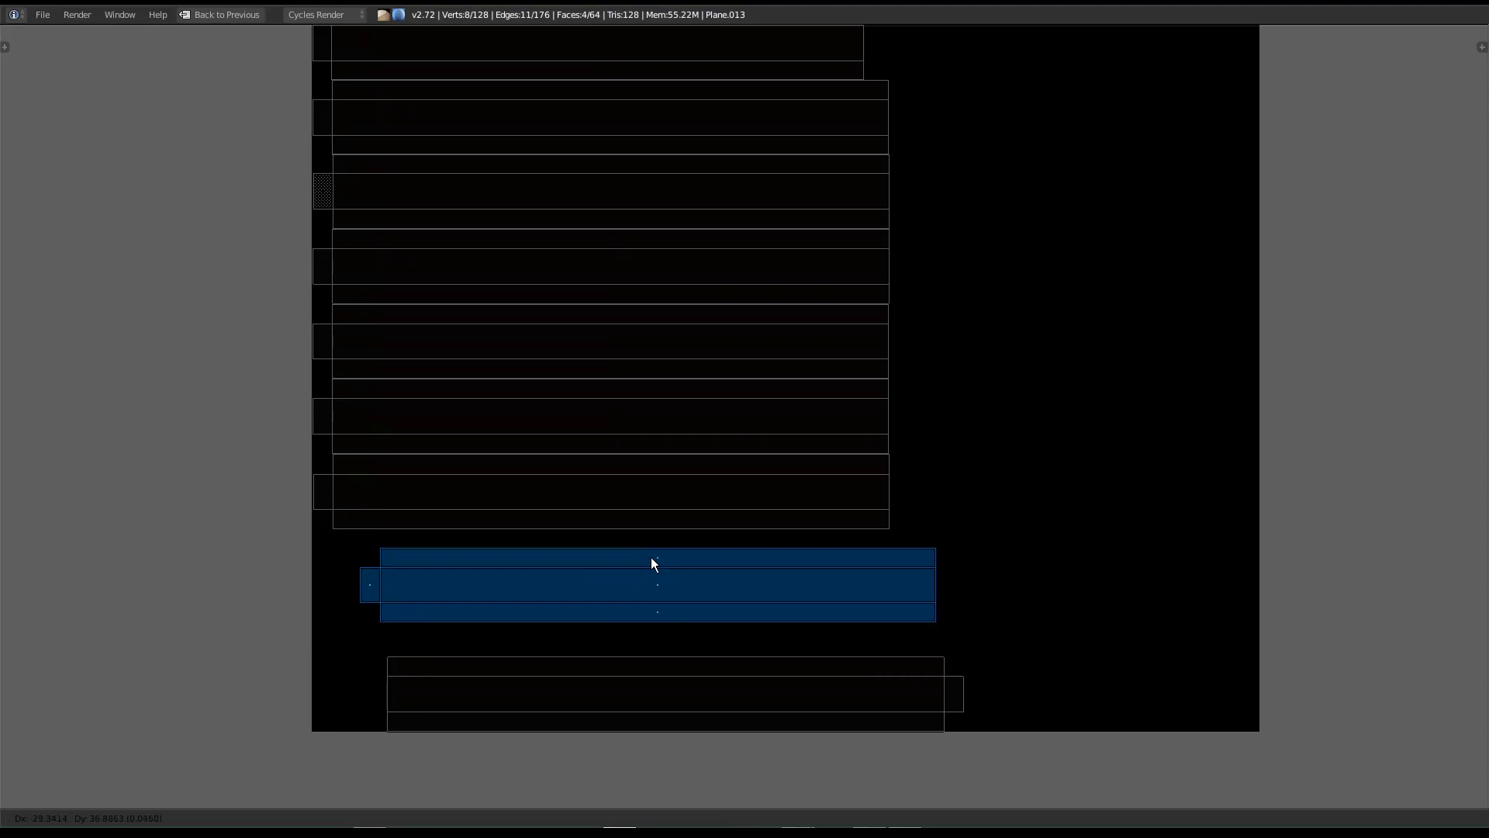
click(500, 466)
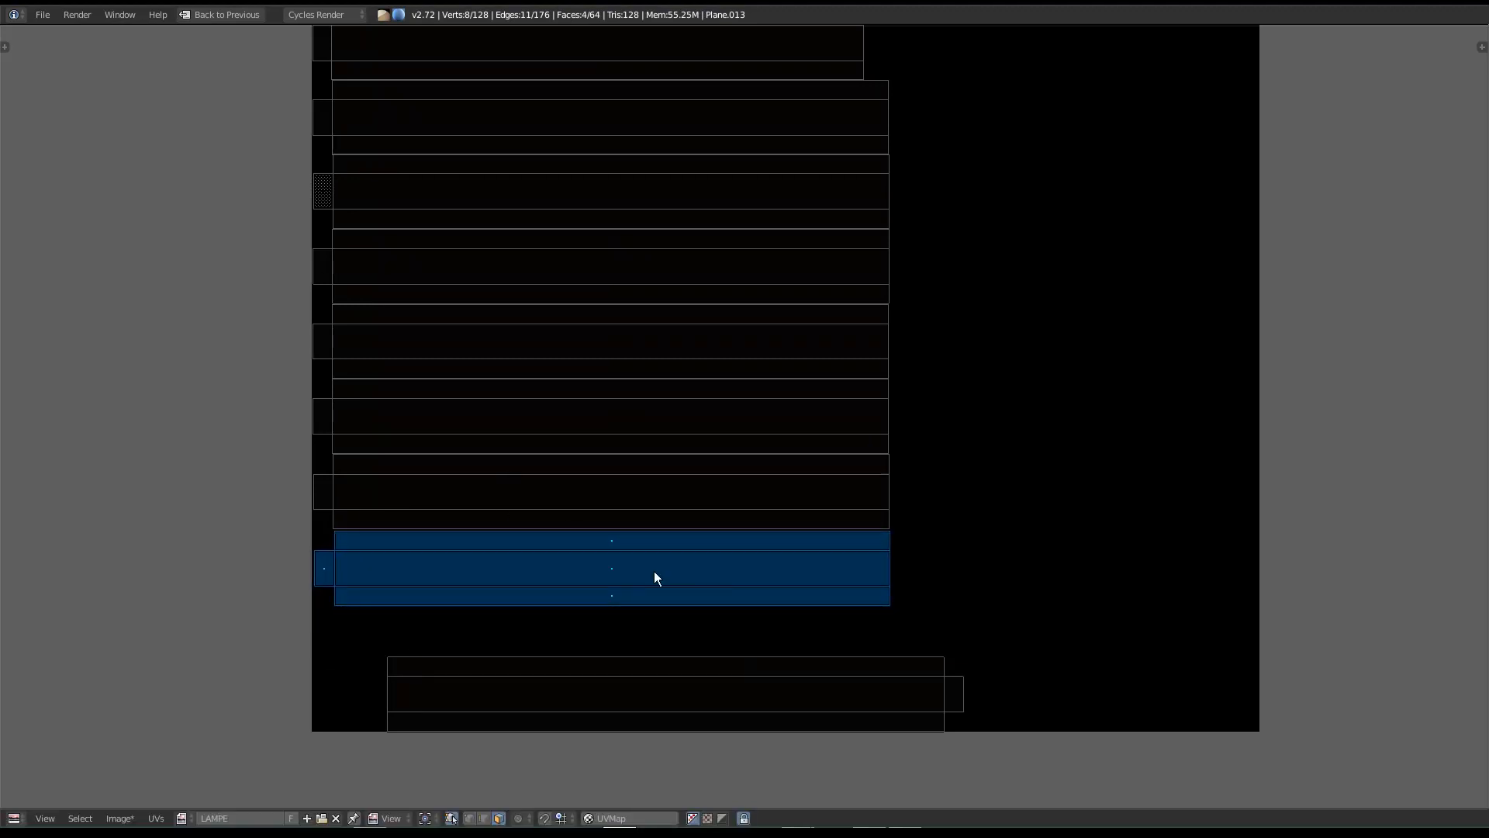
Step: Nudge the newly added island so it closes the gap and aligns with the right edges of the islands above
middle_drag(551, 397, 555, 590)
scroll(575, 481, down, 3)
middle_drag(624, 358, 626, 477)
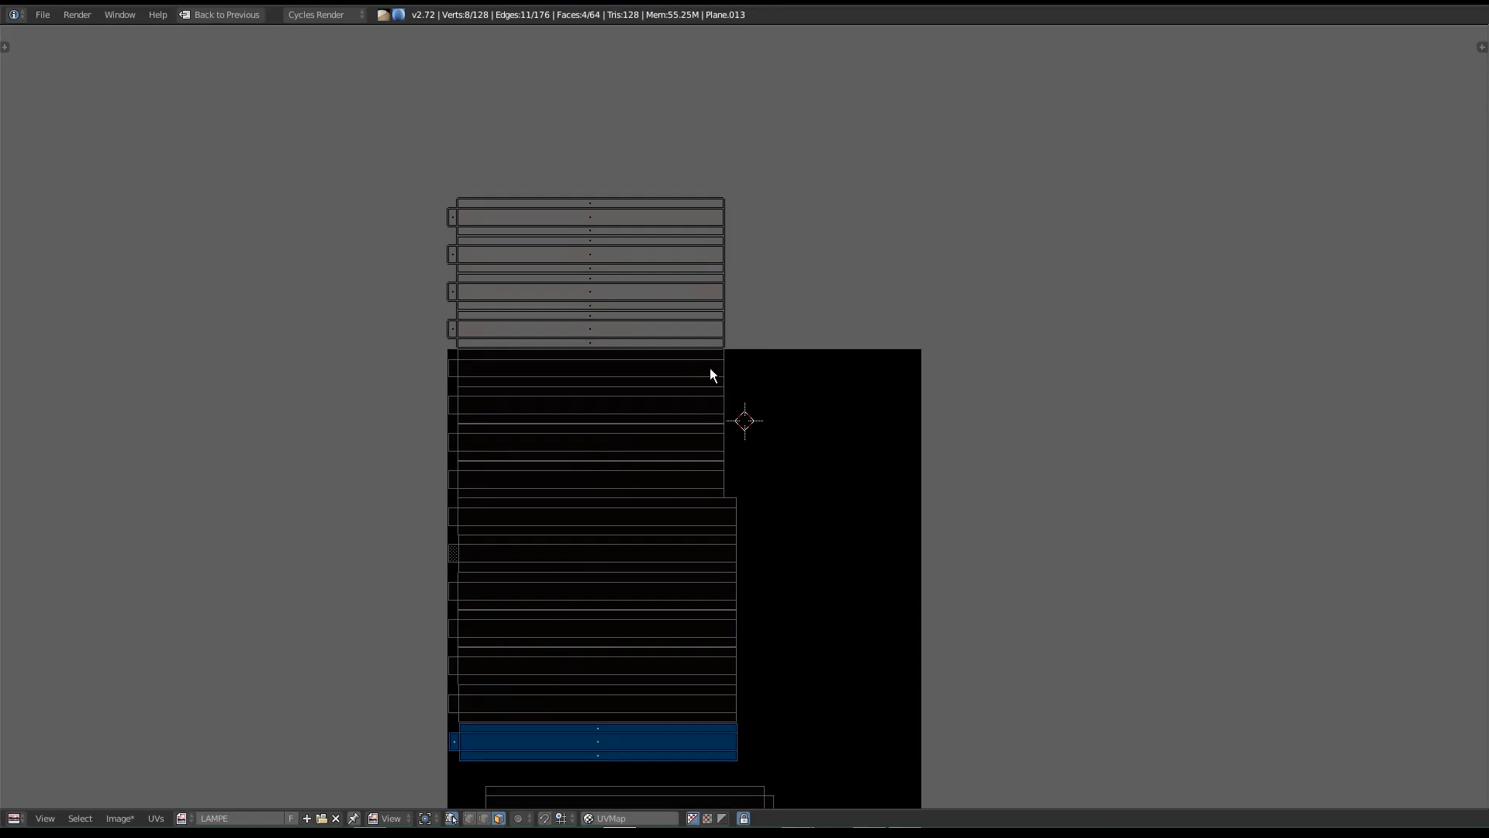
middle_drag(673, 617, 682, 347)
scroll(682, 347, up, 4)
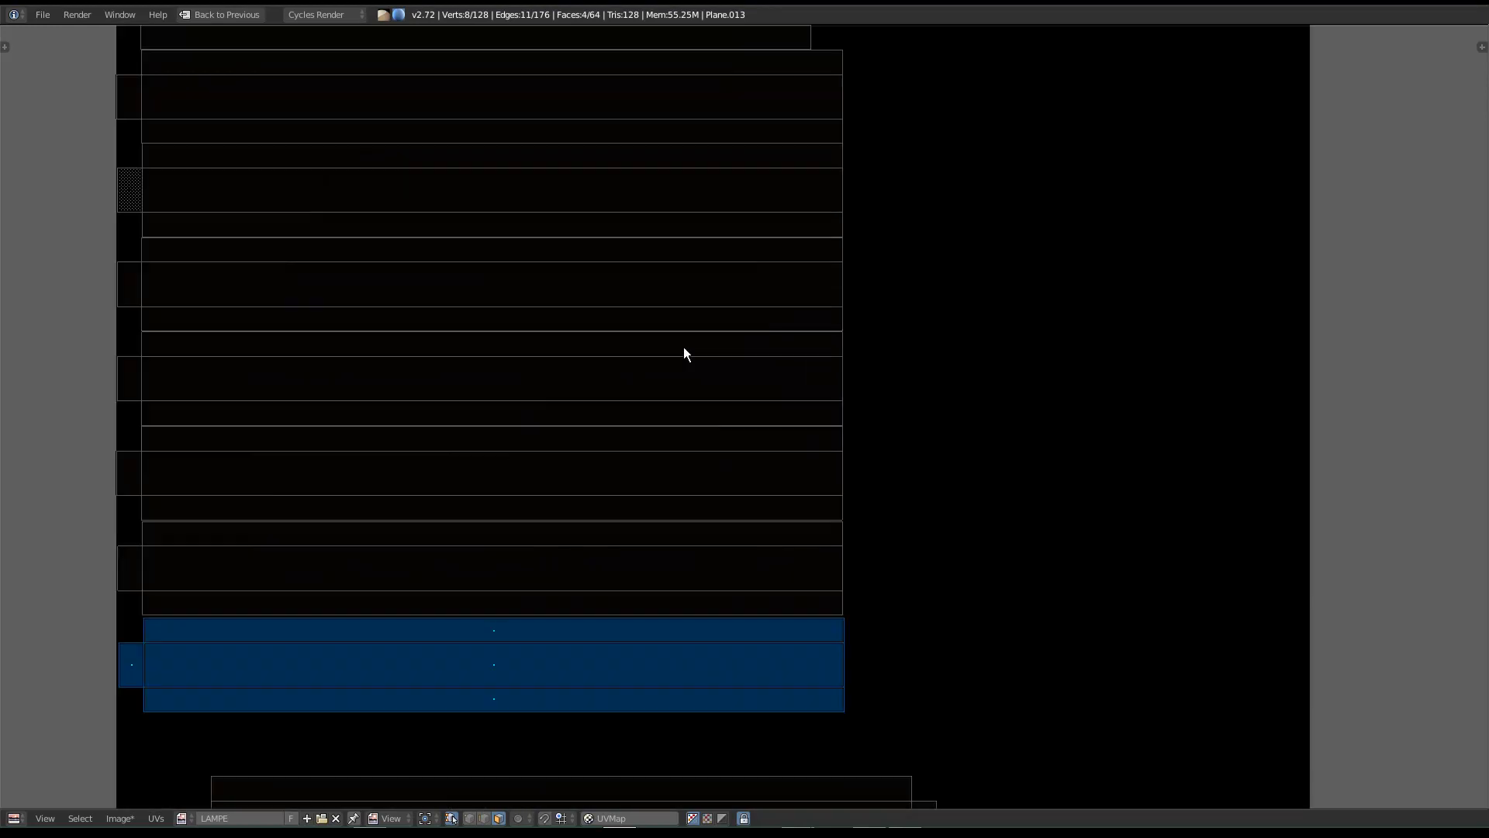
scroll(826, 625, up, 1)
middle_drag(836, 615, 854, 547)
scroll(855, 560, up, 2)
key(g)
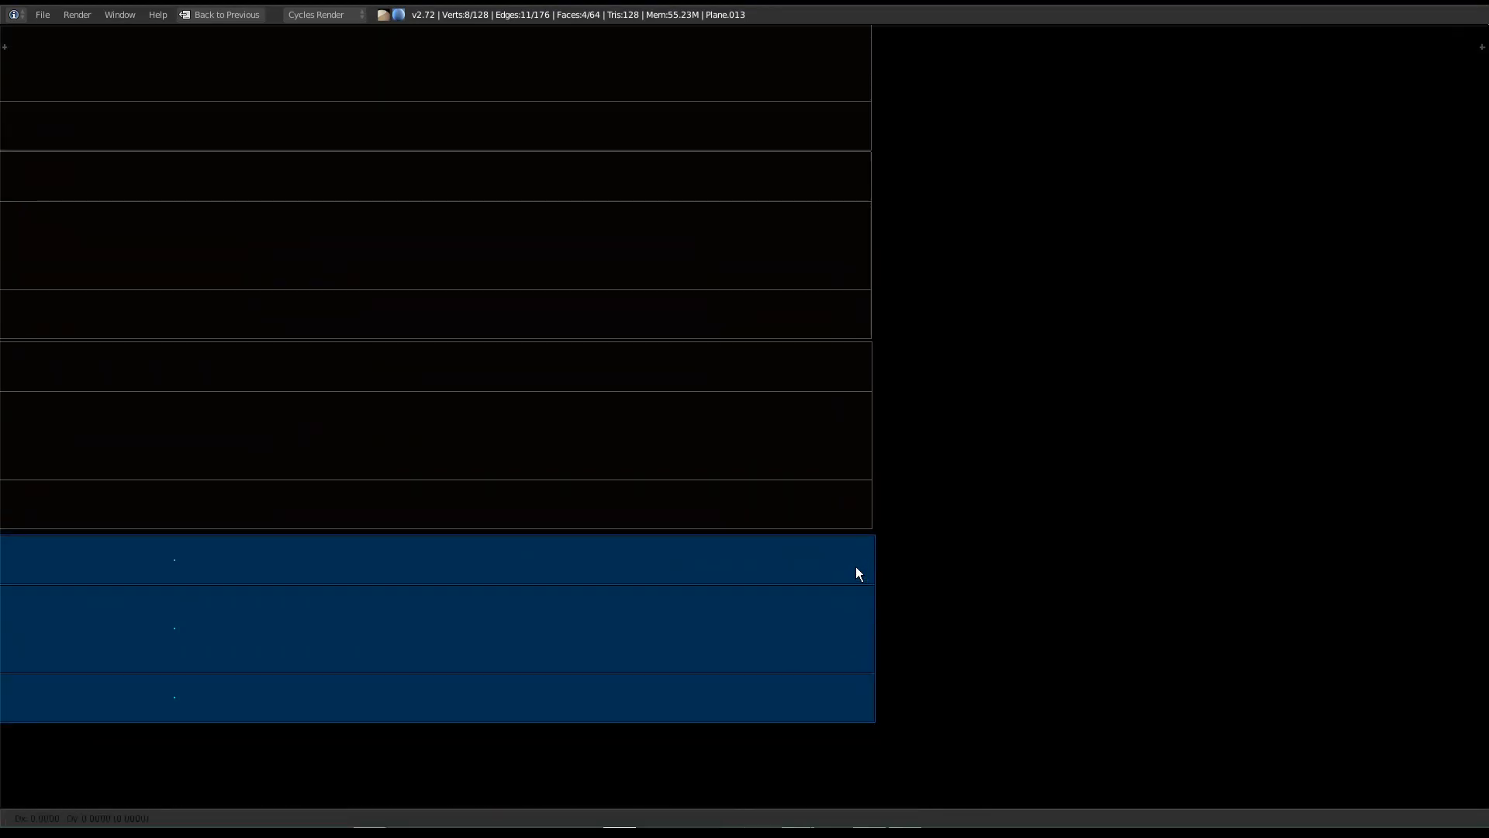
click(837, 542)
Step: Select the last loose island, rotate it 180 degrees and move it to the end of the stack
scroll(836, 548, down, 2)
key(a)
scroll(648, 608, down, 4)
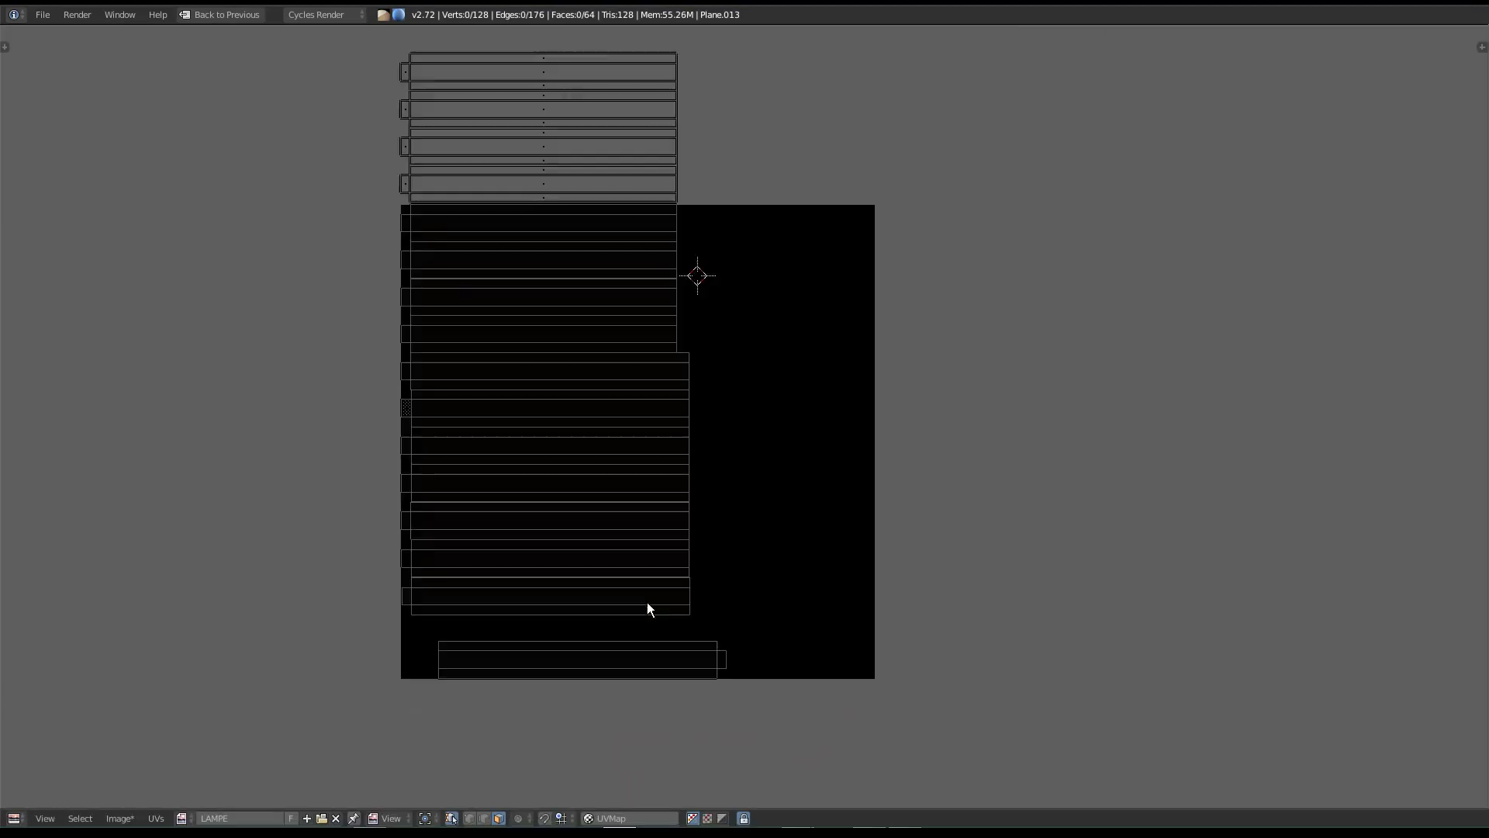
text(l)
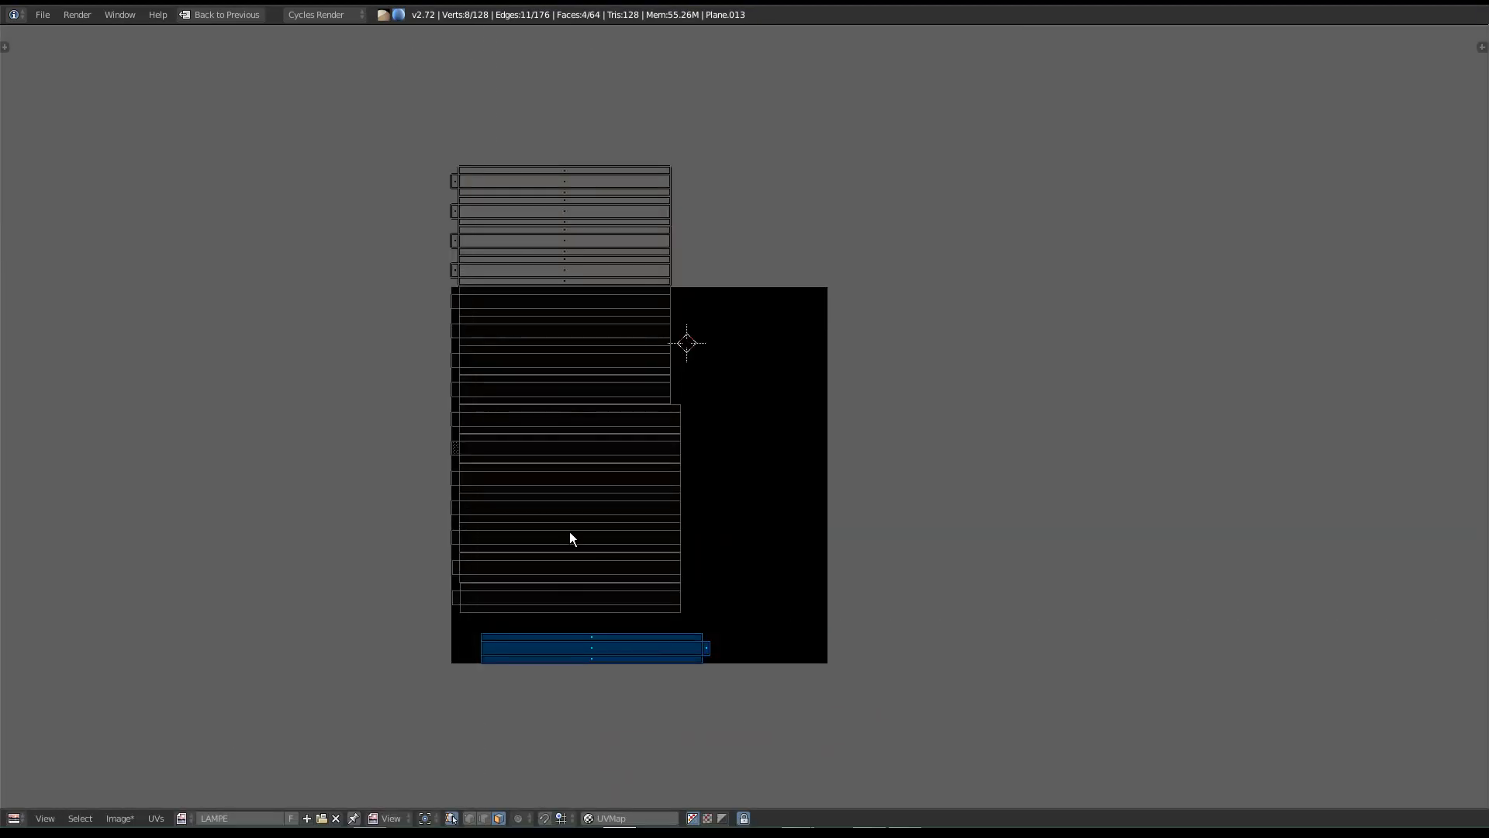
text(r180)
key(Return)
scroll(549, 512, up, 4)
shift+scroll(776, 620, down, 2)
key(g)
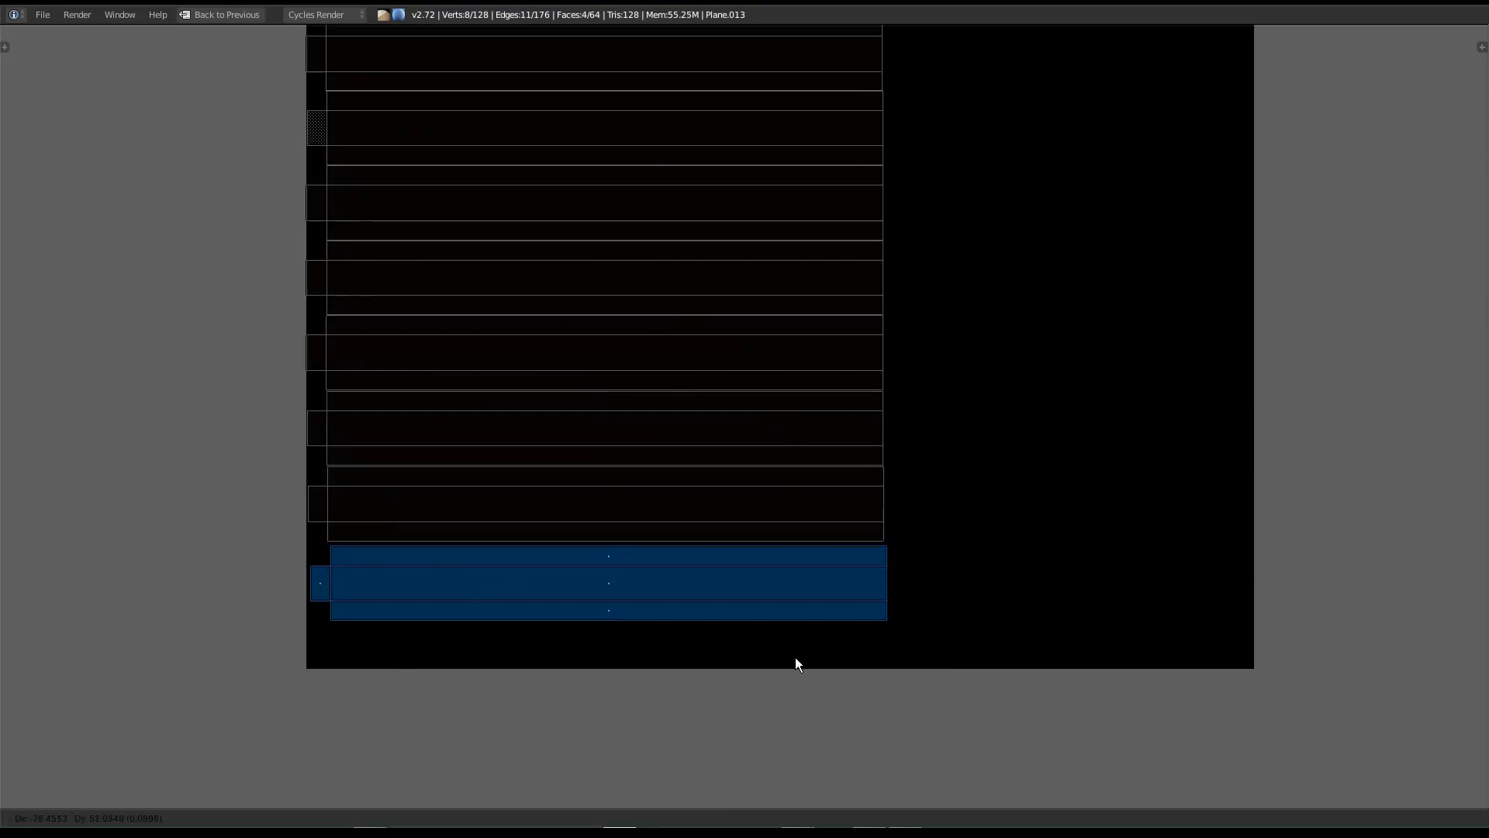
click(787, 658)
Step: Fine-tune the last island's position so it fits tightly against the island above it
scroll(796, 658, up, 4)
key(g)
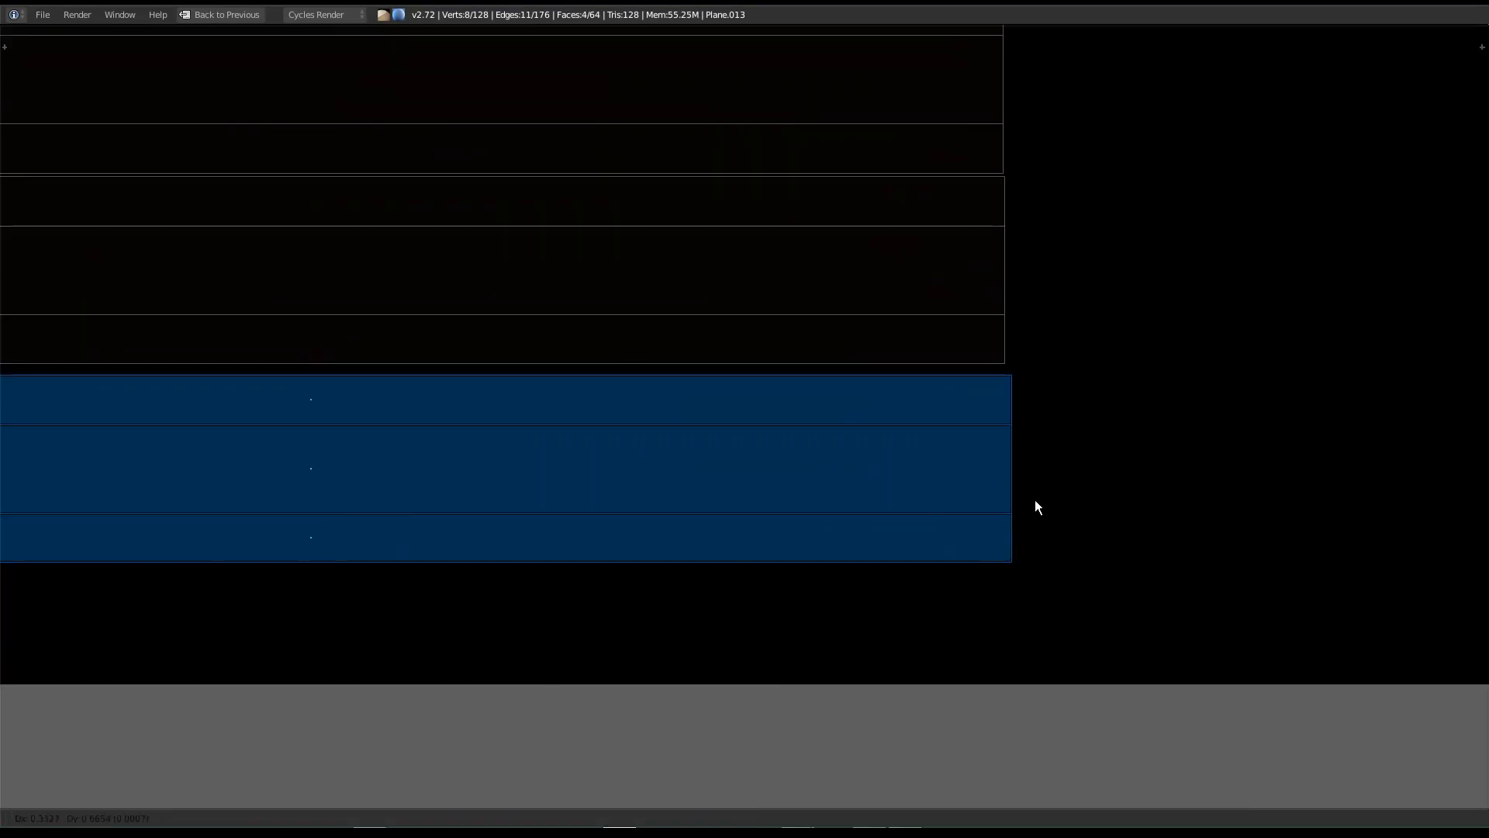
click(963, 419)
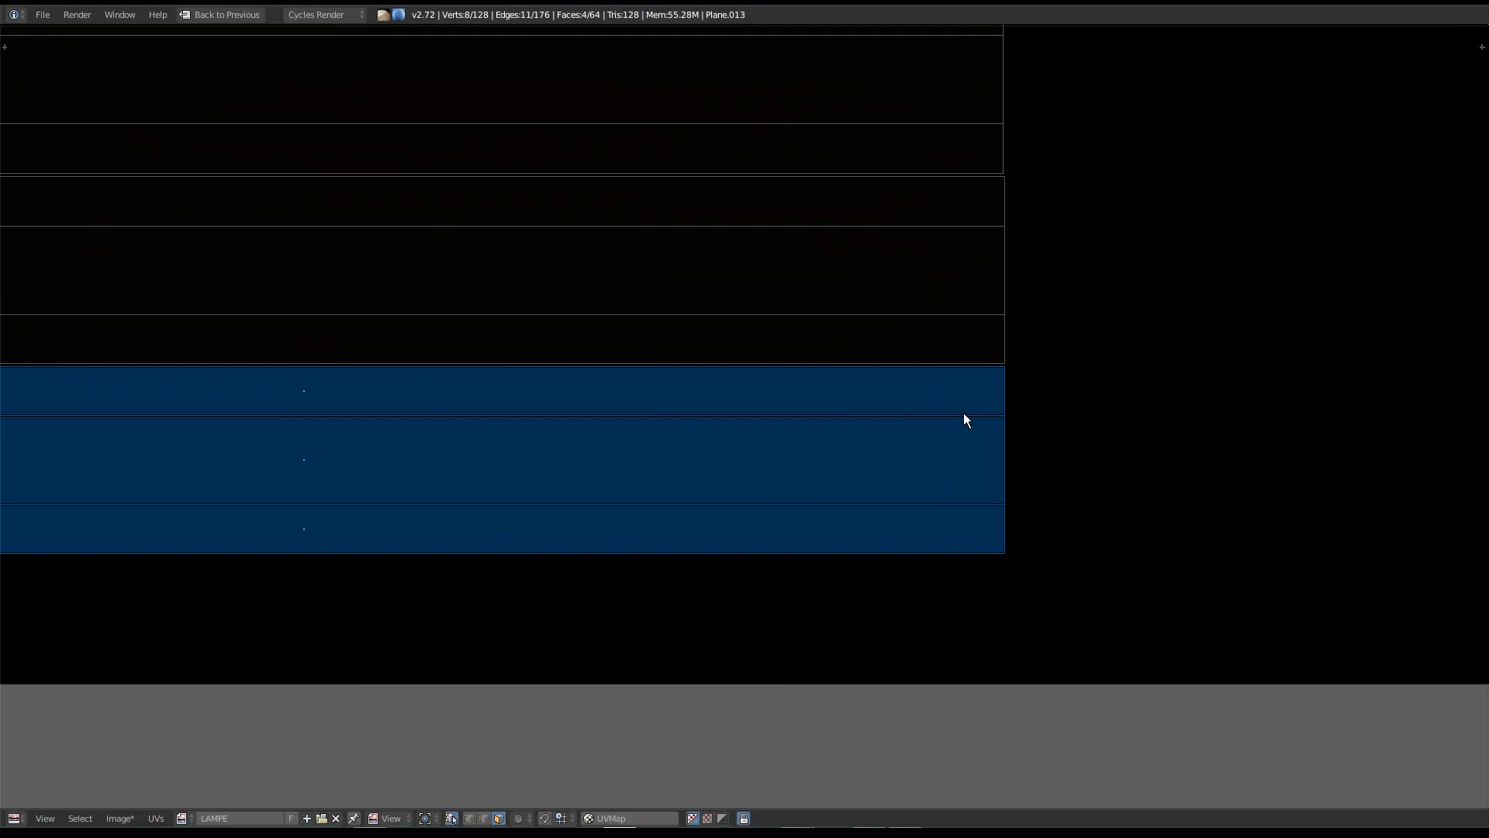
scroll(863, 465, down, 5)
middle_drag(702, 518, 721, 627)
scroll(722, 588, down, 3)
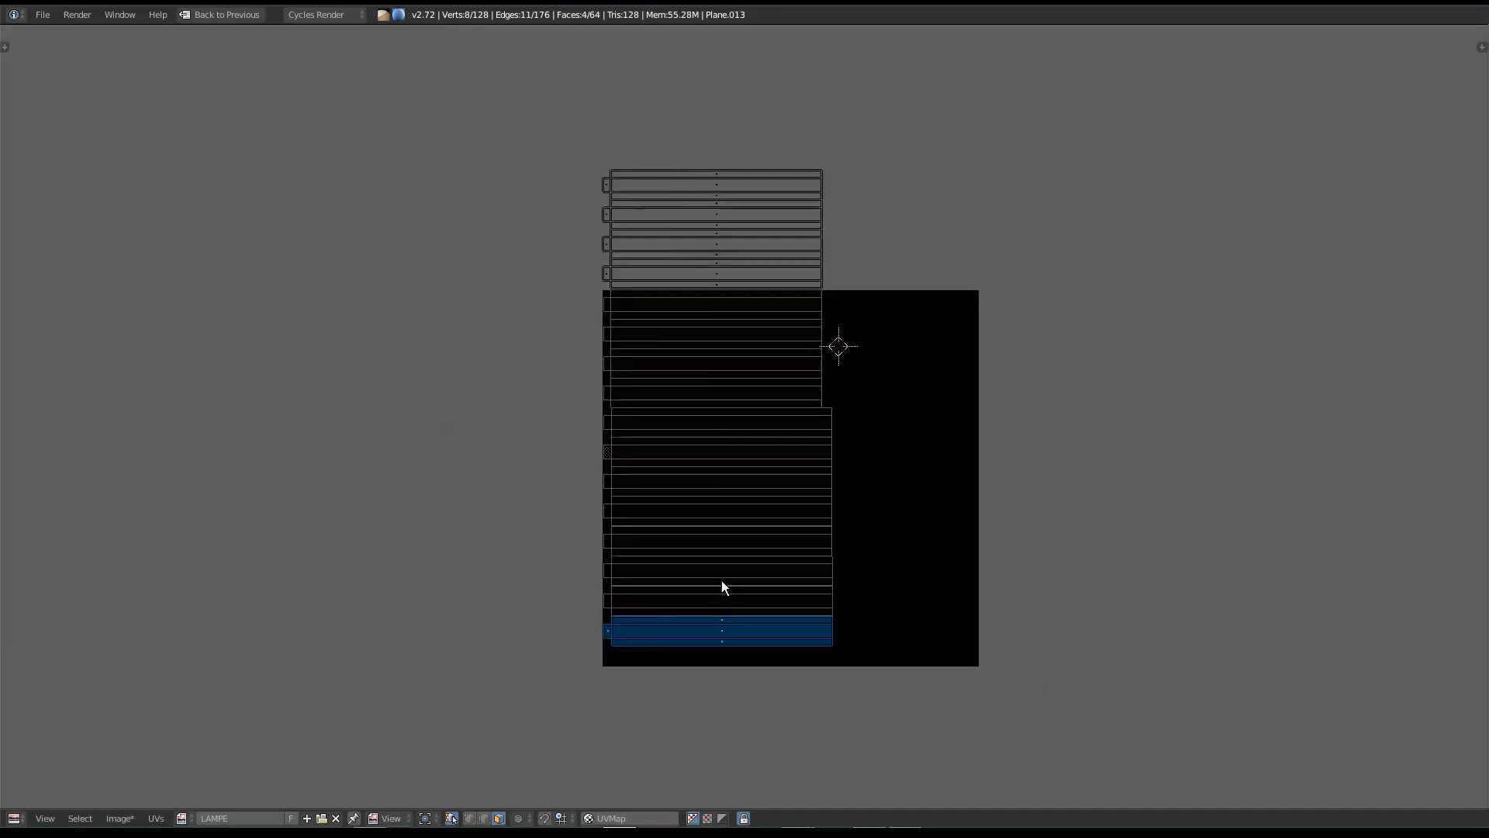
key(ctrl+Up)
key(ctrl+Up)
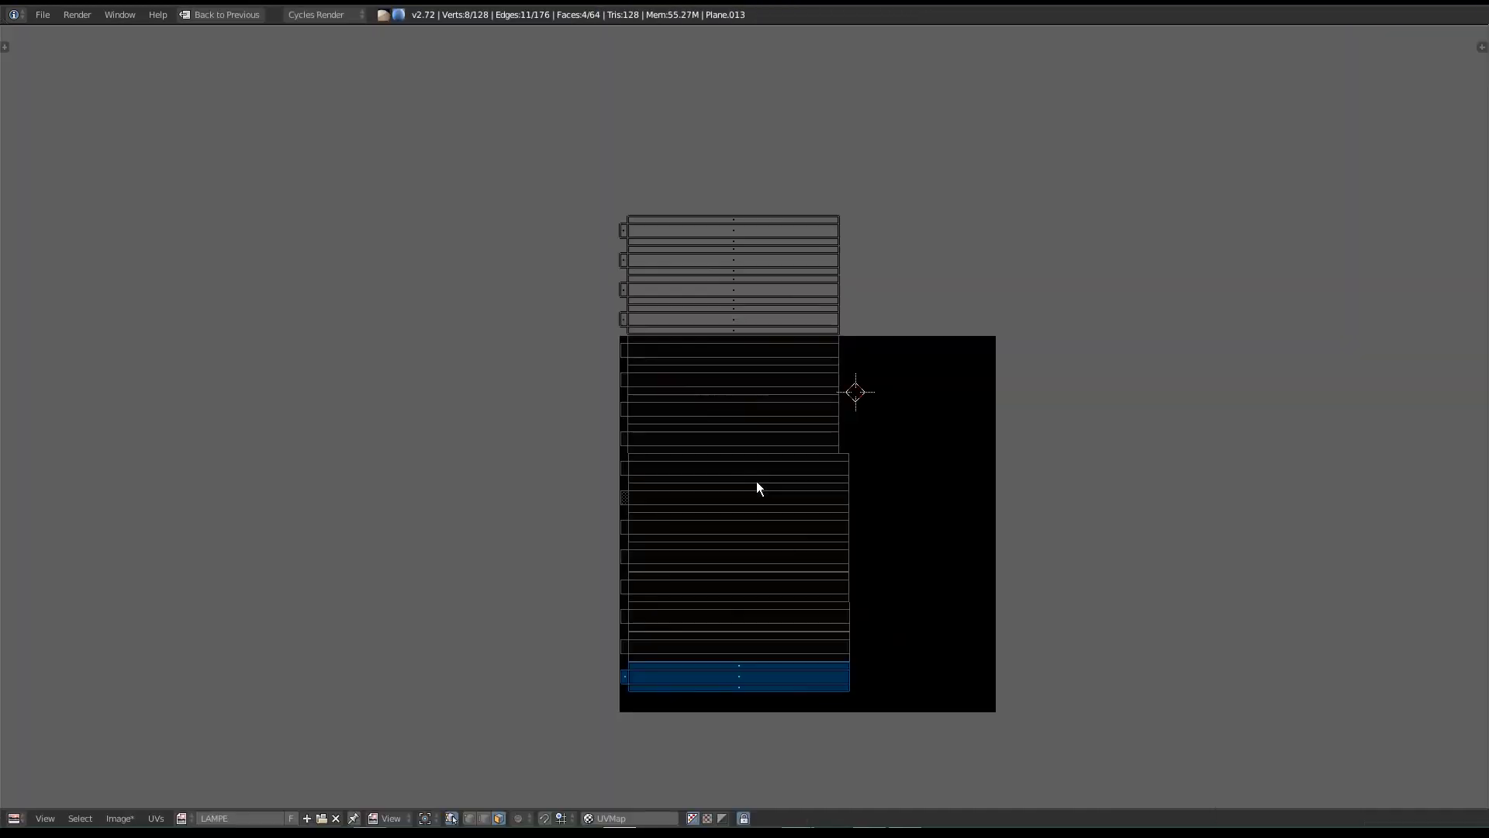
Step: Select the entire stack of cross islands and move it well outside the texture area
key(a)
key(b)
drag(565, 174, 981, 714)
middle_drag(822, 601, 764, 535)
scroll(766, 533, down, 2)
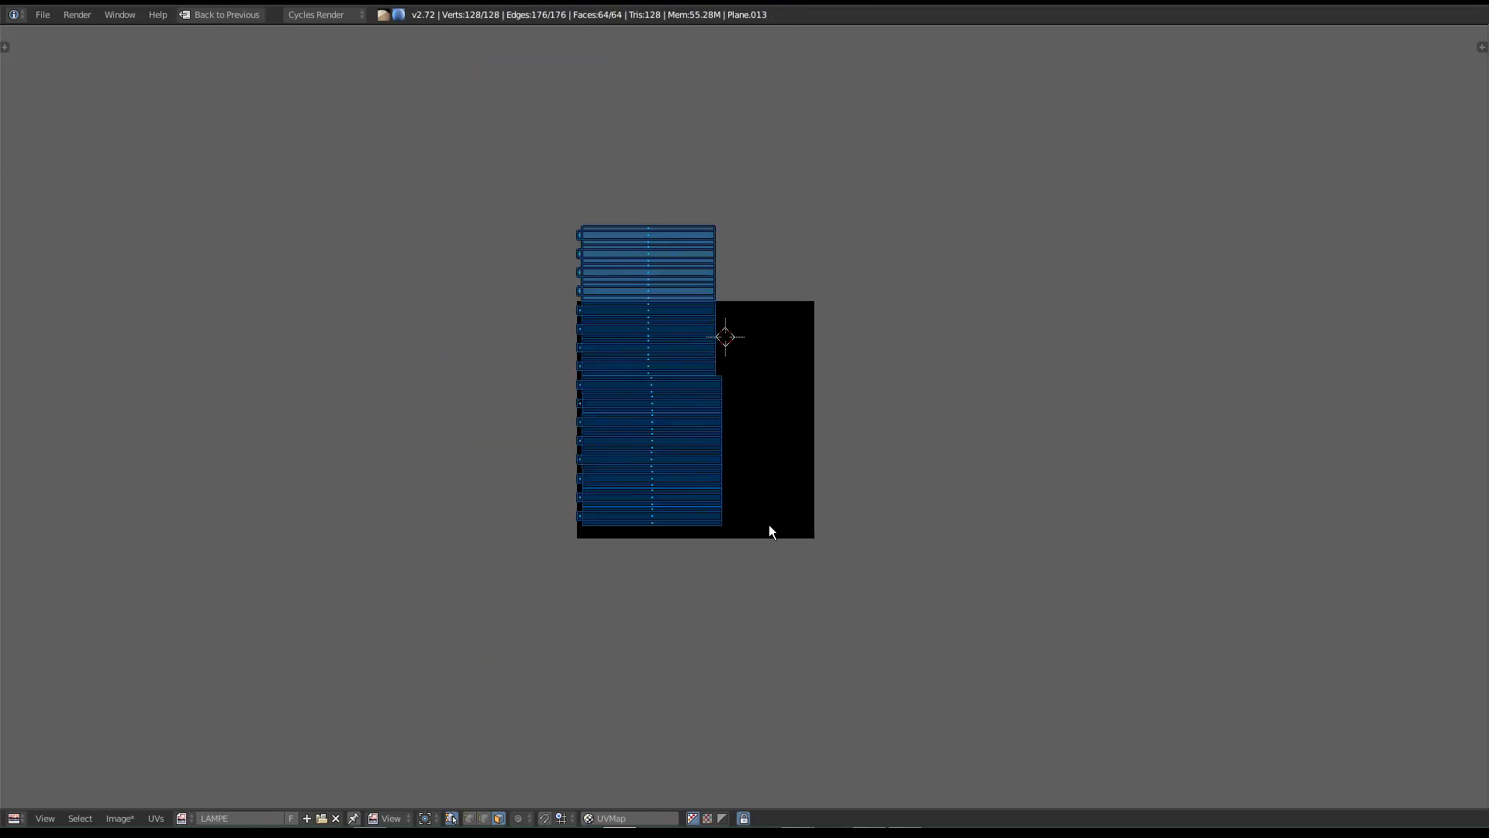
key(g)
click(702, 163)
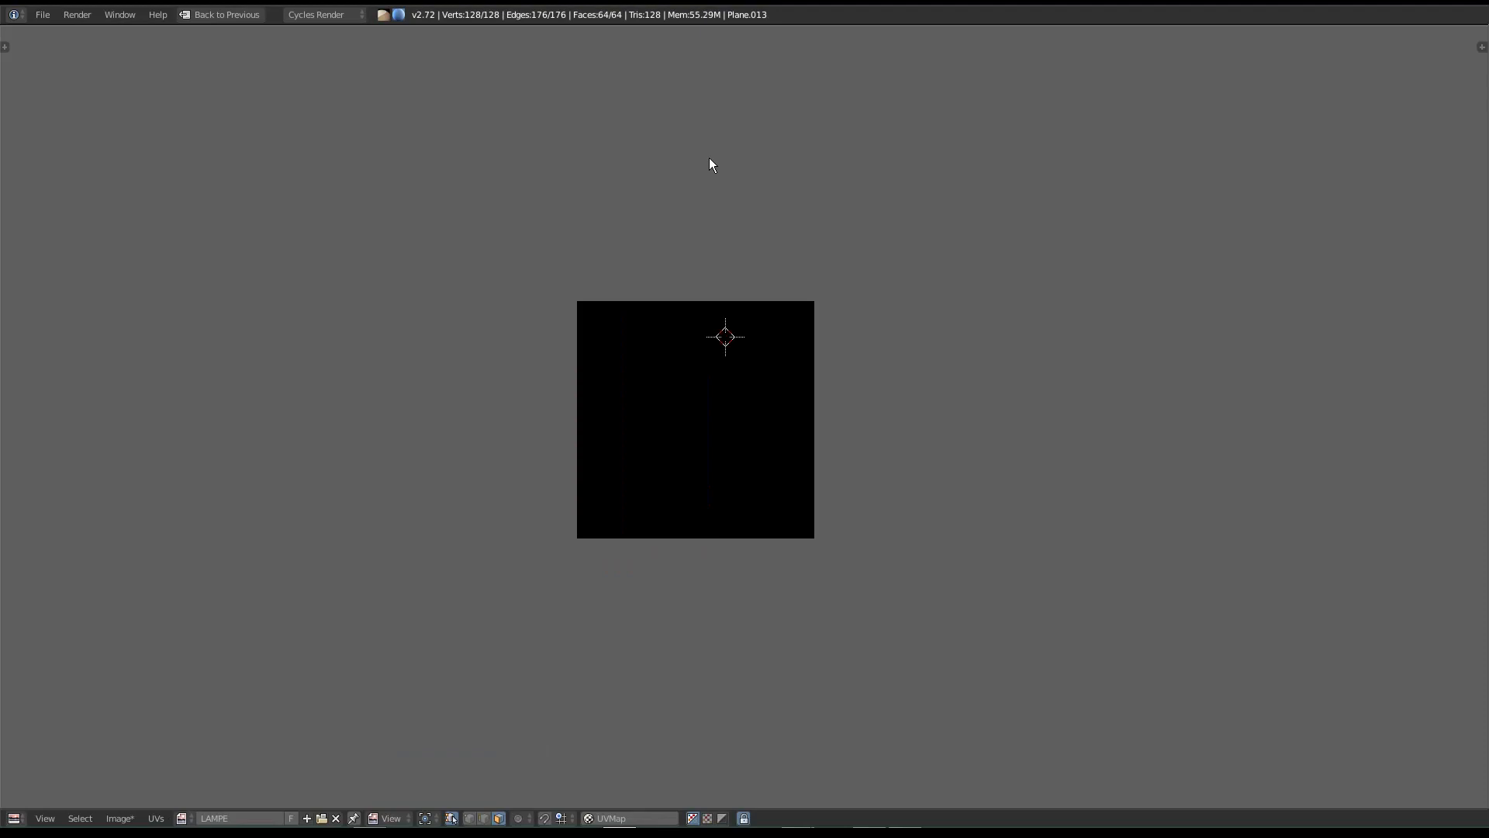
middle_drag(753, 284, 781, 64)
Step: Switch to a maximized 3D view, leave edit mode and hide the wooden crosses
key(shift+space)
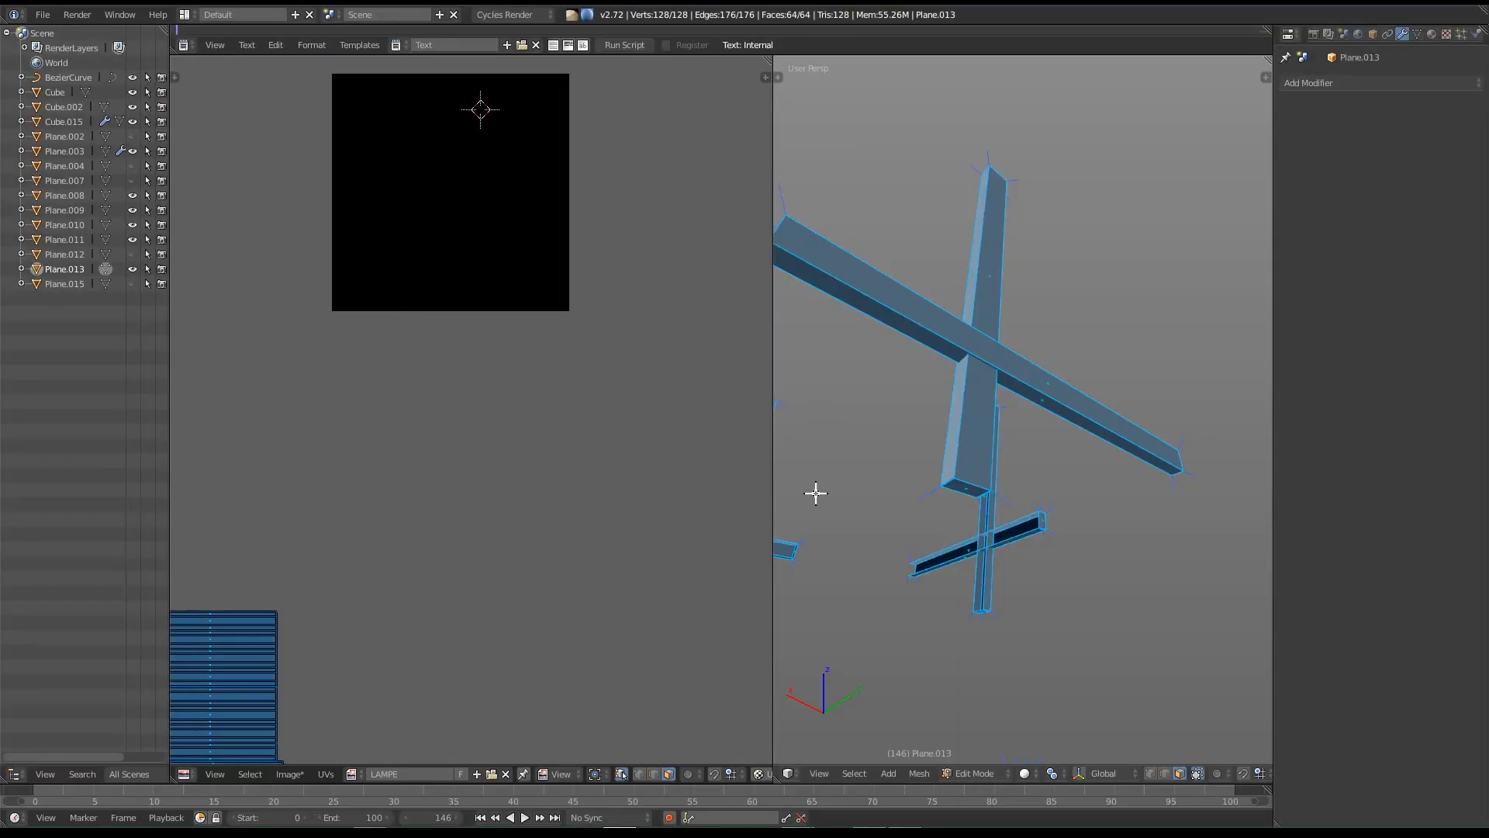
scroll(853, 496, up, 3)
key(shift+space)
scroll(971, 492, down, 8)
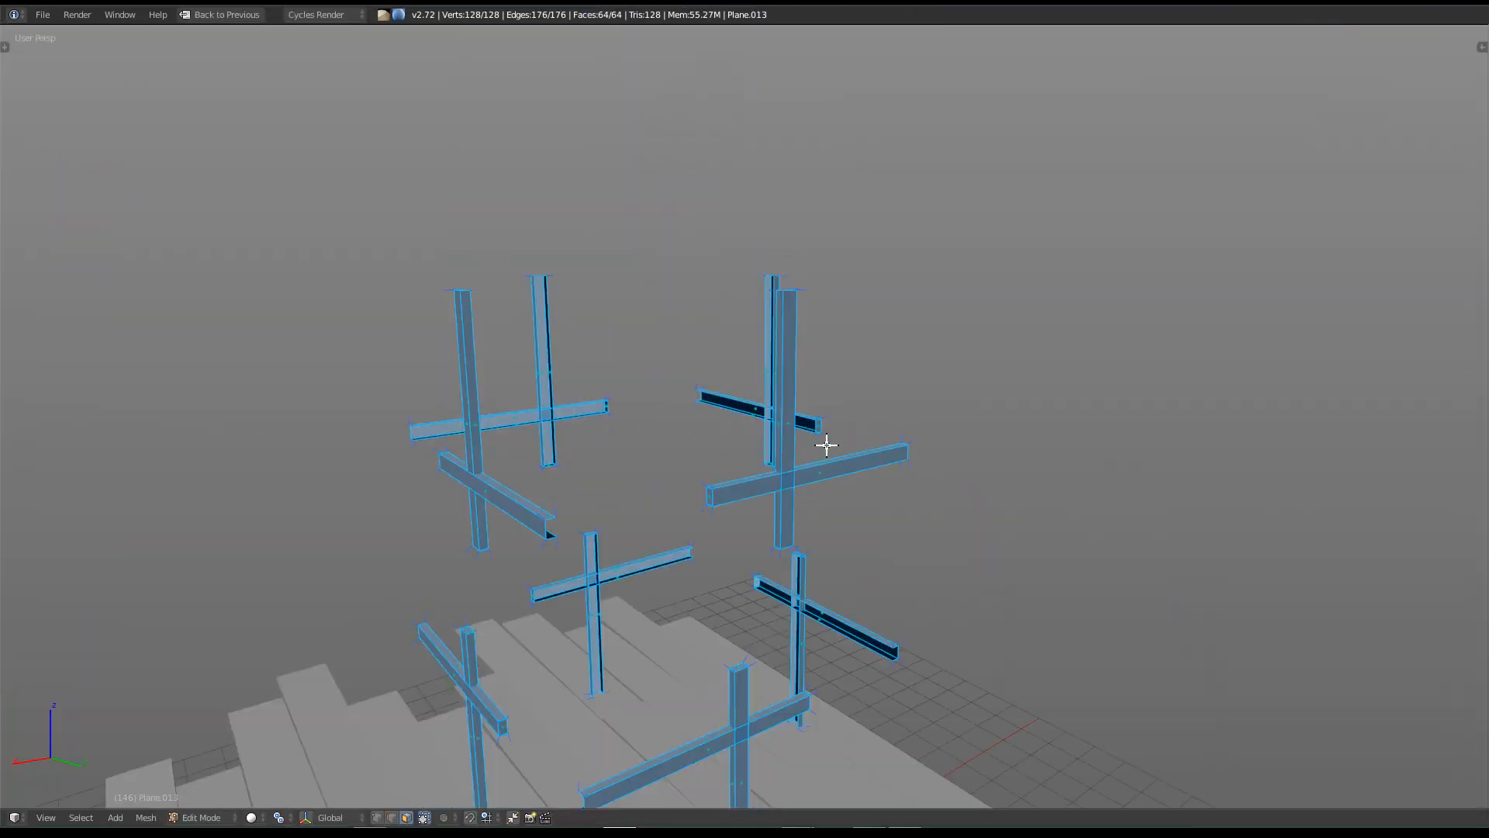
key(Tab)
key(h)
Step: Select the lamp's power cable and hide all other objects to isolate it
shift+middle_drag(760, 613, 755, 267)
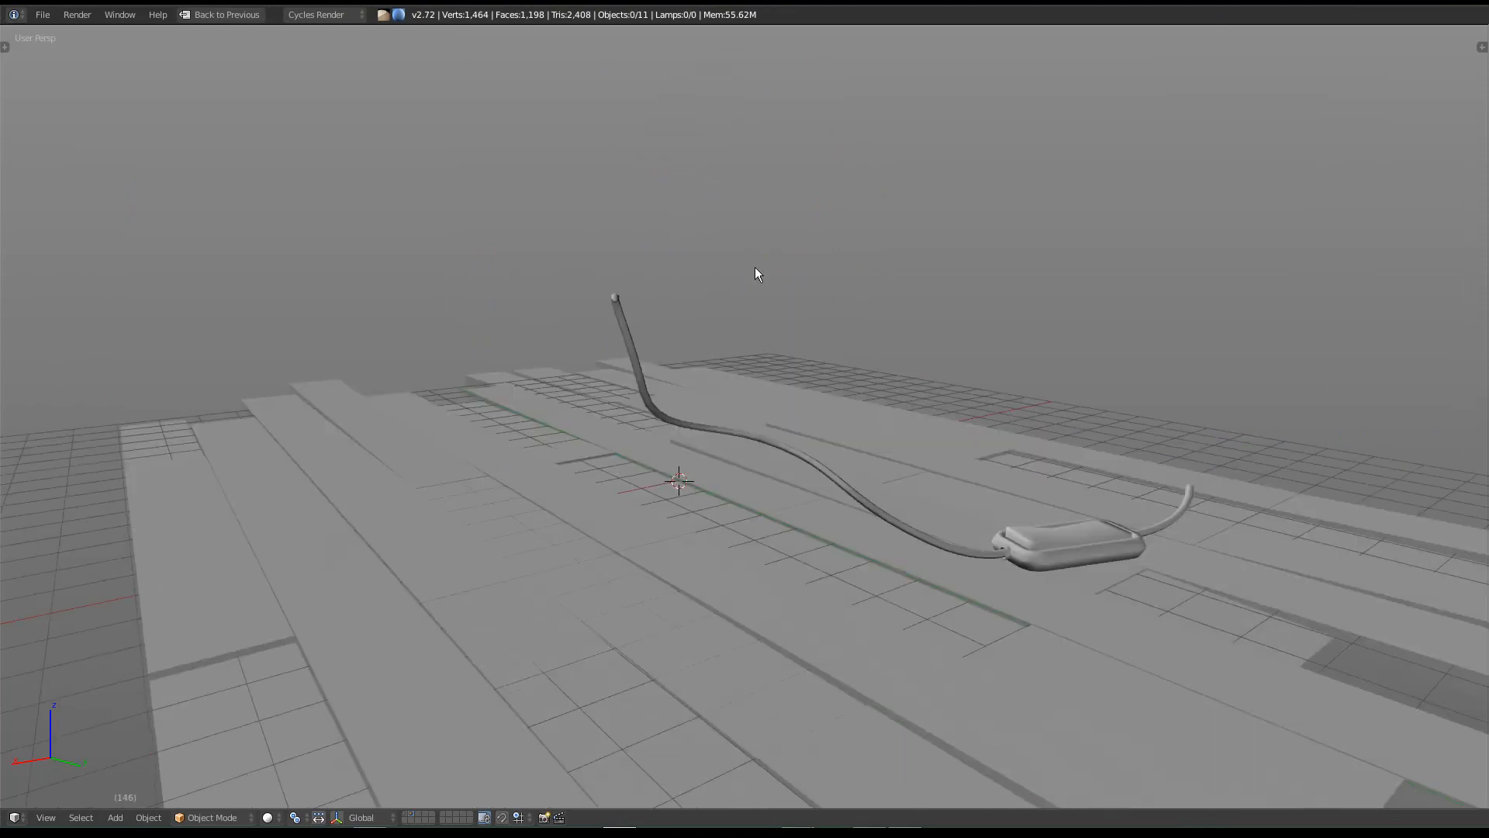
scroll(756, 268, down, 4)
scroll(924, 424, up, 6)
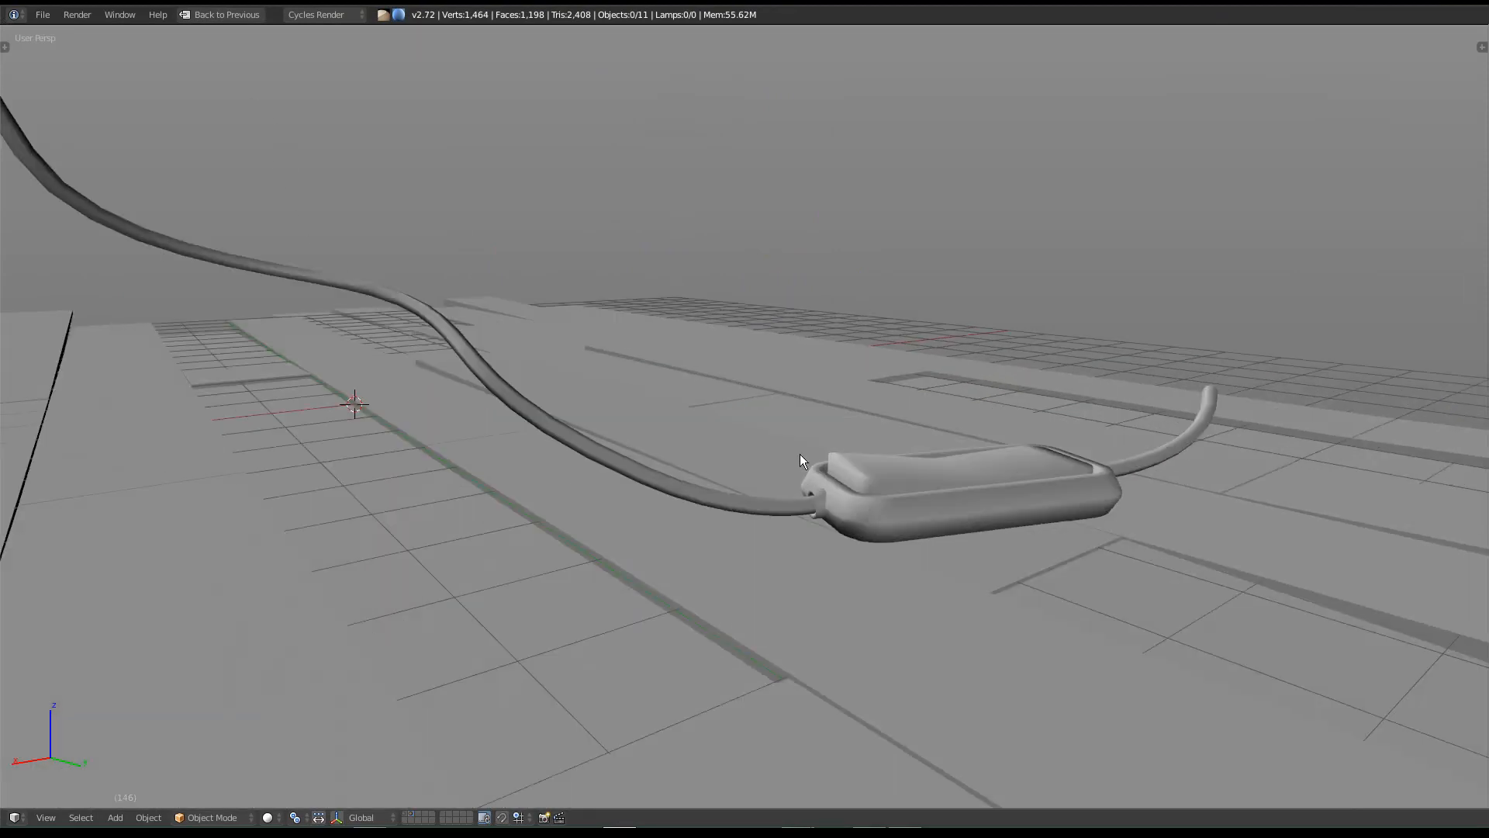
right_click(765, 506)
key(shift+h)
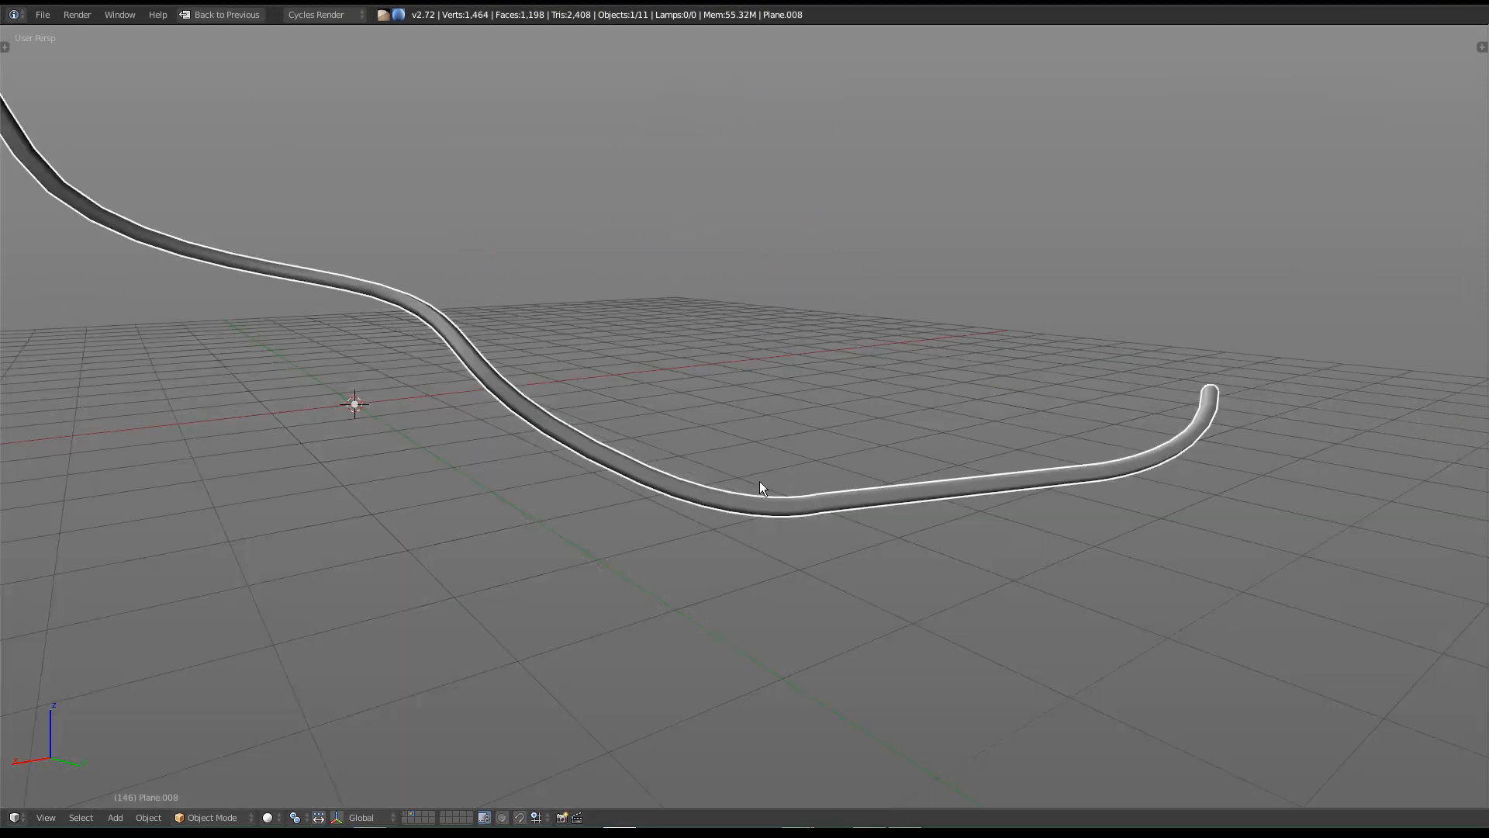
Step: Enter edit mode on the power cable and switch to edge selection
middle_drag(1221, 494, 1011, 468)
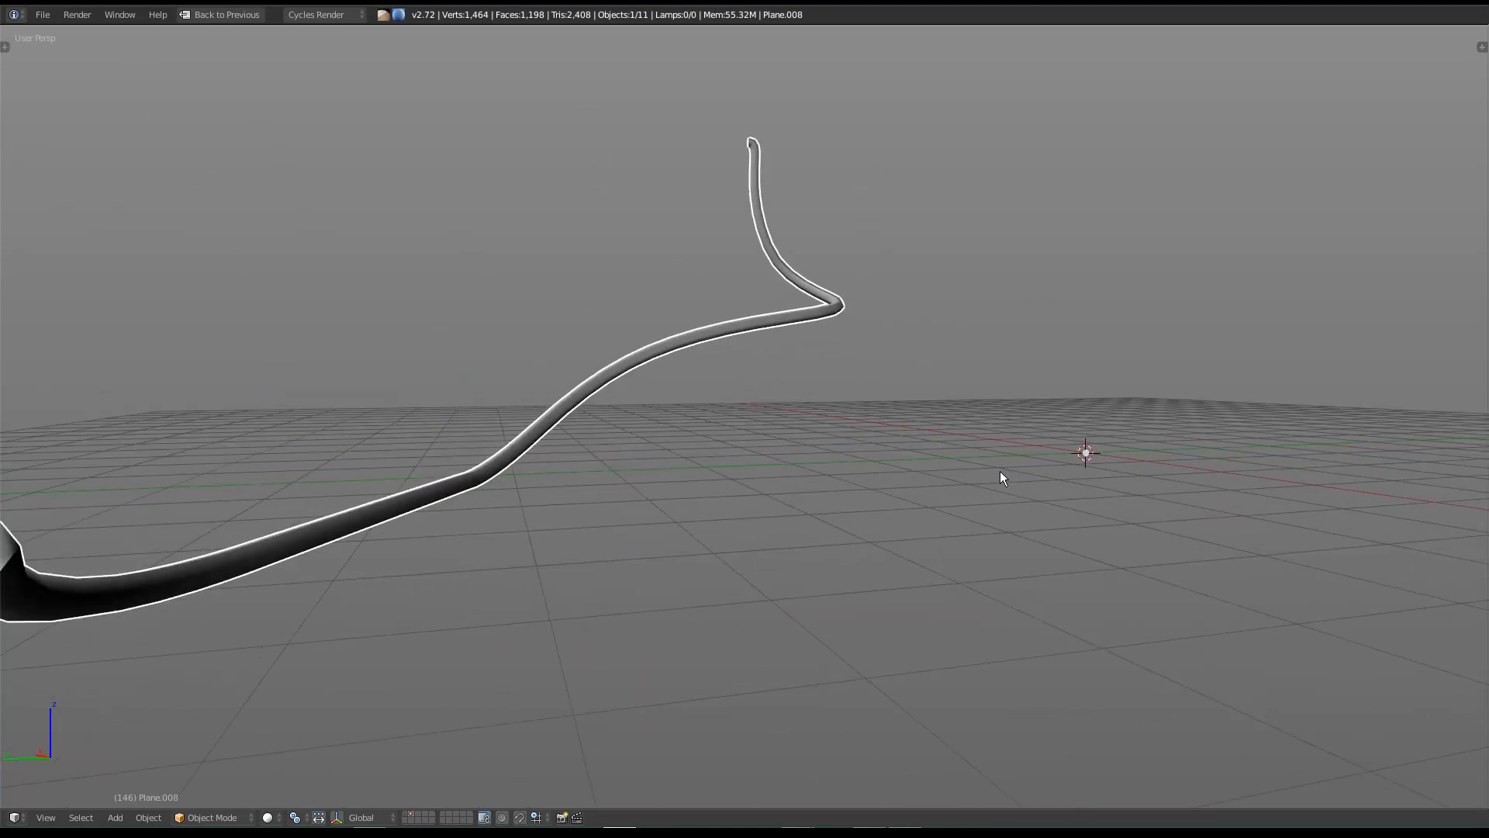
middle_drag(409, 475, 445, 472)
key(Tab)
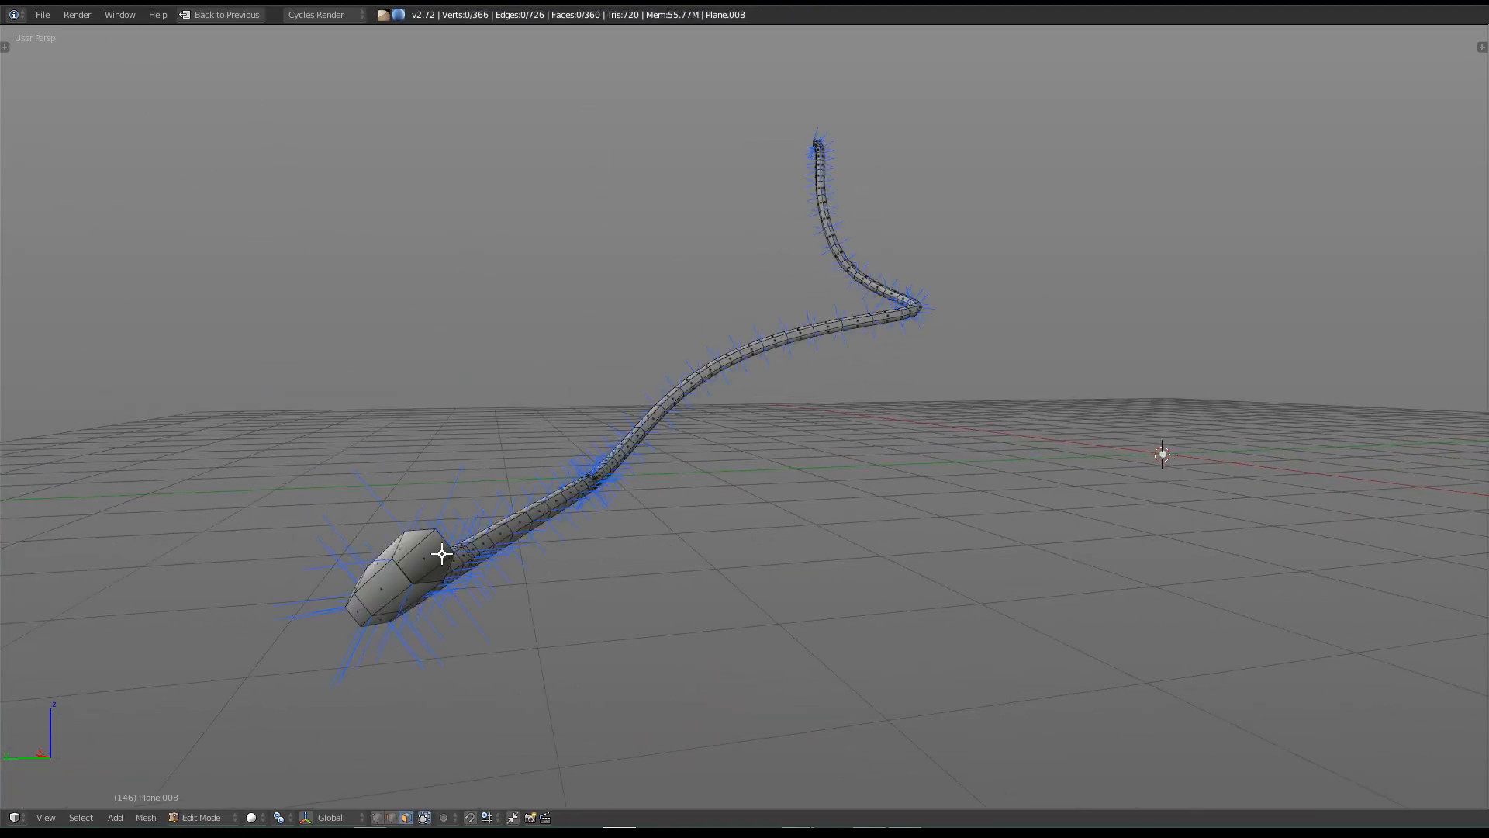
key(w)
mouse_move(443, 520)
click(499, 538)
Step: Select the edge loop running lengthwise along the cable's less visible side, mark it as a seam and clear the selection
alt+click(394, 600)
middle_drag(397, 600, 798, 605)
middle_drag(604, 317, 804, 192)
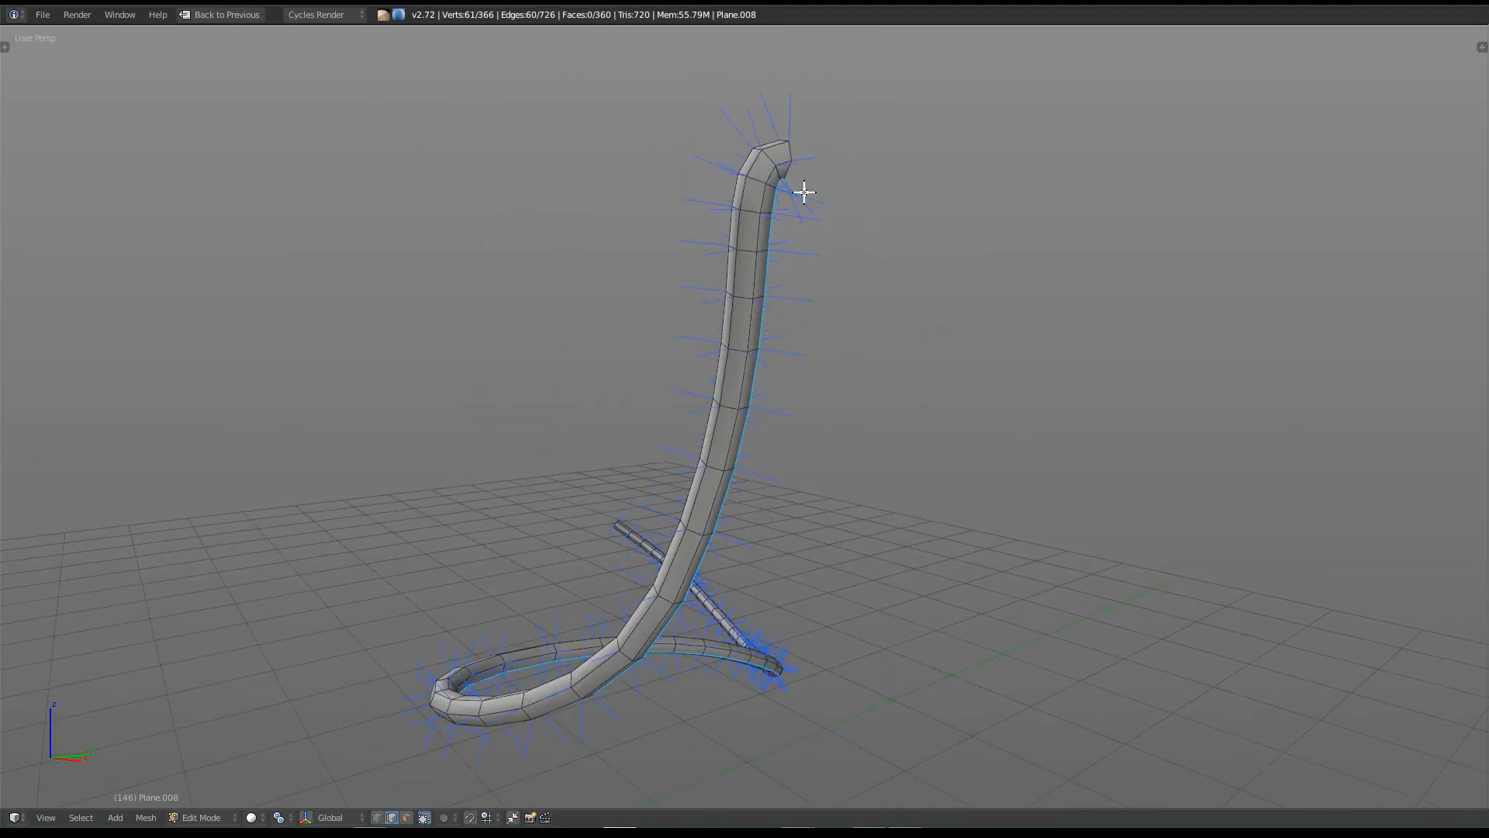
alt+right_click(758, 277)
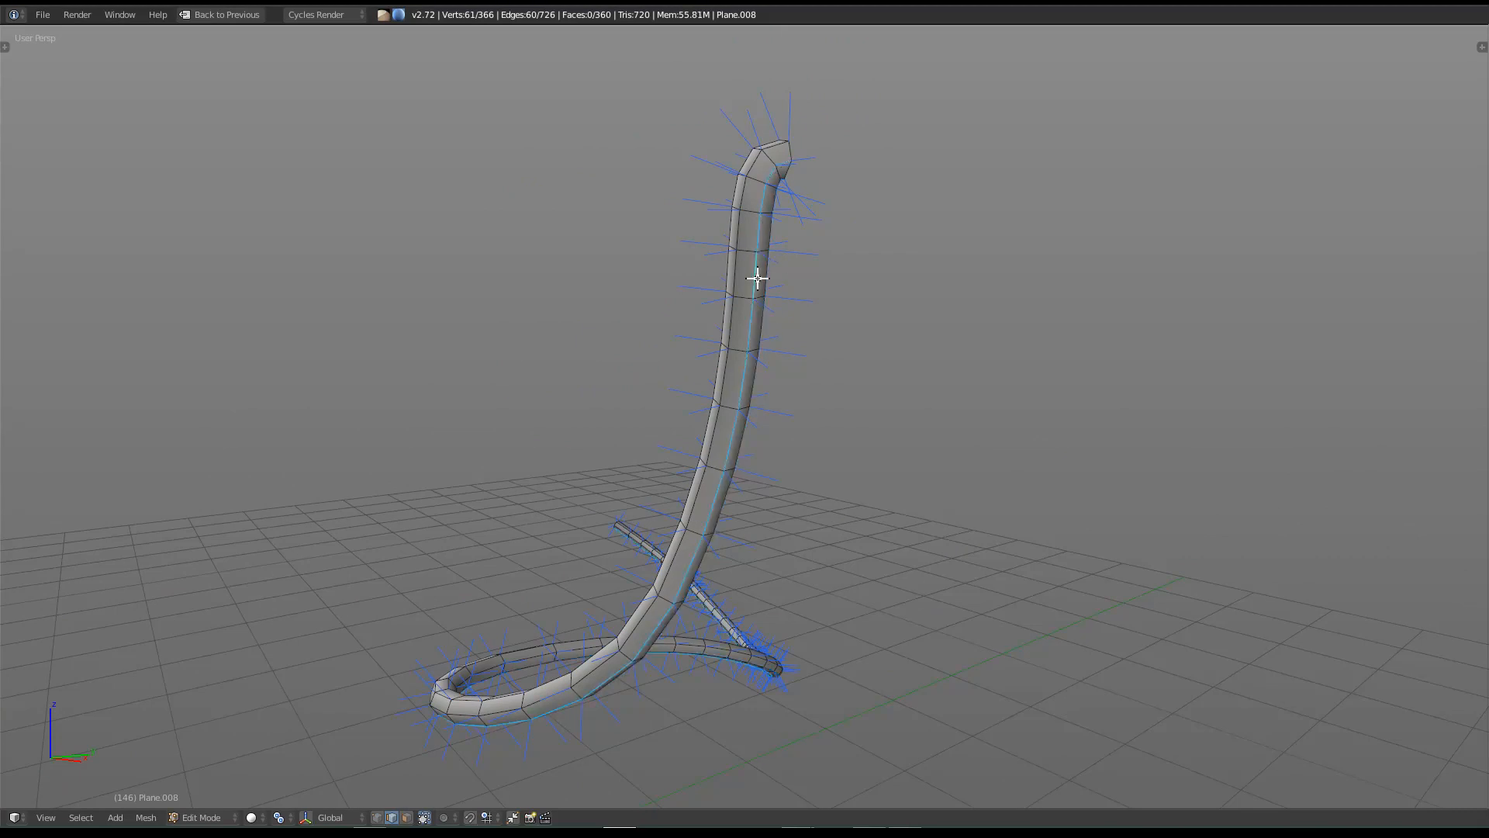
middle_drag(845, 506, 880, 593)
middle_drag(372, 768, 701, 572)
middle_drag(798, 474, 814, 516)
key(ctrl+e)
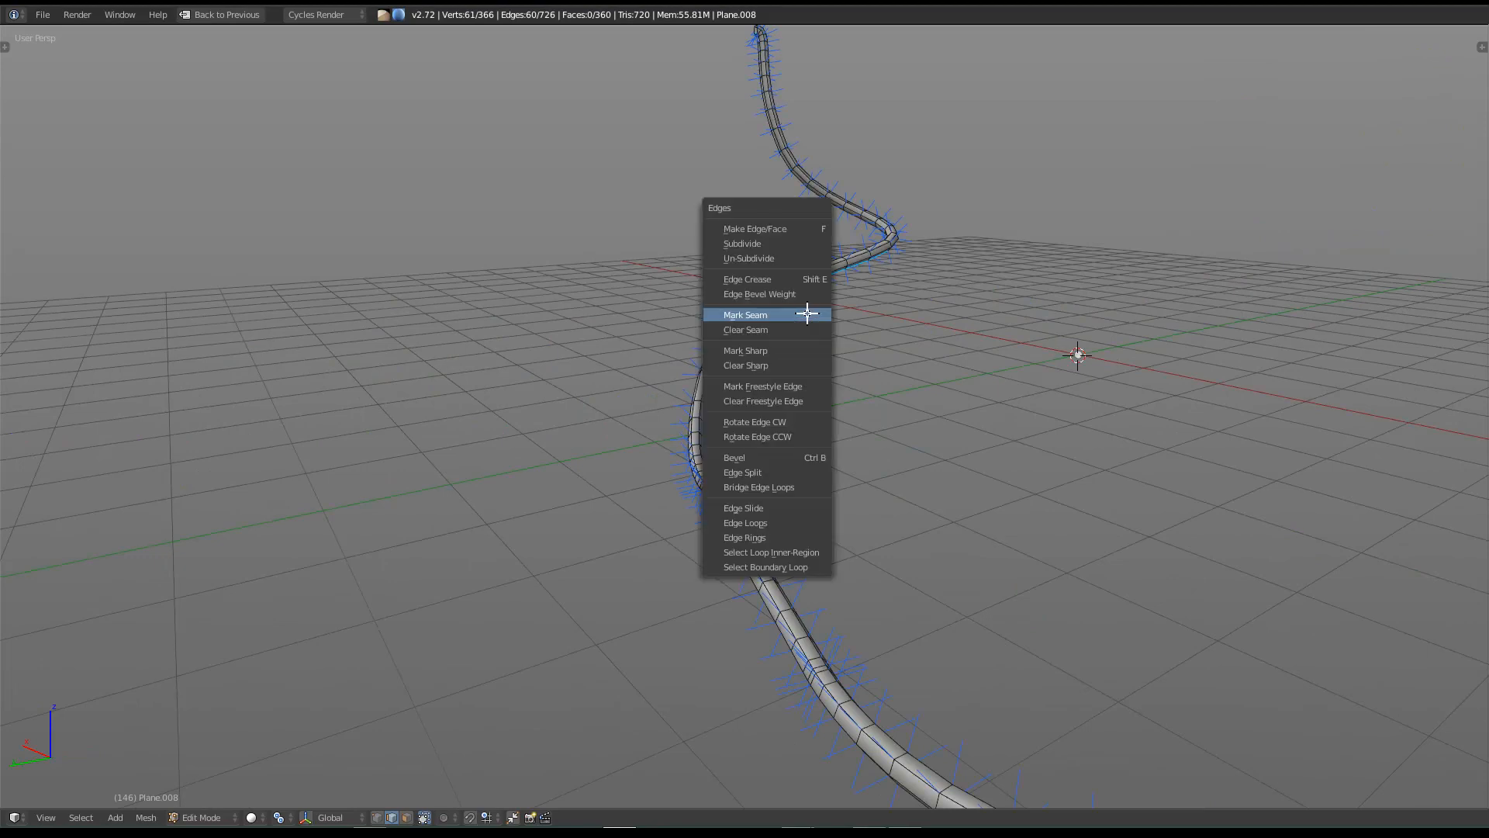
key(a)
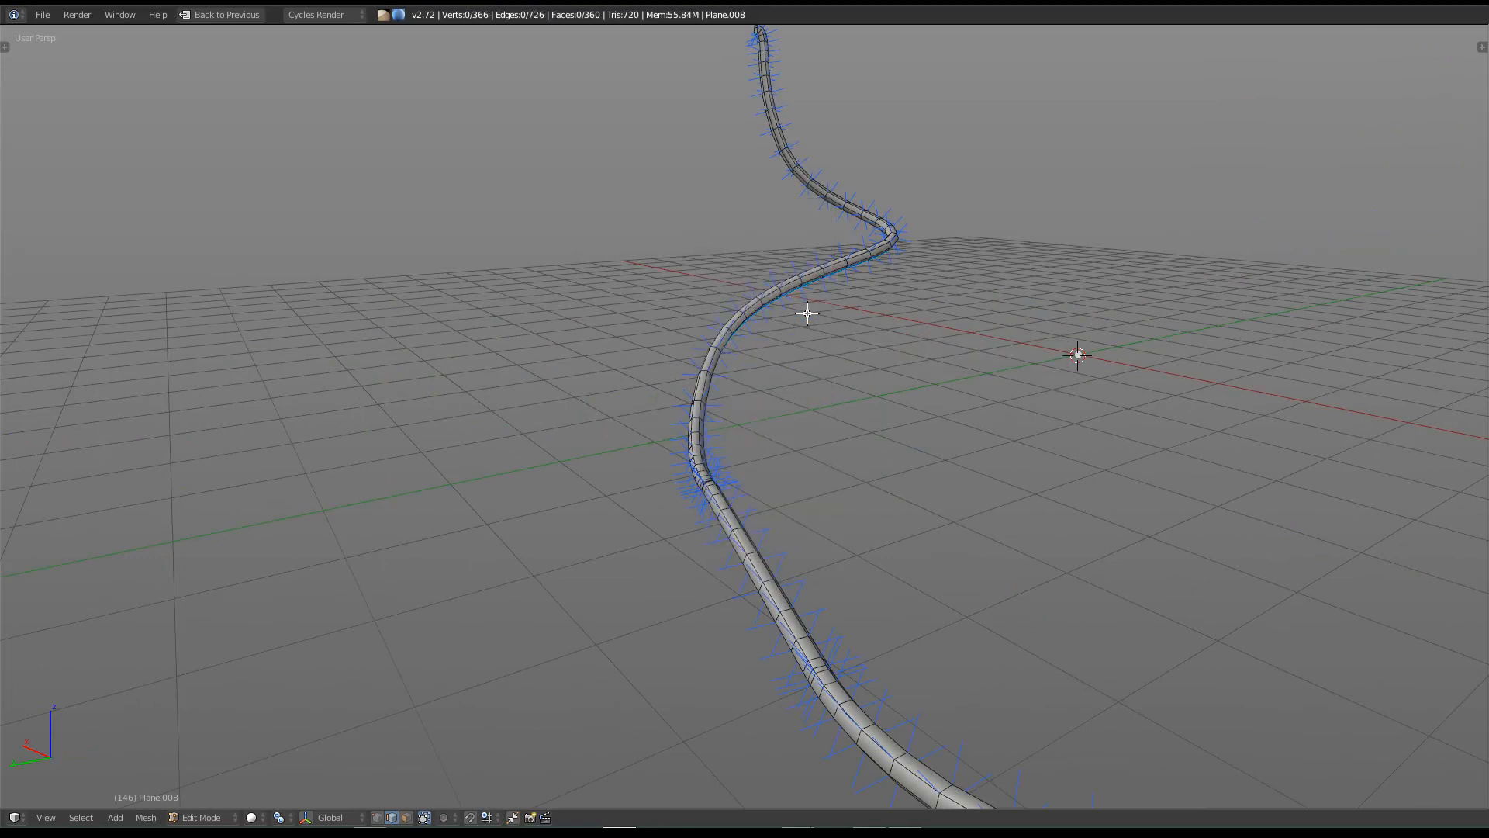
Step: Select the cable's entire mesh, unwrap it and restore the split UV and 3D layout
key(a)
key(w)
click(797, 319)
key(ctrl+Up)
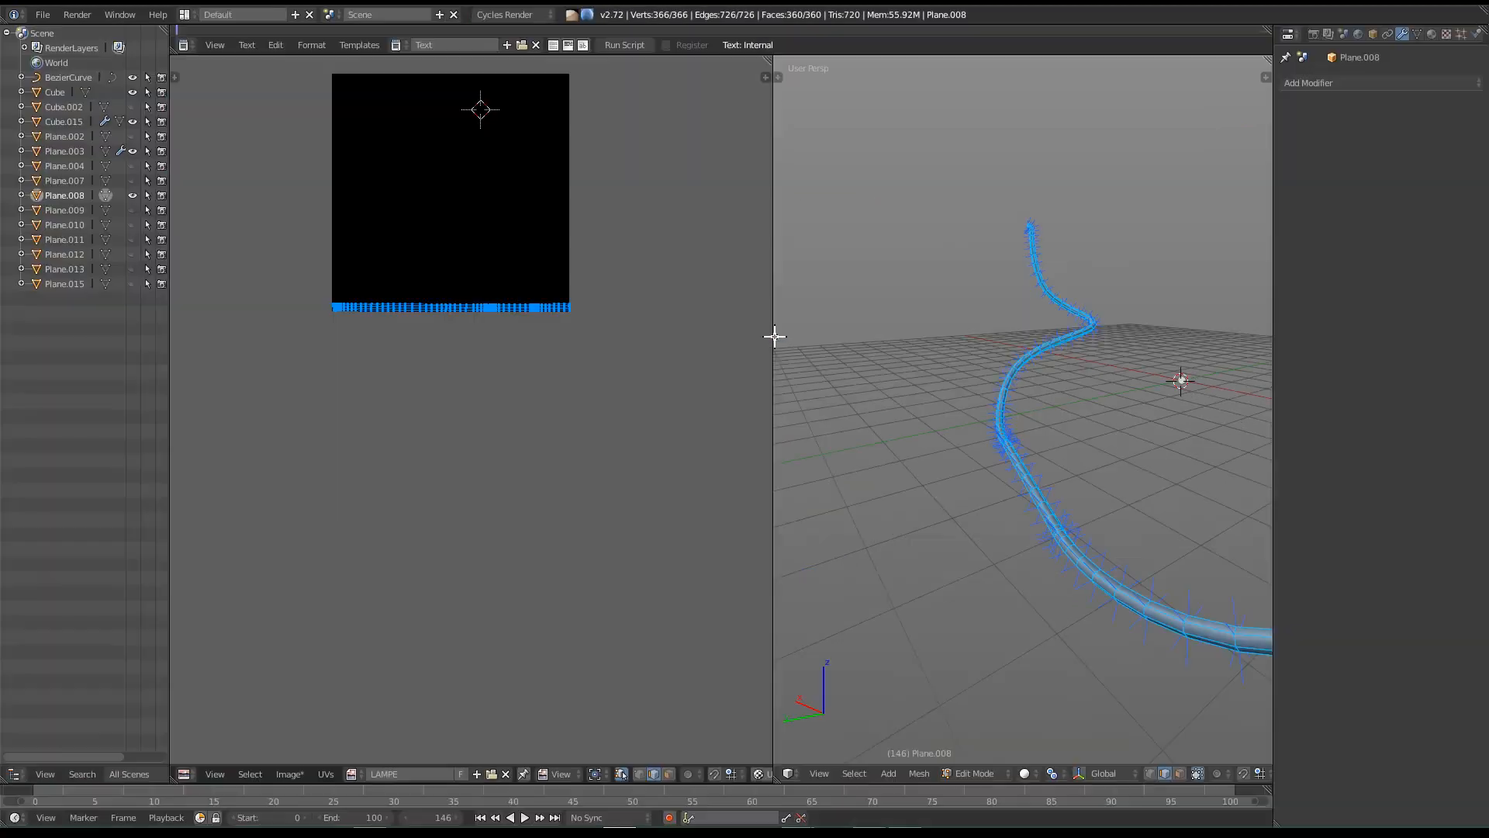
Step: Examine the cable's unwrapped strip along its full length in a maximized UV editor
scroll(473, 304, up, 5)
scroll(622, 385, down, 3)
key(ctrl+Up)
scroll(621, 386, up, 3)
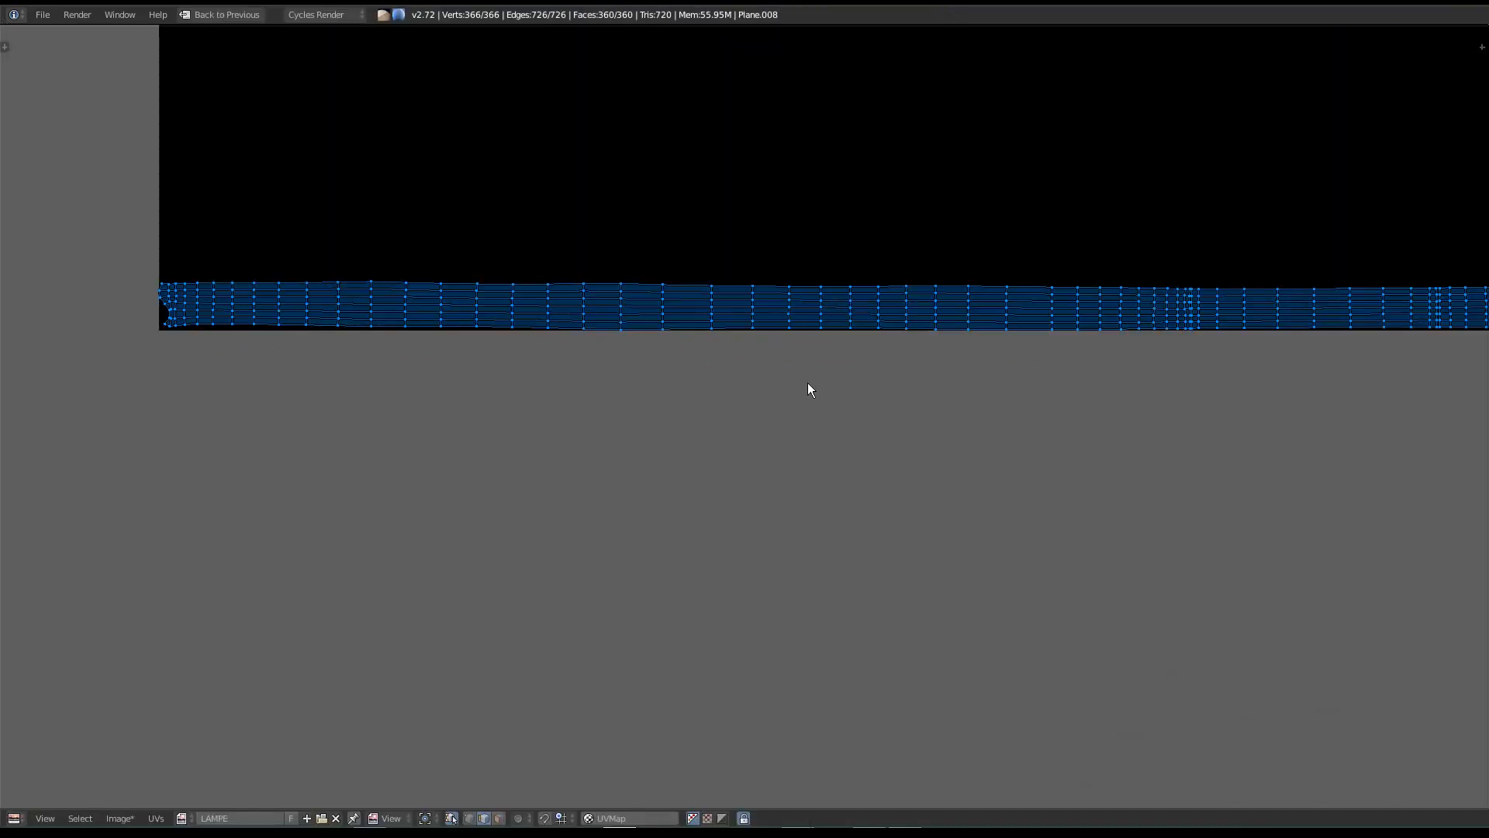
scroll(834, 391, down, 4)
scroll(984, 410, down, 1)
middle_drag(984, 410, 655, 266)
scroll(629, 267, up, 3)
scroll(590, 344, up, 4)
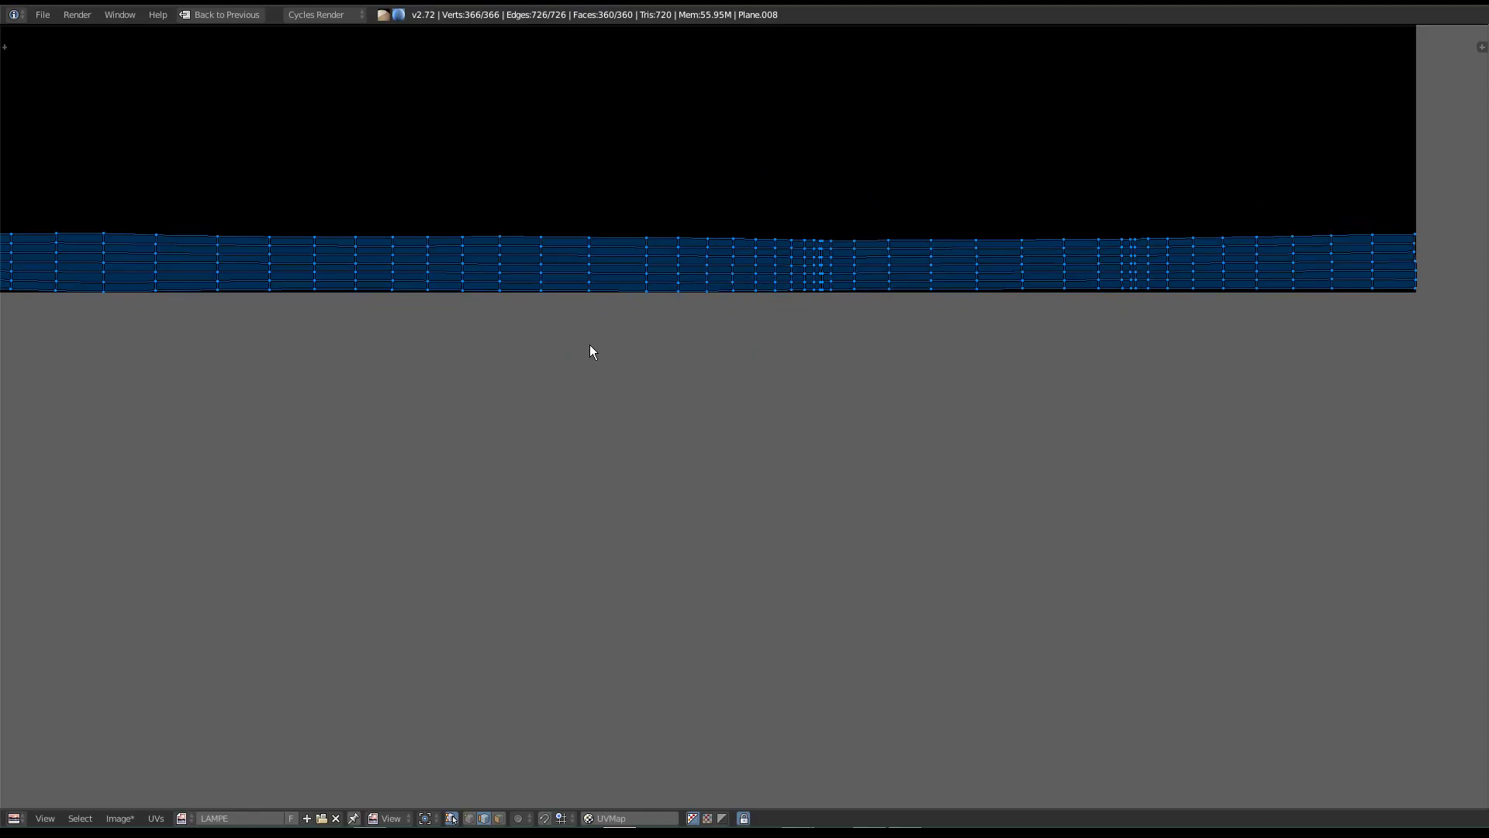
middle_drag(724, 359, 707, 395)
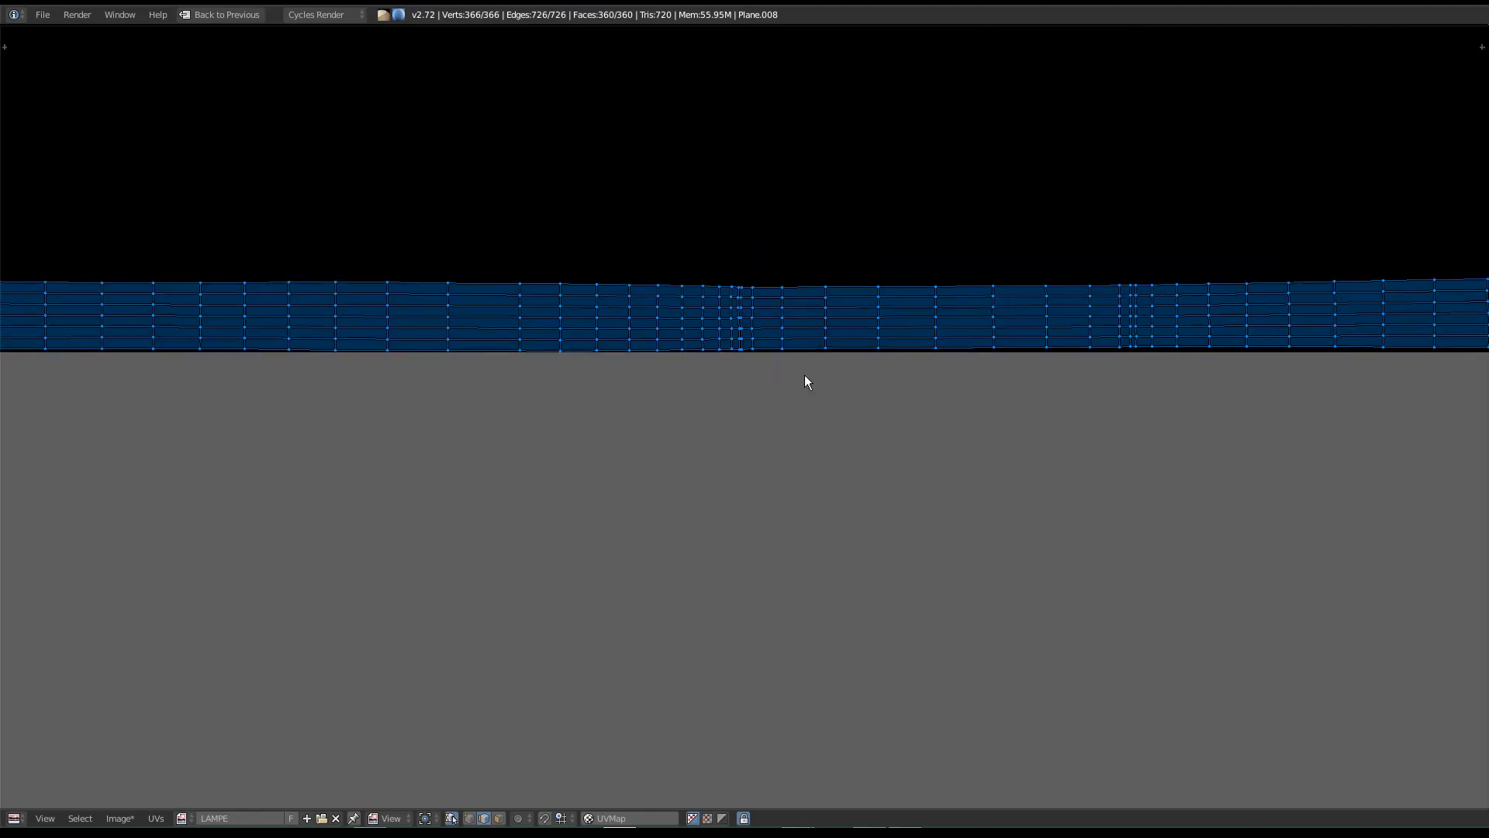
middle_drag(736, 392, 435, 512)
key(ctrl+Up)
Step: Leave edit mode, reveal the hidden objects and isolate the object made of two small round caps
middle_drag(1010, 459, 961, 449)
middle_drag(552, 461, 548, 531)
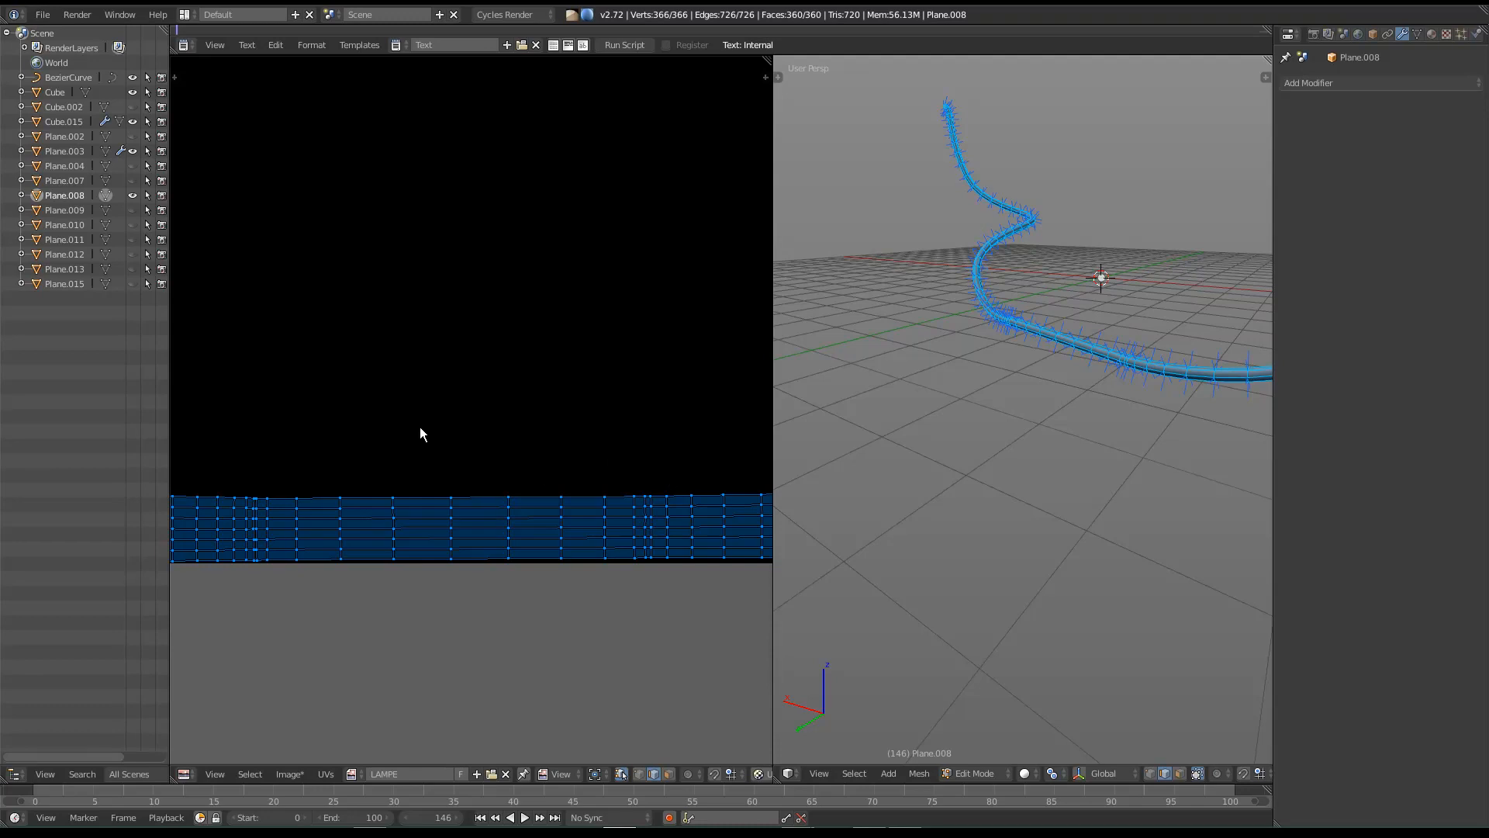
middle_drag(840, 501, 1043, 455)
key(Tab)
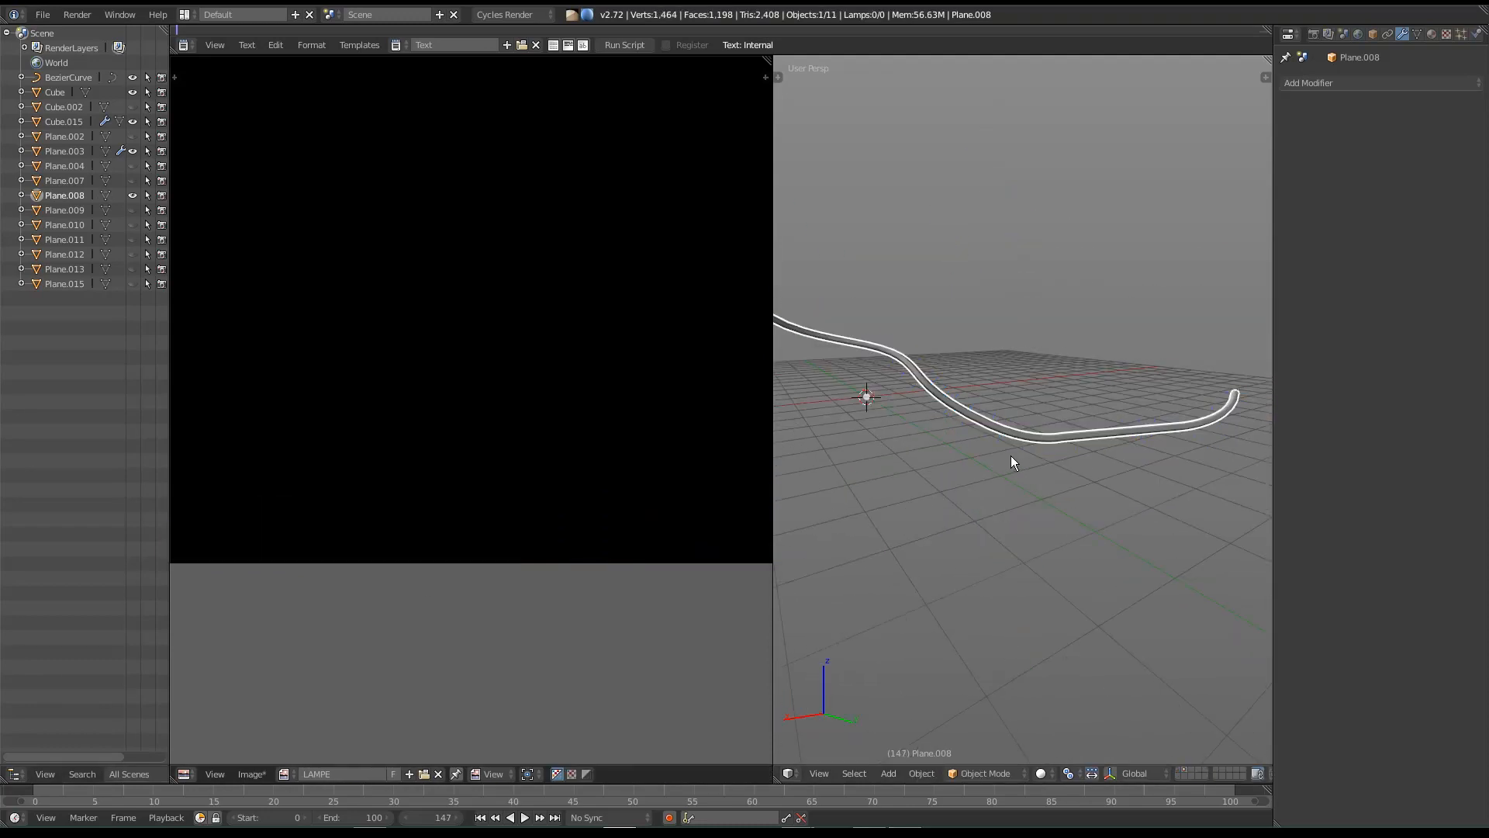
key(alt+h)
right_click(1096, 450)
middle_drag(1095, 436, 1125, 486)
scroll(1061, 448, up, 5)
right_click(918, 373)
key(shift+h)
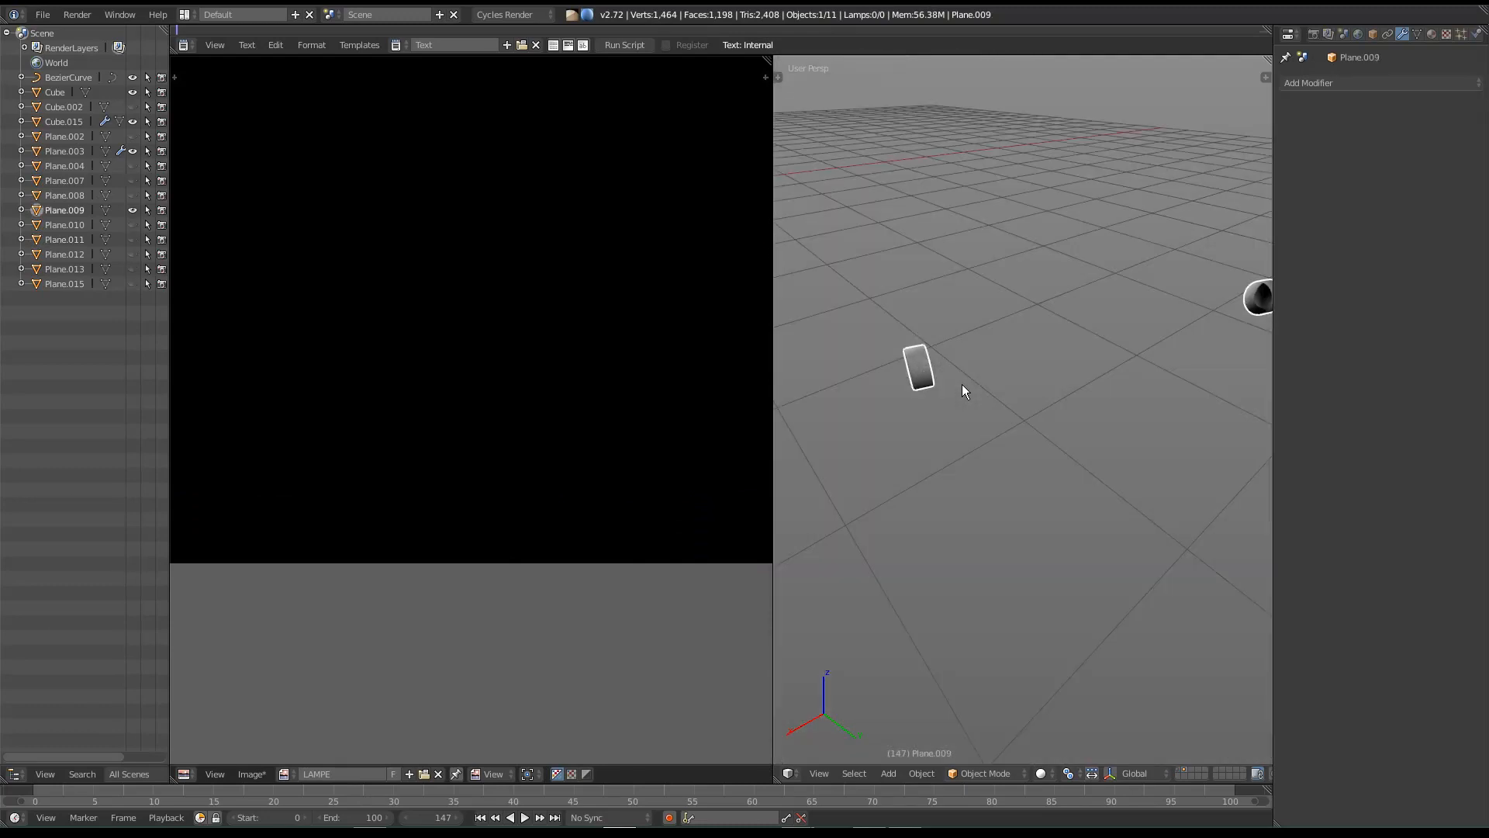
Step: Unwrap the complete mesh of the two round caps and frame their circular islands in the UV editor
key(ctrl+Up)
middle_drag(851, 392, 935, 392)
key(Tab)
key(a)
key(u)
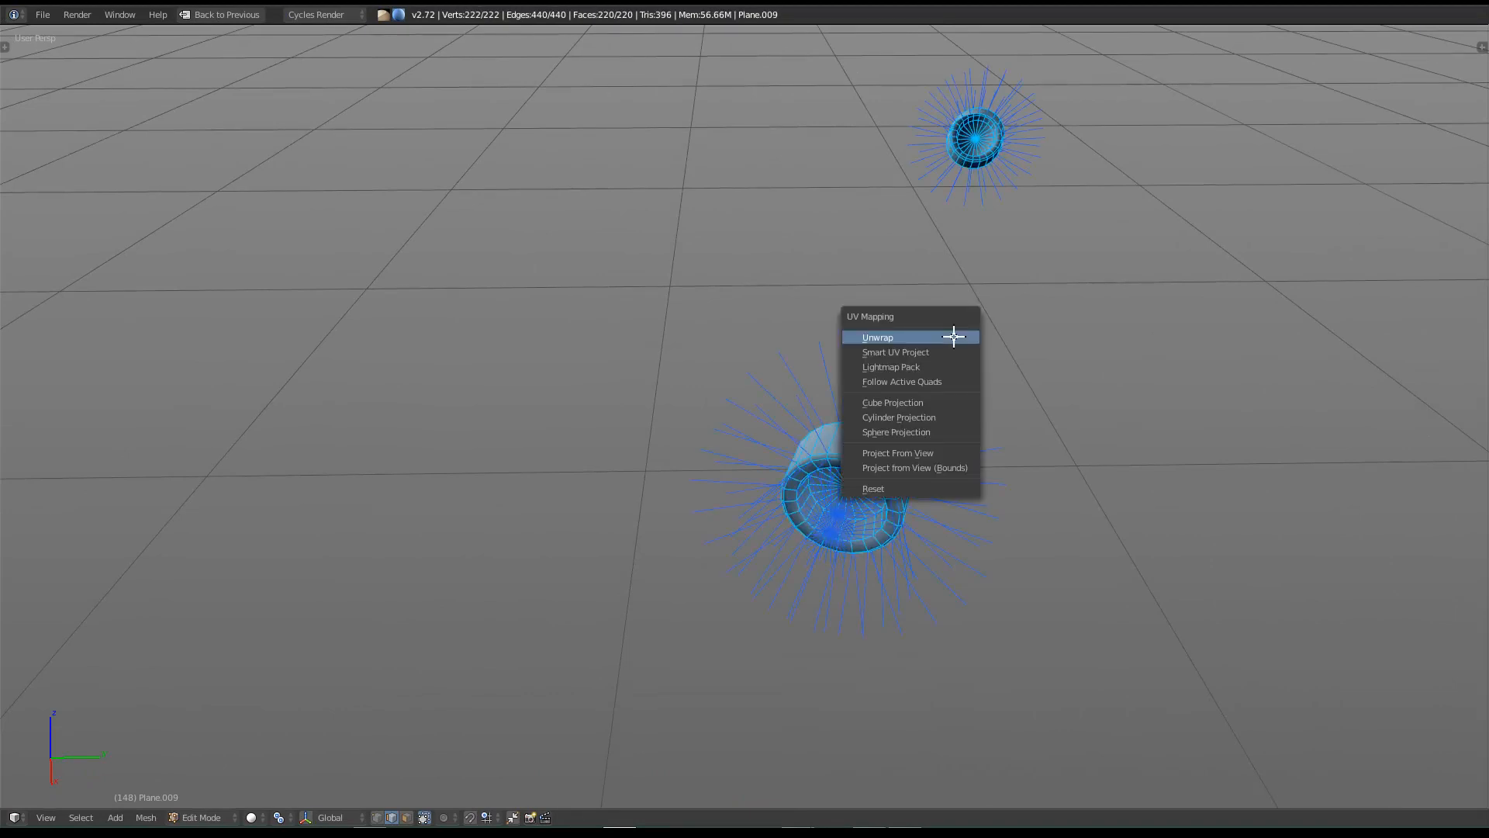
click(954, 336)
key(ctrl+Up)
scroll(453, 468, down, 5)
scroll(380, 446, up, 3)
middle_drag(1002, 486, 1044, 436)
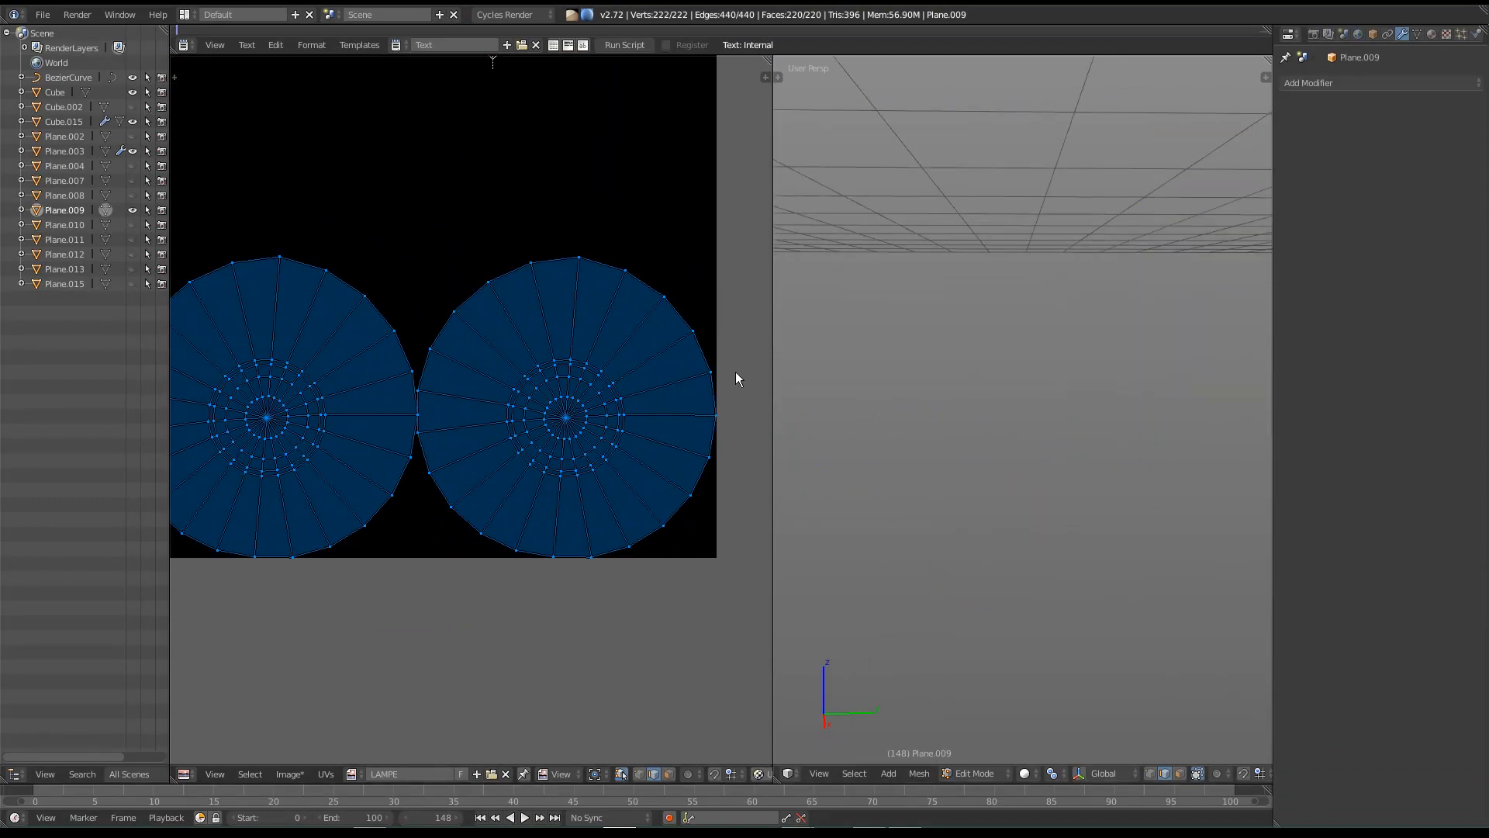
scroll(698, 411, down, 1)
middle_drag(808, 442, 937, 439)
middle_drag(522, 425, 619, 422)
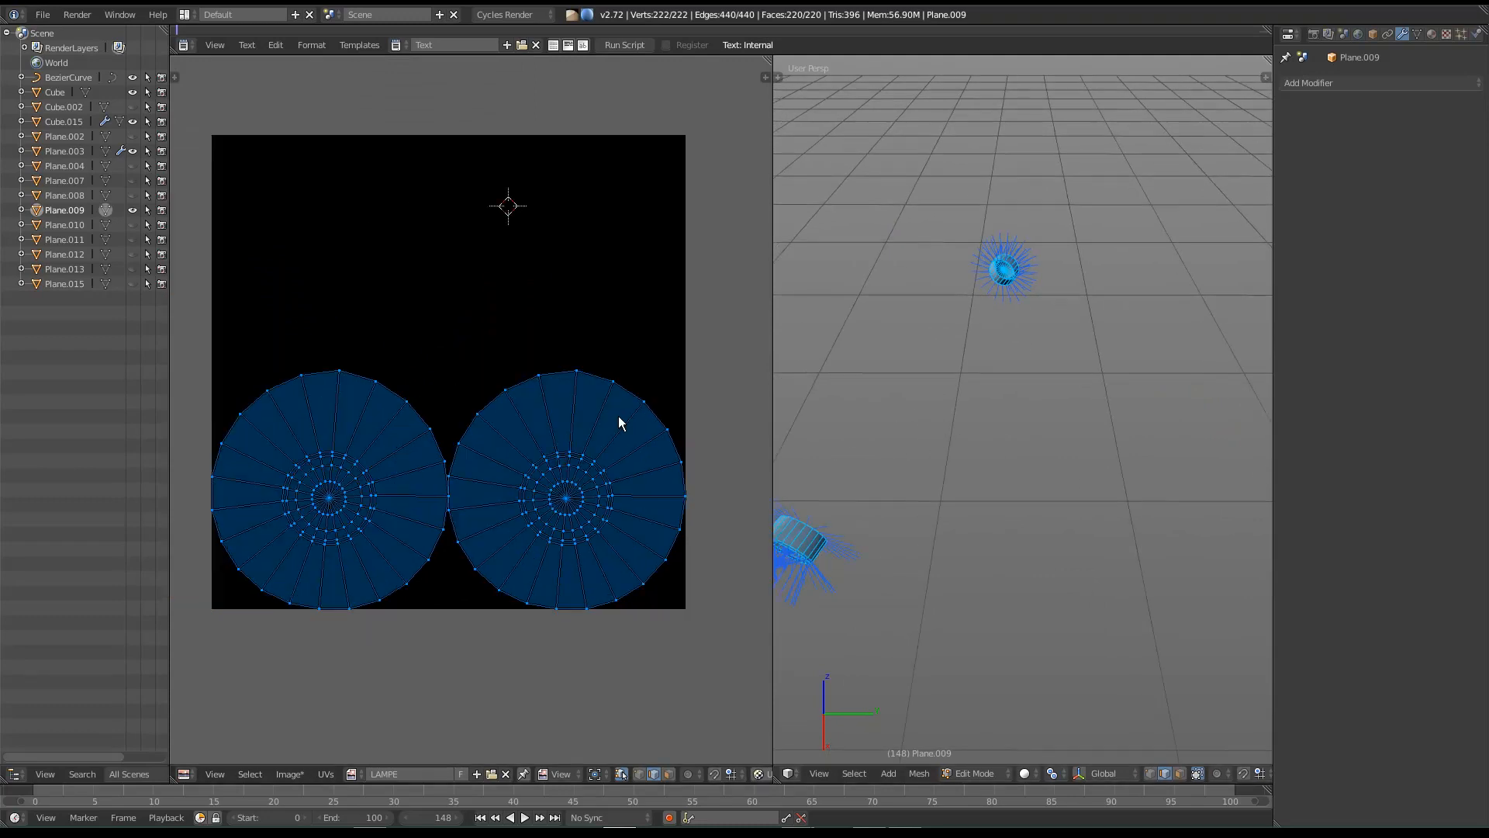
Step: Select the outer edge loop of the left circular island, scale it down toward the inner rings and recentre it
alt+right_click(394, 384)
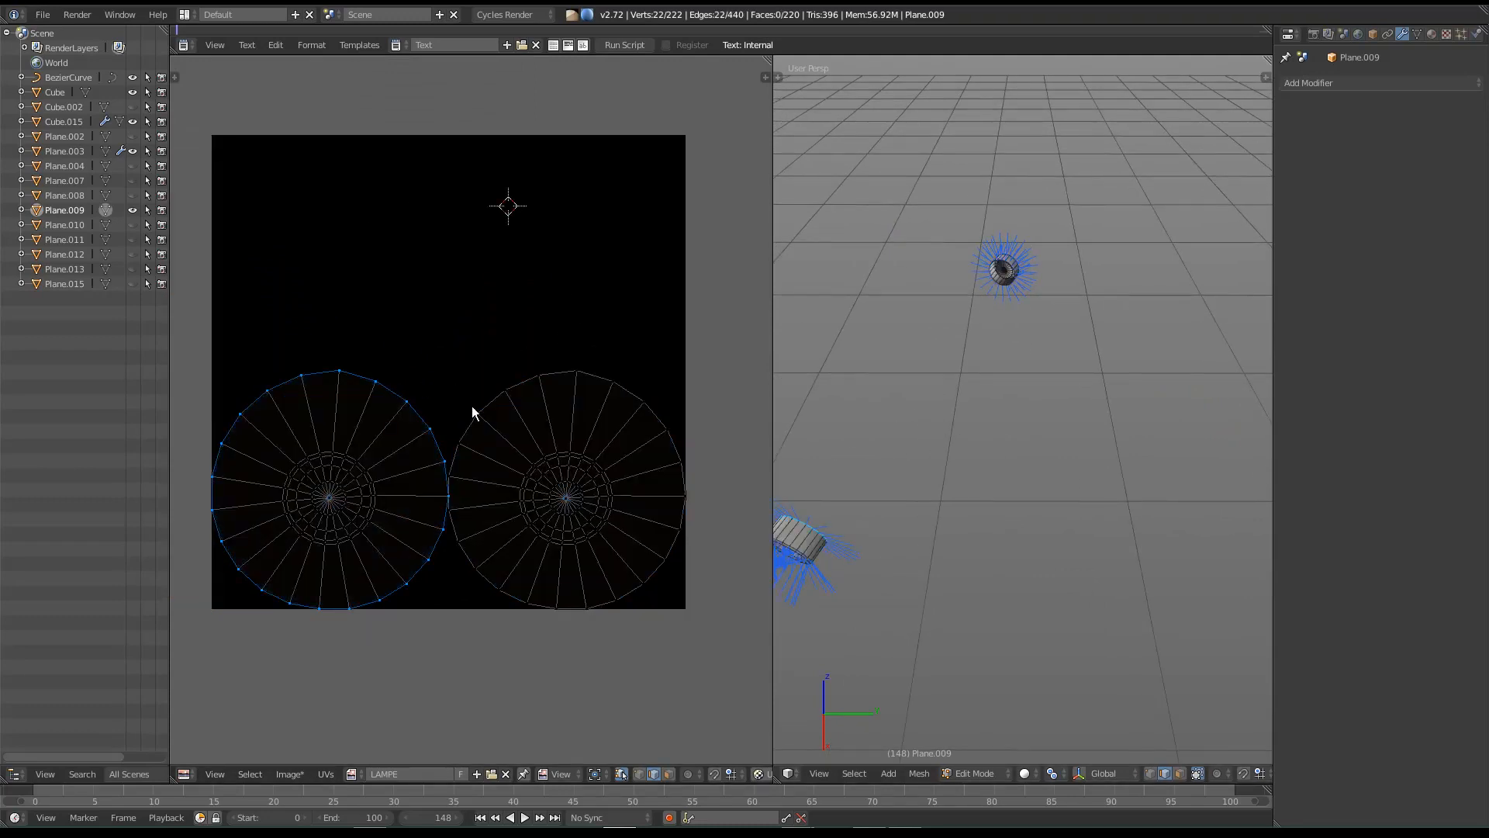
key(ctrl+v)
click(575, 383)
alt+right_click(482, 590)
alt+right_click(394, 596)
scroll(493, 341, down, 1)
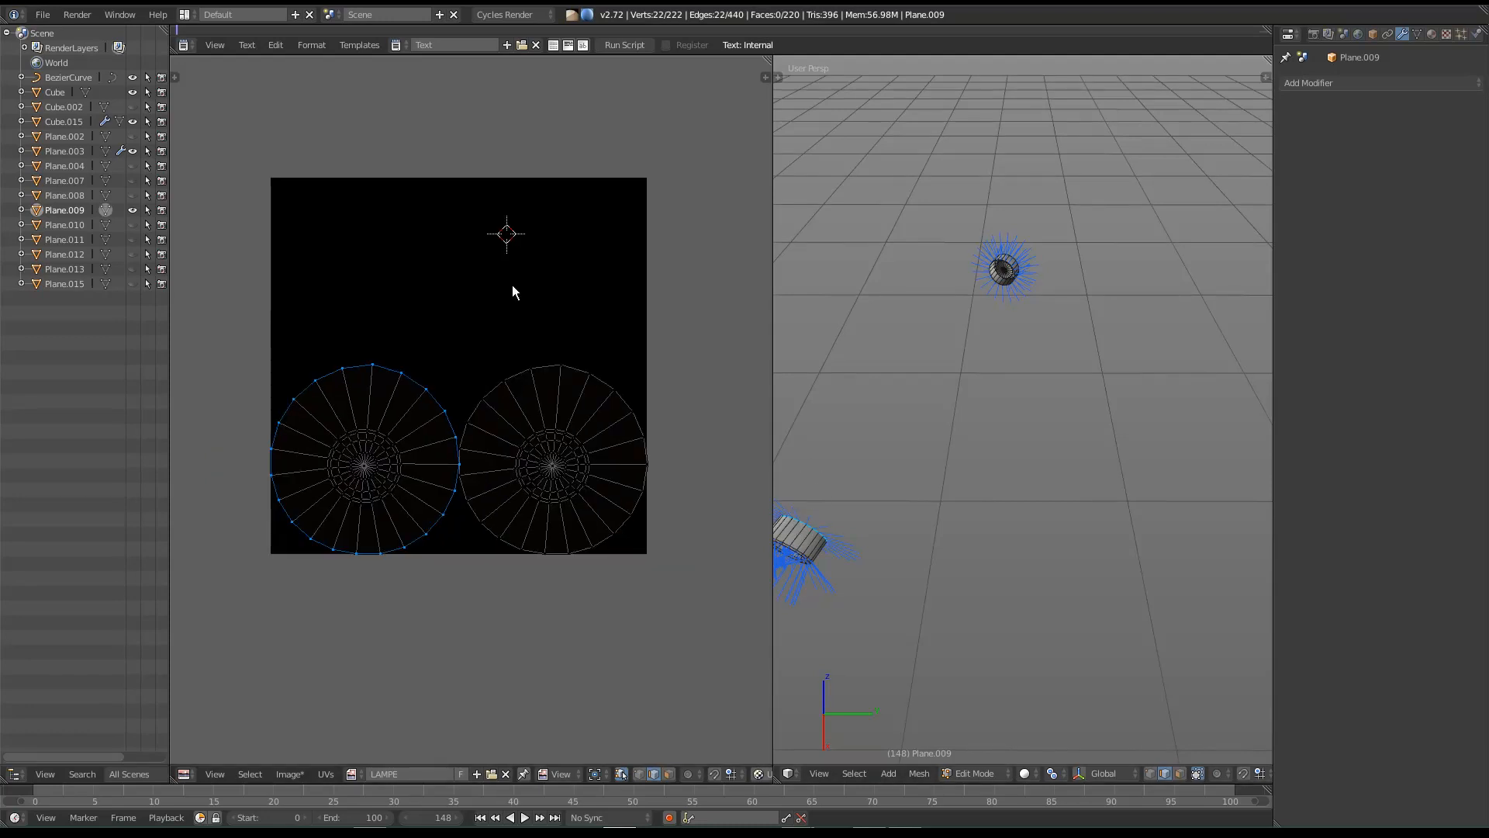
key(s)
click(475, 338)
key(g)
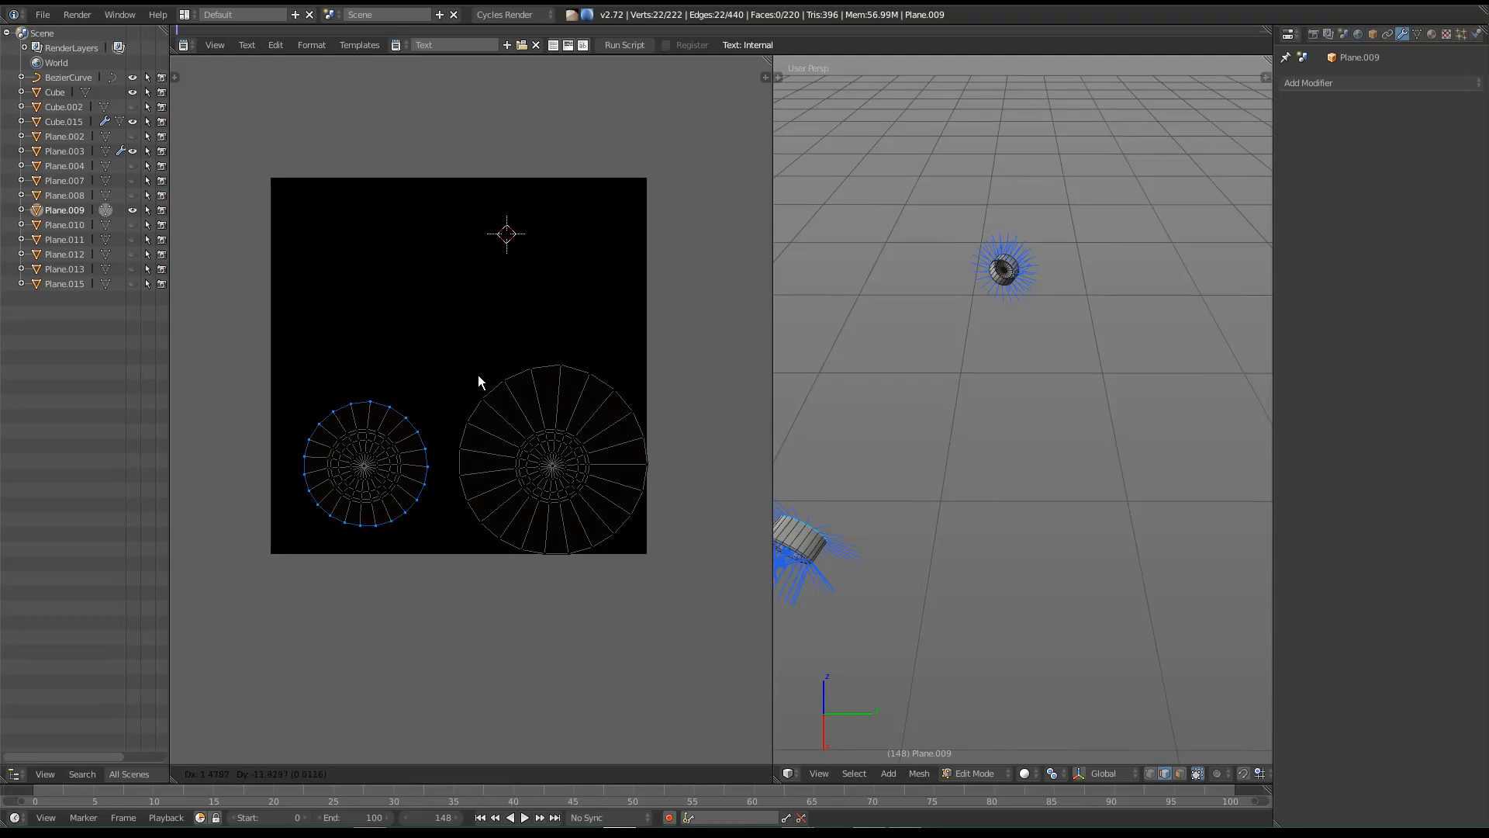
click(478, 374)
Step: Scale down the outer edge loop of the right circular island in the same way and recentre it
key(l)
key(s)
click(617, 359)
key(g)
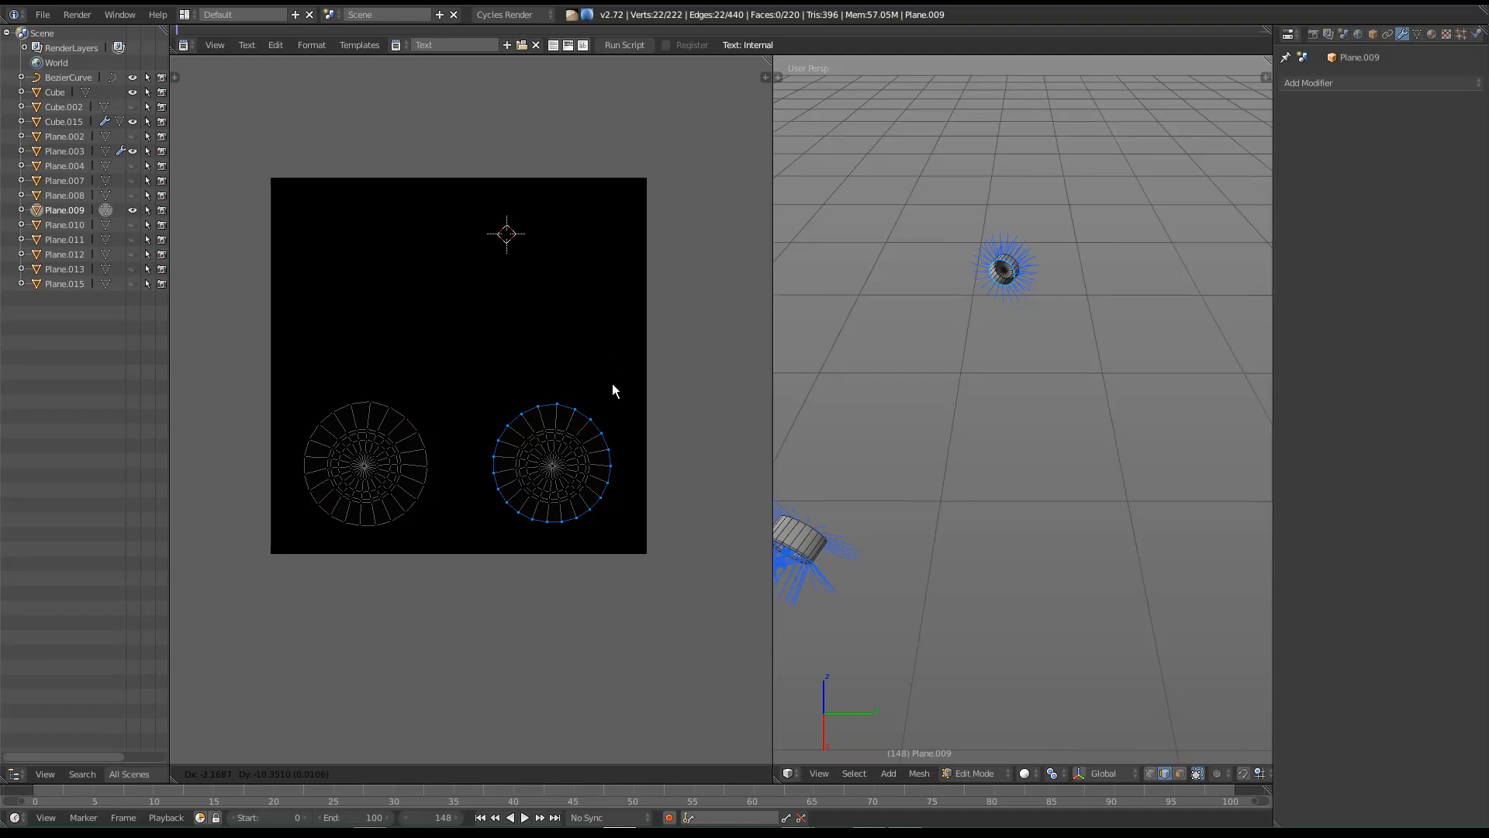
click(622, 399)
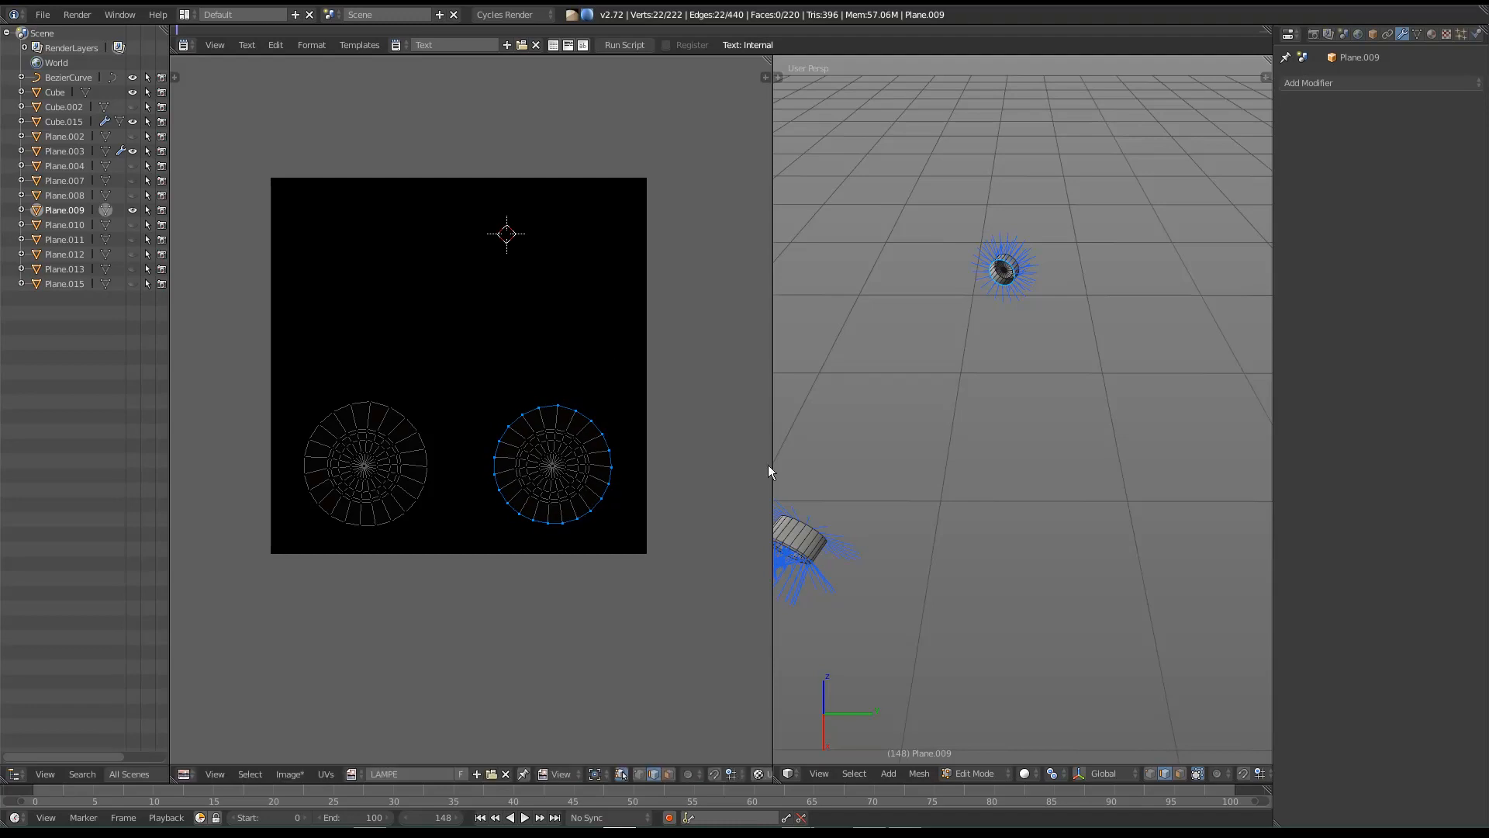
Step: Try to select the linked geometry of the left circular island in the UV editor
mouse_move(910, 499)
middle_down()
mouse_move(914, 538)
mouse_move(1018, 398)
mouse_move(904, 492)
middle_up()
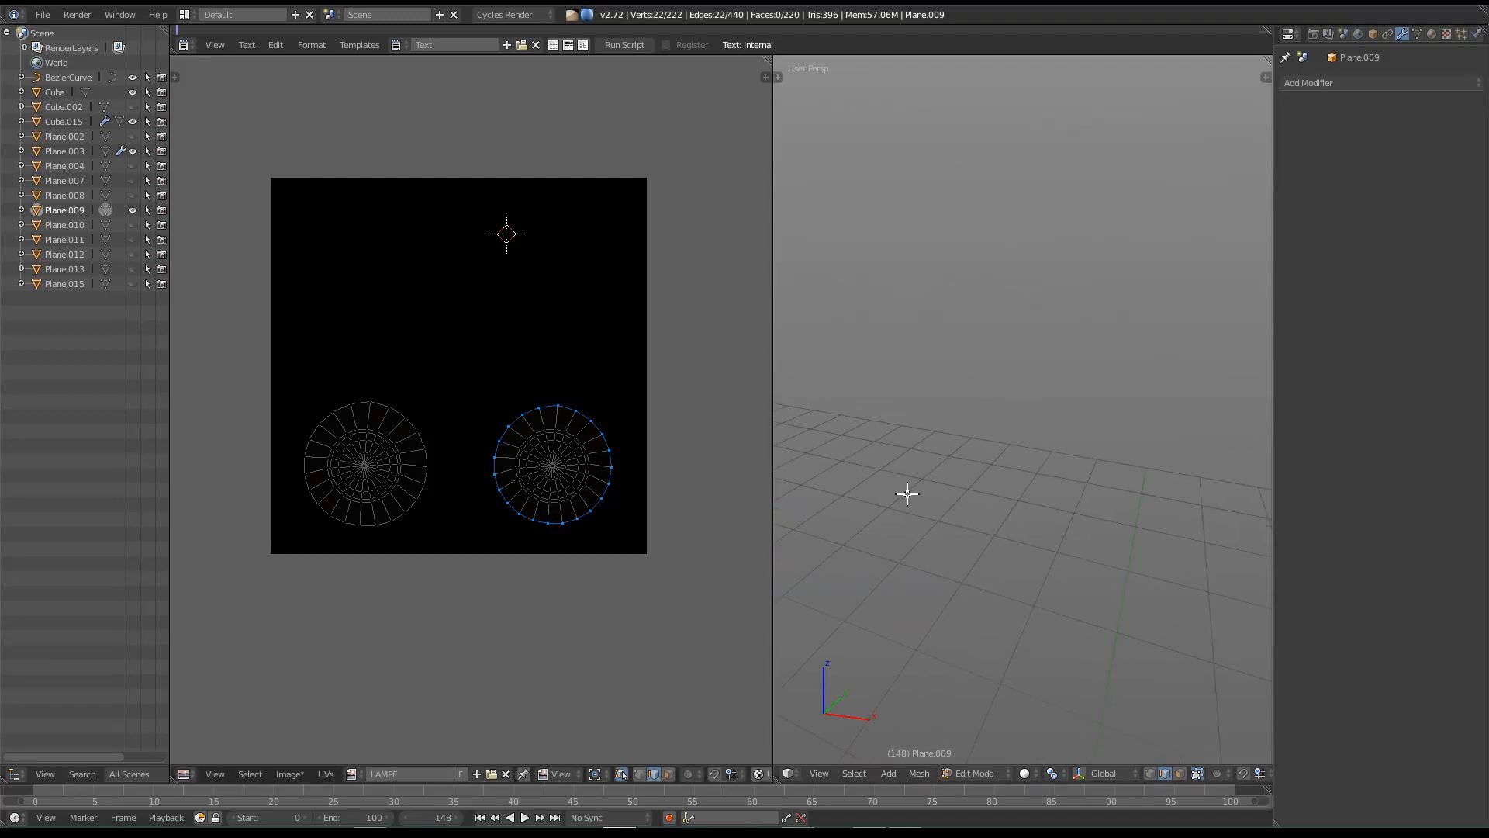
middle_drag(858, 572, 1027, 545)
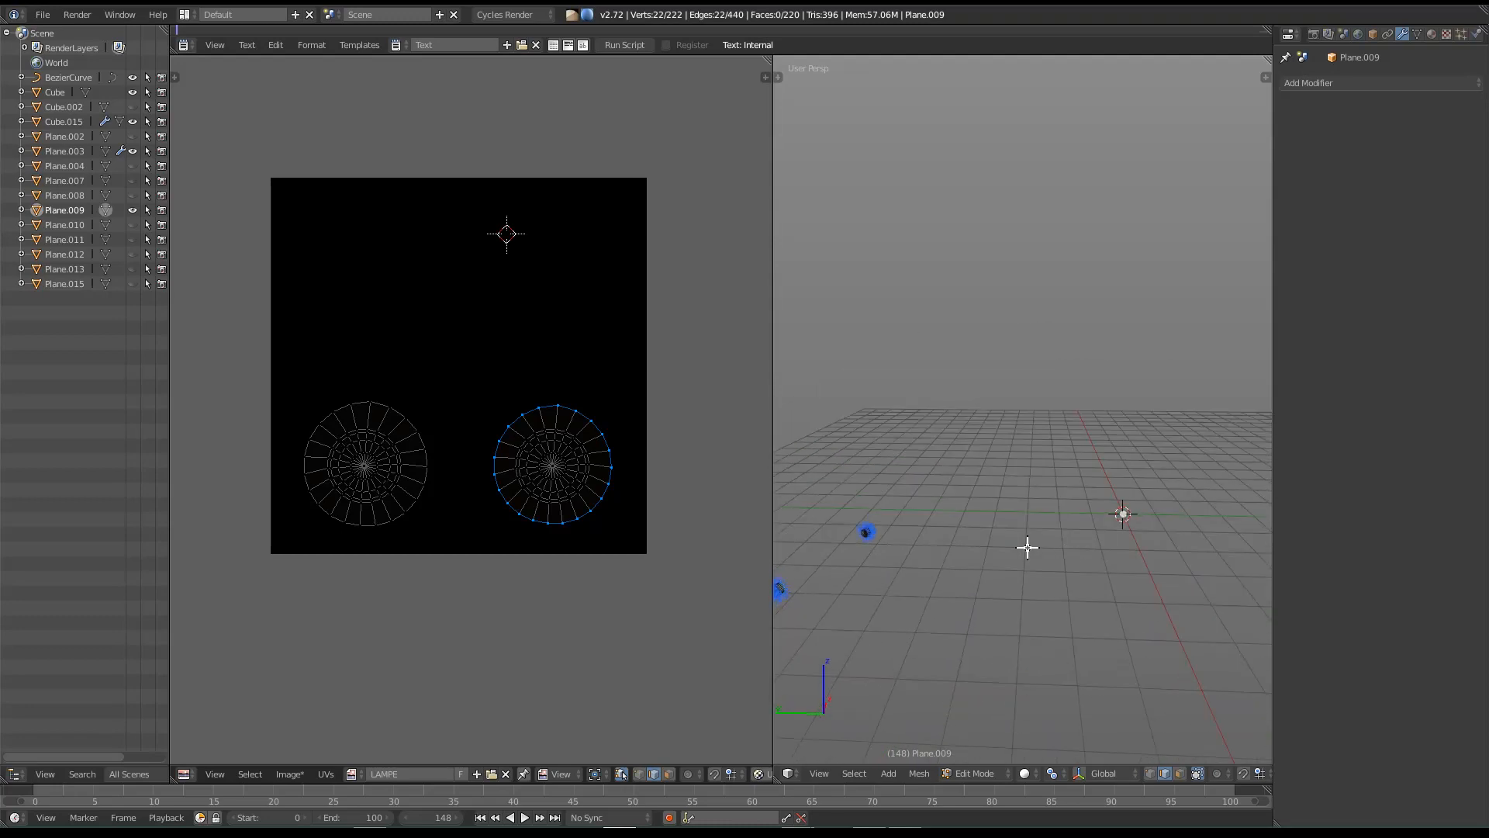
middle_drag(868, 565, 901, 550)
scroll(898, 531, up, 5)
middle_drag(632, 460, 686, 455)
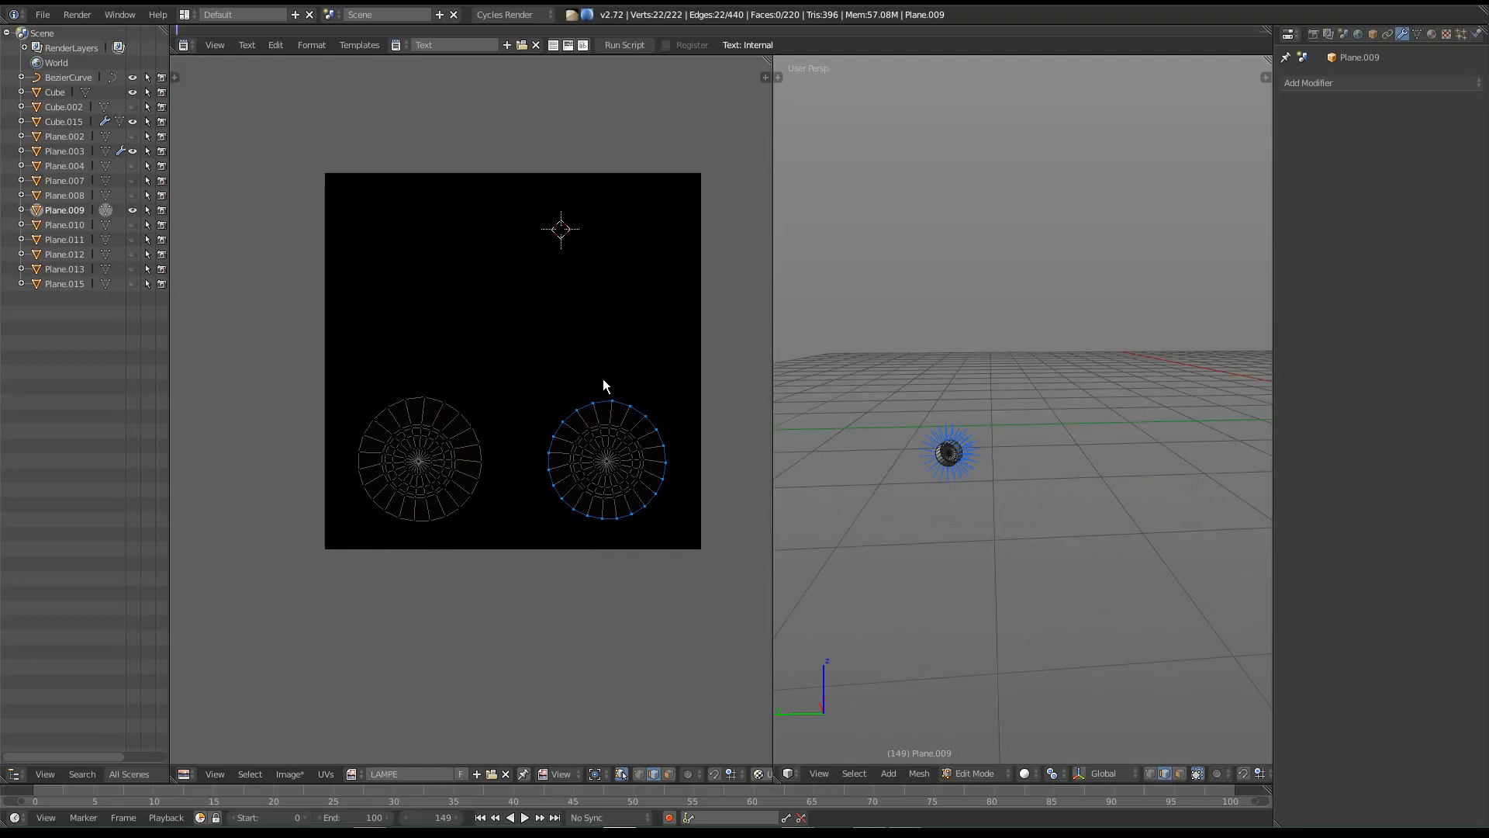
key(s)
right_click(216, 276)
key(l)
middle_drag(408, 326, 408, 346)
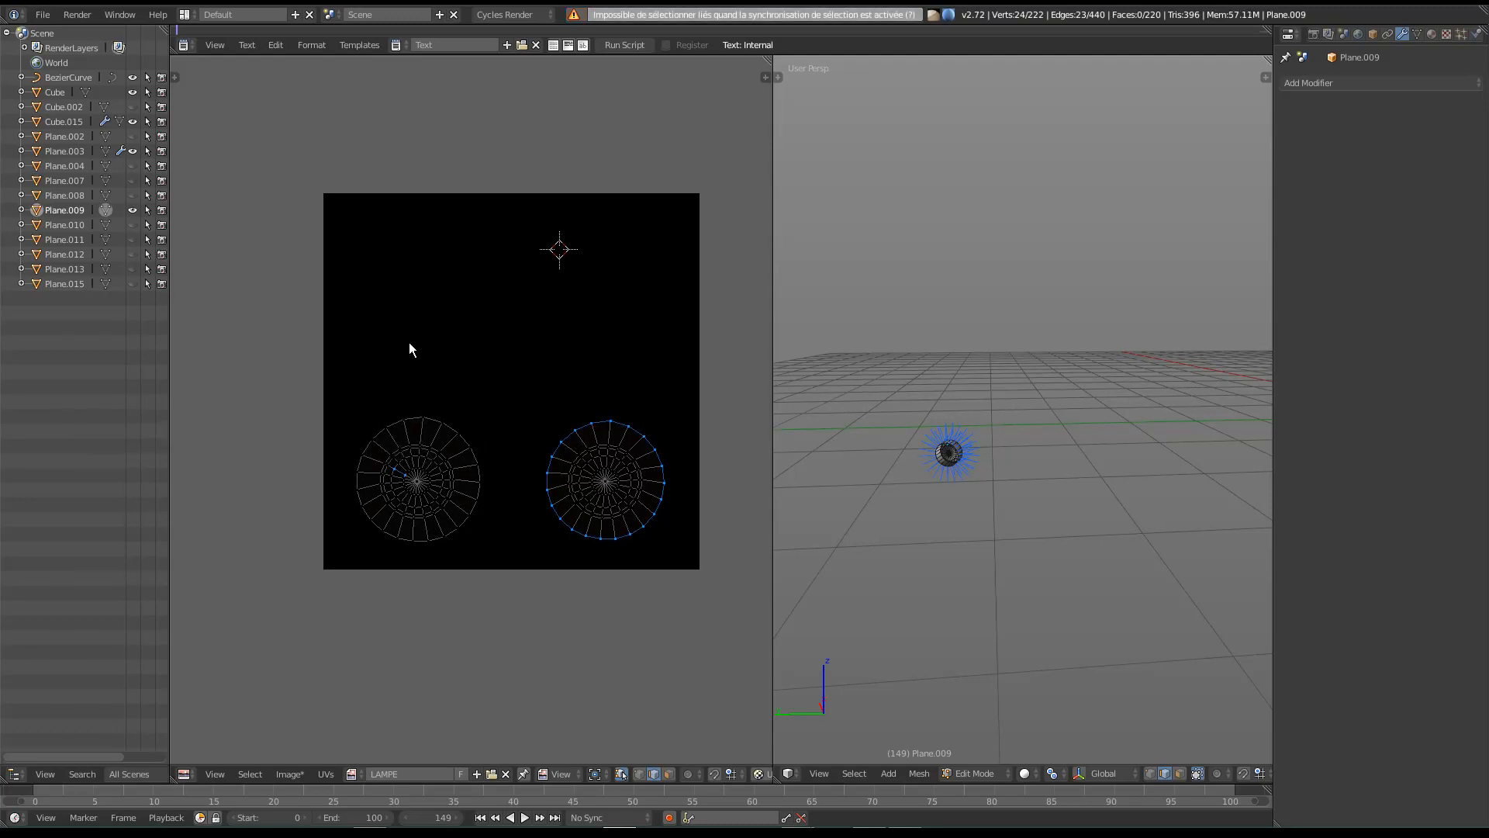
key(l)
middle_drag(394, 428, 377, 495)
Step: Select both circular islands and pack them within the texture area
key(b)
drag(335, 398, 704, 663)
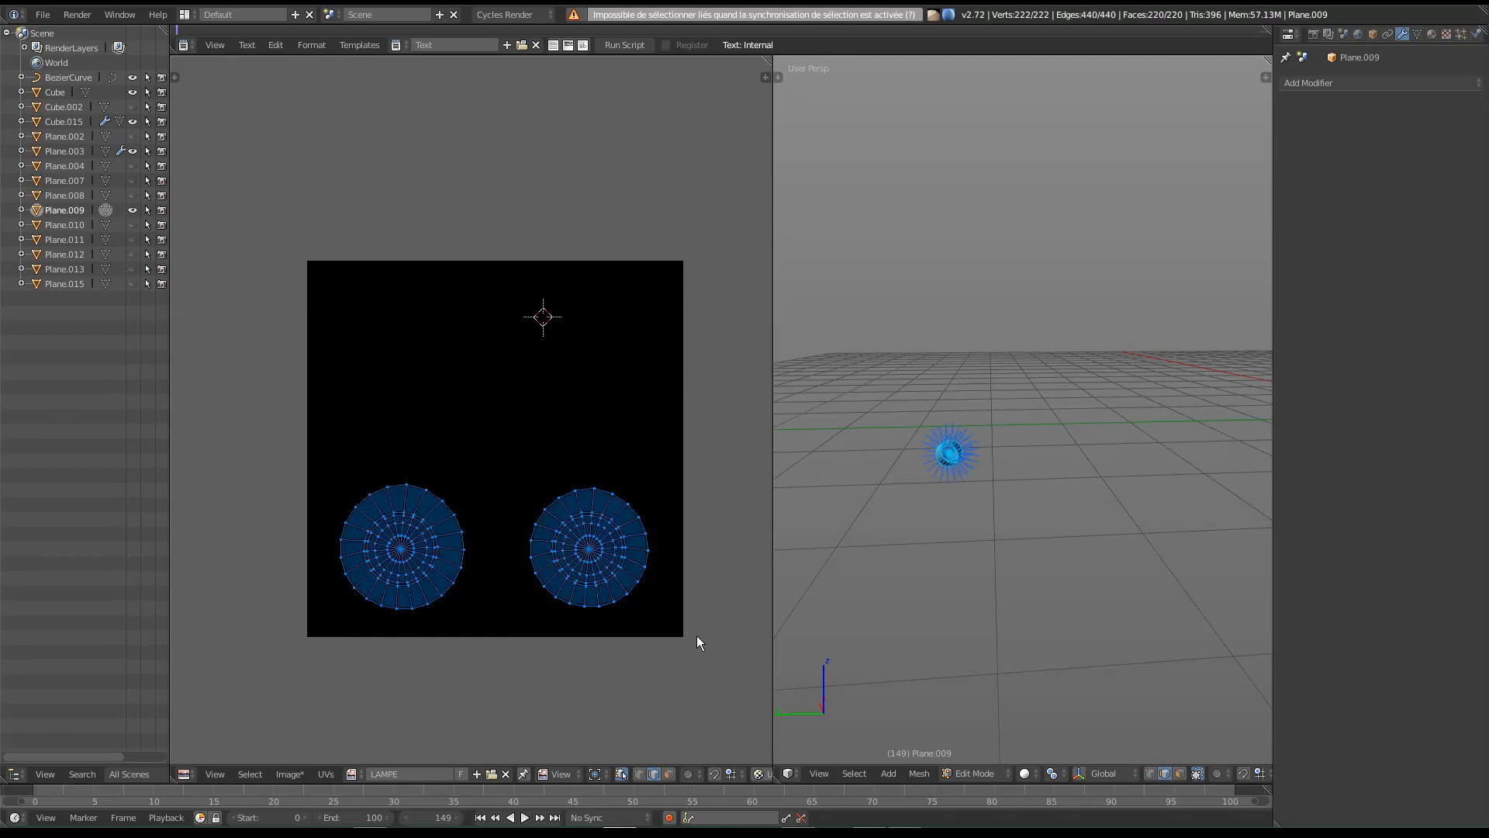
key(ctrl+p)
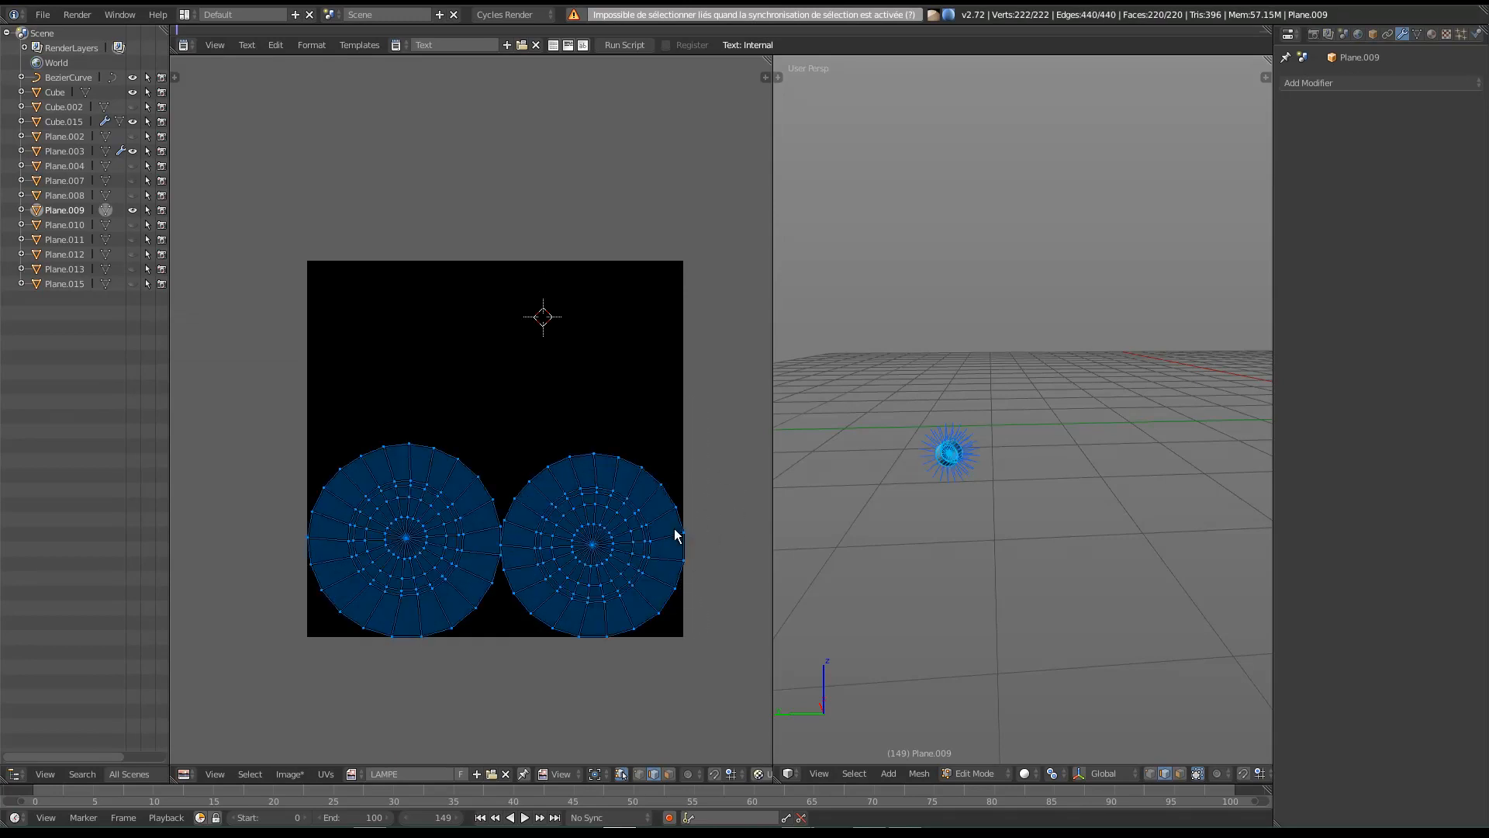
Step: Switch to face selection and select all faces of the right circular island
right_click(597, 540)
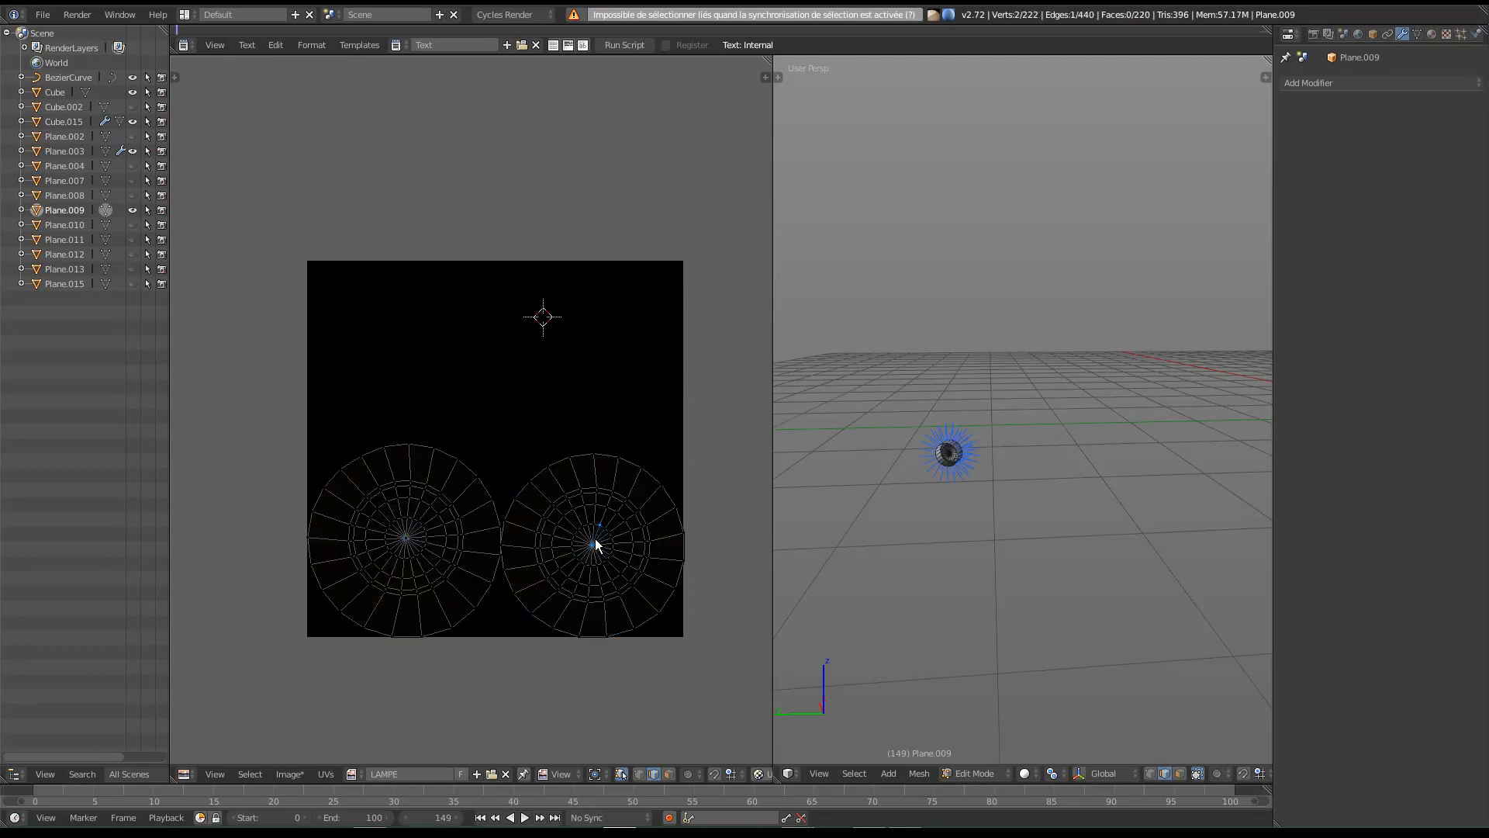
key(b)
drag(724, 400, 505, 786)
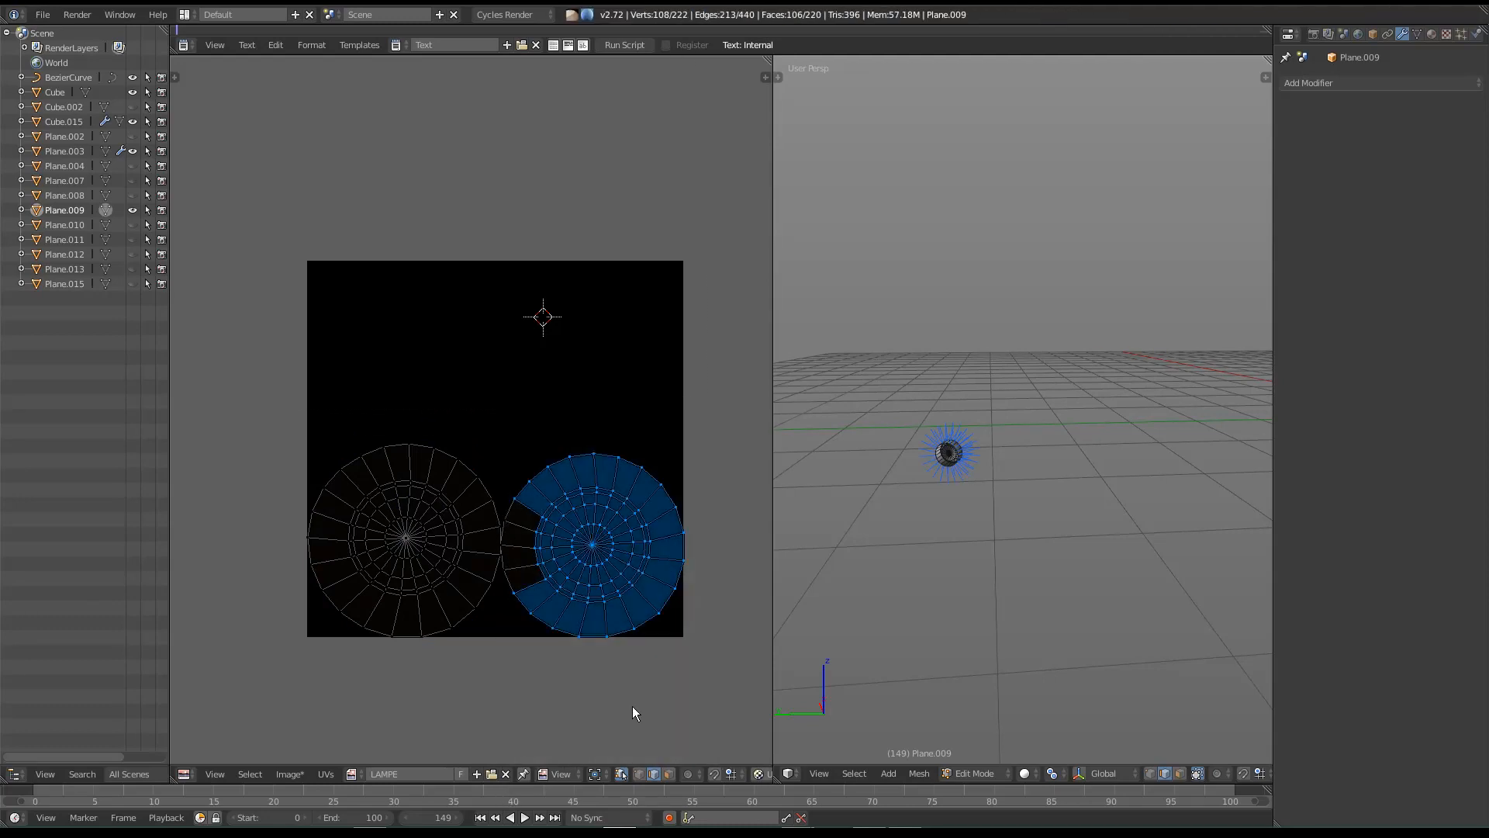
click(669, 773)
key(b)
drag(570, 434, 523, 657)
key(b)
drag(567, 483, 500, 623)
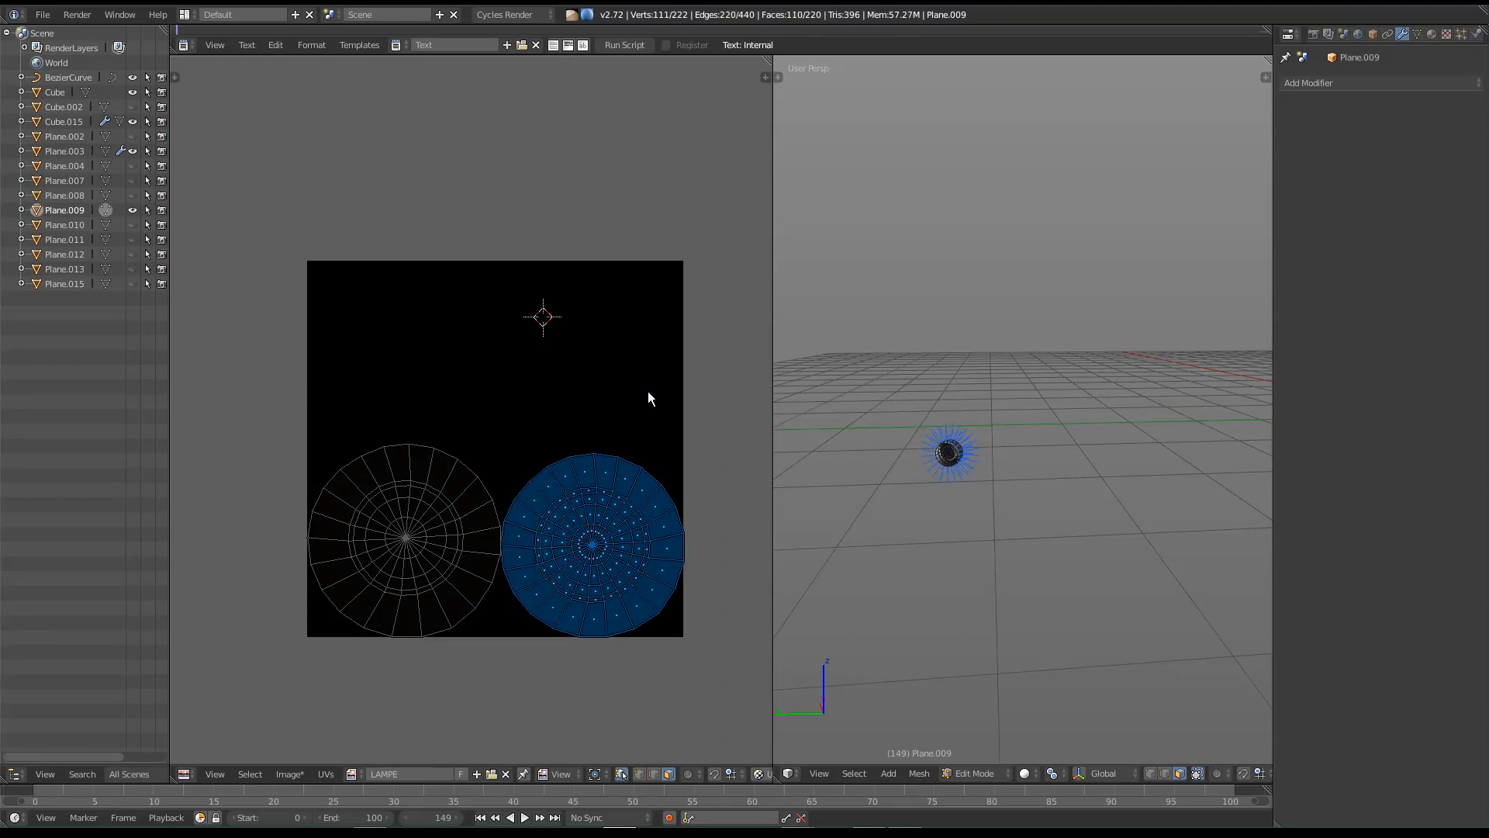
Step: Enlarge the right circular island slightly to match the left one and shift it clear of its neighbour
key(s)
click(690, 374)
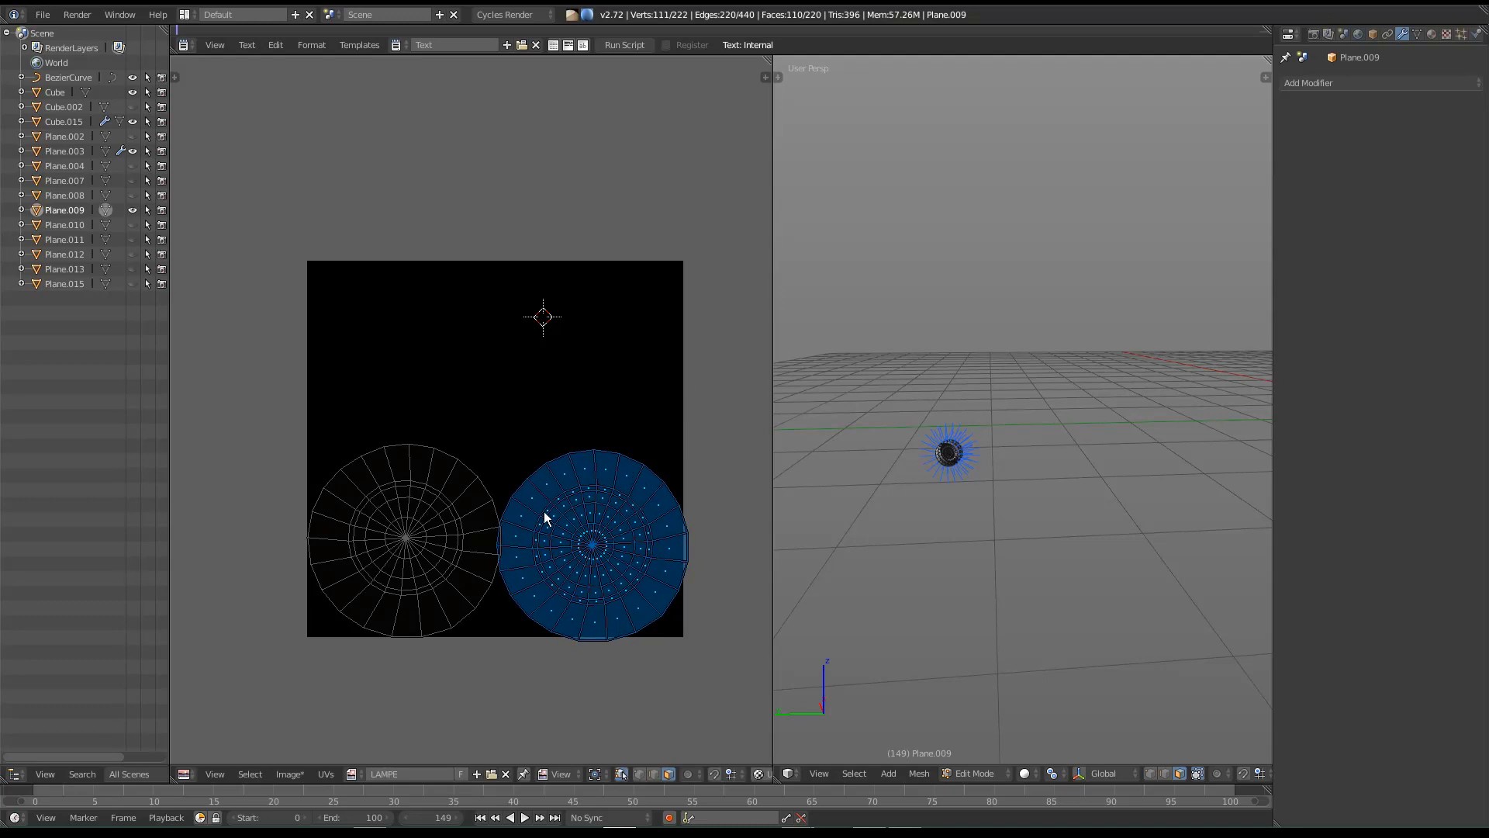
key(g)
click(529, 475)
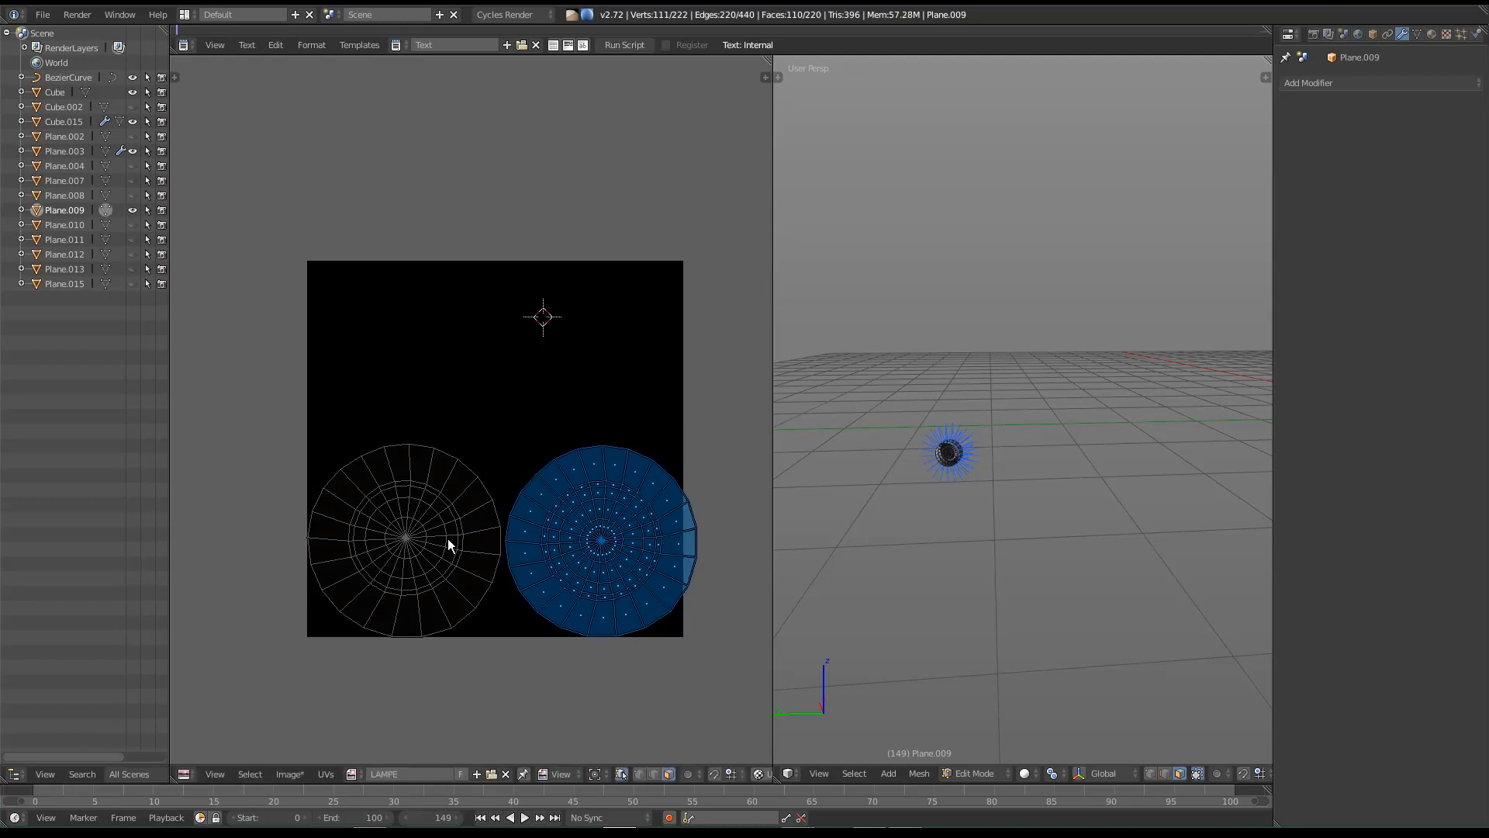
Step: Select both circular islands, shrink them strongly, place them above the texture area and leave edit mode
key(b)
drag(298, 402, 612, 691)
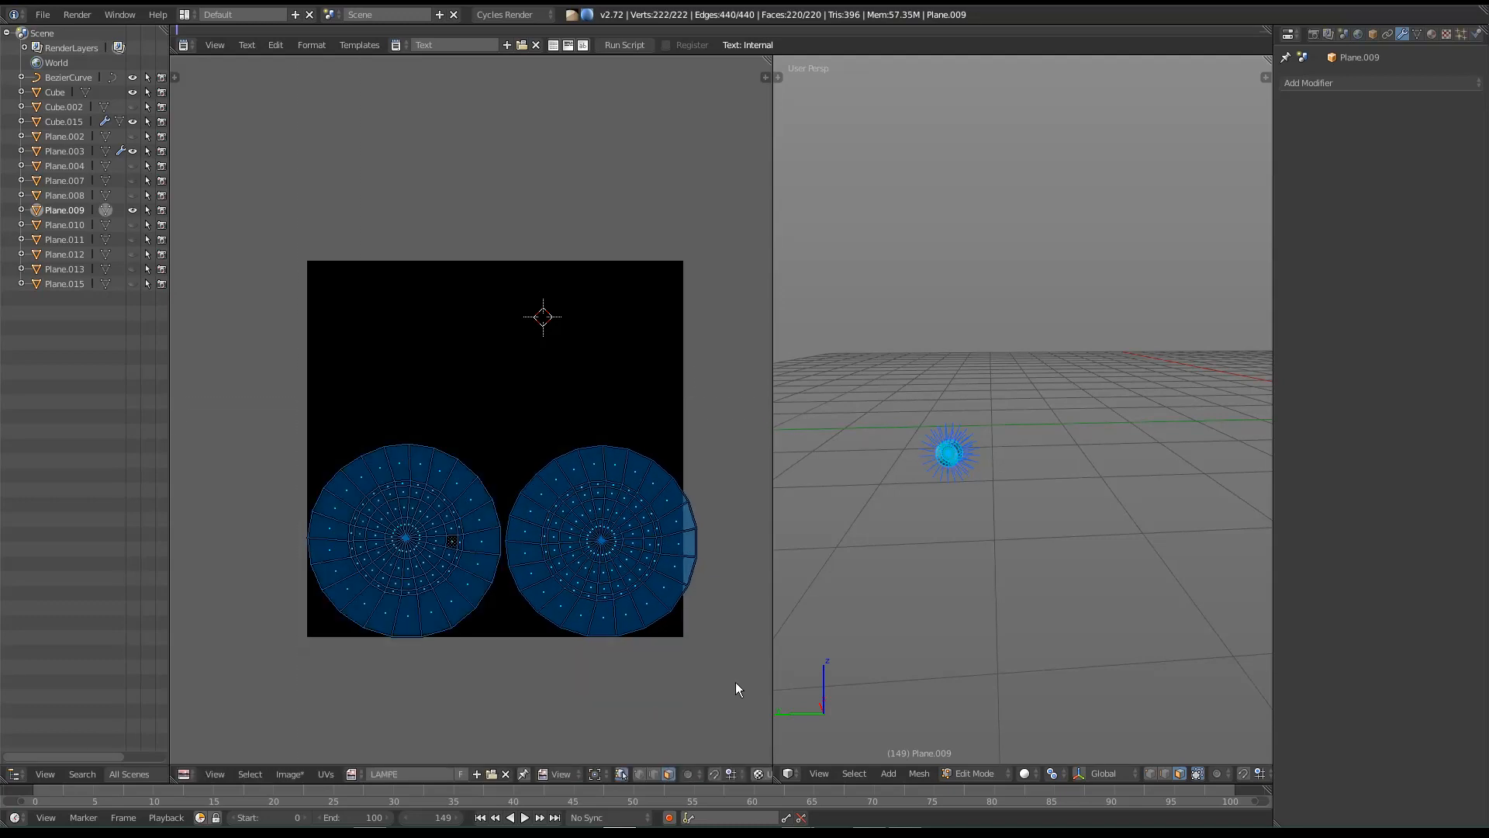
key(g)
click(640, 153)
key(s)
click(471, 239)
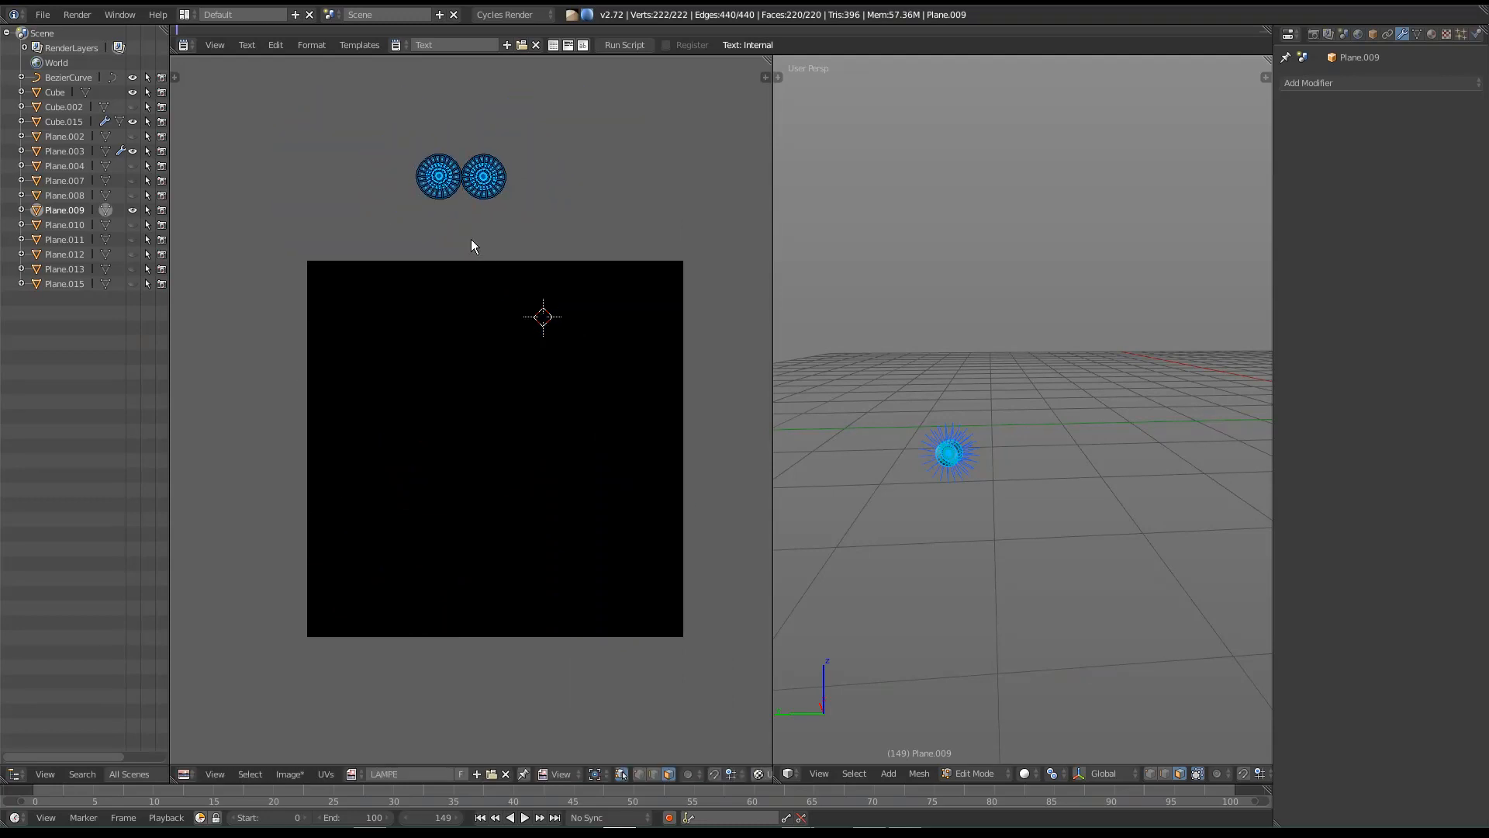
key(g)
click(518, 239)
key(Tab)
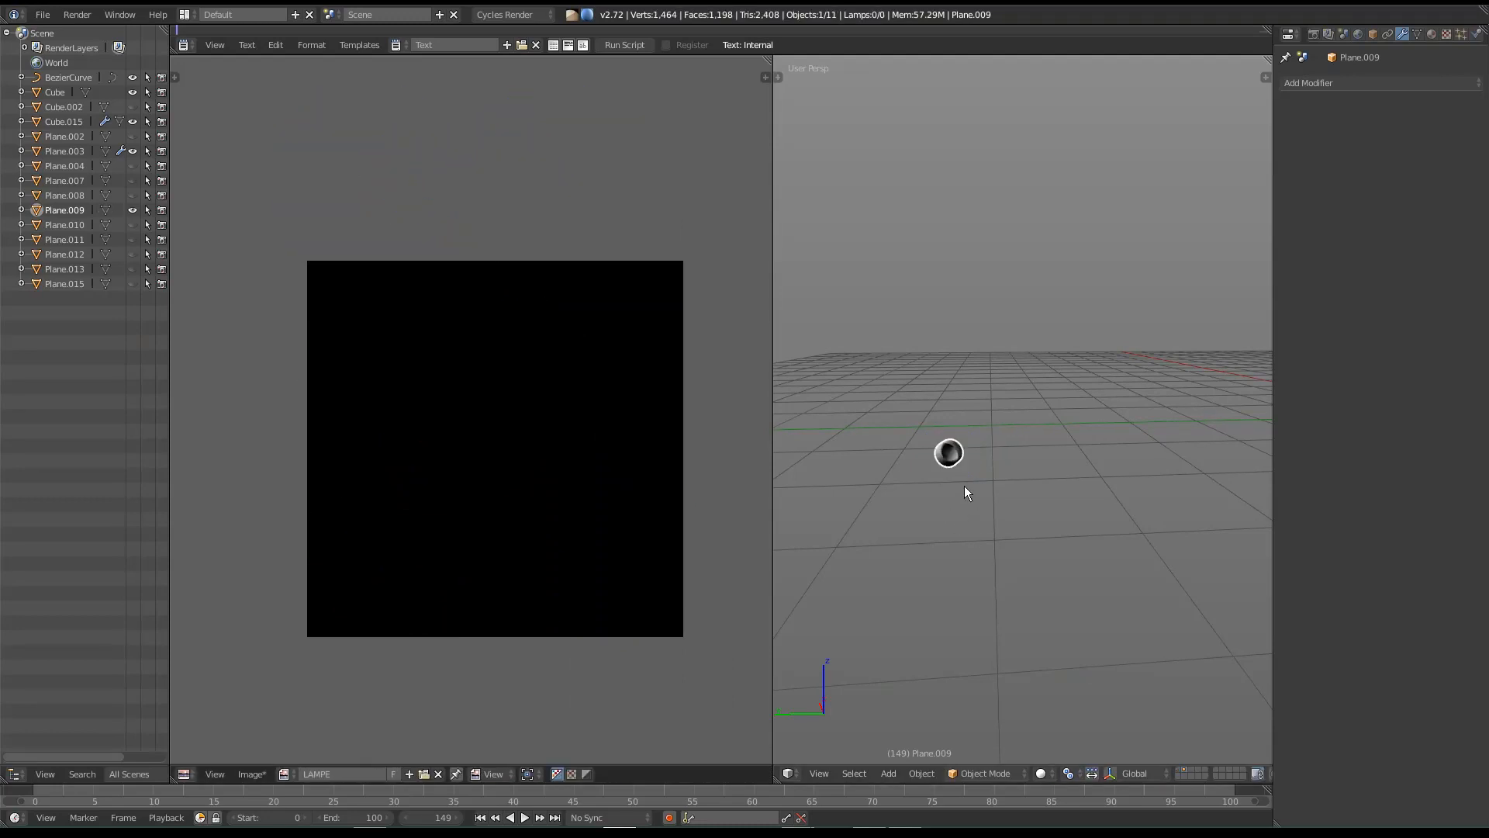
Step: Show all objects, isolate the cable switch's inner top piece, and enter edit mode with edge selection
key(KP_Divide)
right_click(883, 477)
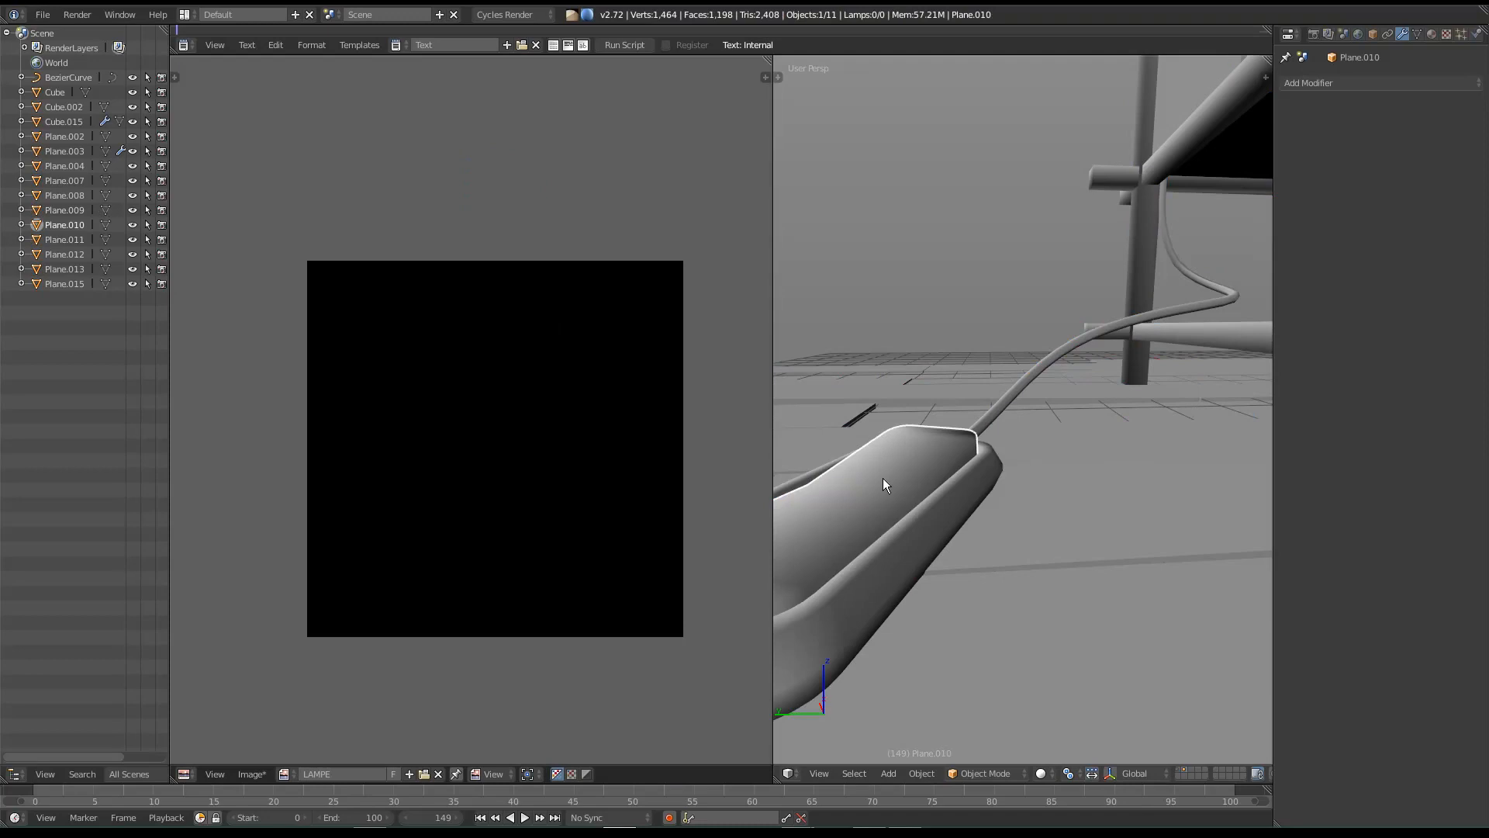
key(shift+h)
middle_drag(893, 490, 830, 599)
key(shift+space)
key(Tab)
middle_drag(692, 642, 736, 564)
key(w)
mouse_move(808, 426)
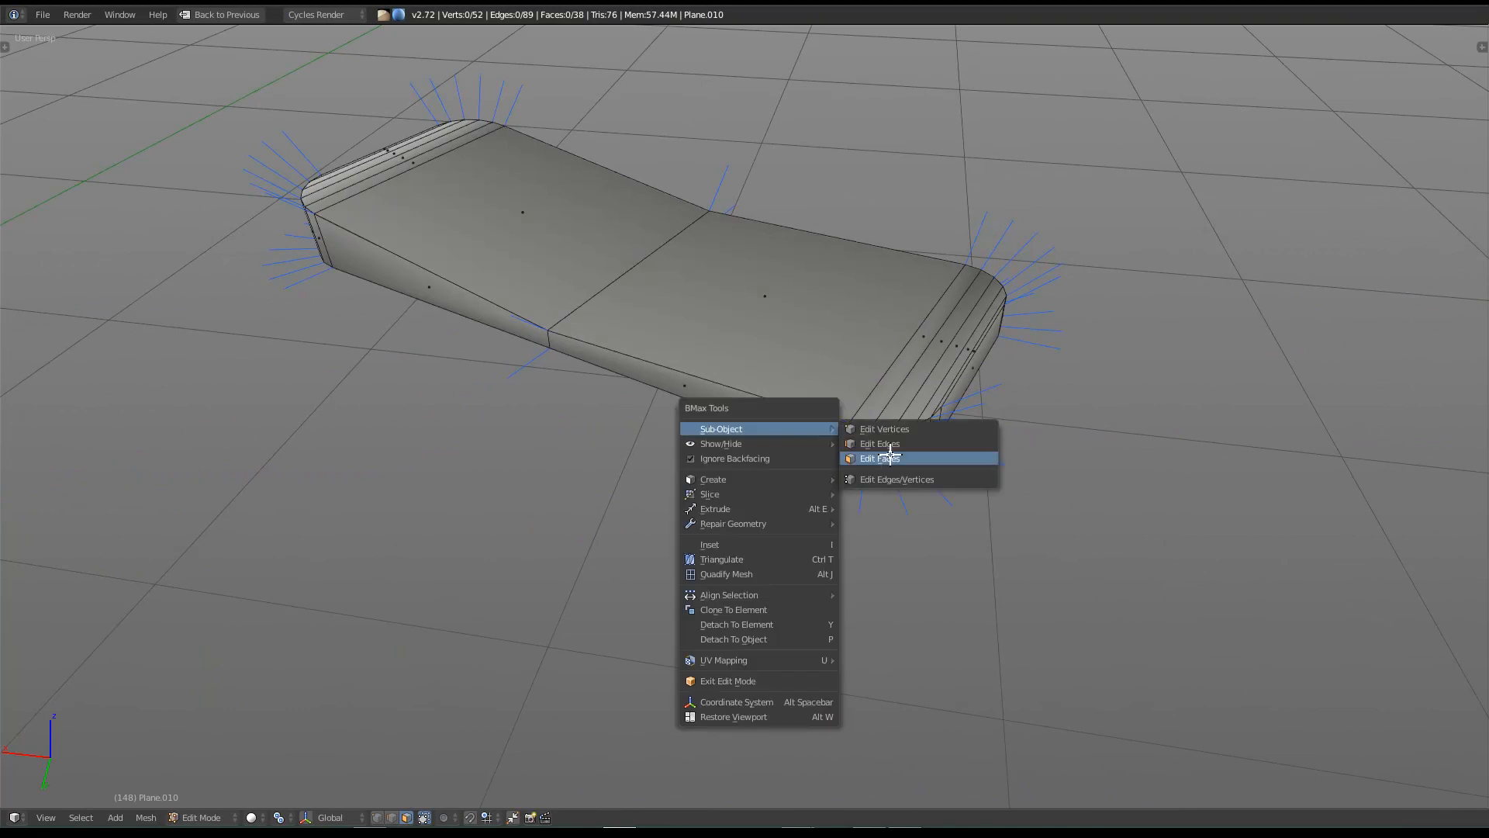
click(892, 436)
Step: Mark the eight short side edges bordering the rounded corners of the switch's top piece as seams
right_click(844, 439)
middle_drag(978, 494, 893, 478)
shift+right_click(945, 475)
middle_drag(1316, 485, 422, 496)
shift+right_click(1249, 572)
shift+right_click(443, 486)
shift+right_click(648, 411)
shift+right_click(795, 250)
middle_drag(795, 250, 731, 488)
shift+right_click(487, 648)
key(ctrl+e)
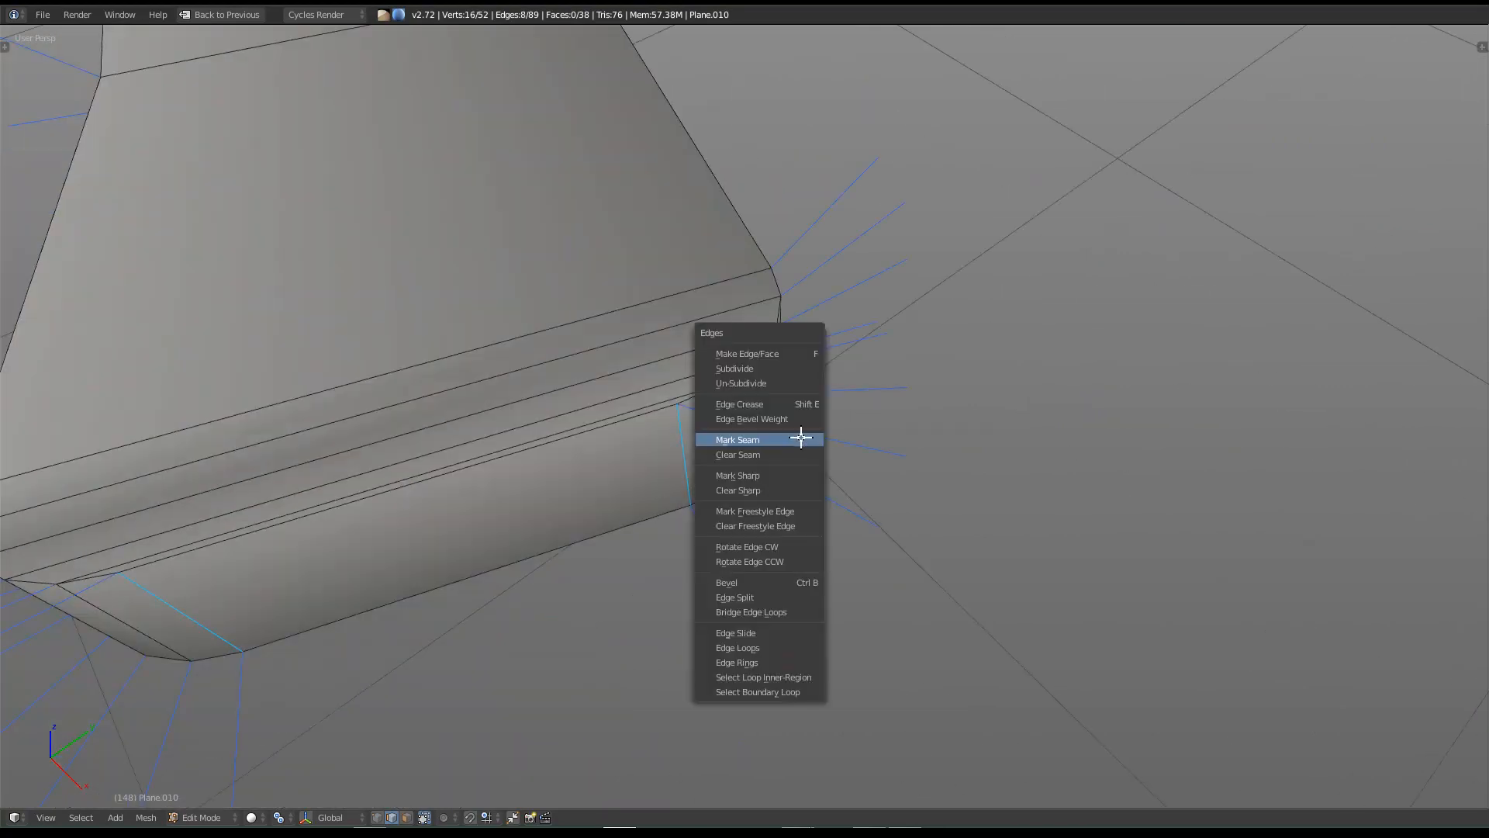
click(801, 438)
Step: Select the entire top piece of the switch, unwrap it, and bring back the UV layout
key(a)
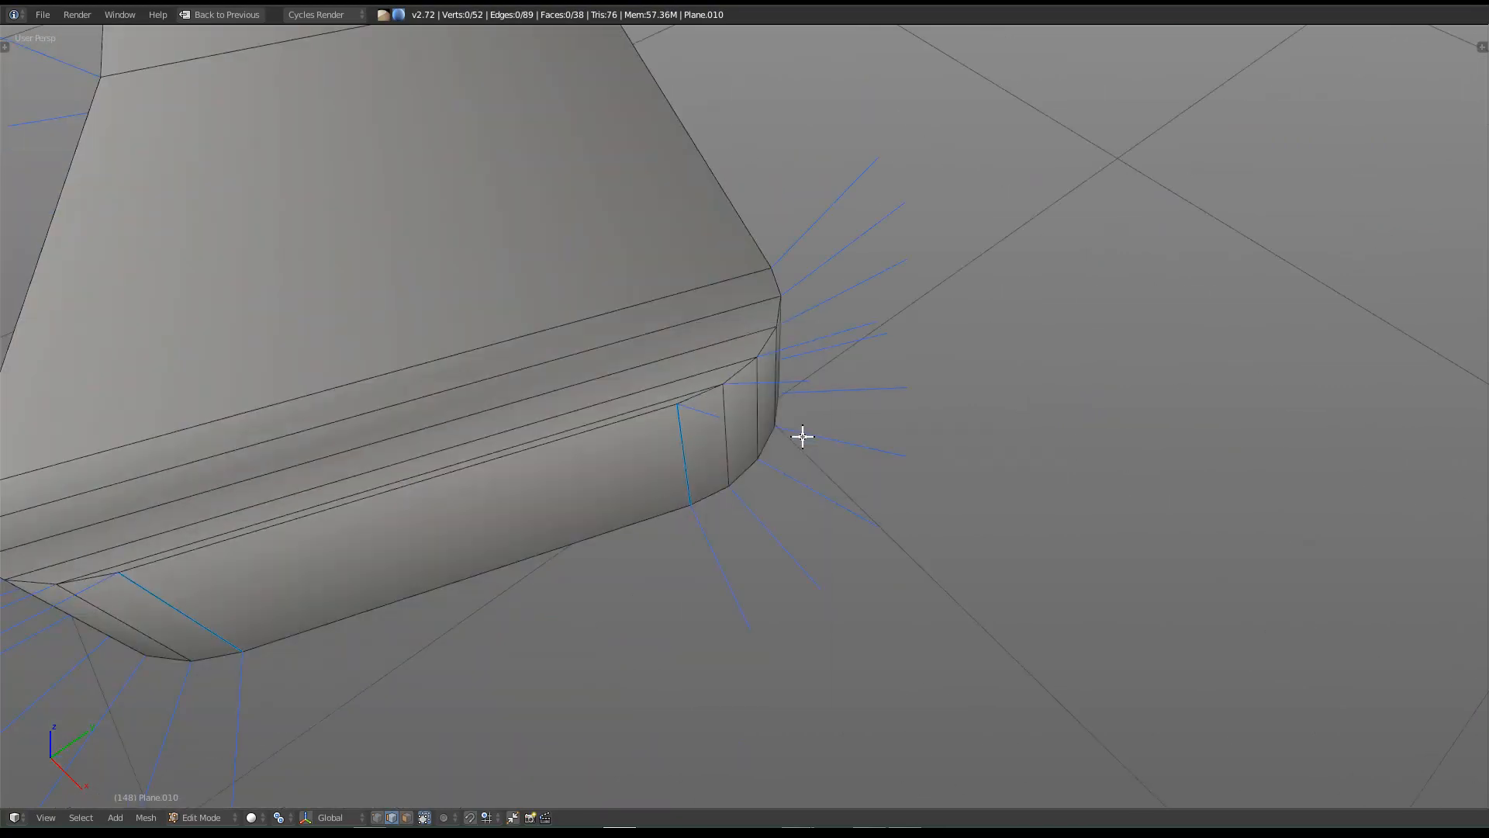
key(a)
key(u)
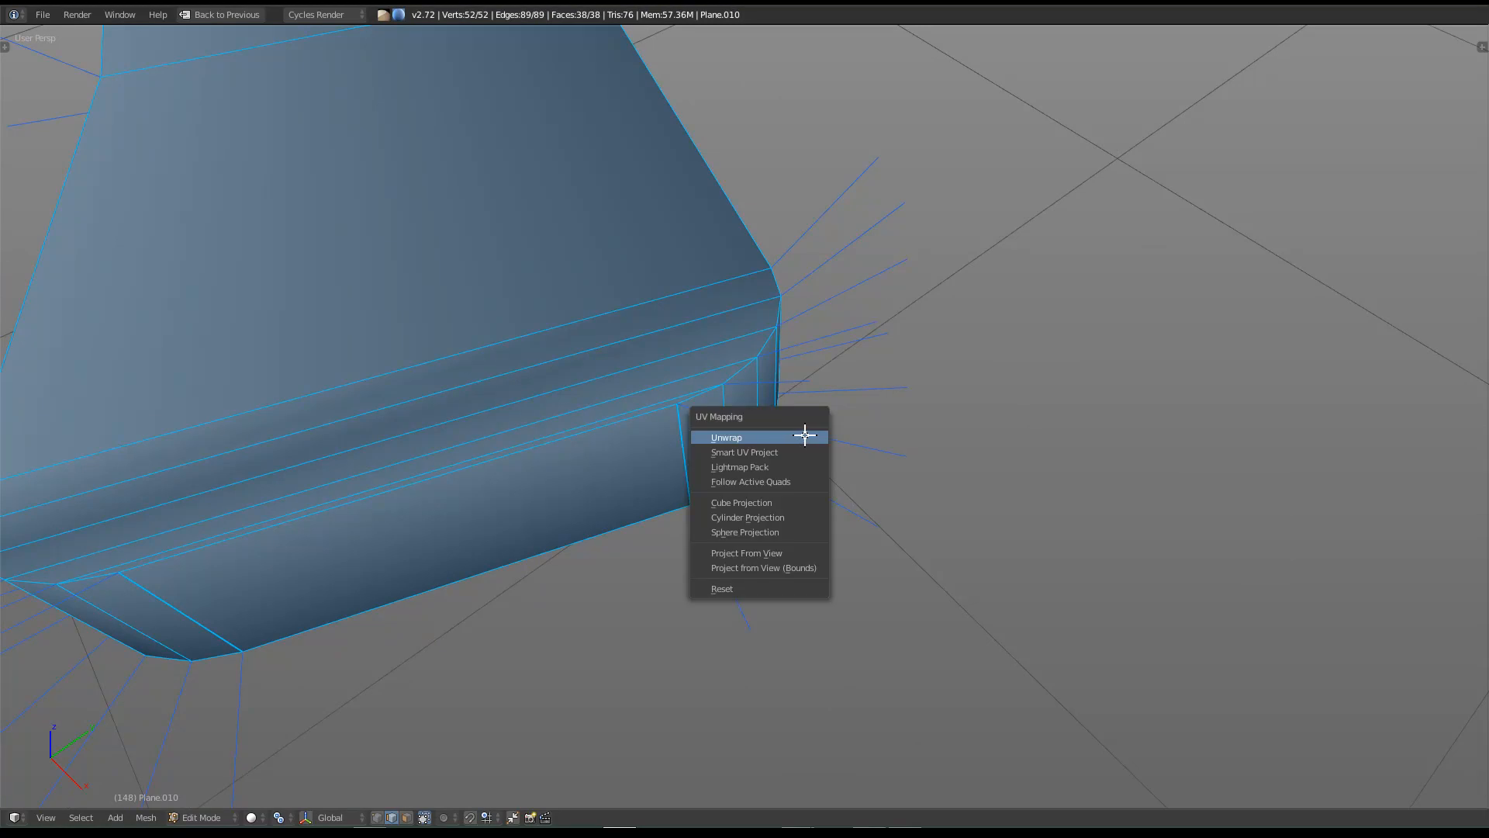
click(805, 436)
scroll(549, 548, down, 3)
middle_drag(548, 548, 688, 542)
key(ctrl+Up)
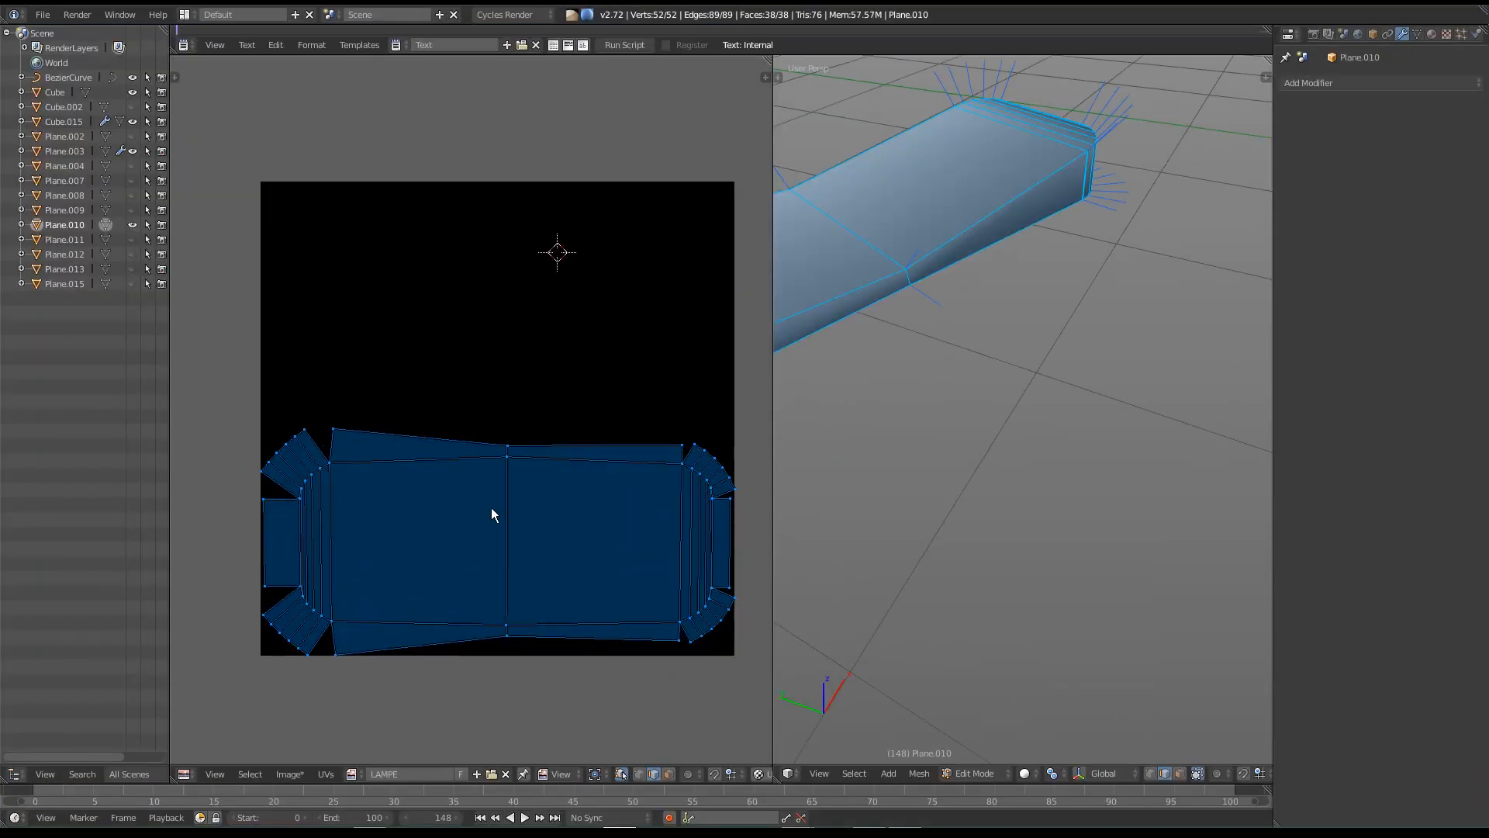
Step: Examine the top piece from several sides against its unwrapped island and the gaps at its corners
middle_drag(900, 498, 869, 496)
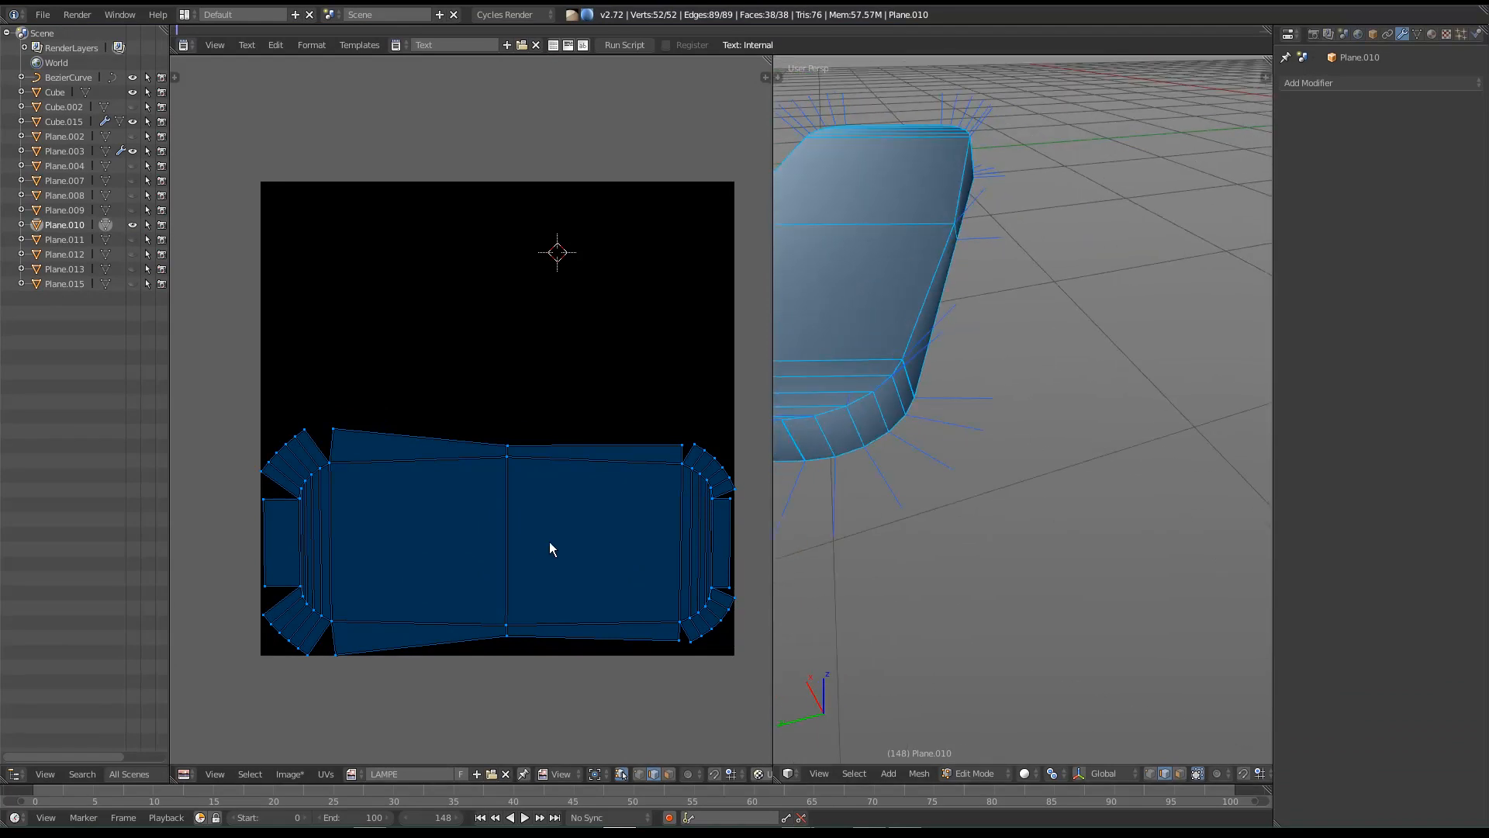
middle_drag(867, 548, 997, 406)
middle_drag(1117, 186, 1073, 256)
middle_drag(481, 416, 441, 403)
scroll(459, 392, down, 1)
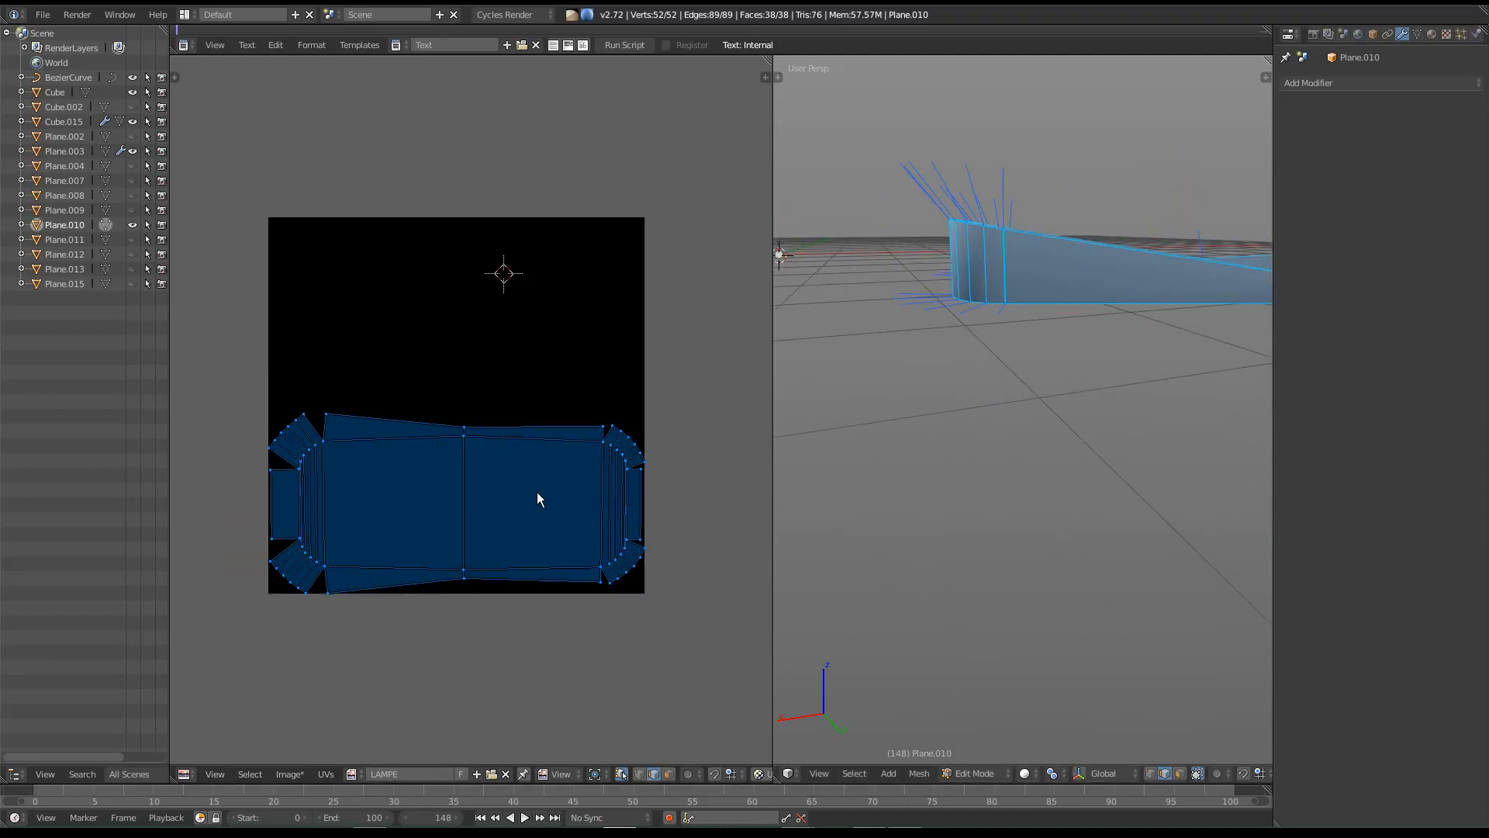
scroll(537, 494, up, 1)
middle_drag(541, 495, 455, 478)
middle_drag(573, 535, 607, 525)
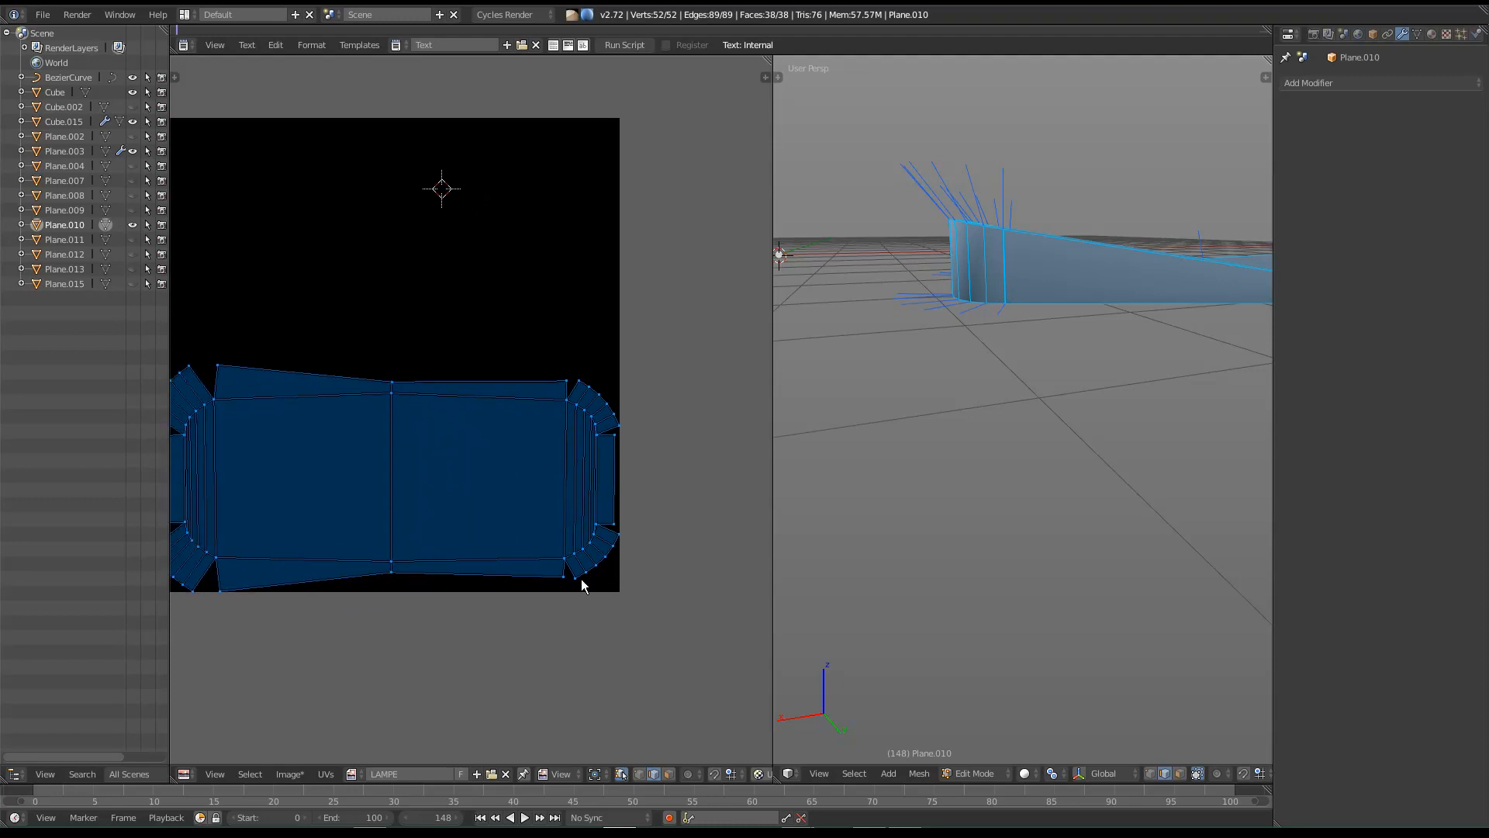
middle_drag(290, 422, 357, 406)
middle_drag(911, 442, 972, 415)
middle_drag(830, 475, 1095, 429)
Step: Leave edit mode, unhide everything, isolate the switch's outer casing, and open it for mesh editing
key(Tab)
key(alt+h)
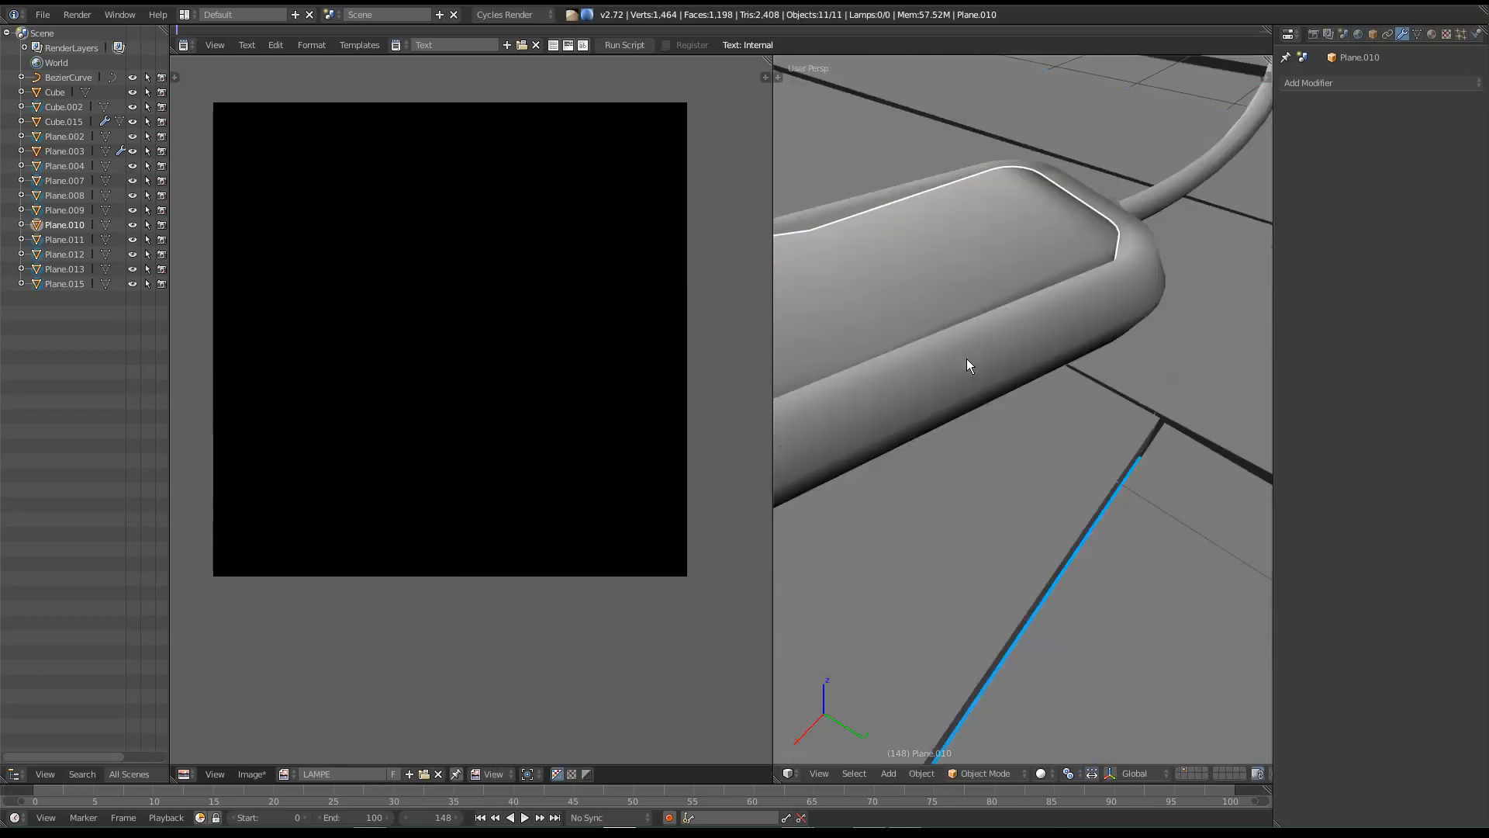
right_click(1001, 352)
key(shift+h)
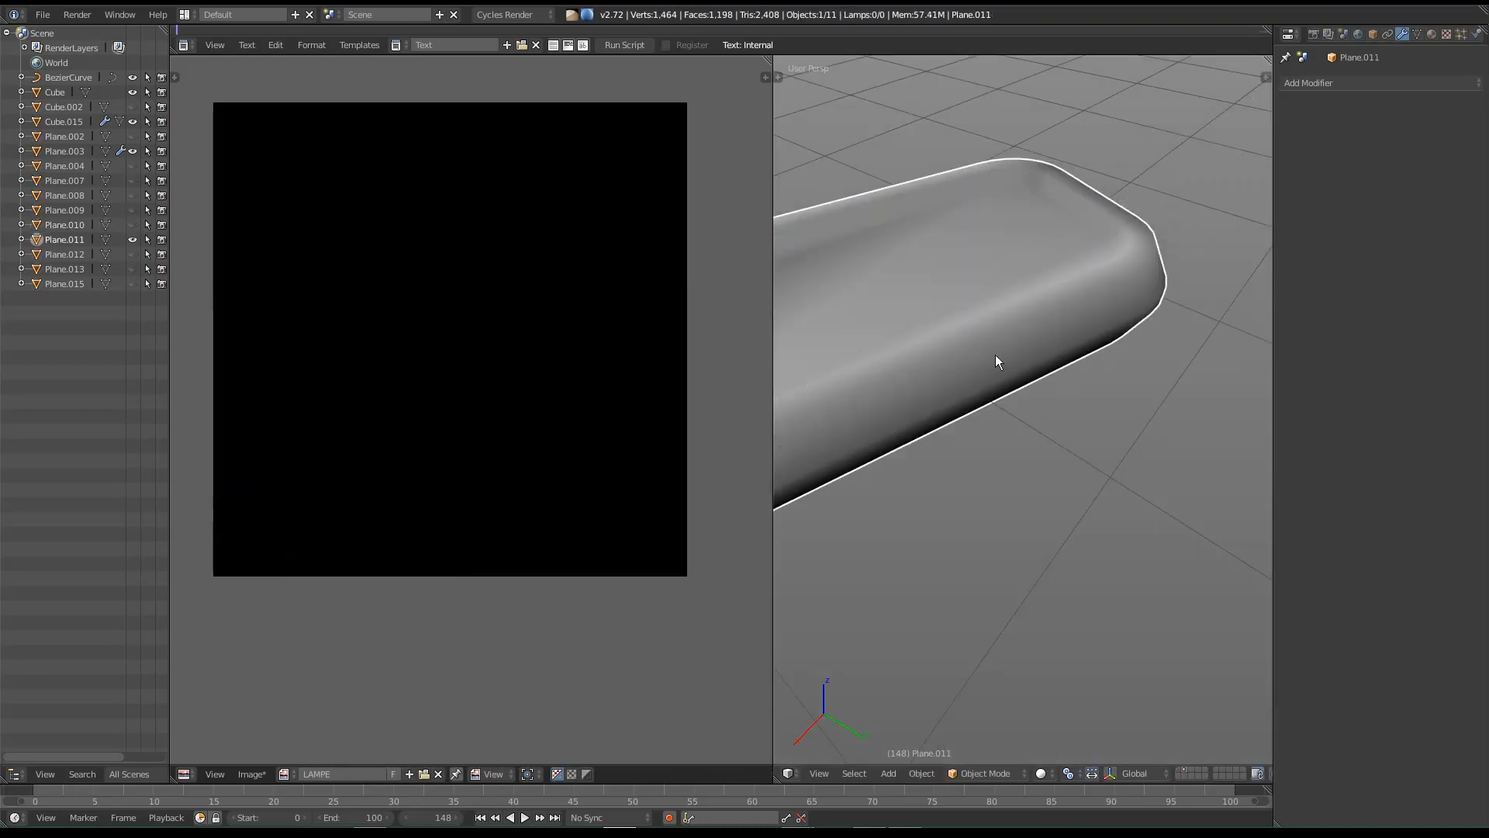
middle_drag(904, 347, 1088, 352)
key(shift+space)
middle_drag(981, 415, 1045, 400)
scroll(1045, 400, down, 8)
middle_drag(803, 404, 914, 375)
key(Tab)
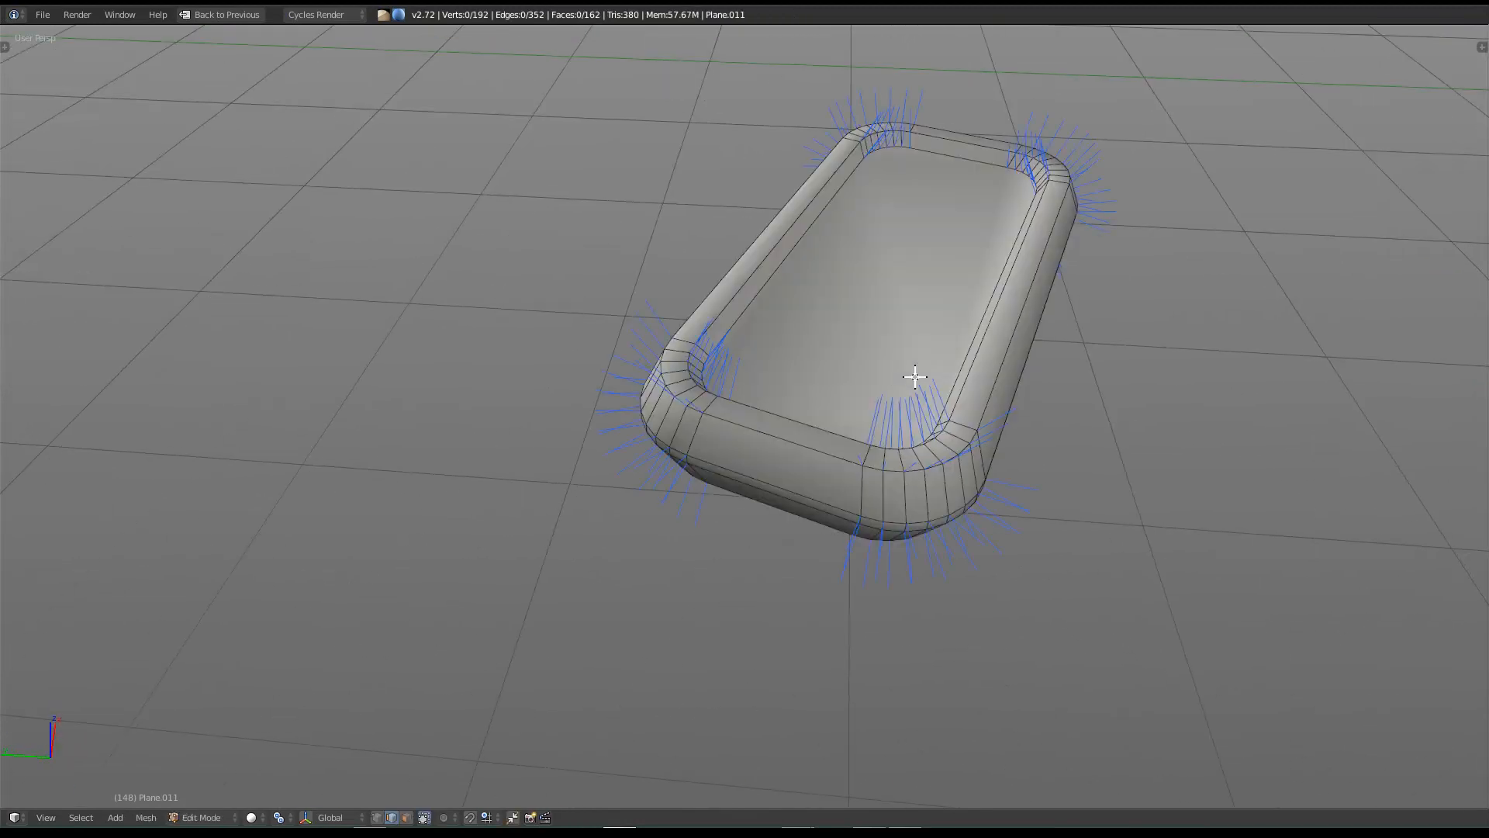
Step: Select the casing's bottom outline and the outer side edges beside its rounded corners, and mark them as seams
middle_drag(914, 505, 830, 396)
alt+right_click(758, 342)
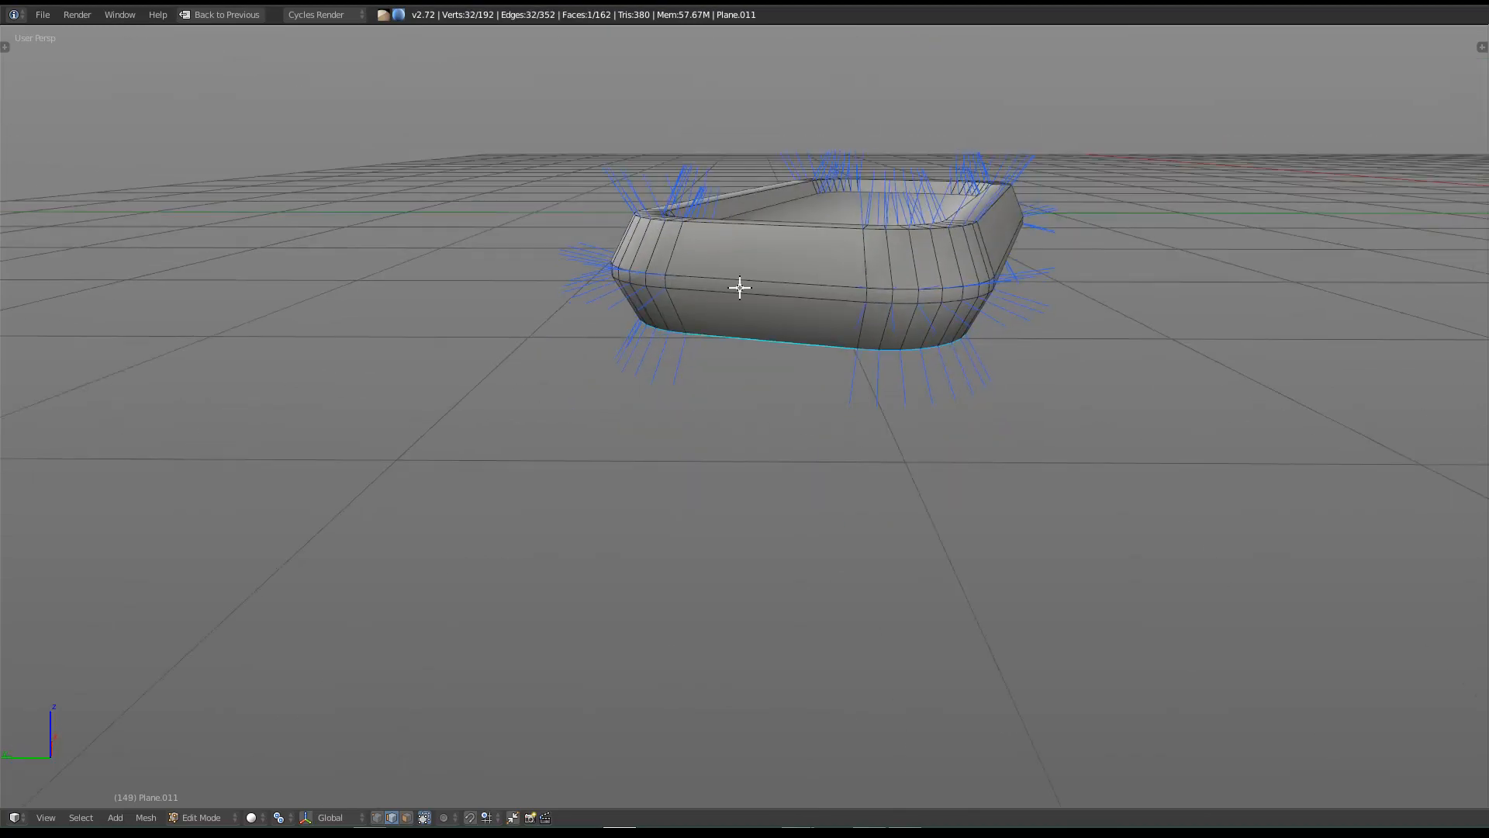
middle_drag(715, 226, 951, 336)
shift+right_click(899, 191)
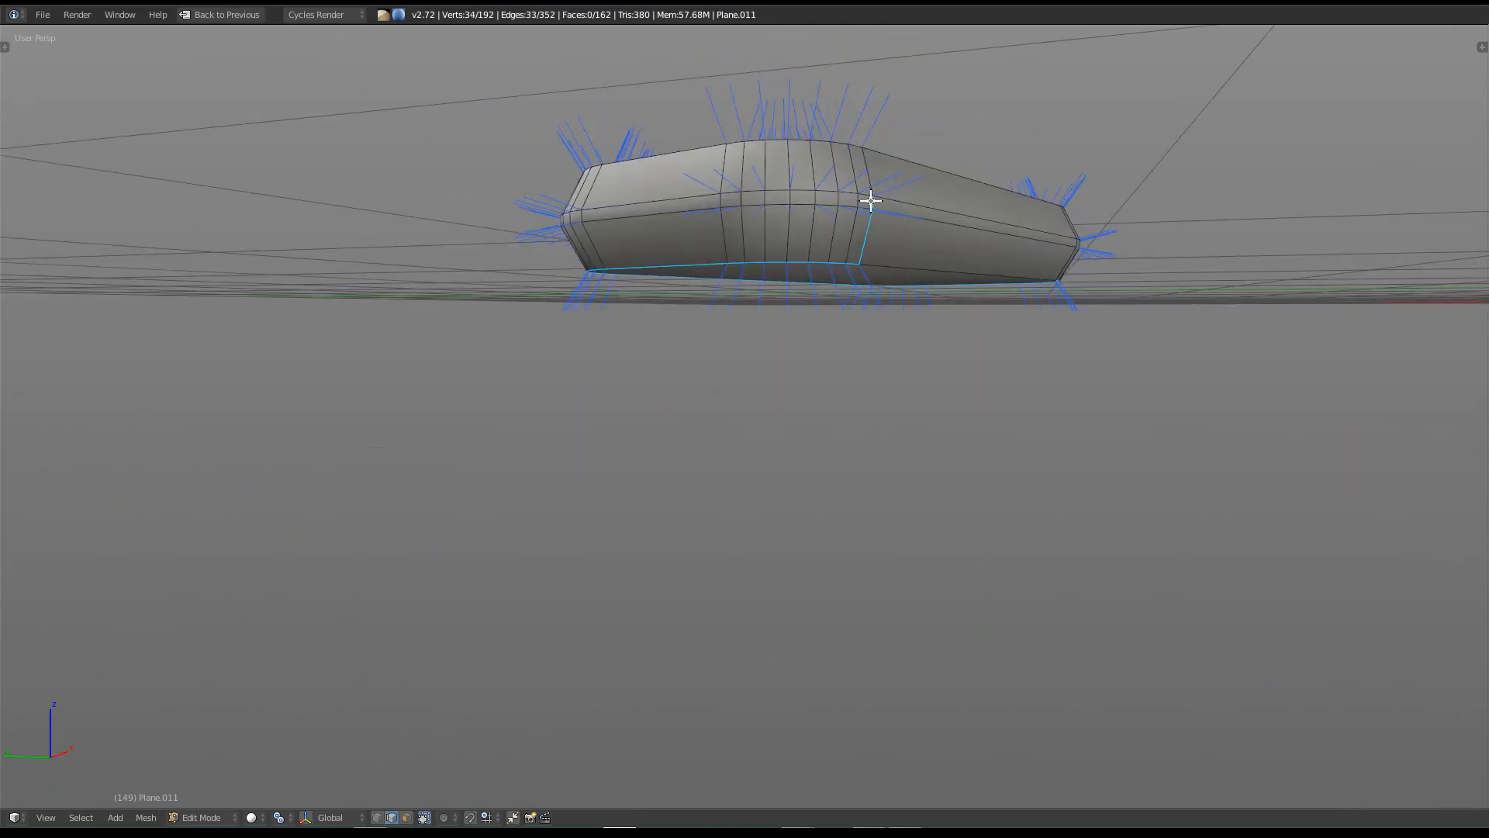
middle_drag(864, 178, 702, 379)
shift+right_click(1019, 337)
shift+right_click(1027, 311)
shift+right_click(1032, 282)
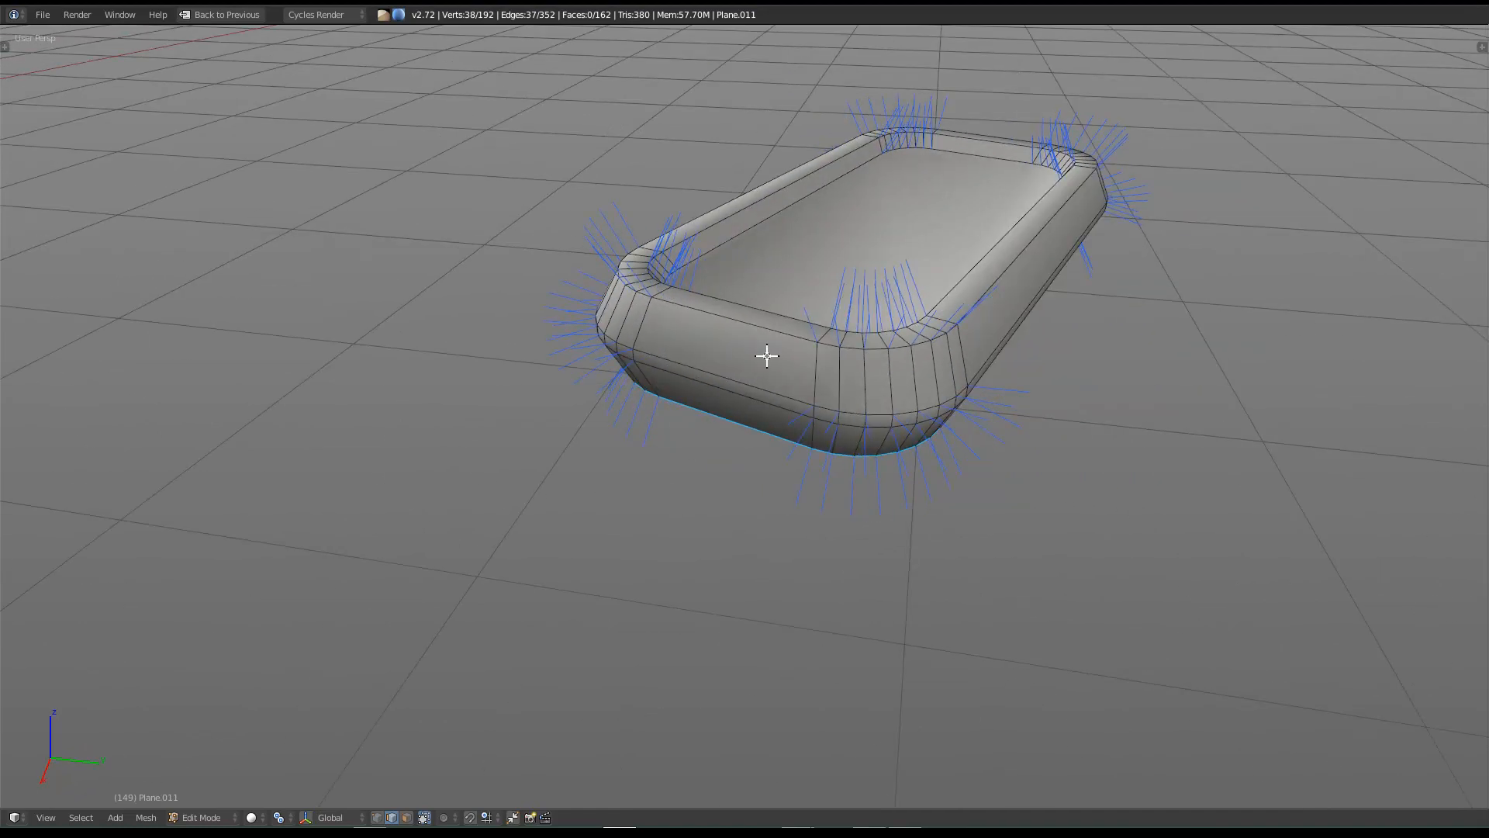
middle_drag(856, 419, 794, 381)
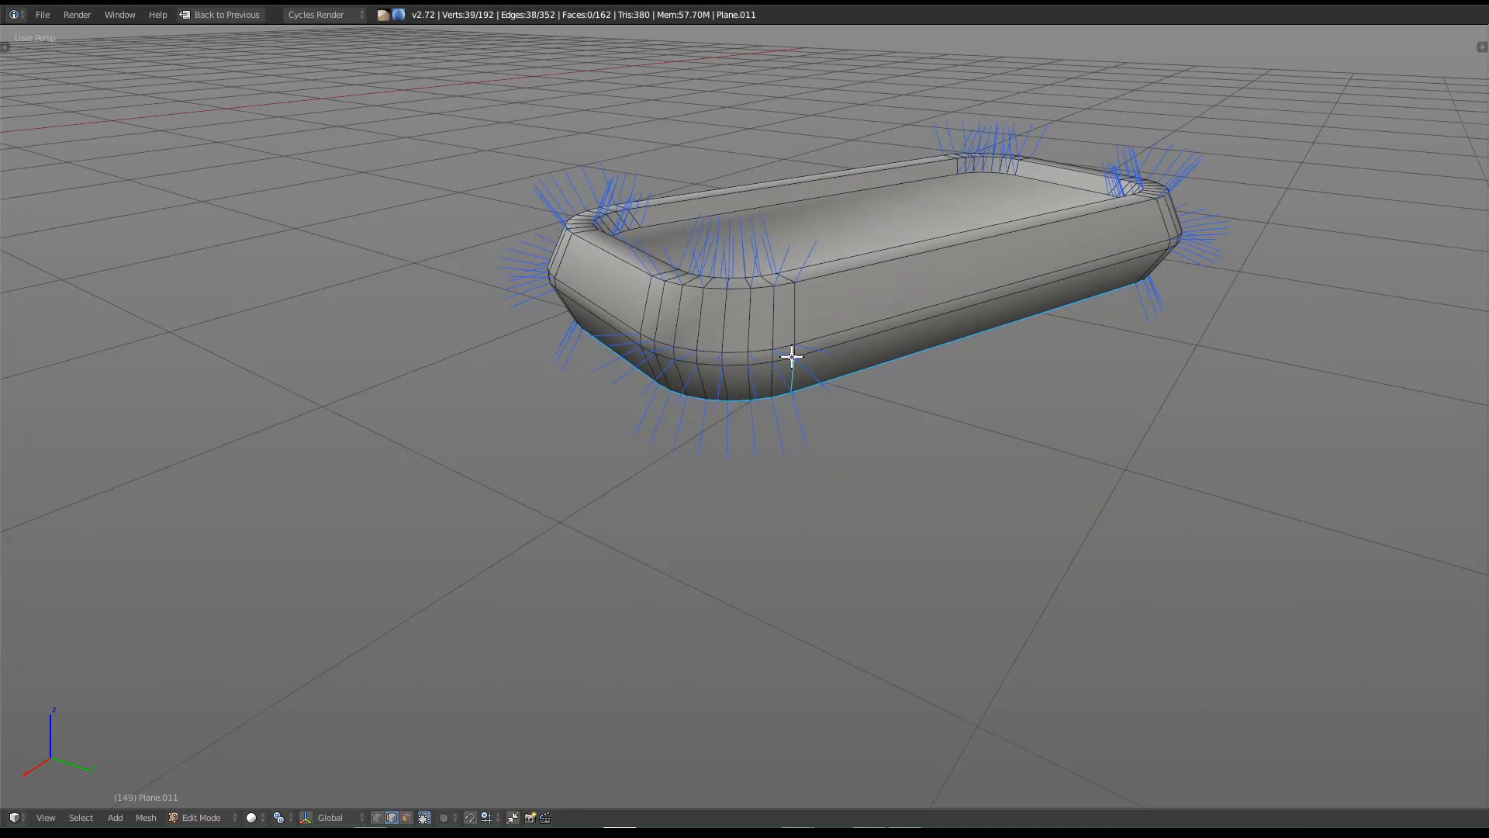
shift+right_click(797, 322)
middle_drag(1194, 340, 1050, 353)
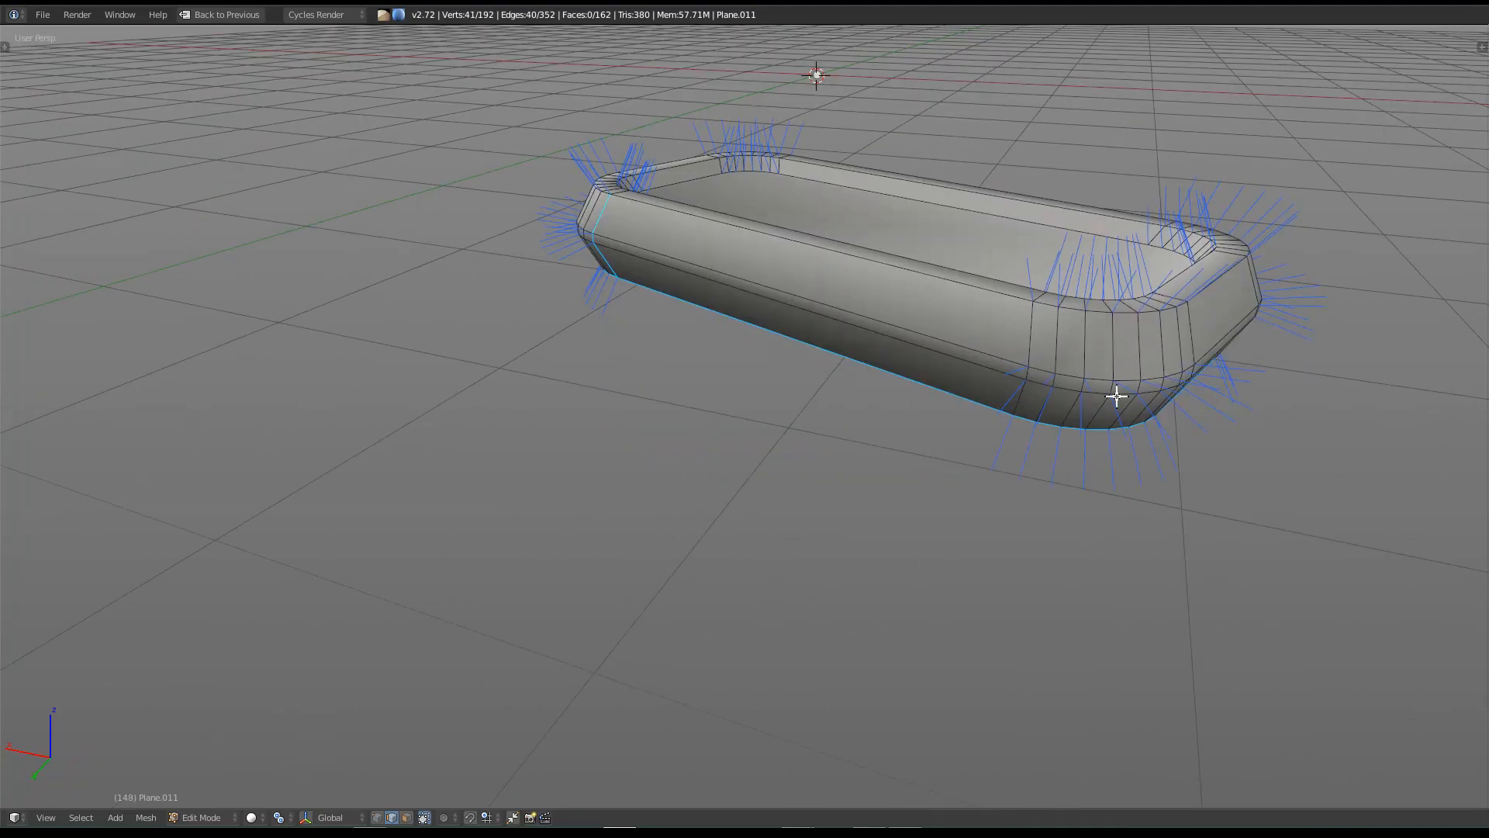
shift+right_click(1031, 365)
shift+right_click(1021, 390)
key(ctrl+e)
click(1057, 293)
Step: Select the whole outer casing and unwrap it along the marked seams
key(a)
key(a)
key(u)
click(1061, 288)
key(ctrl+Up)
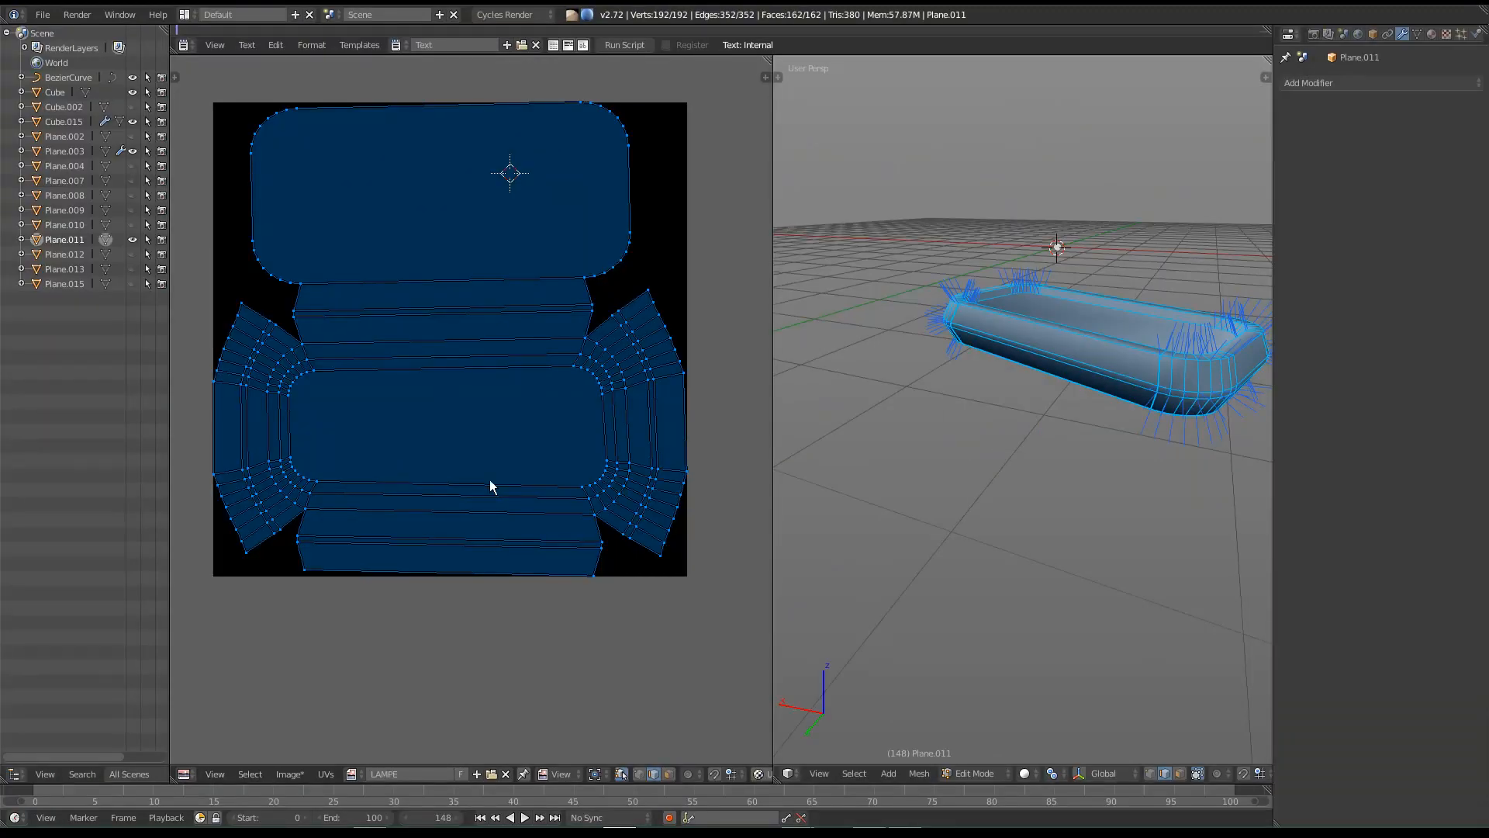
middle_drag(1004, 456, 1047, 466)
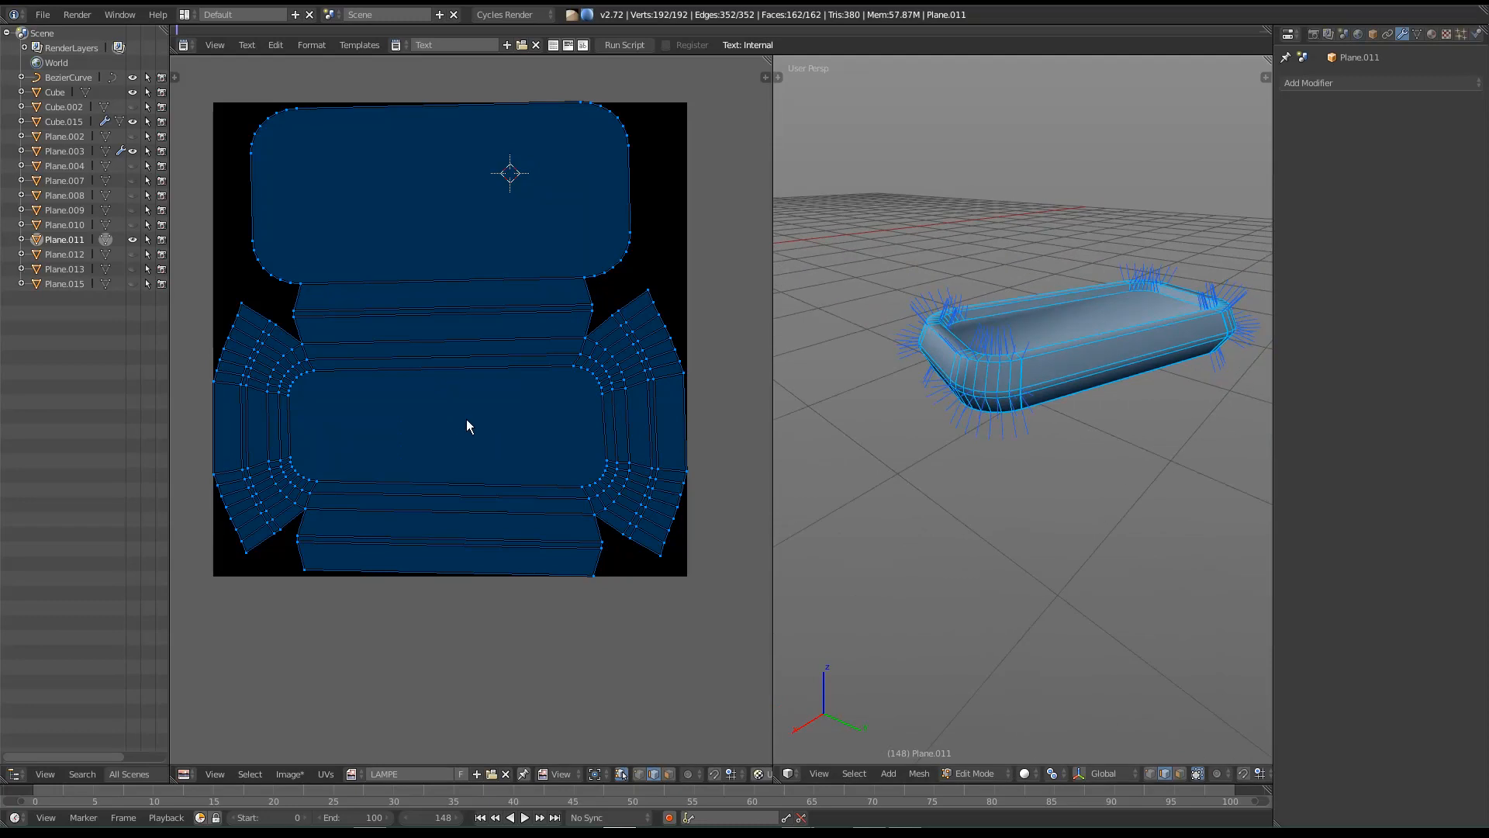
middle_drag(1032, 385, 1068, 375)
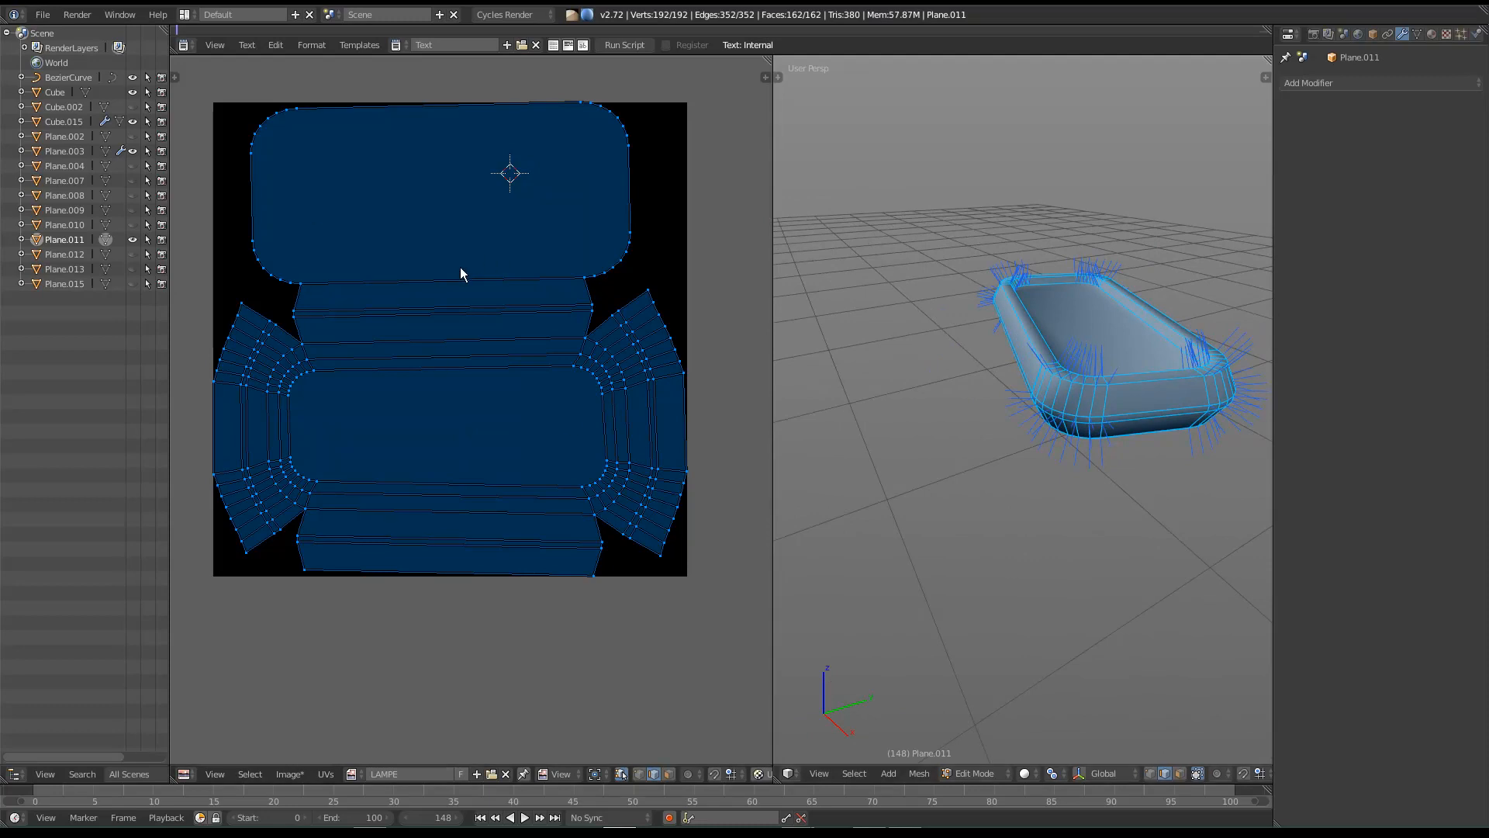
middle_drag(1049, 392, 1093, 389)
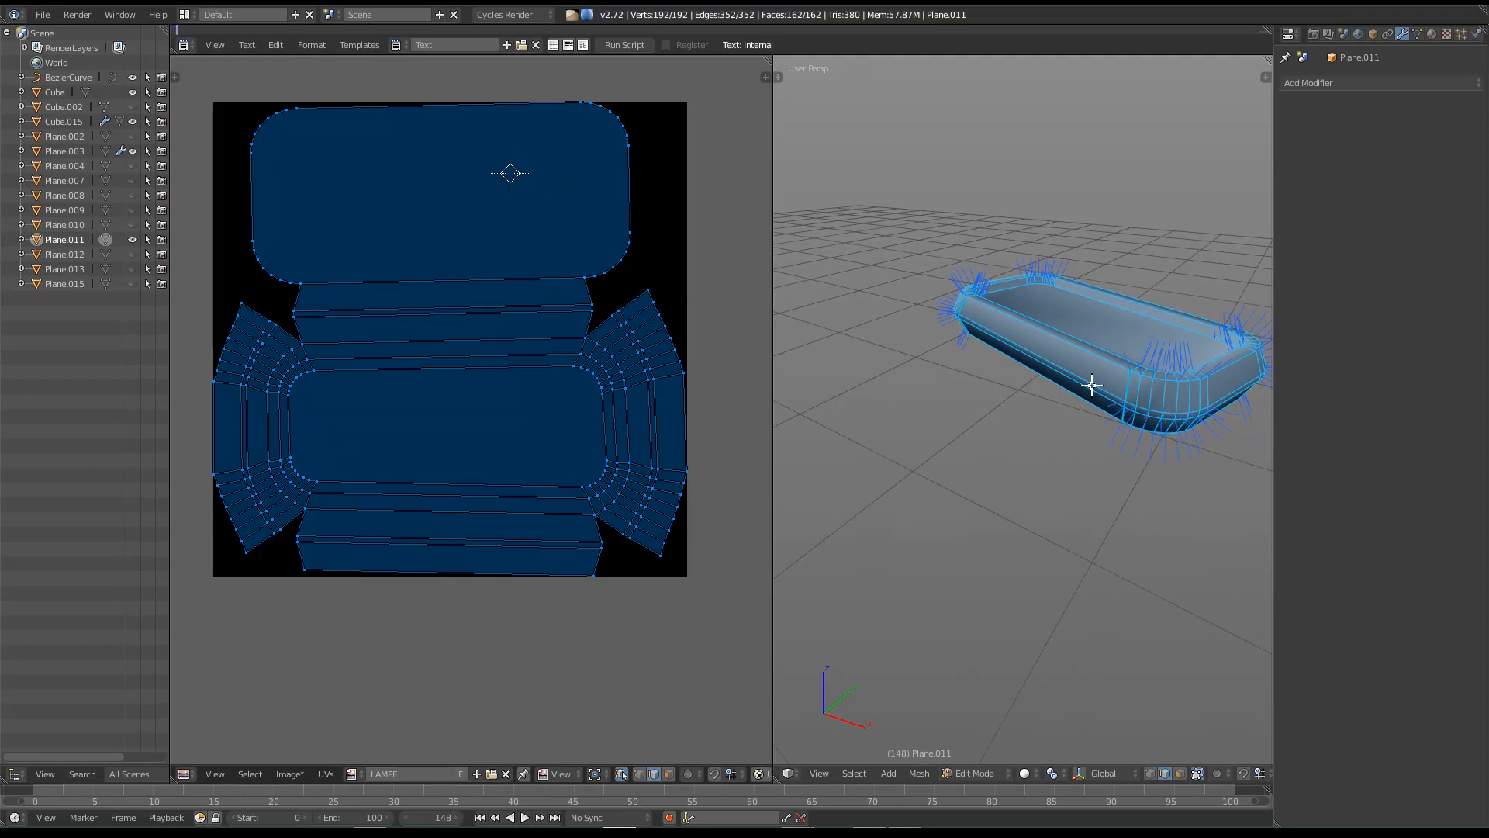
middle_drag(922, 373, 1063, 370)
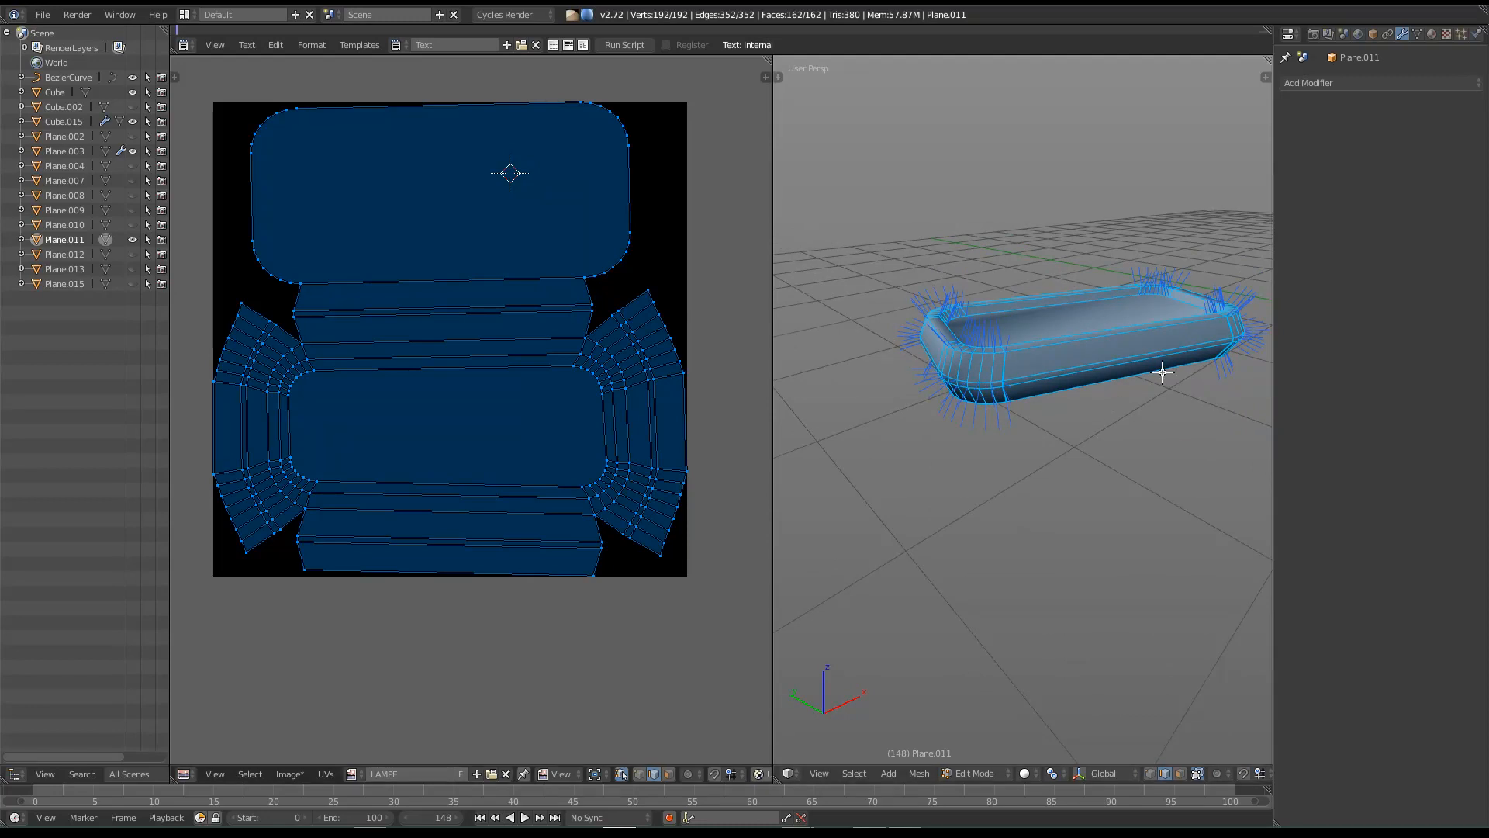
middle_drag(964, 466, 1178, 468)
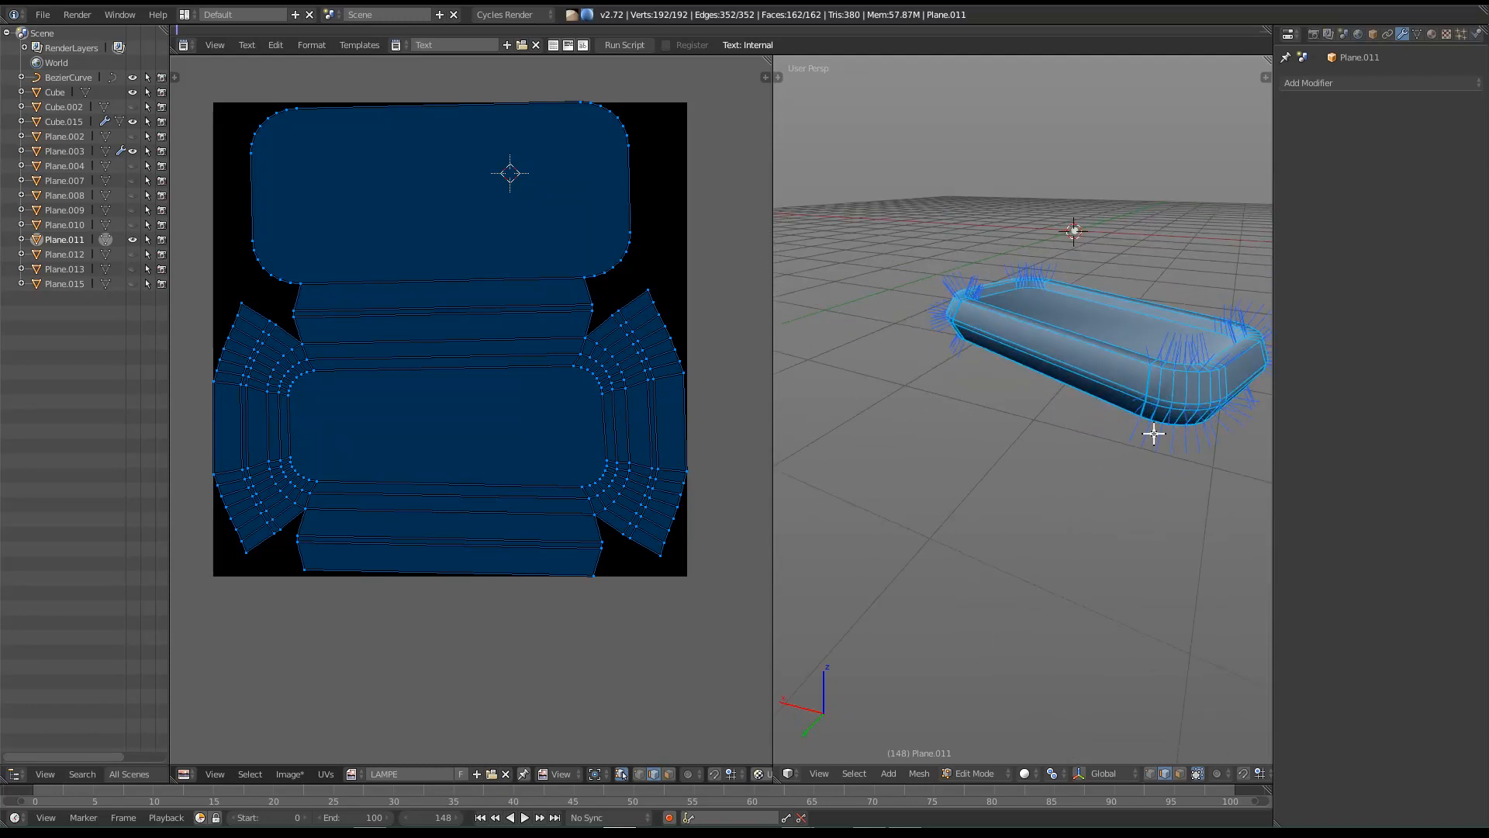
Step: Select the casing's upper rim loop, a loop around its sides and a vertical corner line as possible seams
key(ctrl+Up)
middle_drag(970, 382, 1106, 409)
middle_drag(730, 417, 937, 379)
alt+right_click(895, 357)
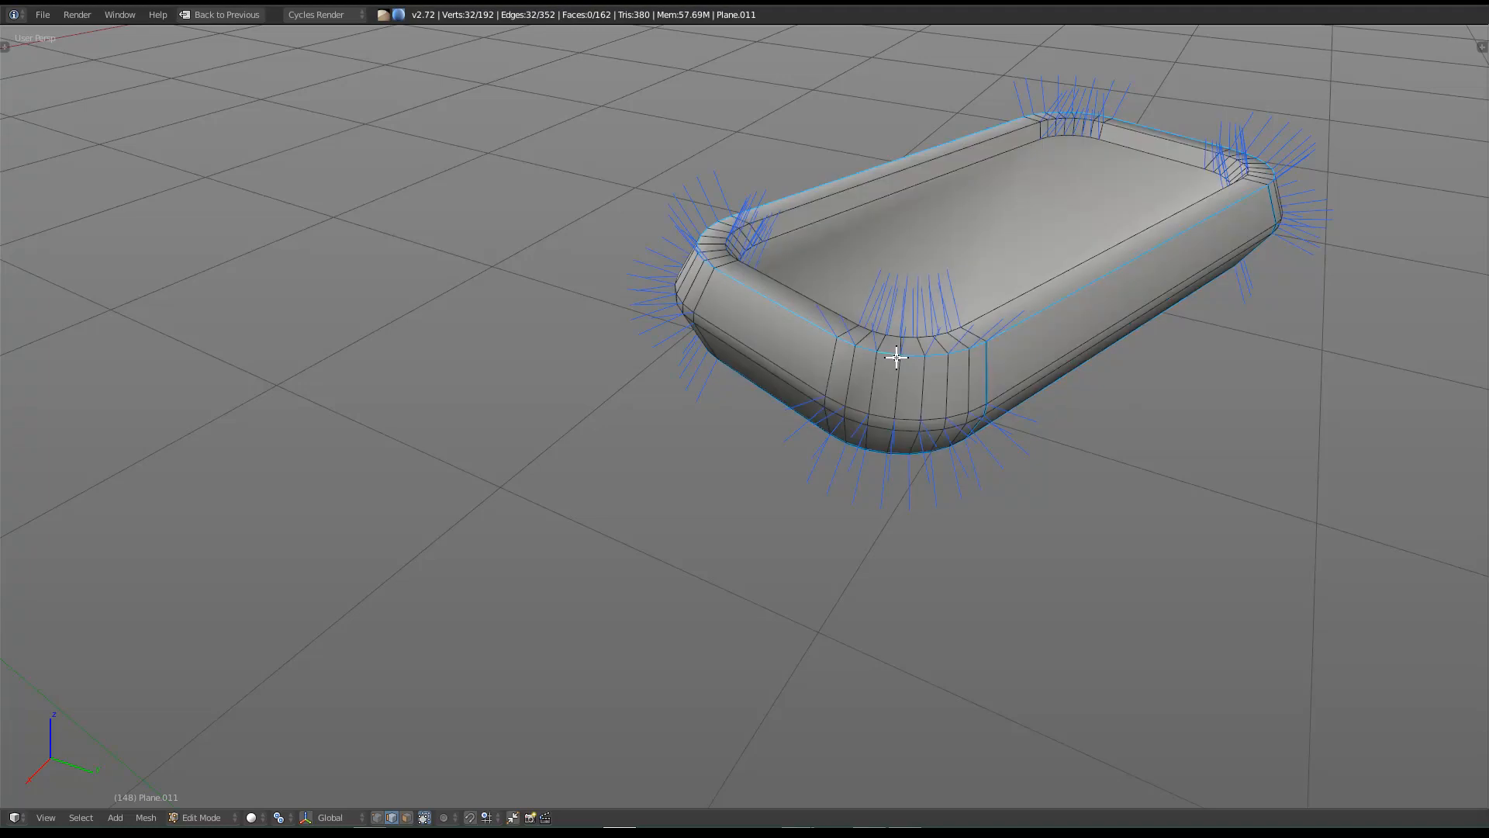
middle_drag(875, 456, 891, 303)
alt+shift+right_click(884, 384)
middle_drag(1080, 342, 989, 371)
alt+shift+right_click(882, 339)
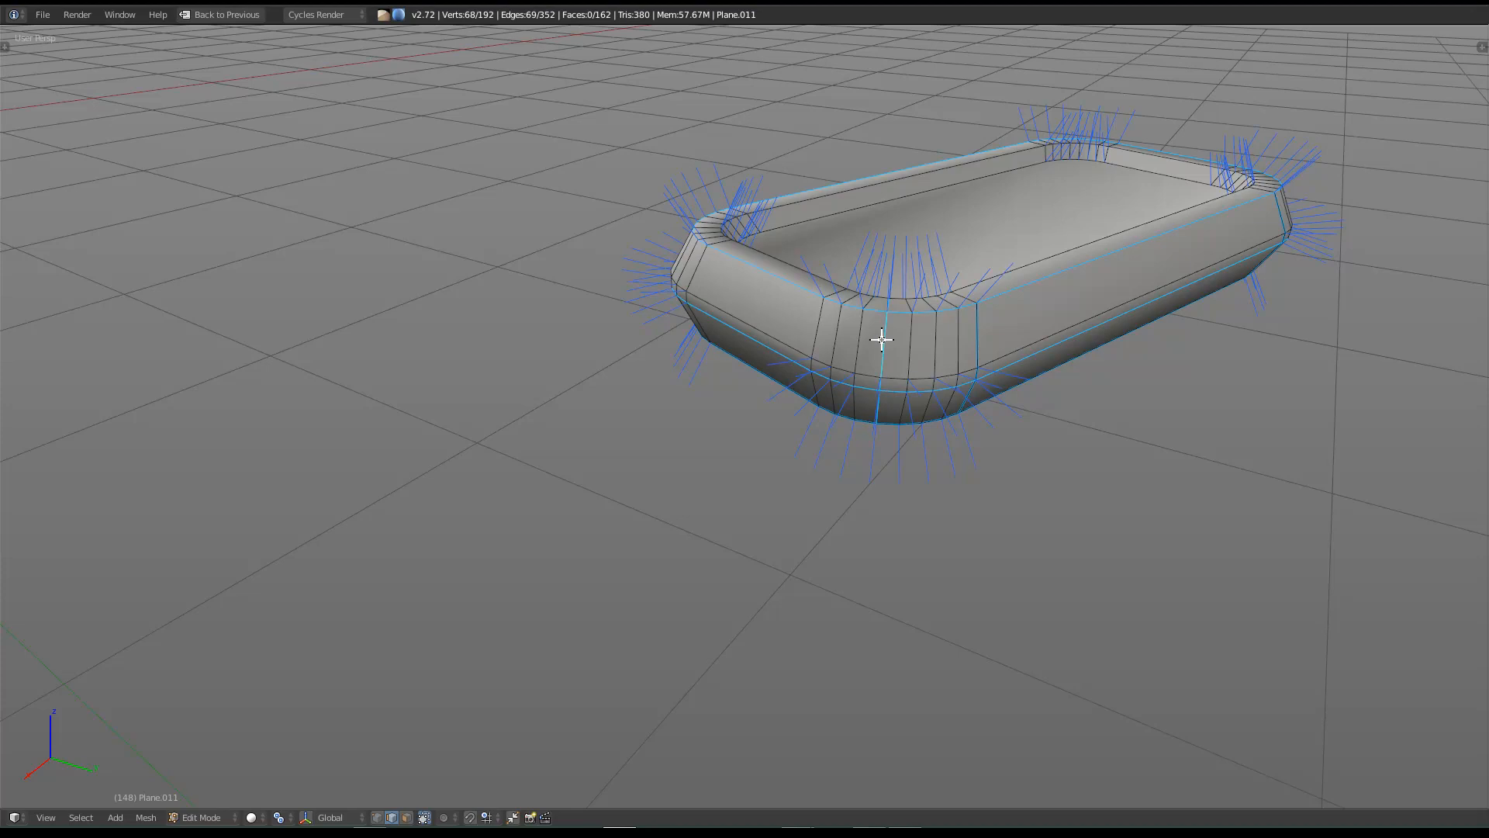
key(ctrl+Up)
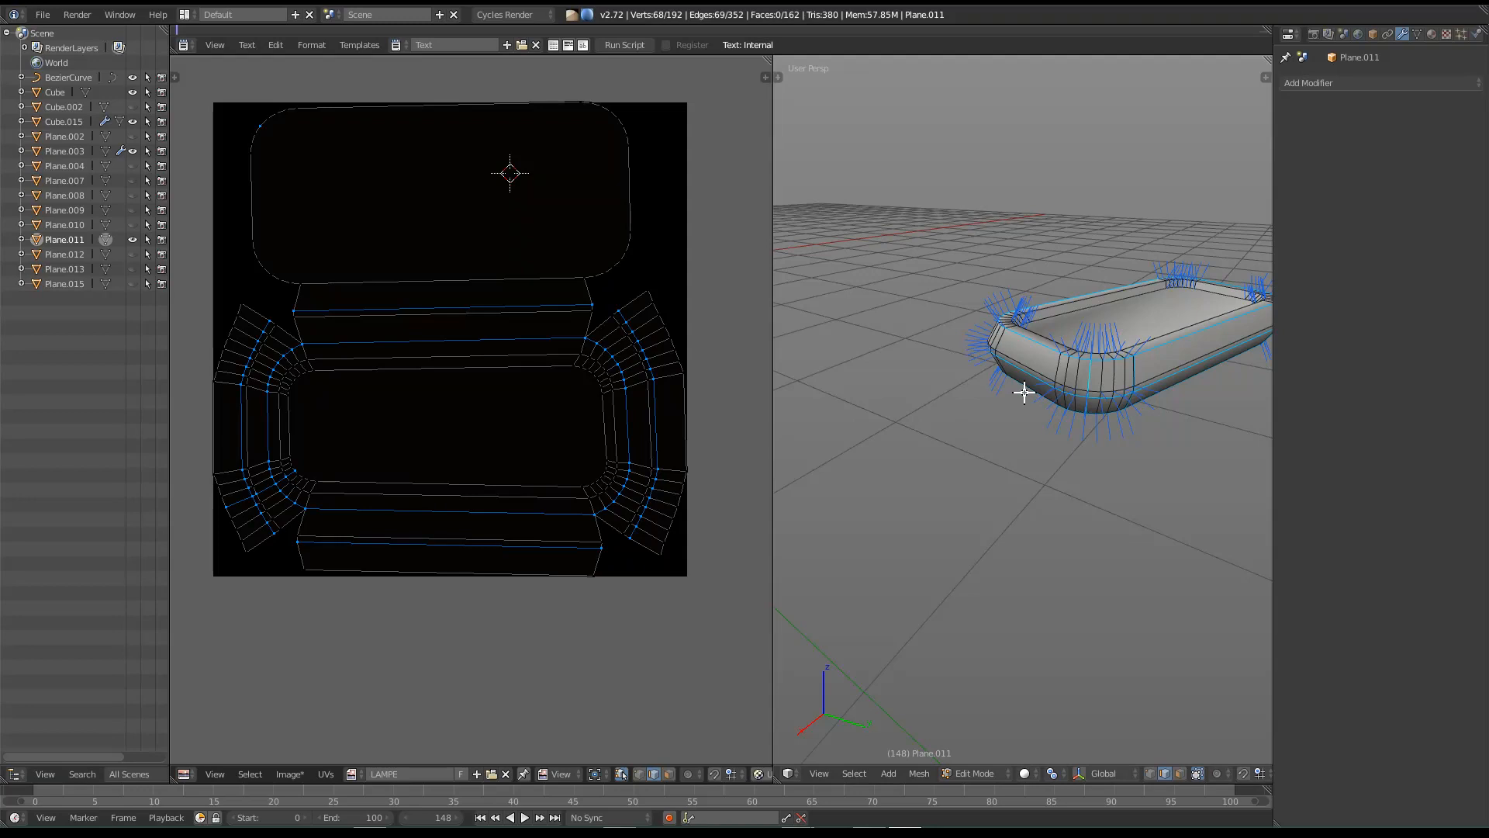
shift+middle_drag(1022, 365, 1021, 372)
key(shift+space)
middle_drag(738, 417, 830, 379)
key(shift+space)
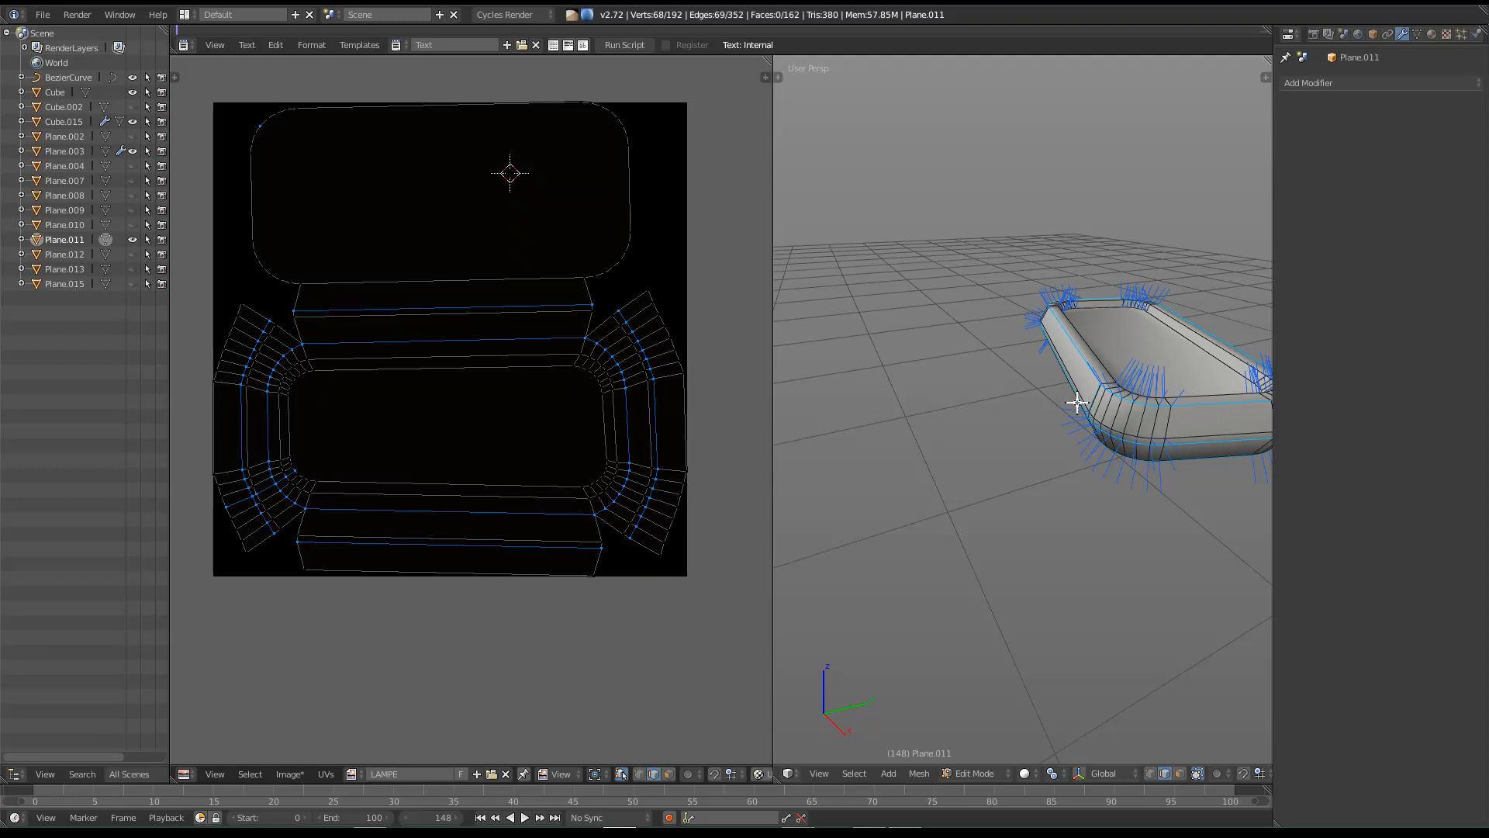
middle_drag(1060, 408, 1185, 433)
Step: Mark the long bottom edge that still joins the casing's base to its side as a seam
key(KP_Decimal)
middle_drag(905, 451, 612, 312)
key(shift+space)
right_click(608, 299)
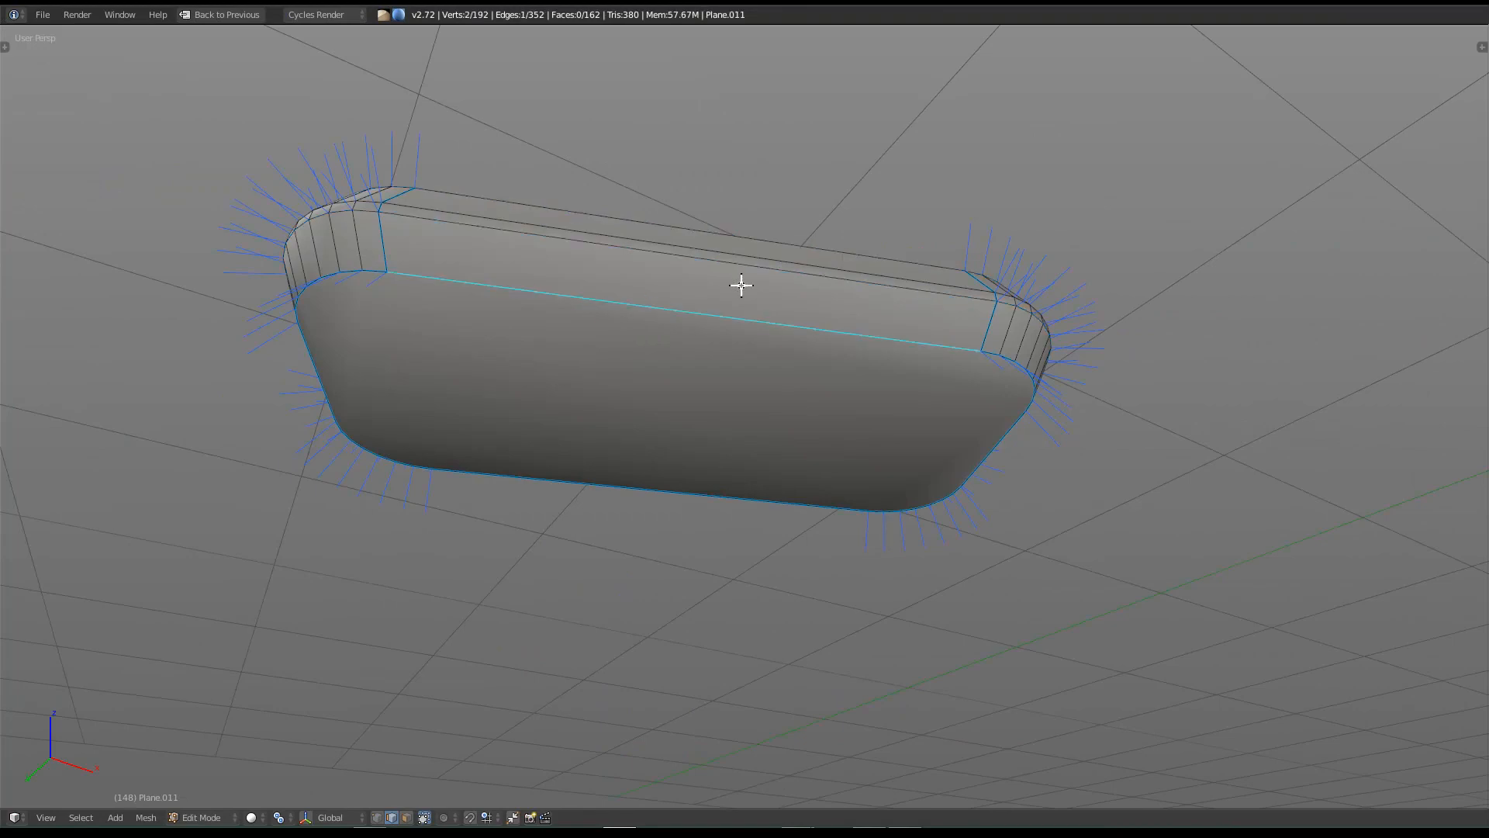
key(ctrl+e)
click(820, 276)
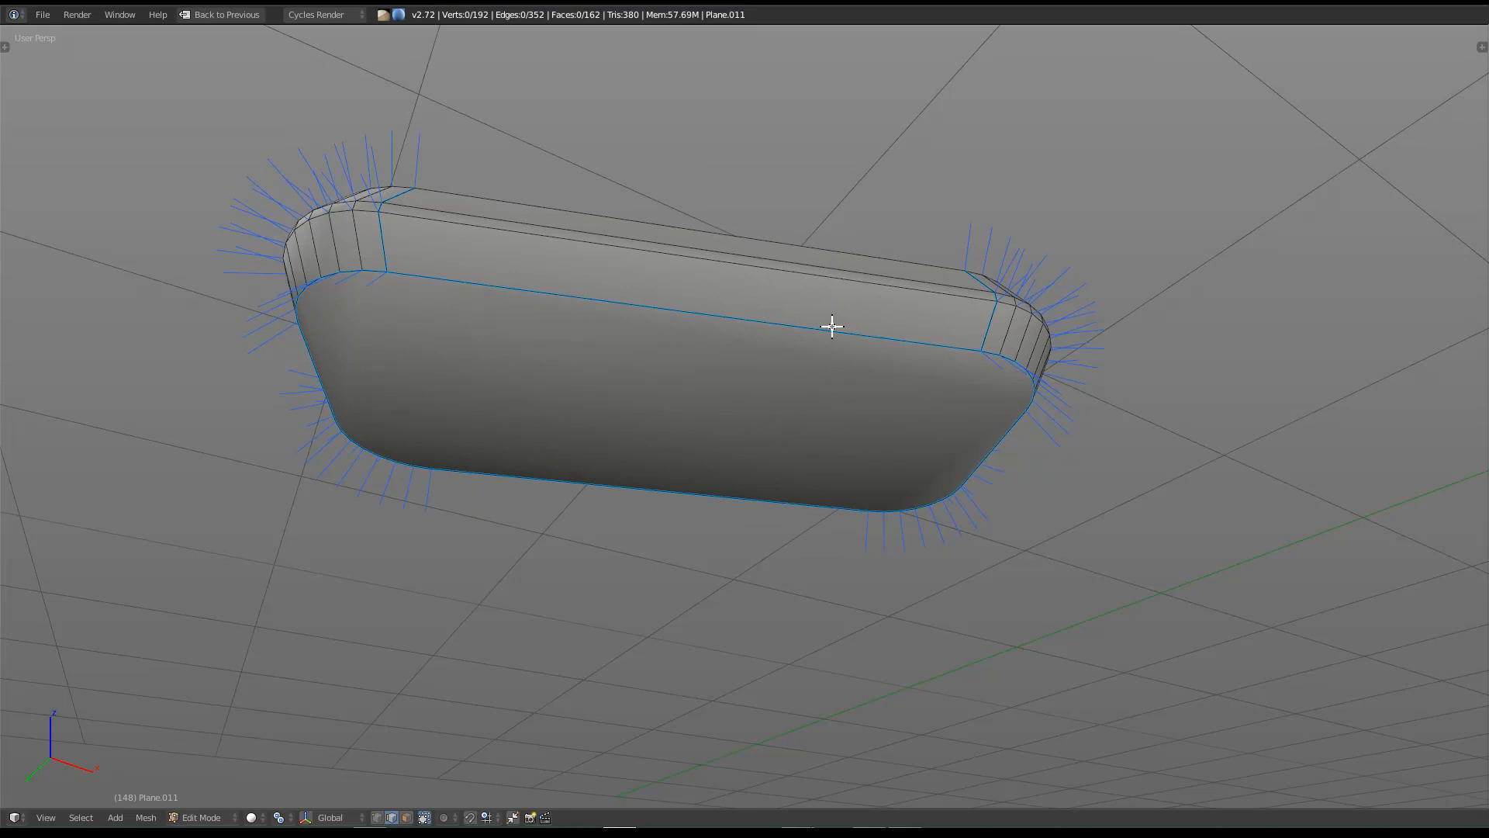
Step: Unwrap the whole casing again with its base separated from the sides
key(a)
key(u)
click(830, 324)
key(ctrl+Up)
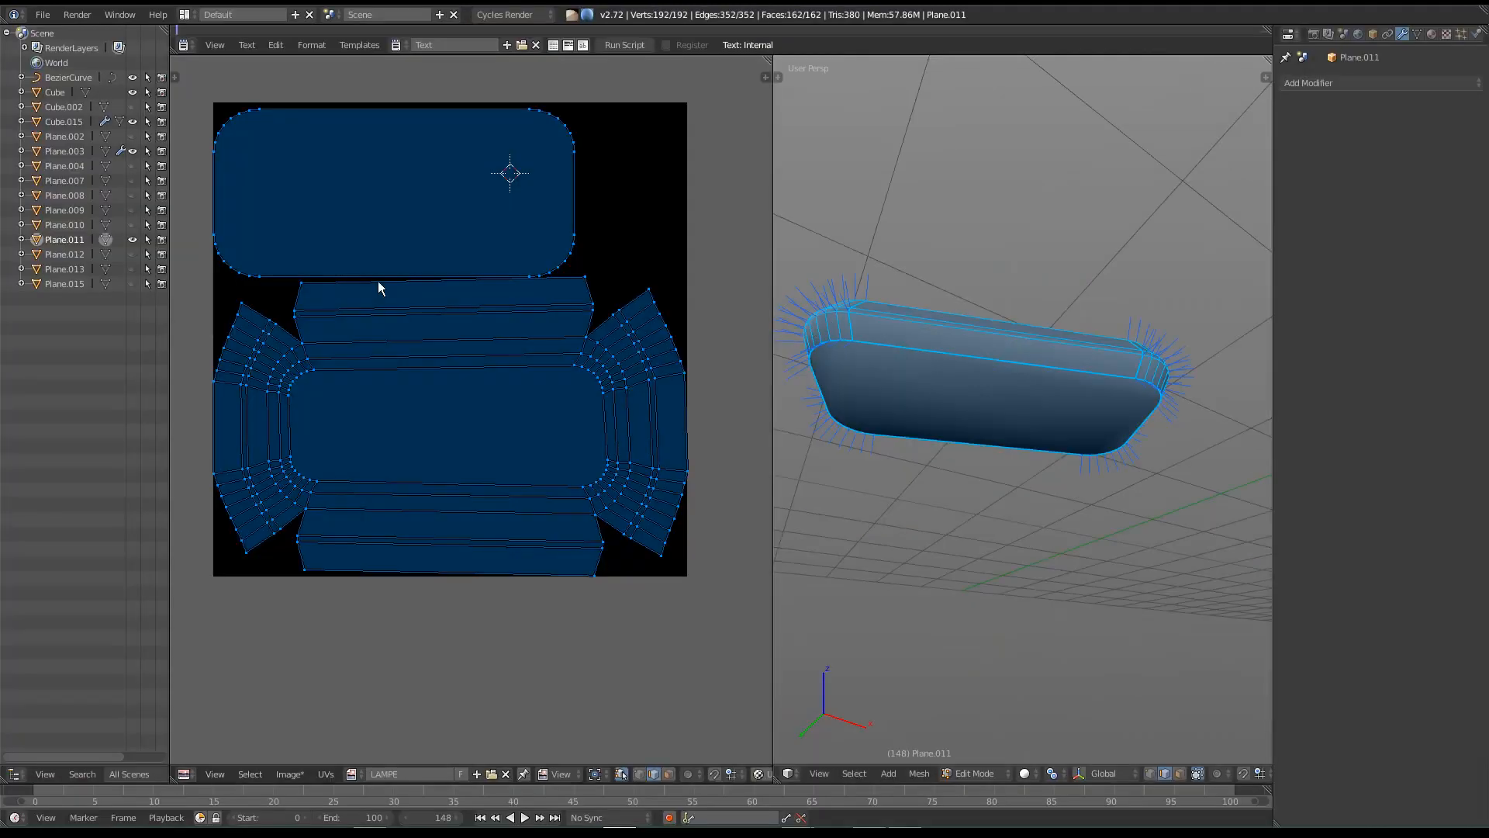
Step: Select a border edge of the base island to check which edge it matches on the side island
click(356, 169)
right_click(554, 114)
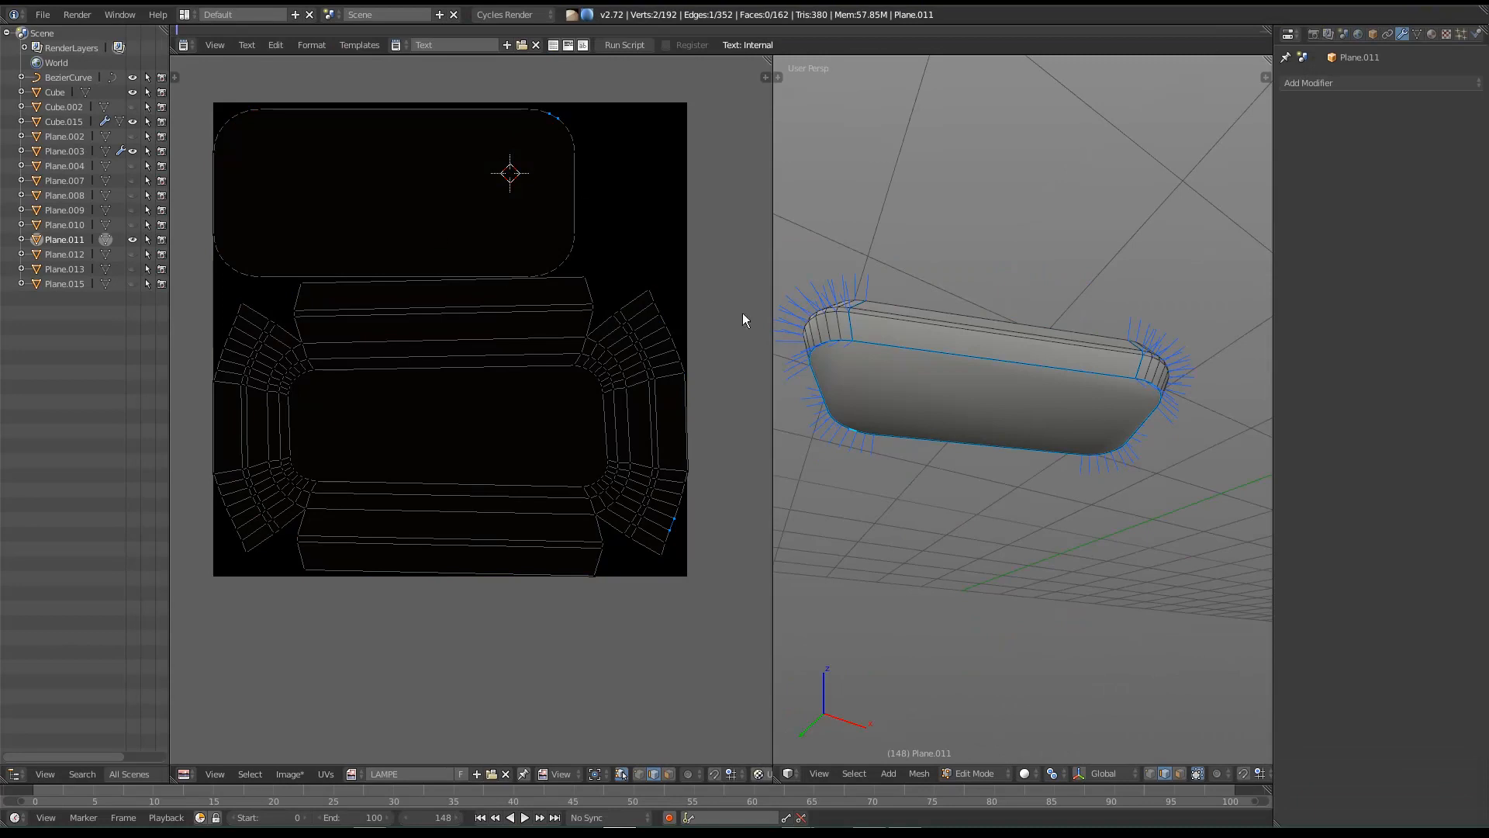
middle_drag(931, 396, 950, 406)
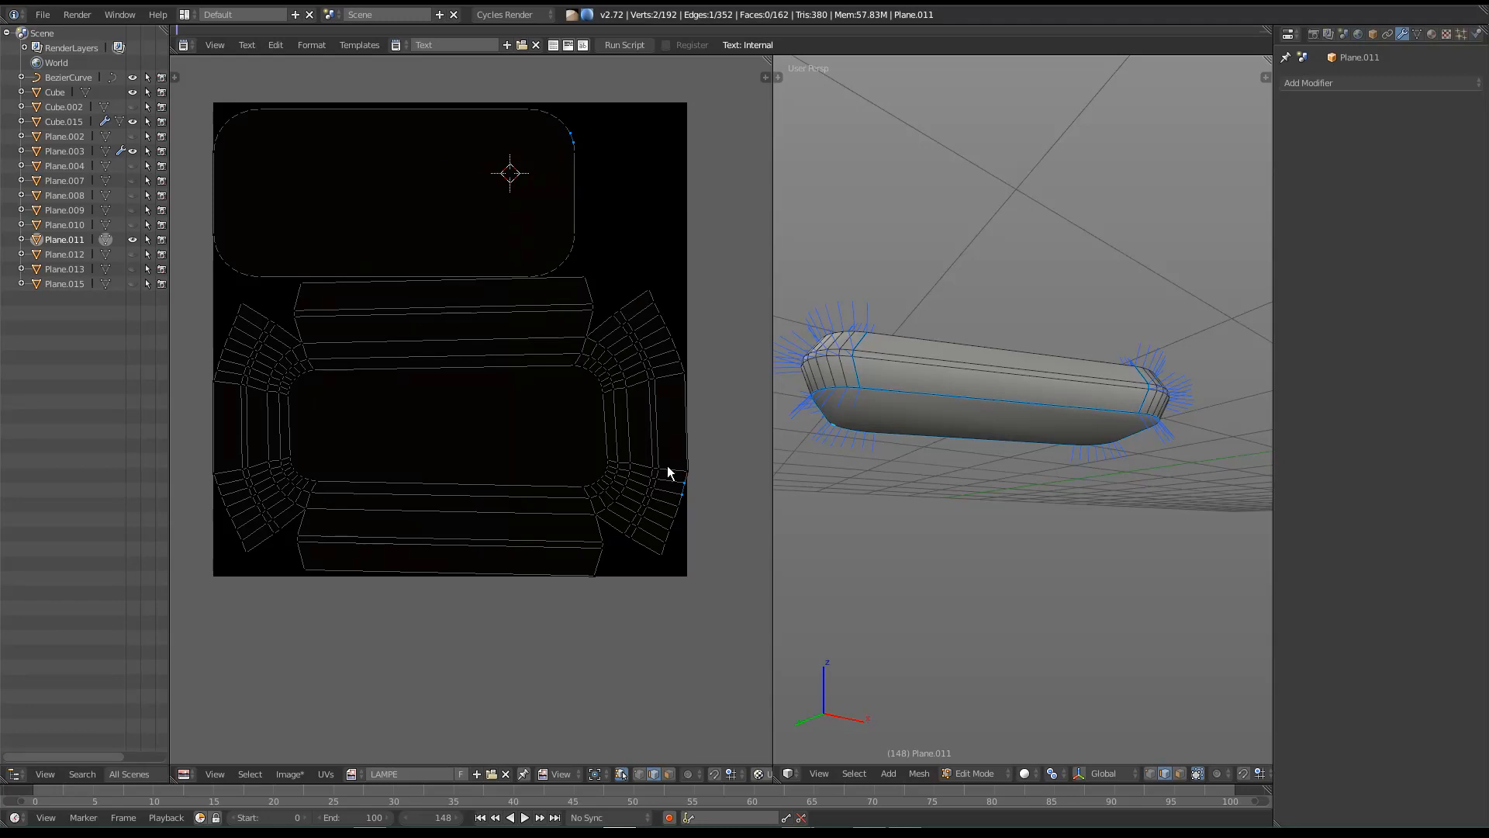
Step: Select all of the casing's islands, shrink them strongly, and park them beyond the texture area's lower right corner
scroll(493, 346, down, 1)
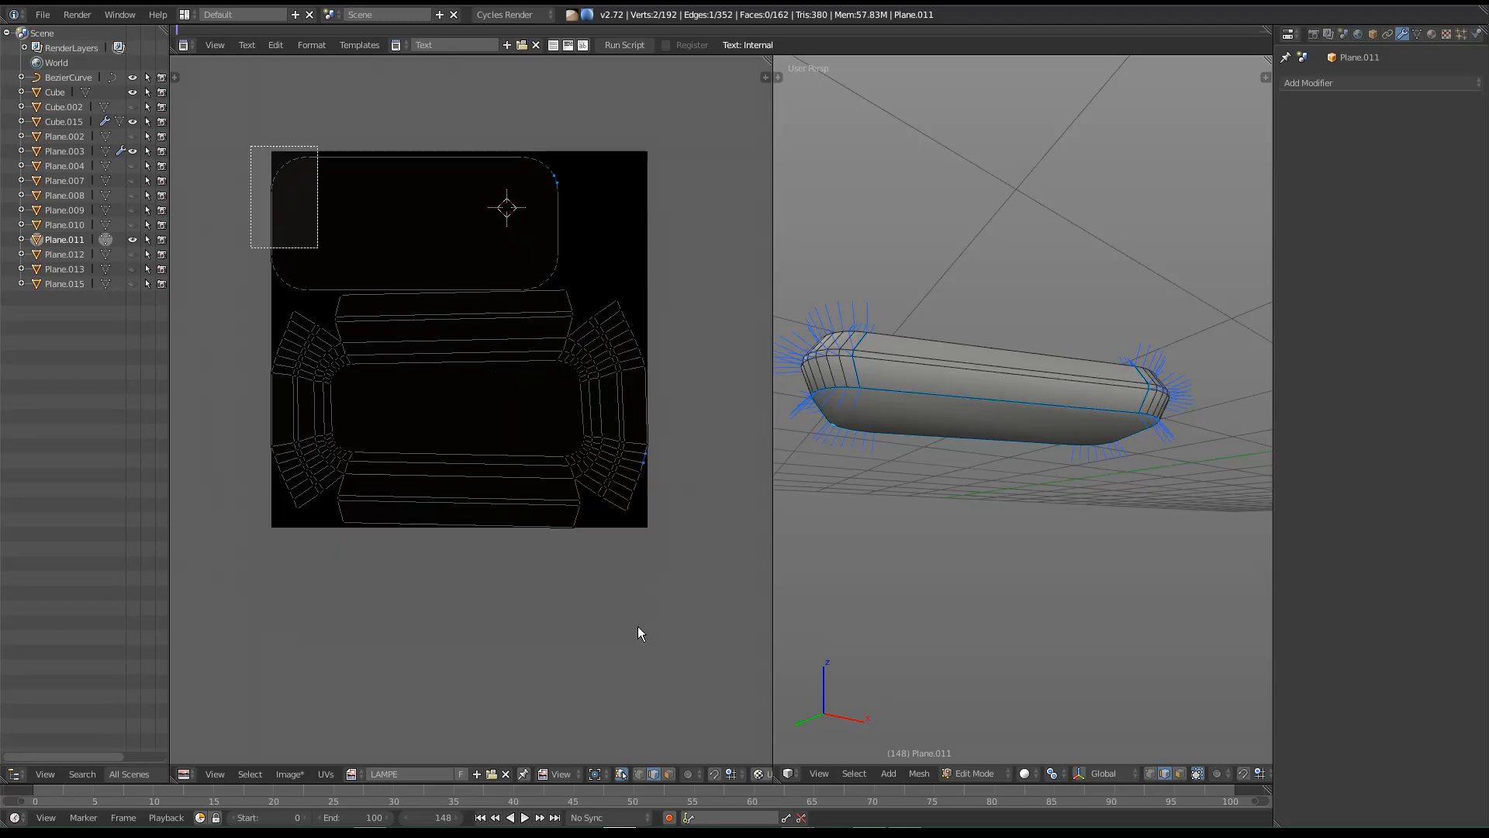
key(a)
key(s)
click(495, 375)
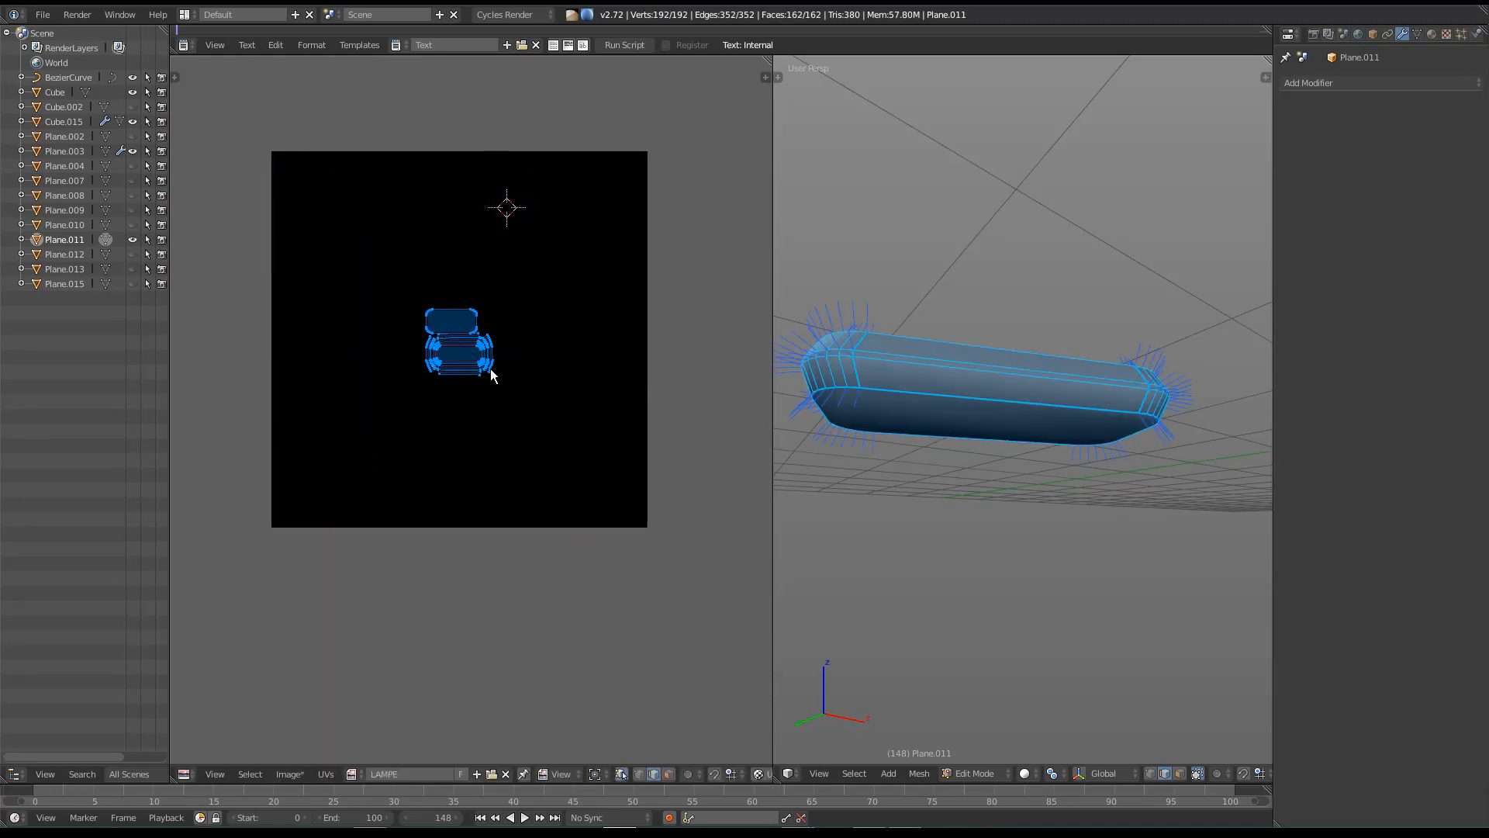
key(g)
click(757, 602)
Step: Leave edit mode, show the whole scene again, and select the wooden floor planks beneath the lamp
middle_drag(997, 512, 1021, 548)
key(Tab)
key(KP_Divide)
right_click(1111, 561)
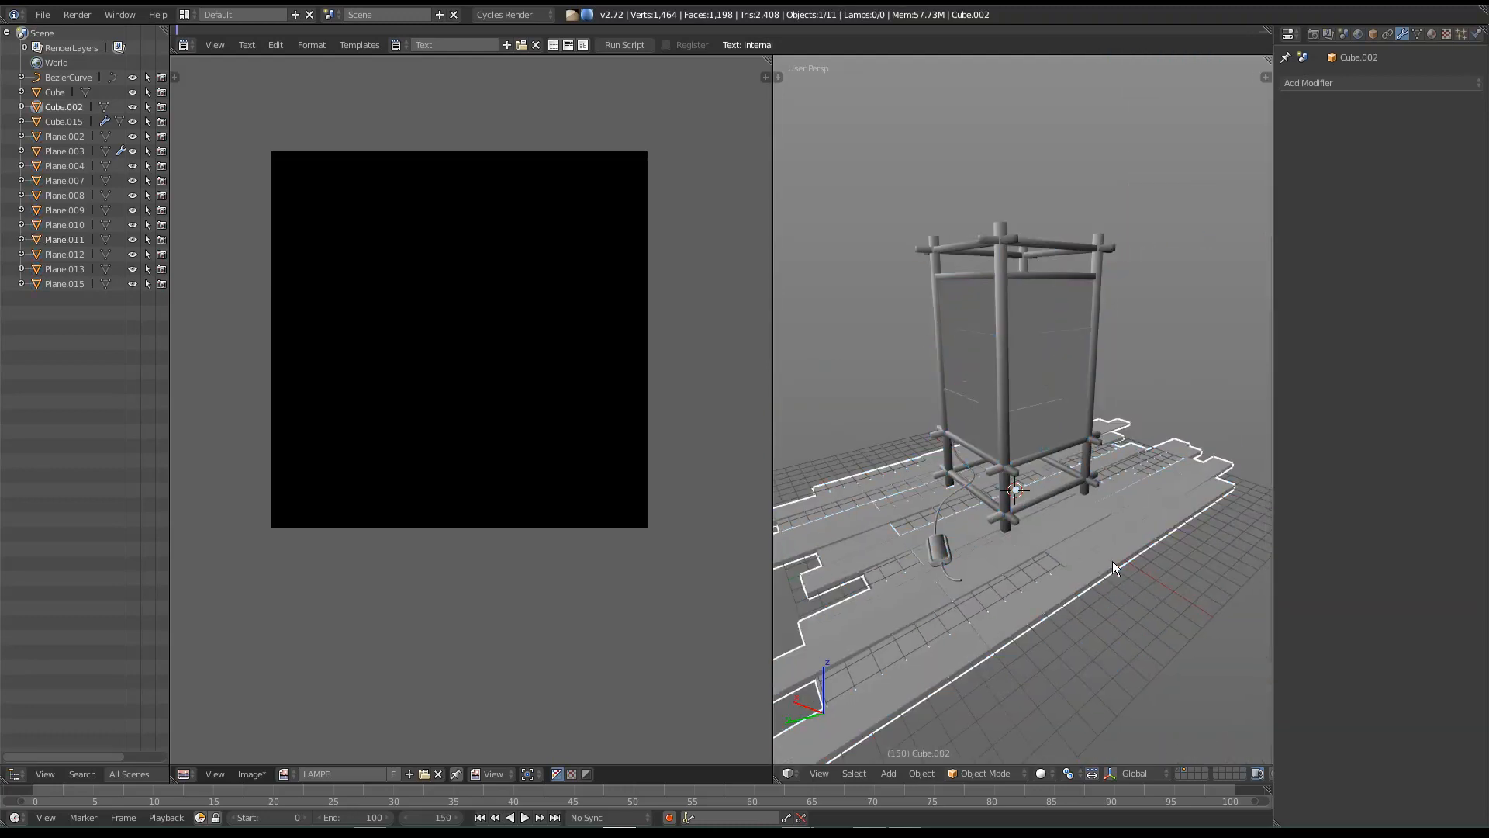
Step: Join all lamp parts except the floor planks into the corner-post object and select its entire mesh to show every UV island
key(ctrl+i)
middle_drag(1007, 420, 1059, 448)
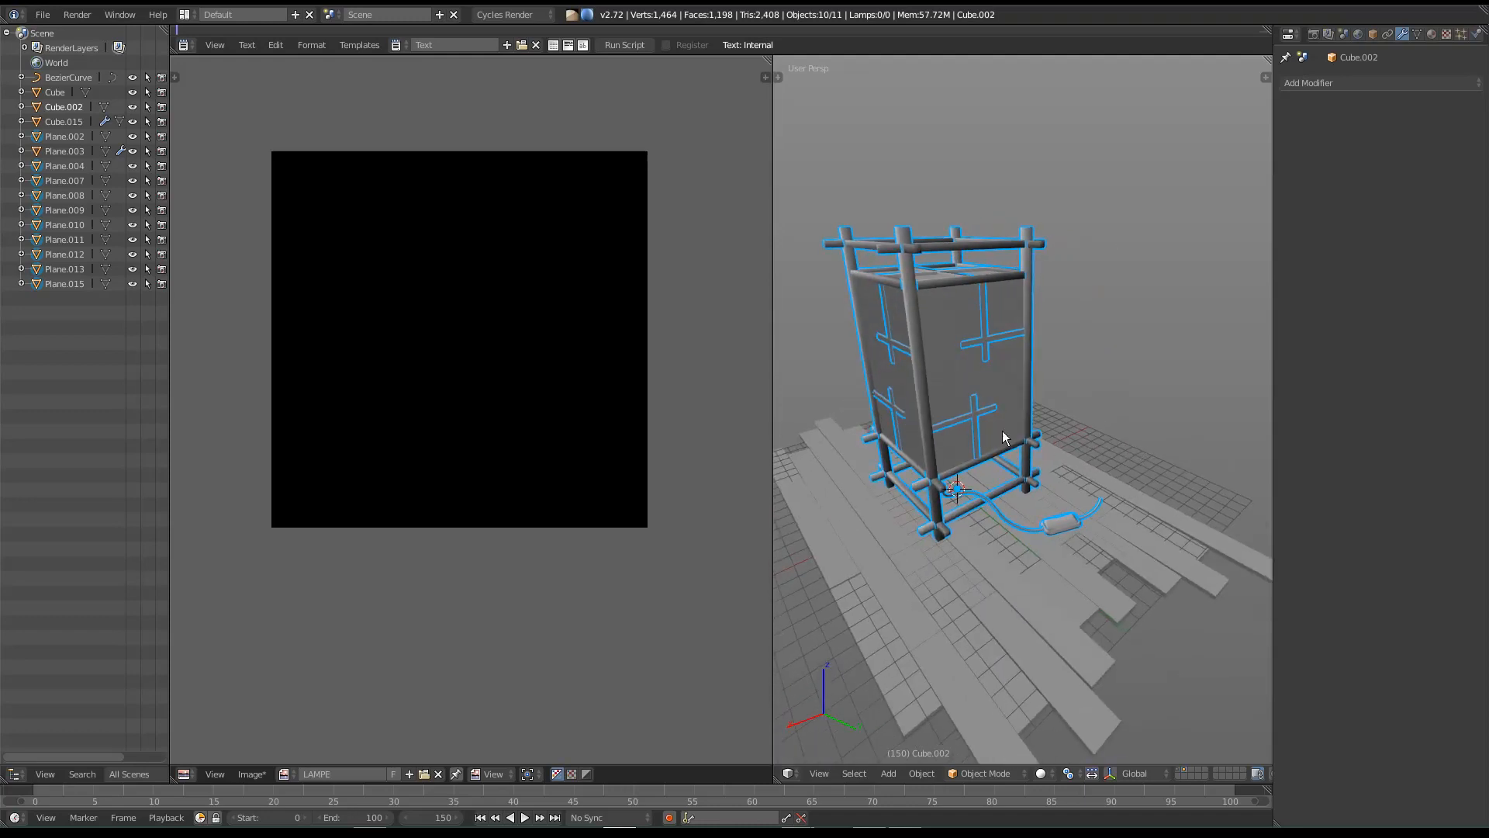
shift+right_click(921, 375)
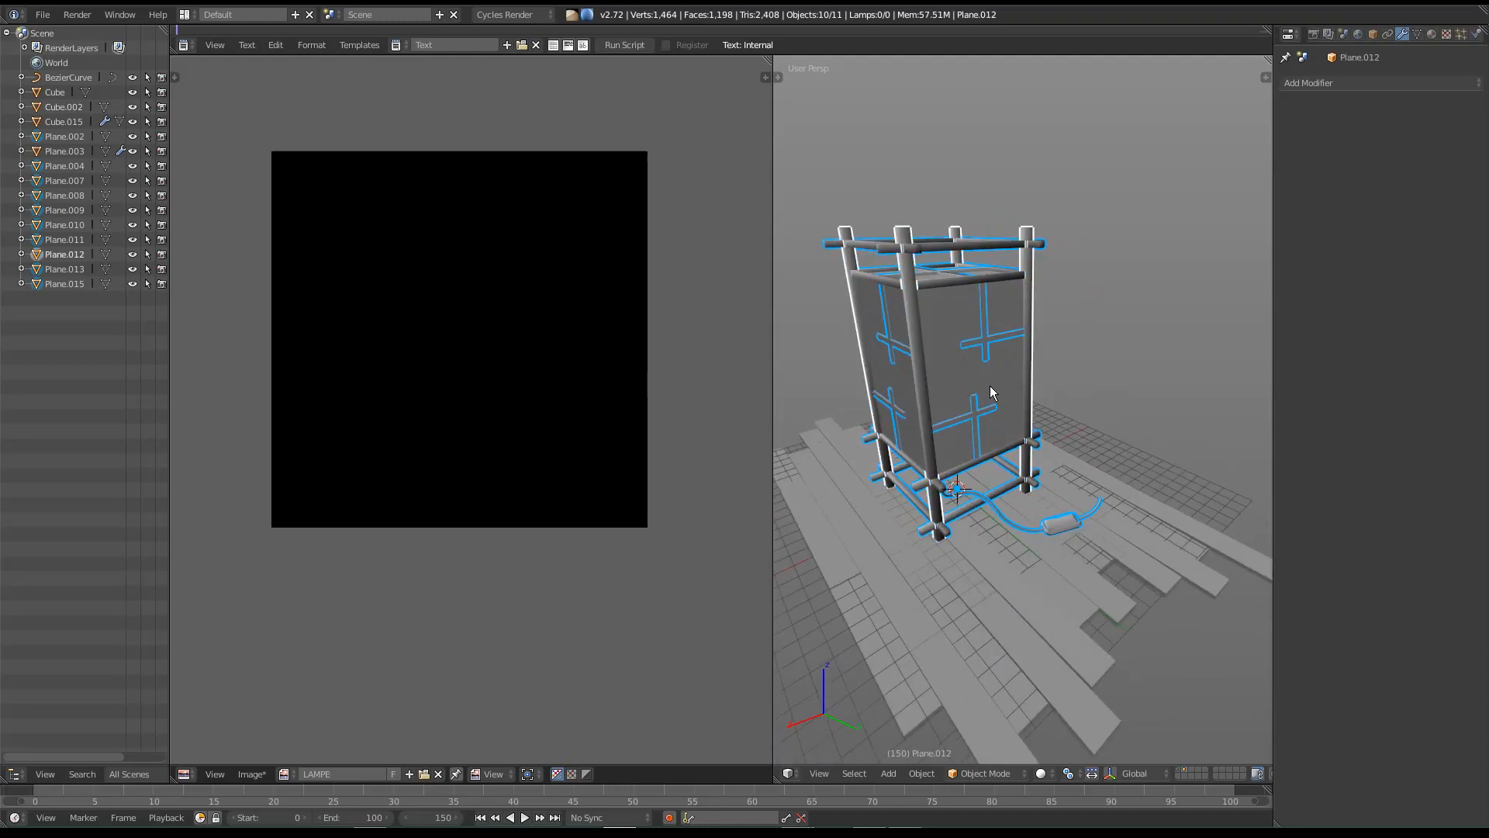
key(ctrl+j)
key(Tab)
key(a)
key(a)
middle_drag(597, 257, 612, 468)
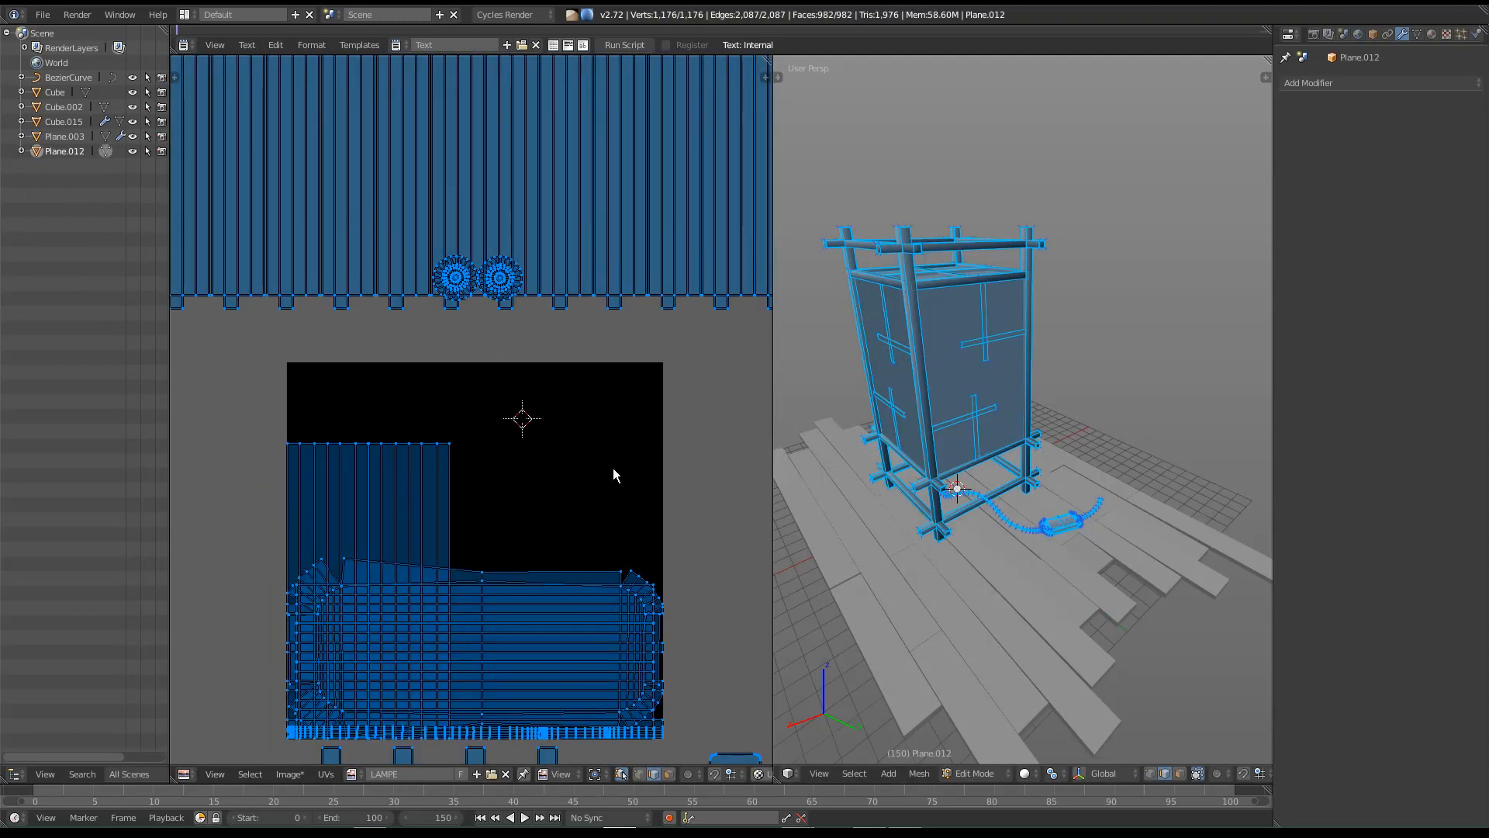
middle_drag(673, 641, 667, 478)
right_click(589, 526)
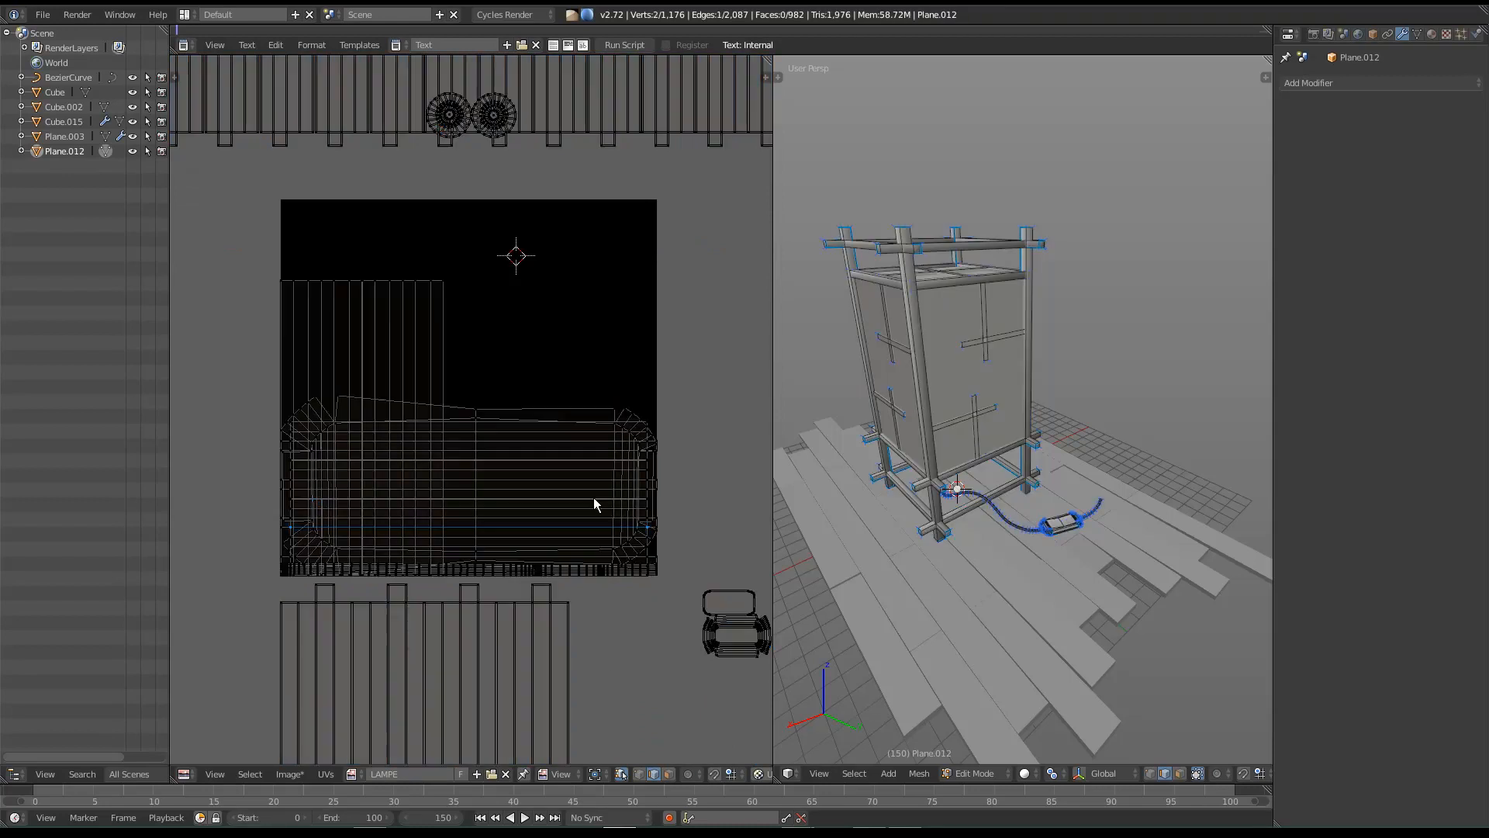
click(668, 773)
right_click(702, 602)
right_click(639, 467)
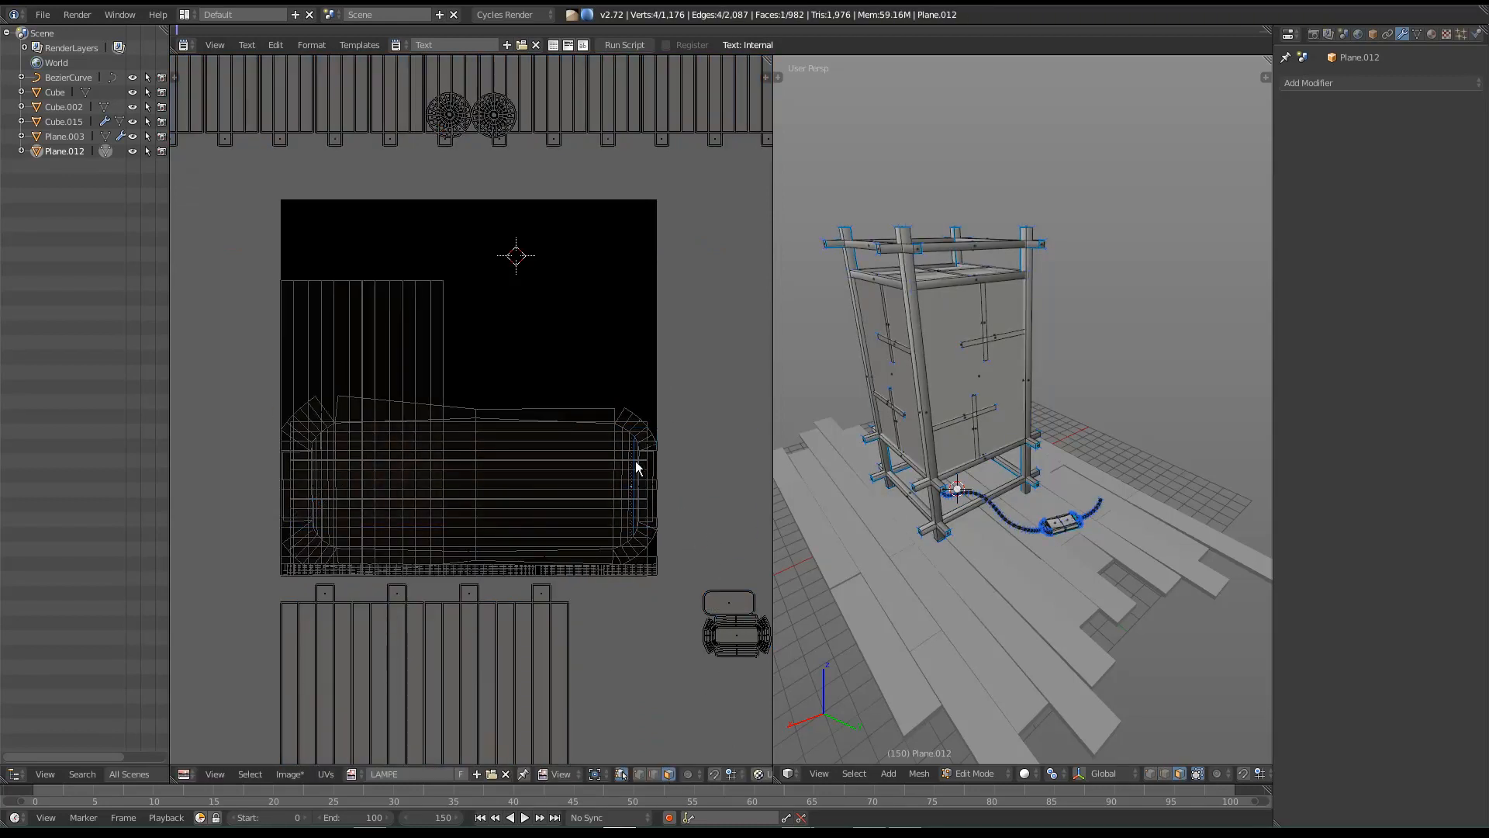
middle_drag(682, 708, 674, 647)
right_click(728, 568)
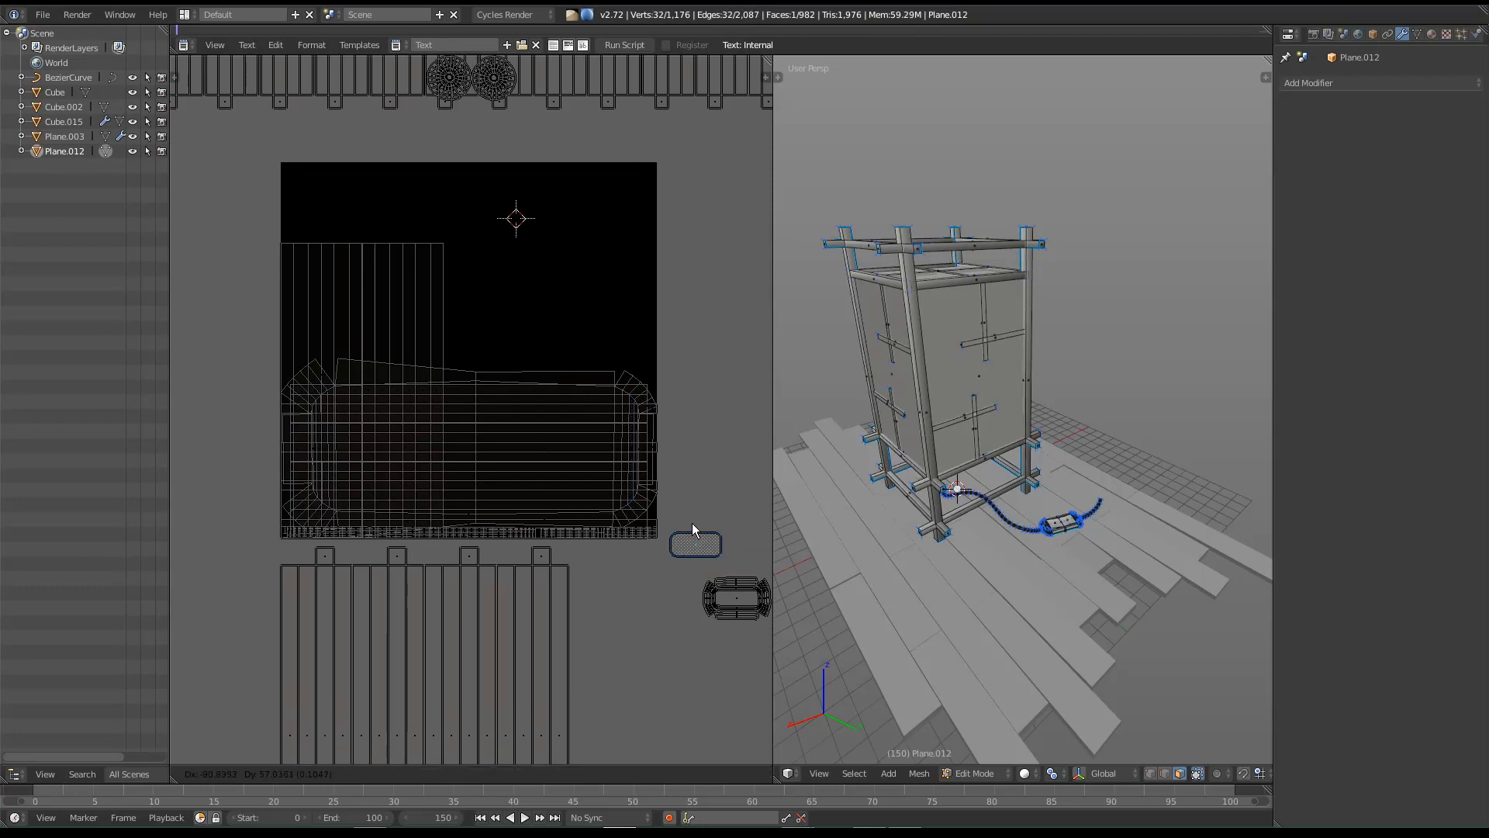
key(a)
key(a)
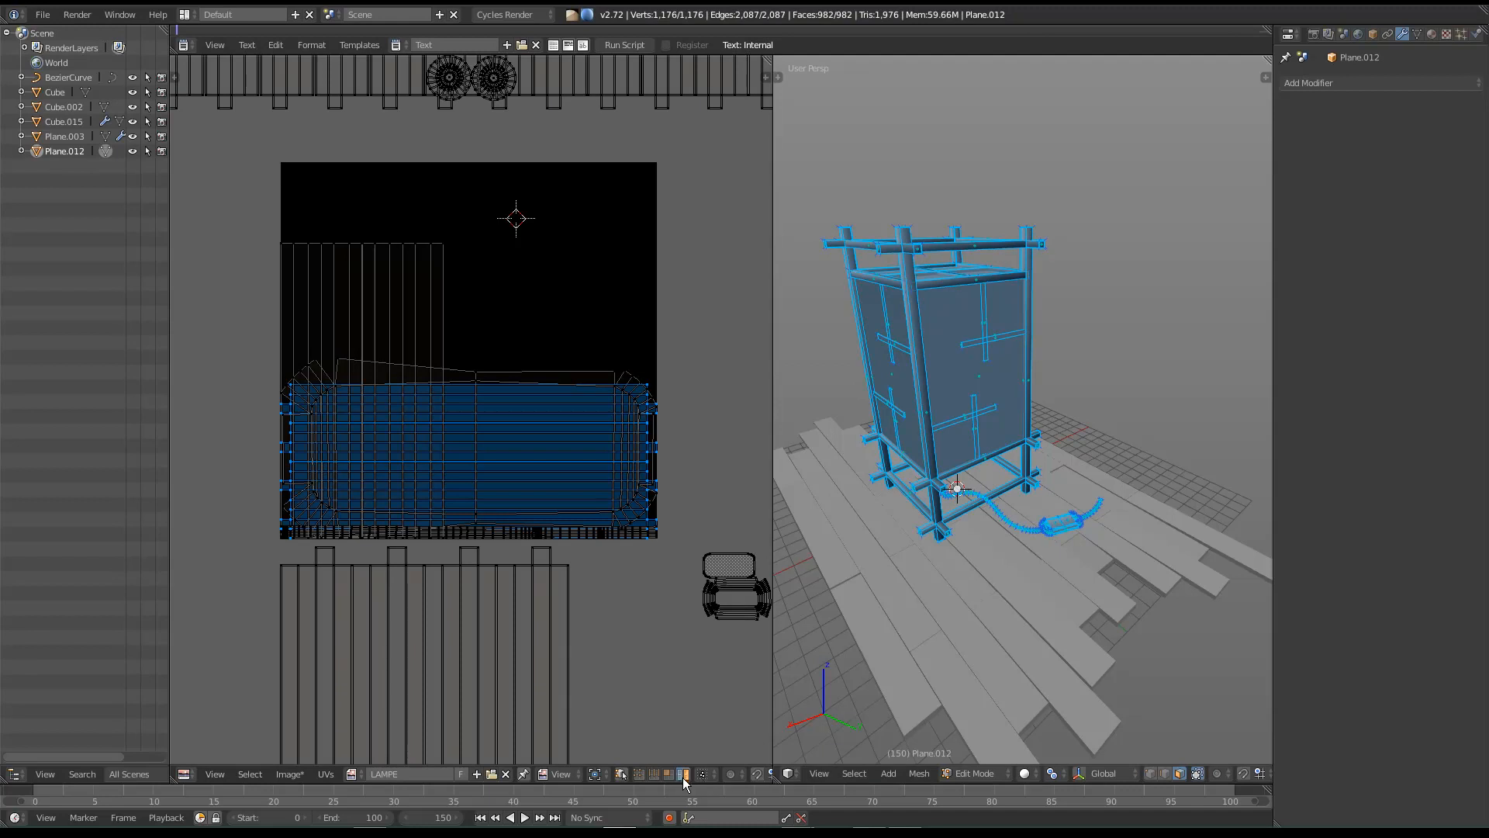
Step: Try whole-island selection on the narrow strip islands inside the texture area and maximize the UV editor
middle_drag(949, 443, 954, 502)
key(a)
key(a)
right_click(425, 282)
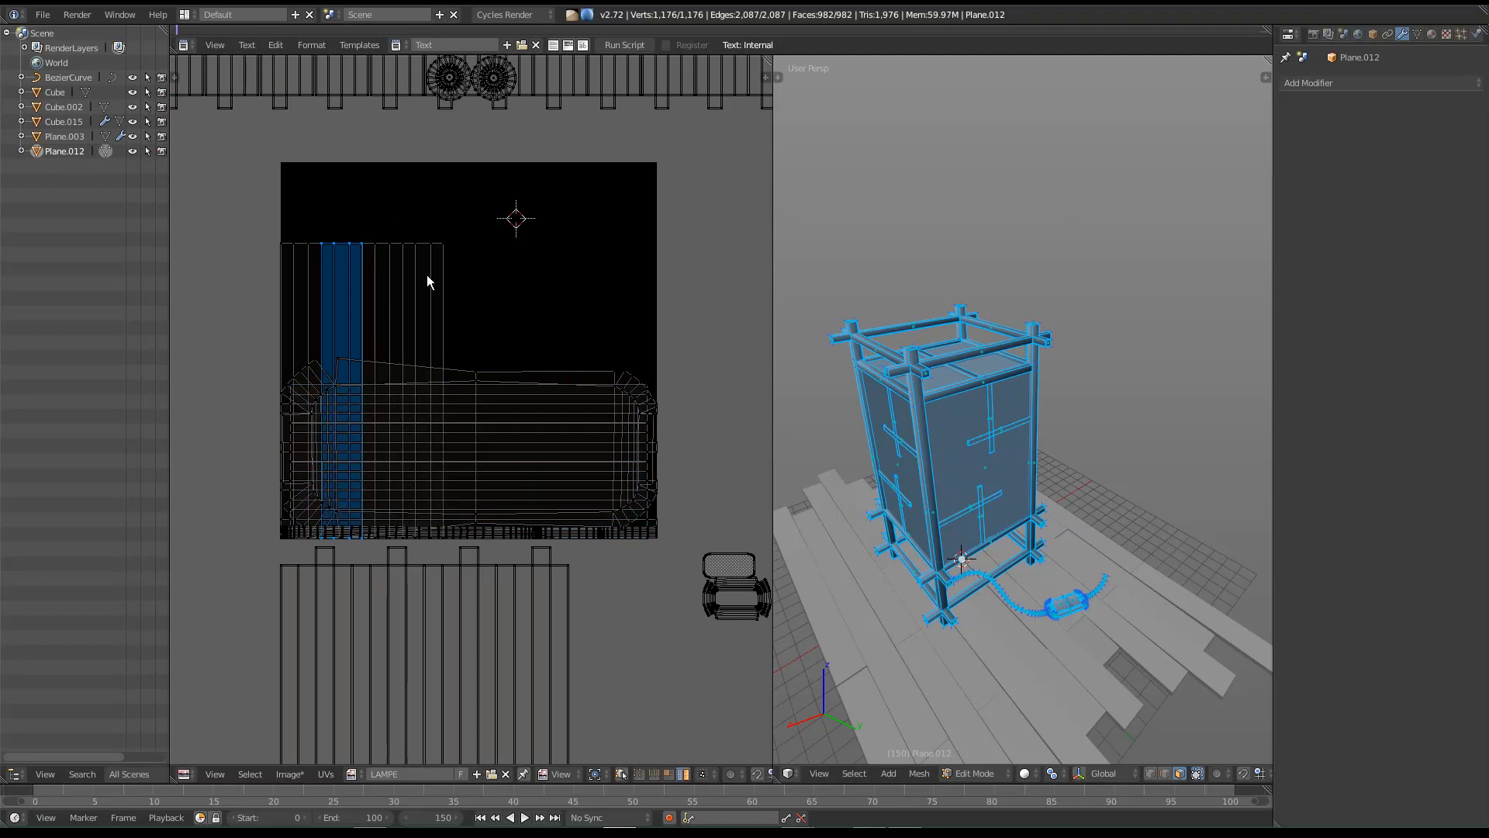
right_click(404, 246)
right_click(429, 277)
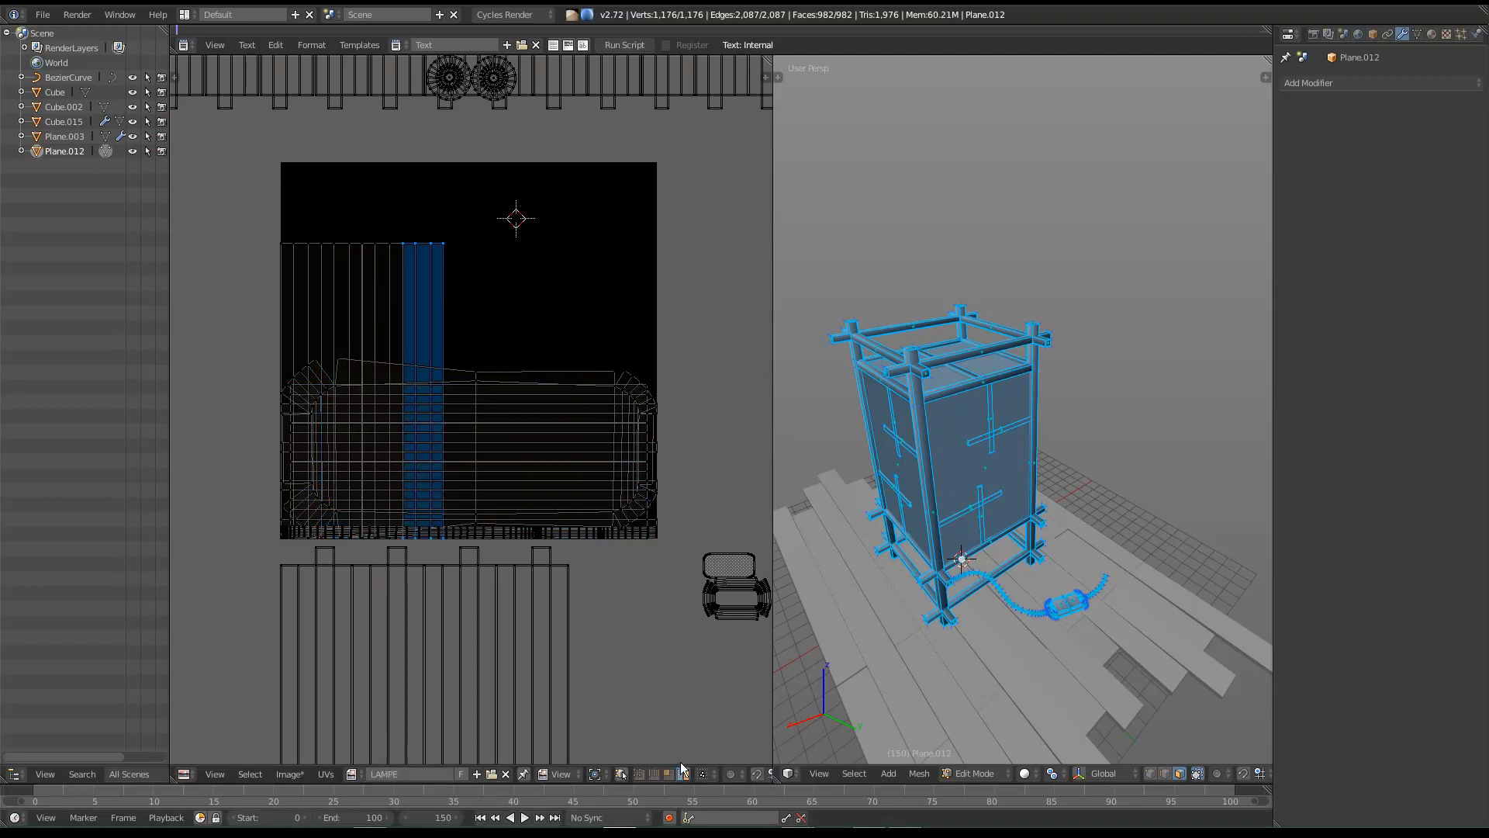
key(ctrl+Up)
middle_drag(913, 612, 718, 654)
middle_drag(687, 260, 728, 238)
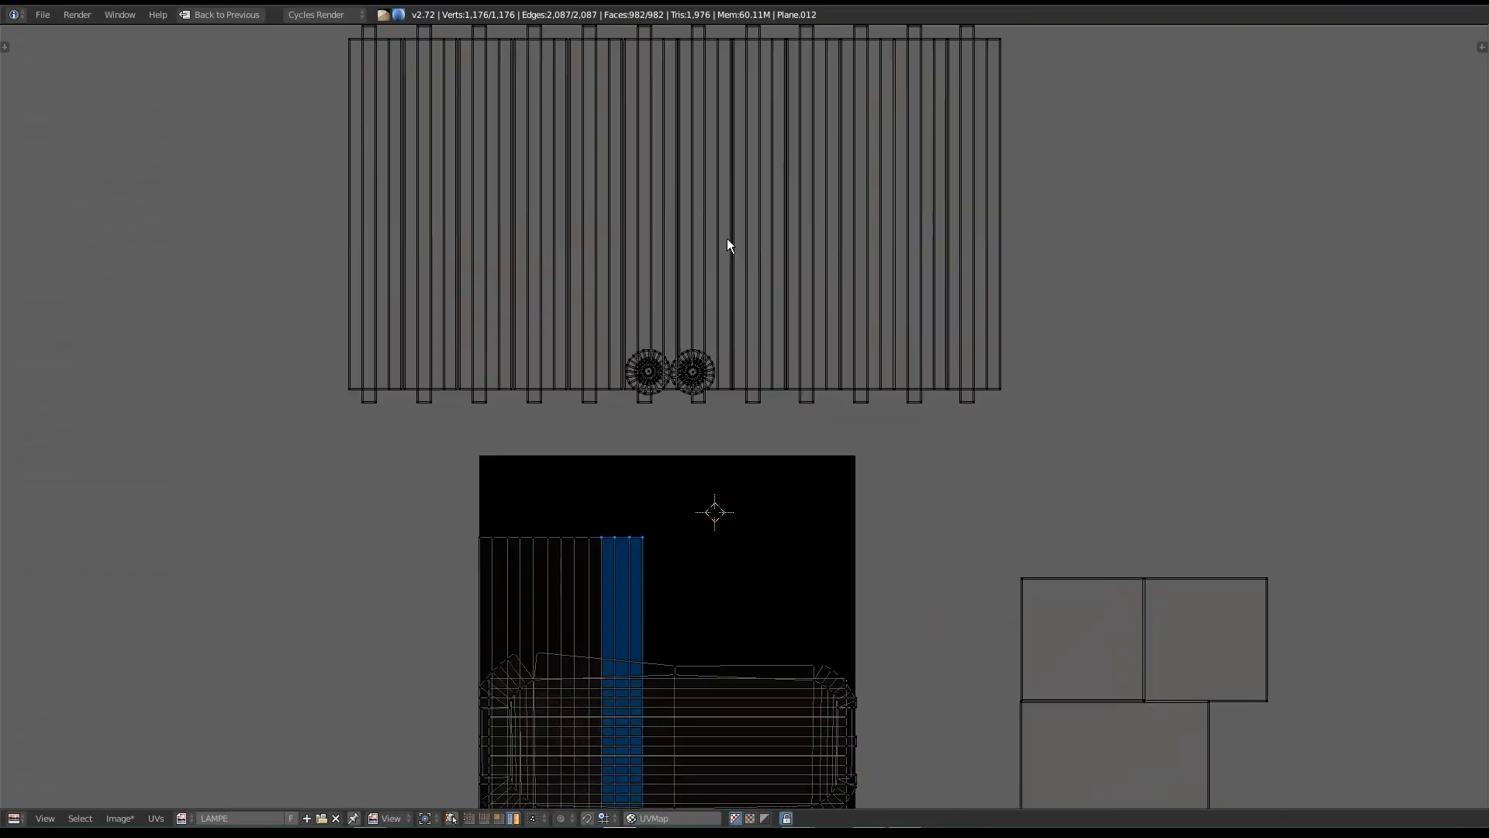
Step: Move the two round islands off the large strip group and park them well to the left of it
right_click(657, 398)
key(g)
click(183, 417)
right_click(715, 392)
key(g)
click(56, 413)
Step: Select all the narrow strip islands overlapping the texture area and park them to the left of it
middle_drag(509, 645, 524, 402)
right_click(546, 344)
shift+right_click(567, 331)
shift+right_click(620, 324)
shift+right_click(638, 322)
shift+right_click(609, 320)
shift+right_click(658, 317)
key(g)
click(368, 369)
Step: Select the four strip islands with end tabs below the texture area, park them to its lower left, and shrink them slightly
middle_drag(633, 671, 668, 468)
right_click(559, 565)
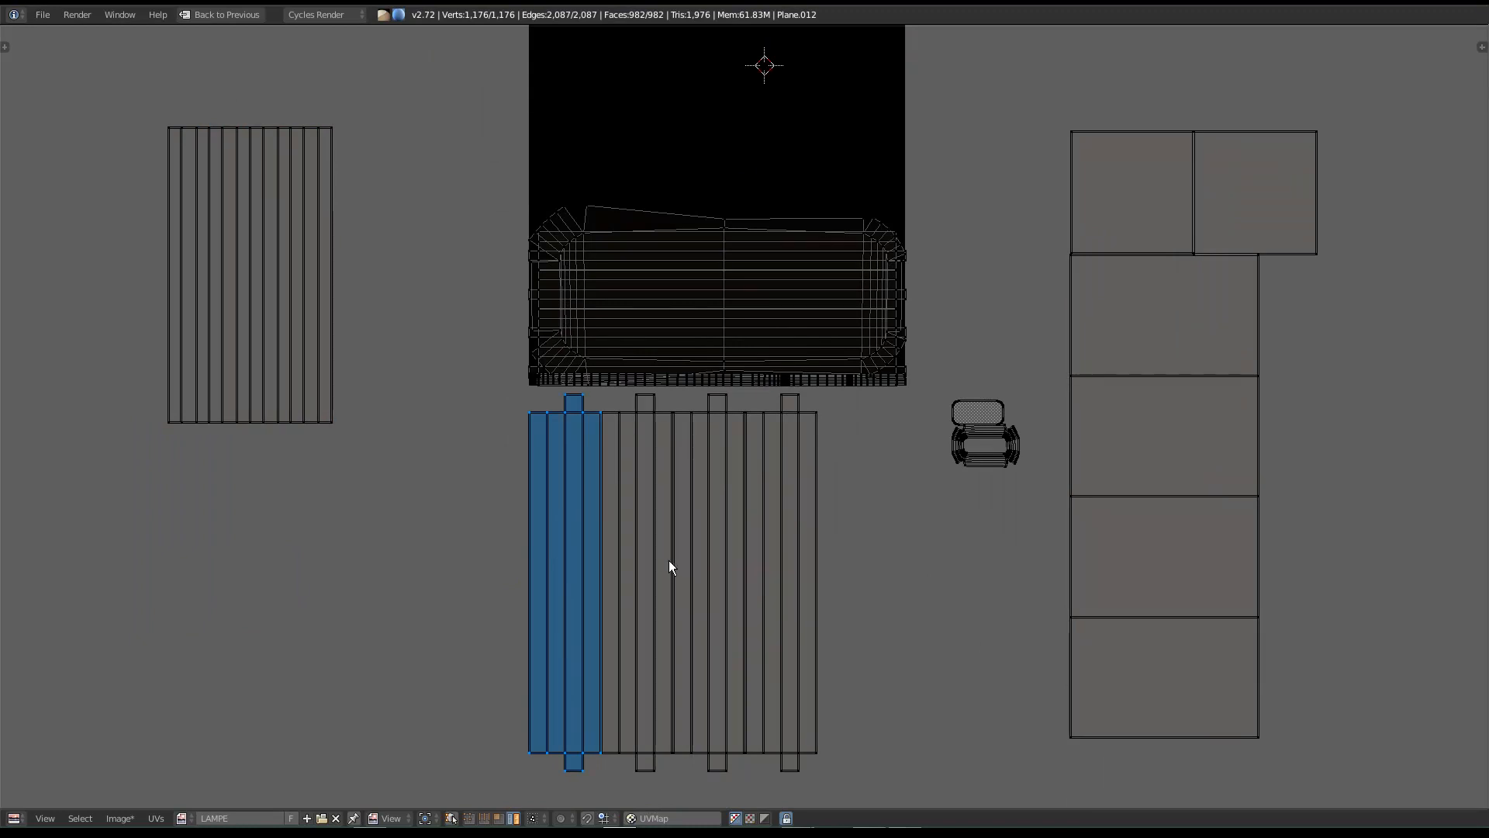
shift+right_click(654, 529)
shift+right_click(709, 537)
shift+right_click(775, 546)
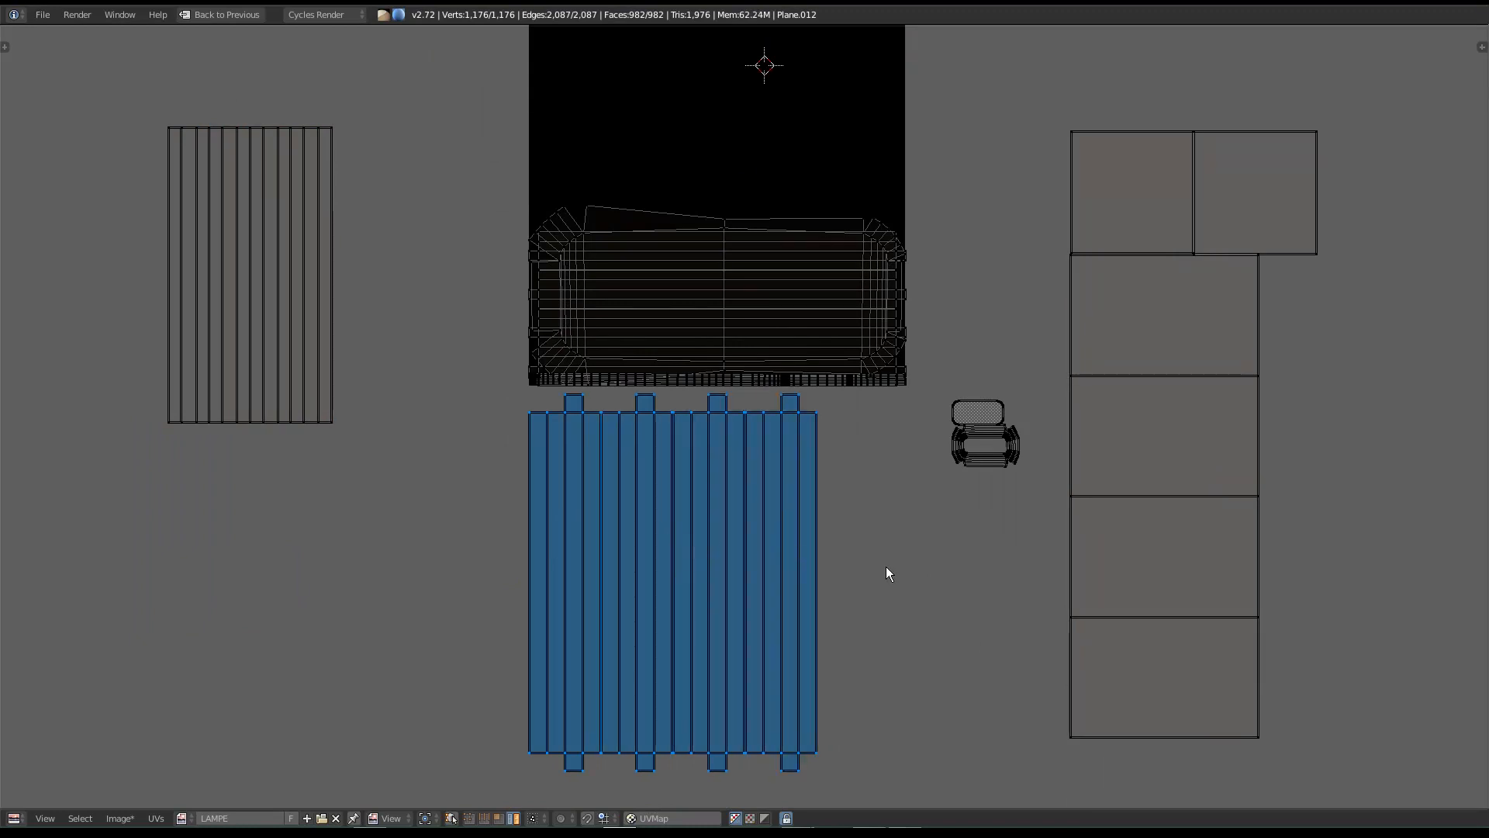
key(g)
click(501, 622)
key(s)
click(590, 533)
Step: Select the stacked rectangular panel islands to the right of the texture area, starting with the two lowest
middle_drag(875, 508, 682, 558)
right_click(954, 688)
shift+right_click(979, 605)
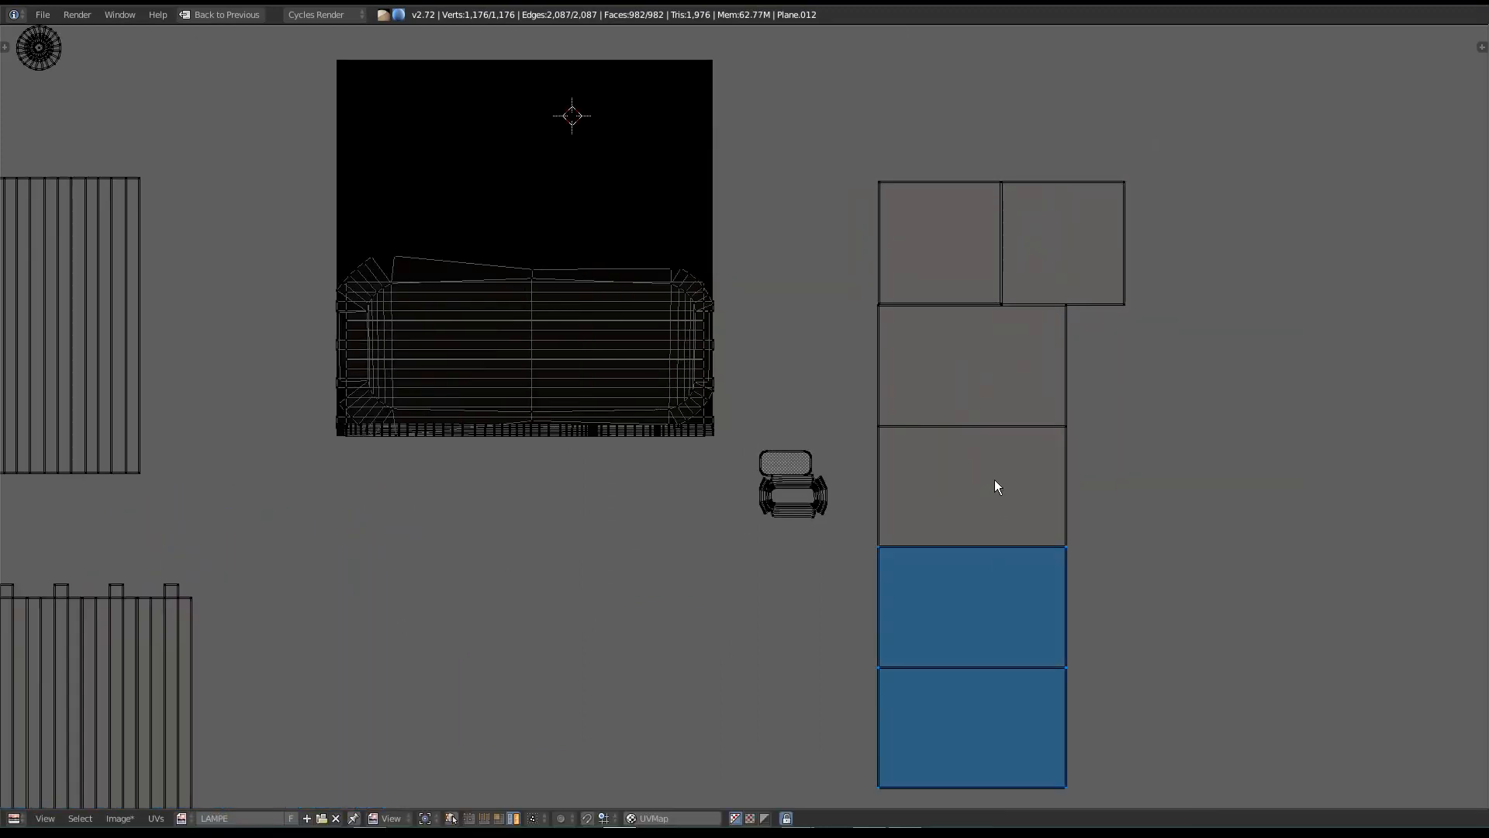
Step: Add the remaining four panel islands to the selection and move the whole panel stack farther right of the texture square
shift+right_click(993, 496)
shift+right_click(969, 364)
shift+right_click(954, 246)
shift+right_click(1094, 235)
key(g)
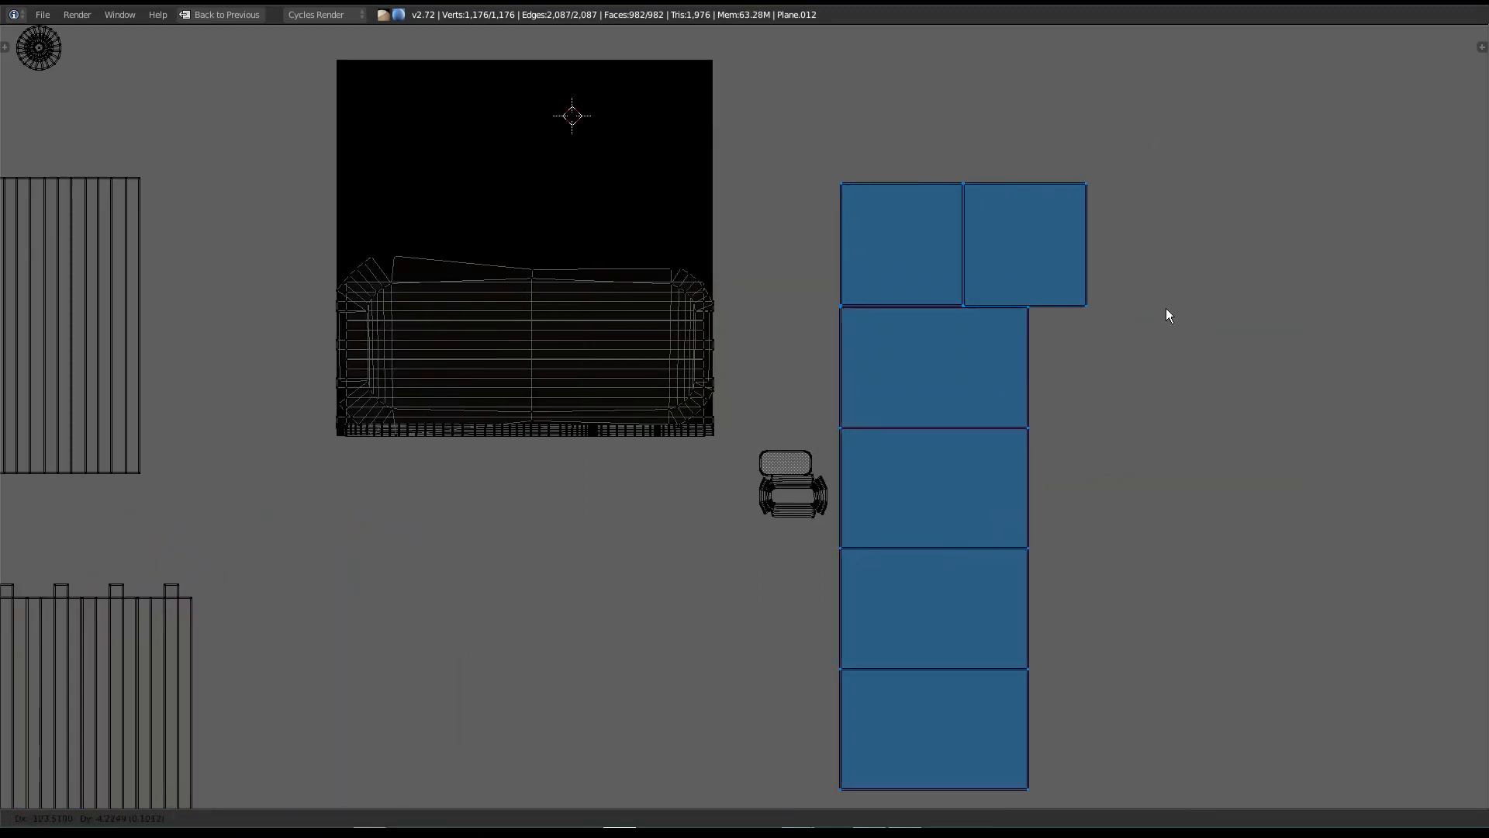
click(1315, 262)
Step: Enlarge the small rounded island cluster between the texture square and the panel stack
right_drag(784, 506, 778, 522)
click(771, 507)
key(s)
click(869, 490)
click(869, 490)
right_click(790, 460)
Step: Move the large rounded island off the texture square to the empty area above the panel stack
middle_drag(518, 397, 571, 562)
scroll(566, 557, down, 1)
right_click(538, 527)
right_click(504, 449)
key(g)
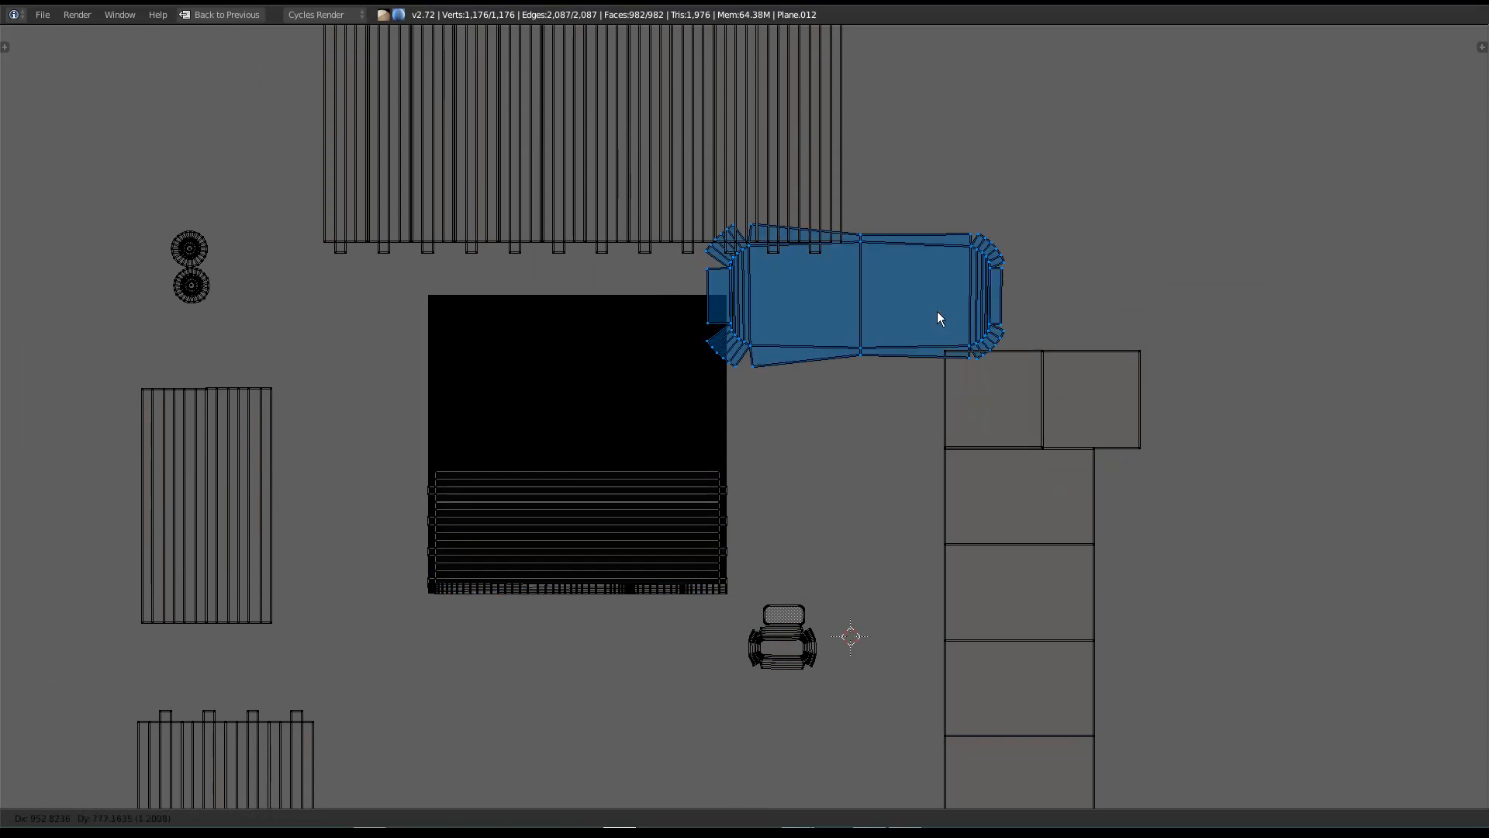
click(1139, 229)
Step: Select the four long horizontal pole islands and move them just below the texture square
right_click(537, 547)
shift+right_click(539, 517)
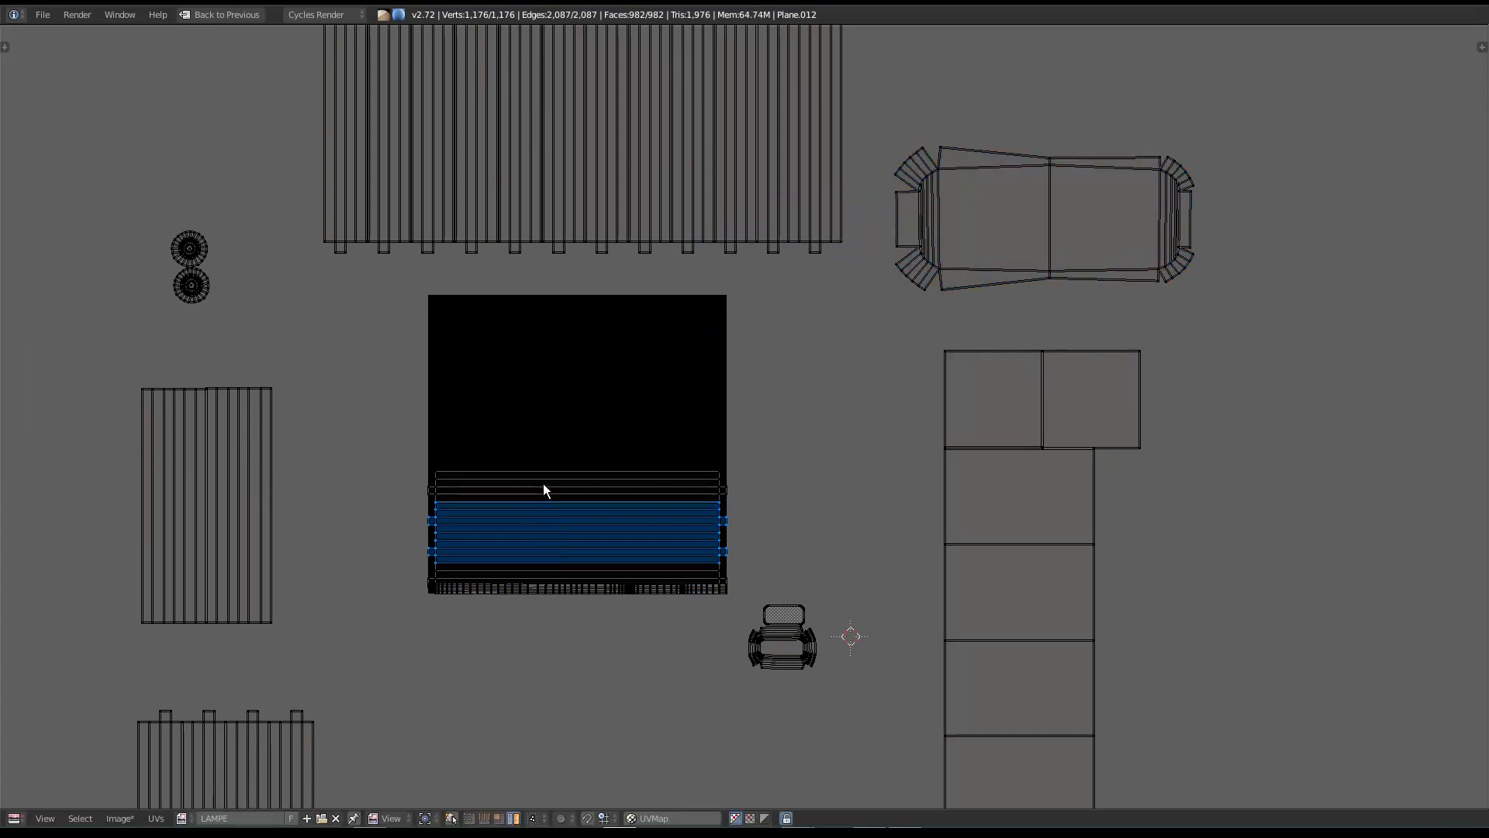
shift+right_click(541, 491)
shift+right_click(509, 571)
key(g)
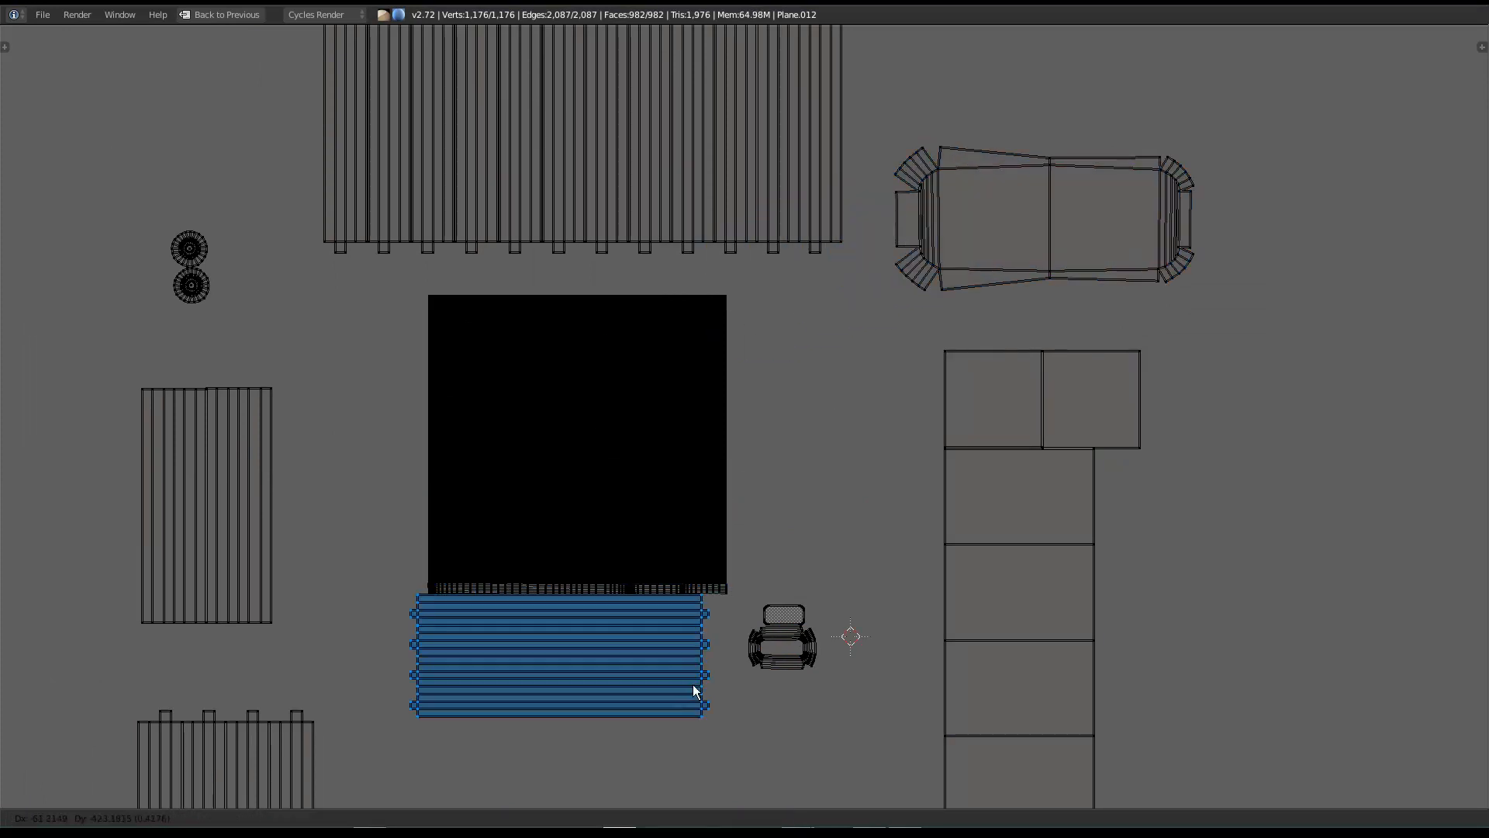
click(704, 686)
Step: Examine how the UV islands are grouped around the texture square, including the thin cable strip
right_click(500, 594)
scroll(618, 465, down, 5)
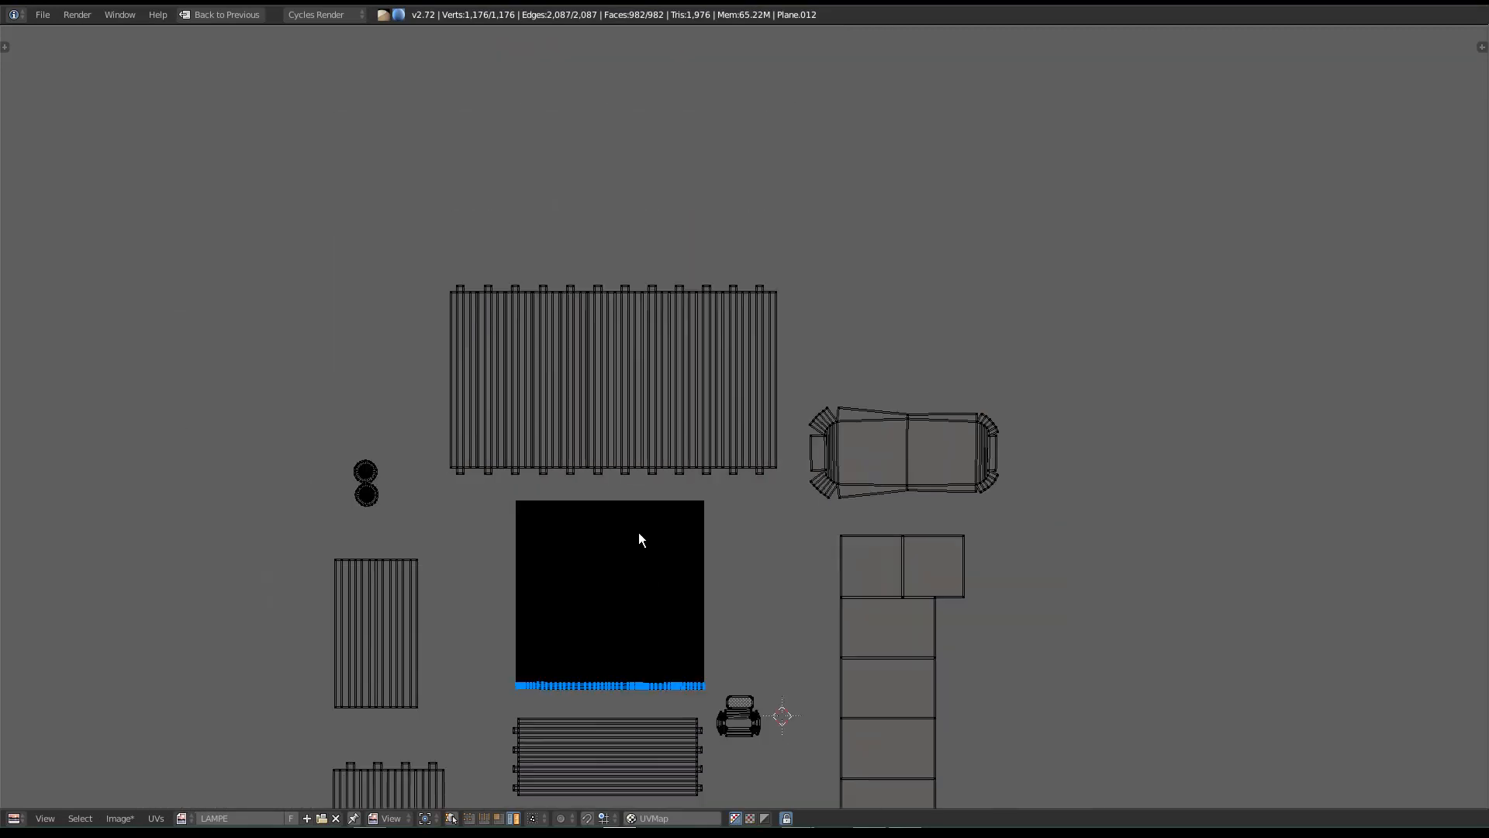
middle_drag(551, 358, 578, 402)
middle_drag(557, 462, 604, 395)
middle_drag(709, 362, 690, 474)
scroll(690, 474, up, 2)
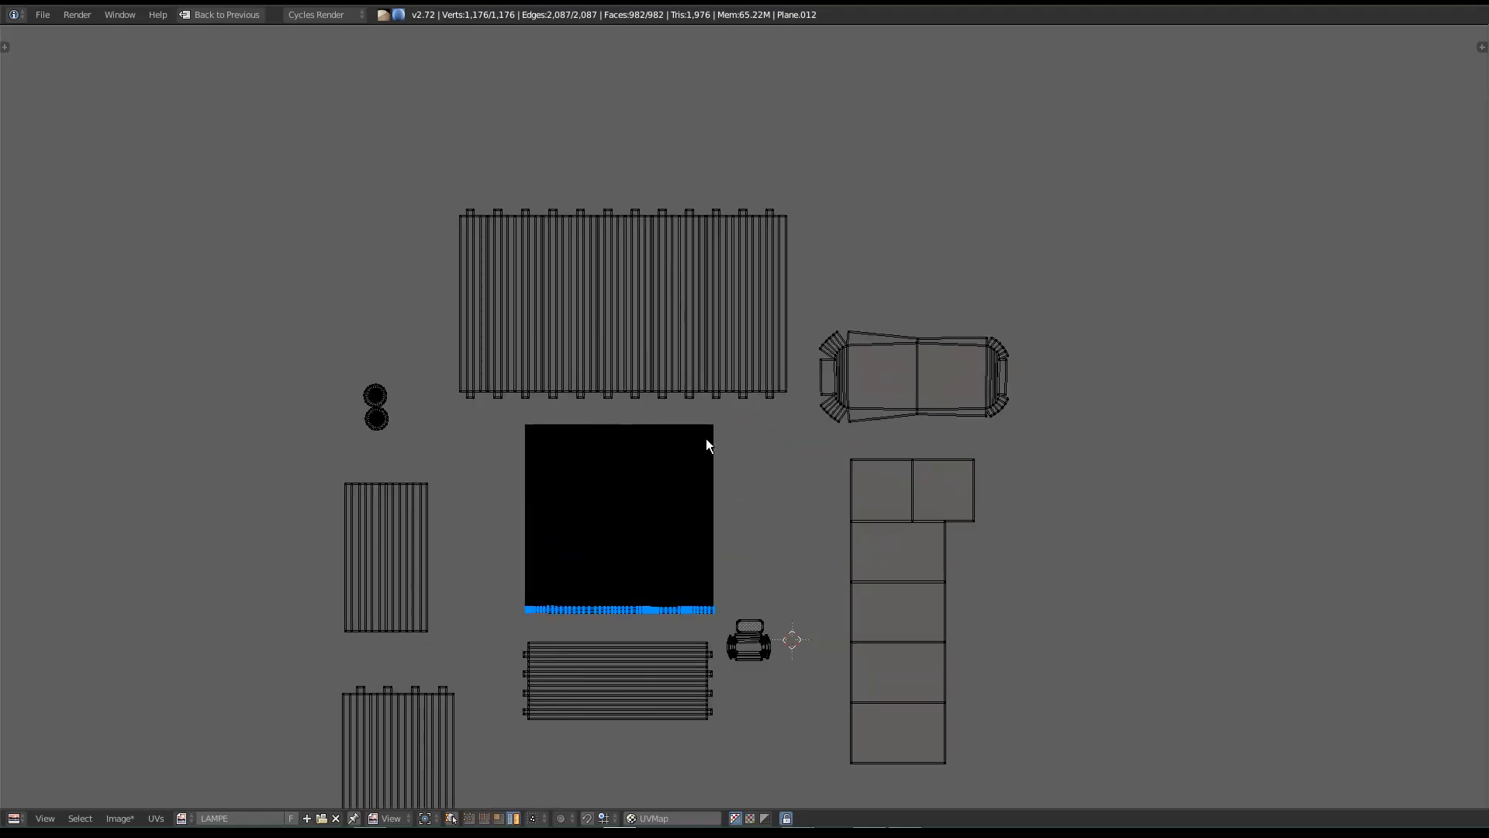
scroll(492, 457, up, 2)
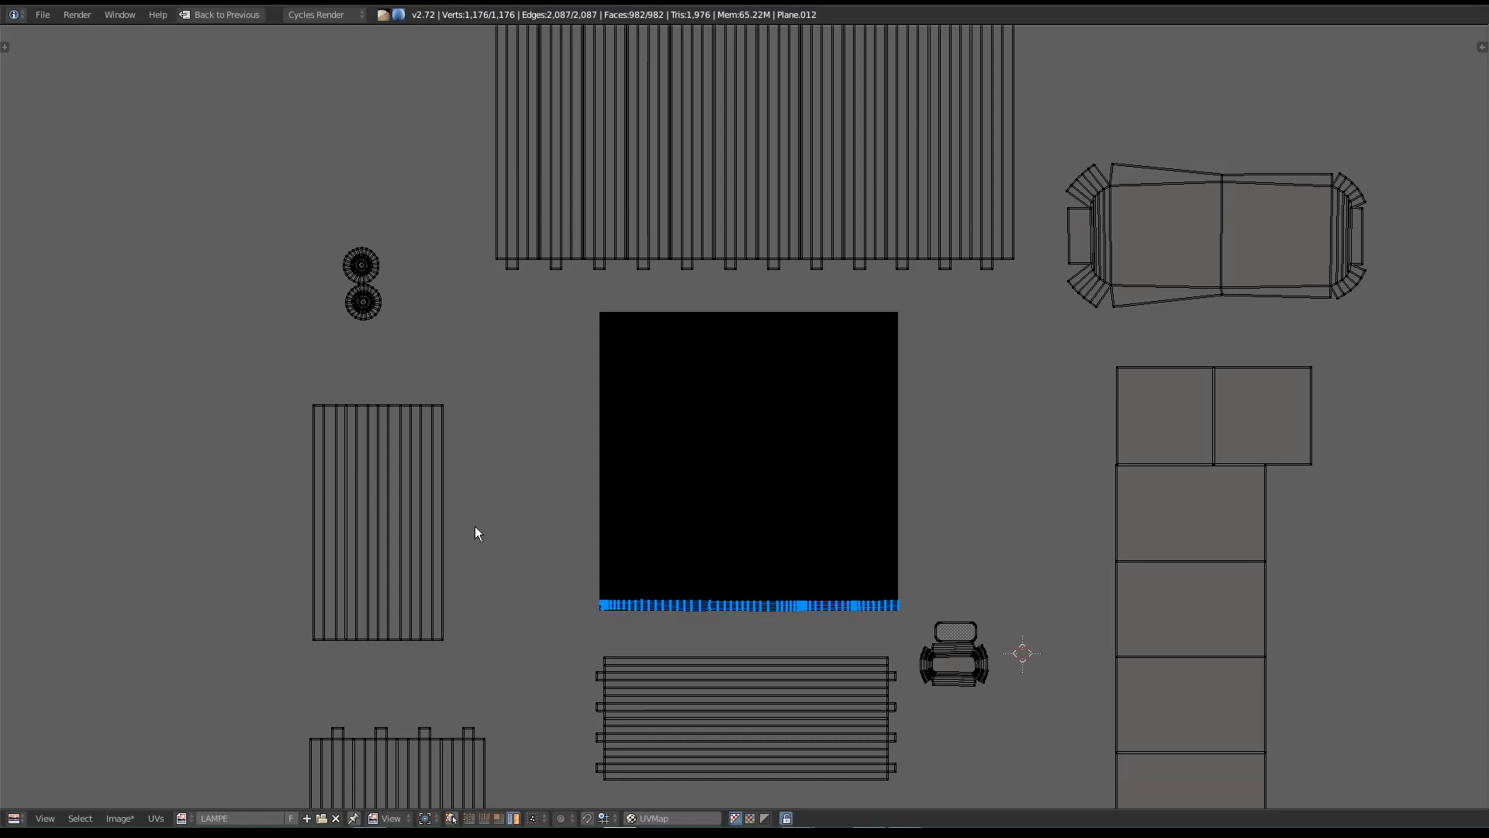
middle_drag(501, 389, 554, 180)
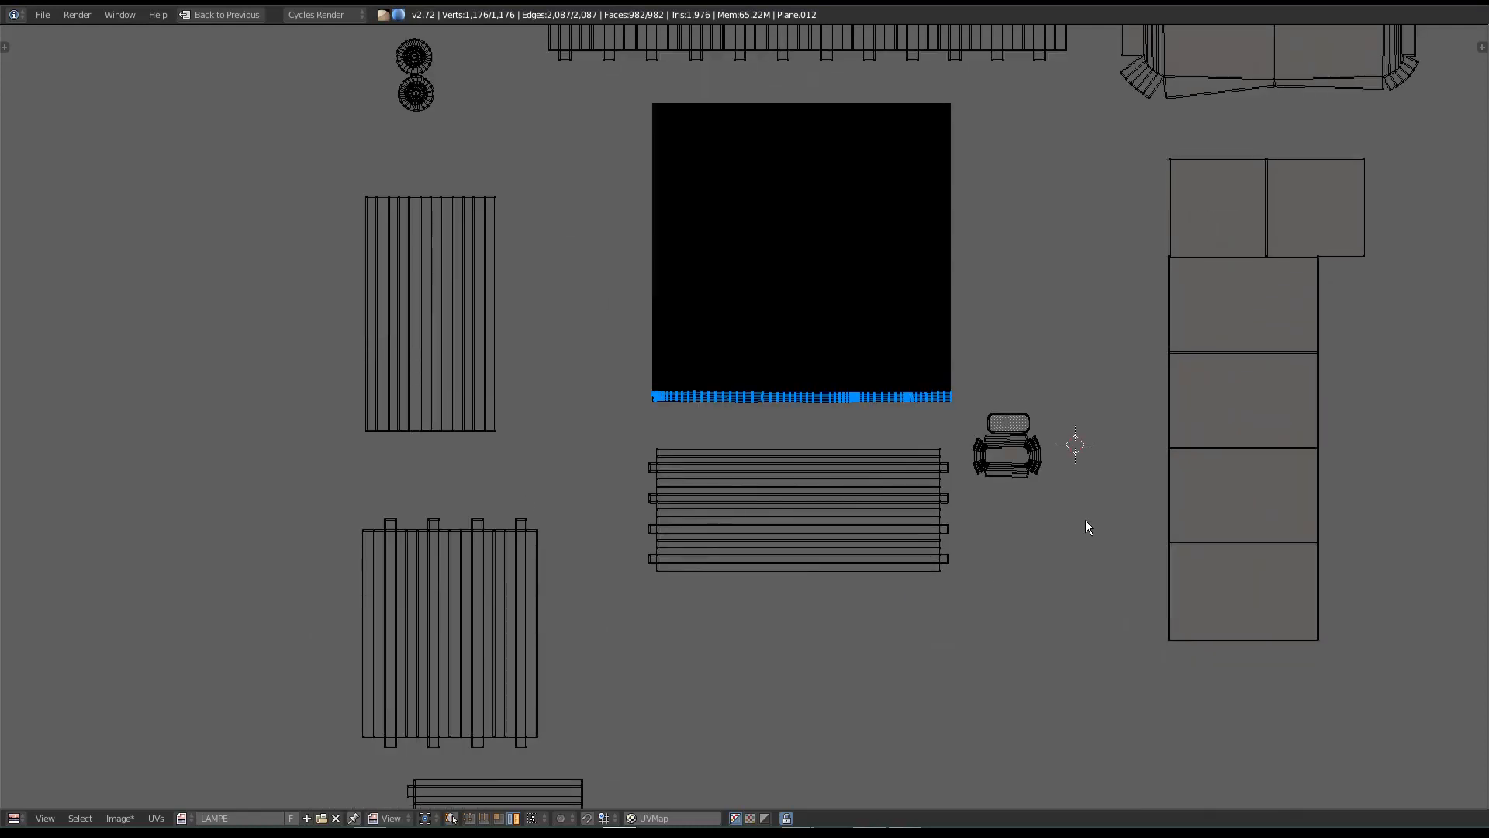
Step: Select the four pole islands below the texture square and restore the split layout with the 3D view
right_click(798, 471)
shift+right_click(780, 497)
shift+right_click(766, 518)
shift+right_click(759, 550)
middle_drag(617, 434, 608, 450)
scroll(608, 449, down, 2)
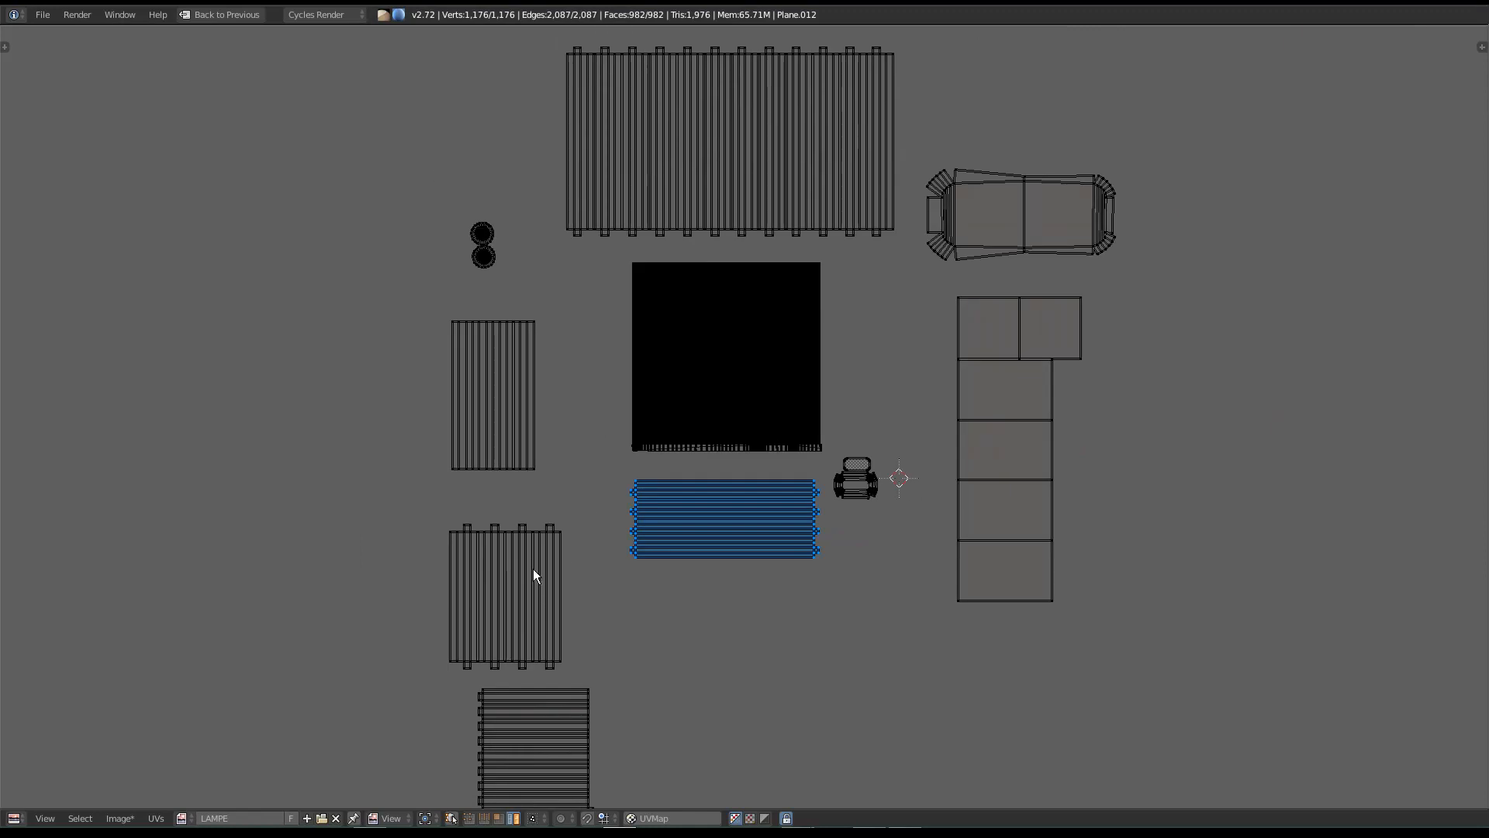
key(ctrl+Up)
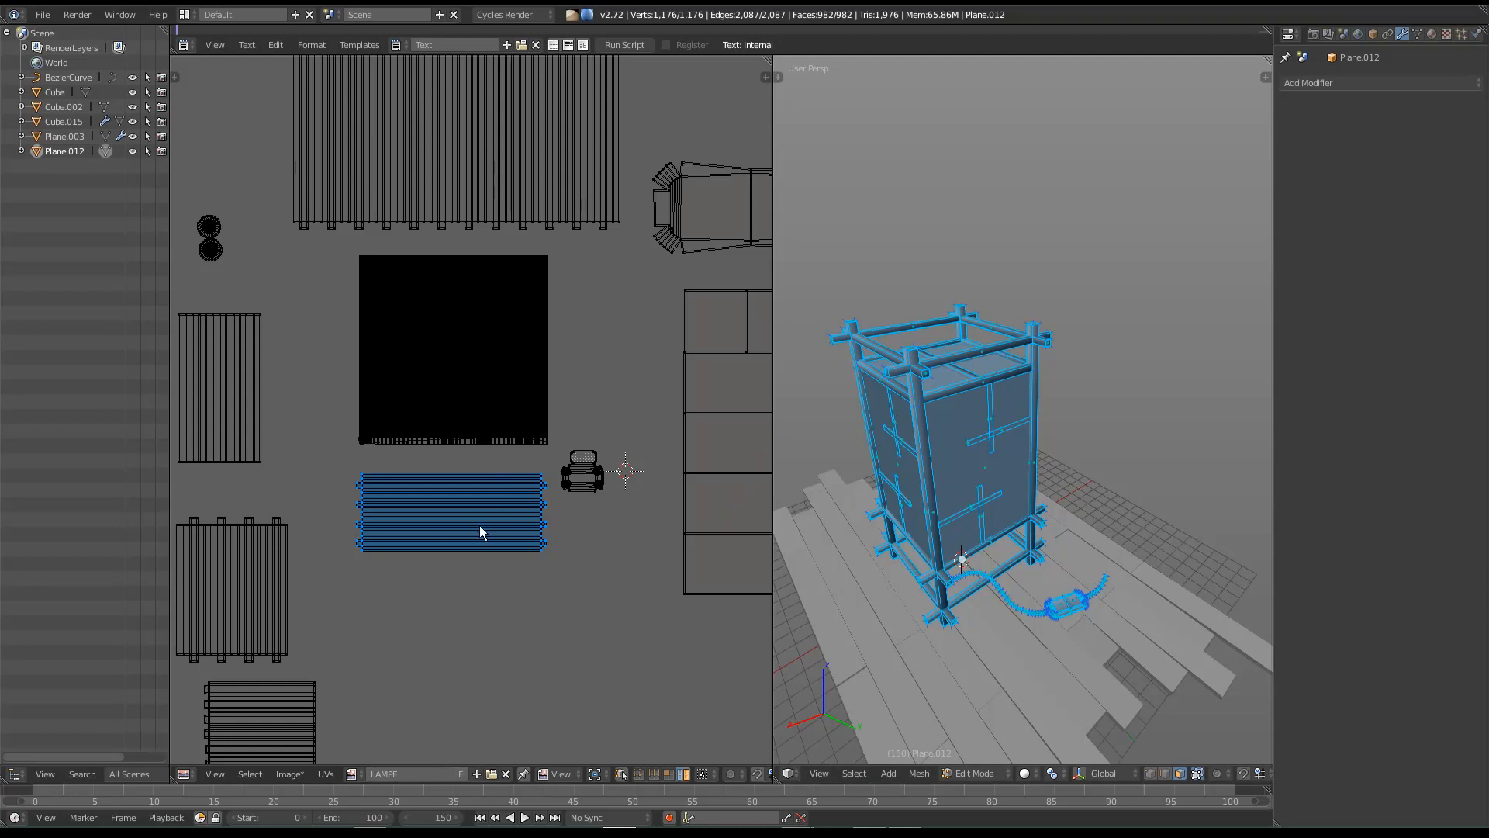
Step: Turn on selection synchronisation between the UV editor and the 3D mesh
middle_drag(237, 417, 252, 421)
click(250, 385)
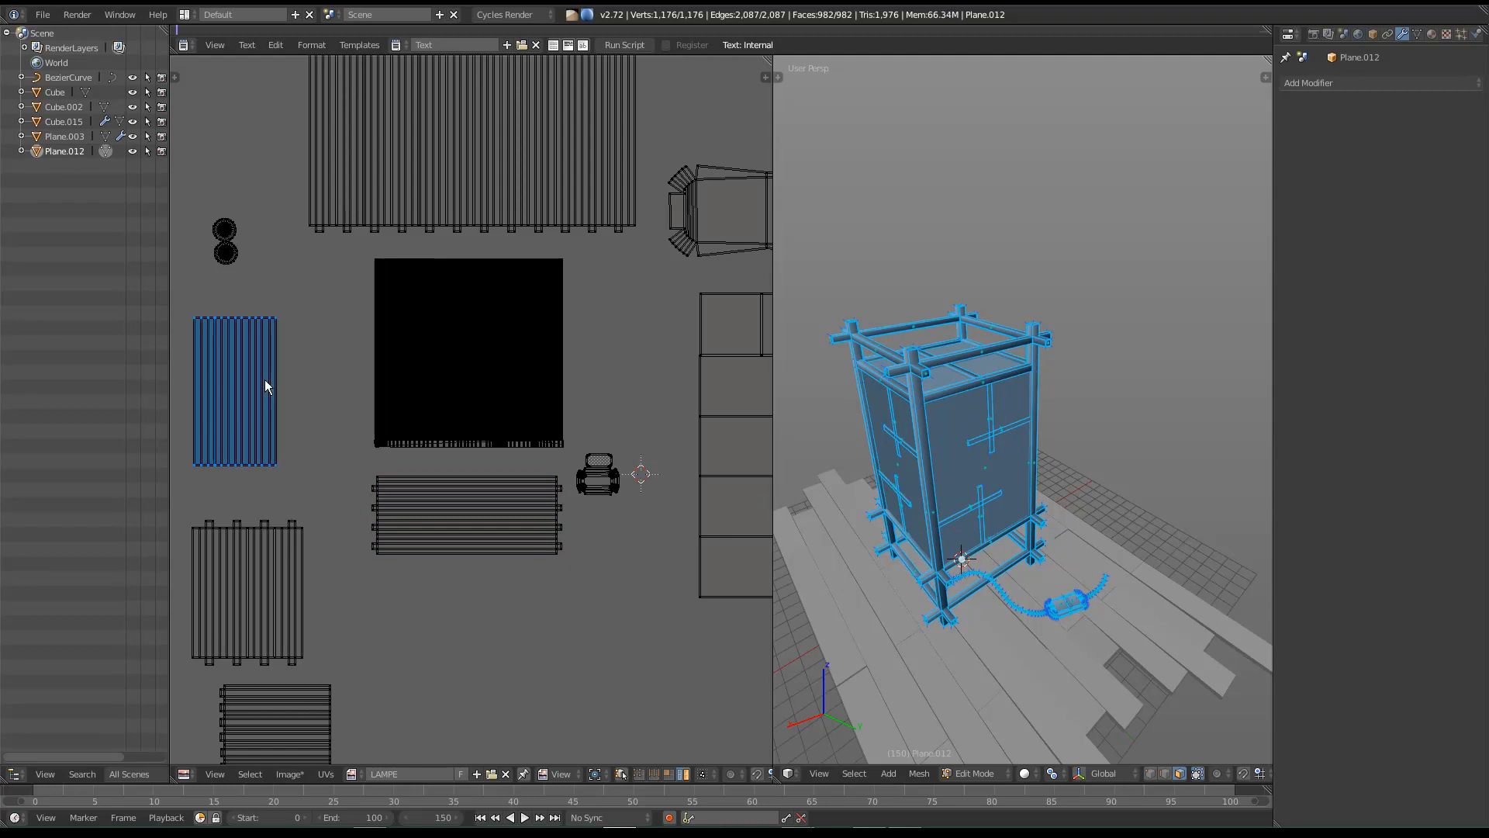
right_click(500, 543)
shift+right_click(501, 519)
shift+right_click(501, 499)
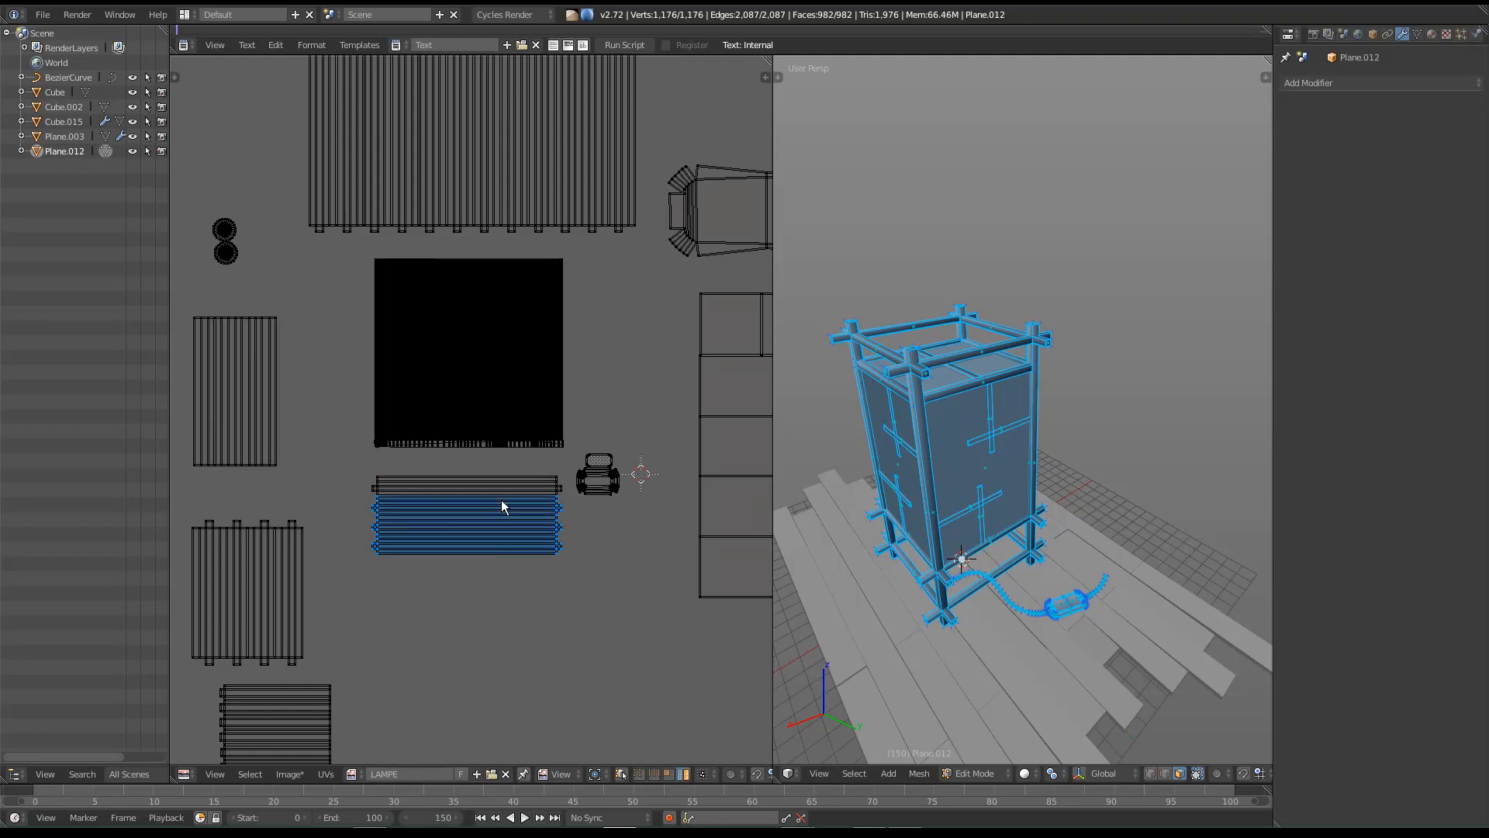
shift+right_click(501, 487)
key(w)
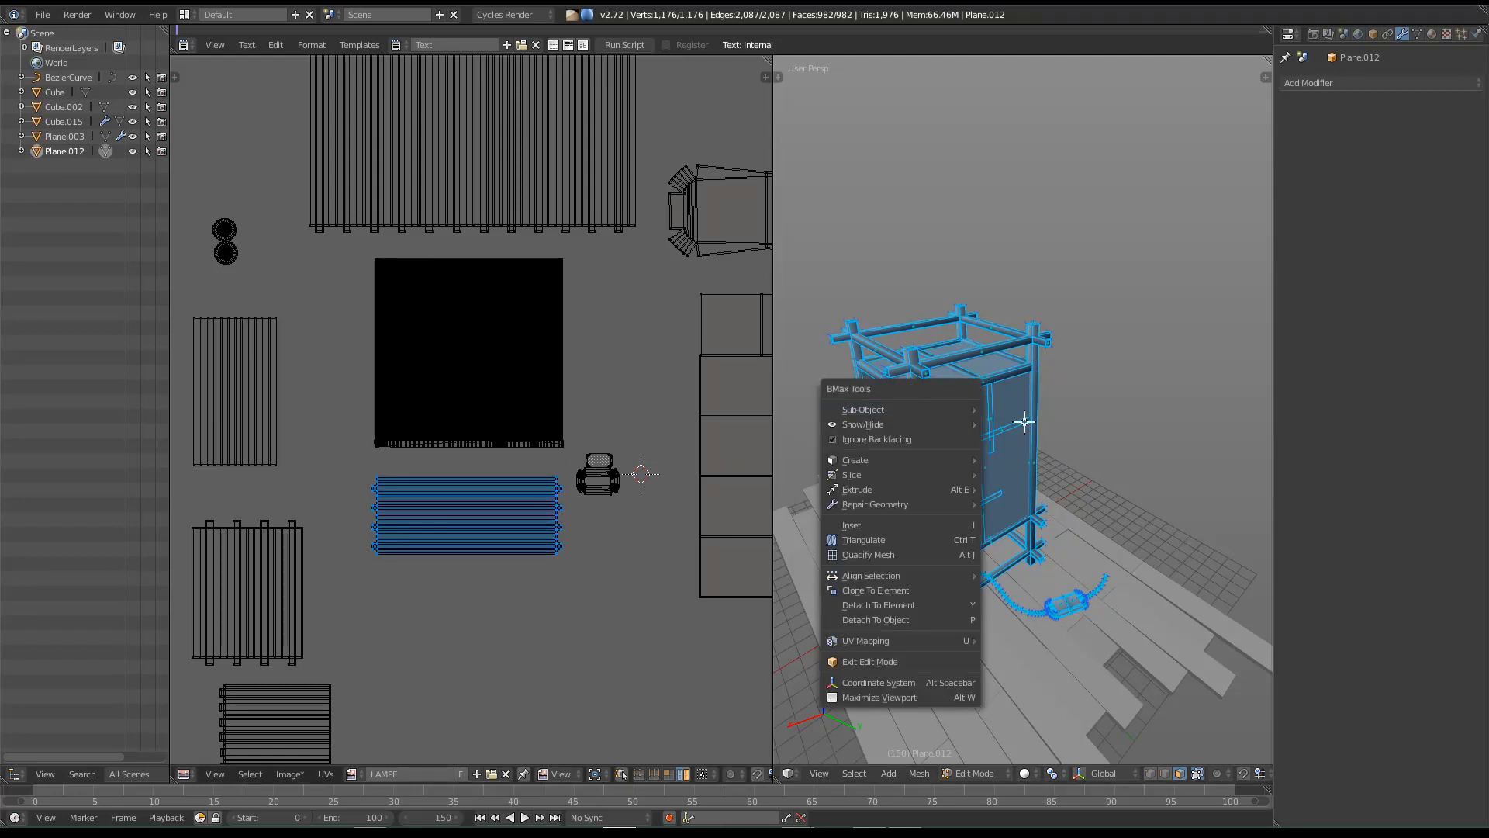
key(w)
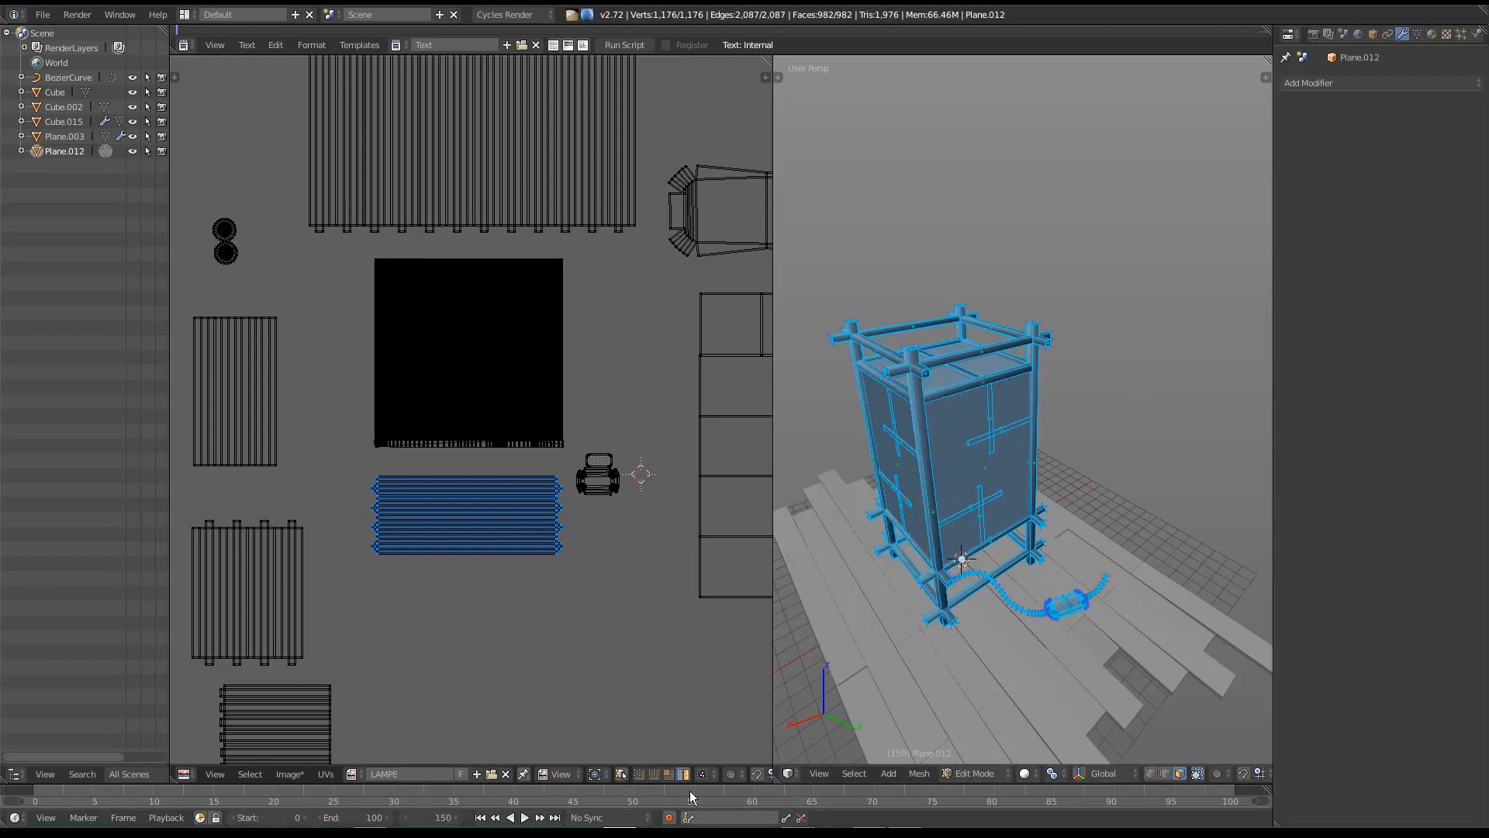
click(623, 776)
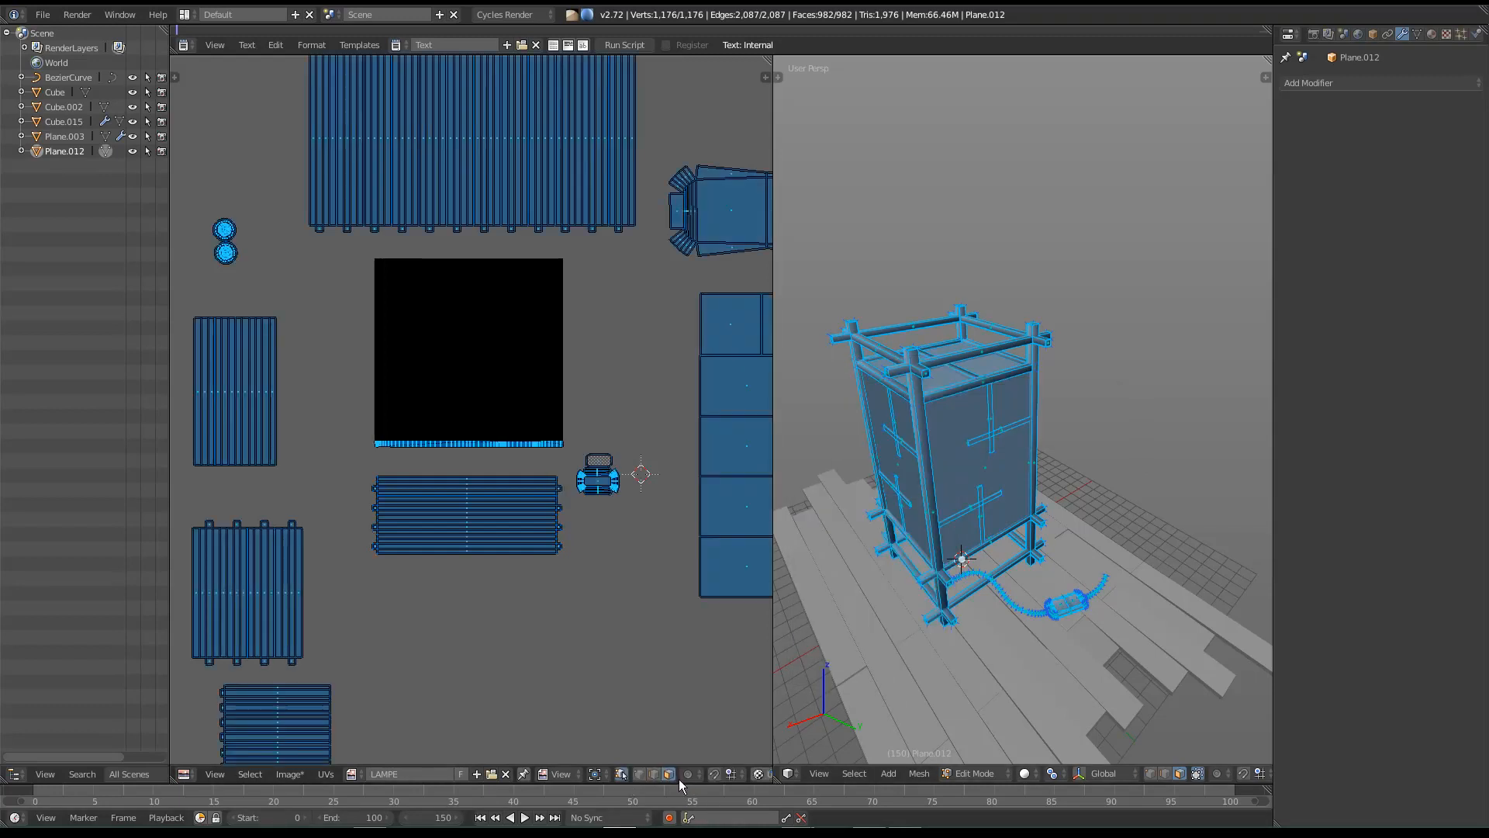
Step: Select the linked upper crossbar and then the front corner post of the lamp to locate their UV islands
right_click(964, 391)
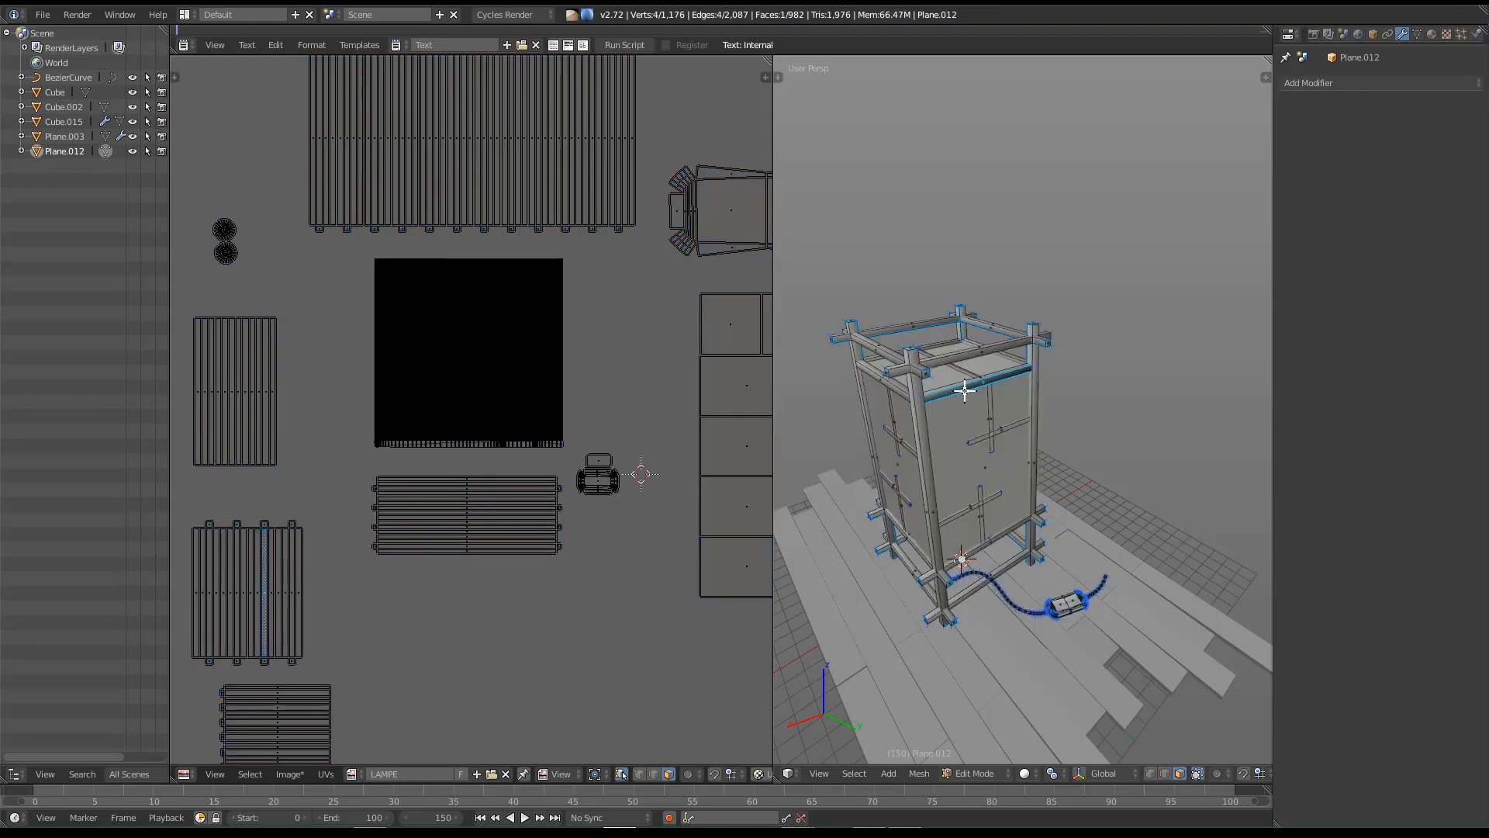
key(ctrl+l)
middle_drag(569, 588, 626, 559)
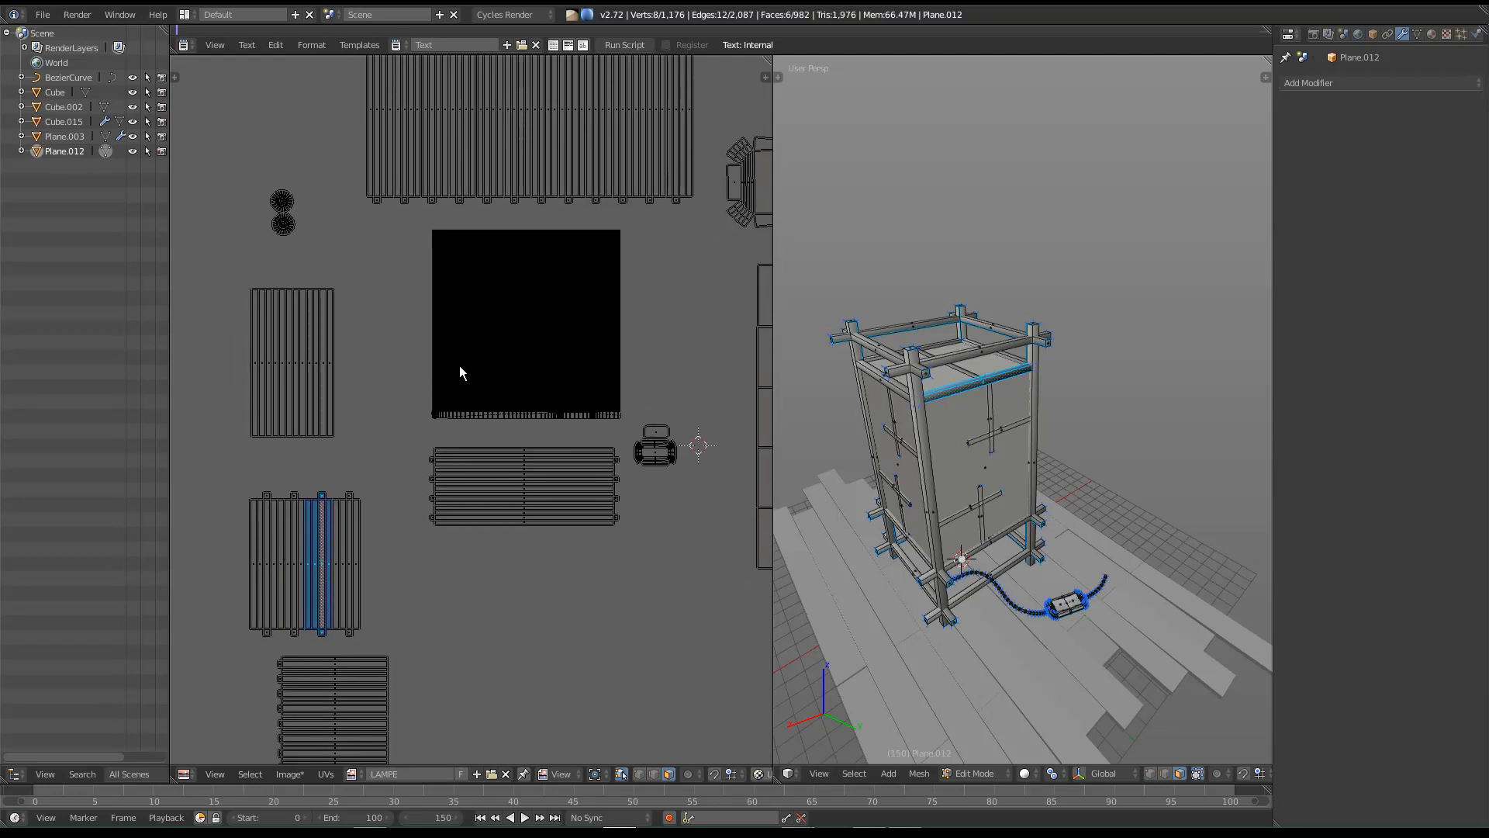
right_click(915, 390)
key(ctrl+l)
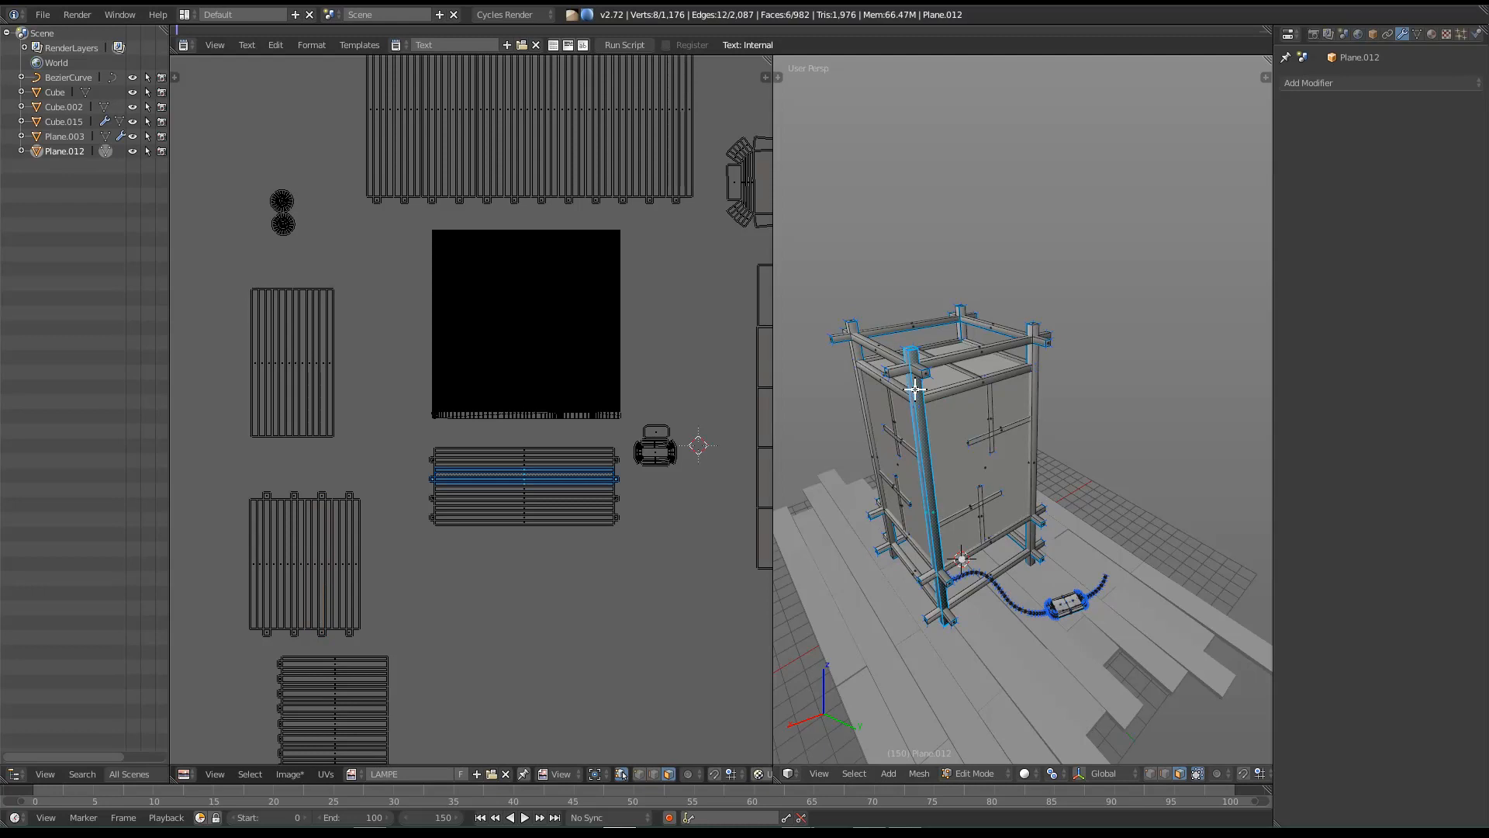
middle_drag(476, 408, 467, 494)
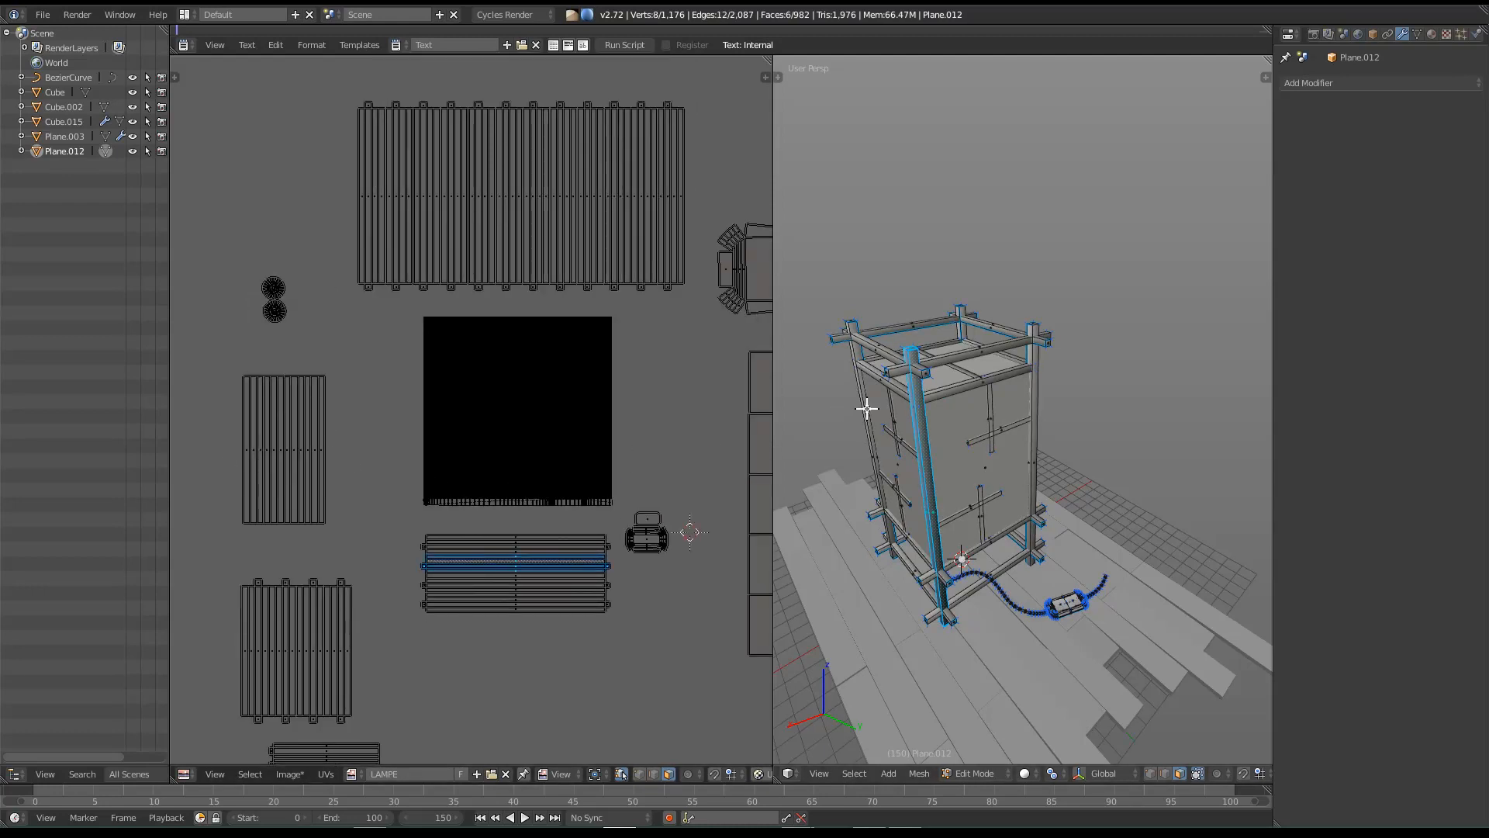
Step: Select a thin bar on the lamp's top and then the upper cross's horizontal bar to locate their UV islands
right_click(970, 375)
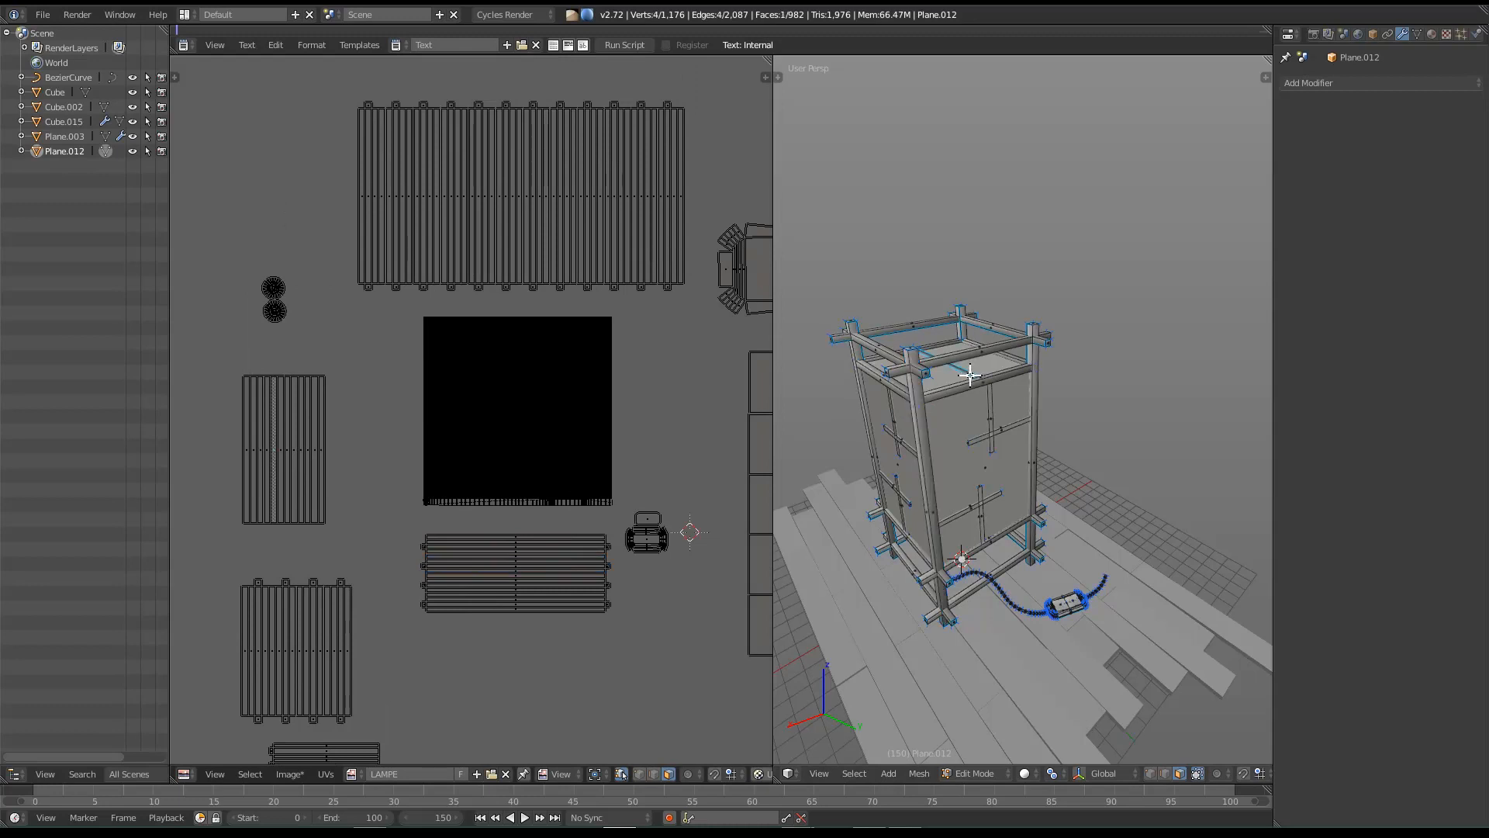
ctrl+right_click(1016, 462)
middle_drag(331, 501, 342, 441)
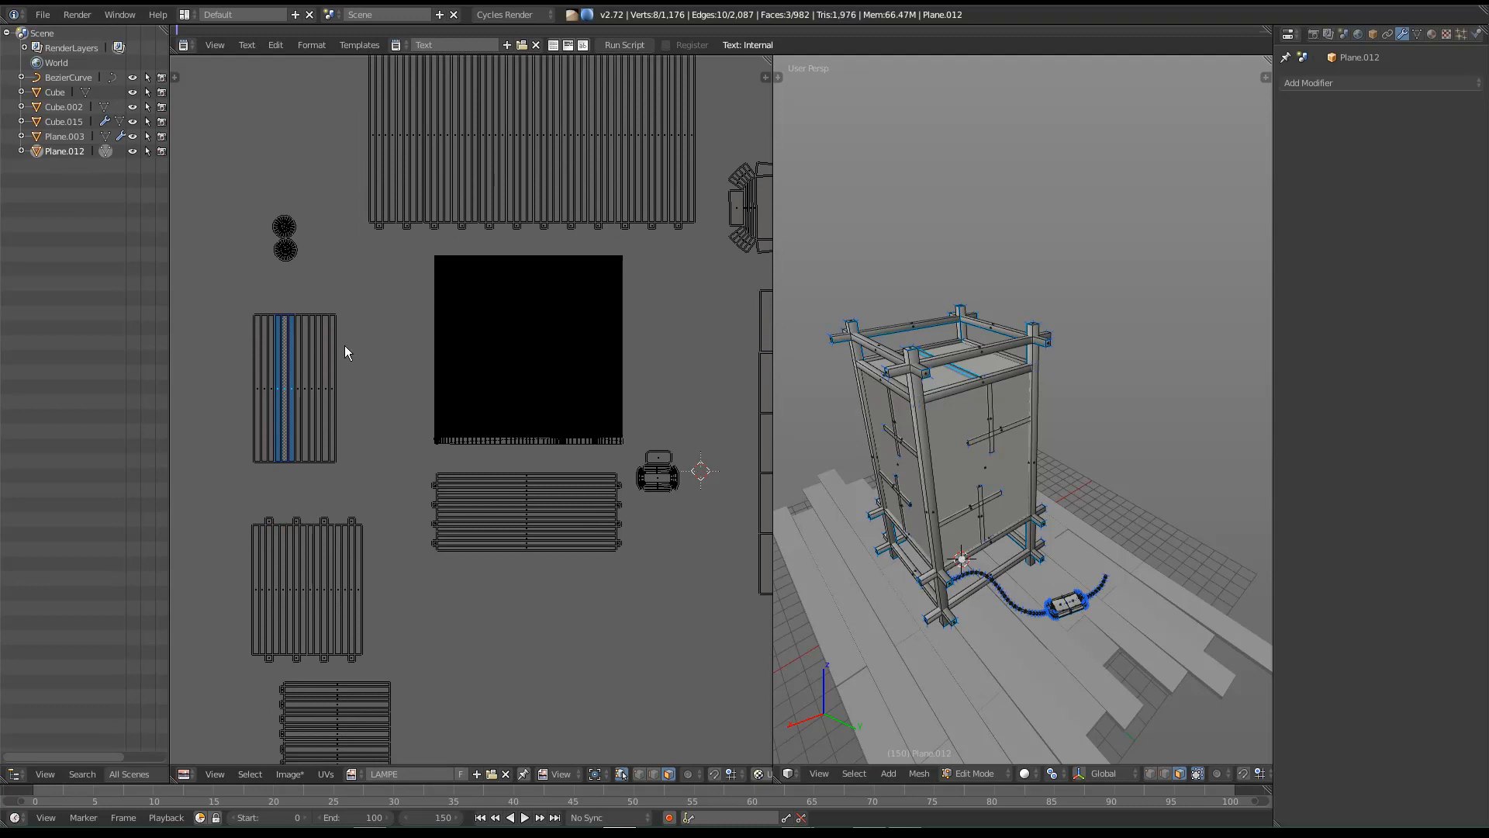
middle_drag(412, 715, 443, 415)
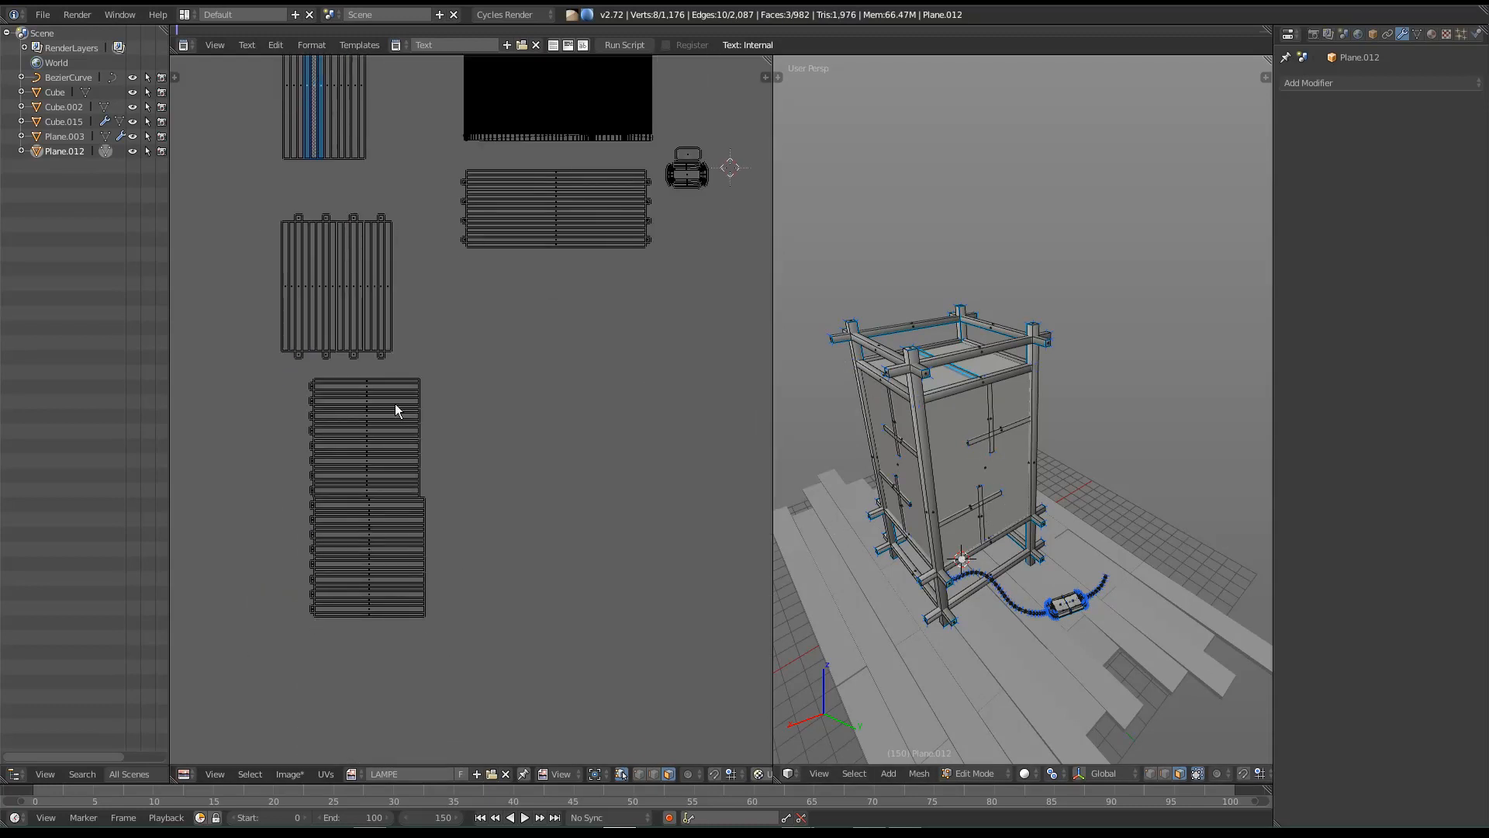
right_click(996, 433)
key(ctrl+l)
middle_drag(570, 402, 403, 525)
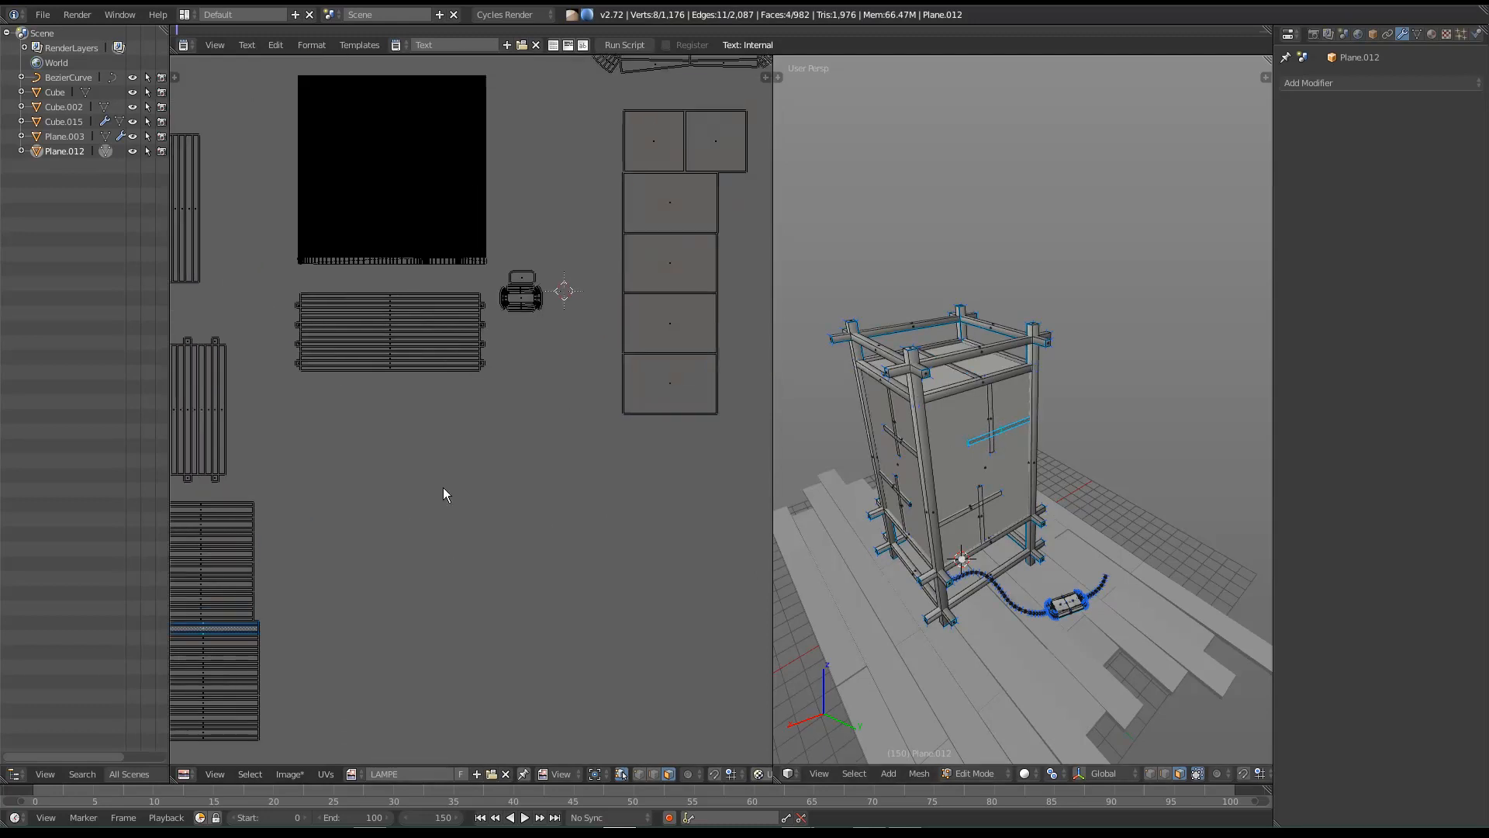
Step: Examine the cable switch up close in the 3D view alongside its rounded UV islands
scroll(513, 353, up, 2)
middle_drag(512, 353, 506, 470)
scroll(512, 390, up, 3)
middle_drag(513, 390, 506, 473)
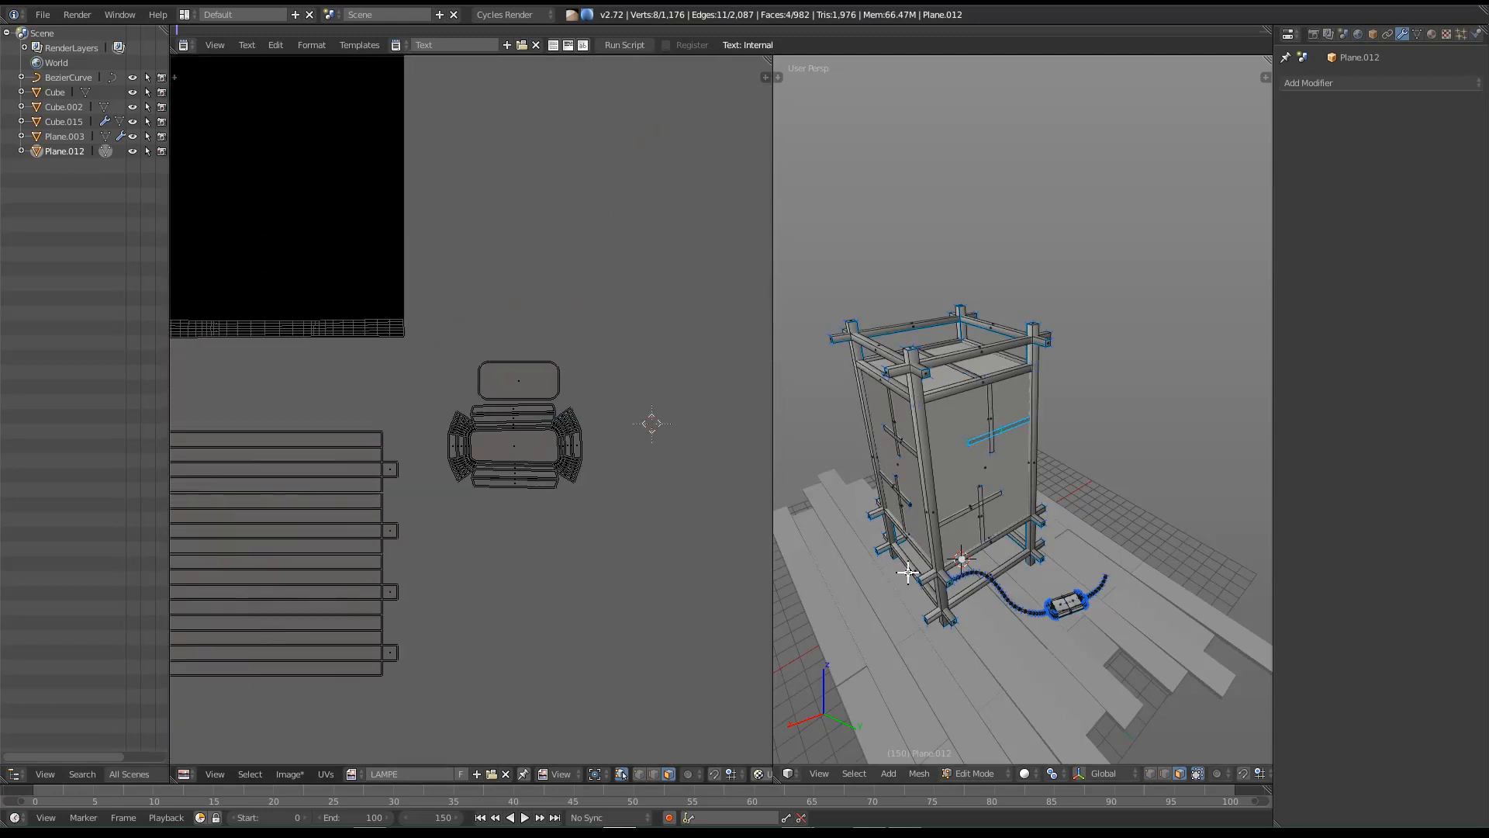
scroll(908, 572, up, 3)
shift+middle_drag(1123, 631, 893, 539)
scroll(894, 540, up, 3)
scroll(987, 594, up, 3)
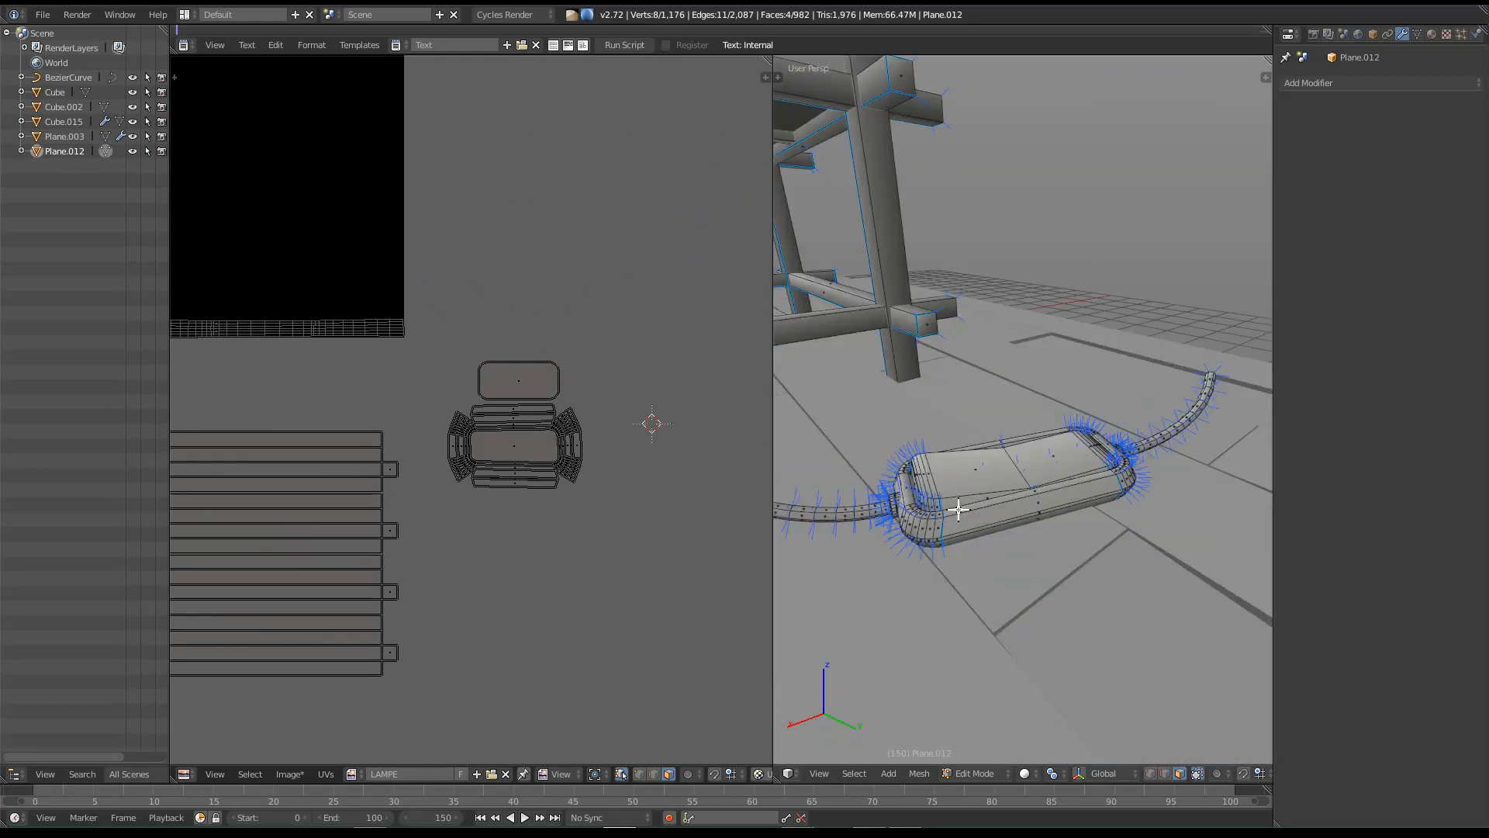
scroll(585, 500, down, 1)
middle_drag(529, 433, 564, 541)
scroll(667, 552, down, 5)
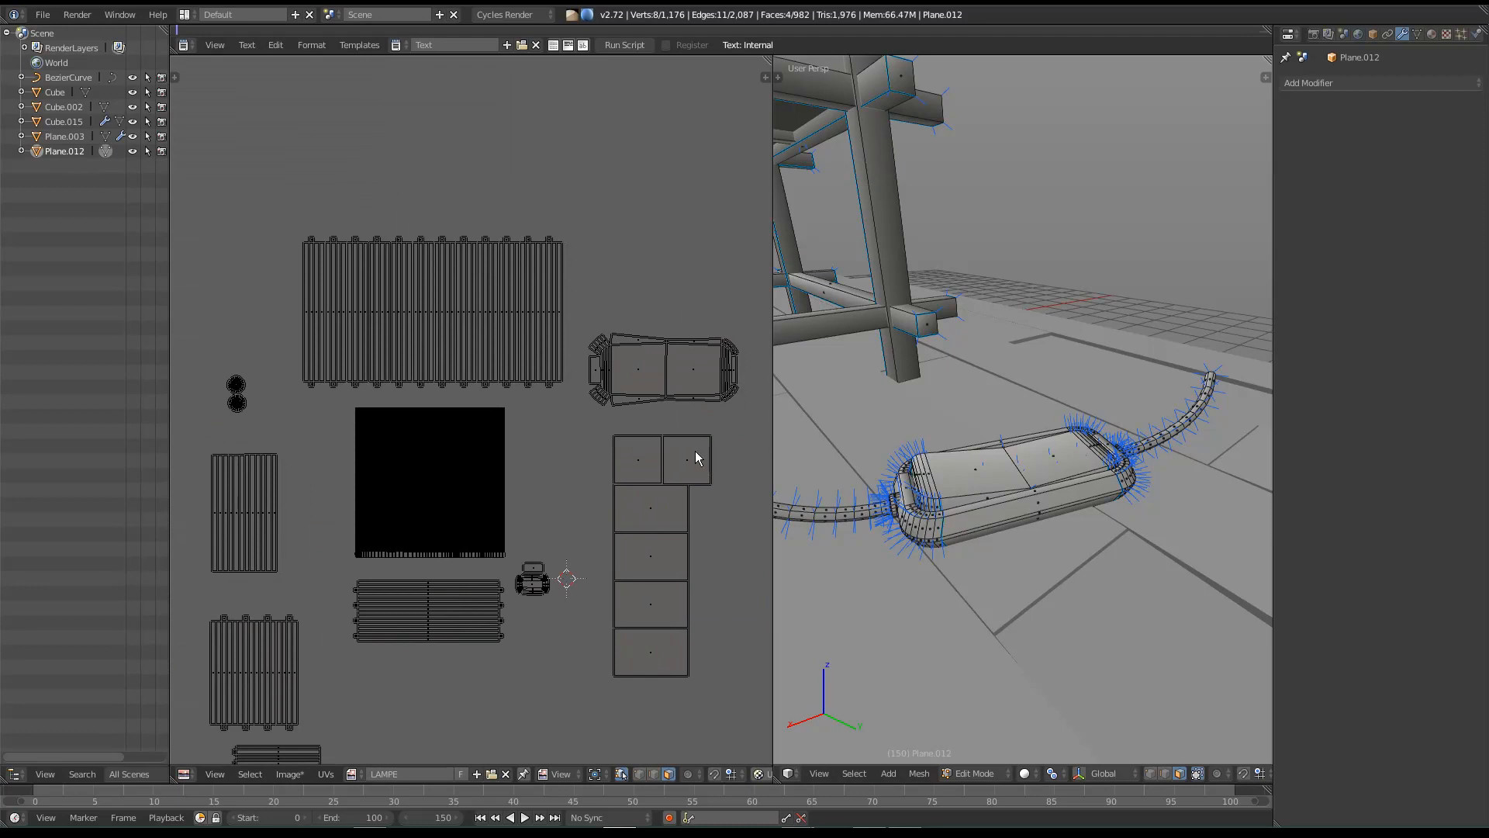
Step: Select the whole linked bar on the lamp's top front rim to locate its UV island
key(KP_Decimal)
scroll(921, 369, down, 5)
shift+middle_drag(866, 378, 944, 403)
middle_drag(594, 397, 673, 459)
scroll(673, 459, down, 1)
scroll(923, 446, down, 3)
shift+middle_drag(923, 446, 984, 481)
scroll(948, 484, down, 3)
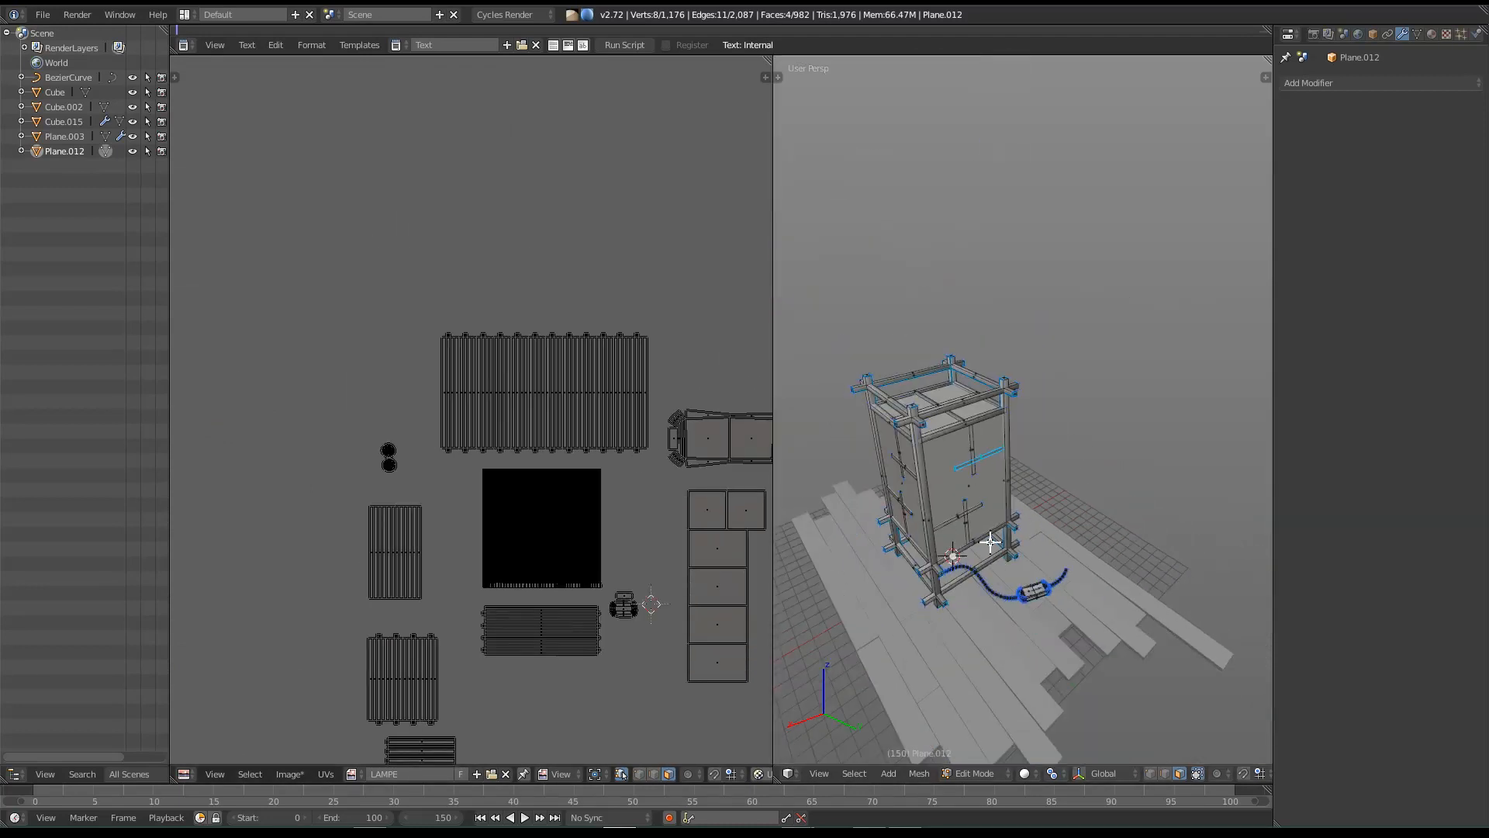
middle_drag(942, 527, 890, 503)
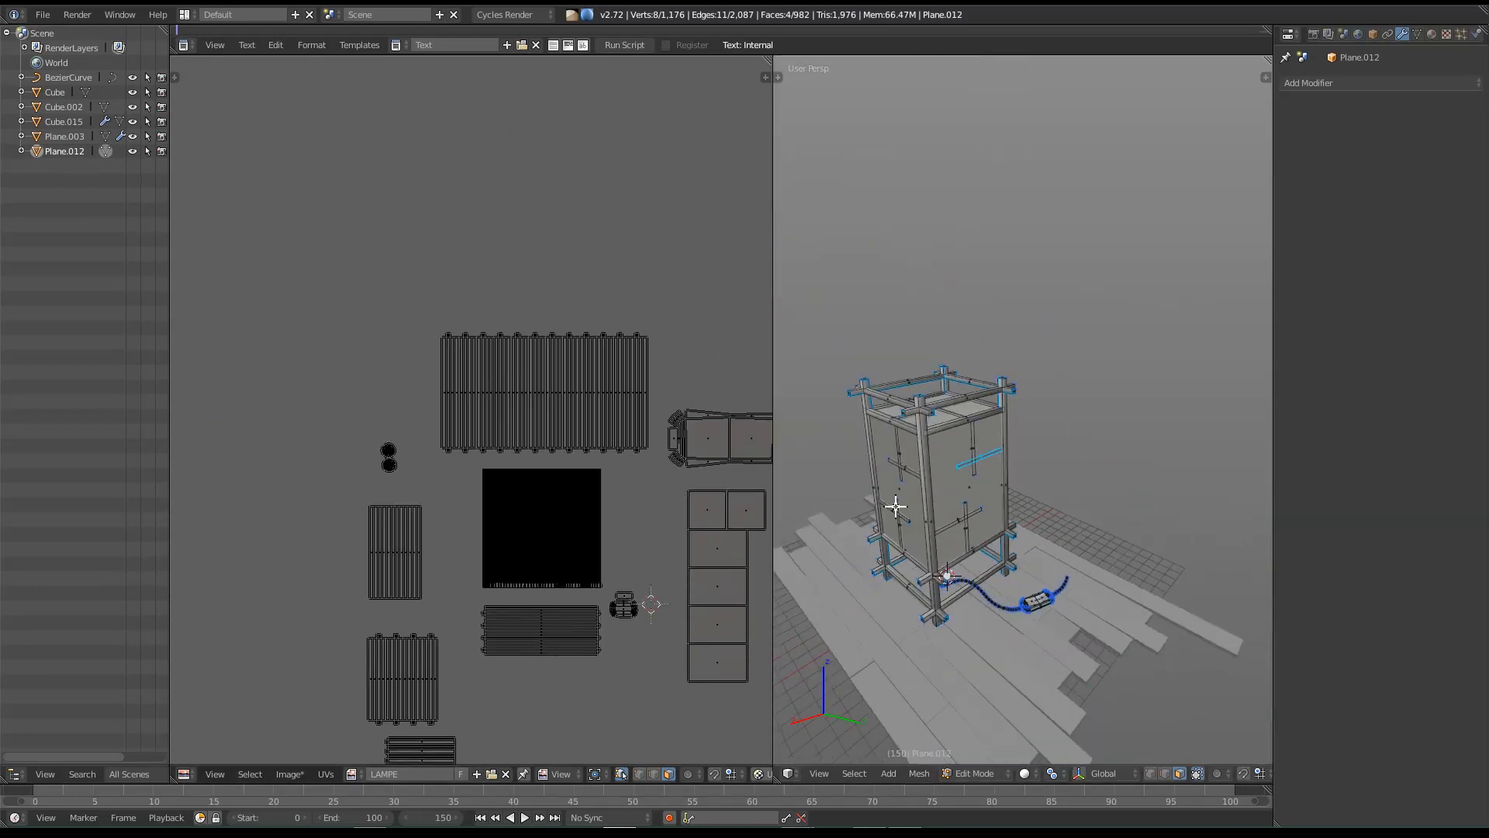
right_click(892, 399)
key(ctrl+l)
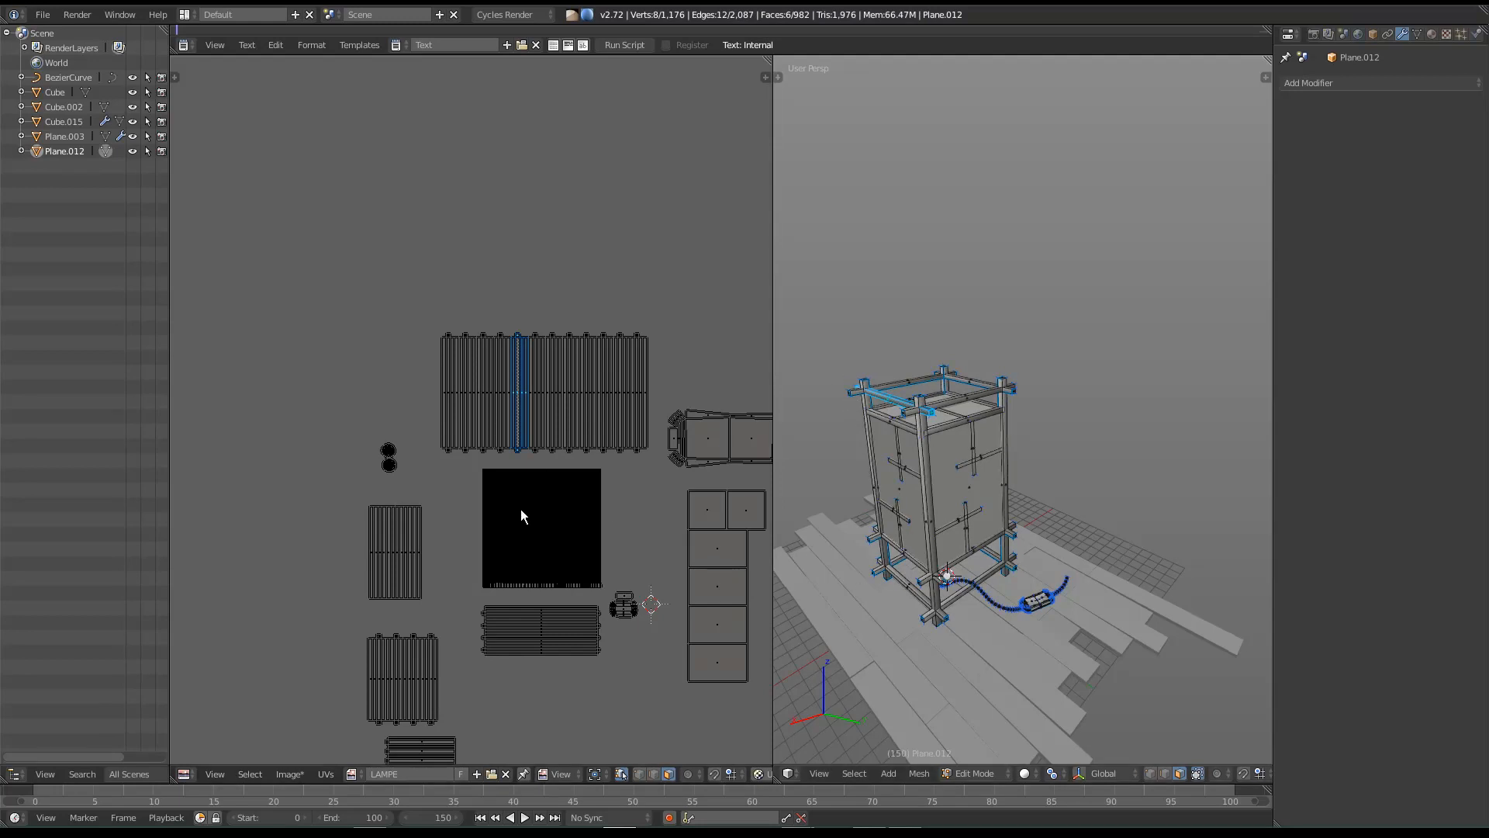
Step: Select only the thin cable strip and move it off the texture square into the gap above the pole islands
scroll(405, 445, up, 5)
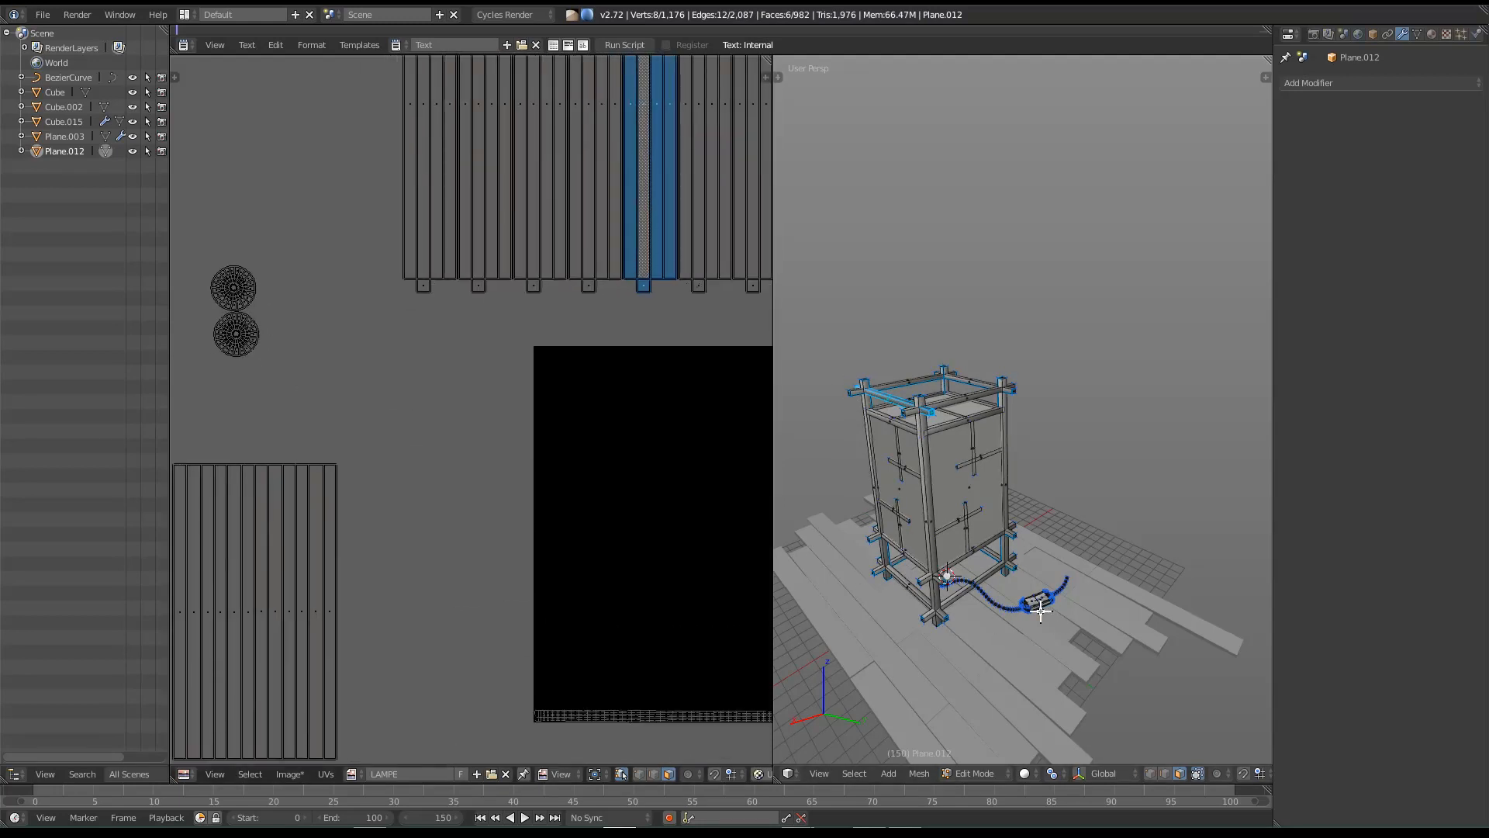
middle_drag(682, 718, 500, 552)
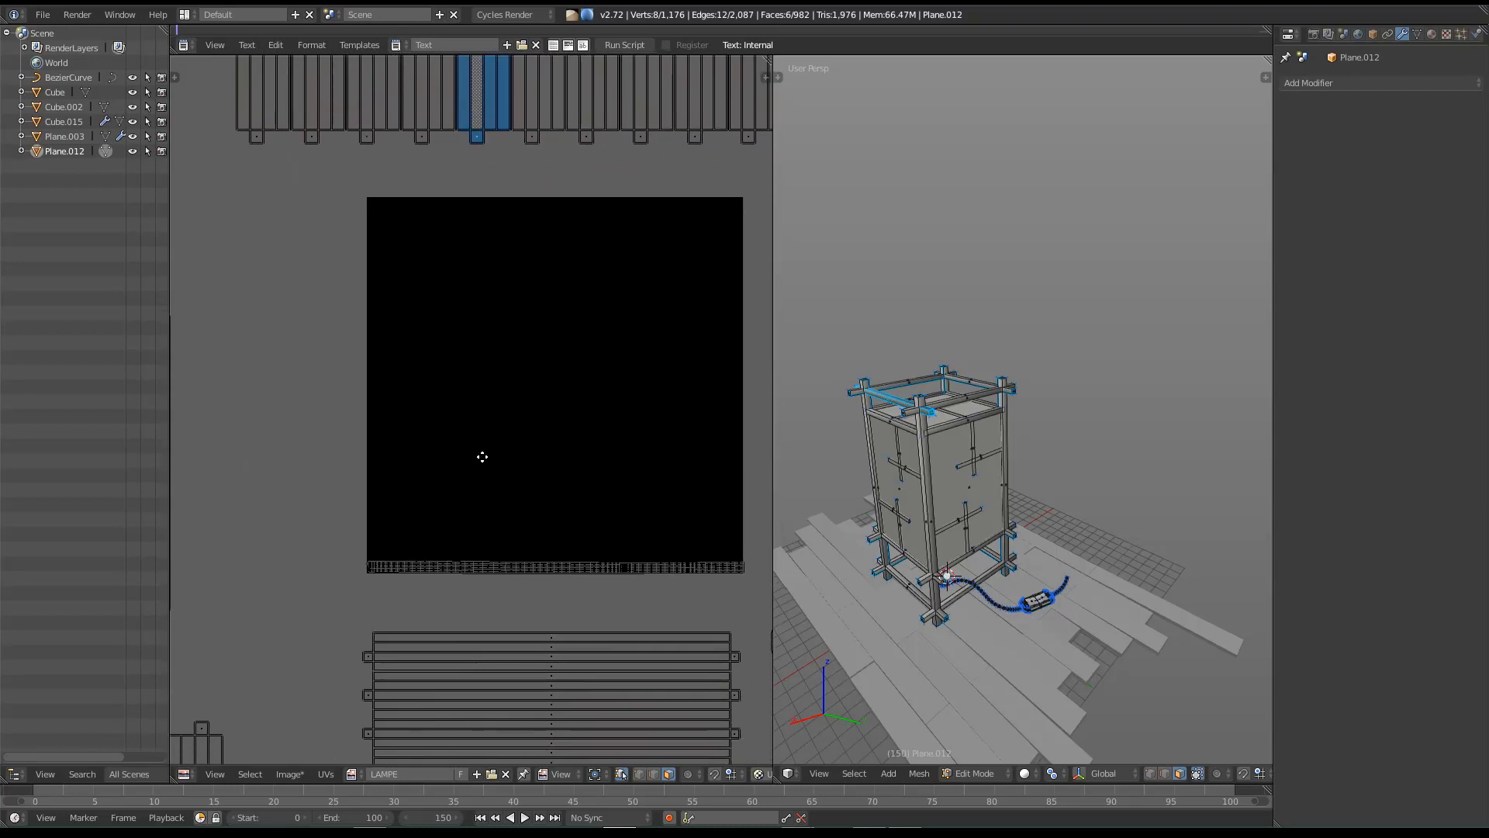
scroll(507, 481, down, 1)
key(a)
scroll(482, 493, down, 1)
drag(308, 424, 620, 511)
key(g)
click(597, 506)
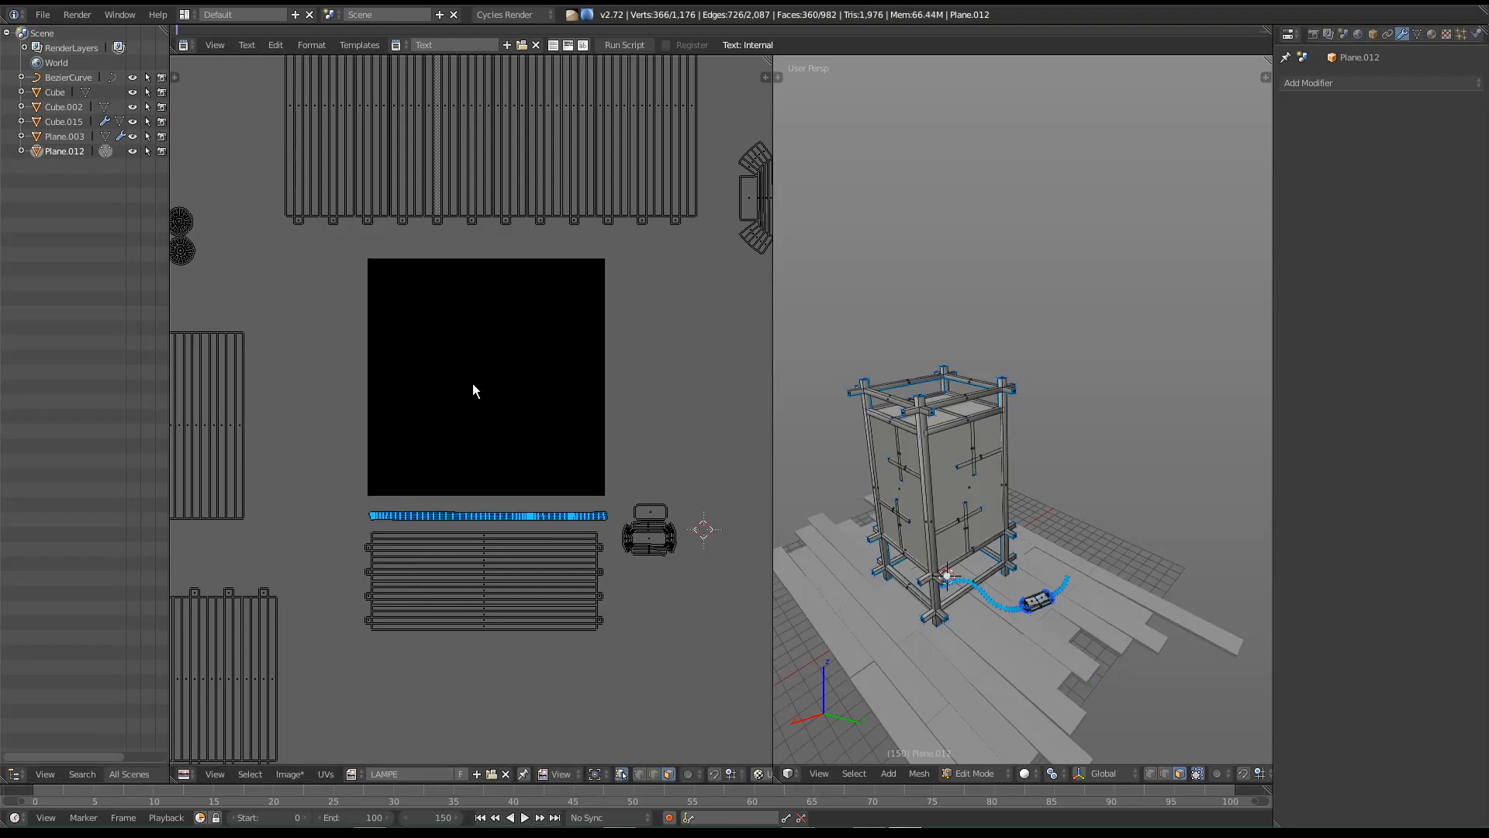
Step: Select the lamp's entire linked front corner post to identify its island among the horizontal poles
scroll(540, 458, down, 3)
scroll(374, 549, up, 2)
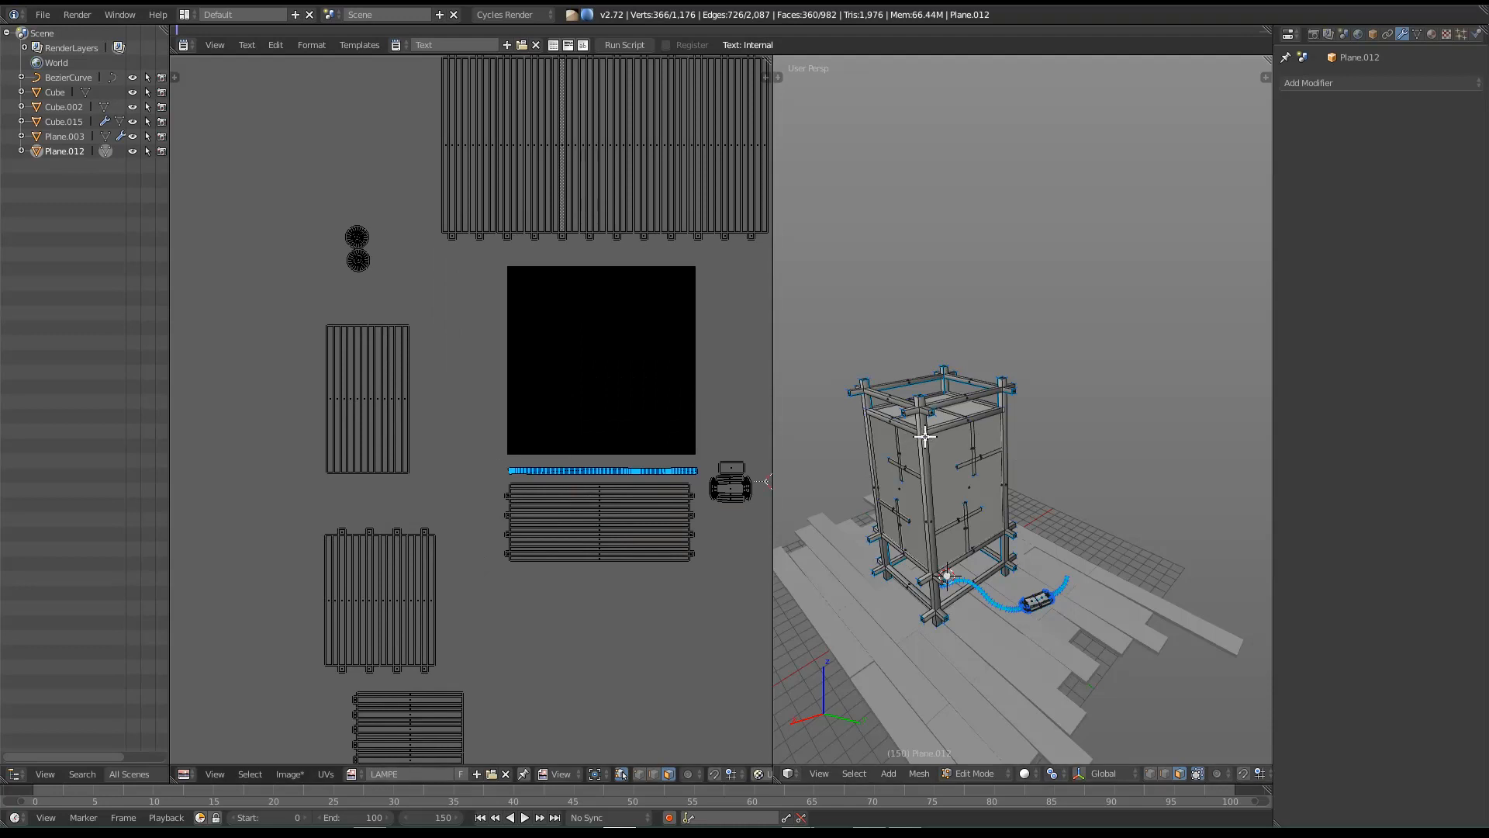
right_click(932, 523)
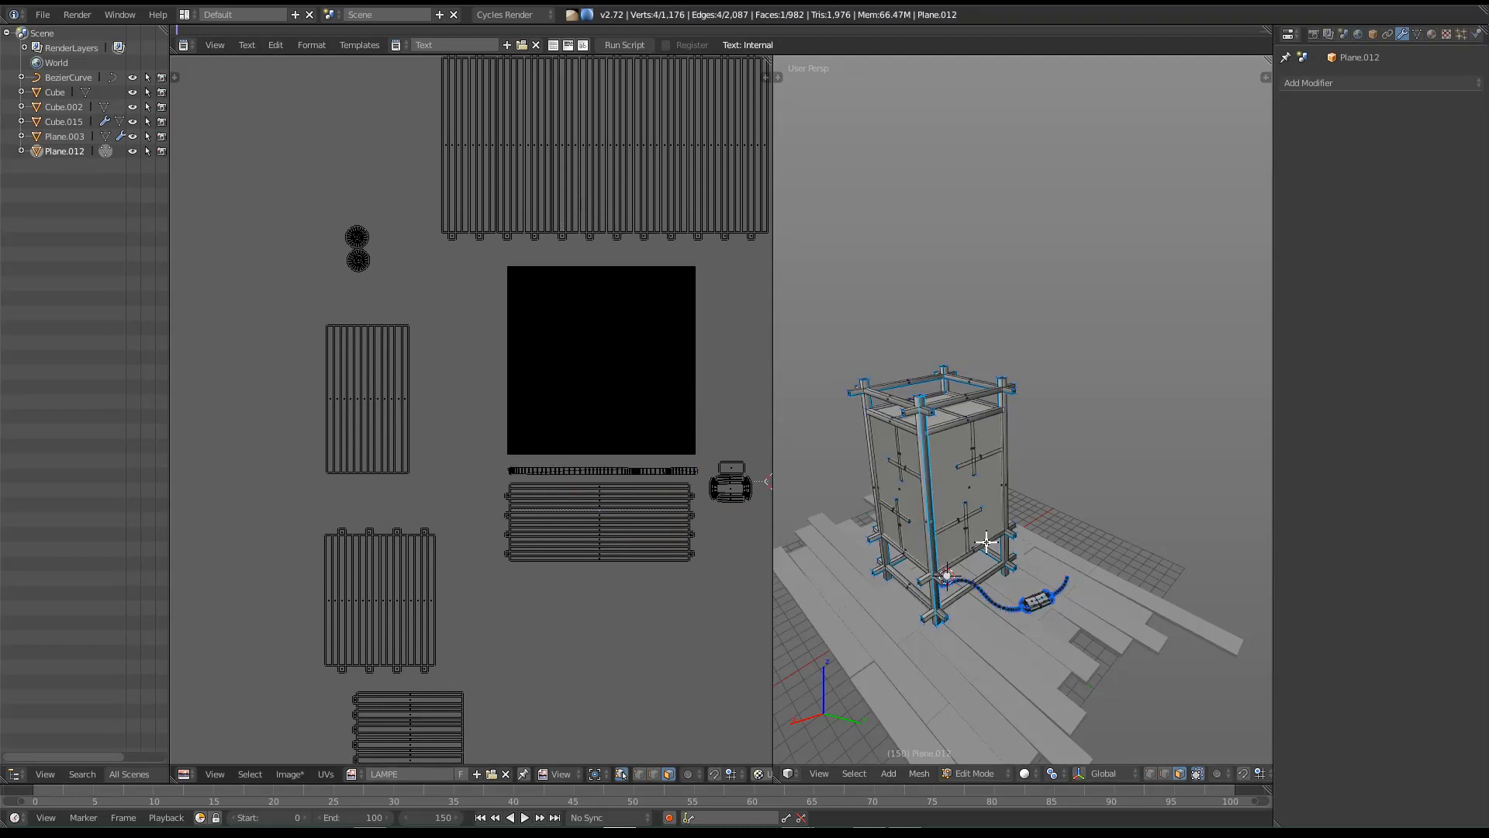
key(ctrl+l)
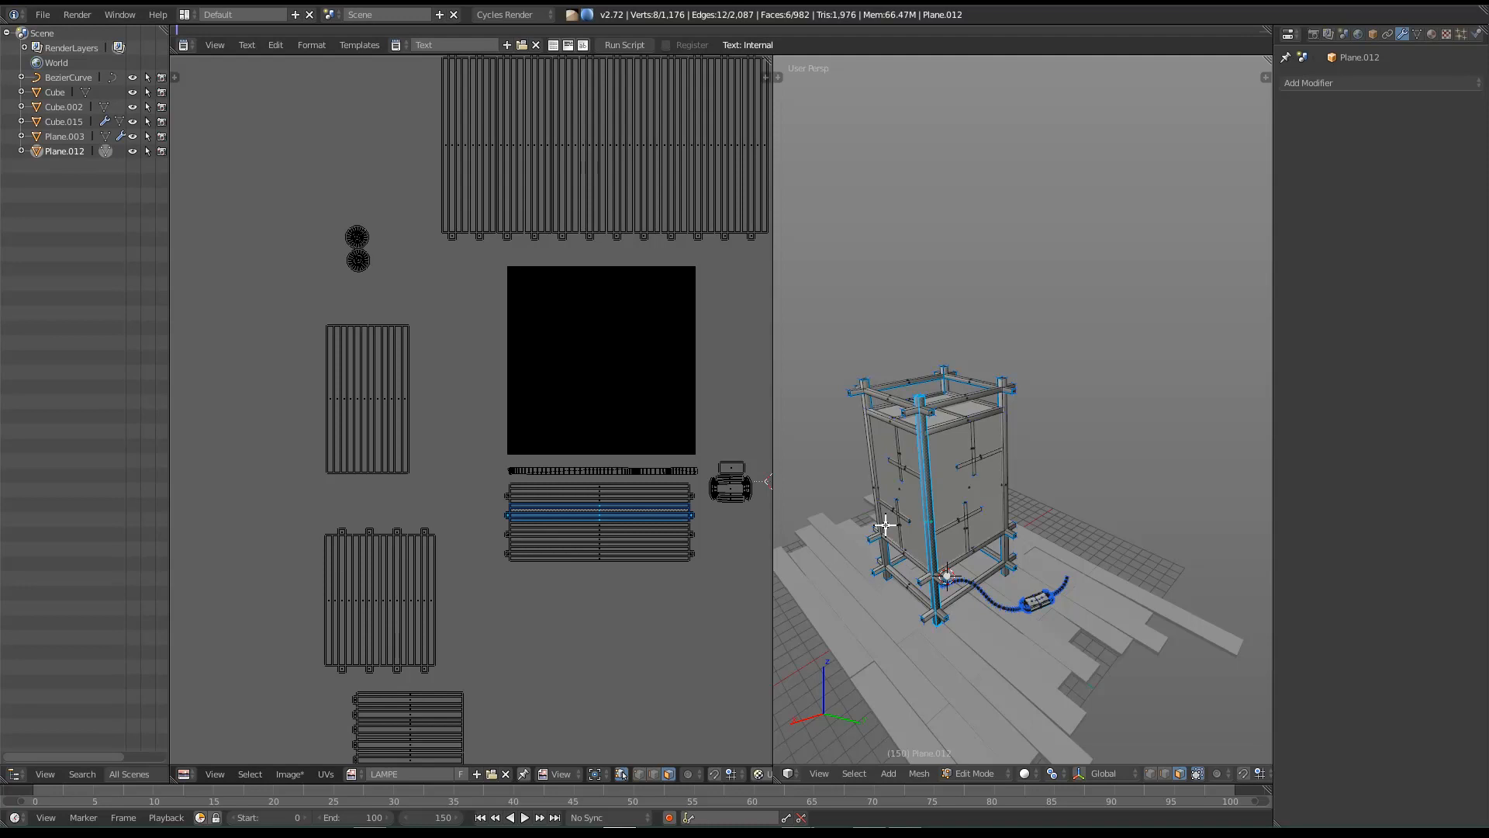
Step: Select the whole group of corner-post islands below the texture square and move it onto the square's upper part
scroll(602, 557, up, 1)
key(b)
drag(456, 462, 734, 566)
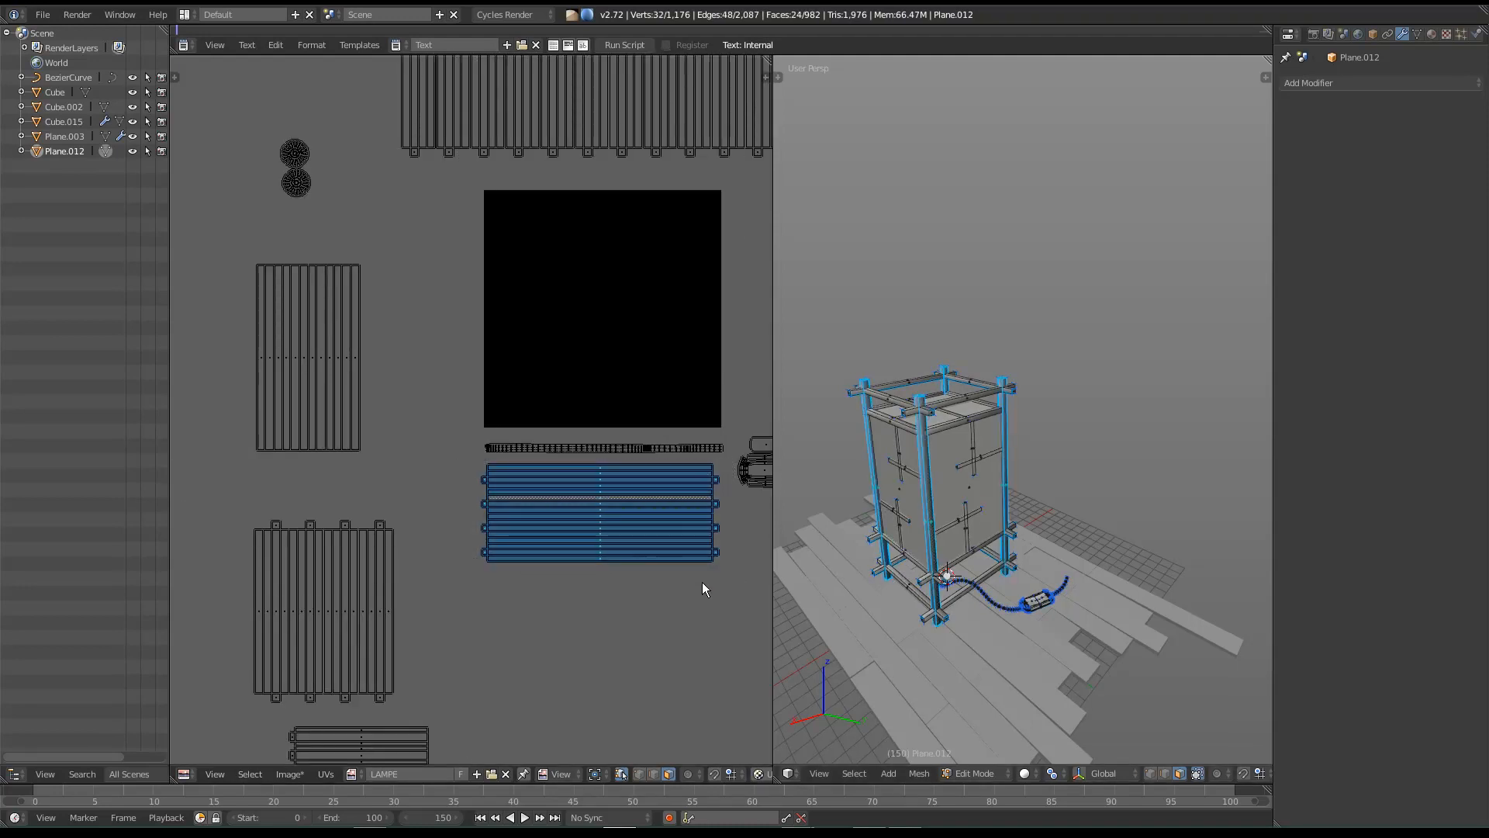
key(g)
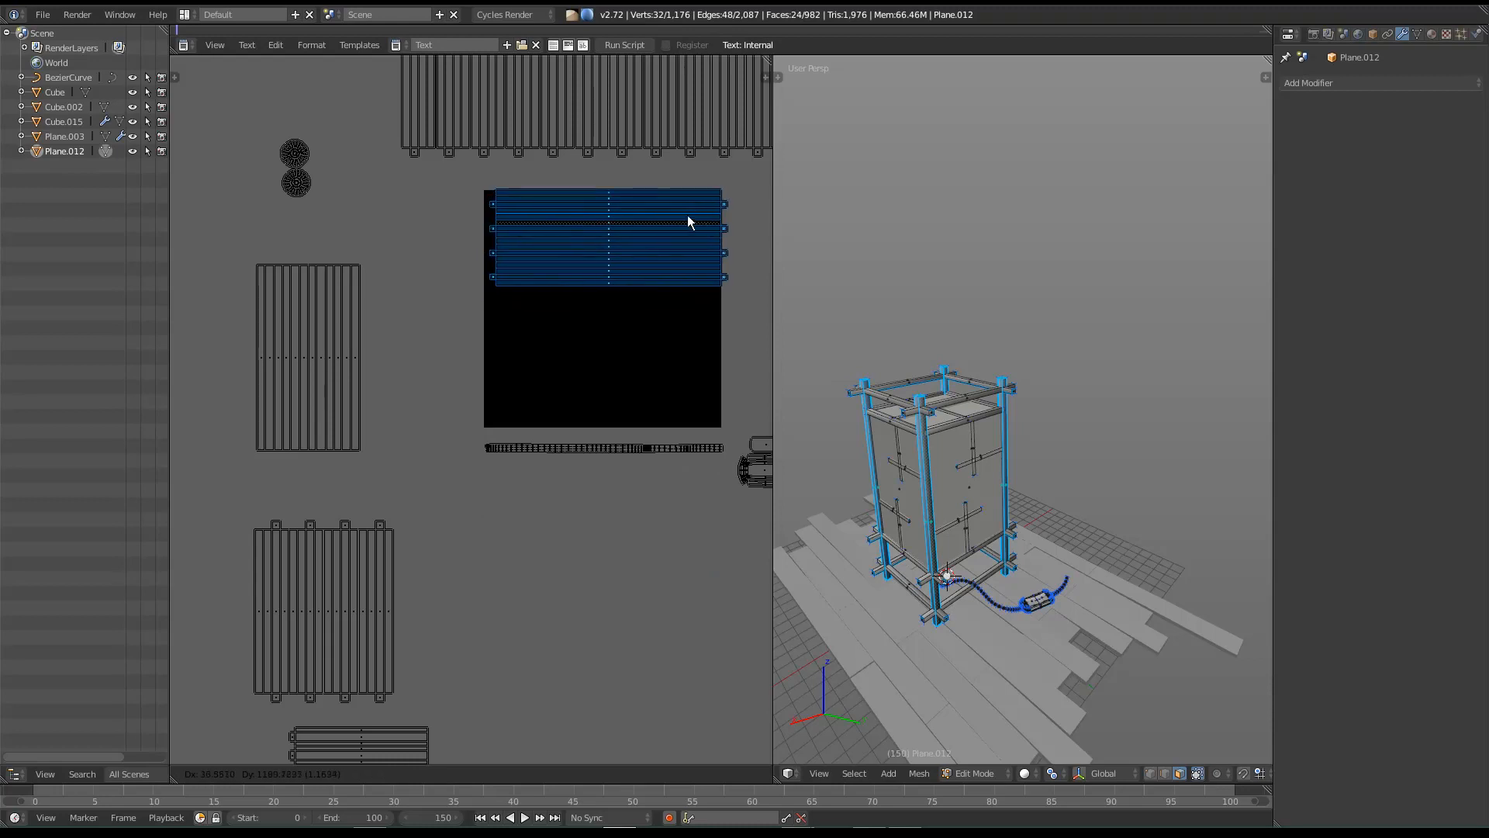
click(641, 234)
Step: Align the corner-post islands exactly with the upper and left edges of the texture square
scroll(631, 251, up, 3)
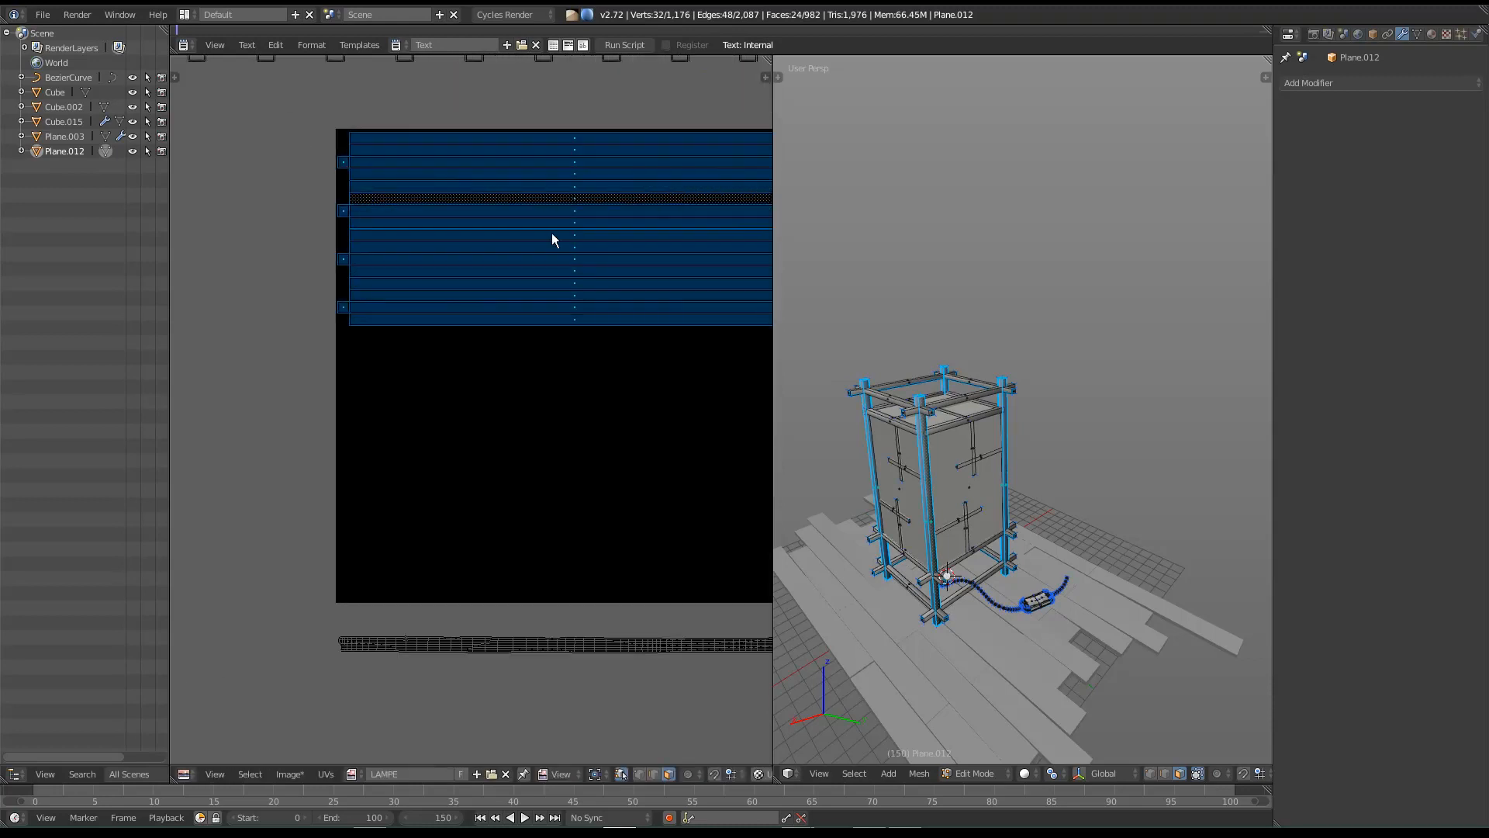
scroll(542, 376, up, 5)
key(g)
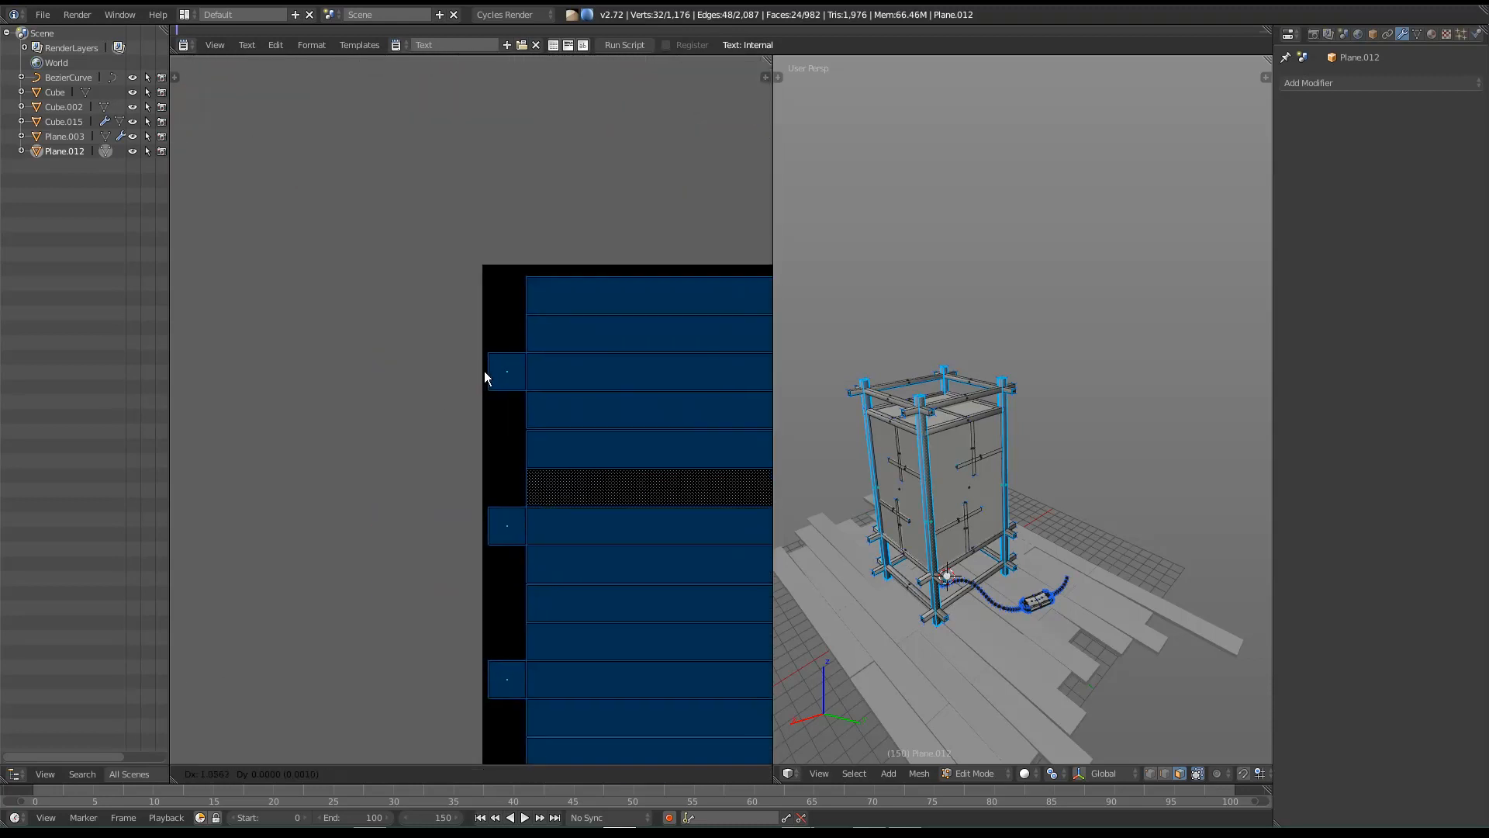
click(438, 283)
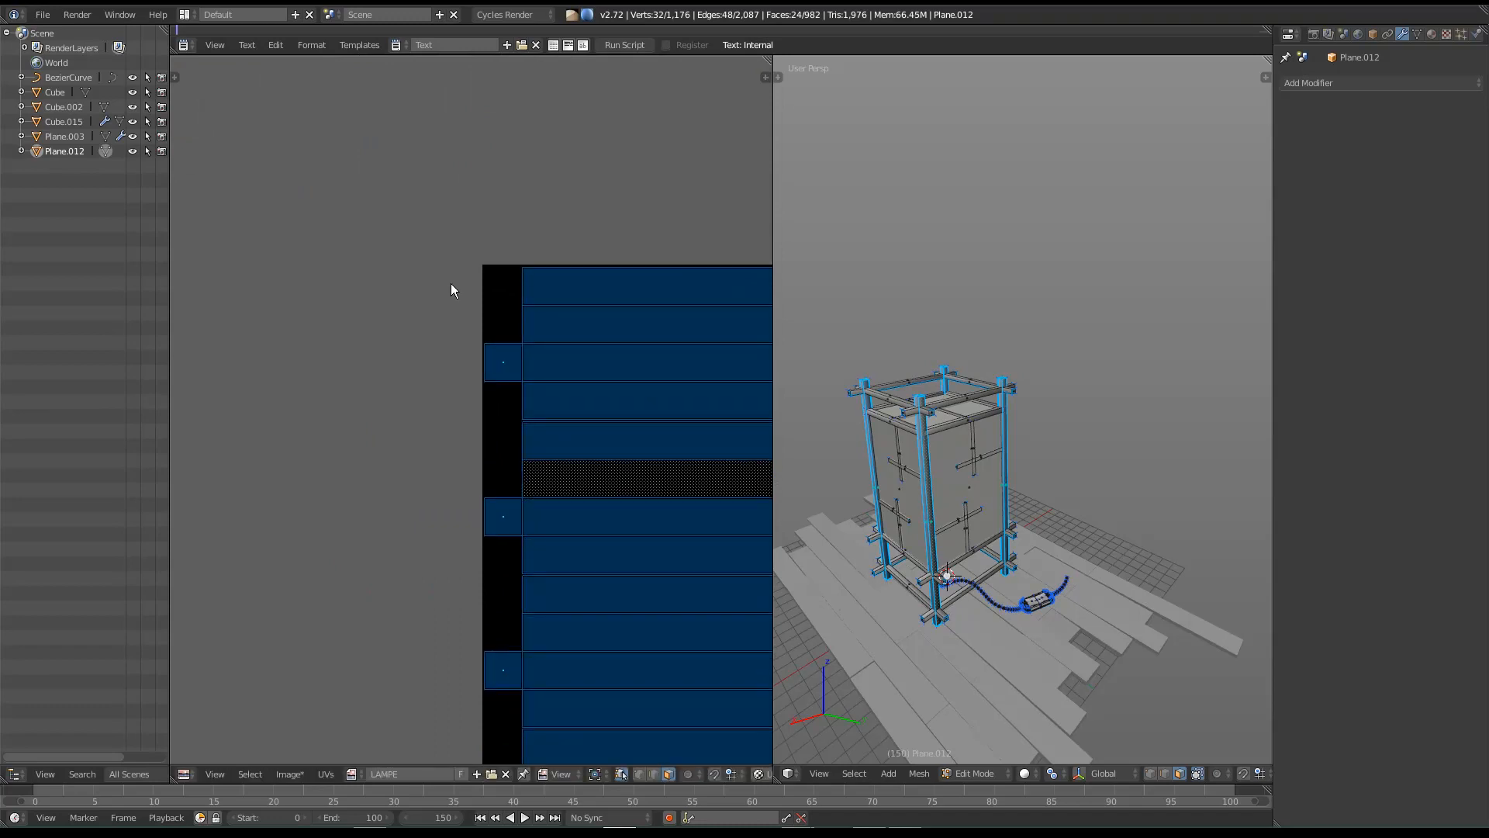
key(g)
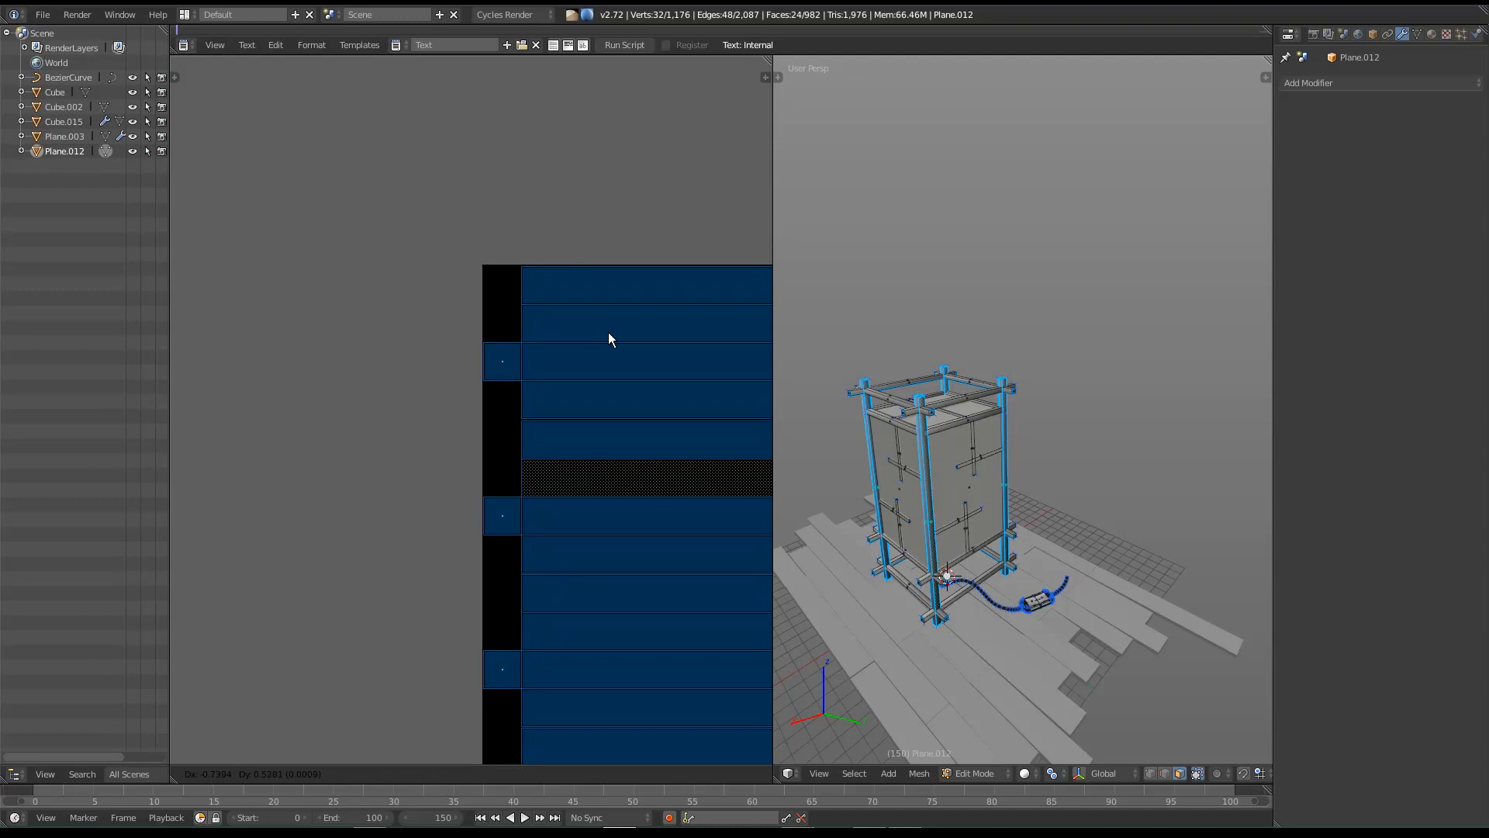
click(608, 333)
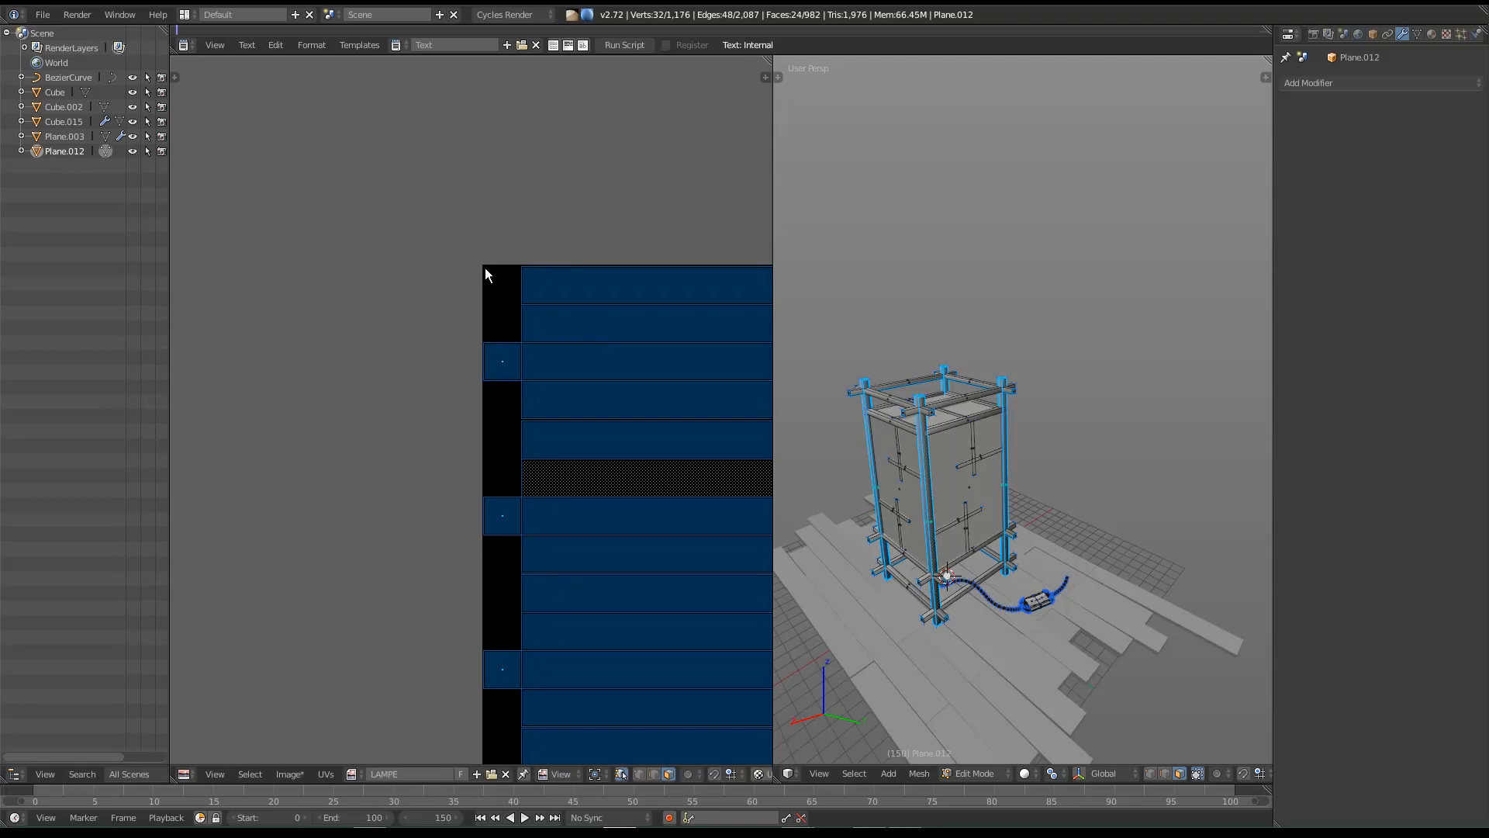
Step: Place the 2D cursor on the texture square's upper-left corner
right_click(485, 269)
click(485, 269)
middle_drag(646, 386, 415, 335)
scroll(463, 352, down, 6)
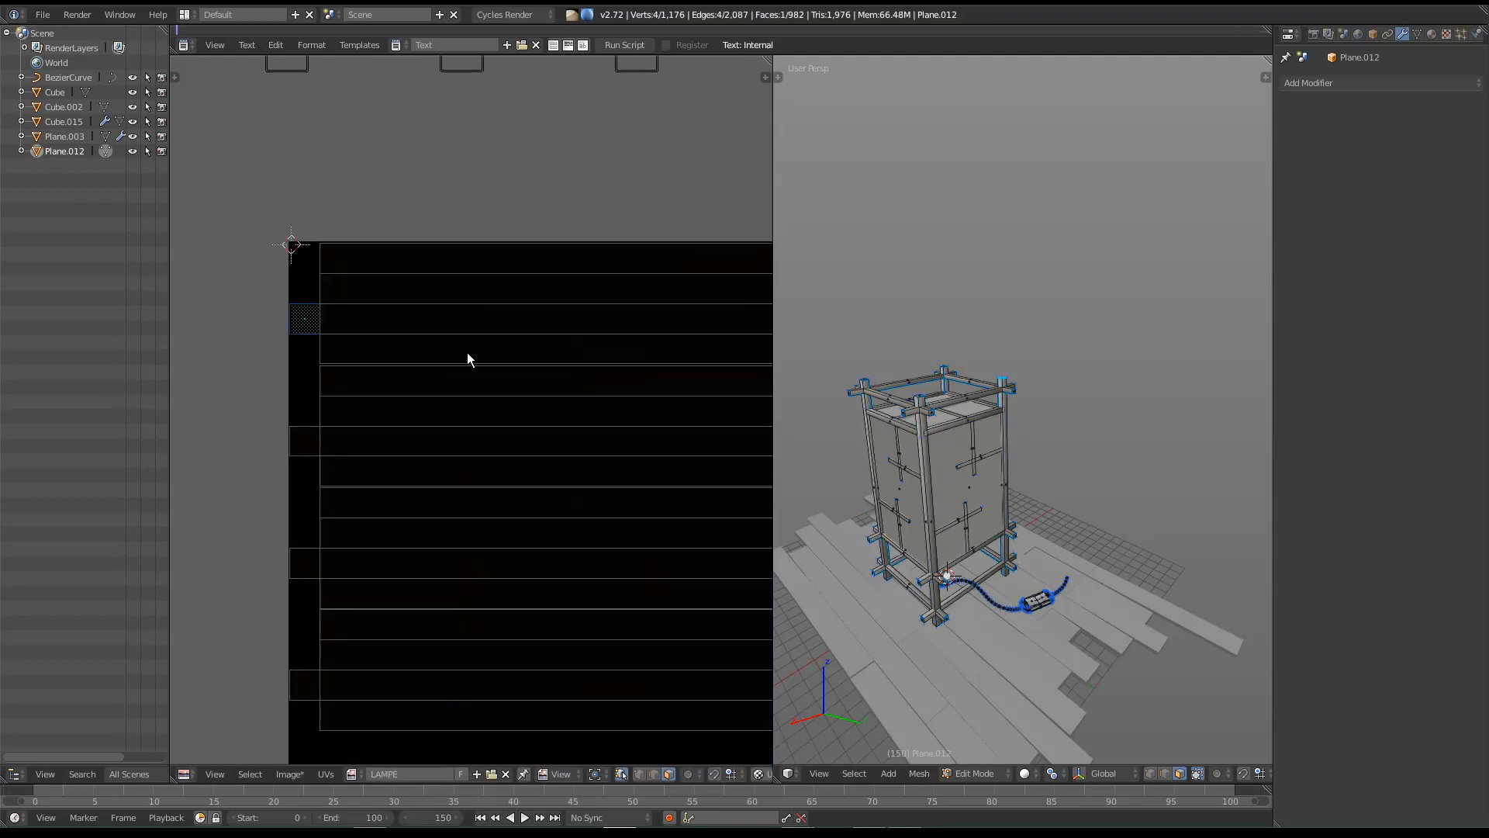
Step: Reselect all the corner-post islands on the texture square and set the UV pivot to 2D Cursor
middle_drag(627, 459, 498, 446)
key(b)
drag(259, 313, 696, 513)
scroll(690, 494, up, 3)
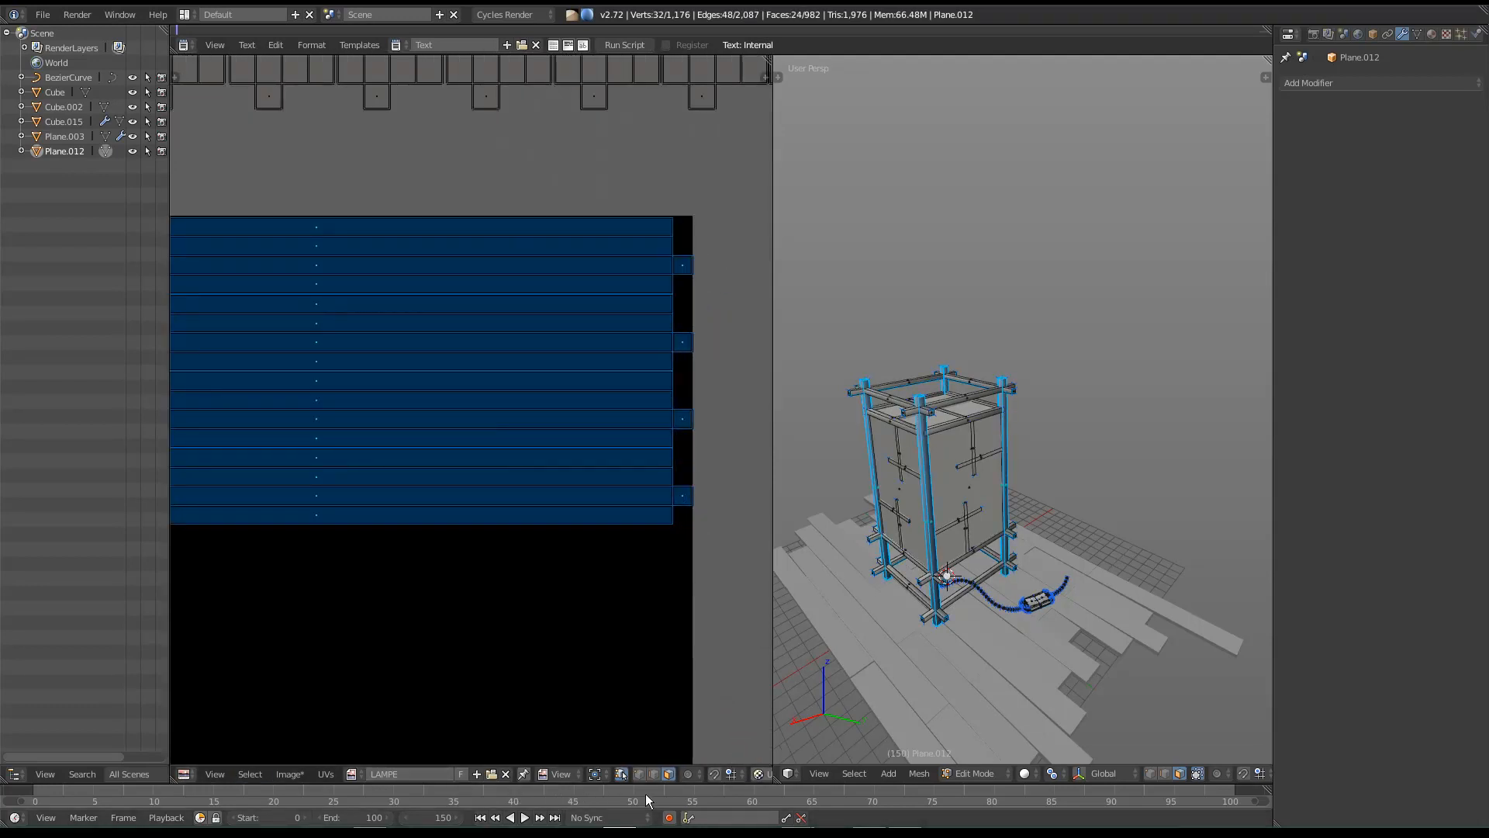
click(598, 771)
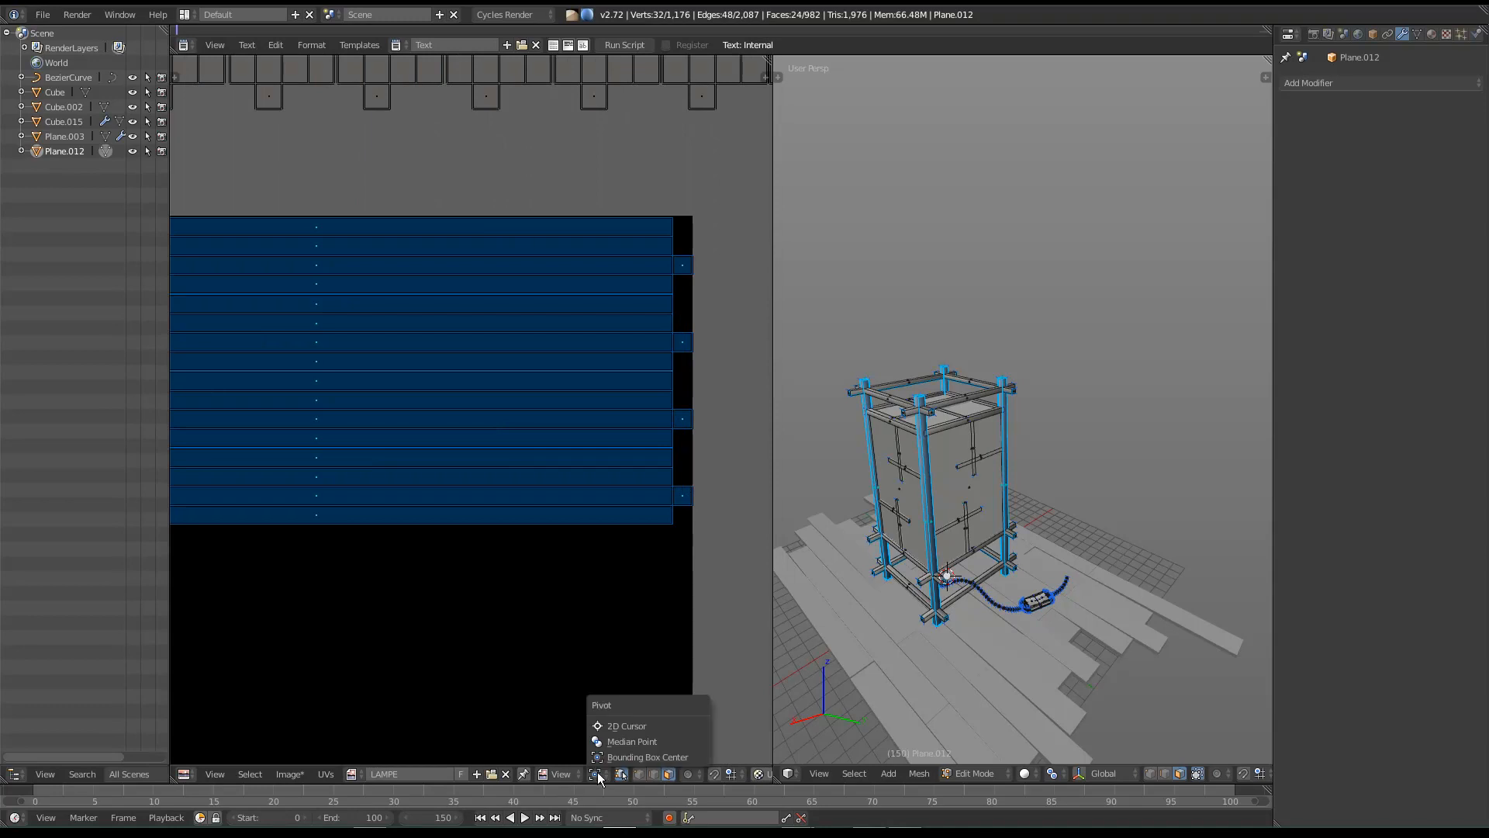
click(635, 727)
scroll(584, 458, up, 2)
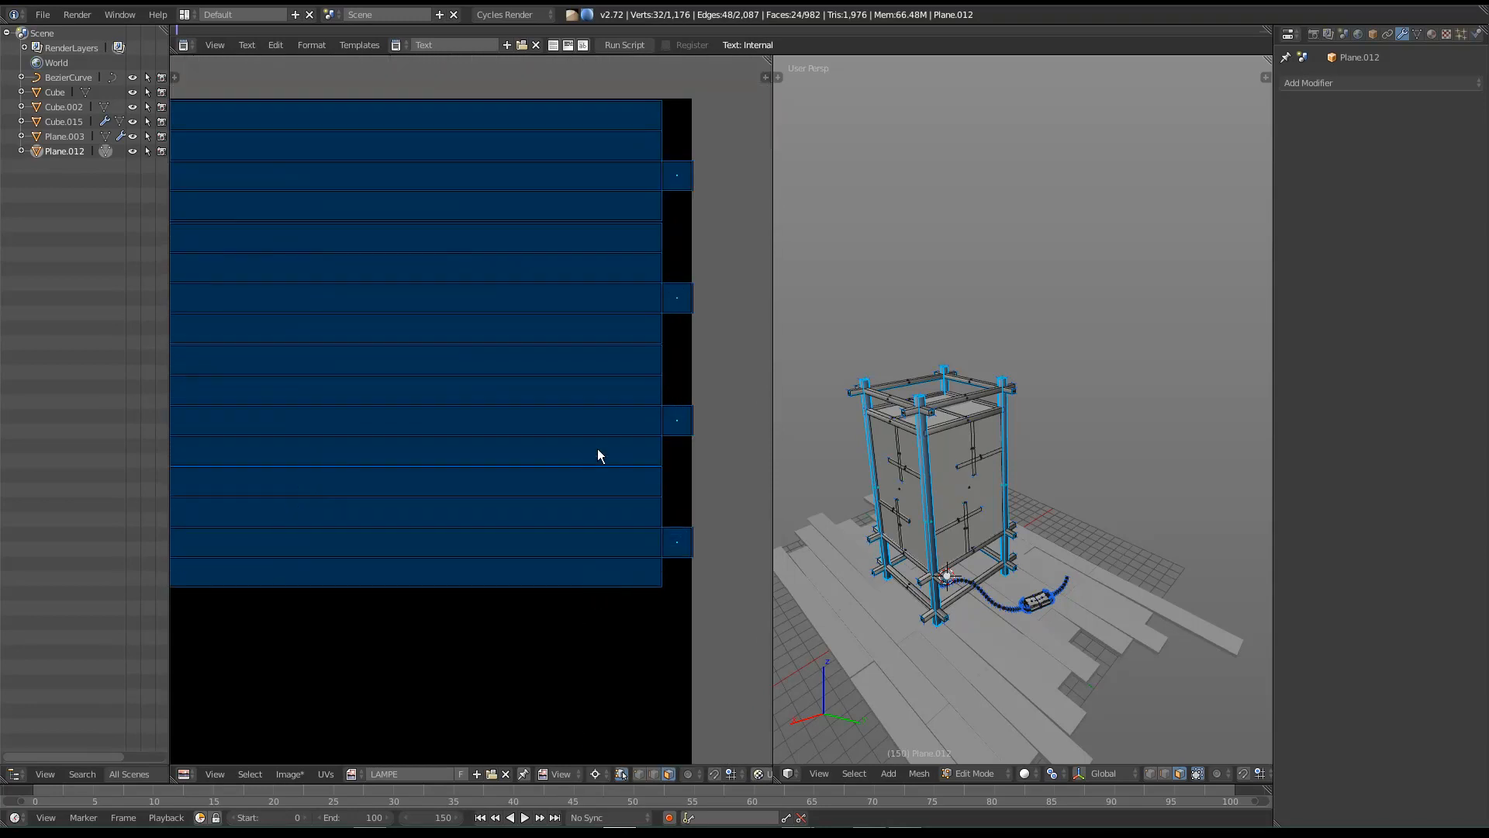
middle_drag(585, 459, 572, 489)
key(s)
right_click(597, 490)
key(s)
right_click(644, 533)
Step: Scale the corner-post islands along X so their end caps meet the texture square's right edge
middle_drag(644, 533, 618, 585)
scroll(650, 494, up, 4)
middle_drag(650, 494, 622, 517)
key(s)
key(x)
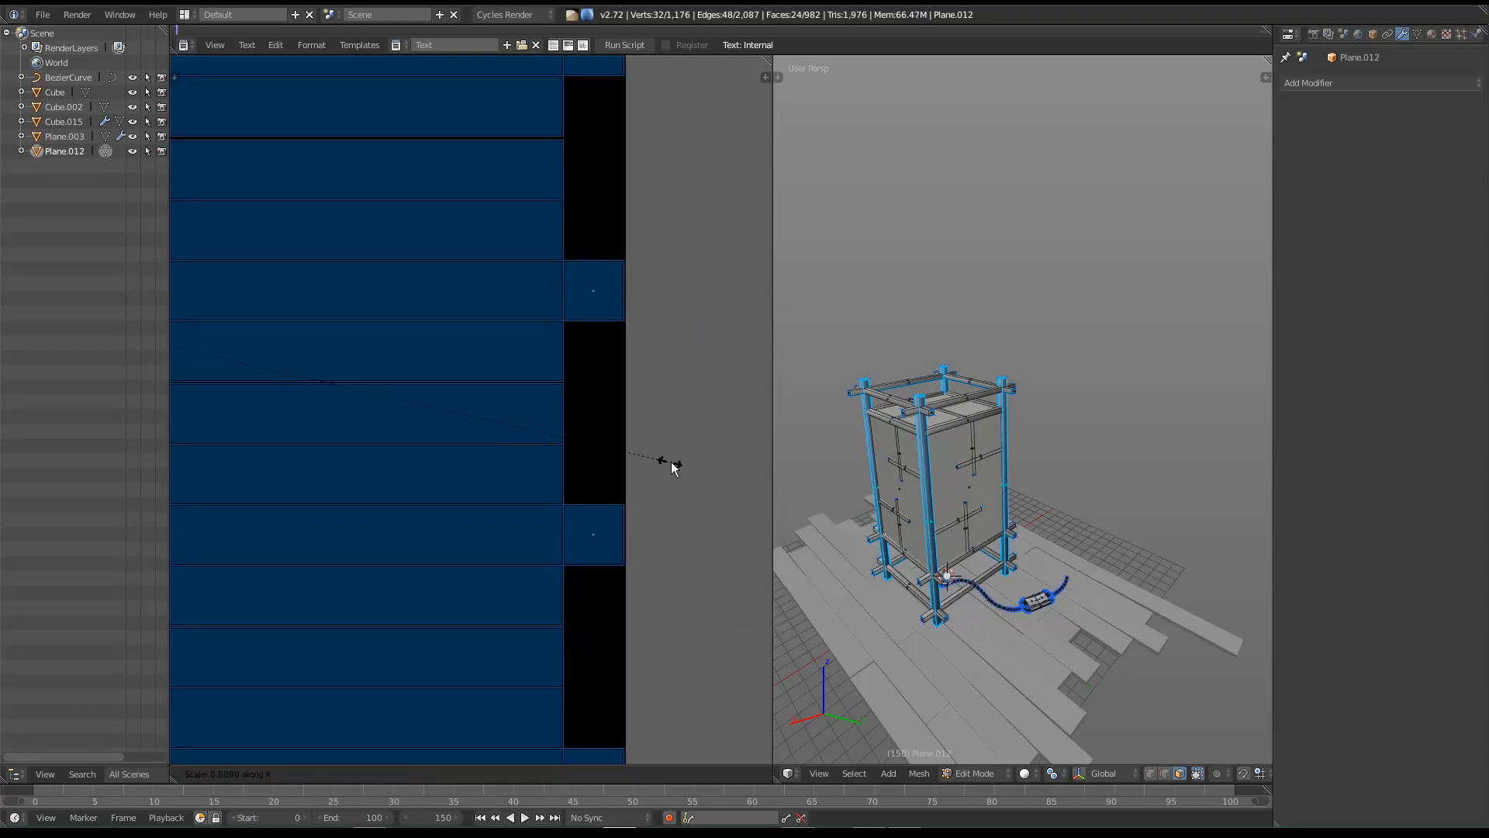
click(671, 462)
Step: Flatten the corner-post islands along Y to about 0.65 from the 2D cursor
middle_drag(522, 510, 545, 509)
scroll(546, 509, down, 2)
middle_drag(629, 590, 627, 836)
scroll(505, 545, down, 2)
scroll(510, 584, up, 2)
middle_drag(413, 587, 631, 534)
middle_drag(716, 565, 691, 536)
scroll(691, 536, down, 3)
middle_drag(566, 575, 558, 492)
scroll(558, 491, down, 2)
middle_drag(505, 558, 556, 522)
scroll(514, 527, down, 1)
scroll(509, 548, up, 3)
key(s)
key(y)
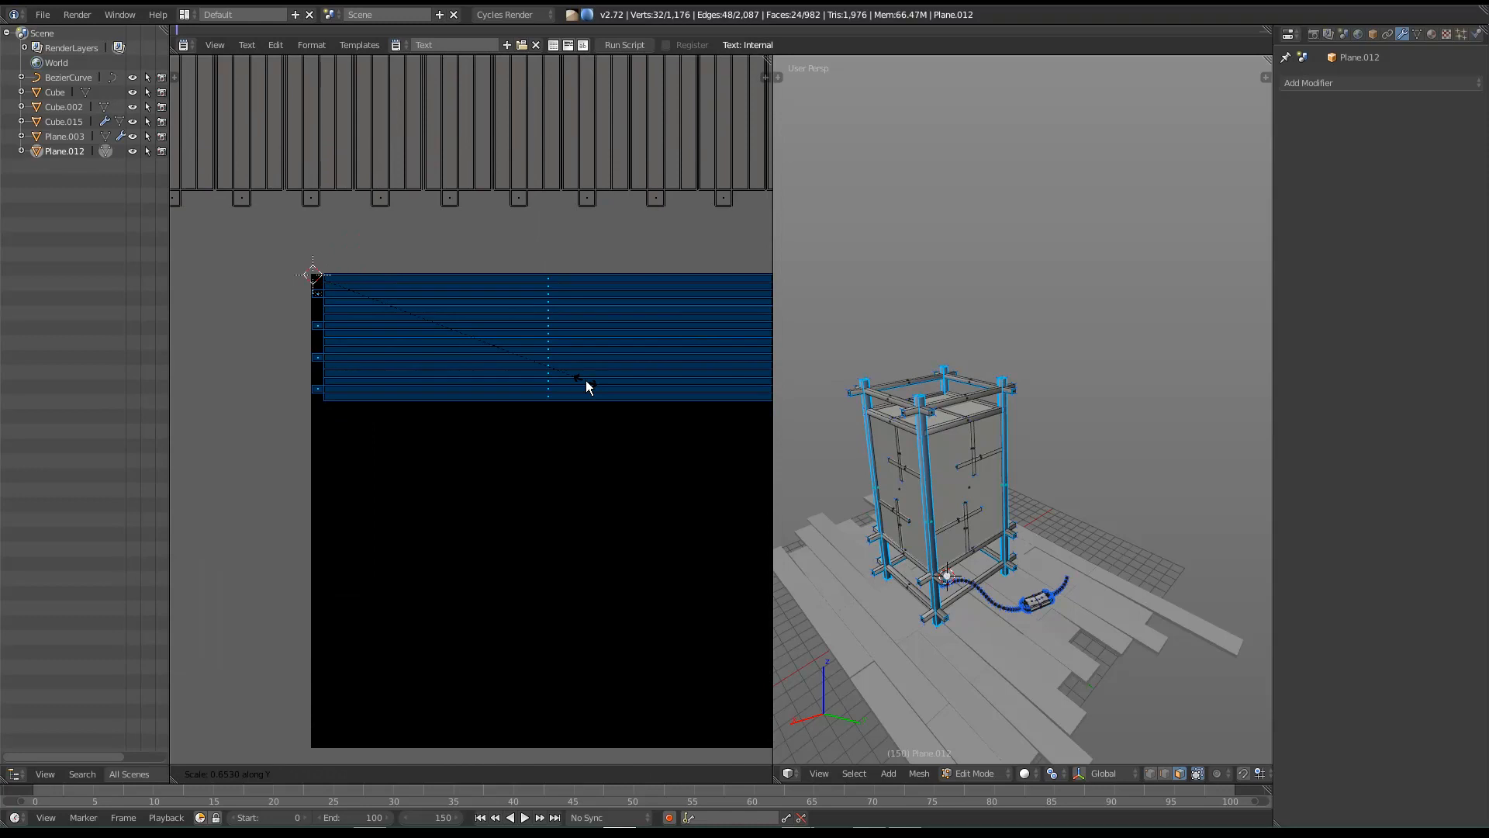
click(584, 380)
Step: Flatten the corner-post islands further, scaling them along Y by about 0.88
middle_drag(578, 462, 349, 482)
scroll(438, 486, up, 1)
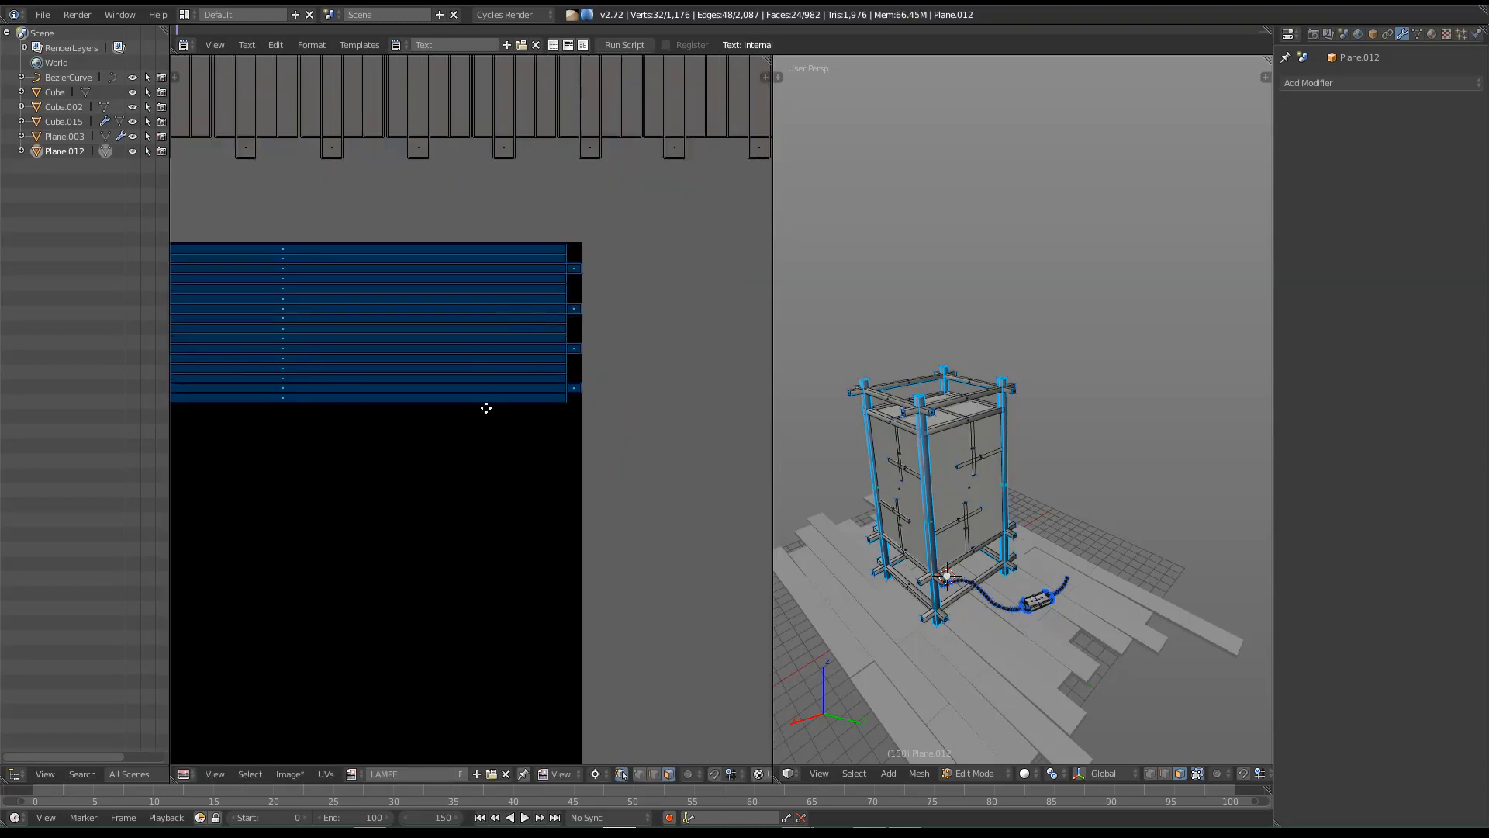
middle_drag(480, 362, 487, 560)
scroll(488, 559, up, 3)
key(s)
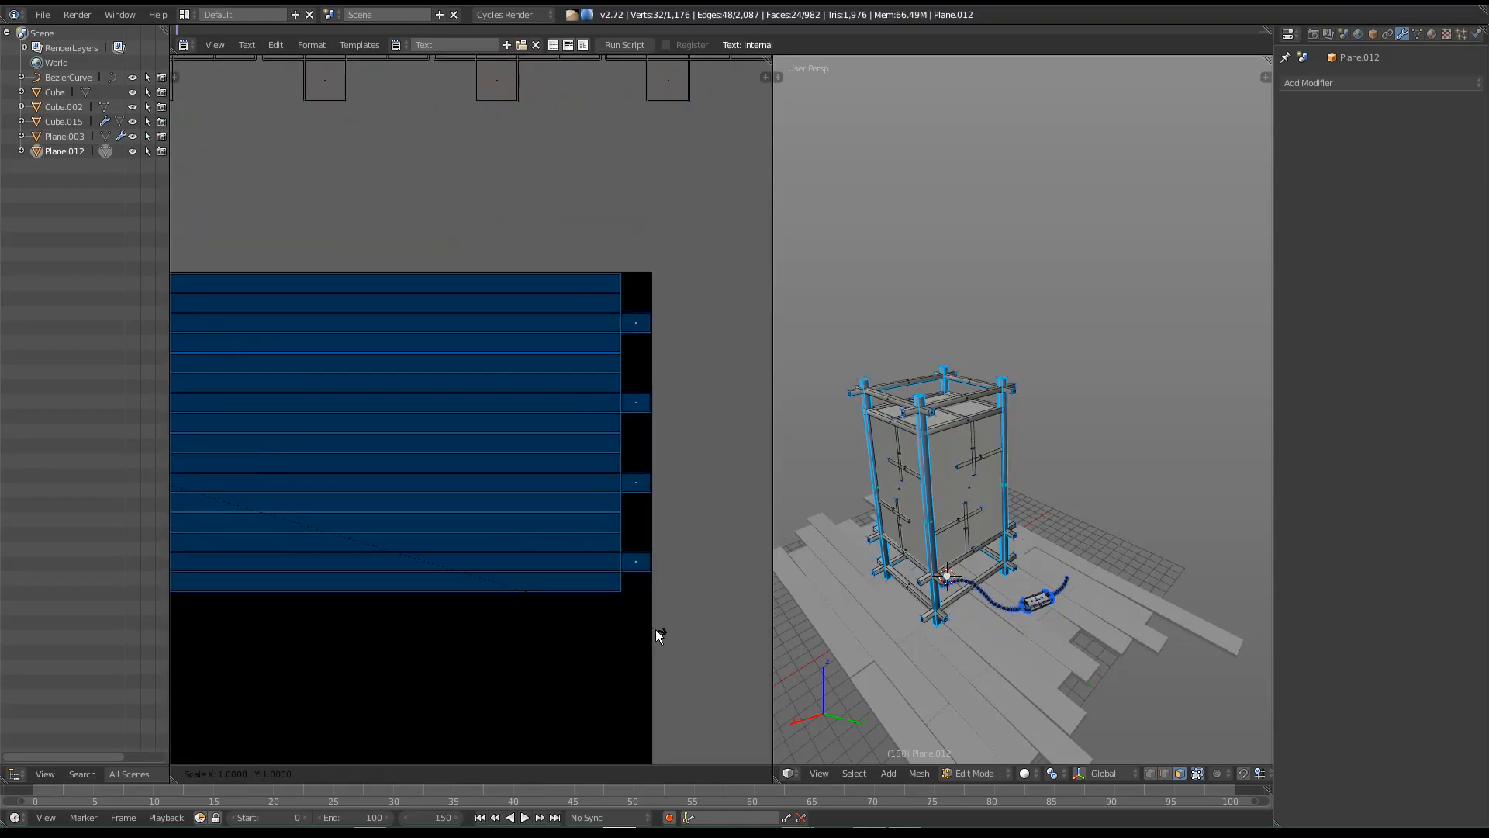
key(y)
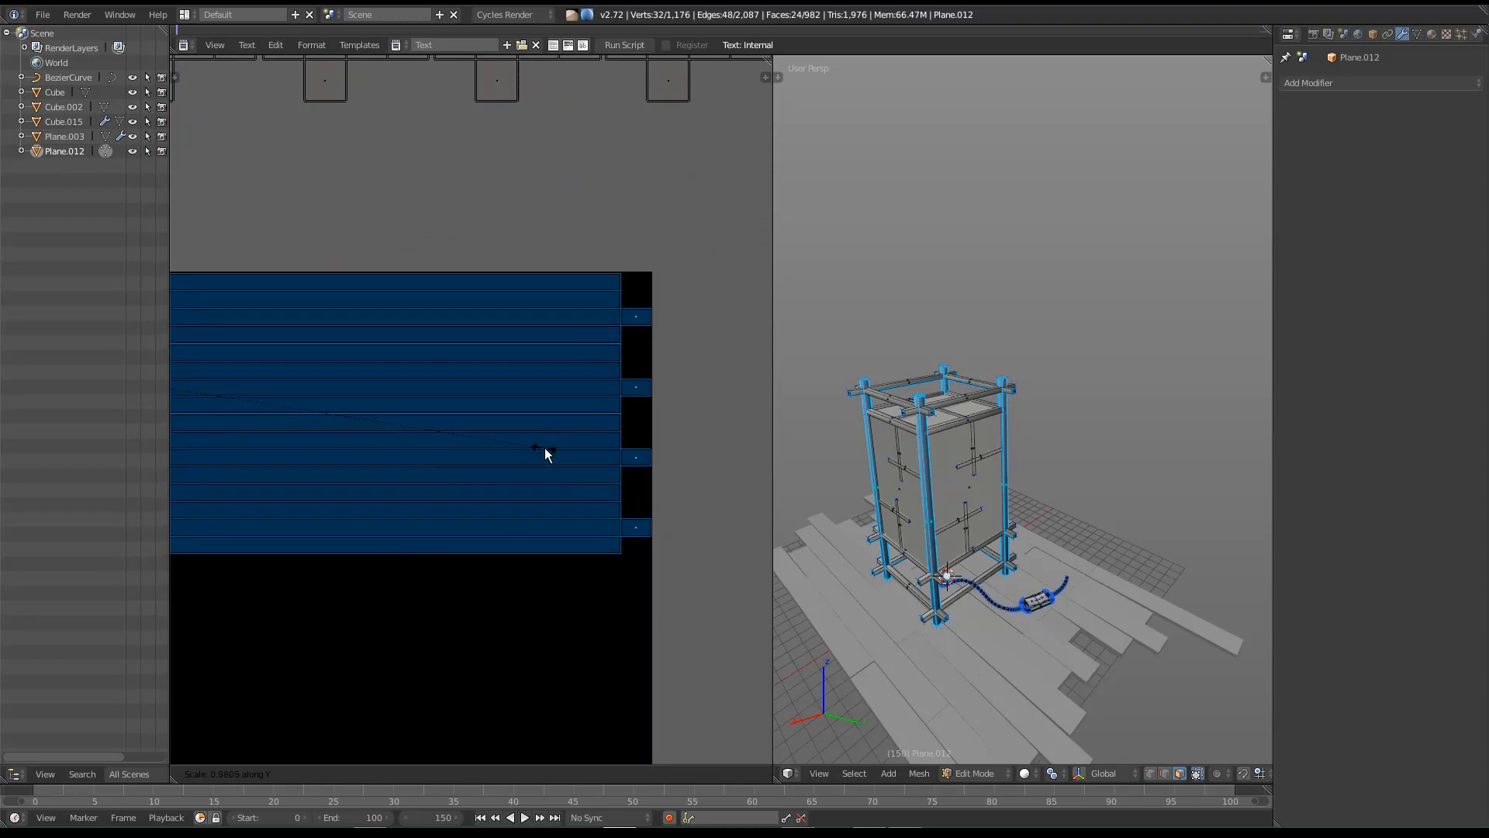
click(544, 449)
Step: Examine how the flattened post islands sit on the texture square and compare them with the posts on the lamp
scroll(506, 538, down, 7)
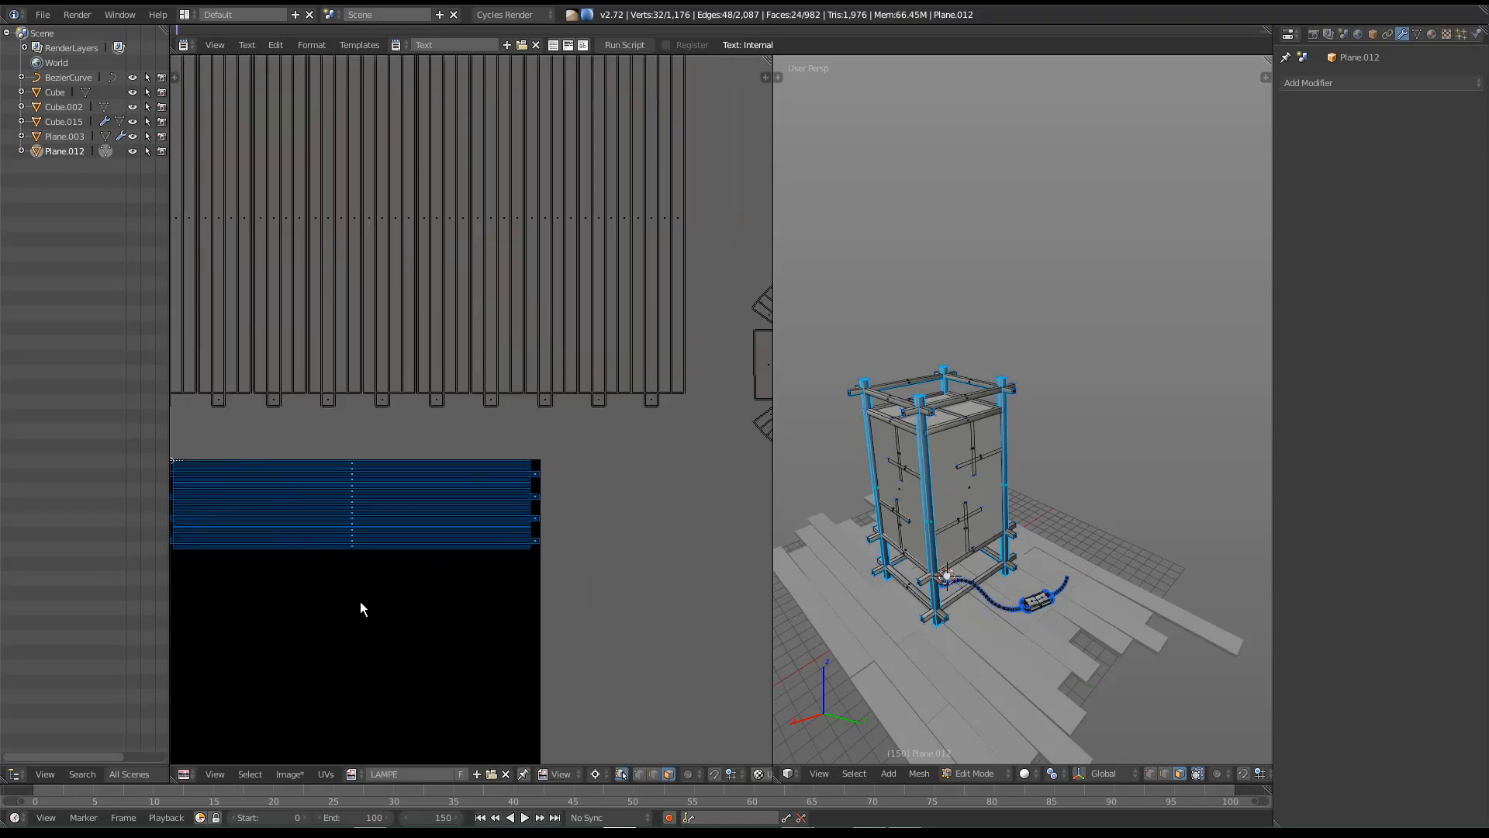
scroll(496, 605, up, 5)
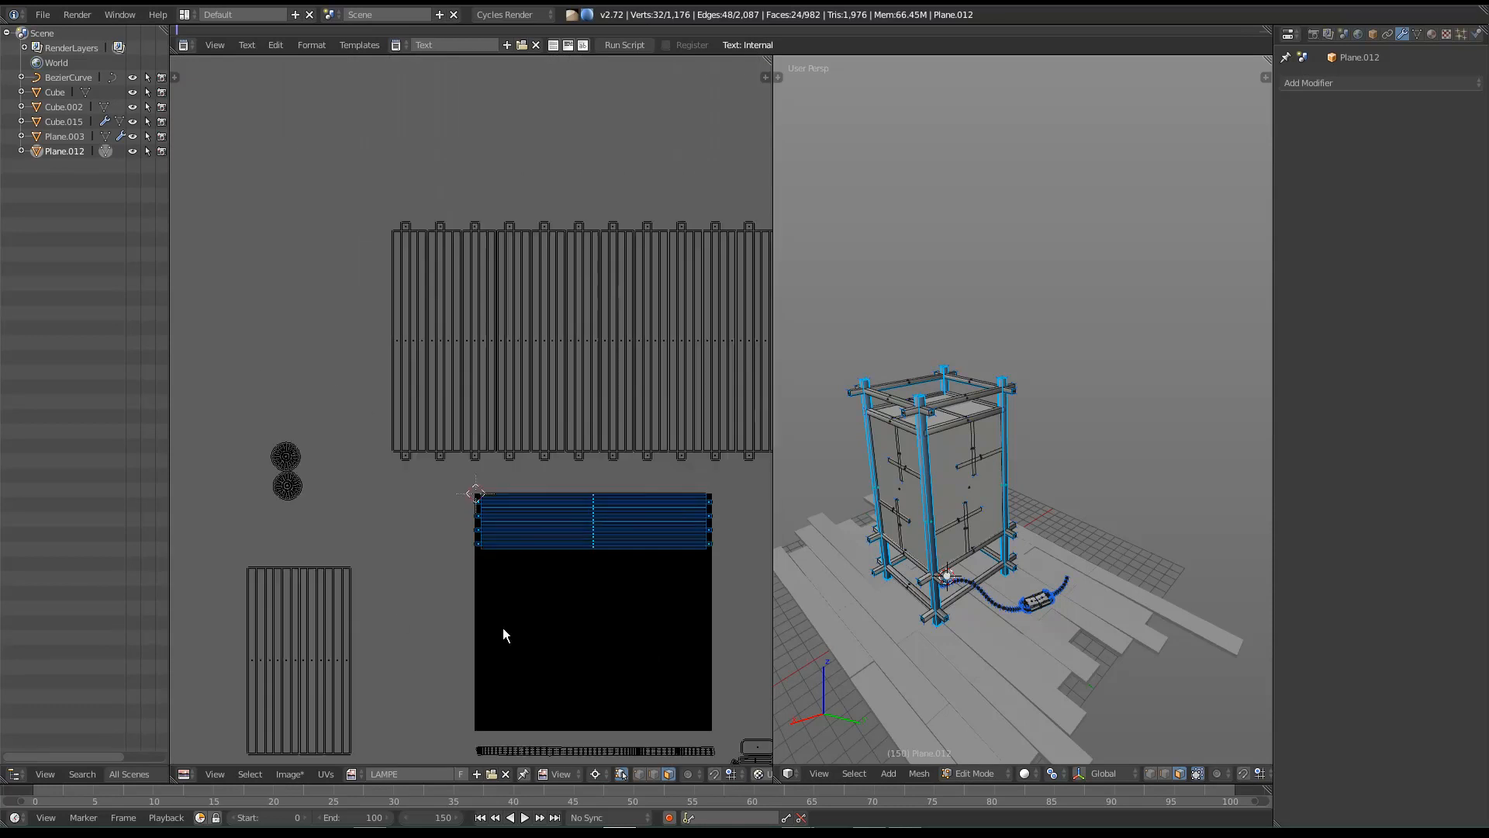
scroll(521, 609, up, 5)
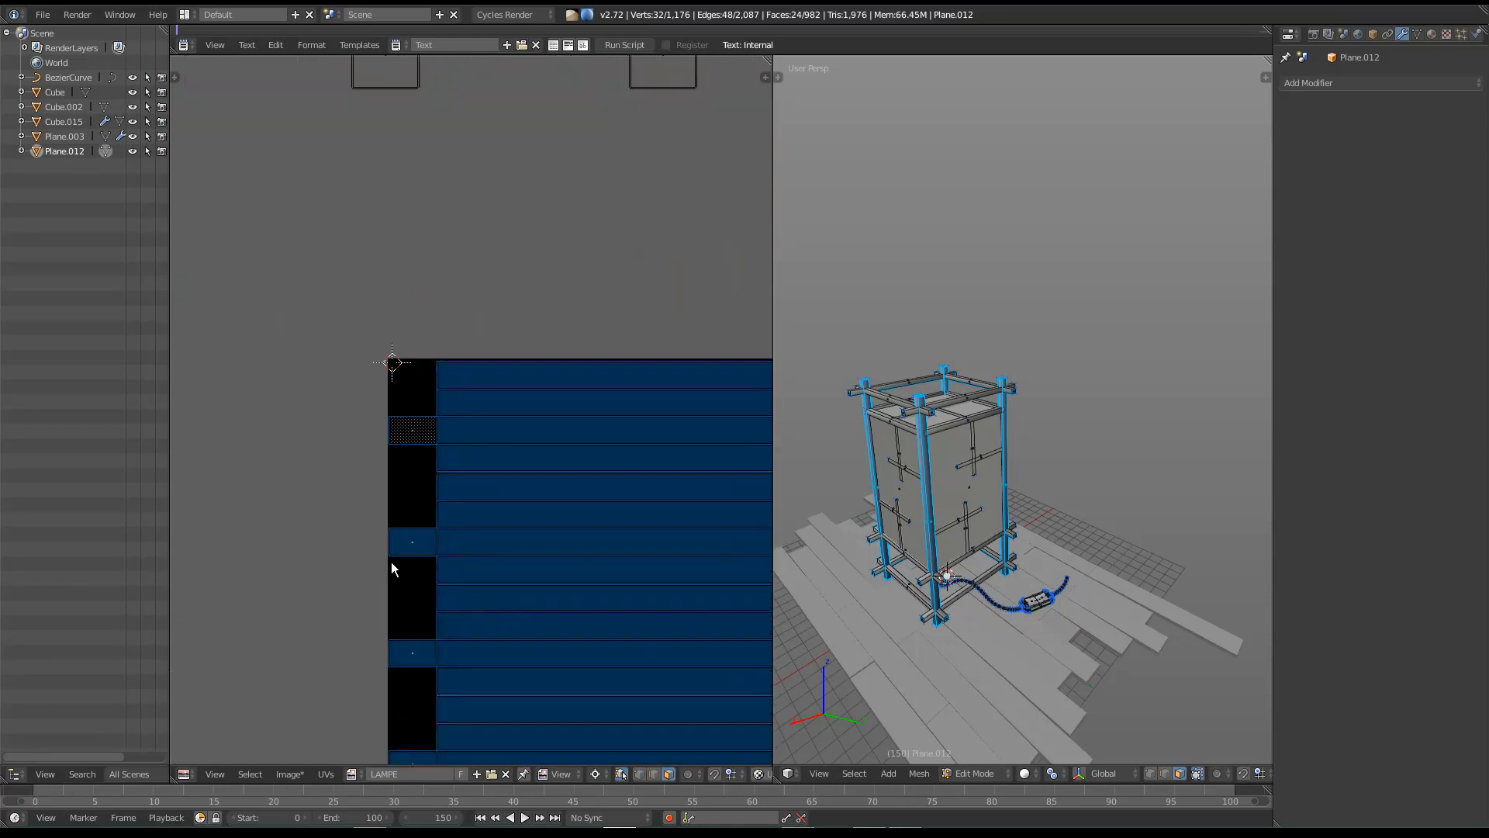
scroll(426, 589, down, 7)
scroll(874, 504, up, 8)
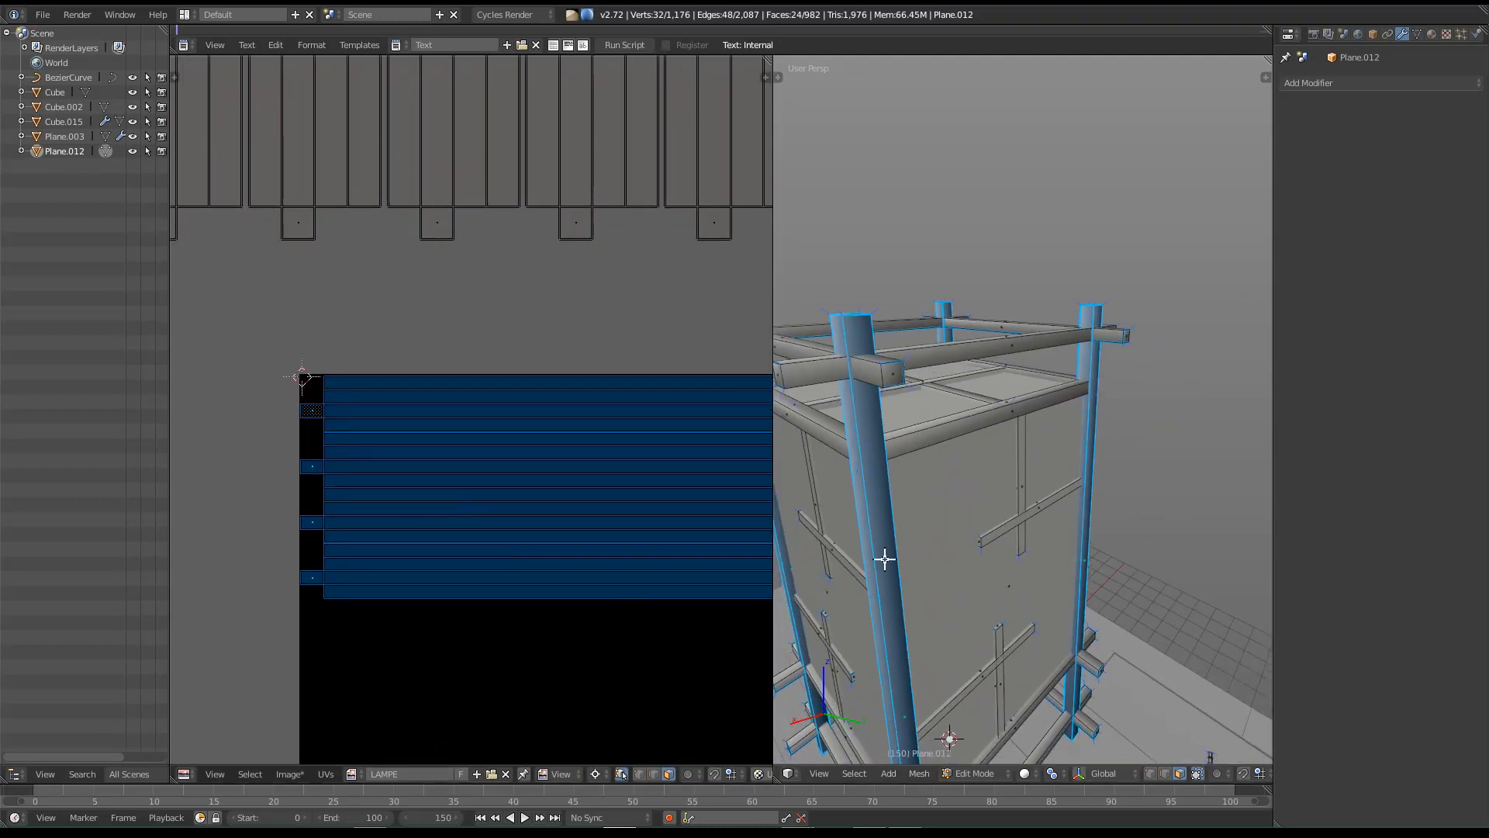
middle_drag(906, 695, 910, 628)
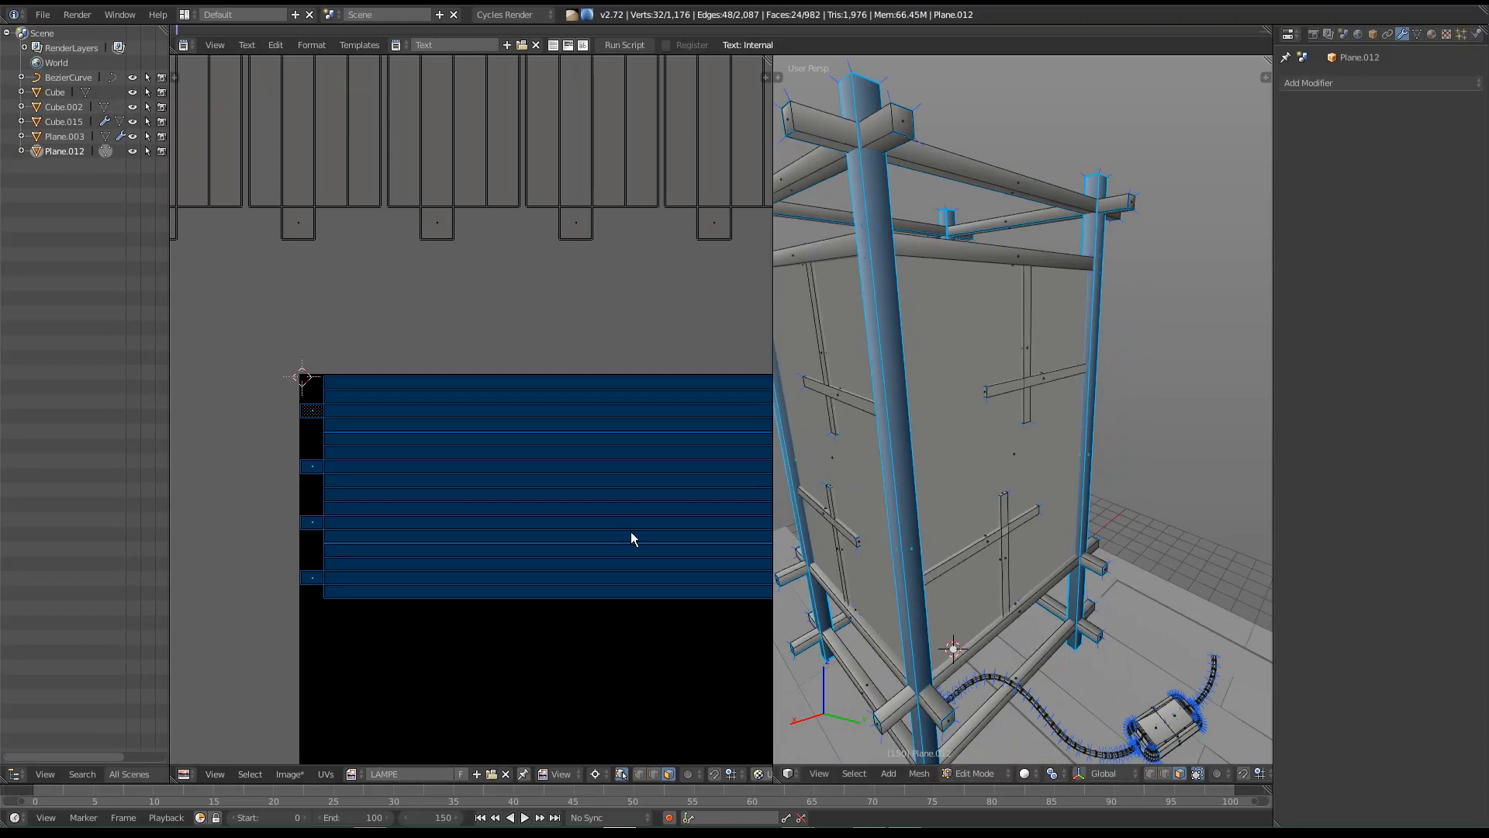
middle_drag(629, 538, 552, 475)
scroll(552, 473, down, 1)
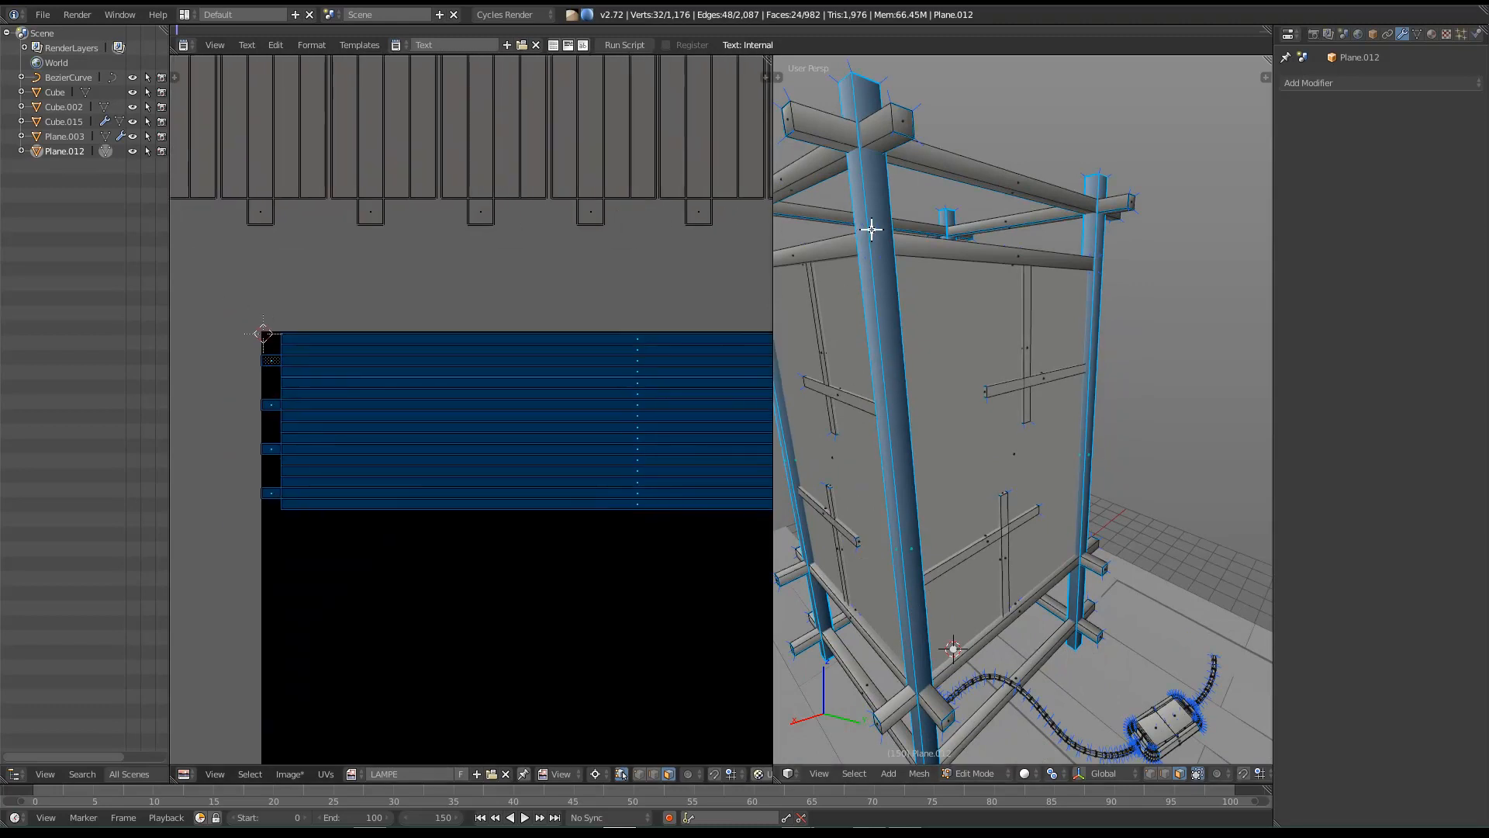
Step: Squash the corner-post islands once more along Y to about a fifth of the texture square's height
middle_drag(406, 522, 263, 551)
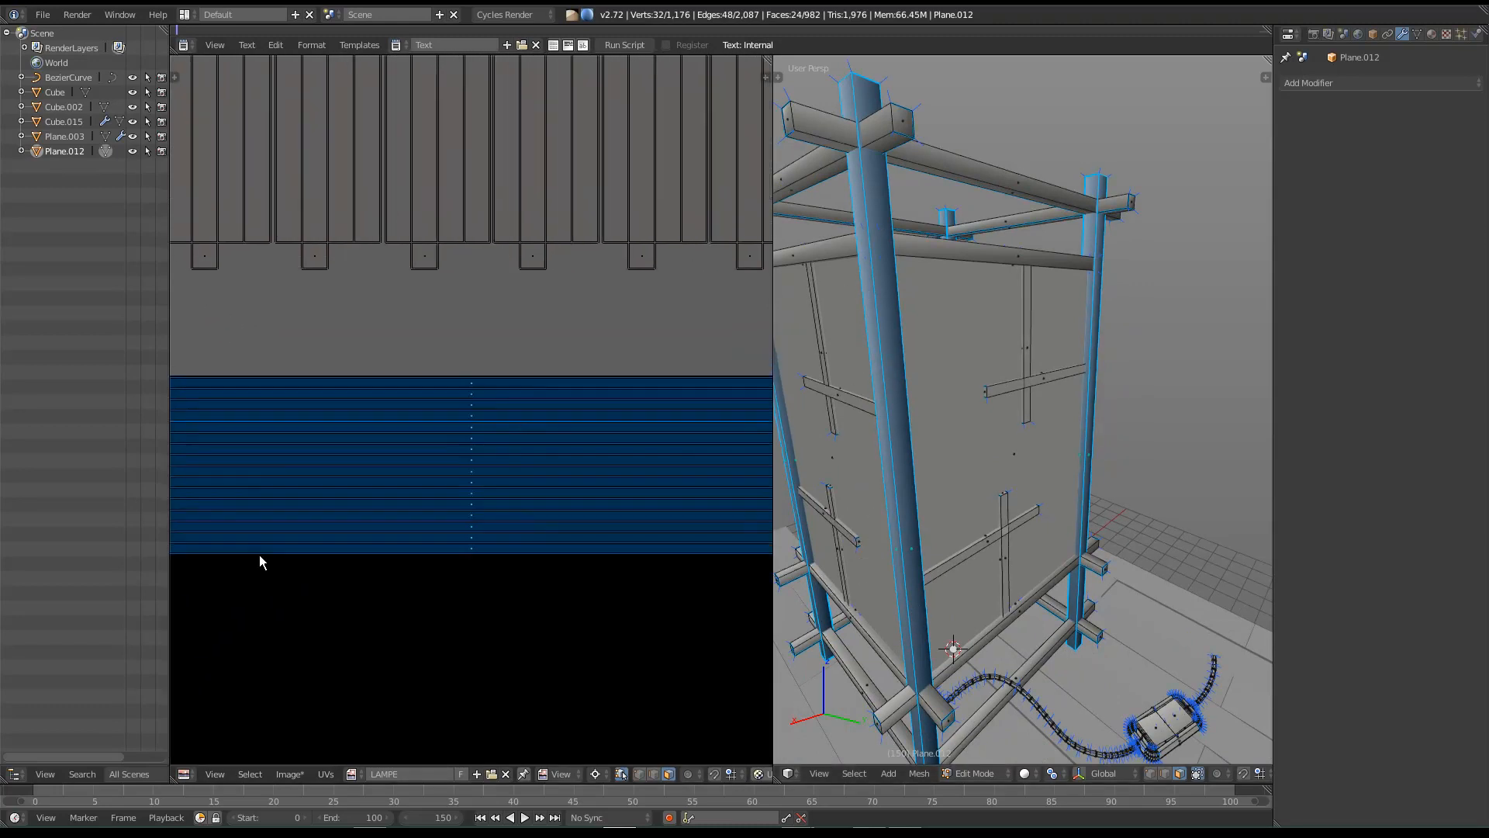
key(s)
key(y)
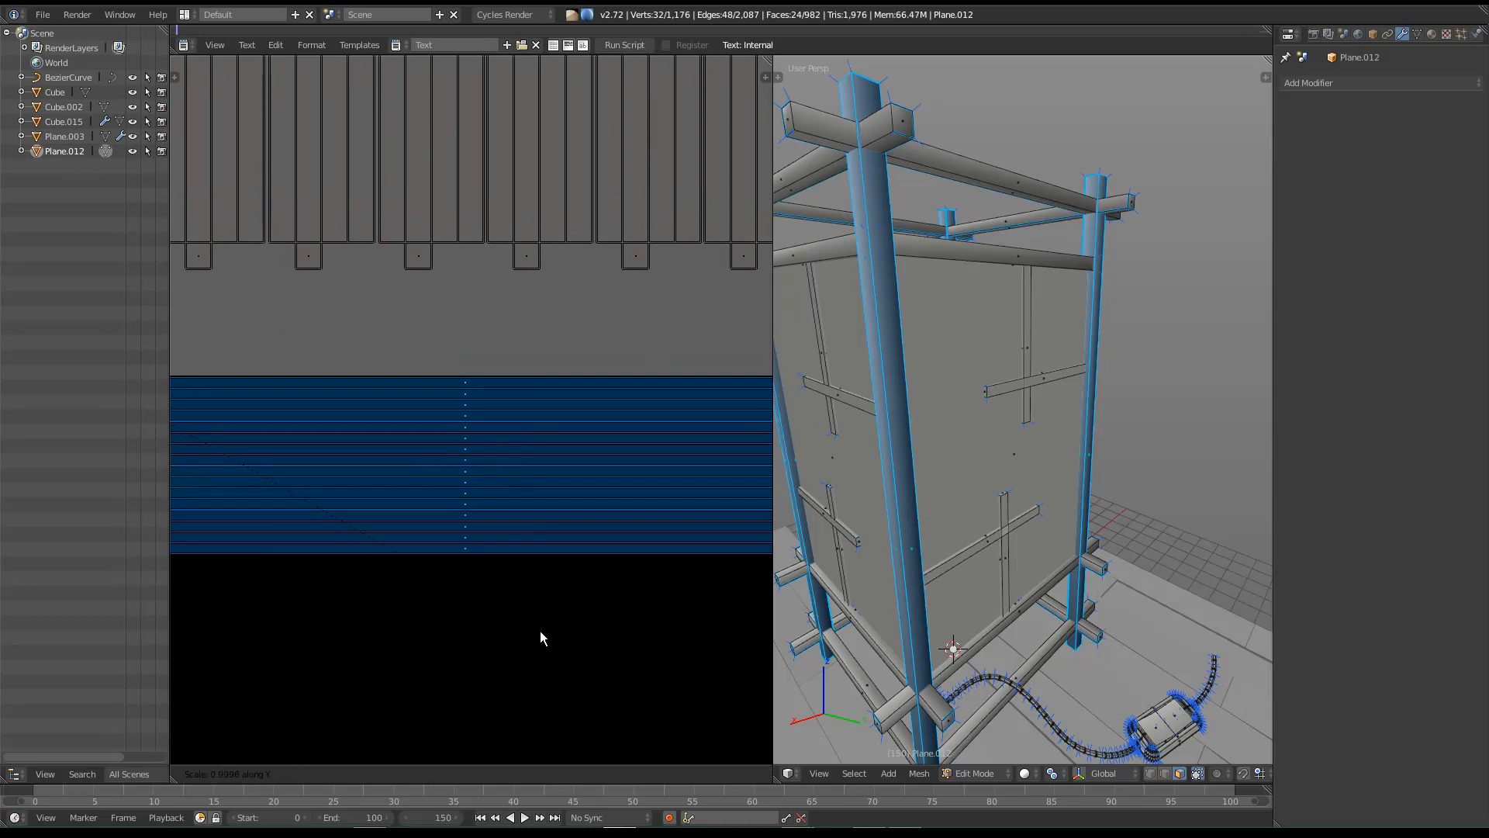
click(500, 565)
middle_drag(499, 565, 321, 590)
scroll(596, 587, down, 2)
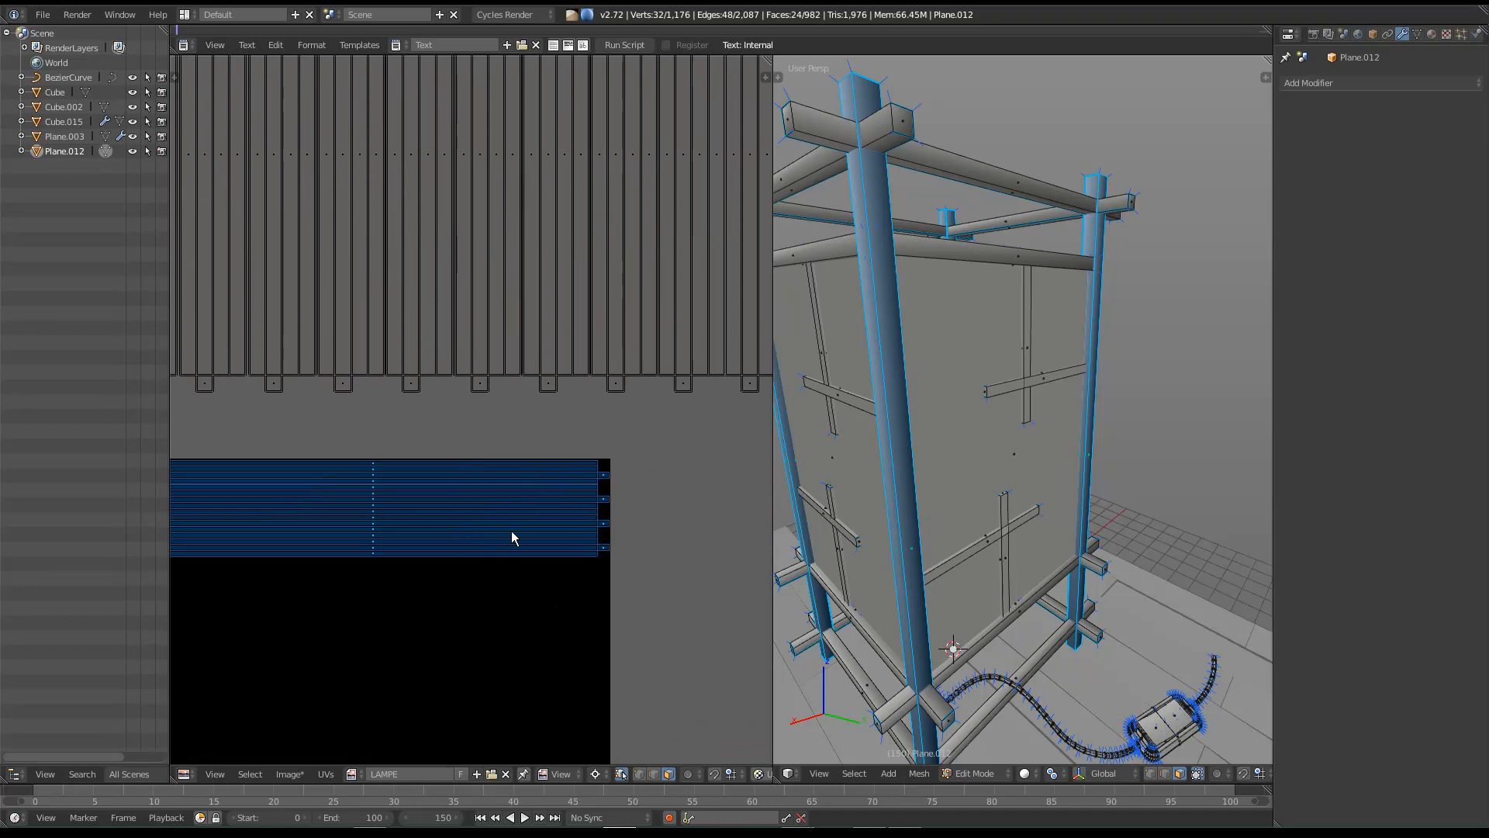
scroll(510, 529, down, 1)
middle_drag(512, 527, 517, 430)
scroll(478, 527, down, 1)
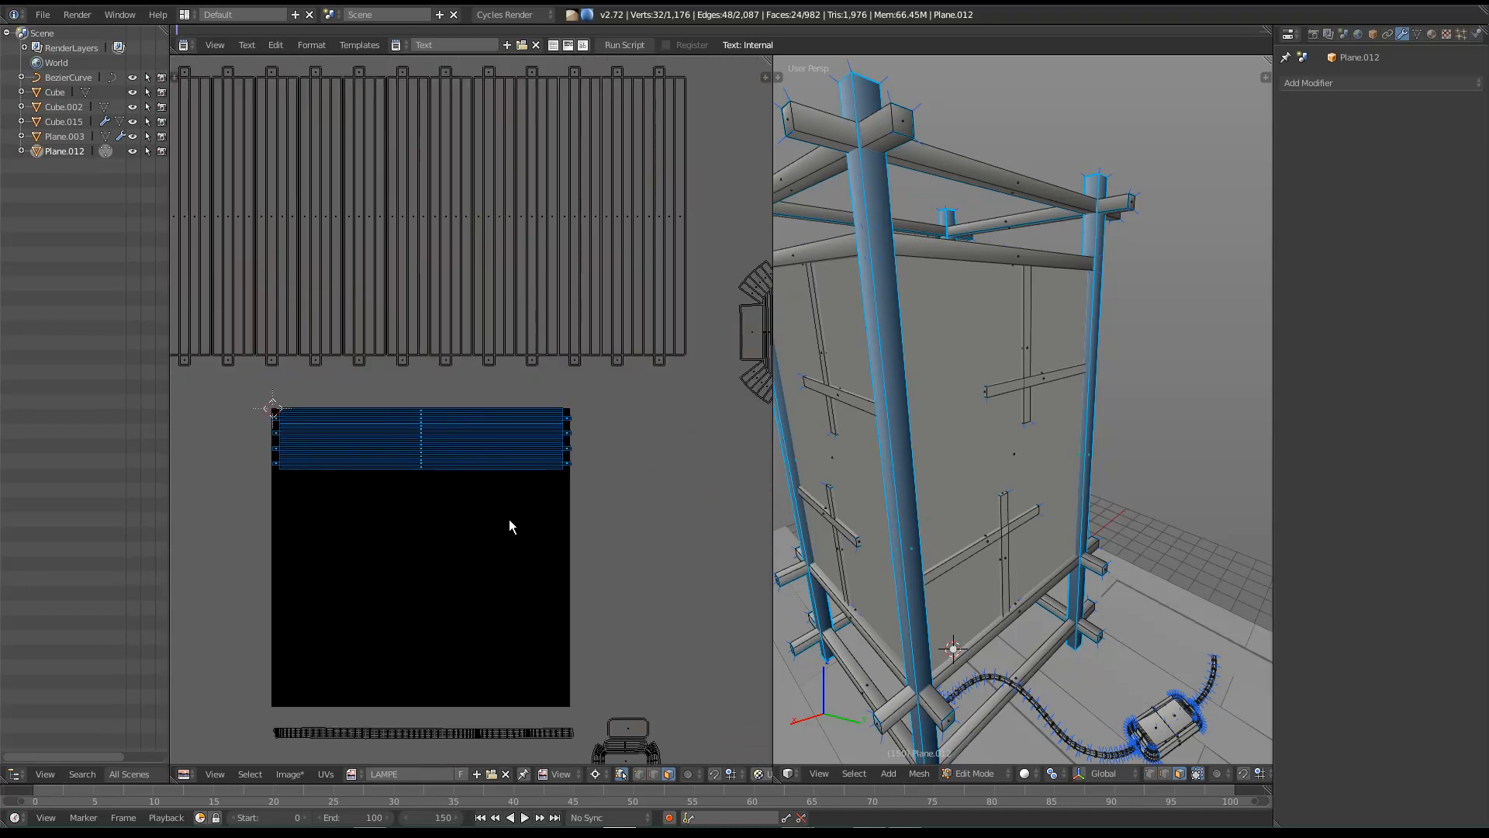
middle_drag(358, 674, 419, 660)
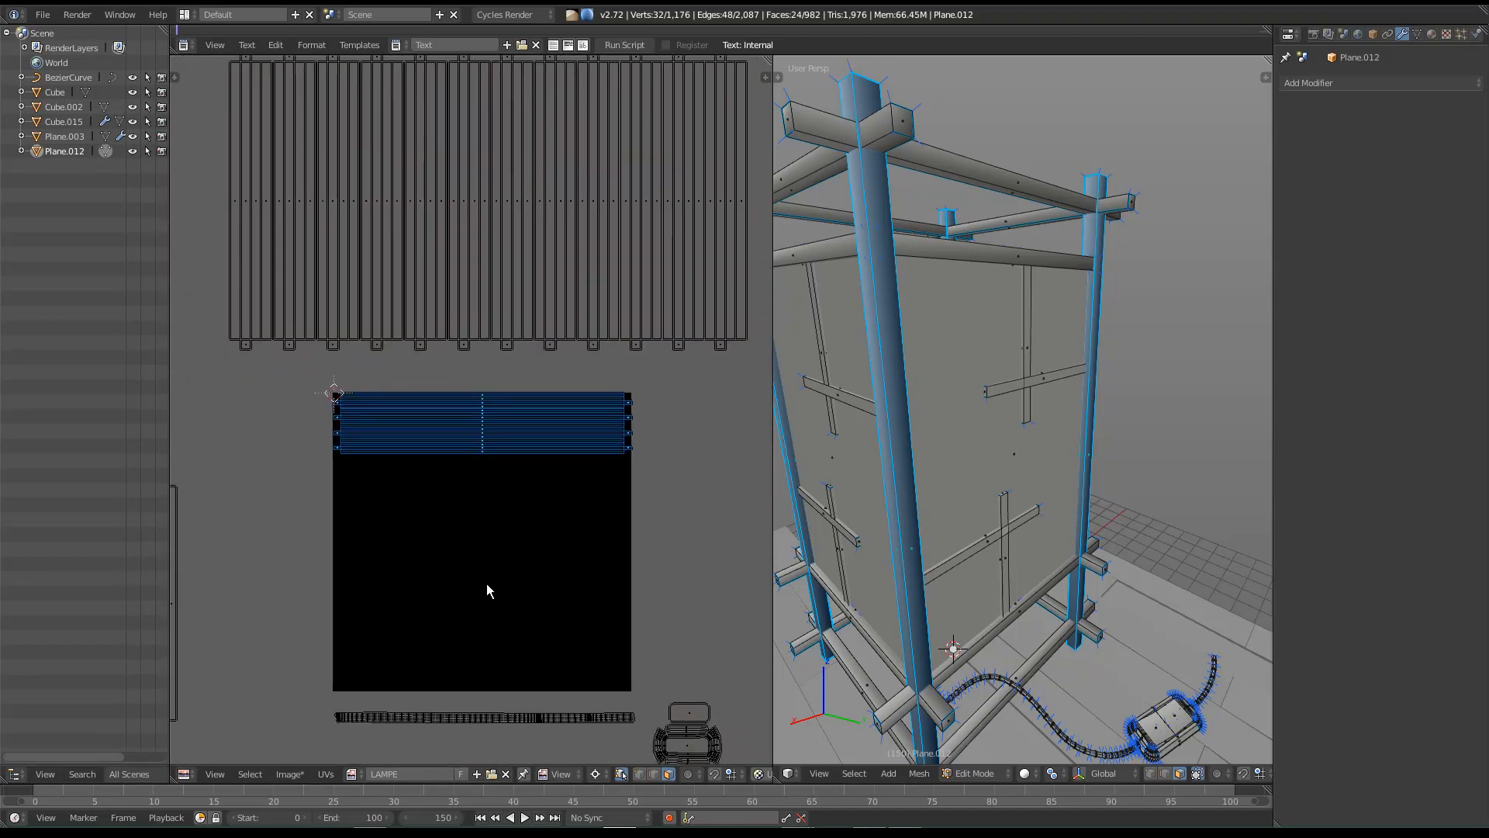
Step: Stretch the corner-post islands along Y to about a quarter of the texture square's height
key(s)
key(y)
click(512, 638)
Step: Maximize the UV editor and select only the upper group of vertical bar islands left of the texture square
key(shift+space)
scroll(687, 651, down, 4)
middle_drag(714, 564, 669, 552)
middle_drag(586, 682, 661, 555)
middle_drag(561, 651, 568, 592)
key(a)
key(b)
drag(465, 368, 599, 428)
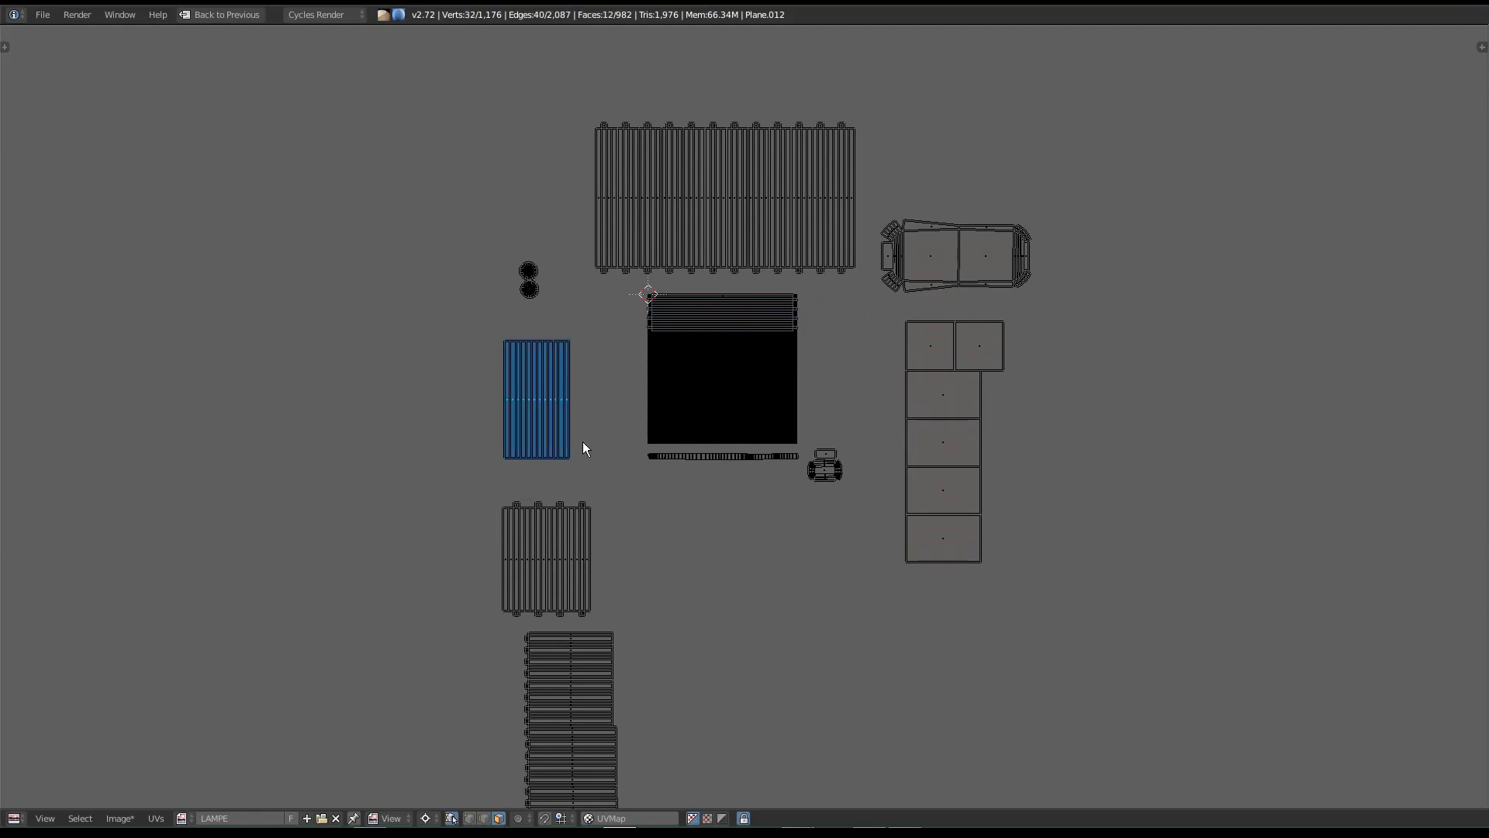
Step: Restore the split layout, inspect the lamp for the parts matching the selected bars, and clear the selection
key(shift+space)
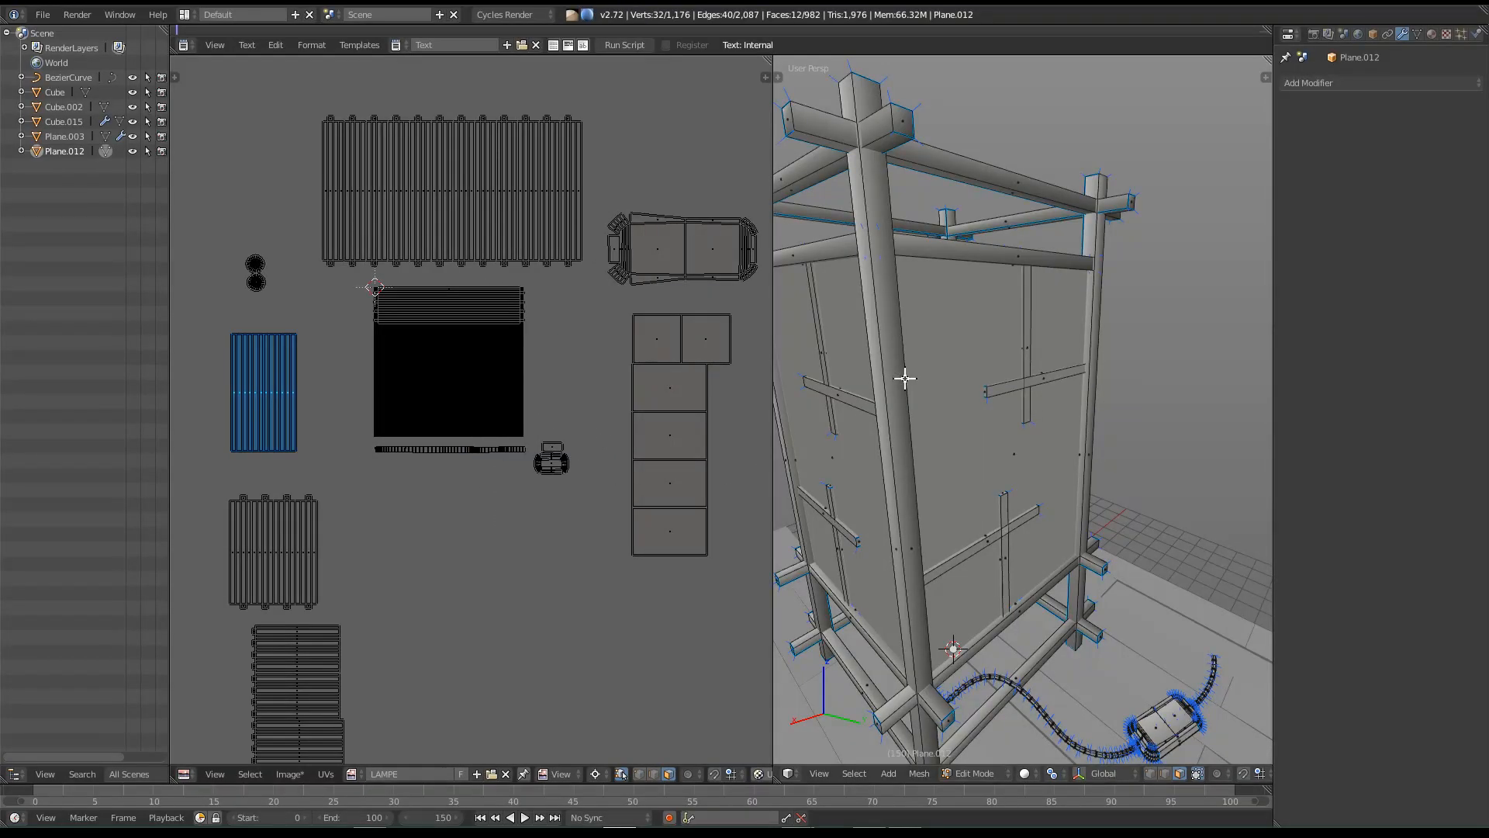
middle_drag(891, 383, 927, 416)
scroll(496, 423, down, 1)
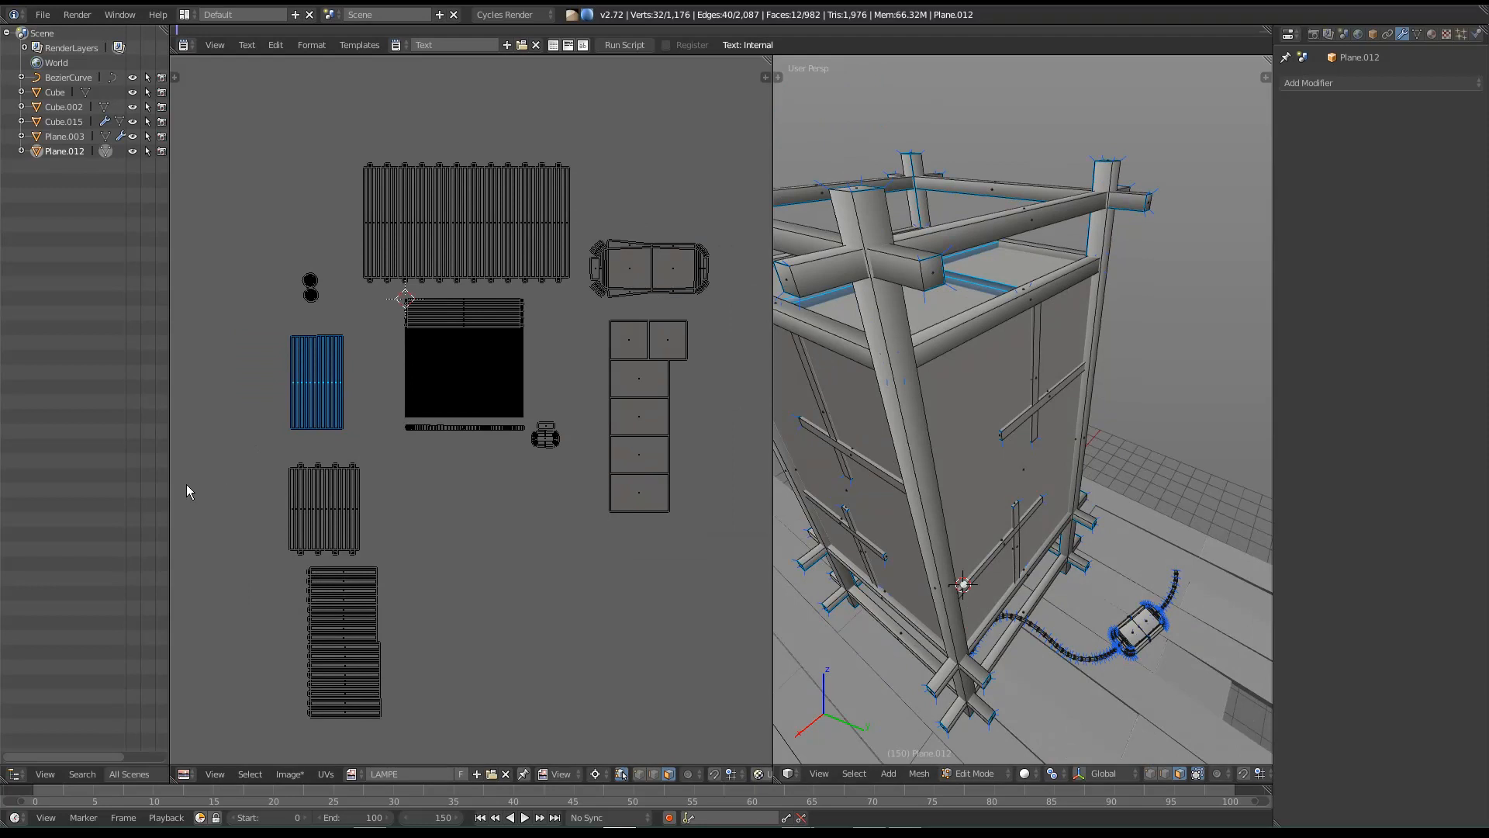
middle_drag(235, 496, 249, 420)
key(a)
Step: Select the wide group of vertical bar islands above the texture square
middle_drag(346, 389, 341, 487)
scroll(400, 429, up, 3)
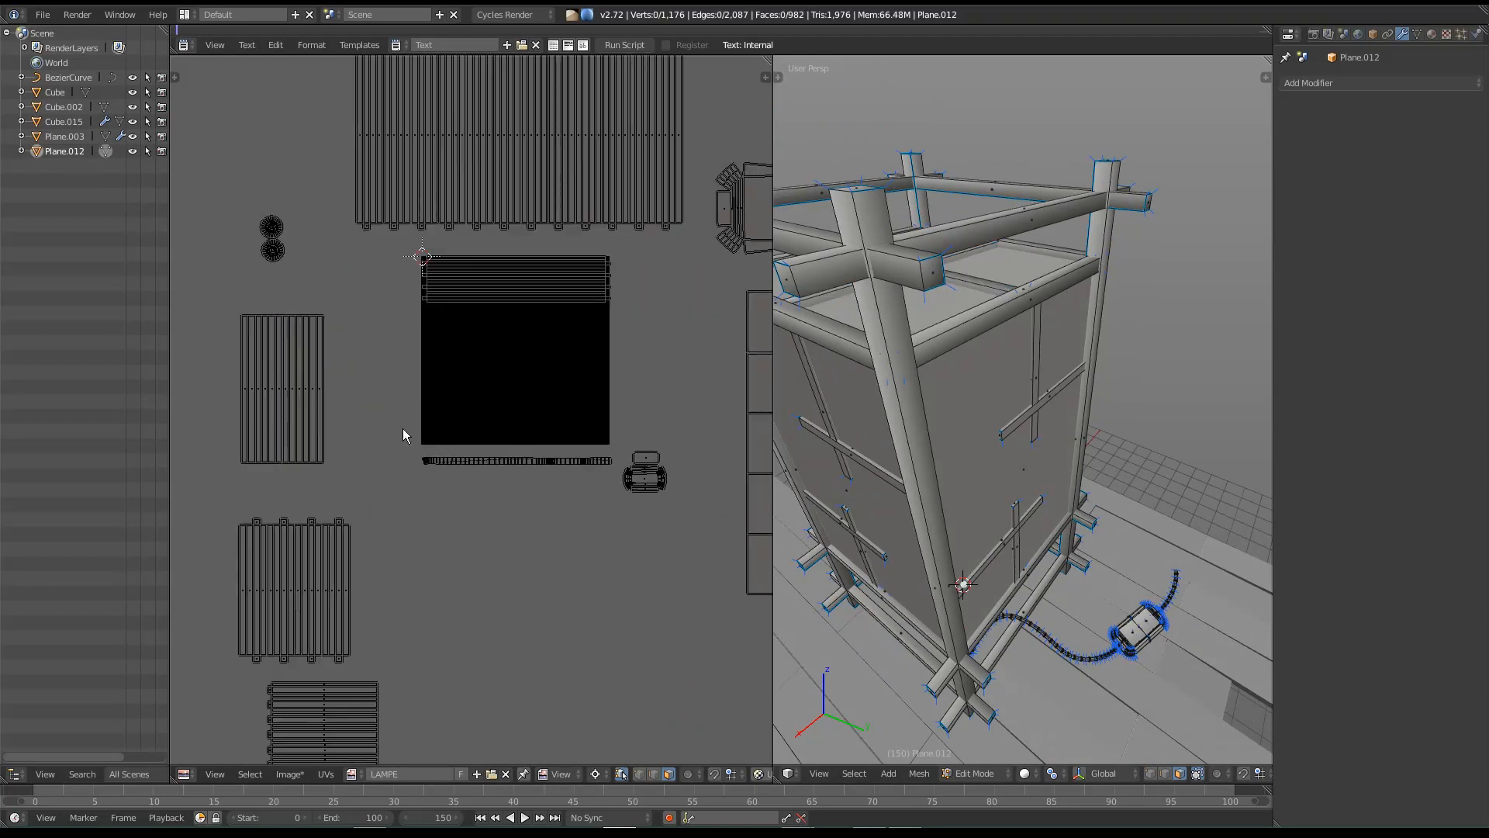
middle_drag(420, 387, 405, 536)
scroll(405, 537, down, 2)
middle_drag(555, 403, 510, 400)
key(b)
drag(261, 280, 591, 346)
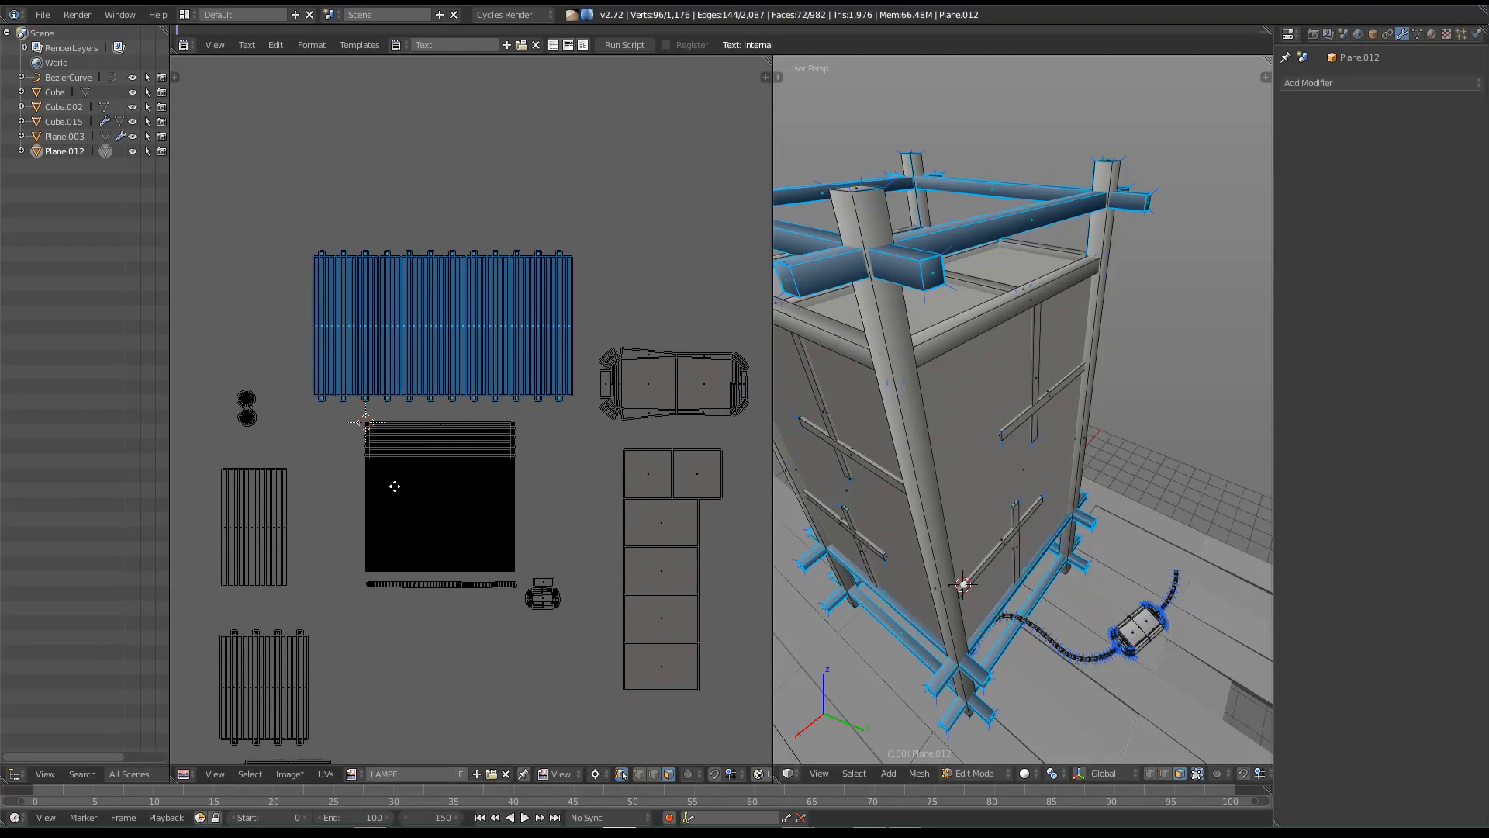
Step: Rotate the wide bar group 90 degrees around the 2D cursor
middle_drag(486, 510, 492, 459)
text(r)
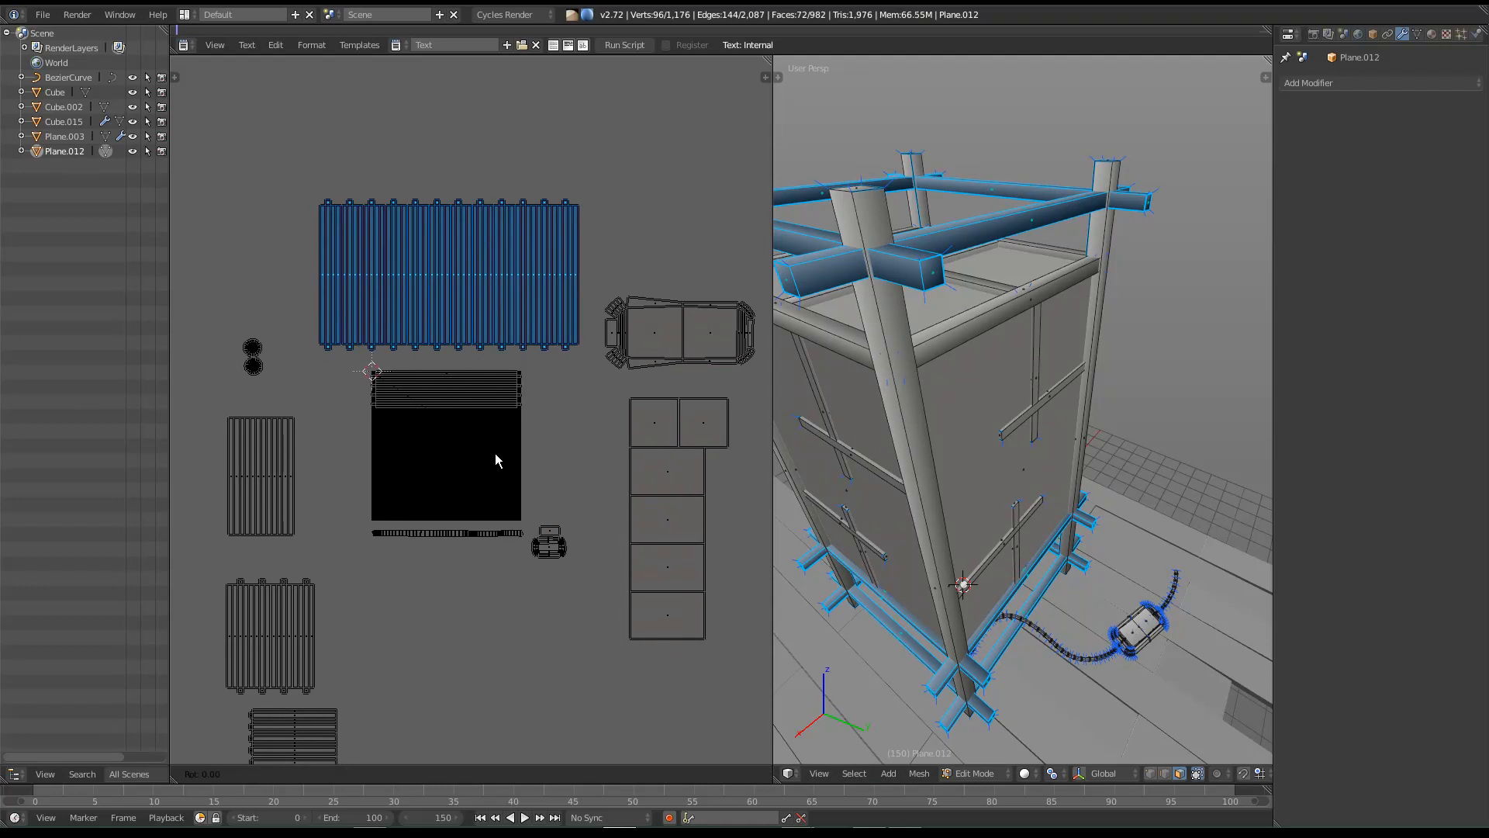
text(90)
key(Return)
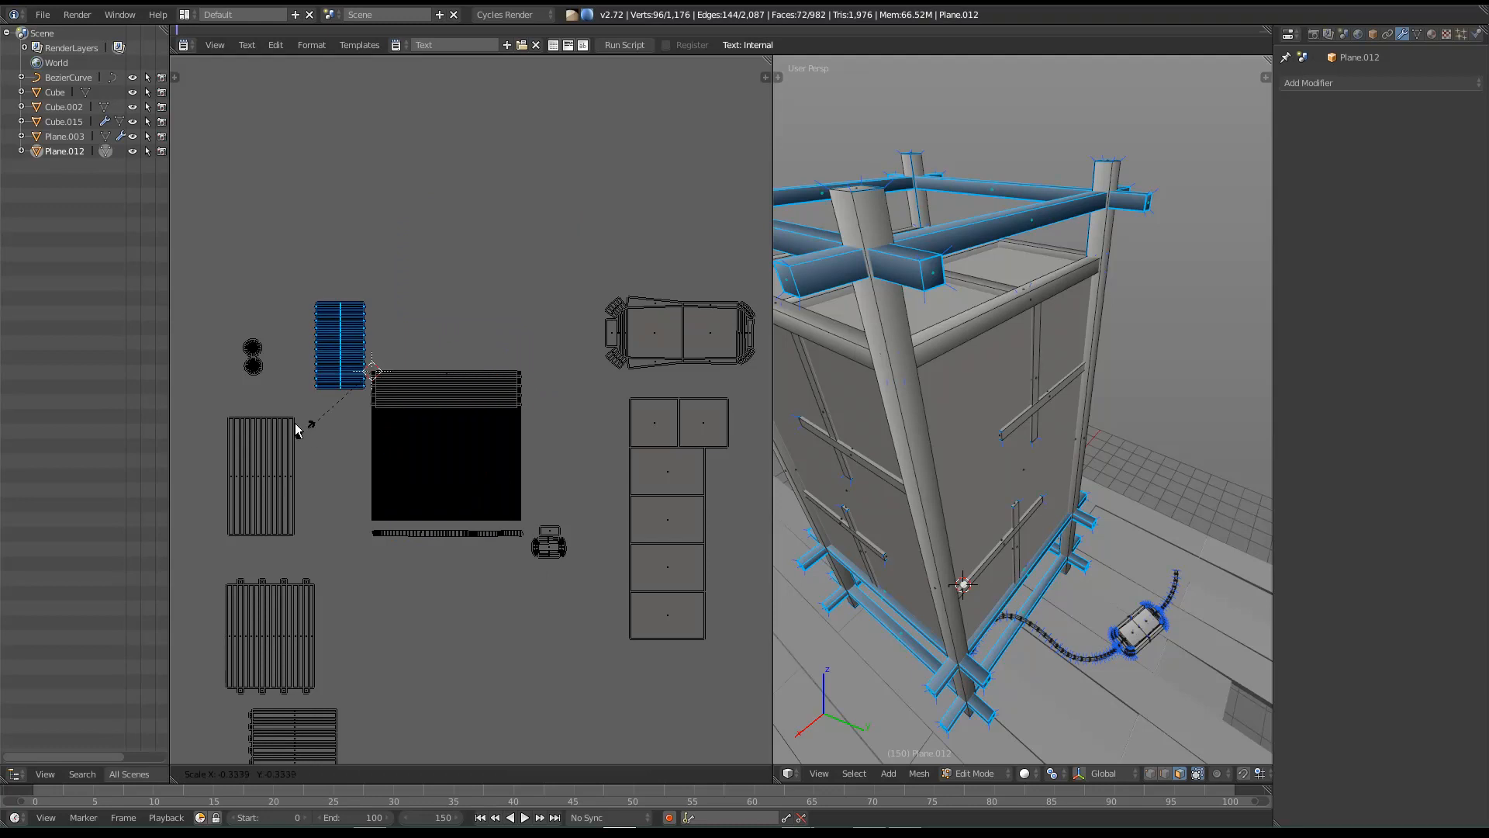
key(Escape)
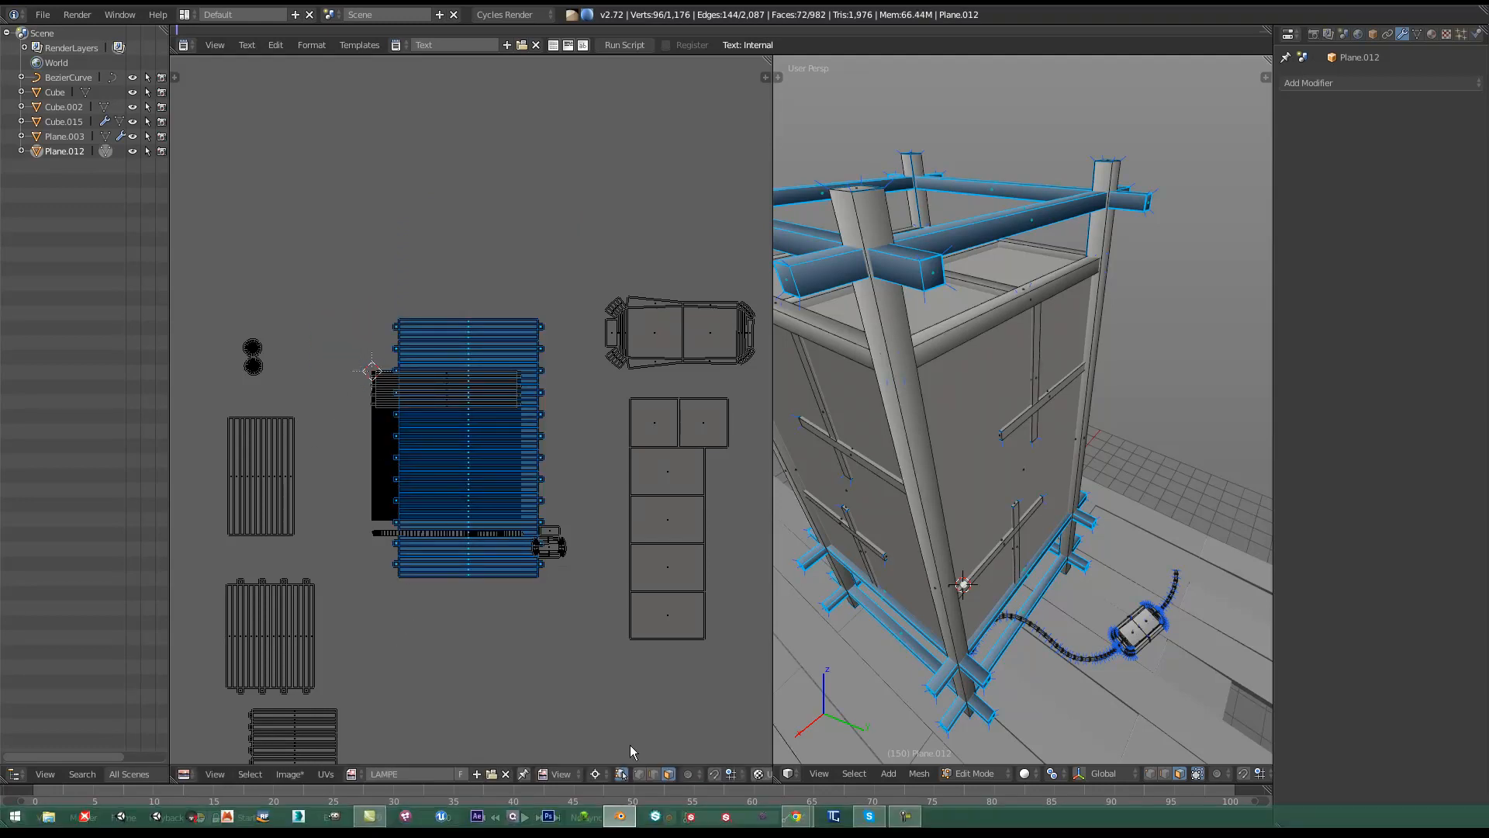
Step: Set the pivot to Bounding Box Center and scale the selected bar group down to fit beneath the islands already in the texture square
click(595, 774)
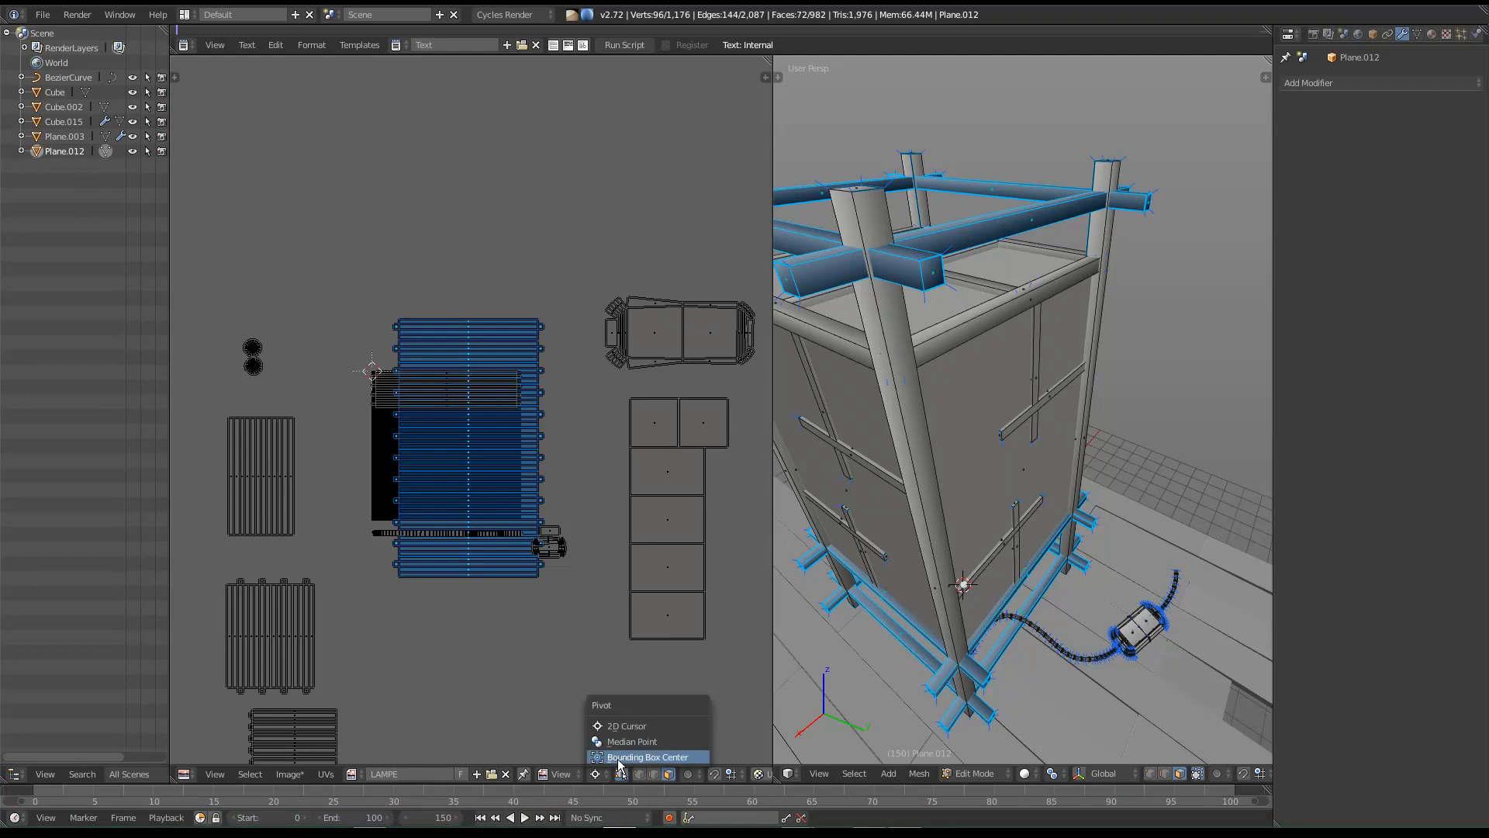
click(648, 759)
middle_drag(604, 589, 612, 551)
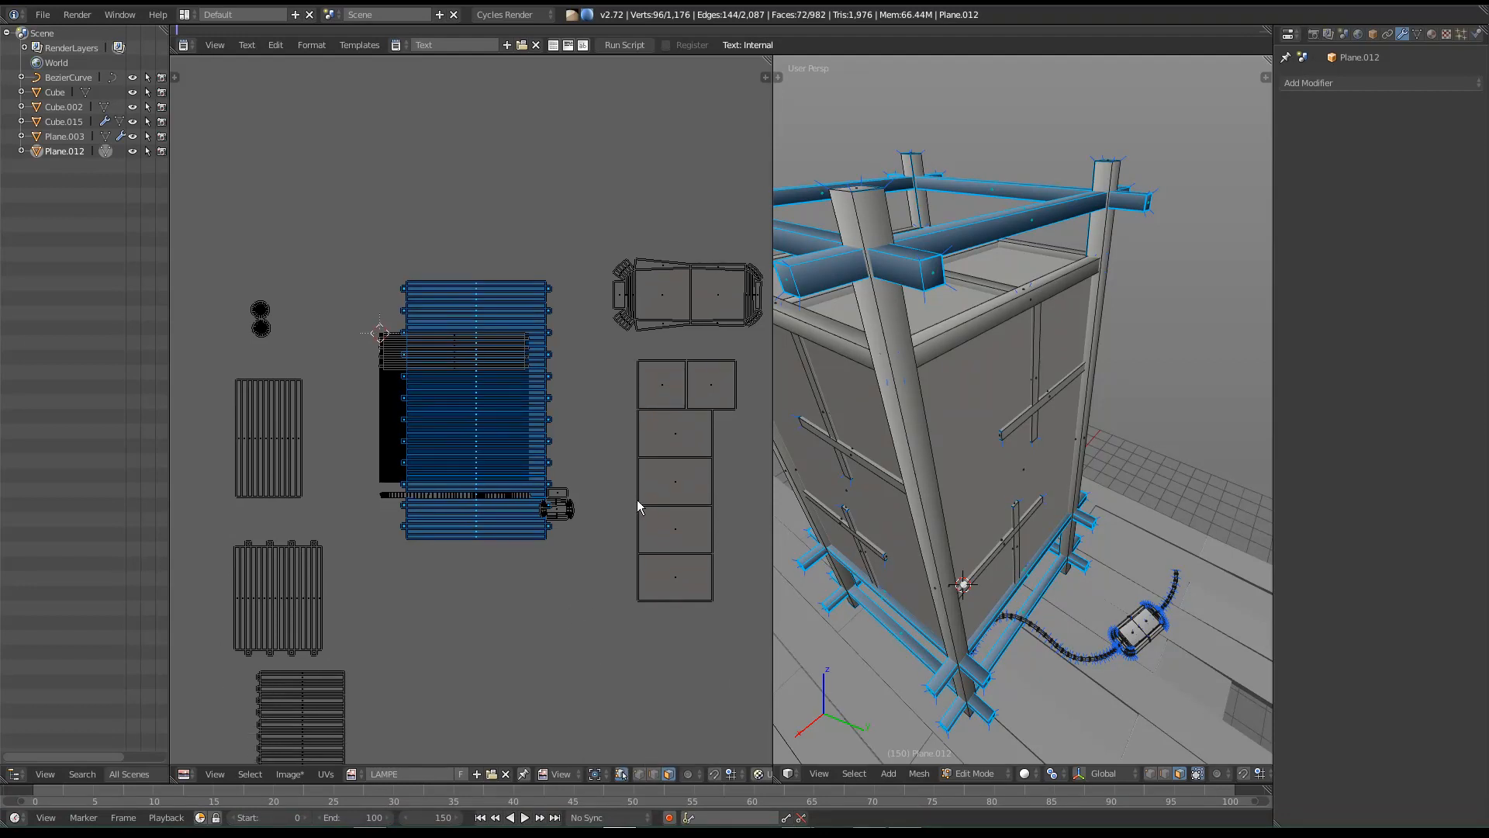
key(s)
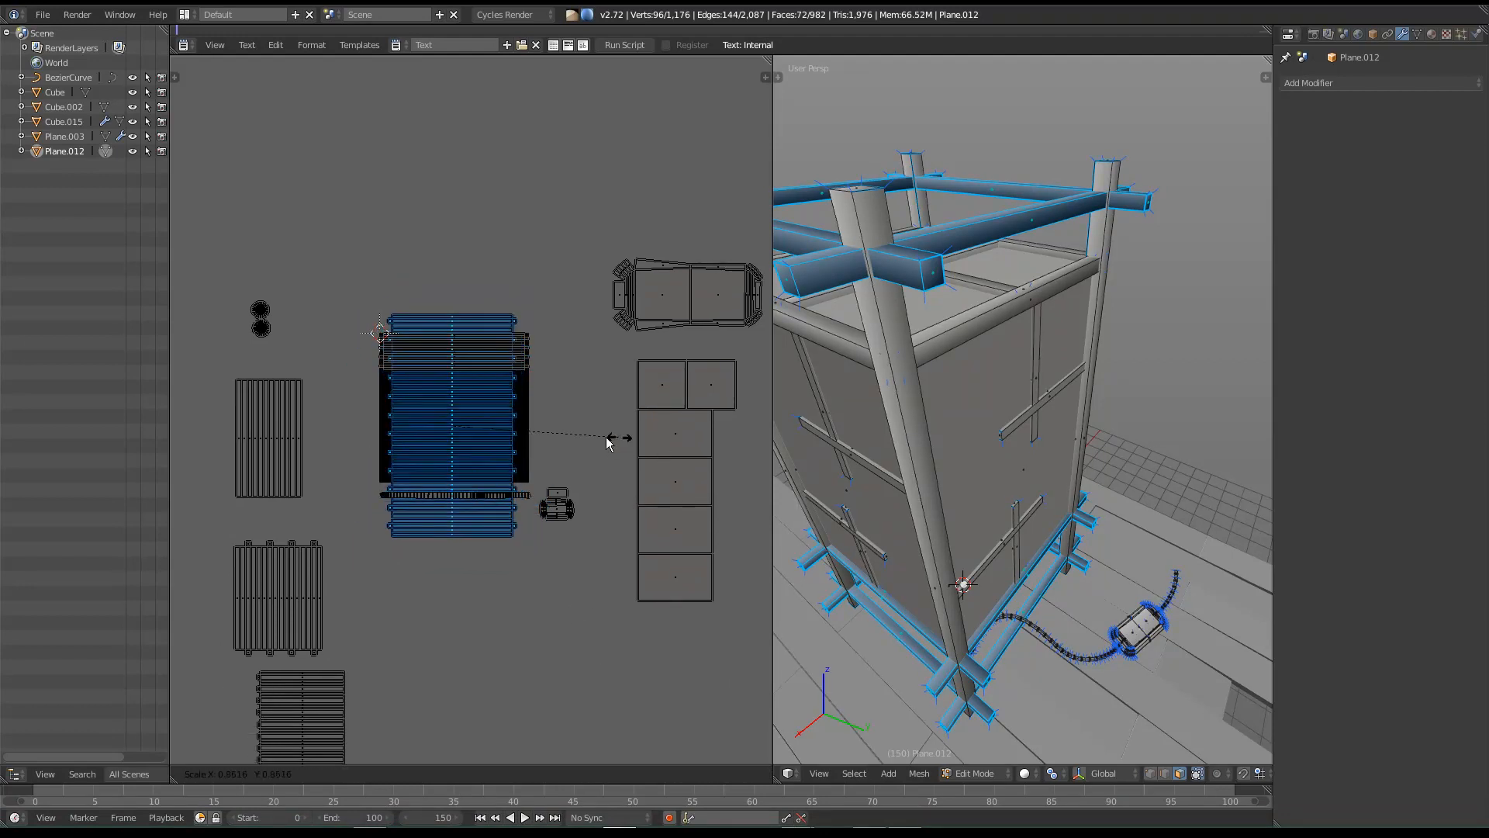
click(527, 454)
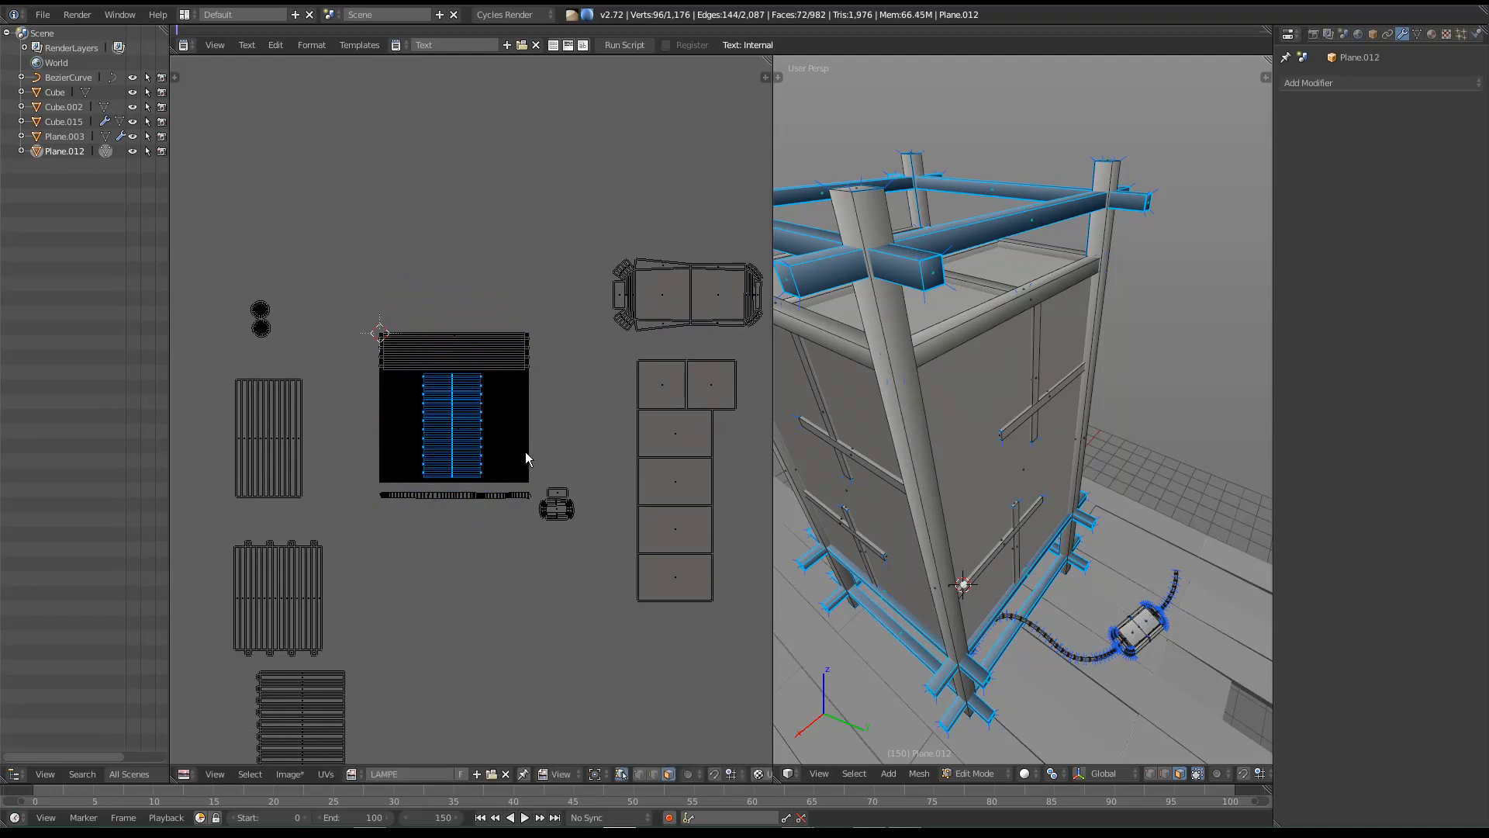
Step: Enlarge the bar group to fill the free height of the texture square and move it to the square's left edge
scroll(435, 443, up, 7)
scroll(529, 416, down, 2)
key(s)
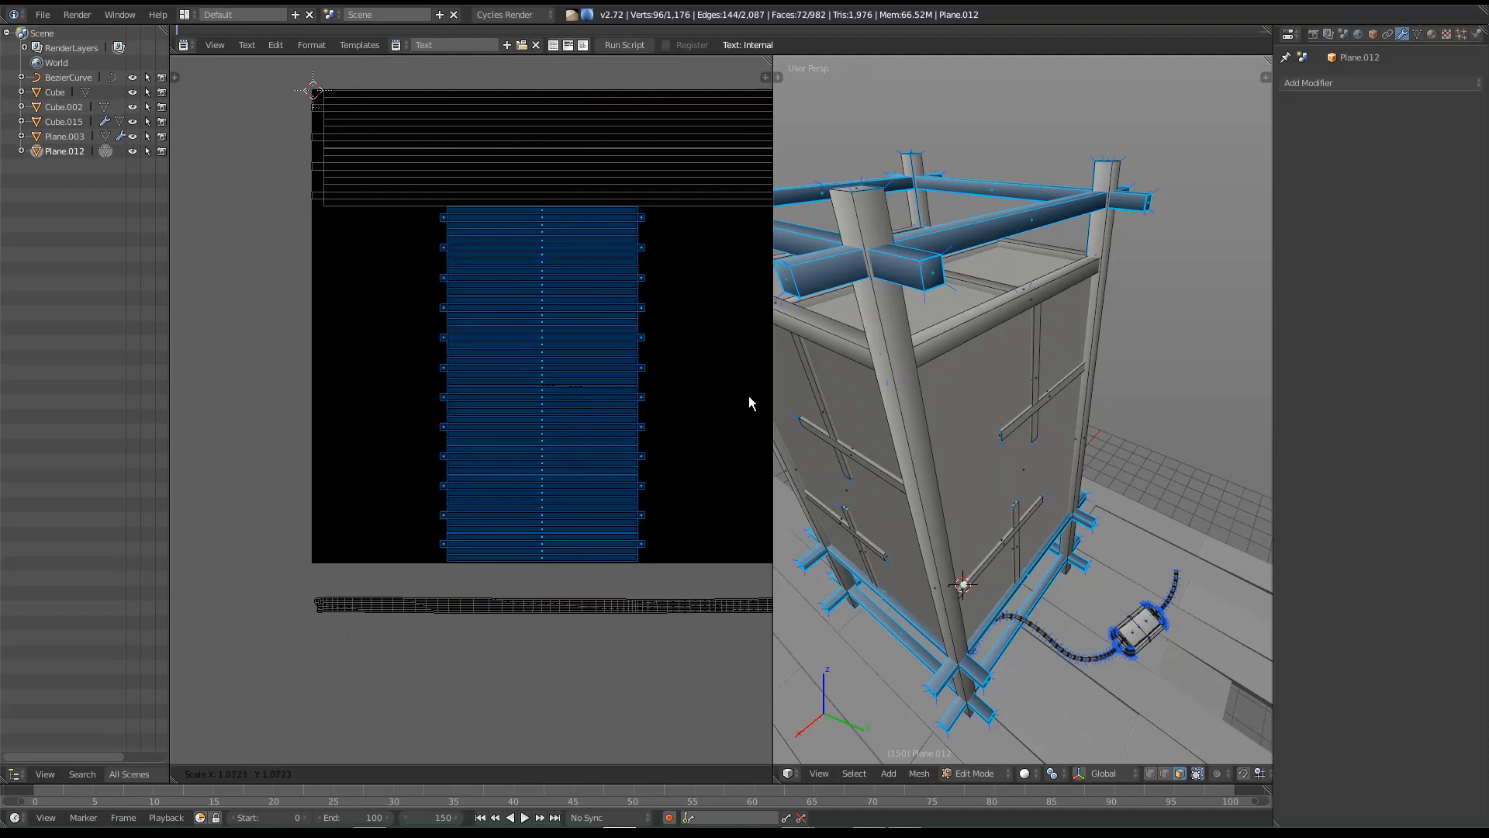
click(742, 401)
key(g)
key(x)
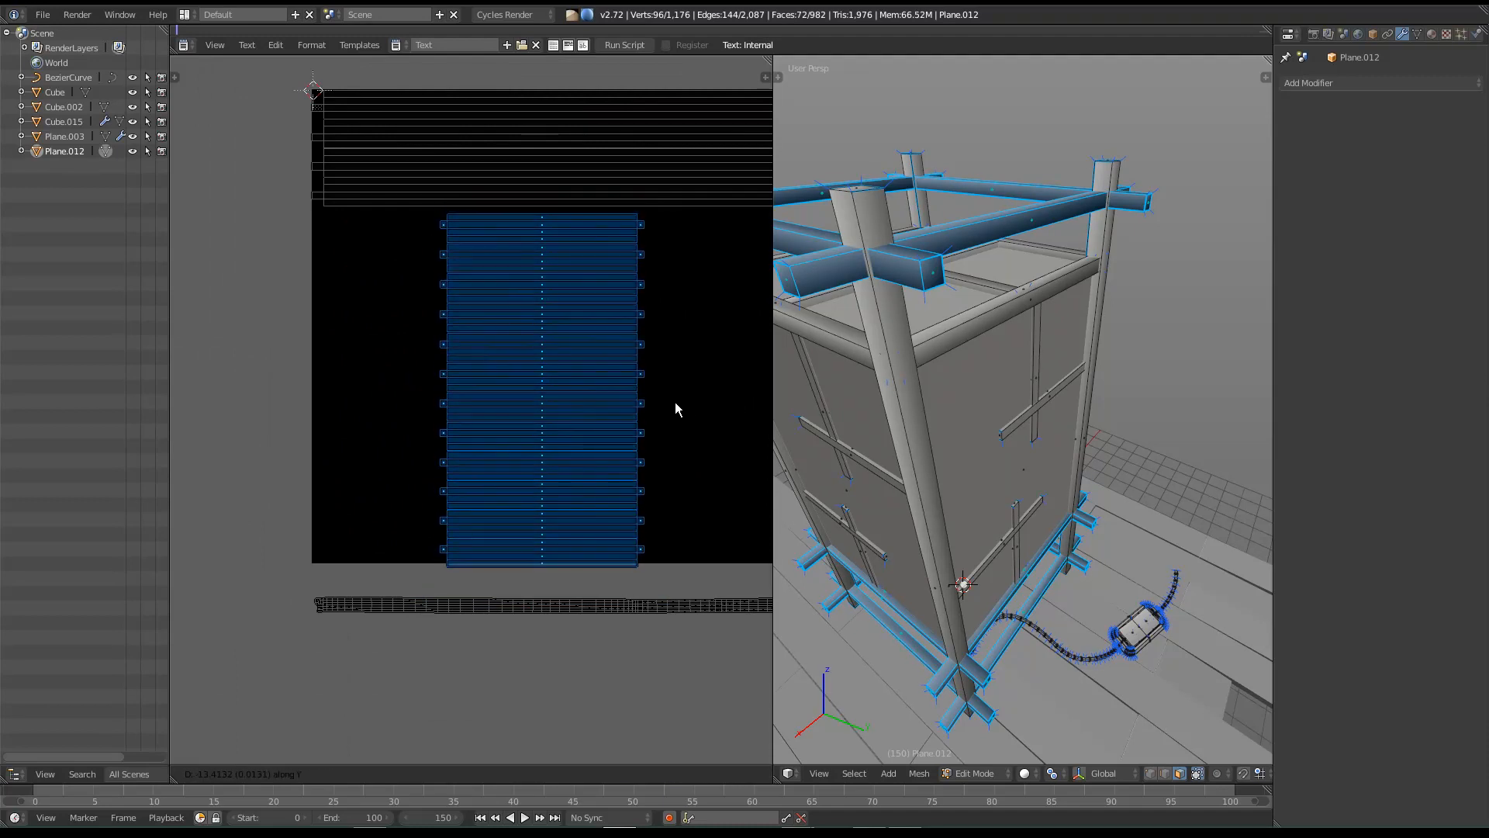
click(719, 439)
Step: Fine-tune the bar group's position and scale between the upper bars and the texture square's lower edge
scroll(493, 411, up, 4)
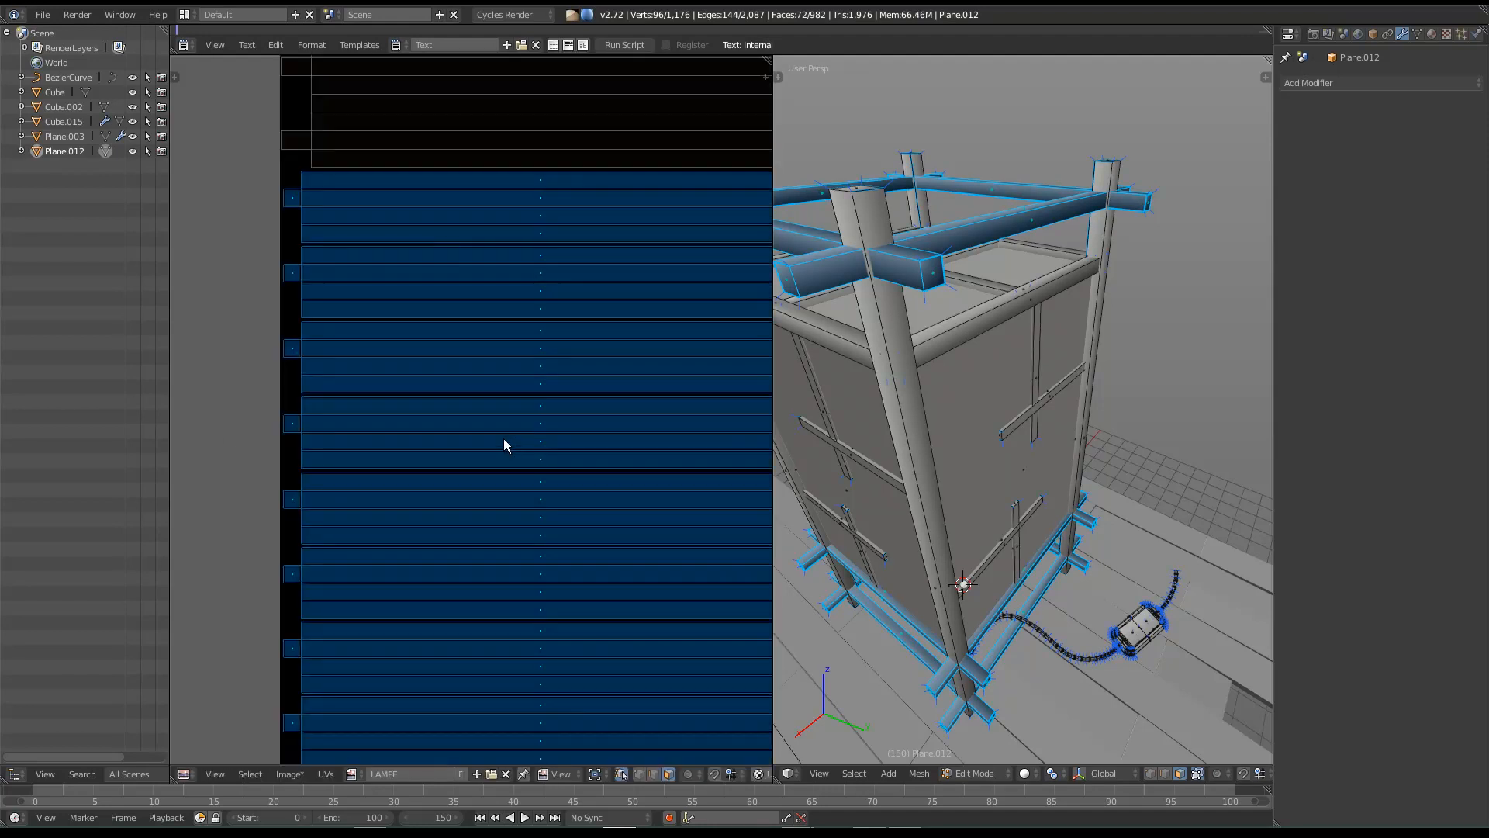
middle_drag(342, 337, 393, 440)
key(g)
key(x)
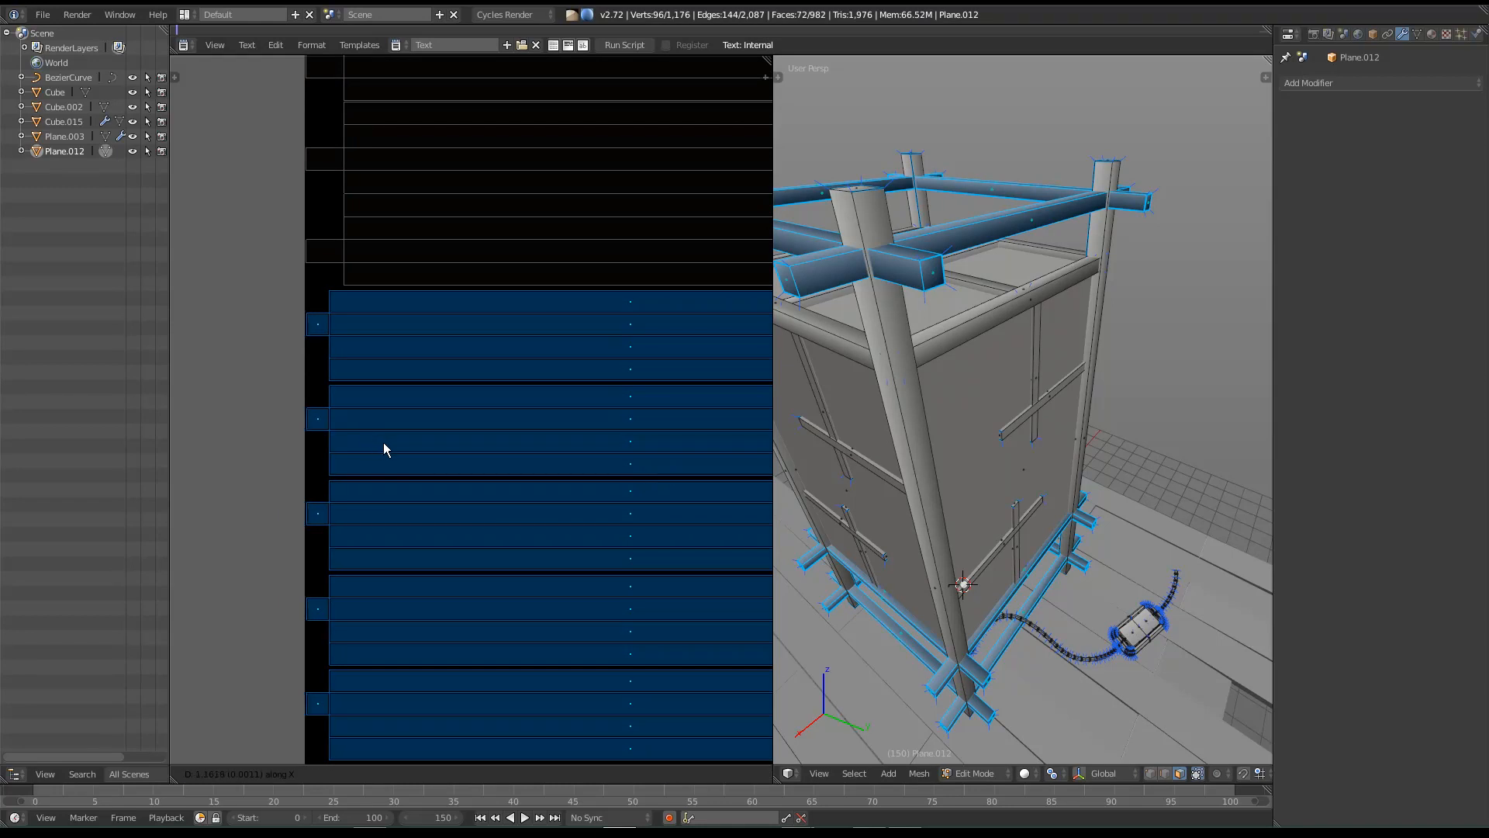
click(398, 449)
scroll(398, 453, down, 3)
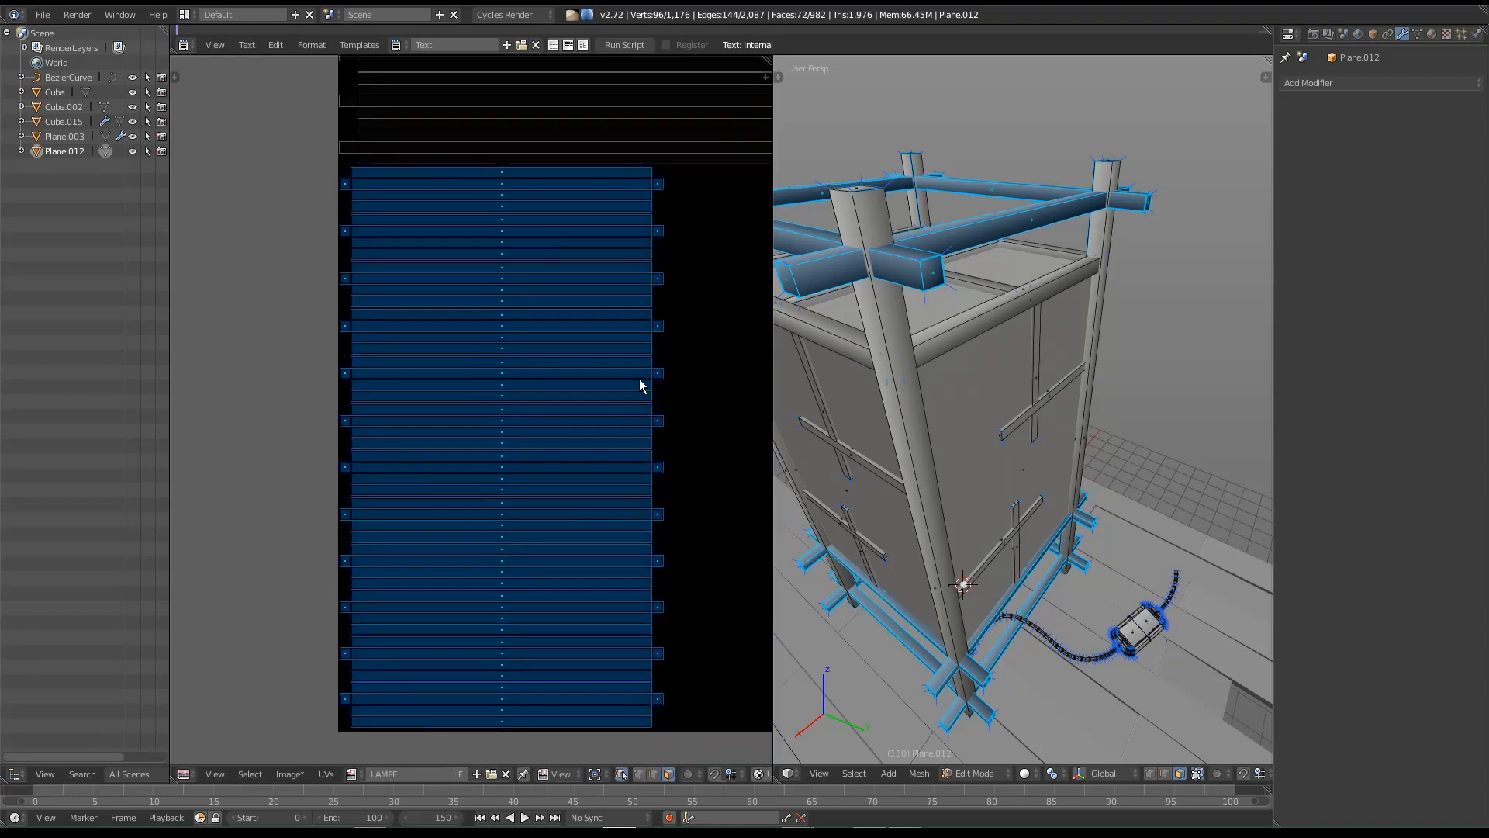
key(g)
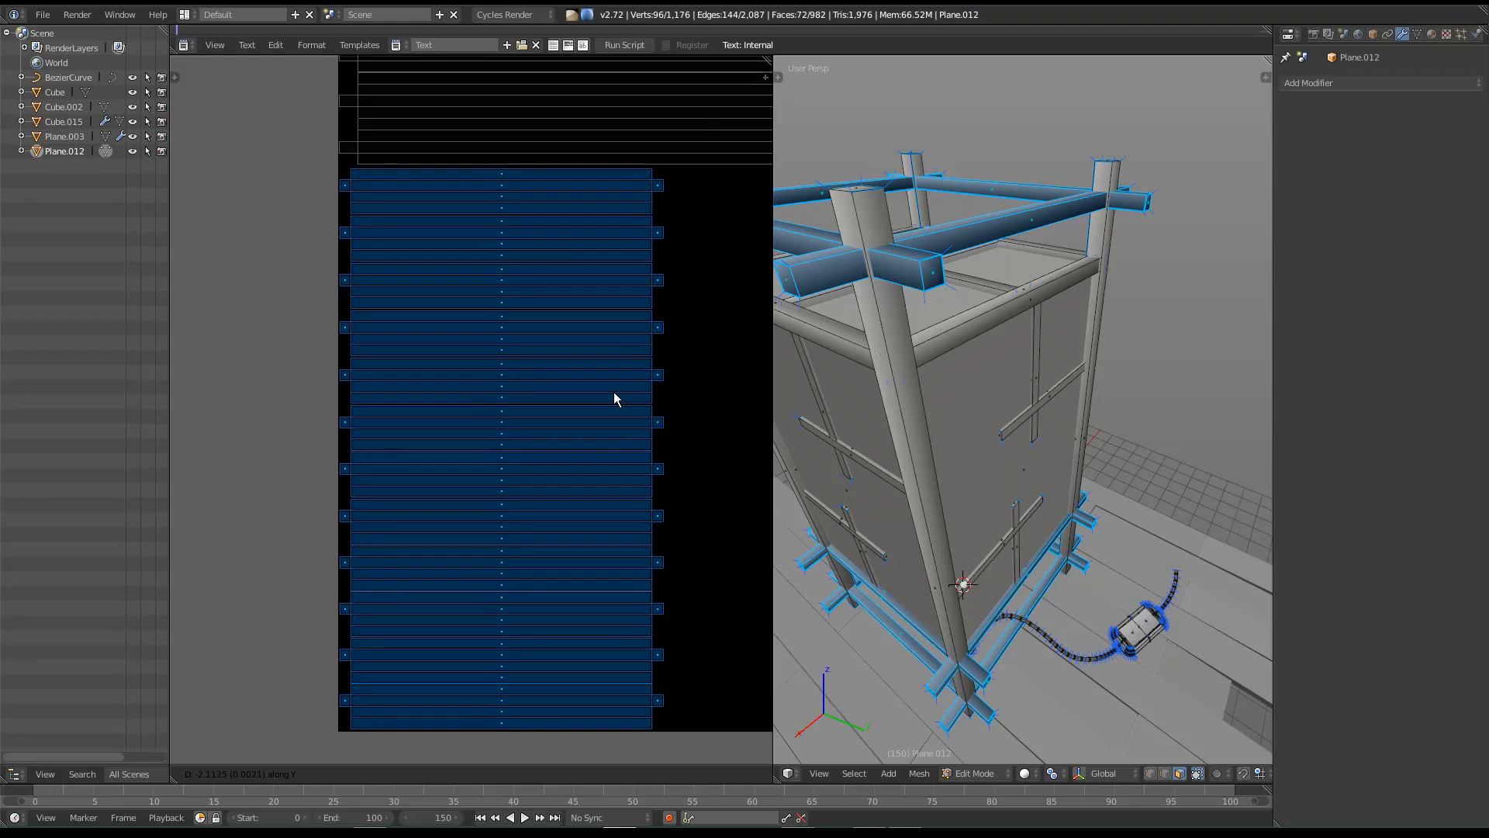
click(616, 392)
key(s)
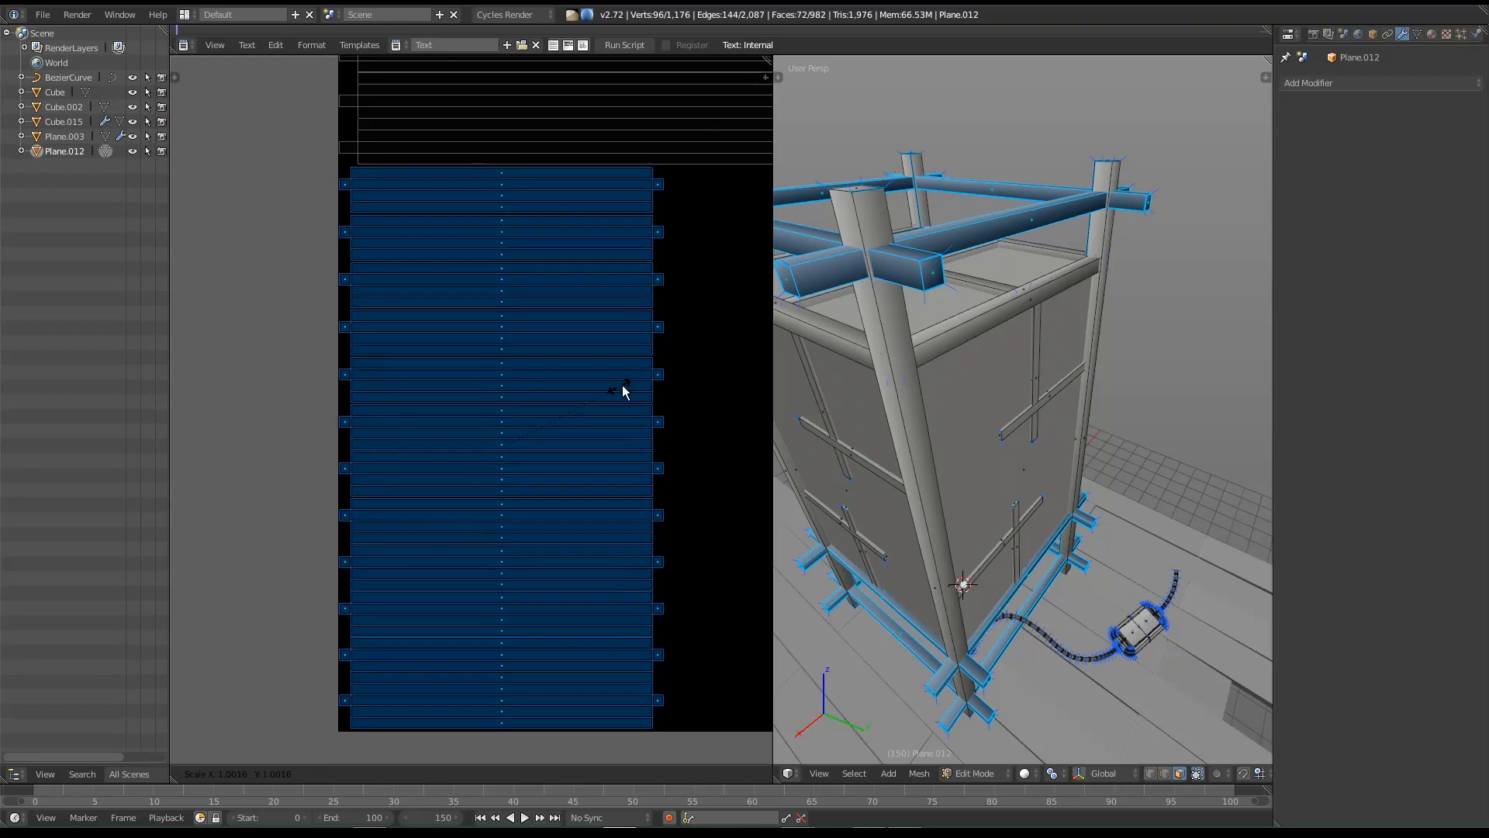
click(622, 383)
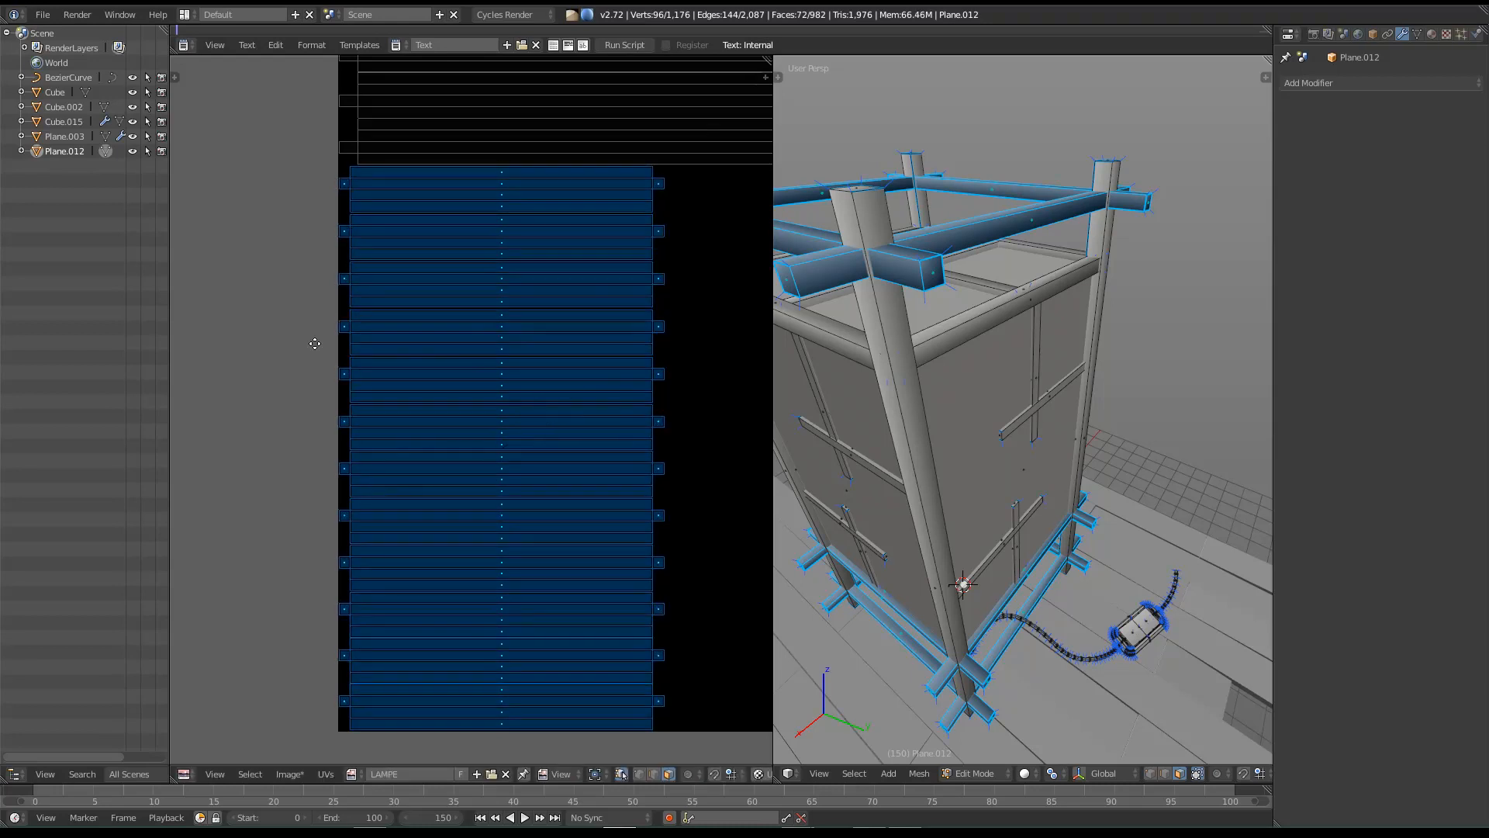
Step: Shift the bar group horizontally so its end tabs sit just inside the texture square's left edge
middle_drag(314, 391, 434, 509)
scroll(434, 508, up, 5)
middle_drag(557, 510, 496, 428)
scroll(498, 428, up, 2)
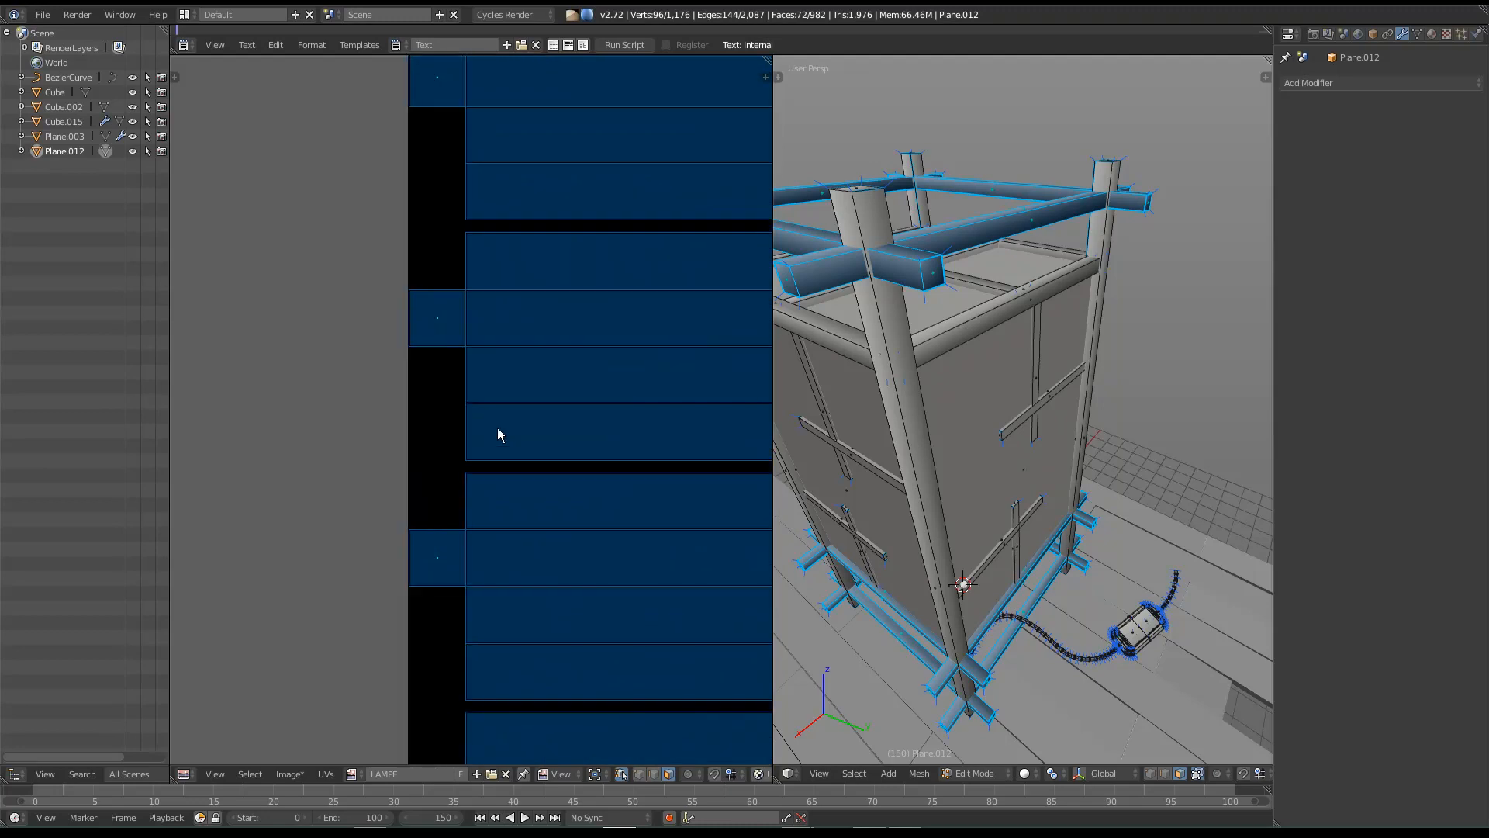
key(g)
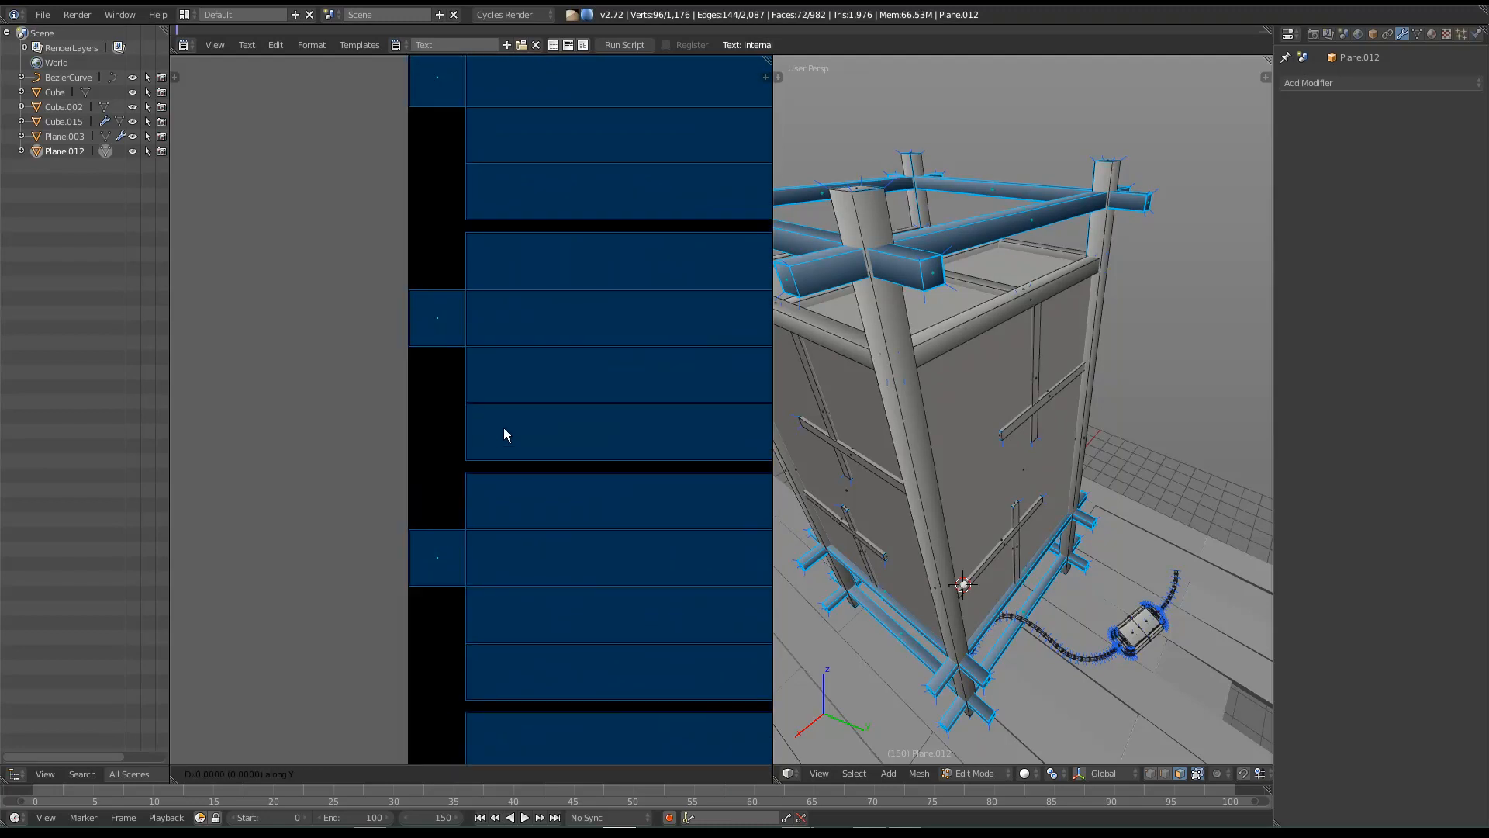
key(x)
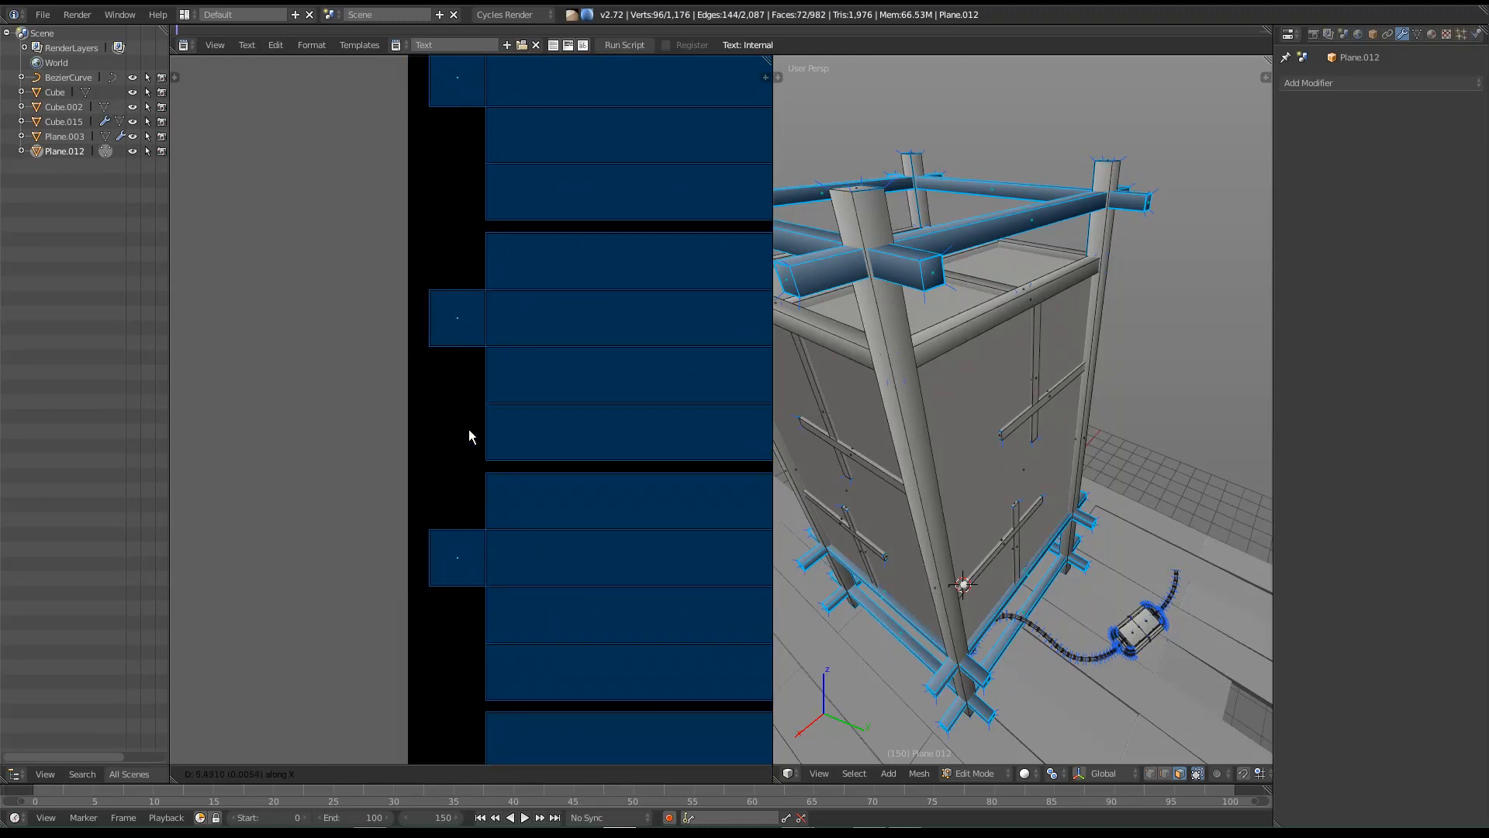
click(316, 435)
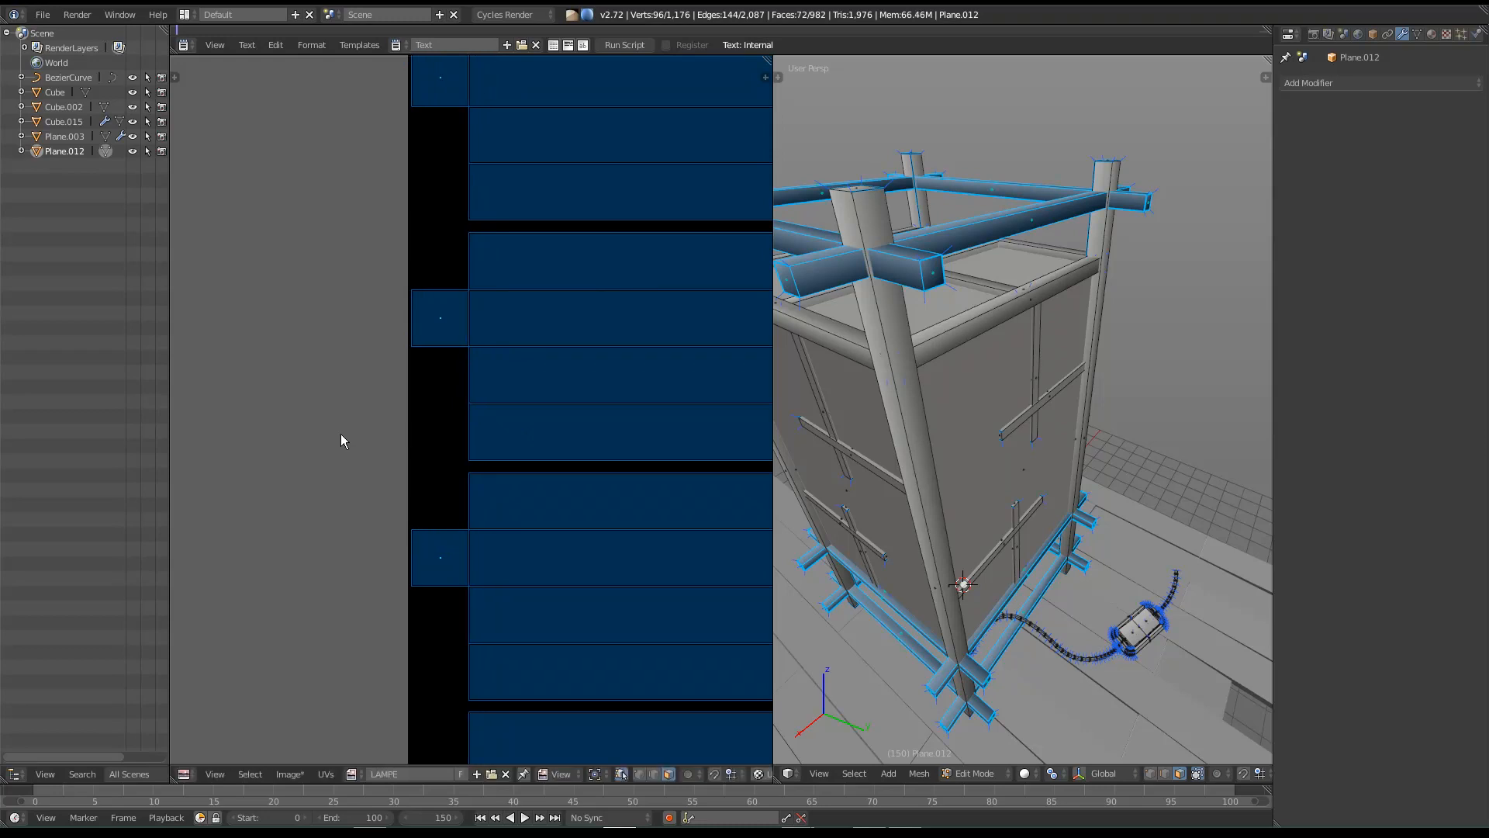
Step: Select the whole cord strip below the texture square and rotate it 90 degrees
scroll(547, 455, down, 4)
middle_drag(620, 512, 395, 481)
scroll(431, 487, down, 1)
middle_drag(438, 539, 440, 420)
middle_drag(533, 475, 535, 567)
middle_drag(915, 451, 924, 439)
middle_drag(599, 466, 375, 388)
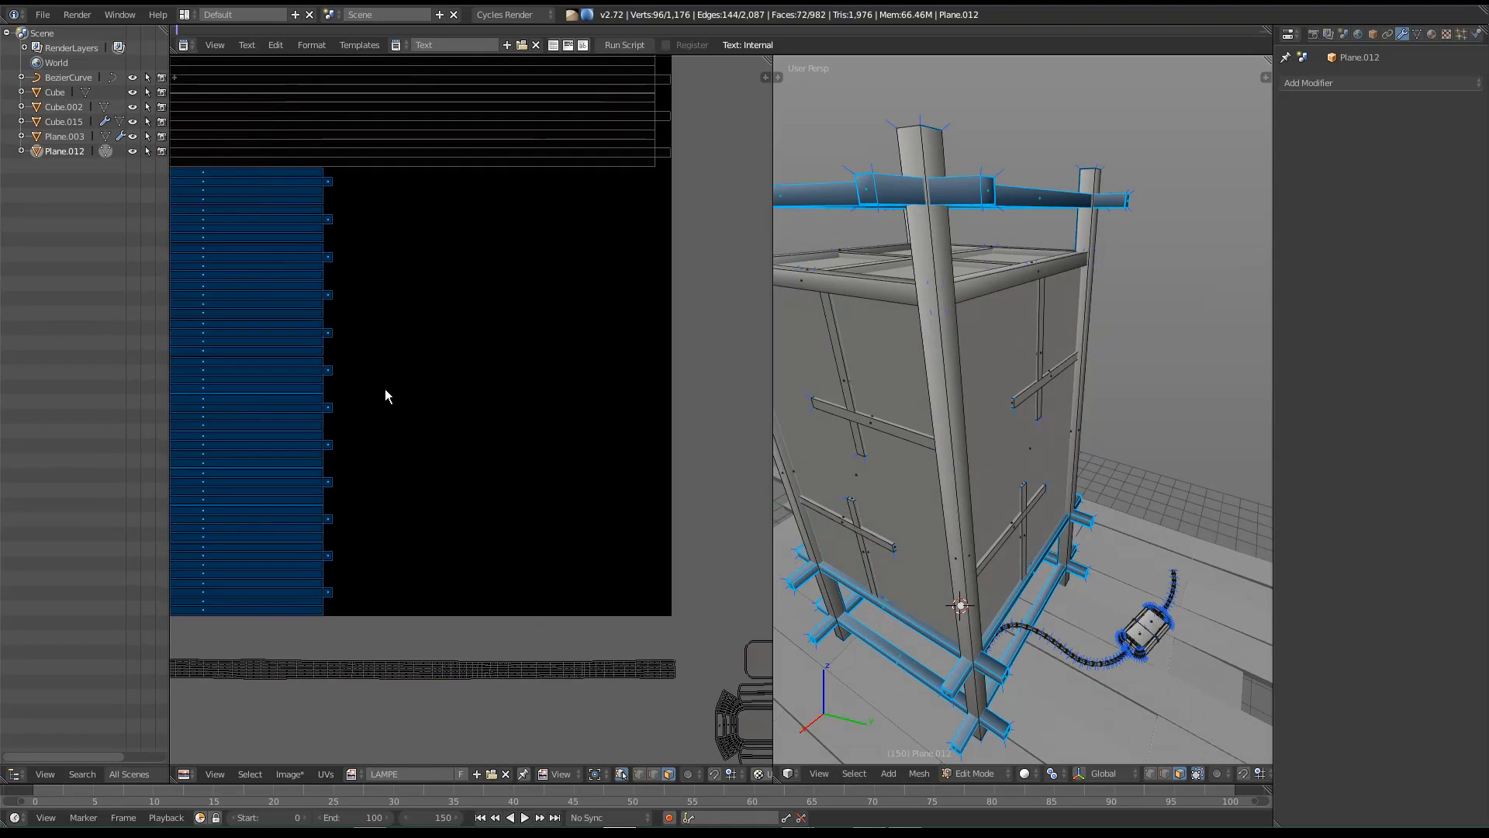
scroll(370, 417, down, 2)
middle_drag(425, 459, 435, 440)
scroll(437, 440, down, 1)
click(491, 519)
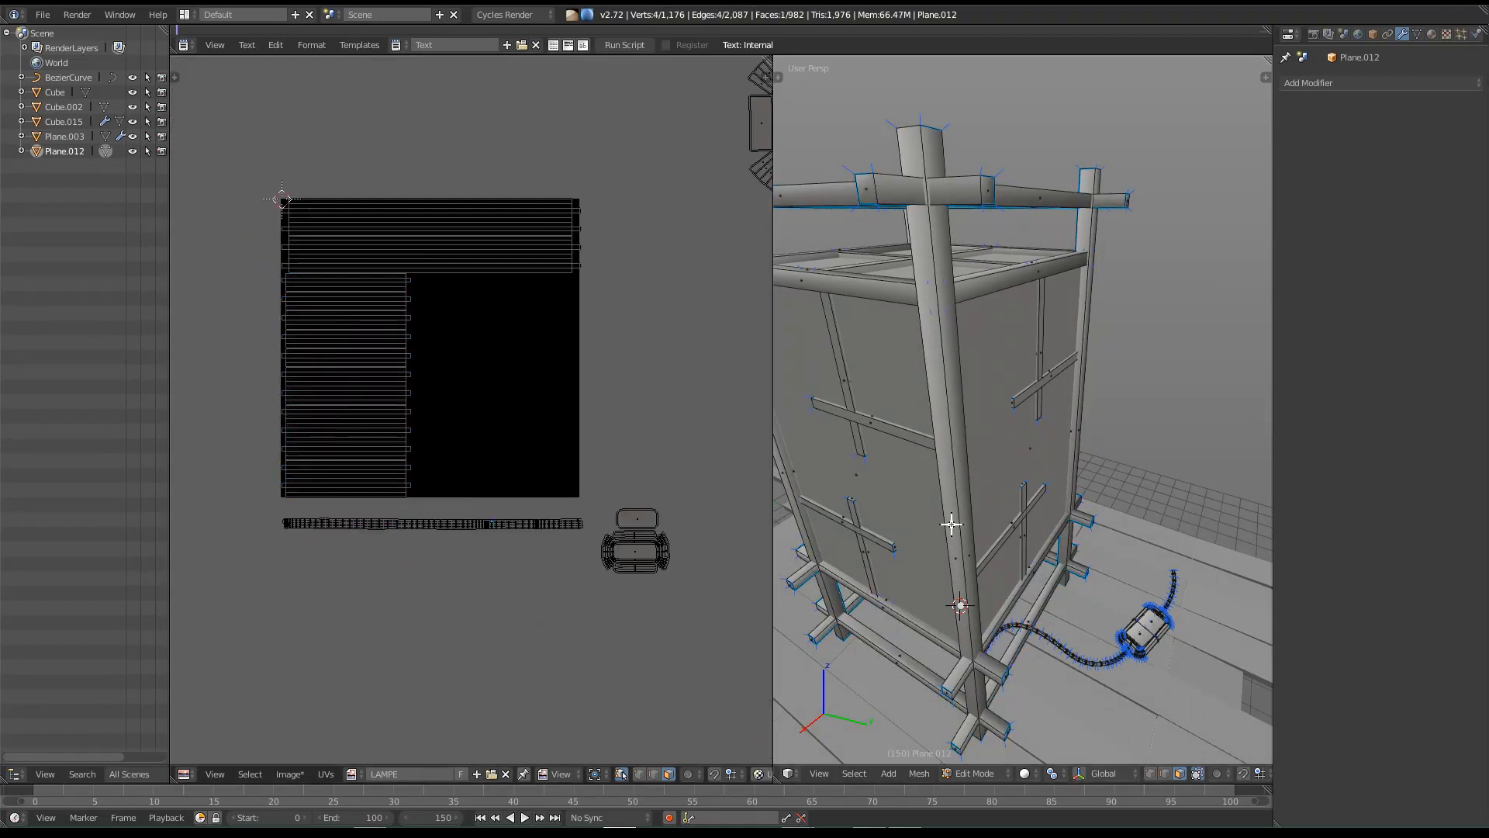
key(ctrl+l)
middle_drag(476, 470, 481, 466)
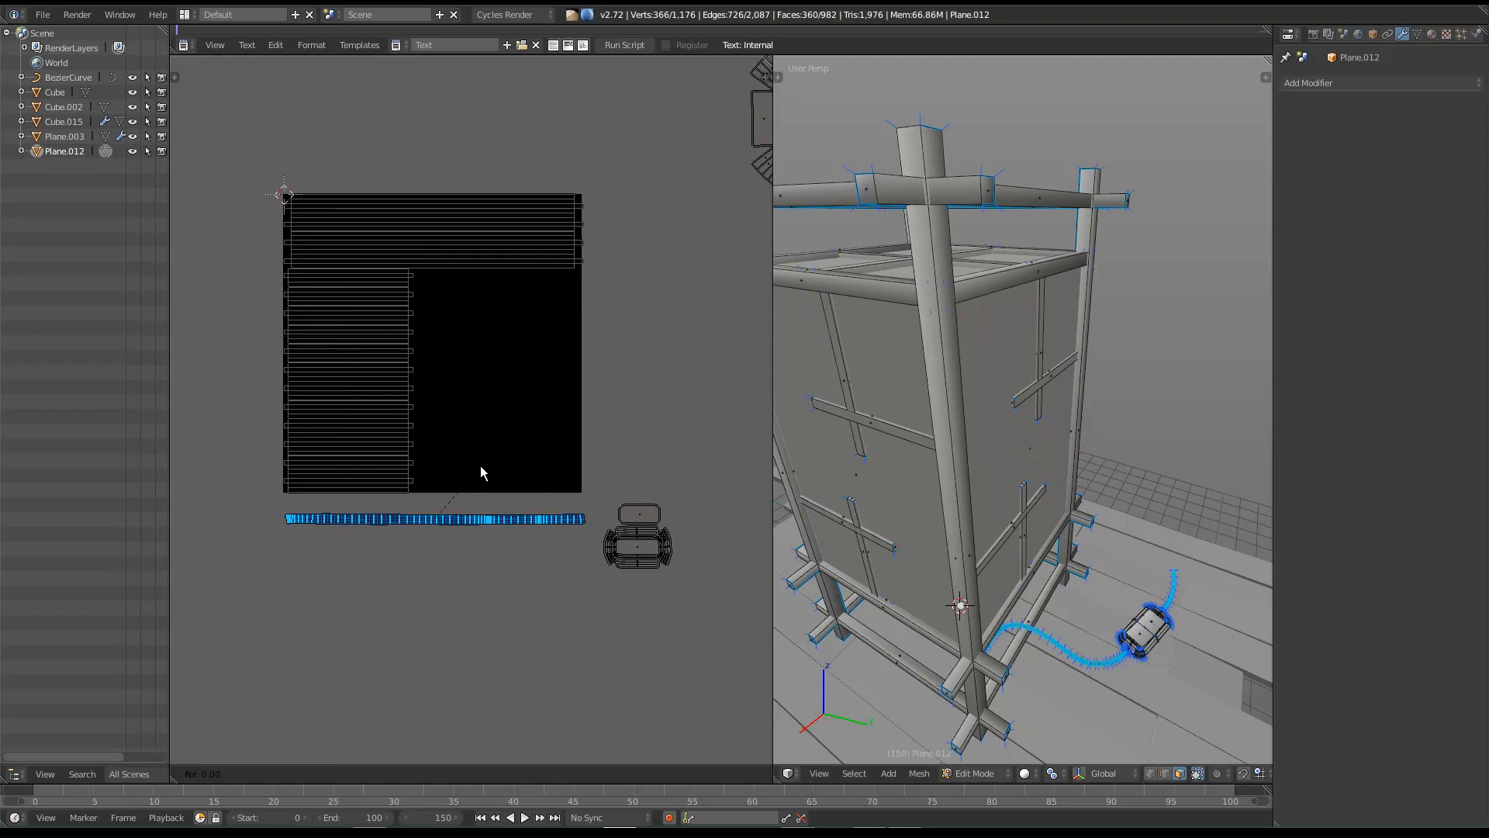
text(r90)
key(Return)
Step: Move the cord strip to the texture square's right edge and scale it to fit below the upper bars
key(g)
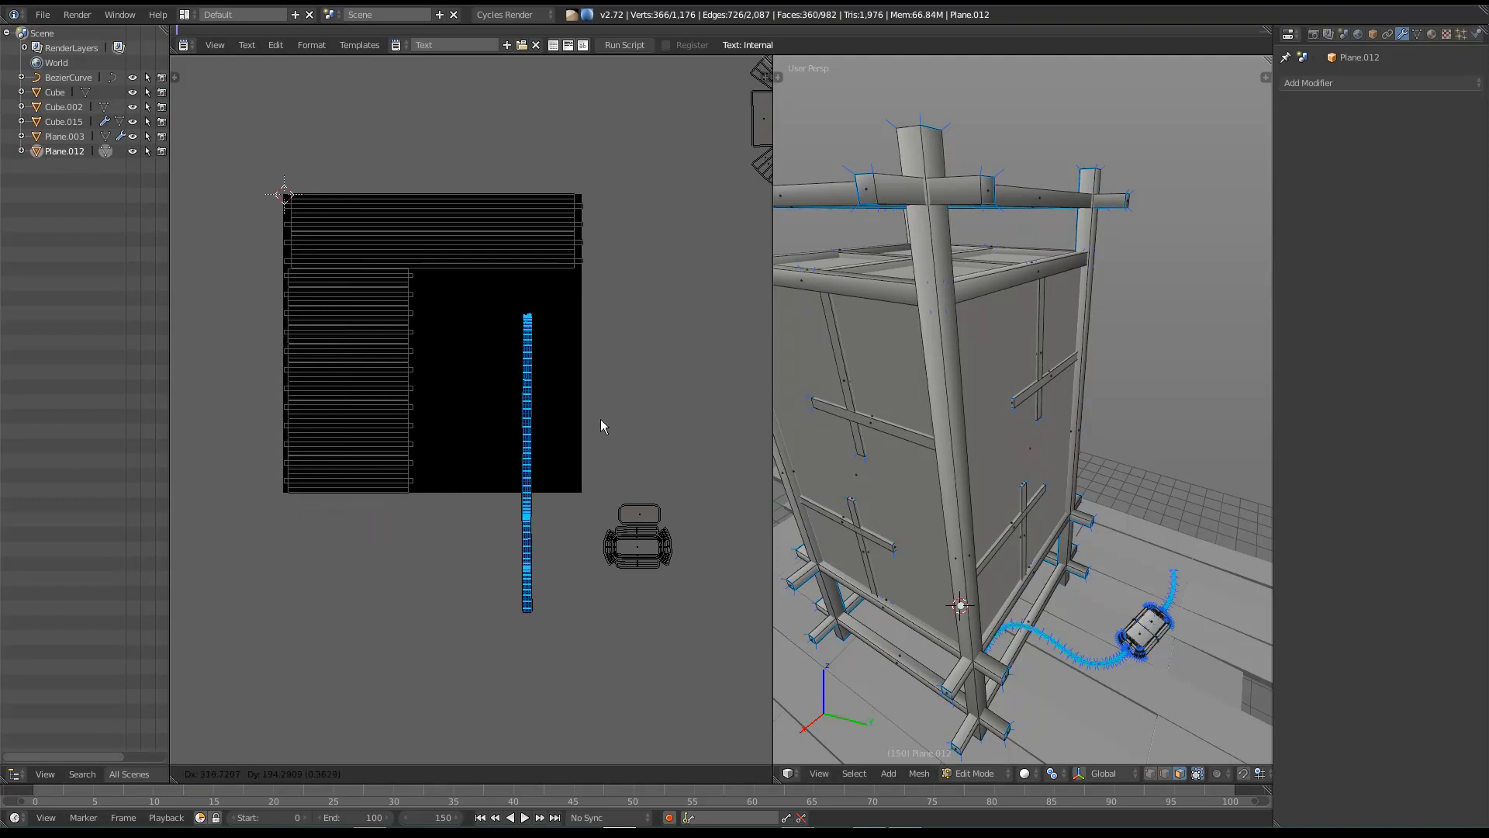
click(626, 379)
key(s)
click(617, 357)
key(g)
click(619, 359)
Step: Enlarge the cord strip slightly and reposition it to span from the upper bars to the texture square's lower edge
scroll(580, 359, up, 5)
scroll(641, 349, down, 1)
middle_drag(640, 349, 634, 405)
key(s)
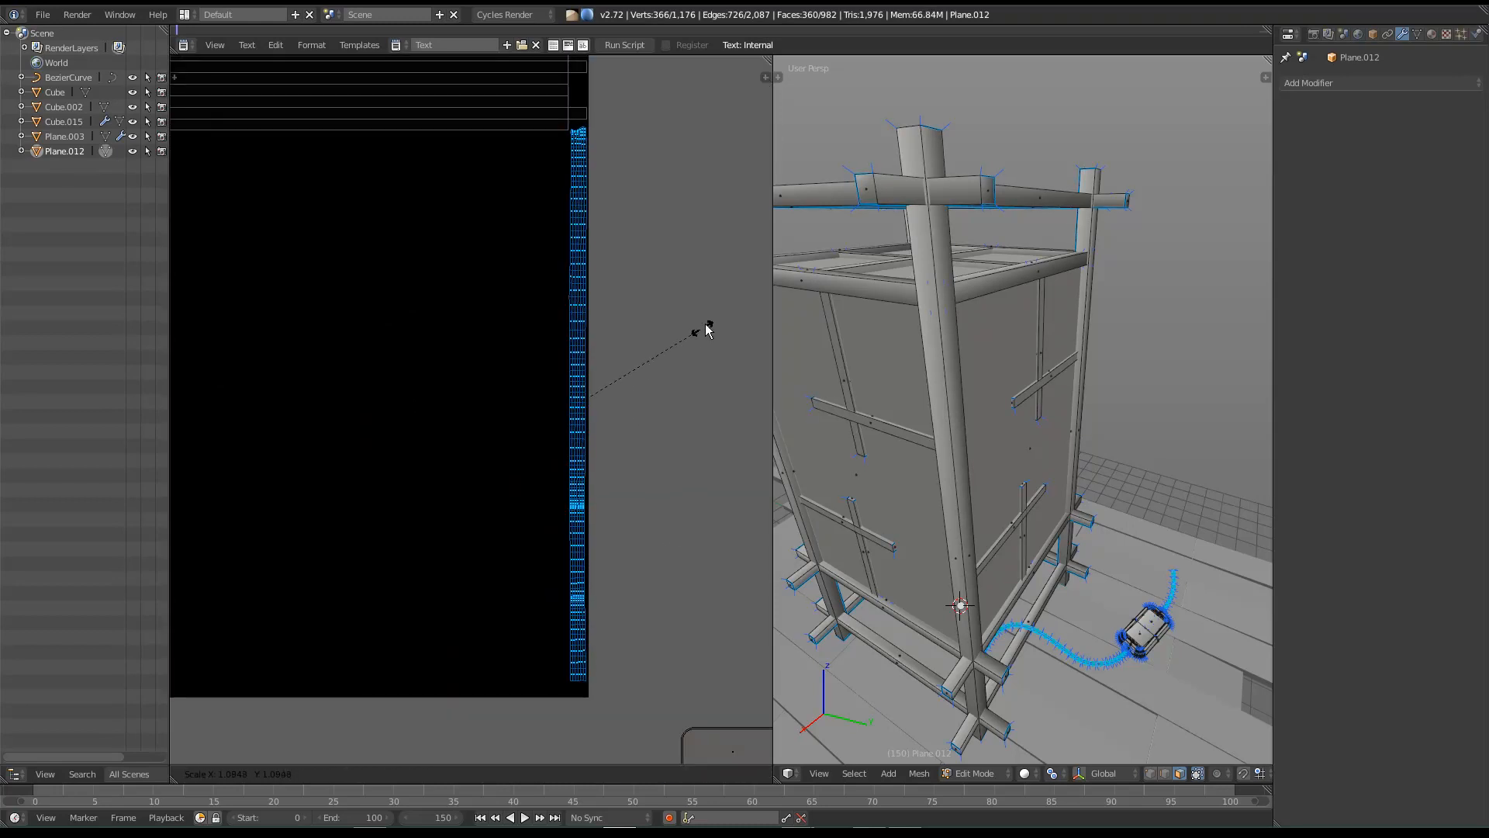
click(732, 296)
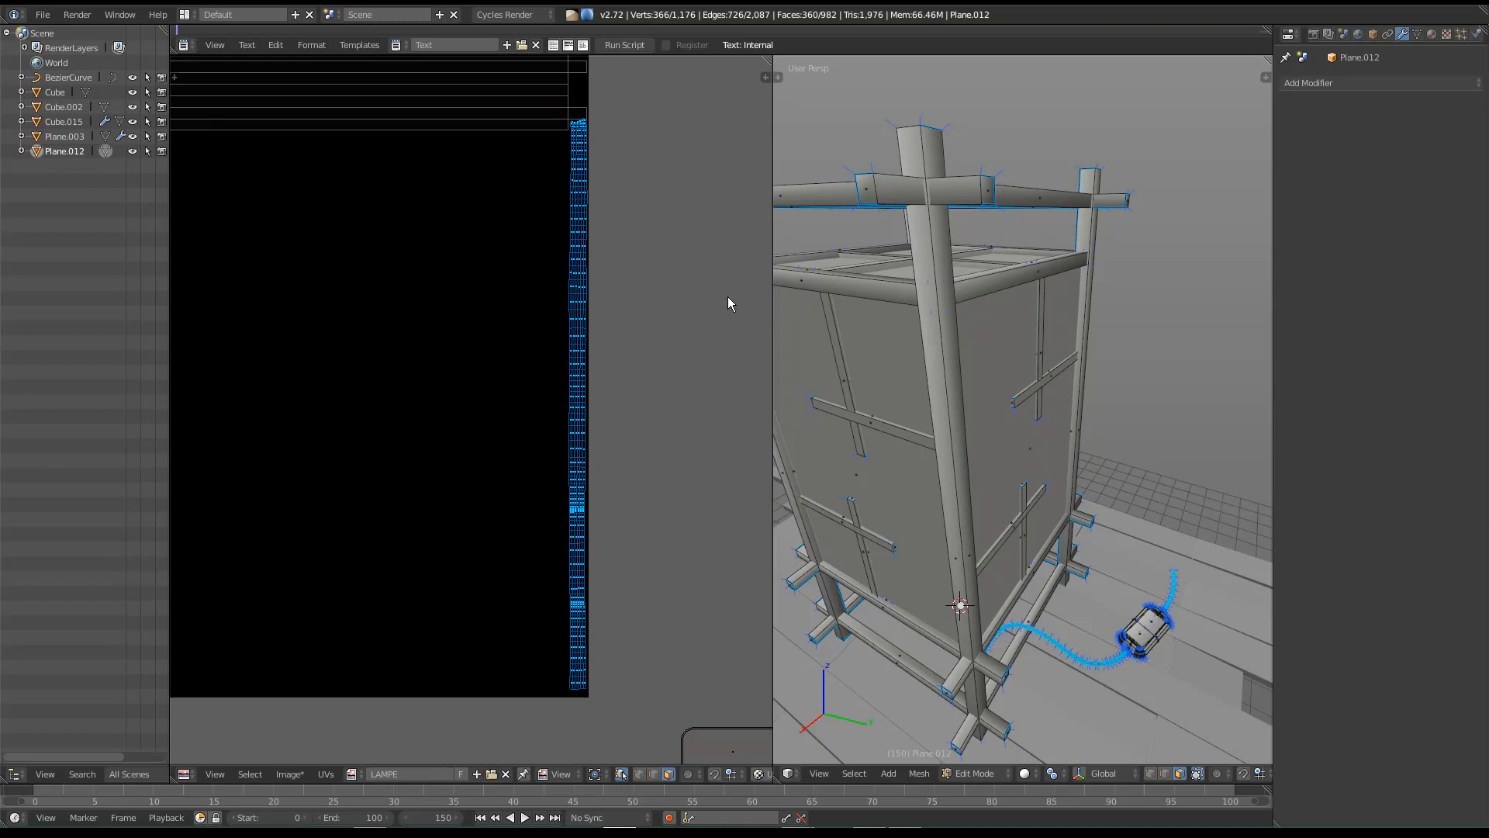
key(g)
click(725, 314)
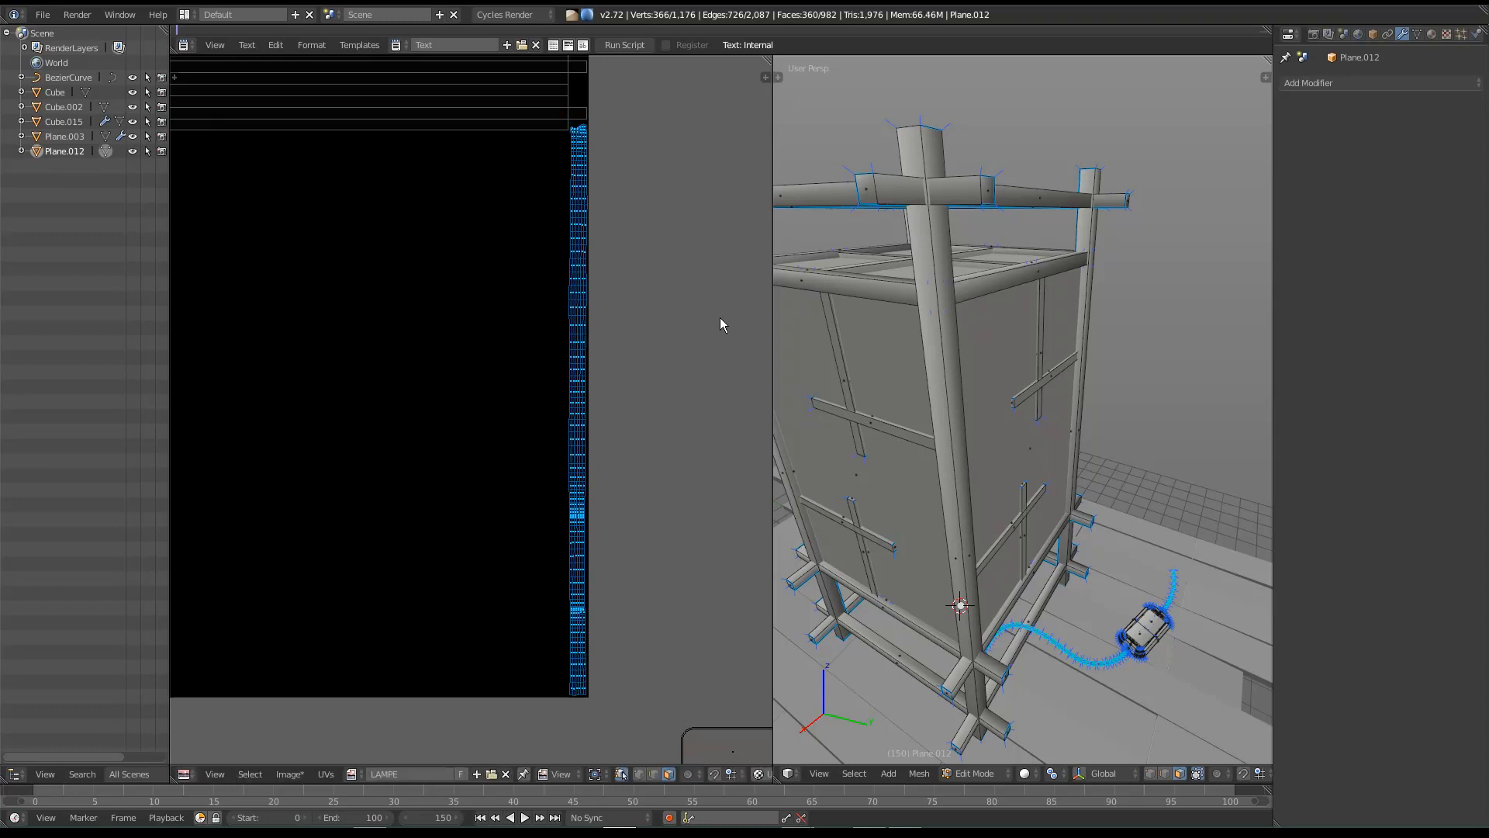
Step: Examine the cord strip's fit along the texture square's right edge from its upper to its lower end
scroll(607, 462, up, 3)
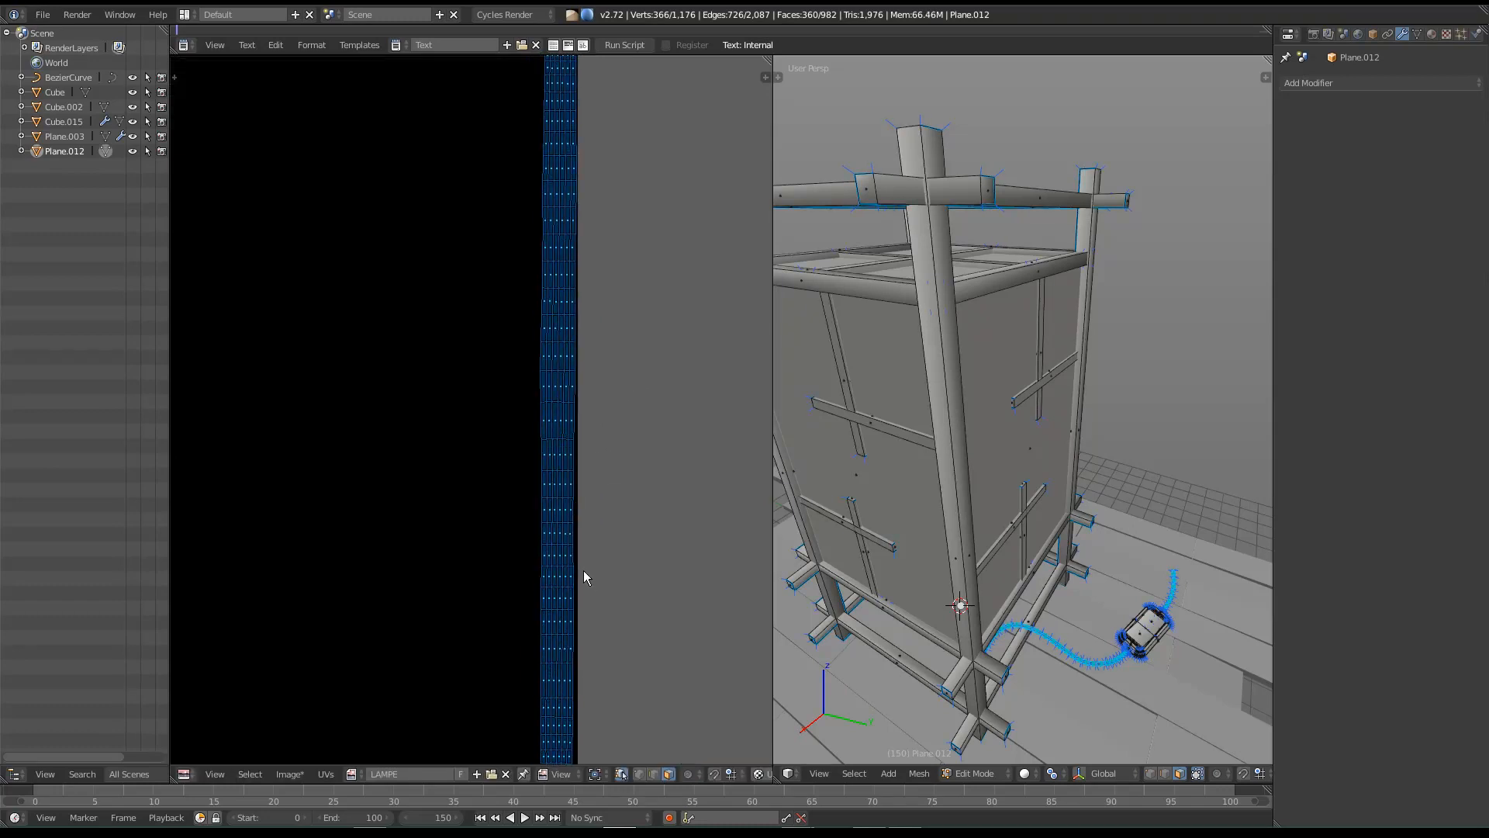
middle_drag(588, 264, 596, 467)
scroll(595, 467, up, 3)
middle_drag(595, 244, 603, 402)
scroll(602, 408, down, 2)
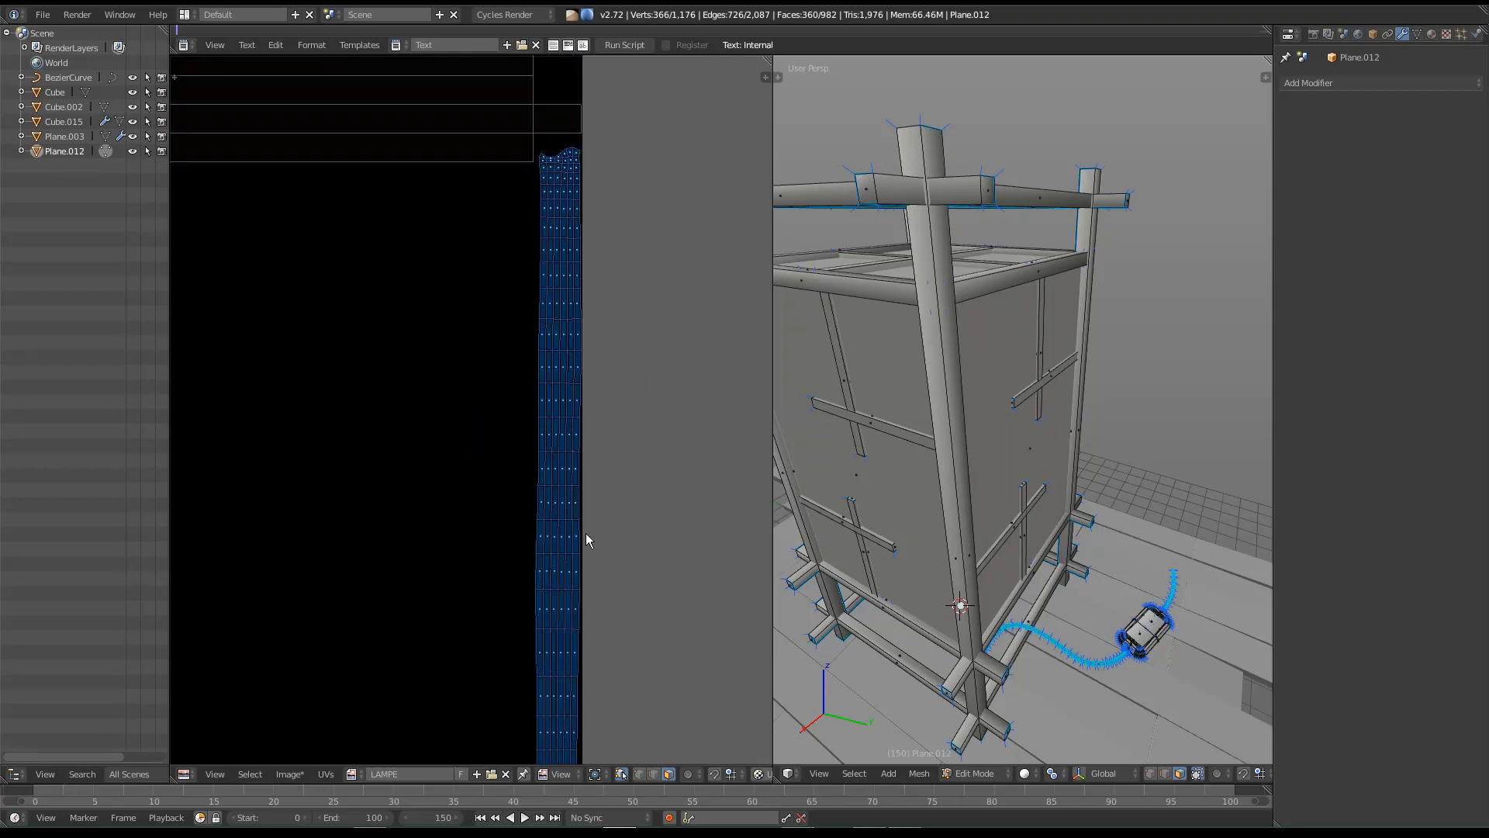
middle_drag(619, 565, 632, 346)
middle_drag(618, 493, 614, 343)
middle_drag(609, 562, 605, 491)
shift+middle_drag(1014, 524, 1015, 485)
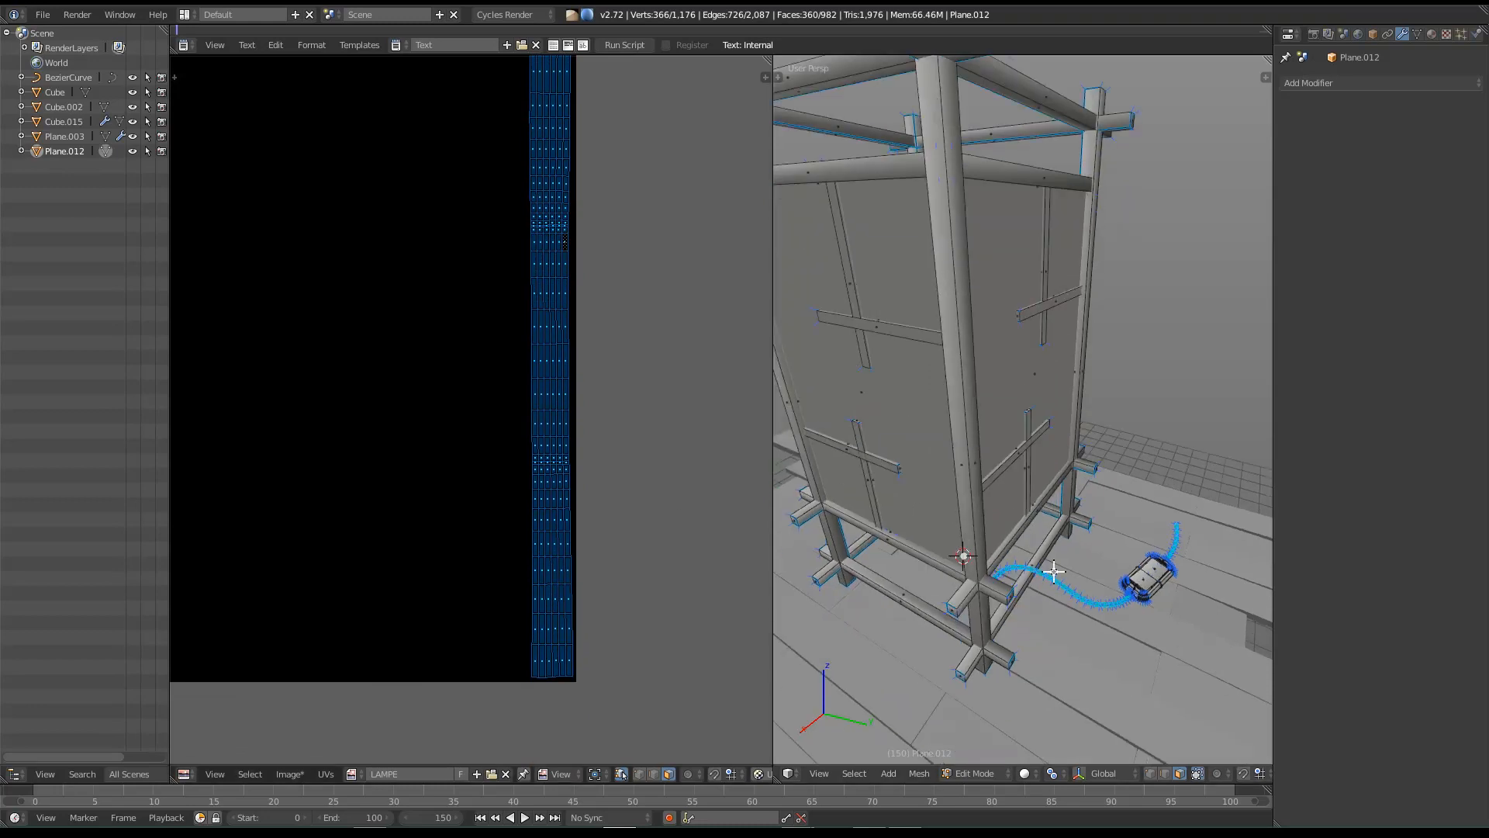
Step: Select the lowest group of horizontal bar islands left of the texture square and rotate it so the bars stand vertically
middle_drag(473, 510, 589, 532)
scroll(588, 532, down, 6)
middle_drag(384, 515, 493, 479)
scroll(371, 511, down, 8)
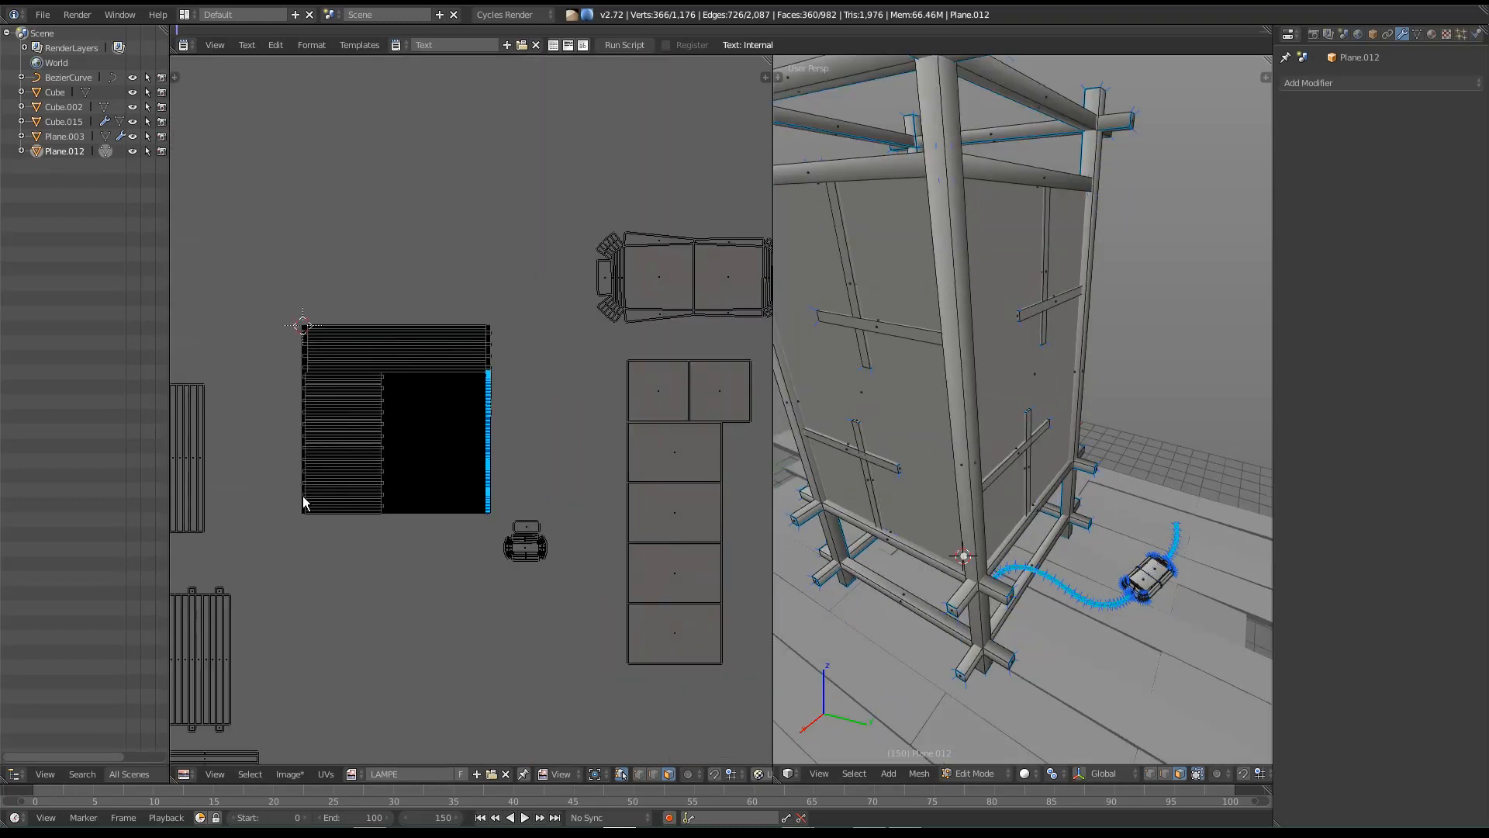
middle_drag(332, 548, 406, 515)
scroll(358, 509, up, 1)
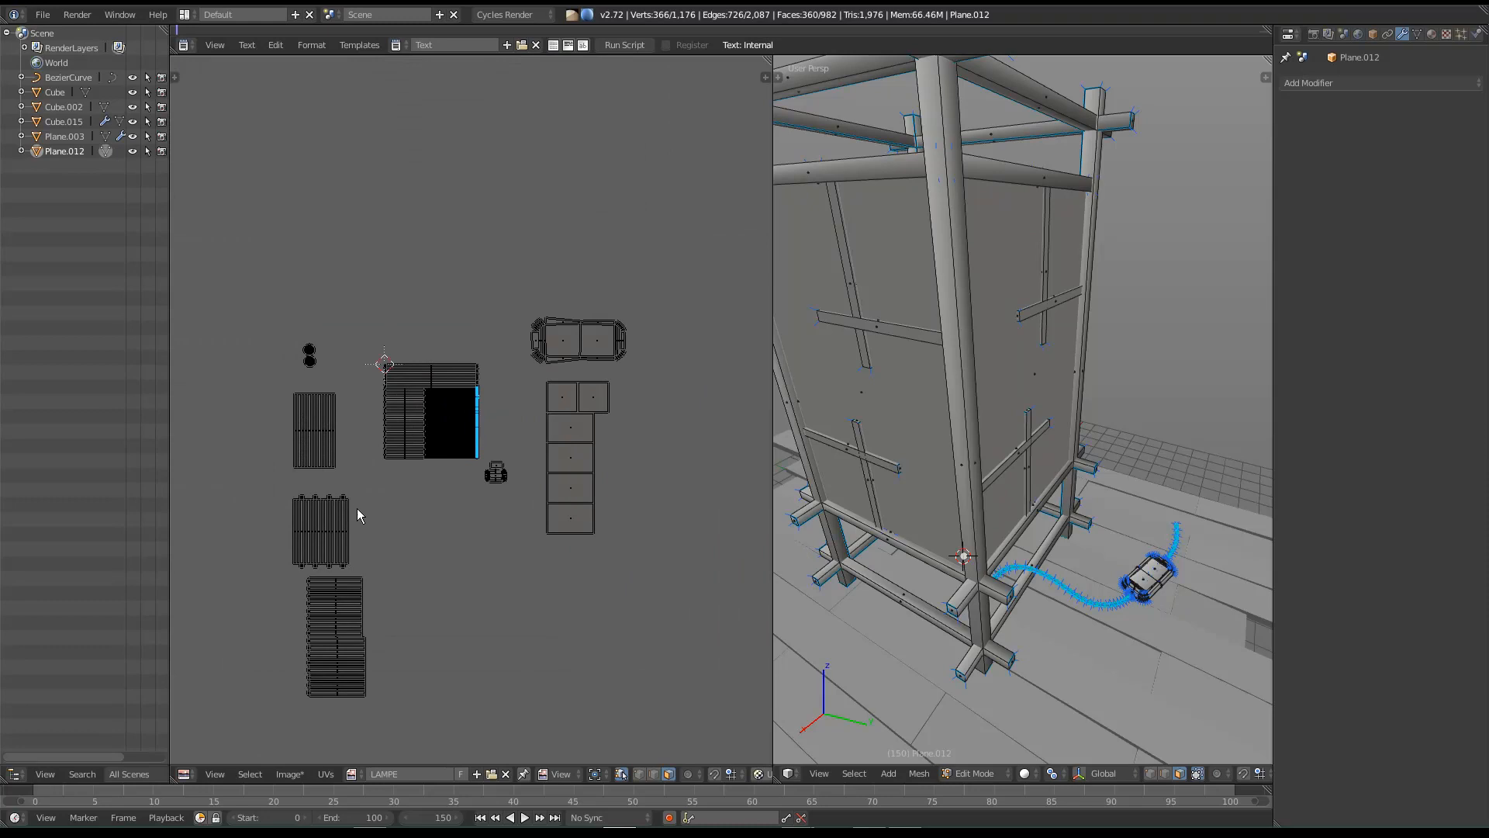
scroll(331, 544, up, 1)
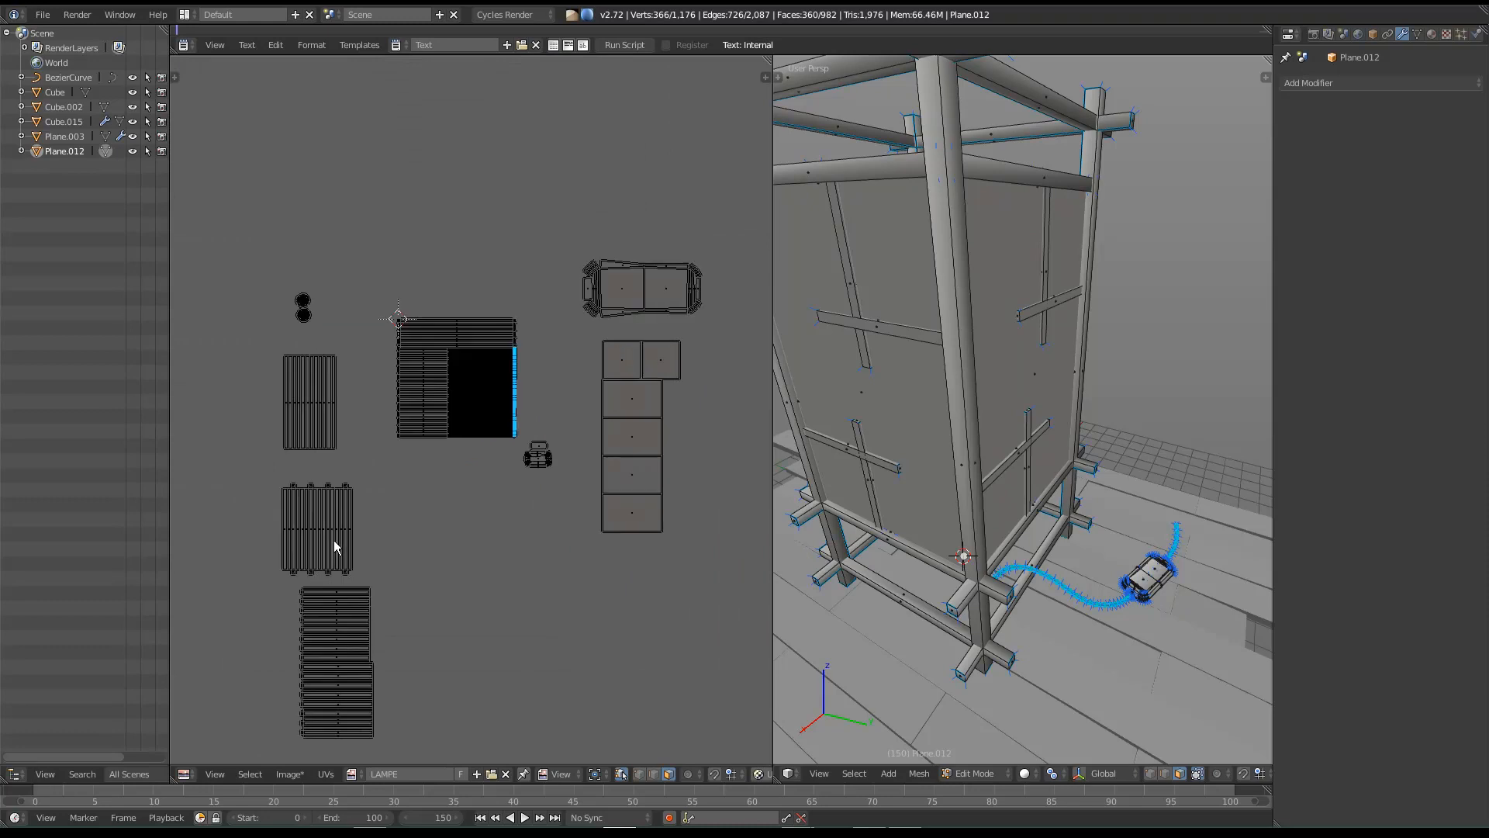
right_click(335, 603)
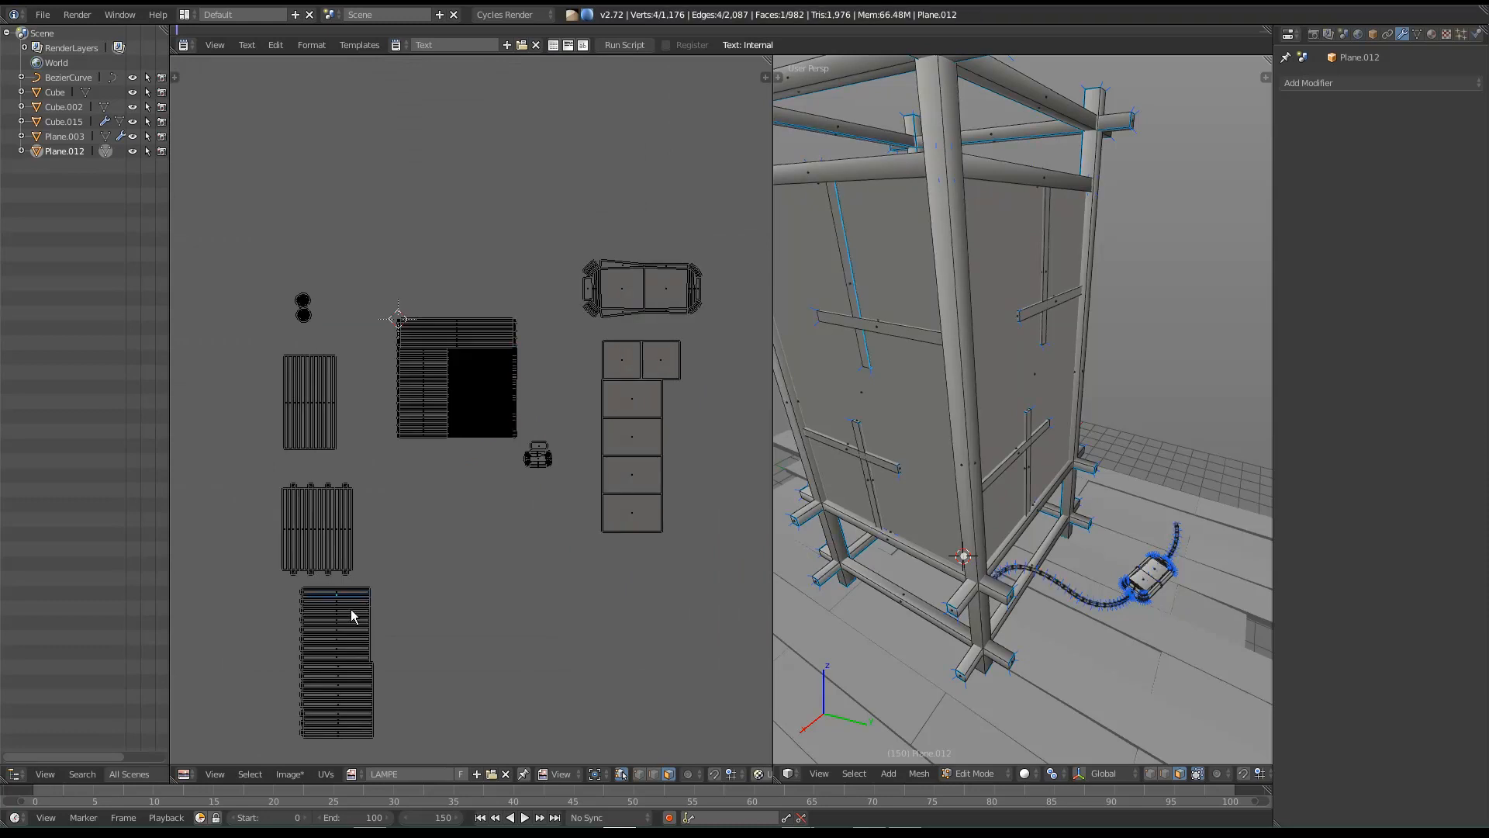
key(b)
drag(401, 740, 273, 585)
middle_drag(393, 399, 415, 446)
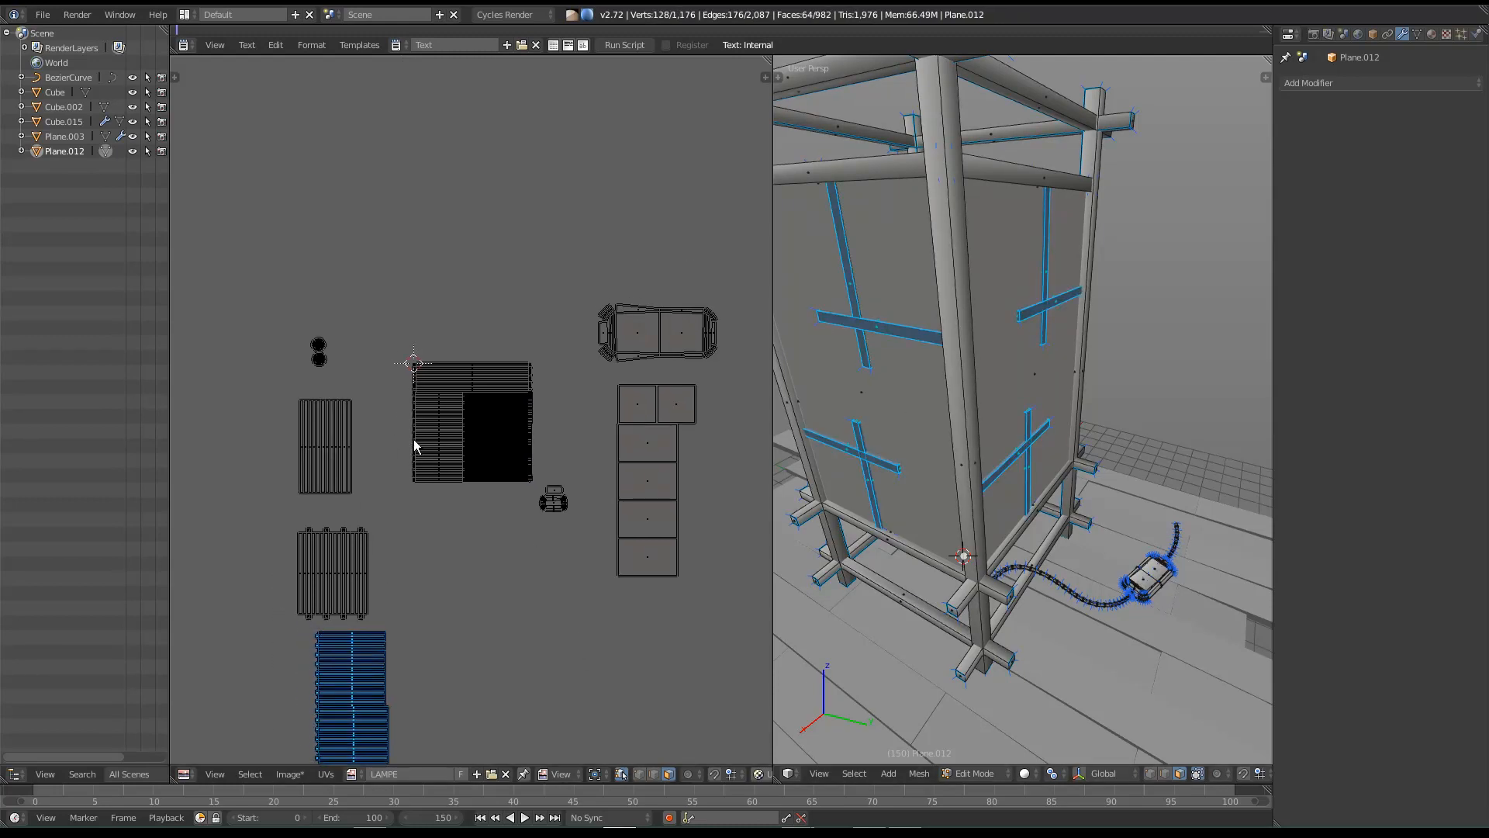
key(r)
click(486, 613)
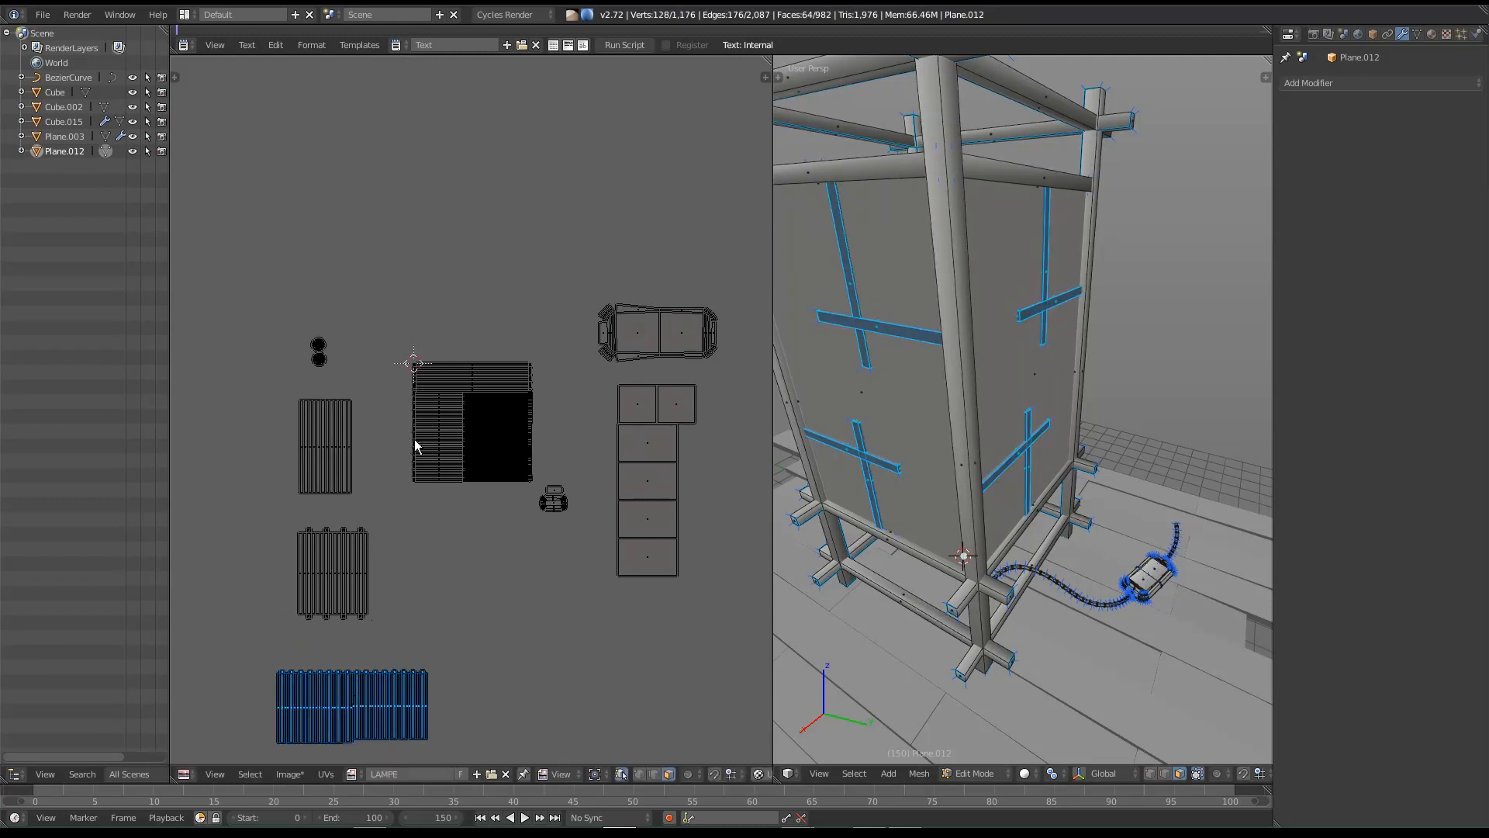
Step: Scale the rotated lattice bar group down and move it into the empty area of the texture square
key(s)
click(421, 708)
key(g)
click(512, 390)
Step: Enlarge the lattice bar group and place it below the upper bars, spanning from the horizontal bar group to the cord strip
scroll(511, 385, up, 7)
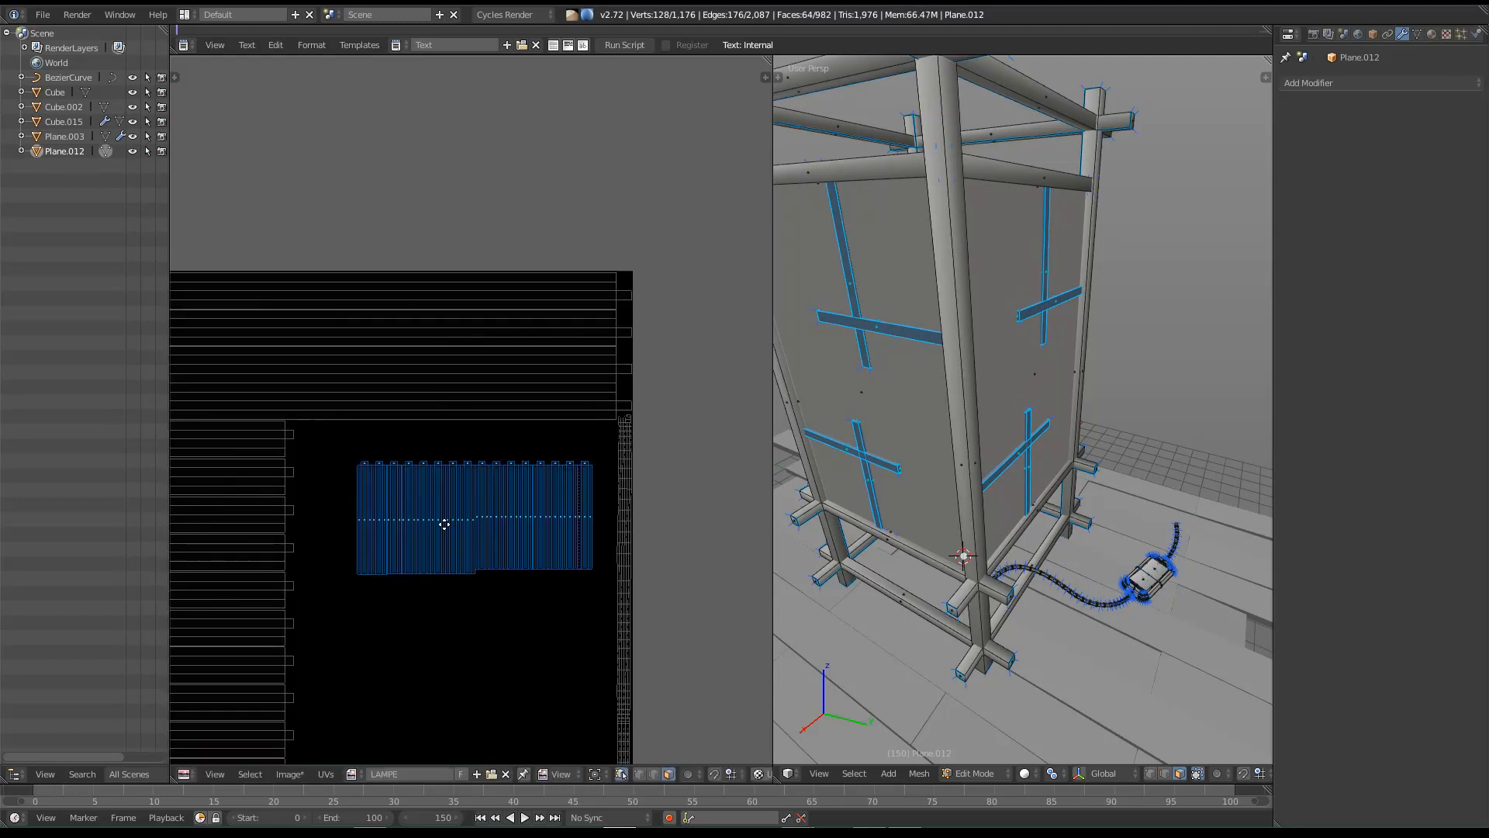
key(s)
click(757, 463)
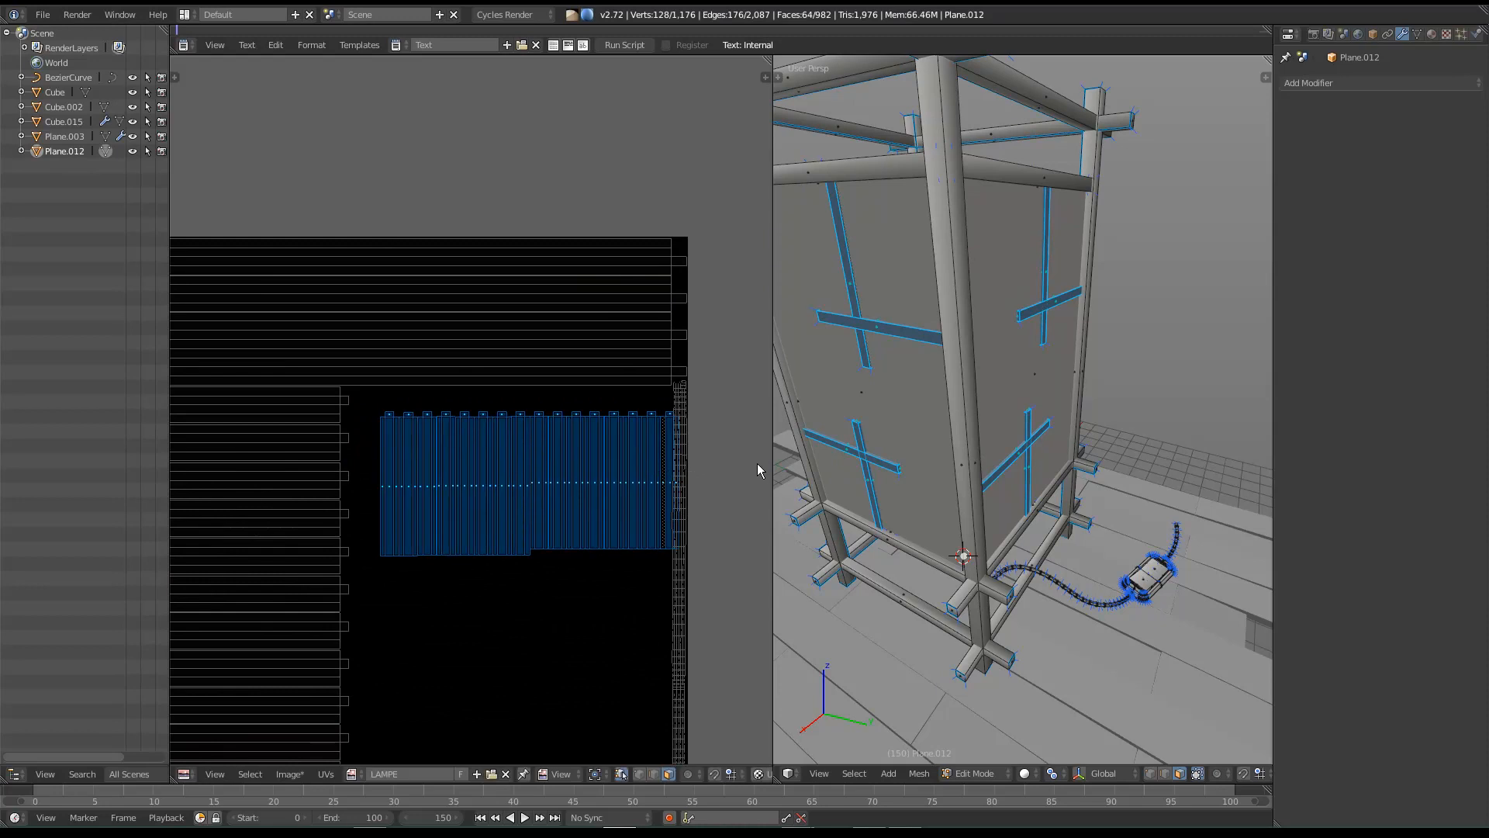
key(g)
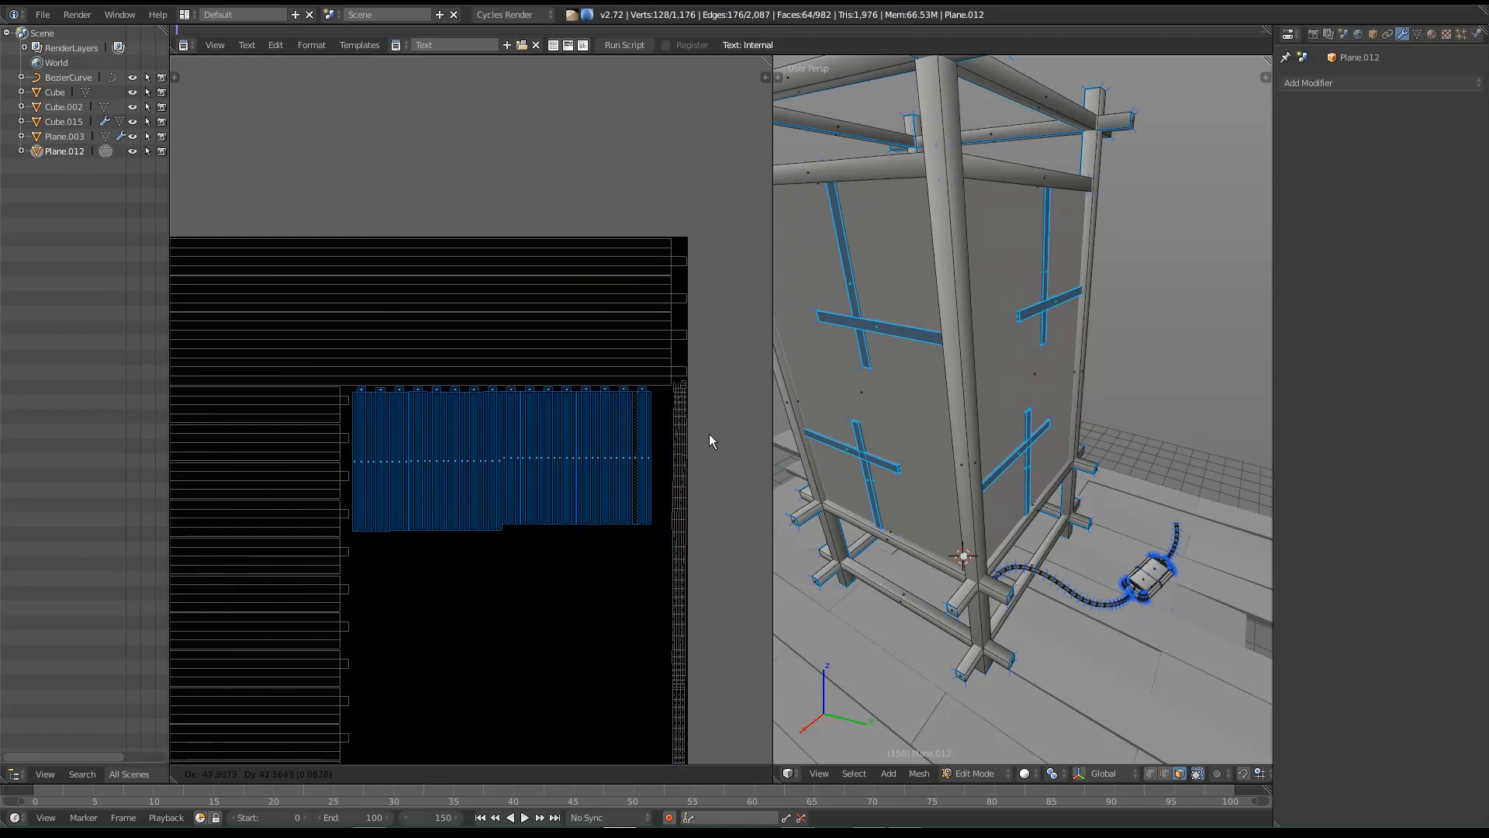
click(709, 435)
scroll(692, 443, up, 1)
key(s)
click(713, 458)
key(g)
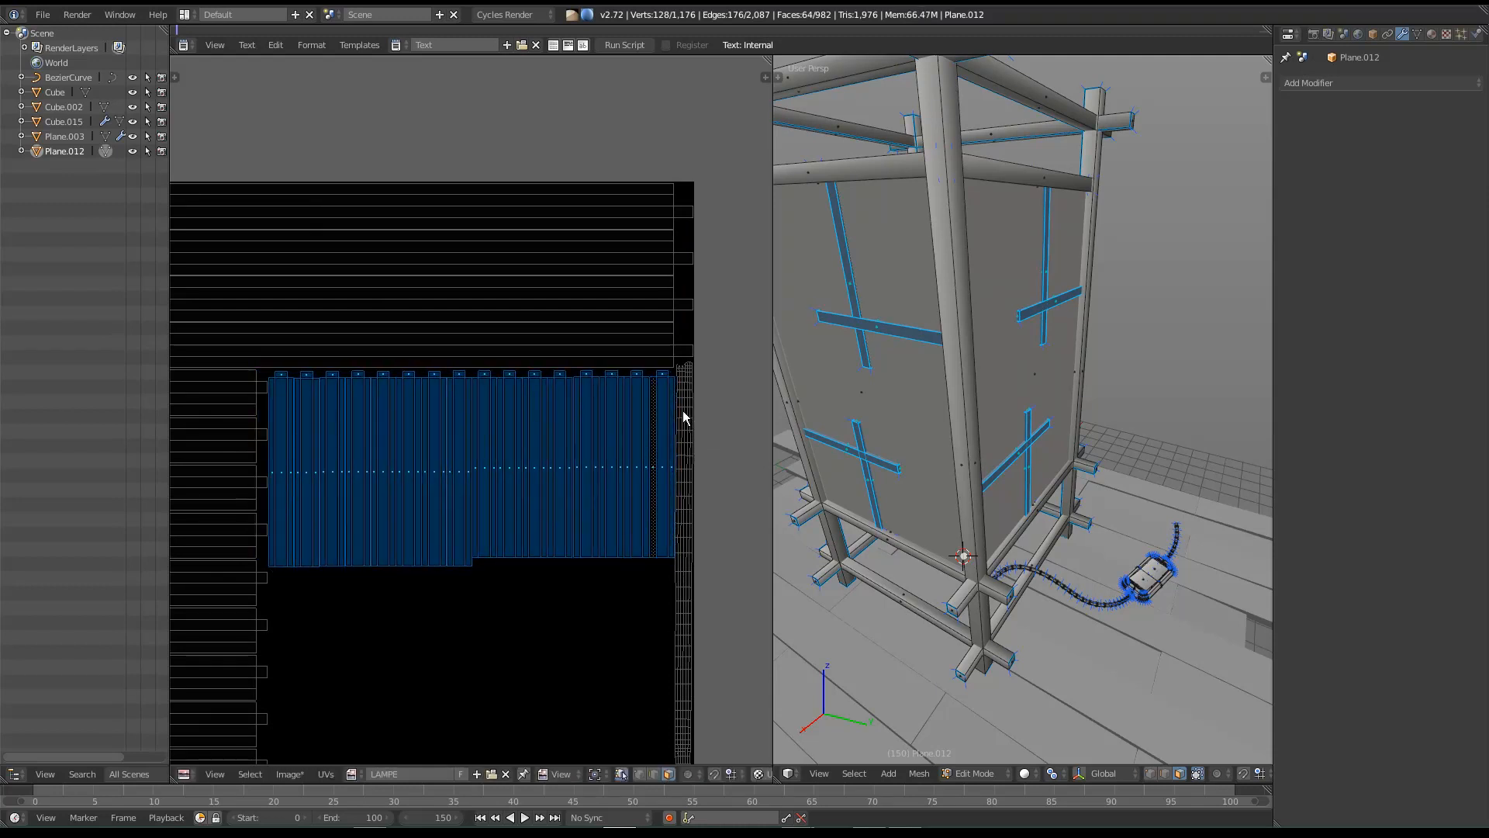
click(677, 412)
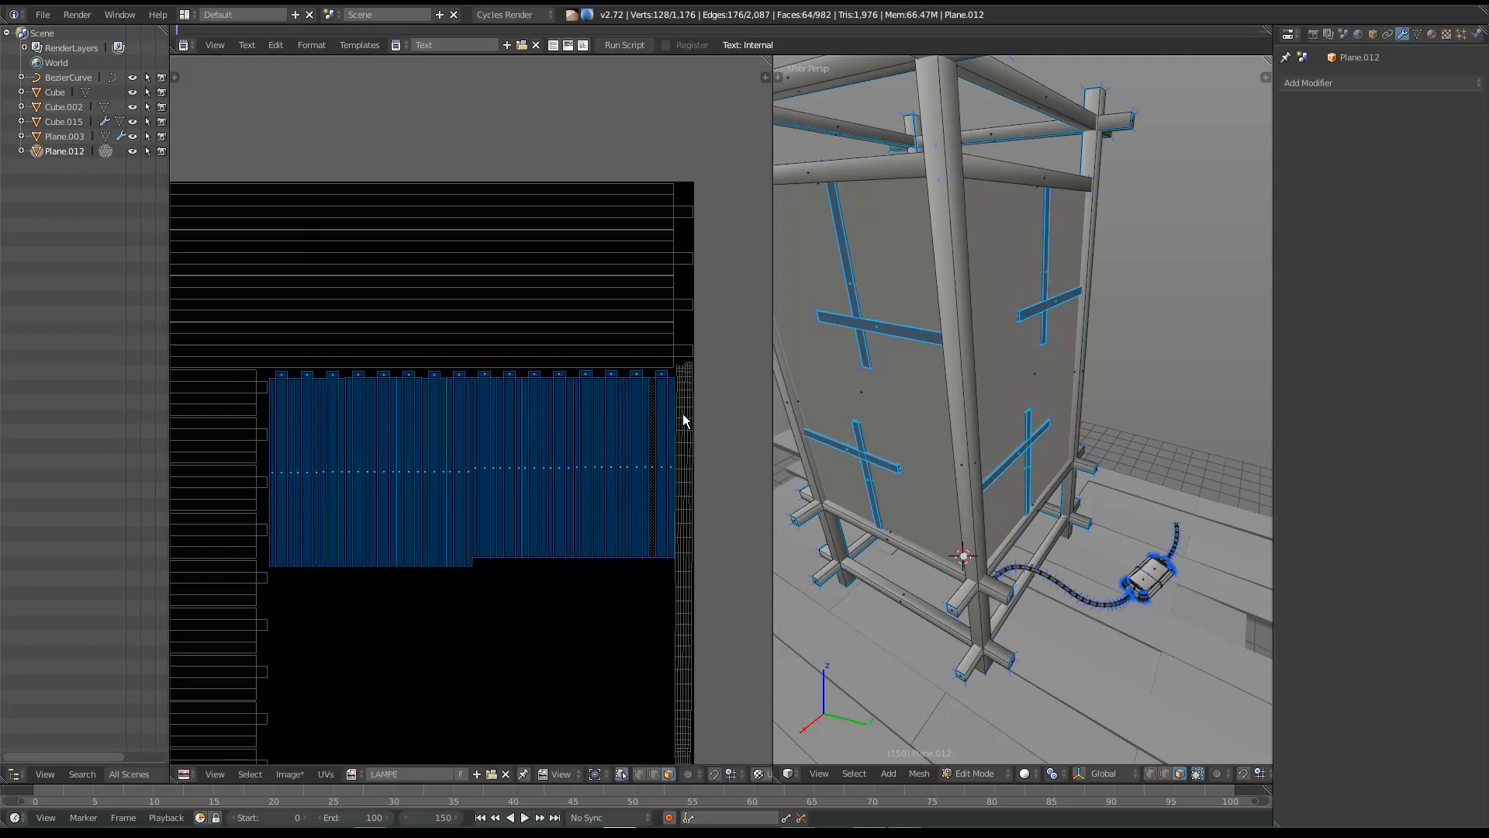
Step: Compress the lattice bar group vertically and move it straight up against the upper bars
key(s)
key(y)
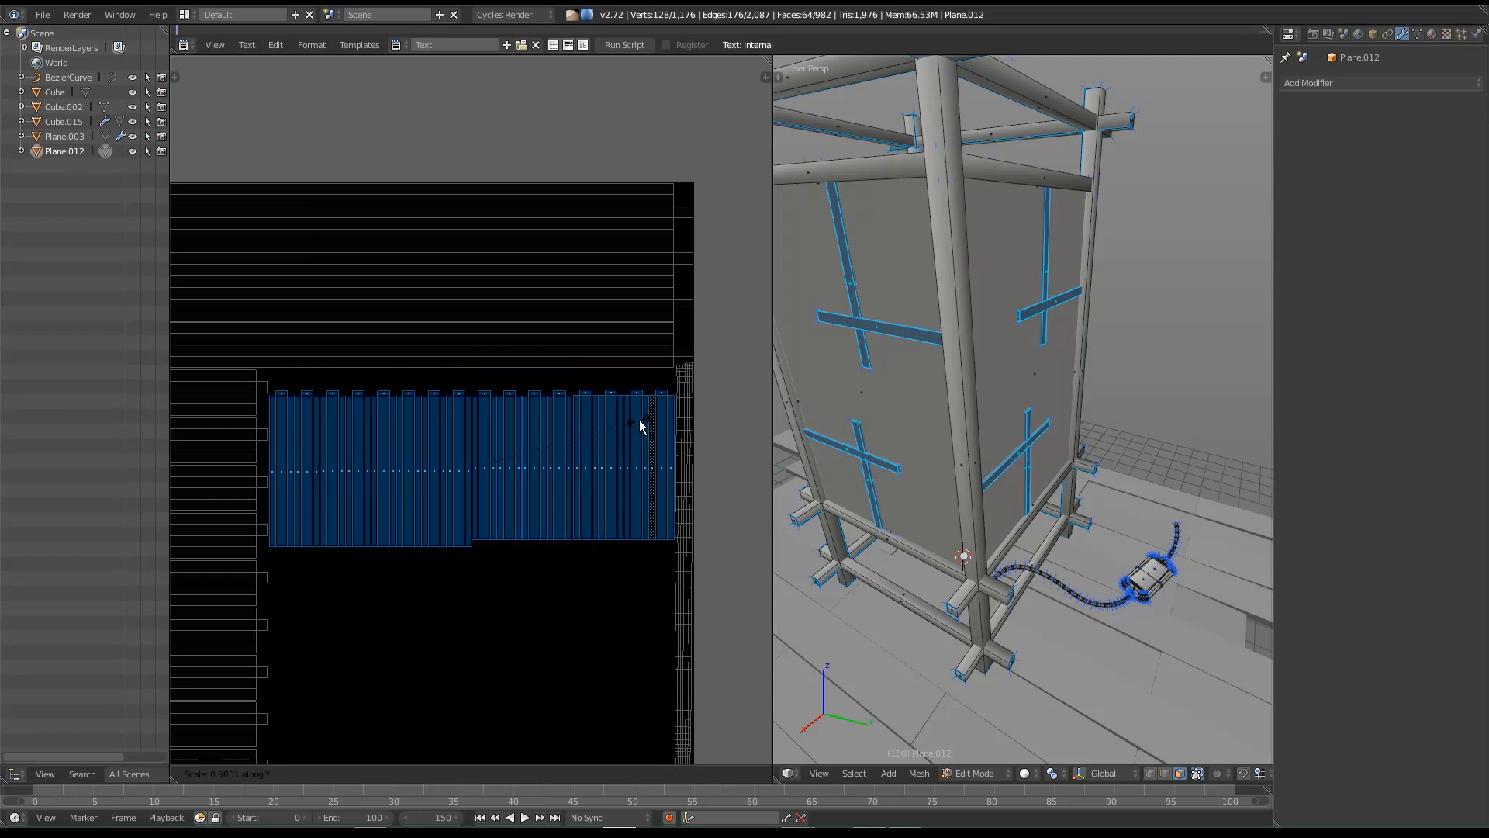
click(631, 425)
key(g)
key(y)
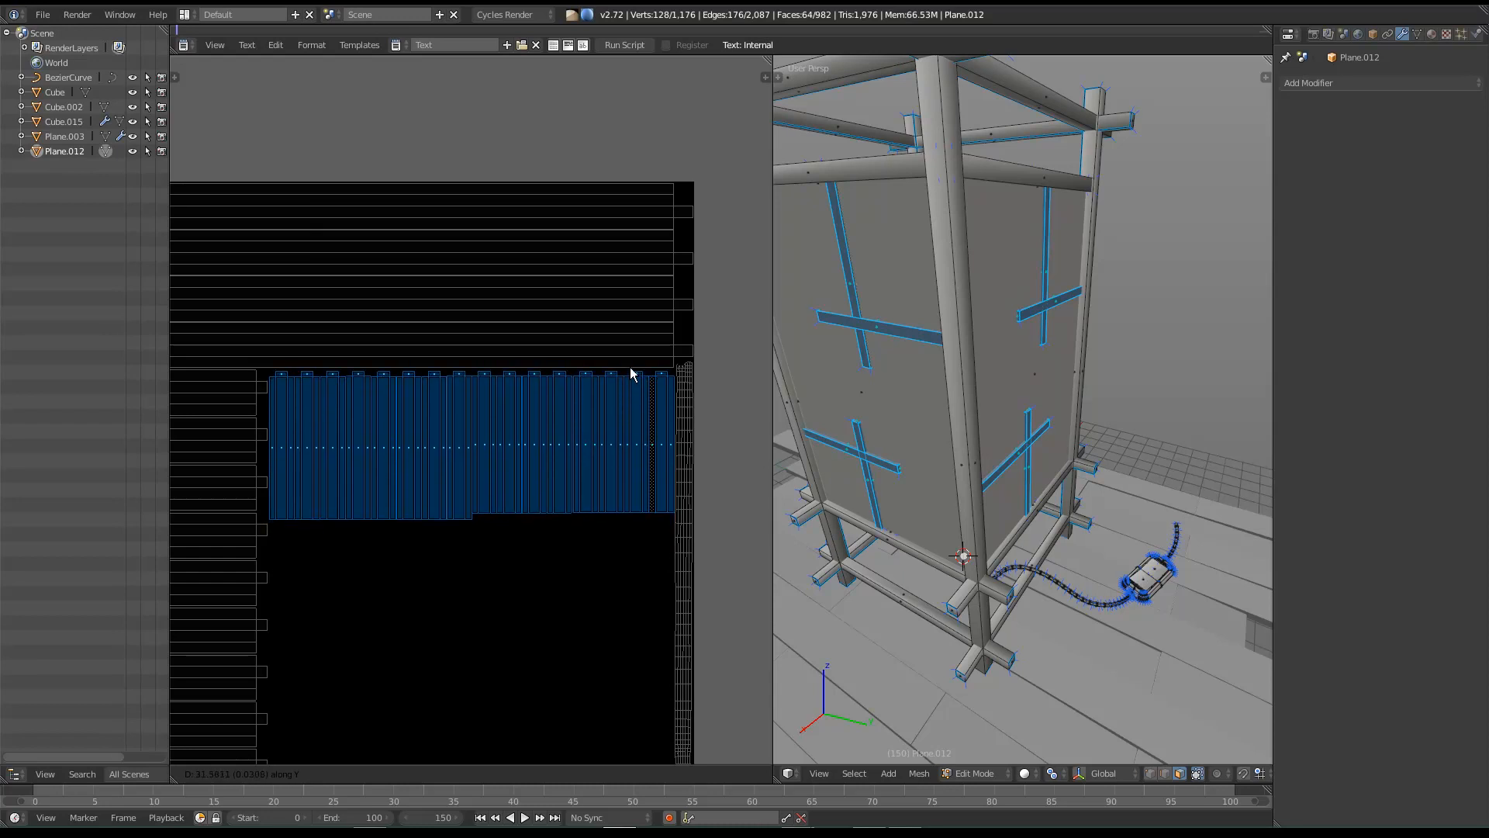
click(630, 384)
Step: Examine the lattice group's fit against the neighbouring islands and the free space remaining in the texture square
scroll(635, 486, up, 3)
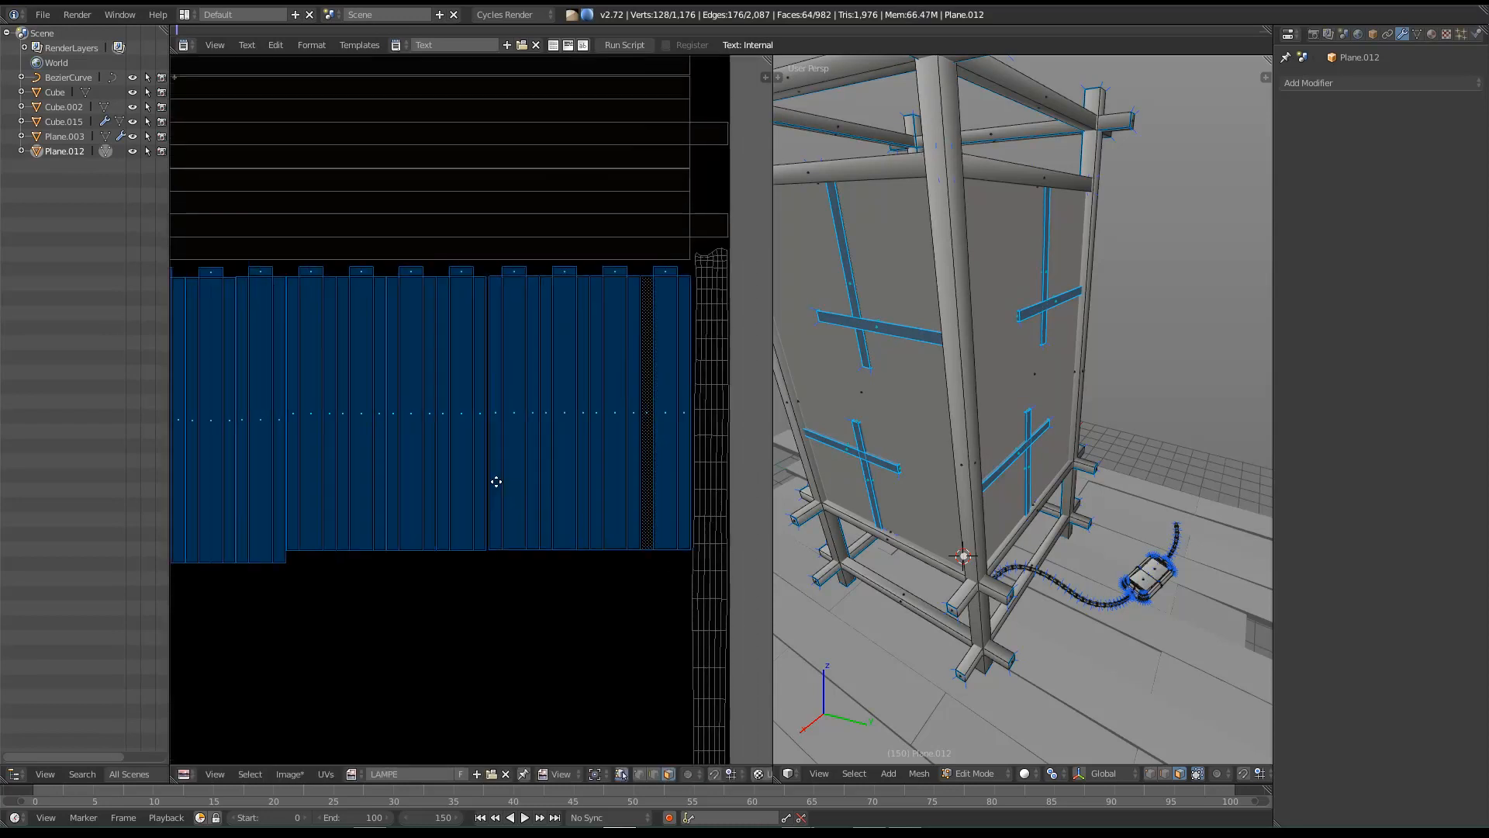
scroll(631, 491, down, 4)
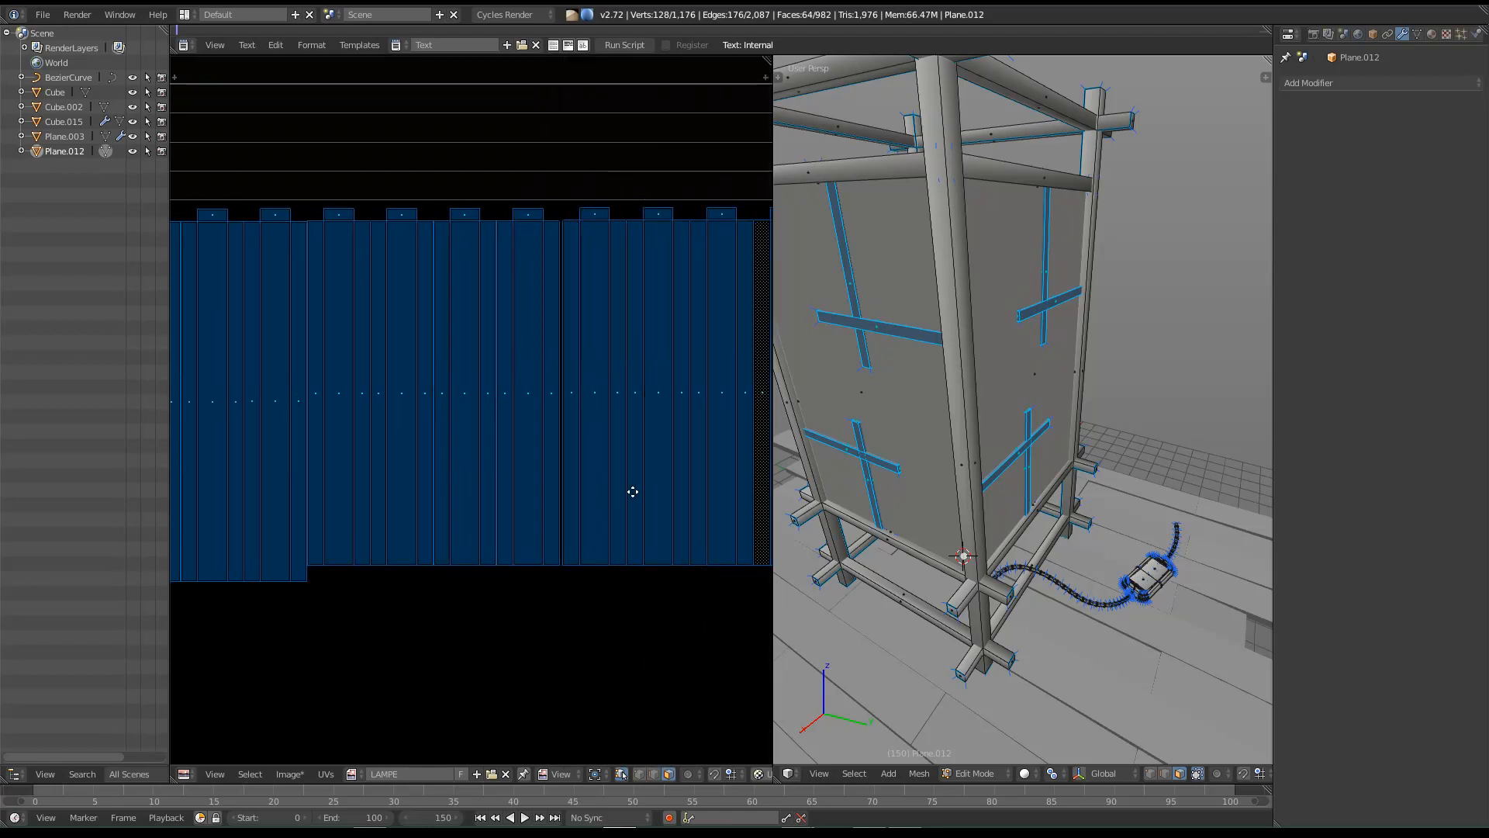
middle_drag(482, 505, 403, 556)
key(g)
right_click(417, 541)
middle_drag(438, 433, 515, 315)
scroll(516, 315, down, 1)
scroll(482, 542, down, 5)
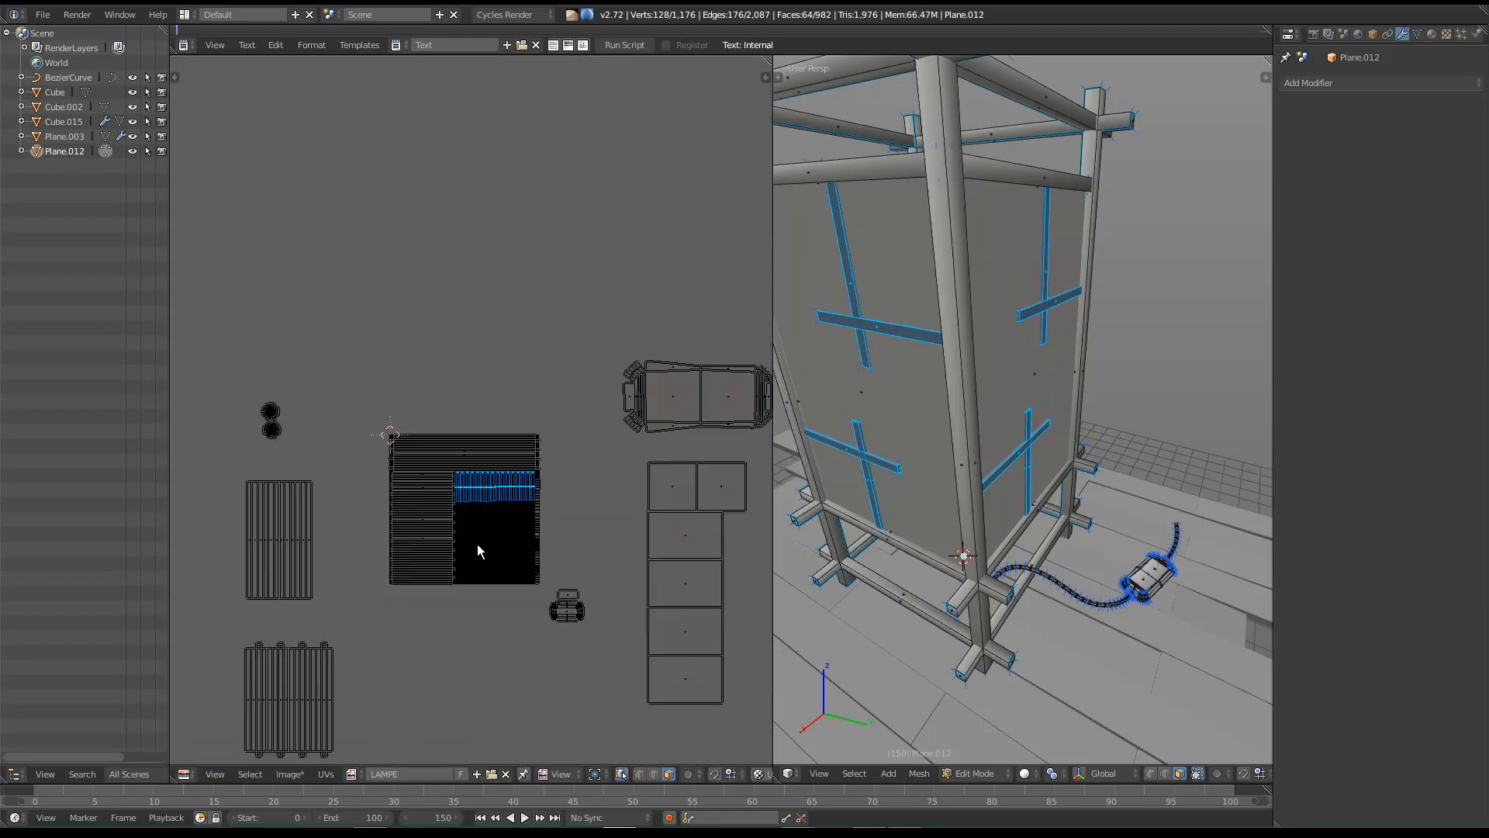
middle_drag(455, 556, 425, 560)
scroll(382, 572, up, 1)
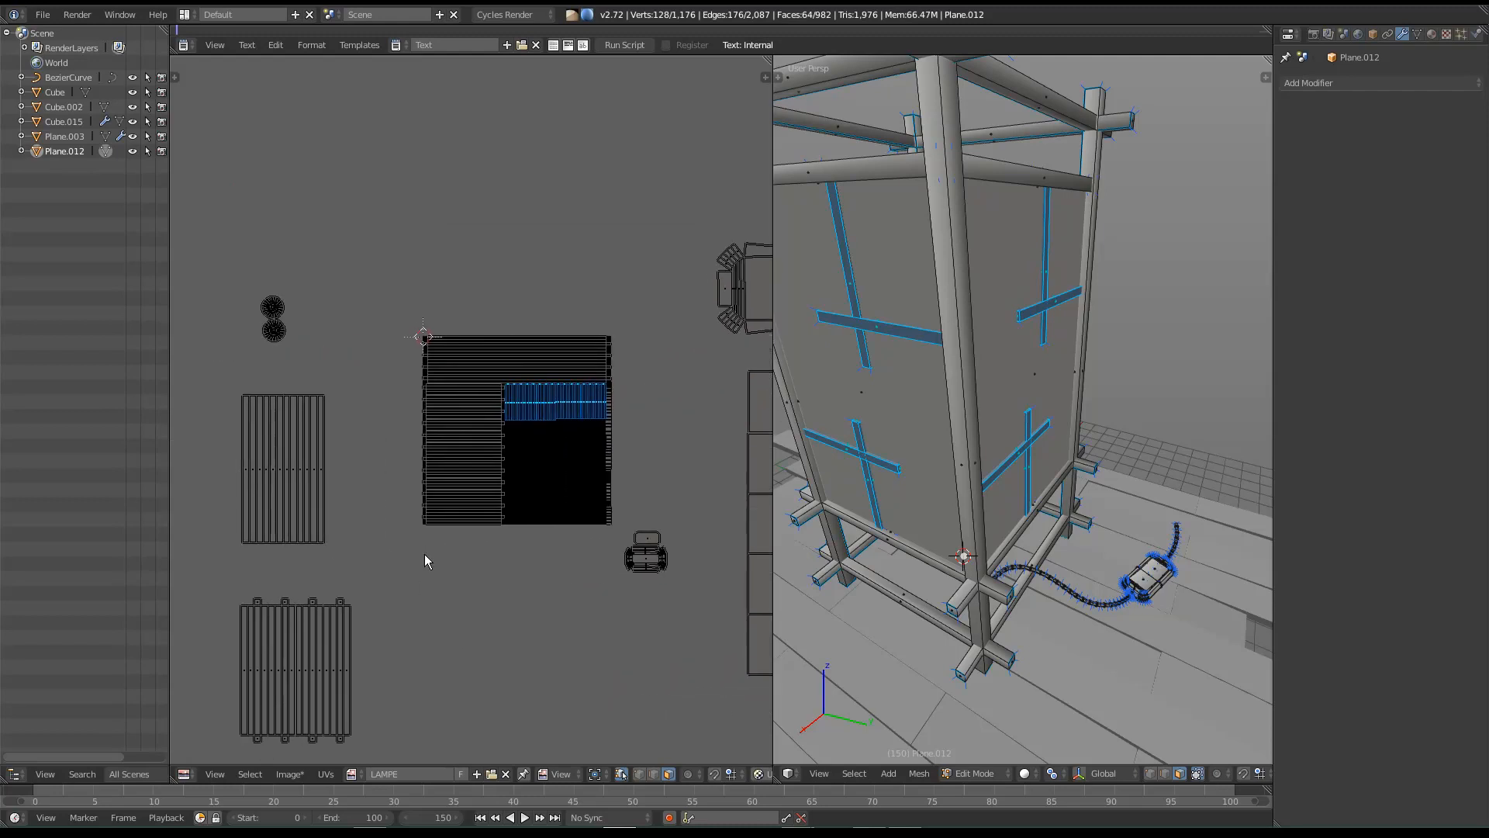
scroll(564, 529, up, 3)
middle_drag(529, 440, 475, 566)
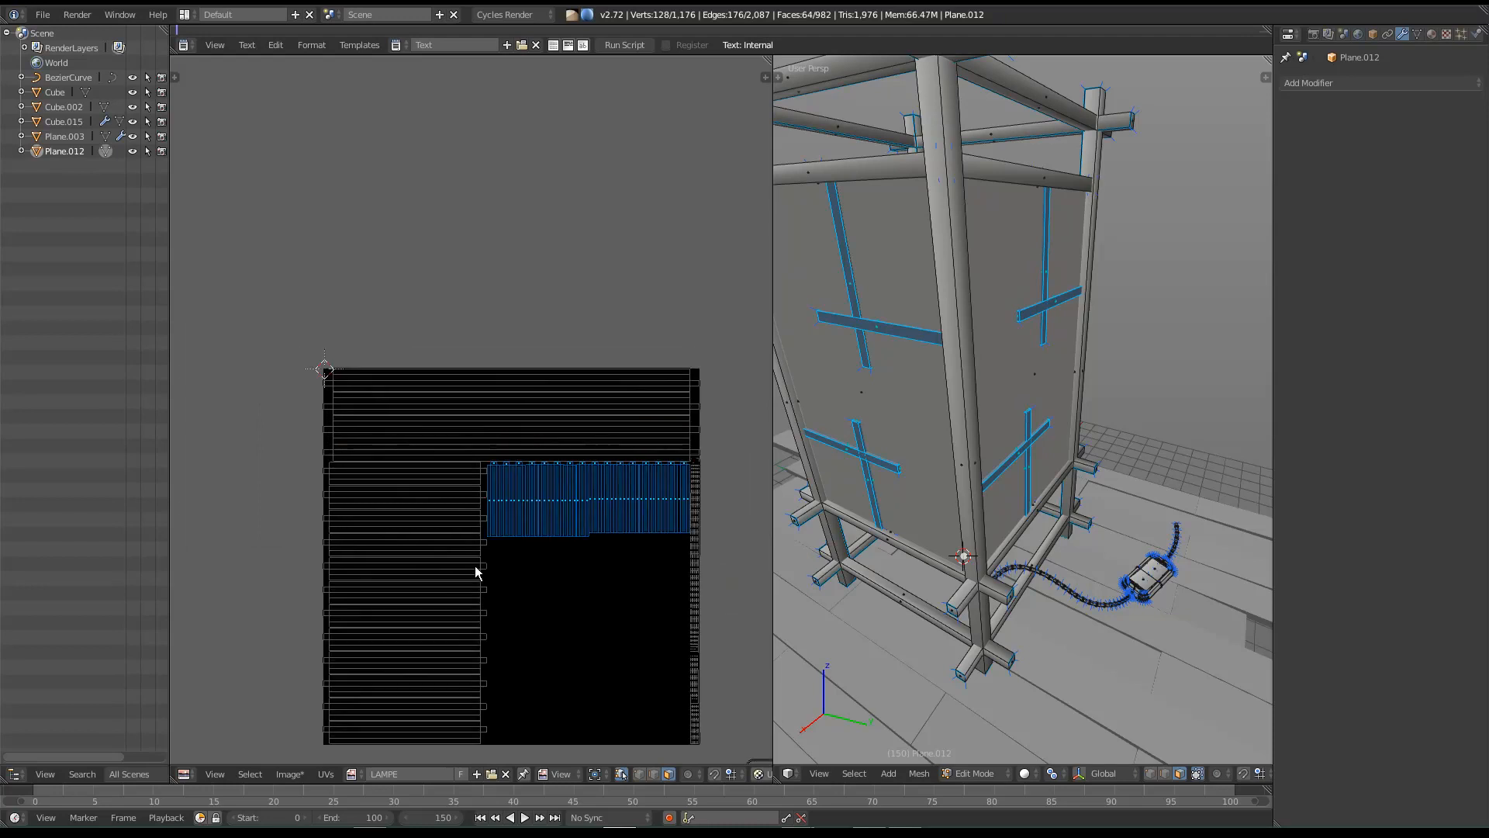
scroll(475, 566, up, 3)
middle_drag(399, 638, 359, 592)
scroll(365, 542, down, 3)
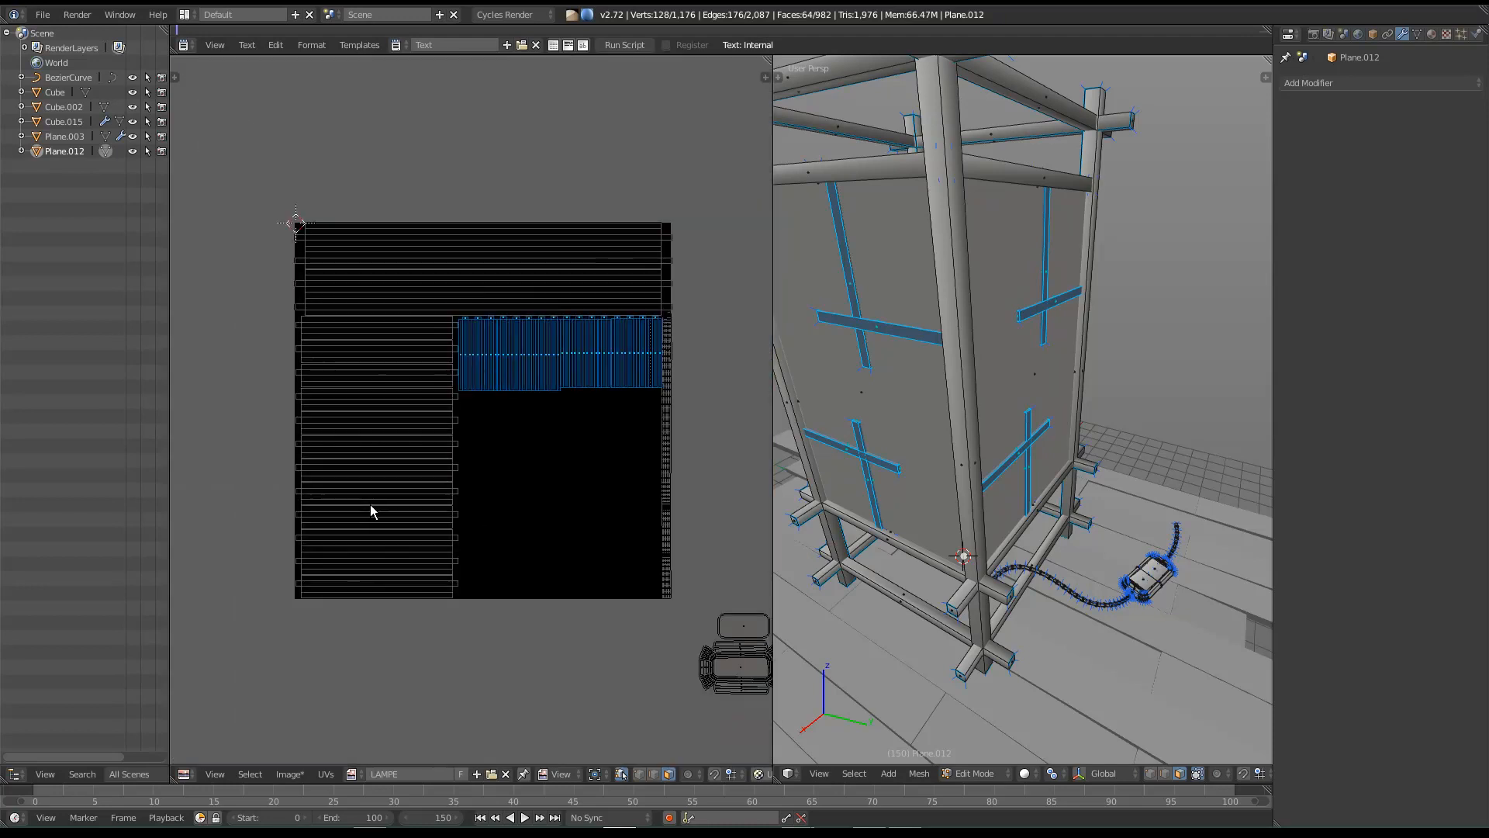
Step: Select the tabbed horizontal bar group below the upper bars, compress it vertically and move it straight up
key(a)
key(b)
drag(267, 637, 432, 333)
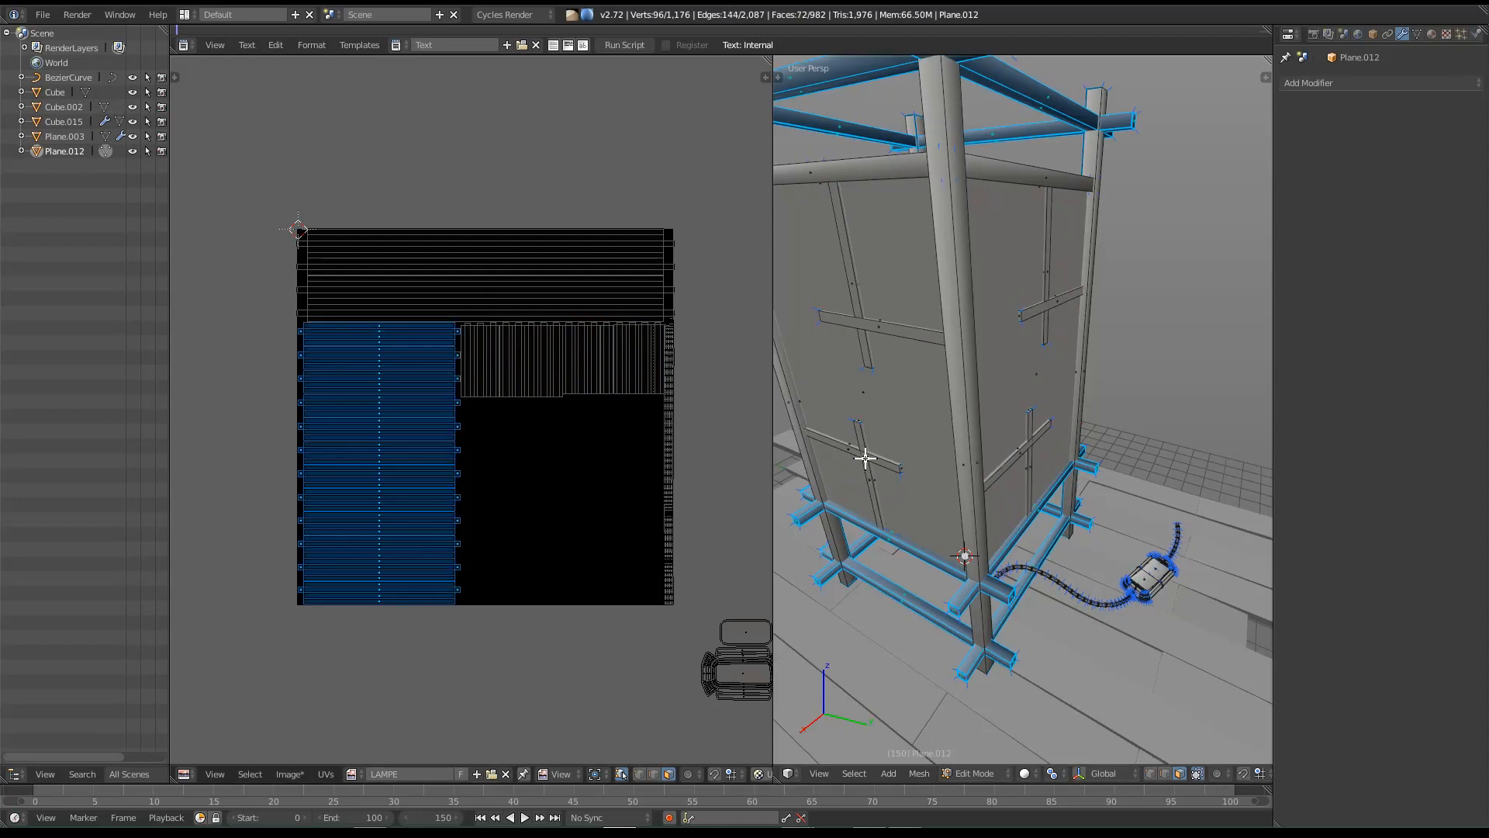
key(s)
key(y)
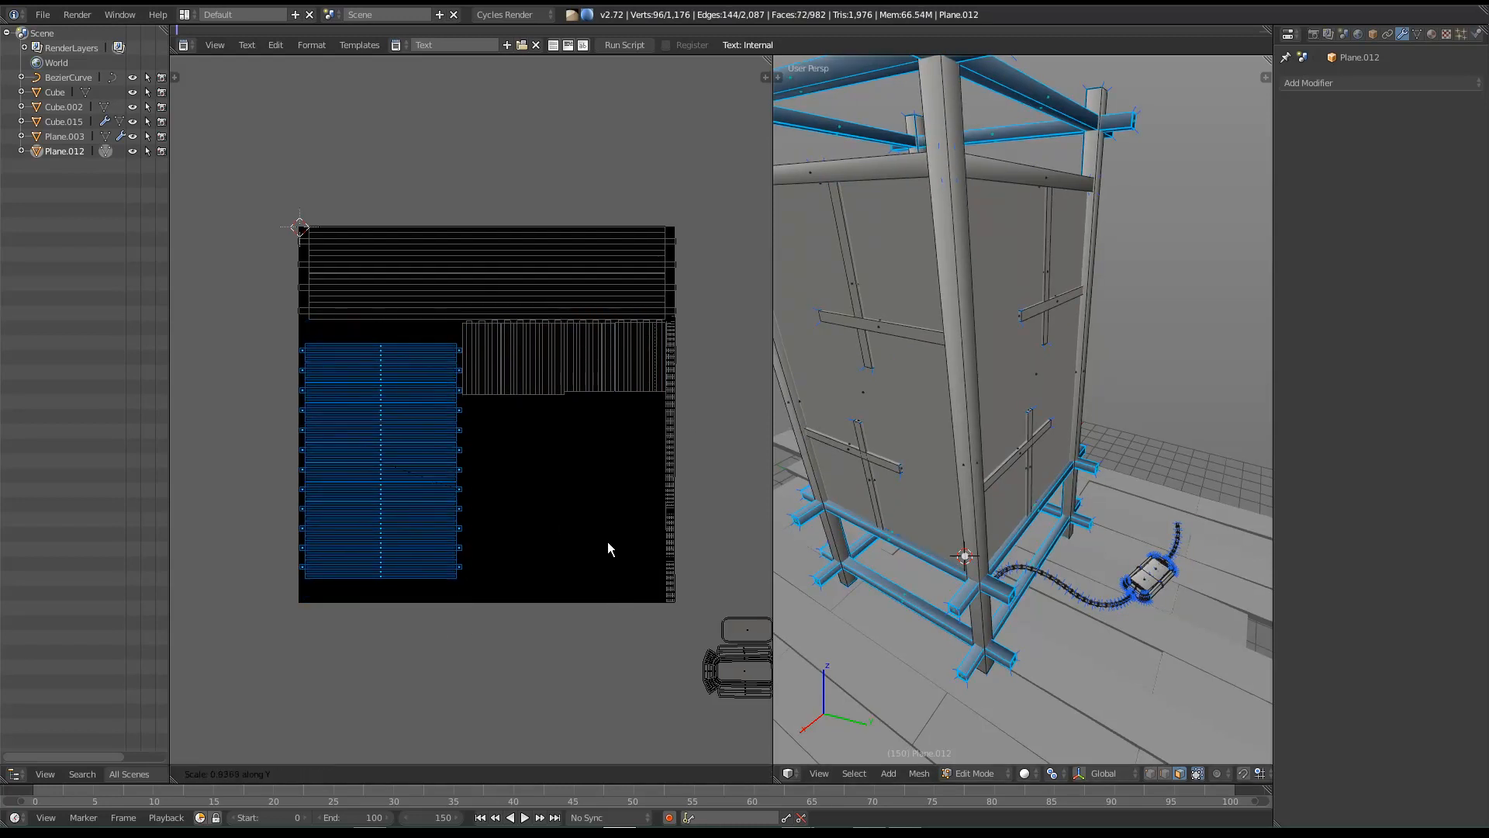
click(593, 476)
key(g)
key(y)
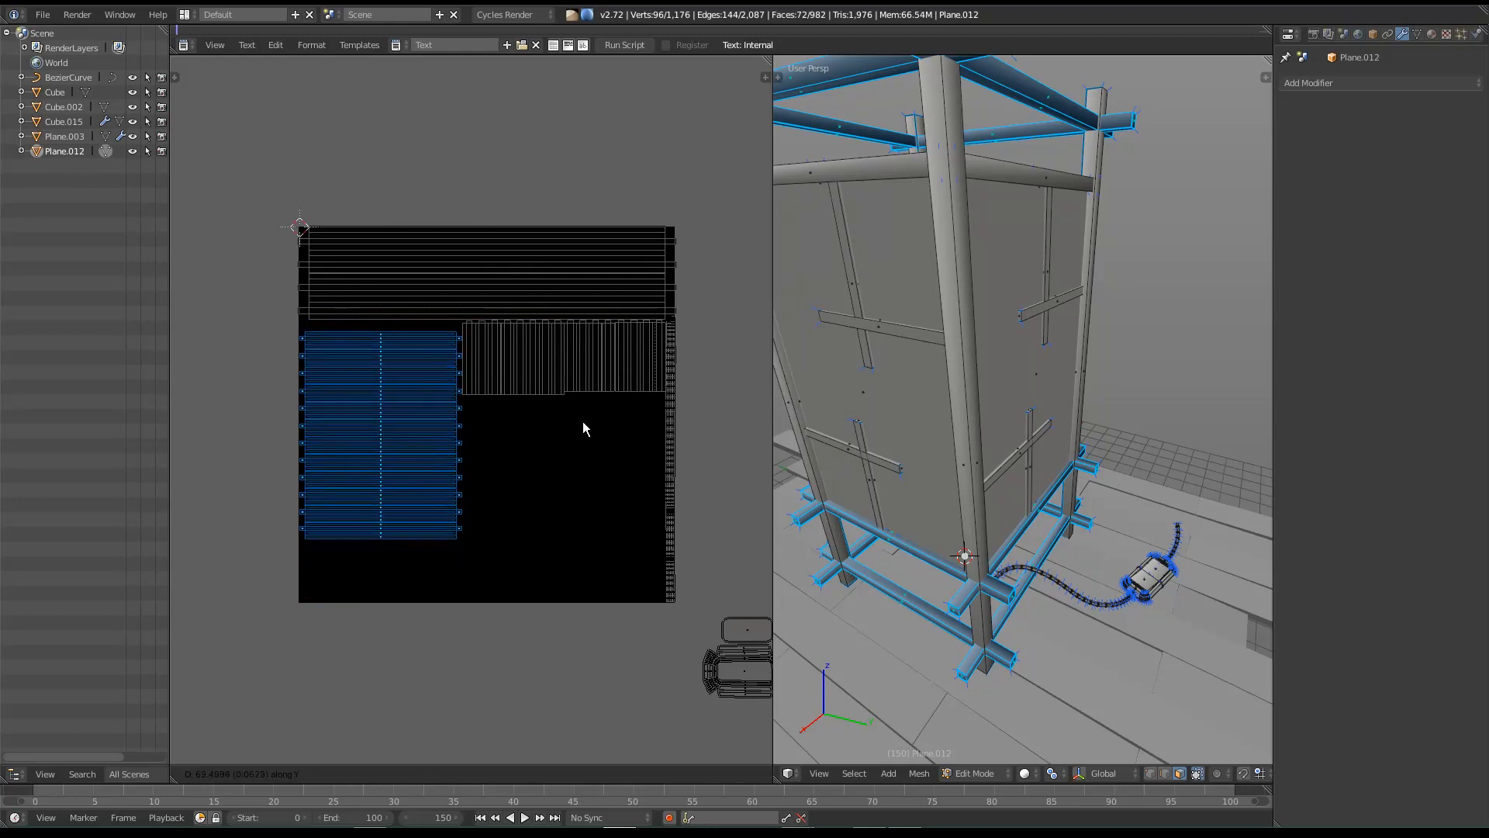
click(579, 341)
Step: Fine-tune the compressed horizontal bar group's vertical position so it sits just below the upper bars
scroll(562, 342, up, 4)
middle_drag(423, 313, 594, 369)
scroll(472, 368, up, 2)
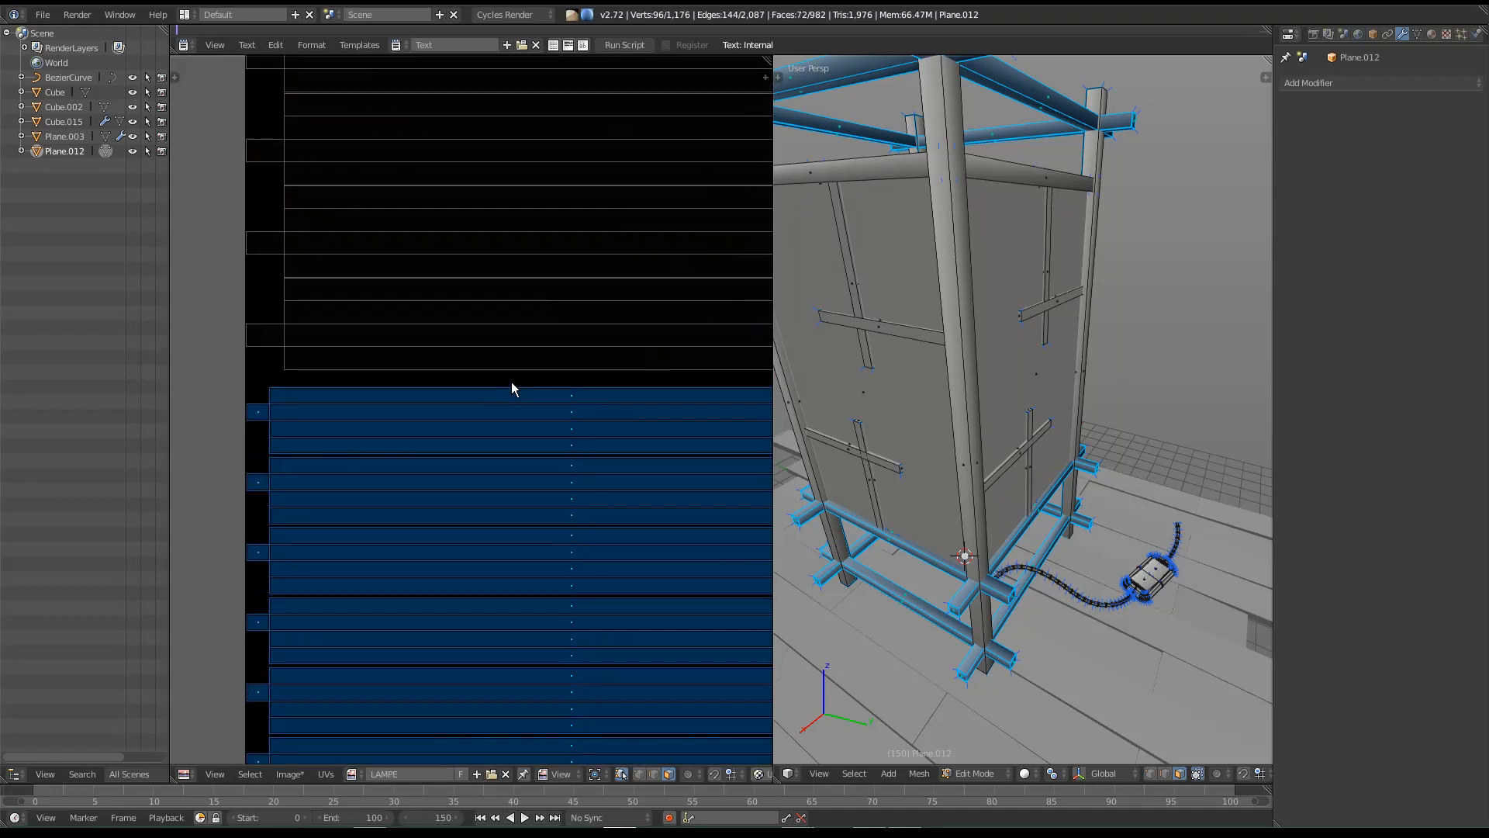
key(g)
key(y)
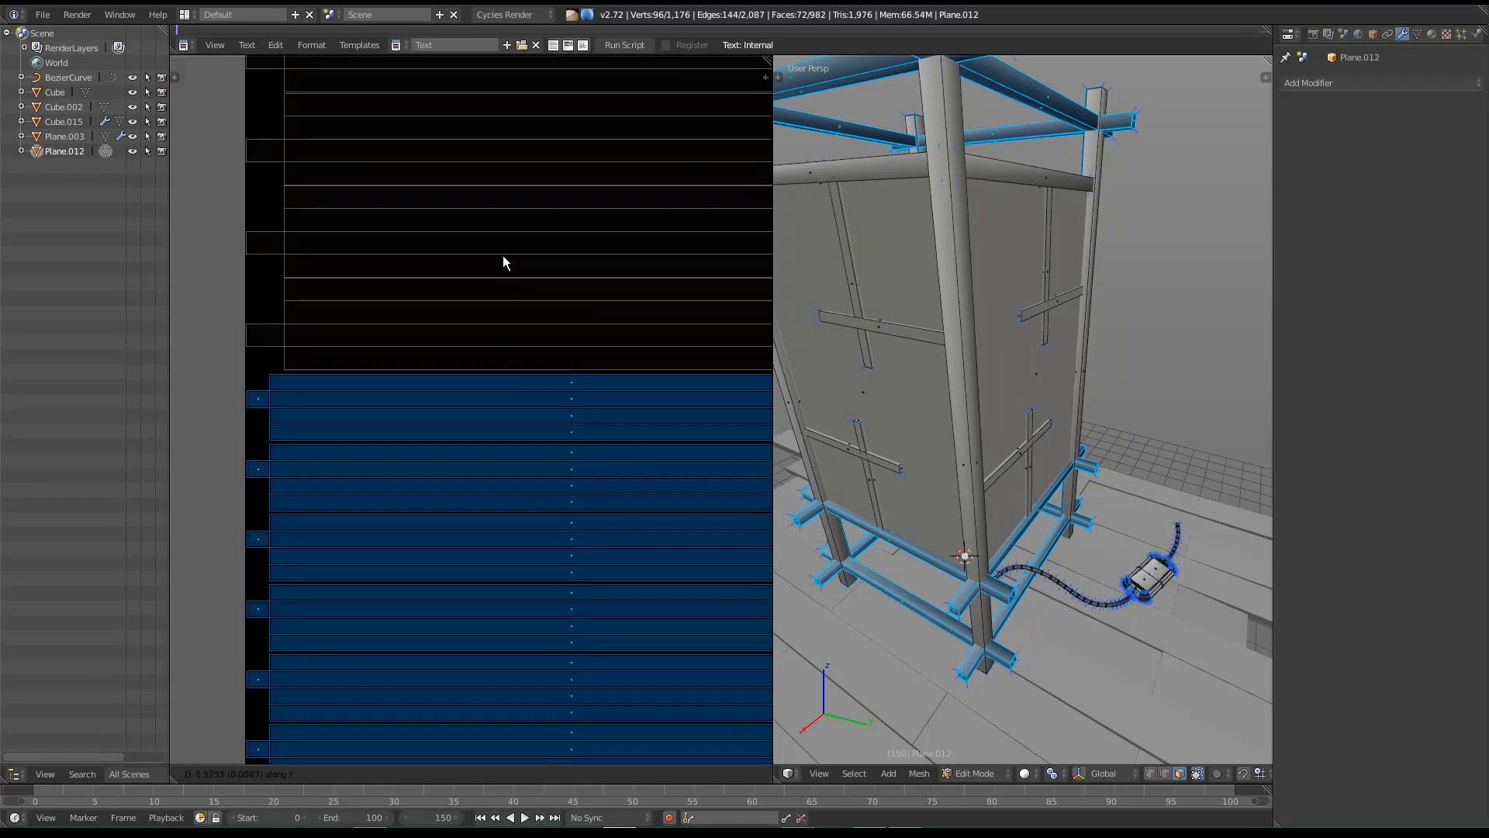
click(502, 254)
Step: Examine the compressed bar group's fit, the free space beneath it and the islands still outside the texture square
middle_drag(491, 482, 229, 485)
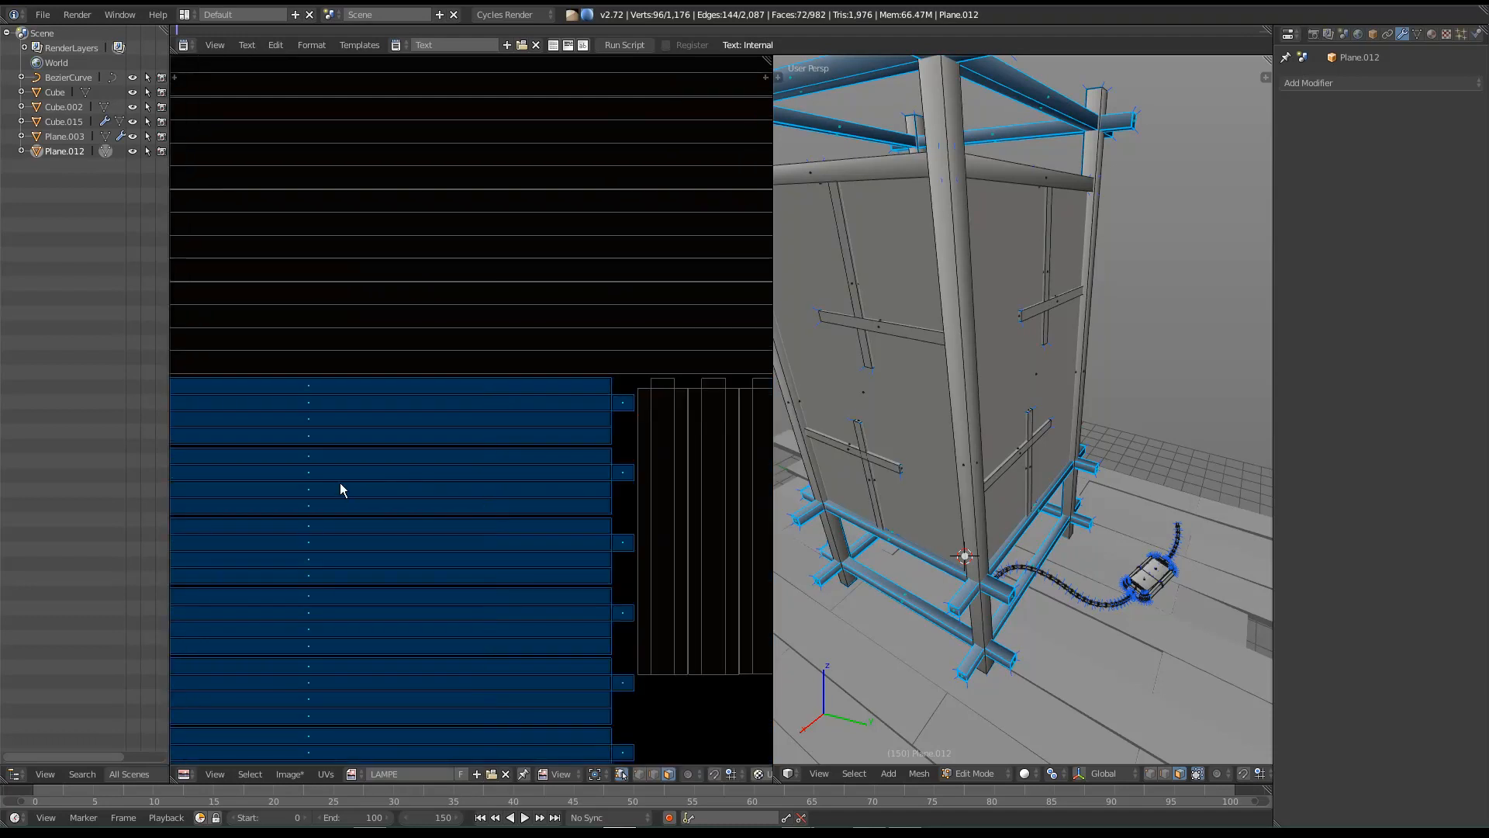
scroll(522, 625, down, 4)
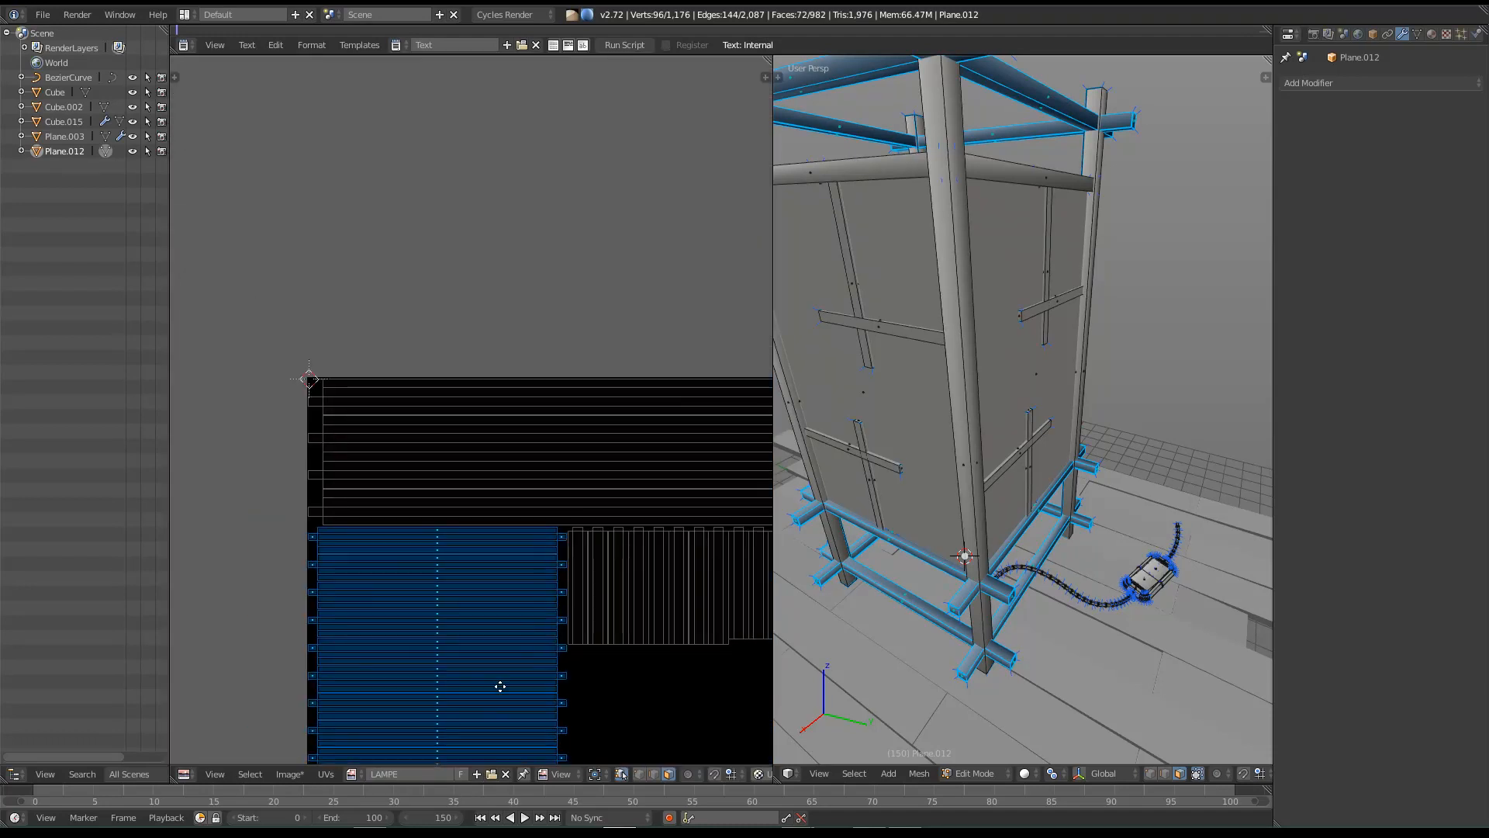
middle_drag(502, 688, 475, 538)
middle_drag(578, 568, 591, 442)
middle_drag(420, 595, 450, 491)
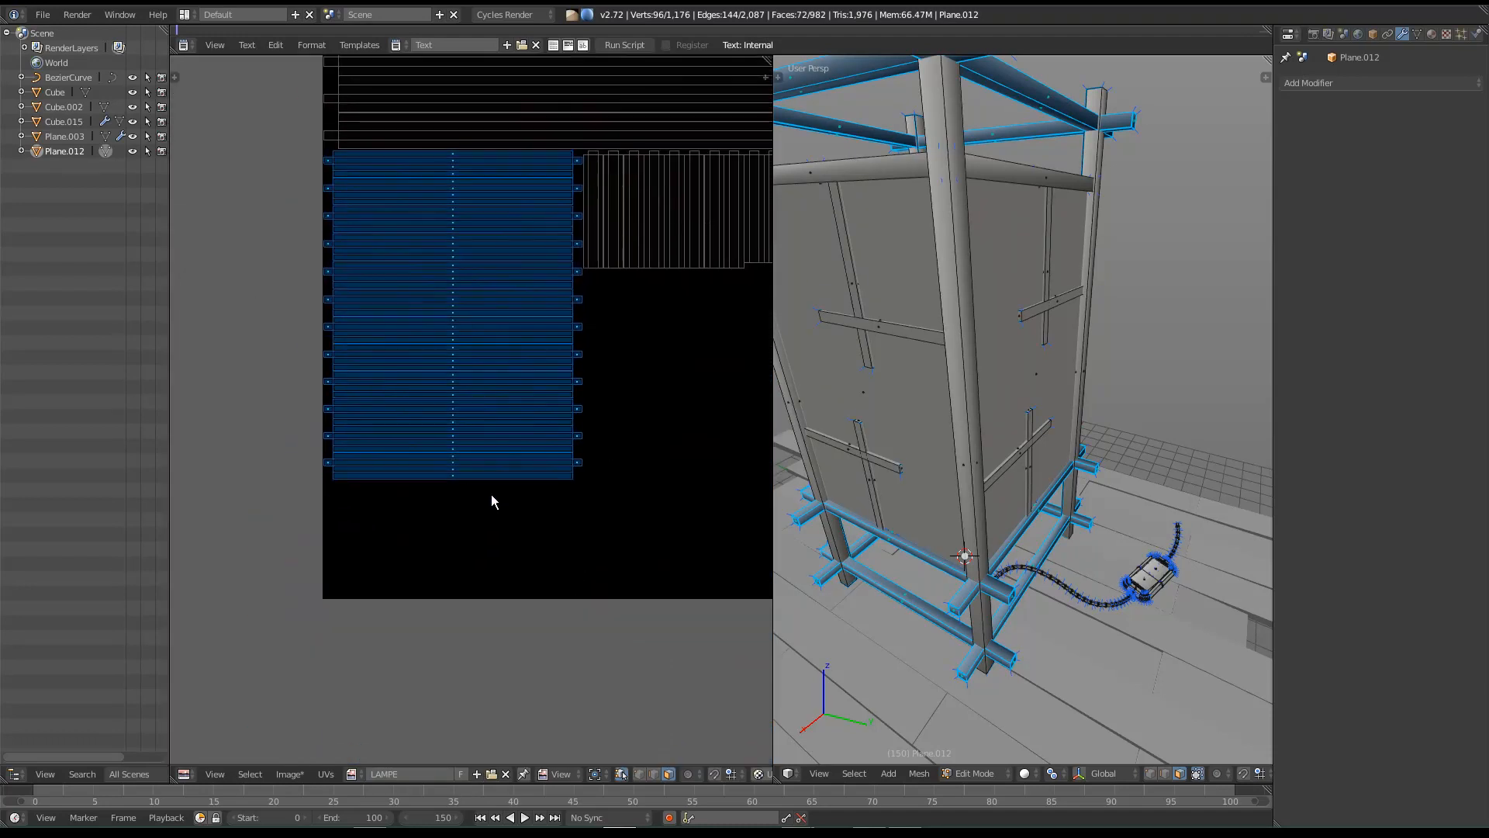
middle_drag(553, 549, 530, 469)
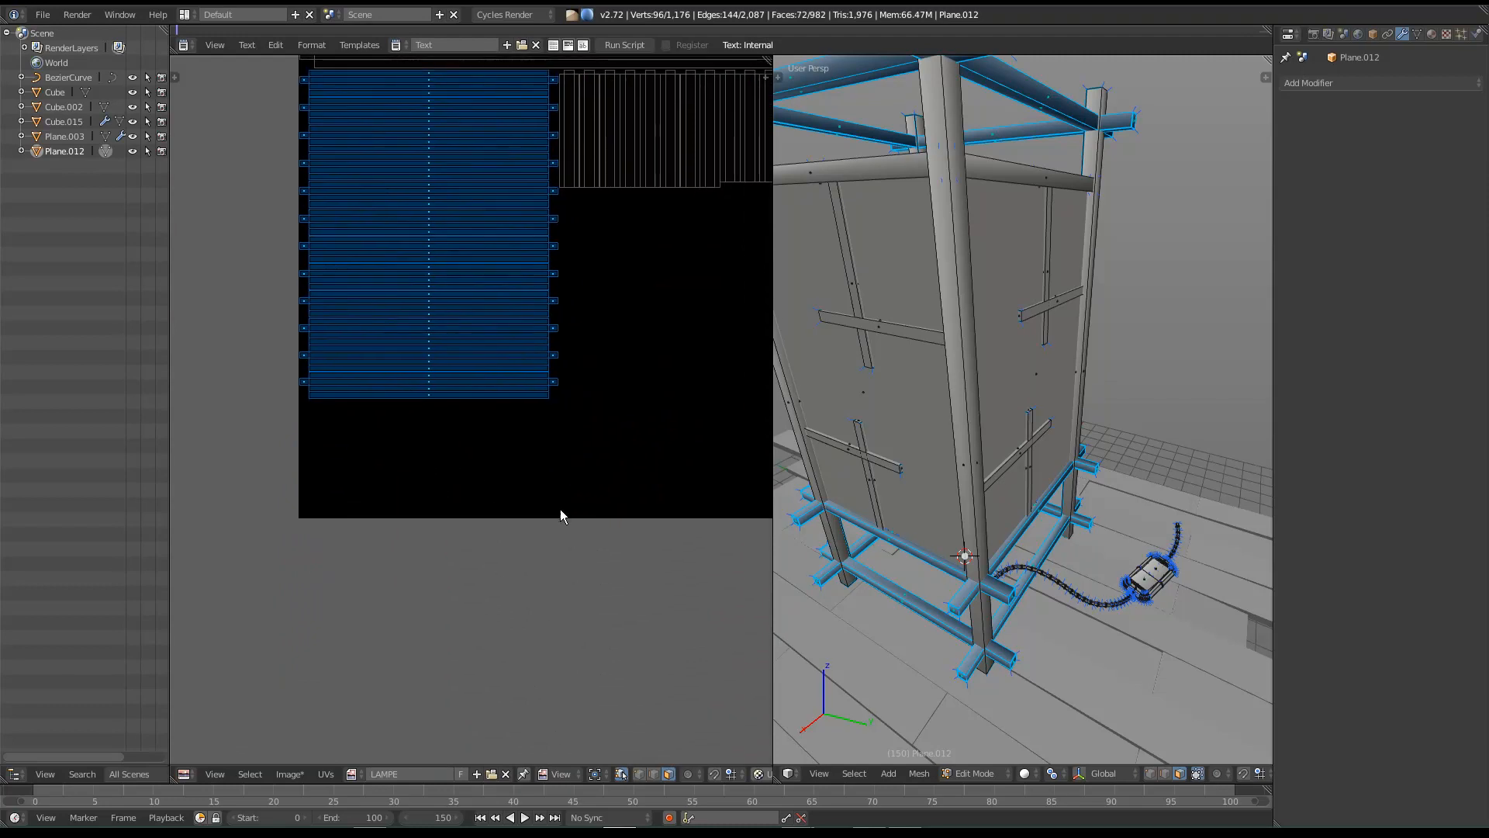
scroll(555, 508, down, 2)
middle_drag(405, 515, 408, 469)
scroll(408, 469, down, 1)
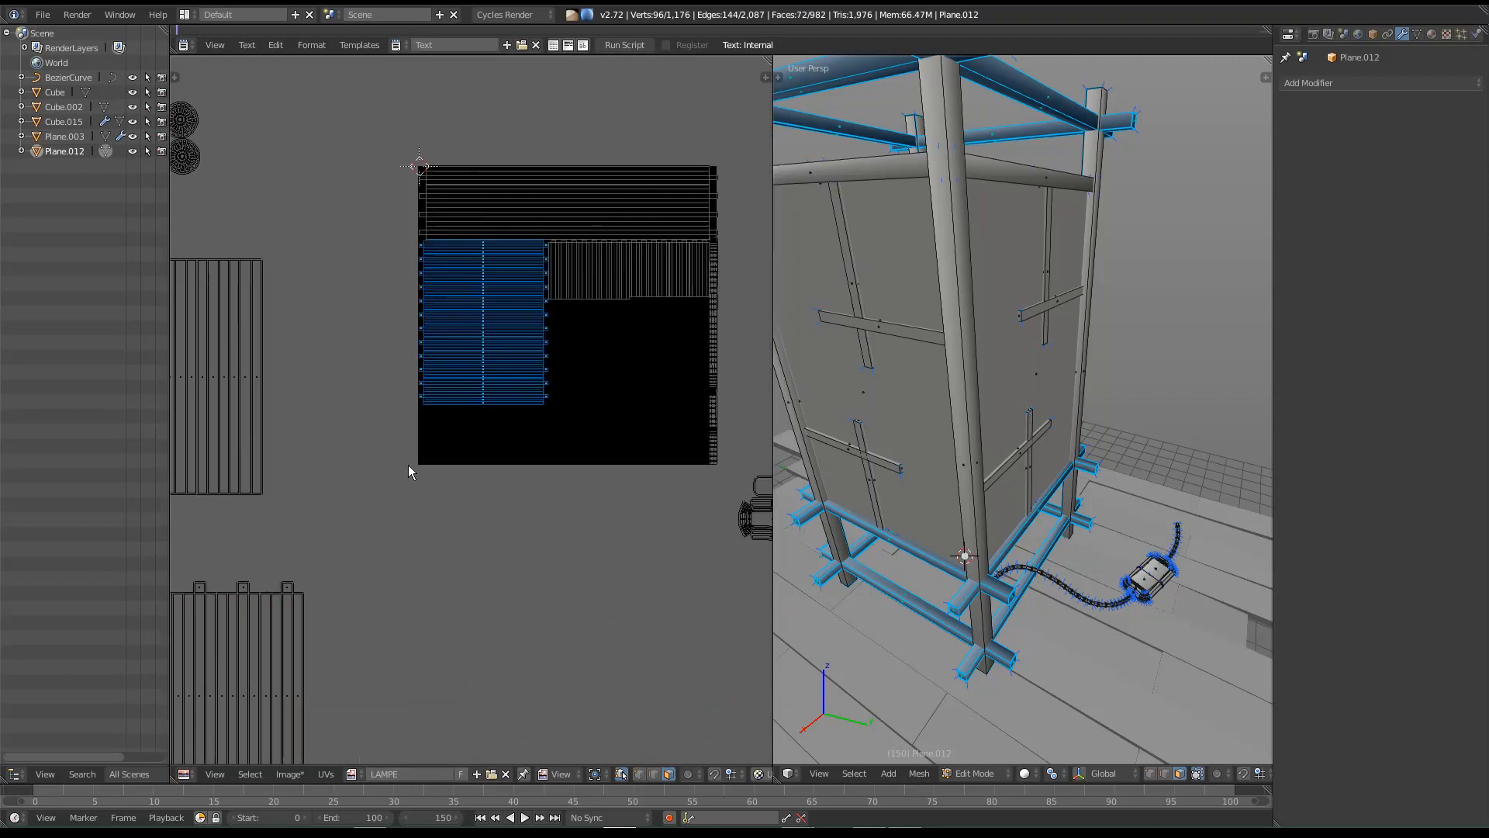
middle_drag(417, 409, 523, 409)
scroll(482, 406, down, 2)
middle_drag(450, 627, 422, 630)
mouse_move(506, 493)
middle_down()
mouse_move(446, 585)
mouse_move(342, 502)
mouse_move(500, 495)
middle_up()
middle_drag(550, 566, 494, 542)
scroll(420, 566, up, 2)
scroll(420, 566, down, 1)
Step: Select the group of plain vertical bars without end tabs outside the texture square and rotate it by 90 degrees
right_click(284, 399)
key(b)
drag(230, 339, 473, 453)
middle_drag(961, 443, 1003, 409)
middle_drag(419, 492, 404, 525)
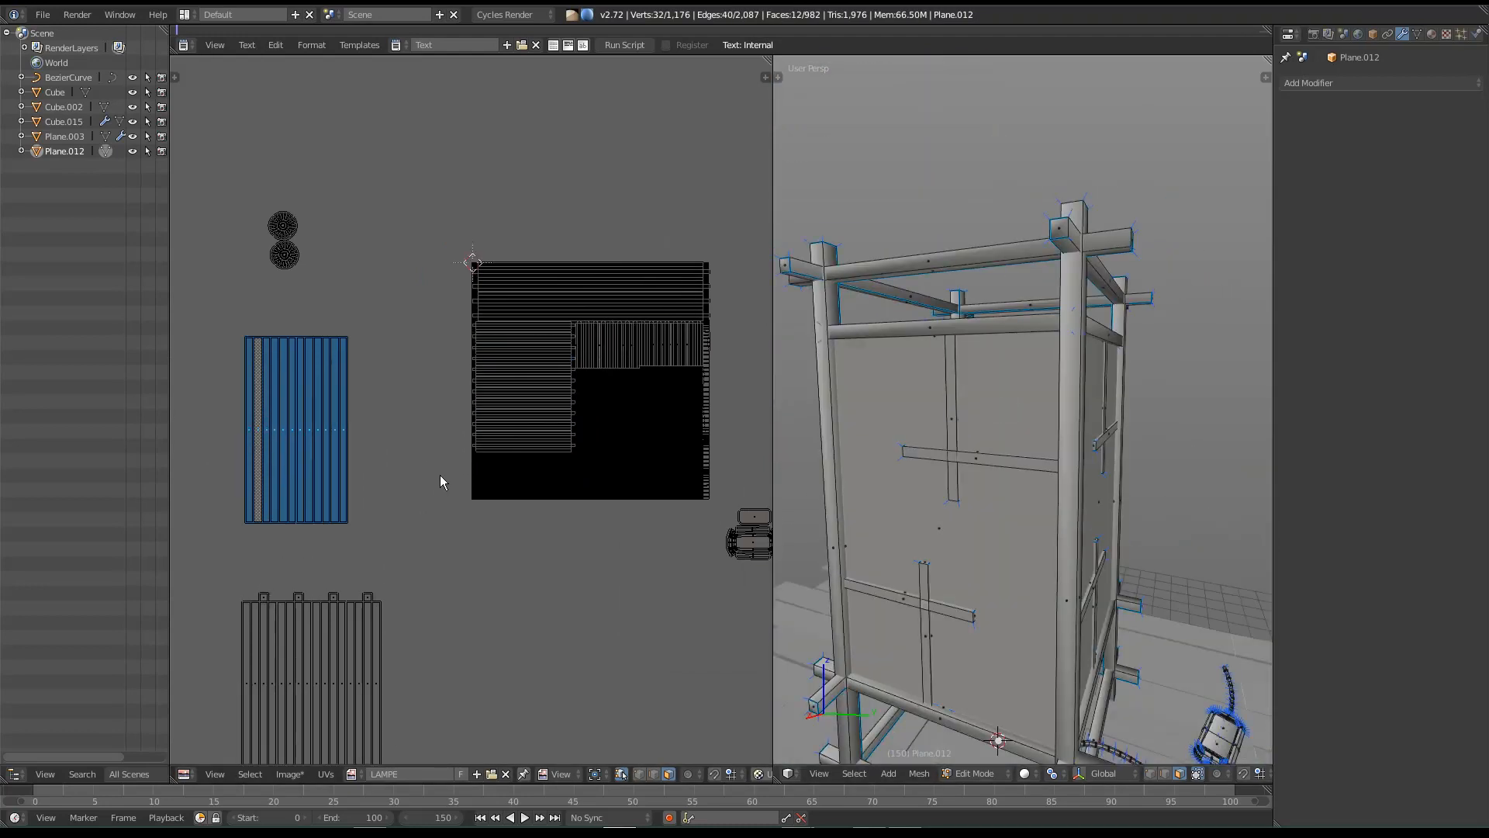
text(r90)
key(Return)
Step: Select the tabbed vertical bar group below the plain one and rotate it by 90 degrees
middle_drag(420, 613, 428, 528)
key(a)
key(b)
drag(196, 564, 503, 677)
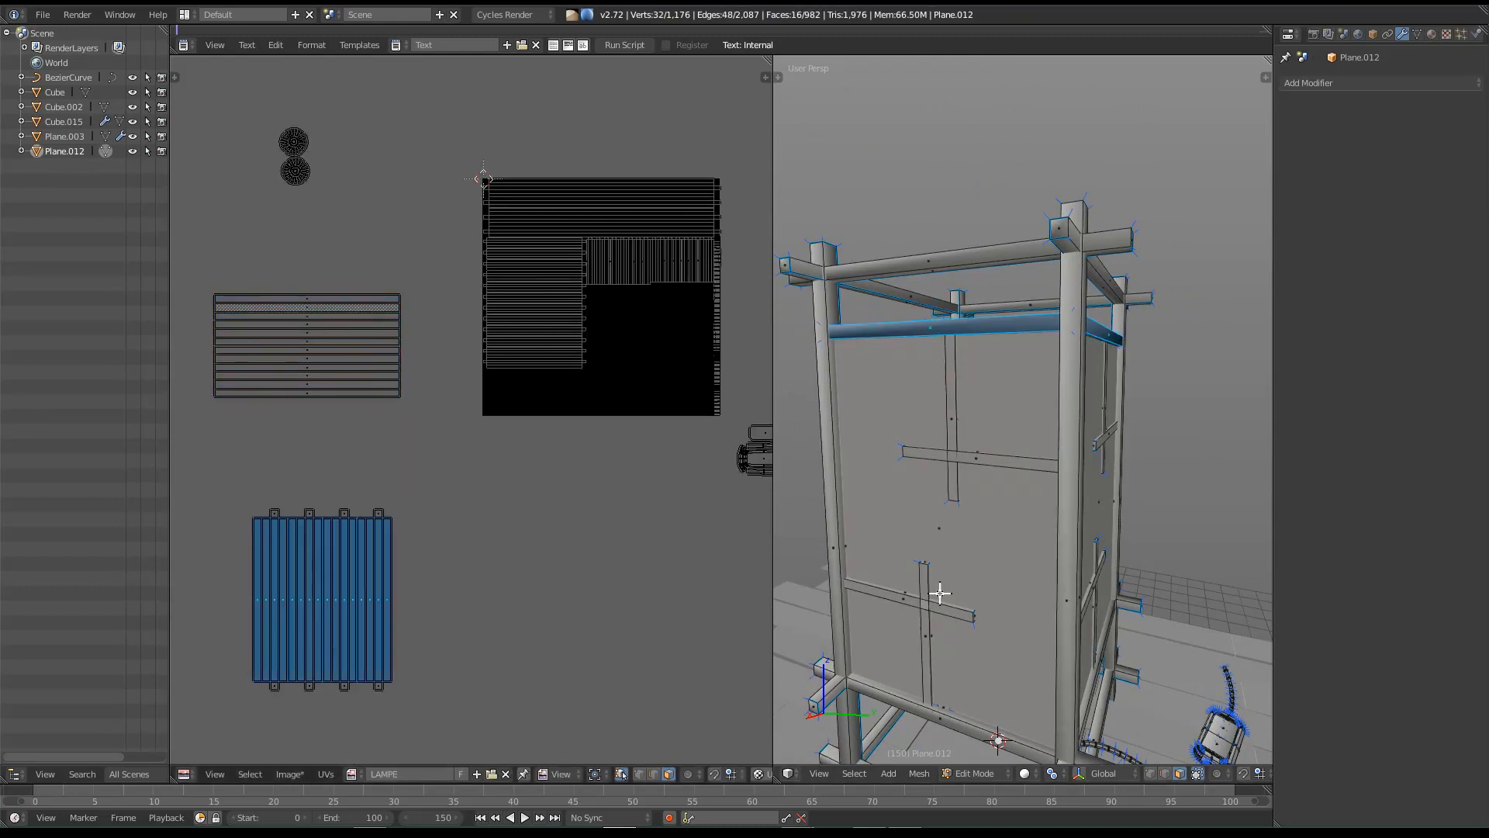
middle_drag(1015, 456, 1011, 494)
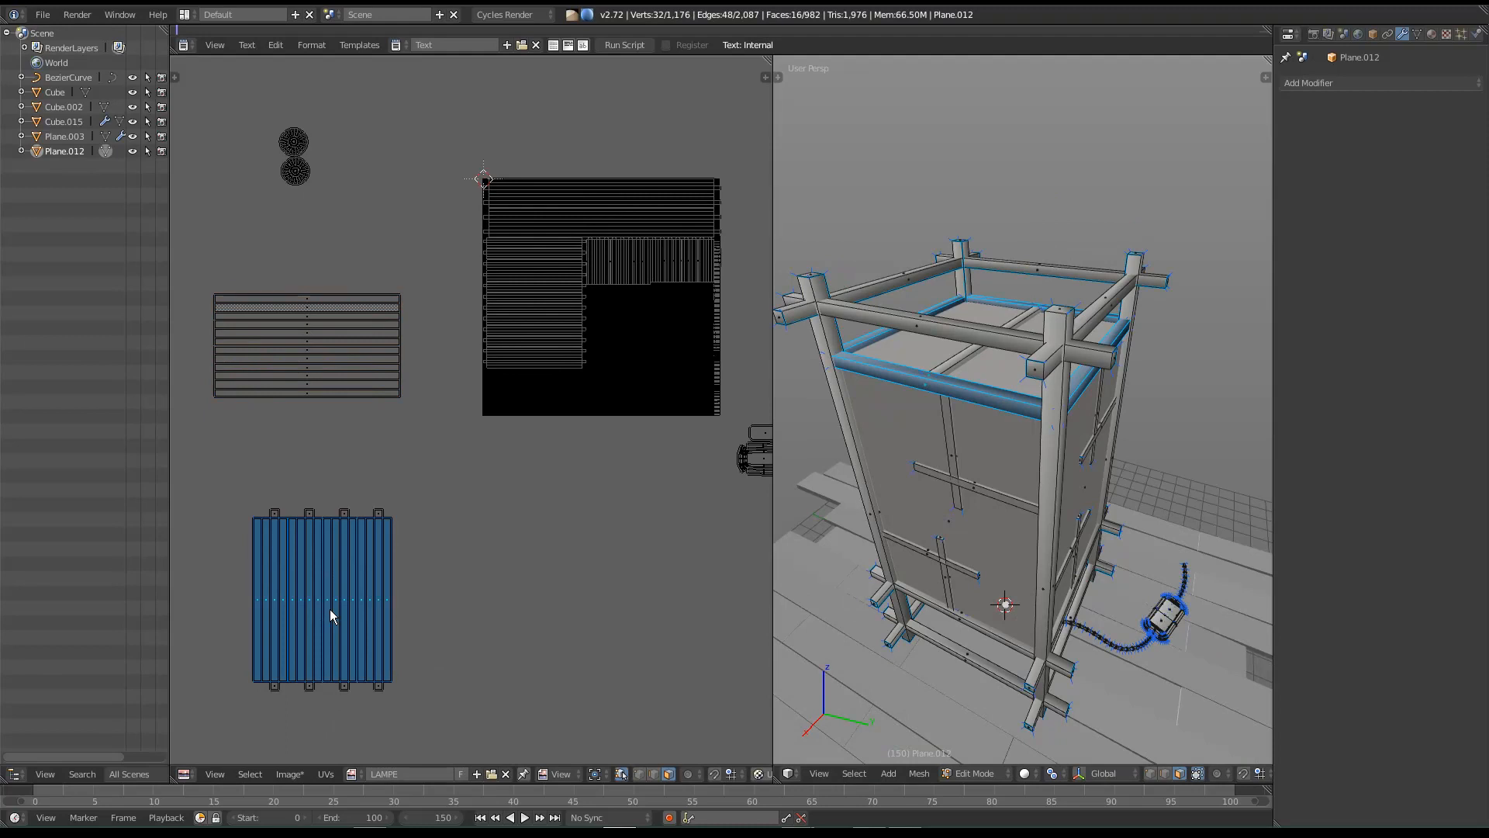
key(l)
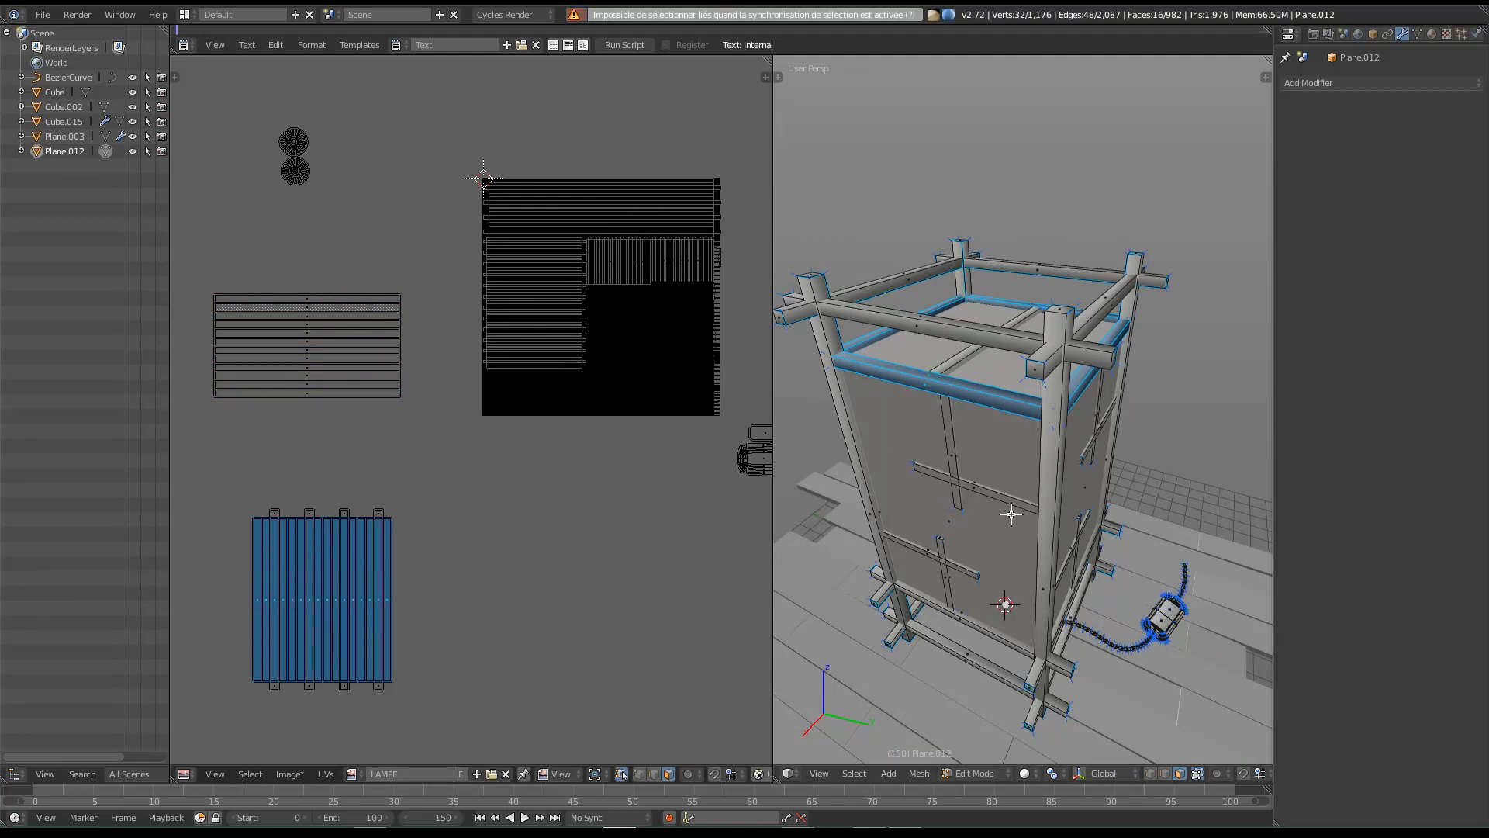
middle_drag(1006, 515, 999, 559)
scroll(367, 494, down, 1)
text(r90)
key(Return)
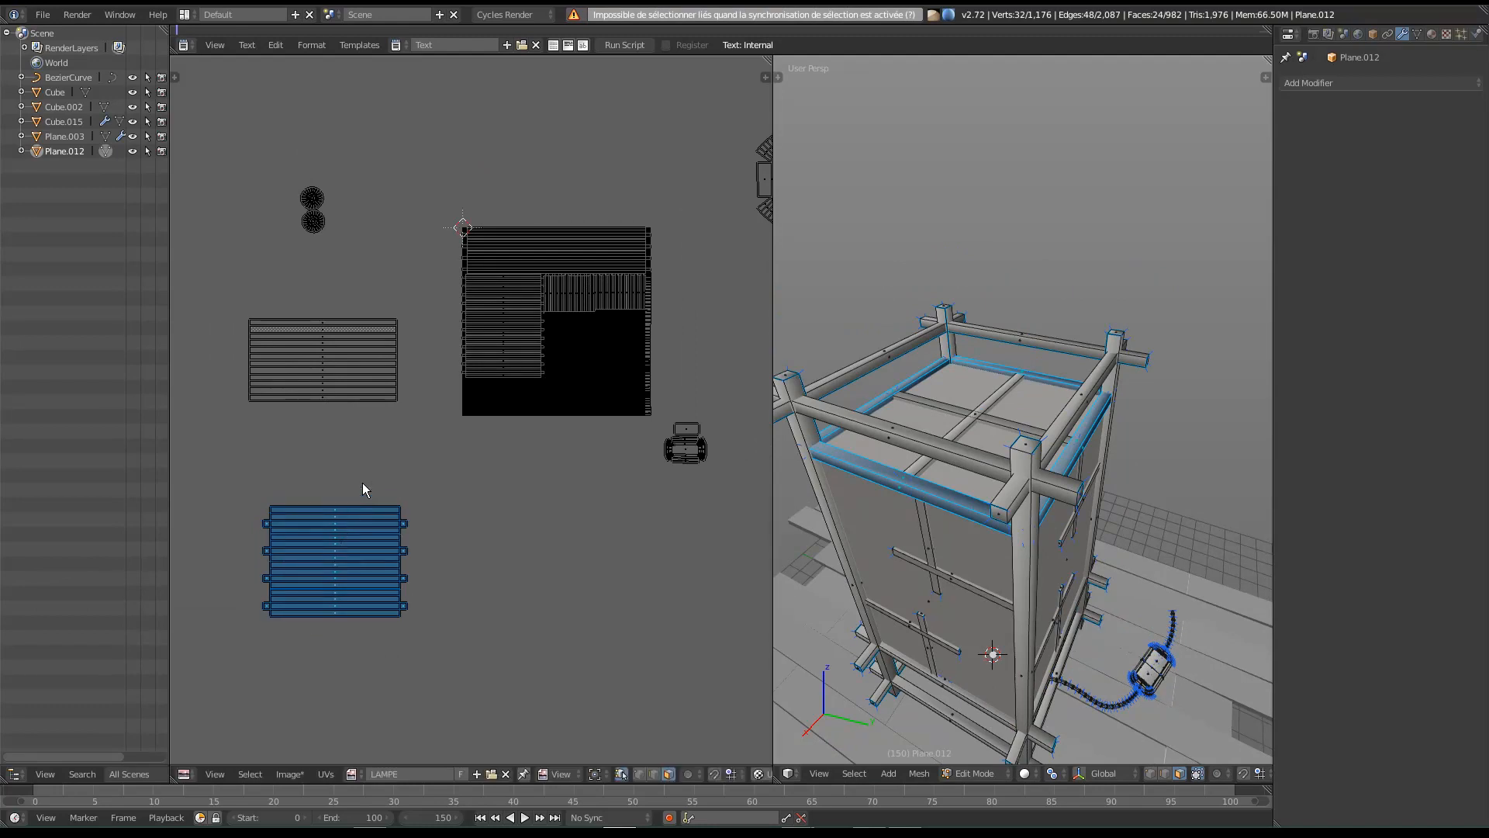
Step: Rotate the tabbed bar group another 90 degrees to stand vertically and move it over the texture square's empty area
text(r90)
key(Return)
key(g)
click(630, 307)
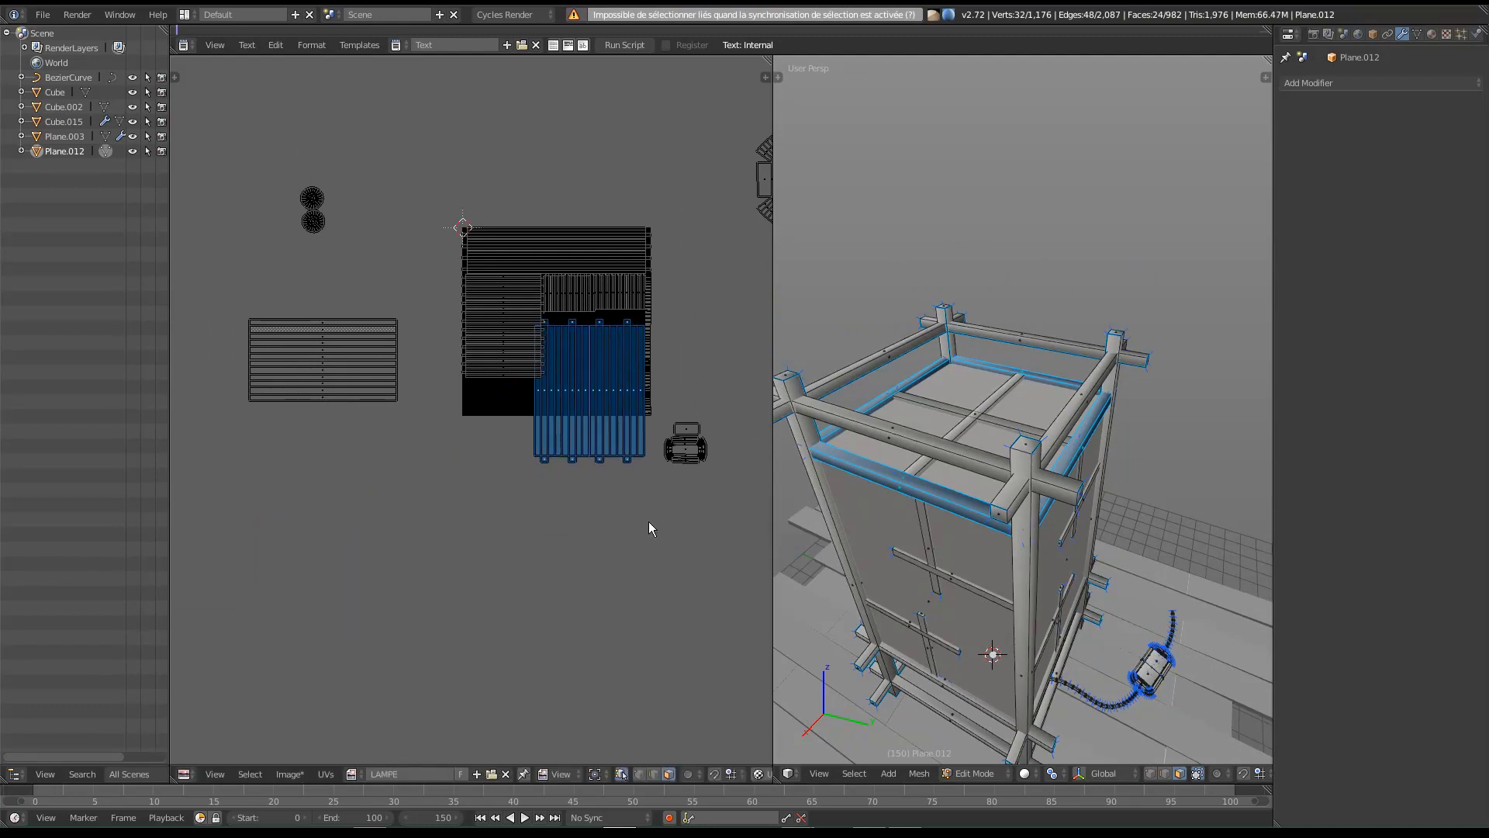
Step: Scale the tabbed bar group down to fit inside the empty area and position it below the lattice bars
key(s)
click(613, 475)
key(g)
click(597, 436)
key(s)
click(660, 535)
Step: Move the tabbed bar group into the corner between the lattice and horizontal bar groups and enlarge it slightly
scroll(559, 386, up, 3)
scroll(625, 515, up, 3)
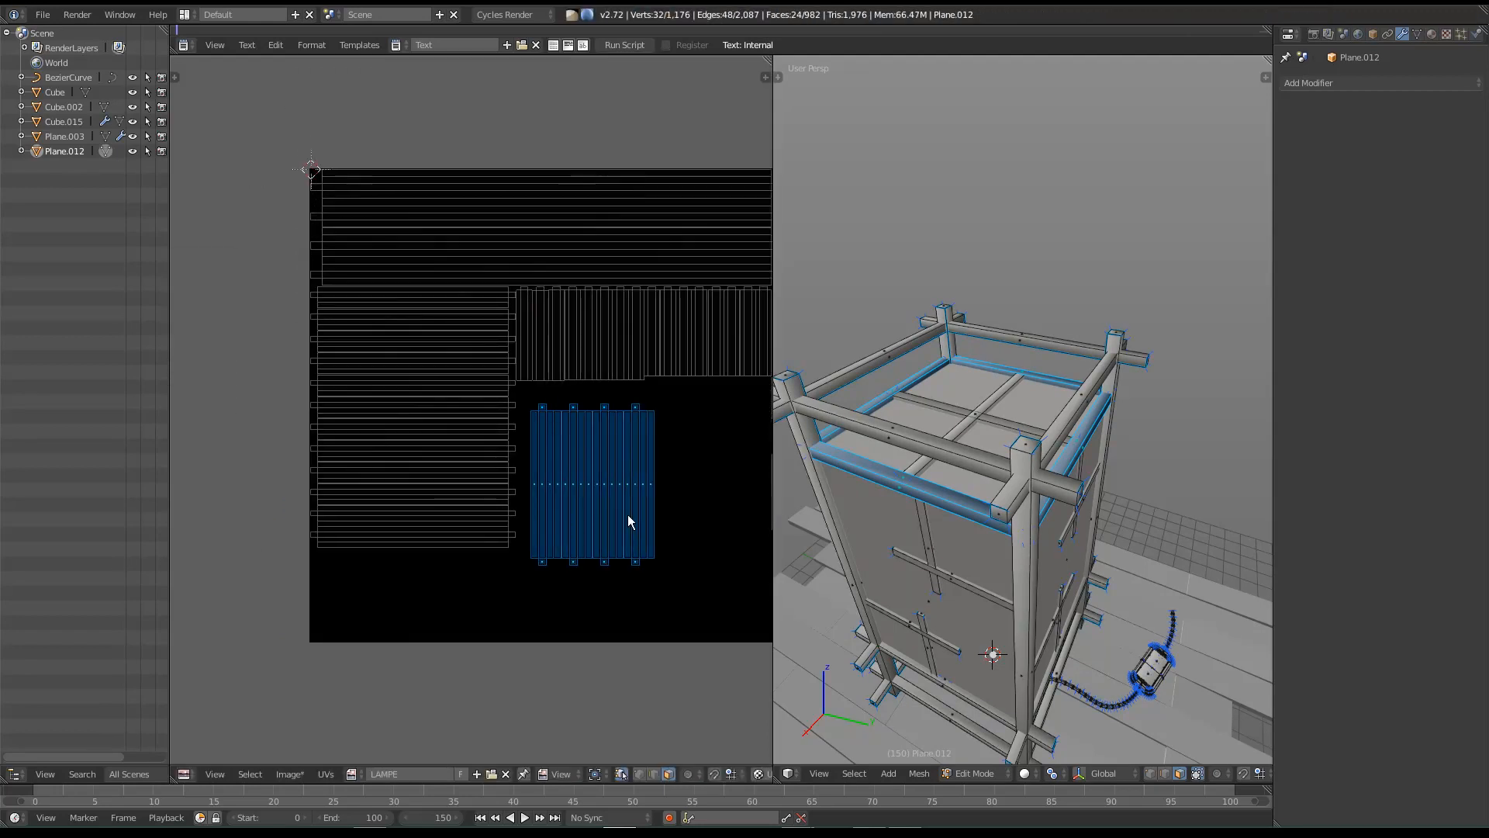
key(g)
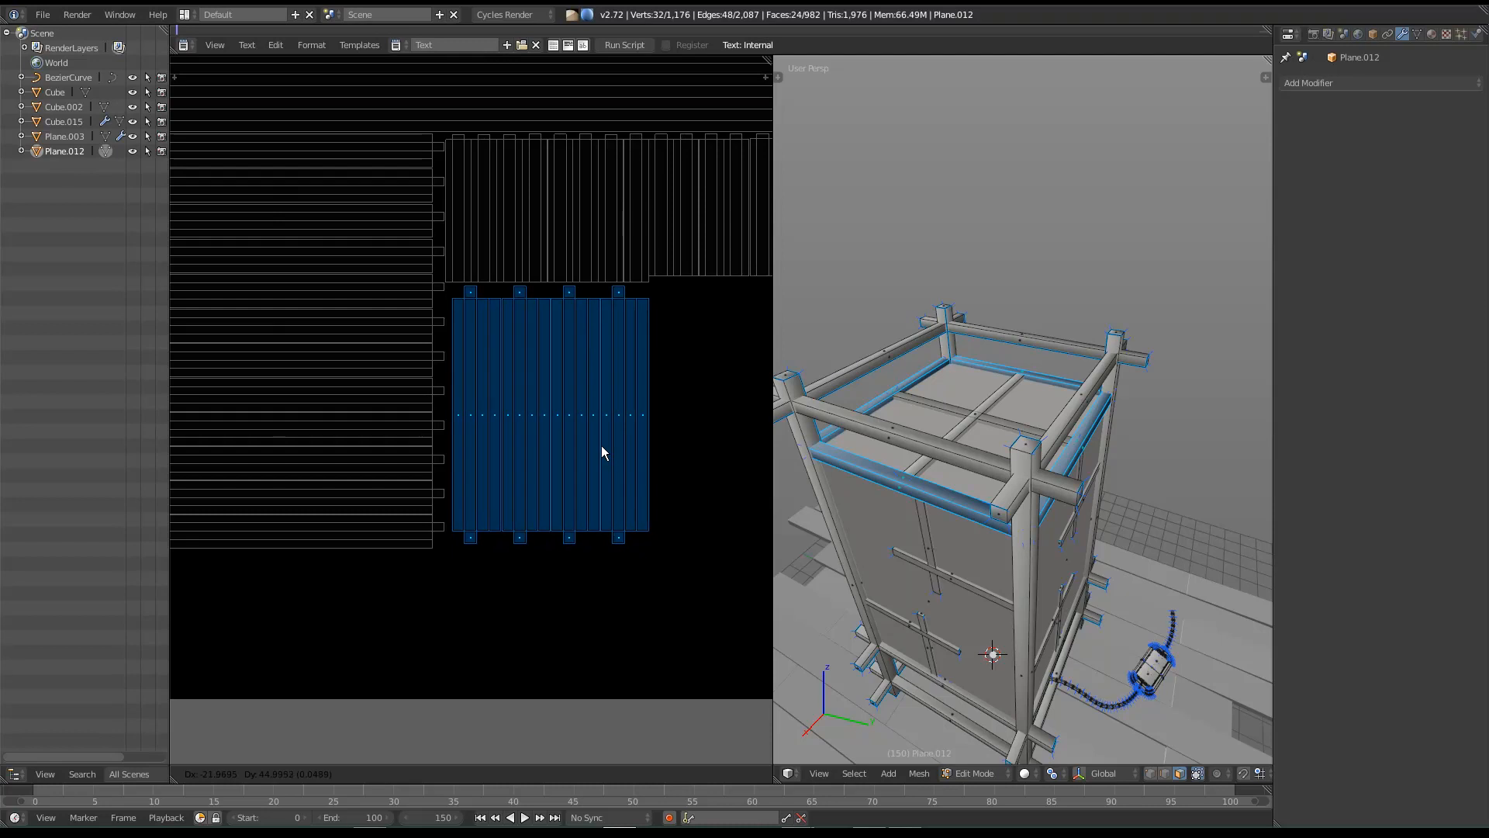
click(602, 448)
key(s)
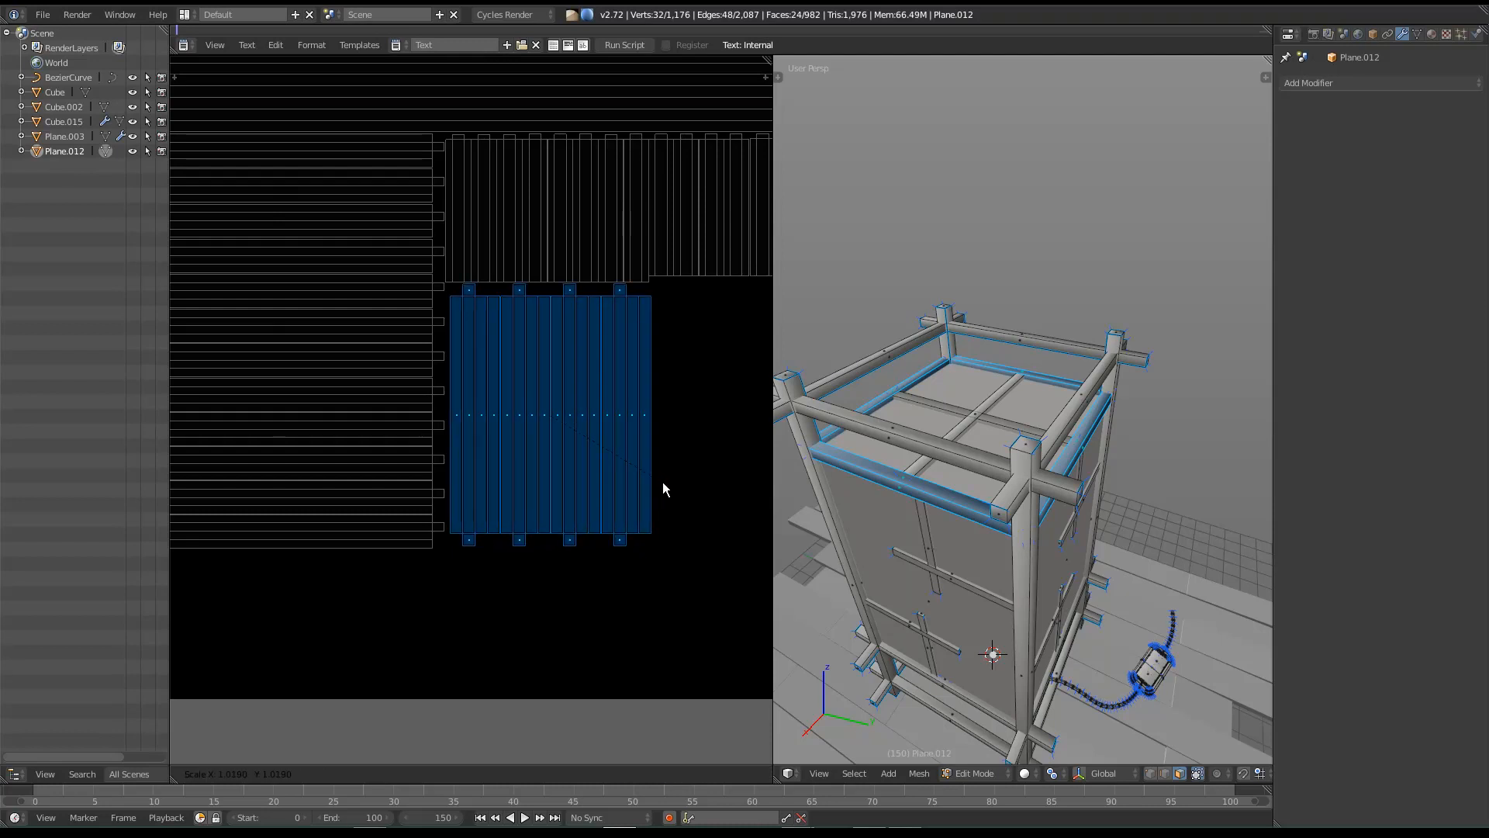
click(663, 482)
Step: Nudge the tabbed bar group closer to the horizontal bars' end tabs, keeping it just beneath the lattice bars
scroll(591, 475, up, 3)
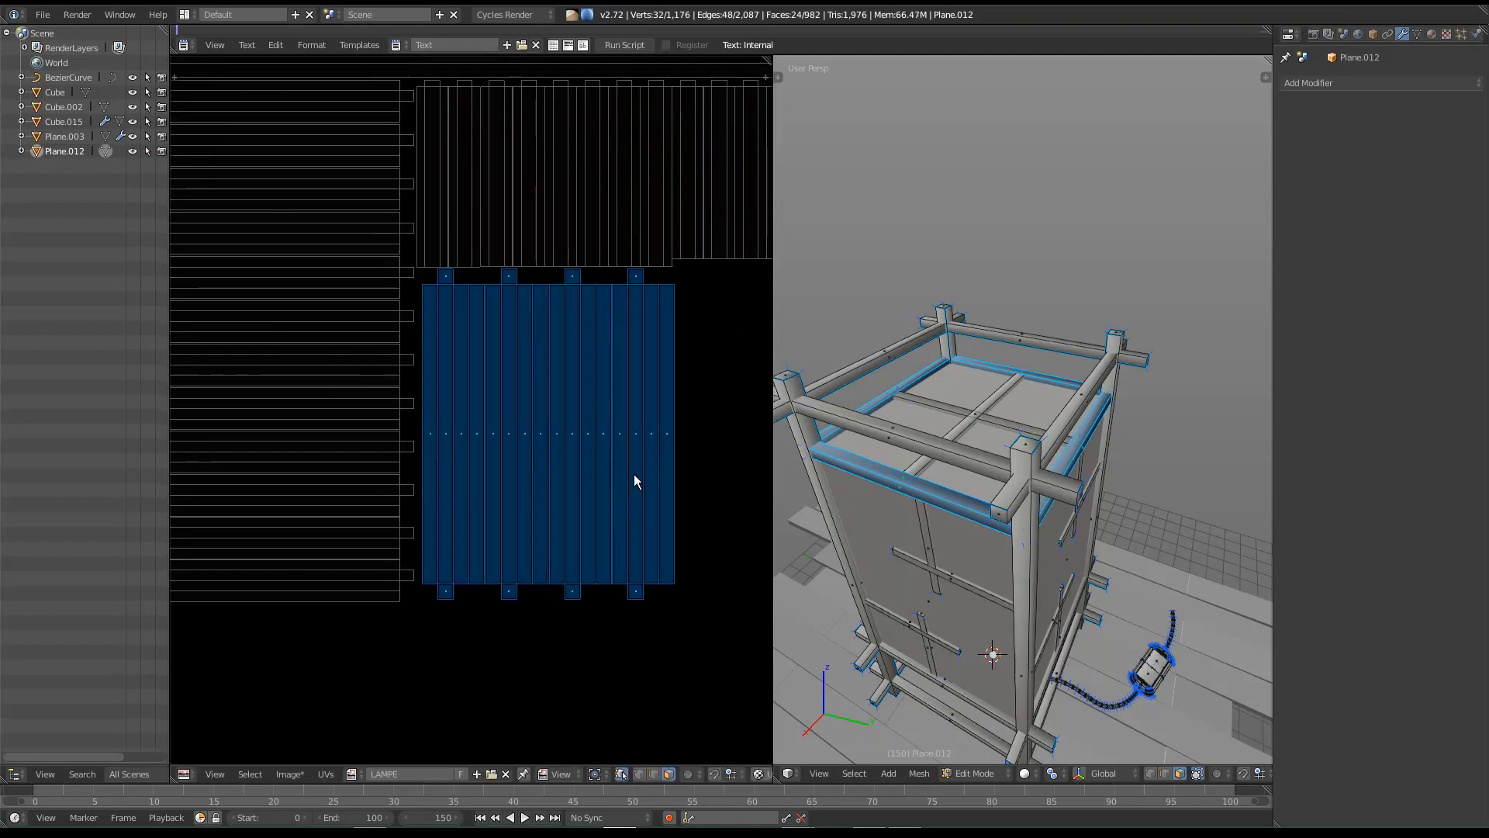
key(g)
click(649, 486)
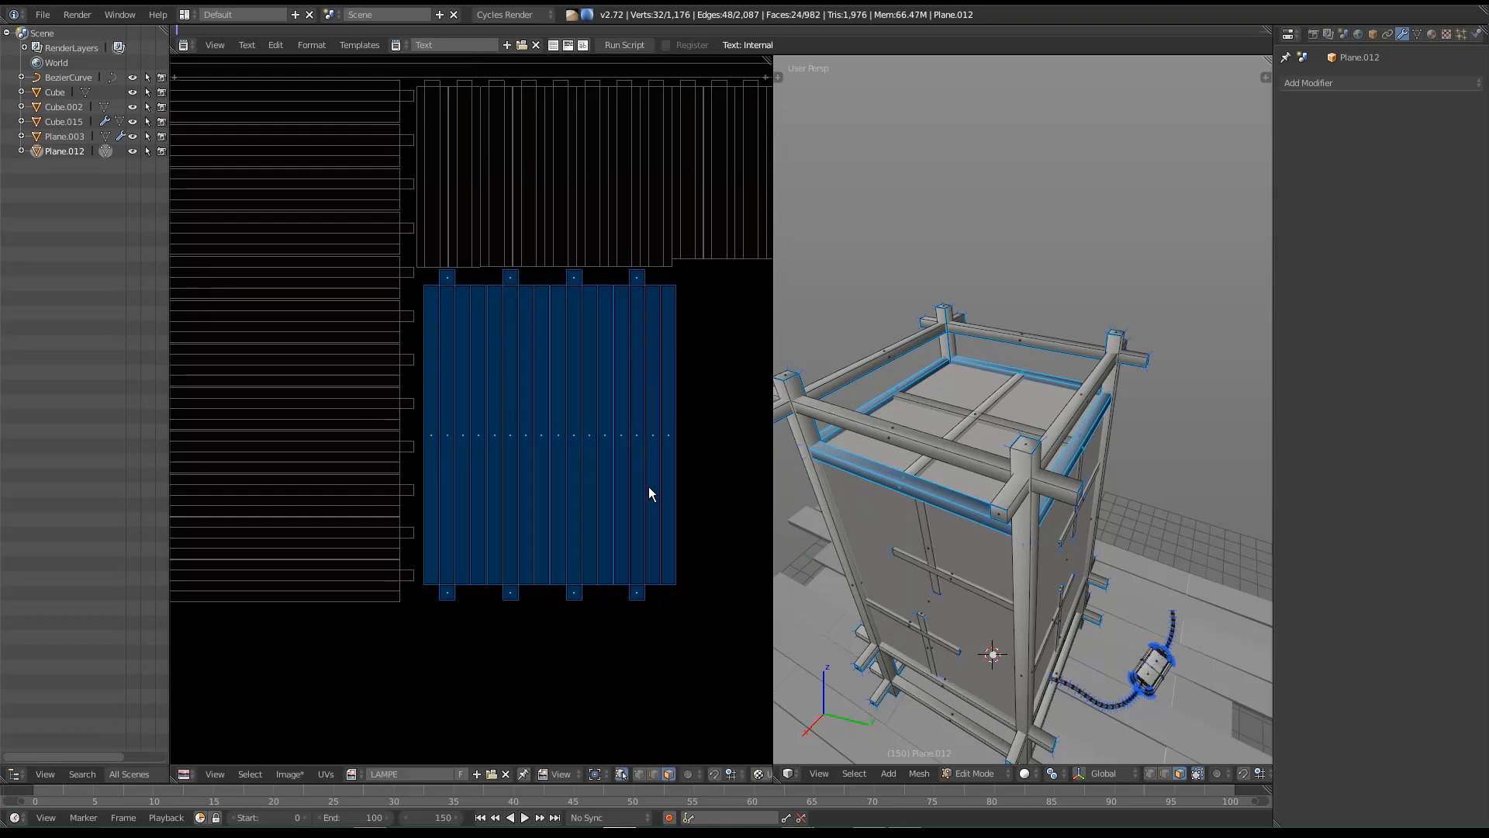
click(519, 474)
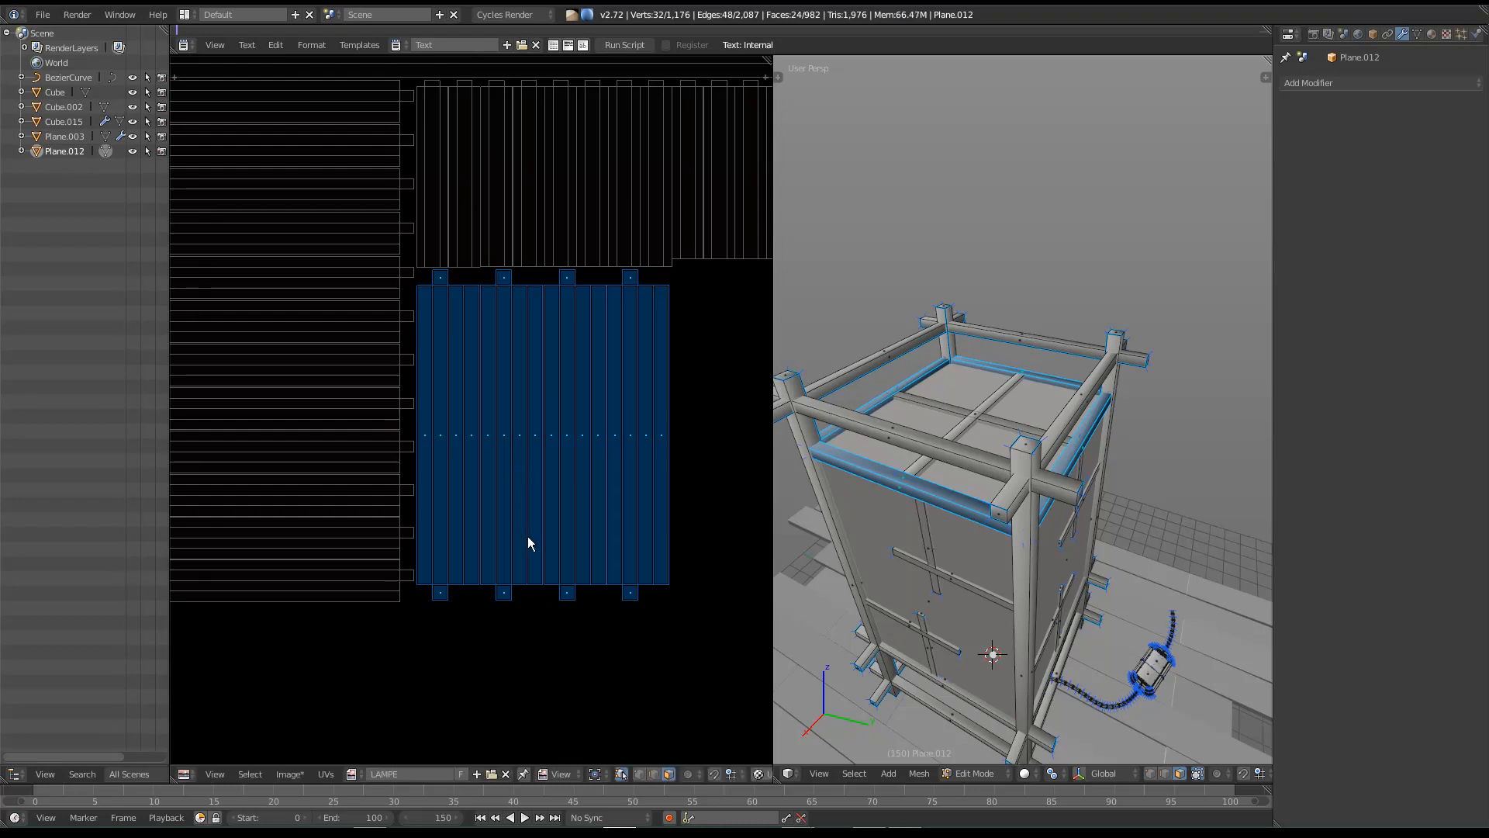
Step: Deselect the placed bars and examine the packed texture square and the islands still lying outside it
scroll(526, 537, down, 6)
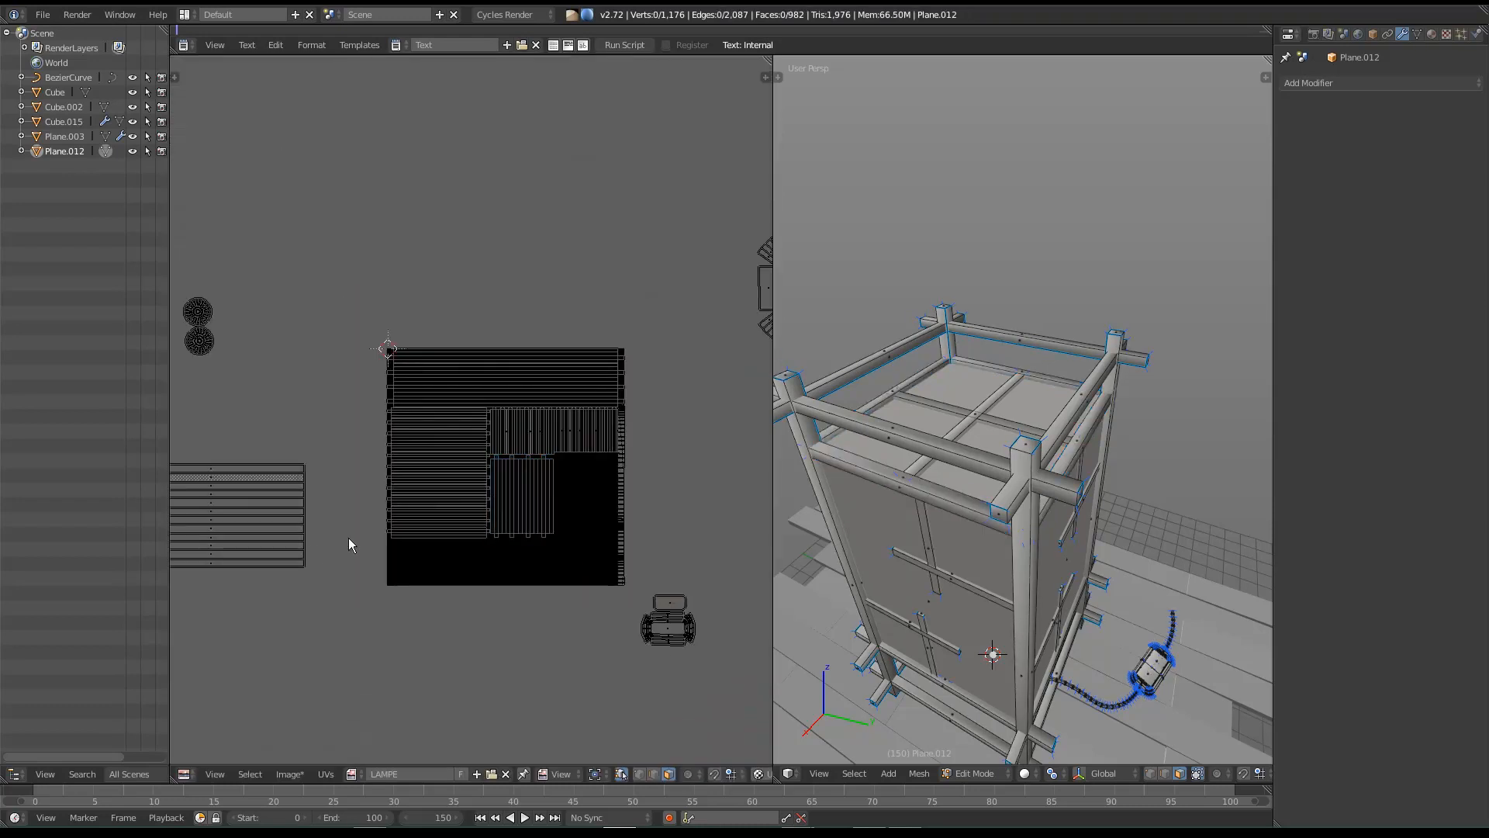
key(a)
scroll(537, 548, up, 8)
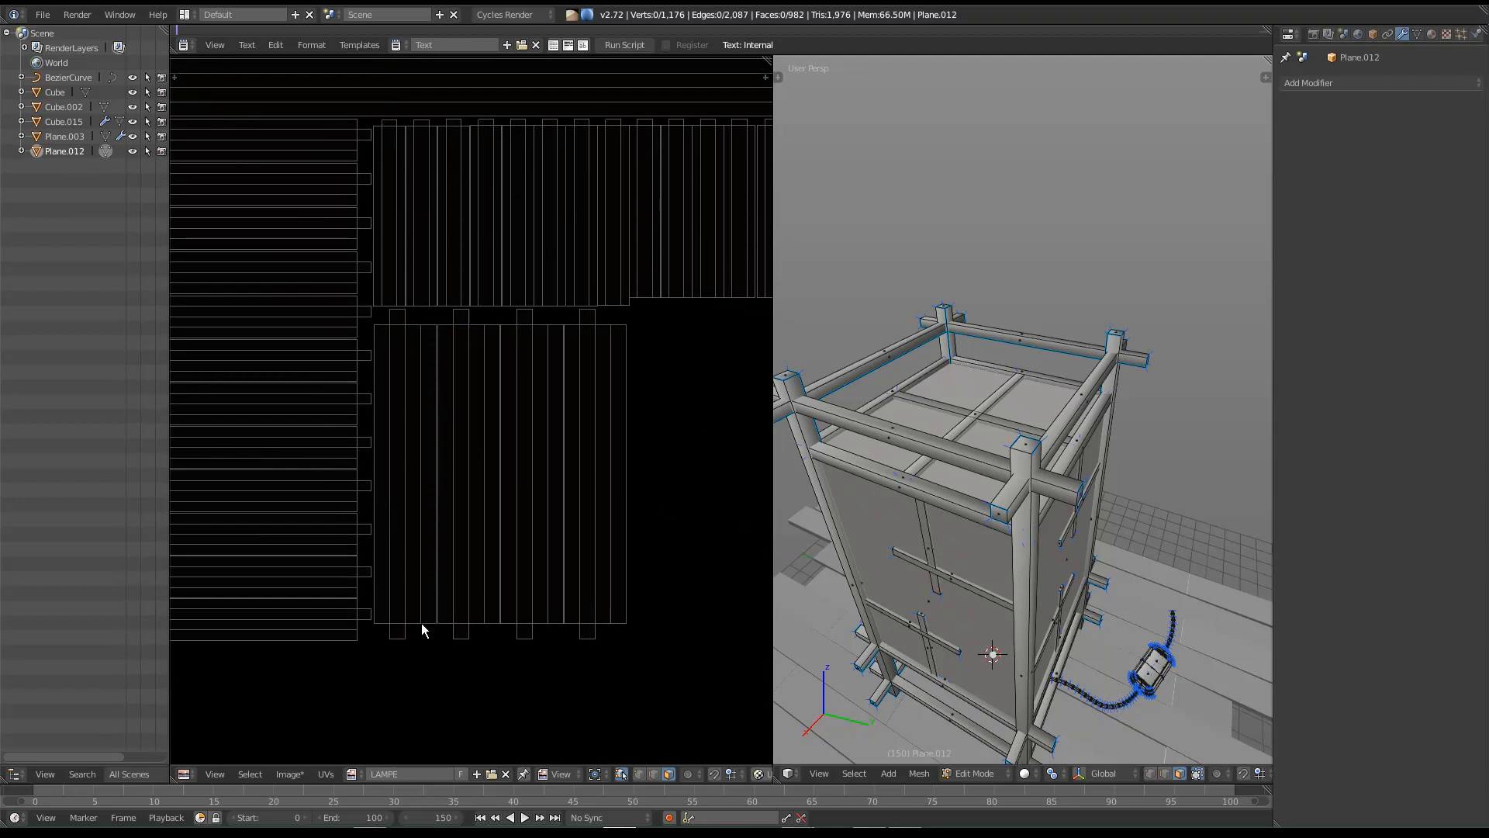
scroll(411, 618, down, 8)
middle_drag(411, 527, 633, 608)
middle_drag(569, 541, 497, 628)
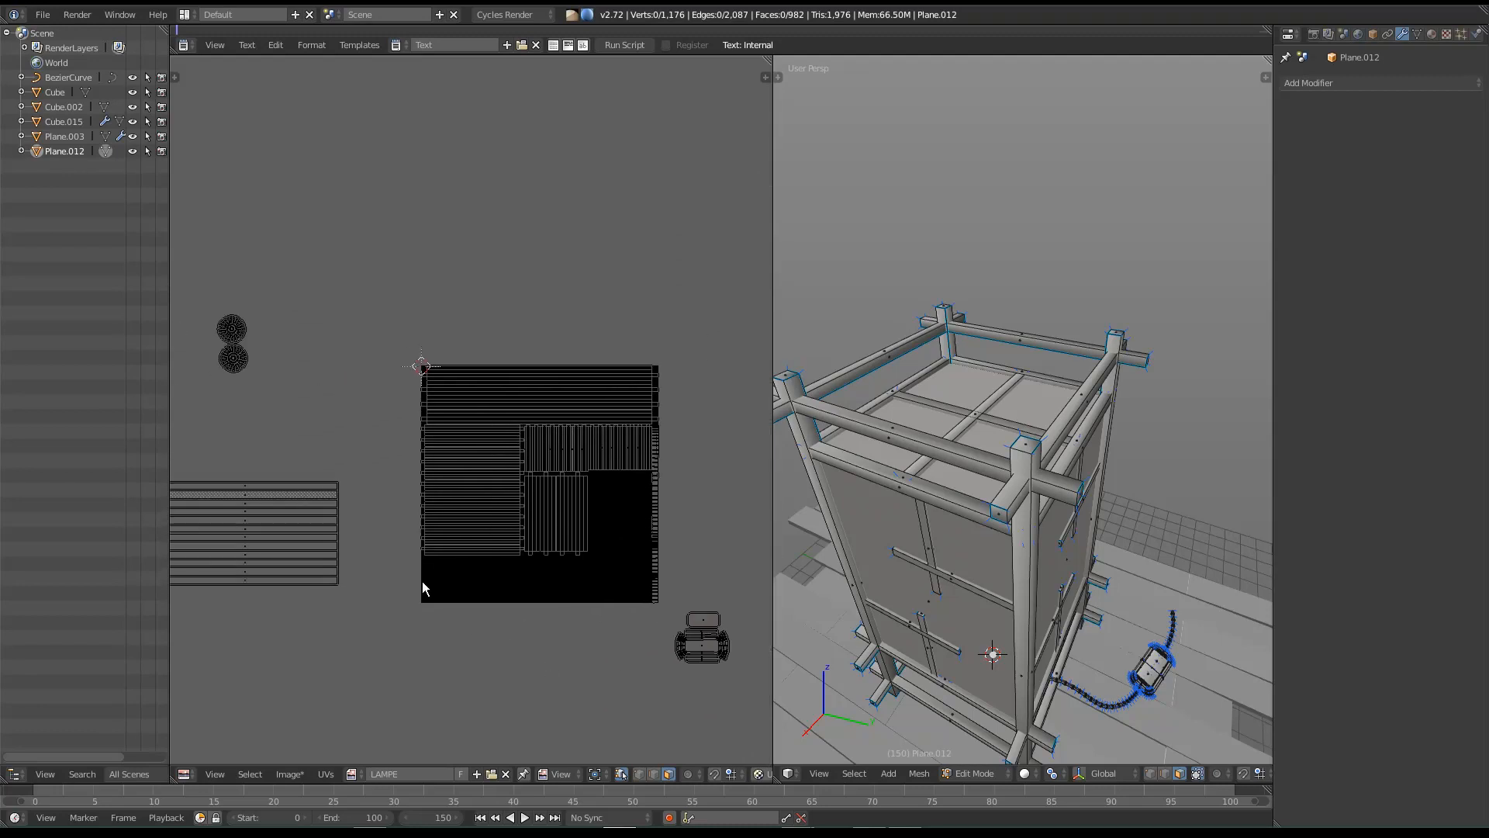
middle_drag(409, 586, 417, 580)
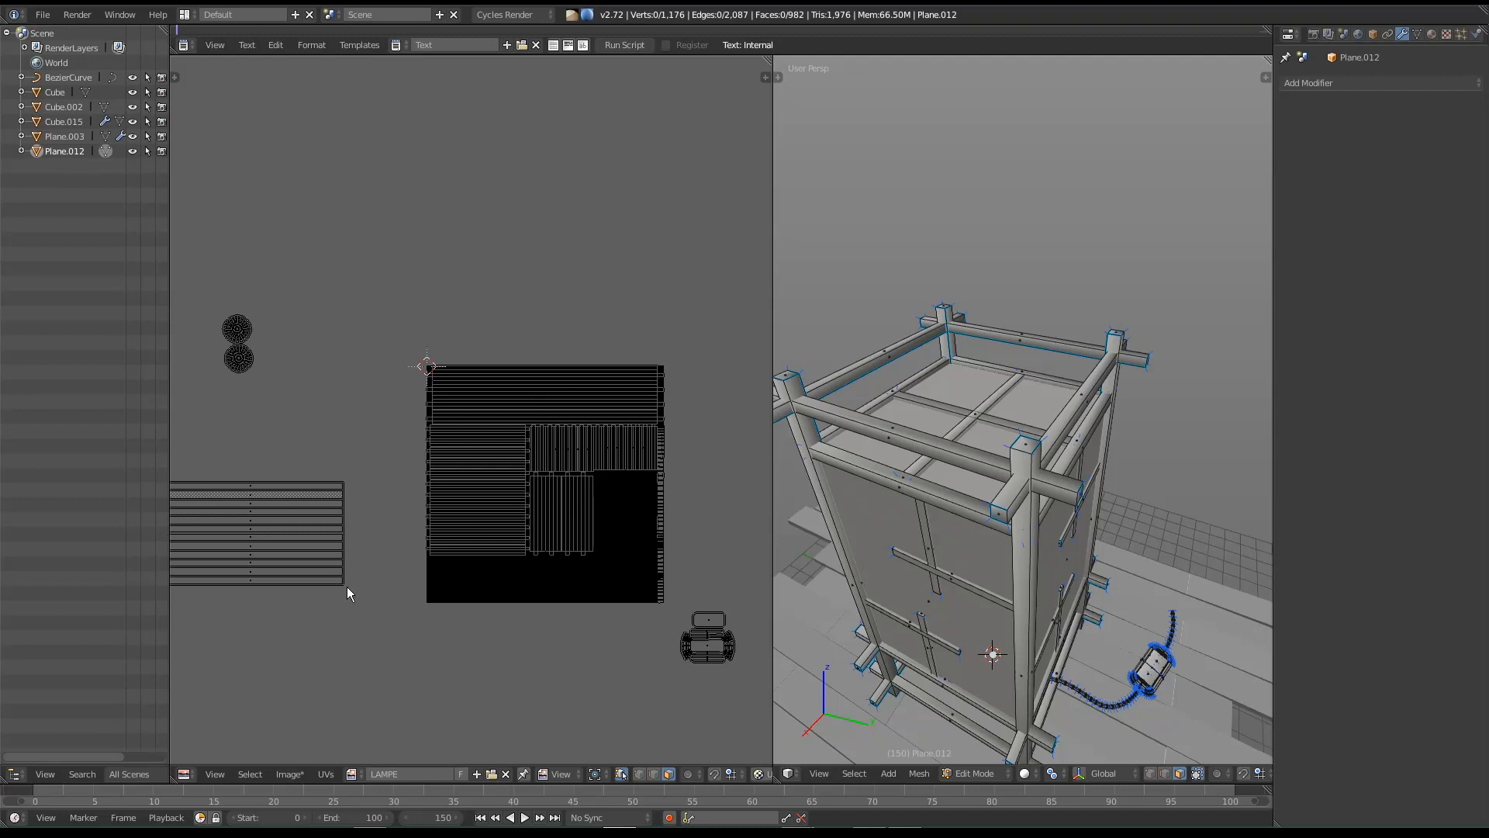
middle_drag(686, 559, 389, 457)
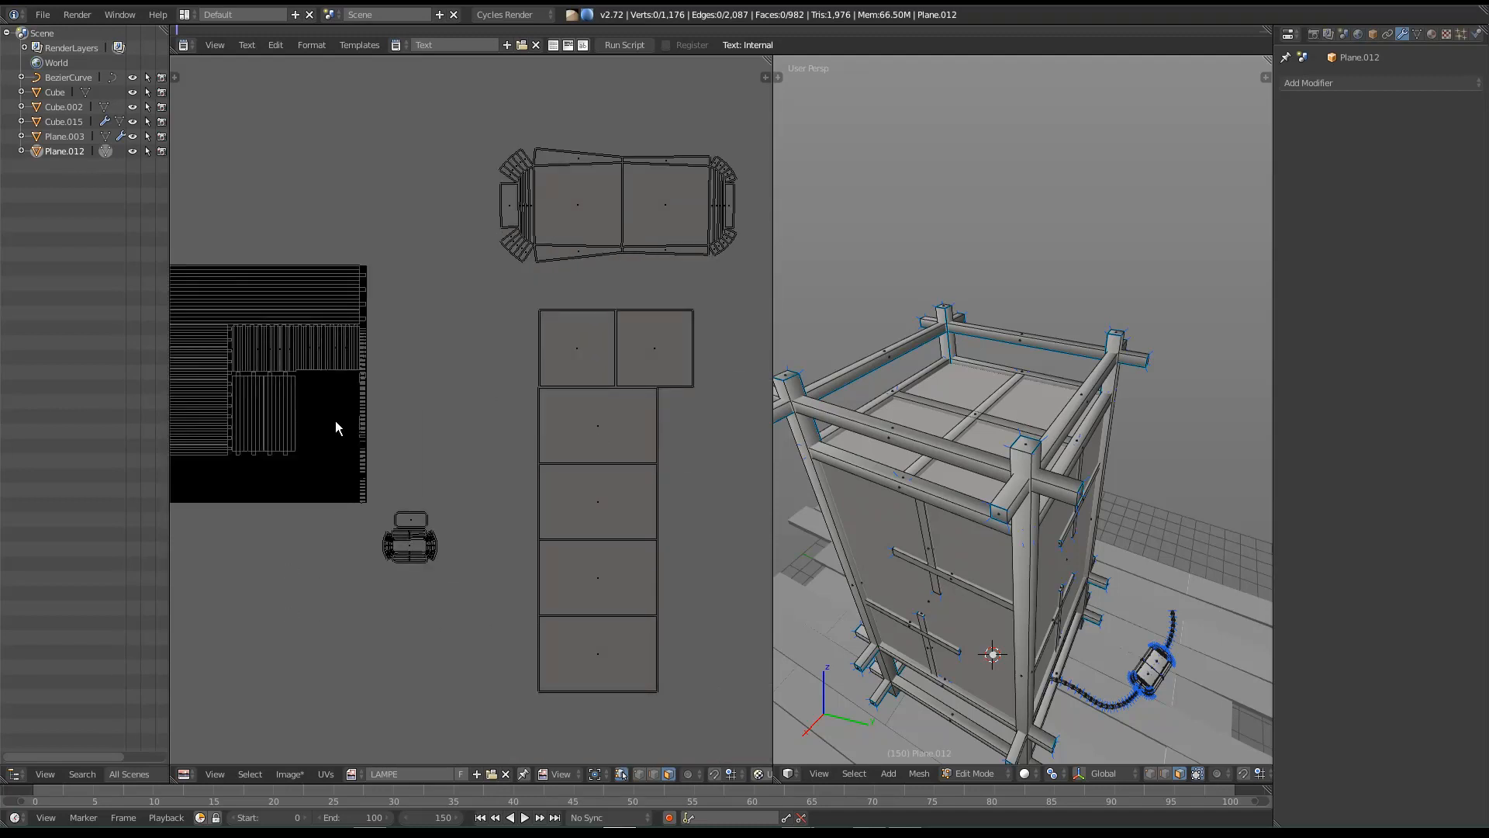
middle_drag(385, 618, 339, 467)
Step: Select the untabbed horizontal strip group outside the texture square, move it below the horizontal bars and scale it down
key(a)
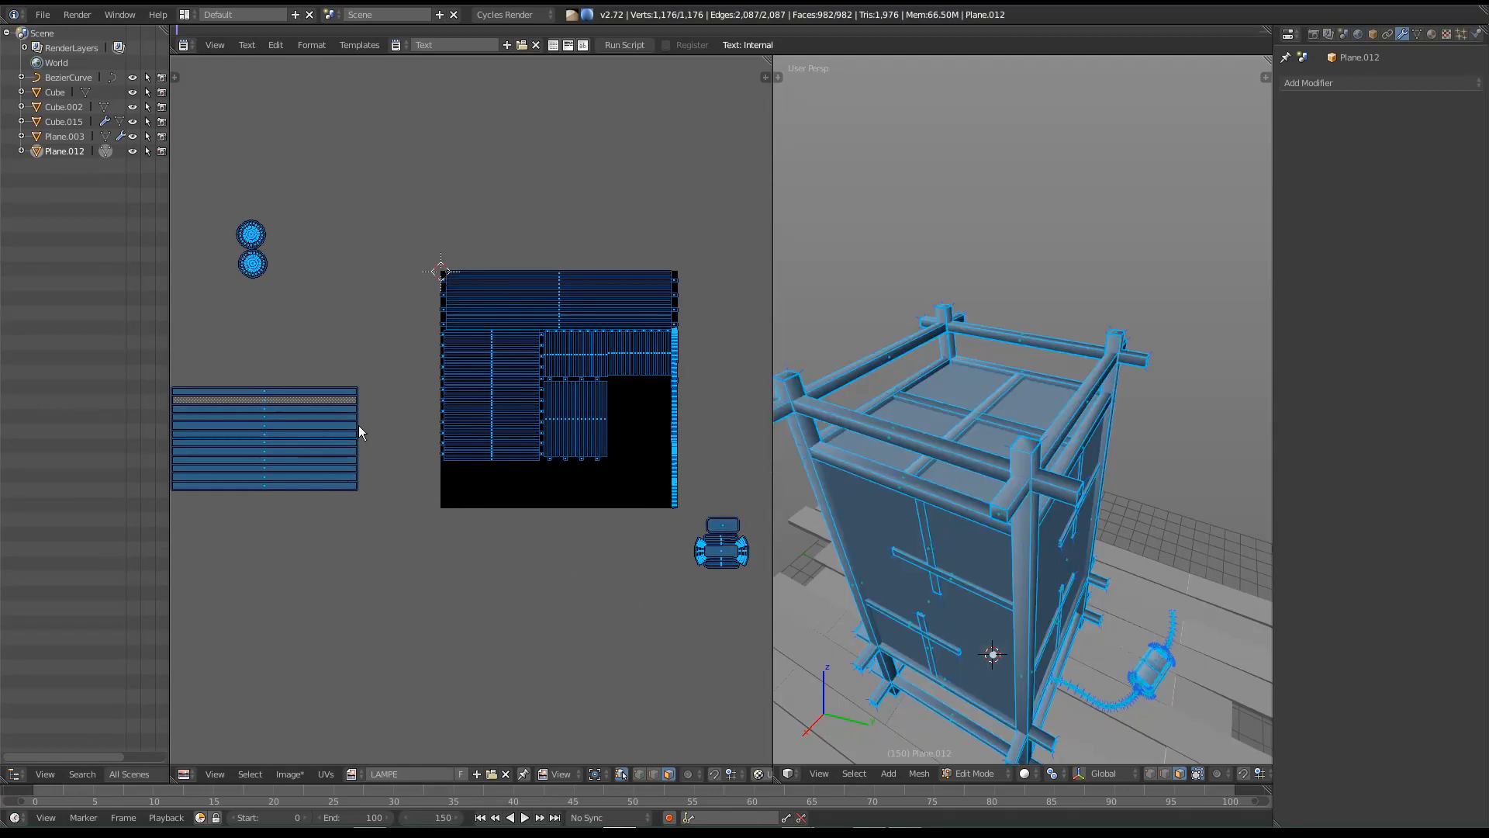
key(a)
key(b)
drag(357, 378, 220, 527)
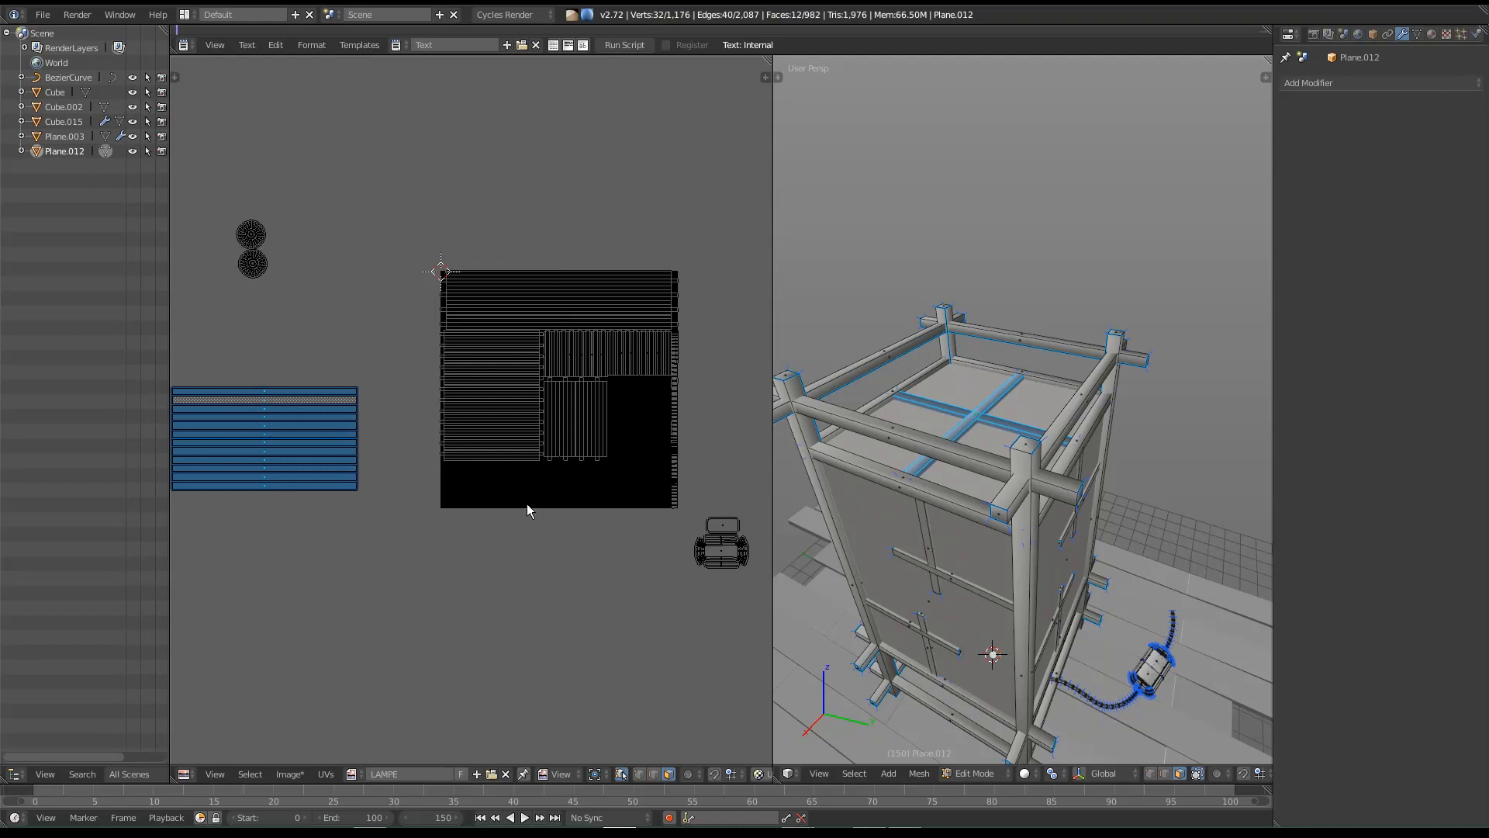
key(g)
click(245, 588)
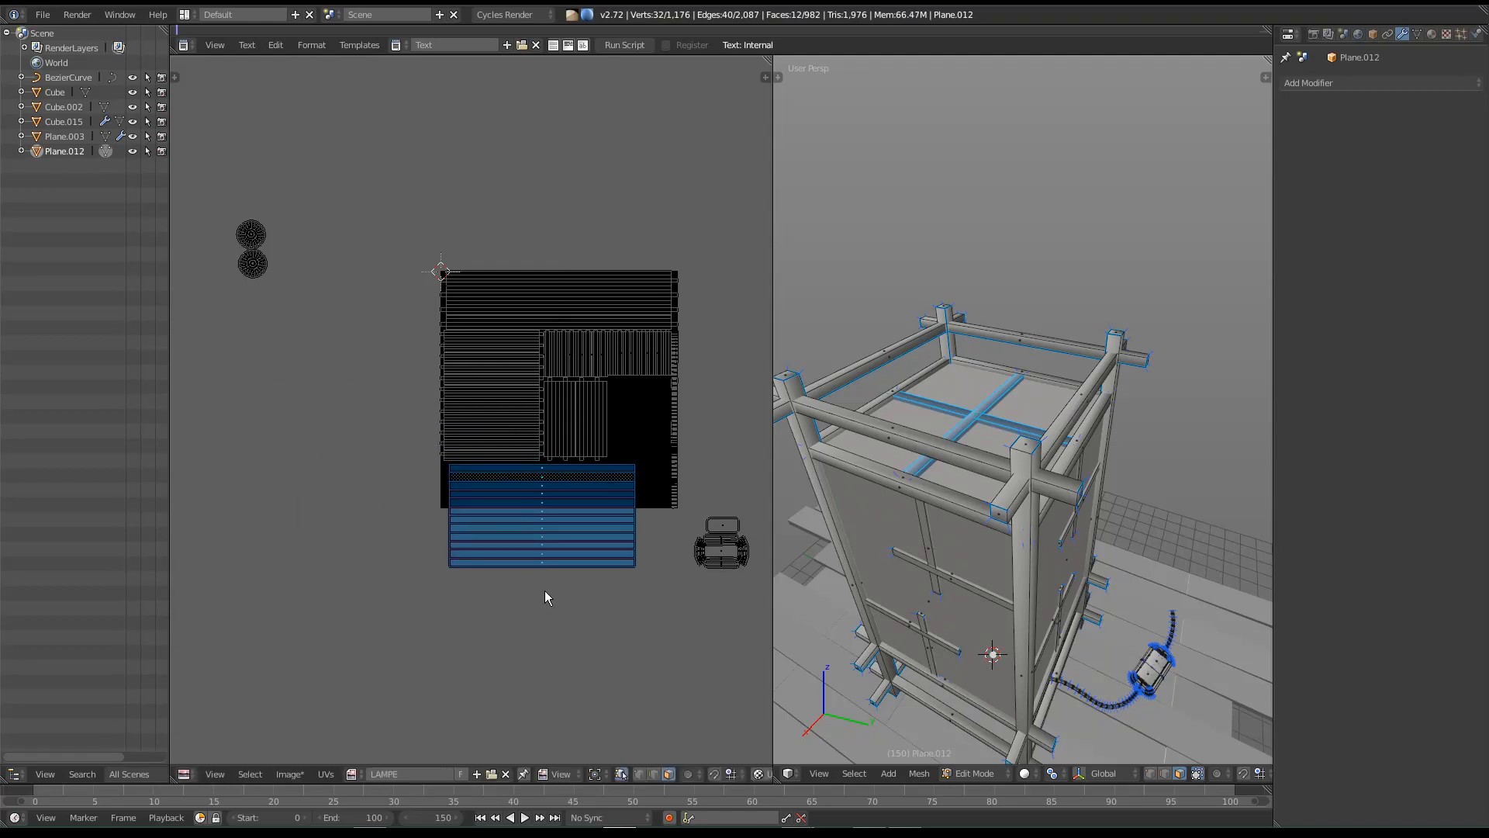
key(s)
click(543, 589)
Step: Move the untabbed strip group into the texture square's lower-left area, widening it slightly and reducing its height
scroll(543, 588, up, 4)
key(g)
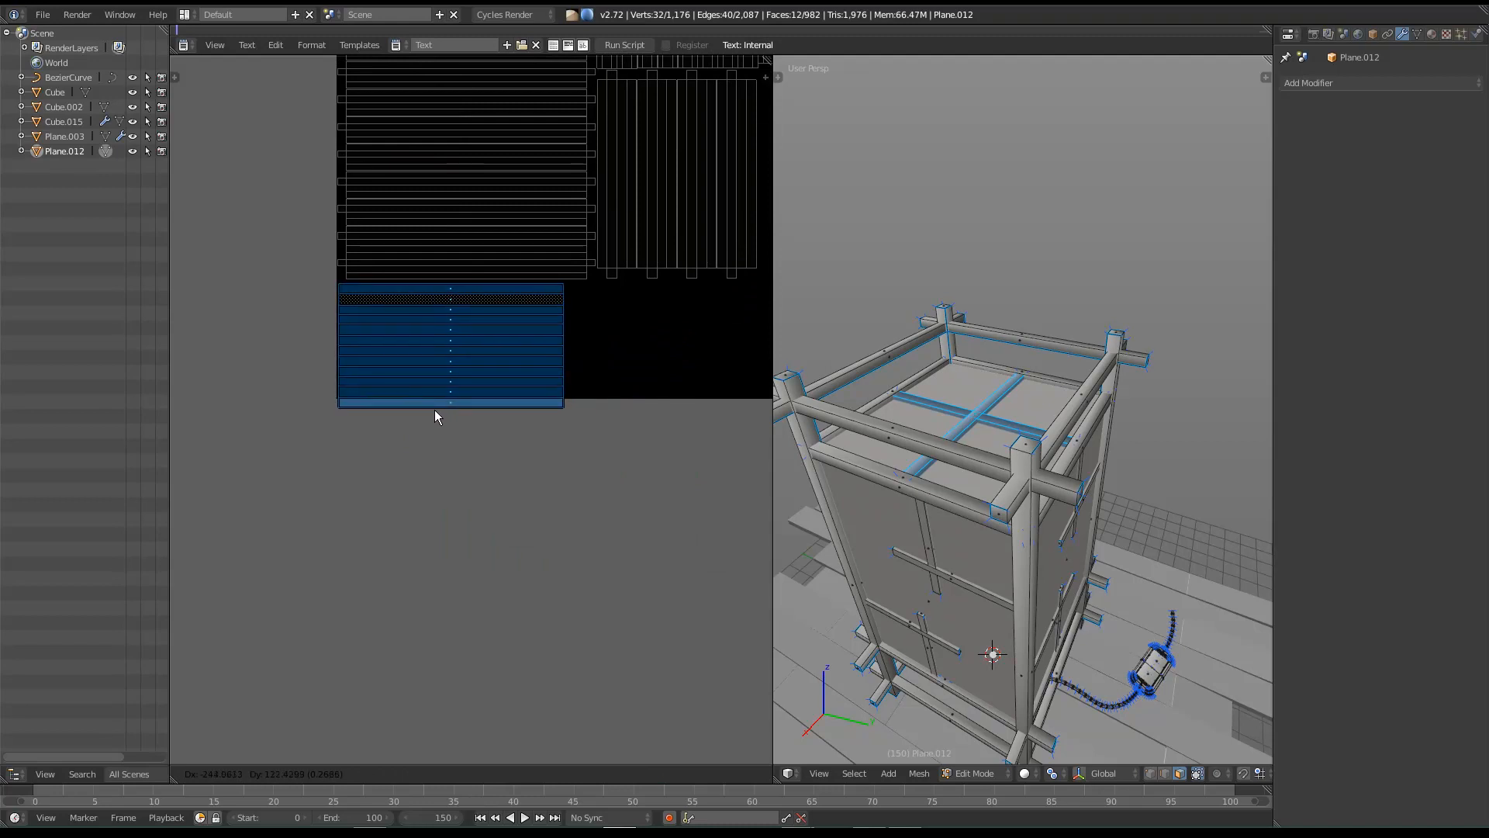
click(432, 399)
key(s)
key(x)
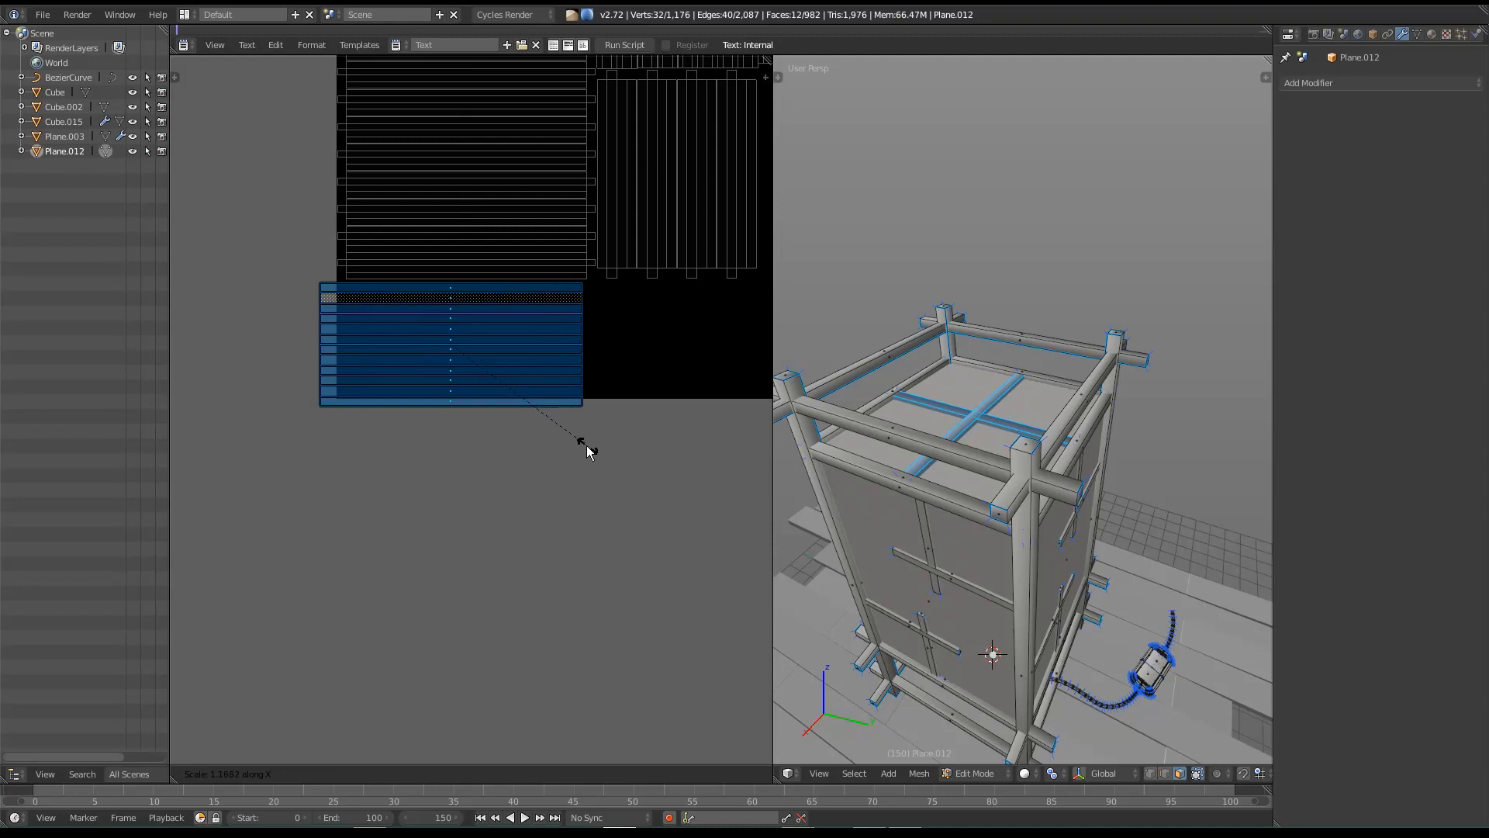
key(y)
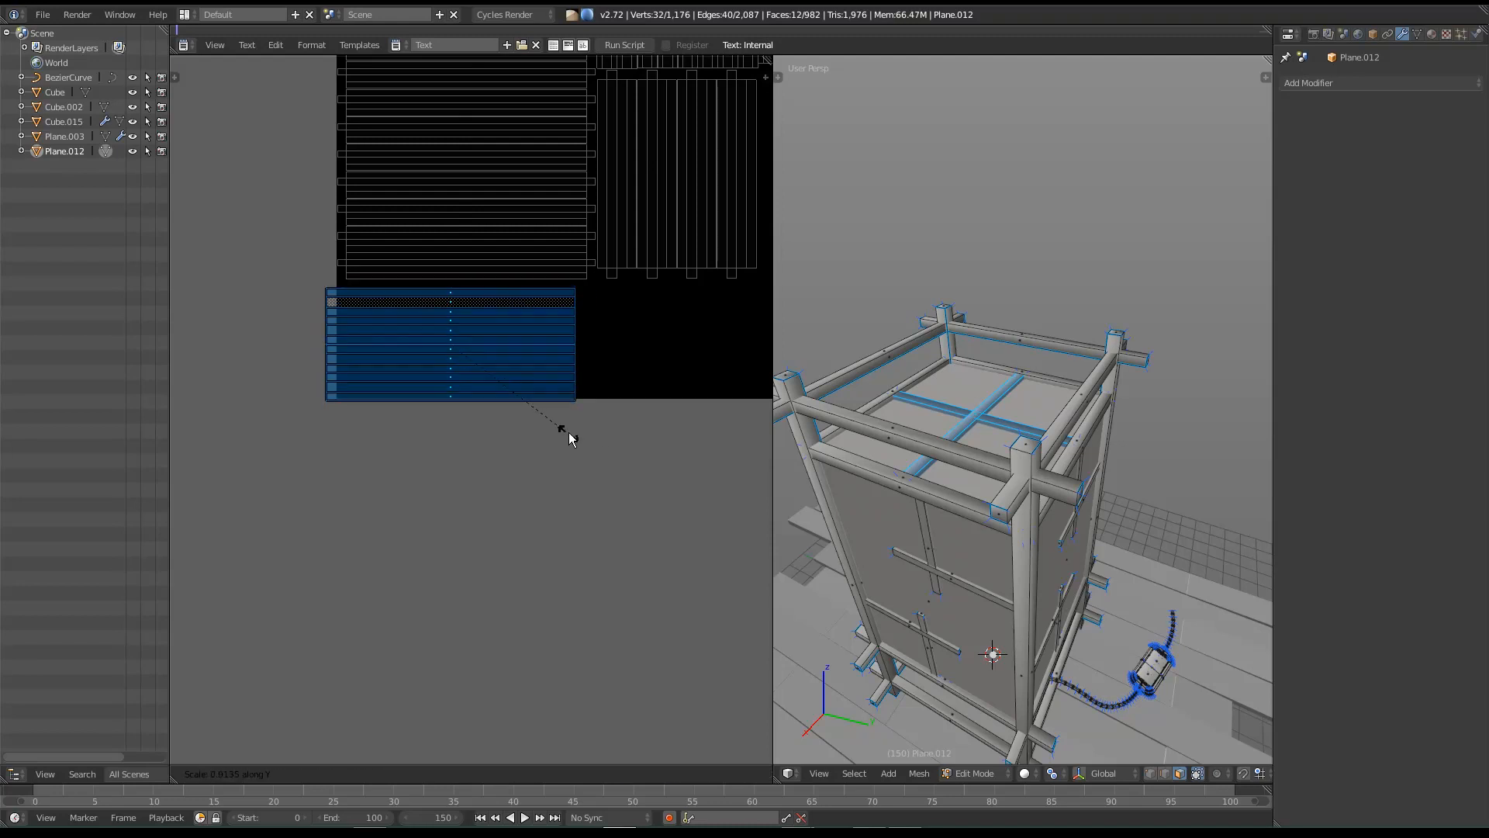
scroll(547, 429, up, 2)
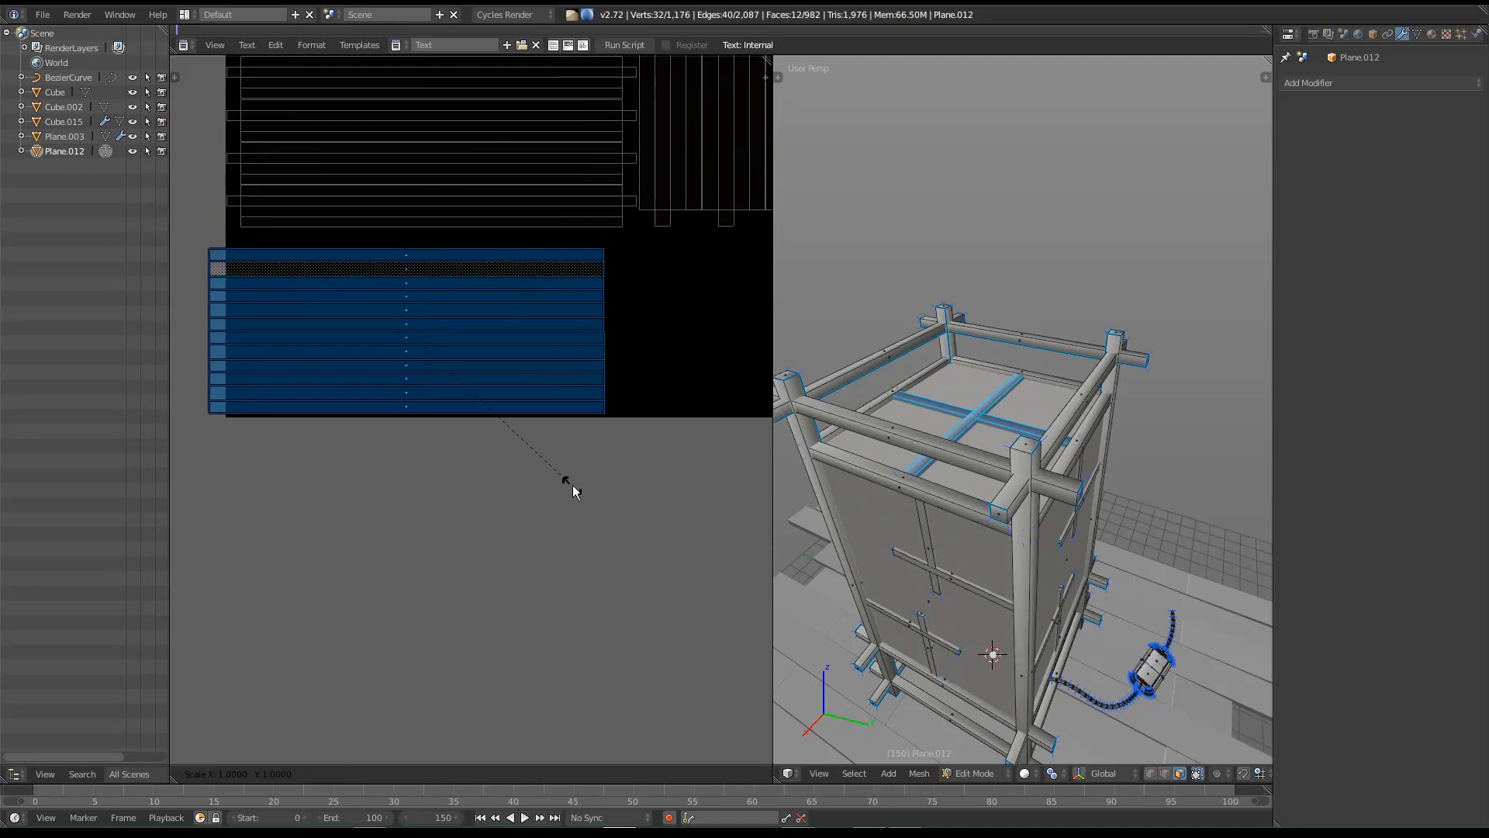
click(586, 501)
Step: Align the untabbed strips directly beneath the horizontal bars and stretch them vertically to fill the space down to the texture's edge
key(g)
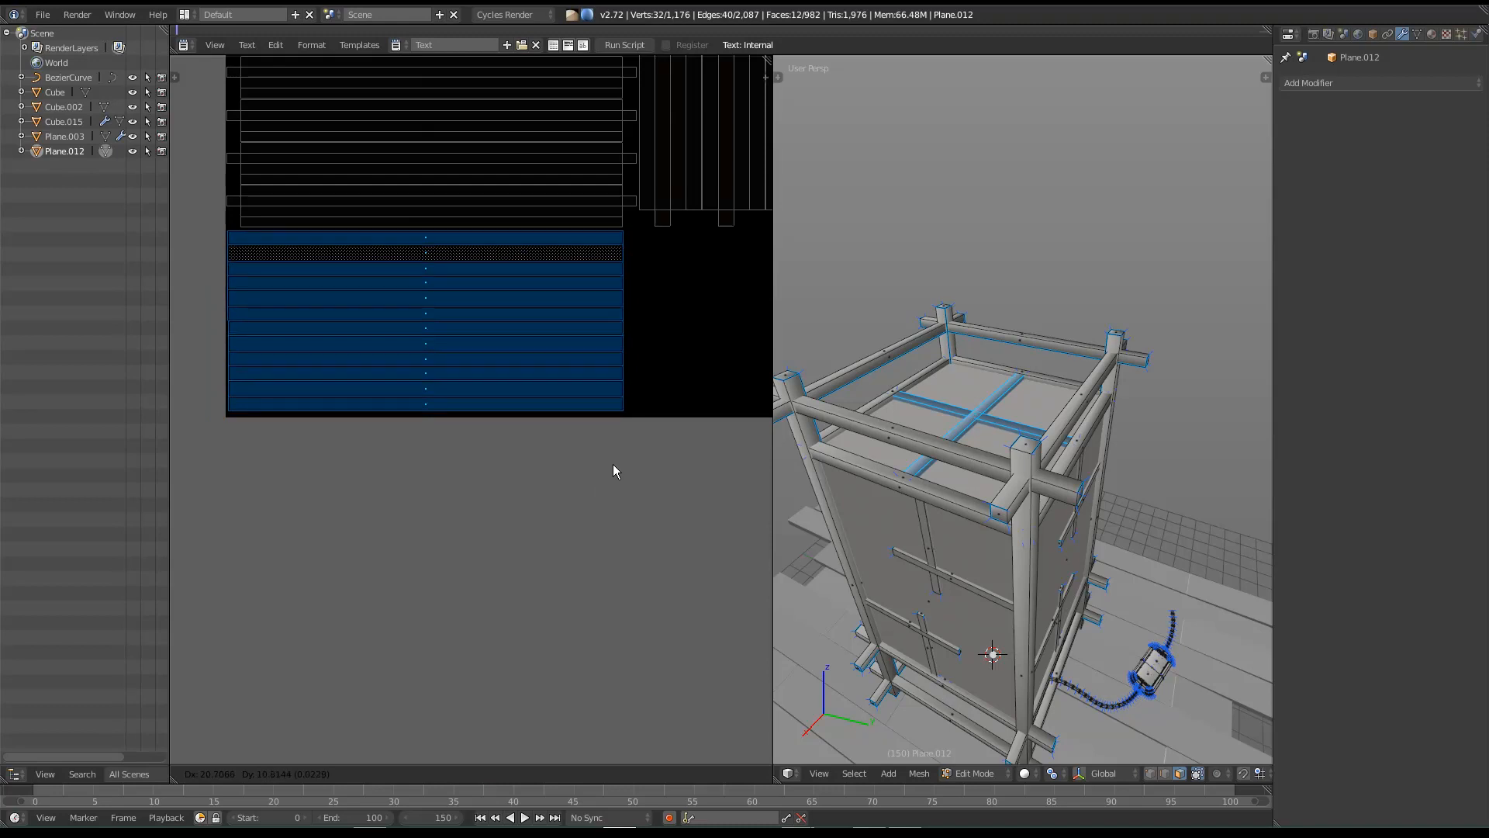
key(s)
key(y)
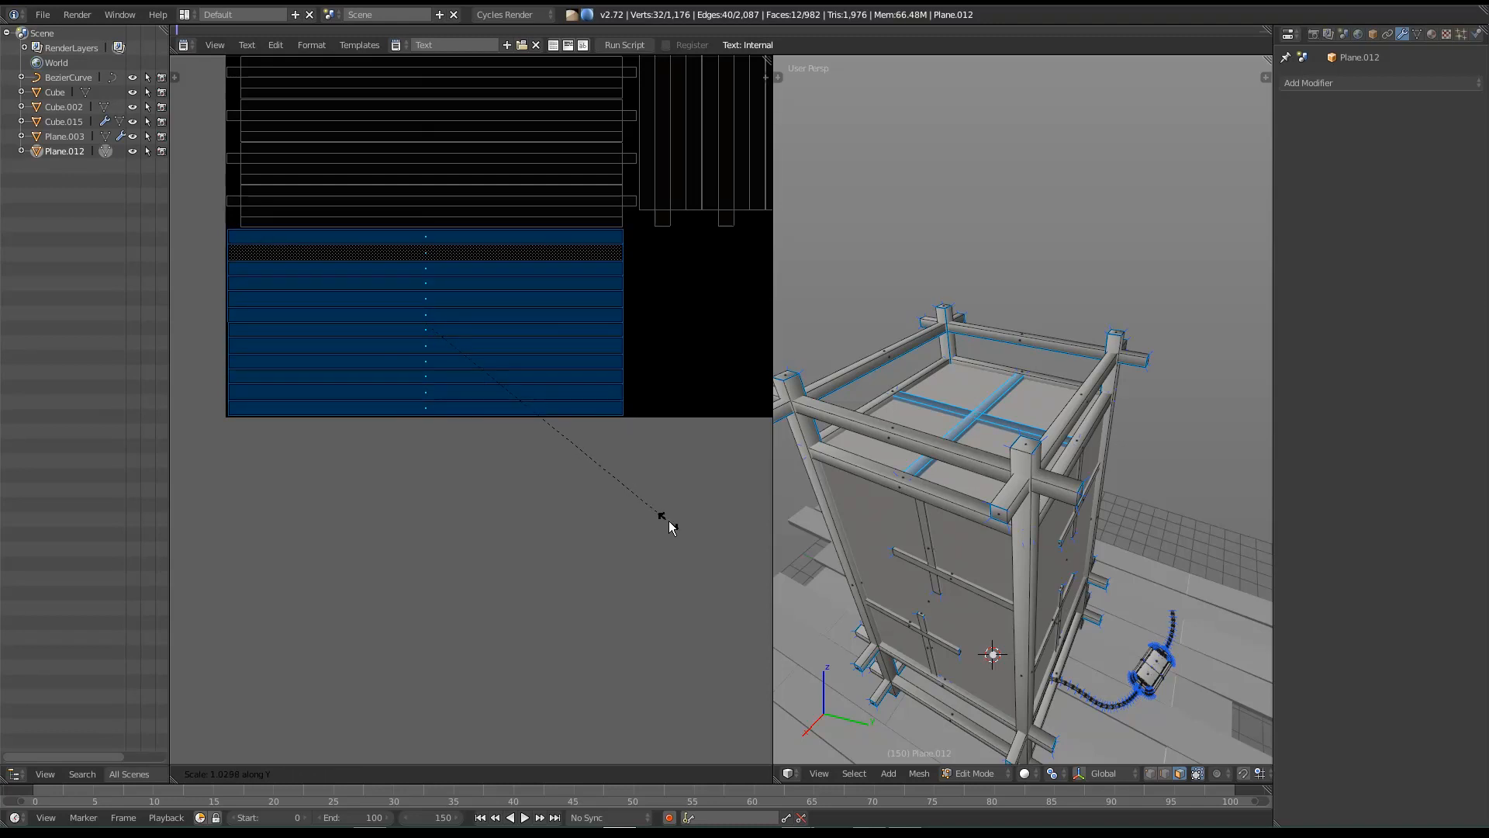
click(669, 520)
Step: Select the four rectangular side panel islands and widen them along the X axis
scroll(520, 458, up, 2)
middle_drag(579, 437, 350, 426)
scroll(390, 423, down, 2)
middle_drag(468, 484, 244, 486)
scroll(338, 460, down, 3)
middle_drag(447, 509, 430, 553)
scroll(441, 523, down, 3)
middle_drag(586, 515, 463, 515)
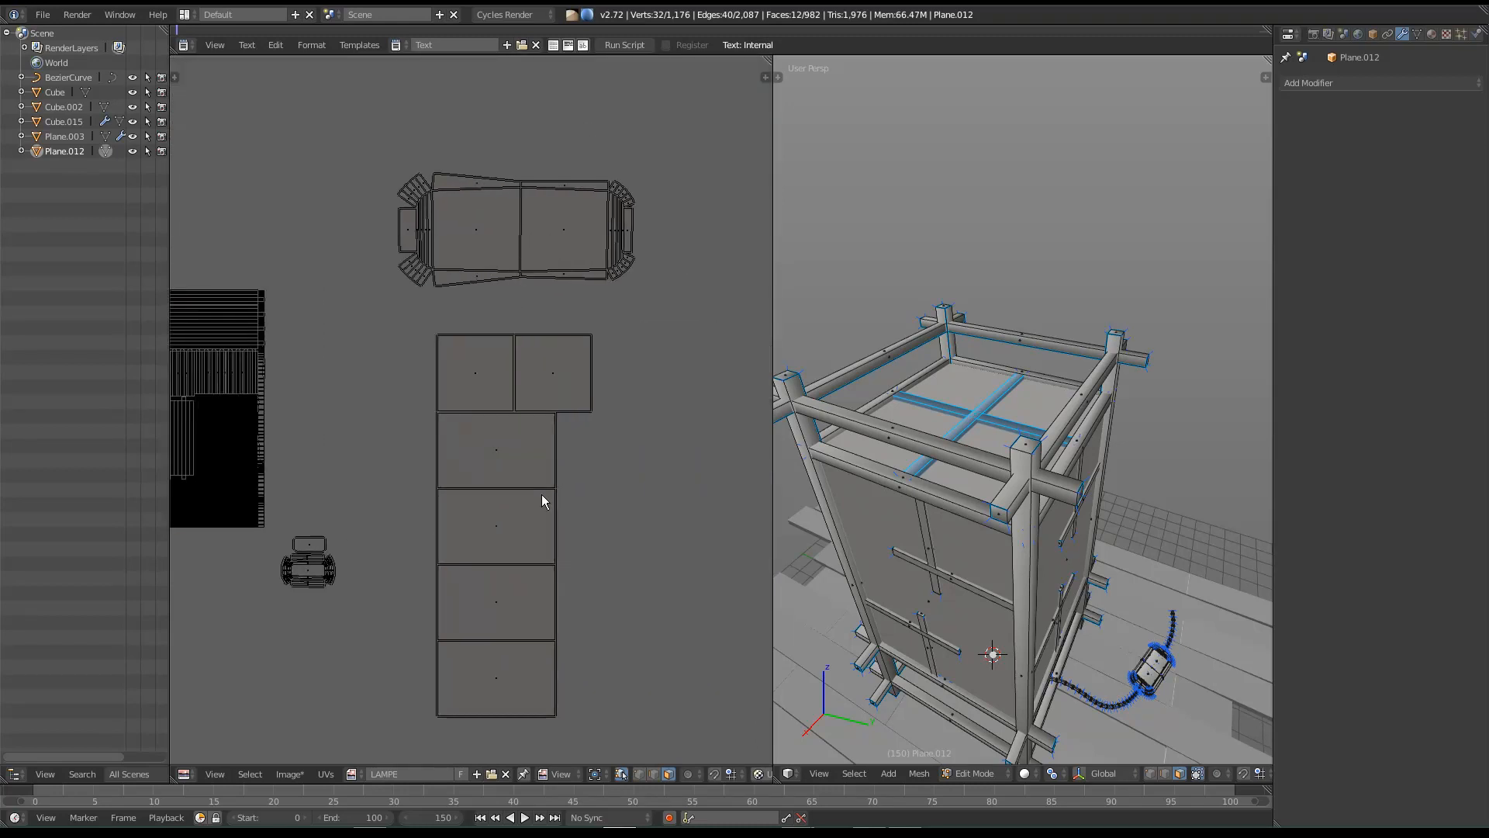
right_click(523, 475)
shift+right_click(487, 527)
shift+right_click(481, 645)
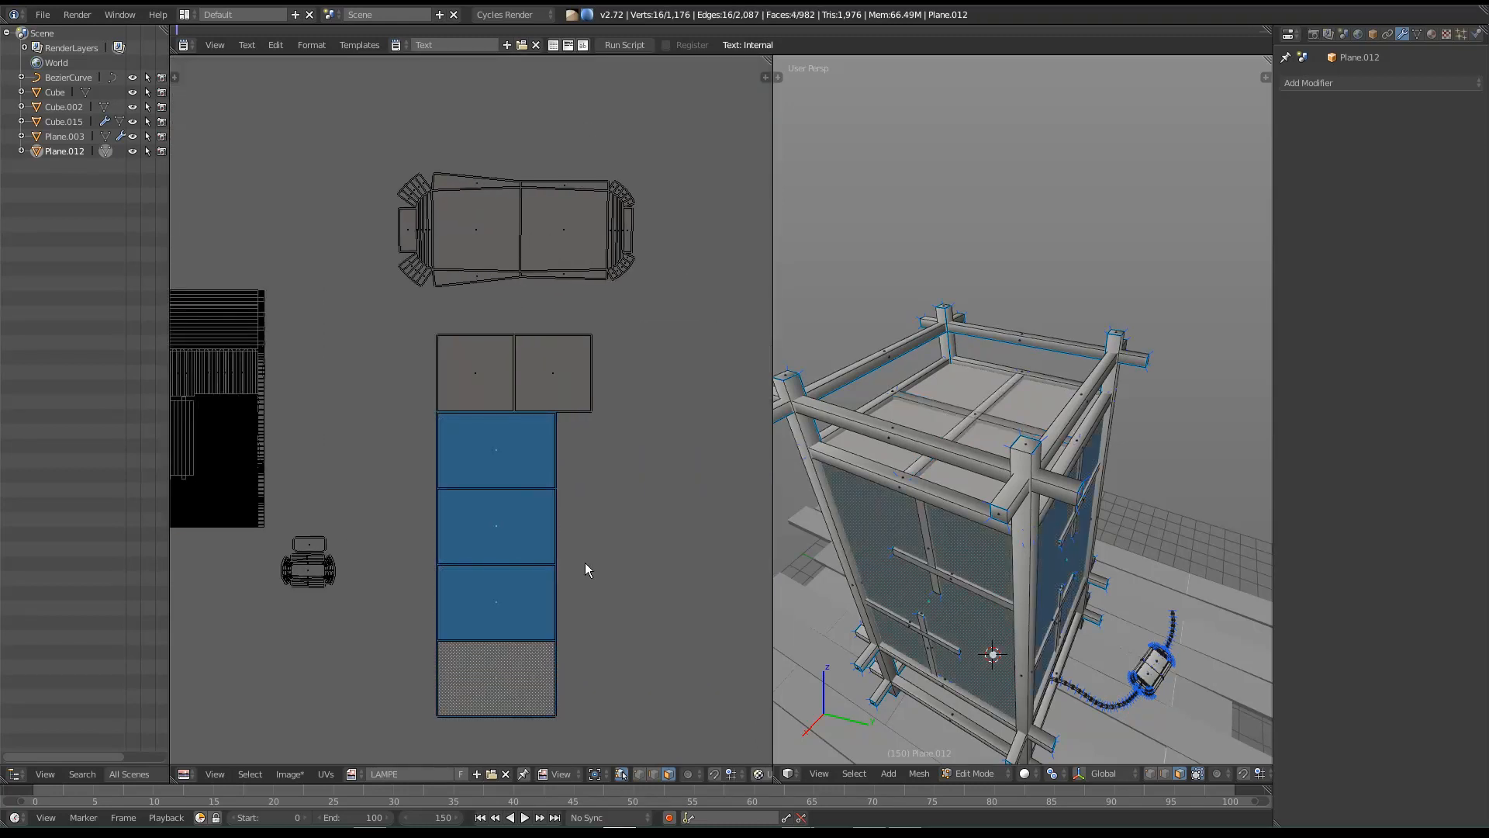
key(s)
key(y)
key(x)
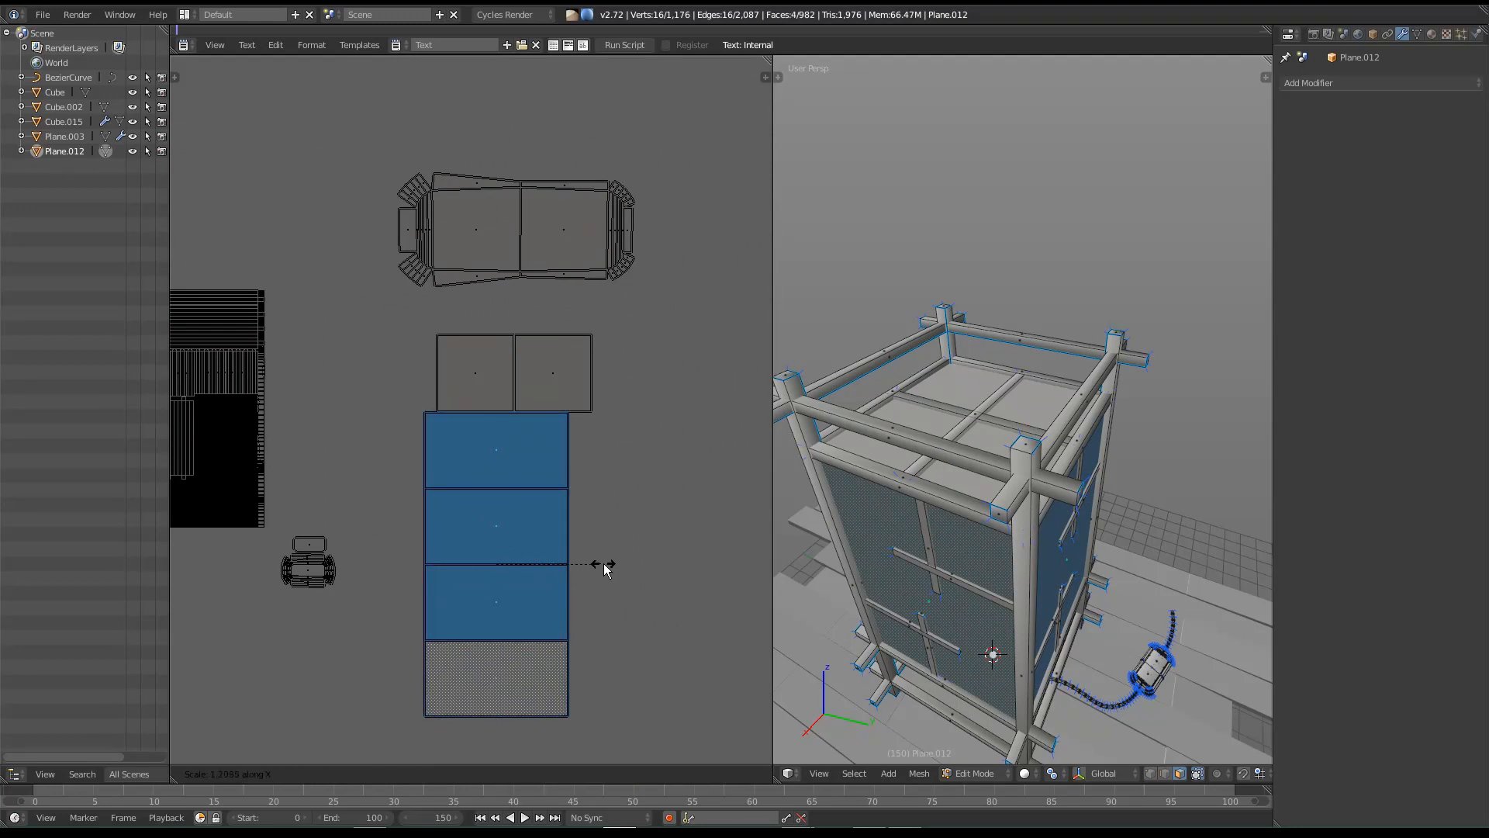
click(608, 561)
Step: Move the side panels beneath the two square panels and adjust their X scale to match the pair's combined width
key(g)
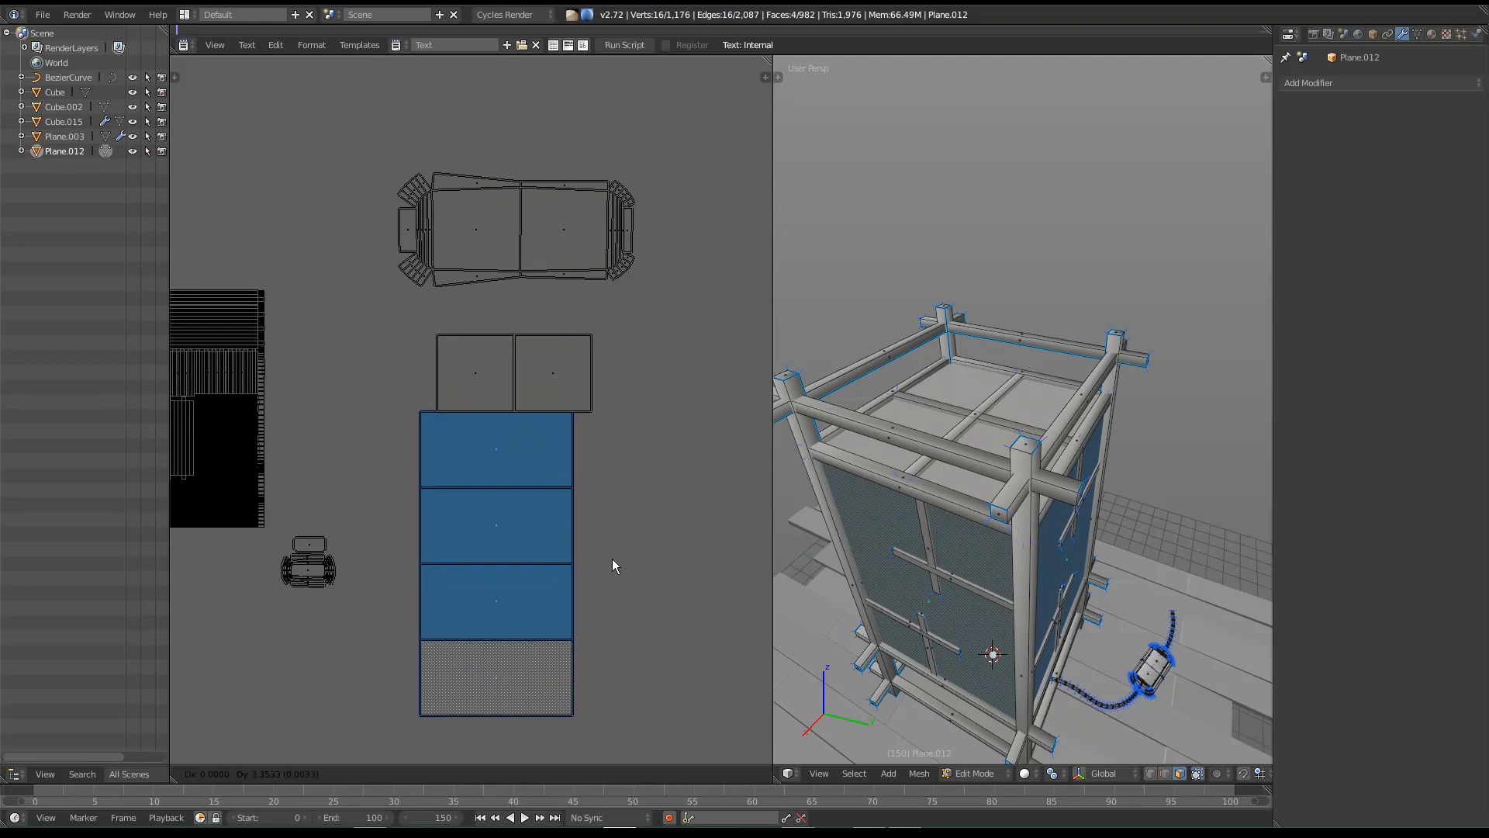
click(726, 598)
key(s)
key(x)
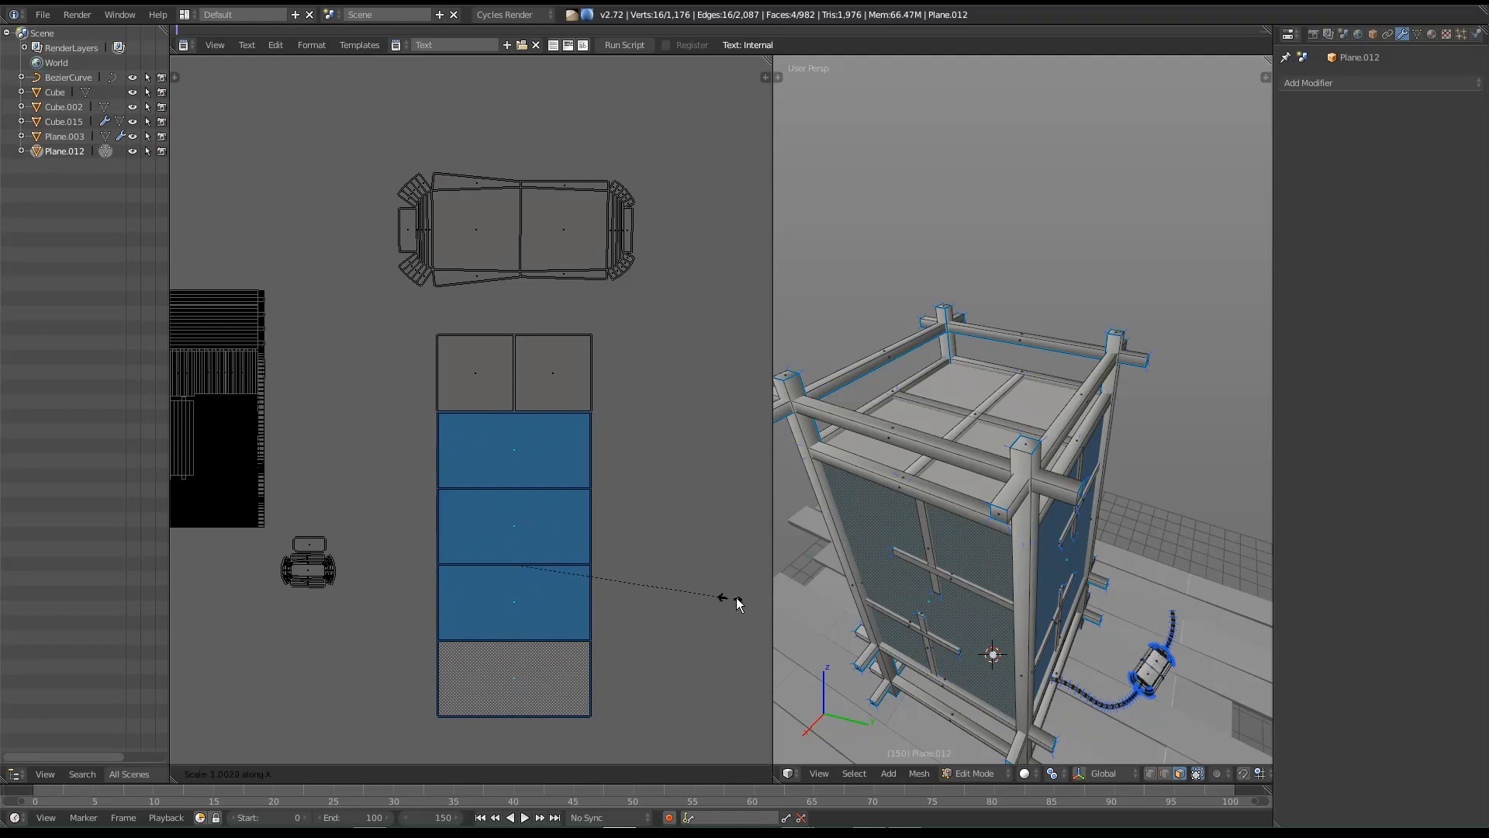
click(765, 598)
Step: Add the two square panels to the selection, scale all six panels down and move them toward the texture square
scroll(543, 419, up, 2)
shift+right_click(525, 336)
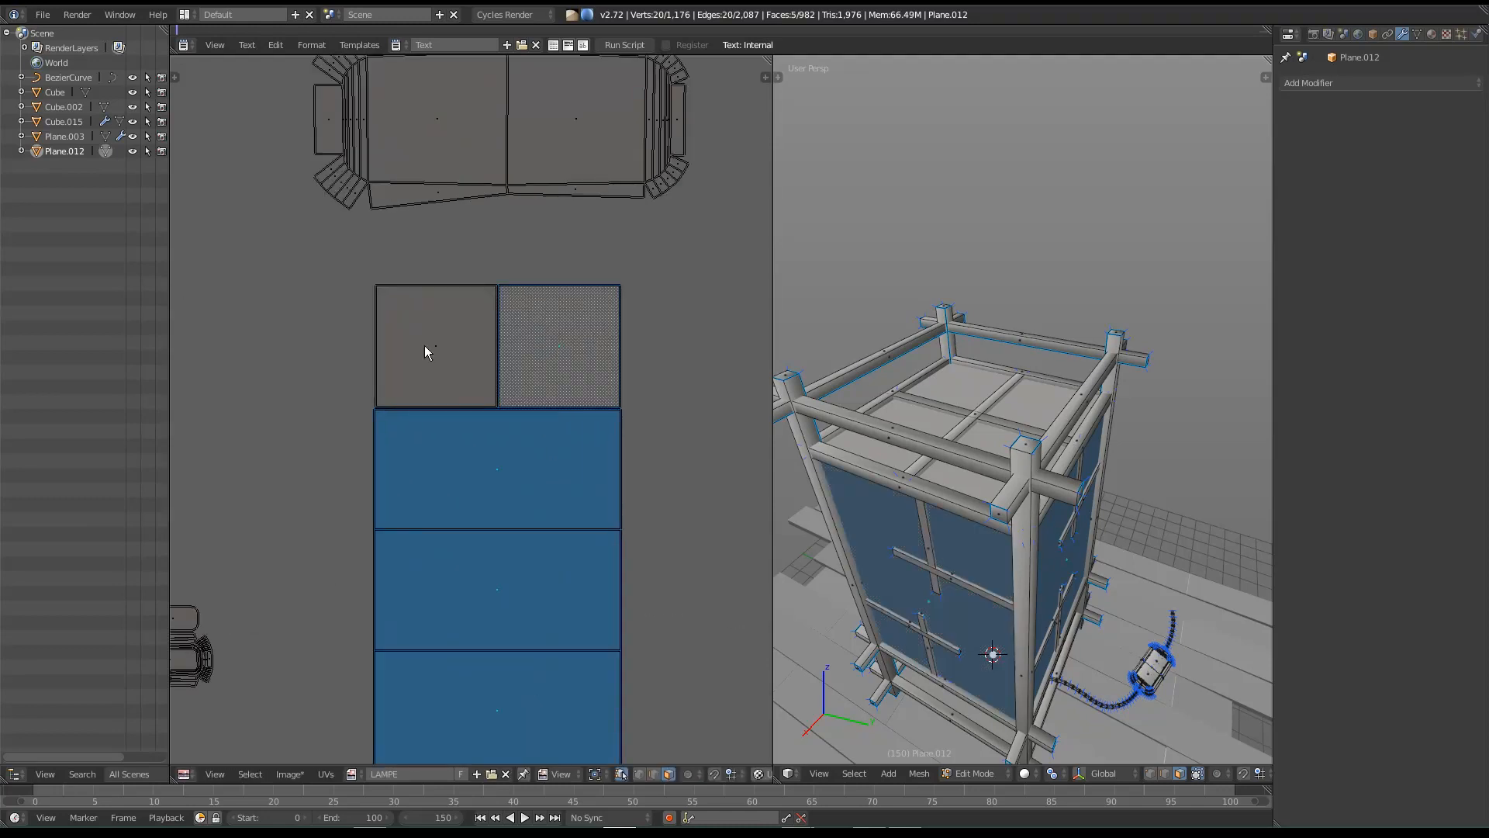
shift+right_click(453, 349)
scroll(440, 449, down, 2)
scroll(440, 449, down, 8)
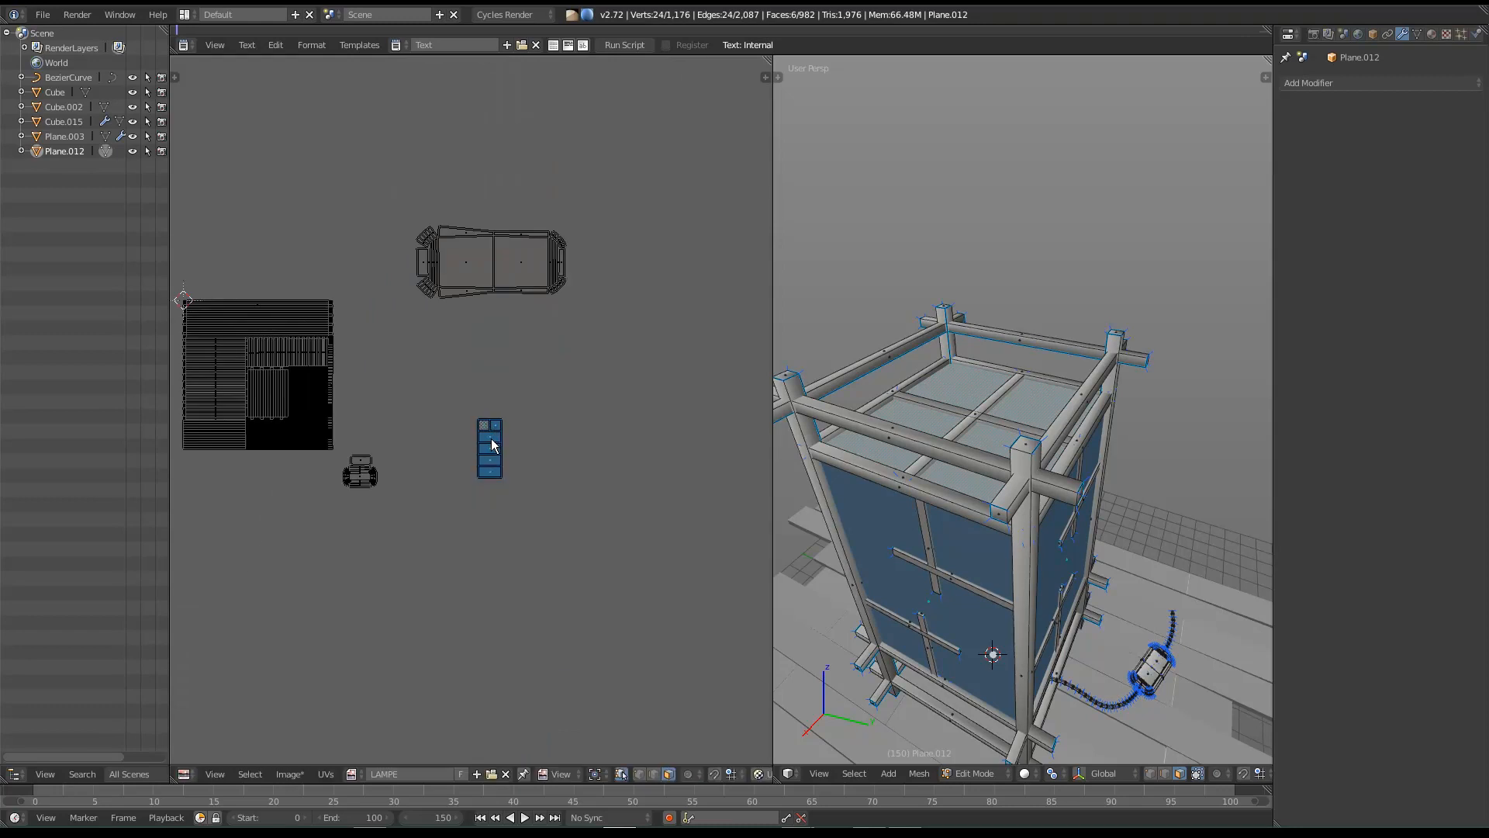
key(g)
click(411, 436)
Step: Enlarge the six-panel group and position it in the texture square's empty area below the lattice bars
scroll(413, 435, up, 4)
middle_drag(389, 416, 474, 449)
scroll(338, 408, up, 2)
middle_drag(338, 408, 541, 455)
key(s)
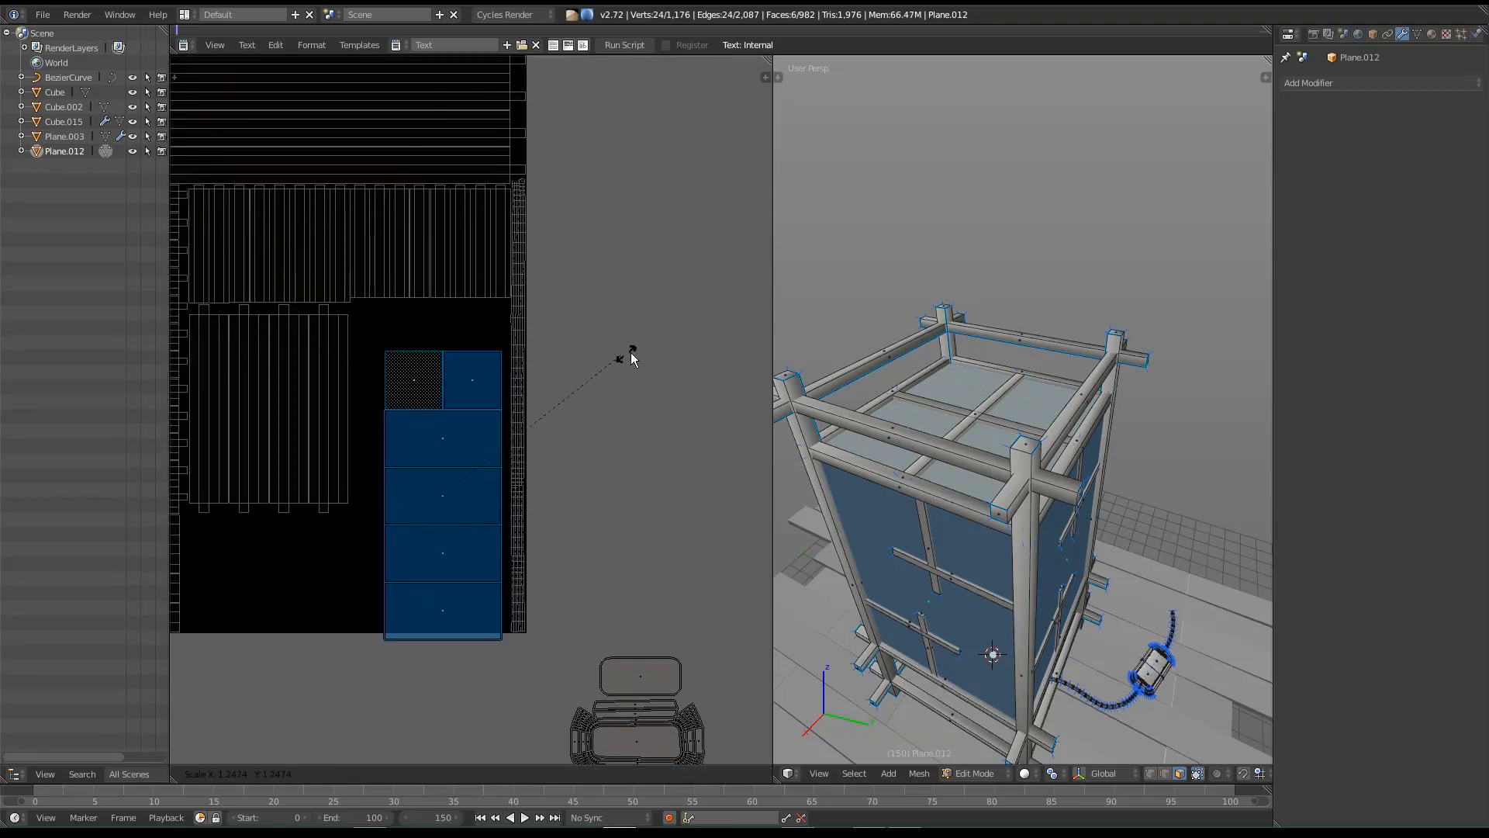
click(643, 343)
key(h)
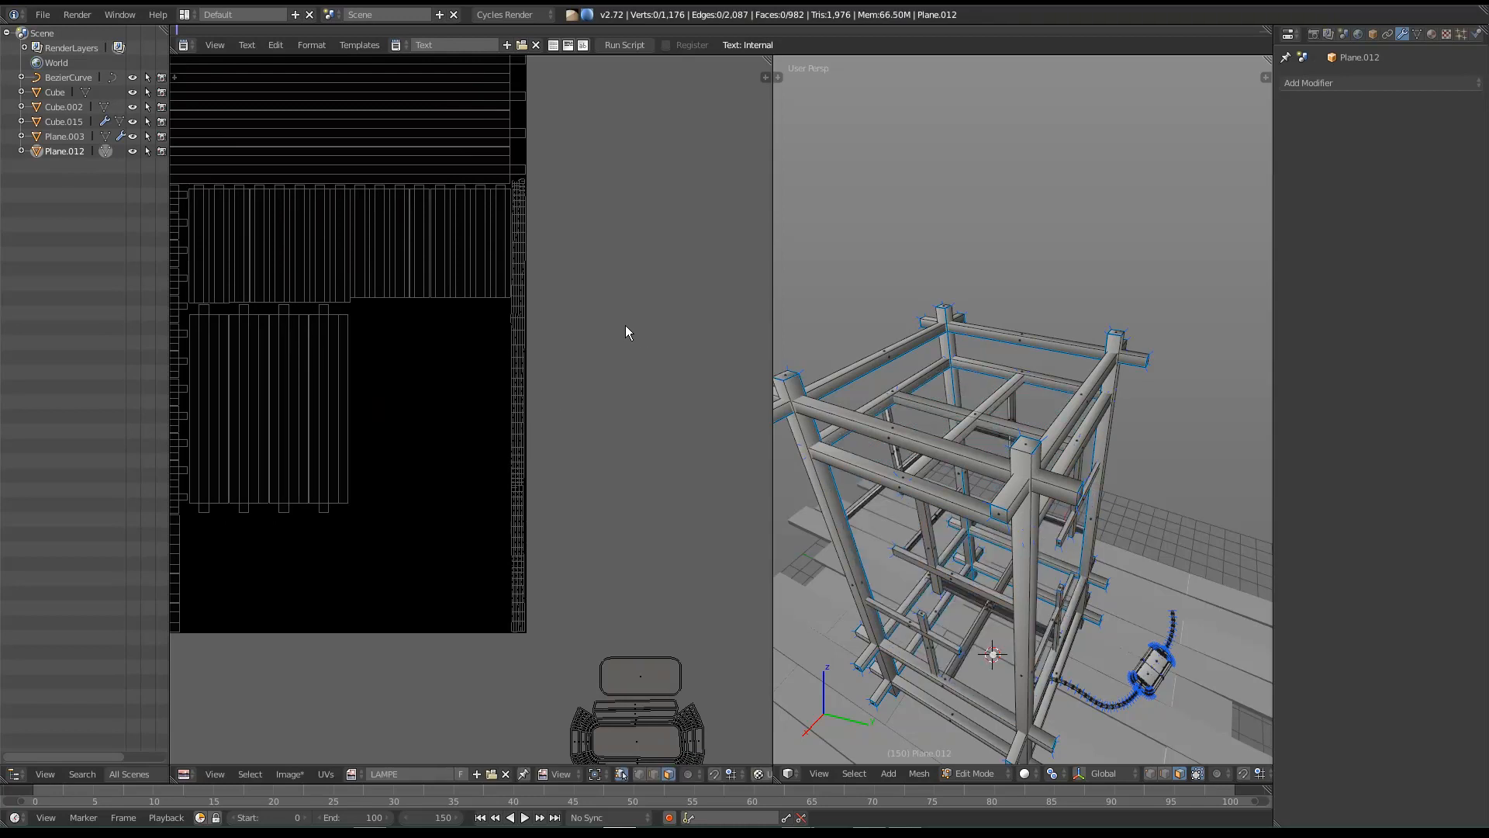
key(alt+h)
key(g)
click(622, 294)
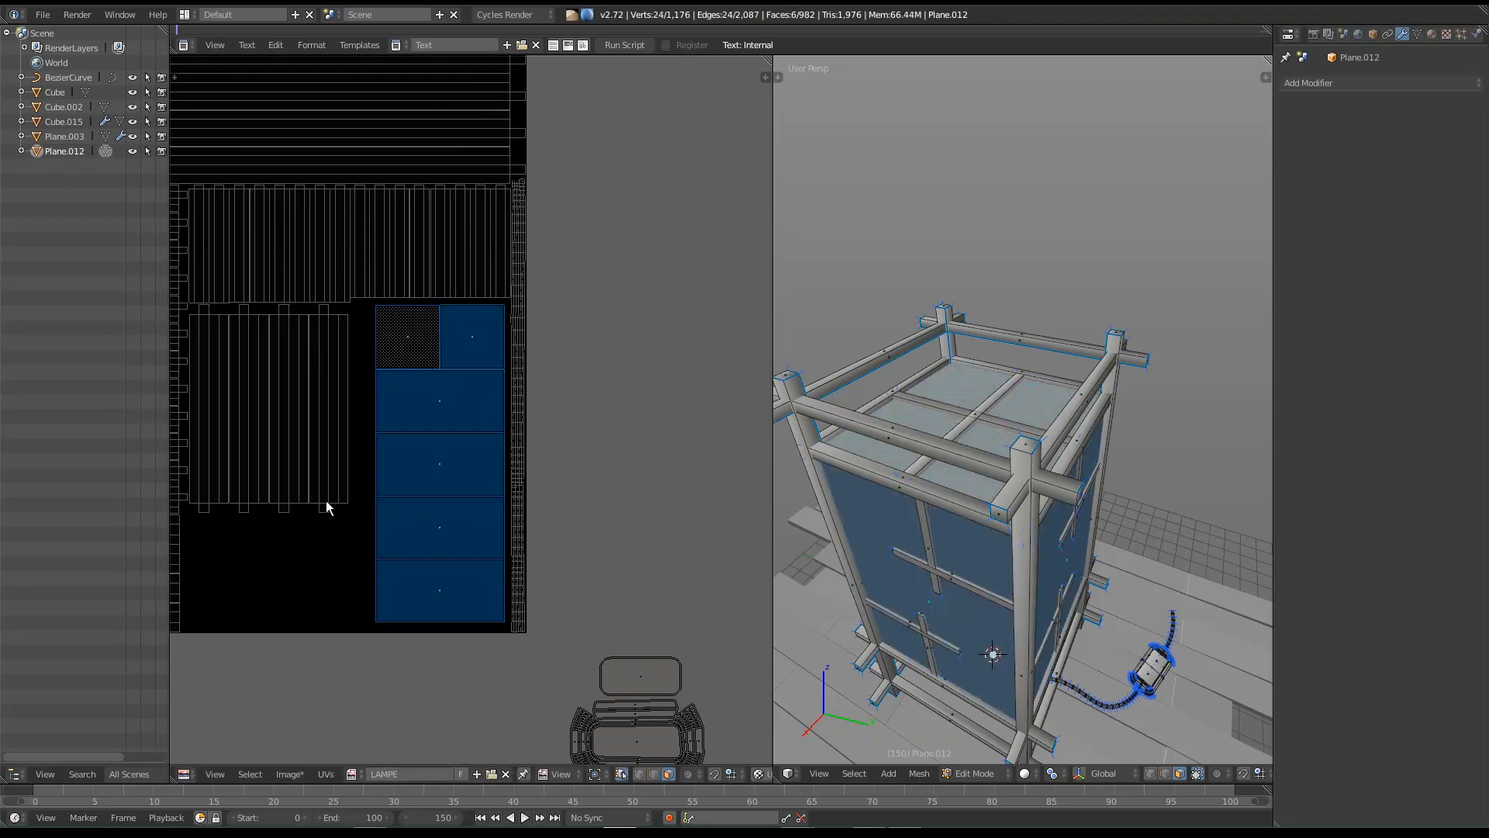
Step: Nudge the panel group into the corner between the lattice bars and the cord strip
scroll(475, 541, up, 3)
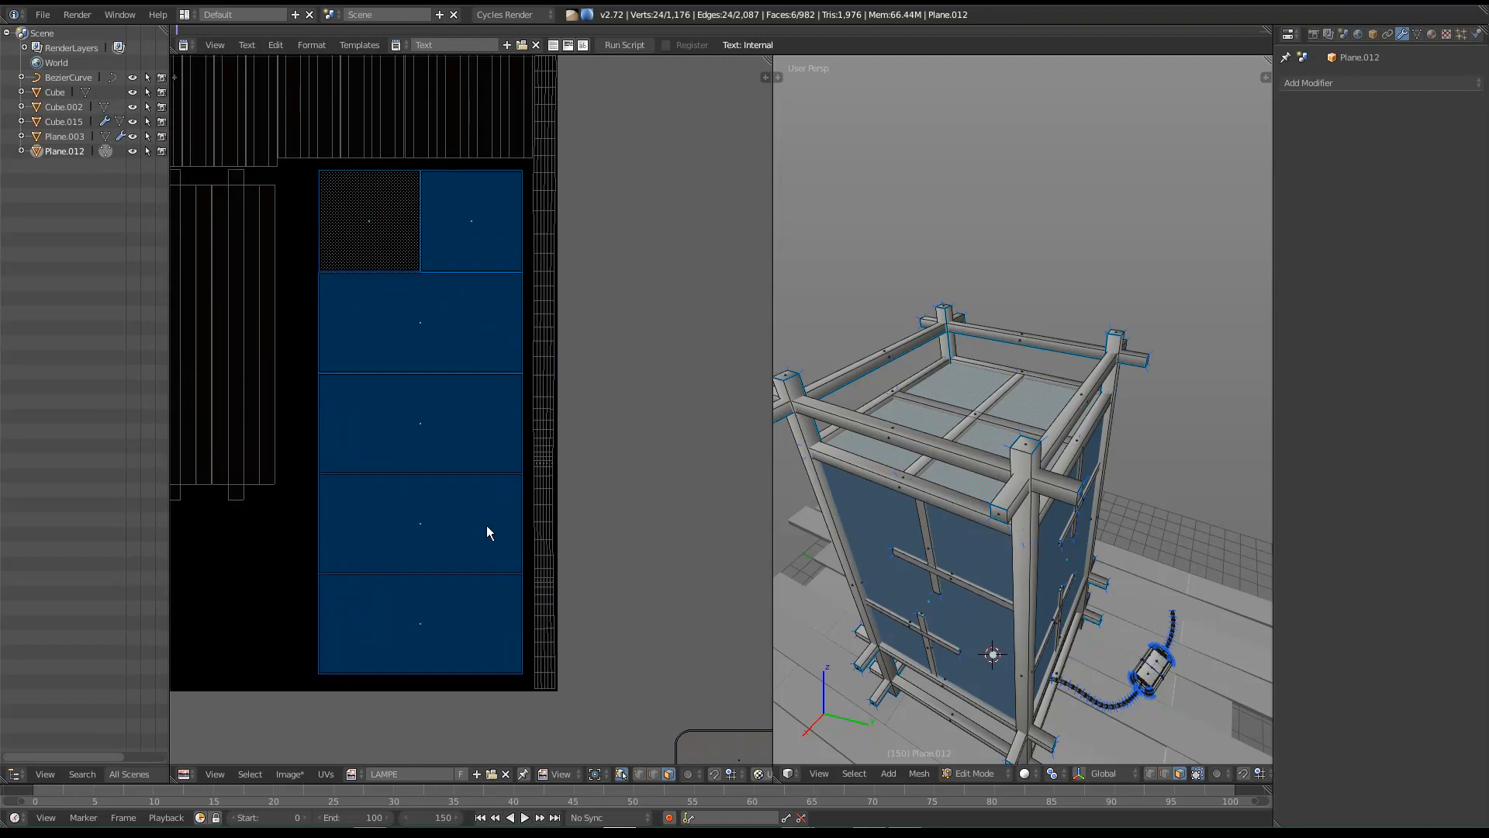
middle_drag(522, 625, 522, 694)
key(g)
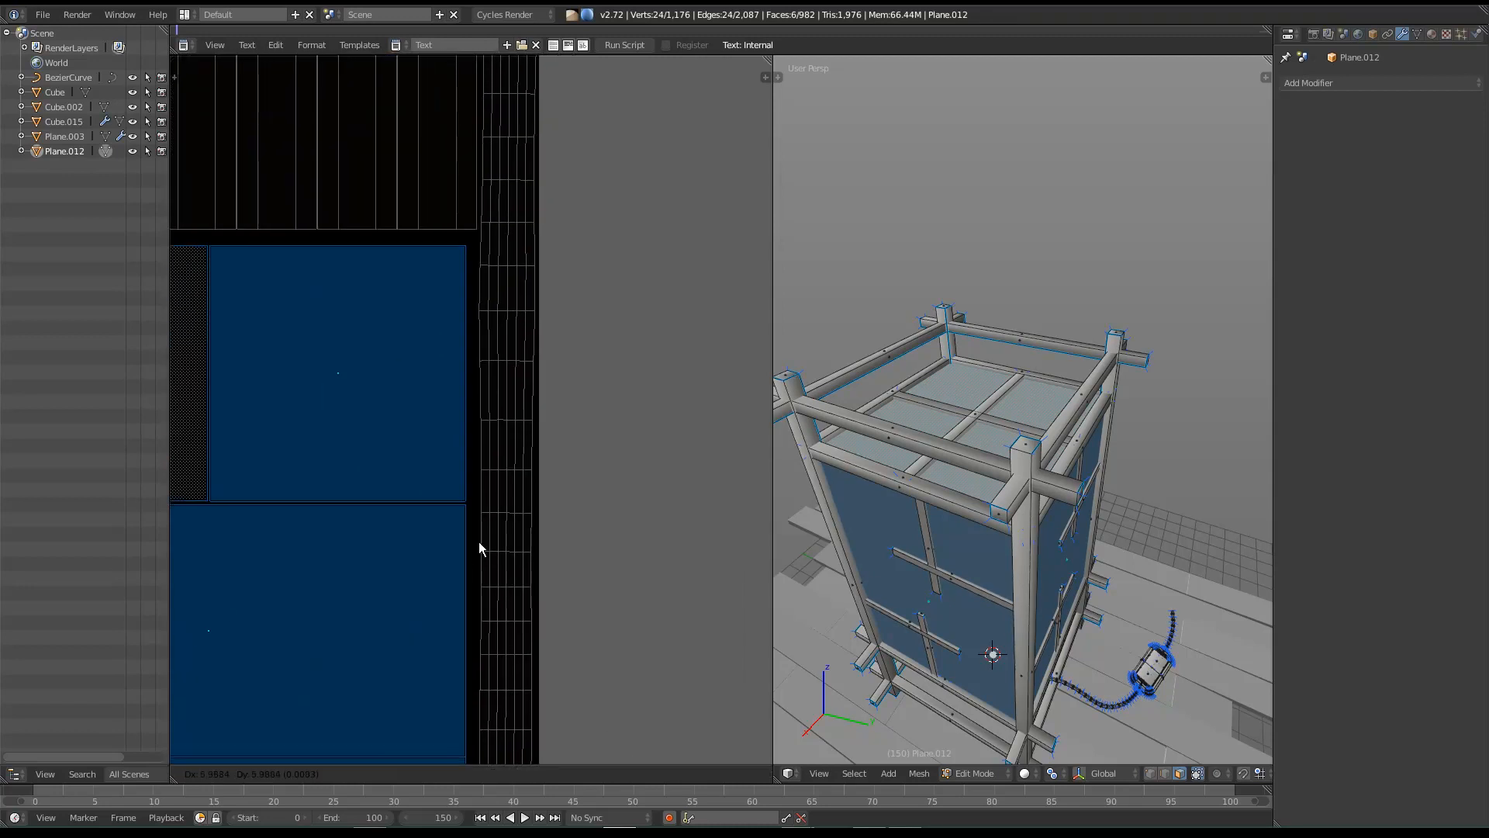
click(488, 479)
Step: Place the 2D cursor at the panel group's upper-right corner and use it as the scaling pivot
click(473, 235)
click(575, 774)
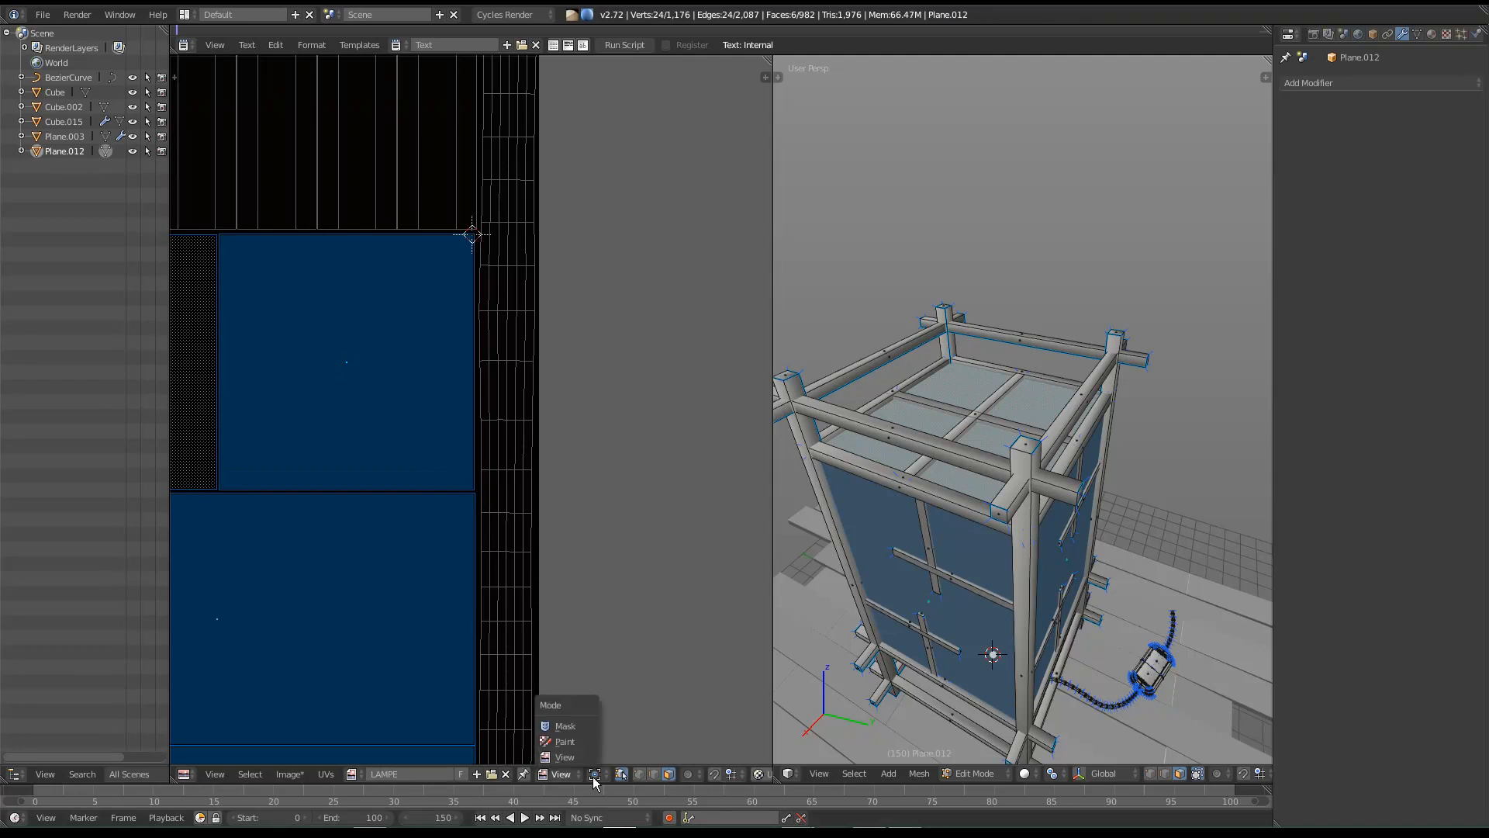
click(595, 774)
click(613, 733)
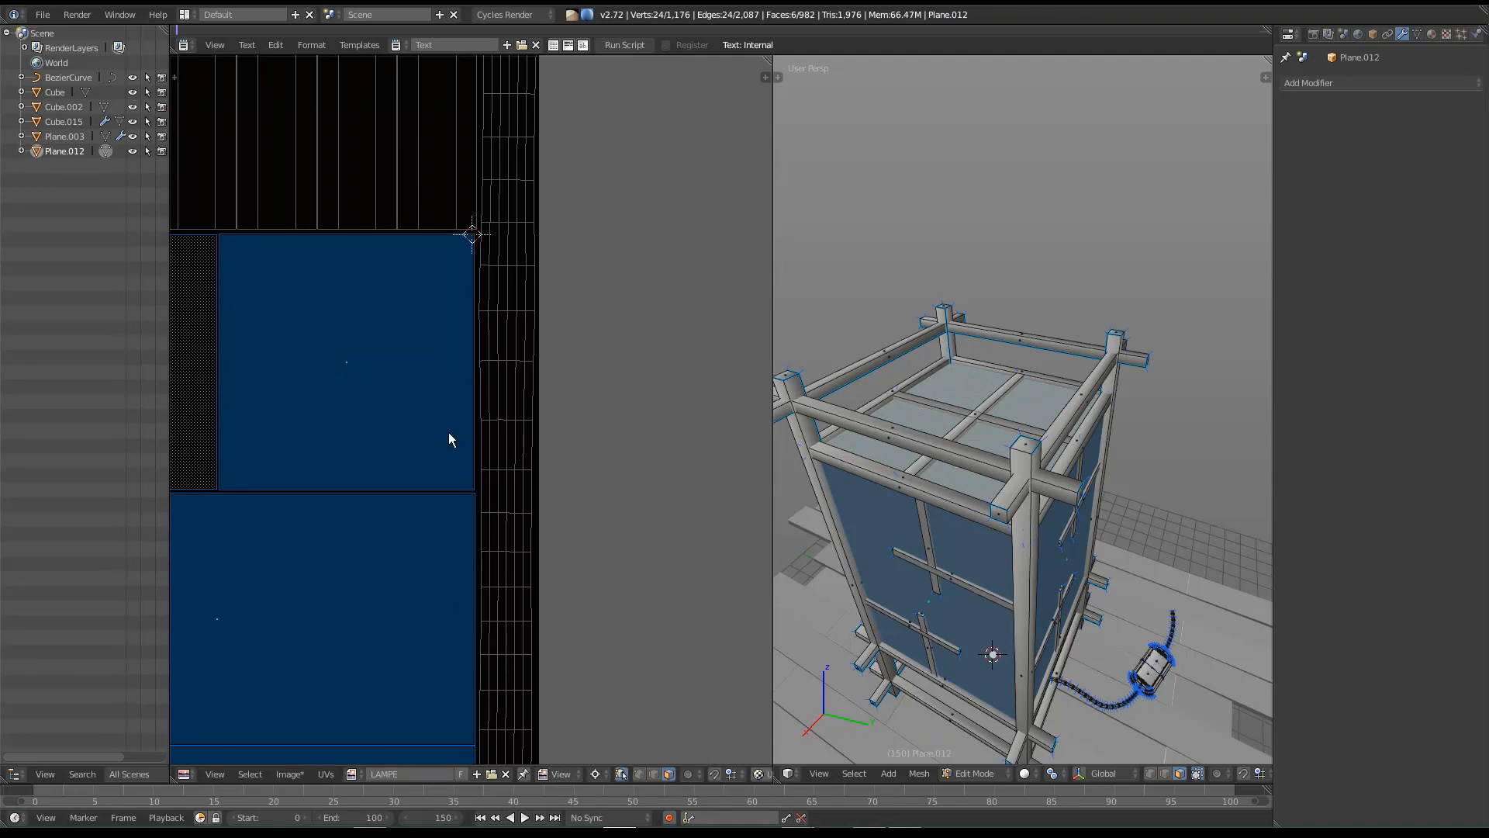
Step: Stretch the panel group along the X axis until it reaches the tabbed bar group
middle_drag(348, 482, 612, 328)
scroll(612, 330, down, 6)
middle_drag(550, 475, 560, 438)
scroll(567, 484, up, 1)
scroll(573, 517, up, 1)
middle_drag(572, 517, 560, 487)
key(s)
key(x)
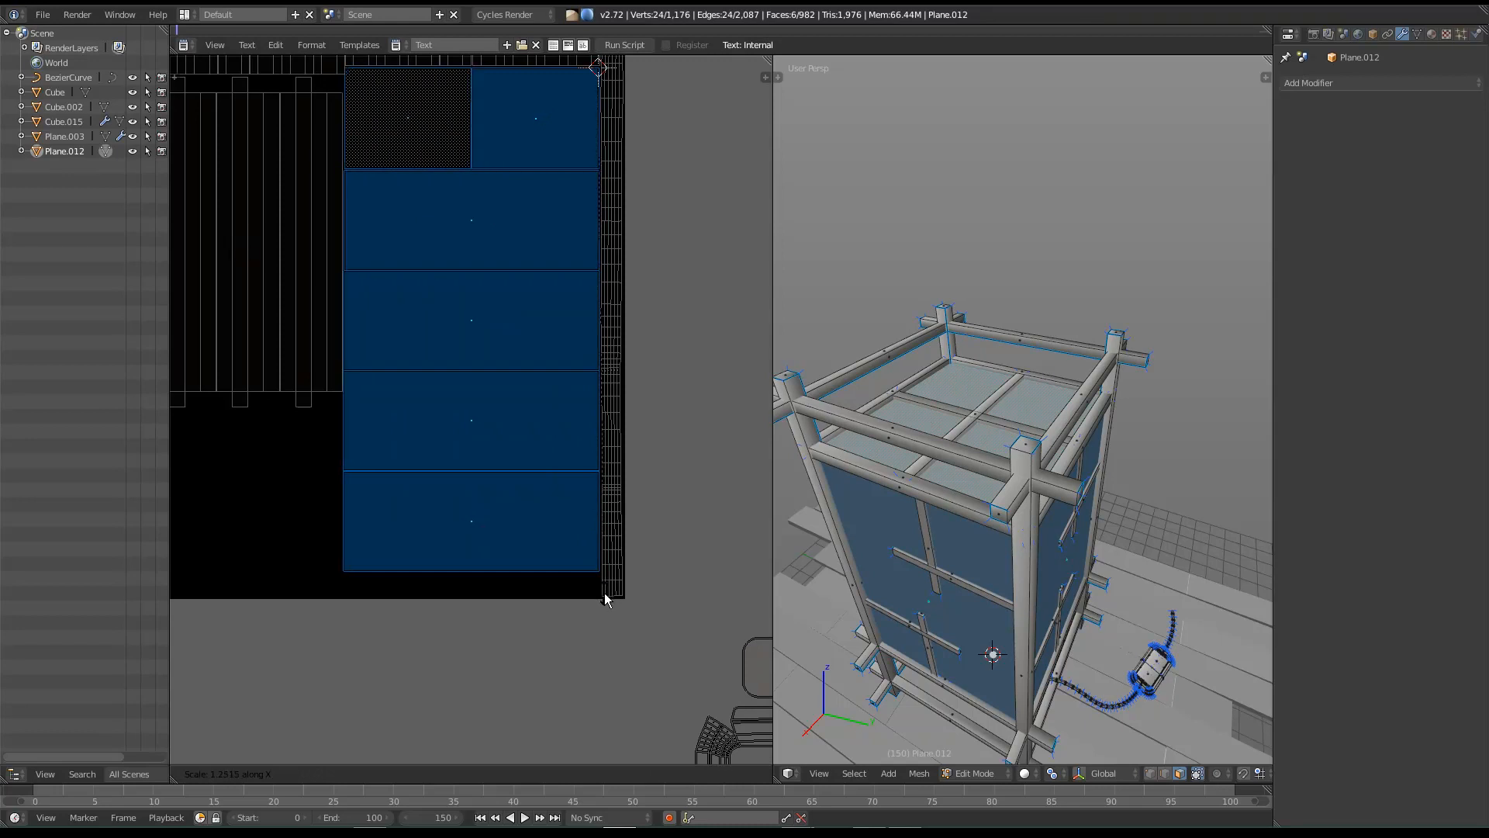
click(605, 598)
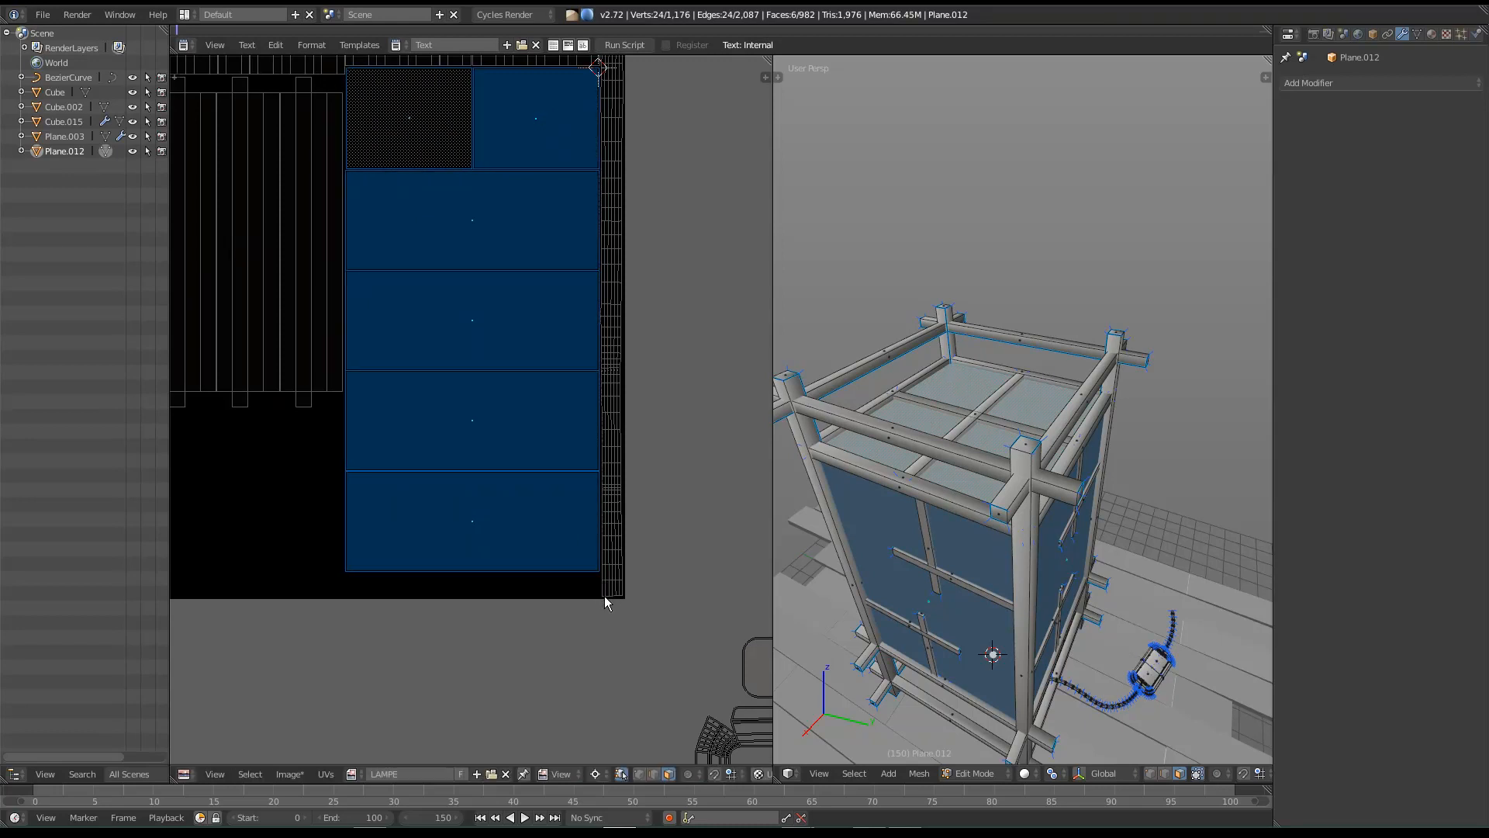
Step: Stretch the panel group along the Y axis to fill the height down to the texture square's lower edge
key(s)
key(y)
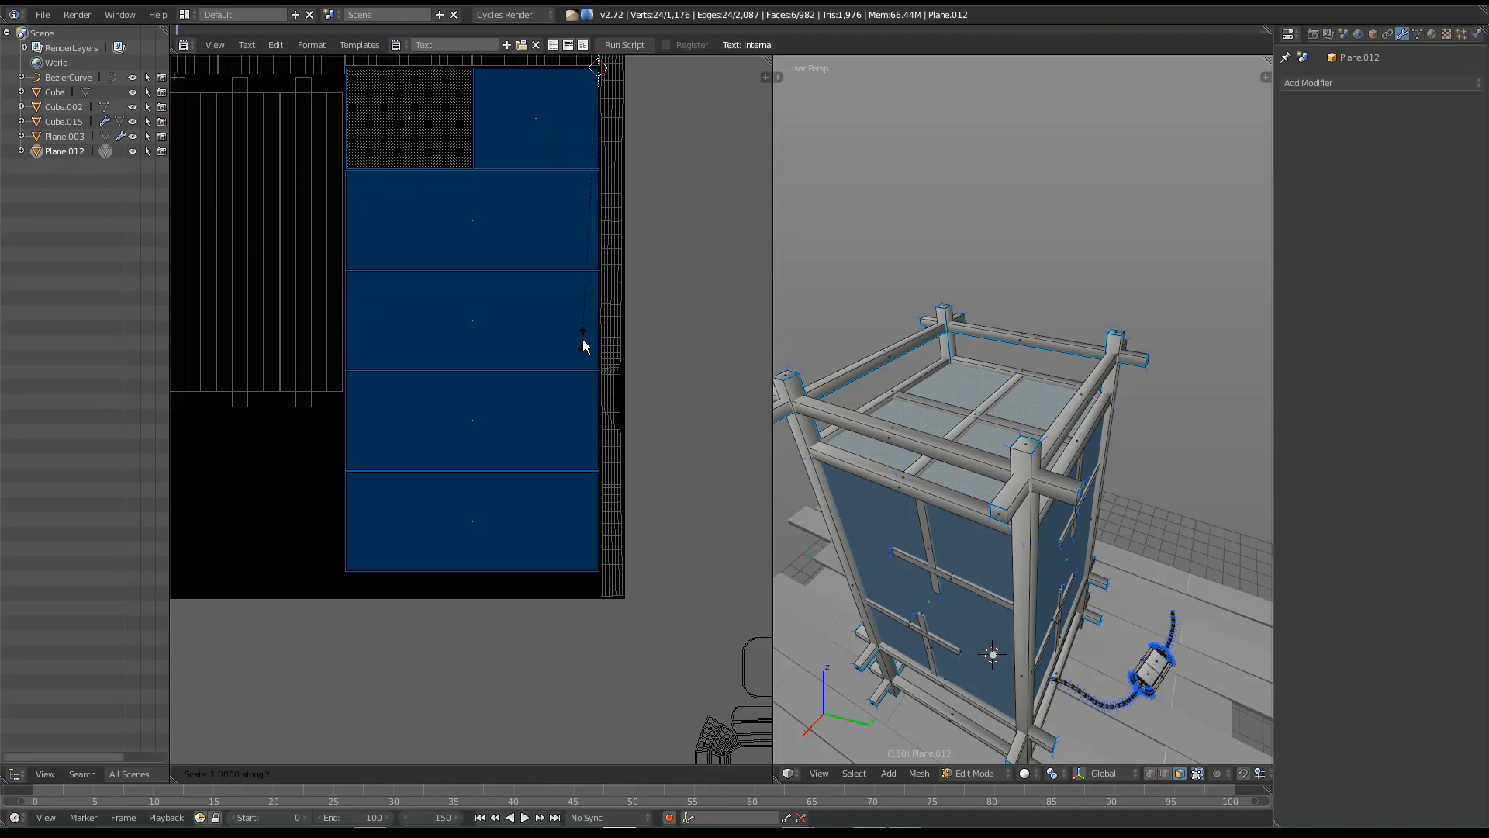
click(629, 478)
middle_drag(511, 356, 557, 574)
scroll(575, 437, up, 1)
middle_drag(581, 429, 577, 448)
middle_drag(618, 526, 608, 520)
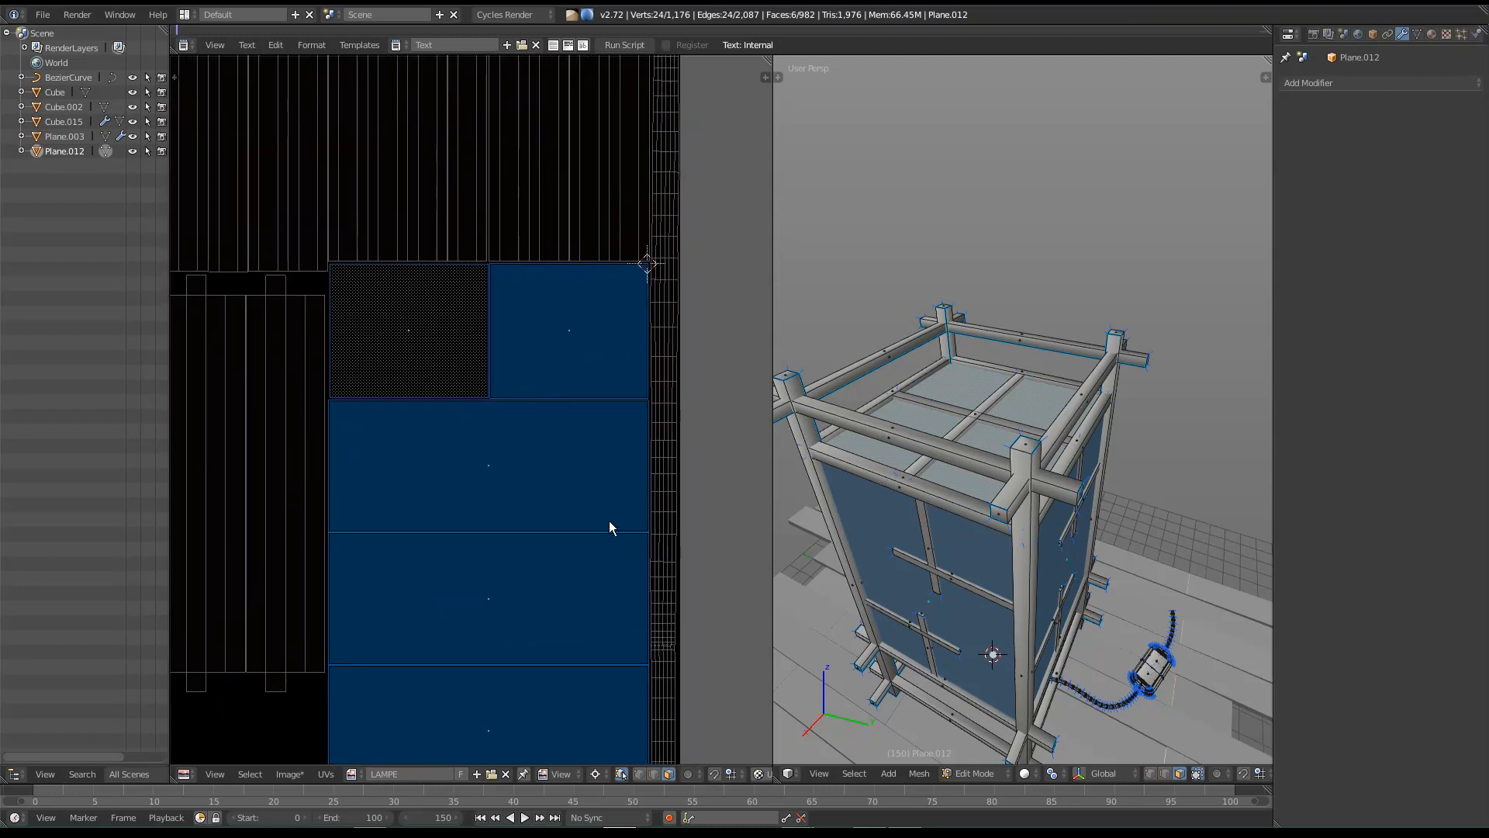
Step: Deselect the panels and examine their edges and spacing against the cord strip, lattice bars and tabbed bars
key(a)
middle_drag(647, 660, 613, 579)
scroll(618, 588, up, 4)
middle_drag(629, 305, 625, 560)
middle_drag(610, 365, 610, 628)
middle_drag(647, 725, 673, 314)
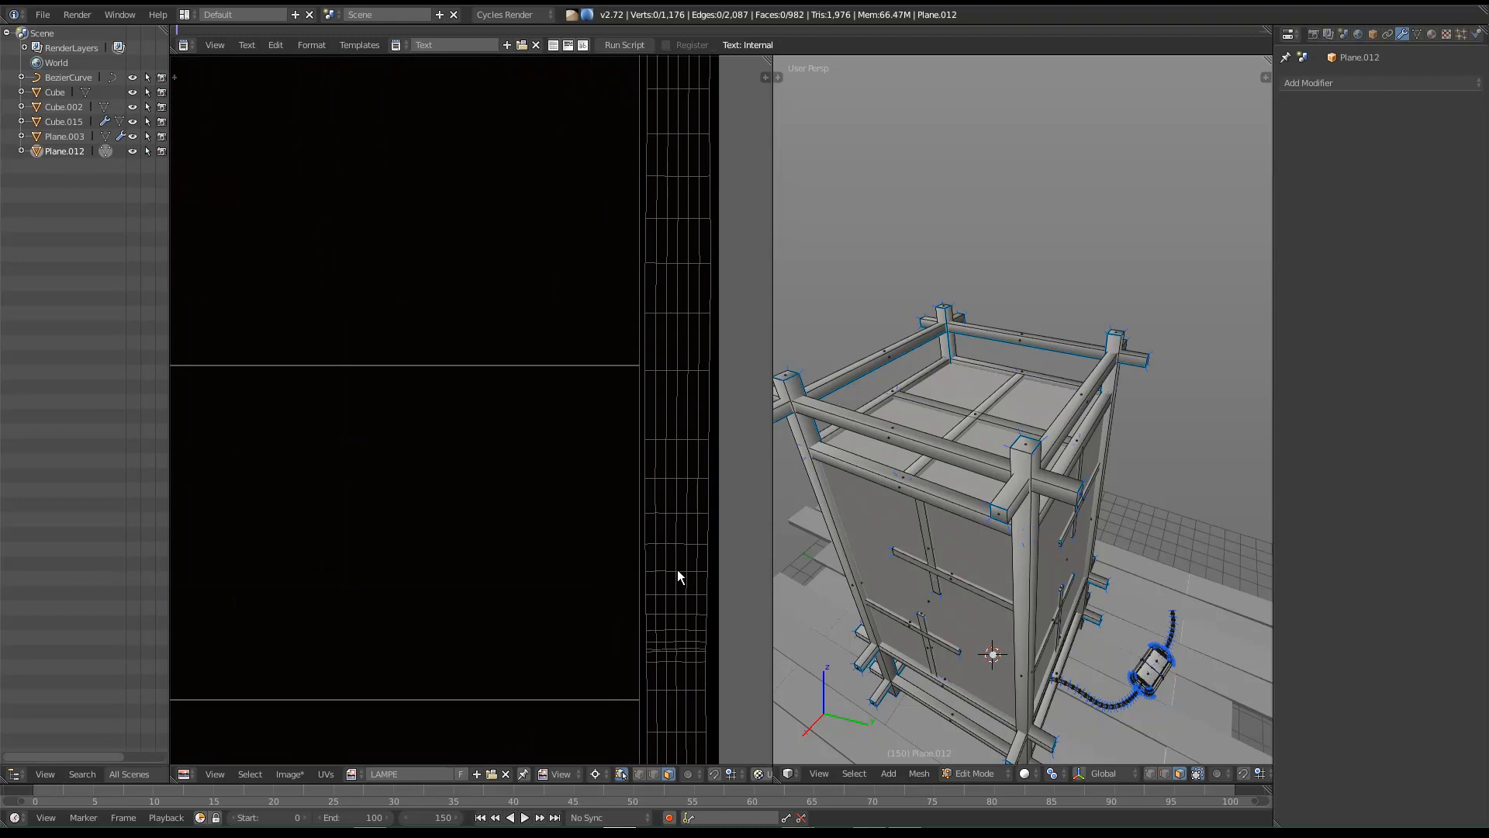
middle_drag(658, 613, 675, 339)
middle_drag(632, 687, 636, 338)
middle_drag(637, 411, 766, 444)
scroll(765, 444, down, 3)
middle_drag(648, 440, 585, 614)
scroll(500, 411, down, 4)
scroll(552, 487, up, 1)
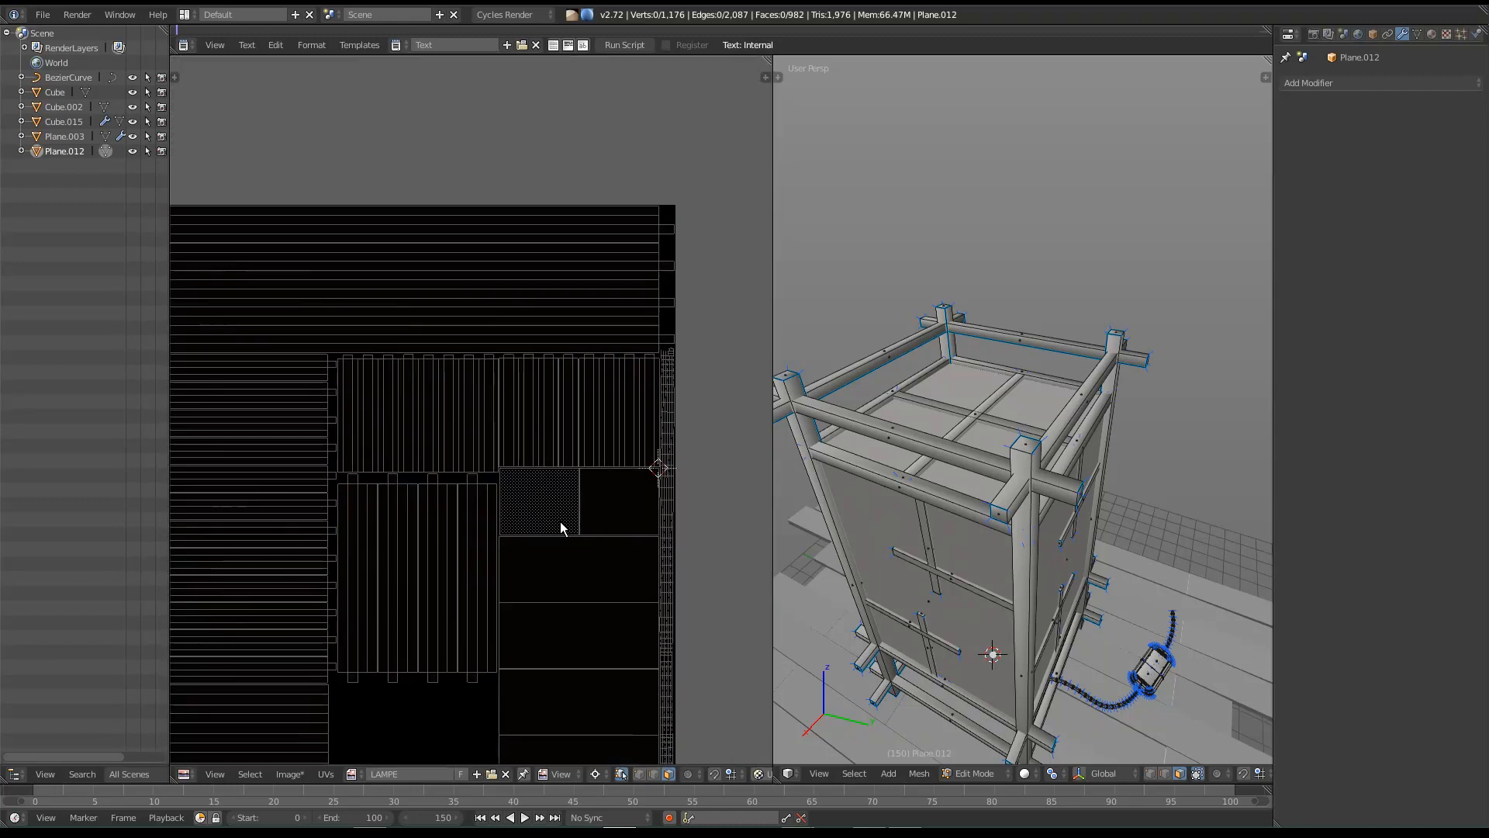
scroll(560, 524, up, 4)
right_click(534, 497)
key(Left)
scroll(534, 495, down, 8)
middle_drag(538, 580, 551, 469)
key(a)
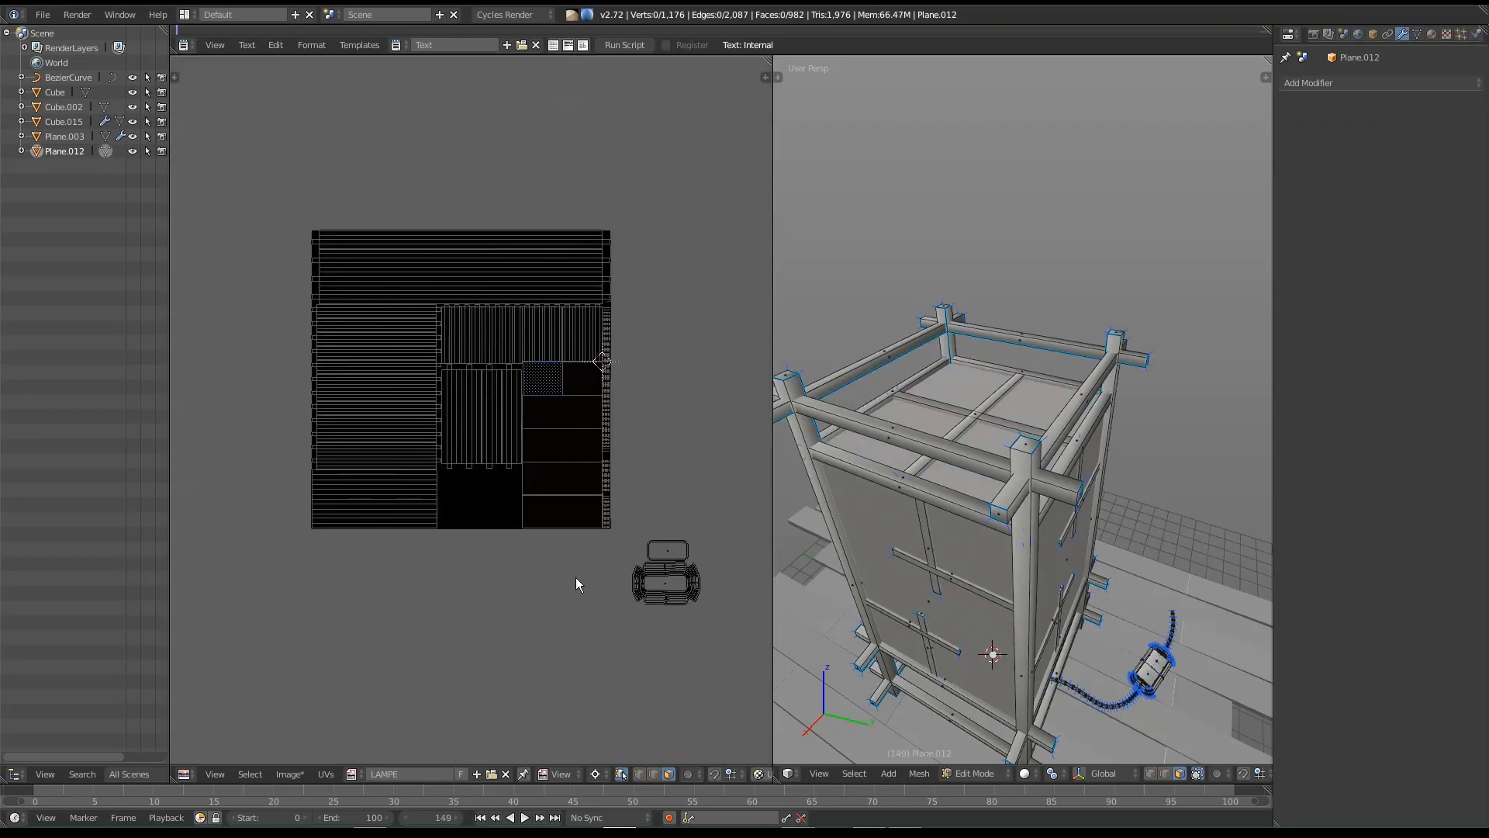
Step: Examine the UV islands still outside the texture square and the matching cord switch on the model
middle_drag(570, 576, 428, 446)
scroll(428, 446, down, 1)
middle_drag(579, 442, 470, 554)
scroll(473, 554, down, 2)
scroll(535, 500, down, 2)
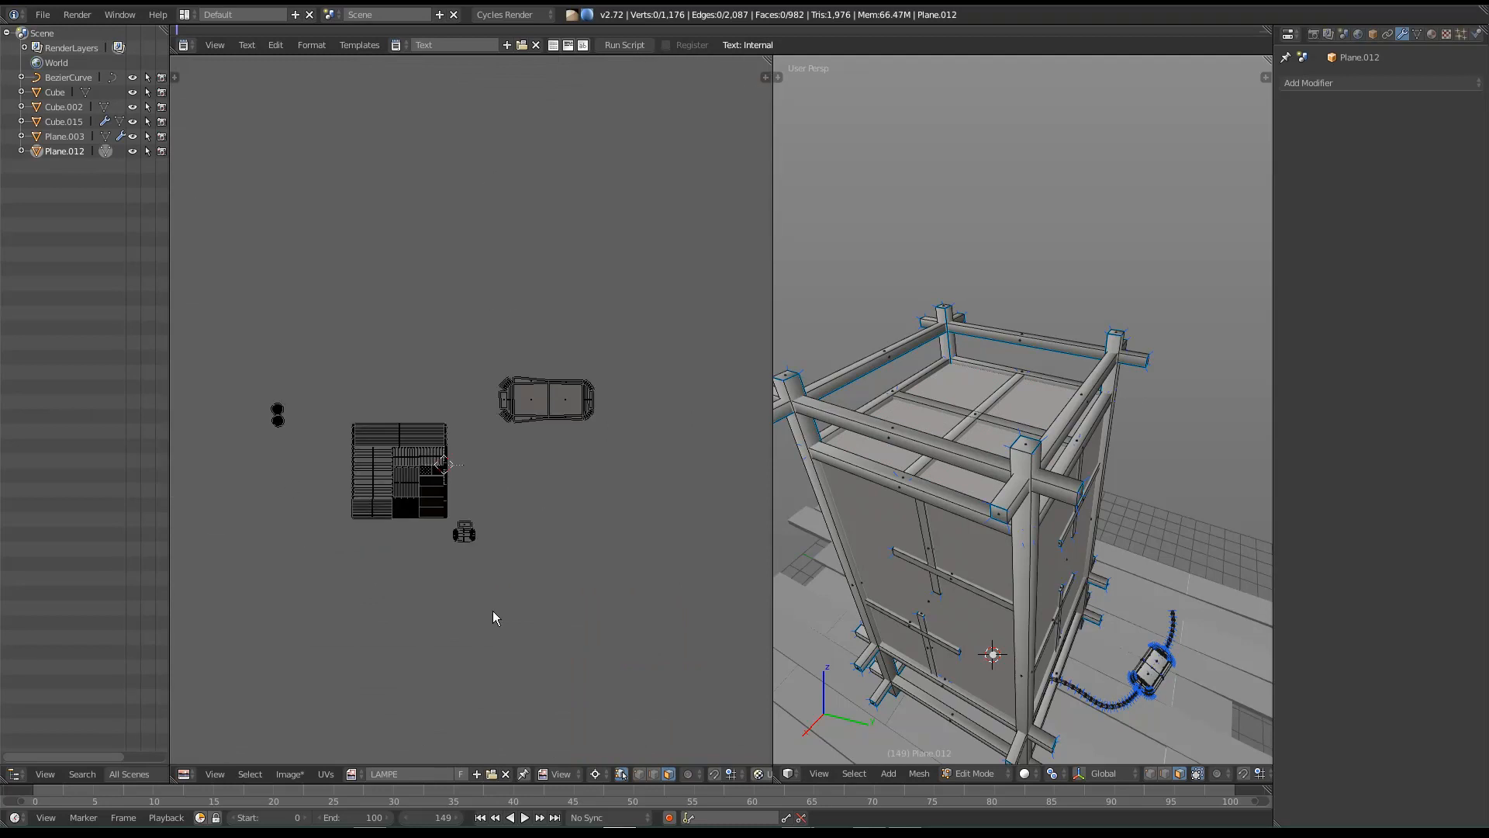
scroll(482, 632, up, 1)
scroll(1004, 581, up, 6)
middle_drag(1045, 502, 1000, 498)
scroll(988, 521, up, 3)
scroll(476, 511, up, 2)
scroll(472, 509, down, 2)
middle_drag(470, 511, 553, 524)
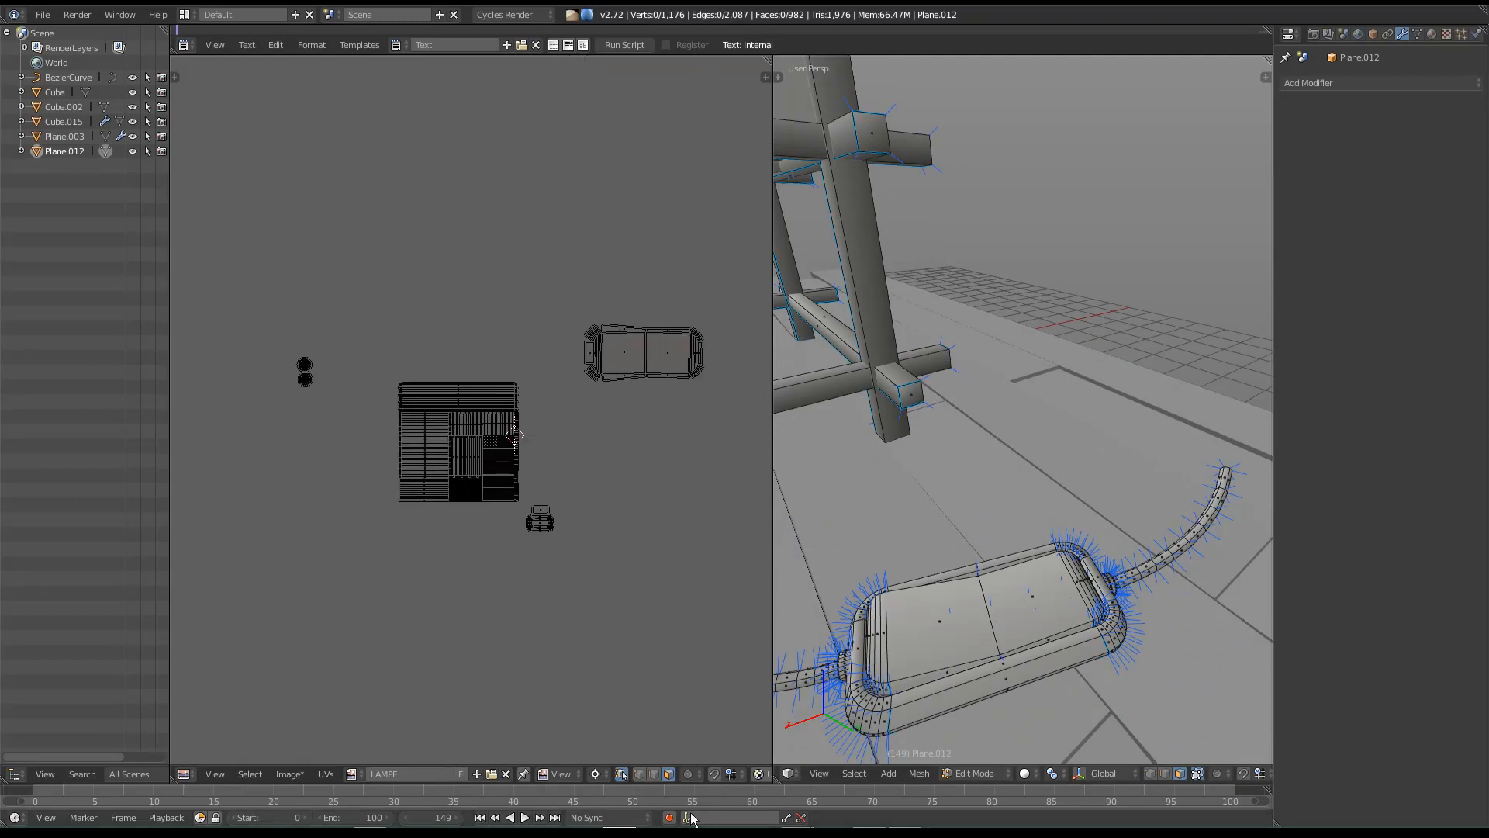
Step: Set the UV pivot to Bounding Box Center and select the whole linked island of the switch's outer casing
click(601, 774)
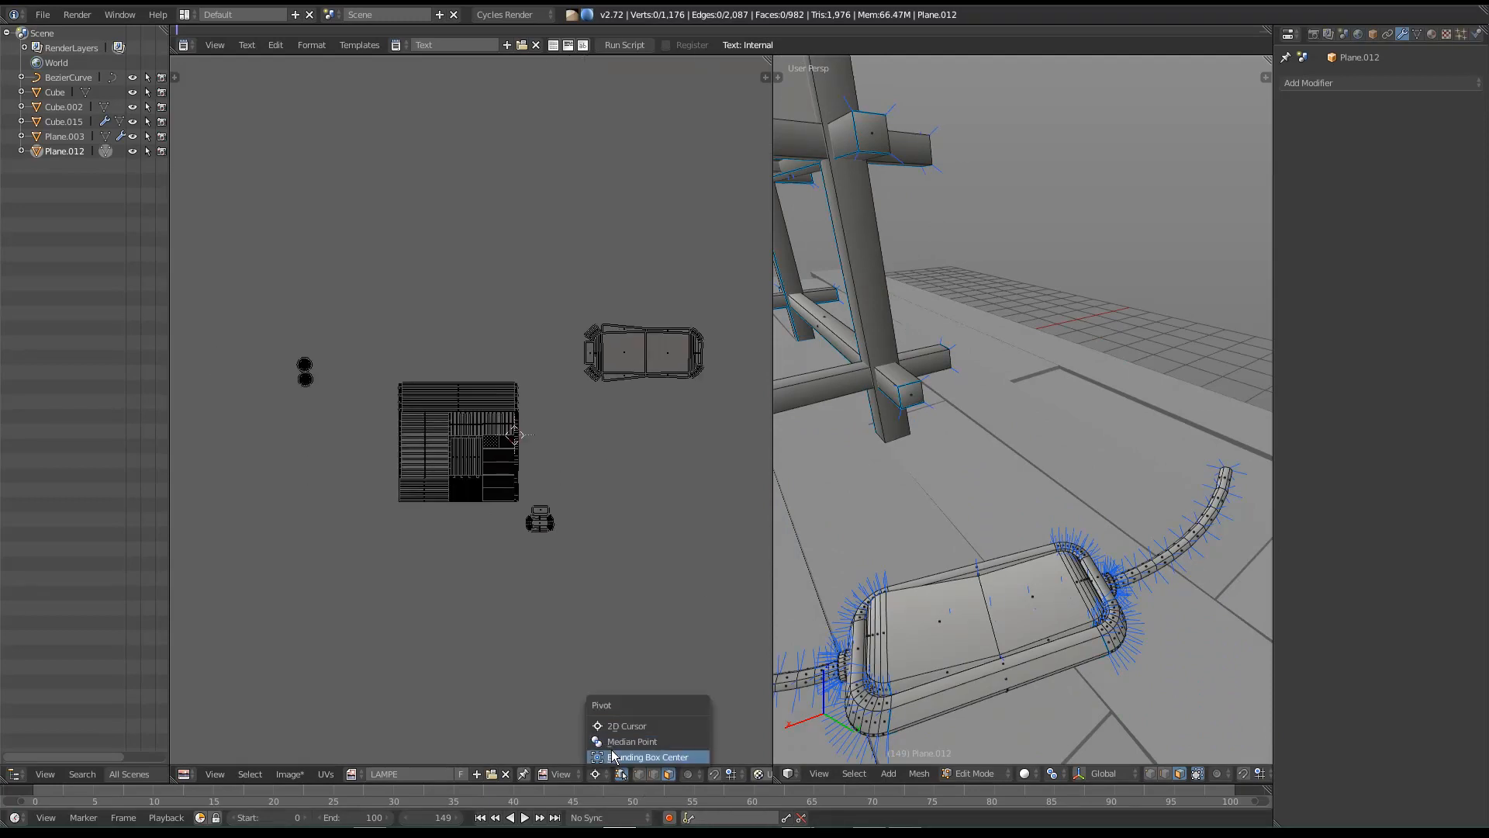
click(612, 756)
right_click(539, 533)
scroll(528, 533, up, 4)
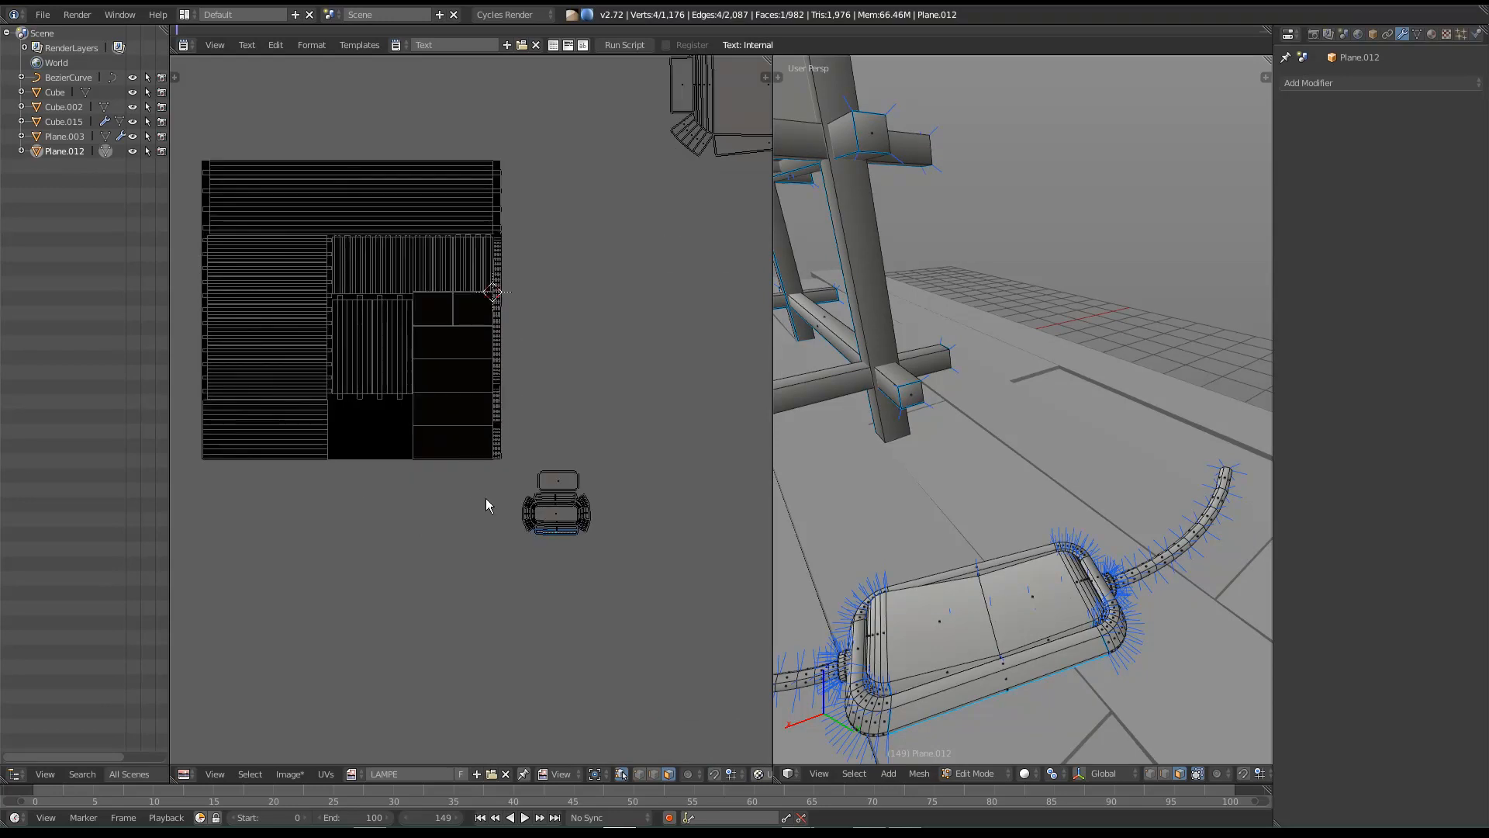
scroll(524, 528, down, 1)
key(l)
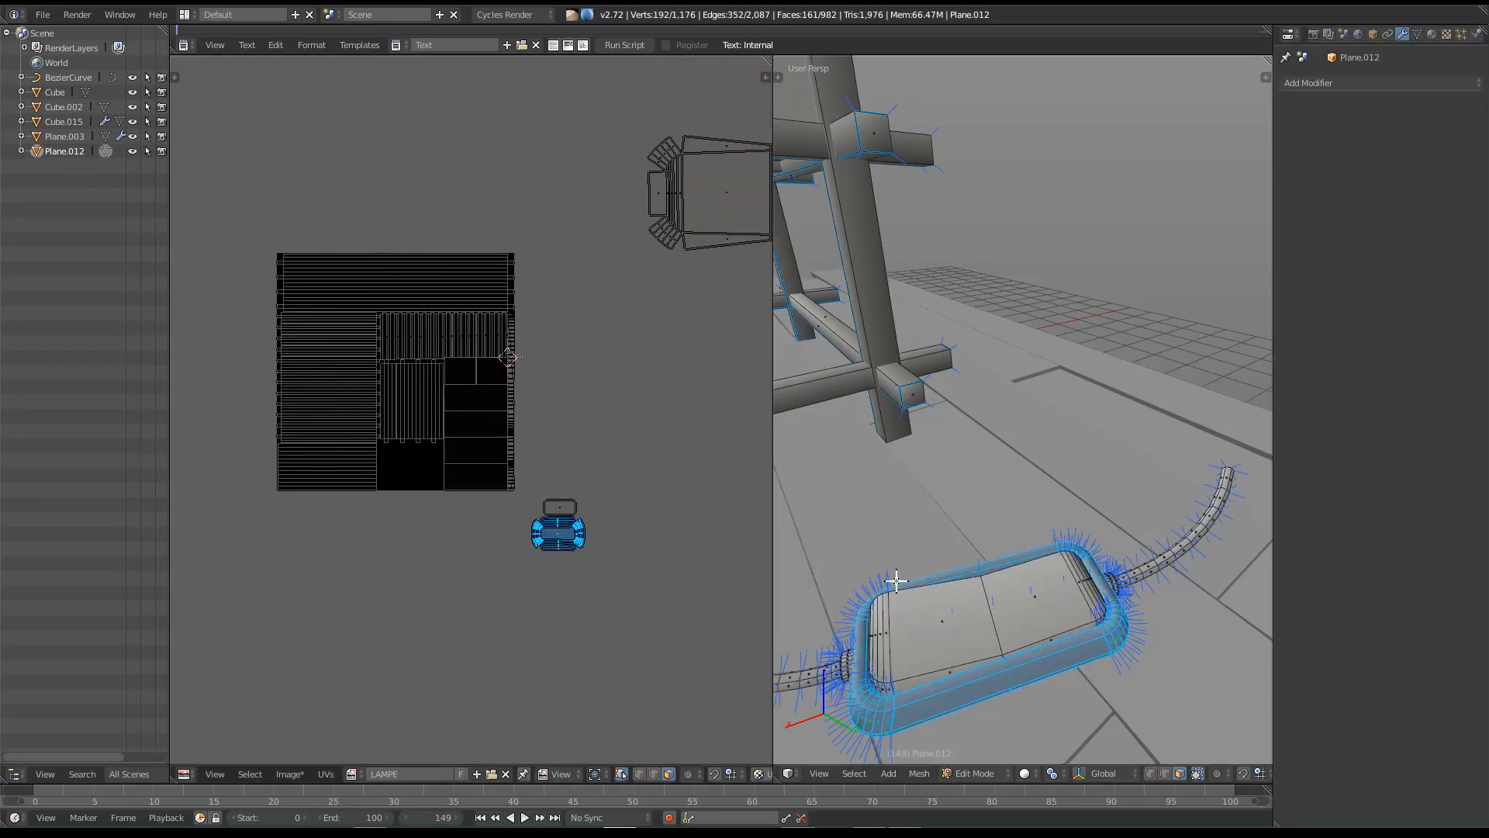
middle_drag(617, 556, 644, 575)
scroll(597, 556, down, 2)
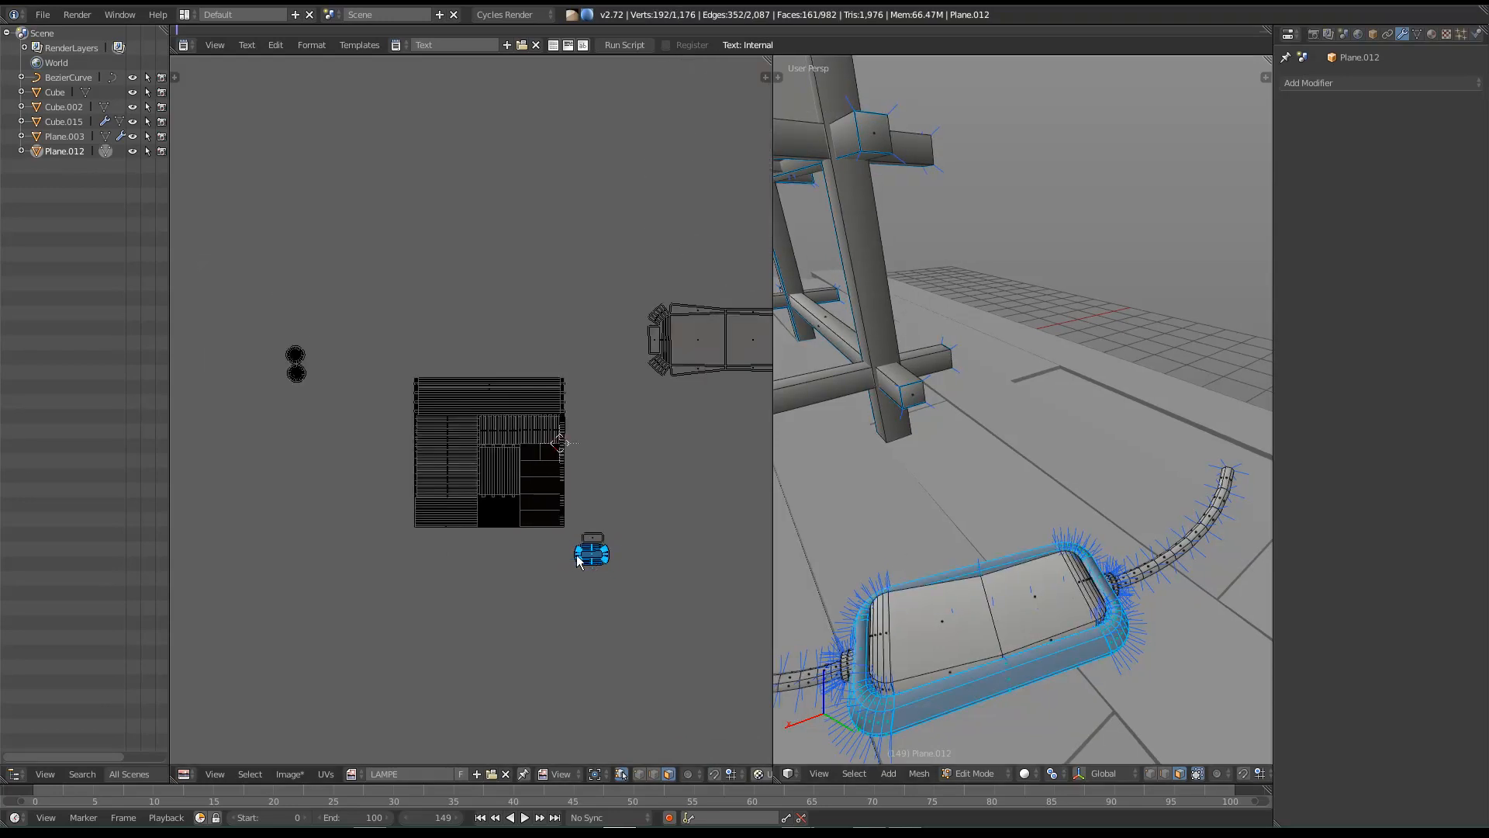
scroll(608, 558, up, 1)
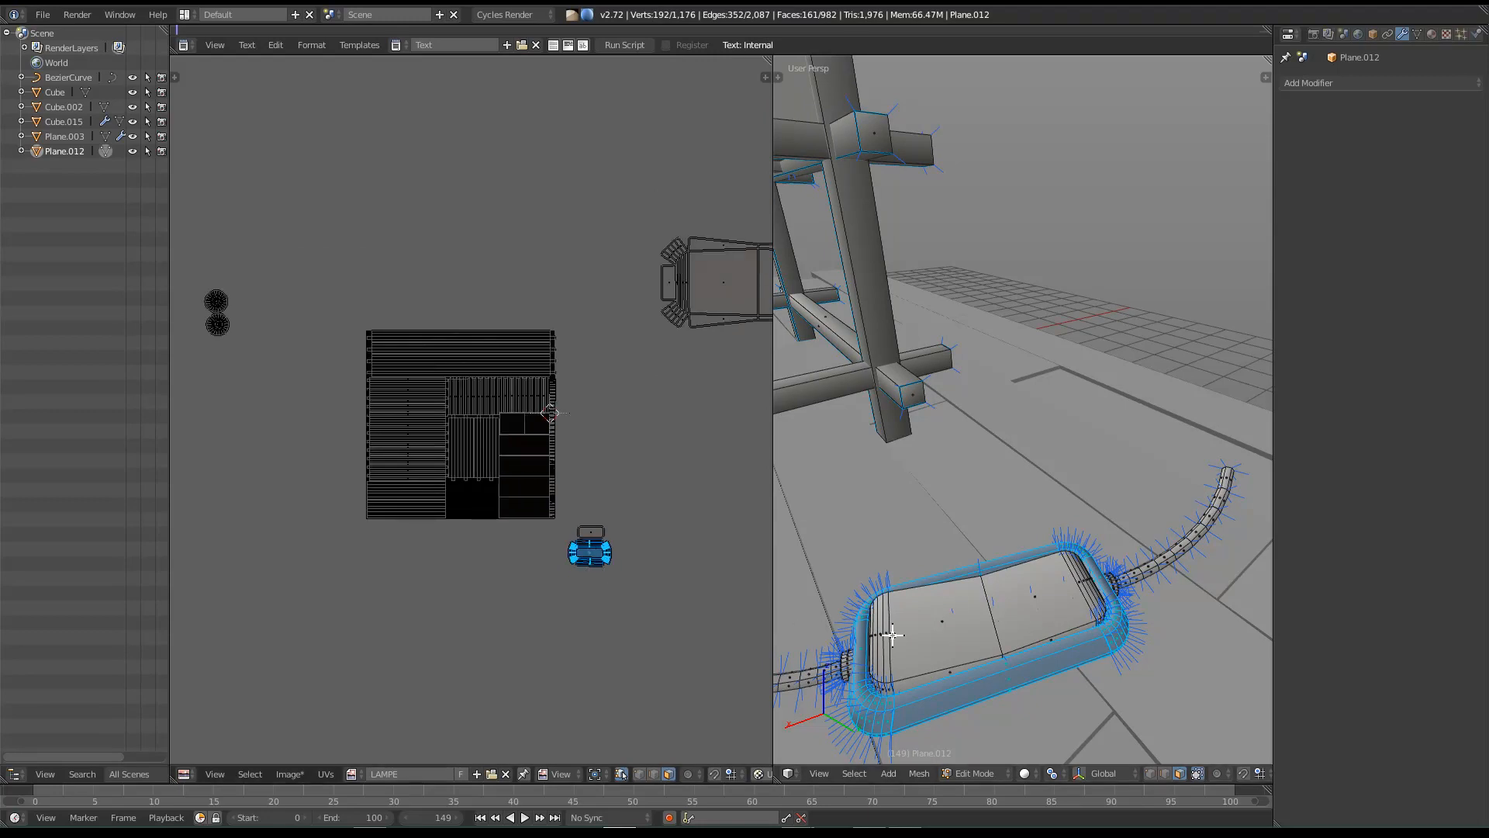
Step: Select the switch's inner cover island, move it into the texture square near the free gap and scale it down
middle_drag(876, 558, 844, 549)
right_click(729, 301)
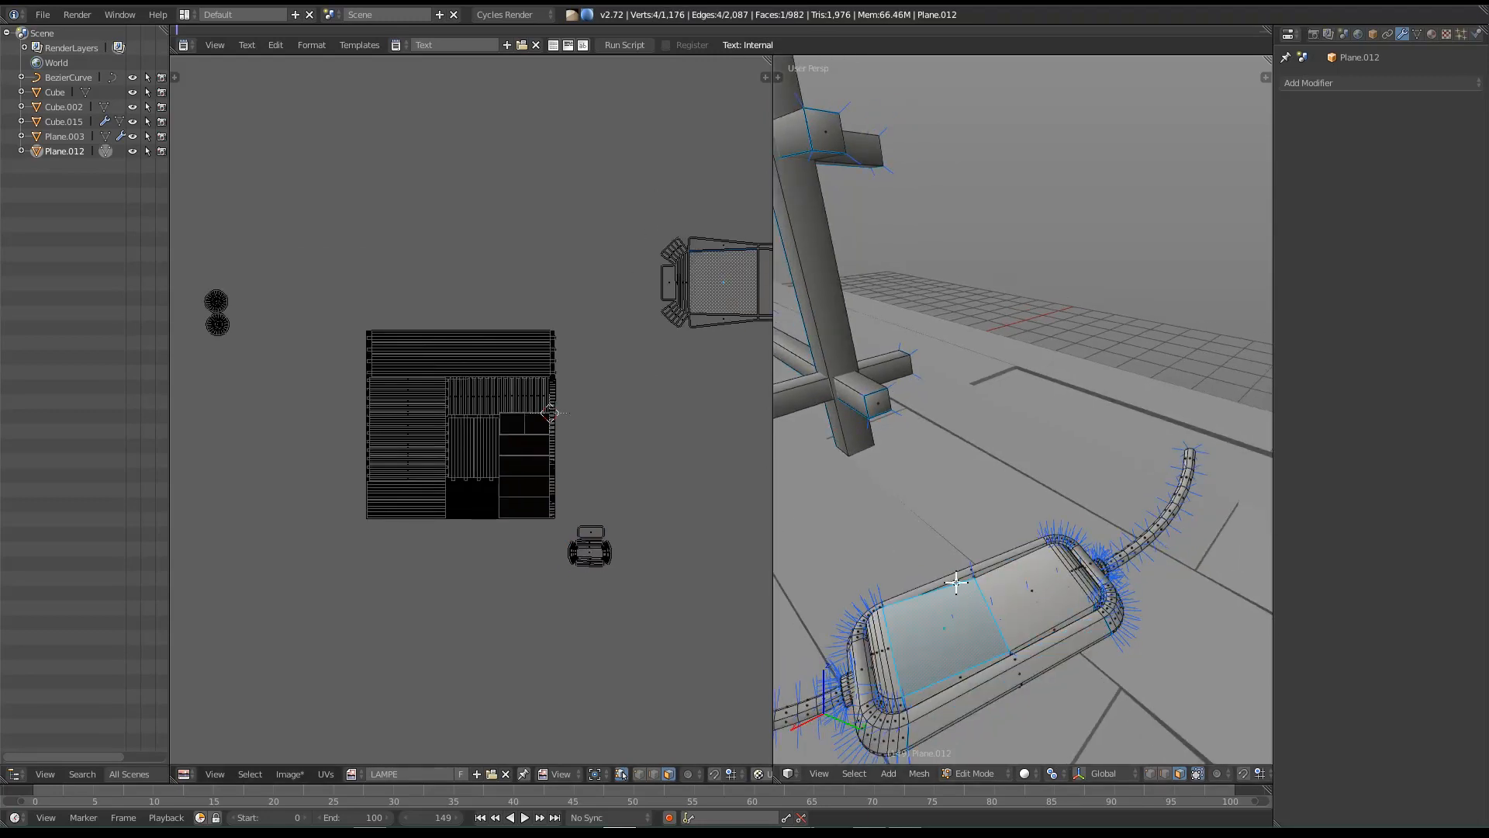
key(ctrl+l)
middle_drag(647, 378, 646, 399)
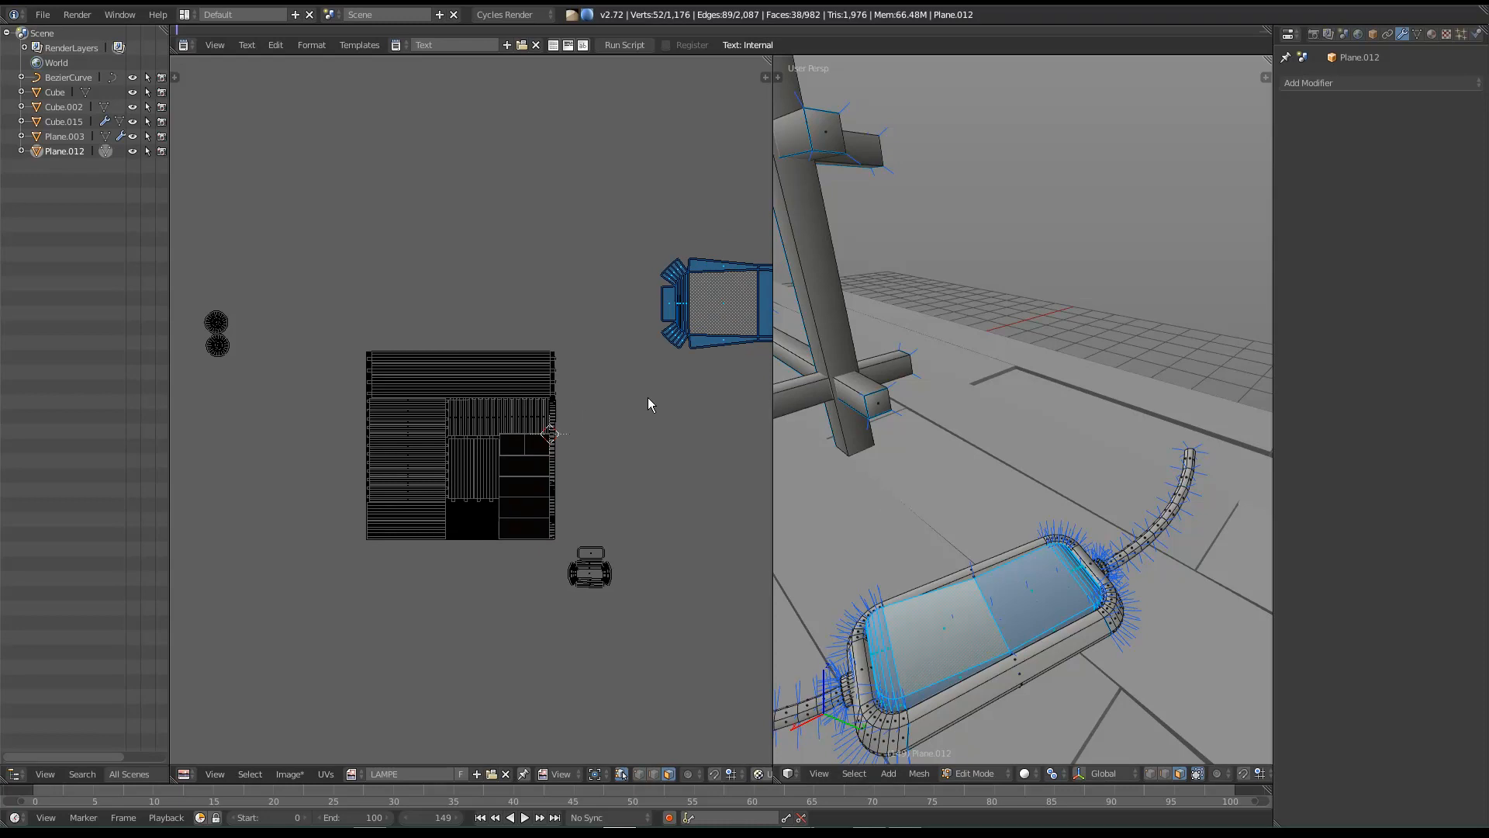
key(g)
click(445, 542)
key(s)
click(471, 510)
scroll(472, 510, up, 5)
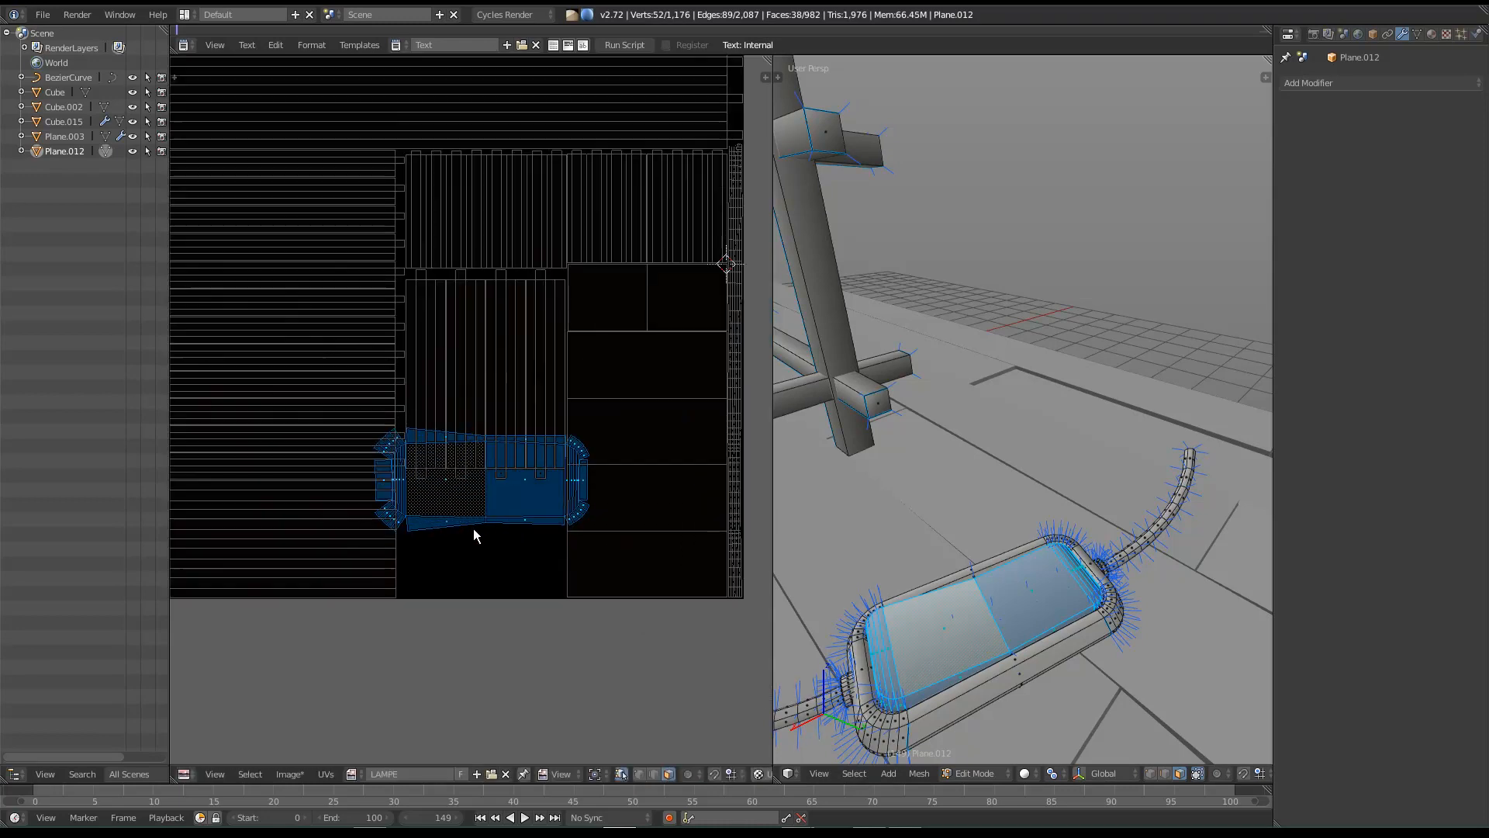
Step: Rotate the cover island by 90 degrees and shrink it into the empty area below the tabbed vertical bars
text(r90)
key(Return)
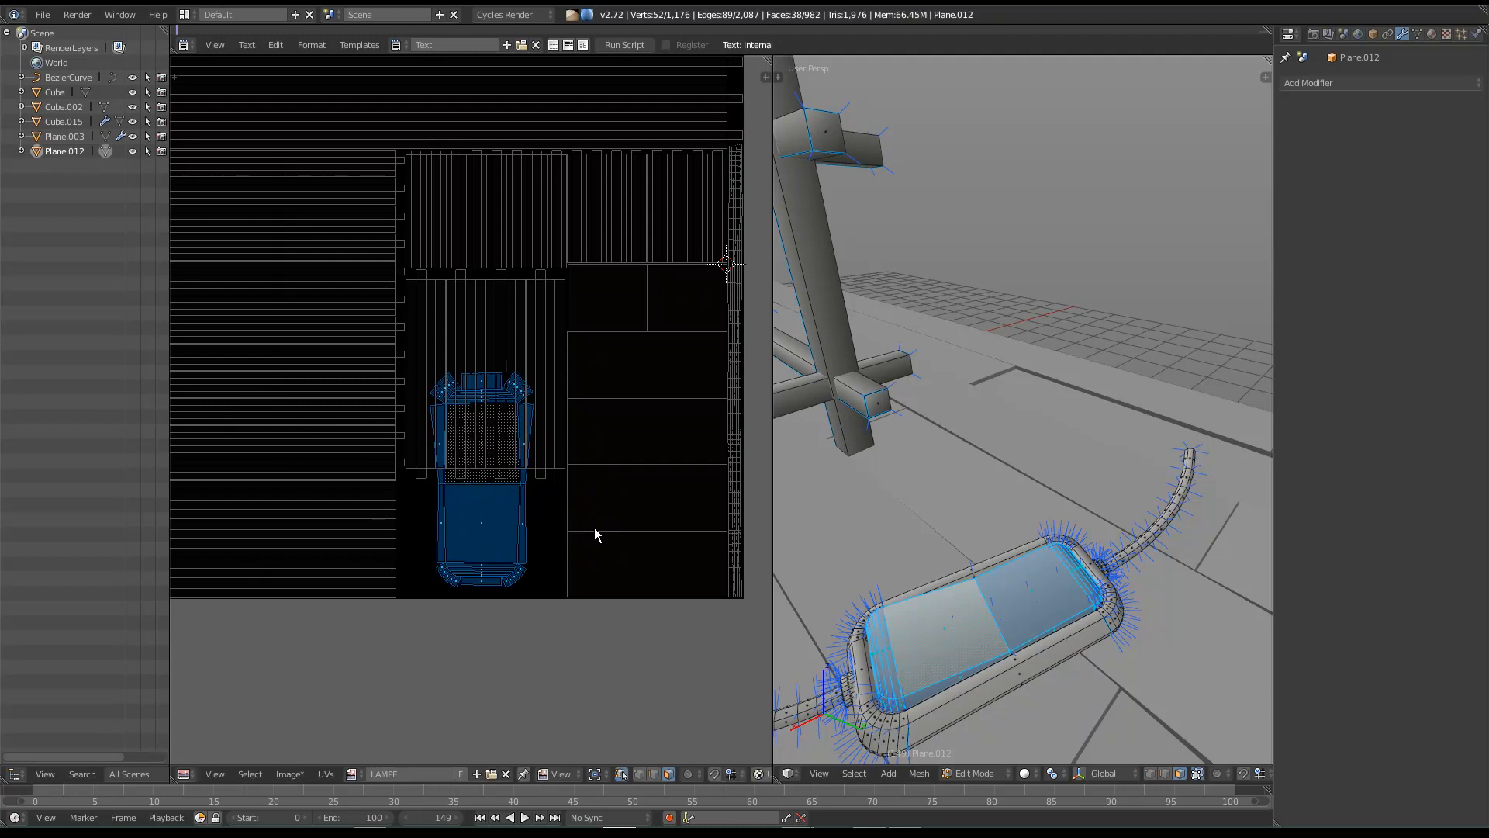
key(s)
click(551, 569)
key(g)
click(503, 636)
key(s)
click(587, 644)
scroll(468, 606, up, 4)
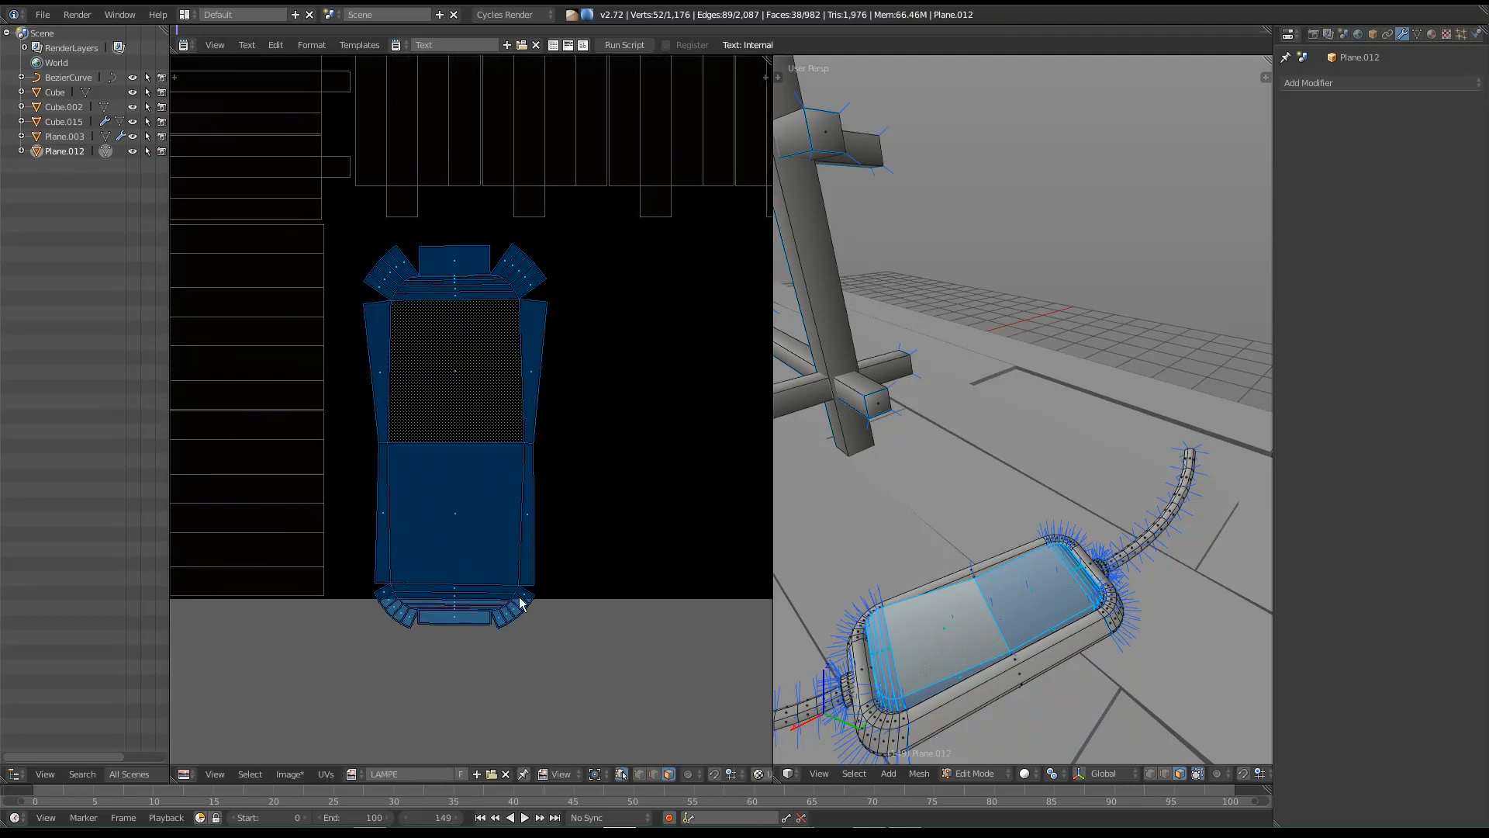
Step: Move the cover island up to the texture square's lower edge and widen it slightly along the X axis
scroll(574, 527, down, 2)
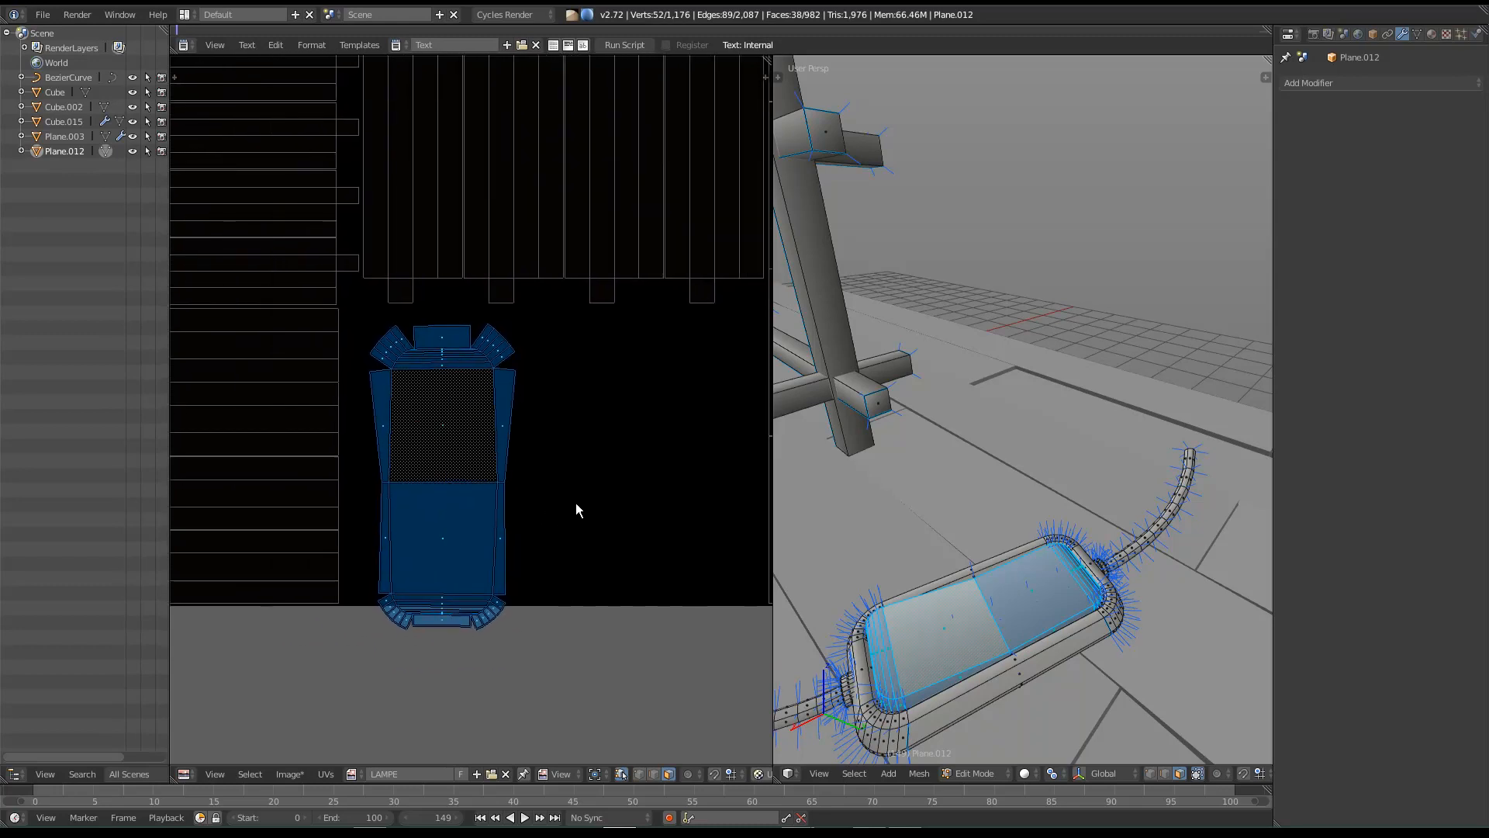
key(g)
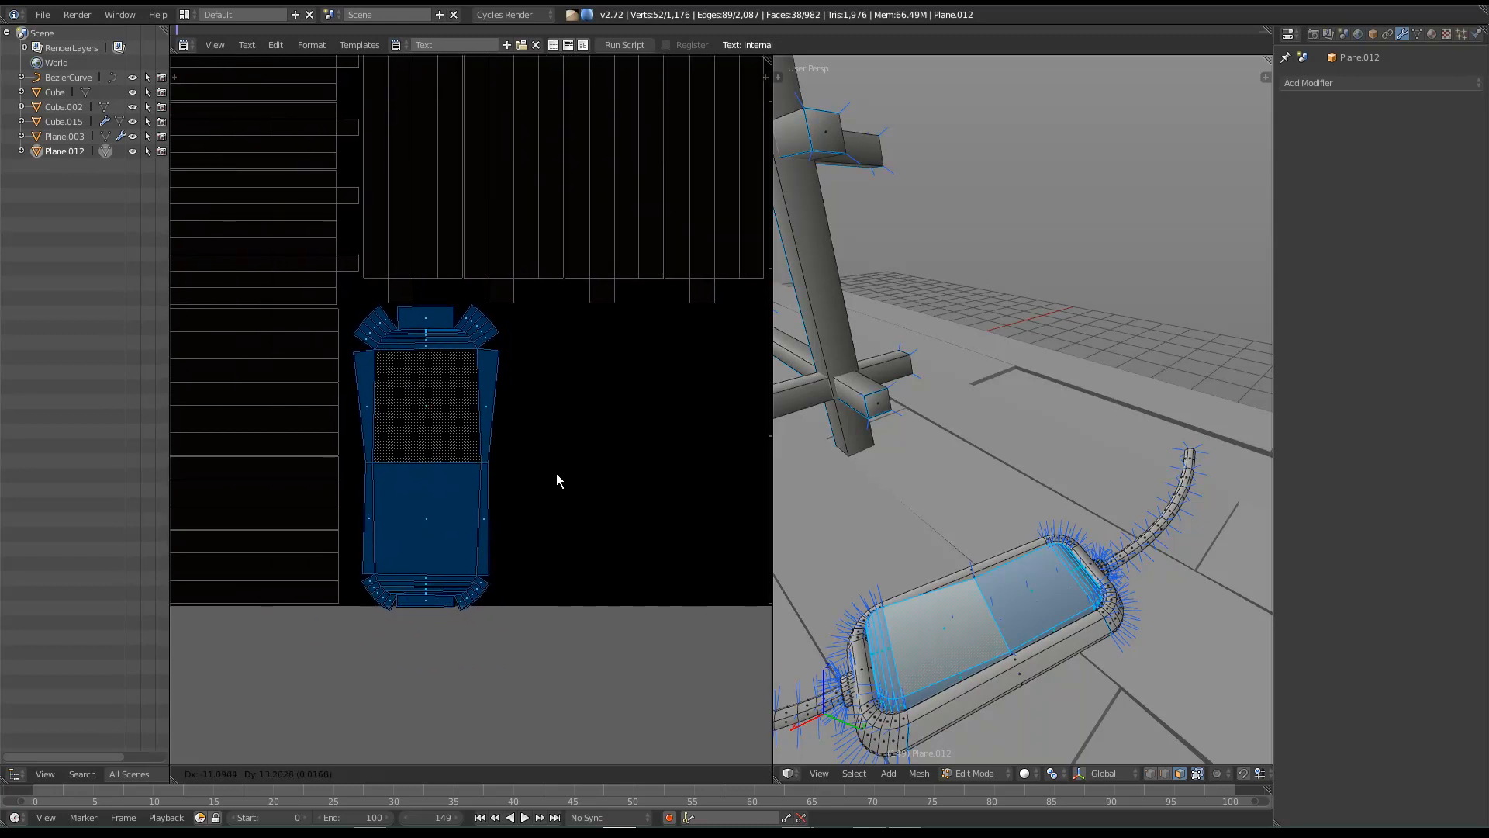
click(556, 472)
key(s)
key(x)
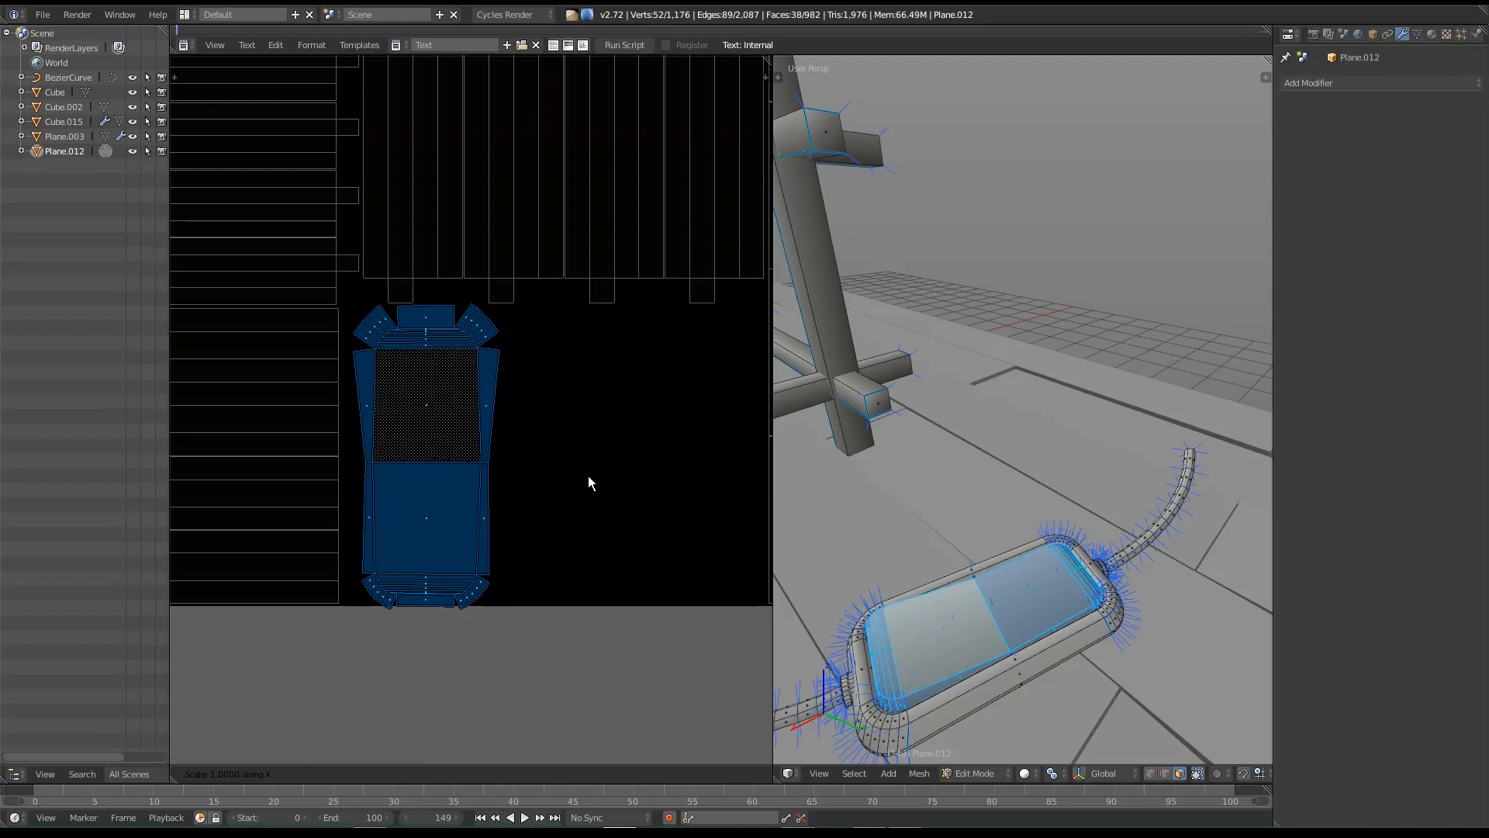
click(597, 477)
Step: Adjust the cover island's height along the Y axis, seat it in the gap's corner beside the horizontal bars and deselect it
key(s)
key(y)
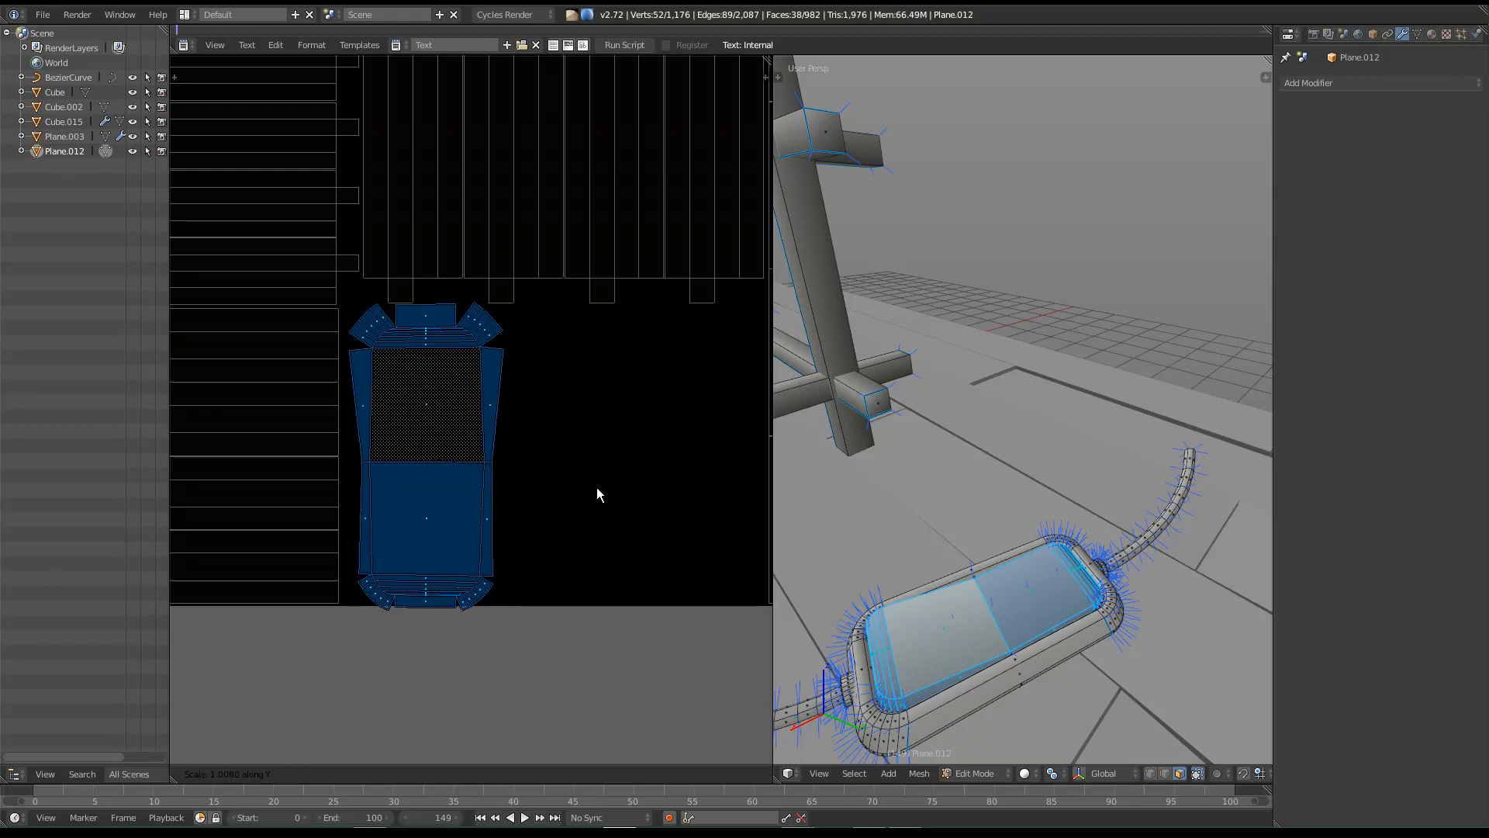
click(592, 483)
key(g)
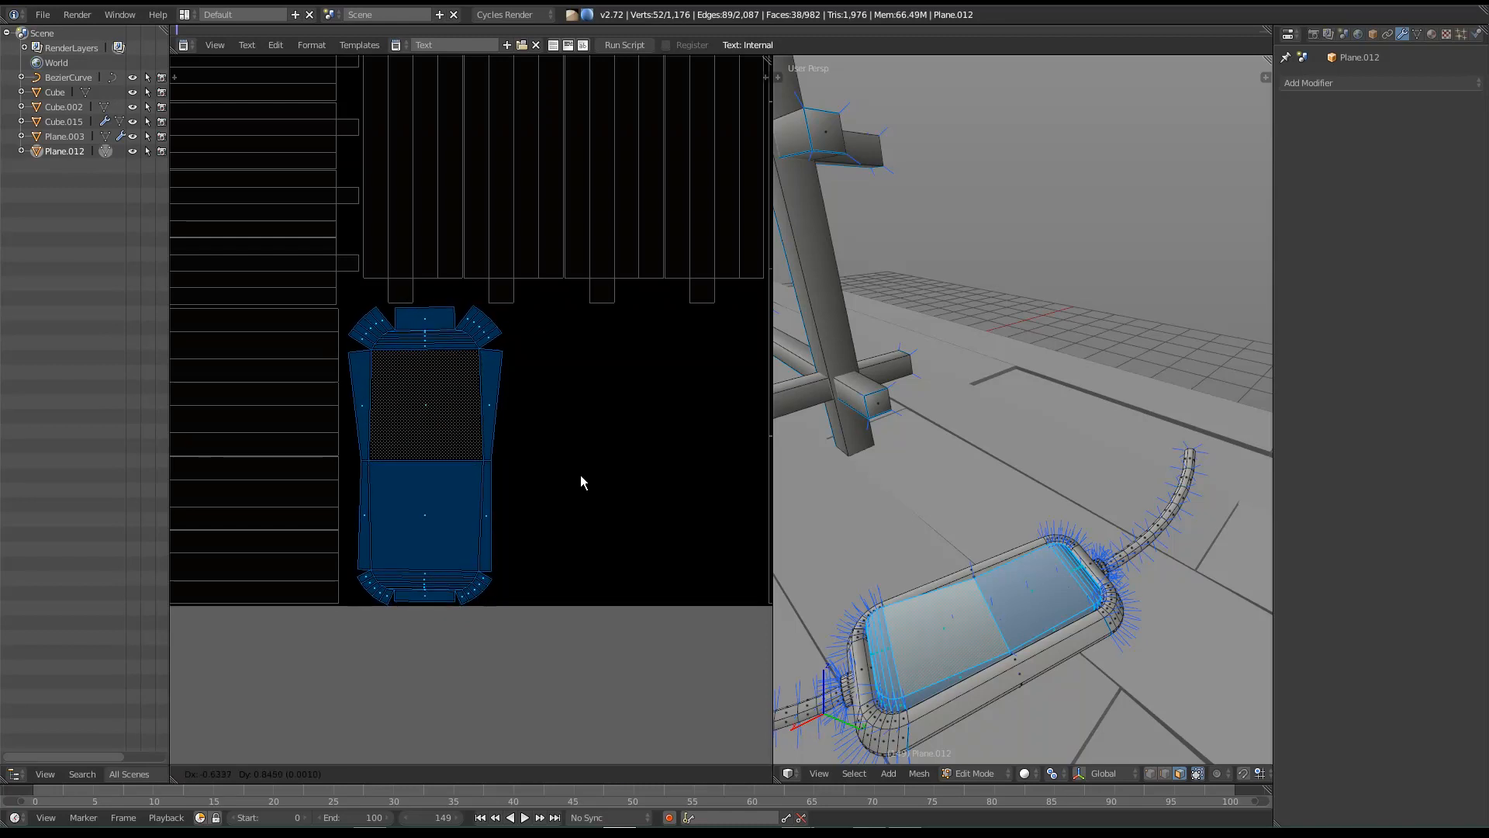
click(530, 473)
scroll(576, 502, down, 5)
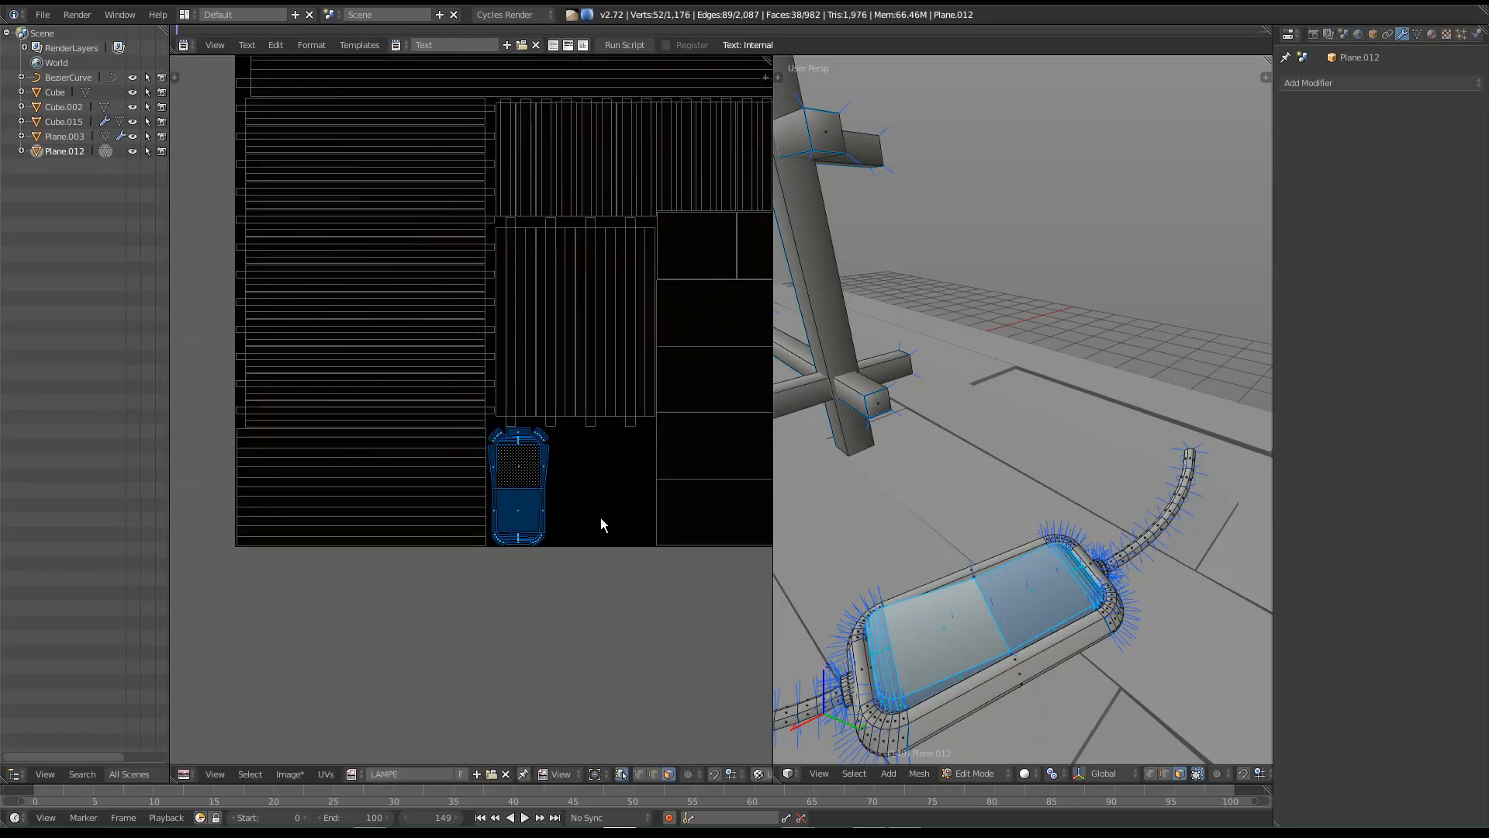
scroll(543, 519, up, 1)
key(a)
scroll(545, 533, down, 4)
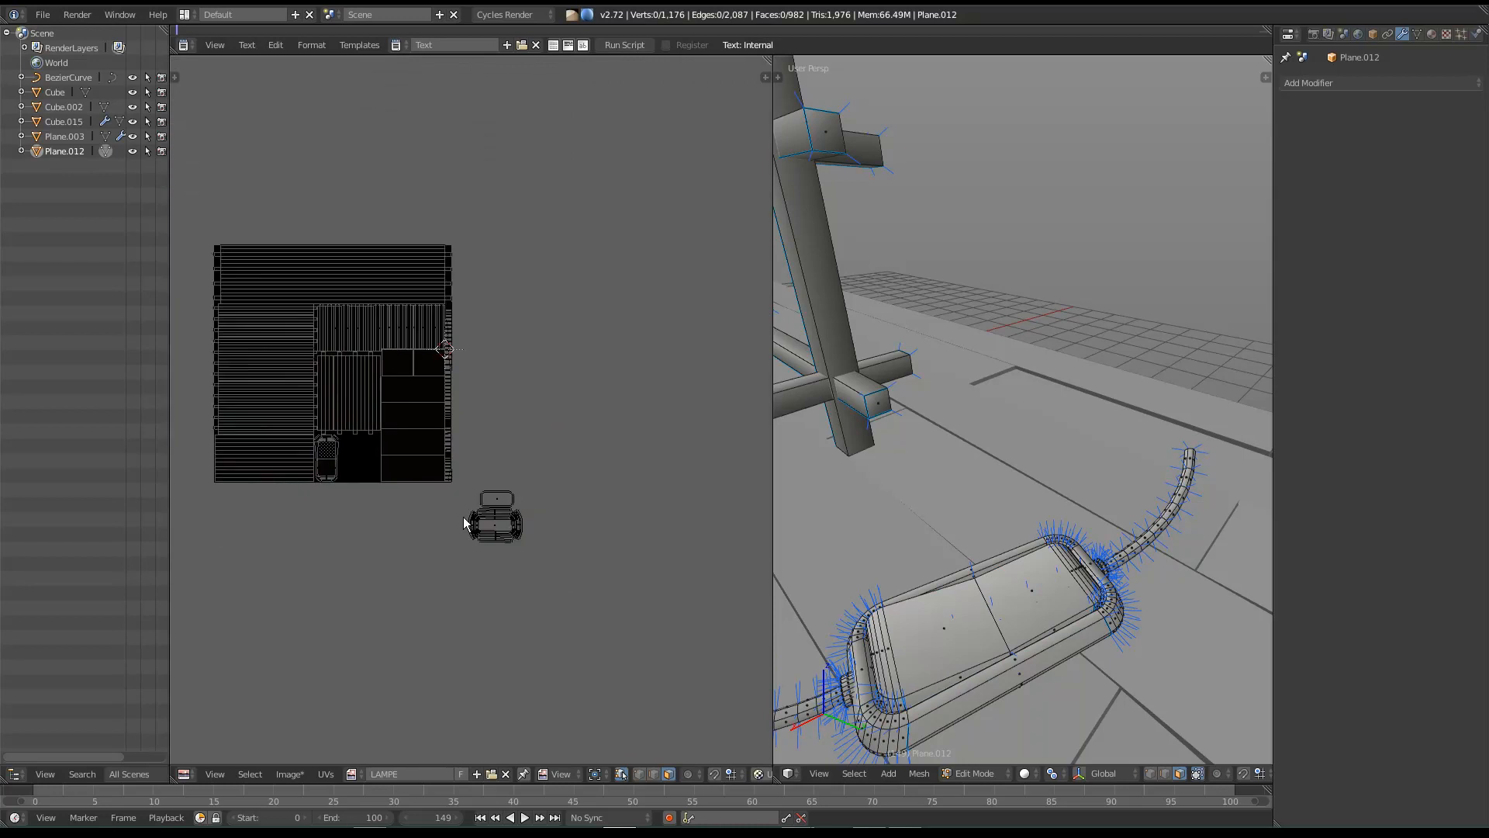
Step: Select the complete linked UV island of the switch's outer casing
right_click(493, 515)
middle_drag(491, 511, 506, 552)
shift+middle_drag(934, 601, 933, 554)
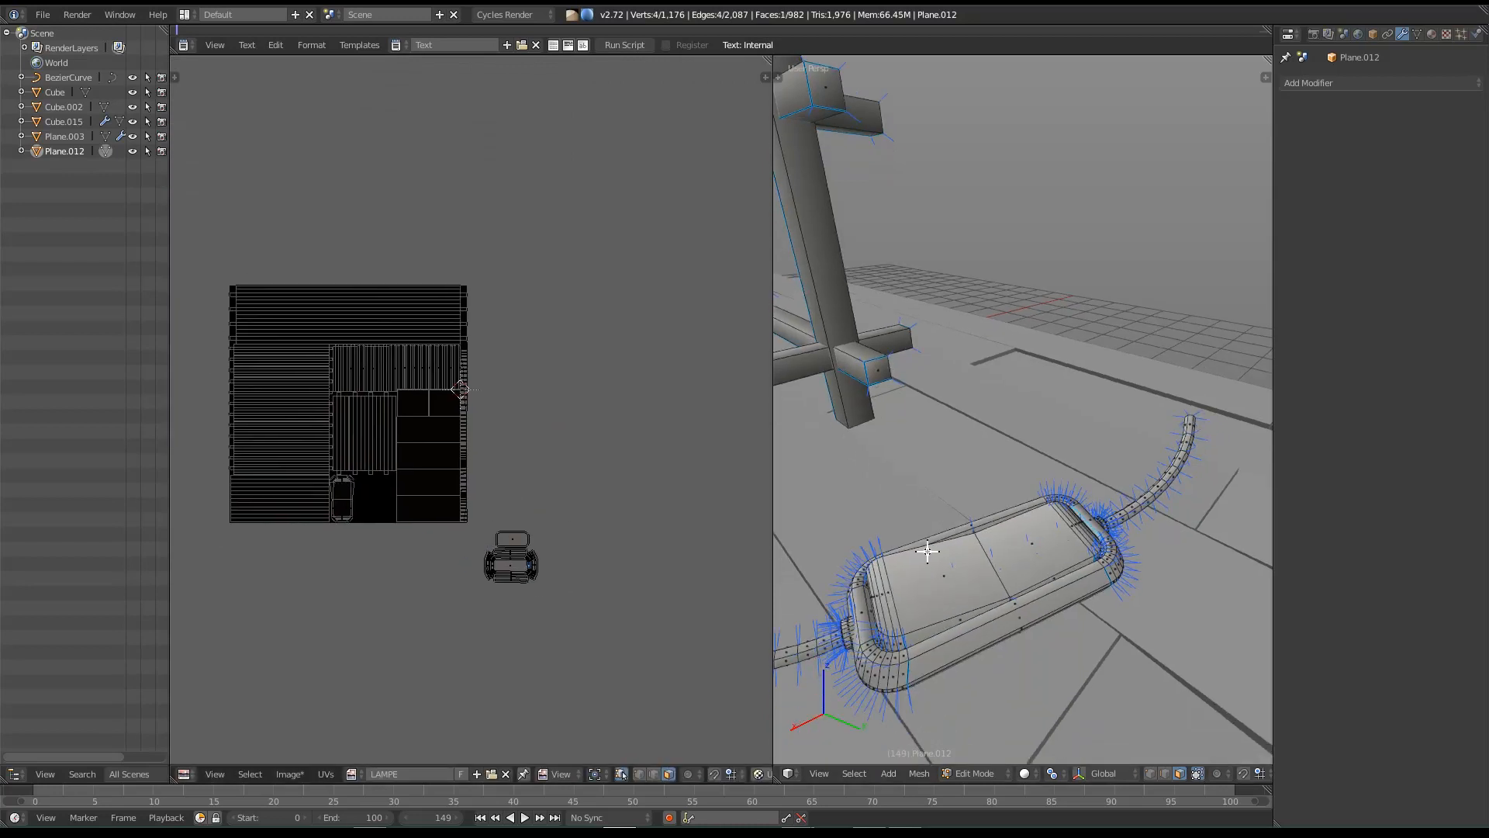
key(ctrl+l)
scroll(505, 574, up, 6)
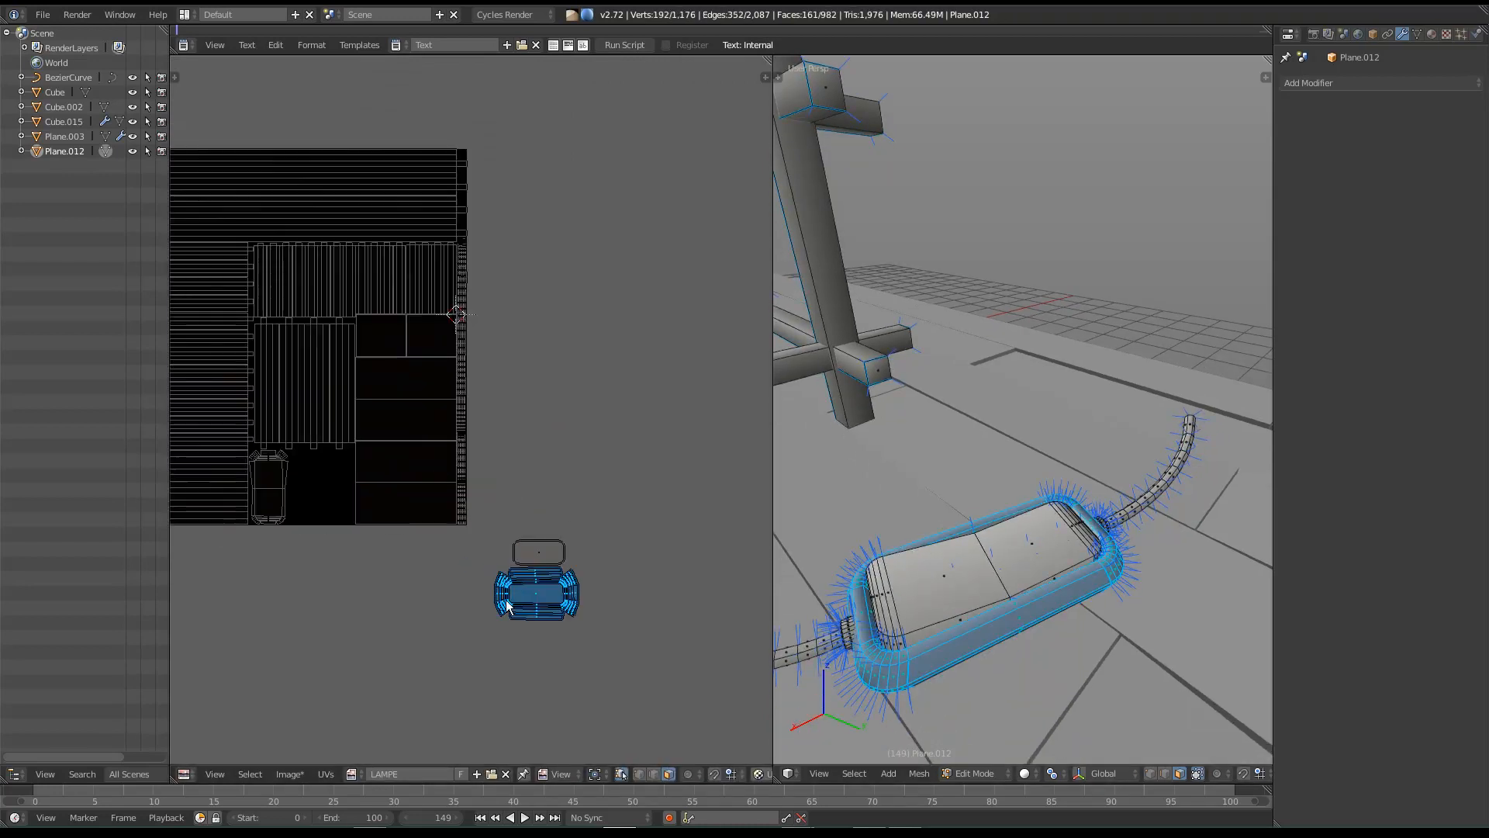
middle_drag(565, 615, 665, 584)
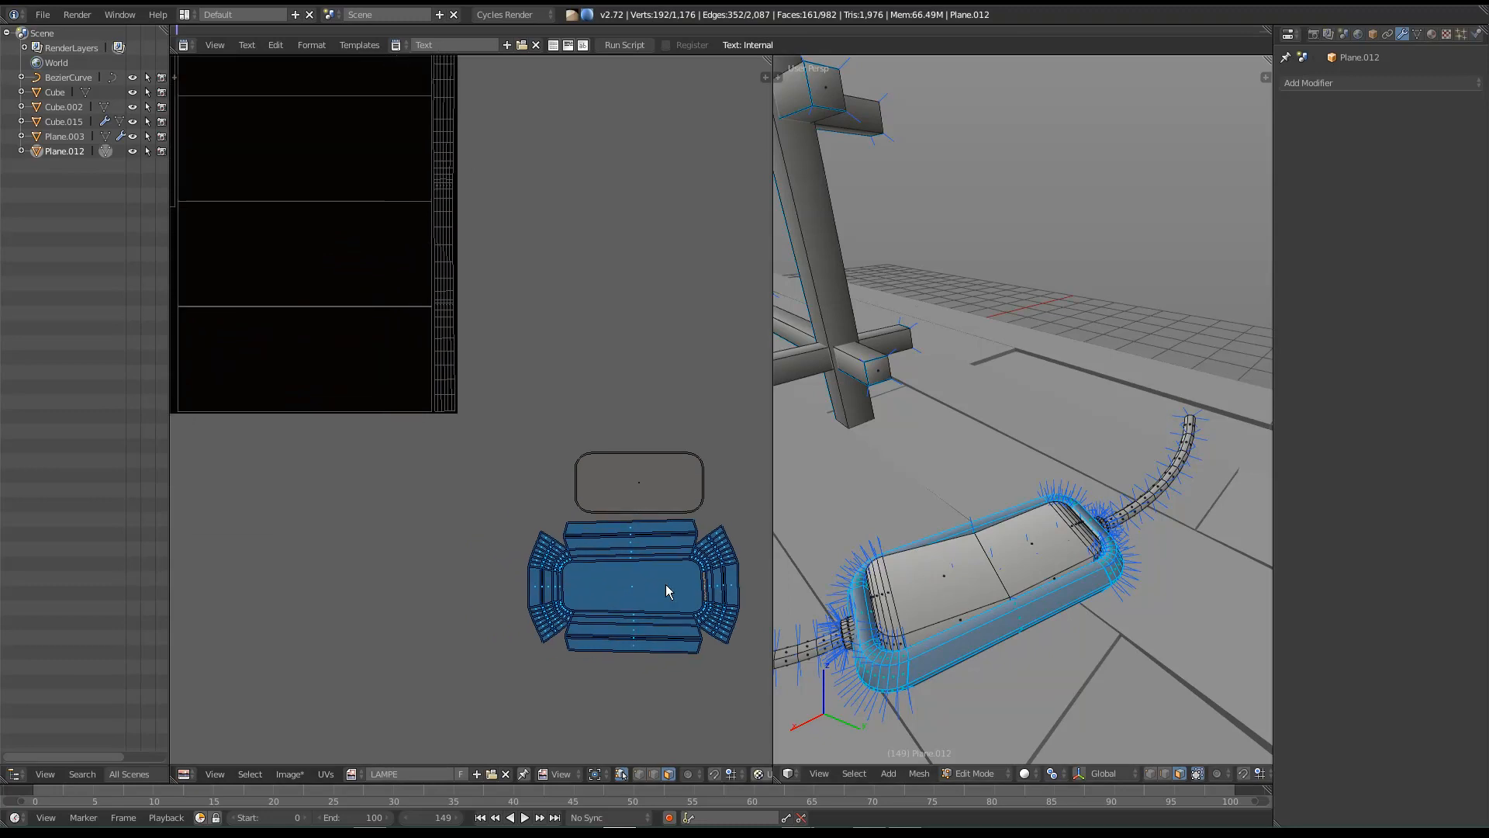
Step: Move the casing island into the free gap beside the cover island and scale it down to fit
key(g)
click(376, 237)
middle_drag(390, 477, 612, 532)
key(g)
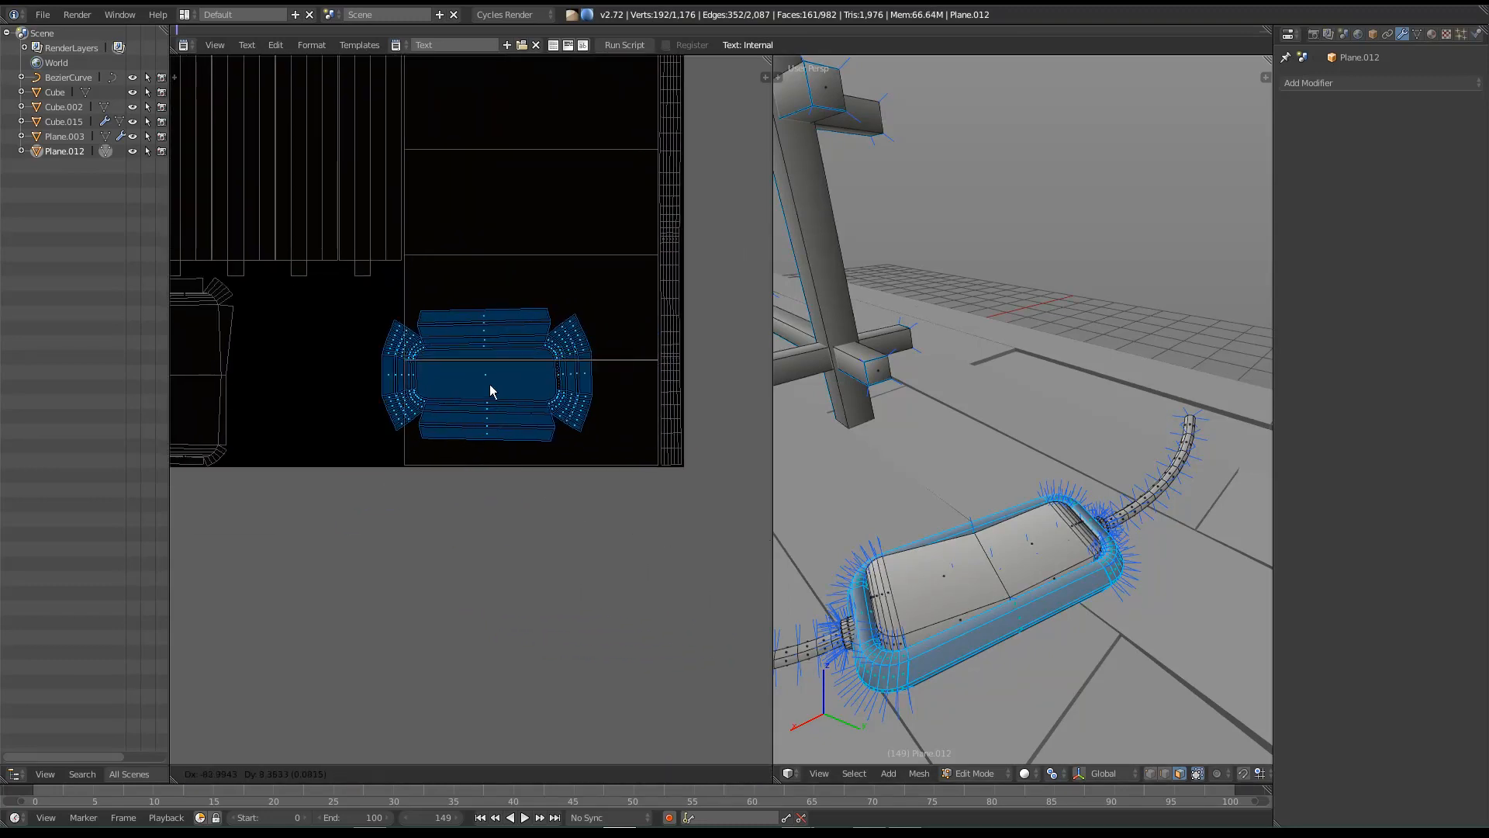
click(324, 357)
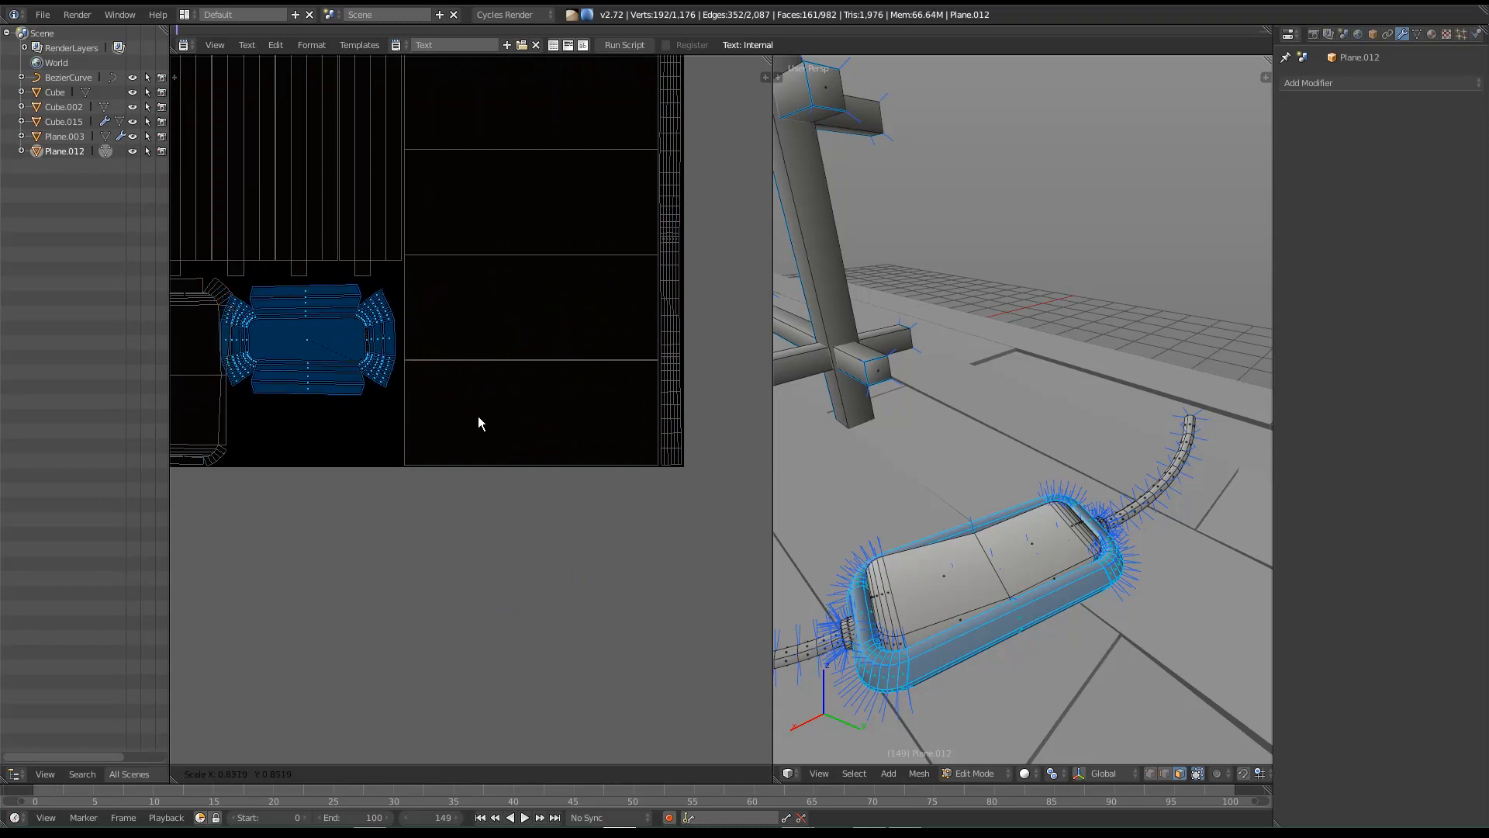
middle_drag(448, 427, 478, 563)
scroll(504, 564, up, 1)
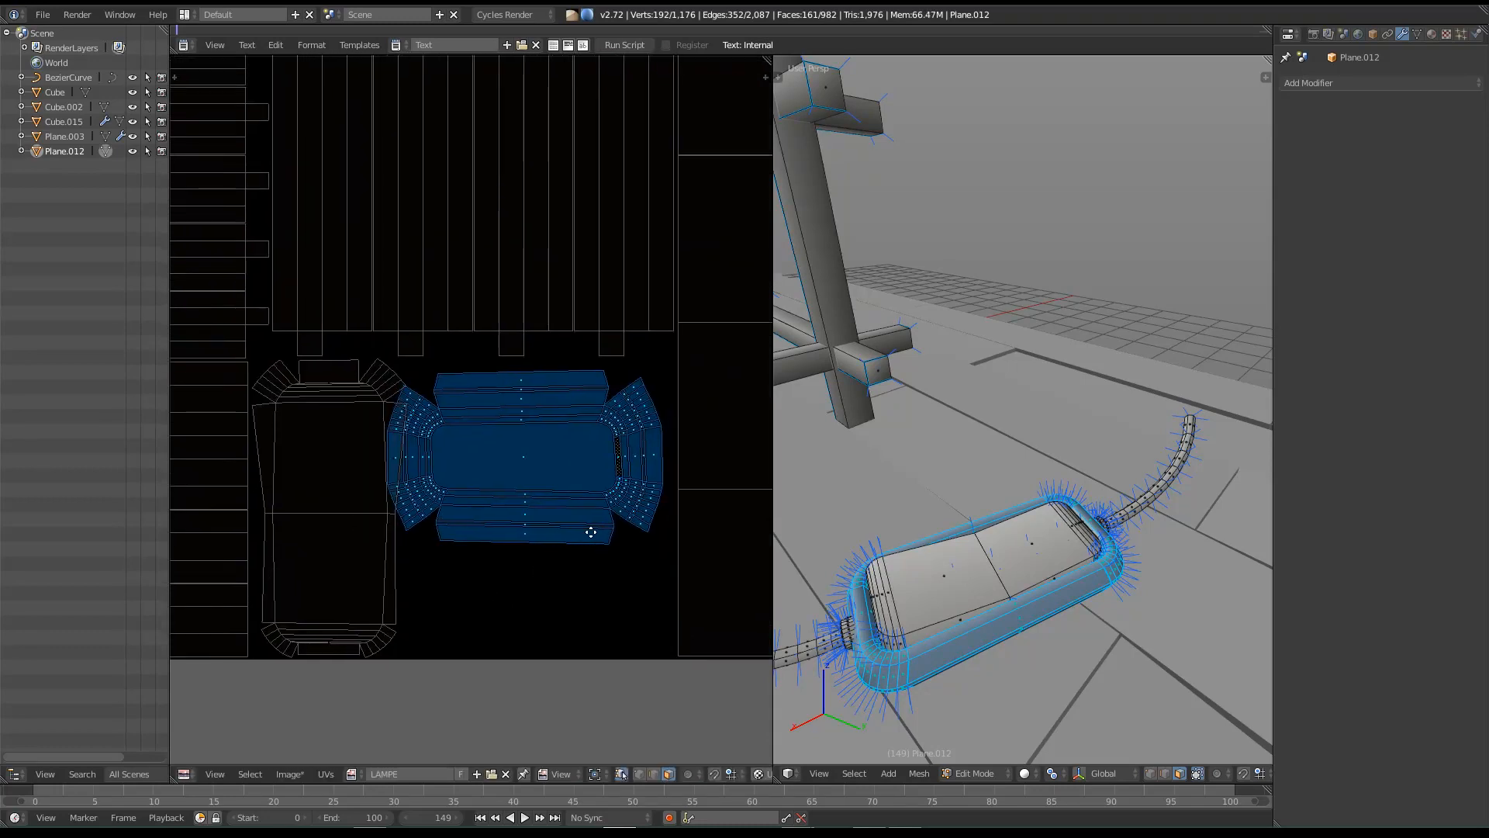
Step: Scale the casing island to the gap's width and move it down to the texture square's lower edge
key(s)
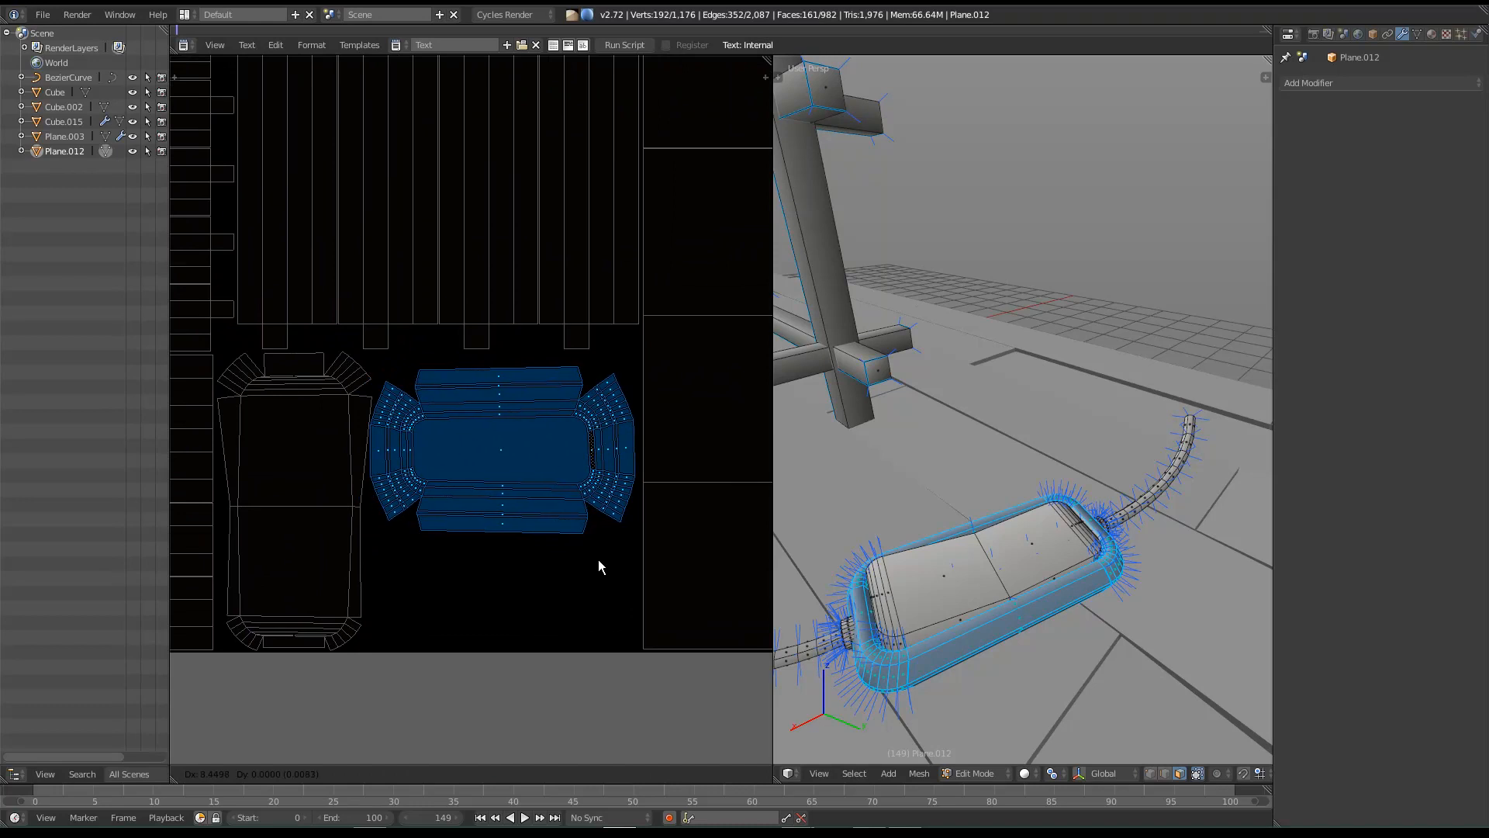
click(597, 677)
key(s)
click(729, 550)
key(g)
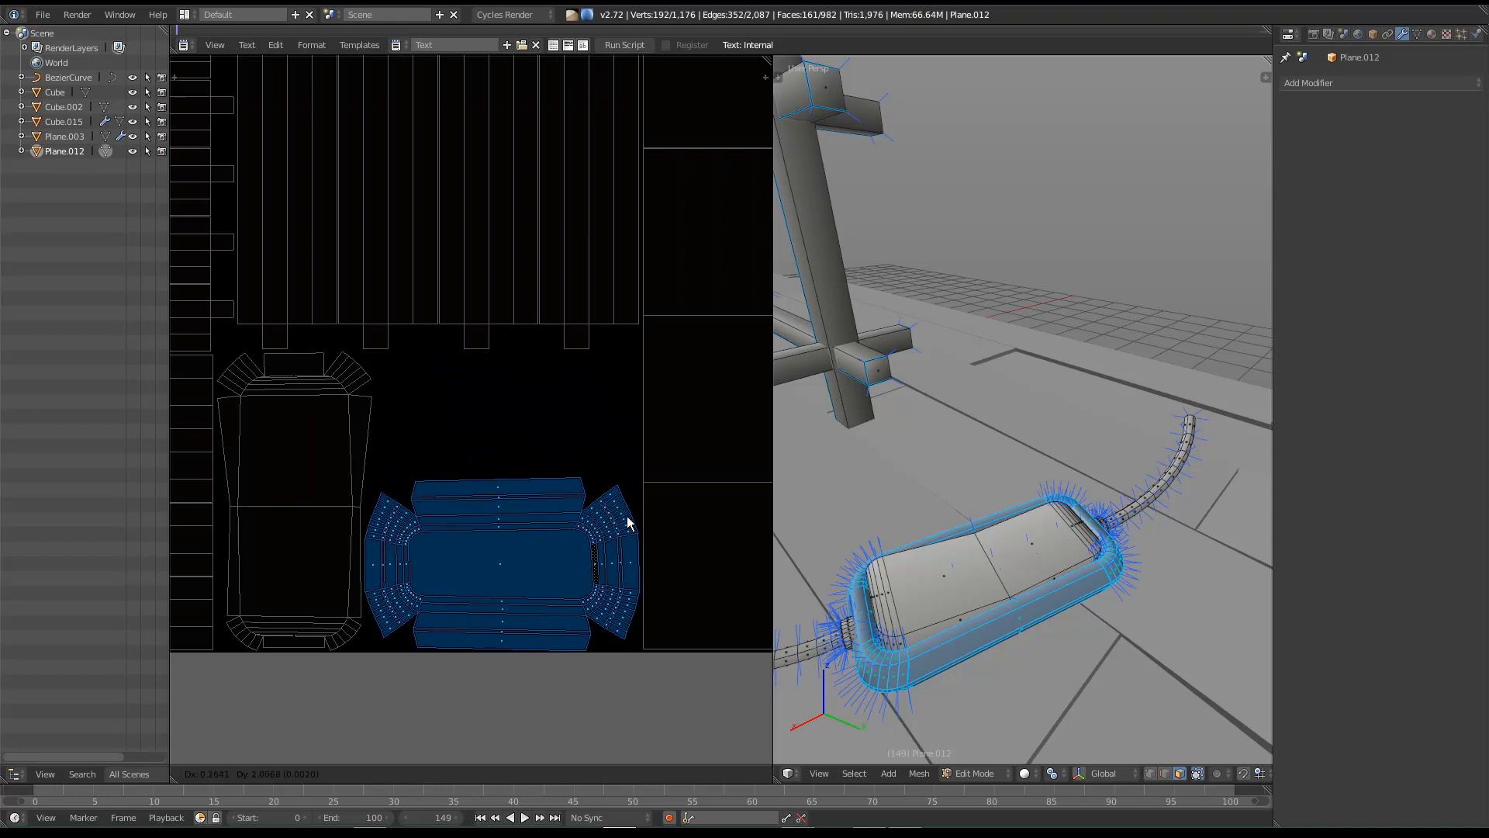
click(626, 516)
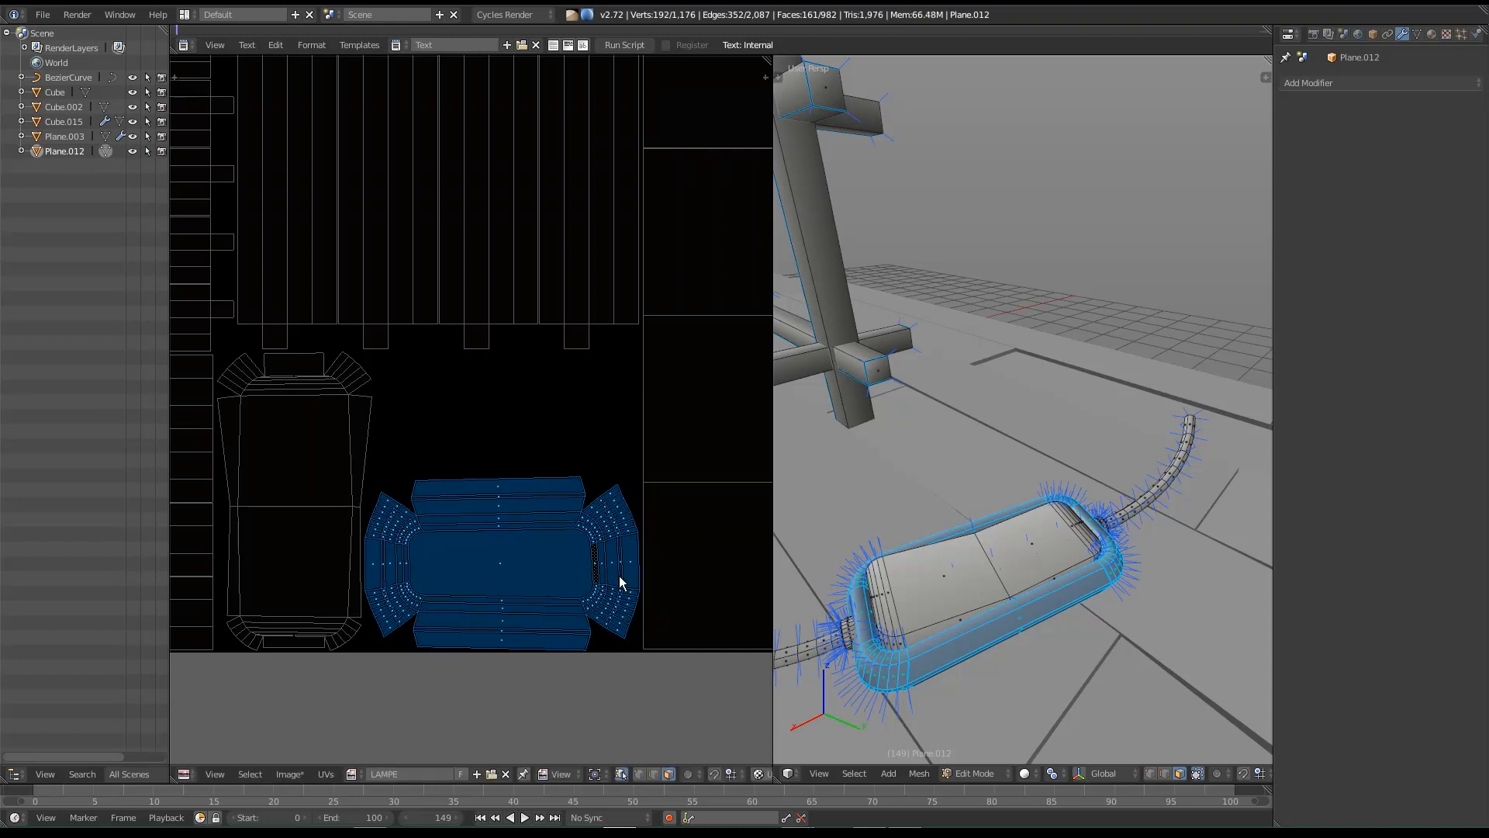
Step: Fine-tune the casing island's scale and position so it fits tightly between the cover island and the panel group
scroll(621, 578, up, 1)
key(s)
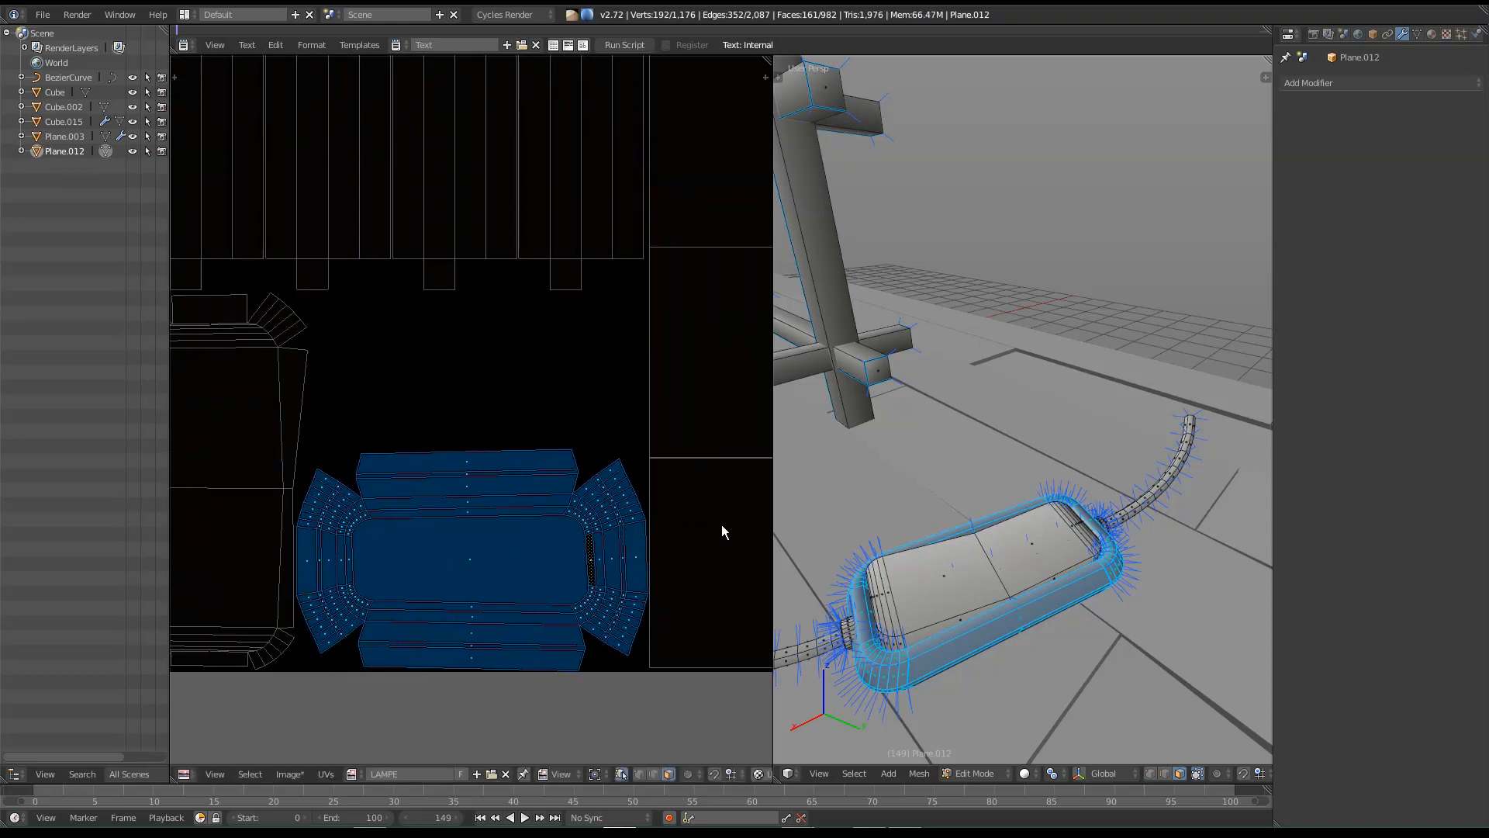
click(689, 524)
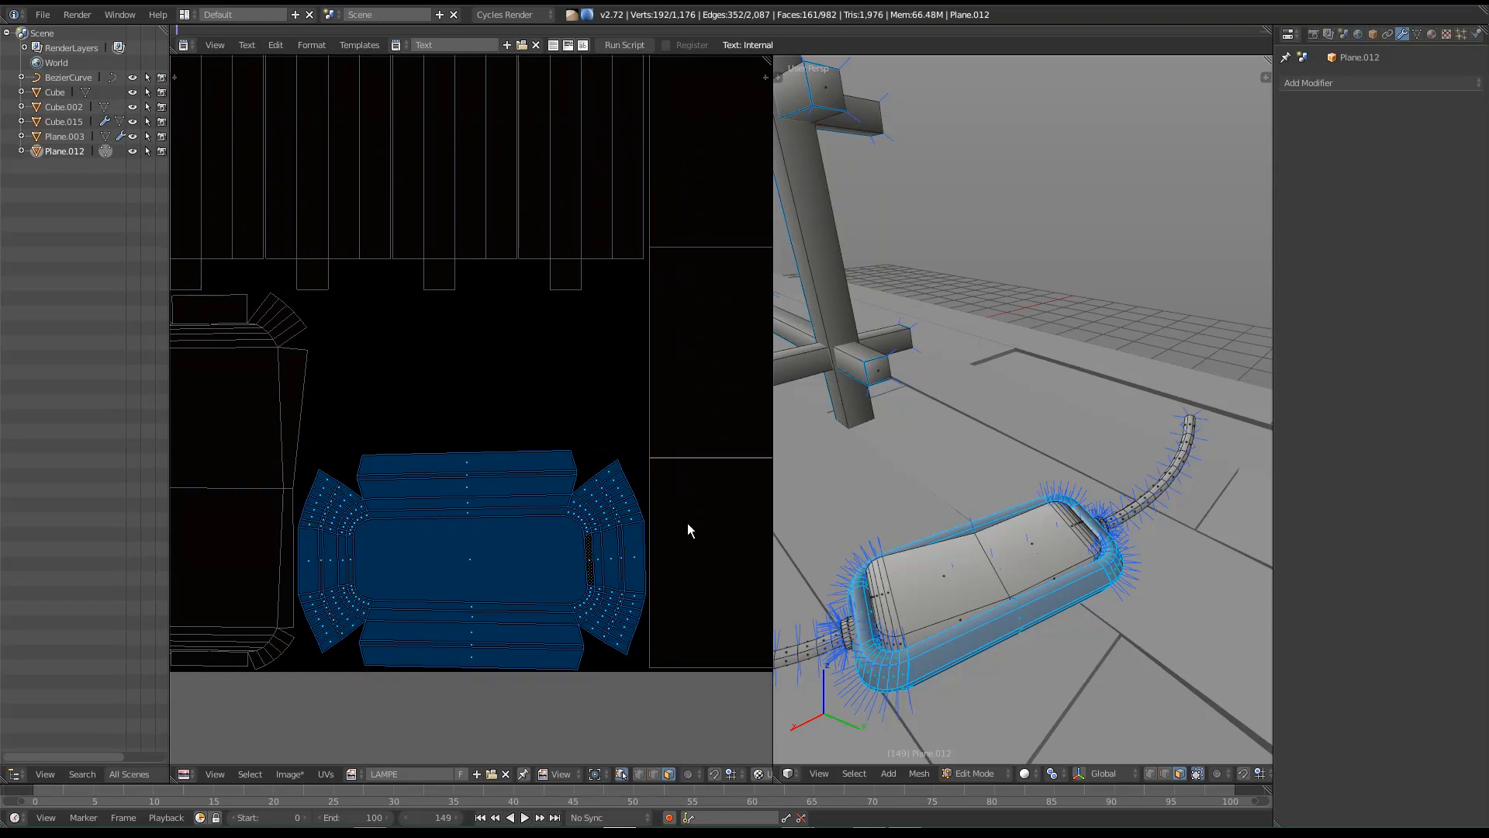
key(s)
click(701, 524)
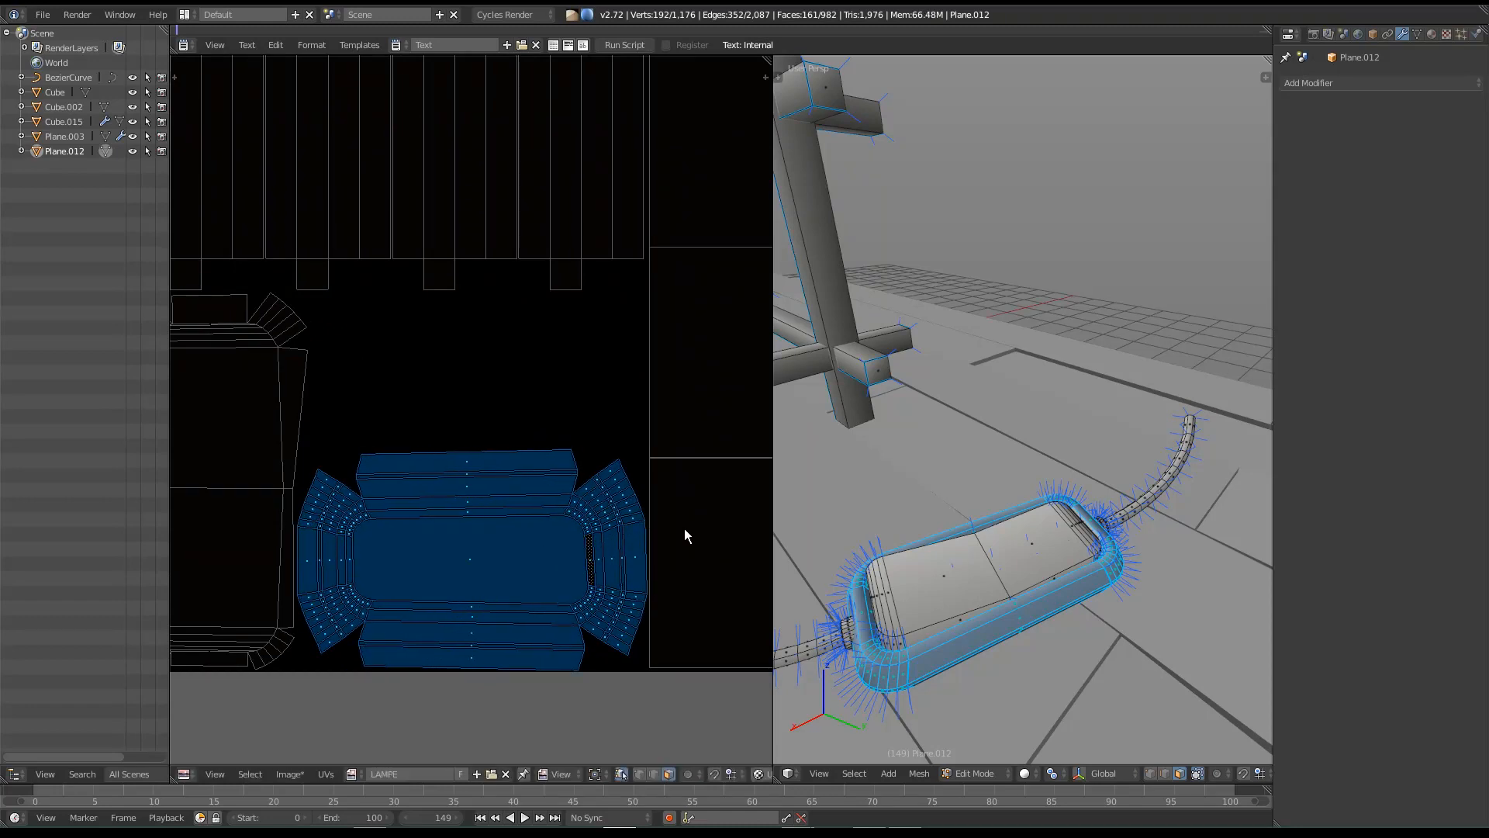
scroll(675, 535, up, 1)
key(g)
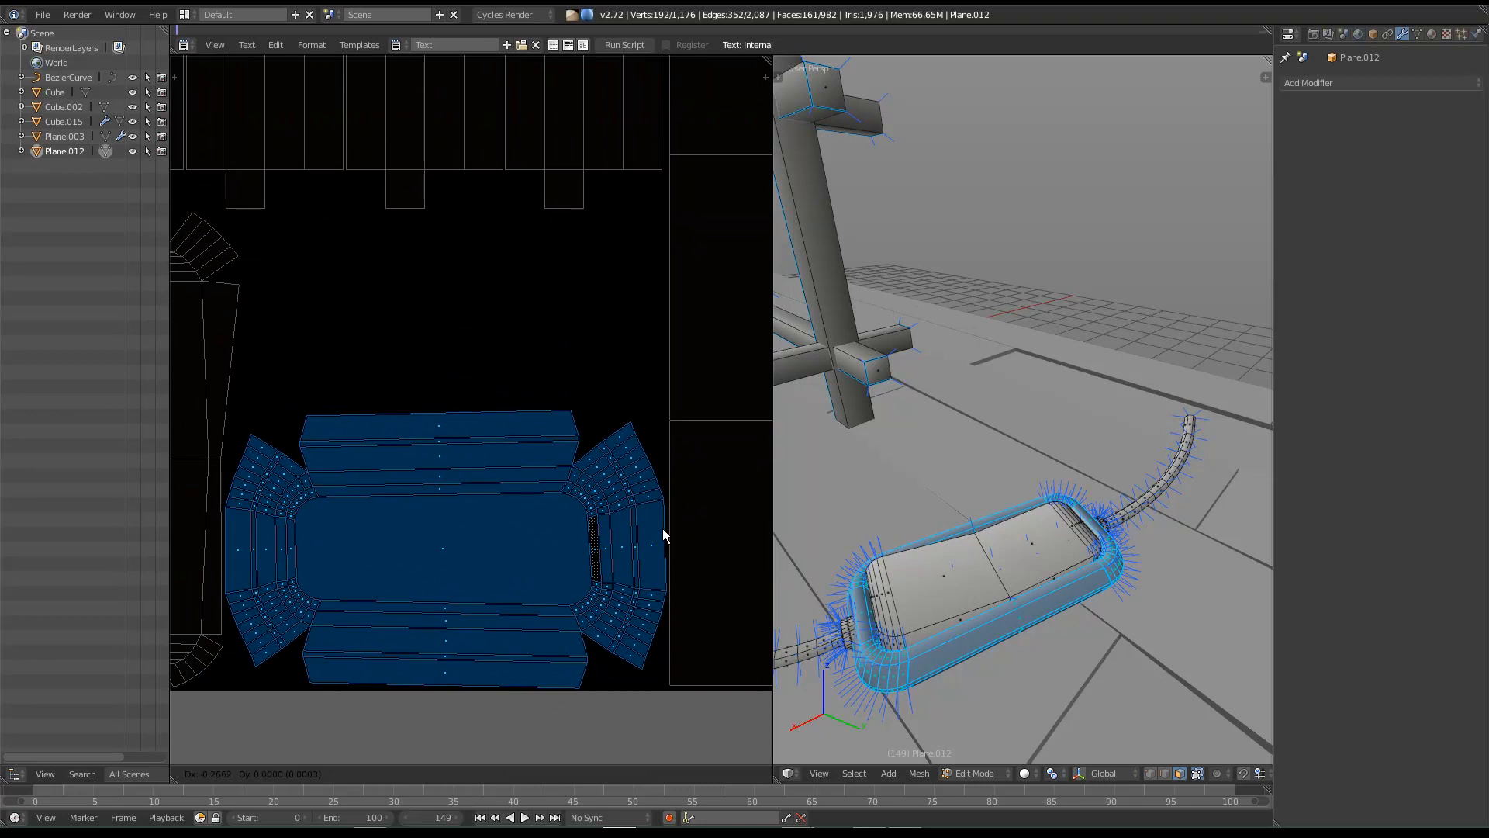
click(665, 535)
Step: Select the complete linked UV islands of the two cord connectors at the ends of the switch
middle_drag(784, 612, 943, 626)
scroll(899, 617, down, 4)
scroll(932, 635, up, 2)
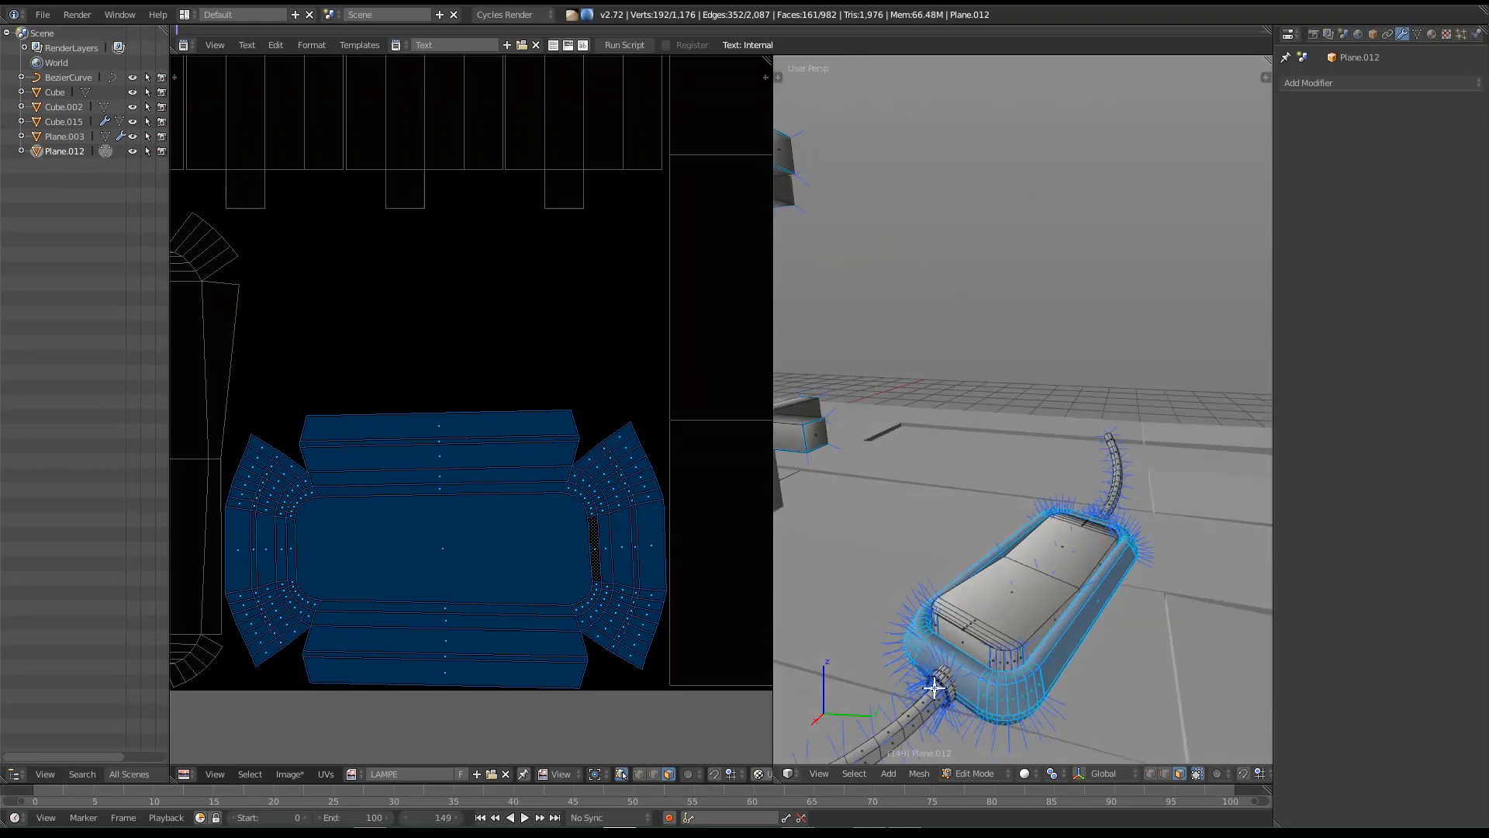
click(927, 693)
middle_drag(1148, 632, 953, 657)
right_click(1011, 614)
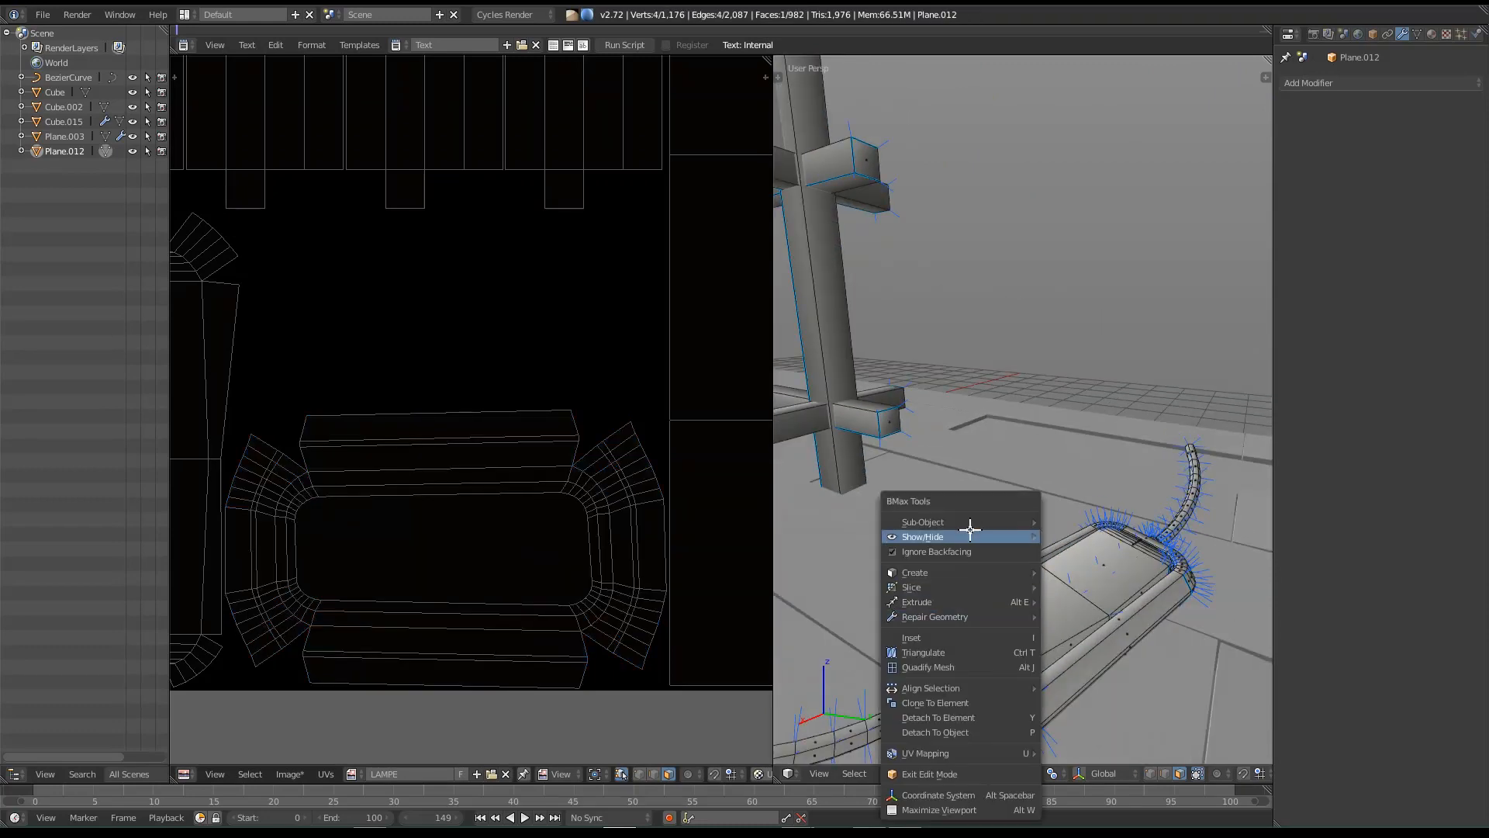
right_click(1017, 534)
mouse_move(1017, 540)
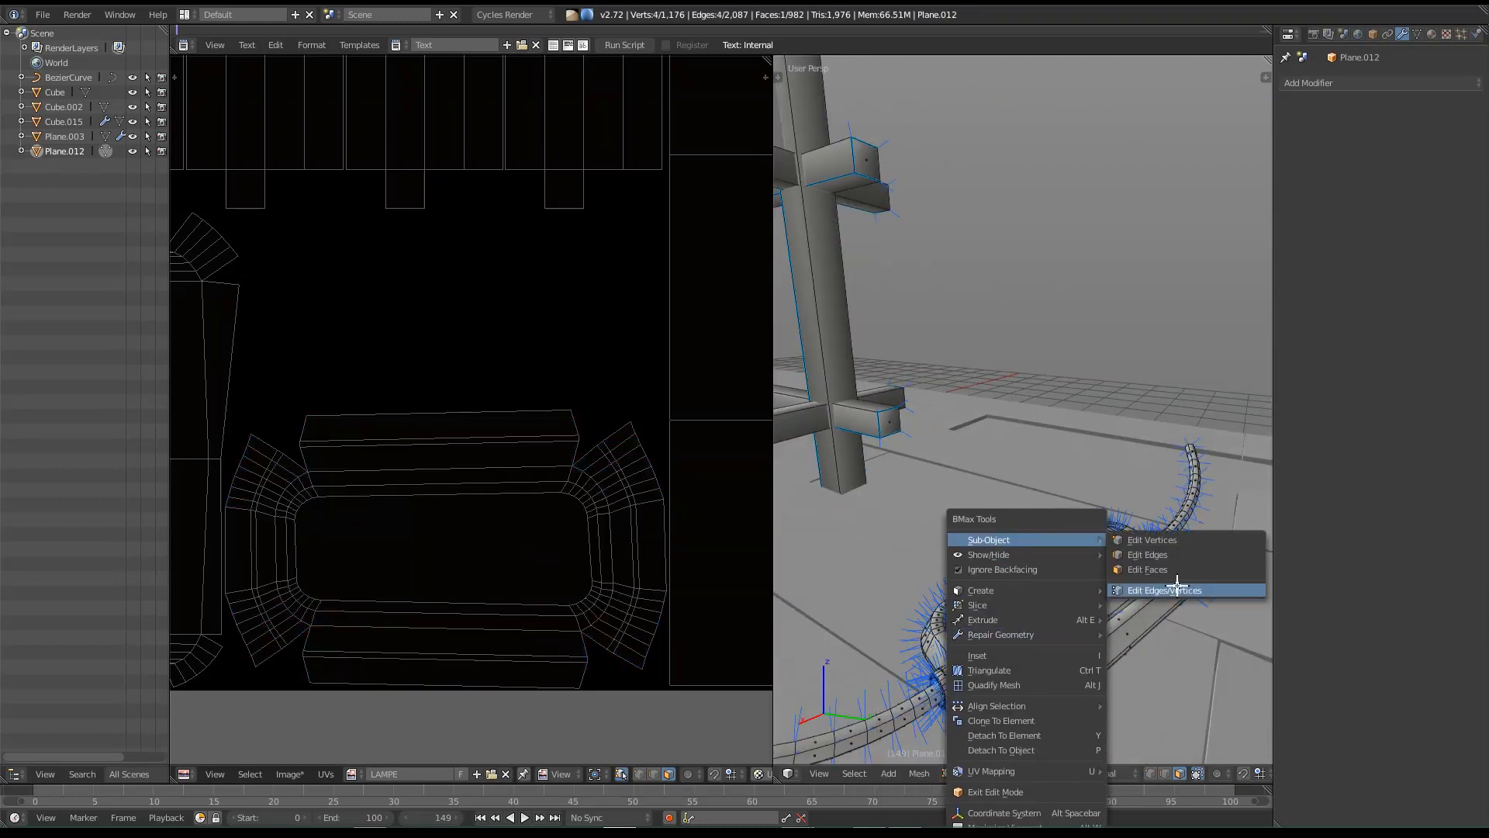
click(1198, 593)
middle_drag(1191, 678, 1027, 641)
key(l)
scroll(419, 512, down, 8)
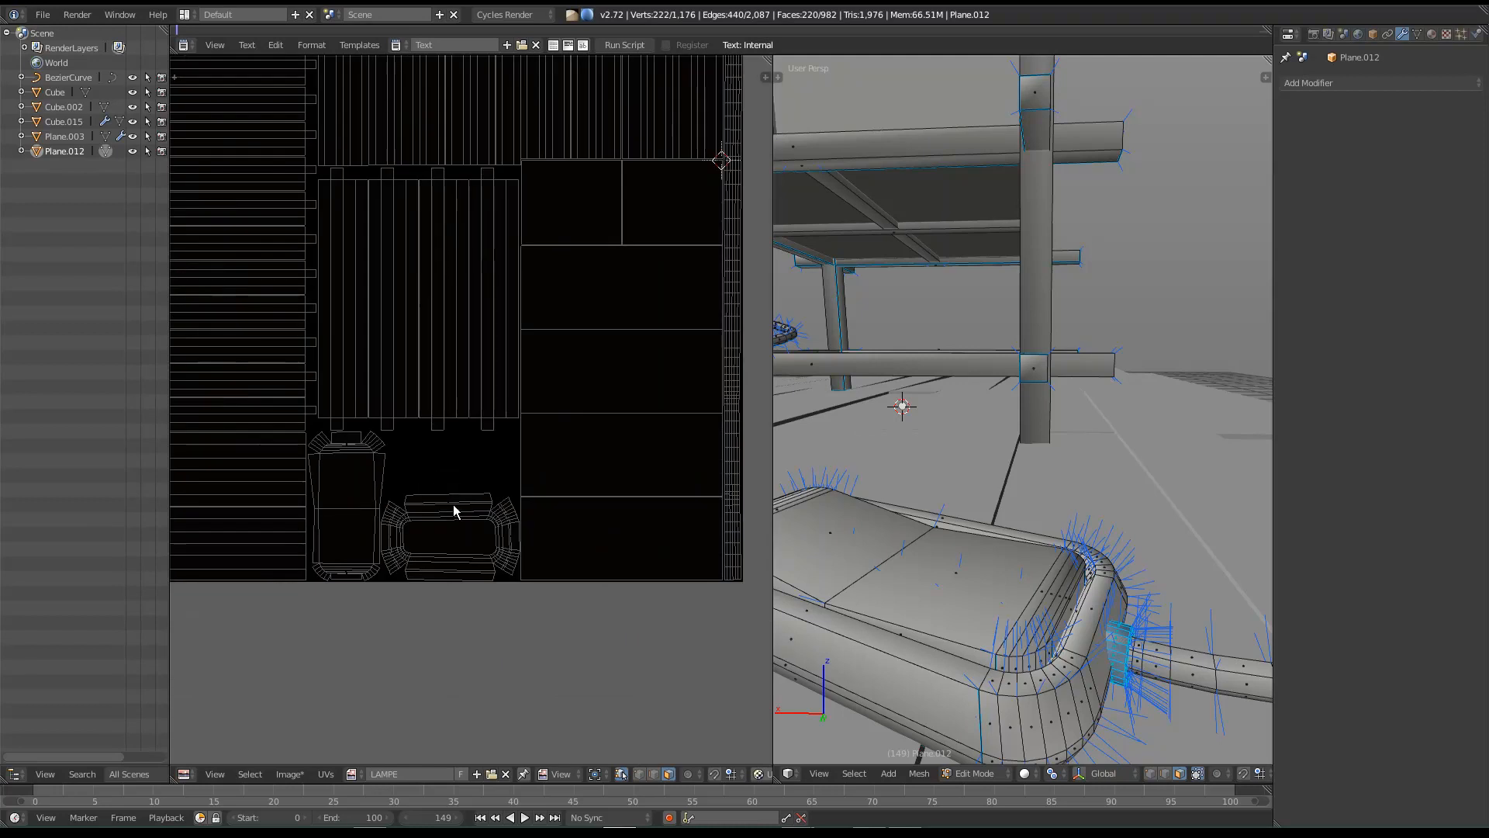
Step: Move the two disc-shaped connector islands near the free gap and rotate them until they sit nearly level side by side
middle_drag(479, 426, 417, 470)
scroll(491, 514, down, 3)
scroll(476, 504, up, 2)
key(g)
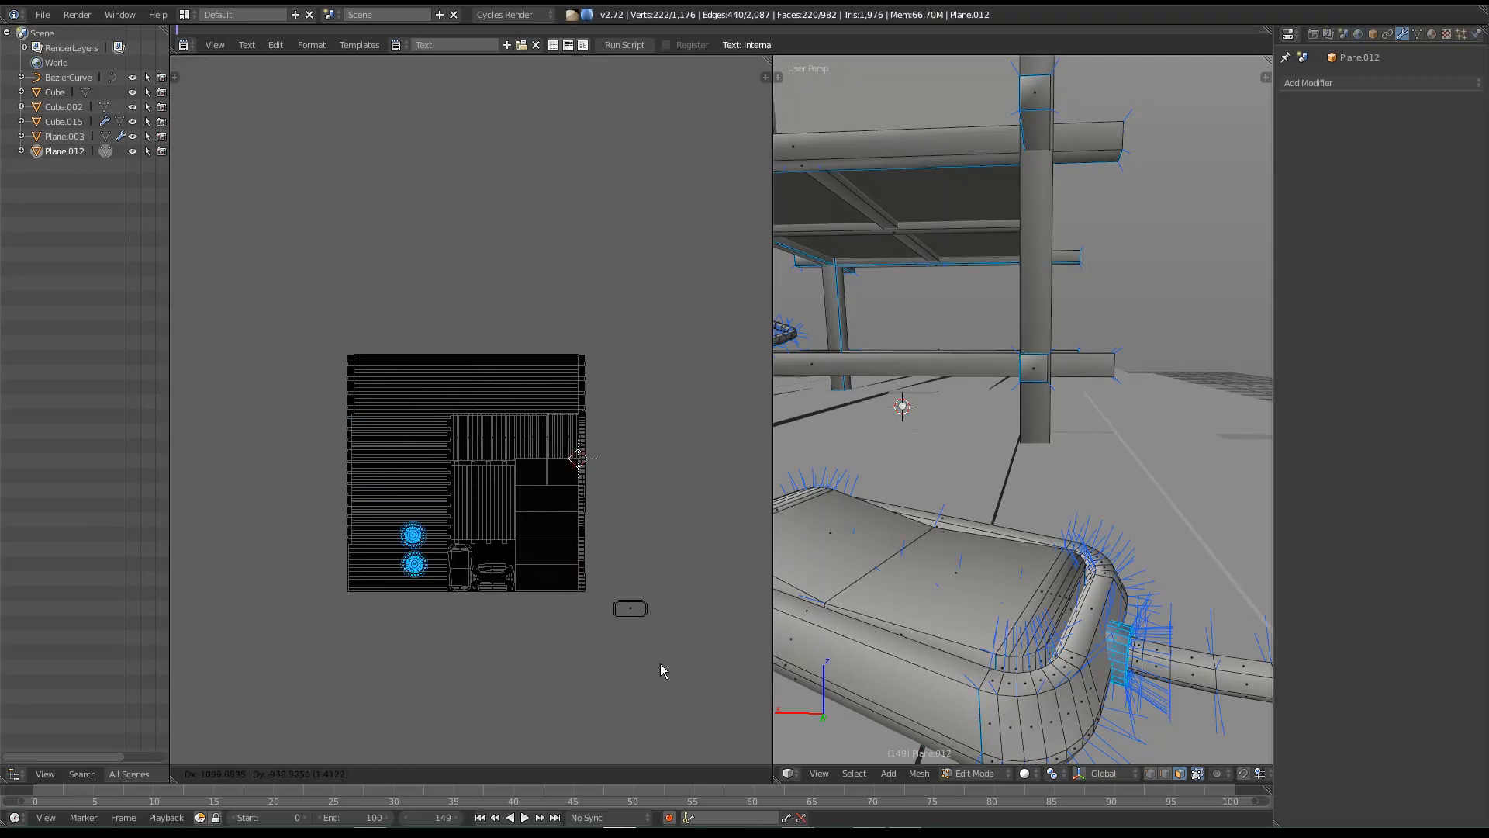
click(690, 662)
key(r)
click(440, 384)
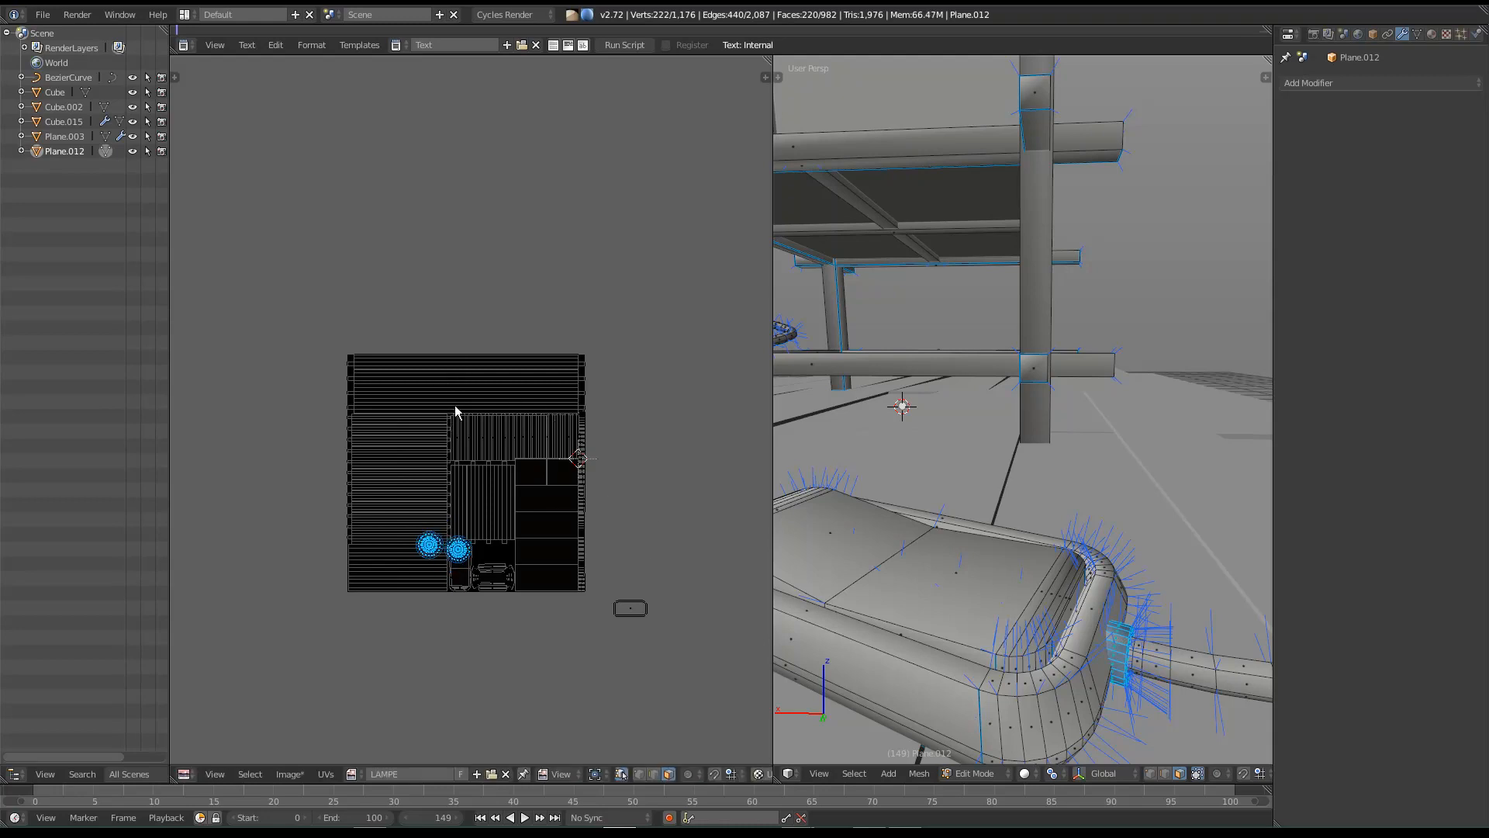
key(r)
click(646, 521)
scroll(422, 589, up, 8)
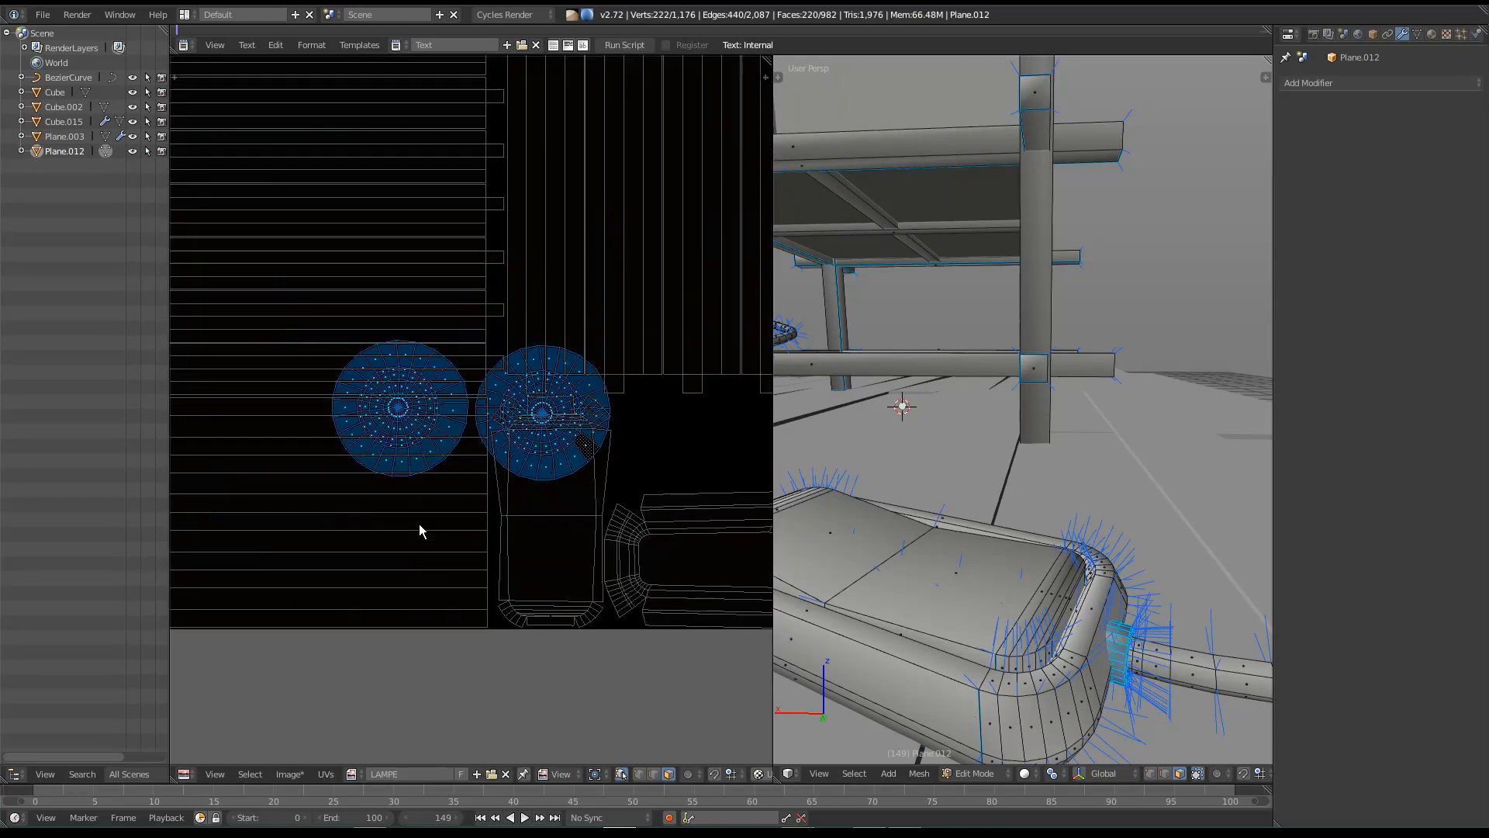
Step: Scale the two connector islands down slightly and place them in the free space above the casing island
right_click(559, 483)
middle_drag(559, 483, 439, 425)
key(ctrl+z)
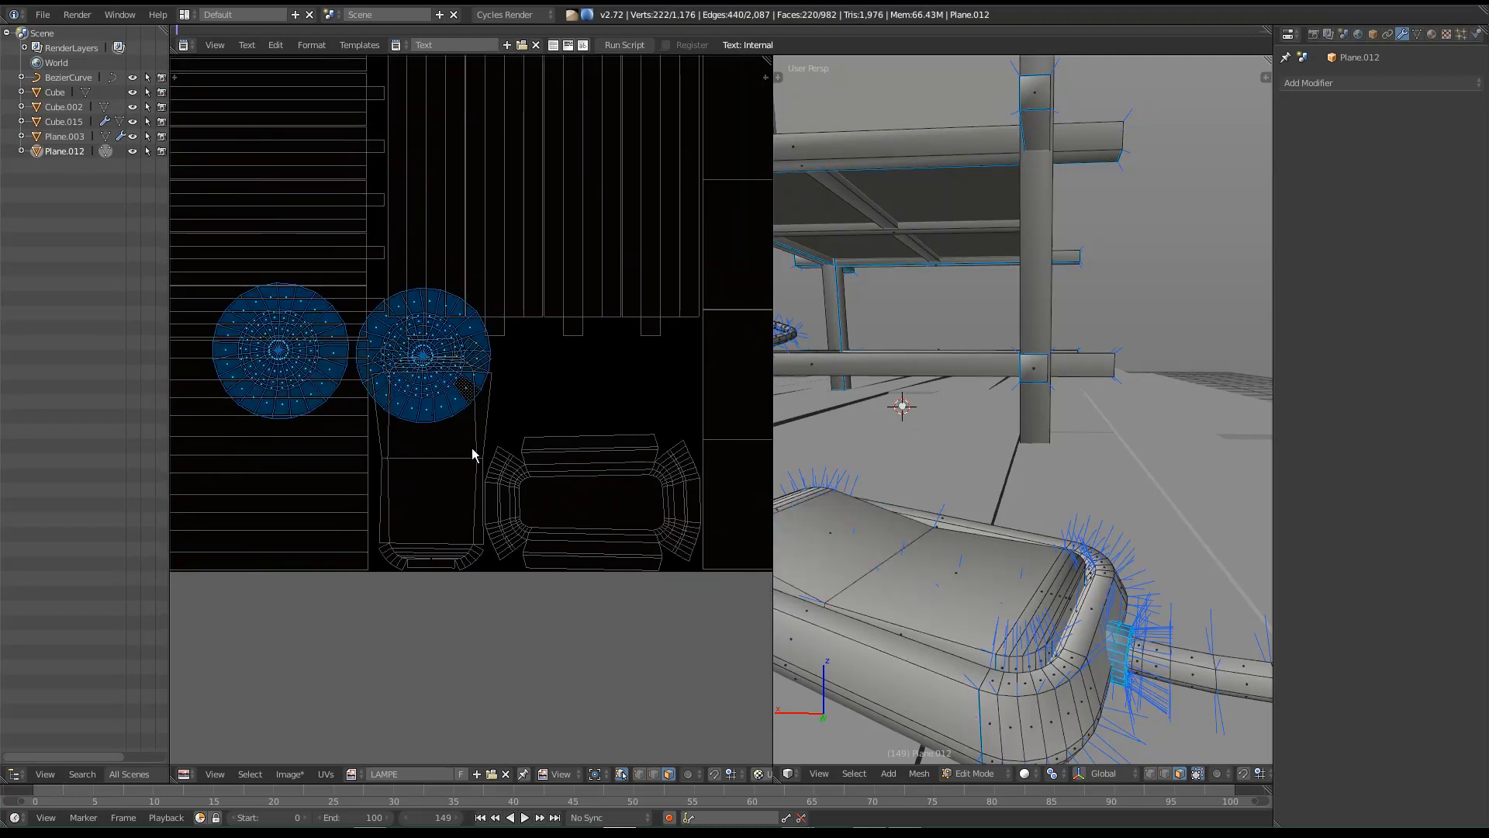
key(g)
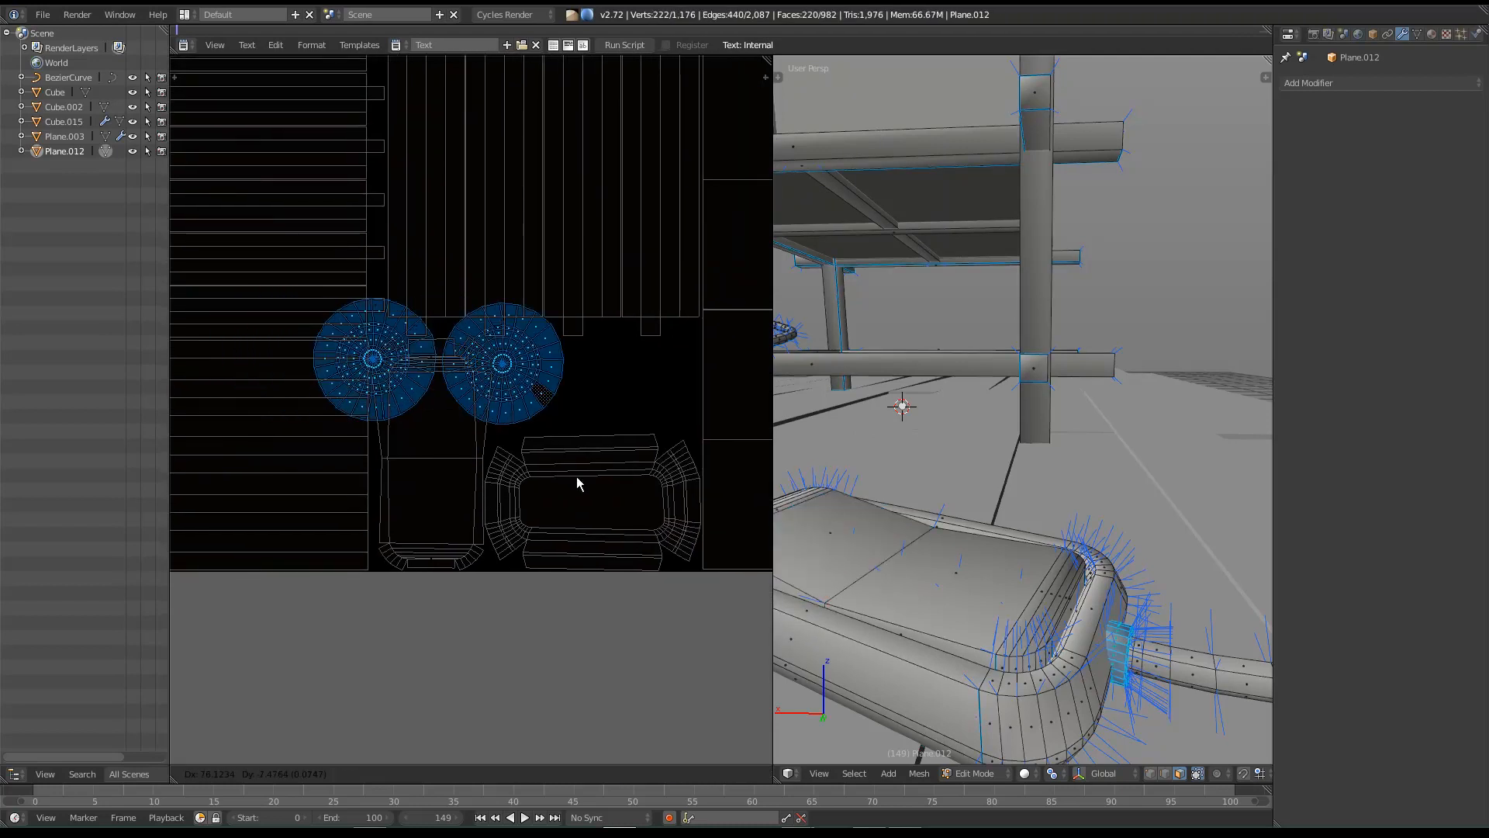
click(653, 516)
key(s)
click(616, 512)
scroll(635, 511, up, 1)
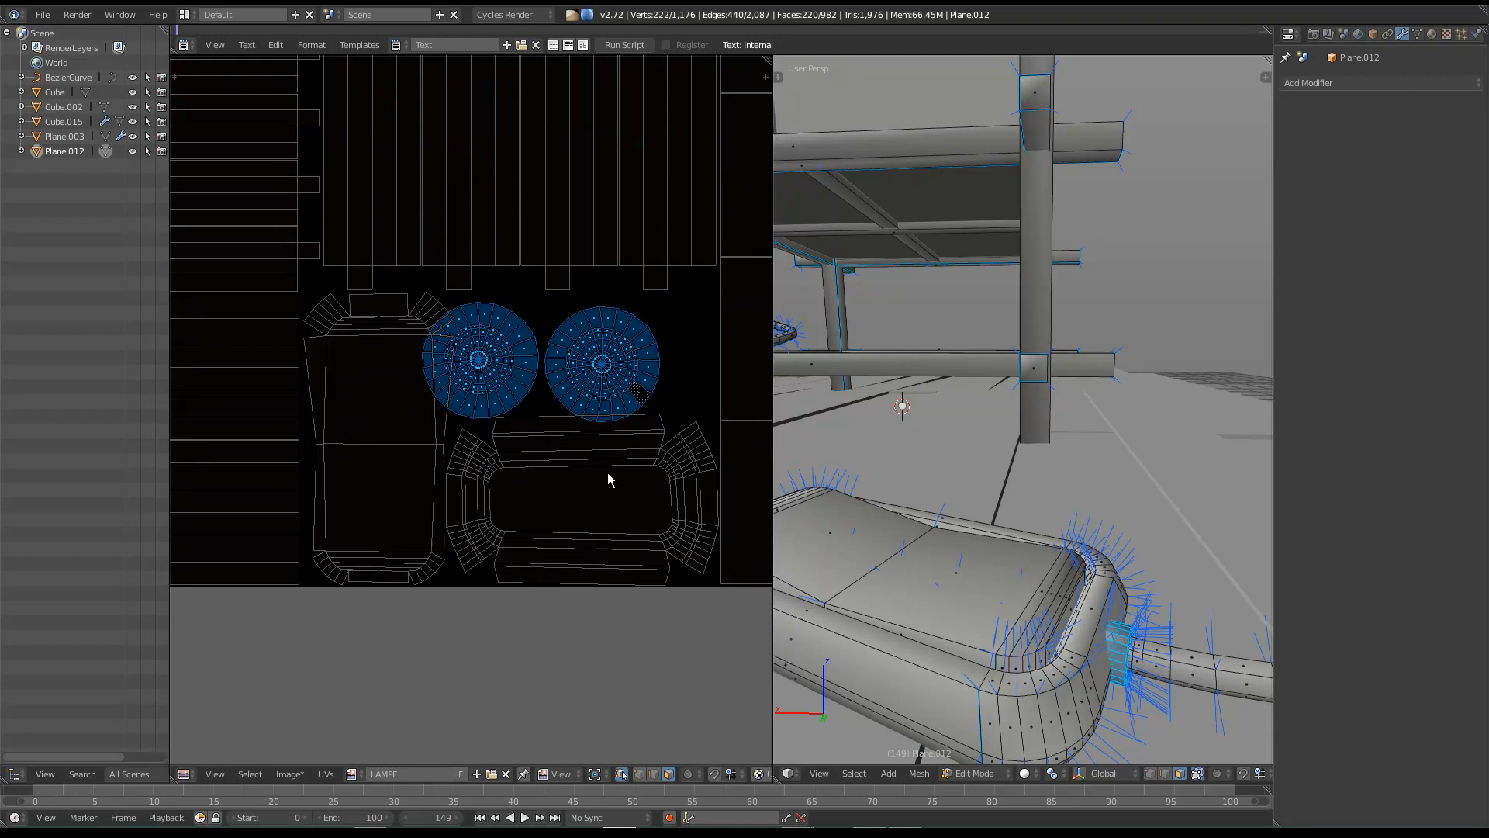
middle_drag(635, 510, 591, 536)
key(g)
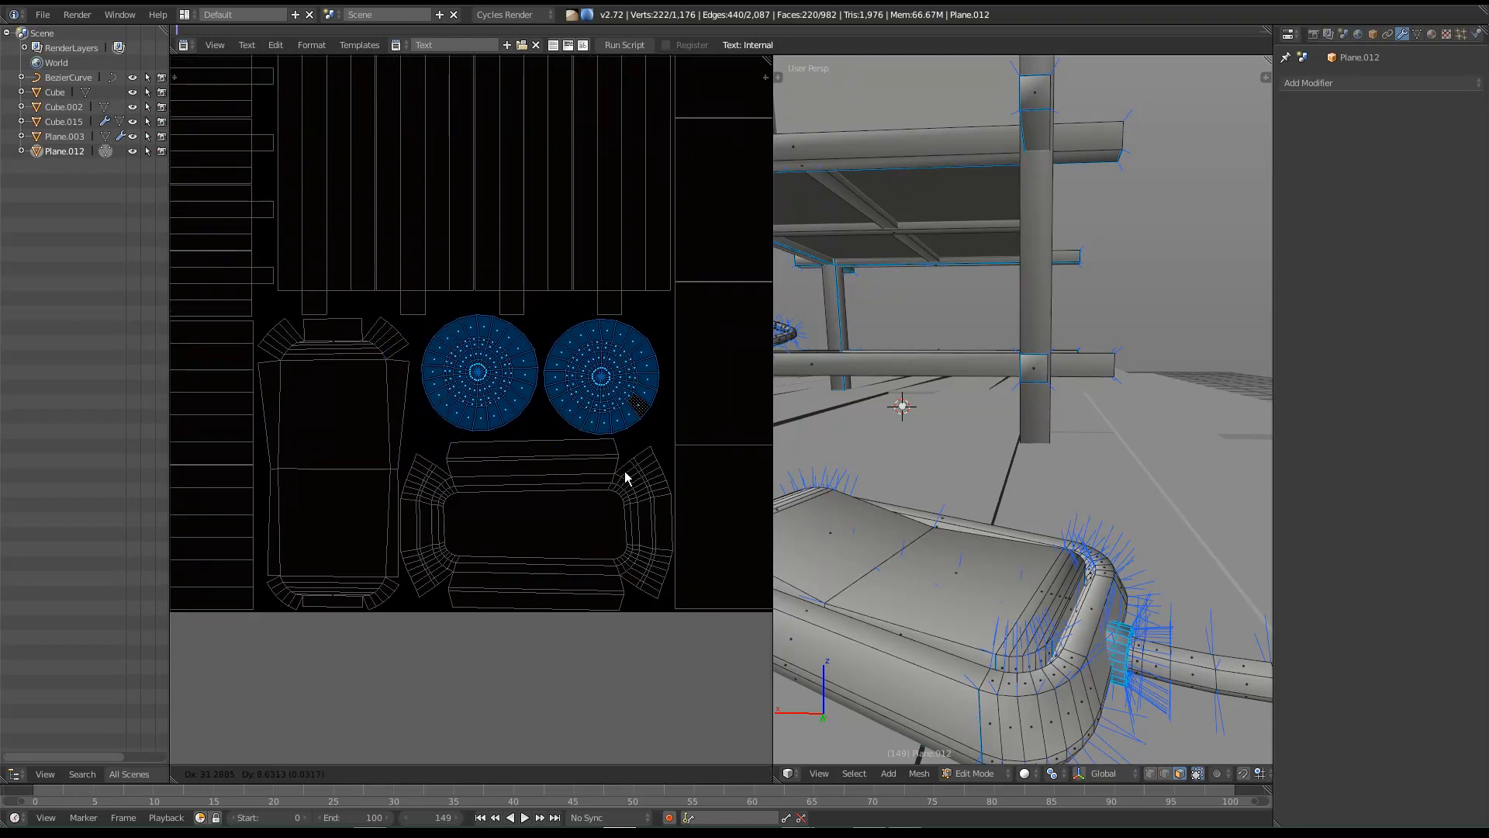
click(629, 480)
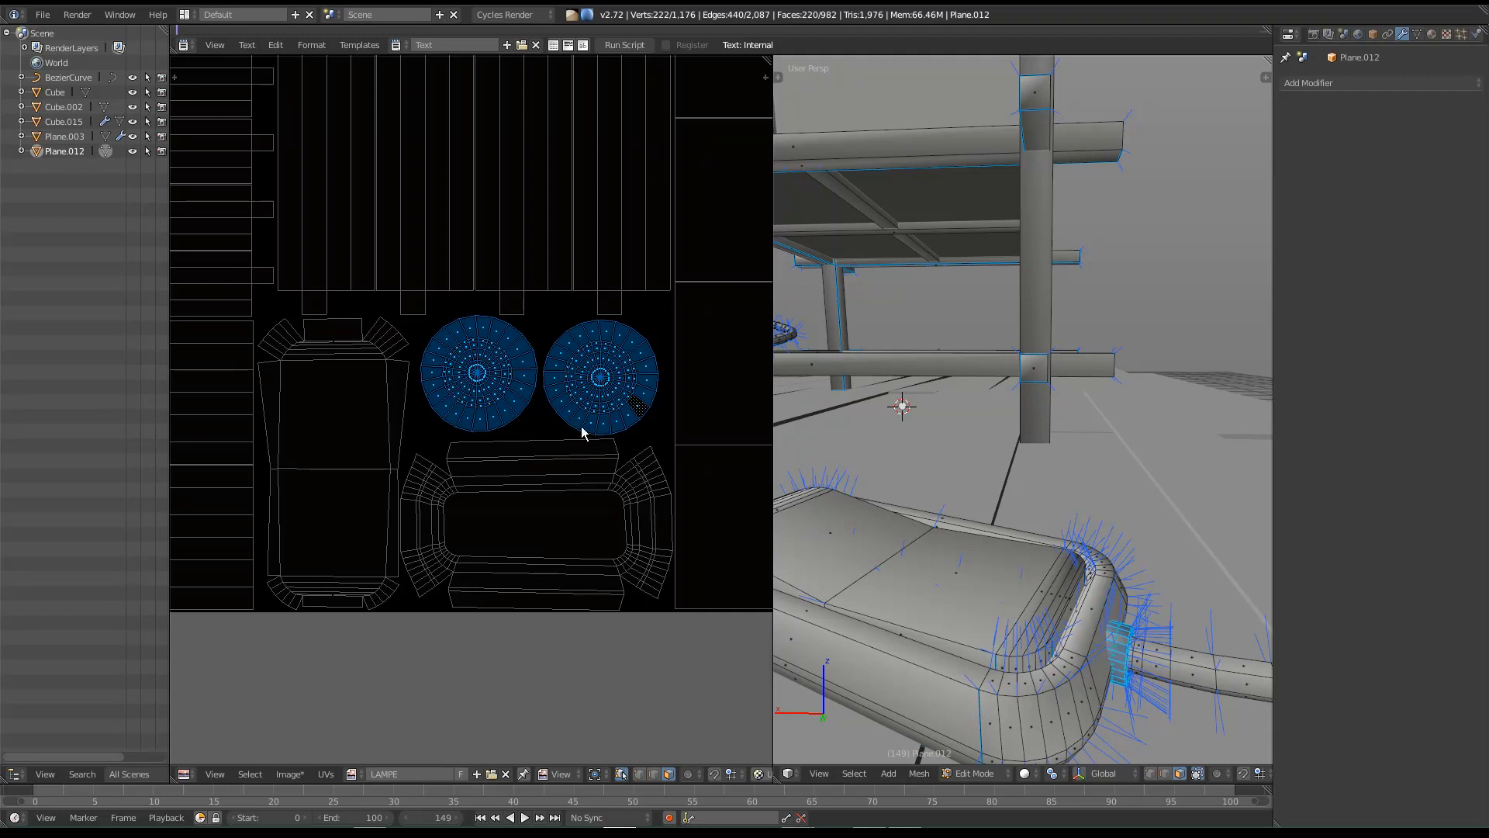
Step: Select the rounded rectangular island outside the texture square, shift it sideways and scale it down to about 0.24
scroll(587, 426, down, 8)
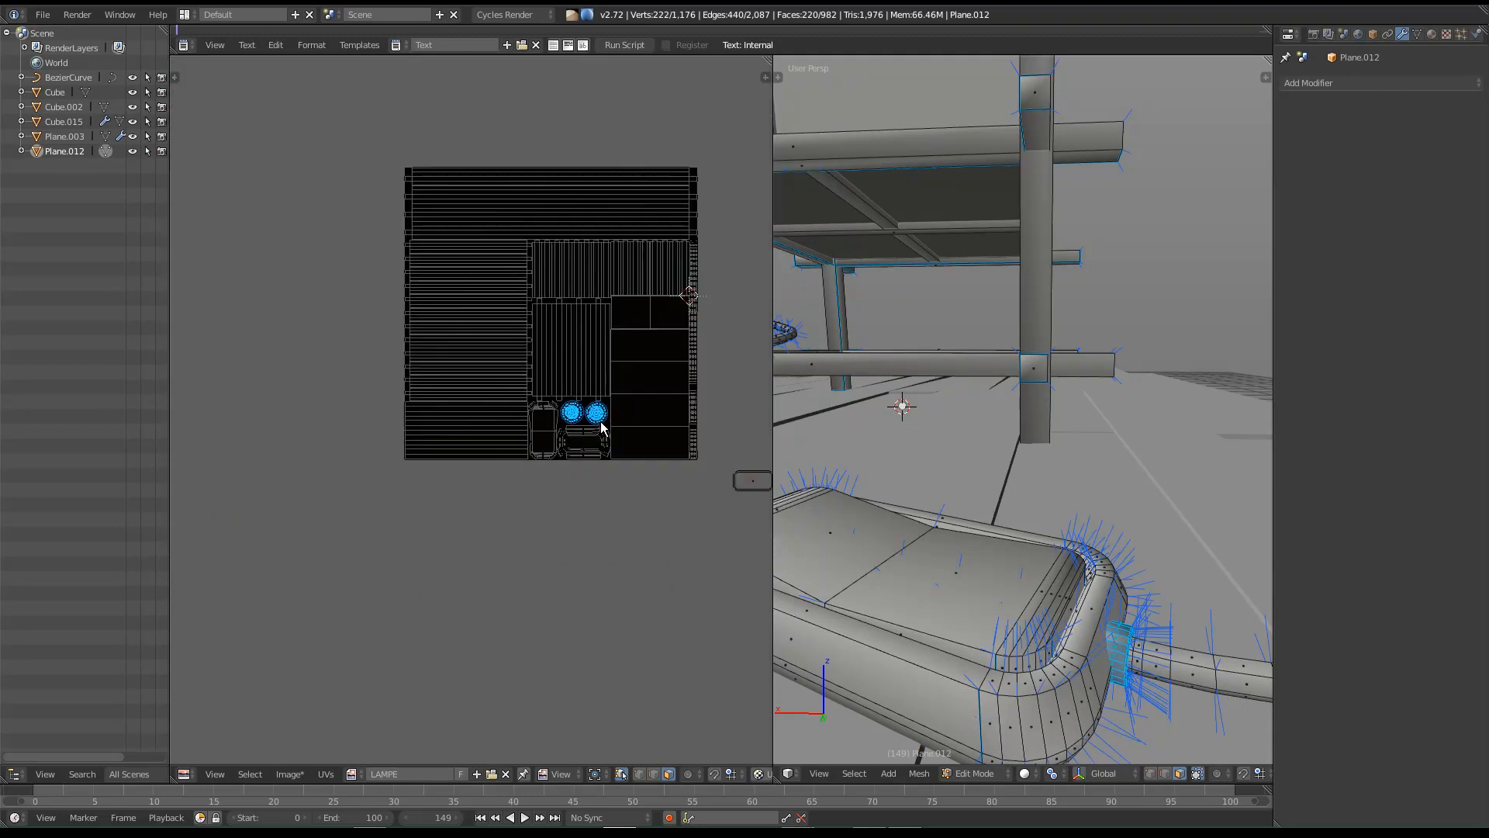
right_click(702, 470)
key(g)
key(x)
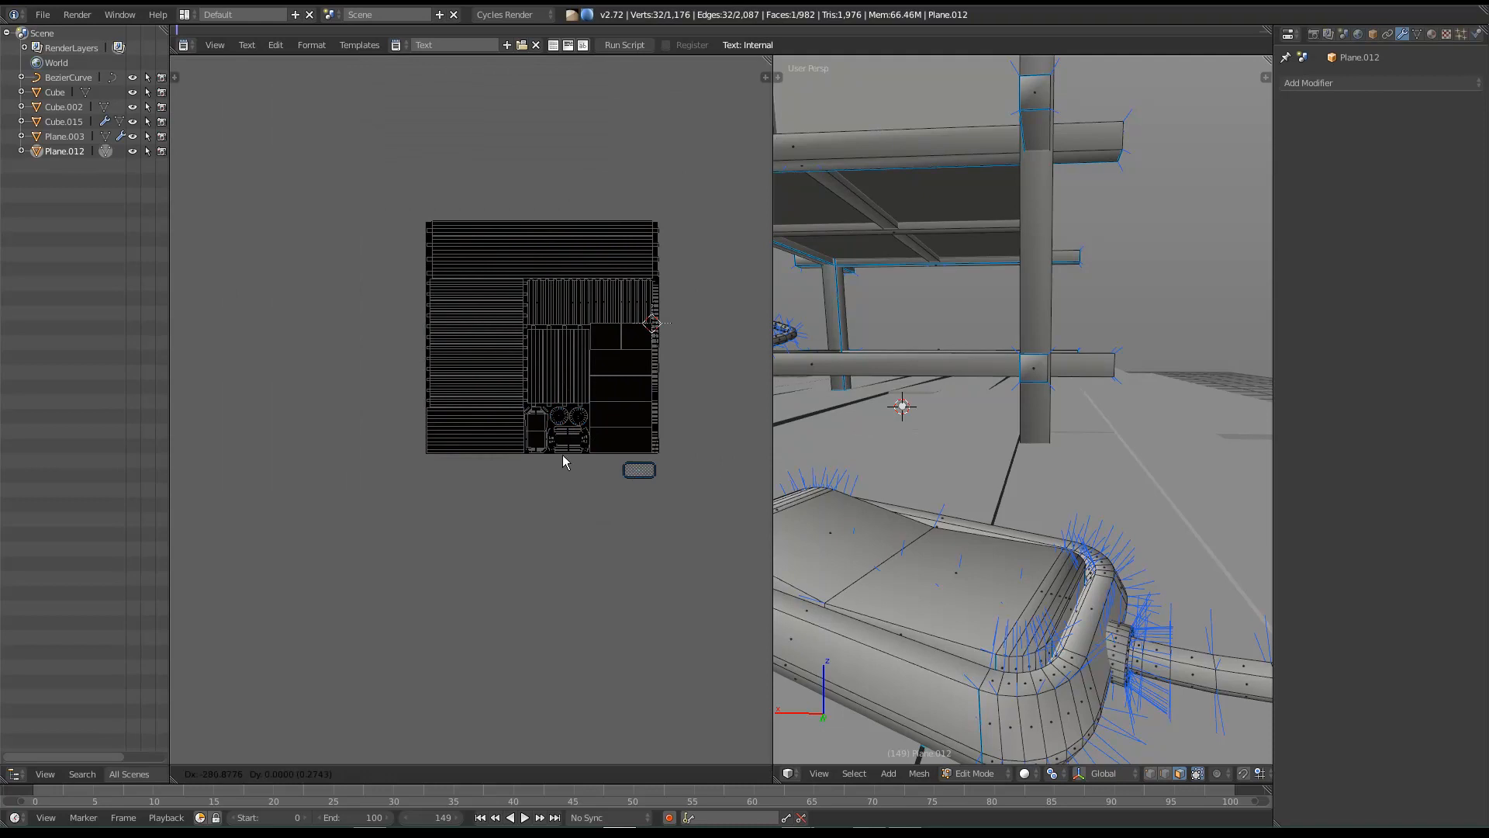
click(733, 473)
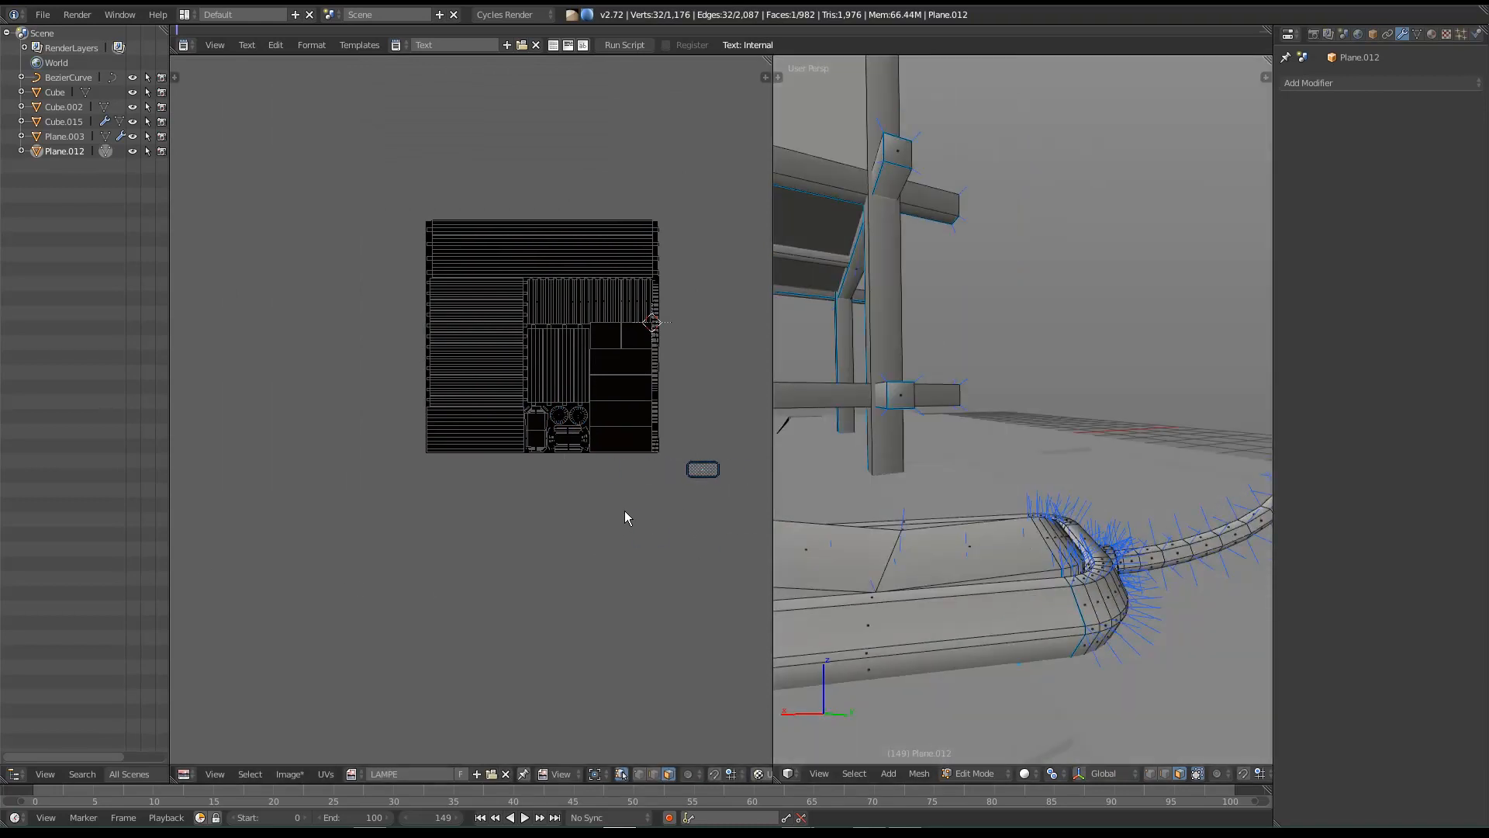
scroll(618, 519, up, 3)
key(s)
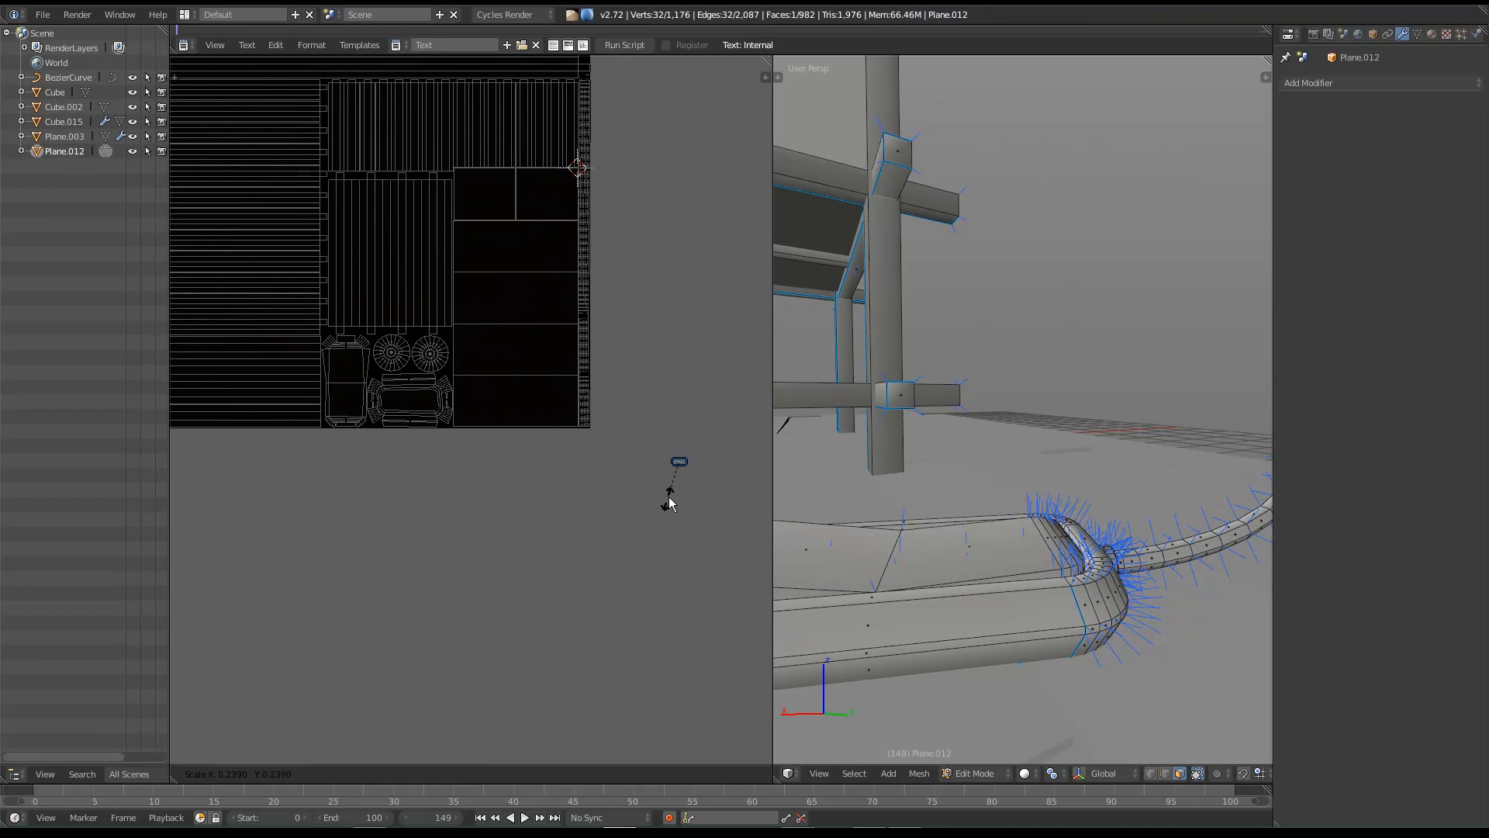
click(669, 505)
Step: Move the small rounded island into the remaining gap among the switch islands, rotating and scaling it to fit
scroll(419, 368, up, 6)
middle_drag(615, 449, 623, 439)
key(g)
click(471, 450)
key(r)
click(472, 525)
key(g)
click(475, 511)
key(s)
click(494, 532)
Step: Select all of the lamp's UV islands and frame the complete layout and model
middle_drag(539, 435, 546, 496)
scroll(545, 496, down, 1)
scroll(549, 501, down, 14)
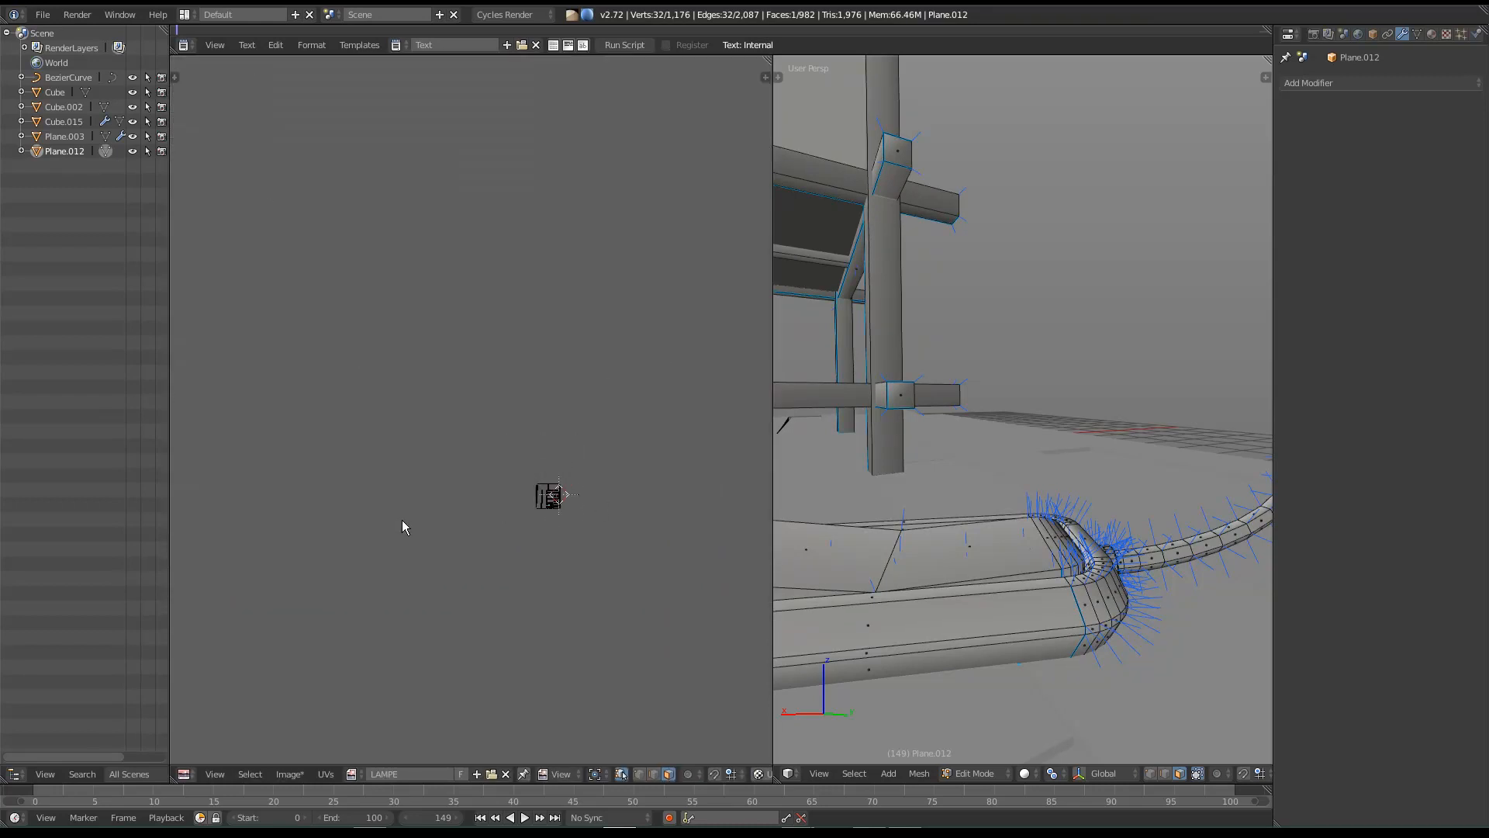
scroll(399, 520, up, 3)
key(a)
key(b)
drag(397, 364, 845, 665)
key(Home)
key(Home)
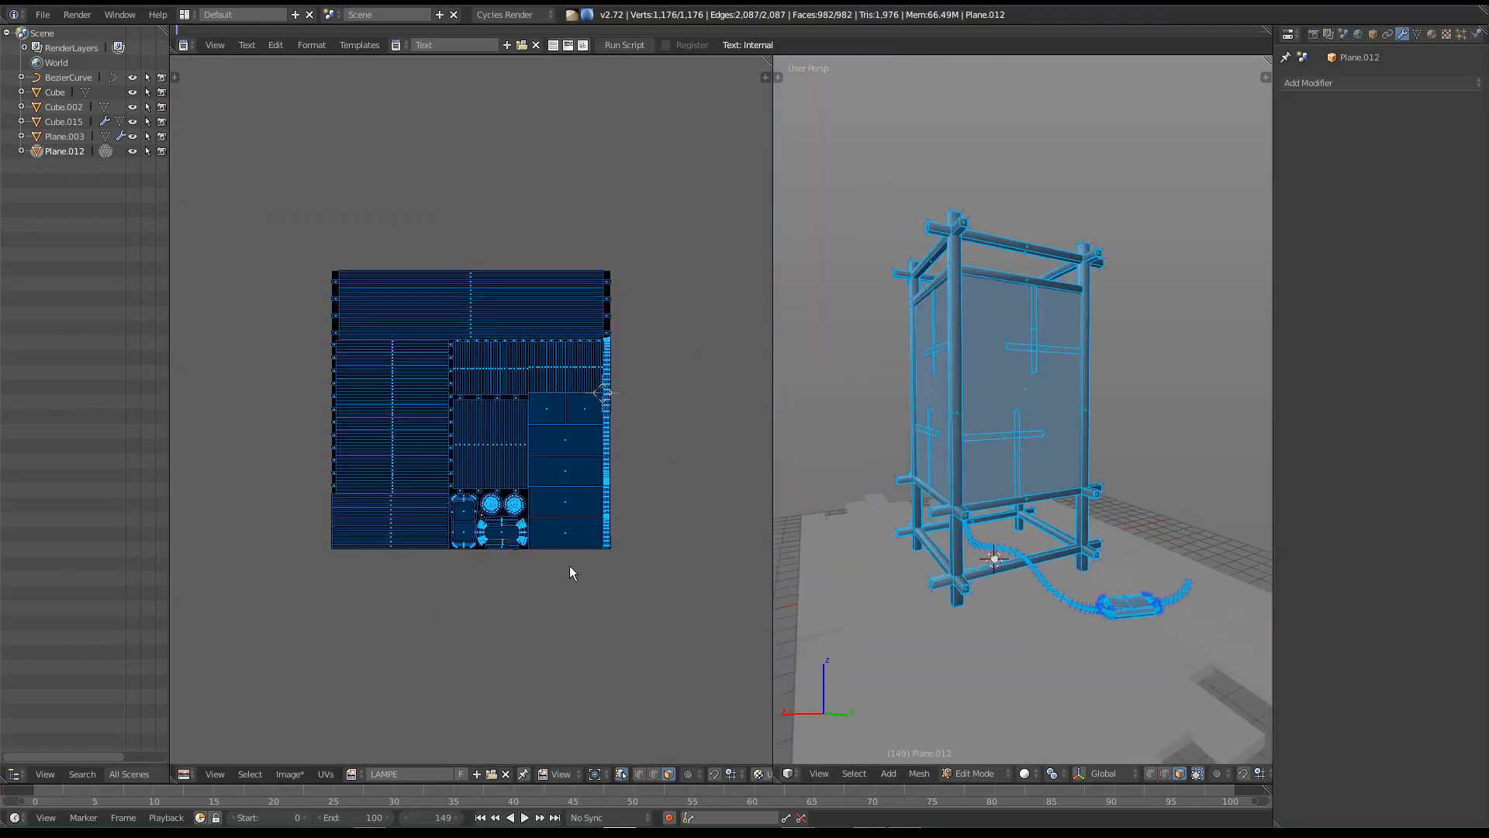
Step: Compare the UV layouts of the lamp and the plank floor by opening each object in Edit Mode
key(Tab)
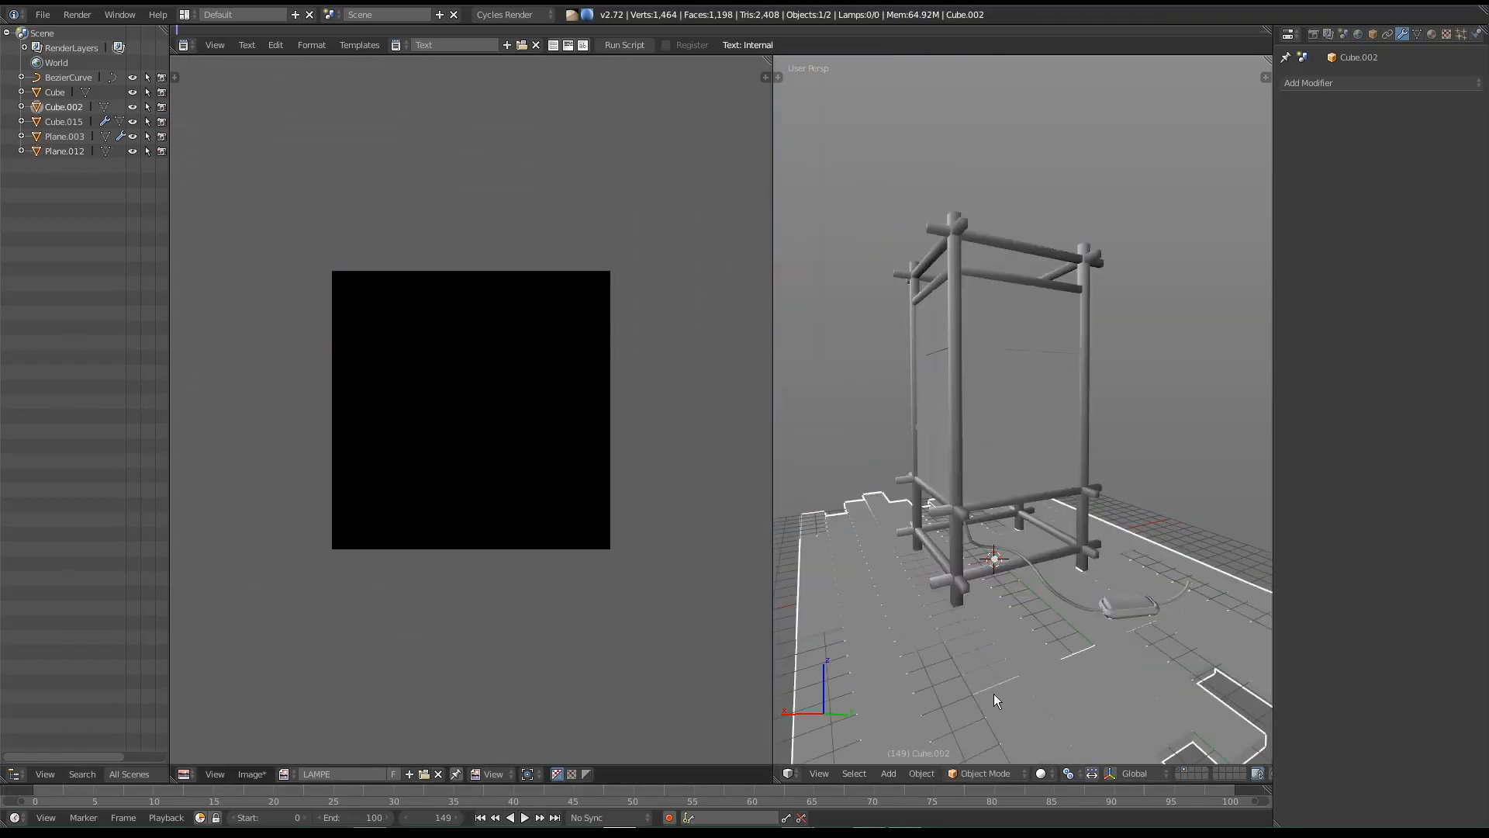
right_click(989, 691)
key(Tab)
key(Tab)
right_click(989, 538)
key(Tab)
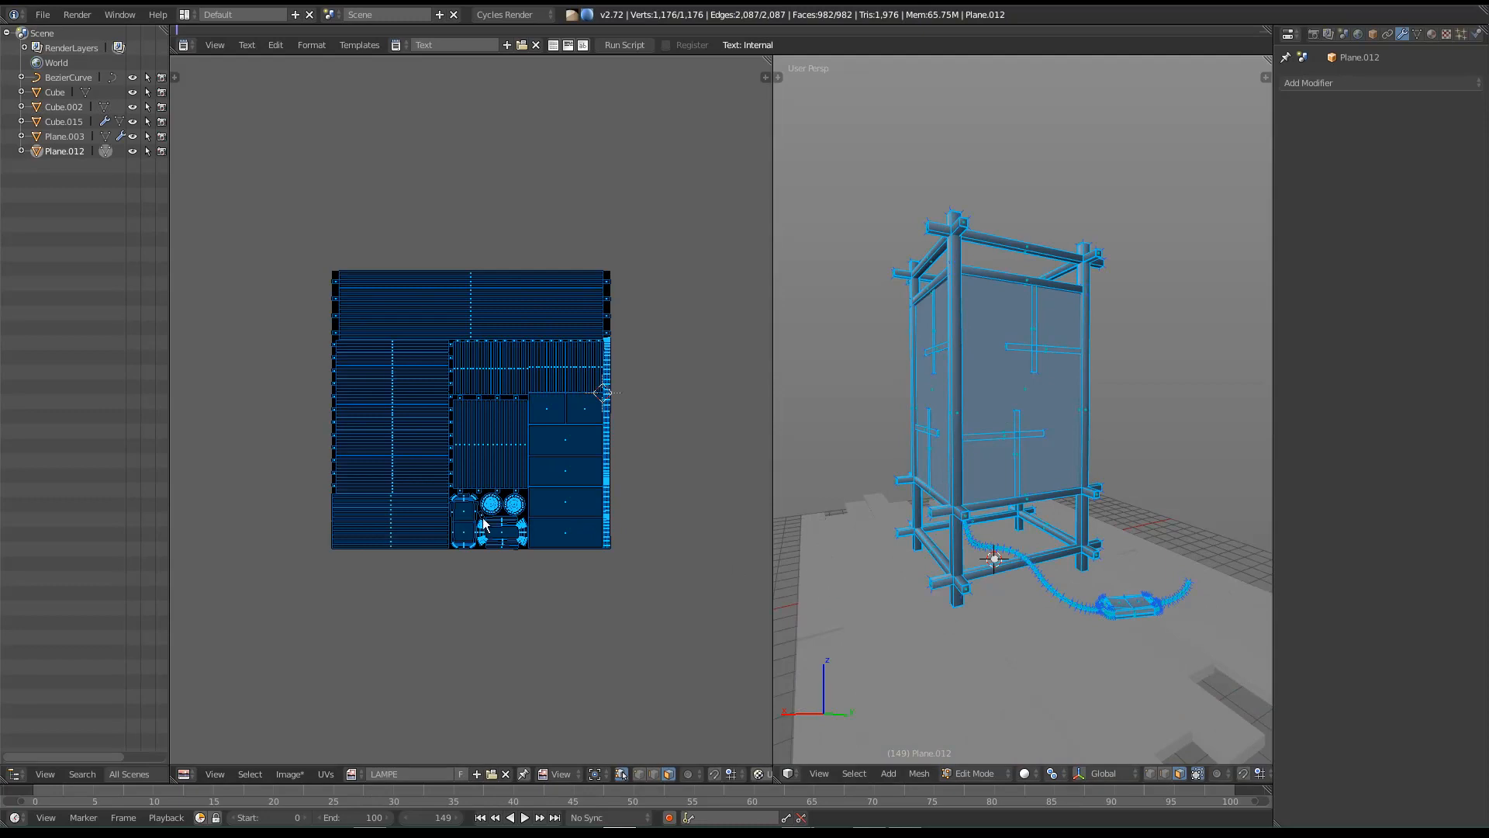
middle_drag(951, 249, 992, 331)
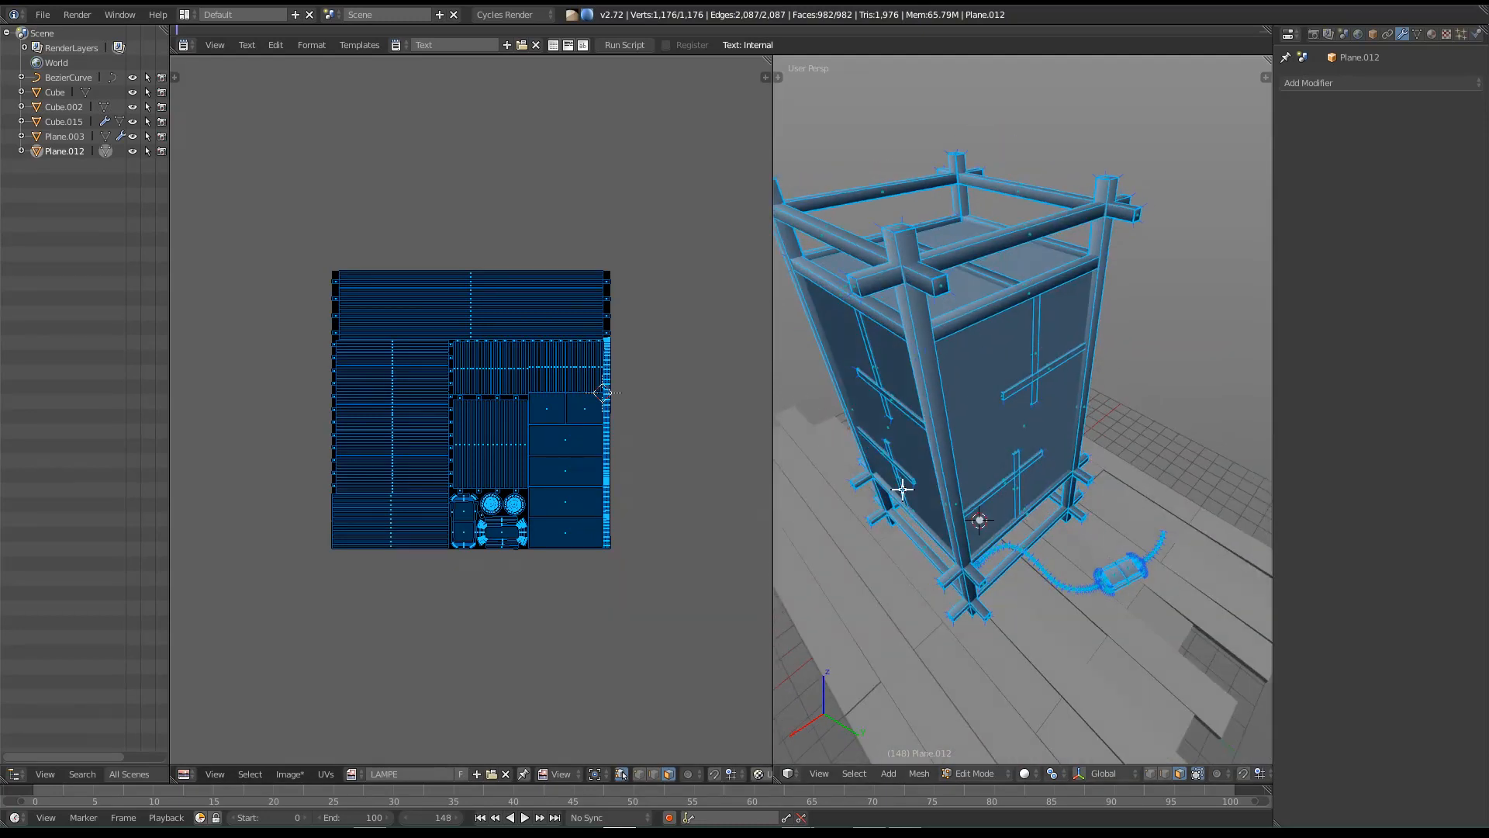
key(Tab)
click(865, 641)
right_click(867, 634)
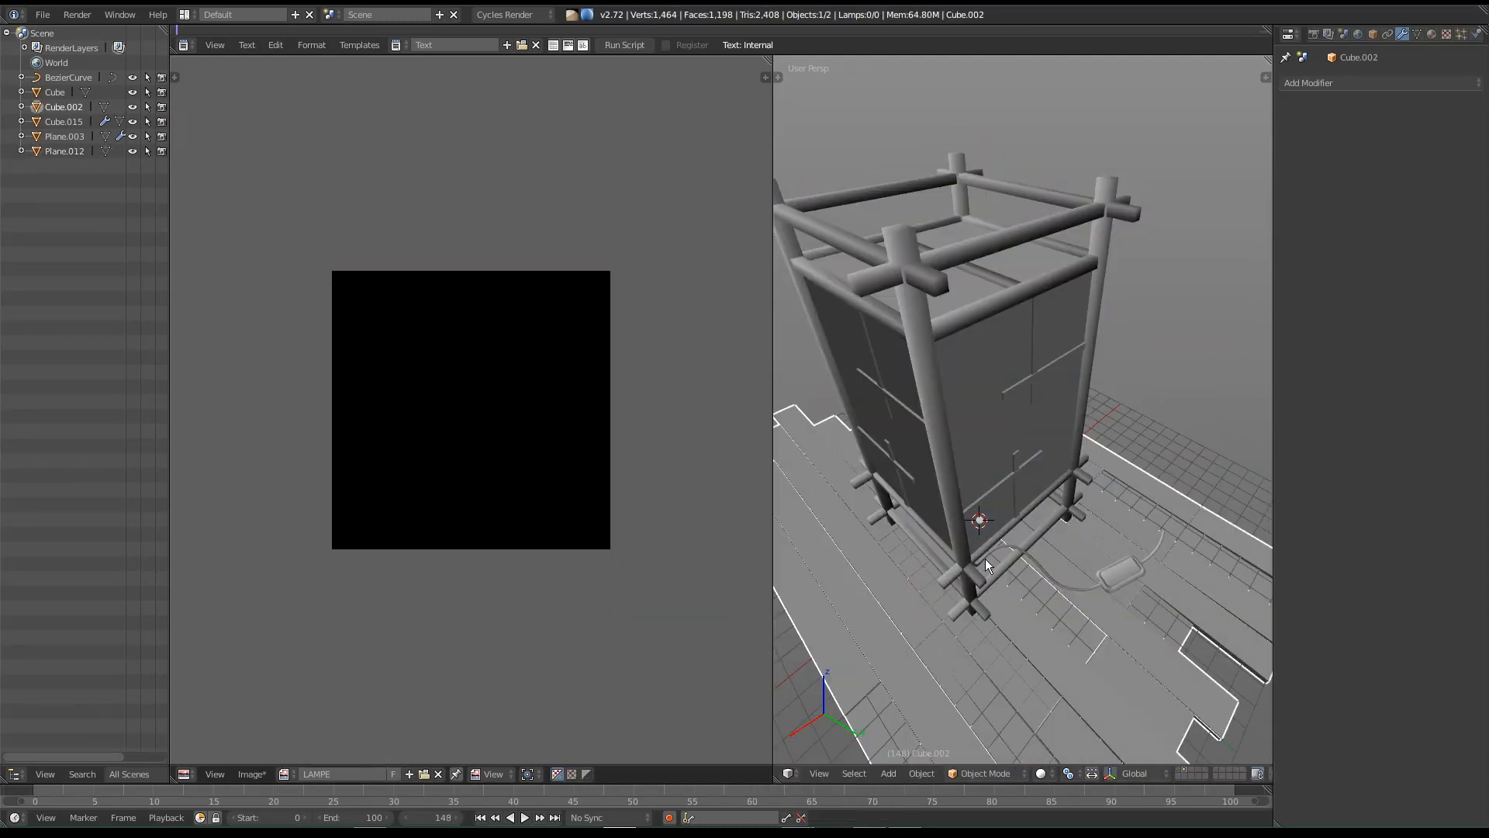
key(Tab)
key(Tab)
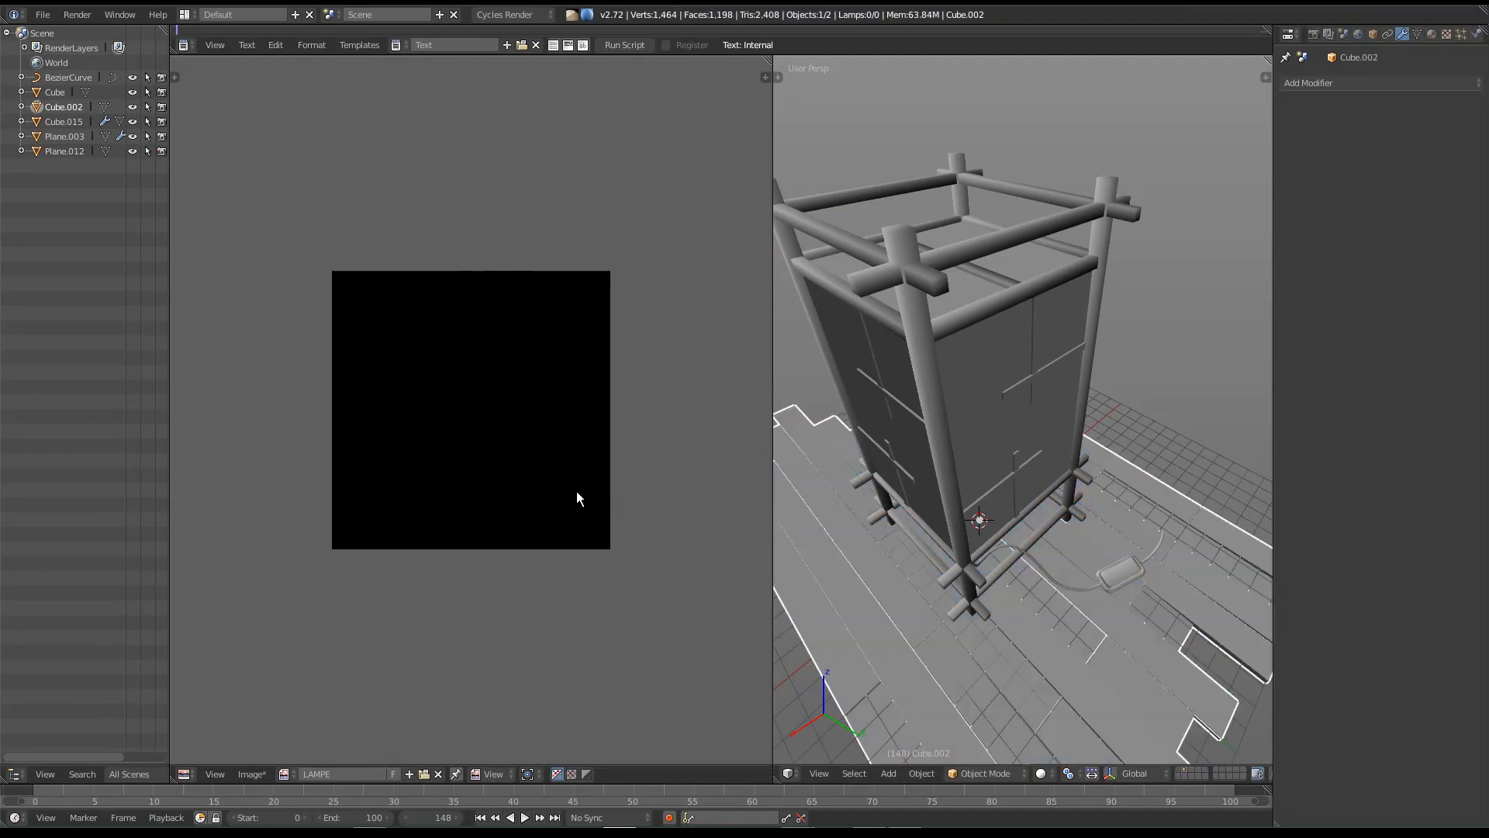
middle_drag(942, 565, 969, 514)
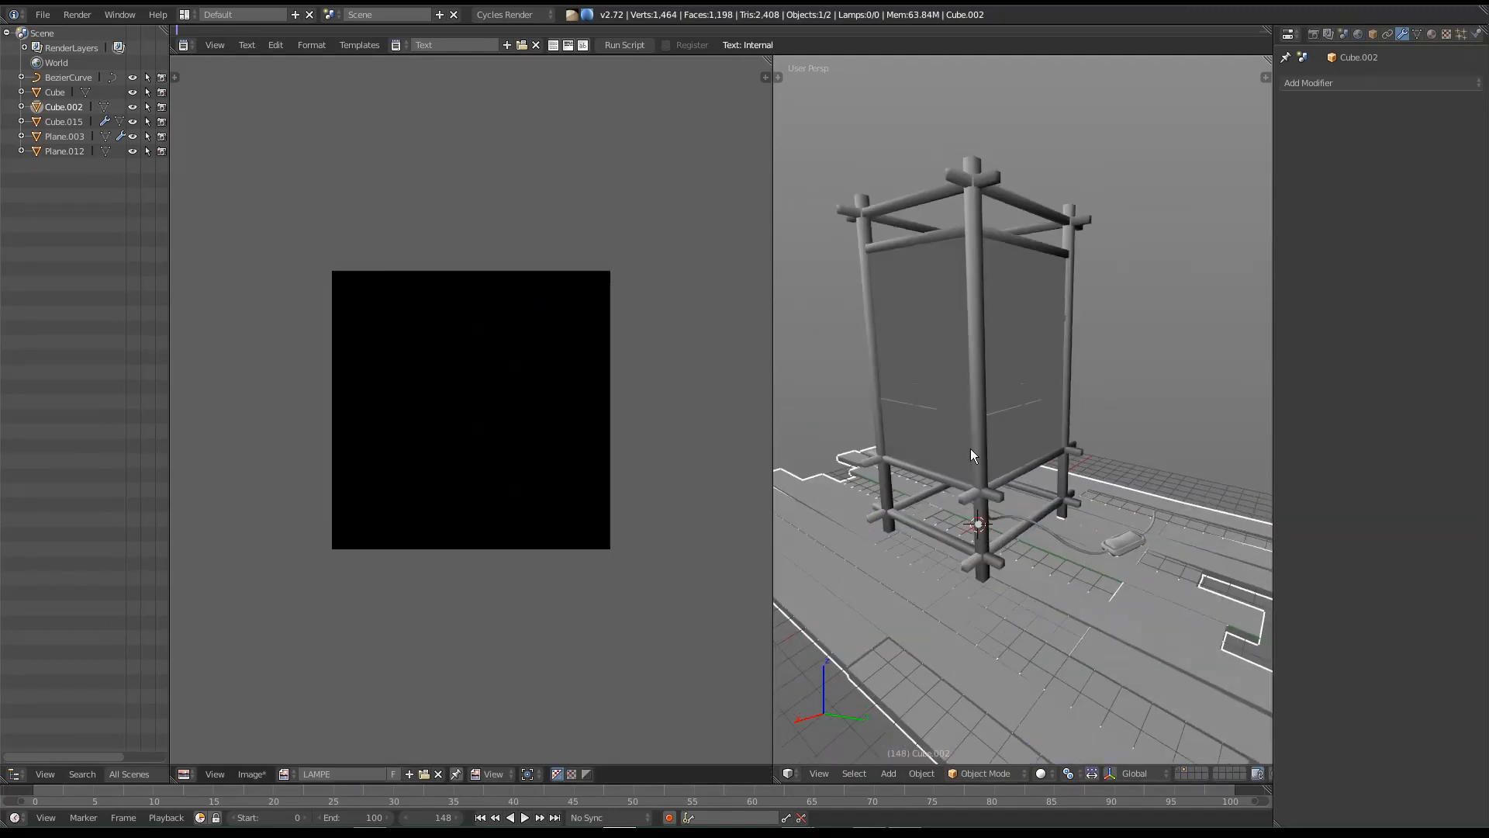
Step: Save the scene as a new file named PART_3 UVS SET
click(45, 17)
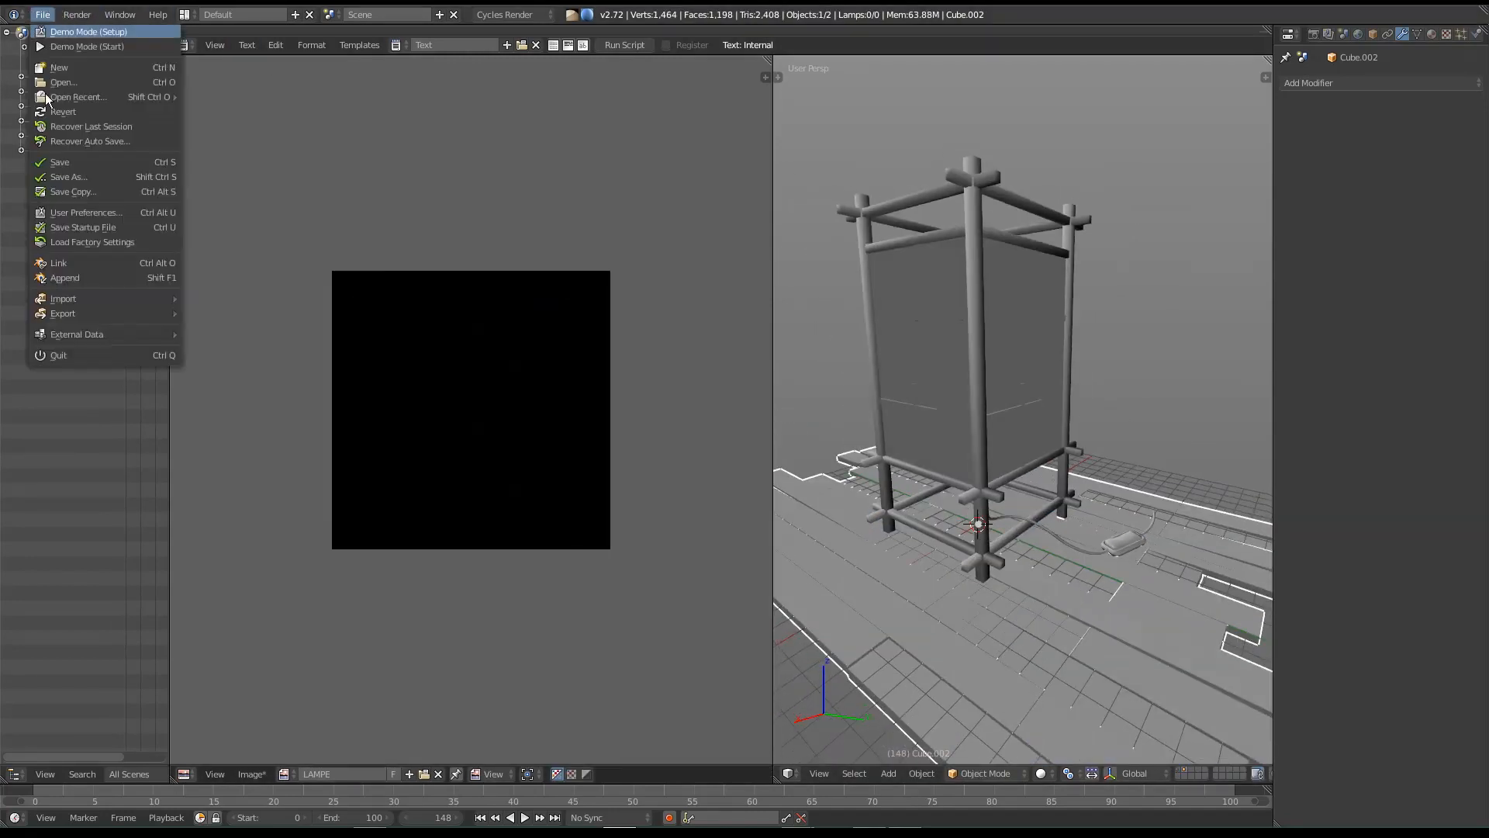
click(81, 178)
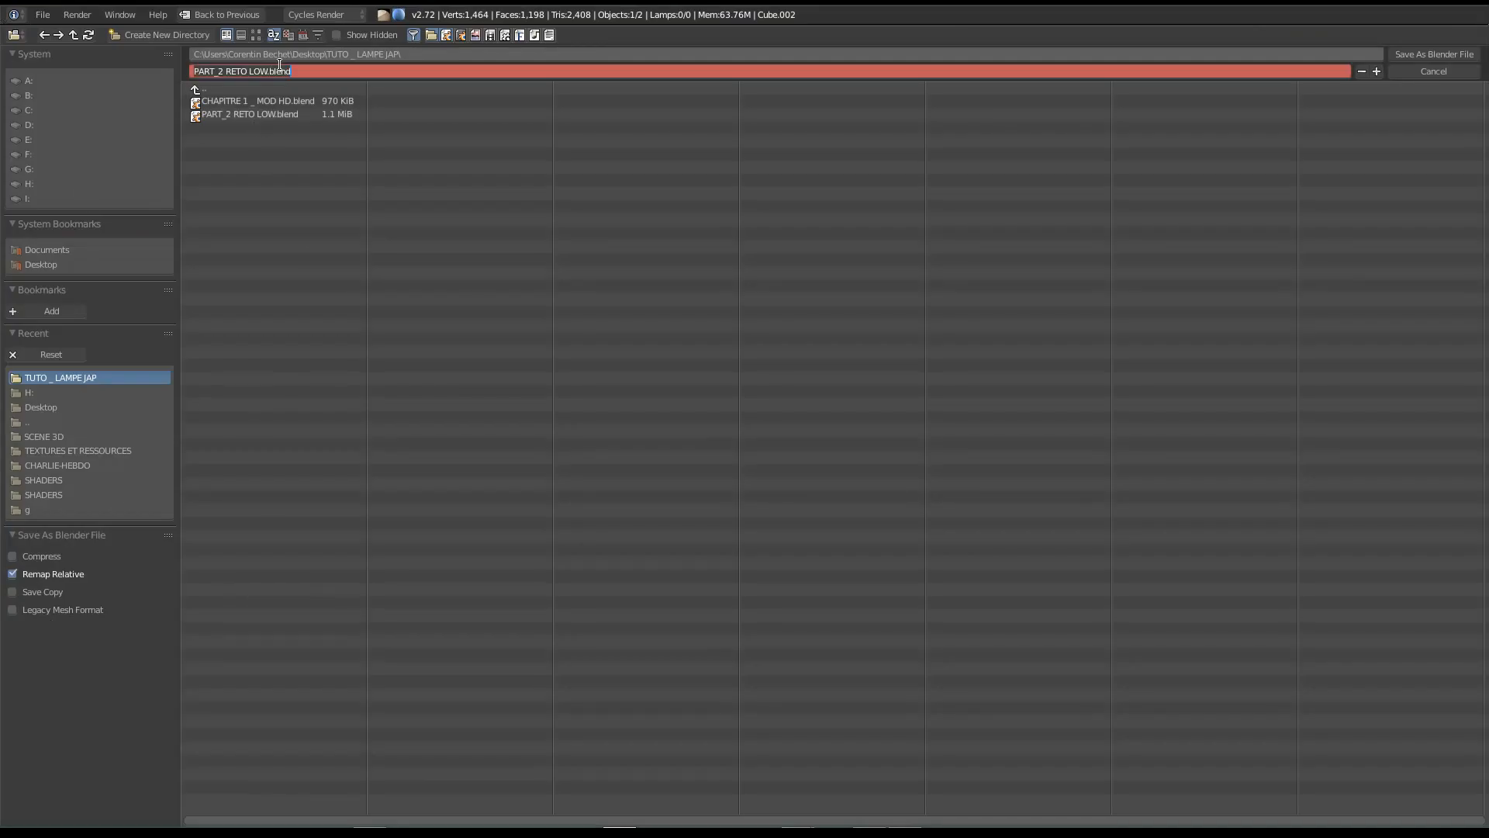
text(PART_3 UVS SET)
key(Return)
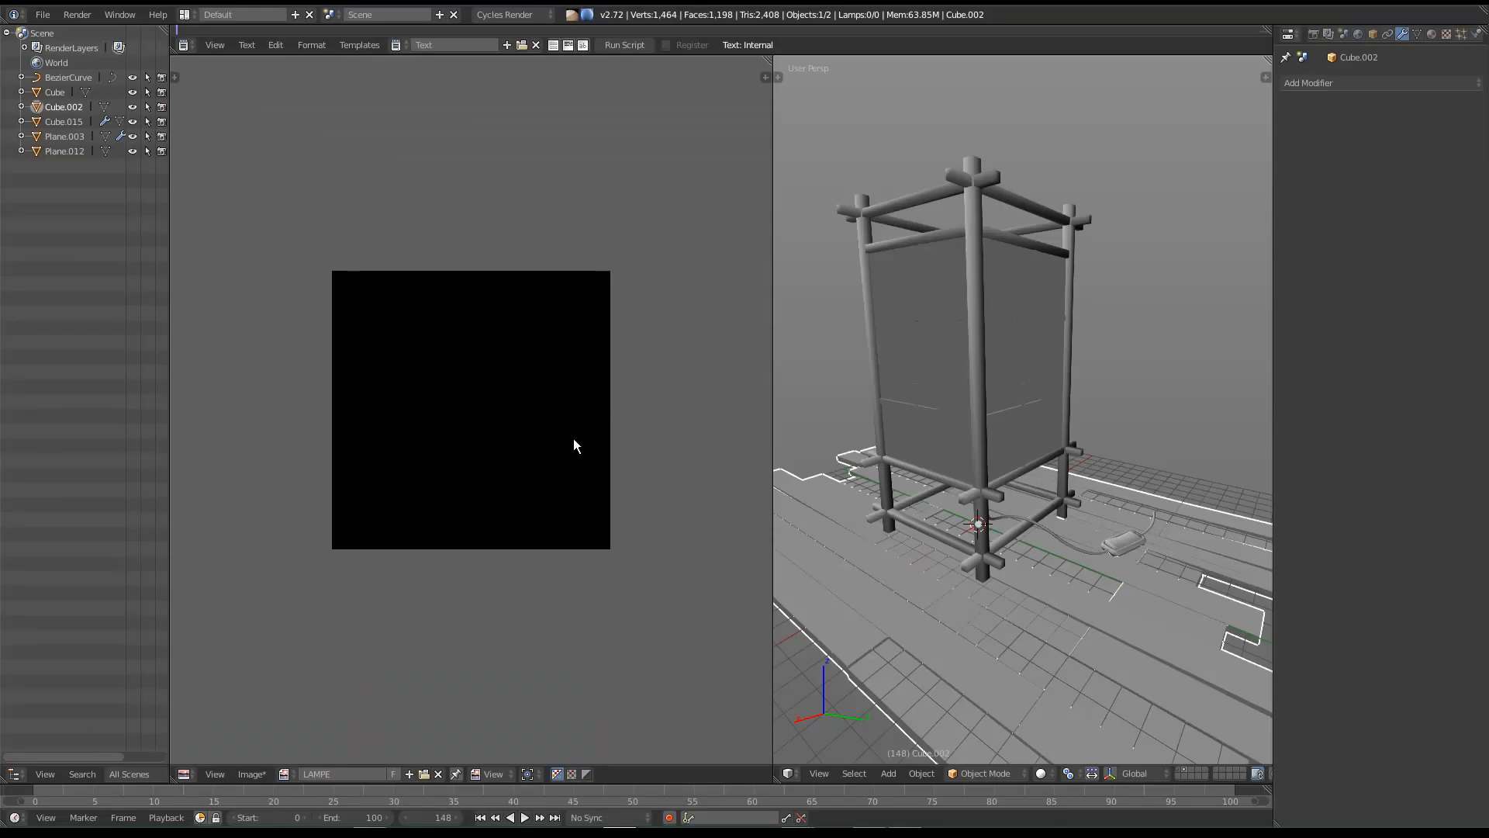
Step: Review the lamp's packed UV layout and model up close in Edit Mode, finishing in Object Mode
scroll(922, 372, up, 4)
mouse_move(979, 384)
middle_down()
mouse_move(891, 425)
mouse_move(967, 407)
middle_up()
middle_drag(918, 519, 1012, 455)
scroll(1052, 457, up, 2)
scroll(960, 543, down, 4)
scroll(1002, 444, up, 2)
right_click(990, 370)
scroll(991, 371, down, 2)
key(Tab)
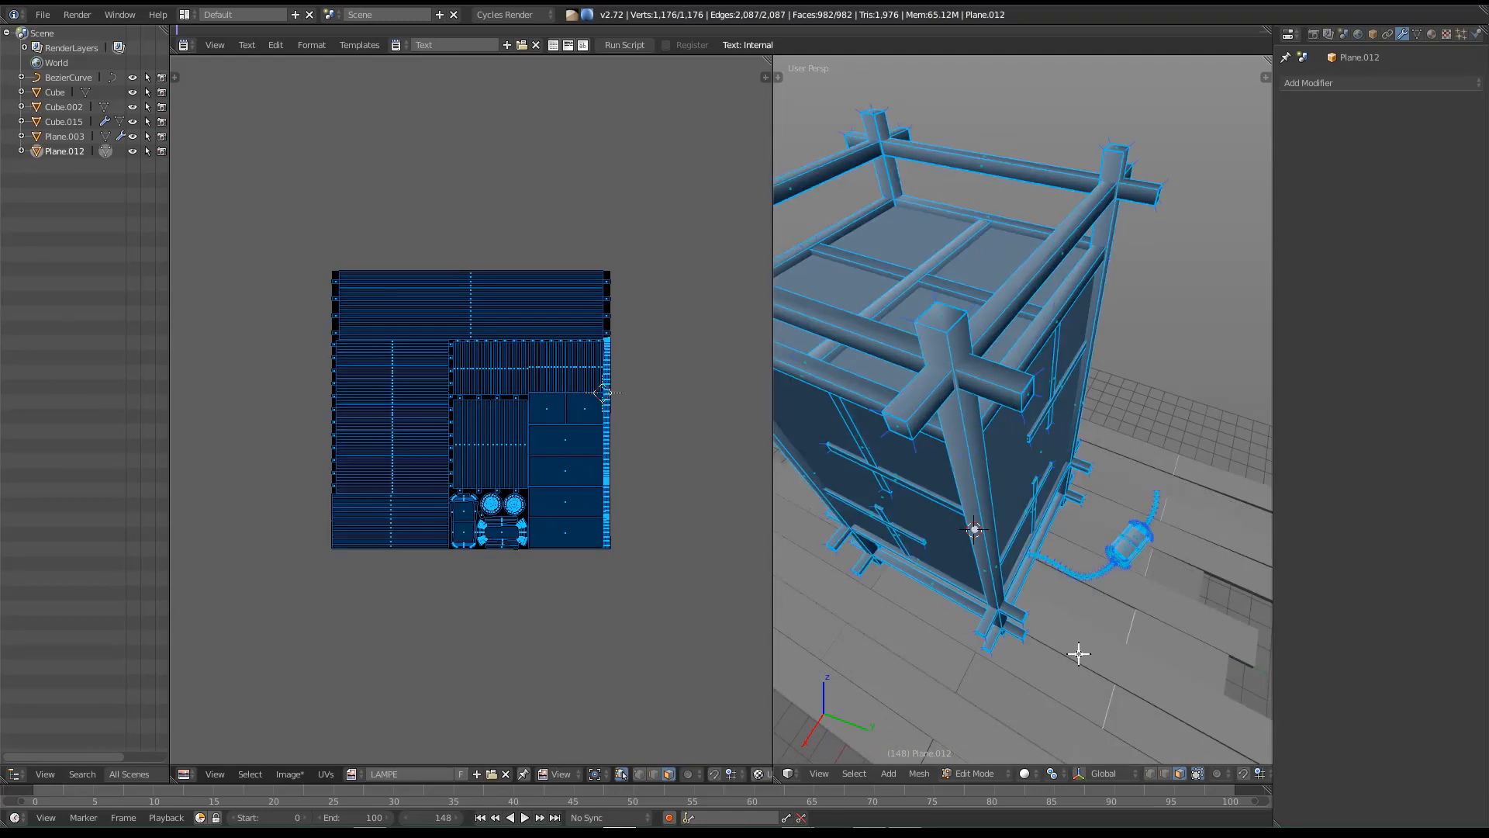
middle_drag(1081, 654, 964, 548)
scroll(565, 443, up, 2)
middle_drag(548, 442, 641, 443)
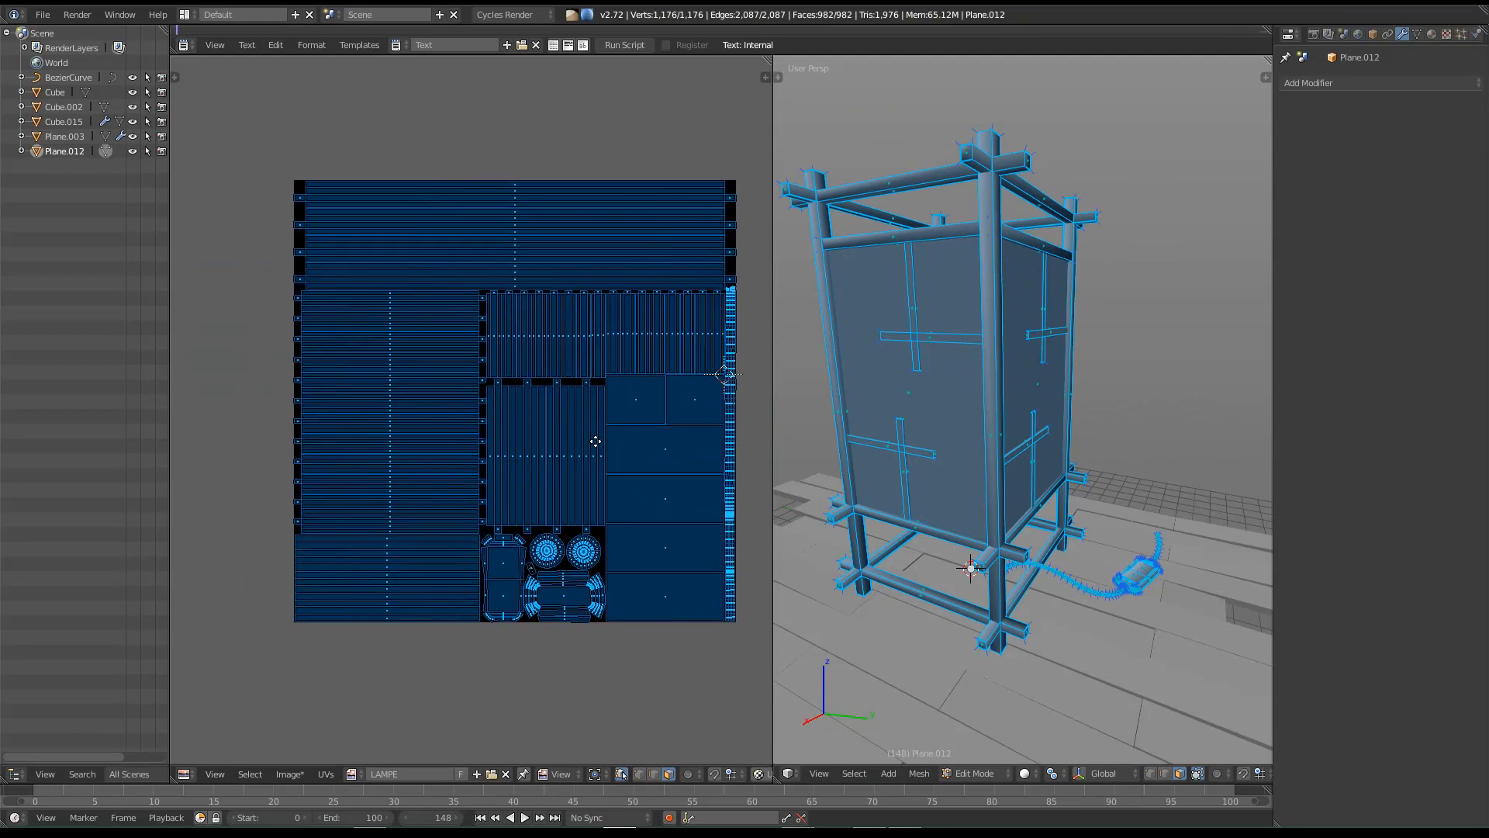
middle_drag(548, 494, 551, 454)
scroll(505, 486, up, 1)
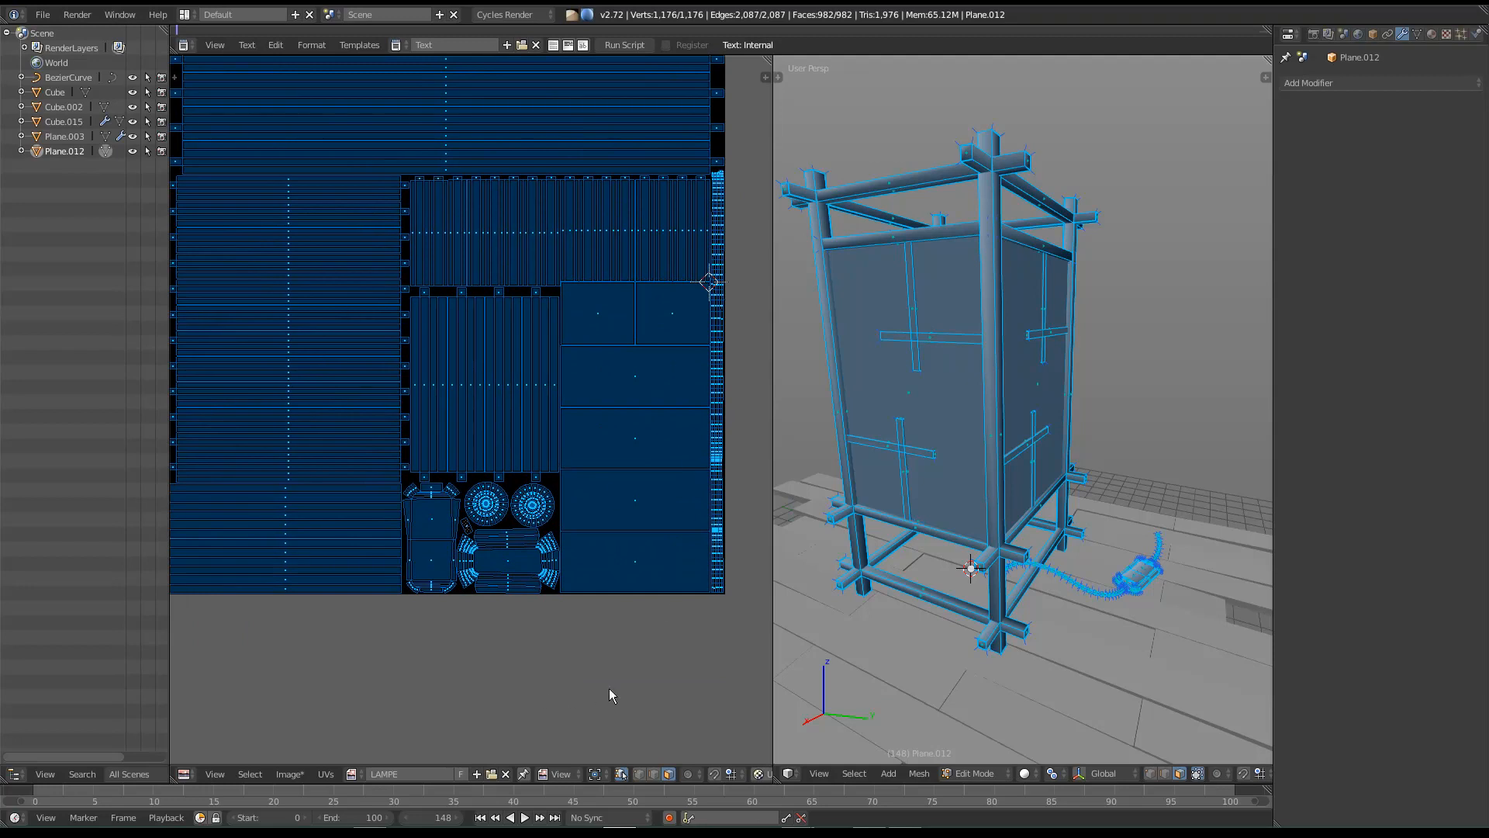
middle_drag(641, 405, 653, 488)
key(Tab)
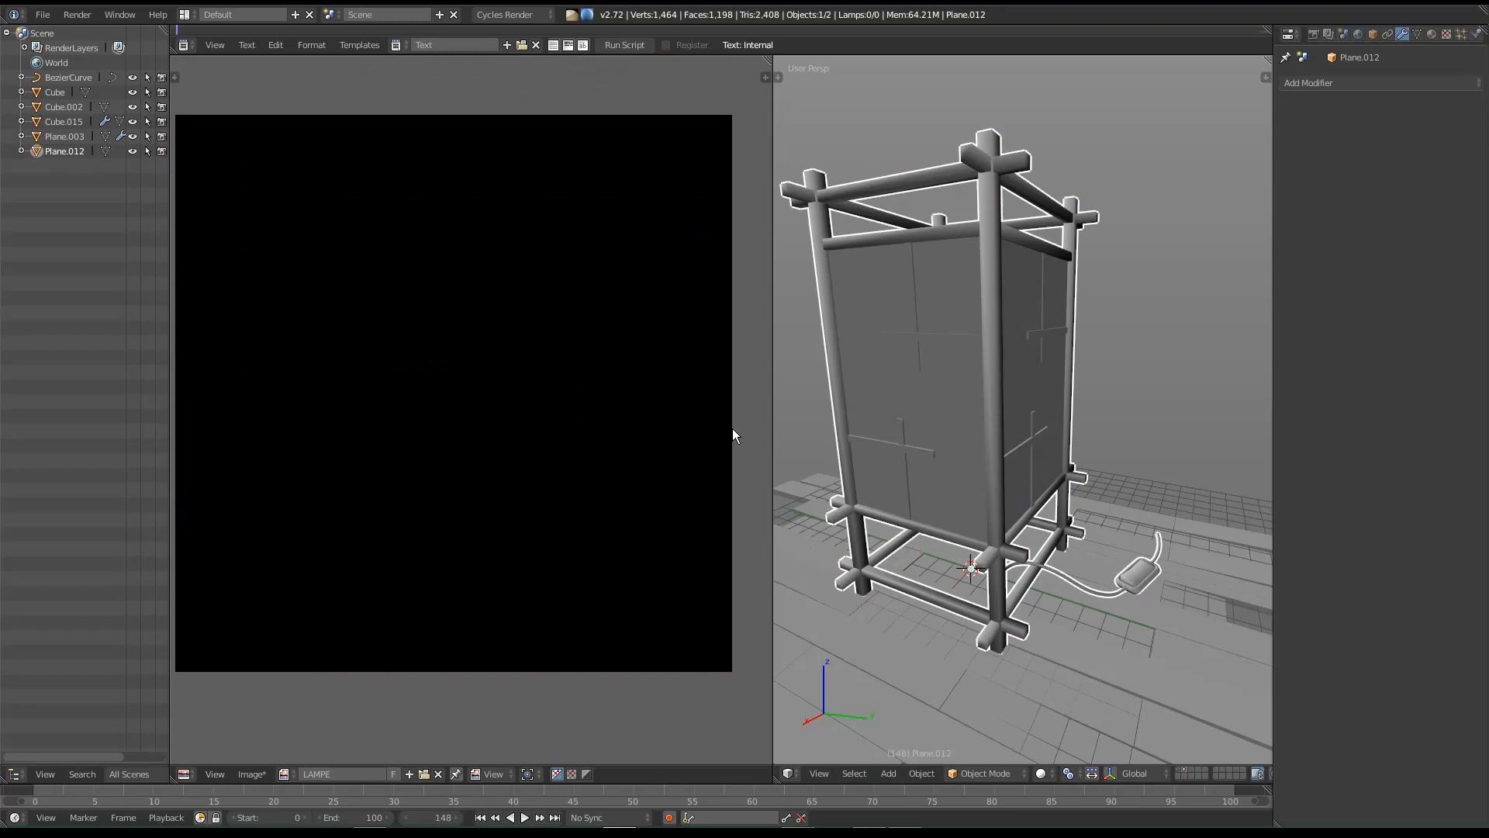
Step: Open the plank floor in Edit Mode and examine its complete UV layout
right_click(886, 659)
key(Tab)
scroll(380, 495, up, 3)
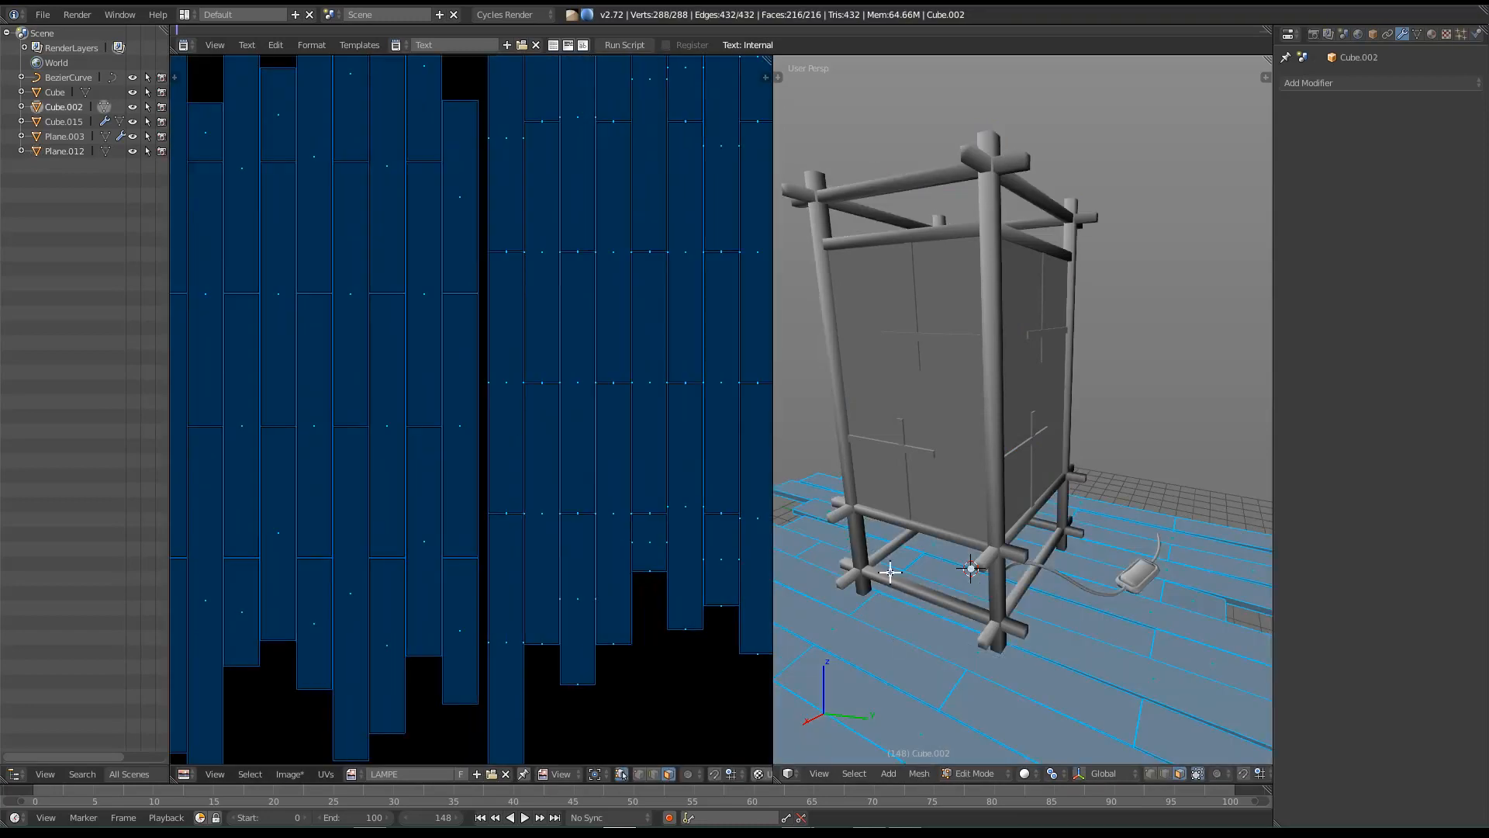
scroll(914, 556, up, 4)
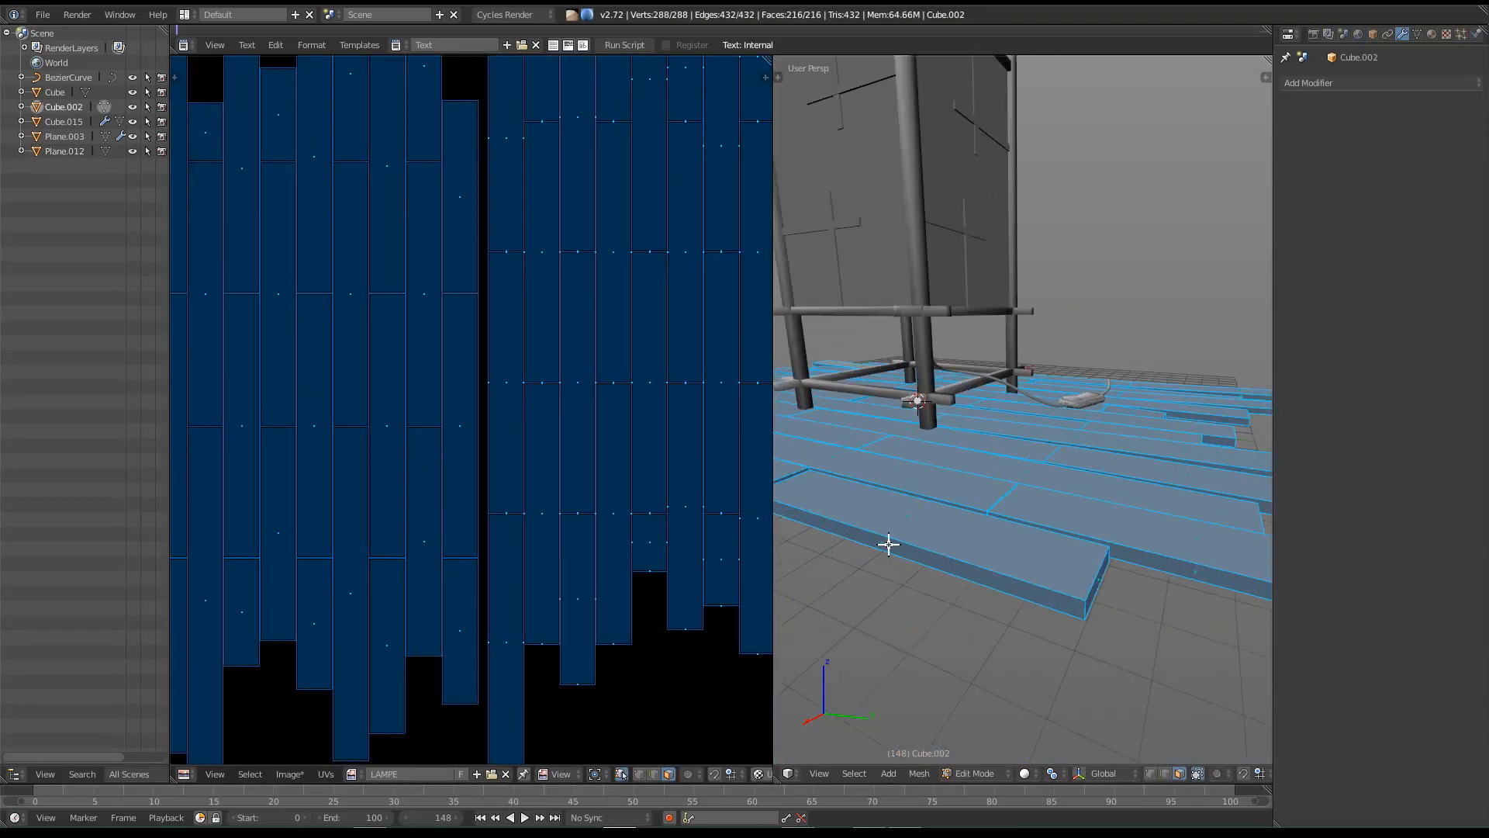
scroll(492, 346, down, 5)
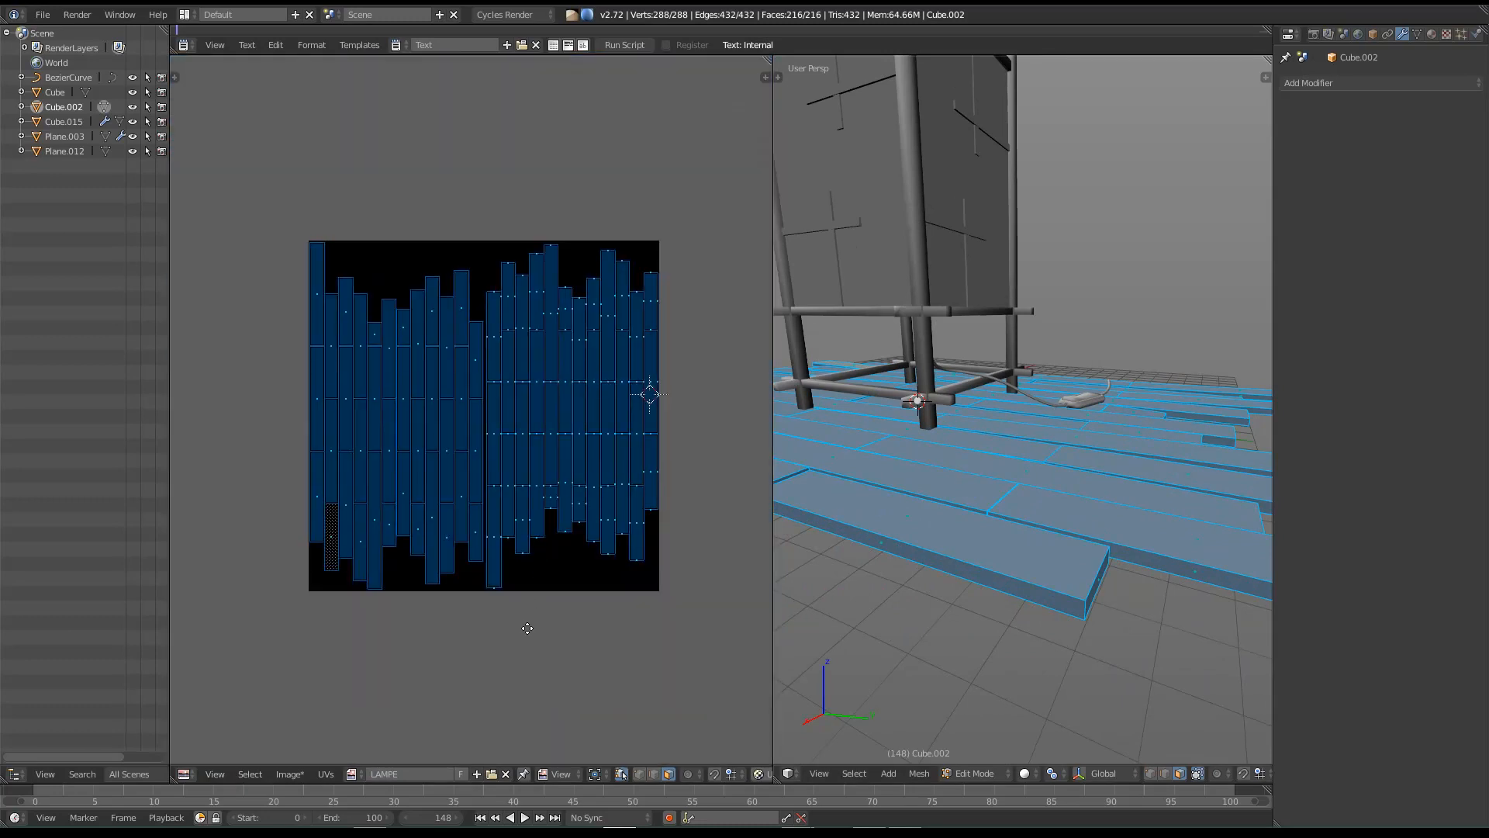
middle_drag(526, 618, 523, 648)
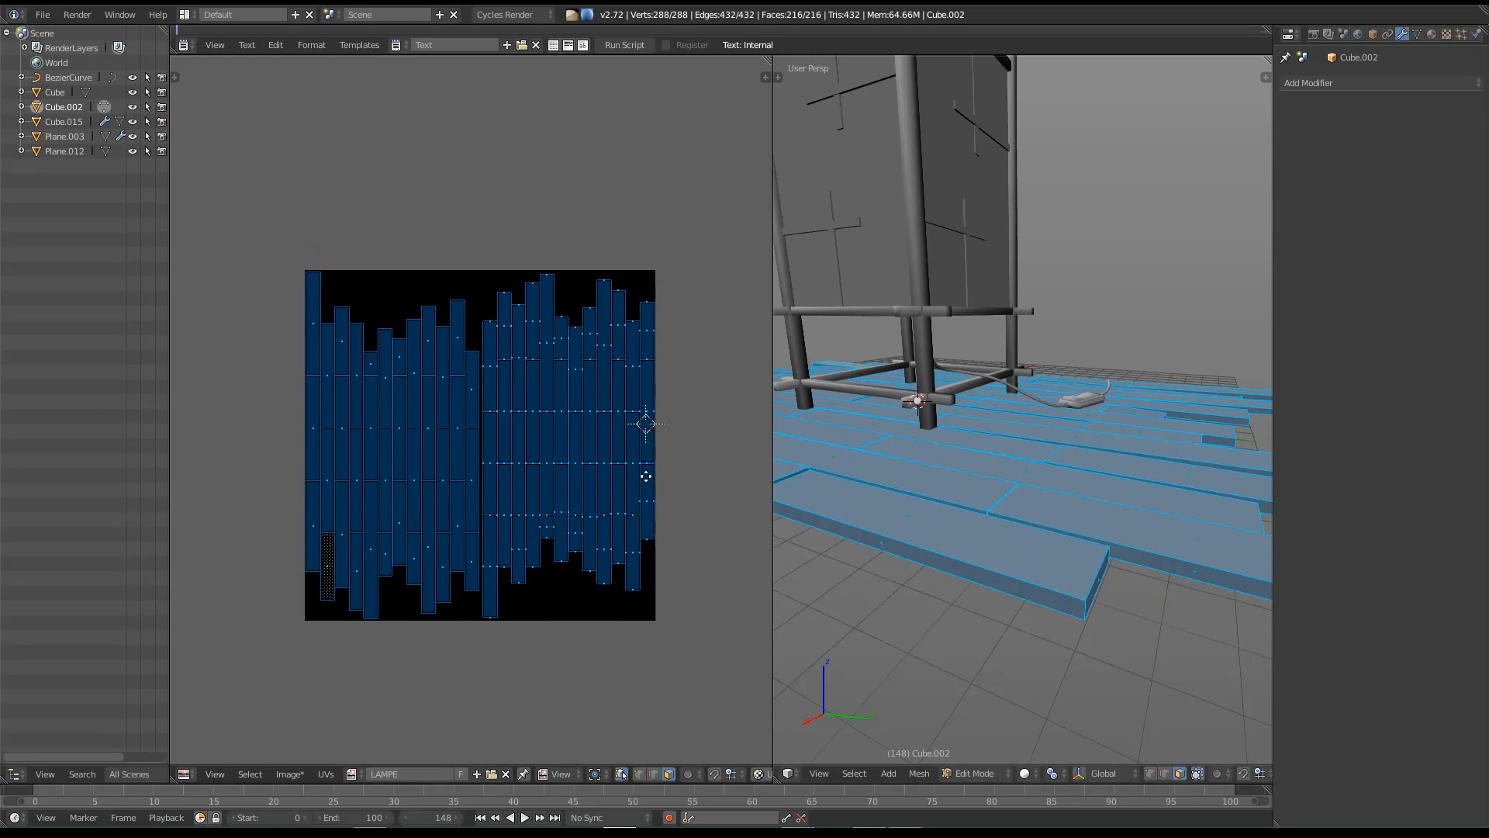
Step: Examine the plank floor's UV layout and its mesh from above, from the side and from underneath
middle_drag(618, 460, 679, 498)
middle_drag(905, 547, 958, 438)
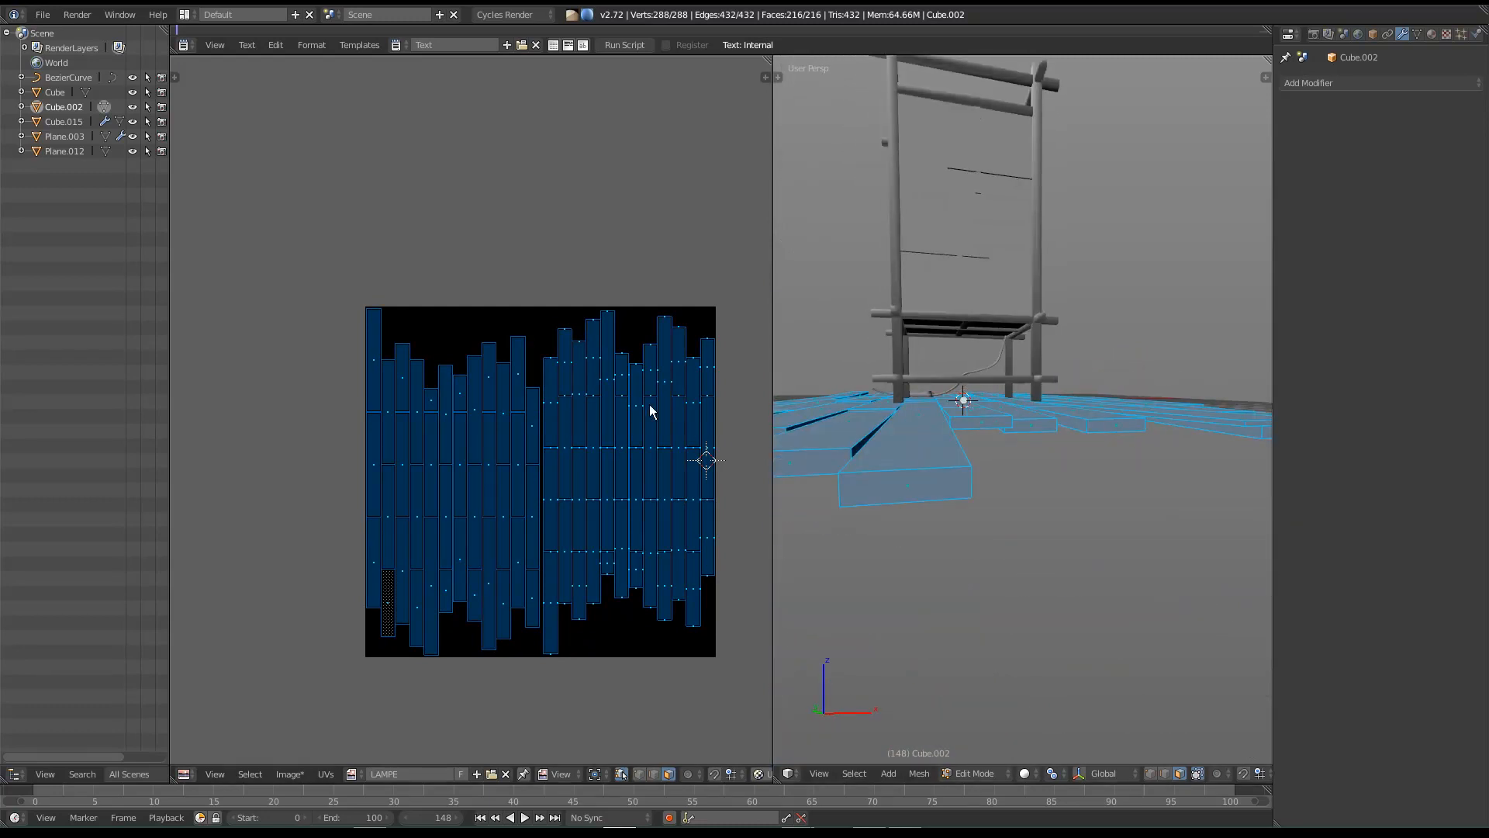
middle_drag(974, 545, 994, 499)
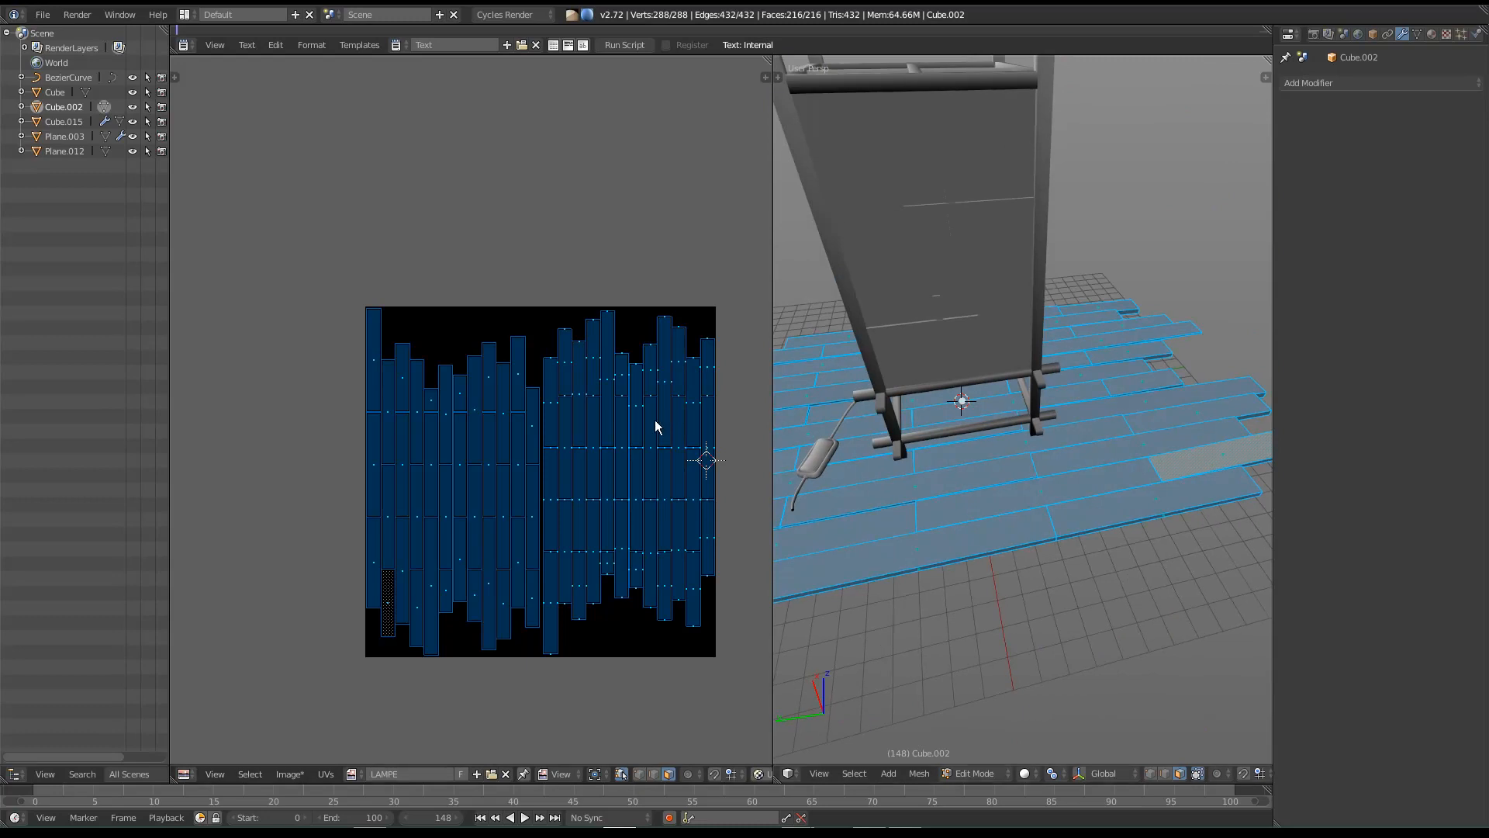
middle_drag(1090, 588, 921, 276)
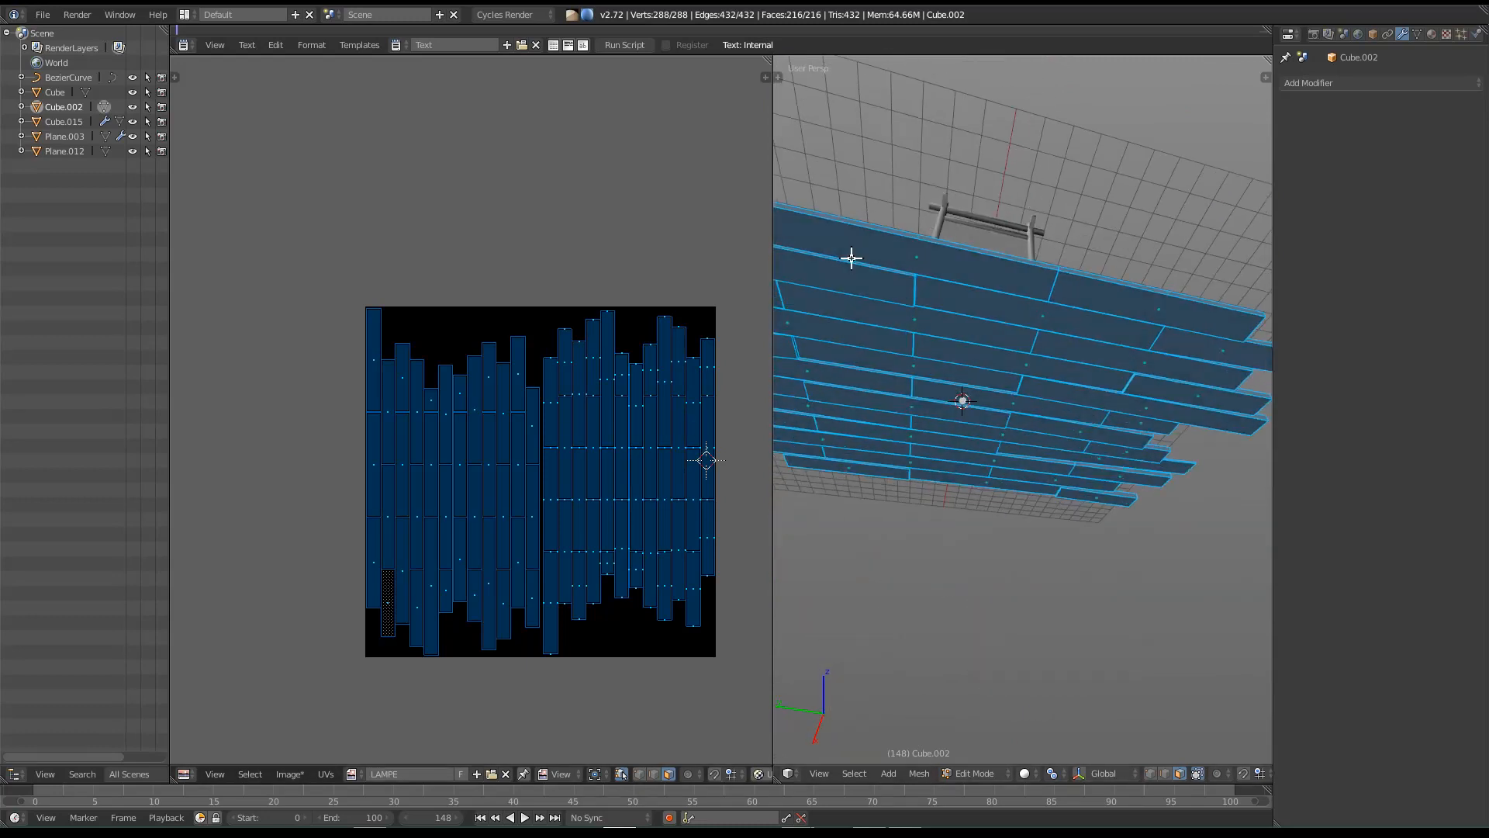
middle_drag(997, 418, 1069, 459)
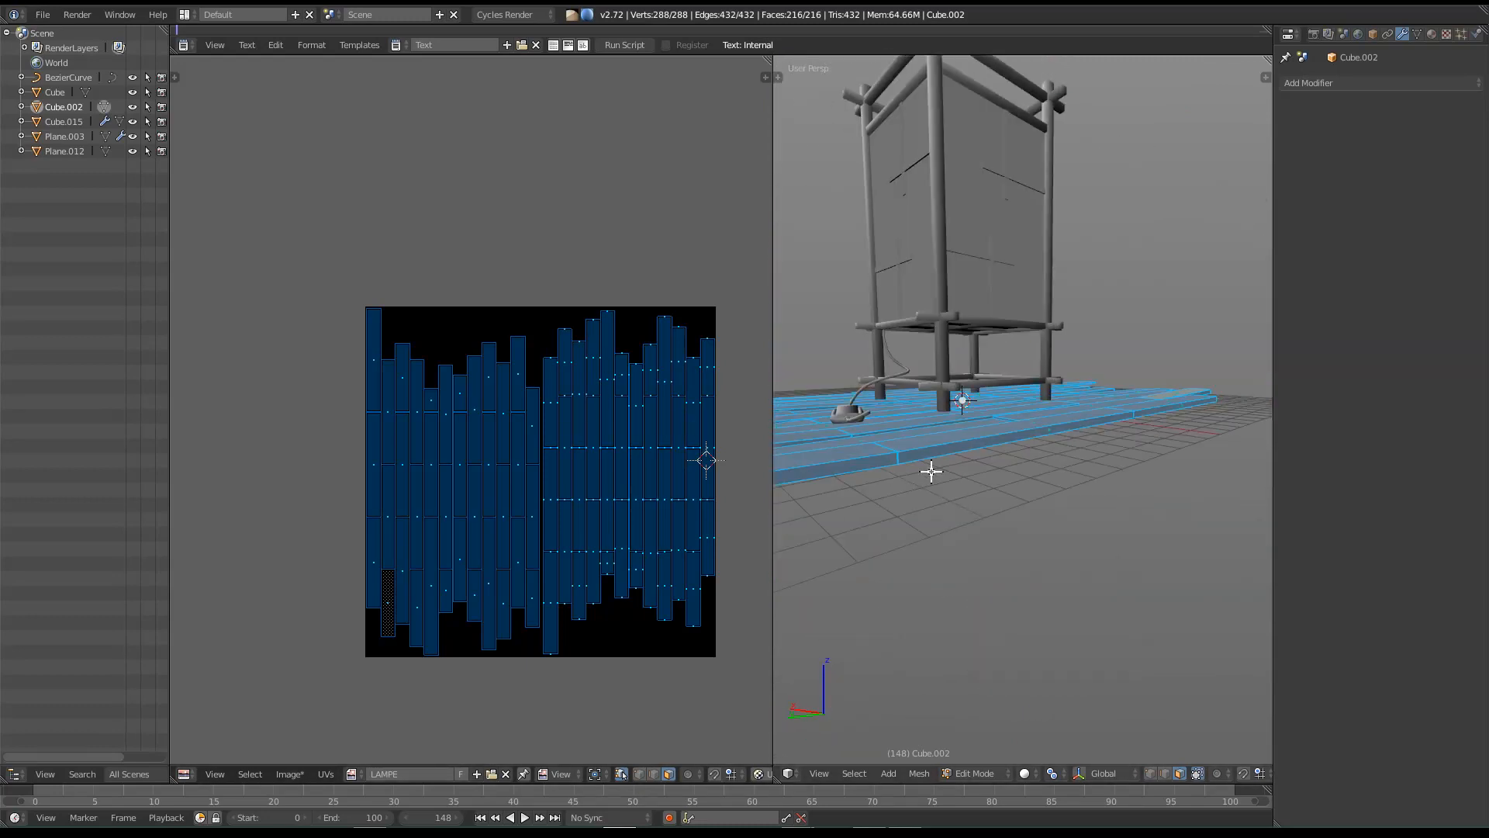
middle_drag(935, 486, 987, 525)
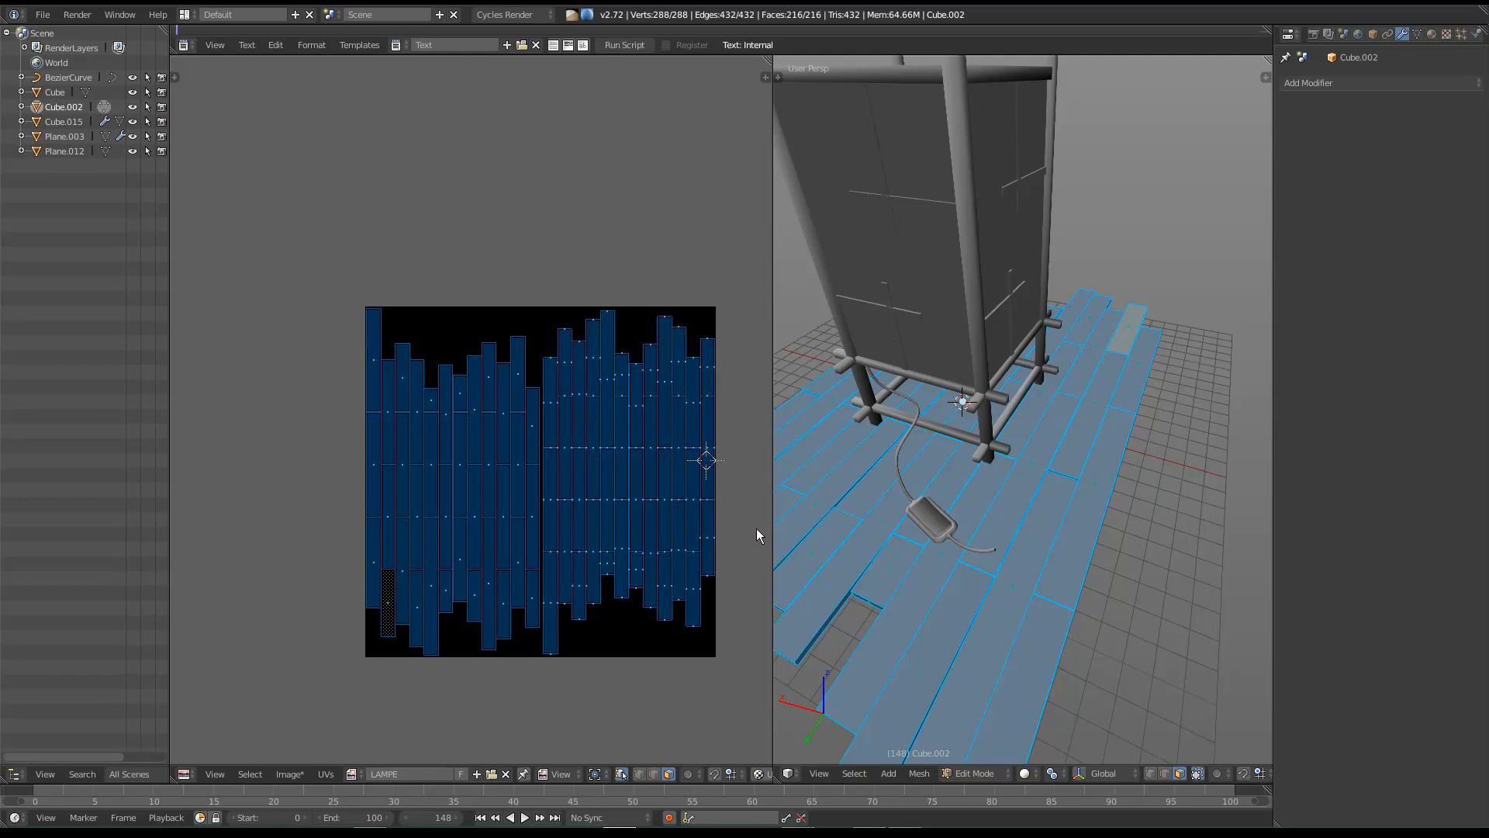
middle_drag(822, 566, 943, 532)
Step: Open the lamp in Edit Mode to review its packed UV layout, returning to Object Mode
key(Tab)
right_click(988, 250)
key(Tab)
middle_drag(997, 253, 1040, 484)
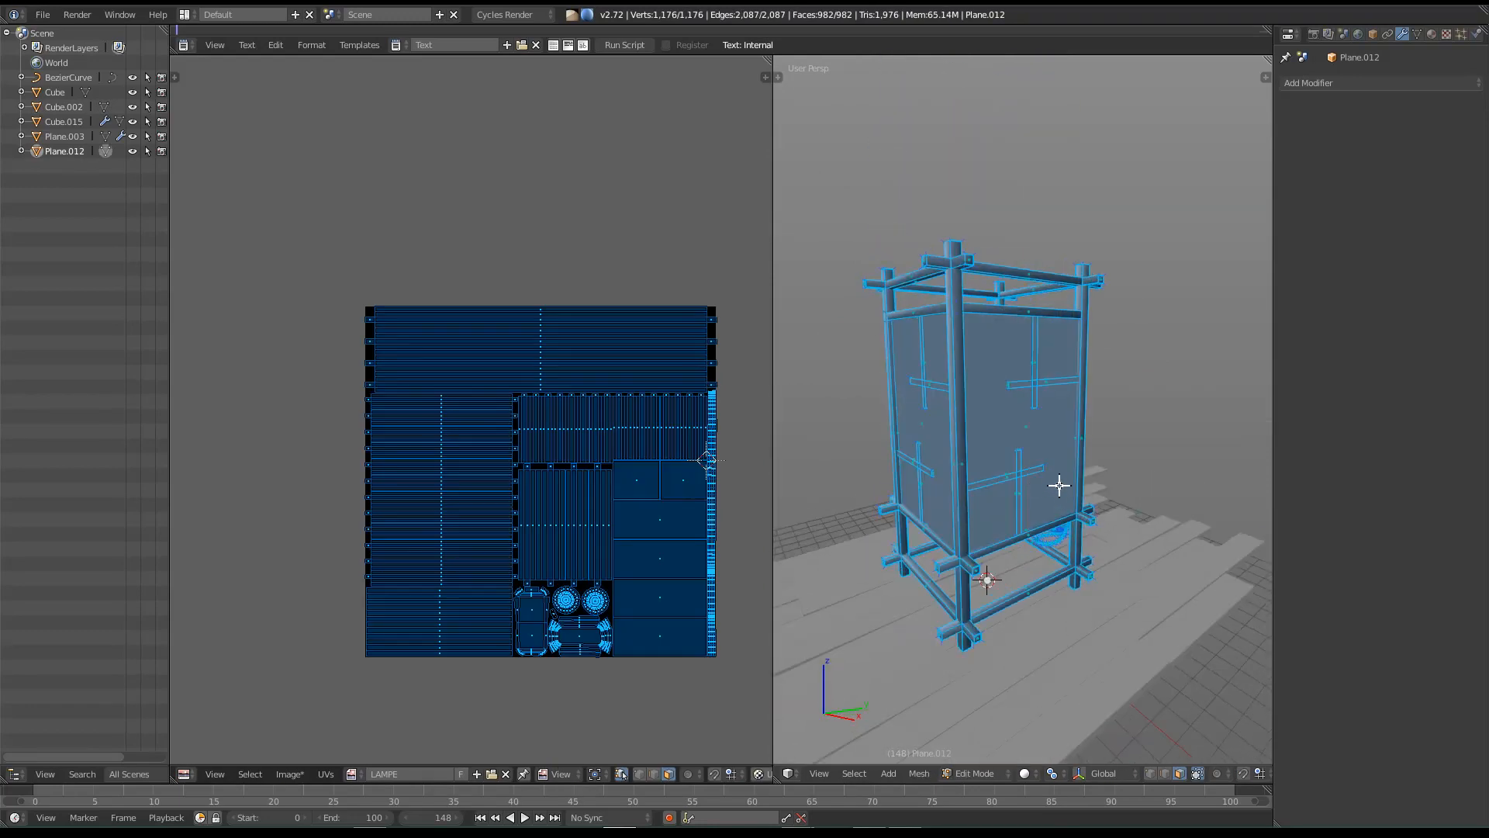
key(Tab)
middle_drag(1104, 659, 944, 563)
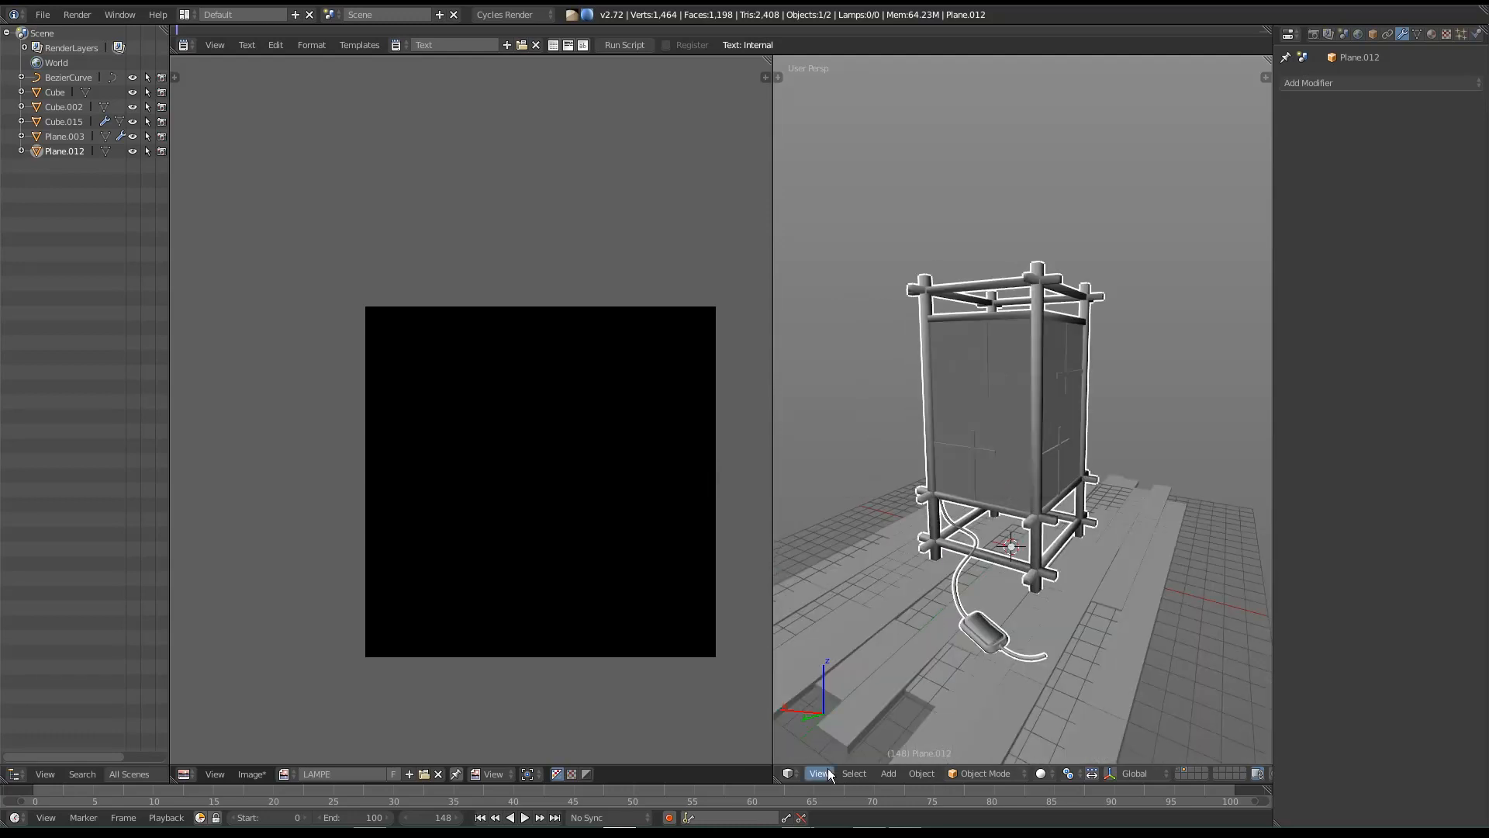
Step: Show the high-poly layer alongside the low-poly one and inspect the entire subdivided lamp mesh in Edit Mode
shift+click(1179, 771)
middle_drag(1030, 551, 1182, 668)
middle_drag(993, 639, 1021, 493)
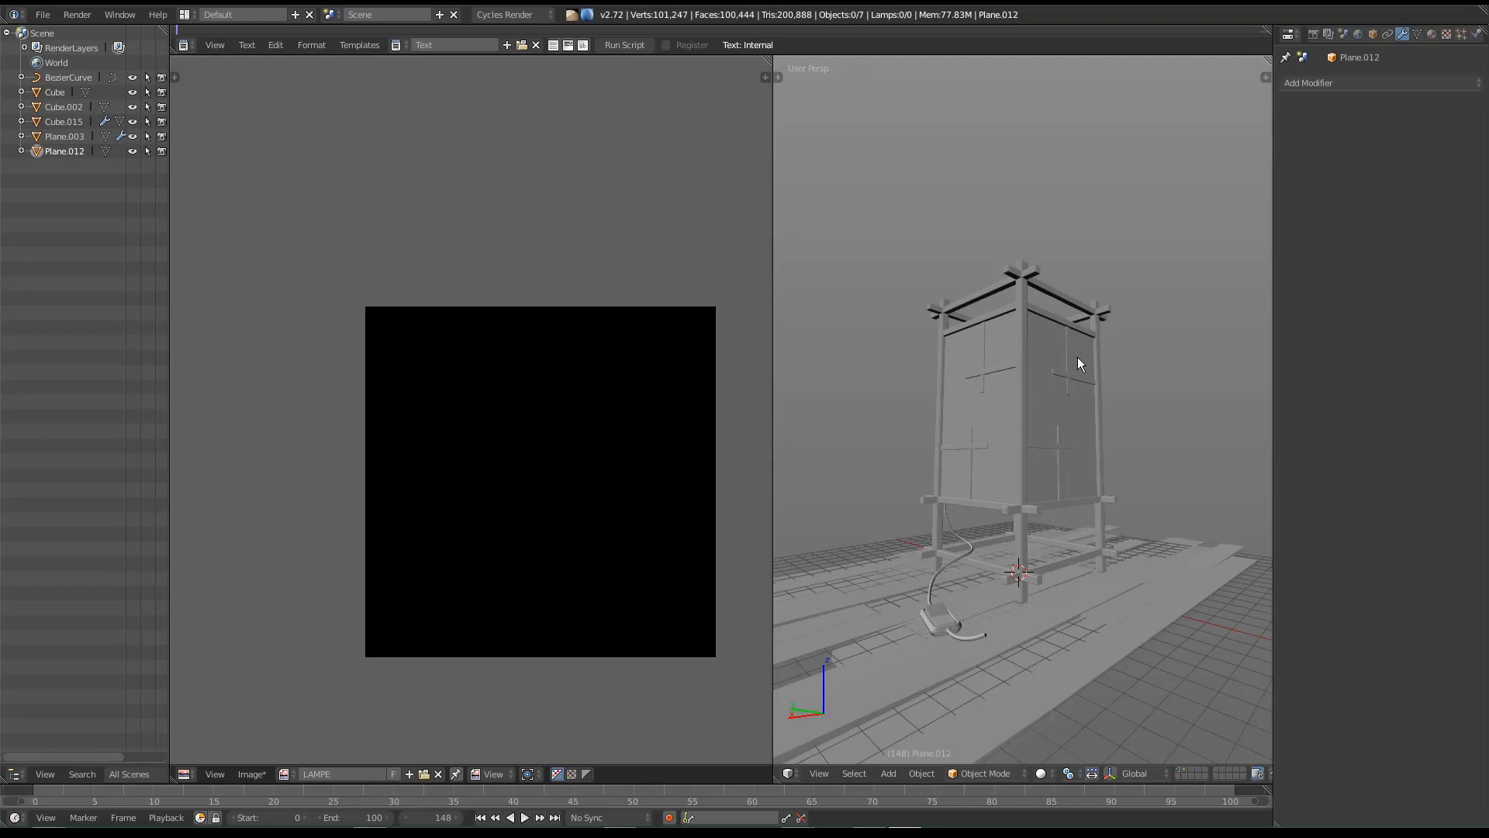
middle_drag(1057, 353, 1109, 338)
right_click(1109, 338)
key(Tab)
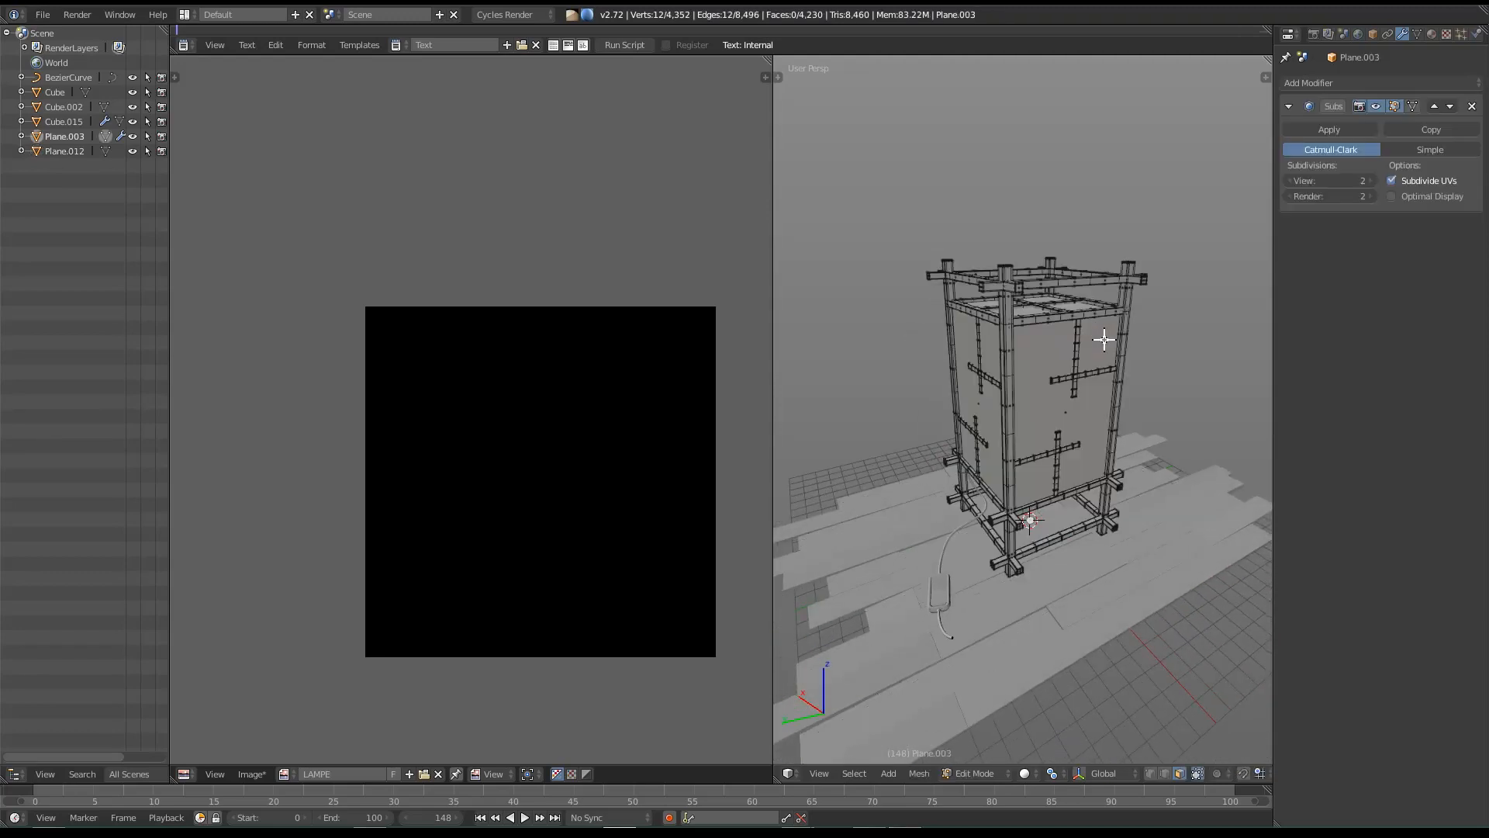
key(a)
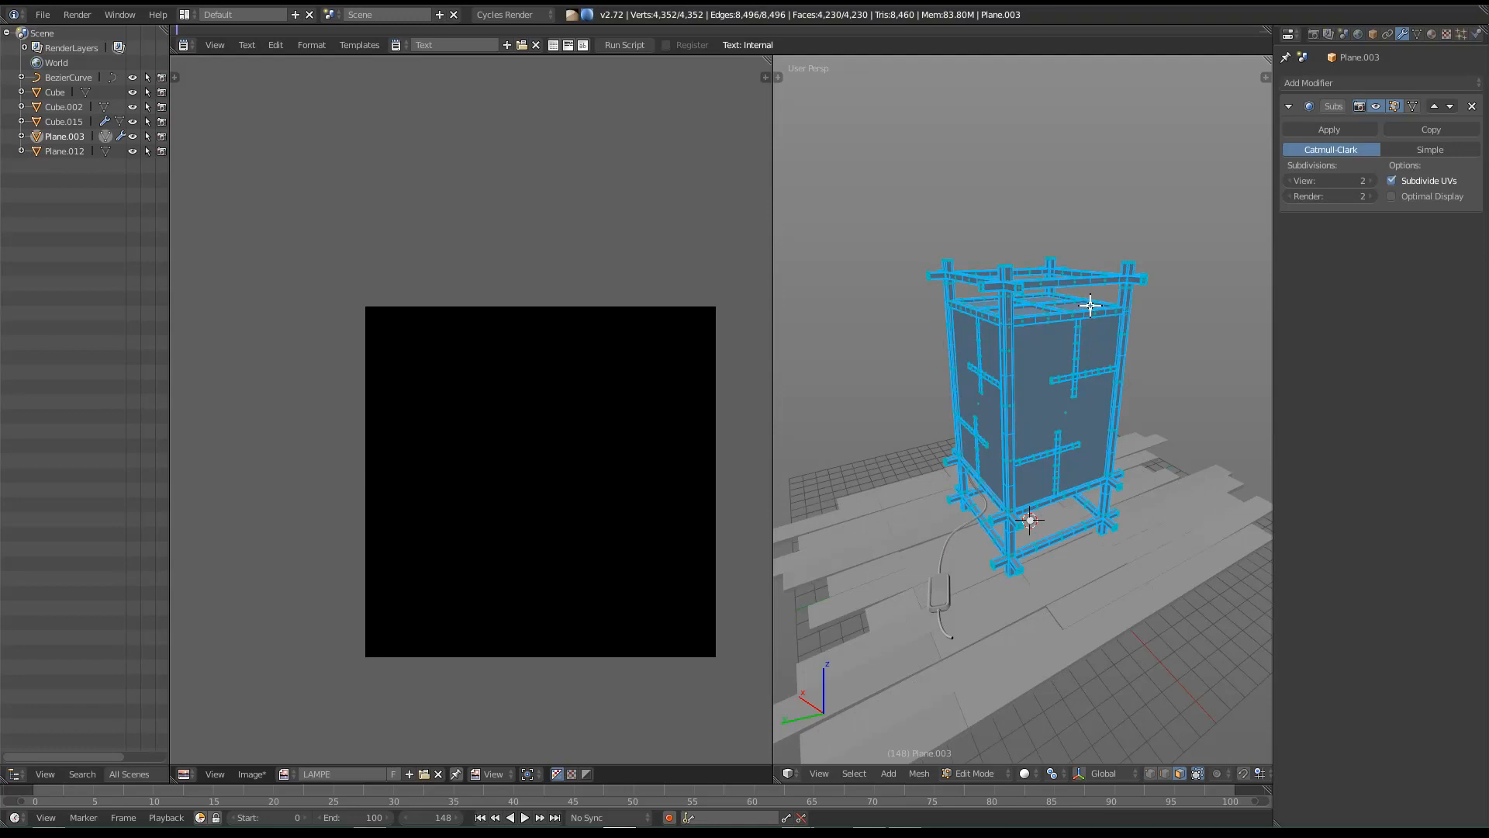
key(Tab)
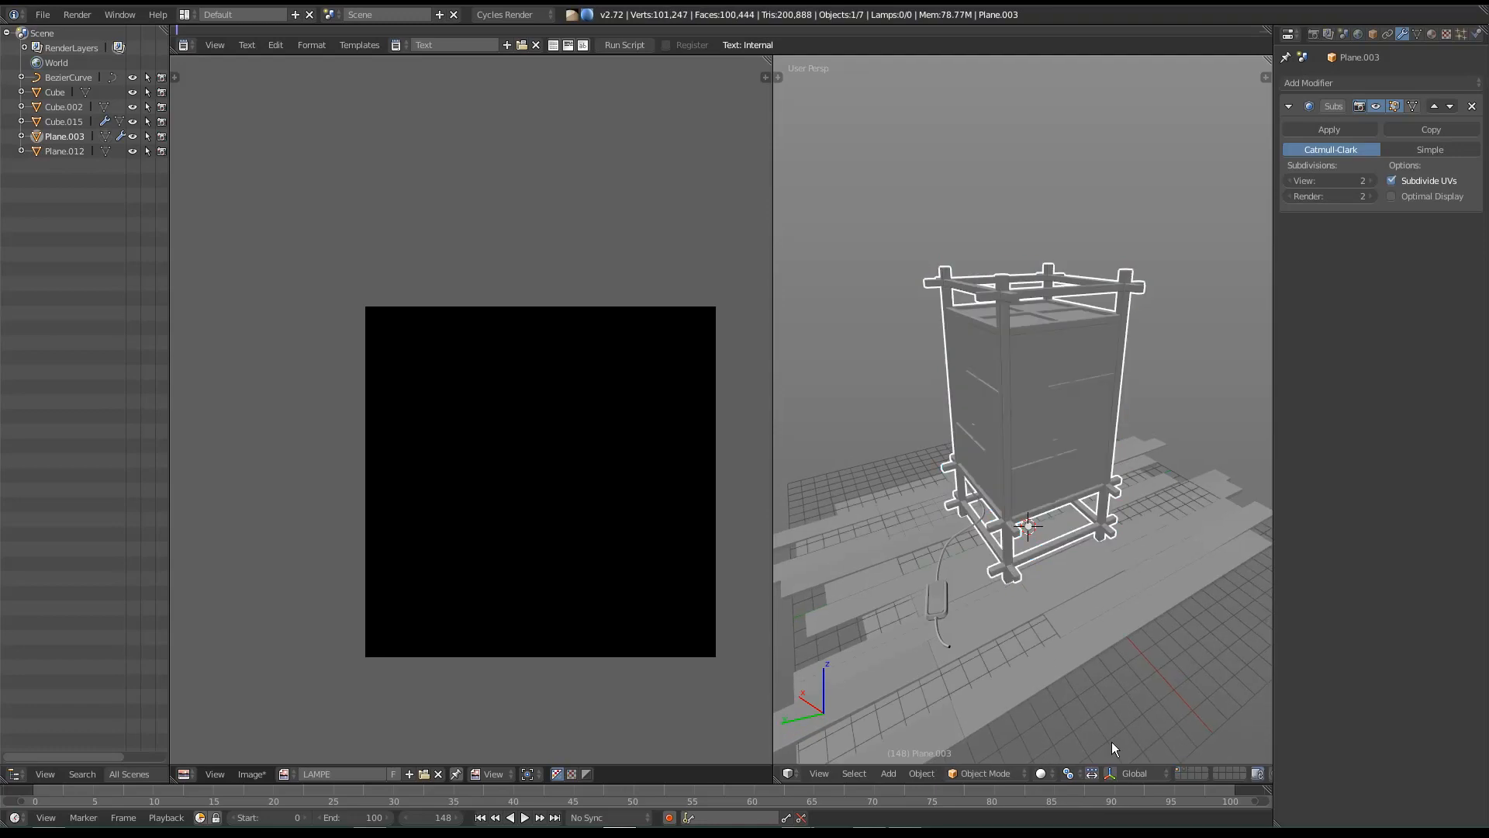
Step: Return to the low-poly layer alone and check the lamp and plank floor one after the other in Edit Mode
click(1184, 767)
shift+middle_drag(1047, 454, 1050, 436)
key(x)
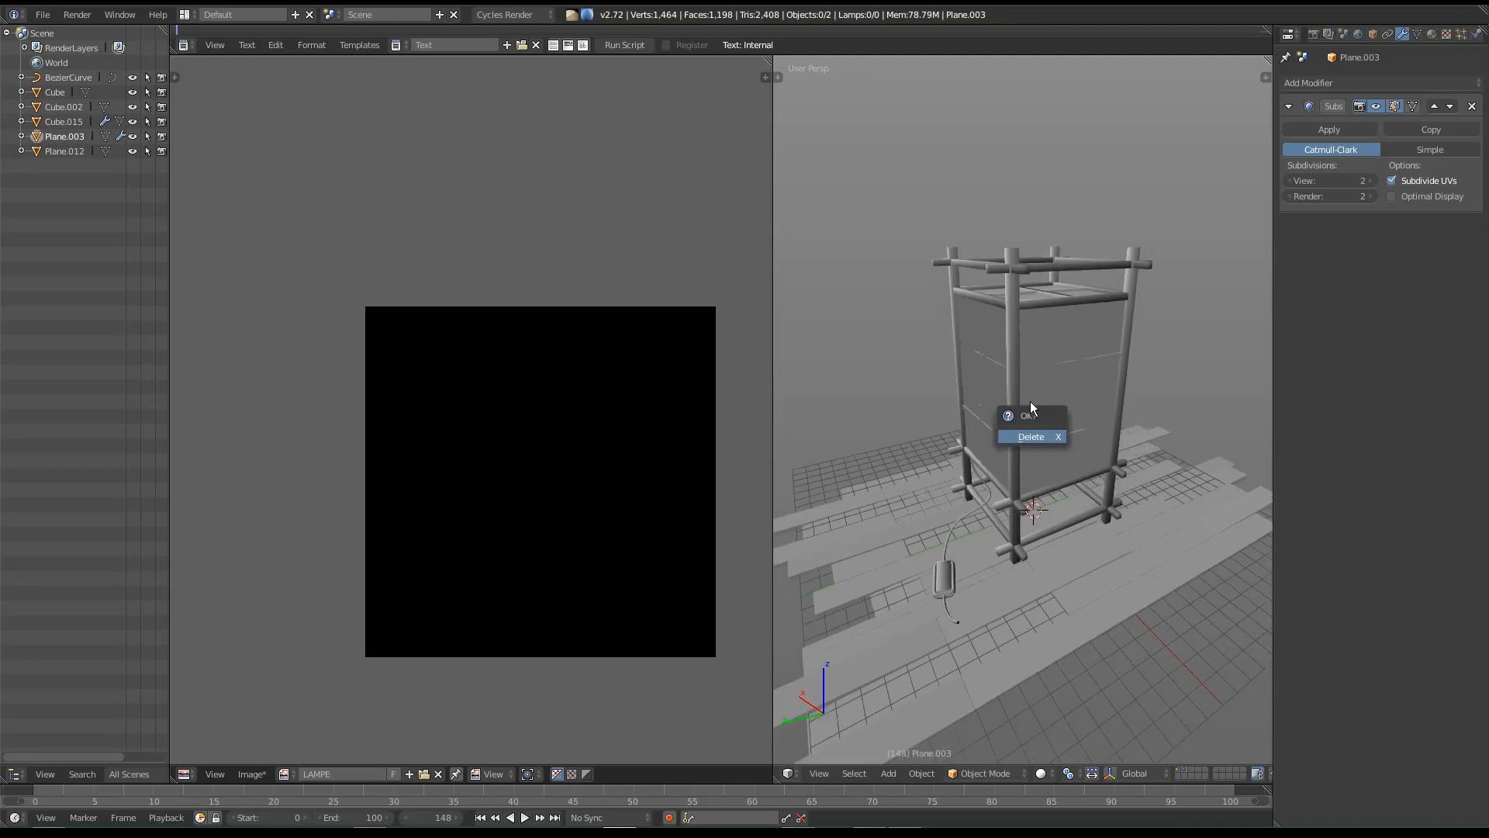
right_click(1055, 333)
key(Tab)
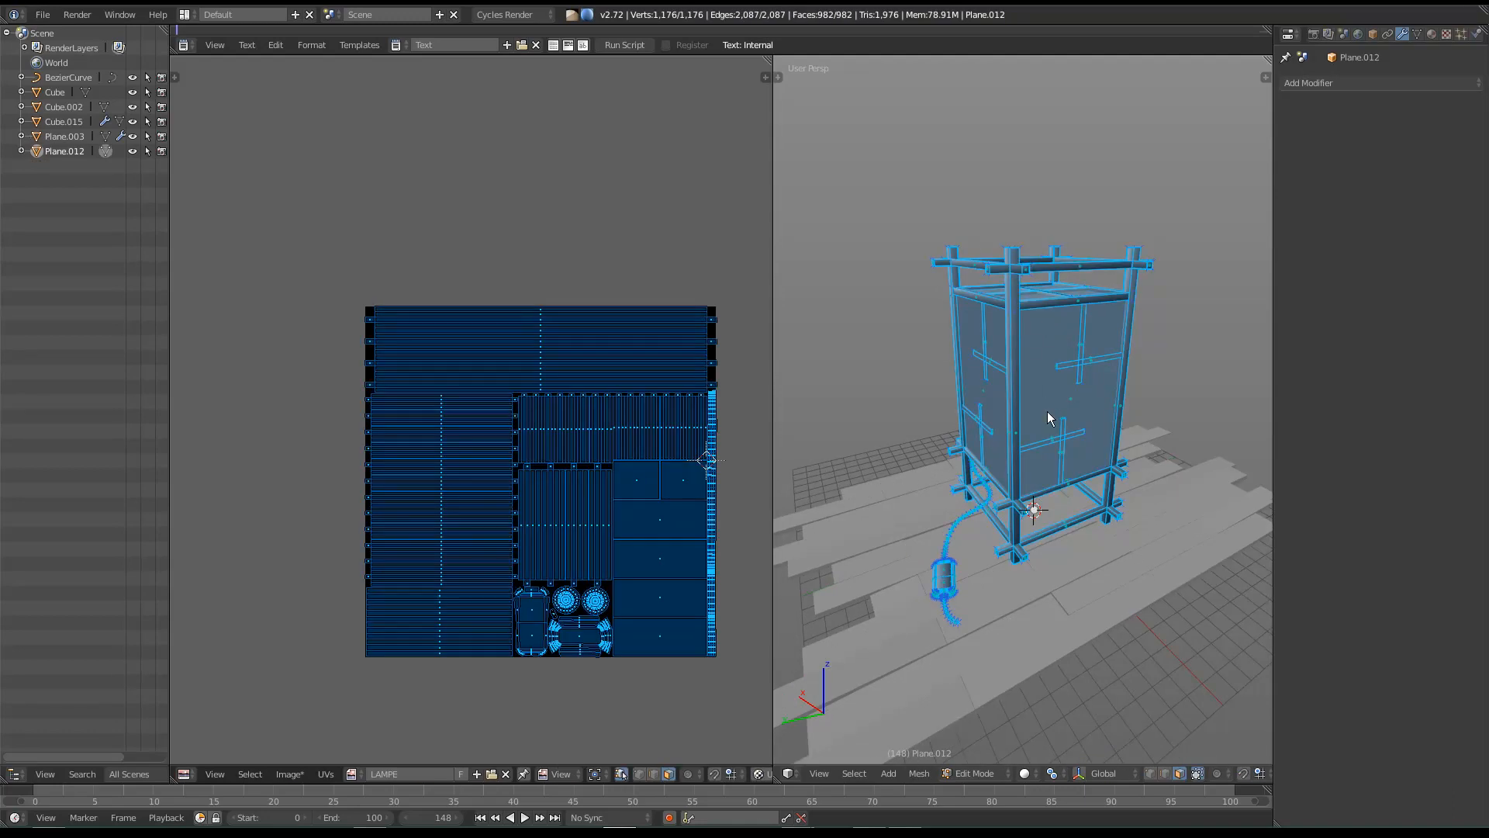
key(Tab)
right_click(1061, 588)
key(Tab)
key(Tab)
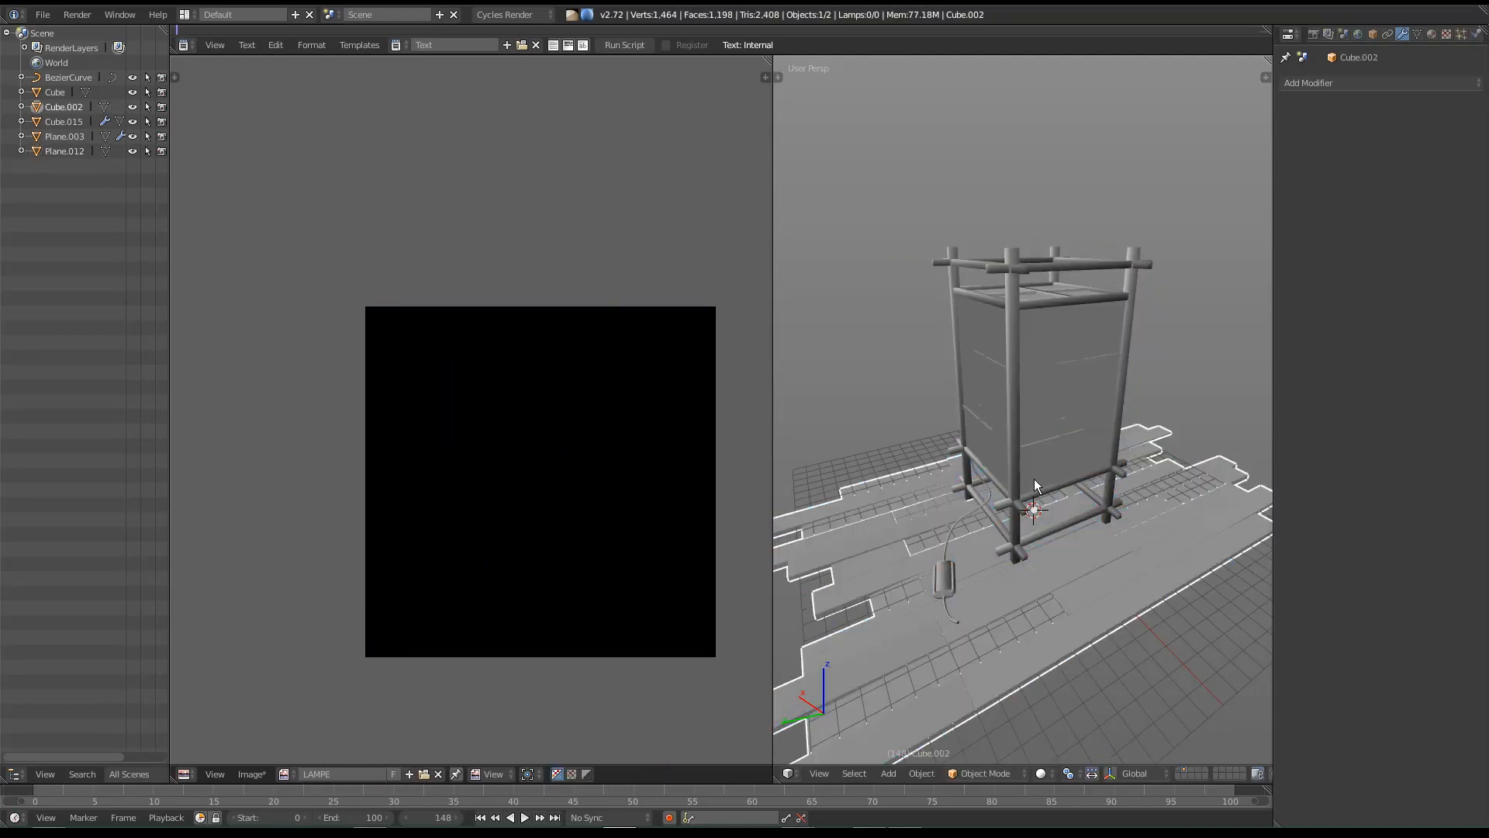
Step: Triangulate all faces of the low-poly lamp in Edit Mode
middle_drag(1064, 496, 1244, 439)
mouse_move(1063, 441)
middle_down()
mouse_move(1018, 425)
mouse_move(1086, 443)
middle_up()
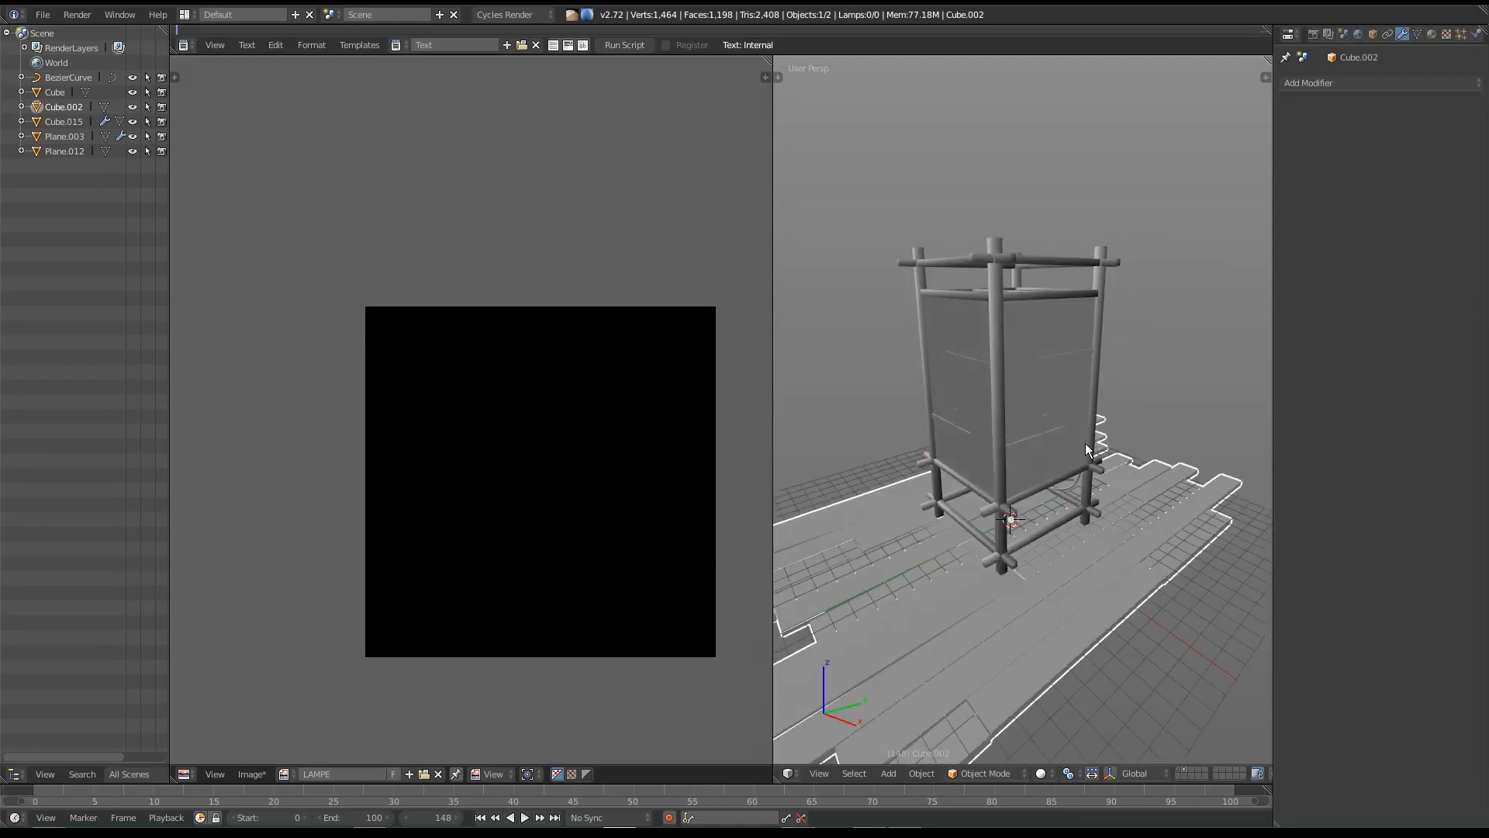
right_click(1068, 381)
key(Tab)
mouse_move(1064, 378)
middle_down()
mouse_move(1063, 498)
mouse_move(1066, 349)
middle_up()
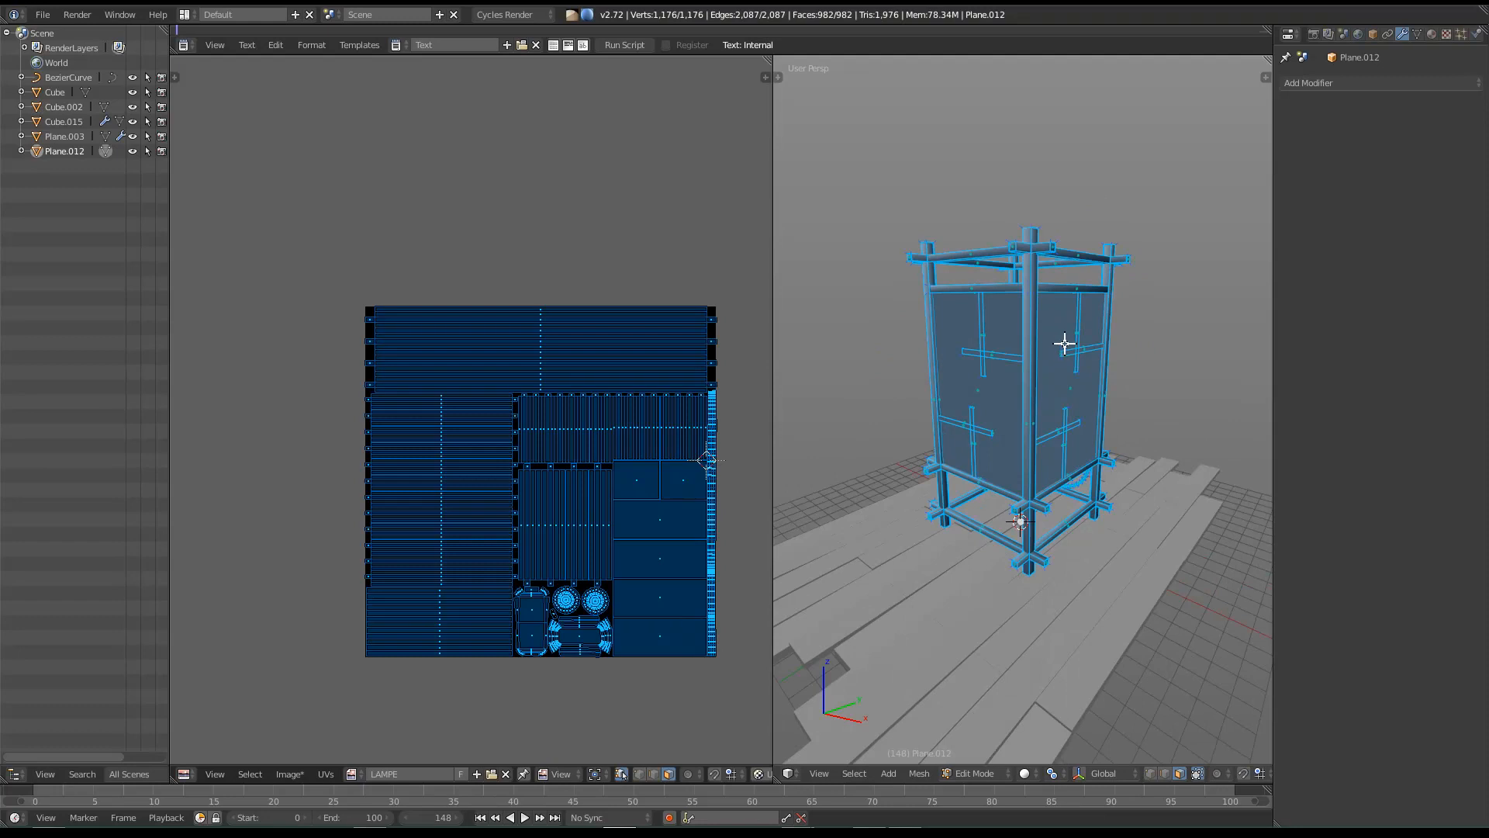
key(ctrl+t)
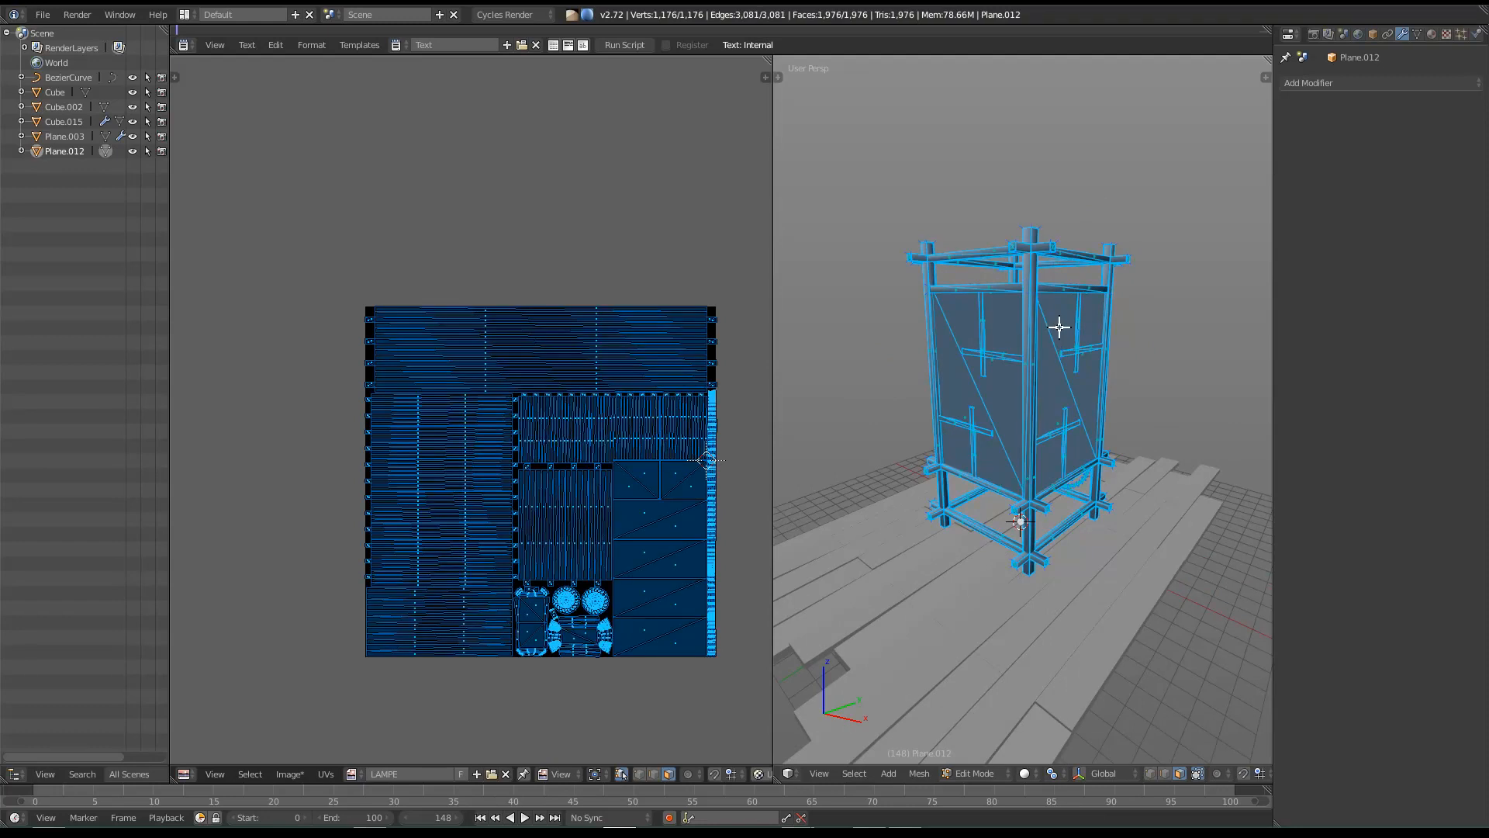
Step: Examine the triangulated faces on the lamp's side panels, frame and top up close
shift+middle_drag(979, 445, 970, 490)
scroll(971, 490, up, 3)
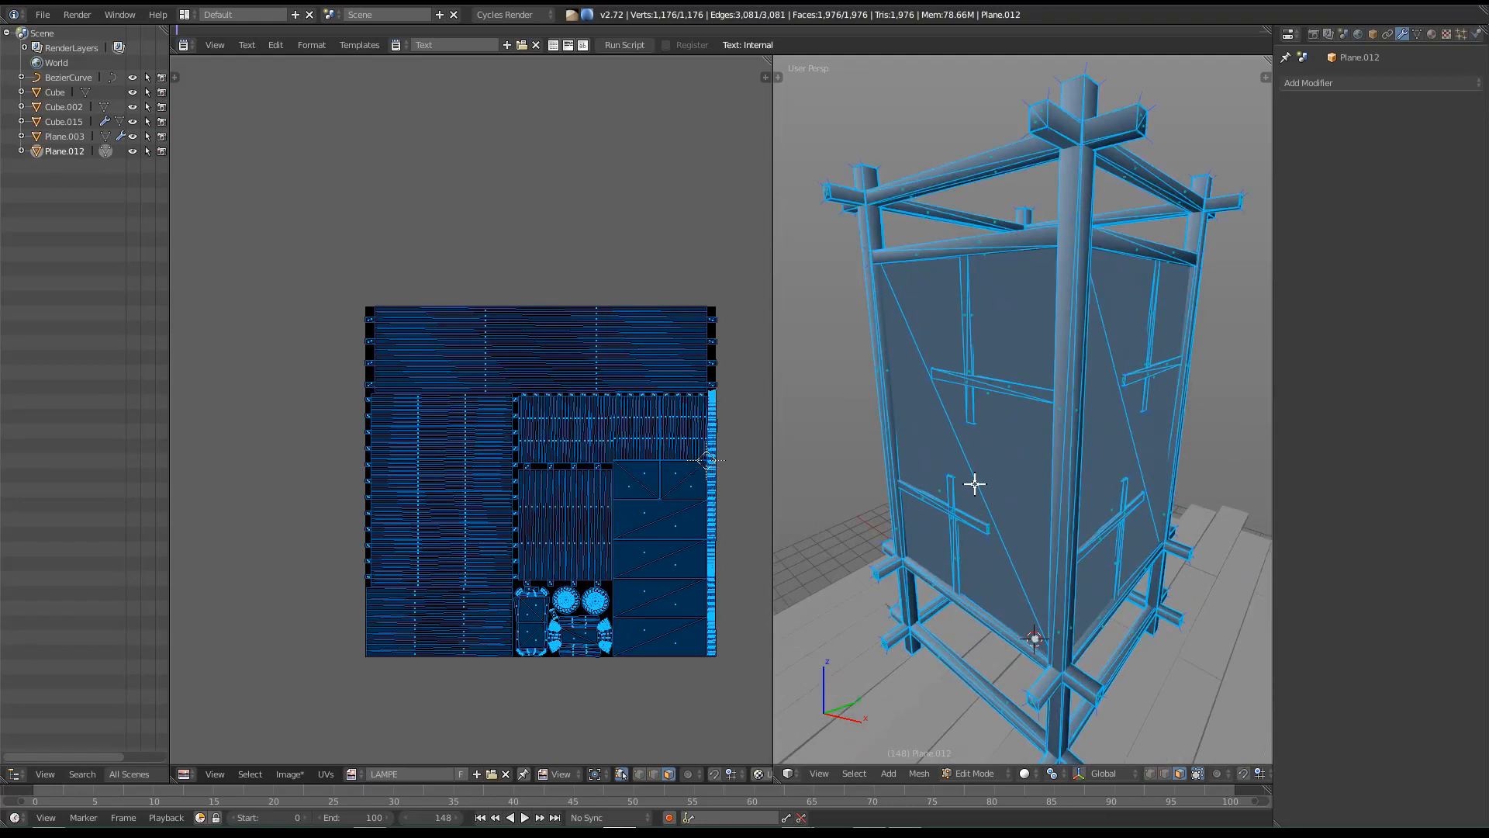
scroll(1014, 446, up, 3)
shift+middle_drag(1058, 410, 1031, 525)
scroll(1032, 524, down, 3)
mouse_move(1060, 408)
middle_down()
mouse_move(1067, 465)
mouse_move(1077, 428)
middle_up()
scroll(1078, 428, down, 2)
scroll(1078, 428, down, 1)
Step: Try out the quad and polygon method options for the lamp's triangulation, settling on Beauty for both
key(t)
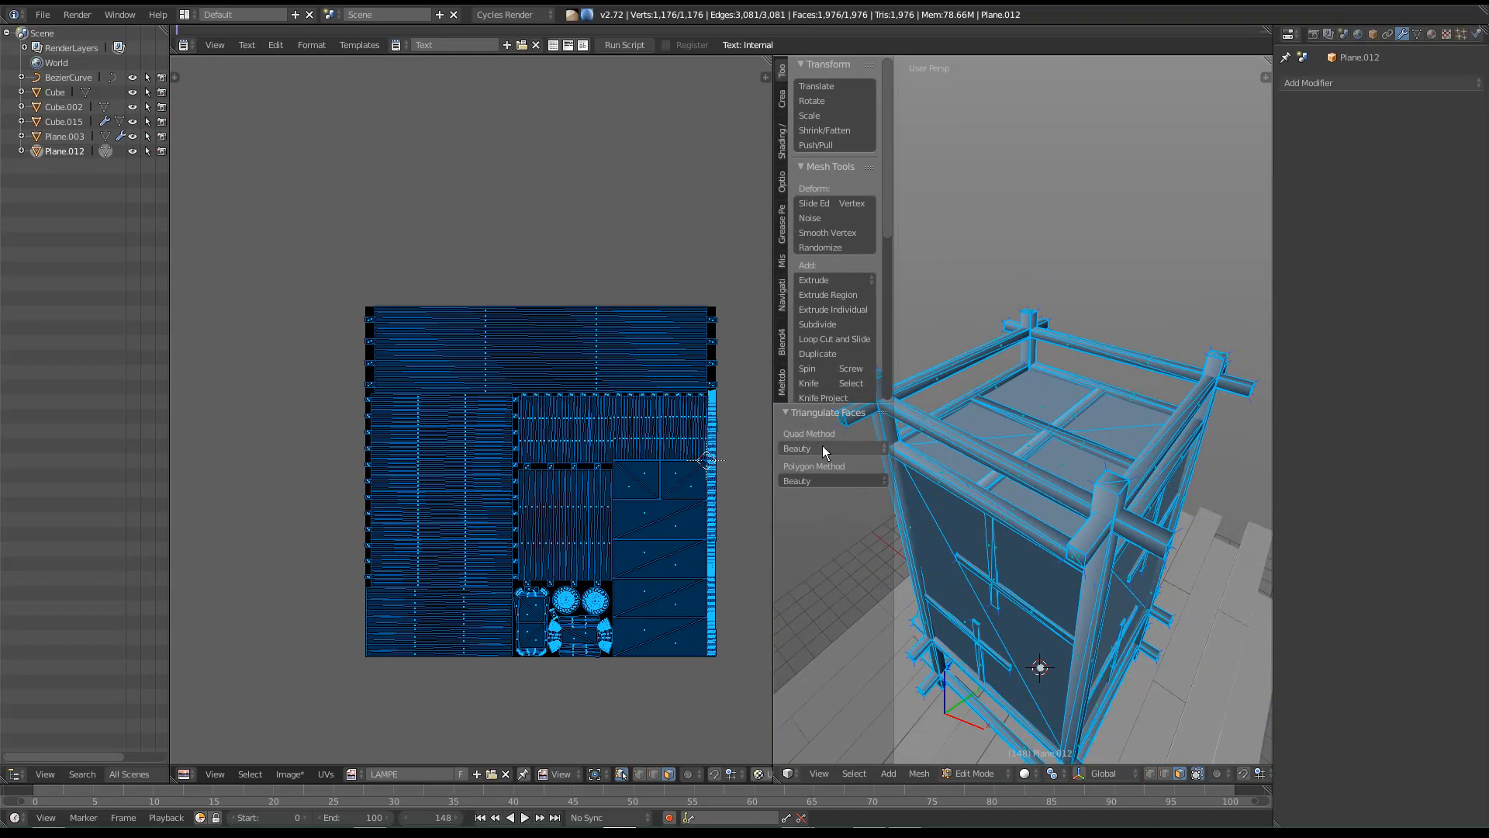
click(827, 444)
click(828, 421)
click(831, 448)
click(830, 431)
click(831, 445)
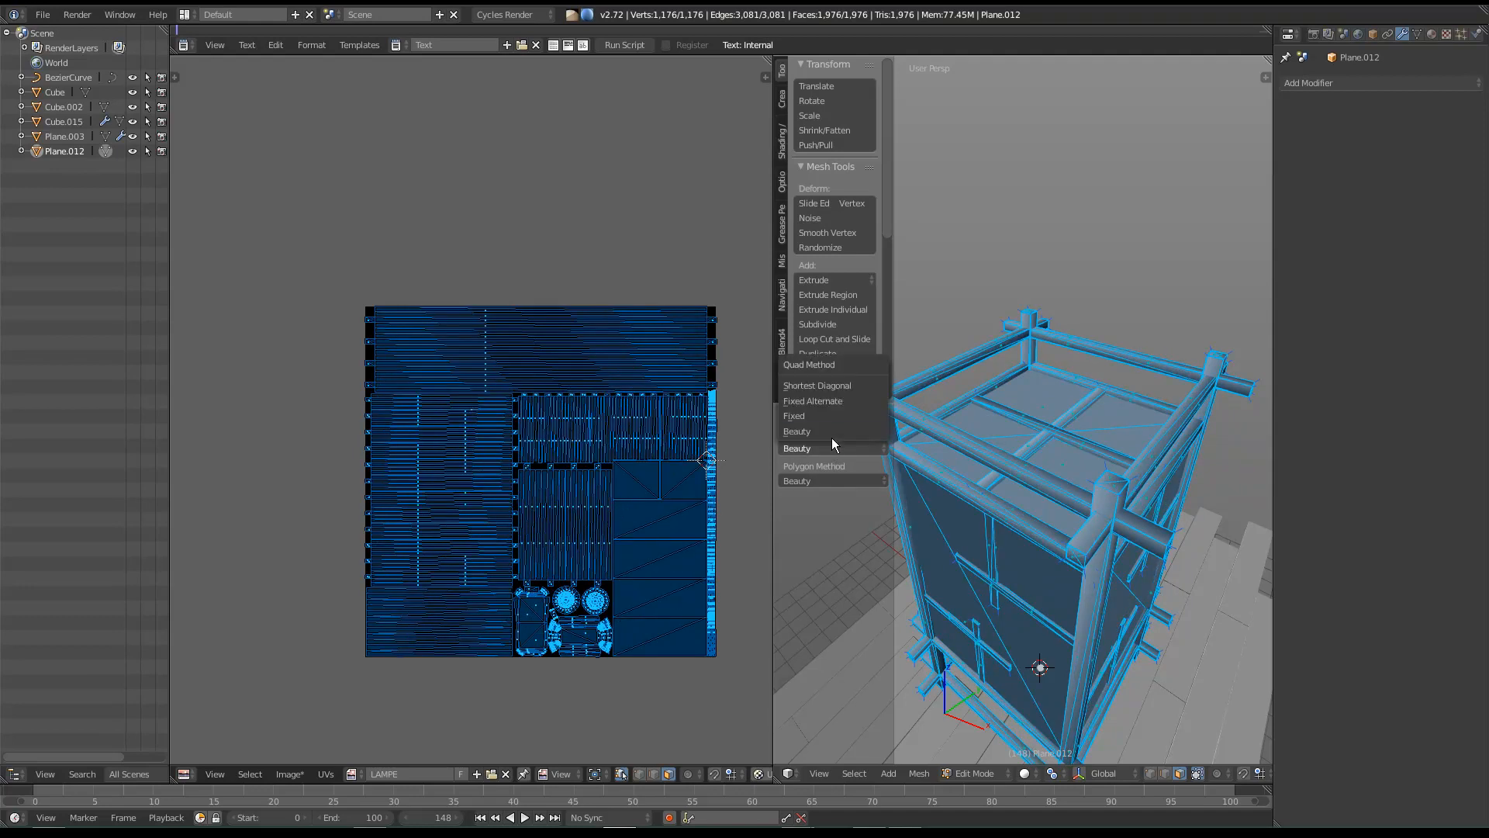
click(831, 431)
click(840, 447)
click(839, 448)
click(836, 476)
click(868, 475)
click(851, 477)
click(821, 464)
click(828, 477)
click(829, 468)
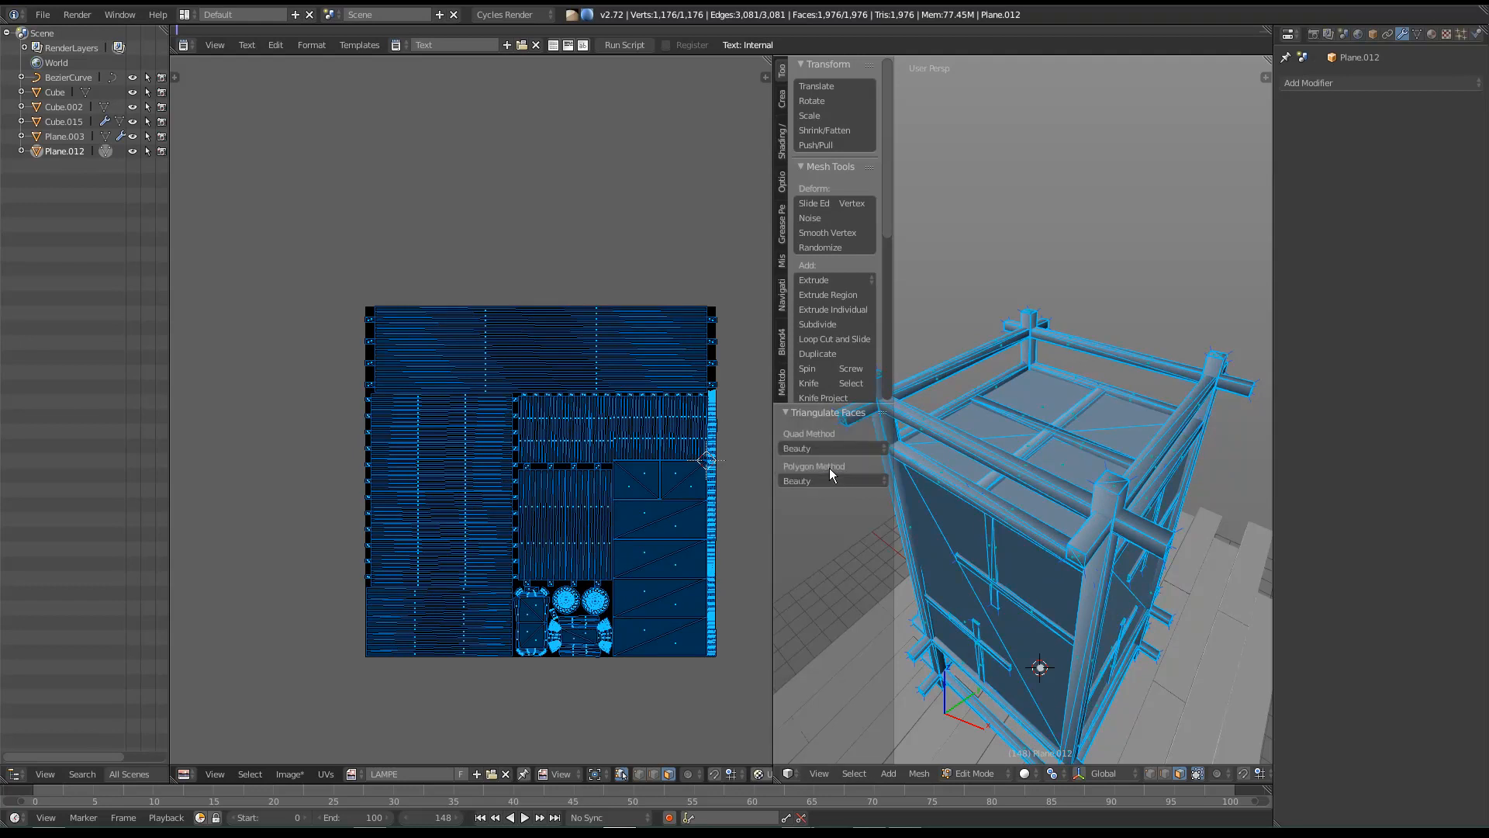
Step: Triangulate all faces of the plank floor and return to Object Mode
shift+middle_drag(1030, 490, 1025, 425)
key(Tab)
shift+middle_drag(1154, 588, 1156, 537)
right_click(1174, 578)
key(Tab)
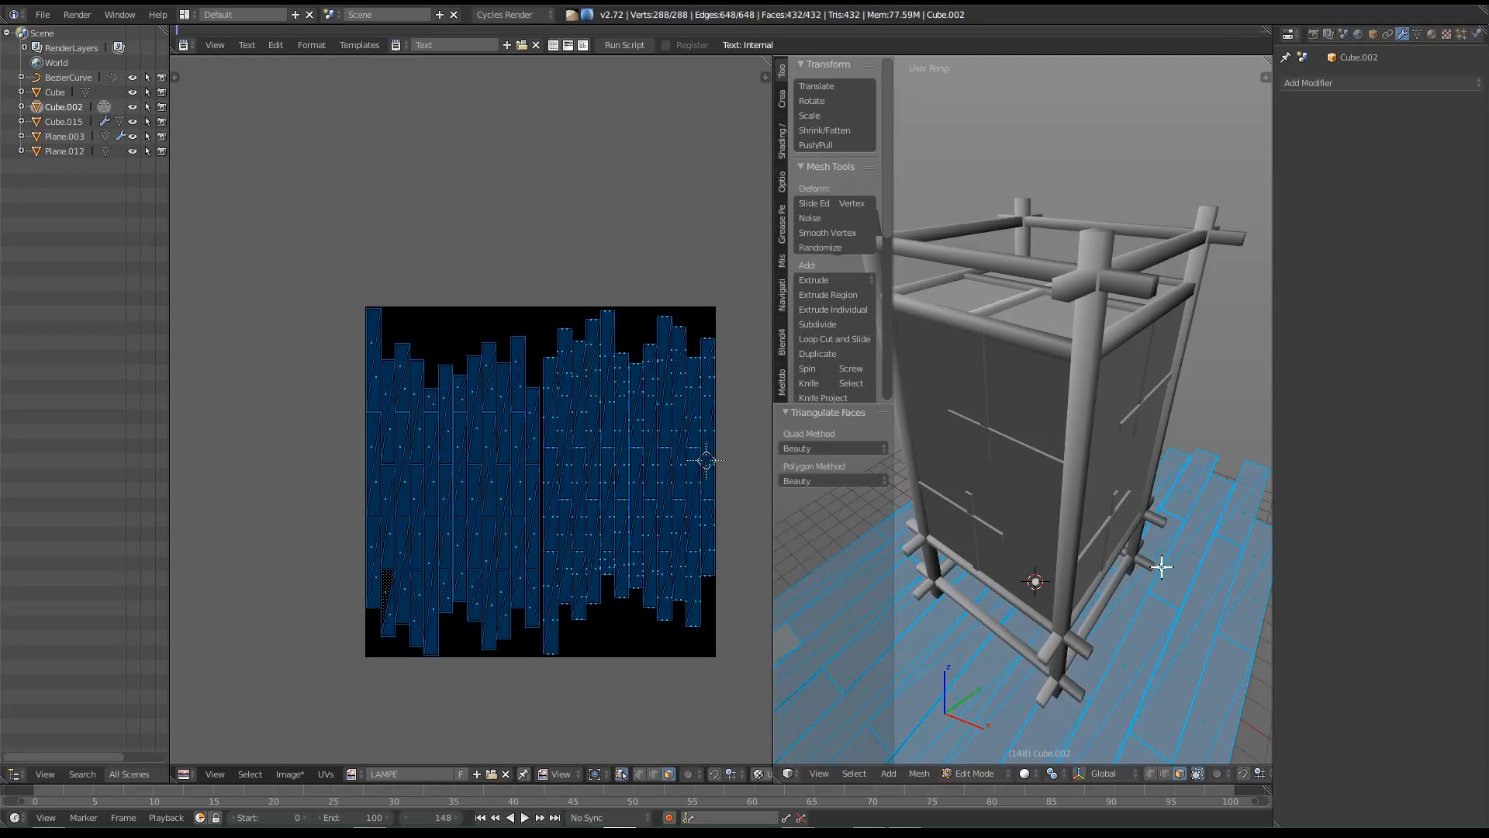
key(Tab)
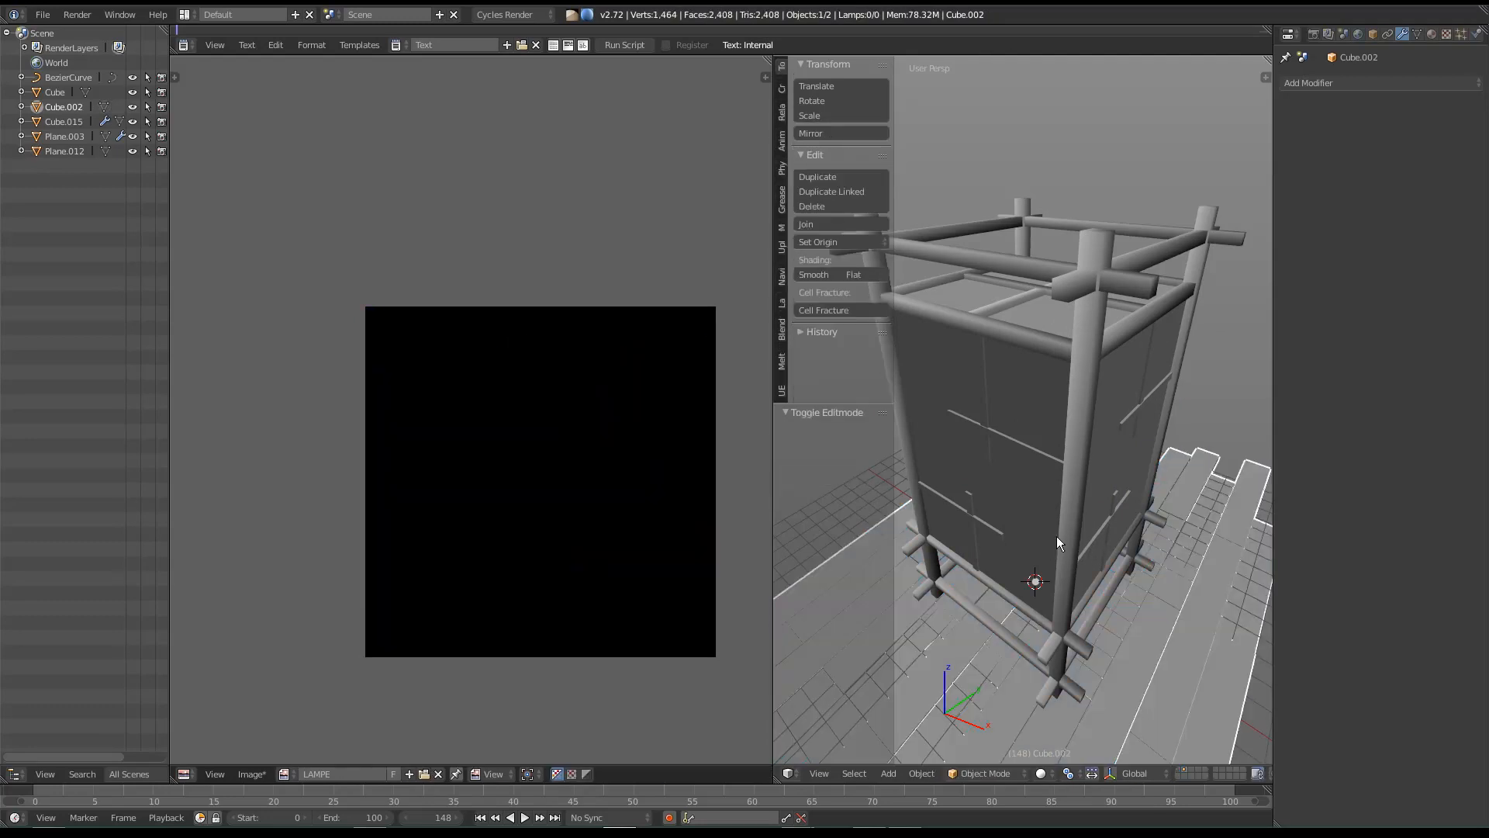
Step: Maximize the 3D view and open the lamp in Edit Mode with solid shading after a wireframe check
key(shift+space)
middle_drag(1058, 536, 1046, 514)
key(z)
scroll(1040, 513, down, 3)
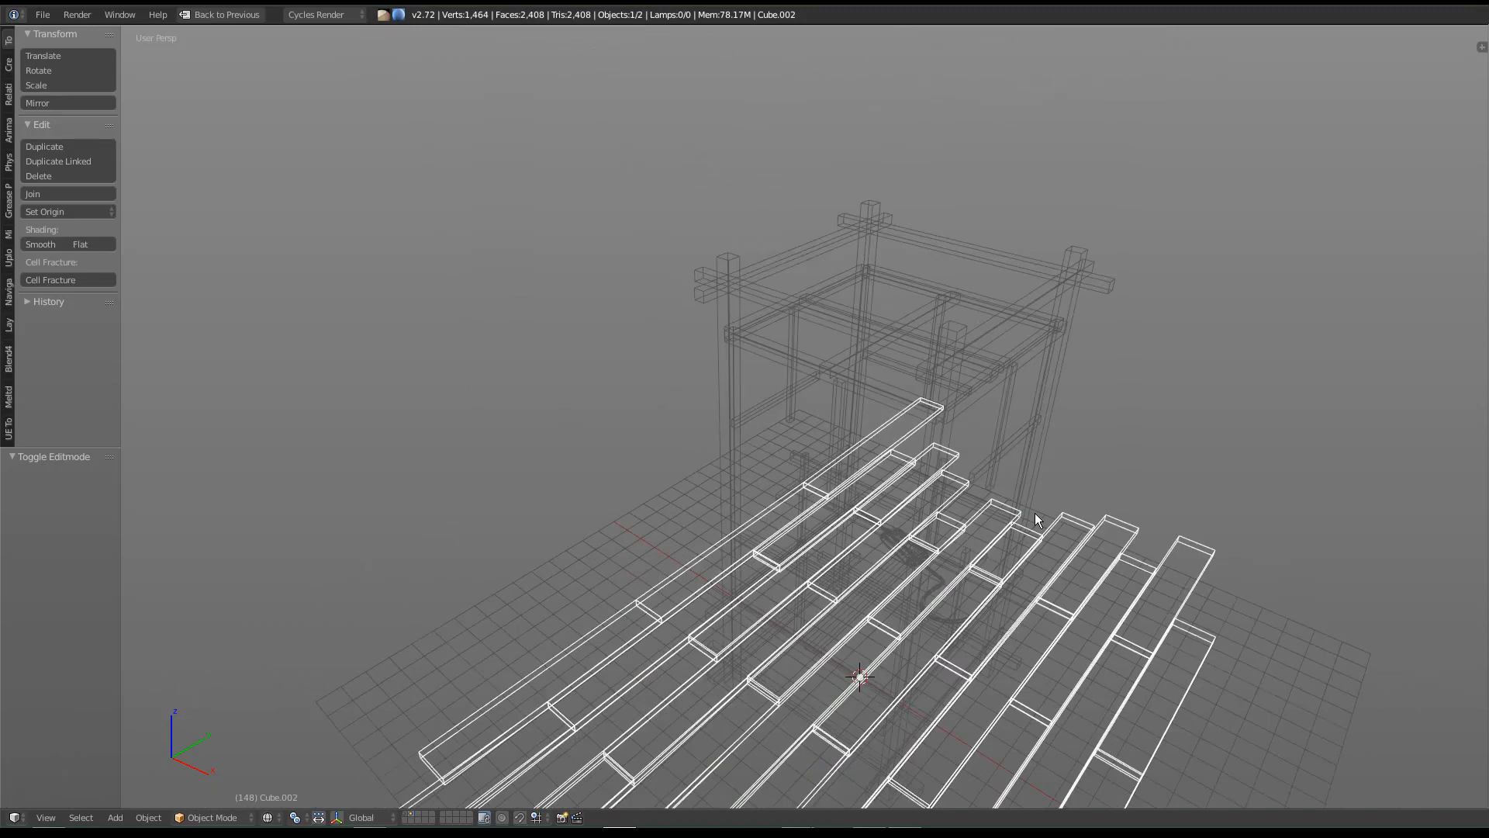
key(shift+space)
key(shift+space)
right_click(955, 345)
key(Tab)
key(z)
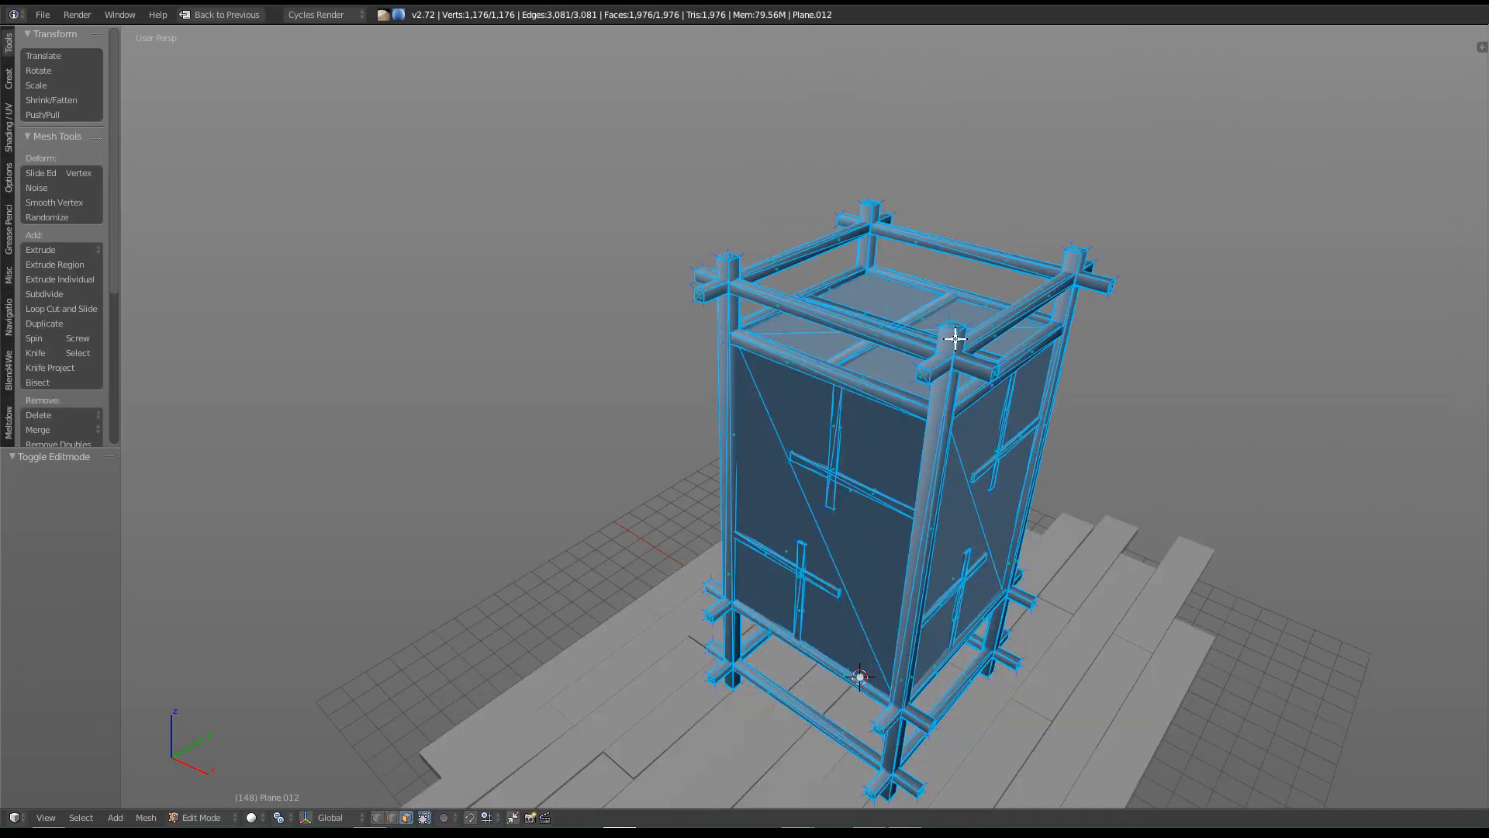
Step: Examine the triangulated lamp from all sides, including its side panels, crossbars, legs and upper frame
middle_drag(1031, 476, 838, 473)
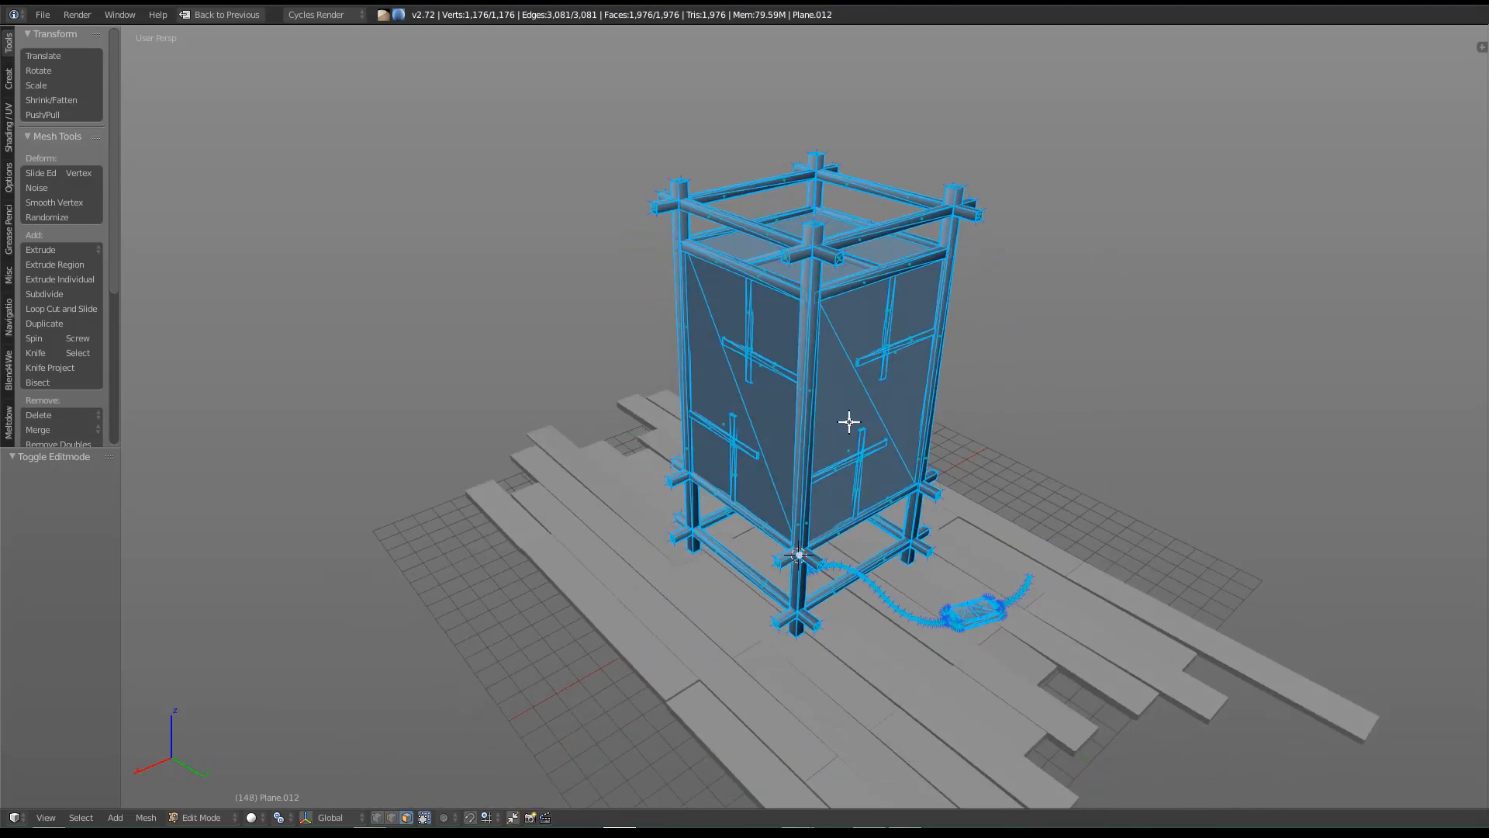
middle_drag(644, 425, 985, 524)
scroll(864, 476, up, 7)
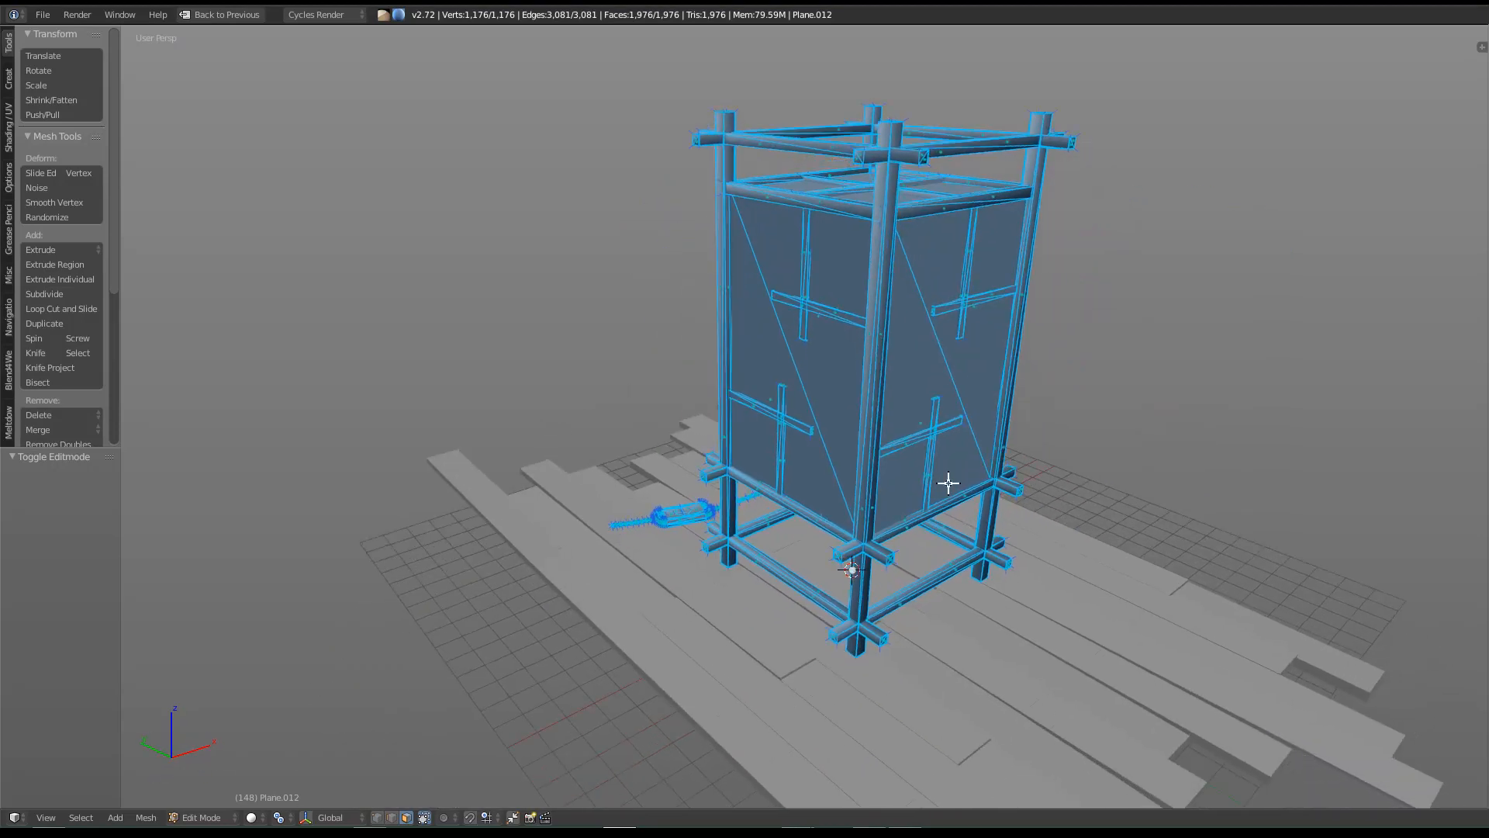
scroll(867, 470, up, 8)
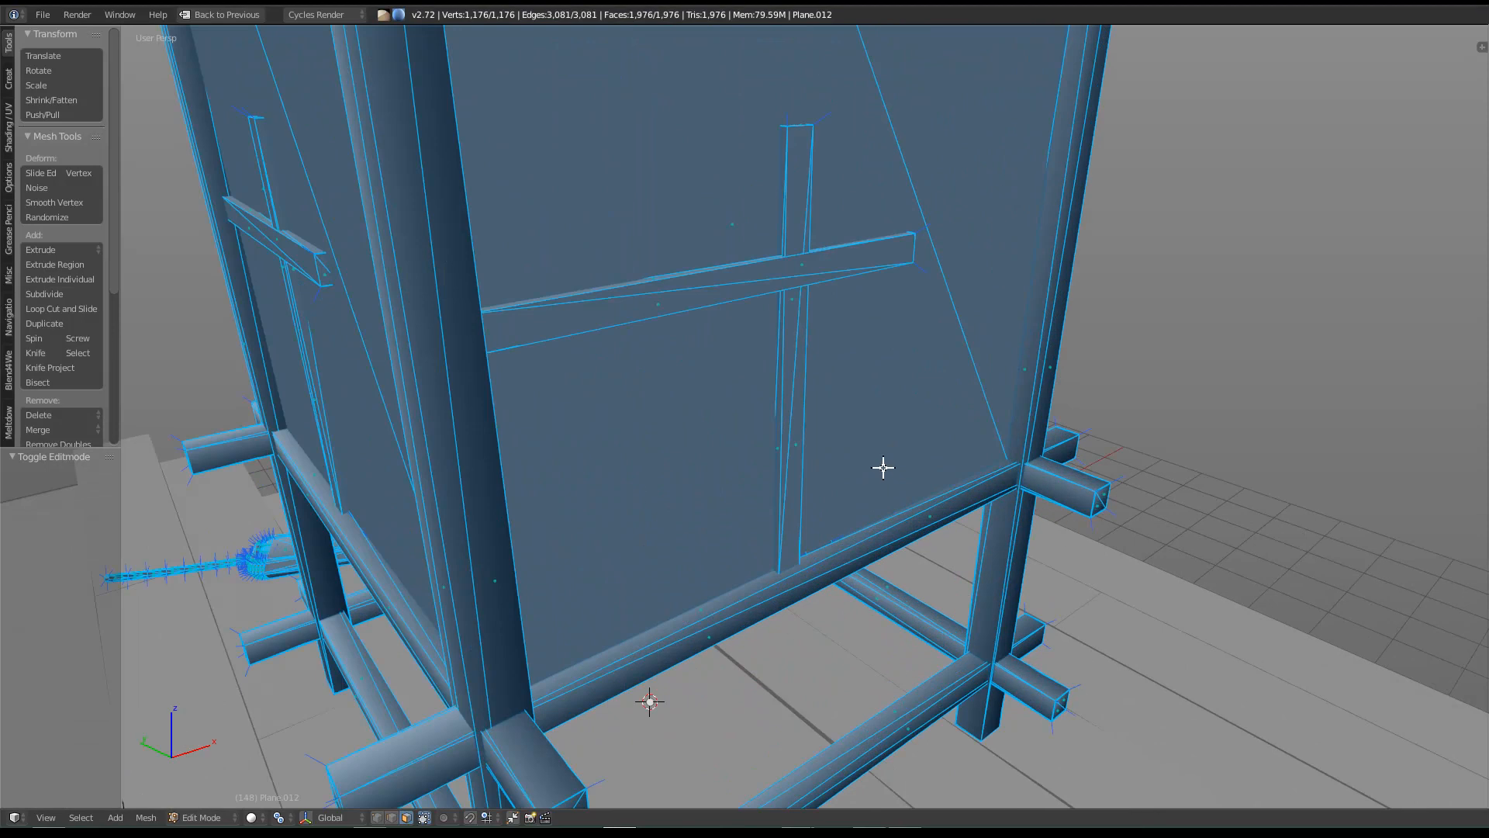
middle_drag(706, 443, 729, 475)
scroll(725, 488, down, 4)
scroll(726, 477, down, 2)
scroll(559, 458, down, 3)
middle_drag(558, 458, 598, 432)
scroll(669, 487, up, 3)
scroll(669, 487, down, 3)
middle_drag(684, 359, 791, 585)
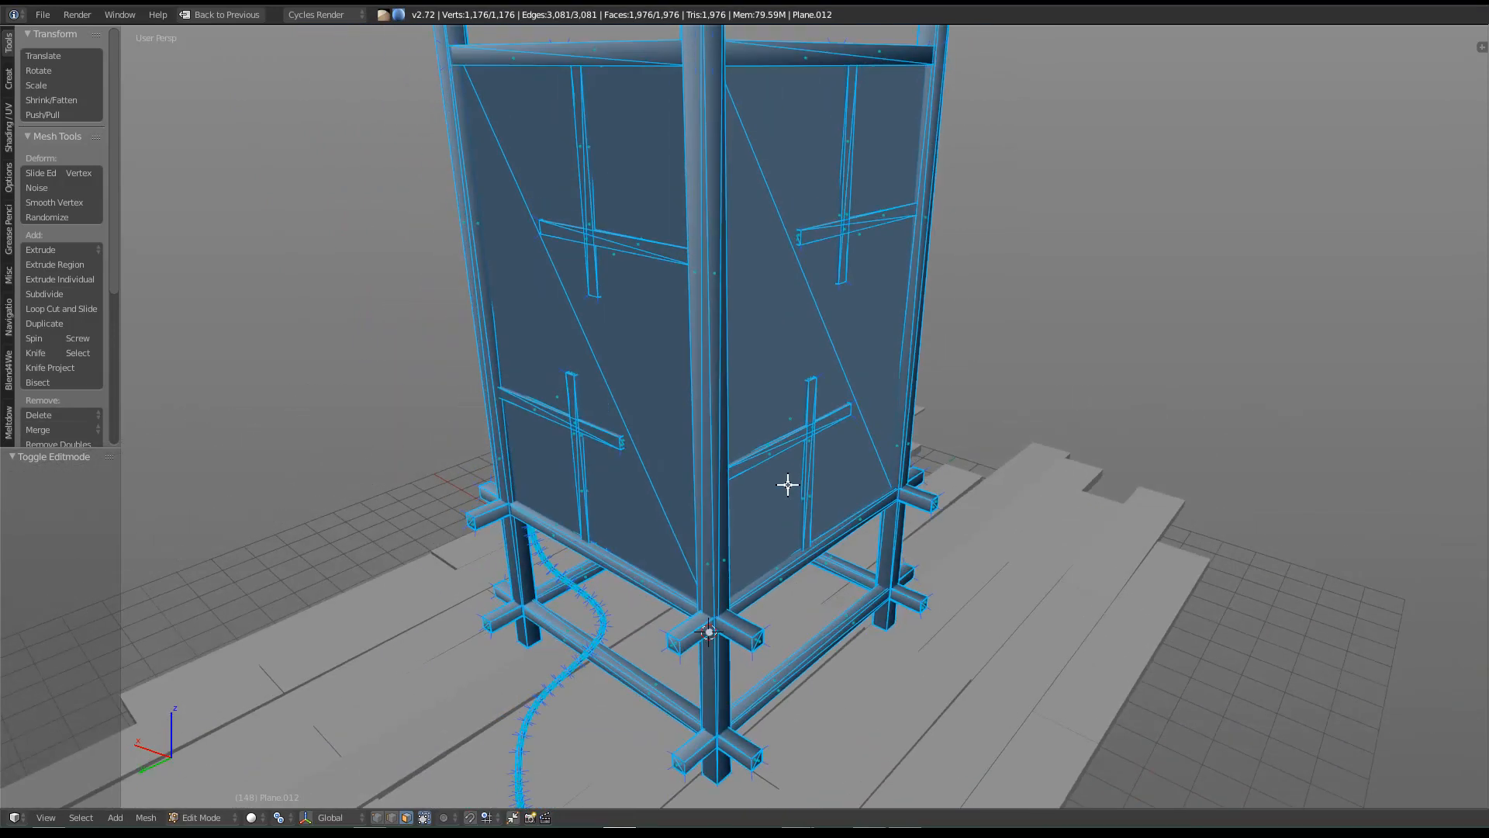
scroll(807, 602, up, 4)
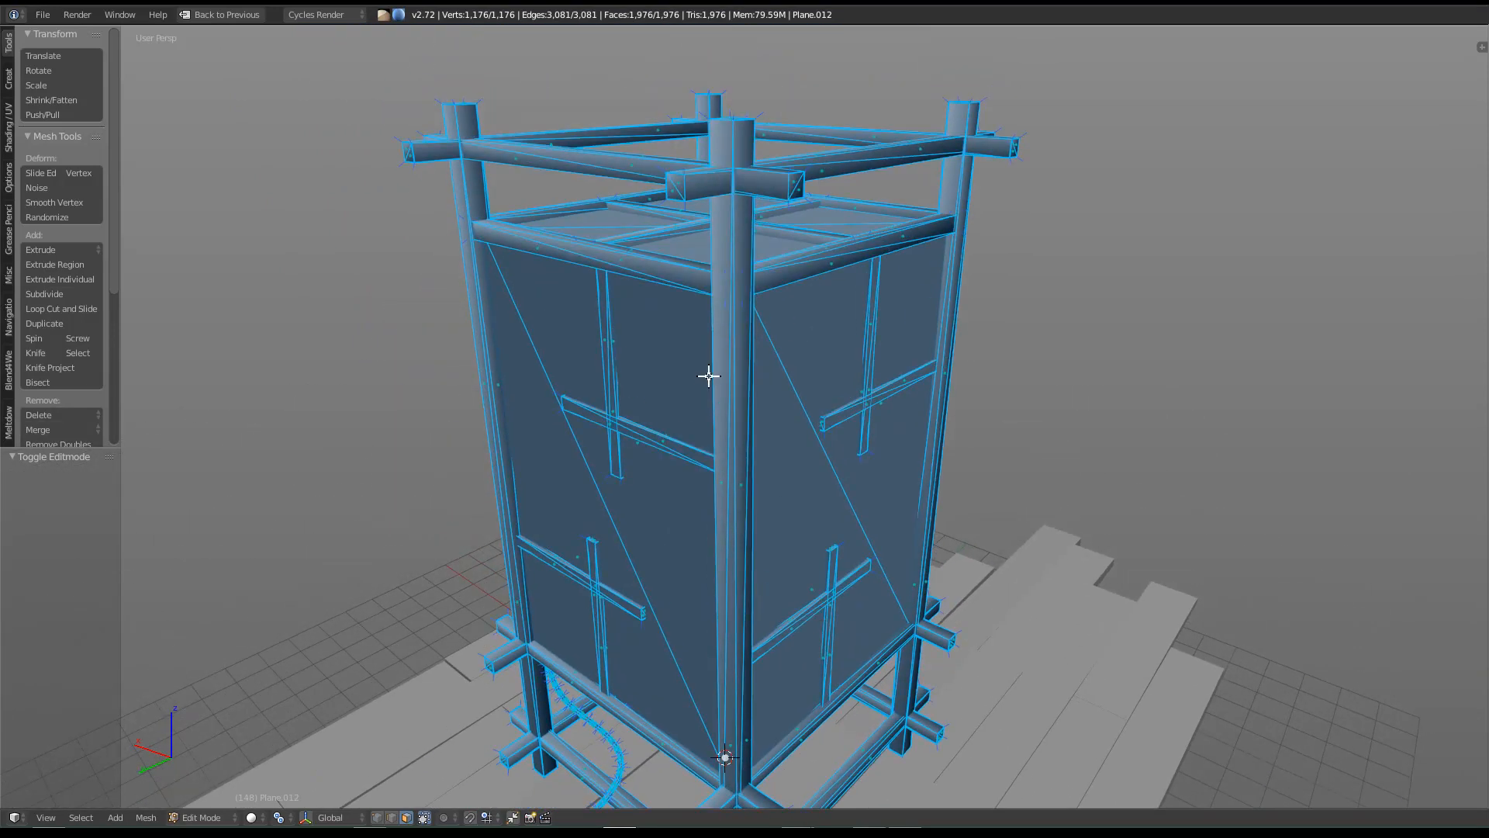
middle_drag(701, 368, 737, 389)
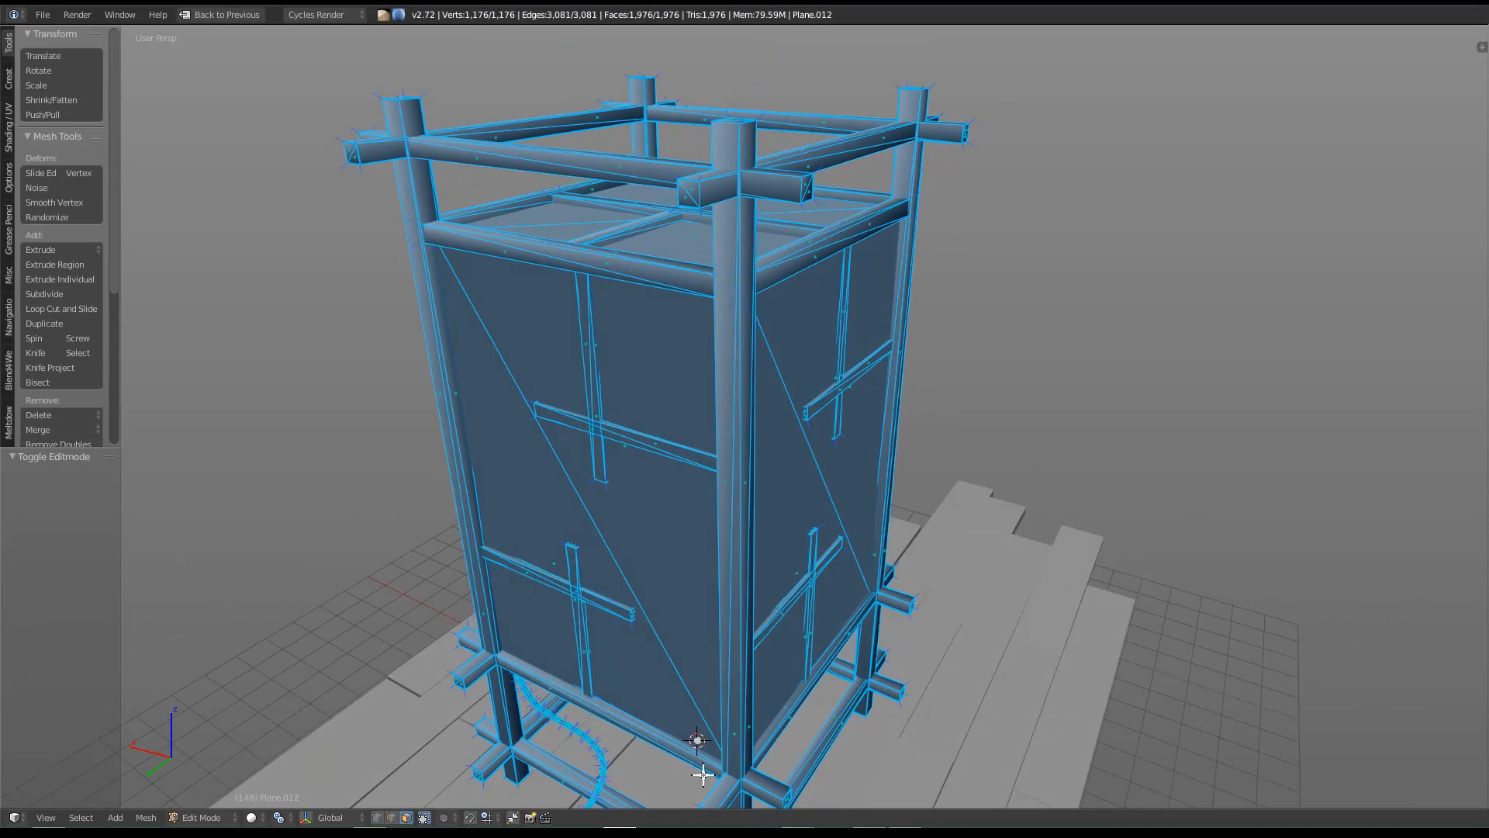
middle_drag(871, 631, 769, 518)
middle_drag(728, 695, 824, 469)
shift+middle_drag(708, 387, 778, 509)
scroll(779, 508, up, 3)
shift+middle_drag(665, 463, 698, 478)
scroll(698, 479, down, 3)
scroll(768, 498, down, 6)
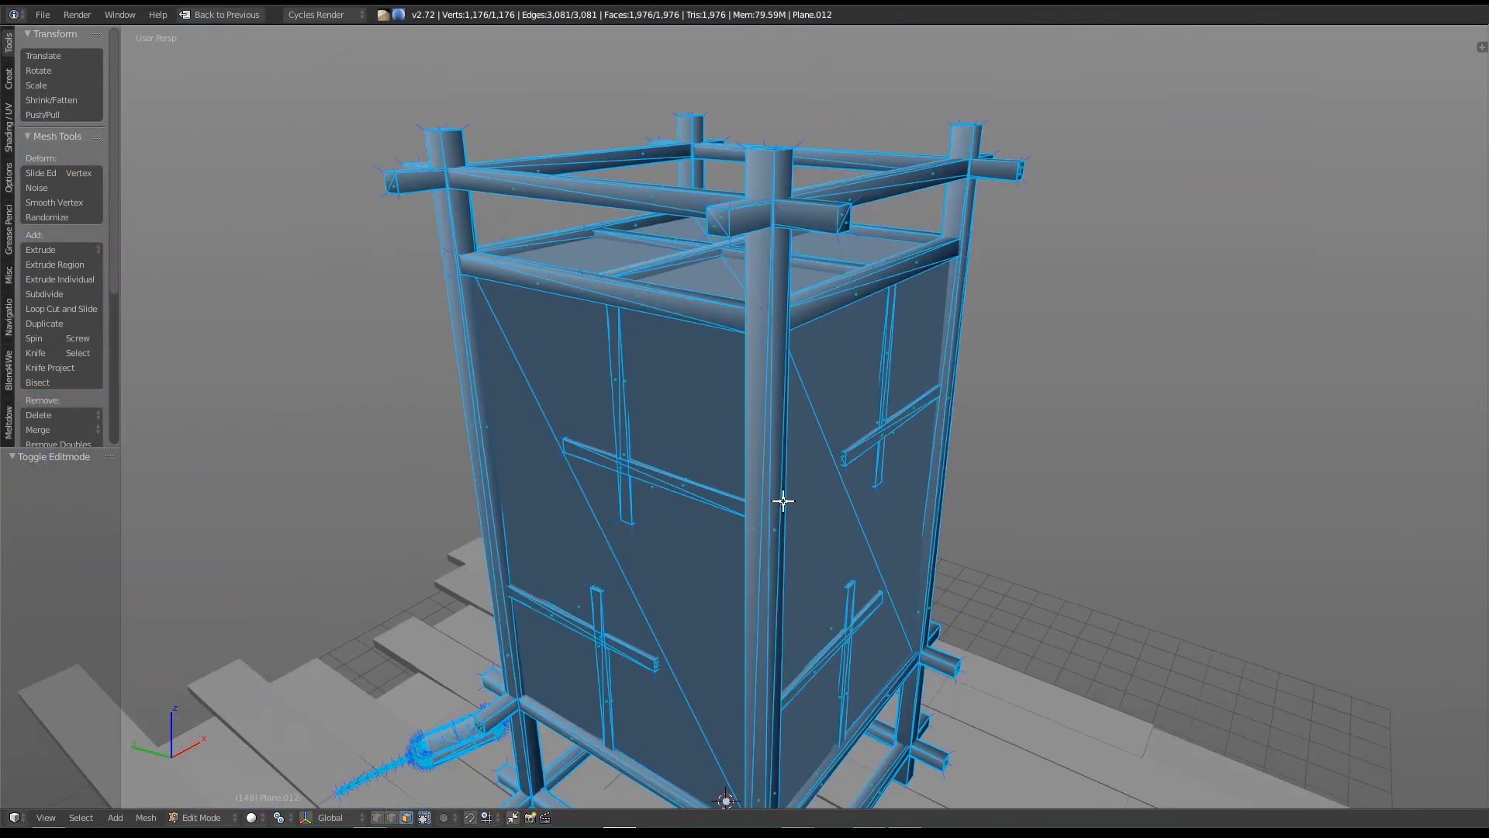
Step: Check the triangulated lamp's UV islands up close in the full layout, going back to the maximized 3D view
key(ctrl+space)
scroll(702, 523, up, 4)
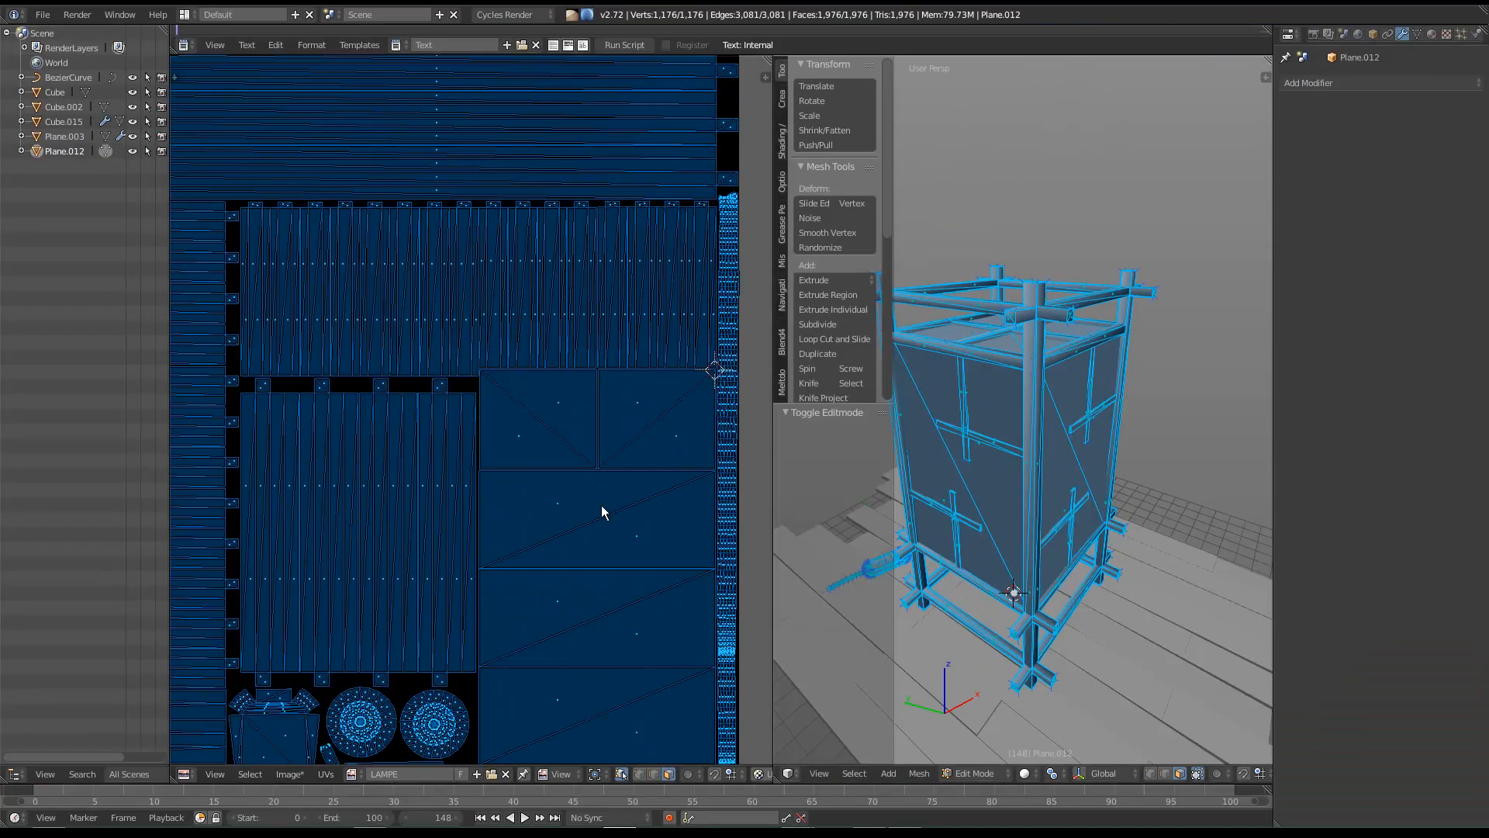
key(ctrl+space)
Step: Select a single face on the lamp's power cable just above the switch
middle_drag(777, 612, 812, 417)
scroll(738, 537, down, 2)
middle_drag(739, 537, 897, 535)
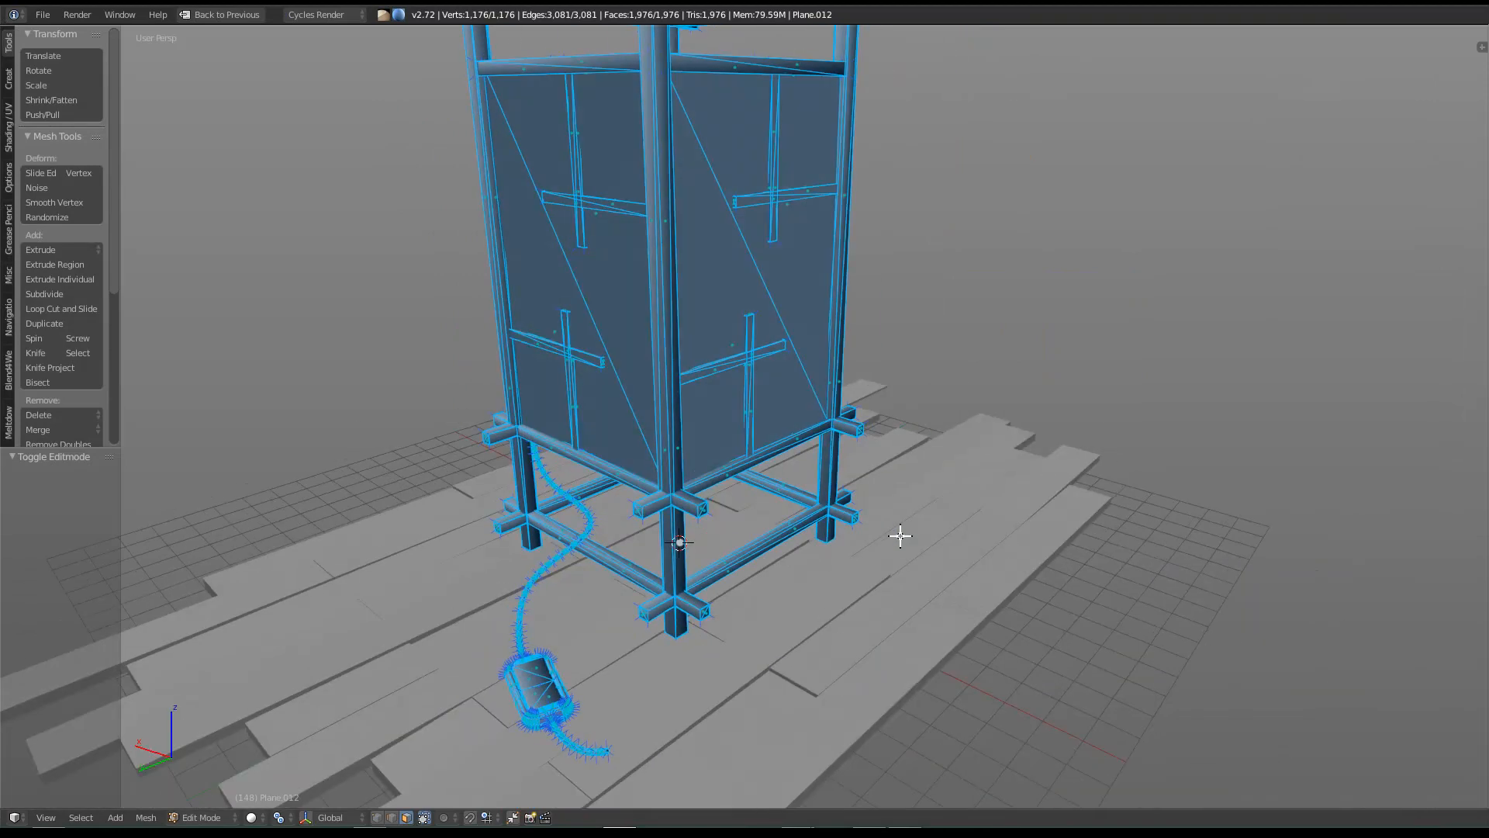
shift+middle_drag(695, 570, 817, 499)
scroll(818, 498, up, 3)
scroll(674, 551, up, 2)
scroll(574, 572, up, 2)
right_click(375, 702)
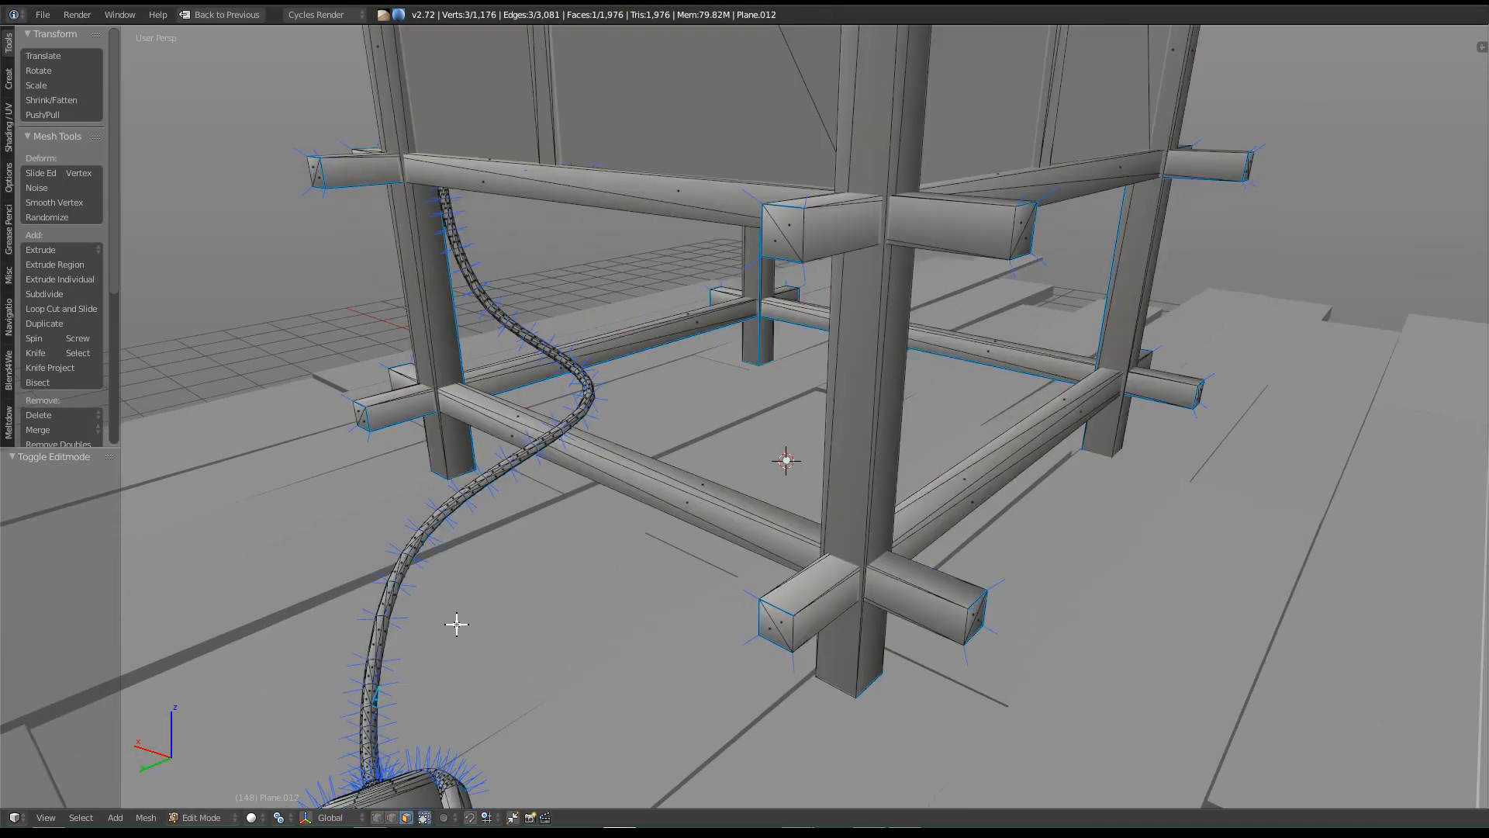
Step: Examine the triangulated power cable and its switch up close, starting from the selected cable face, and look over the whole lamp
key(KP_Decimal)
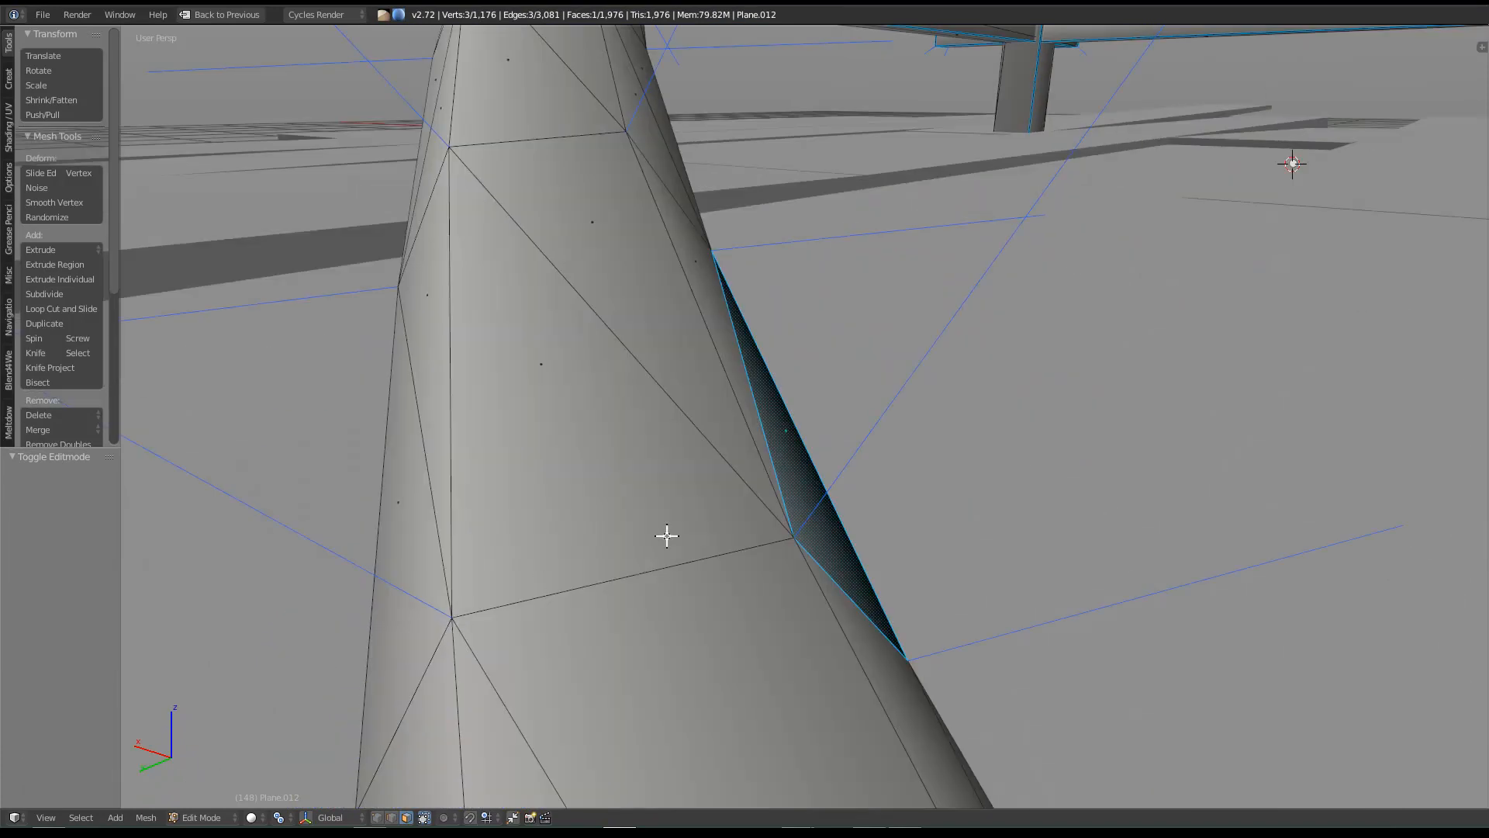
scroll(636, 523, down, 8)
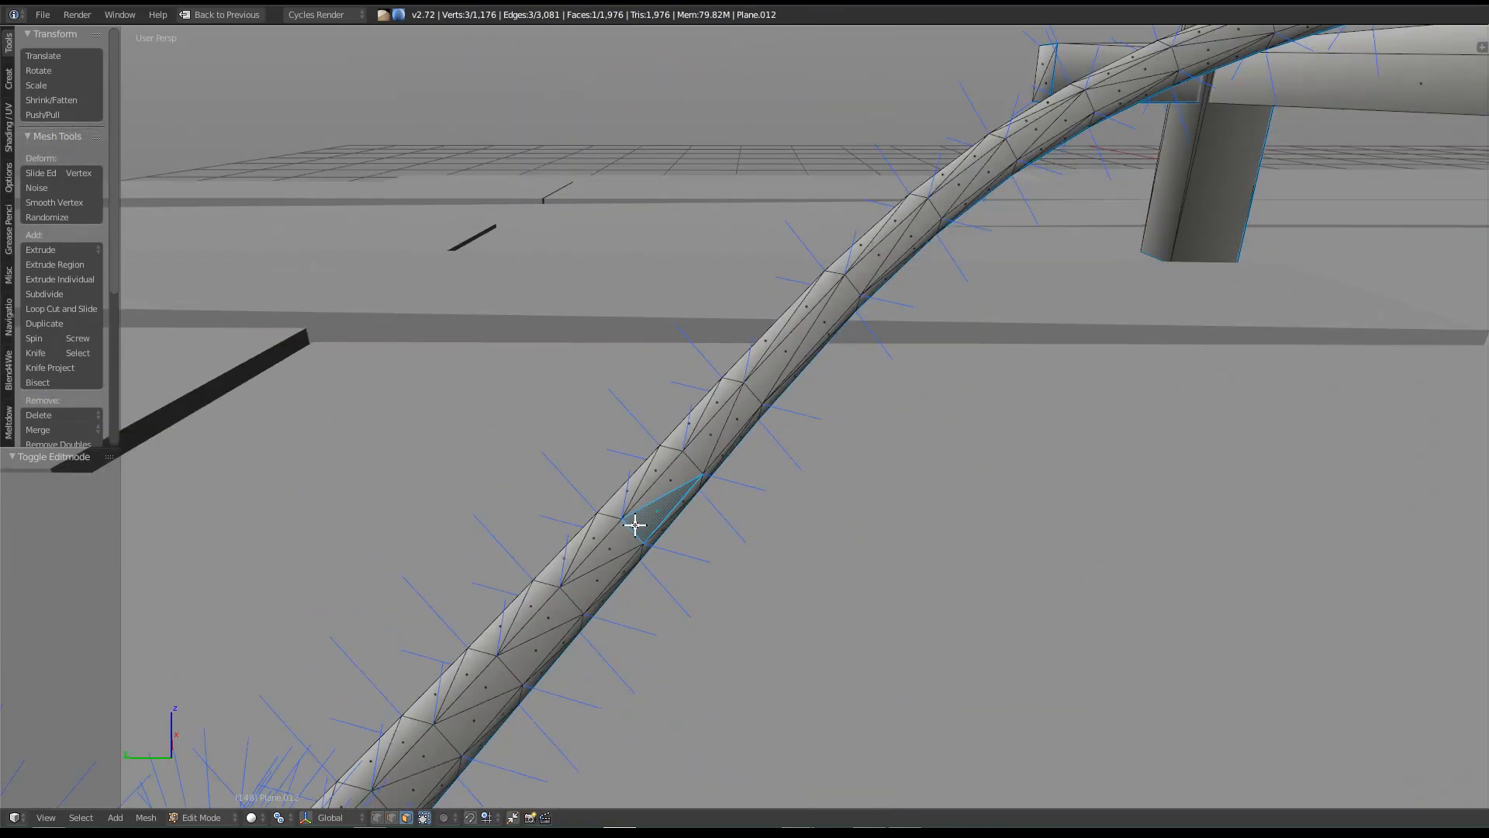
scroll(635, 524, down, 3)
middle_drag(522, 565, 790, 529)
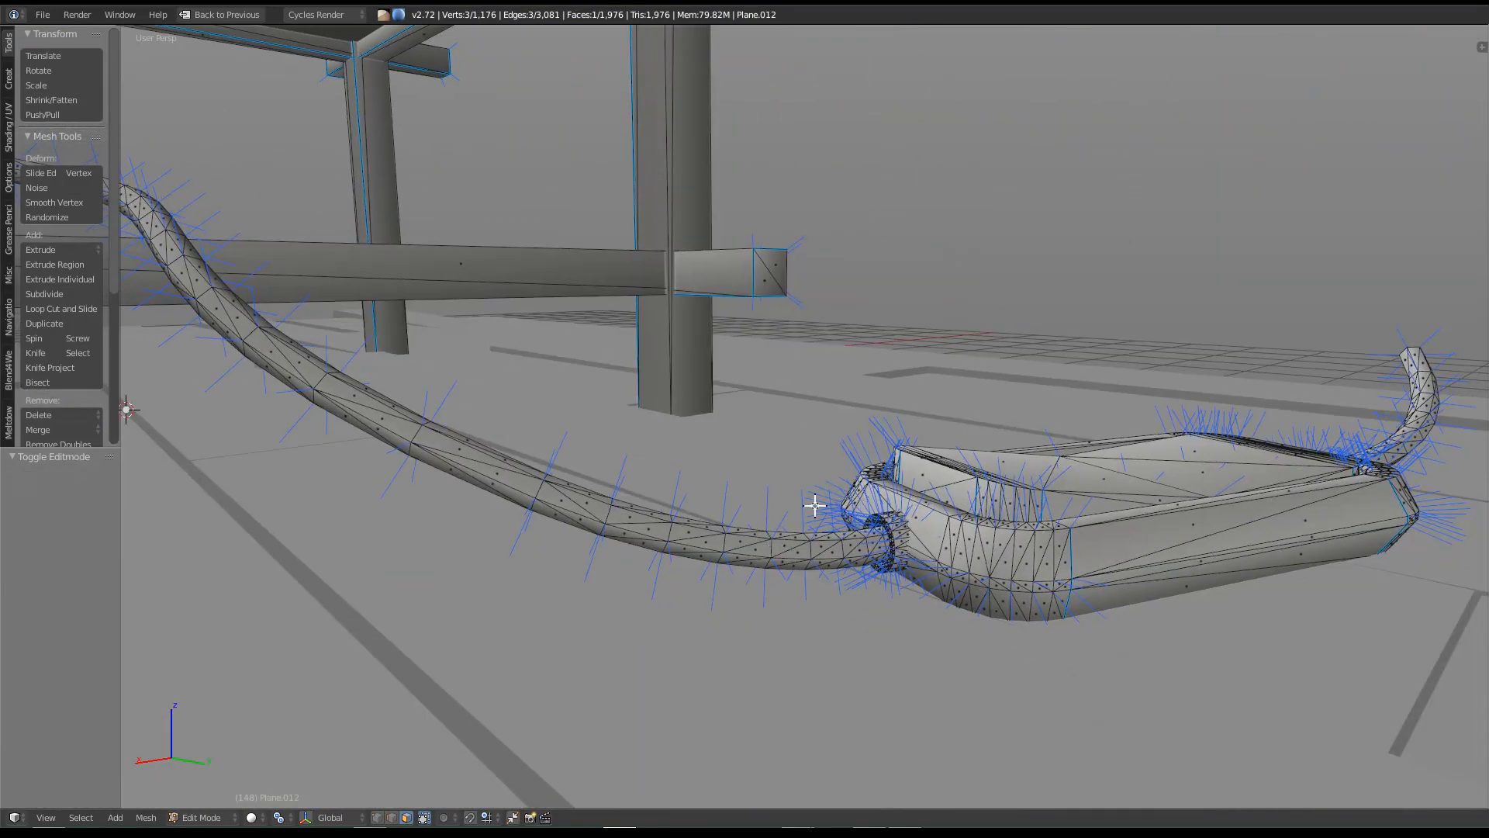
middle_drag(791, 465, 874, 571)
key(Tab)
key(Tab)
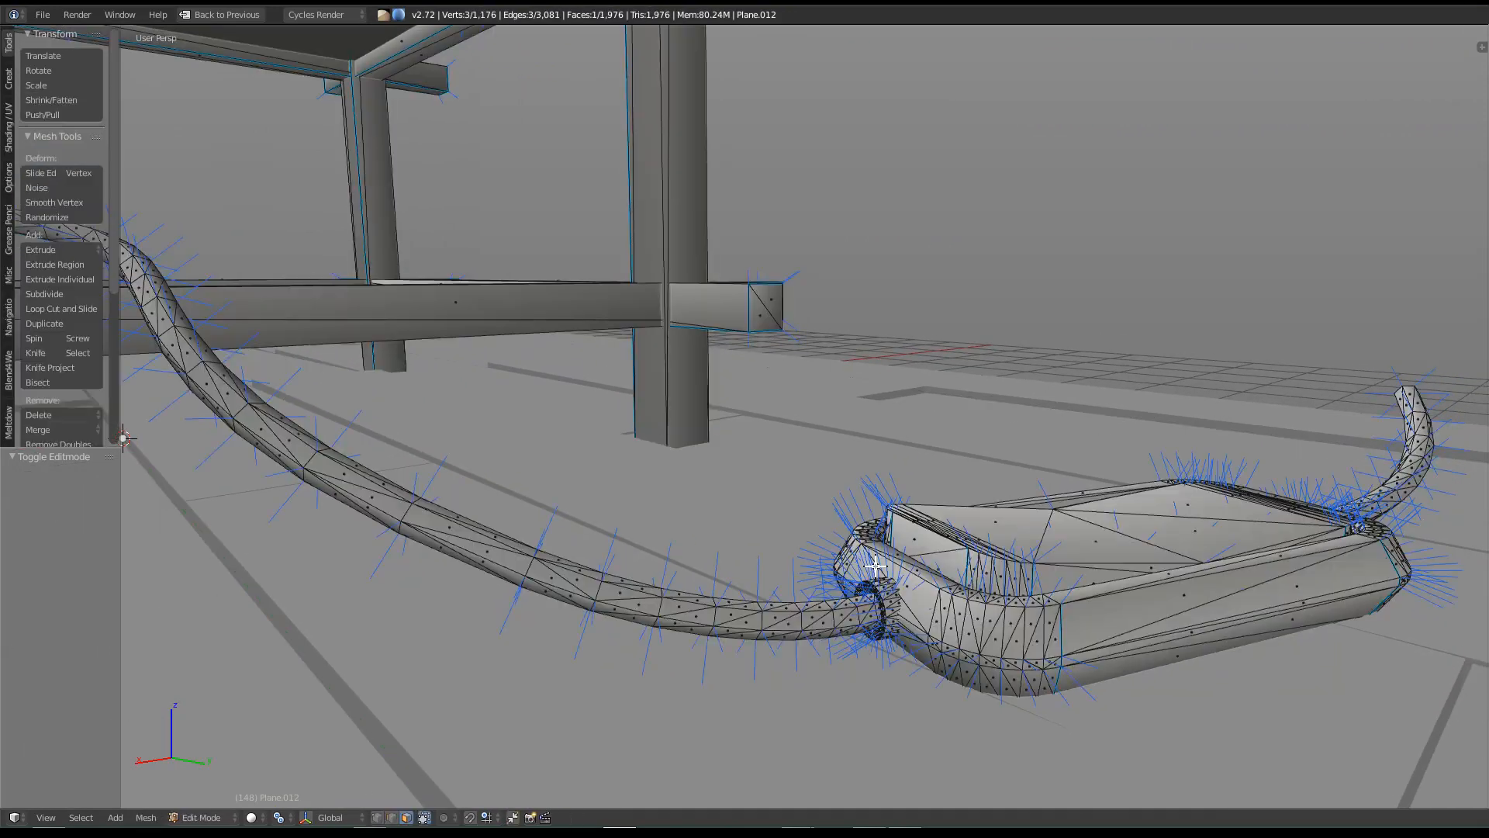
middle_drag(962, 550, 921, 542)
scroll(907, 535, down, 3)
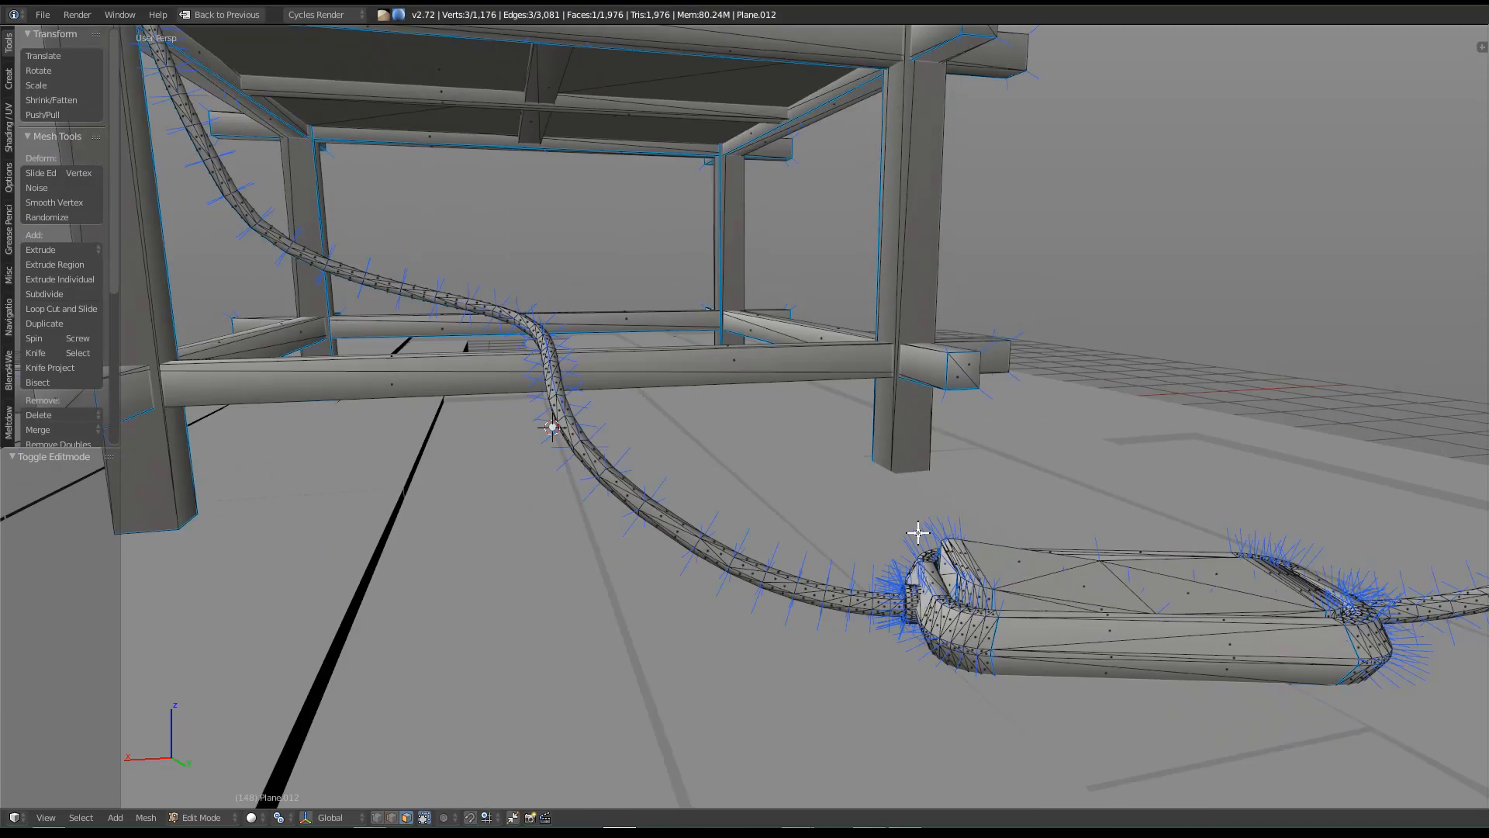
scroll(713, 461, down, 1)
middle_drag(539, 415, 745, 594)
scroll(676, 465, down, 5)
scroll(701, 558, up, 4)
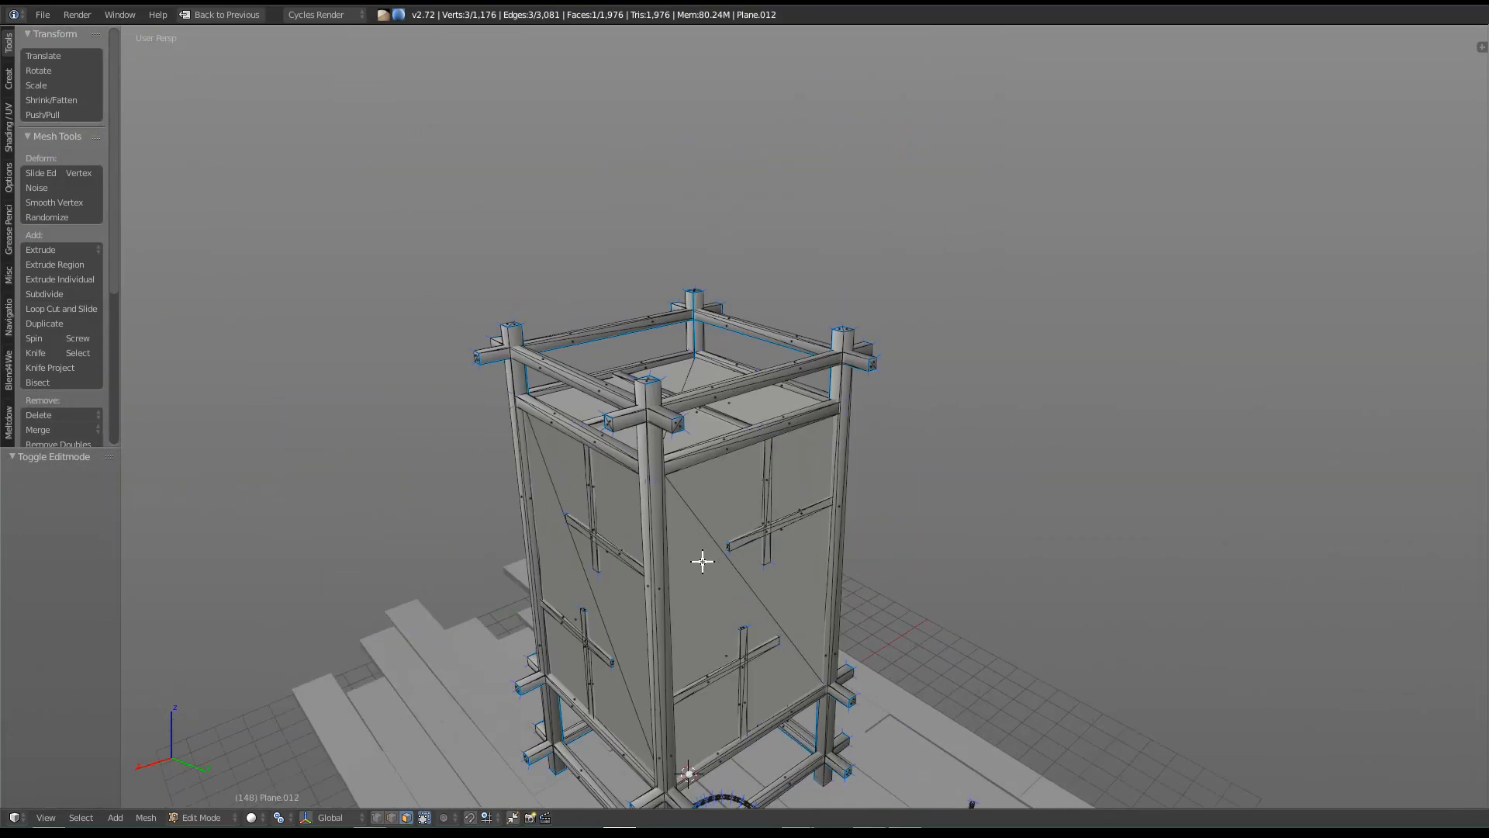
Step: Check the plank floor's triangulation in Edit Mode with all its faces deselected, and return to Object Mode
key(Tab)
right_click(961, 643)
key(Tab)
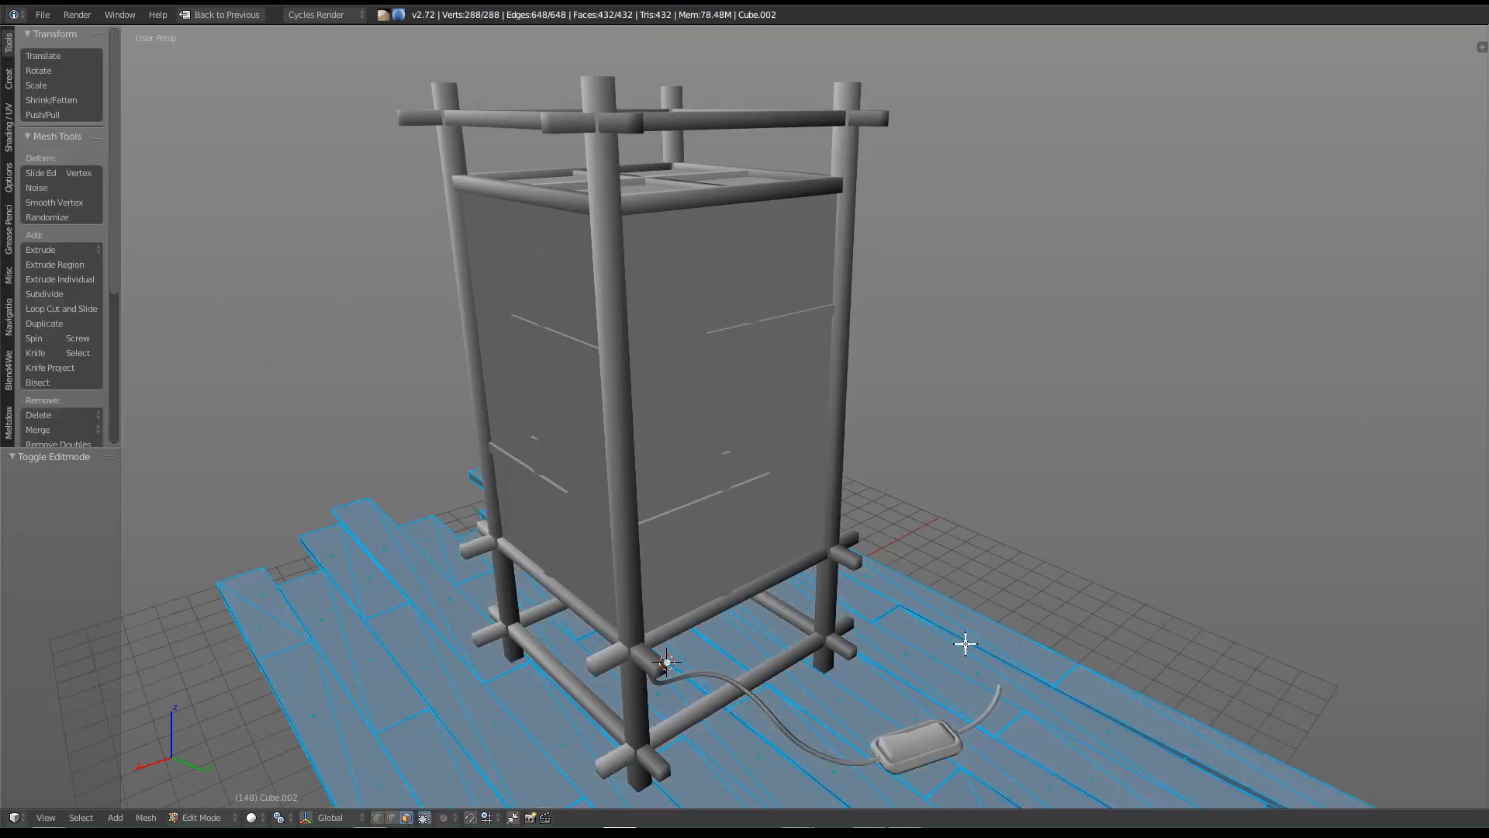
middle_drag(964, 655, 931, 511)
key(a)
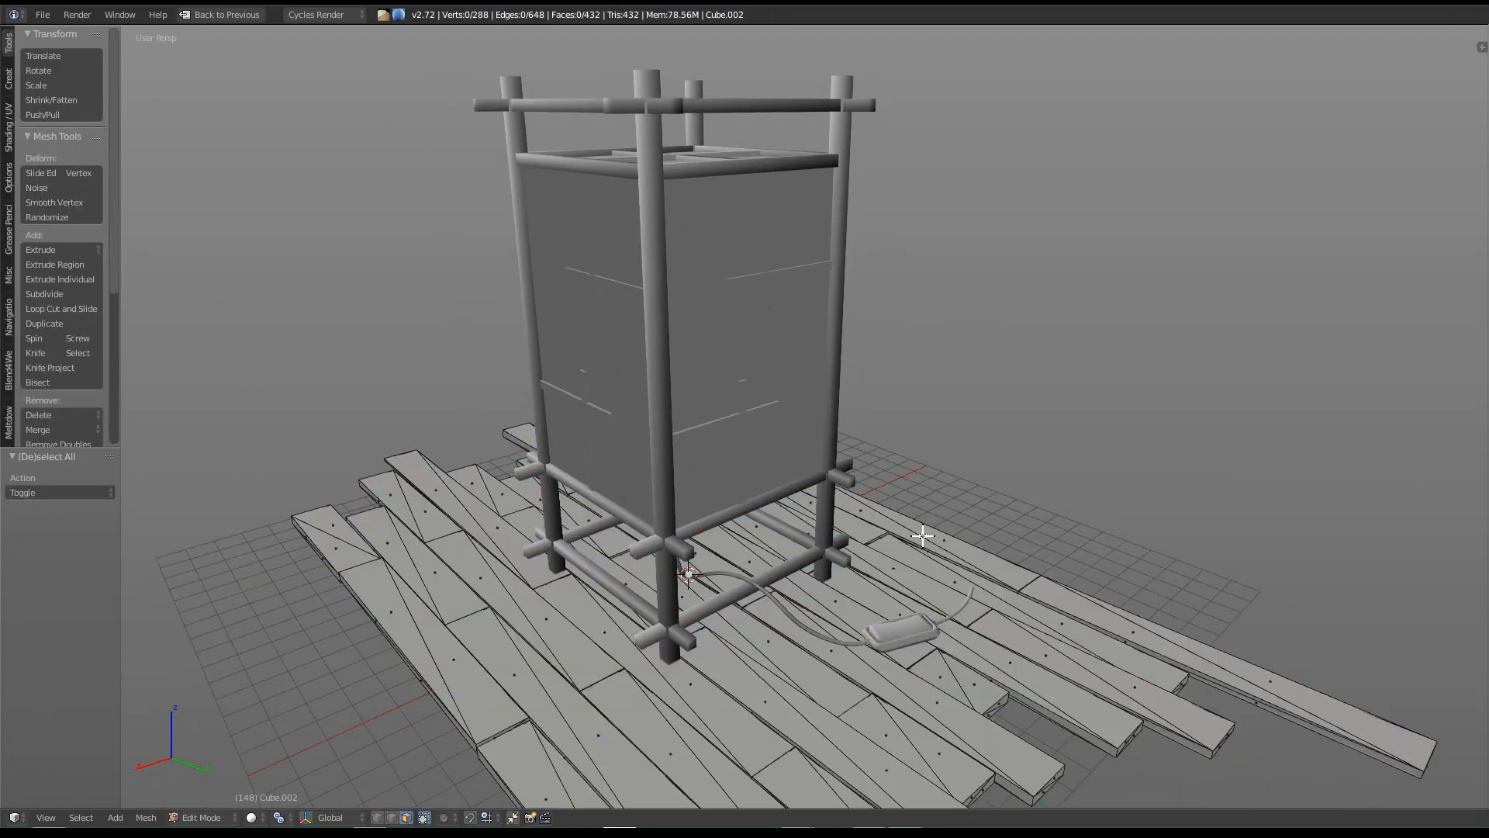
key(Tab)
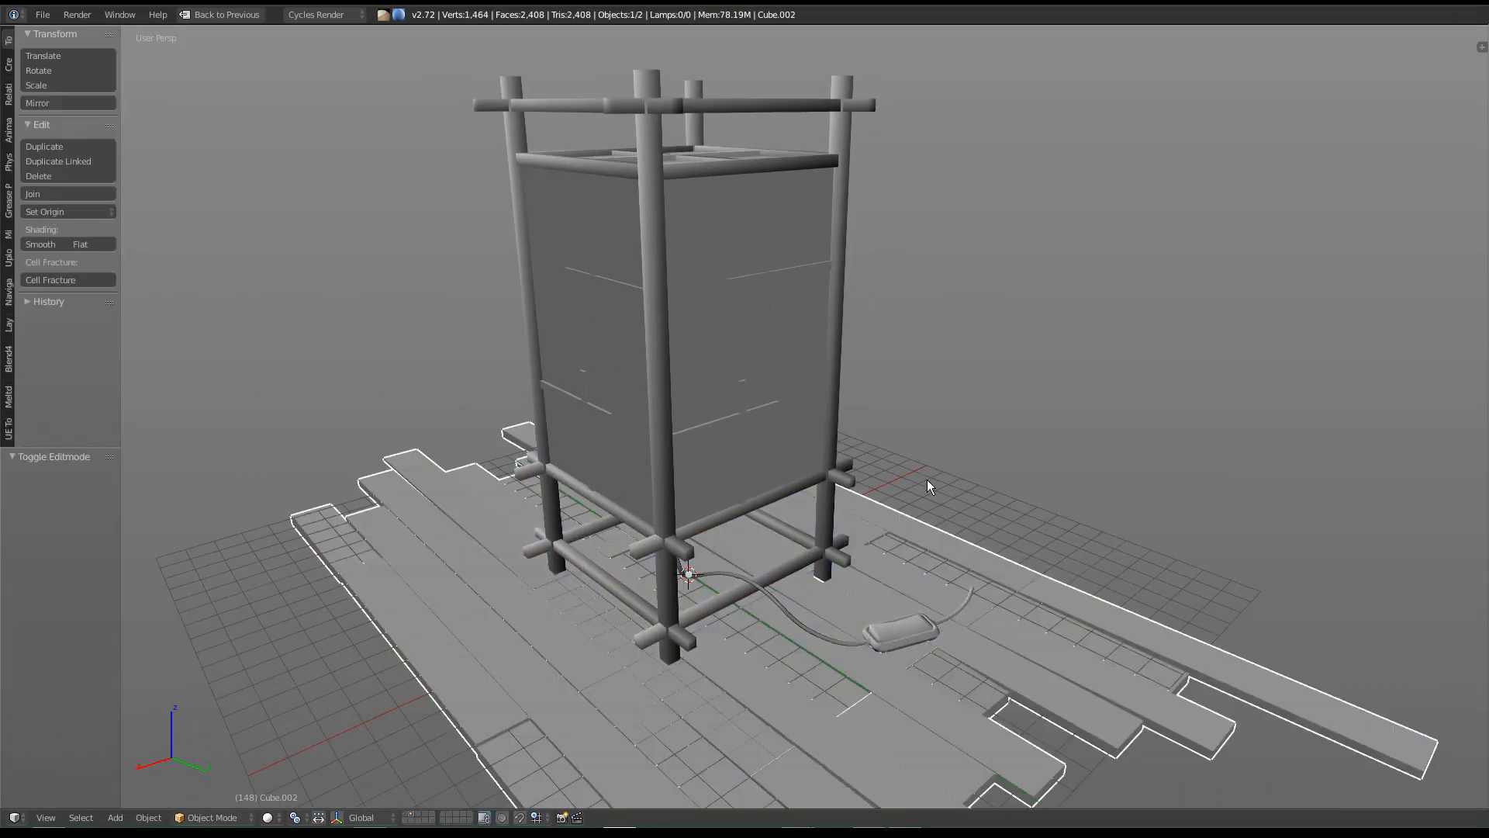